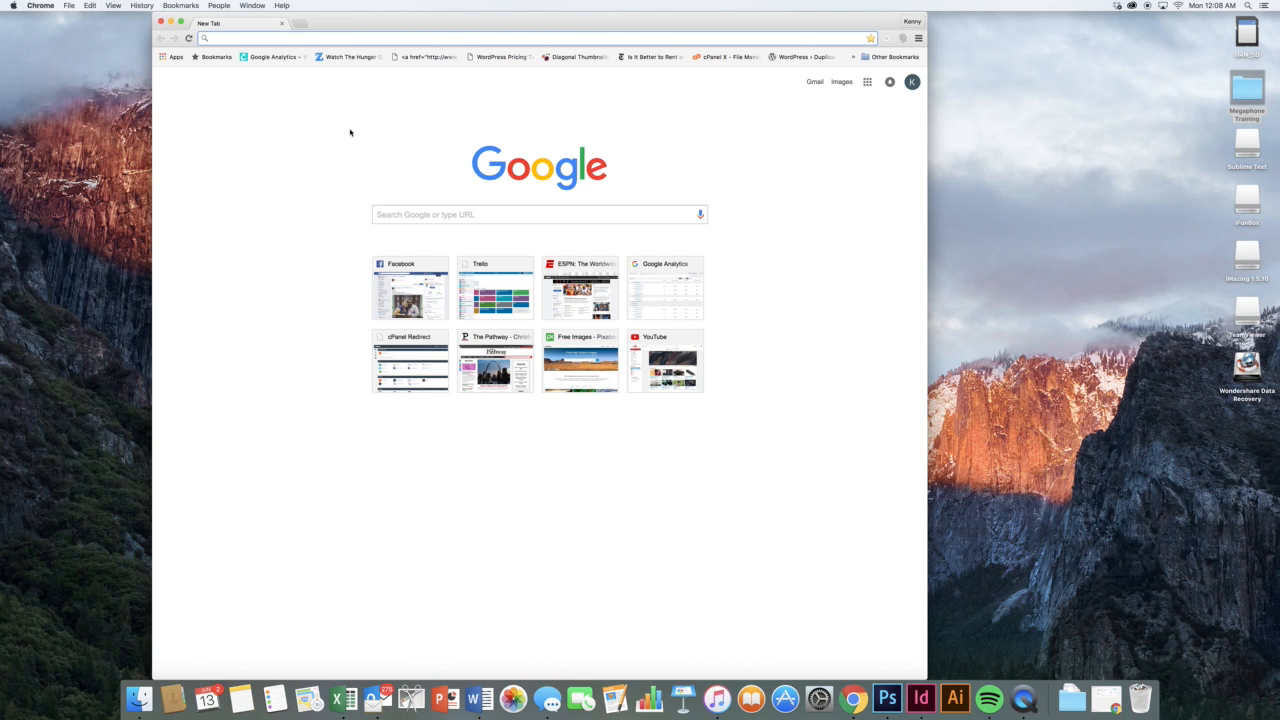
Load hbclebanon.com/wp-admin in Chrome to reach the site's WordPress login page
type("h")
key("Right")
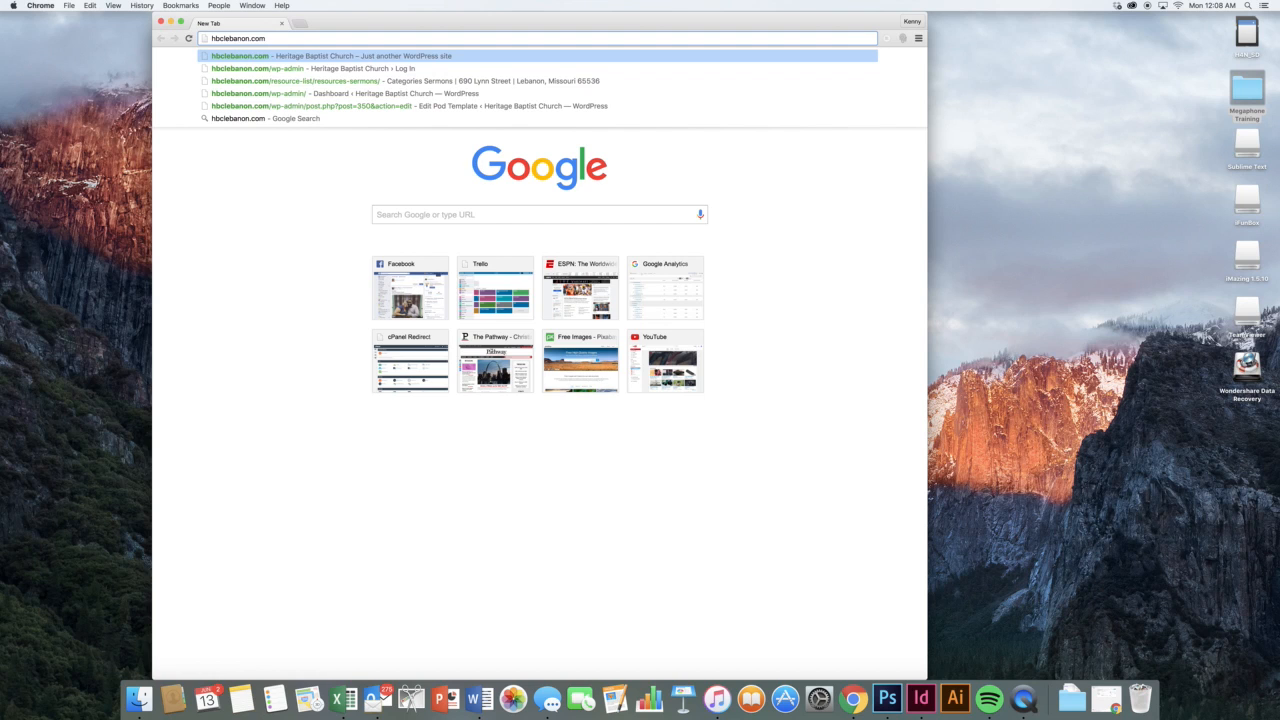
type("/wp-admin")
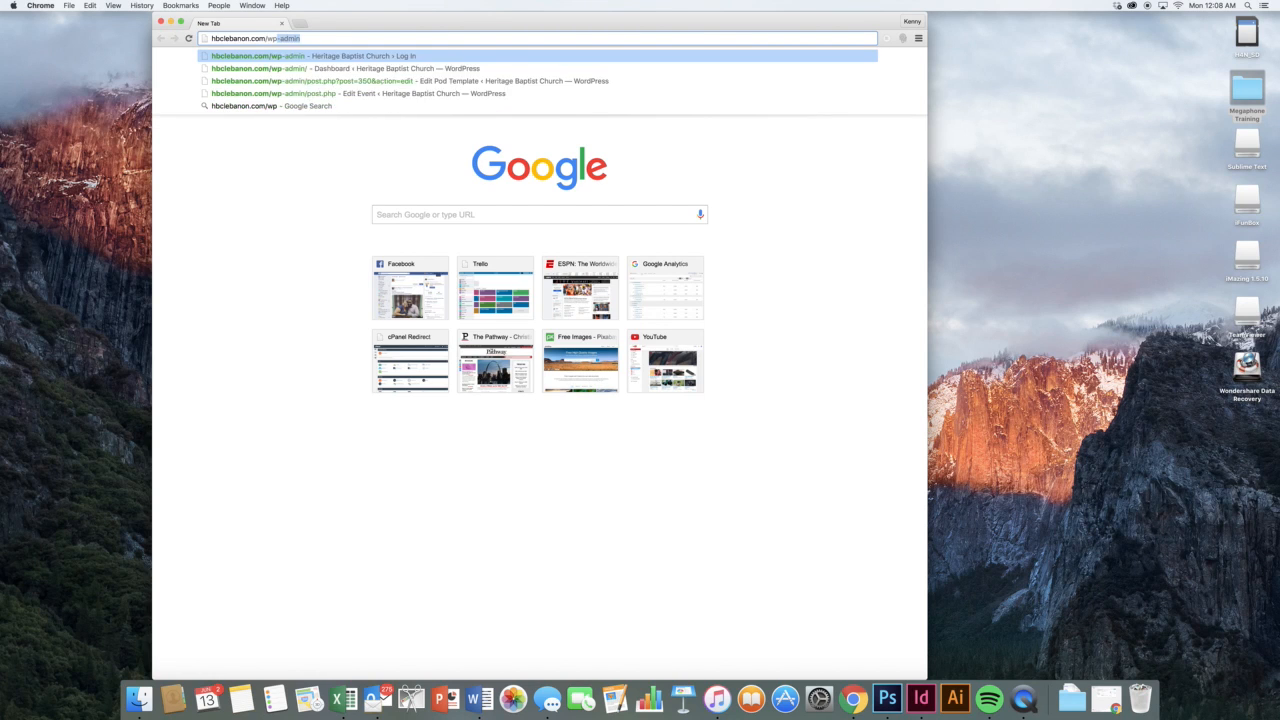
key("Return")
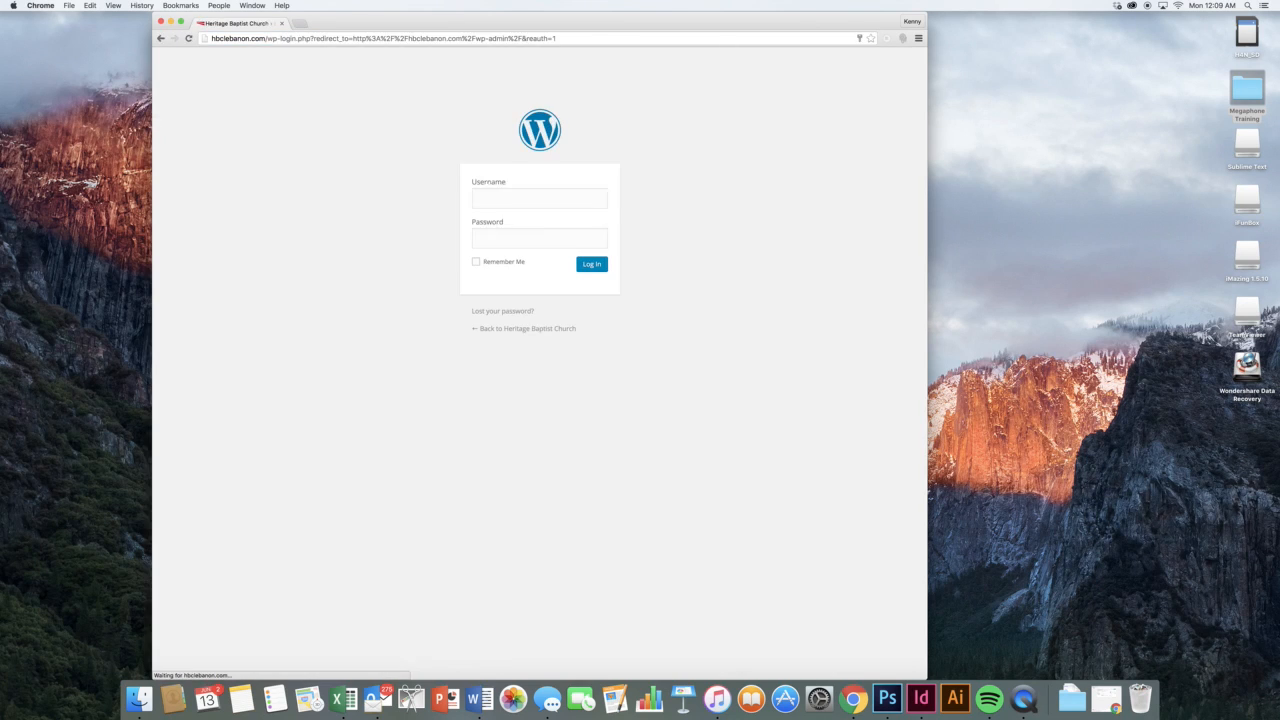
Submit the autofilled login to enter the Heritage Baptist Church Dashboard
key("Return")
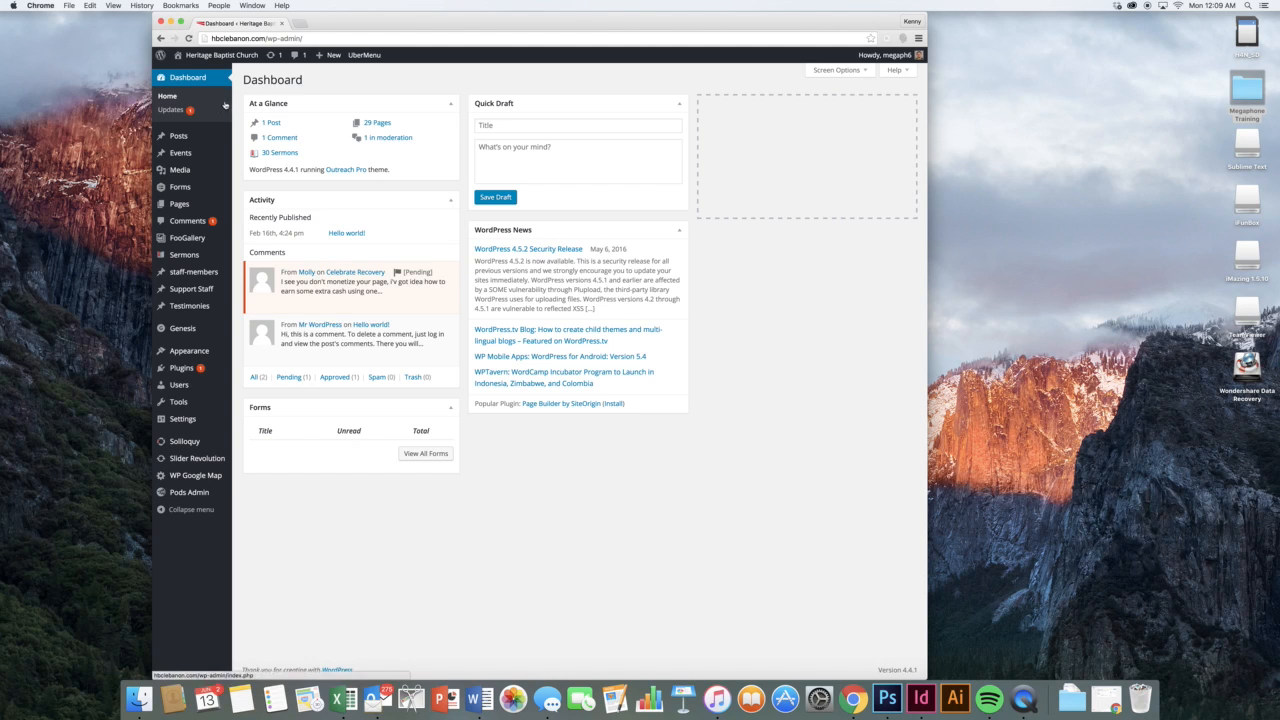
Update all plugins, bringing All-in-One Event Calendar by Time.ly from 2.4.0 to 2.4.1
left_click(171, 109)
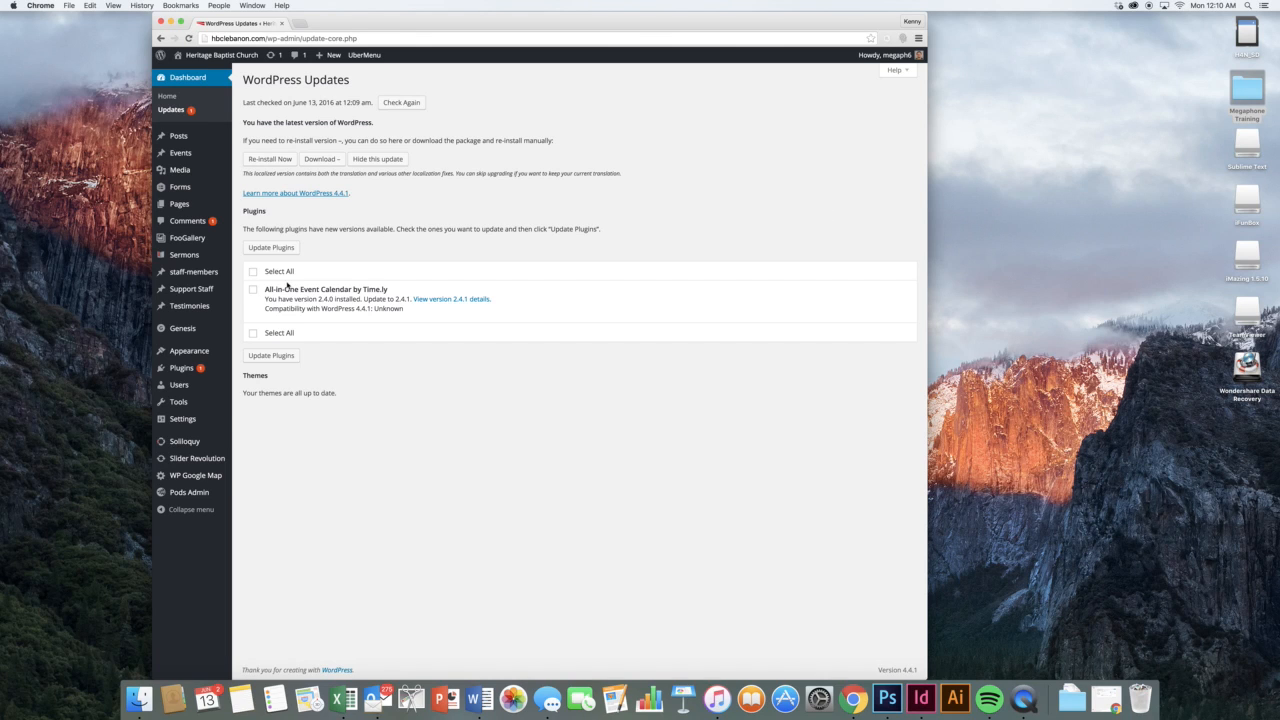
left_click(252, 272)
left_click(268, 252)
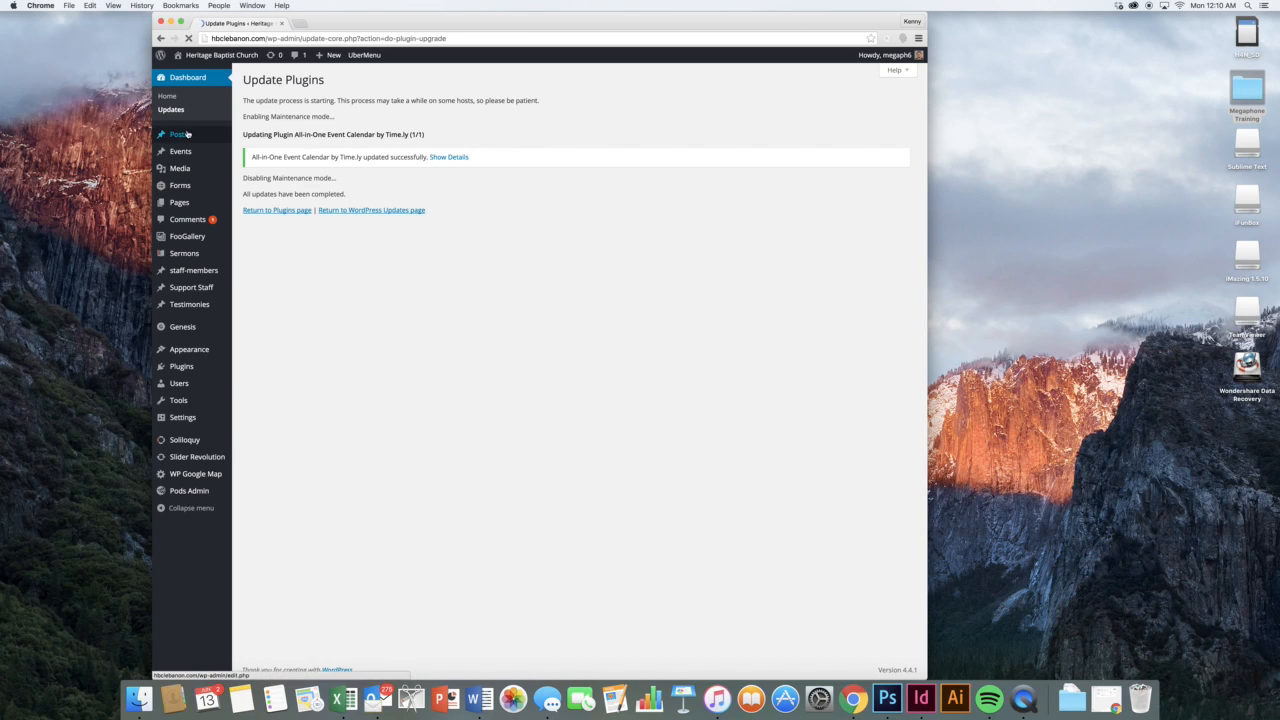
mouse_move(206, 138)
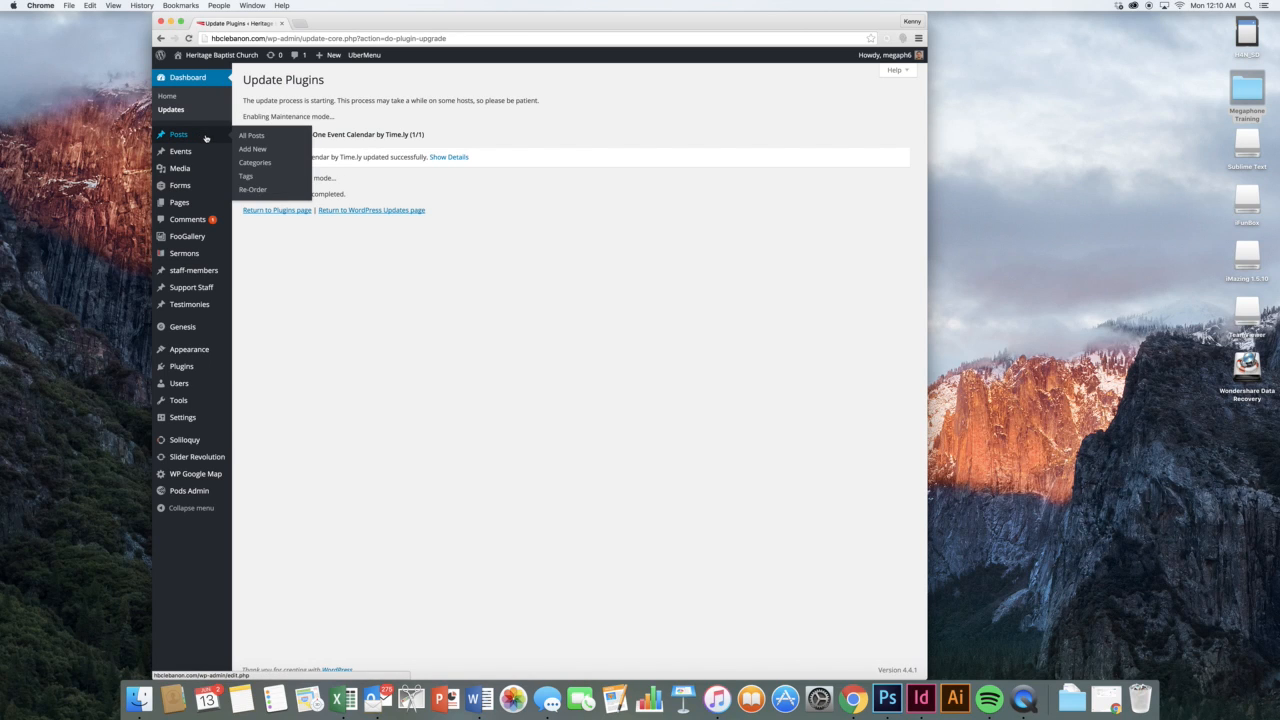
Trash the Hello world! post from the All Posts list
left_click(244, 137)
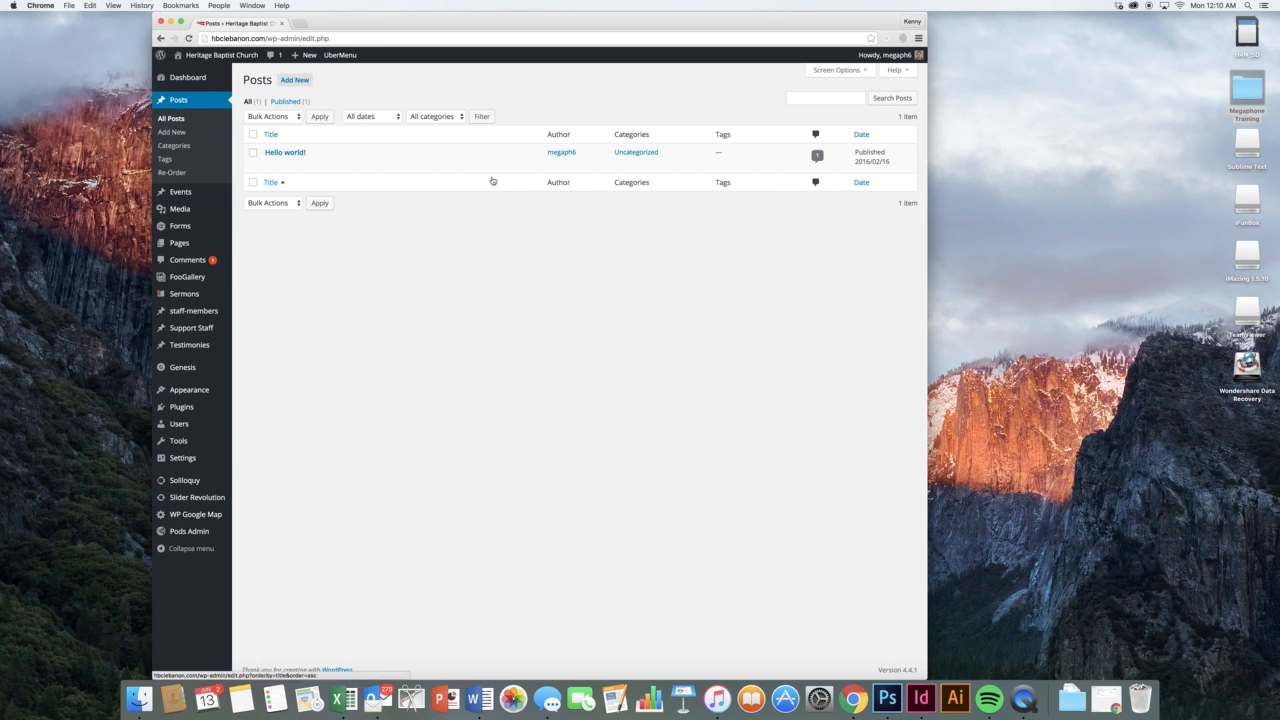
mouse_move(351, 168)
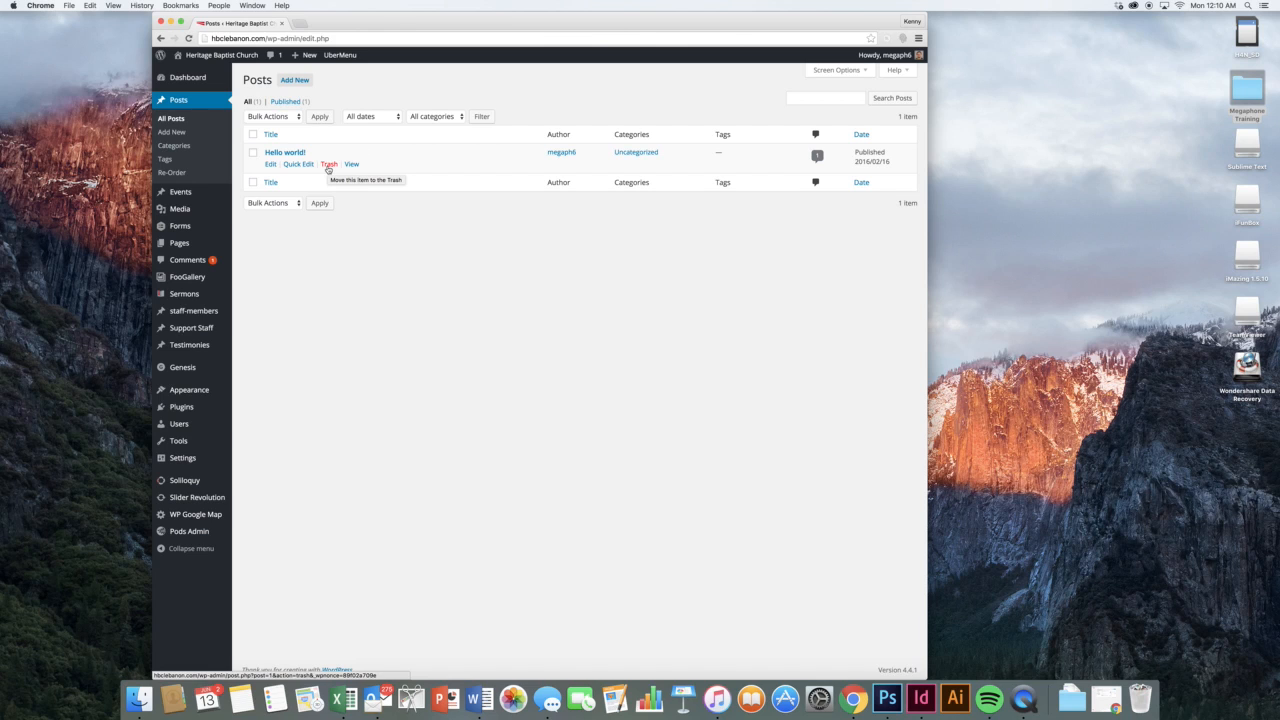
left_click(328, 166)
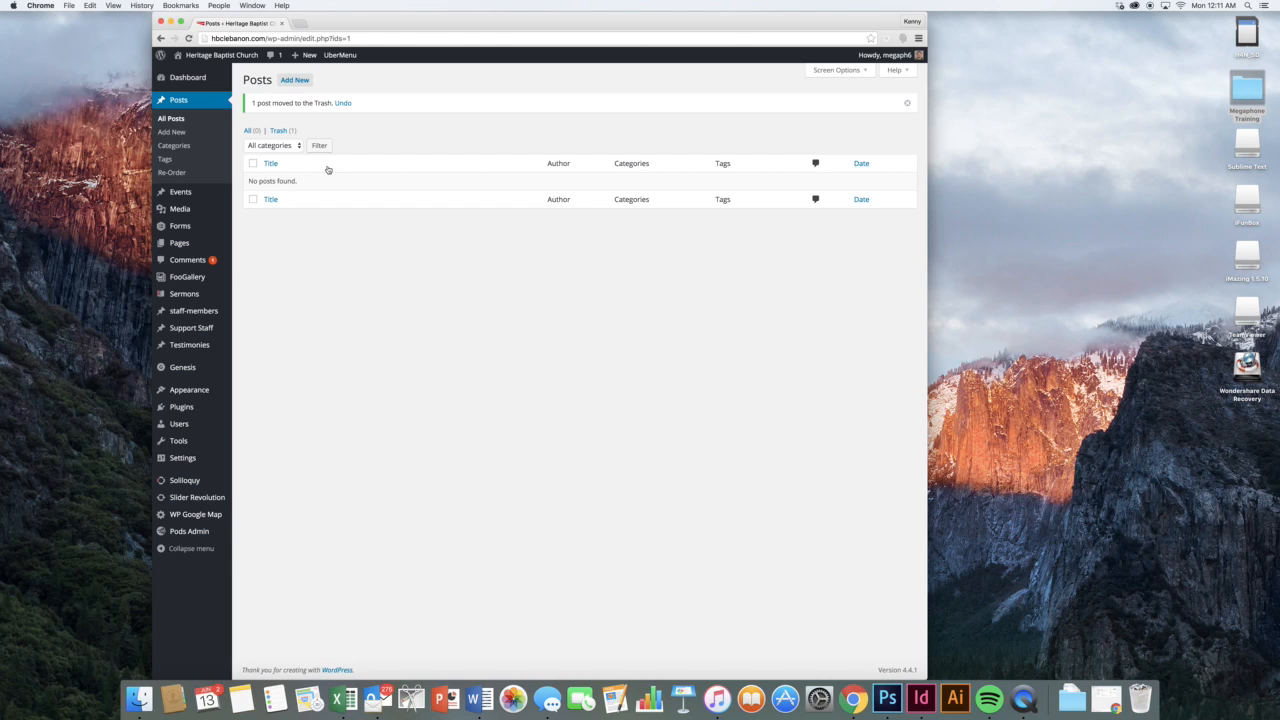
mouse_move(219, 193)
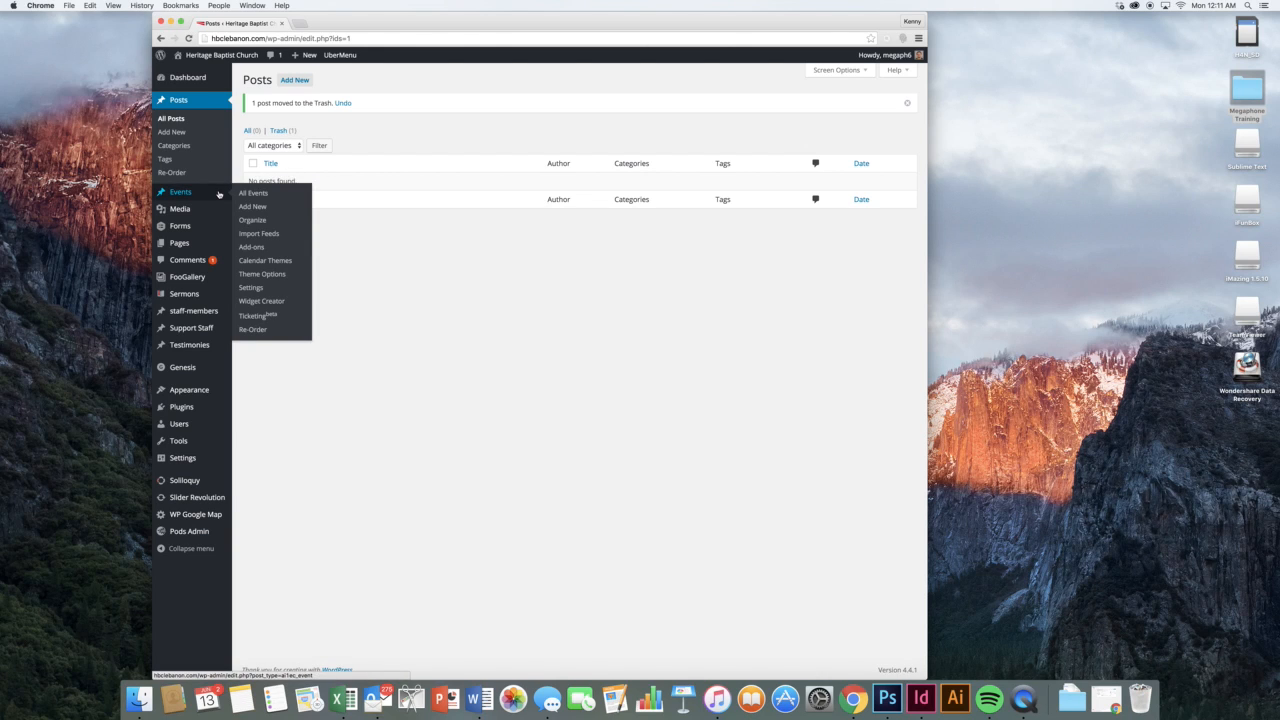
Go to Events > All Events and start a new event with Add New
left_click(253, 193)
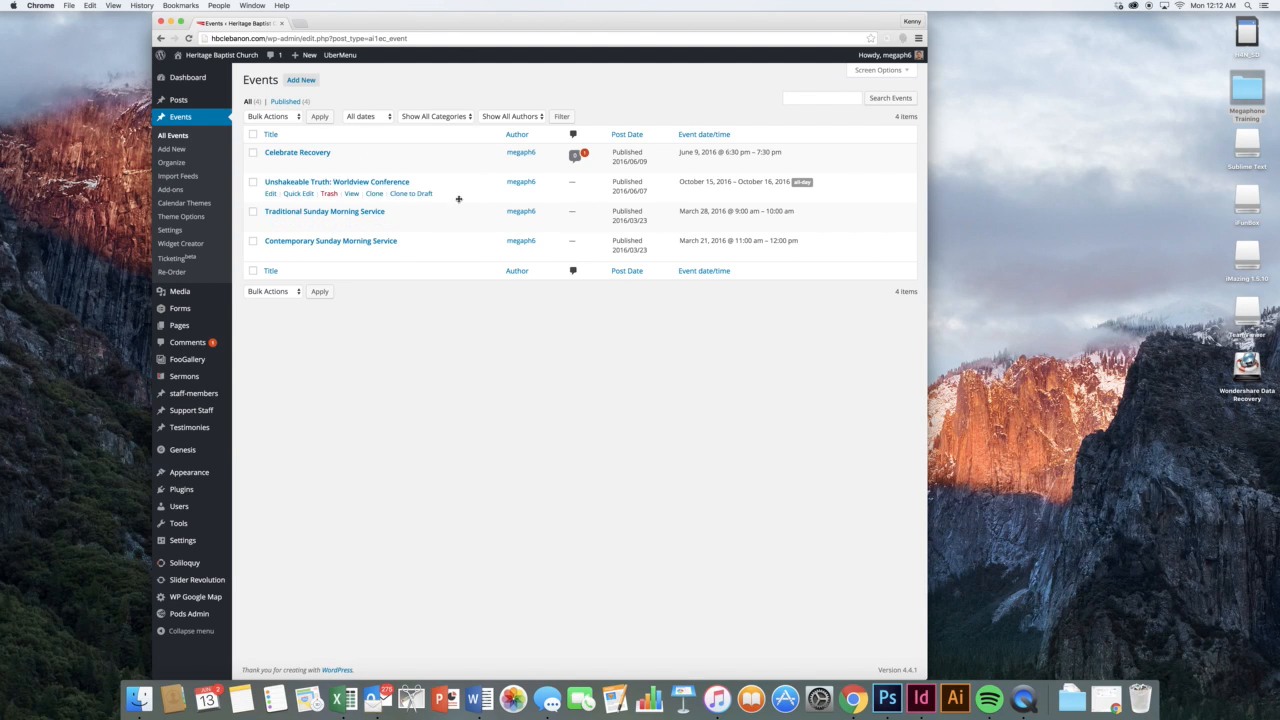
left_click(303, 81)
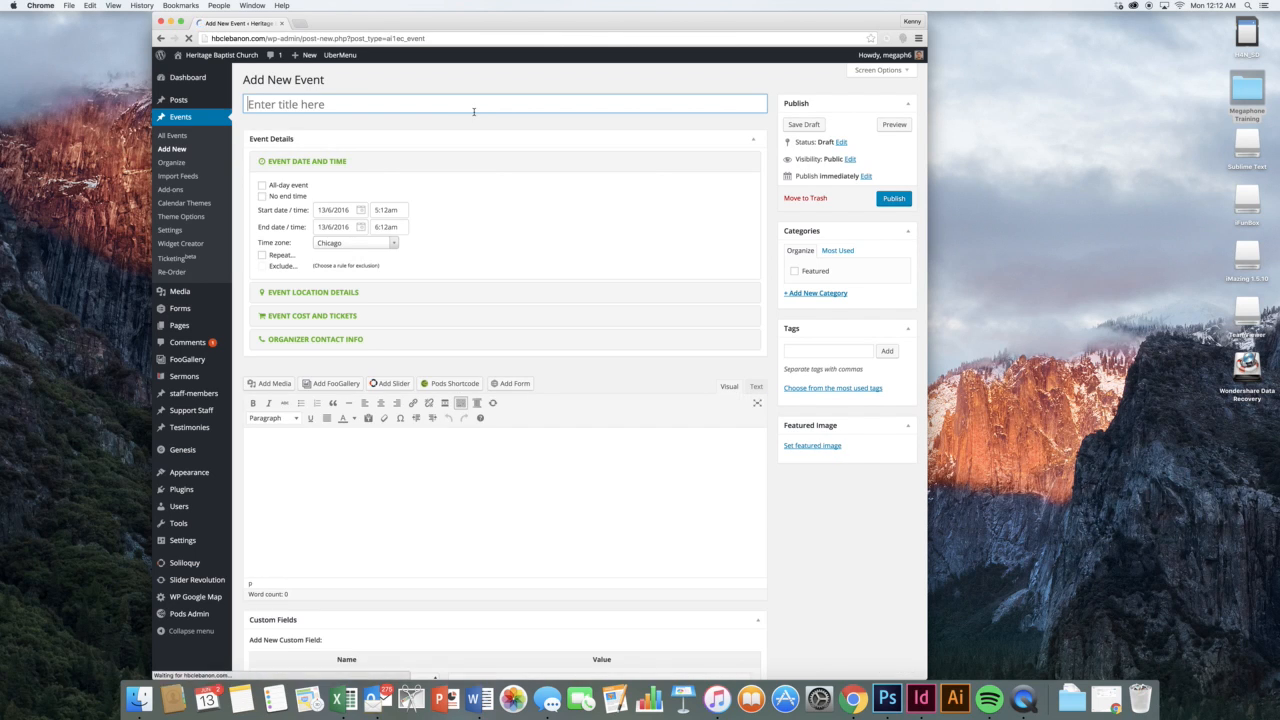
Title the event 'A new event' and set its start to 13/6/2016 at 11:45am
type("A new event")
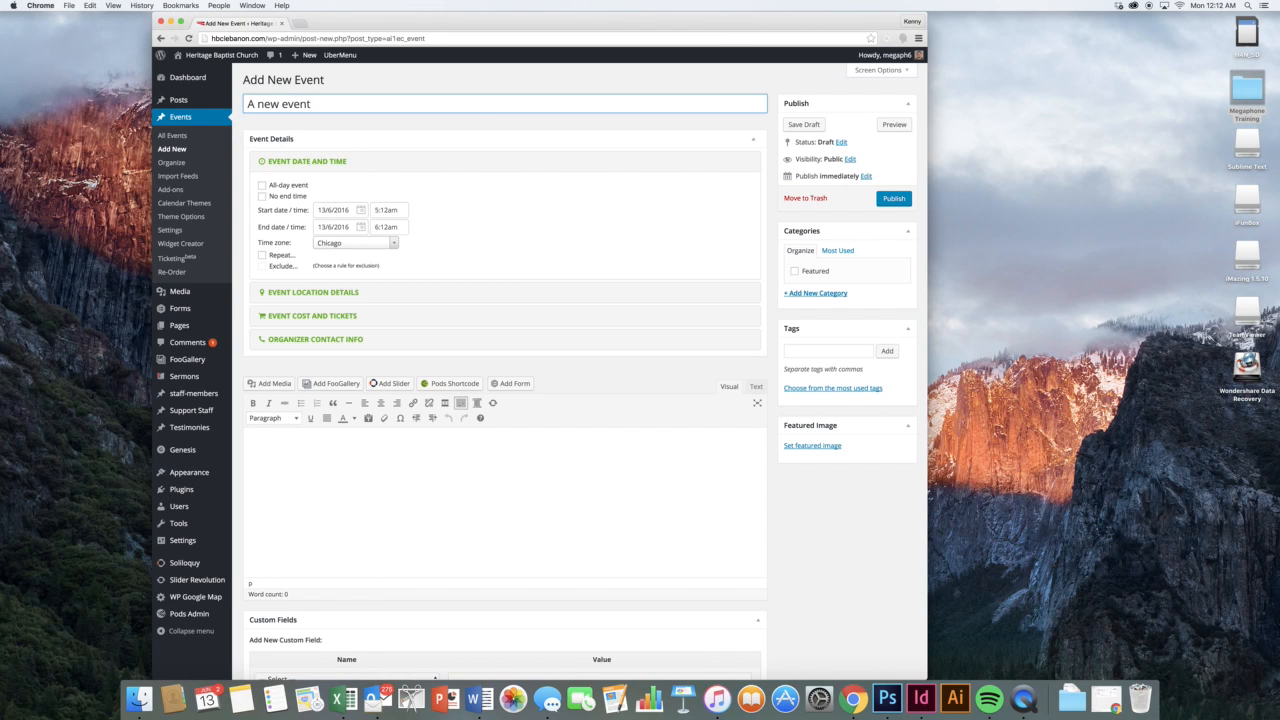
left_click(552, 202)
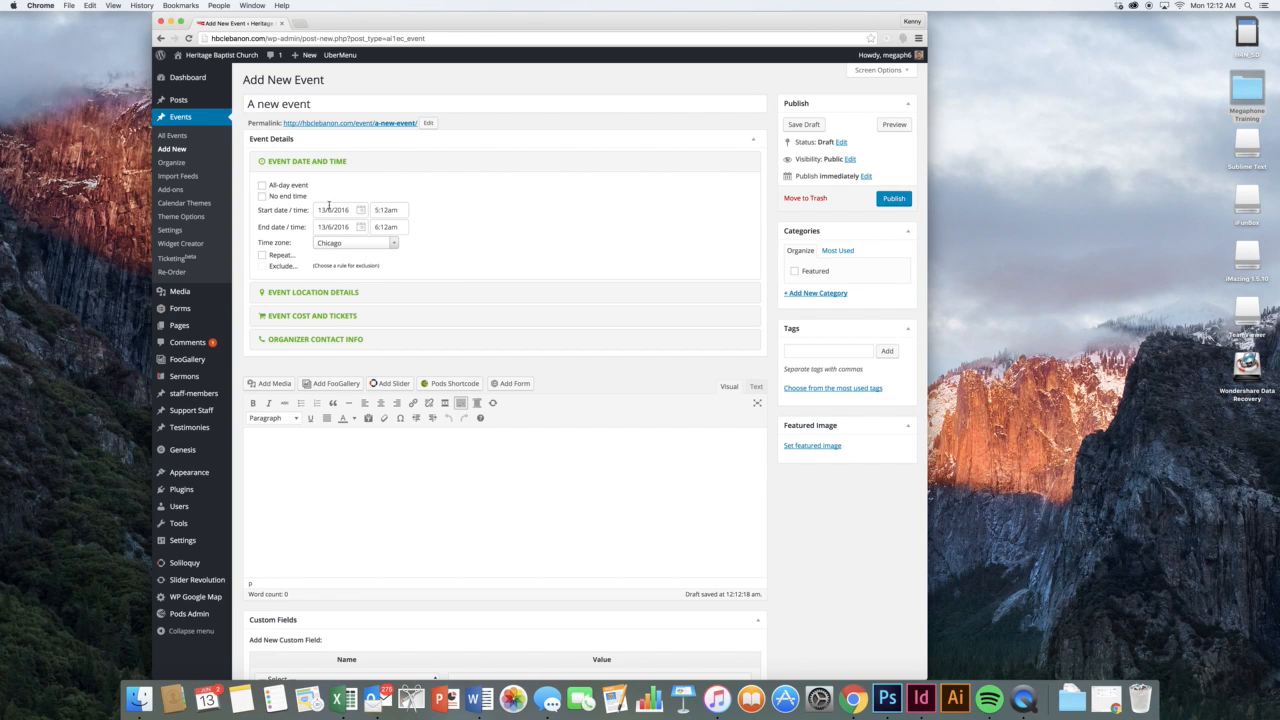
left_click(361, 210)
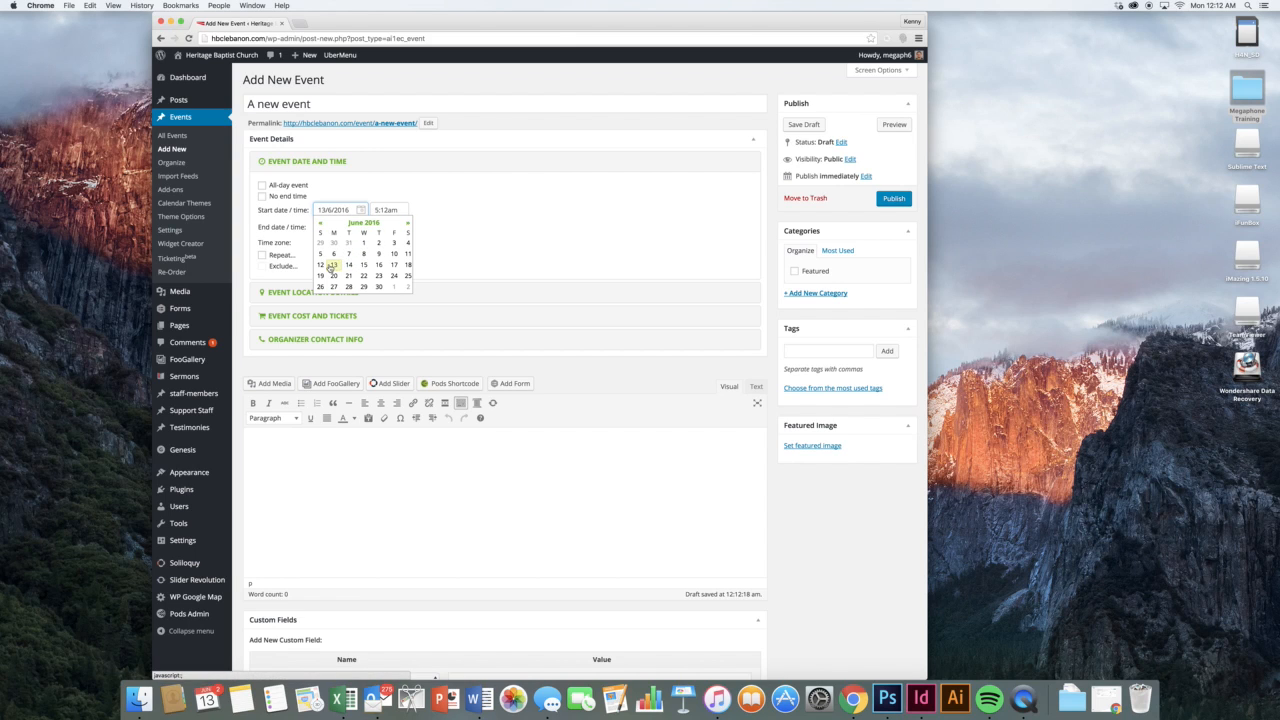
left_click(332, 264)
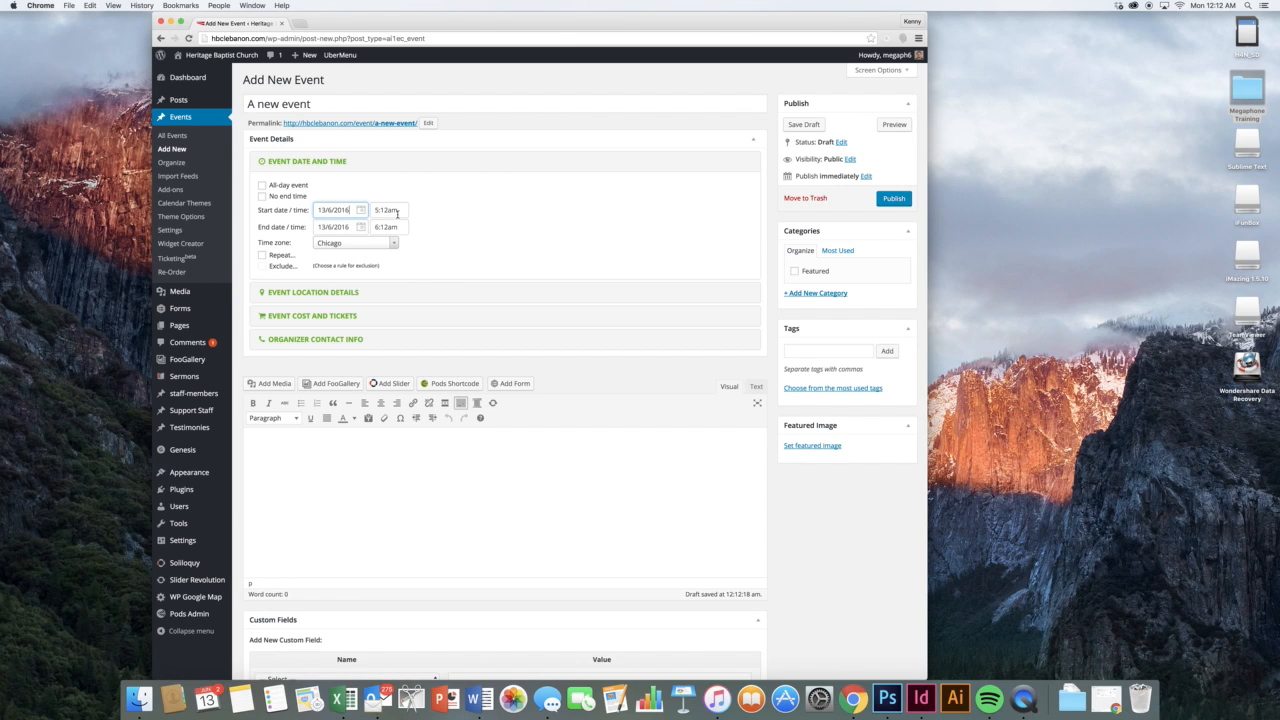
left_click(385, 211)
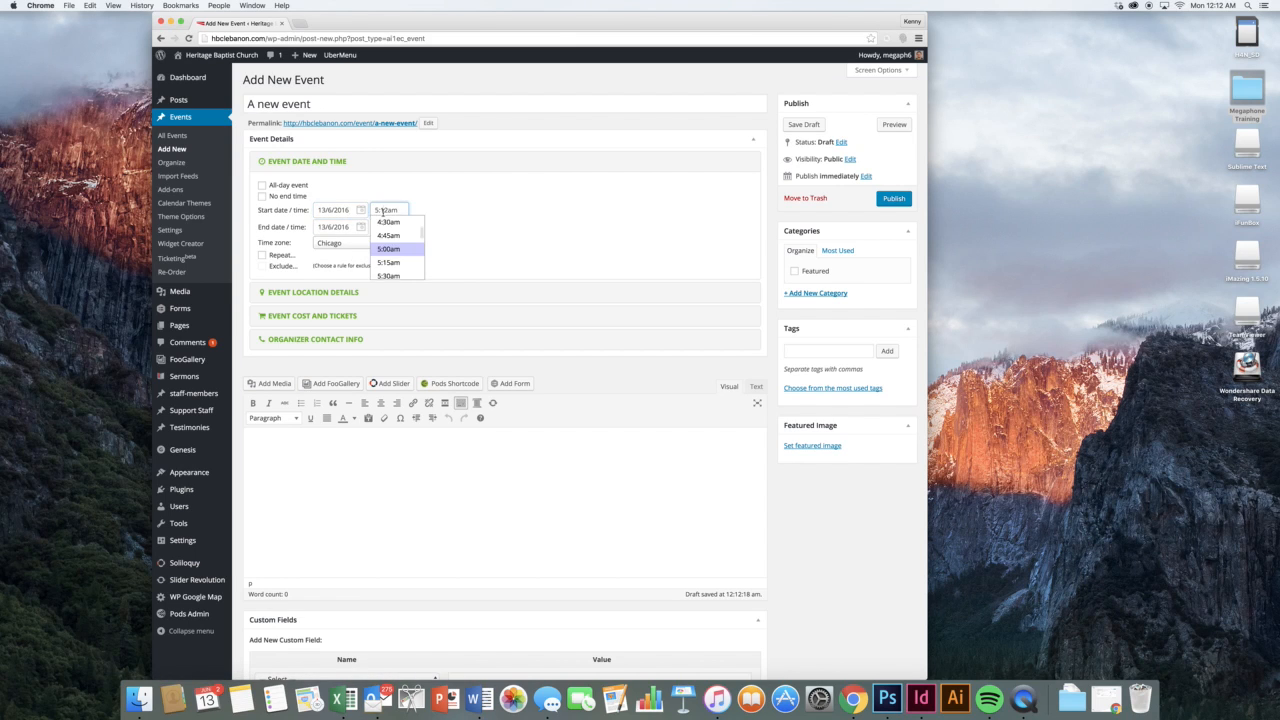
scroll(390, 226, "down", 10)
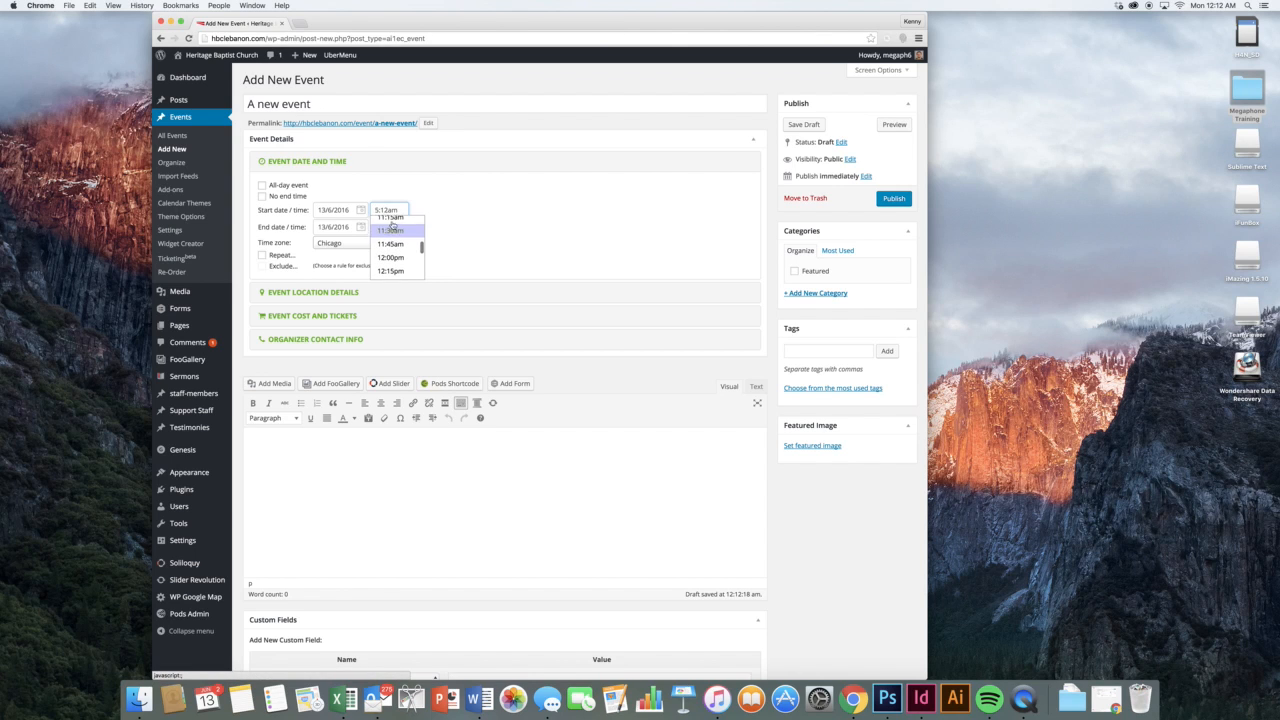
left_click(390, 244)
left_click(428, 228)
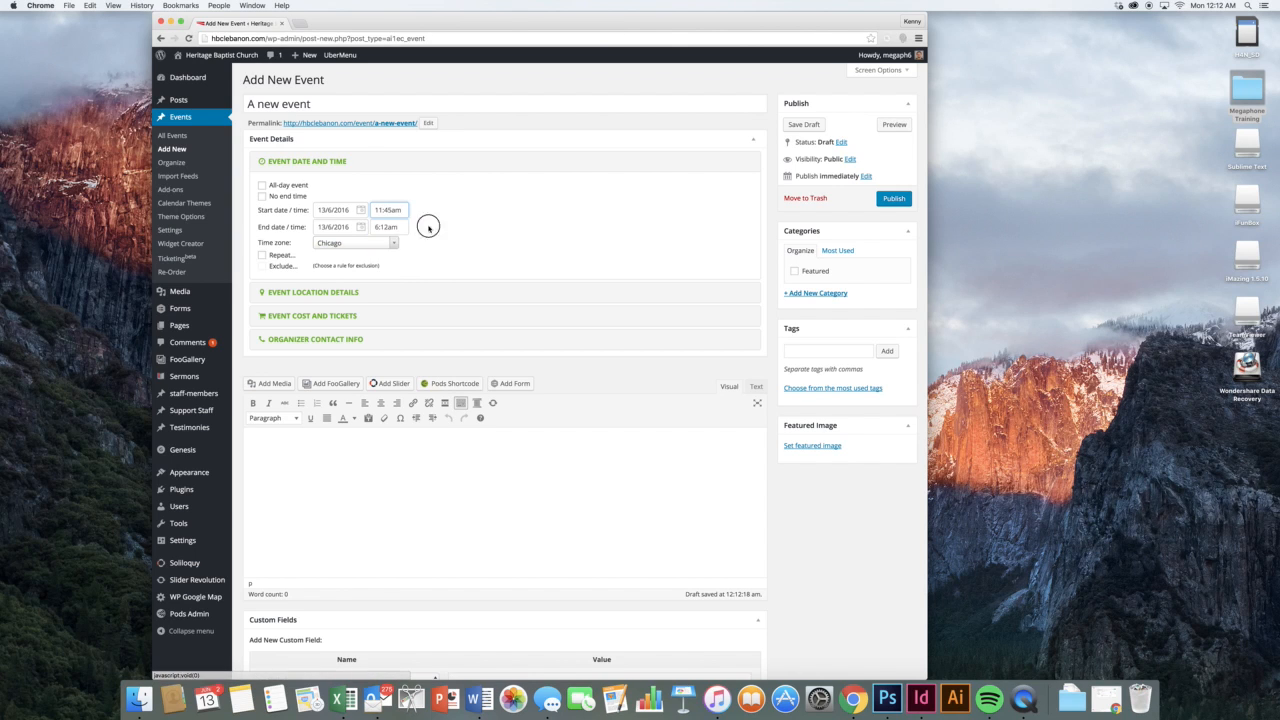
Set the end to 15/6/2016 at 3:15pm, keep Chicago time zone, and turn on Repeat
left_click(361, 227)
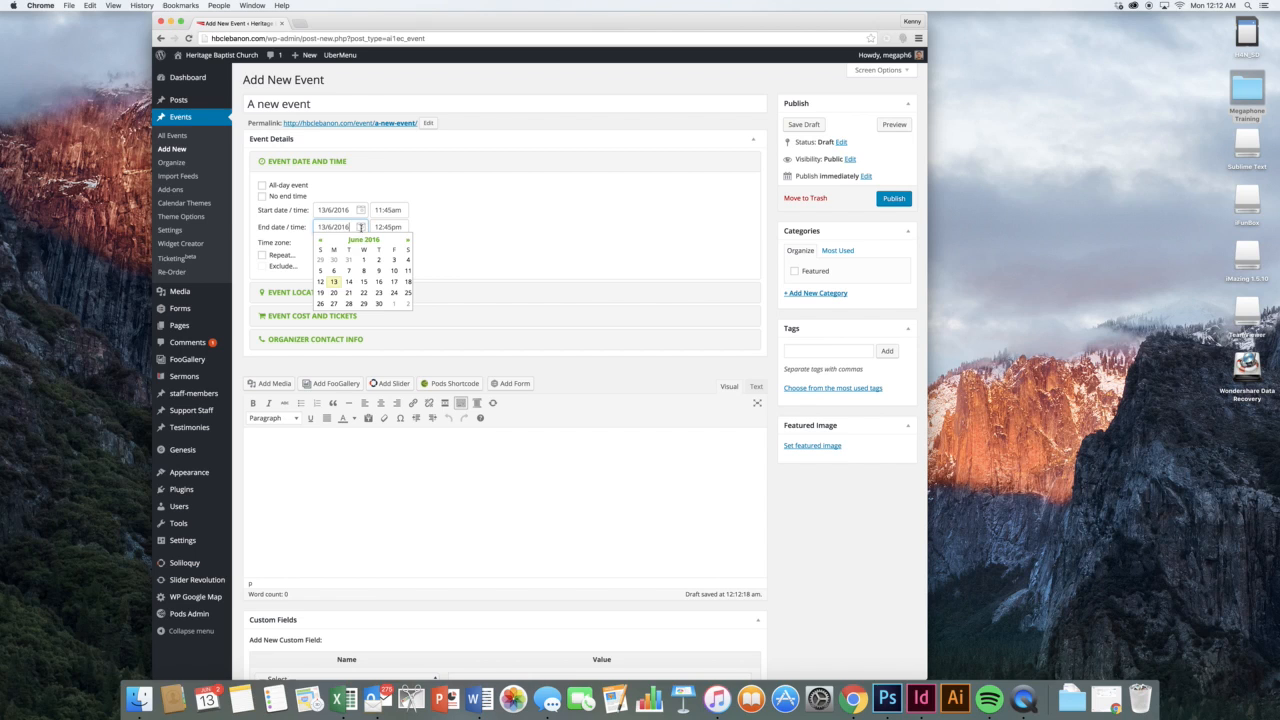
left_click(363, 281)
left_click(387, 227)
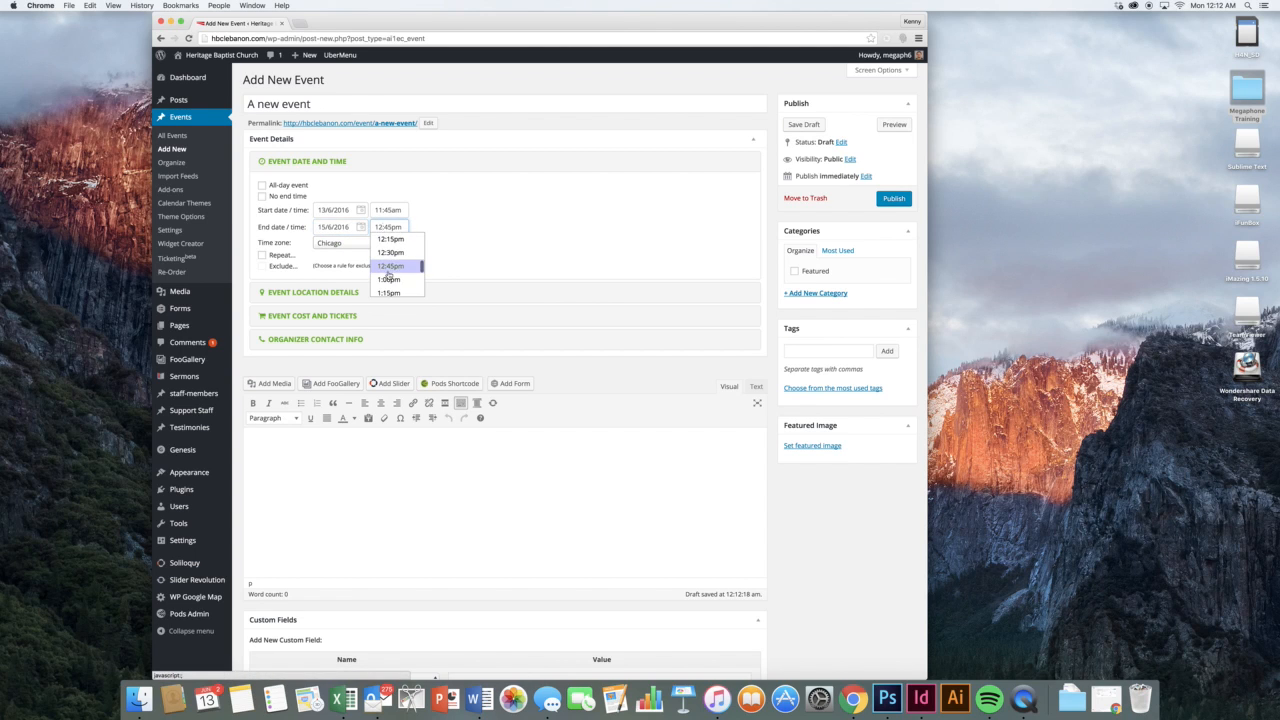
scroll(388, 273, "down", 4)
left_click(389, 269)
left_click(464, 231)
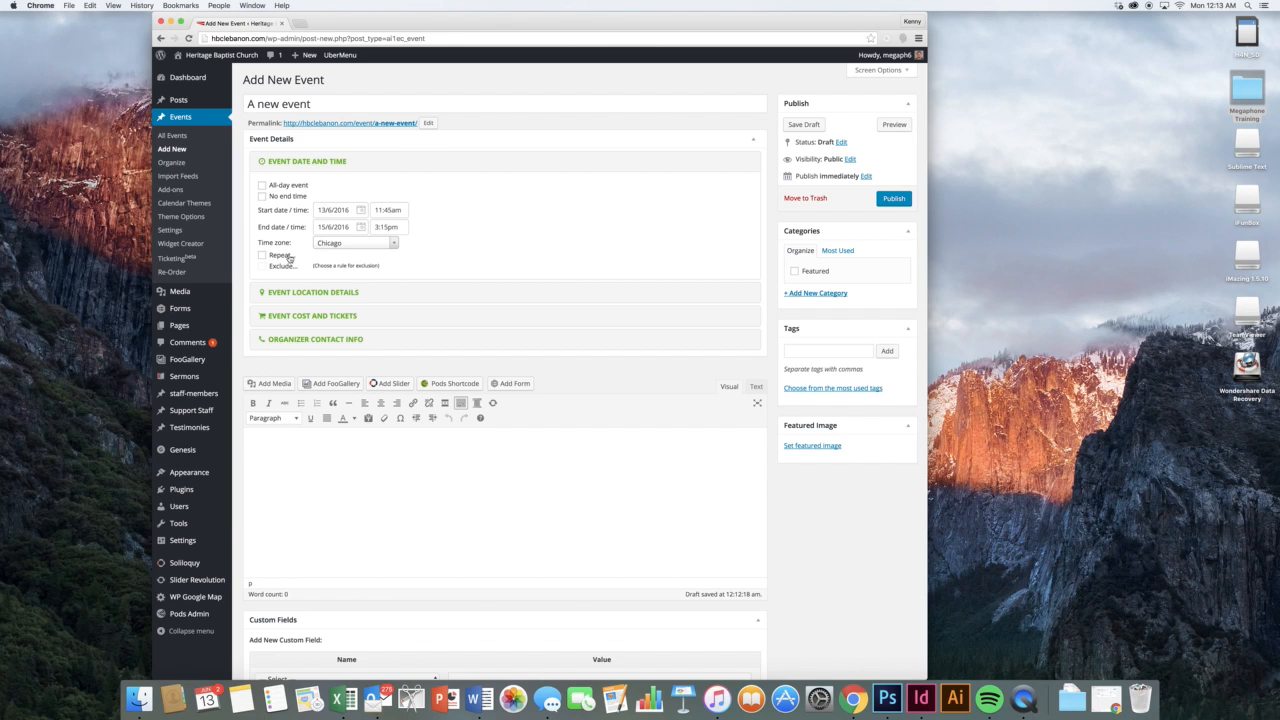
left_click(388, 249)
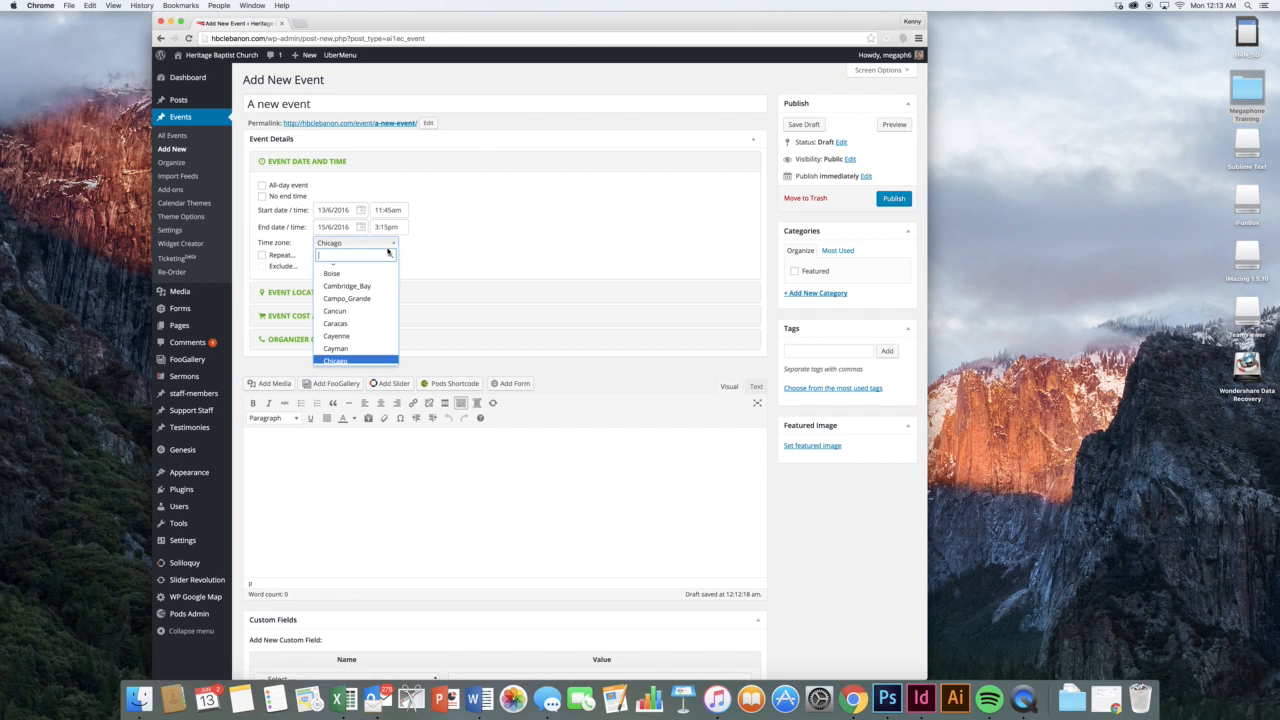
left_click(436, 264)
left_click(264, 255)
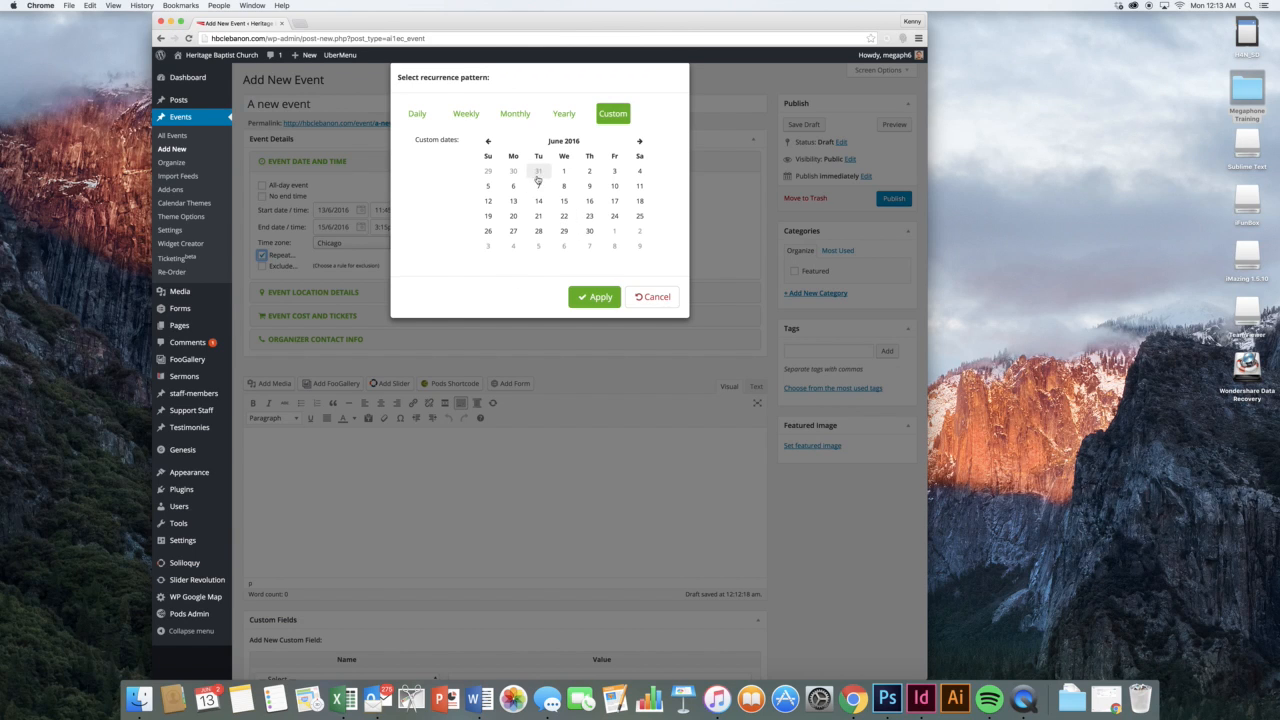
Look through the Weekly, Monthly and Yearly recurrence options, then cancel the dialog
left_click(479, 118)
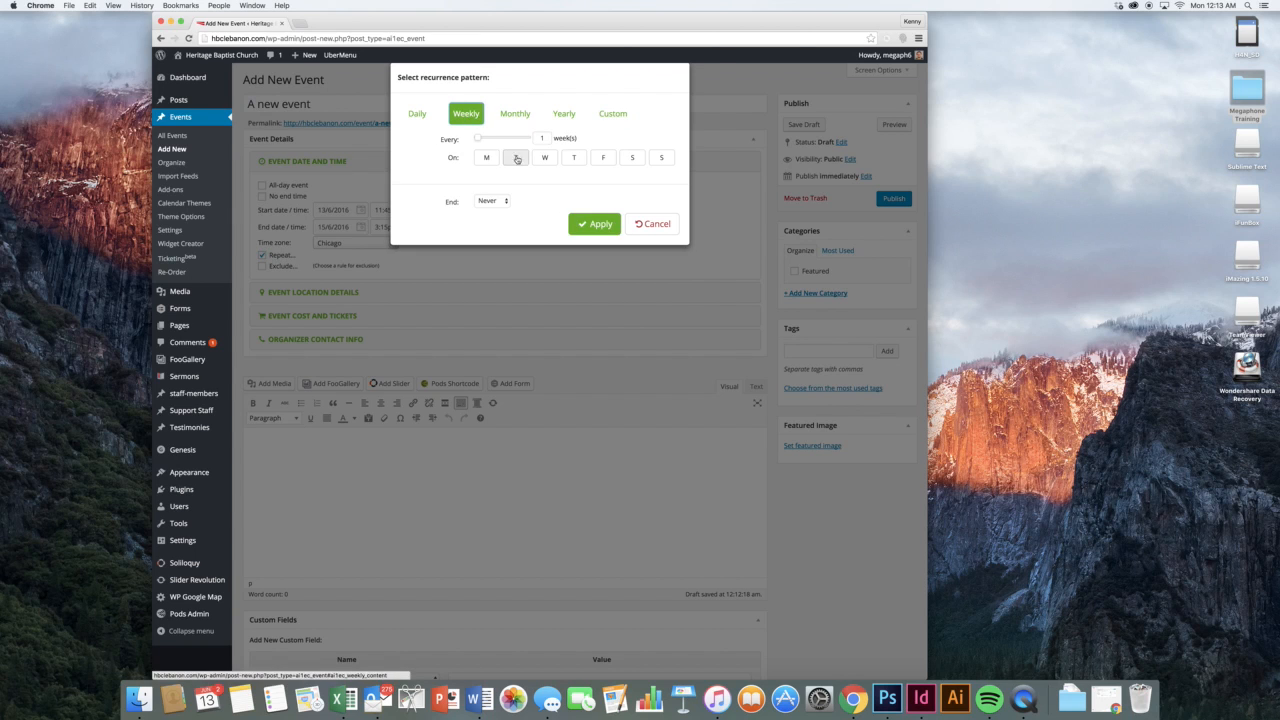
left_click(507, 116)
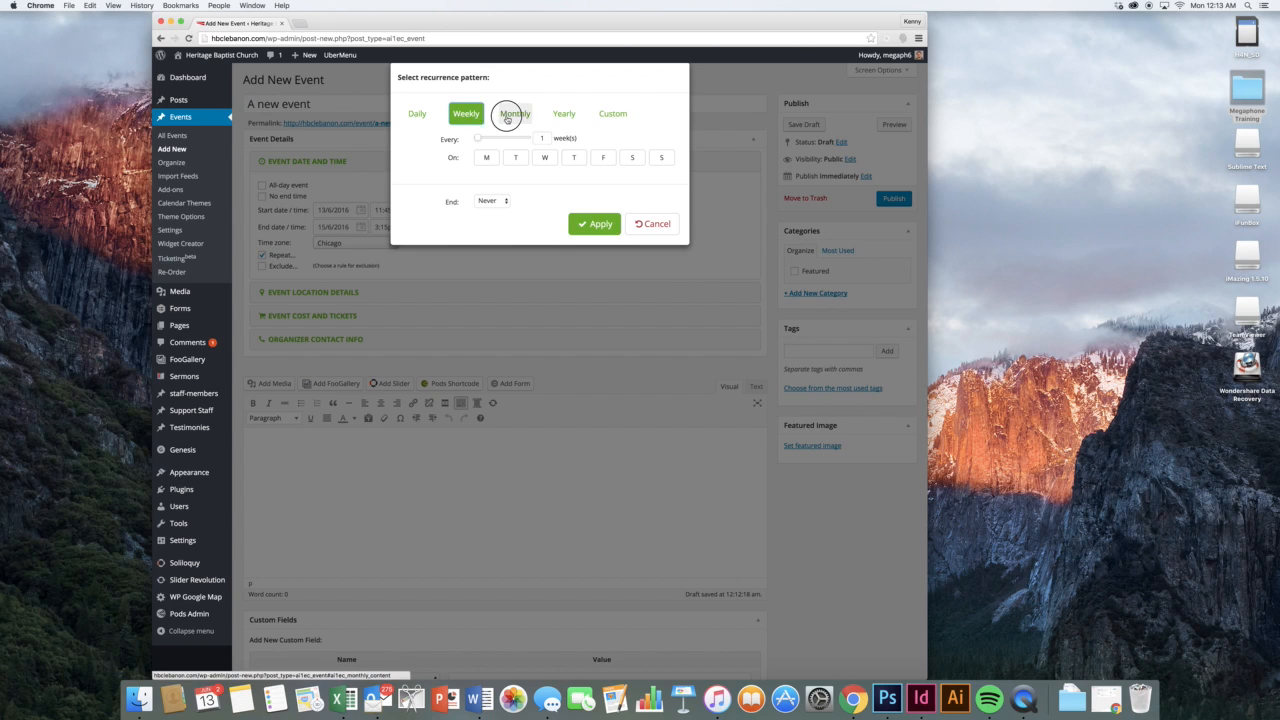
left_click(565, 117)
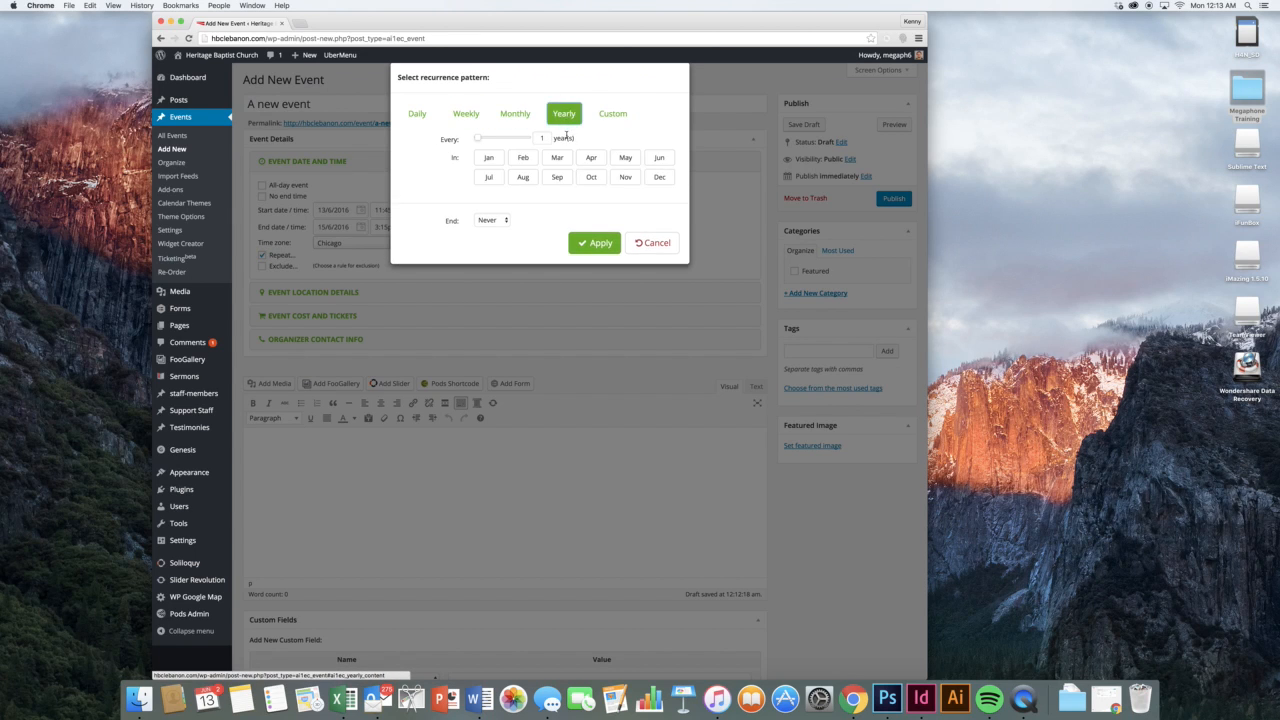
left_click(631, 246)
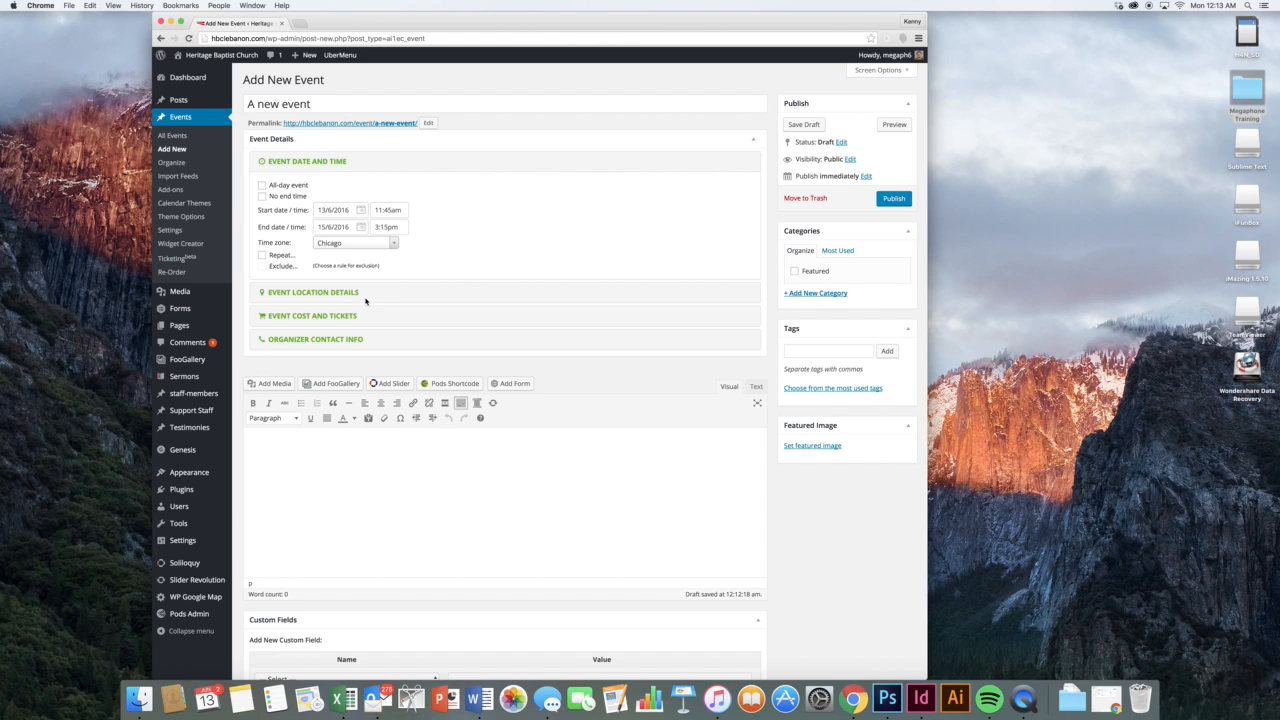
left_click(310, 290)
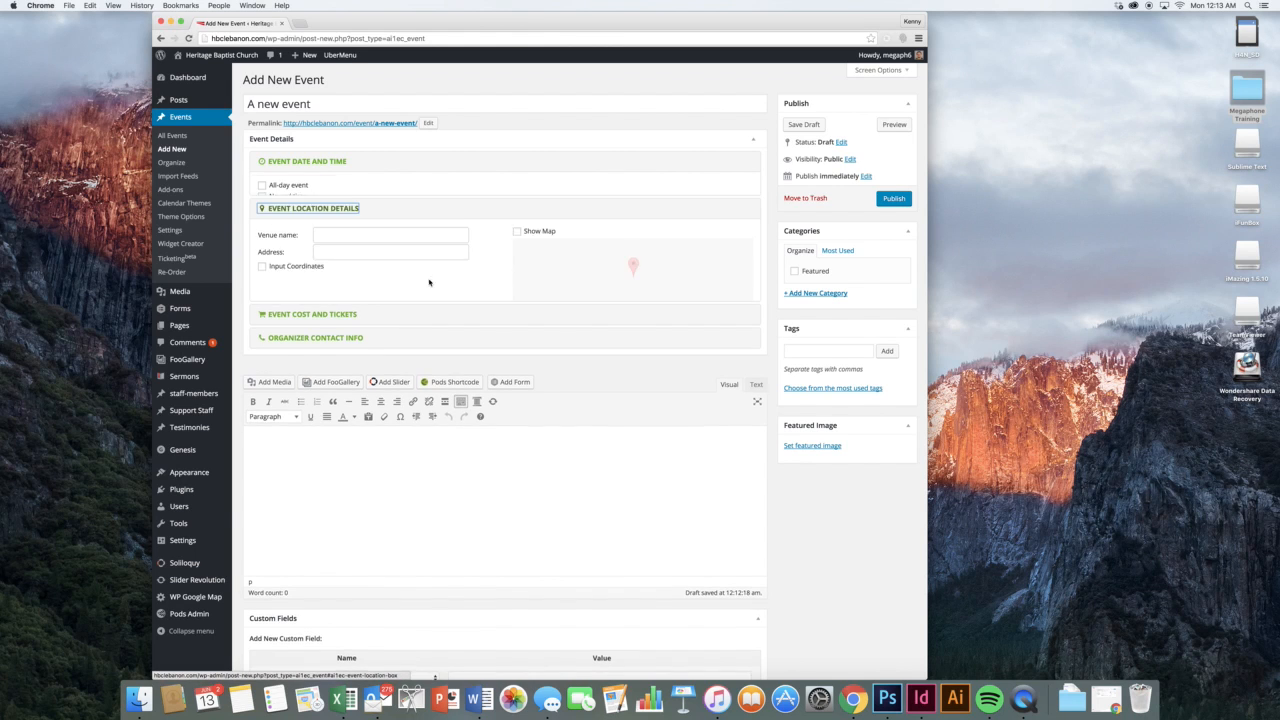
left_click(407, 210)
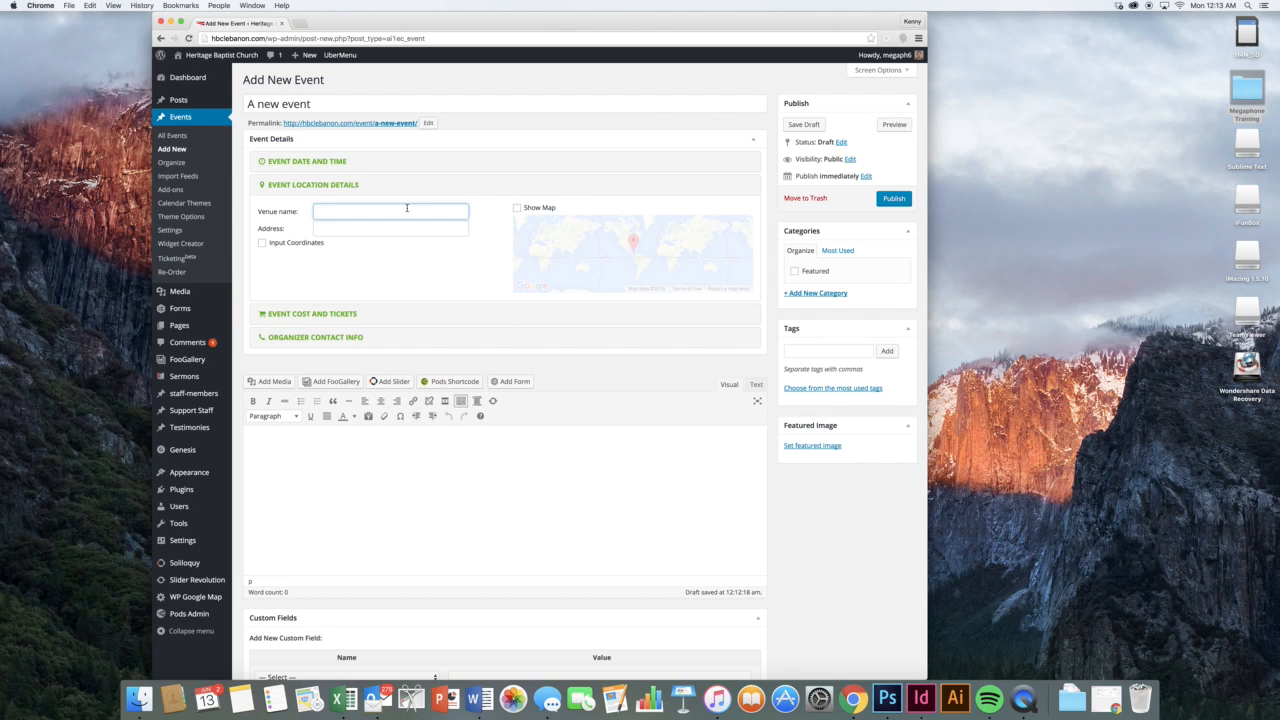
type("Heritage Baptist Church")
key("Tab")
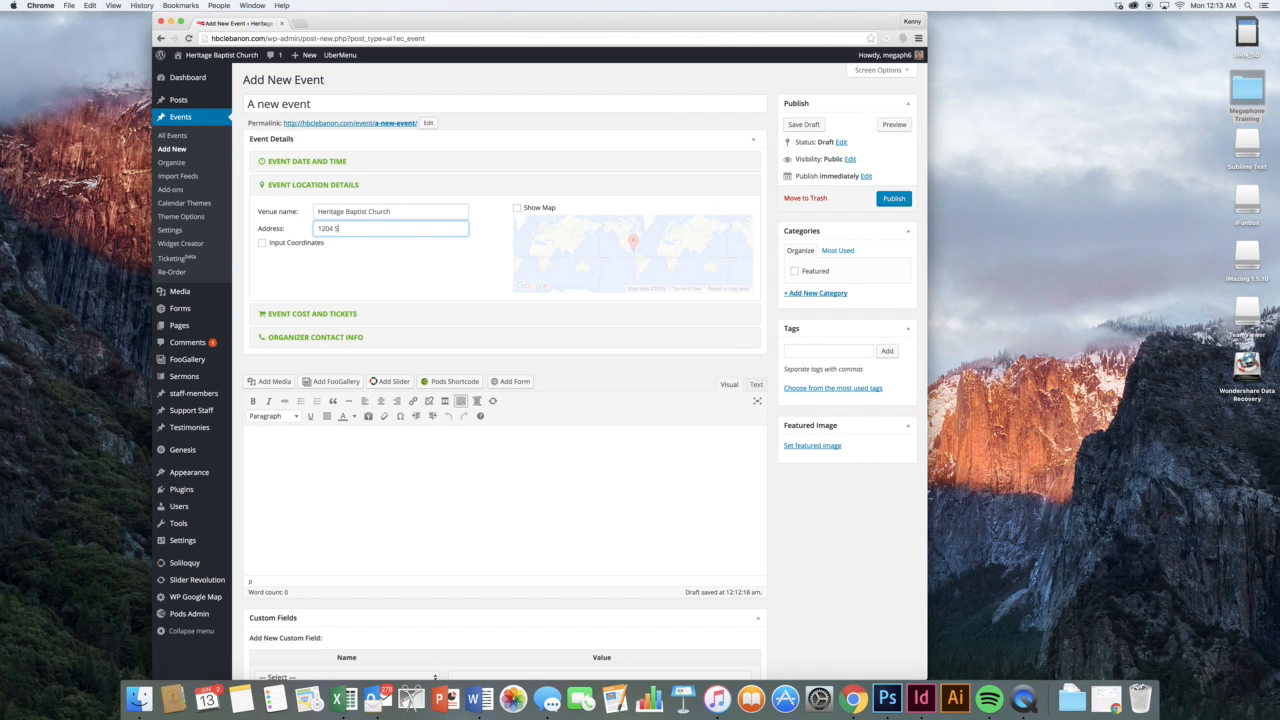
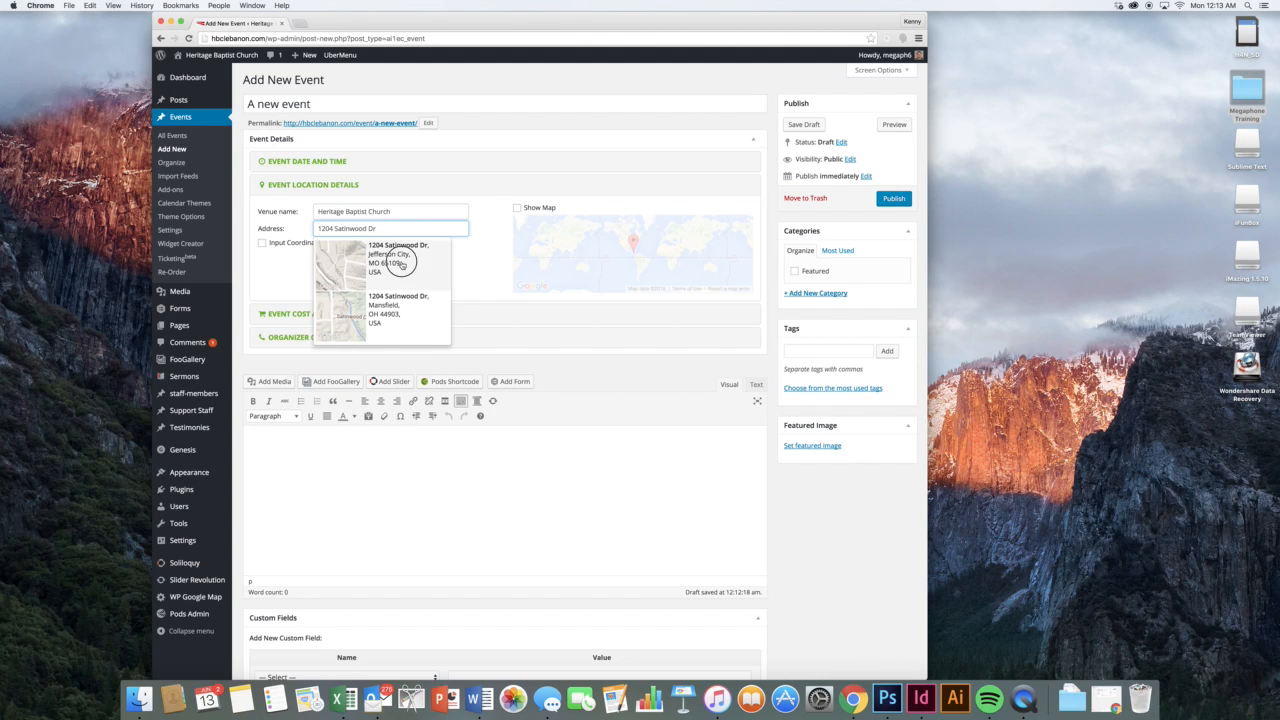
left_click(401, 258)
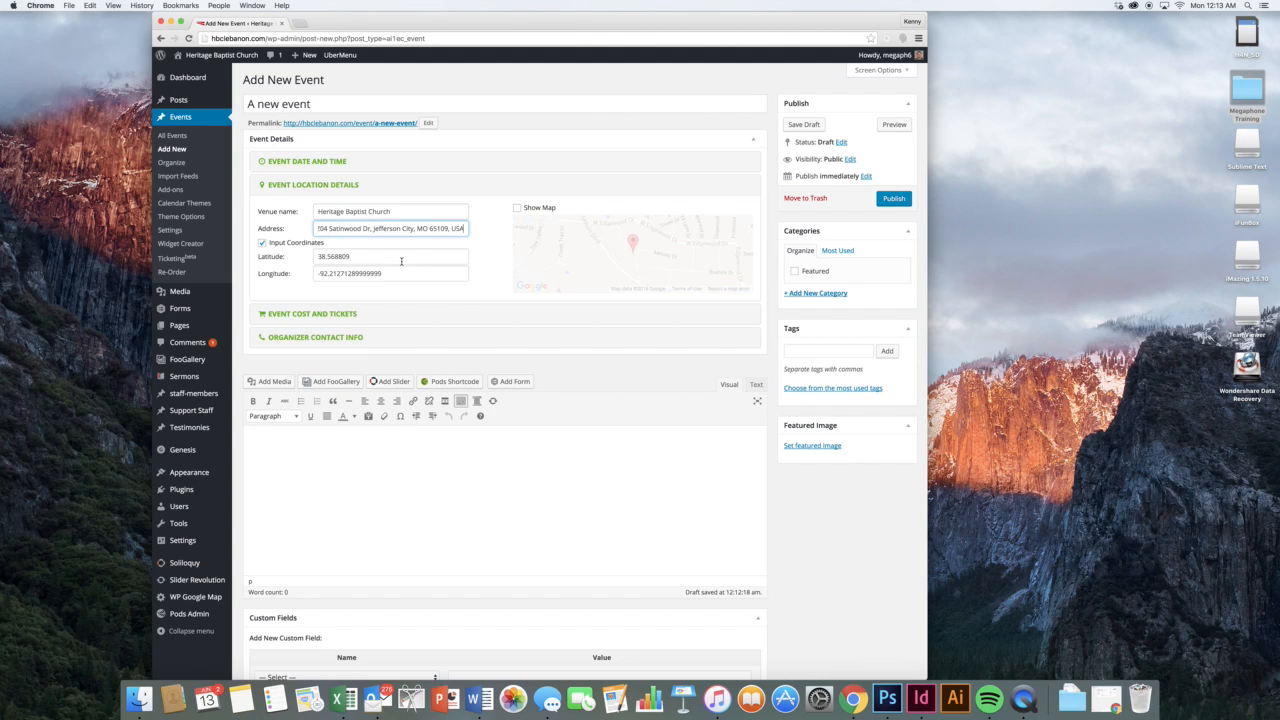
left_click(517, 208)
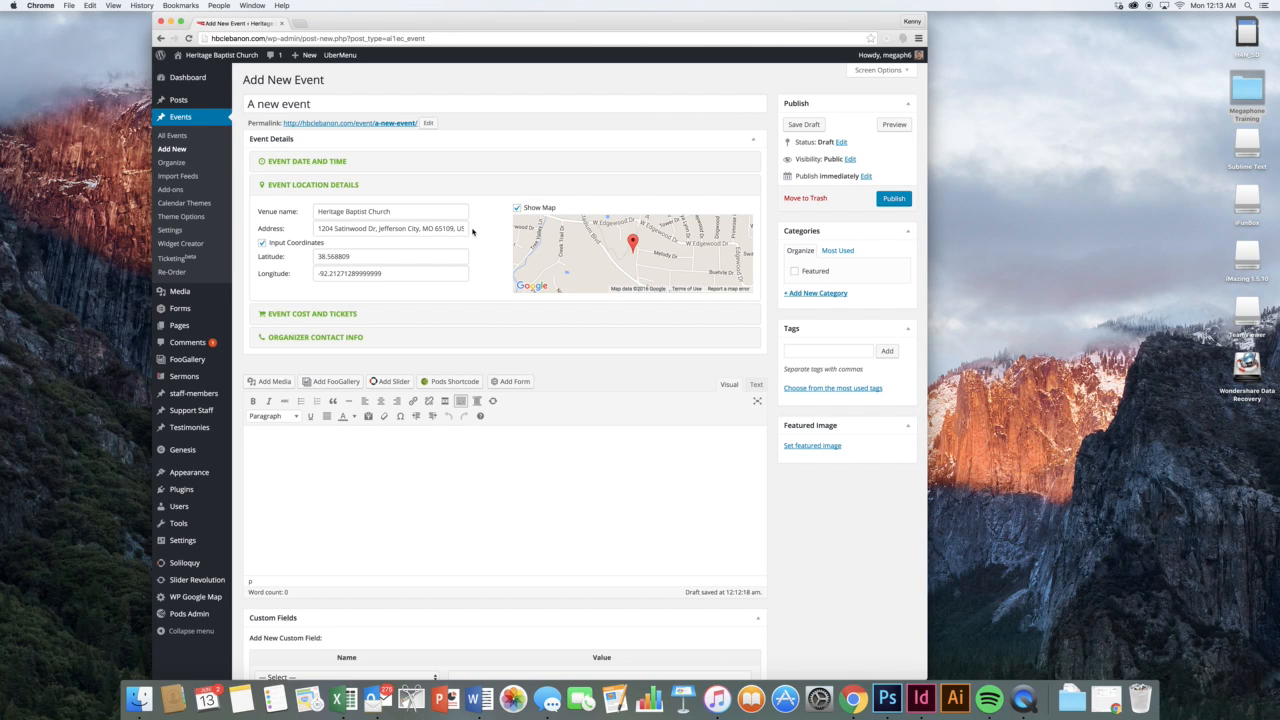
left_click(331, 314)
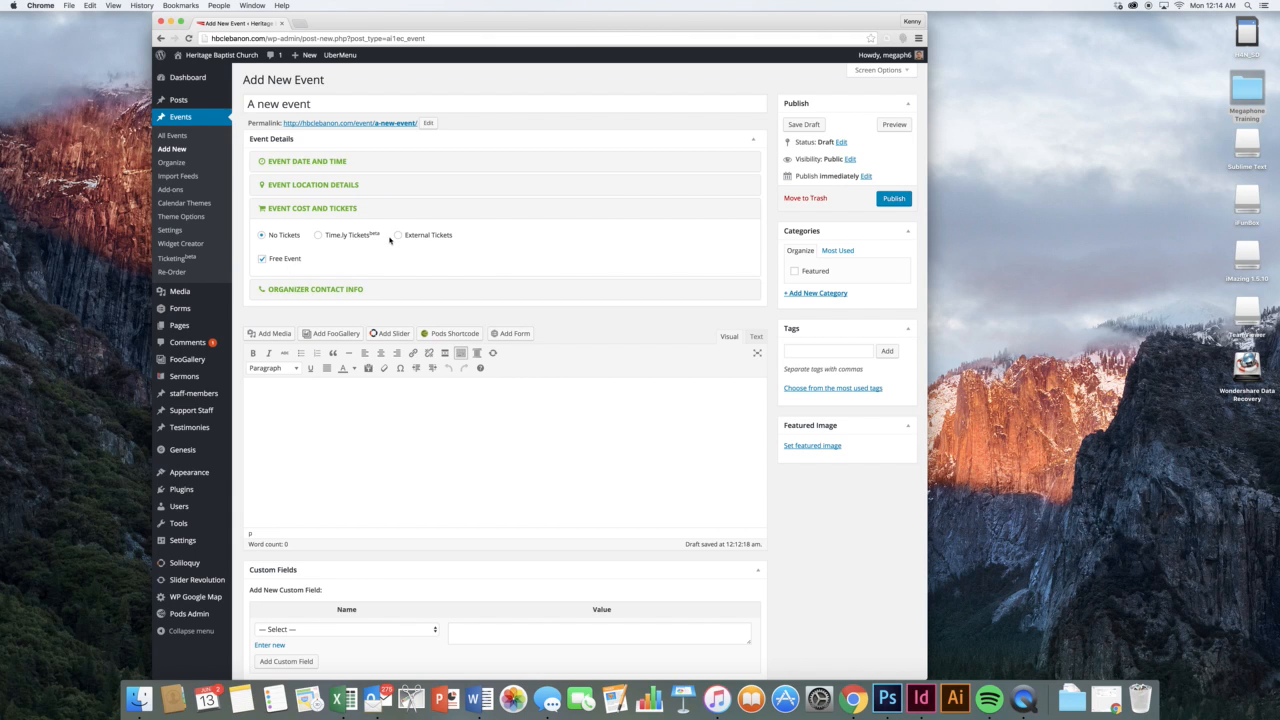
Try External Tickets, then set the event back to No Tickets
left_click(398, 235)
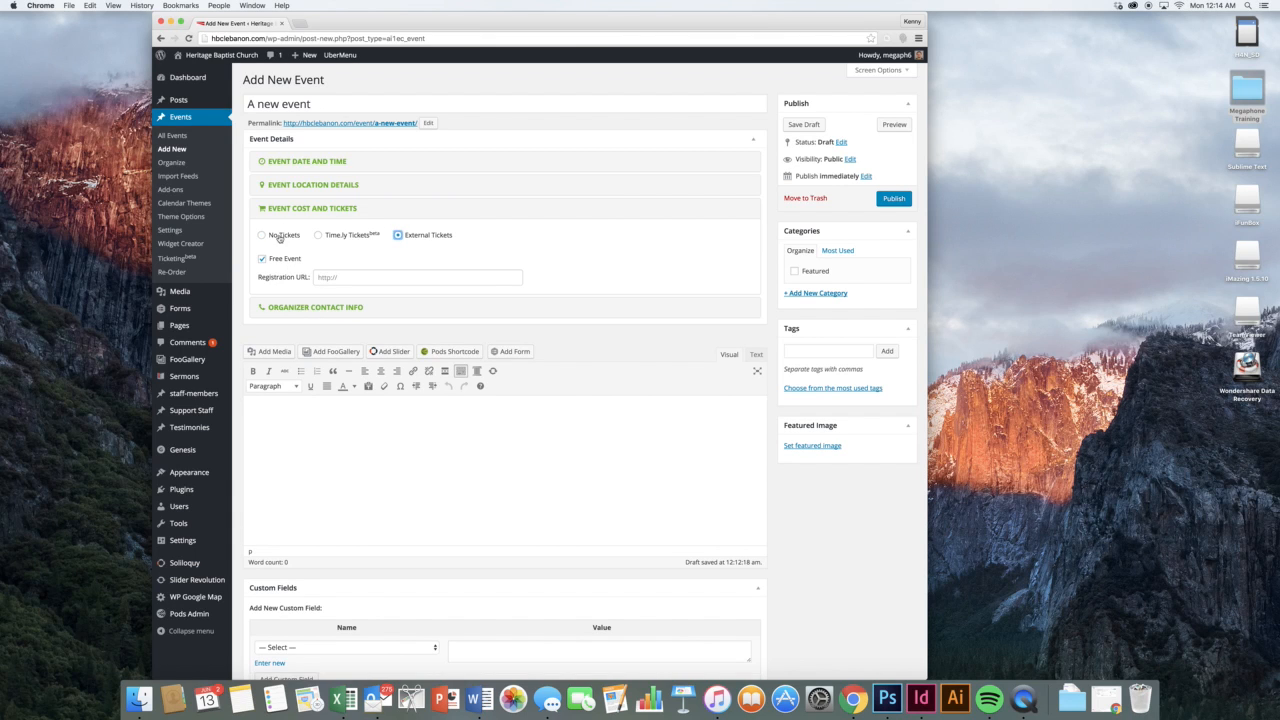
left_click(336, 238)
left_click(290, 238)
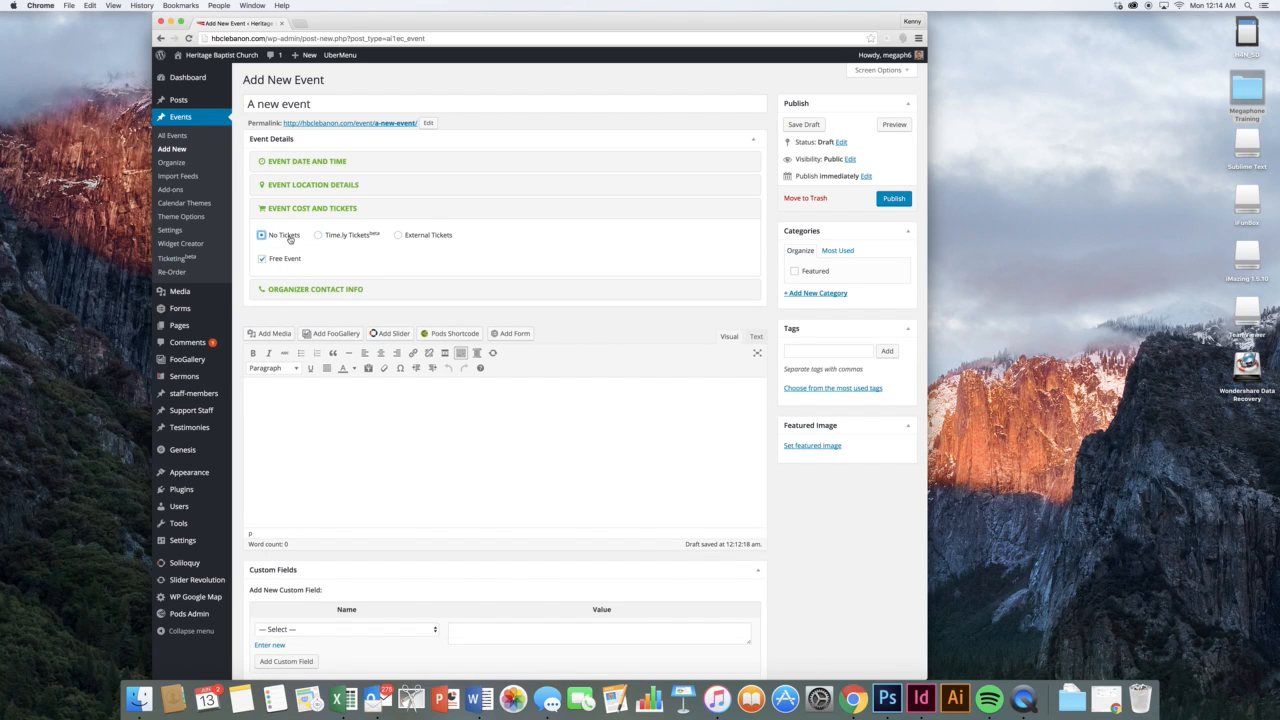
left_click(397, 253)
Fill in the organizer's sample contact name, phone number and e-mail address
left_click(335, 287)
left_click(403, 257)
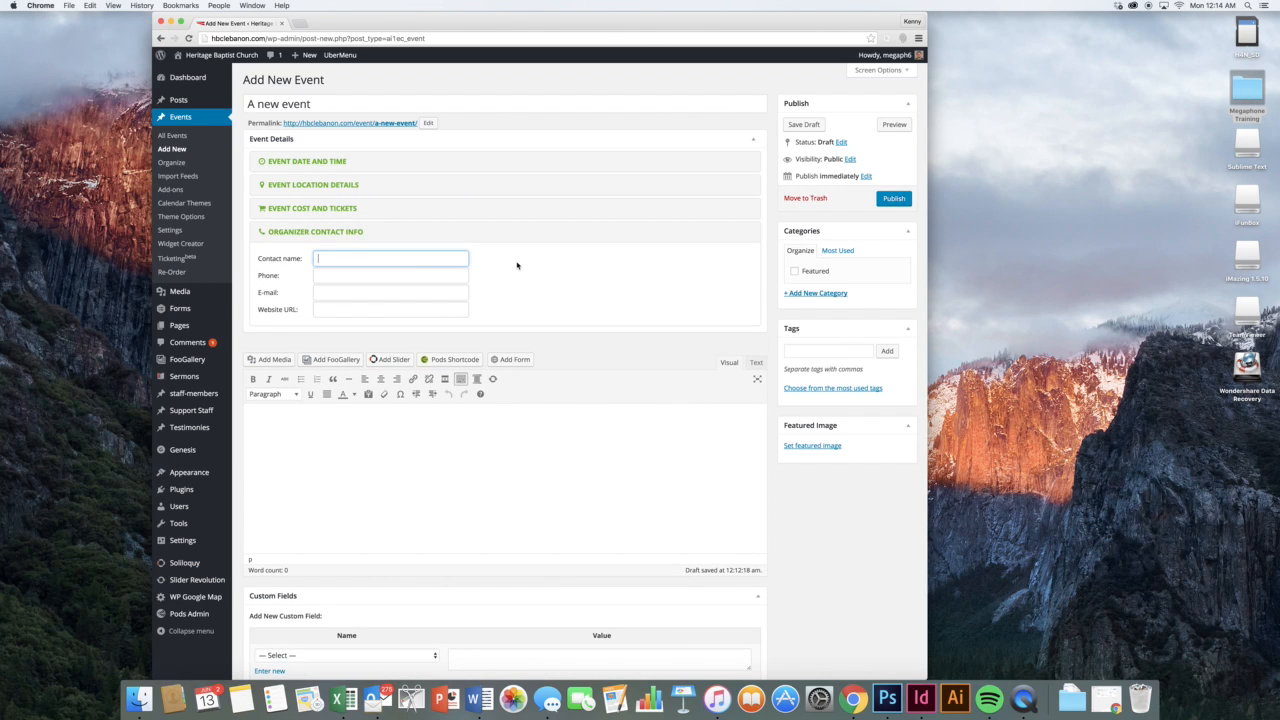
type("a")
key("BackSpace")
type("Name")
key("Tab")
type("4")
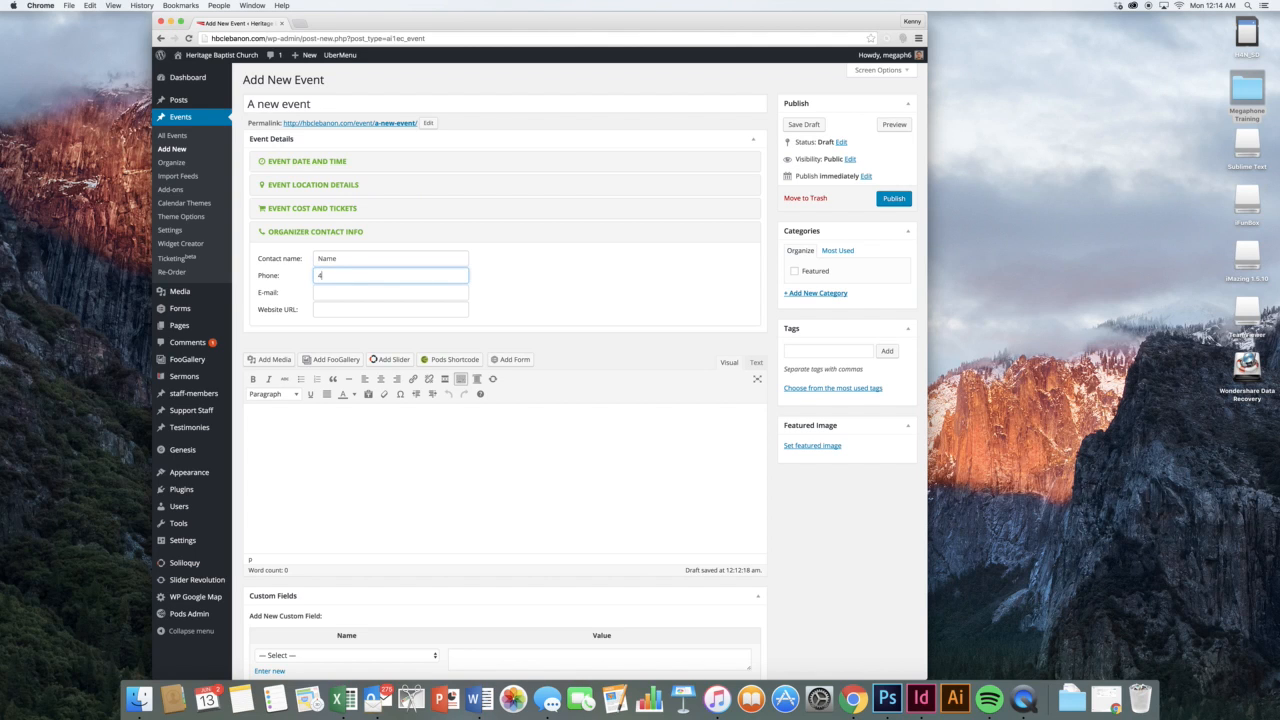
type("17")
key("Tab")
type("a")
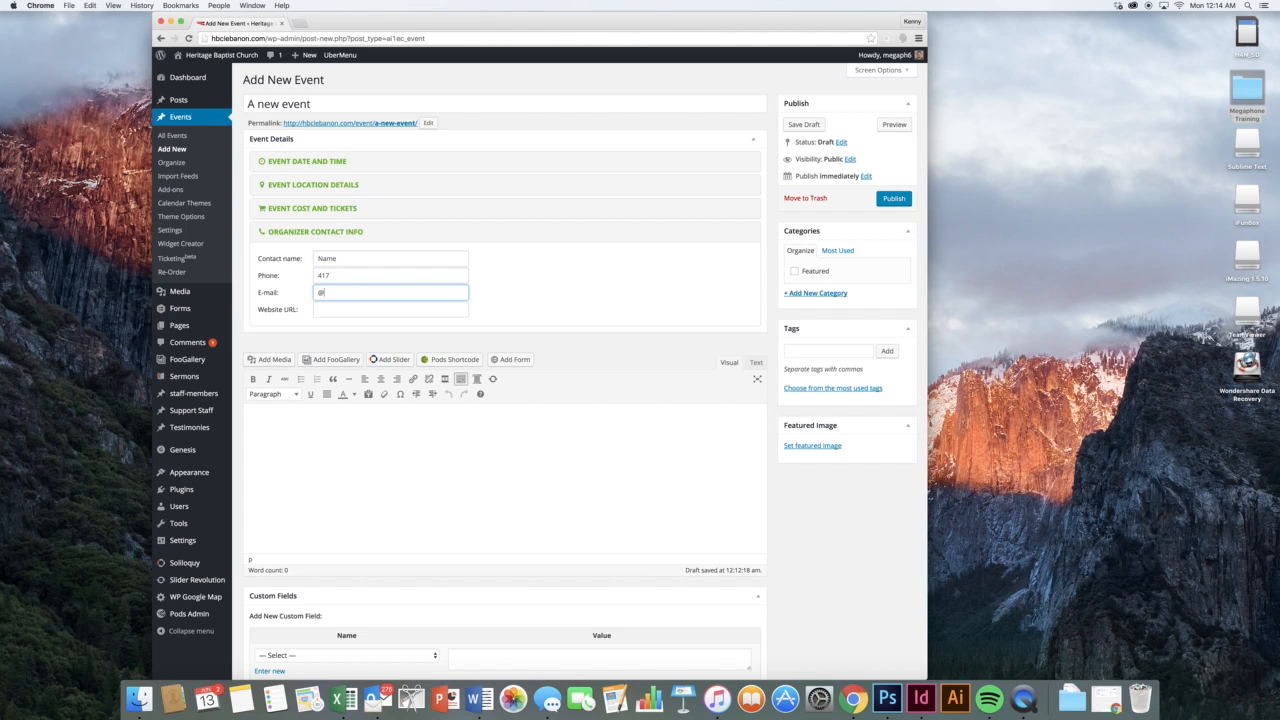
key("BackSpace")
type("a@a.com")
key("Tab")
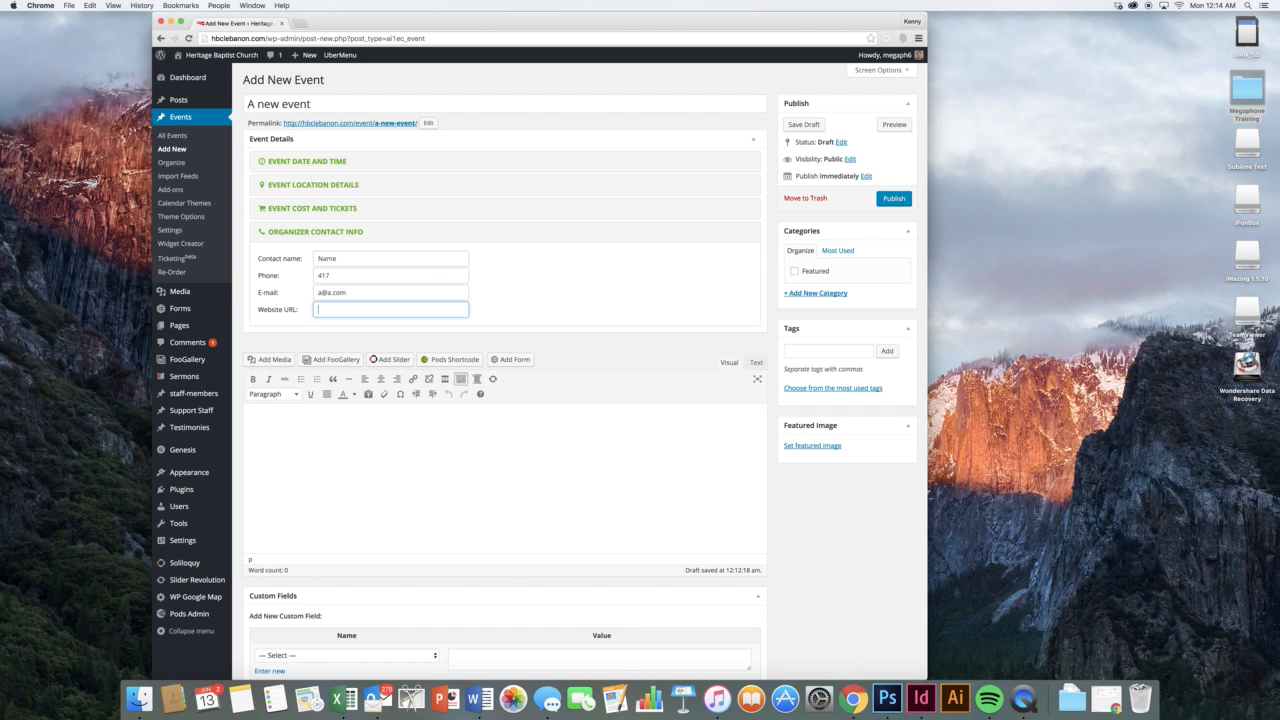
Type 'Some more fluffy words to describe what's happening.' and make 'happening' bold, italic and red
left_click(632, 436)
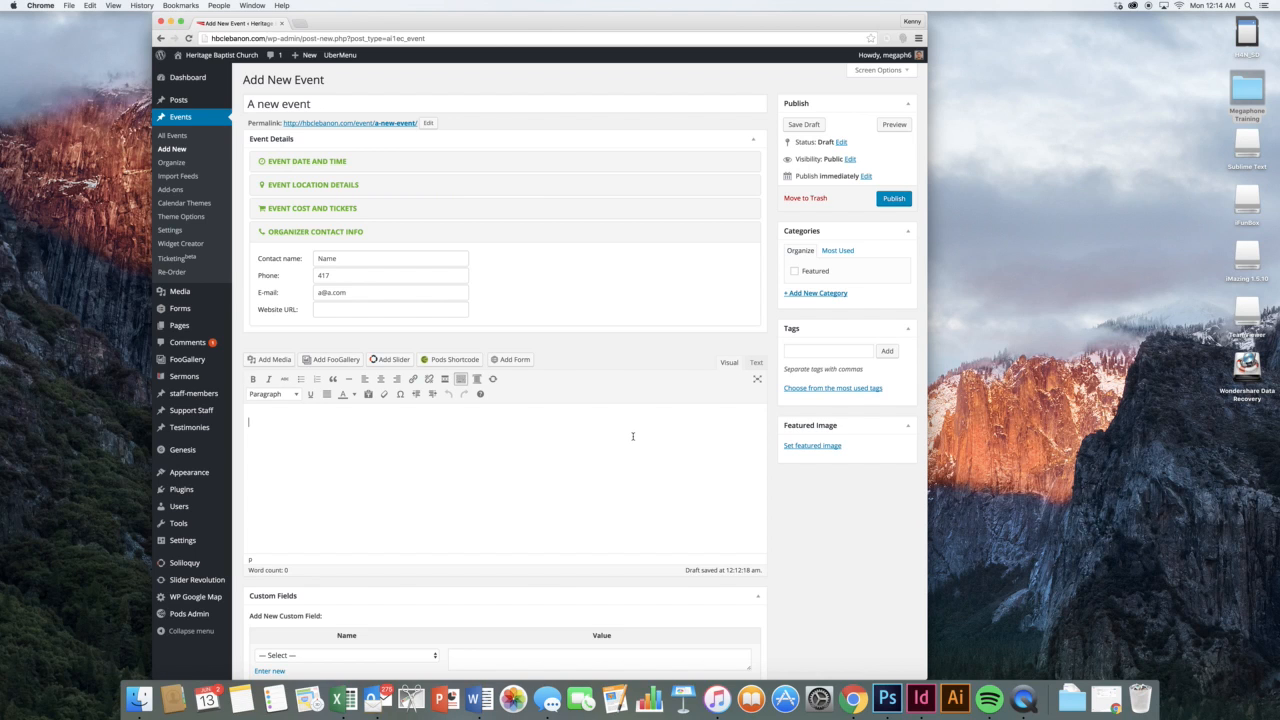
type("Some more fluffy words to describe what's")
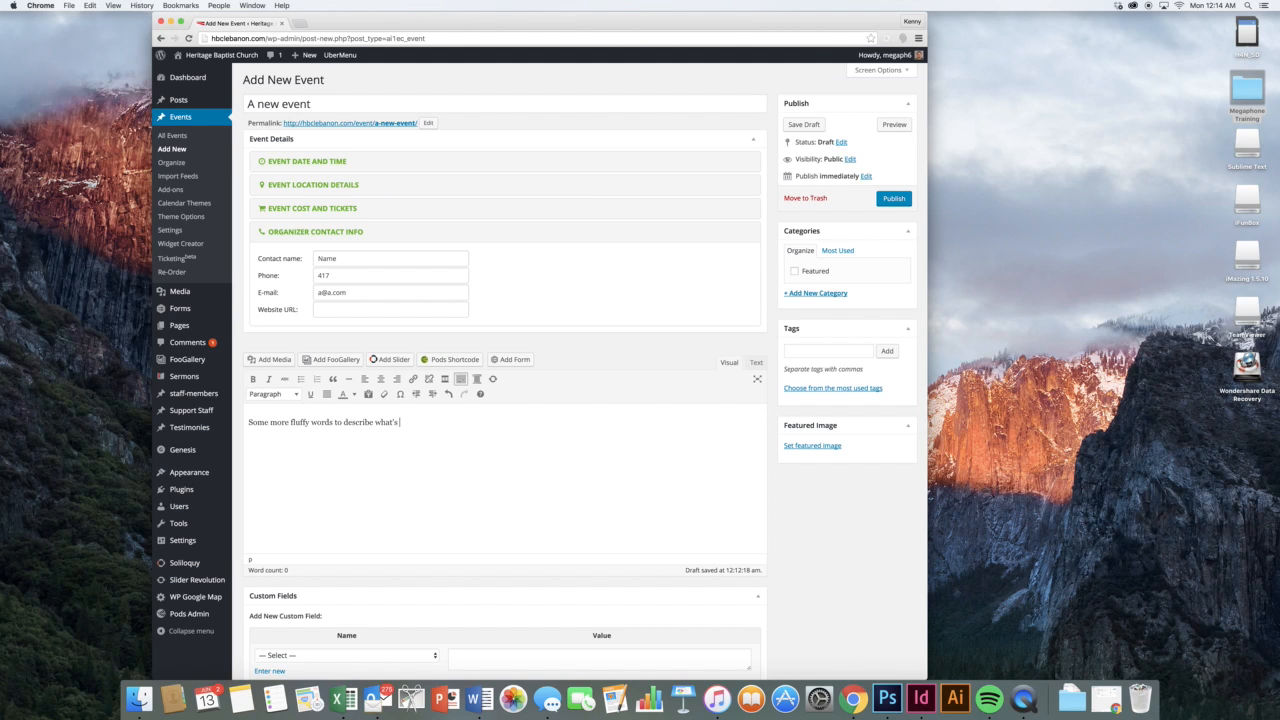
type(" happening.")
double_click(407, 424)
left_click(253, 379)
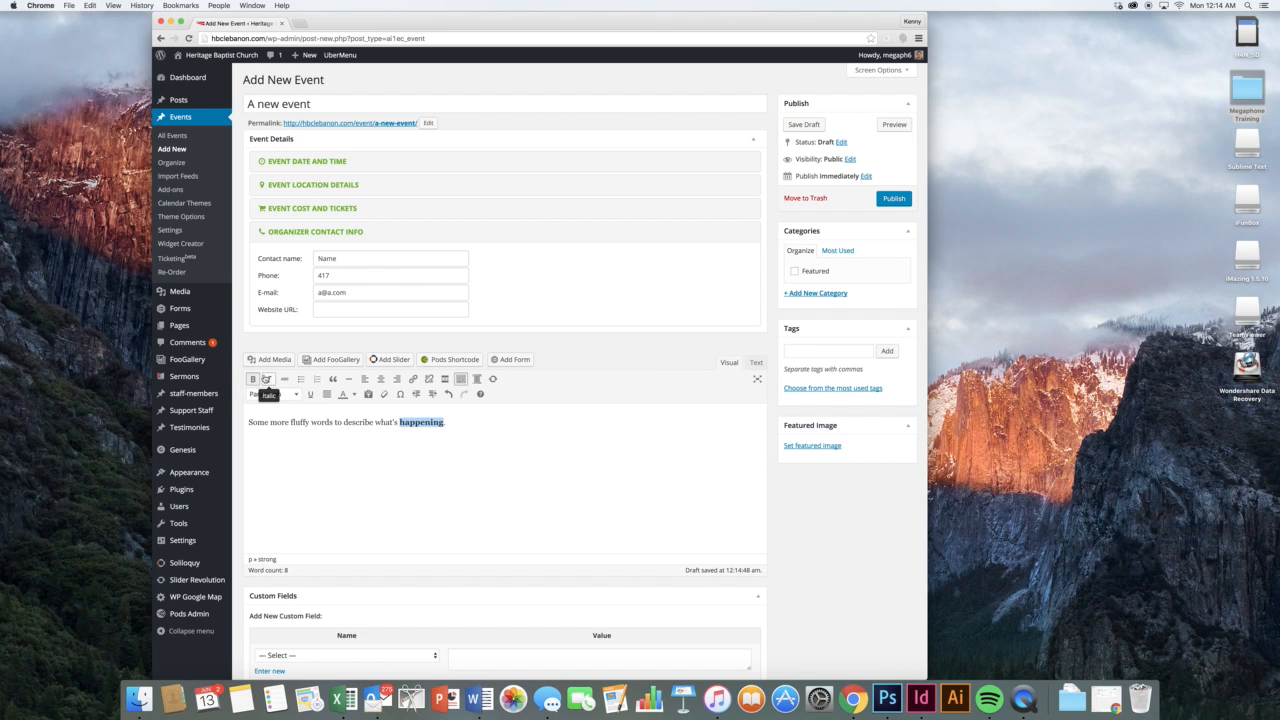
left_click(266, 379)
left_click(354, 394)
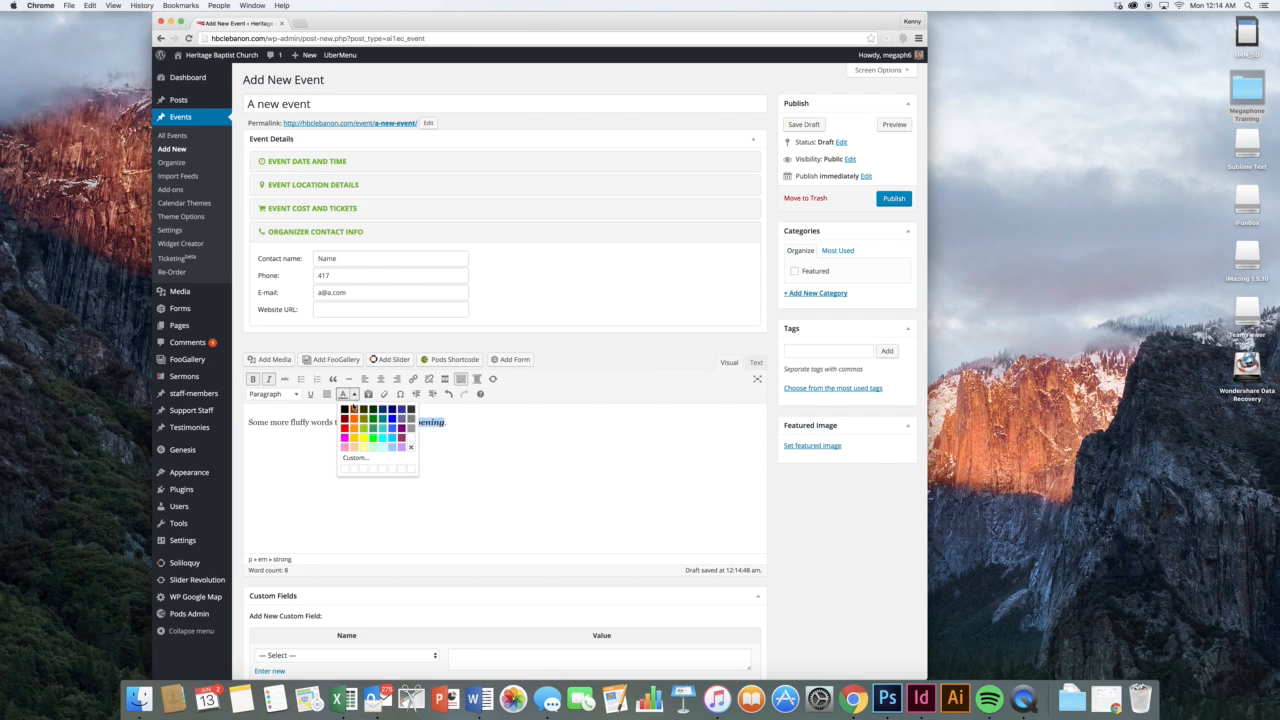
left_click(344, 427)
left_click(451, 422)
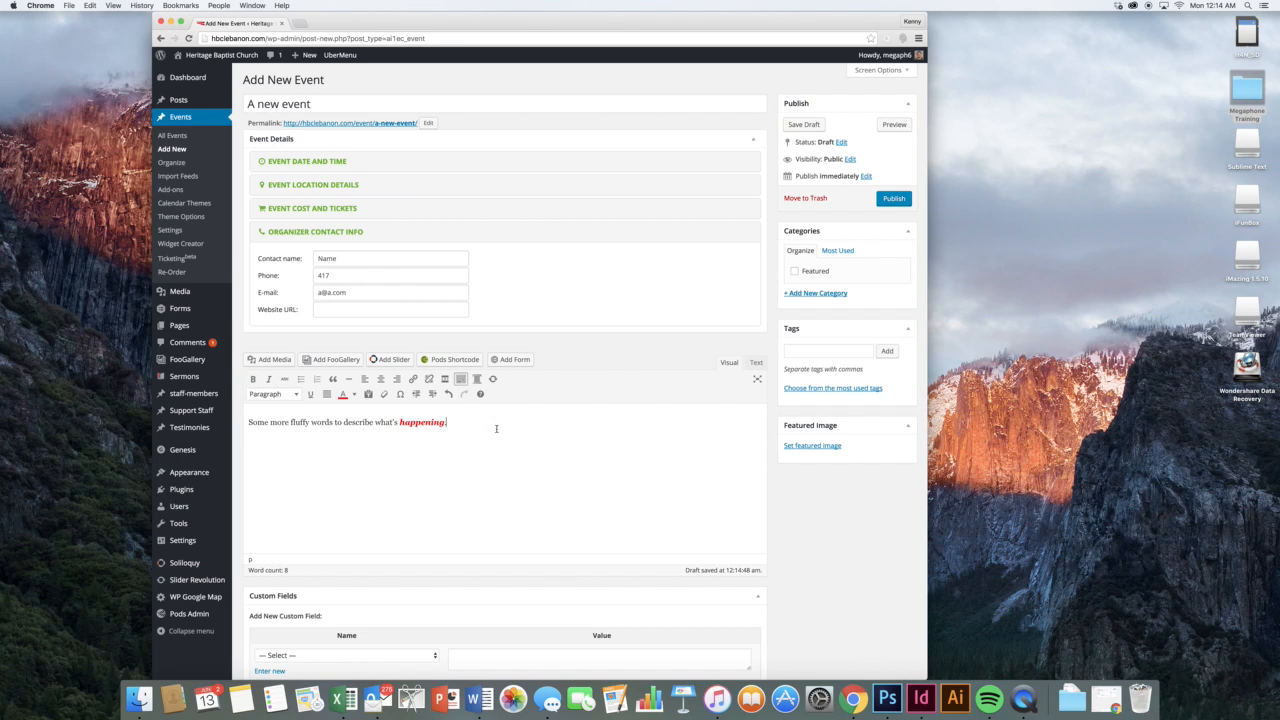
Open the Add Media library and close it without inserting anything
left_click(270, 359)
left_click(899, 74)
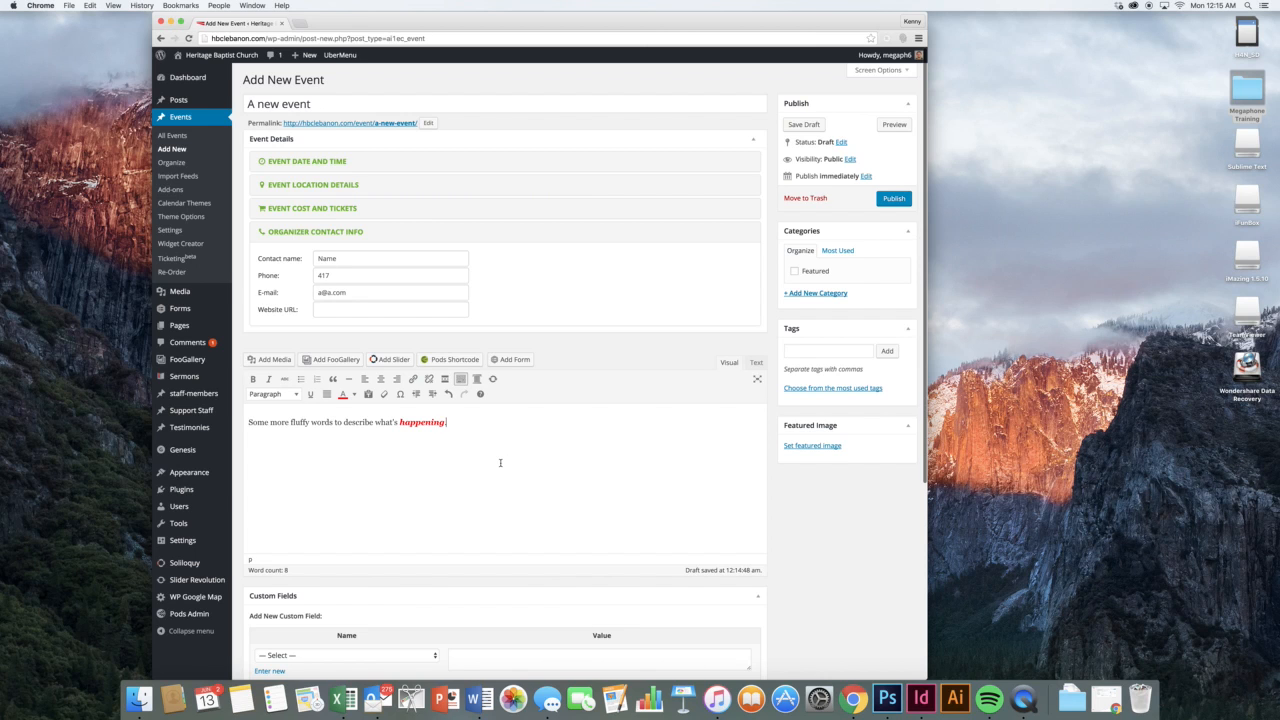
scroll(509, 458, "down", 2)
scroll(509, 458, "up", 2)
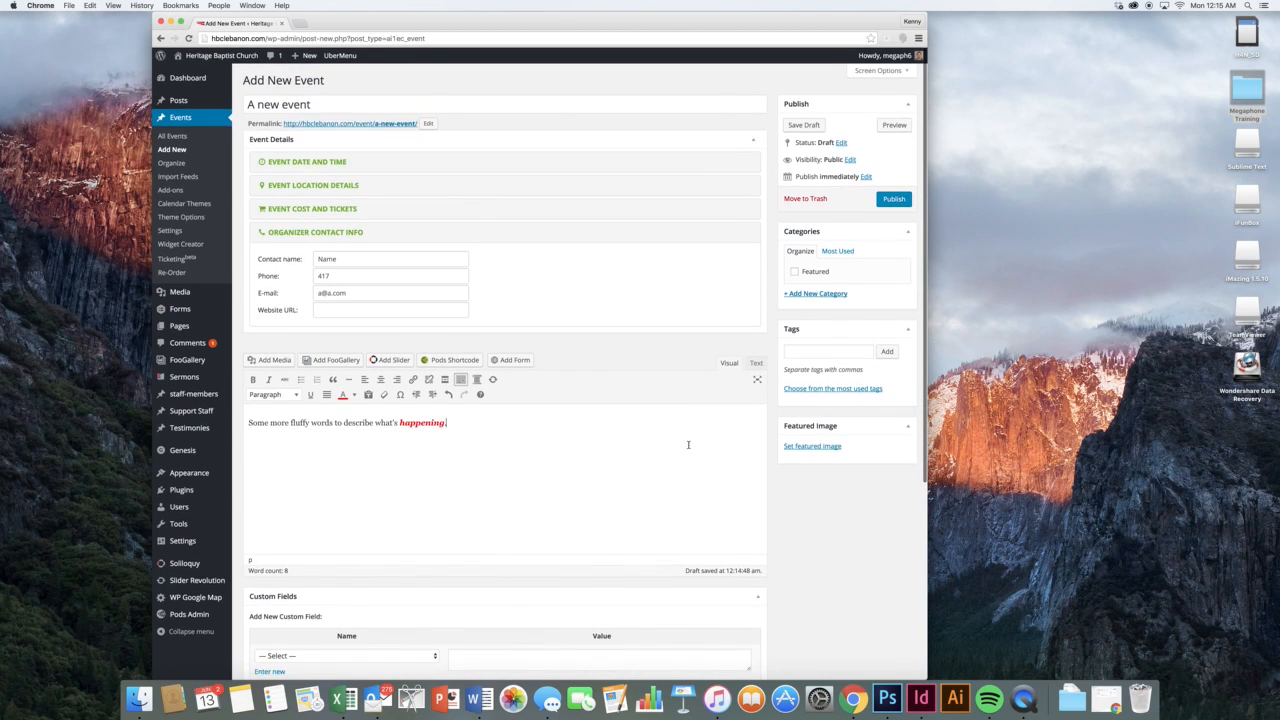
Set the portrait of the man before the flag as the event's featured image, filed under Featured
left_click(807, 445)
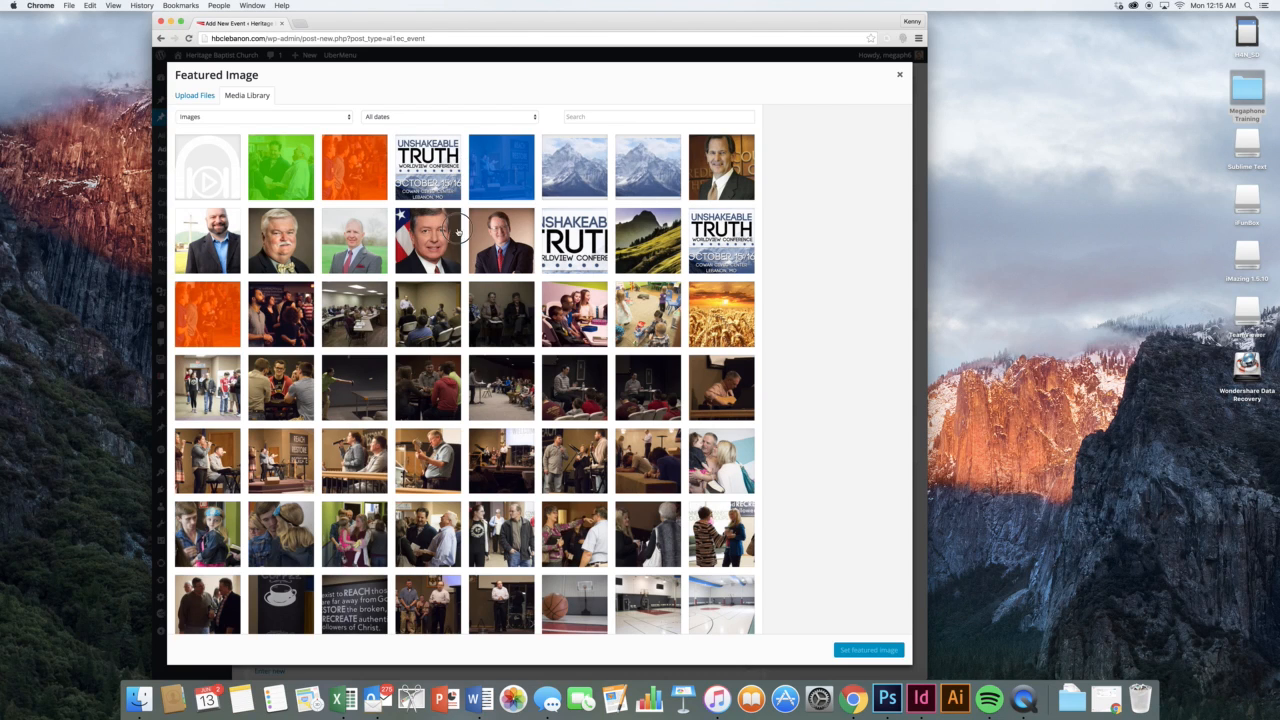
left_click(455, 238)
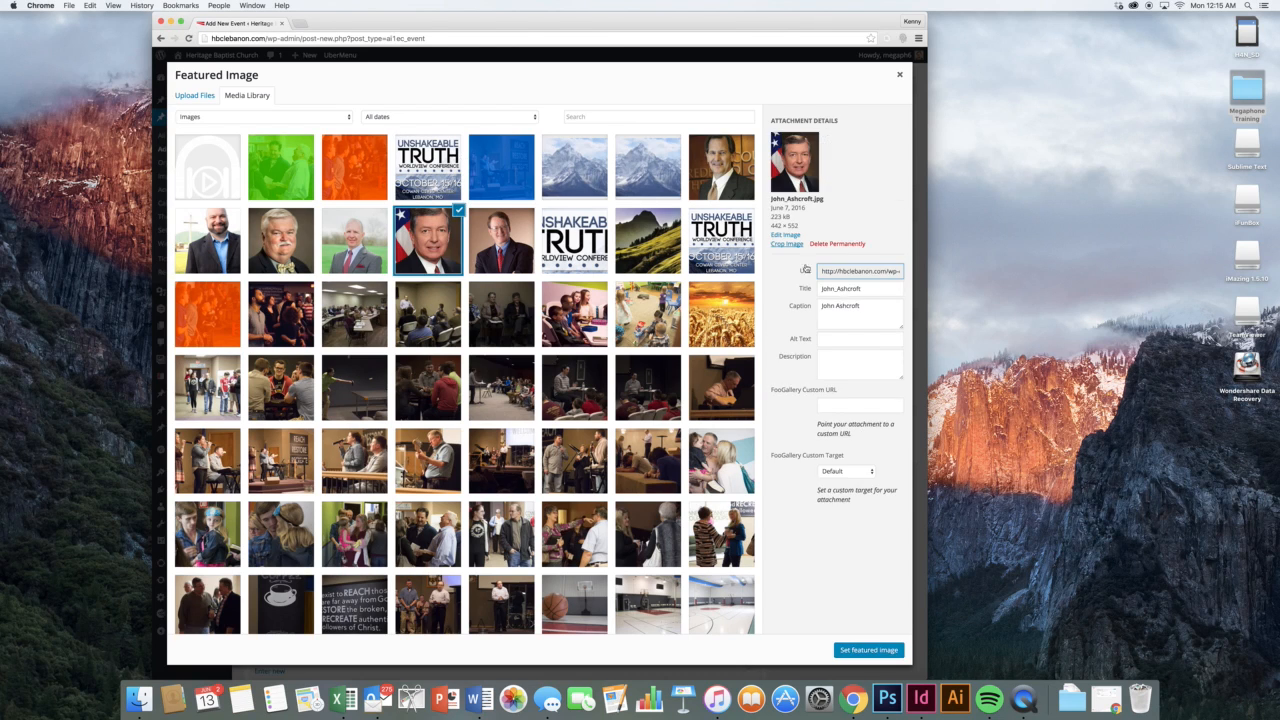
left_click(867, 652)
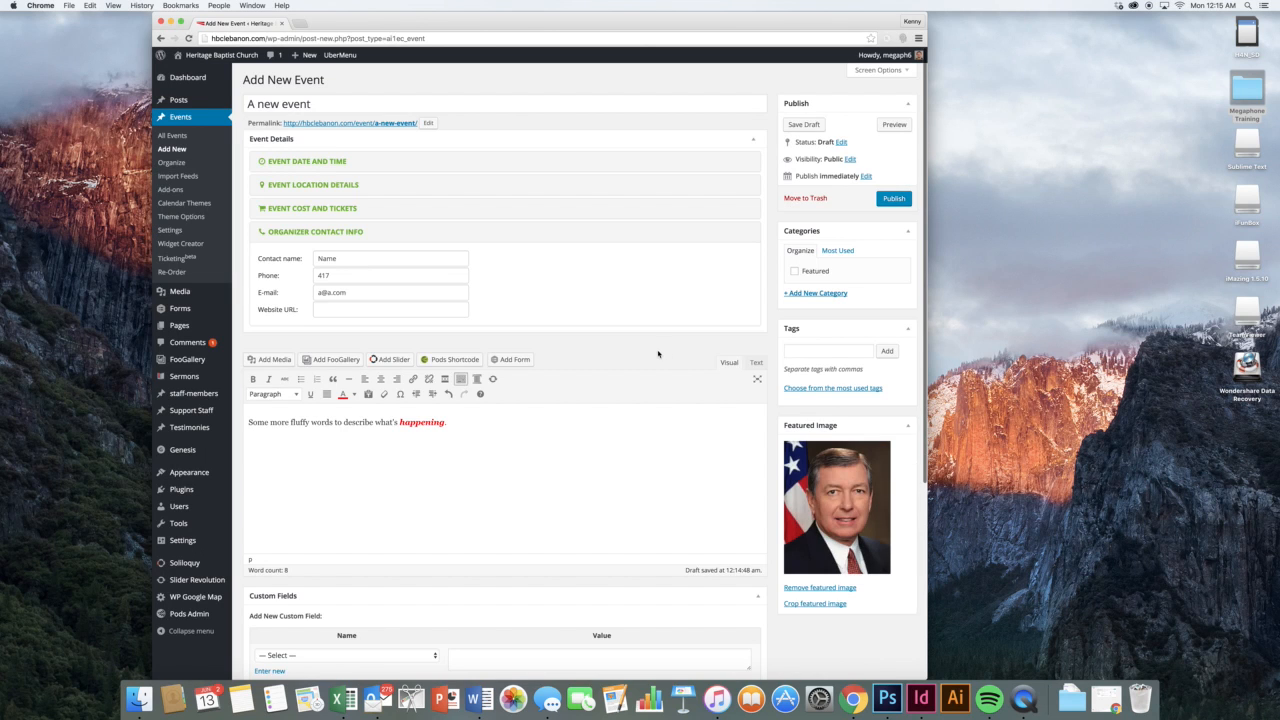
scroll(658, 354, "down", 5)
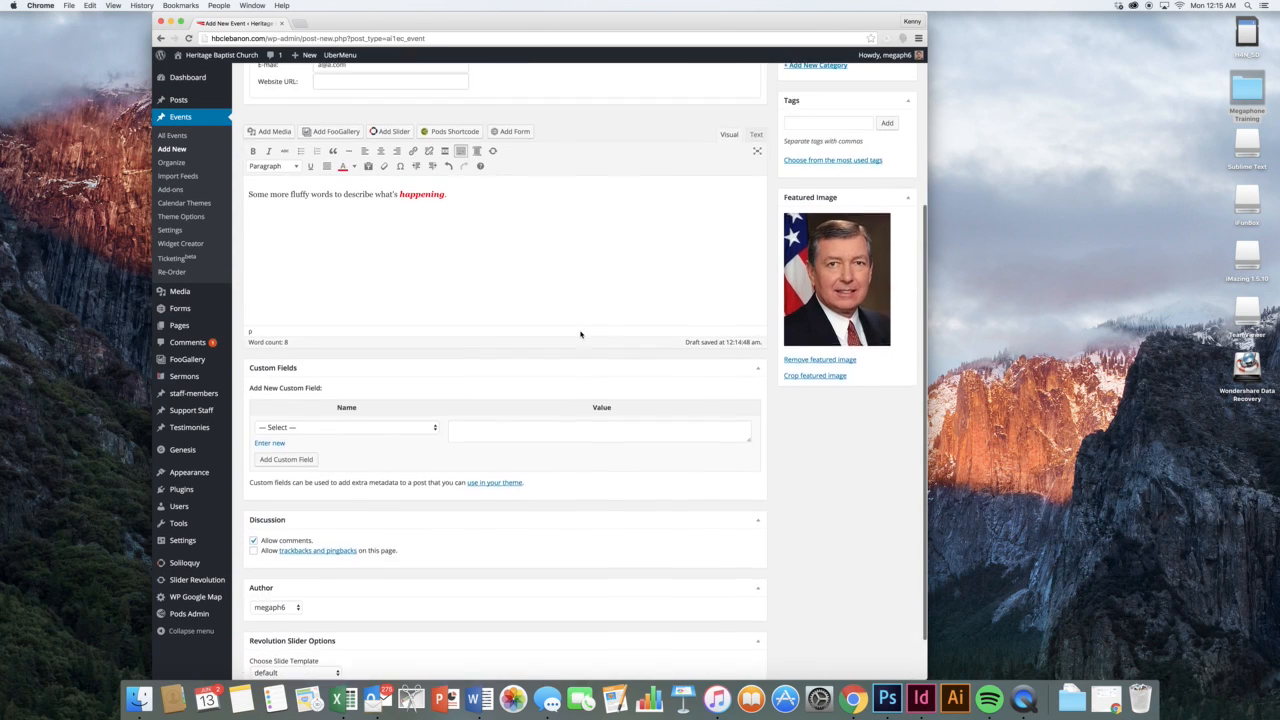
scroll(600, 360, "up", 3)
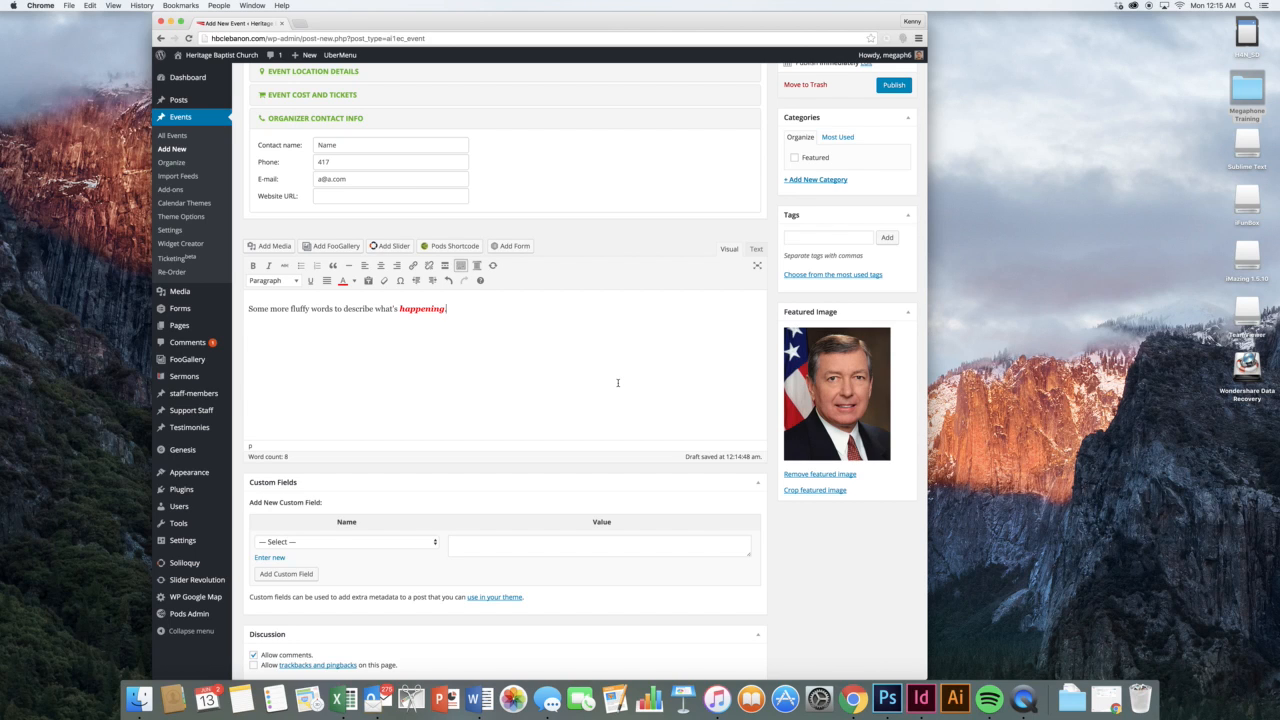
scroll(617, 382, "down", 4)
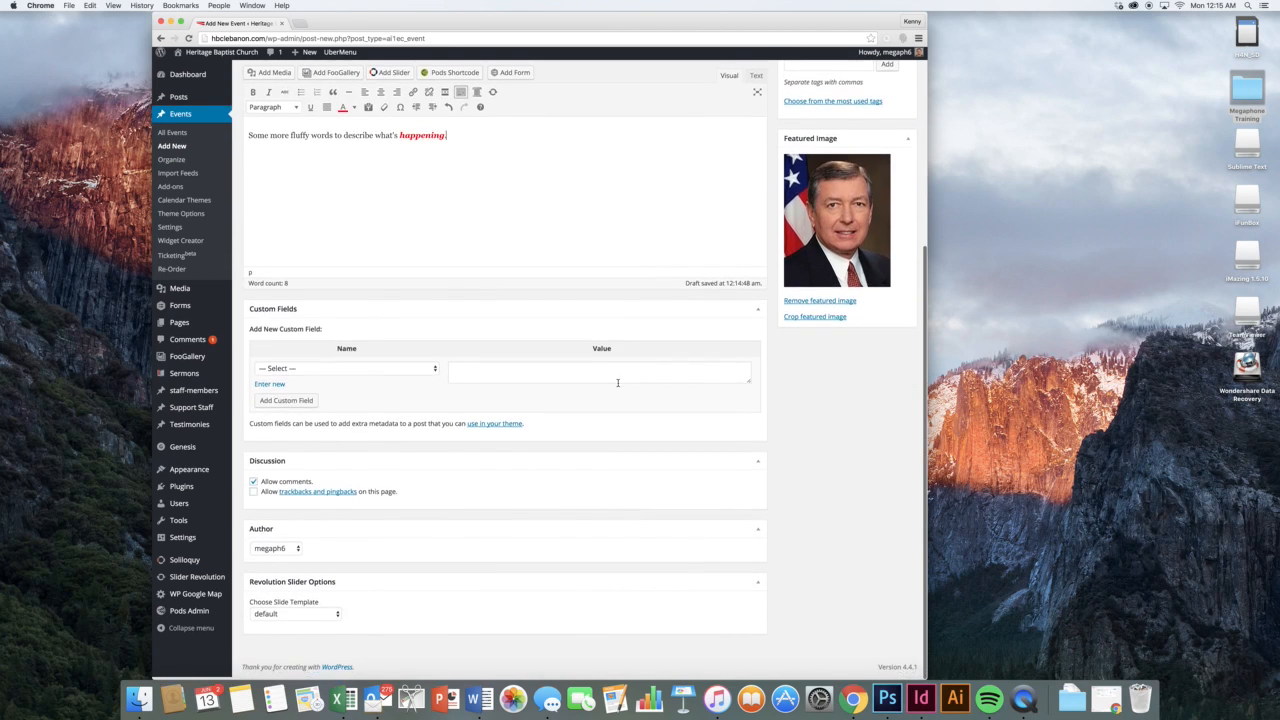
scroll(617, 382, "up", 1)
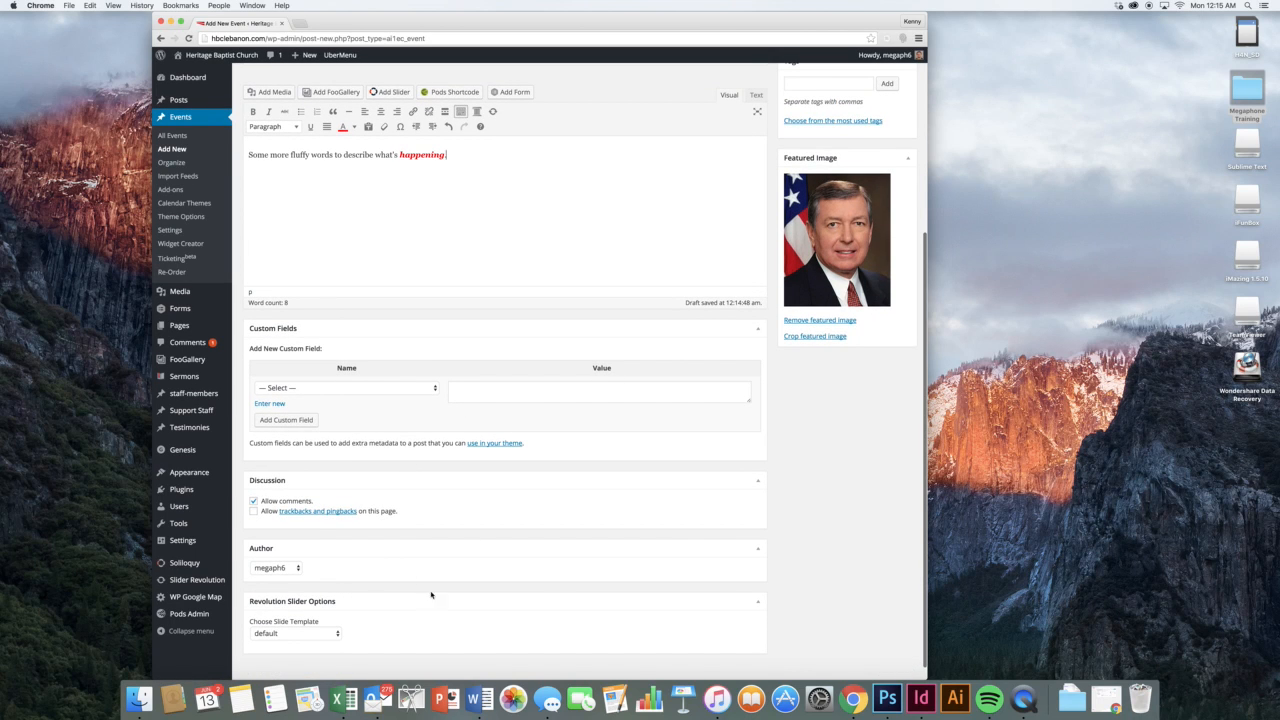
scroll(688, 533, "up", 6)
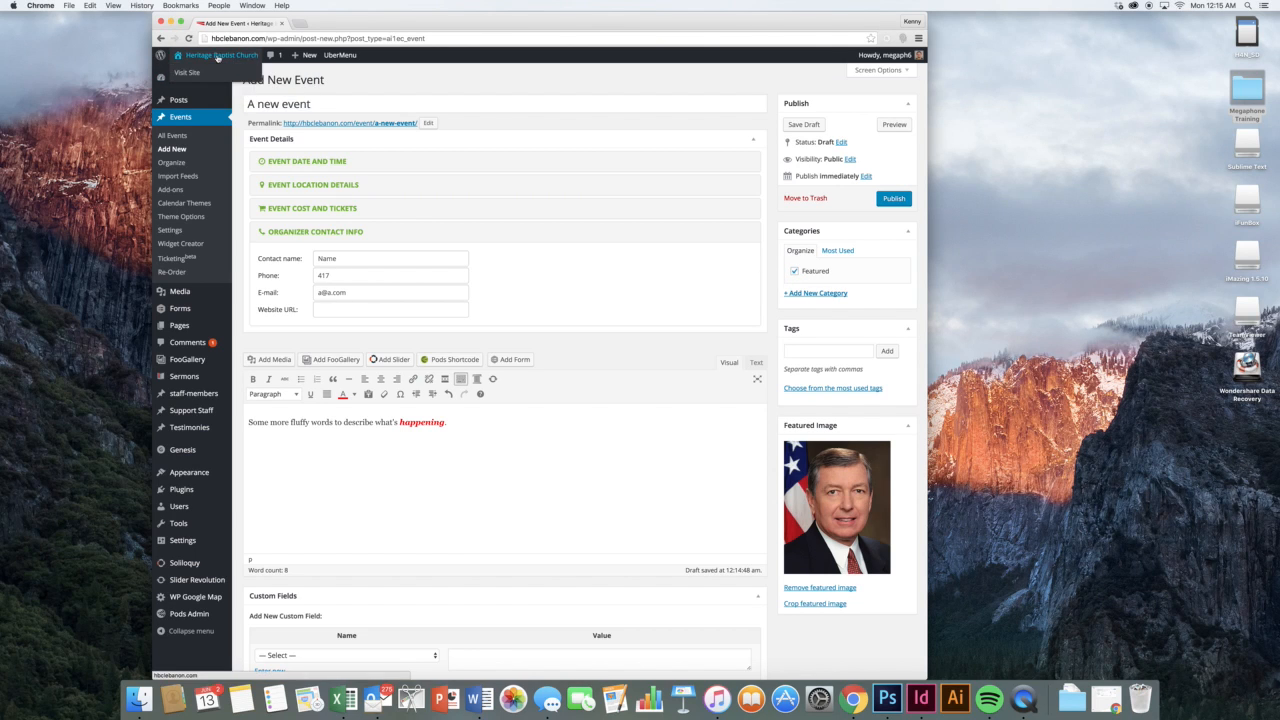
Open the live site in a new tab, review its Upcoming Events, then return to the event draft
left_click(217, 72, "super")
left_click(320, 23)
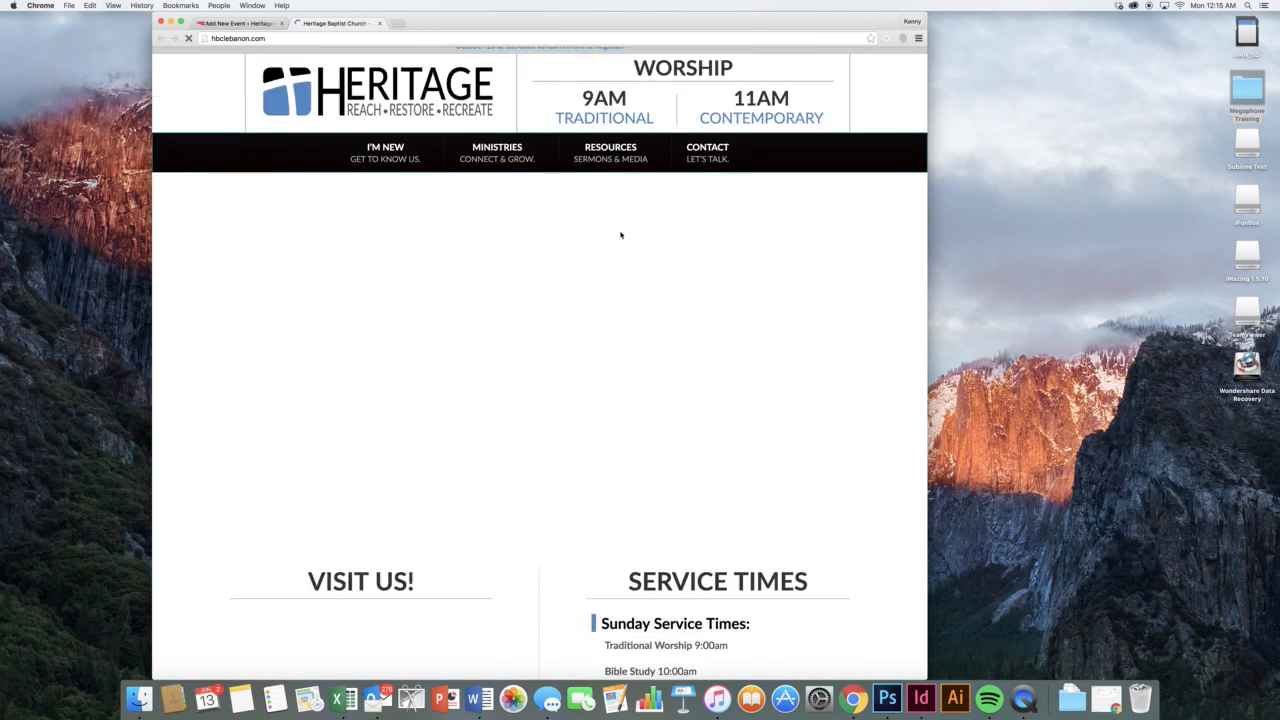
scroll(620, 234, "down", 10)
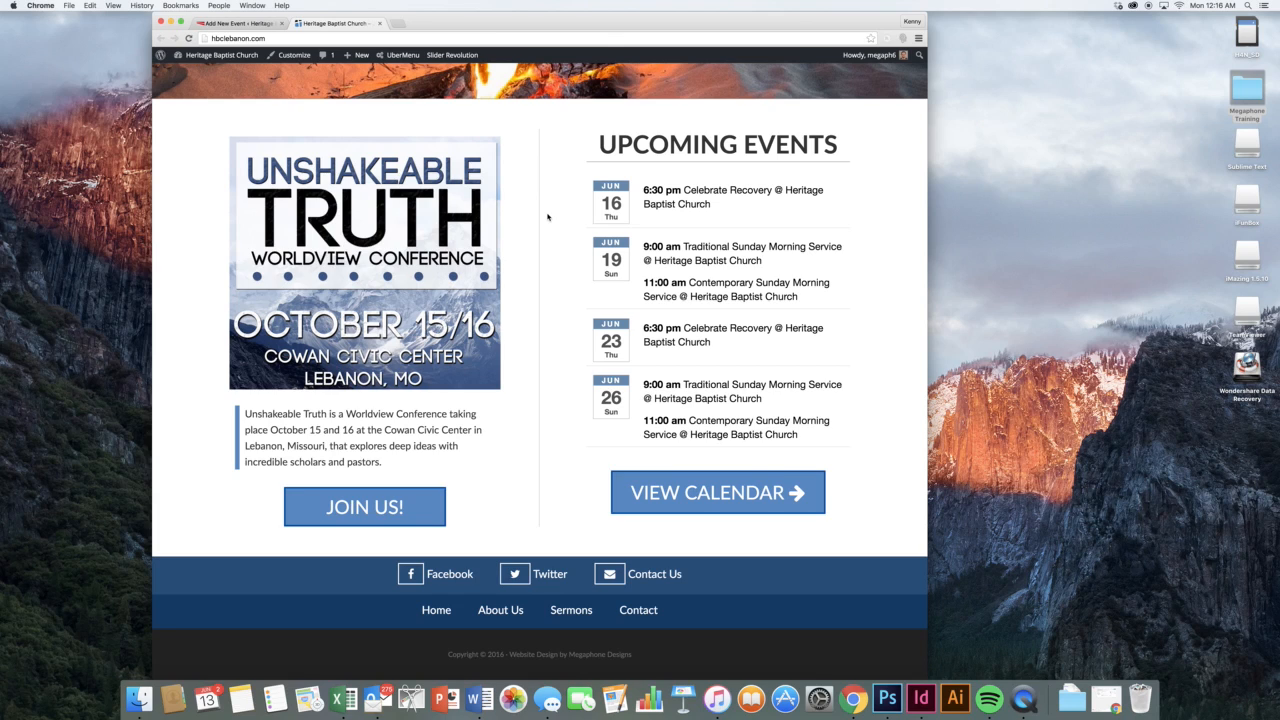
key("Home")
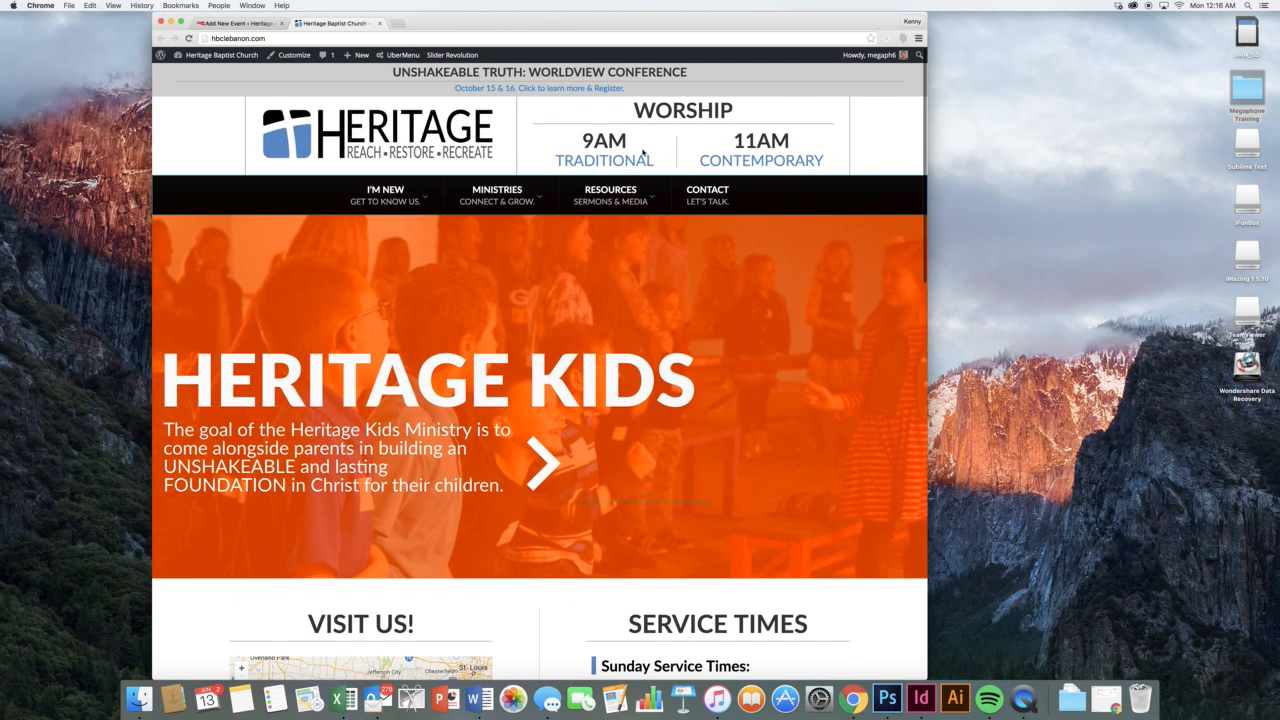
scroll(757, 321, "down", 5)
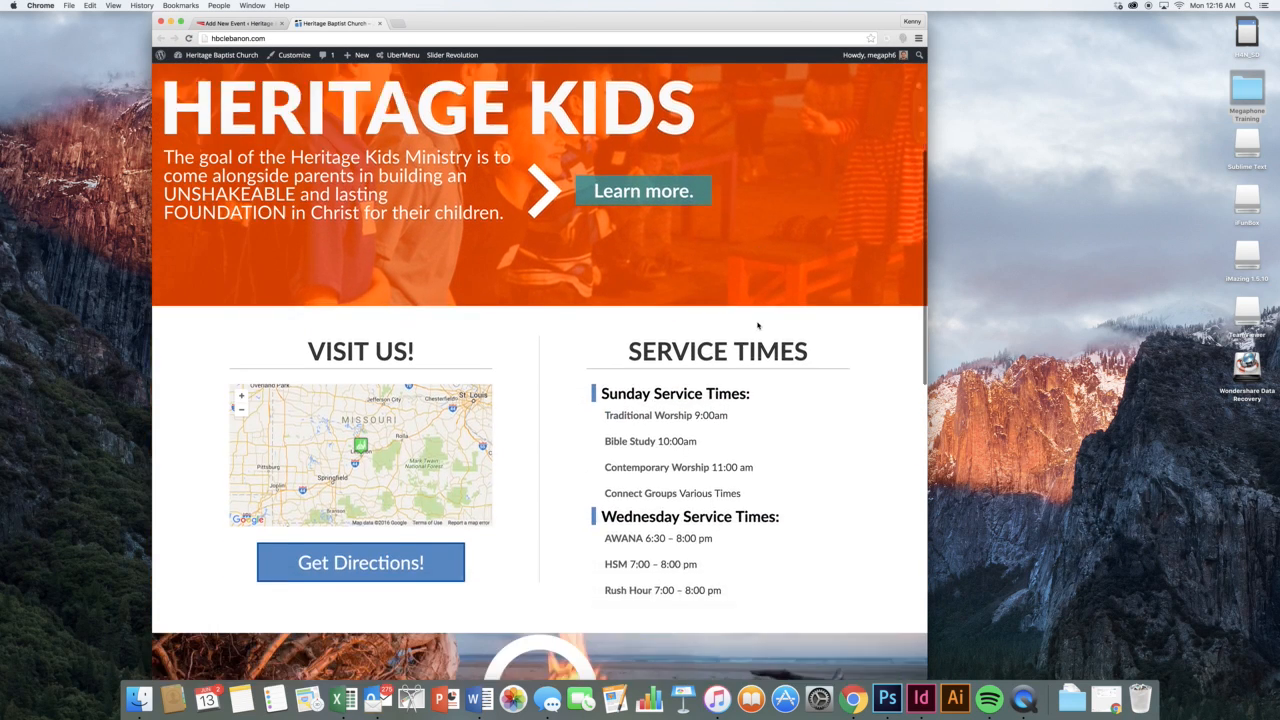
scroll(560, 409, "down", 10)
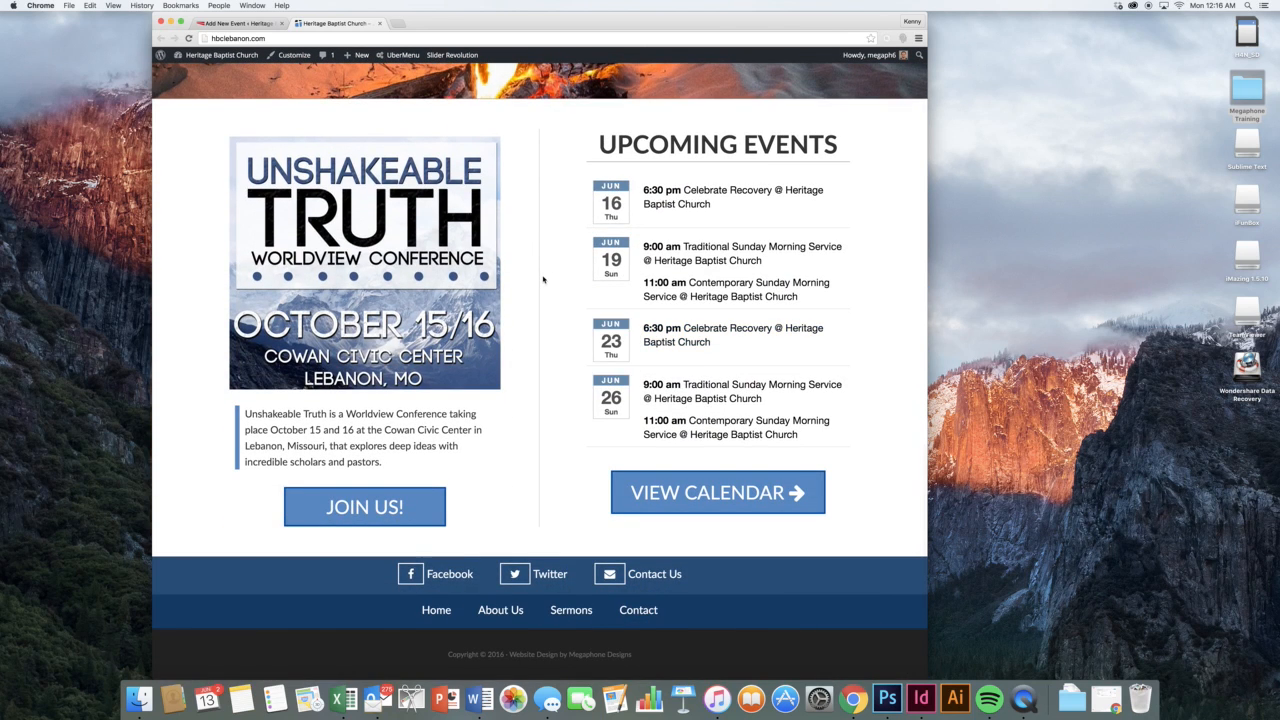
left_click(238, 22)
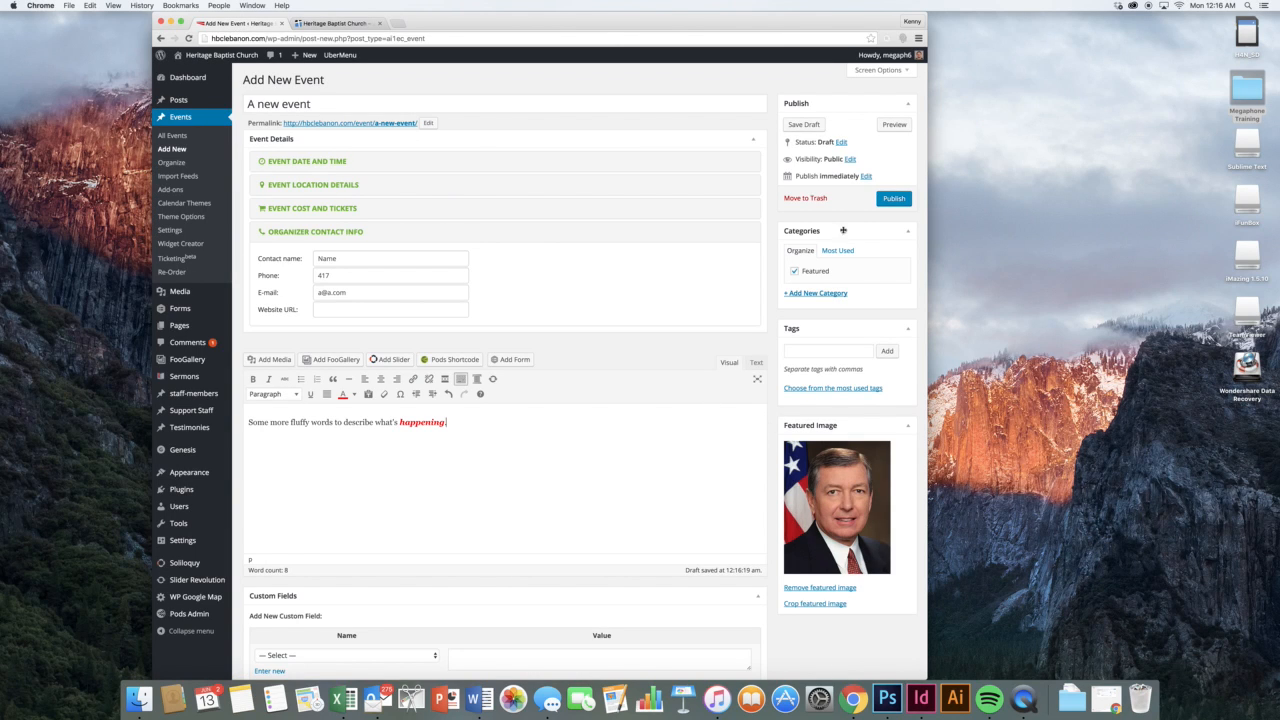
Publish A new event and reload the live homepage to show it
left_click(888, 199)
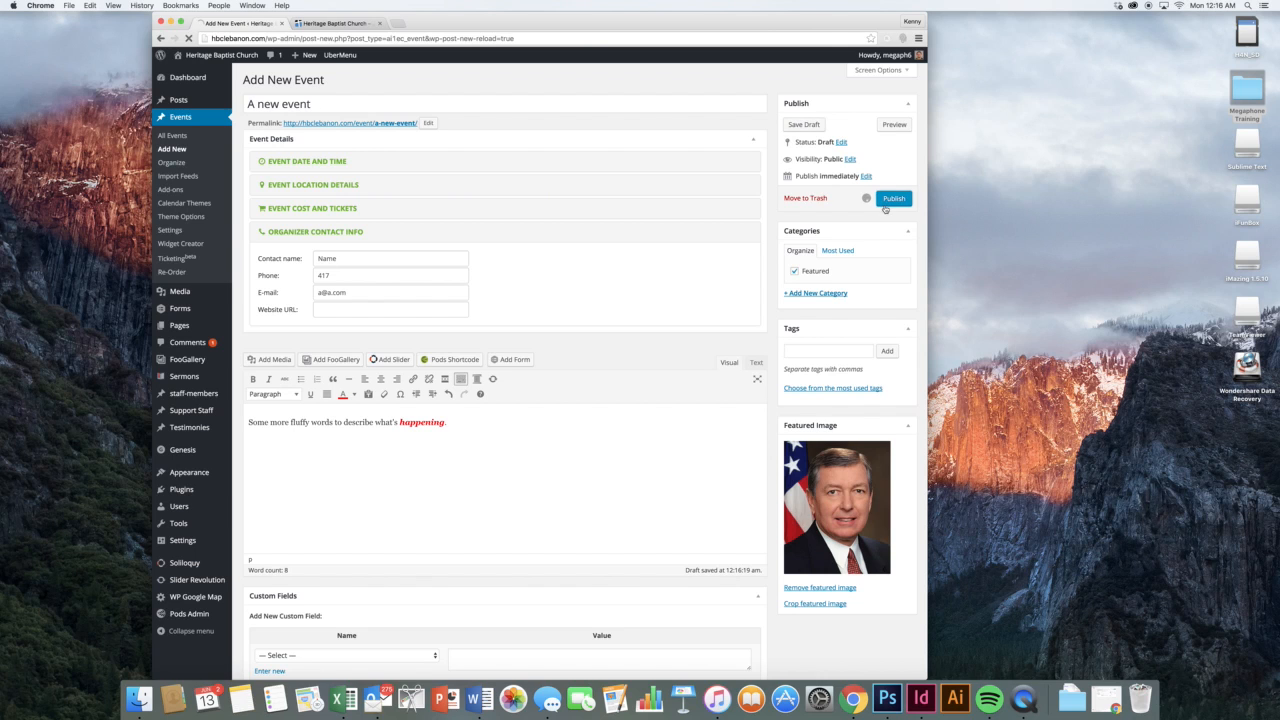
left_click(340, 24)
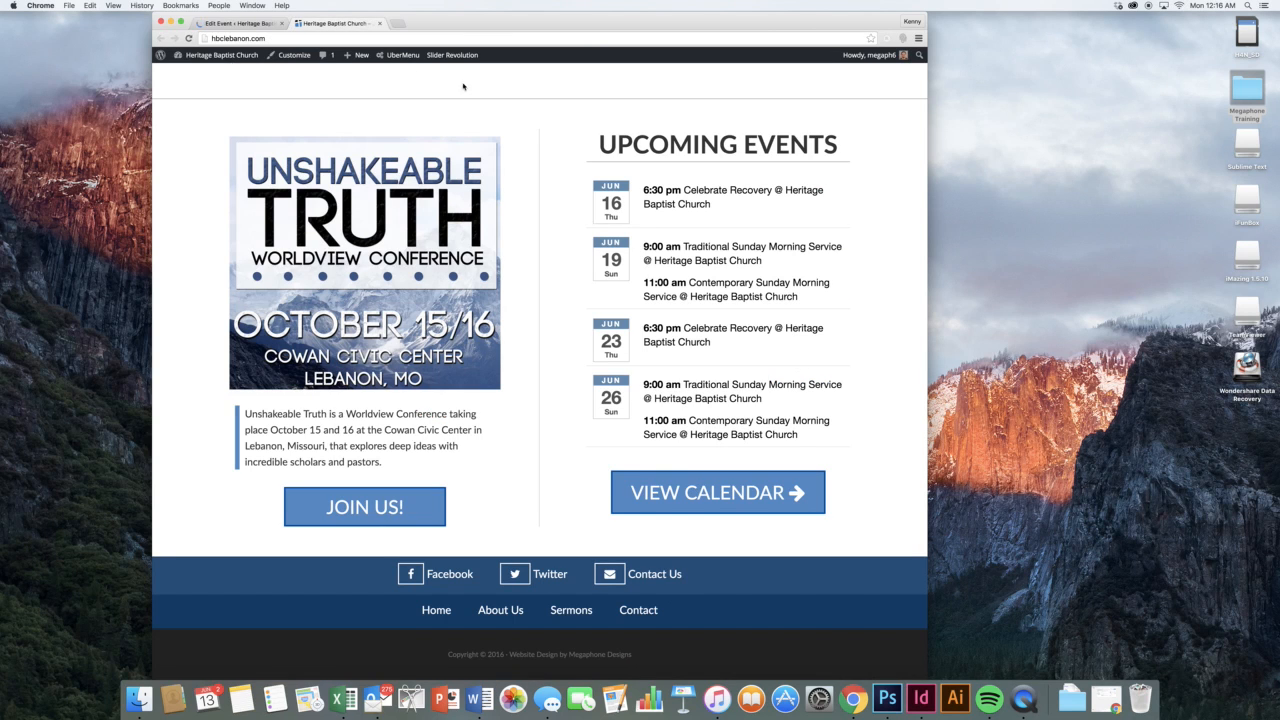
left_click(188, 38)
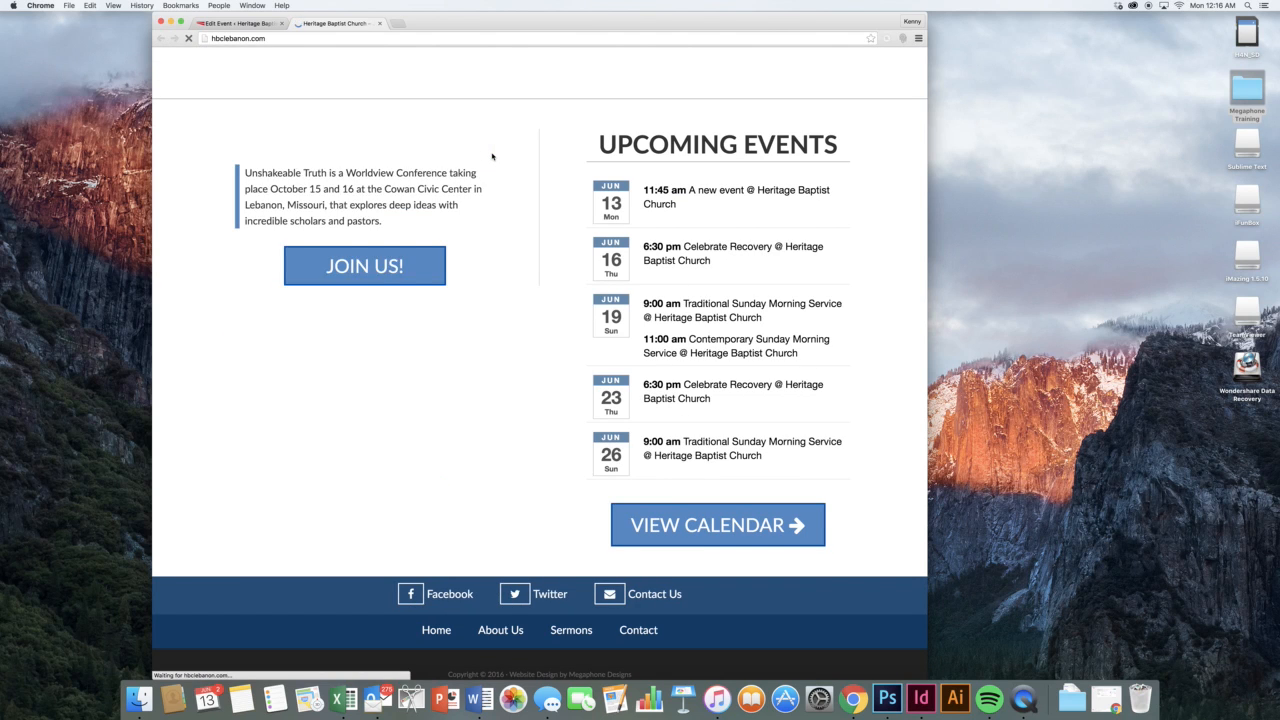
Review the public page for A new event, then close that tab
mouse_move(667, 192)
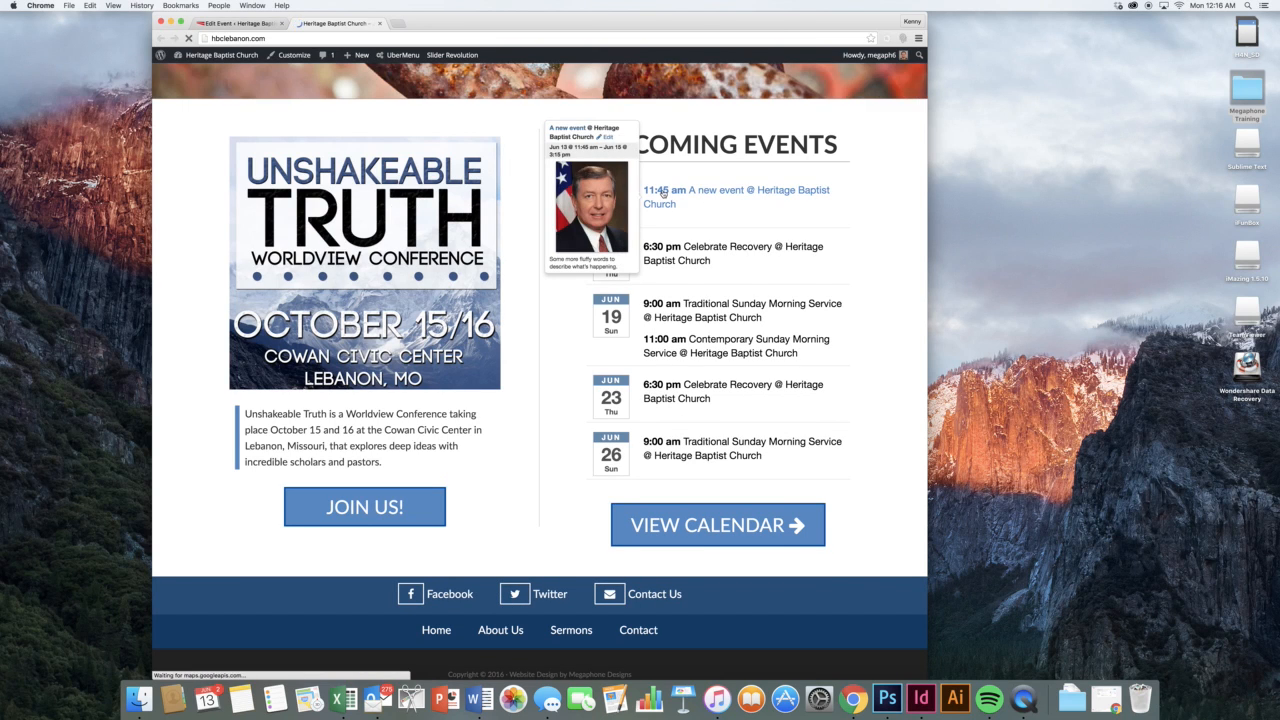
left_click(672, 190)
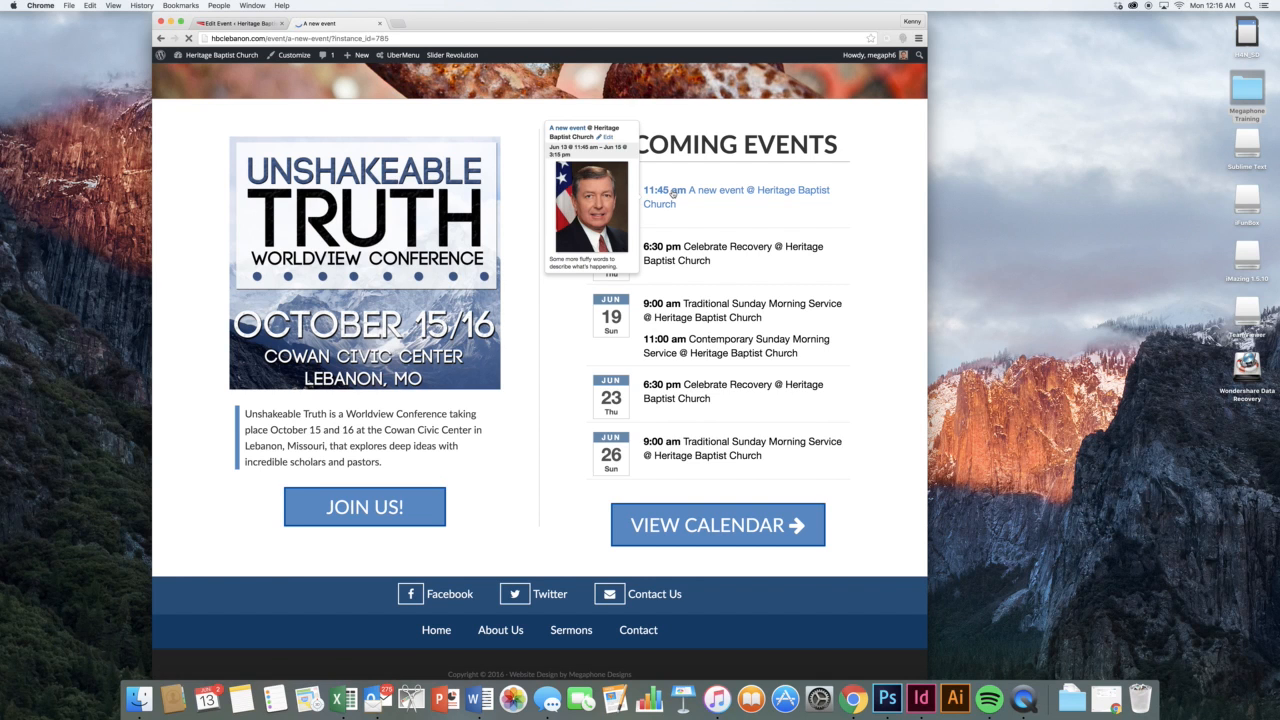
scroll(627, 268, "down", 3)
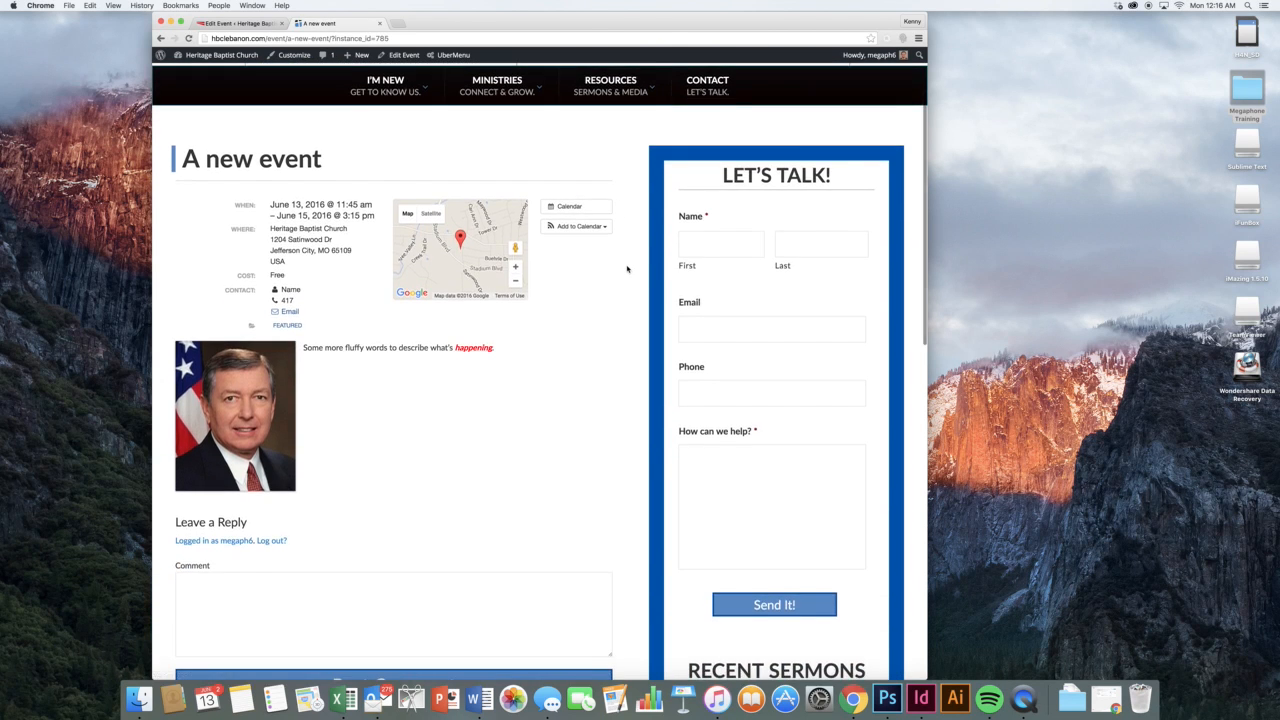
scroll(627, 268, "down", 8)
scroll(626, 268, "up", 5)
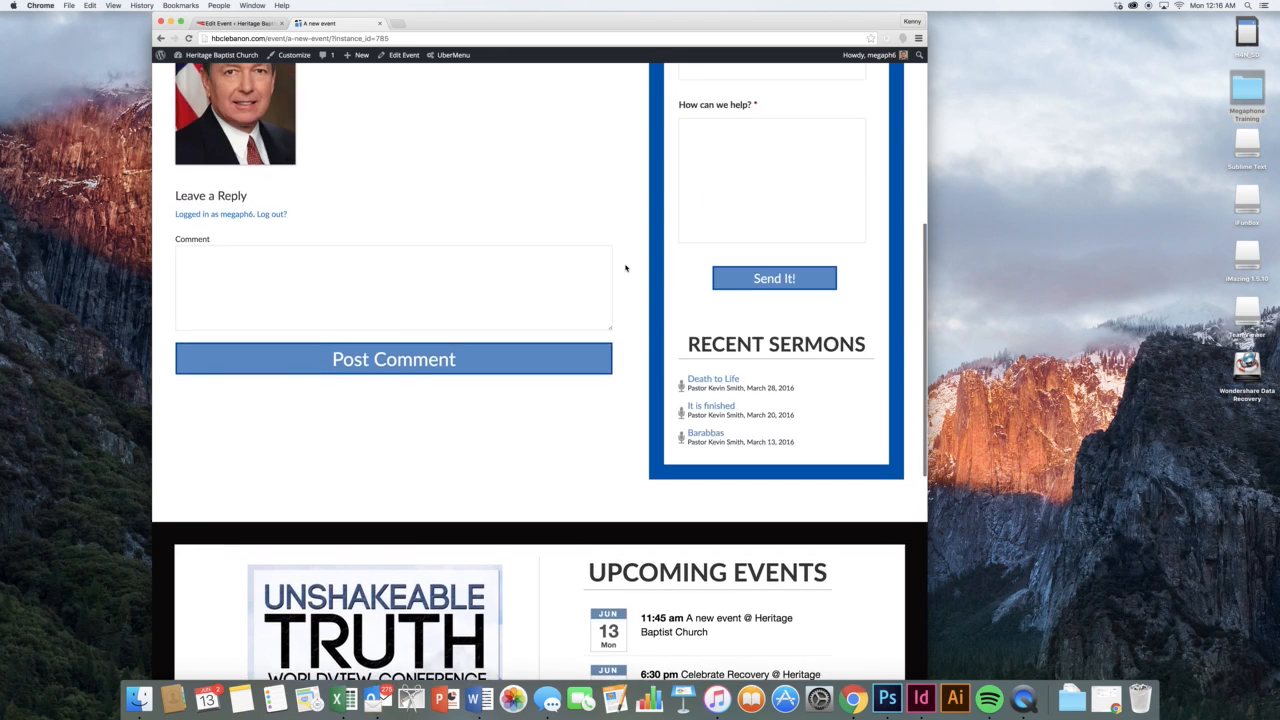
scroll(626, 268, "up", 5)
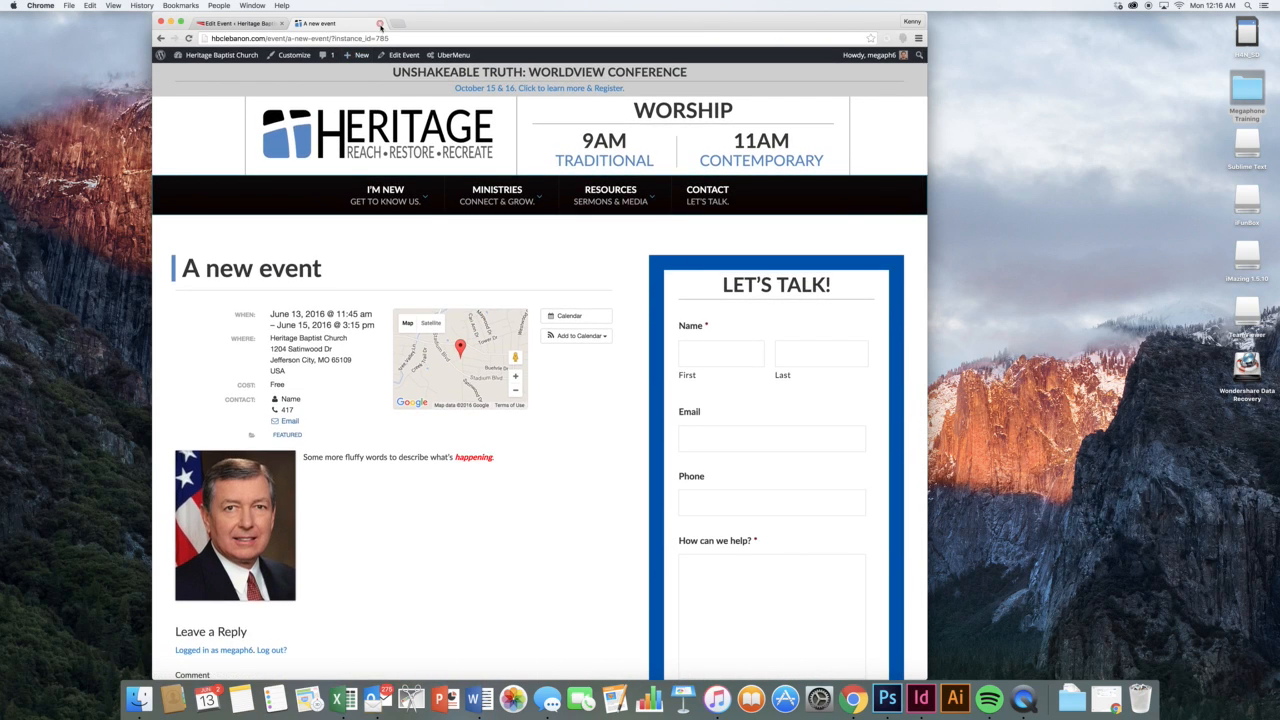
left_click(380, 23)
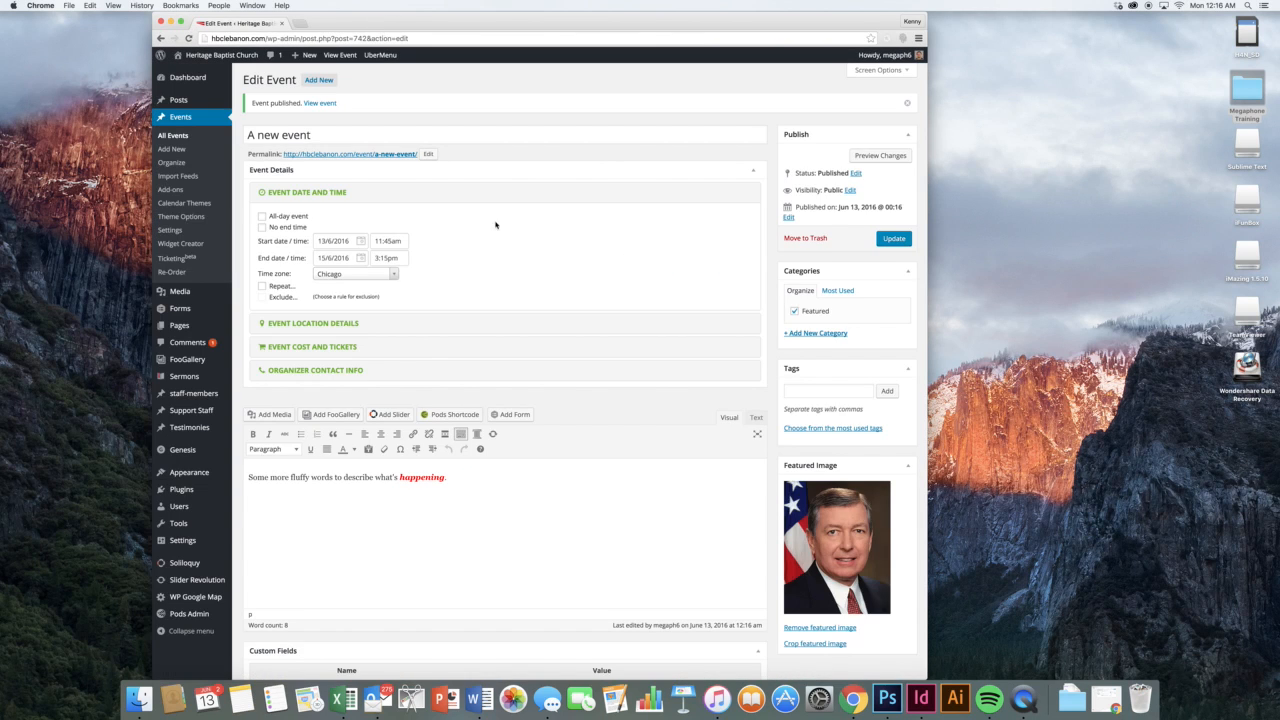
Trash A new event, delete it permanently from the Trash, and return to All Events
left_click(804, 240)
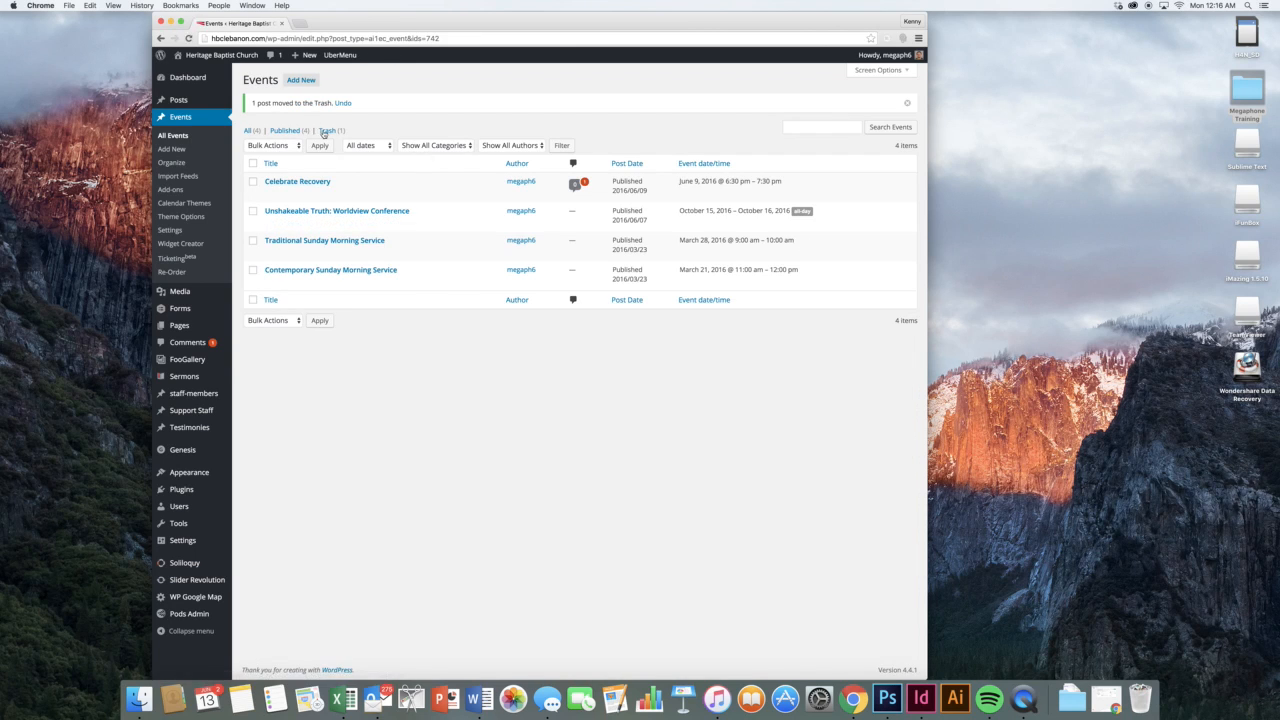
left_click(328, 130)
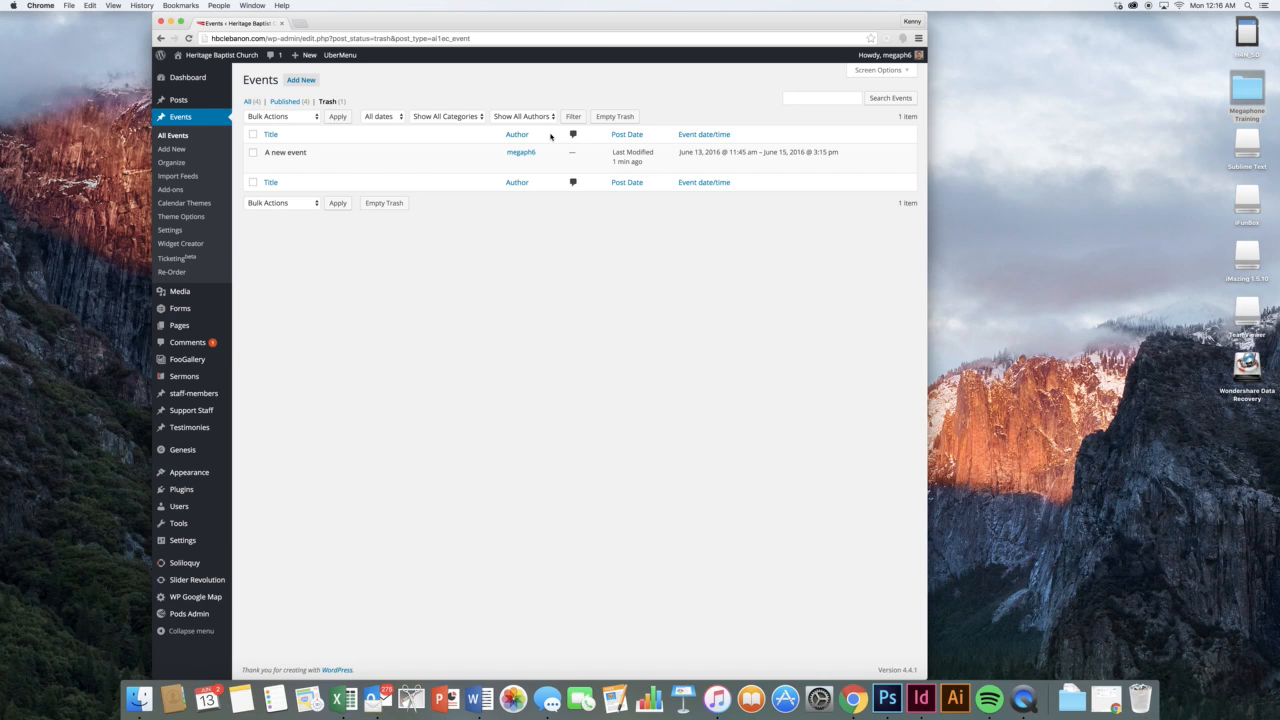
left_click(316, 165)
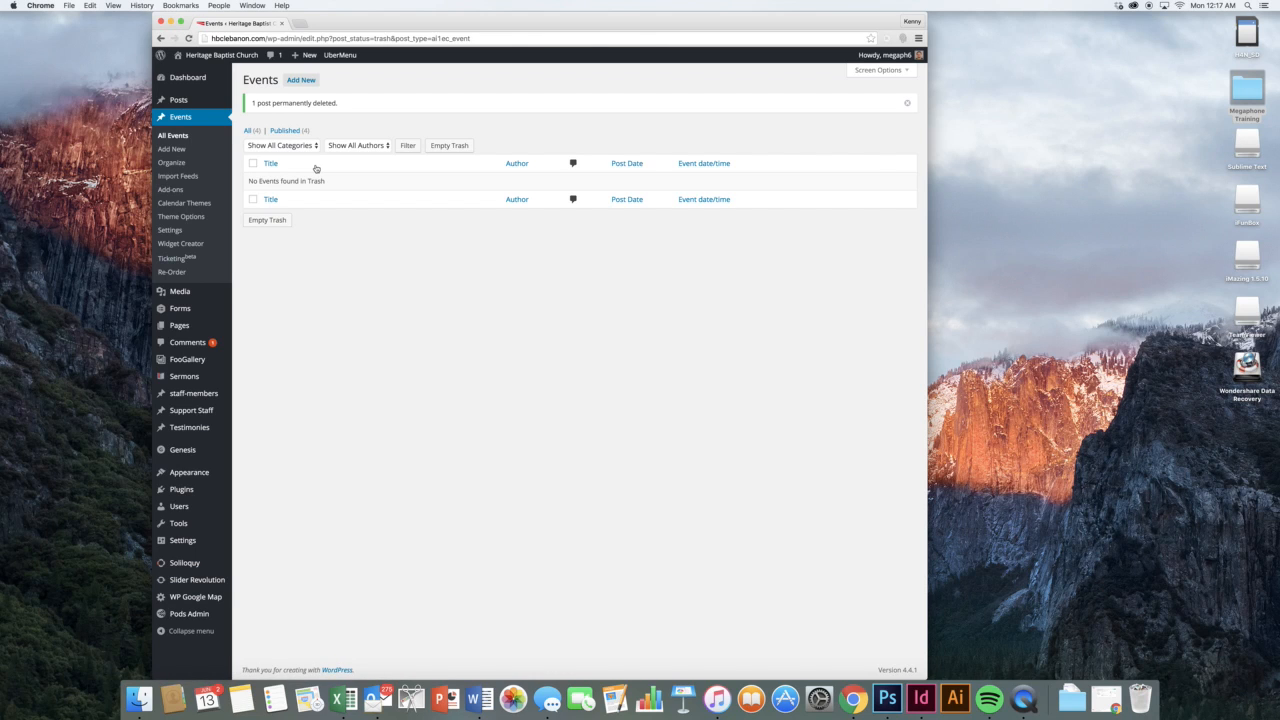
left_click(180, 137)
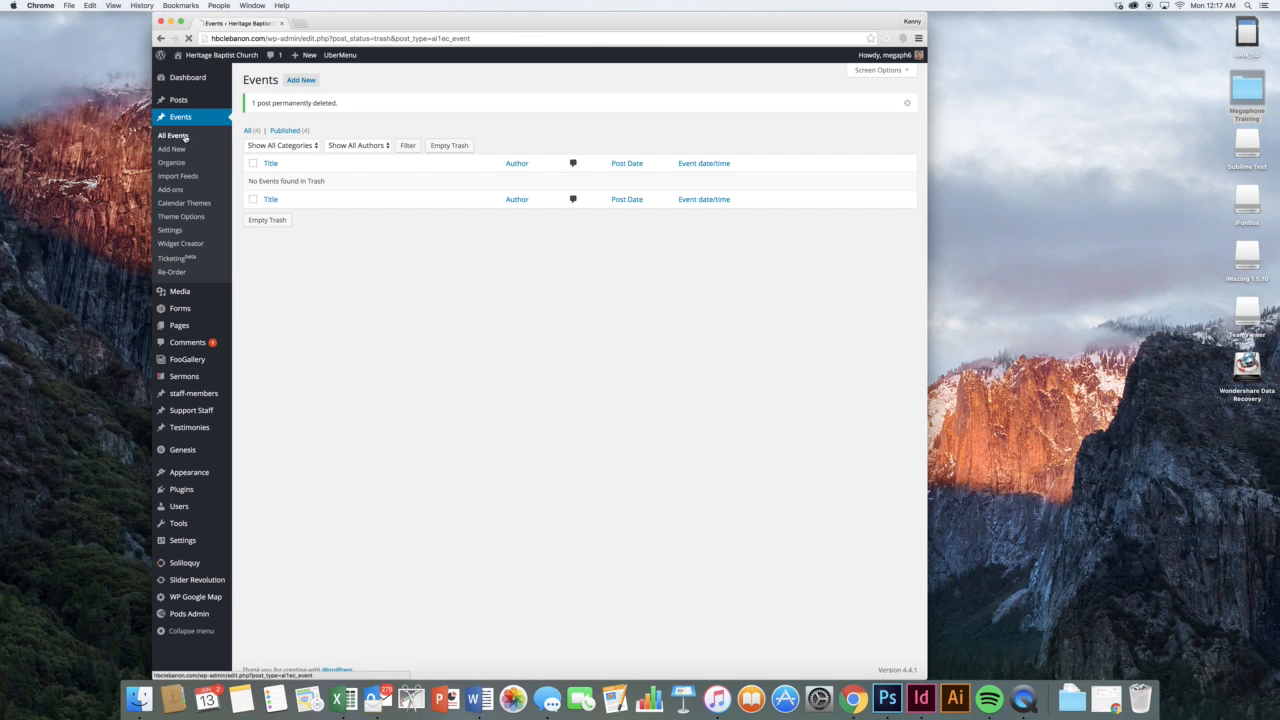
mouse_move(337, 148)
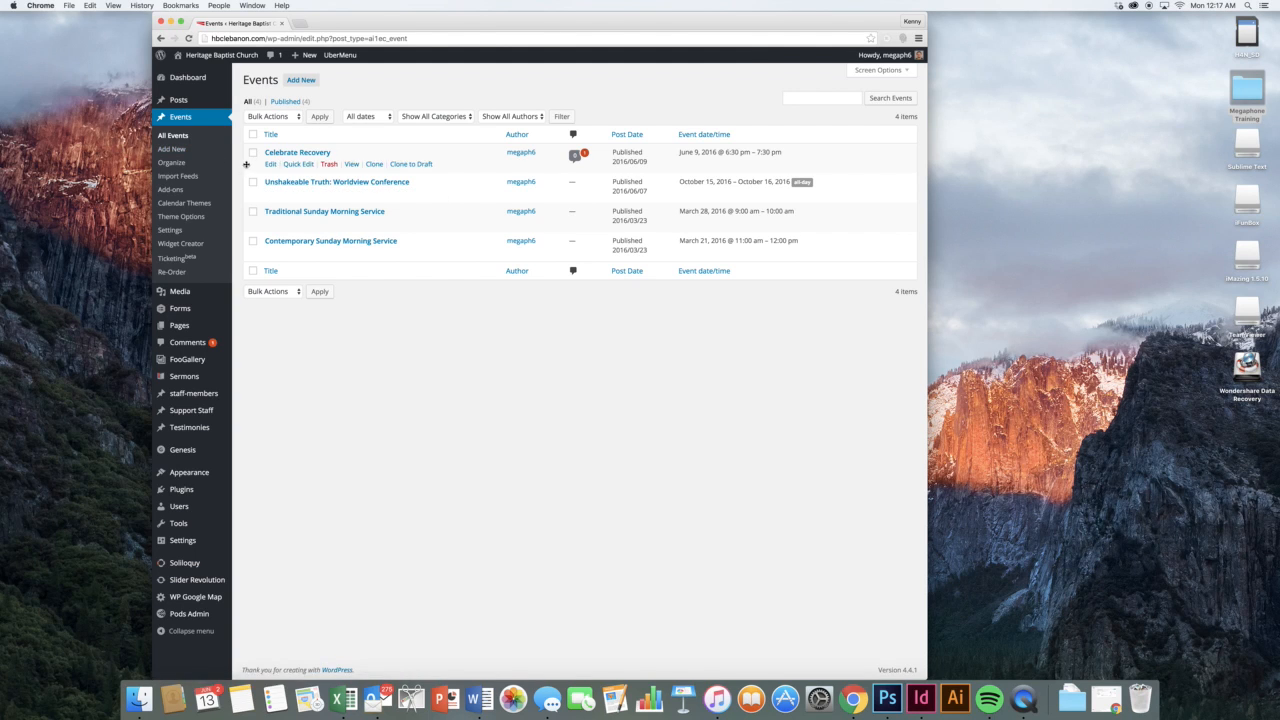
Look over the event categories and Calendar Themes pages
left_click(172, 162)
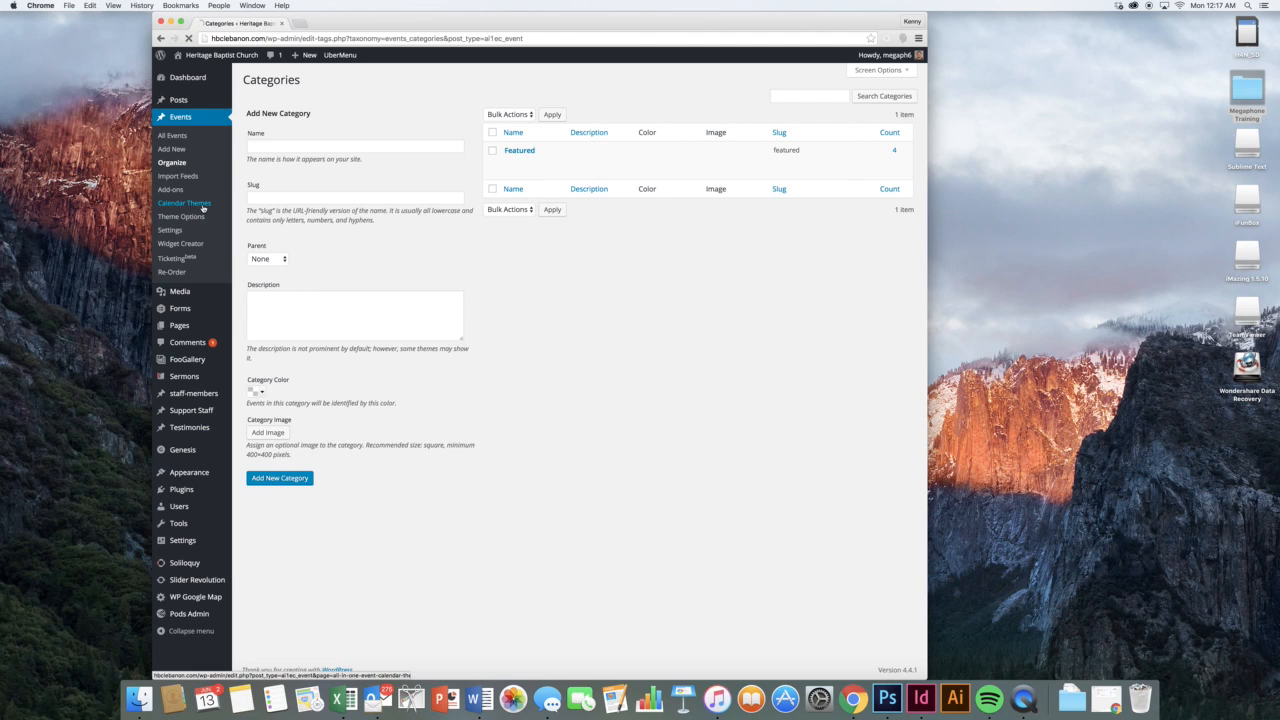
left_click(203, 208)
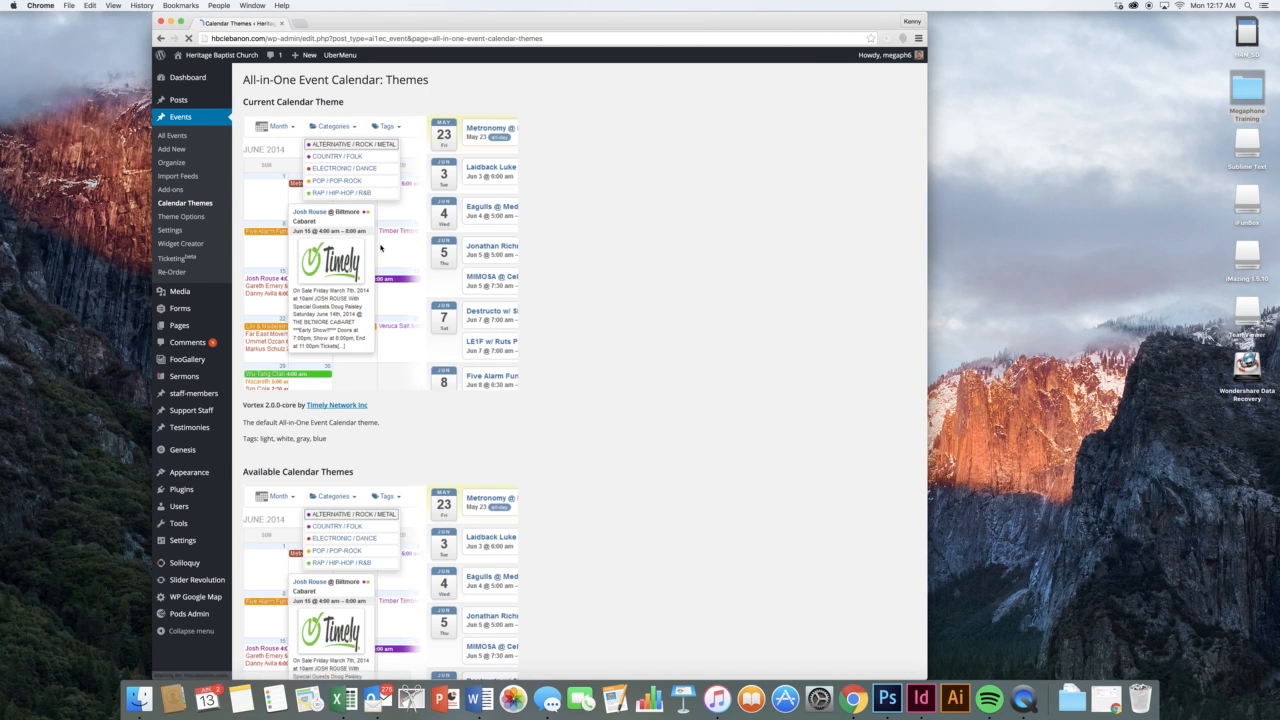
scroll(410, 262, "down", 3)
scroll(410, 262, "down", 10)
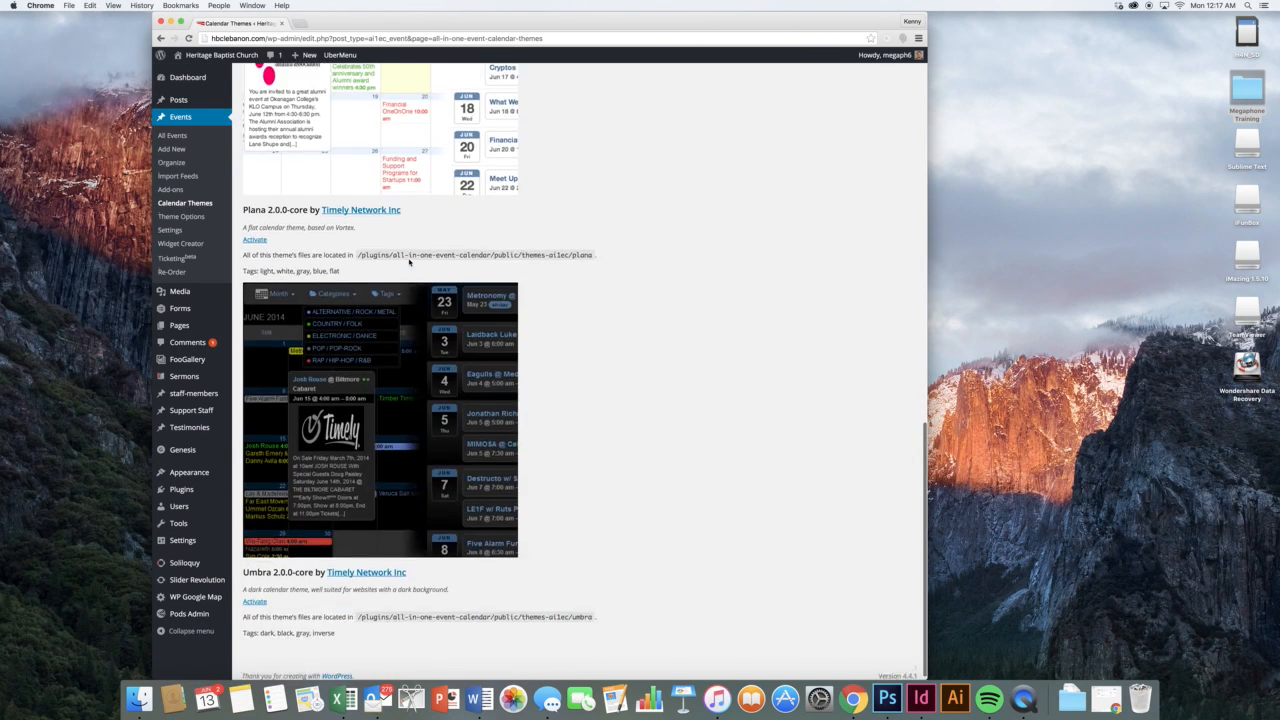
Check the calendar Theme Options and Settings pages, then open the live site in a new tab
left_click(181, 213)
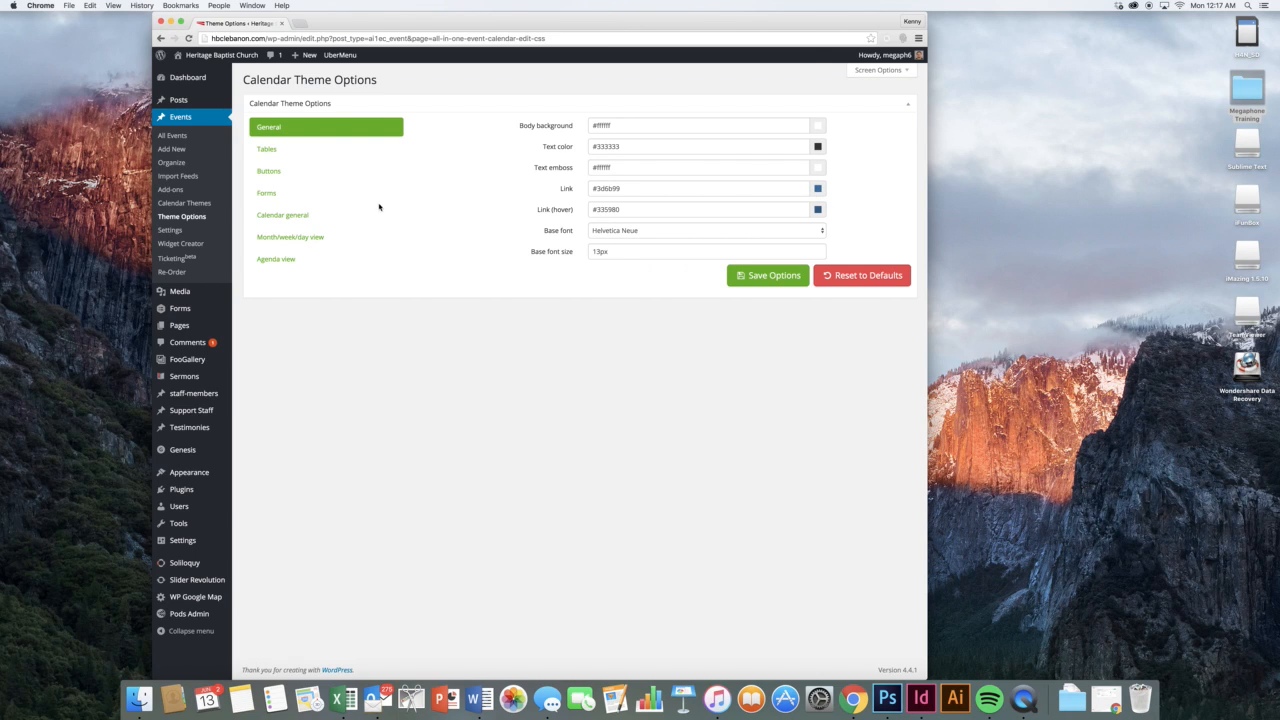
left_click(195, 232)
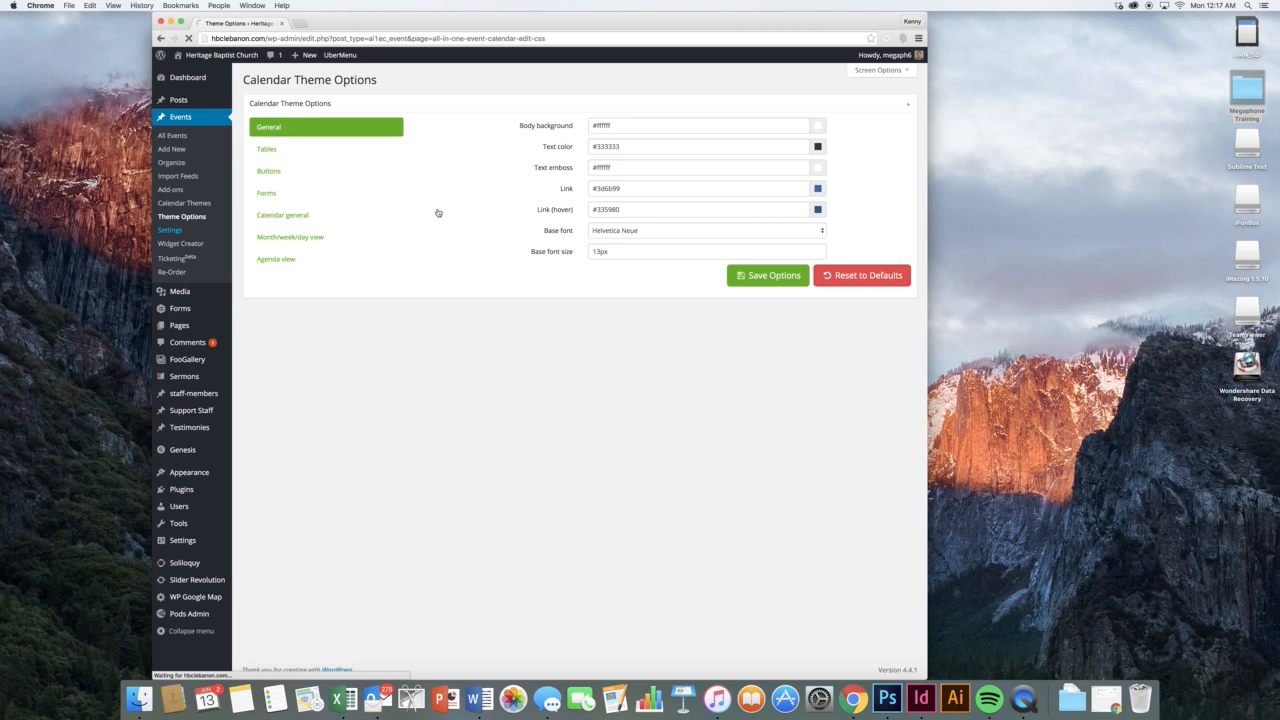
mouse_move(247, 61)
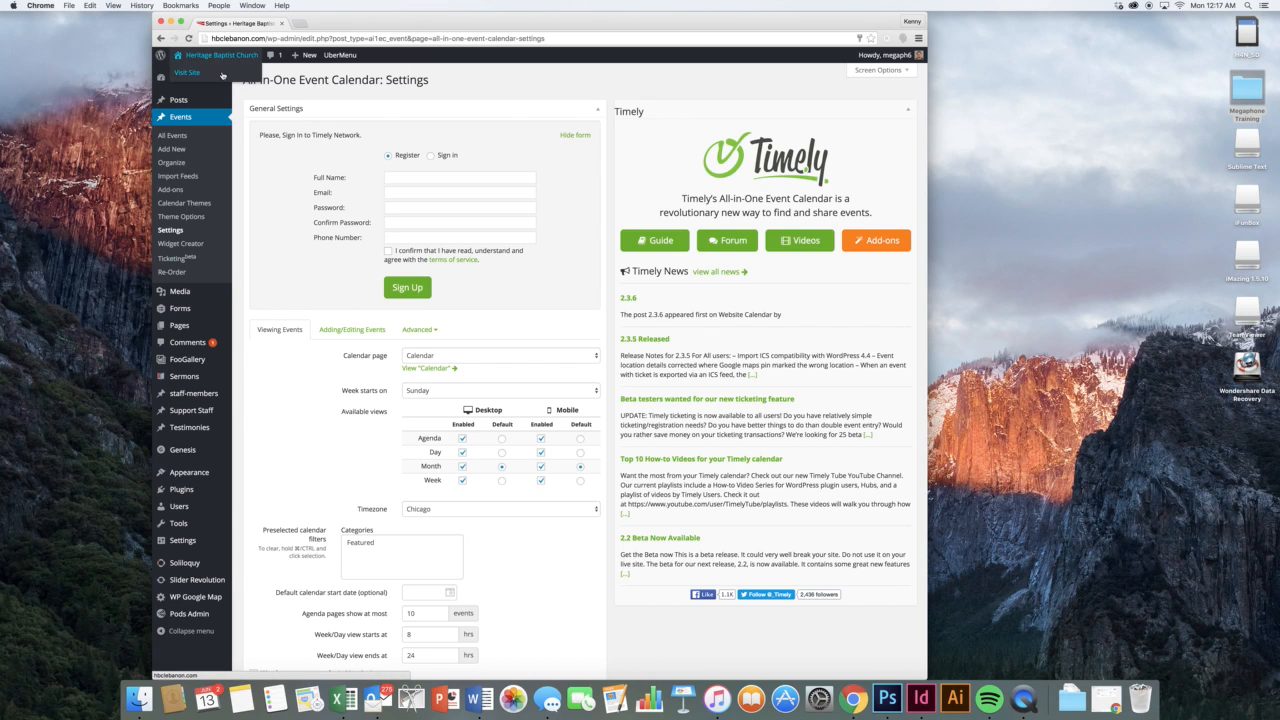
left_click(222, 75)
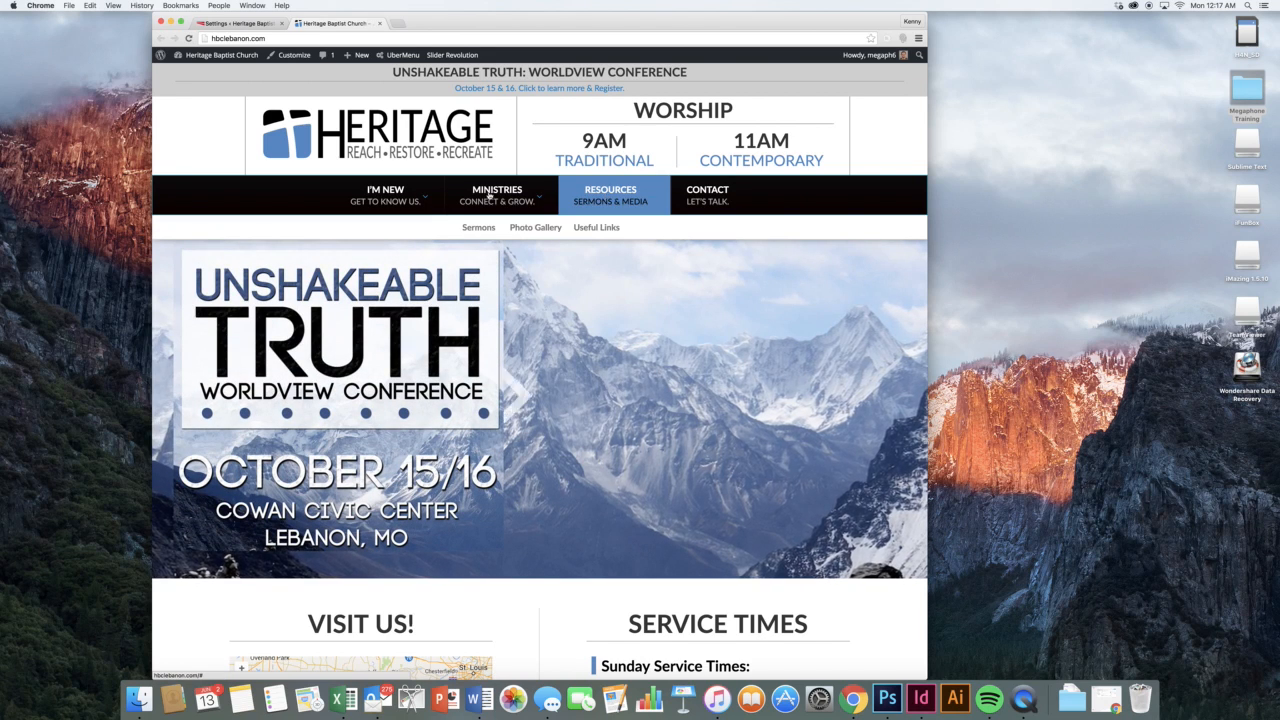
View the live site's June 2016 event calendar, then return to the calendar settings tab
mouse_move(484, 196)
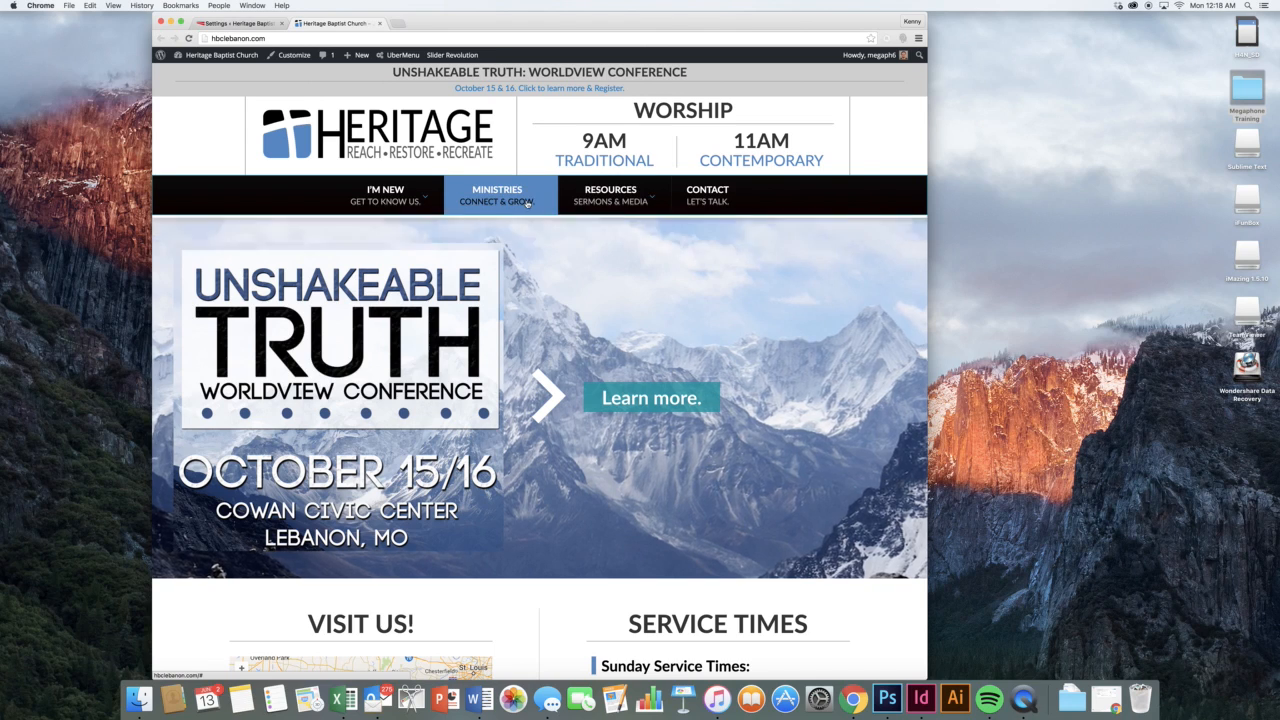
mouse_move(404, 200)
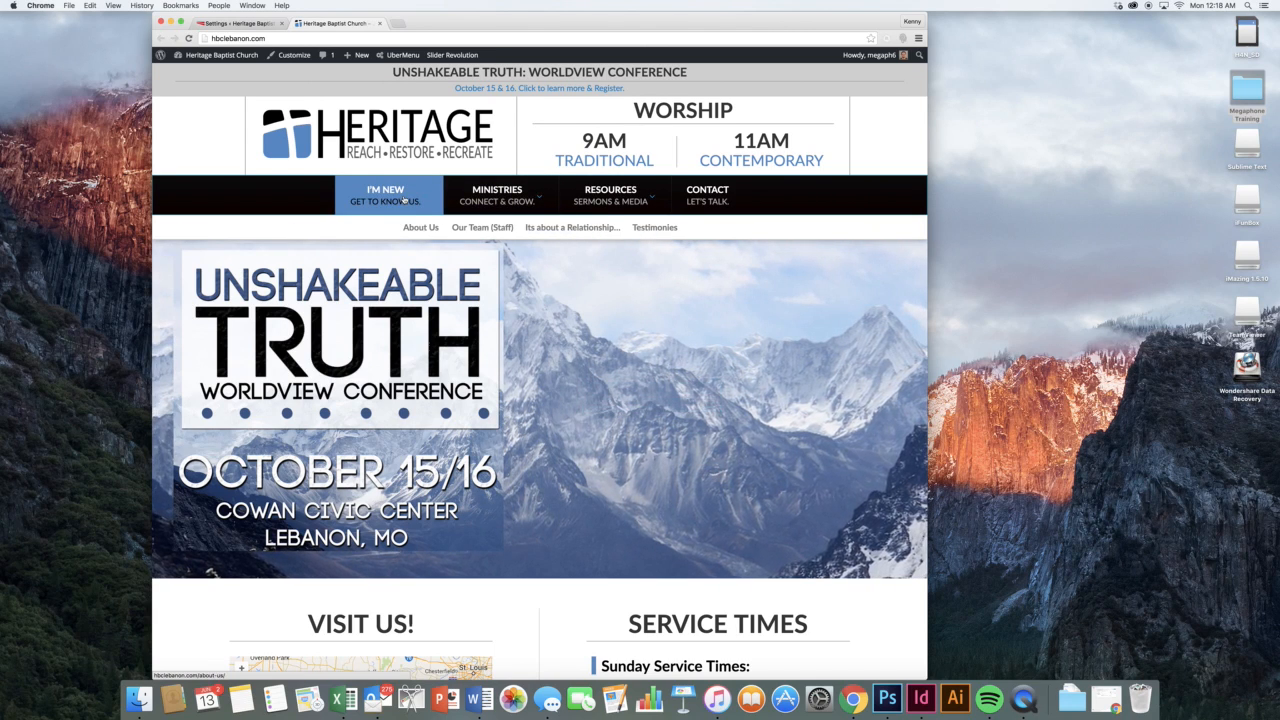
scroll(631, 292, "down", 15)
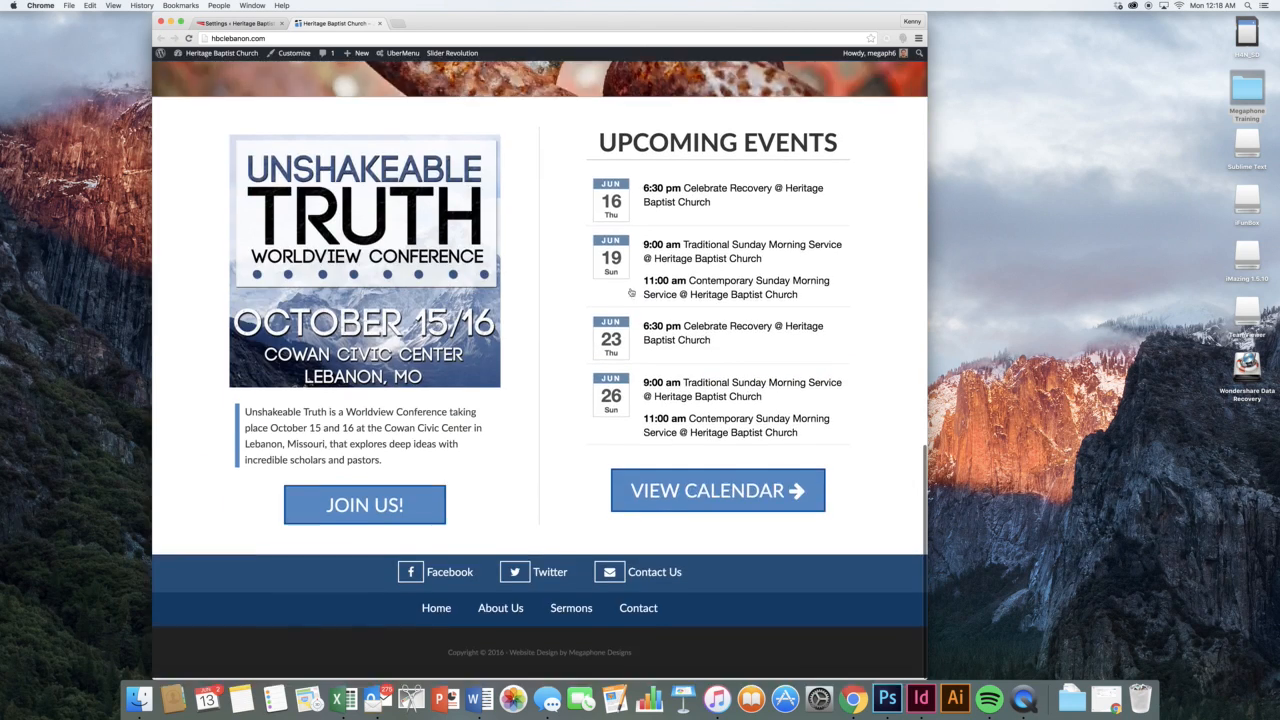
left_click(718, 490)
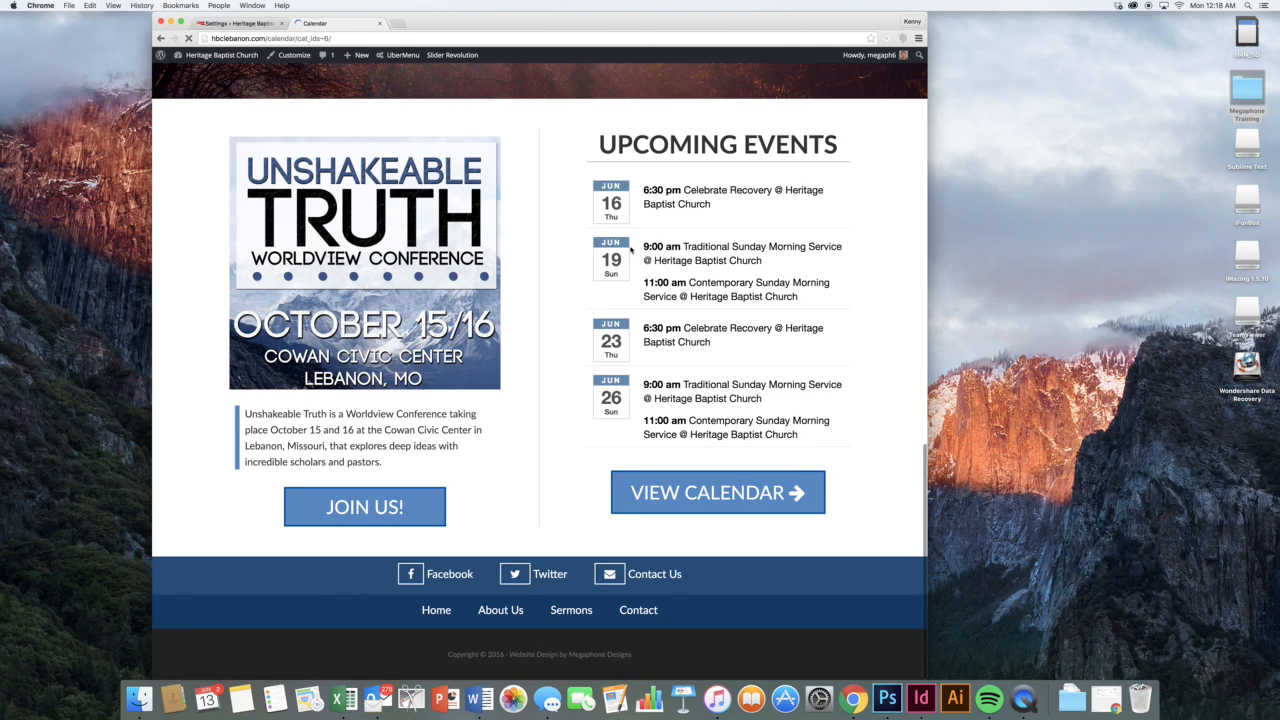
scroll(566, 246, "down", 2)
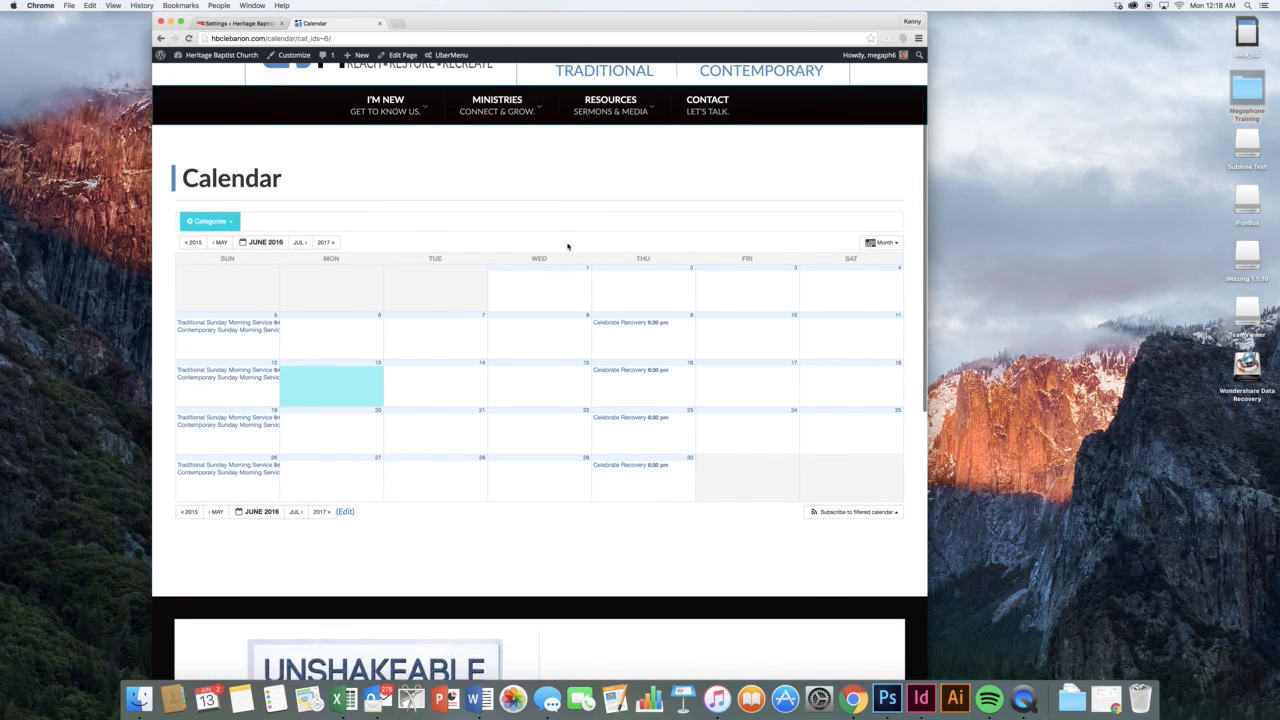
left_click(248, 24)
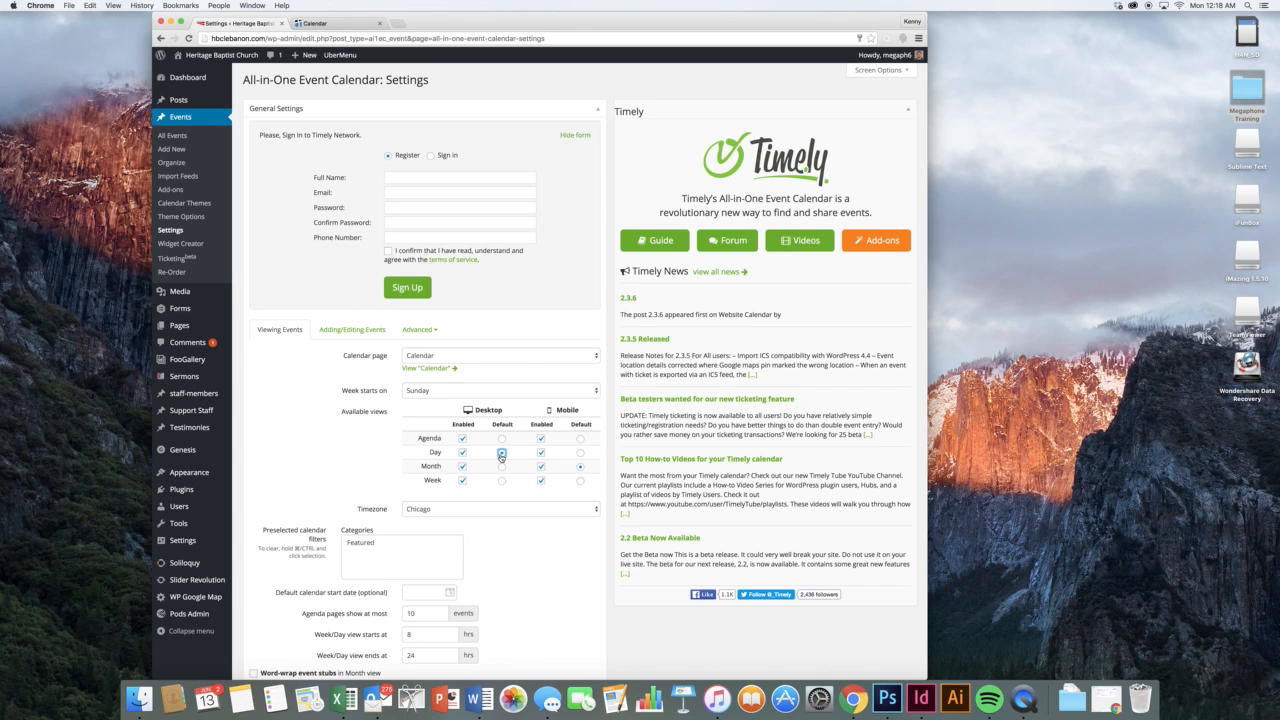
Set the calendar's Desktop Default view to Month
left_click(501, 439)
left_click(502, 467)
scroll(574, 461, "down", 5)
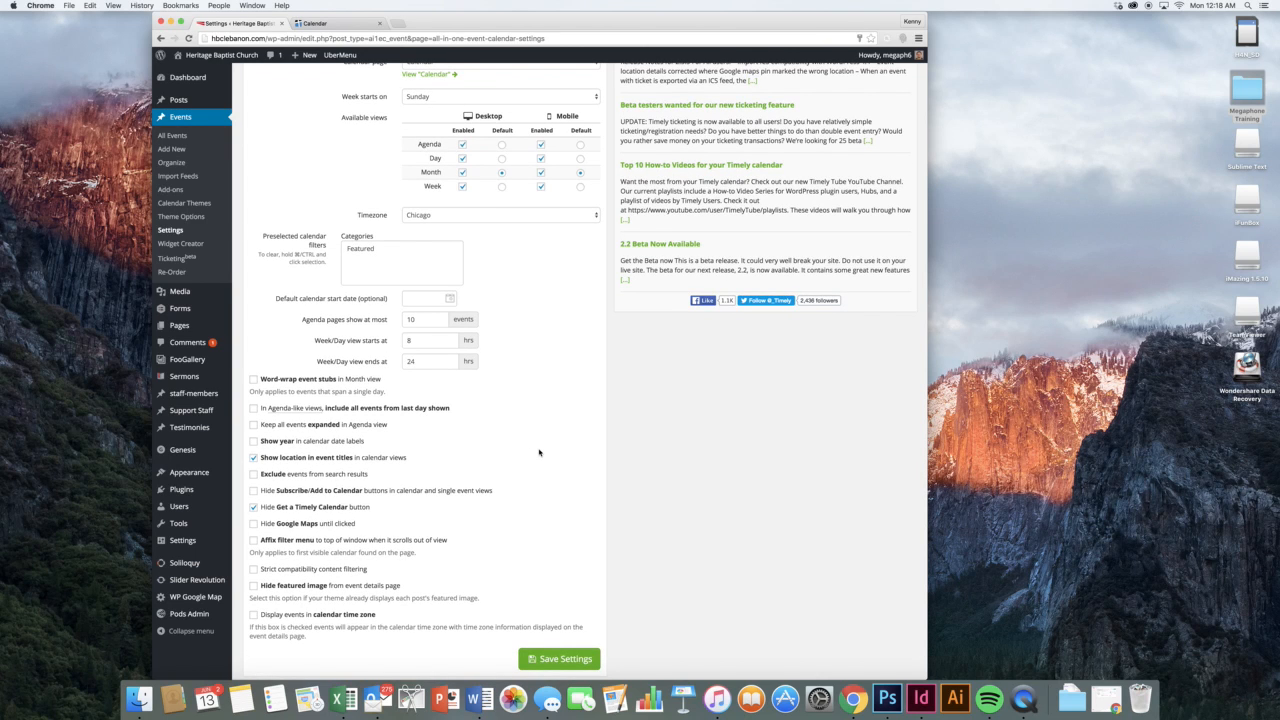
scroll(539, 452, "up", 2)
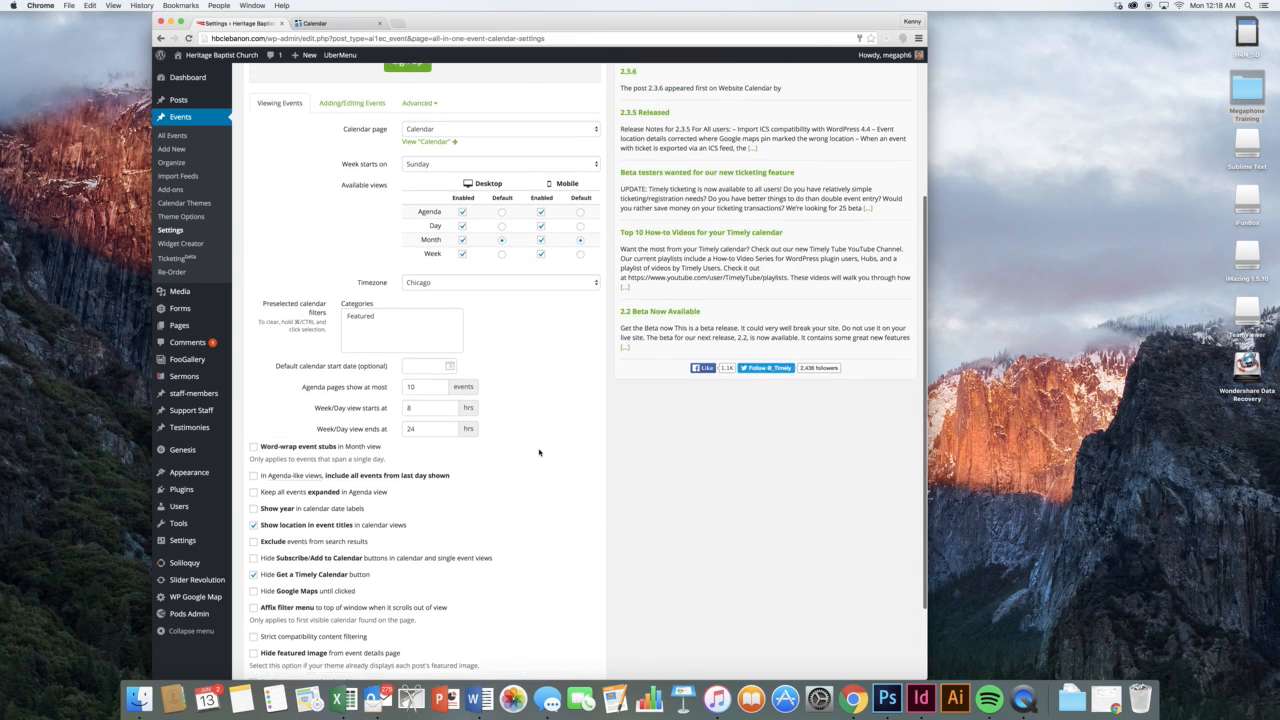
scroll(539, 452, "up", 4)
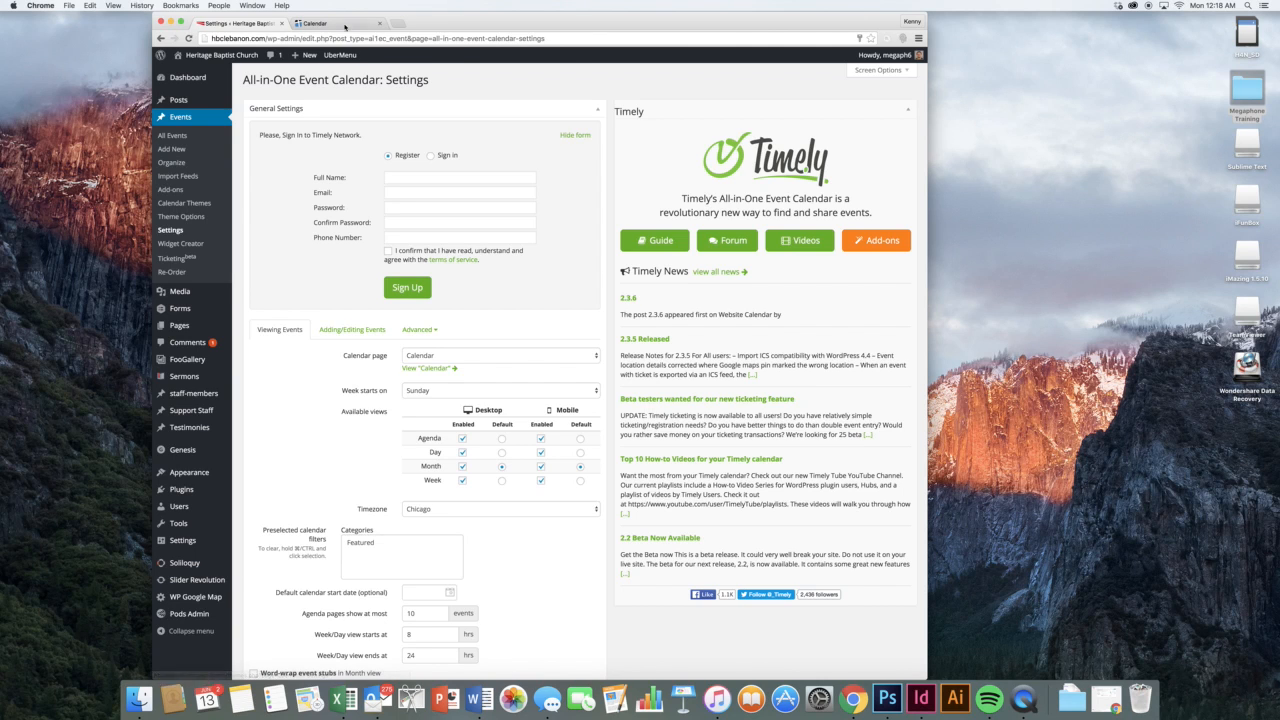
Compare the live June 2016 calendar page with the settings, ending back on Settings
left_click(345, 24)
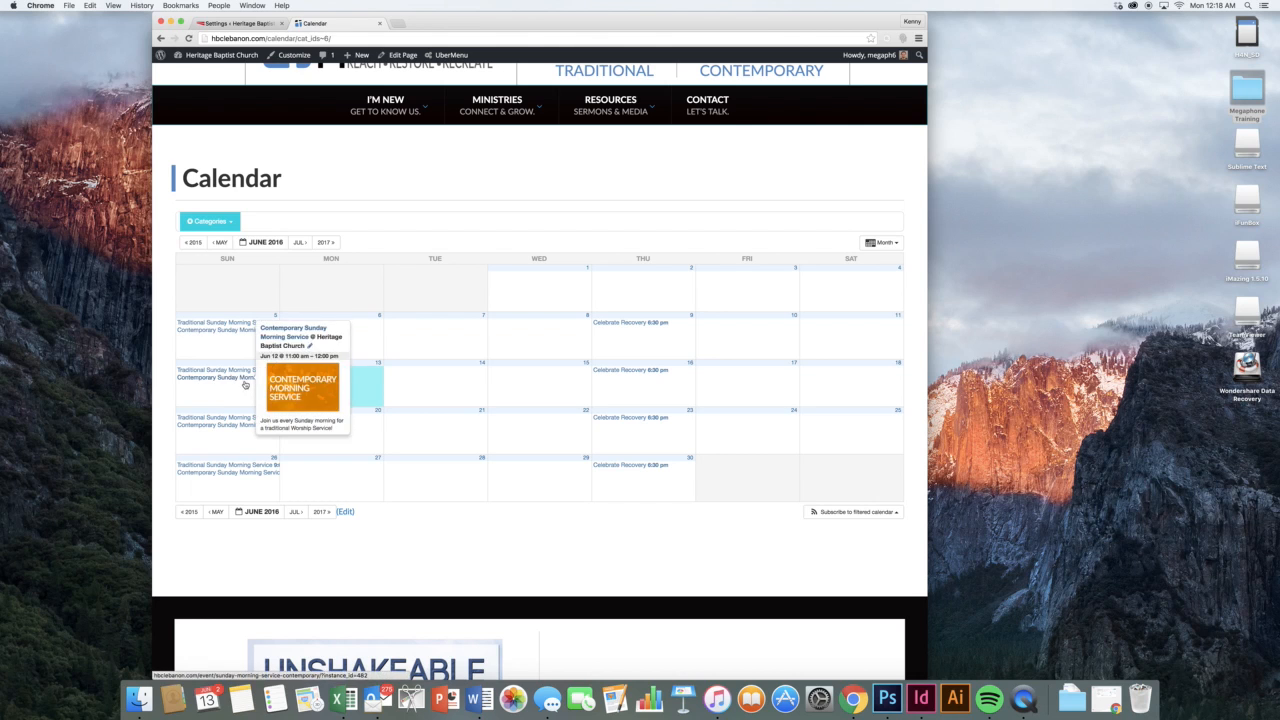
mouse_move(616, 372)
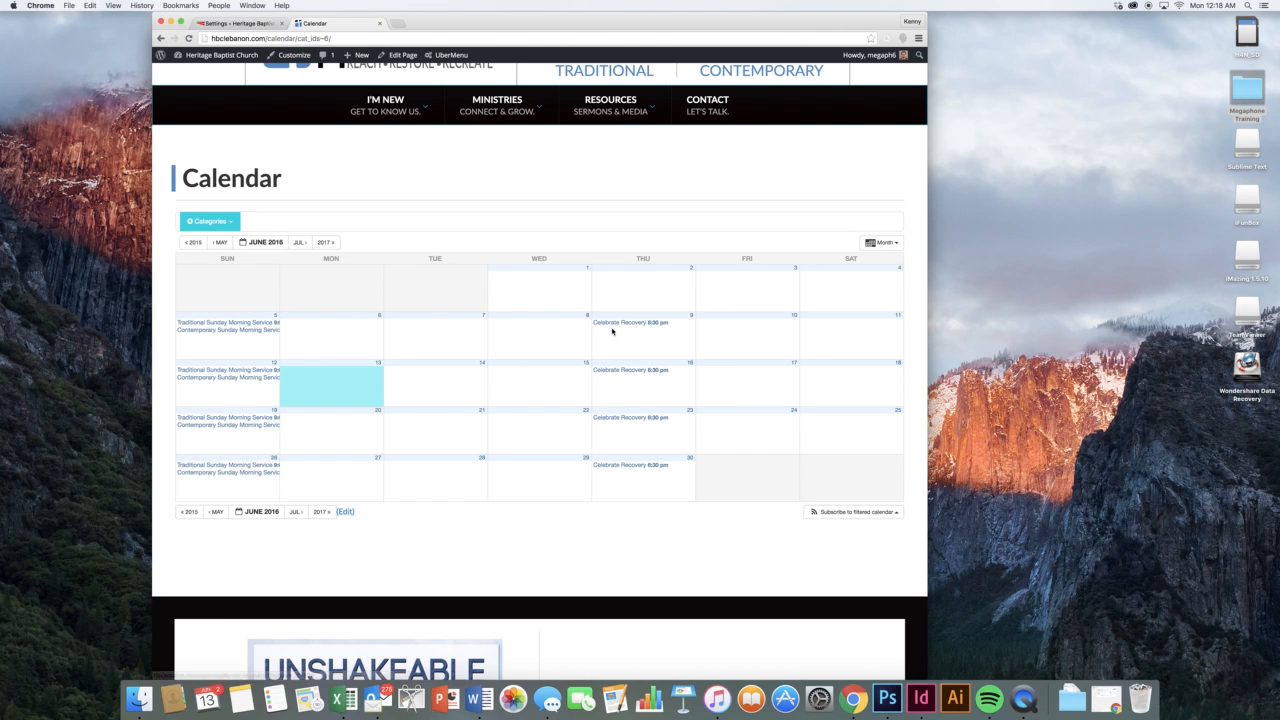
left_click(224, 23)
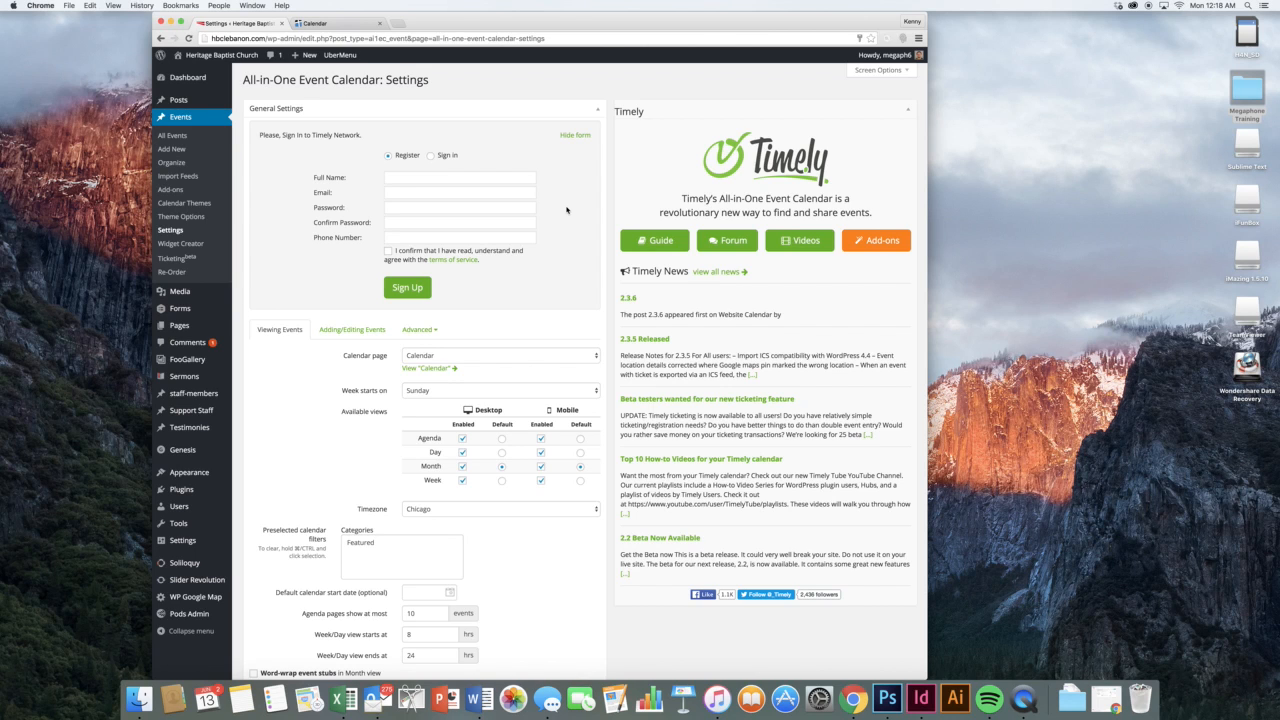
left_click(315, 23)
scroll(330, 125, "up", 2)
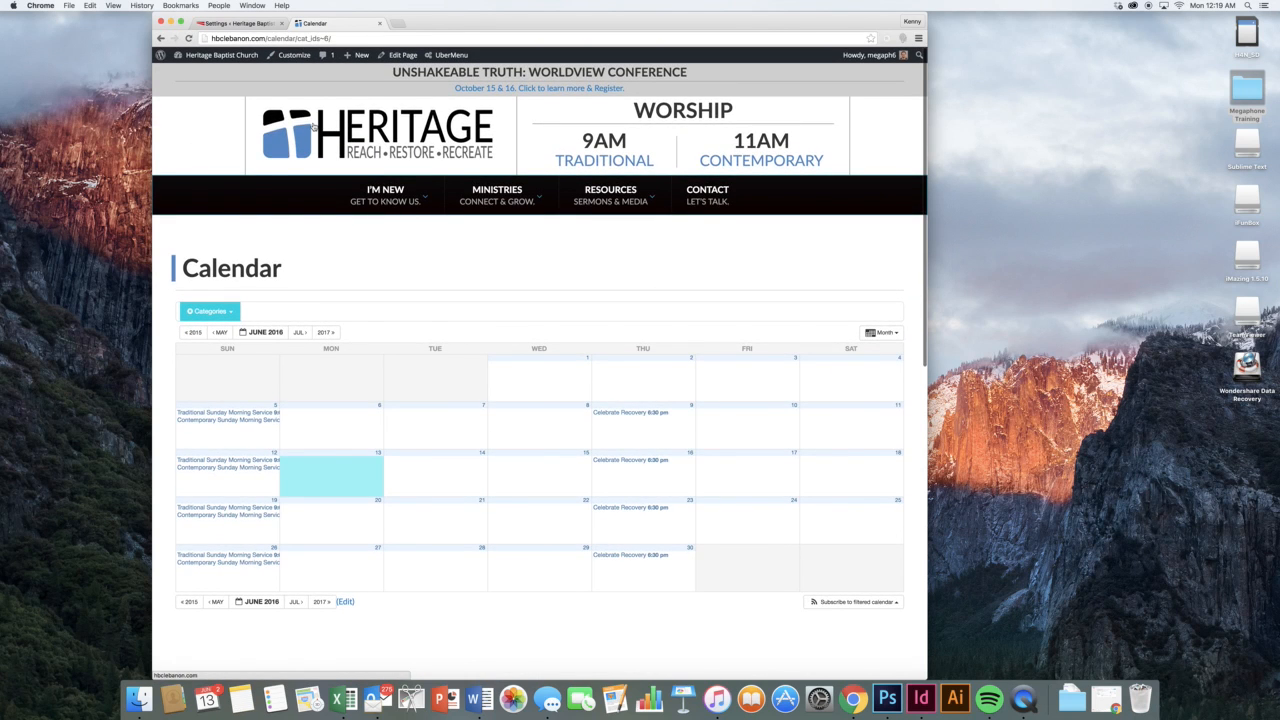
scroll(351, 220, "down", 5)
scroll(355, 222, "down", 3)
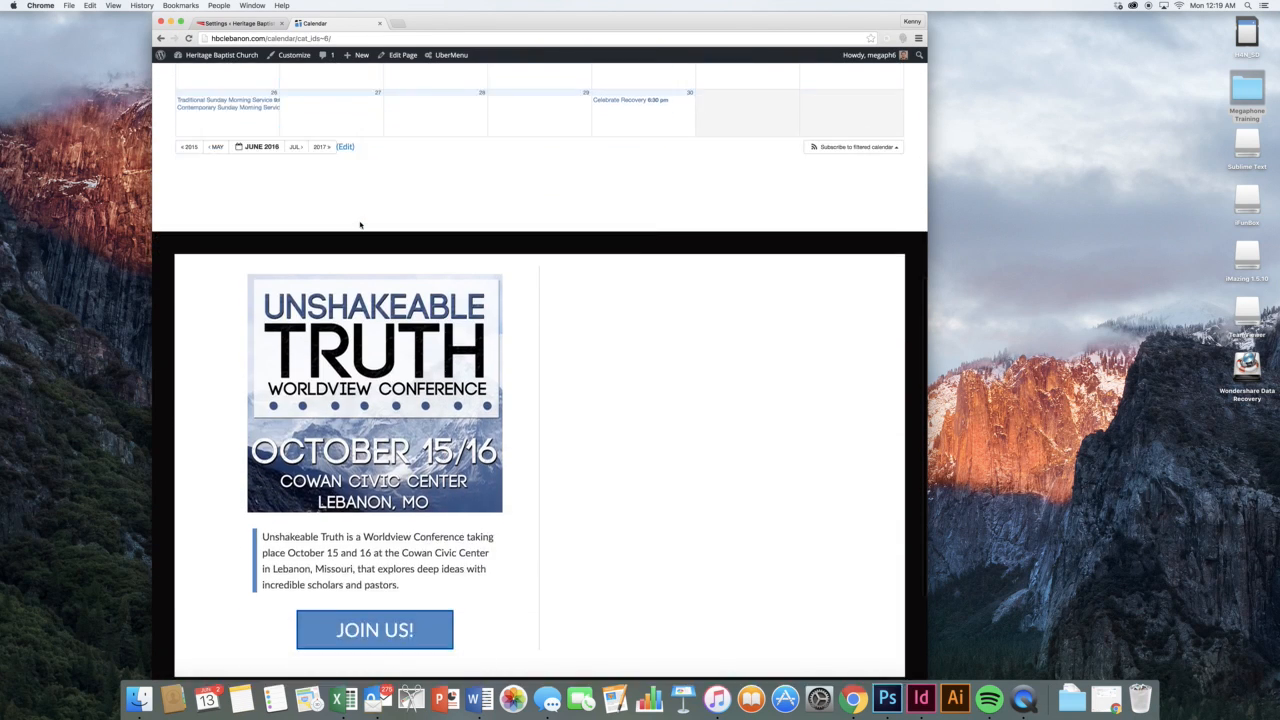
scroll(360, 222, "up", 6)
scroll(360, 221, "down", 5)
scroll(357, 217, "up", 5)
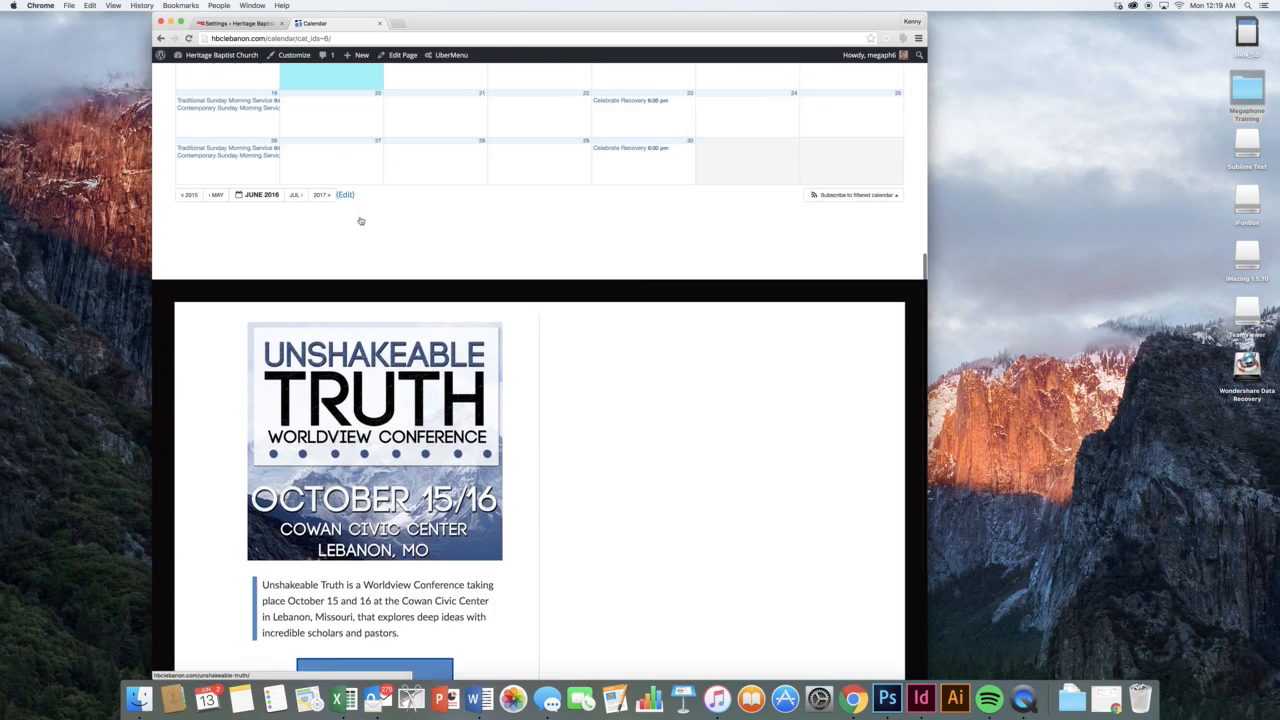
left_click(260, 23)
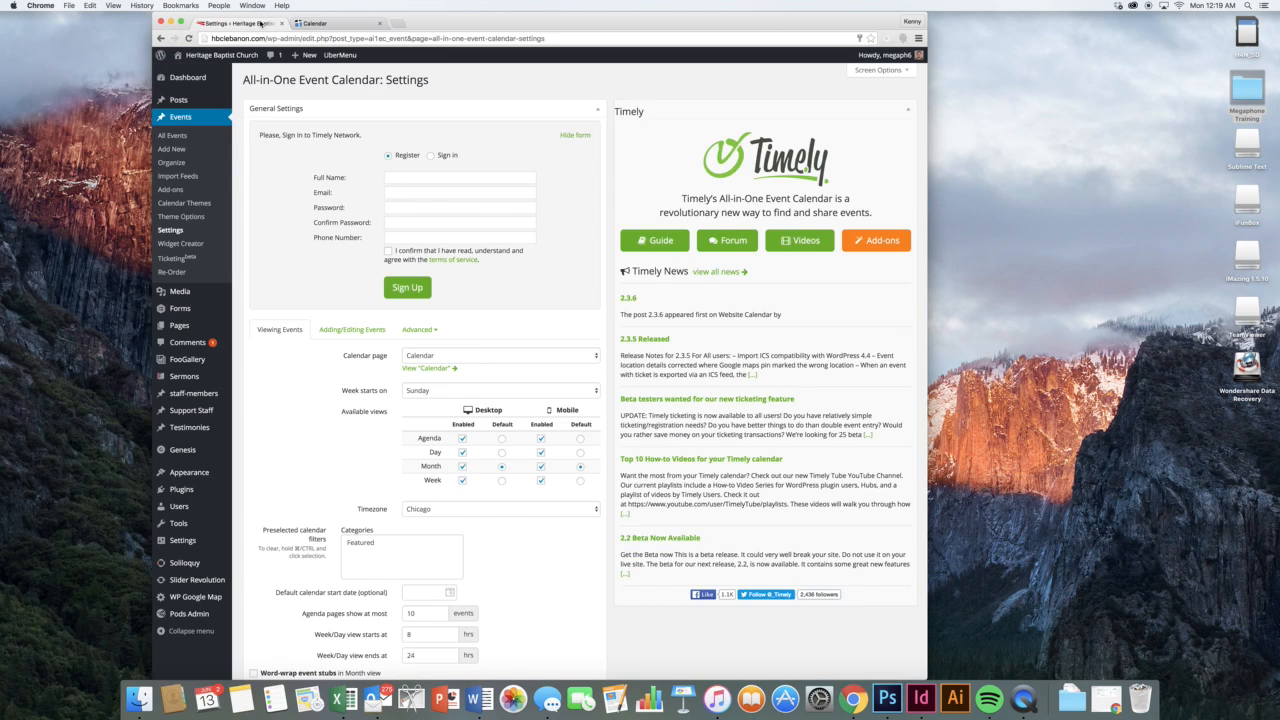
scroll(555, 240, "down", 3)
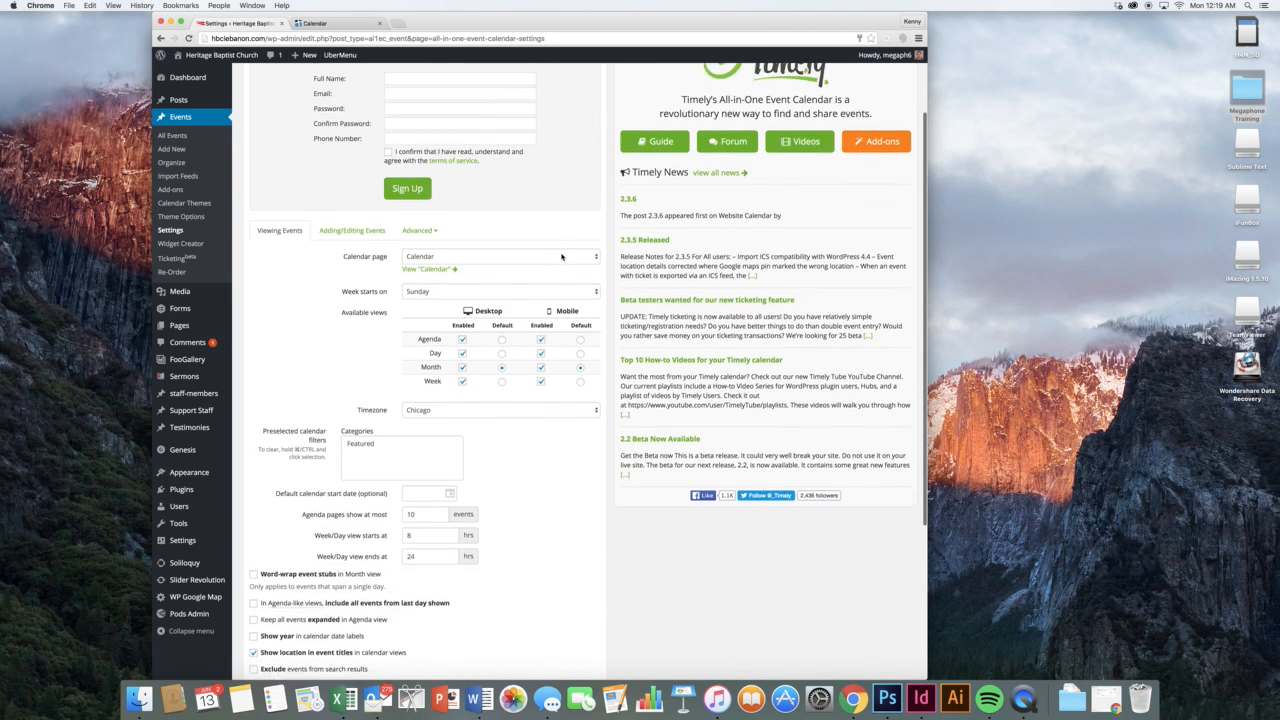
scroll(561, 256, "down", 4)
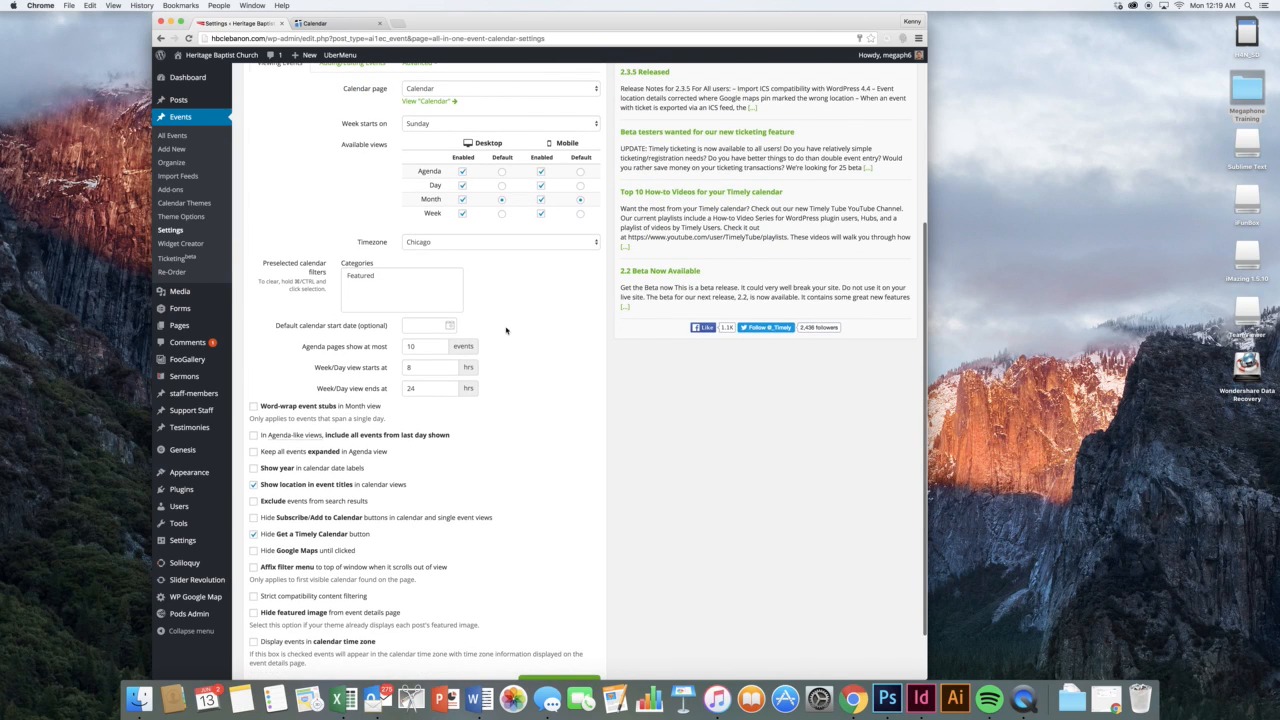
mouse_move(212, 290)
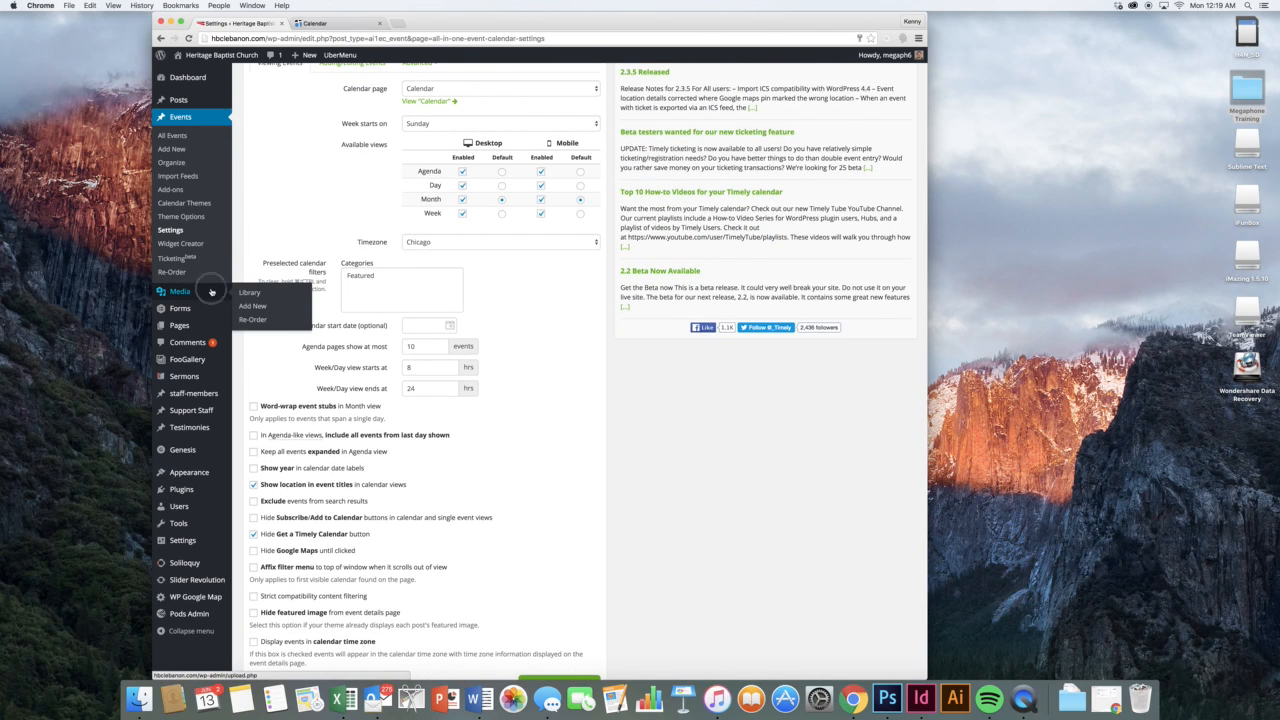
Pass through the Media Library to the Forms list showing the Contact and testimonies forms
left_click(211, 291)
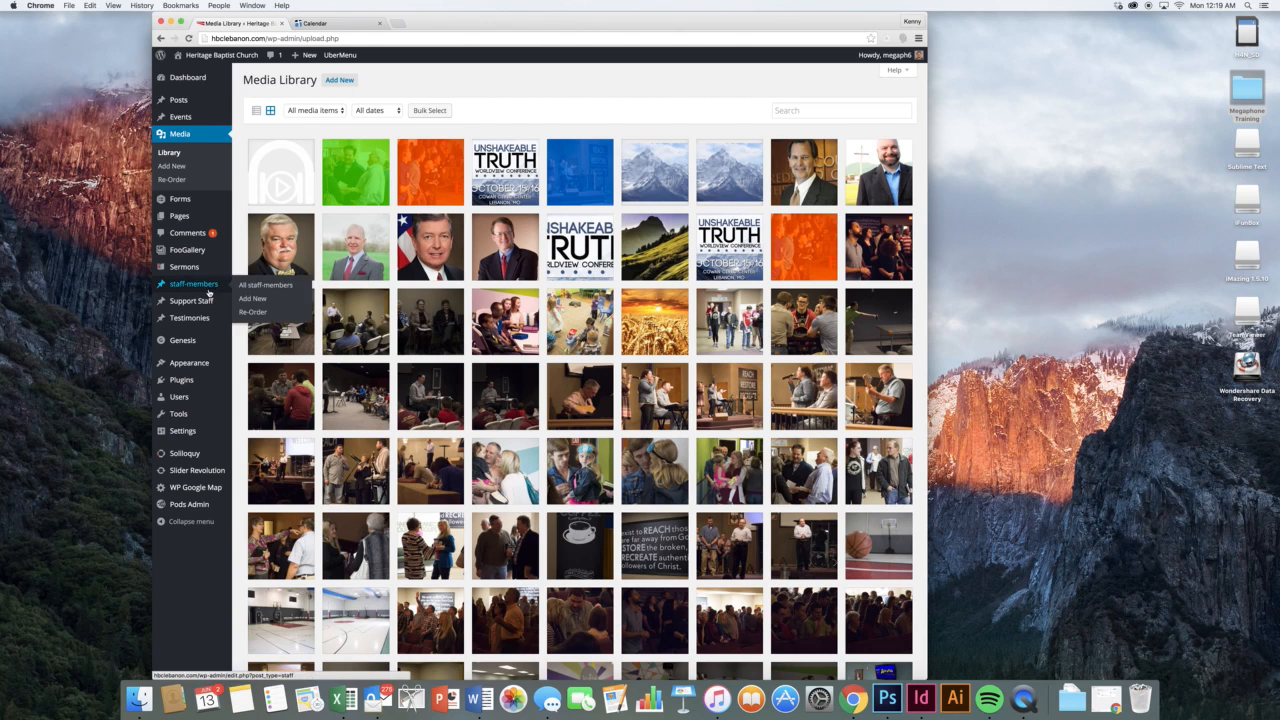
mouse_move(199, 201)
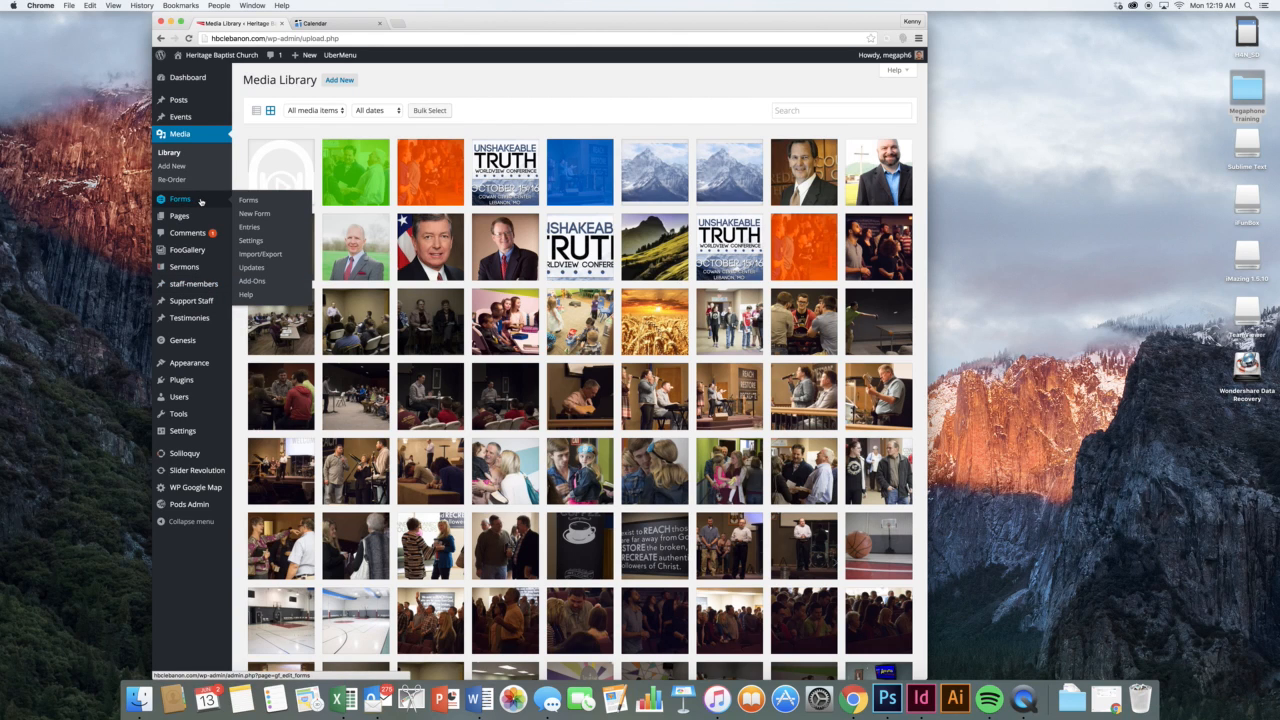
left_click(246, 200)
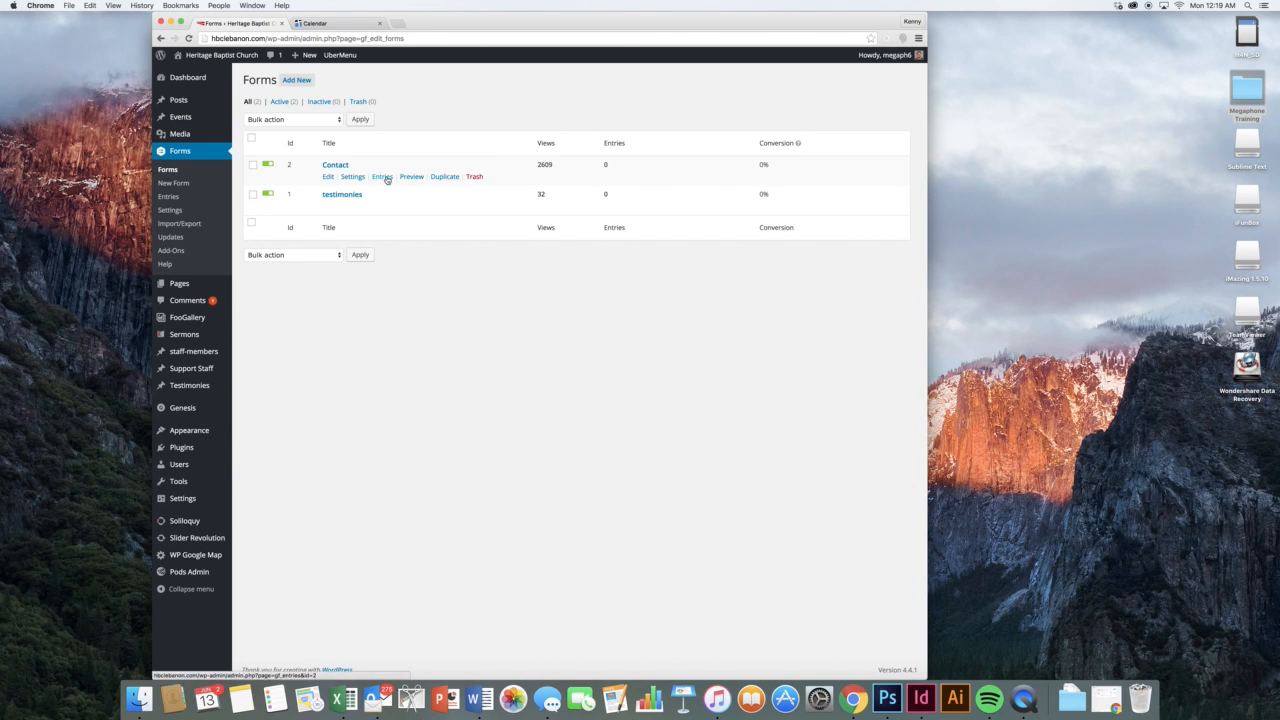
Open the Contact form and try the Name field's Middle input and Required toggles, reverting both
left_click(333, 178)
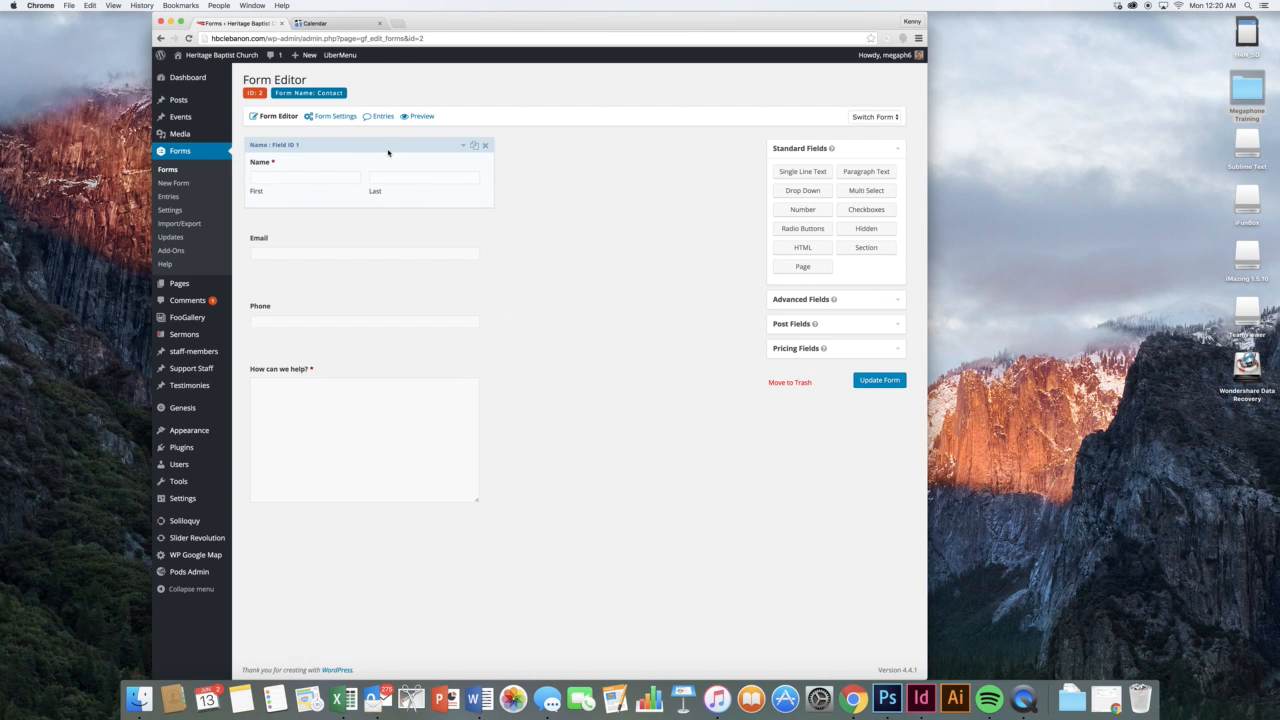
left_click(388, 152)
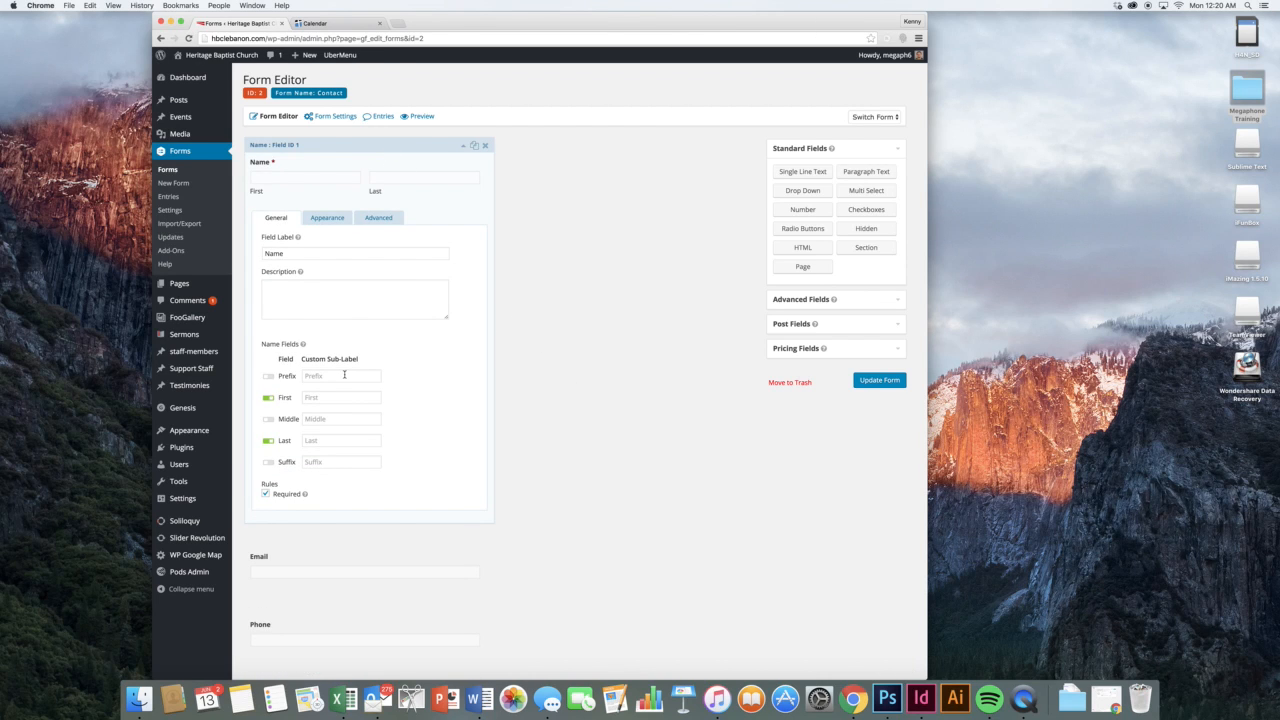
left_click(270, 420)
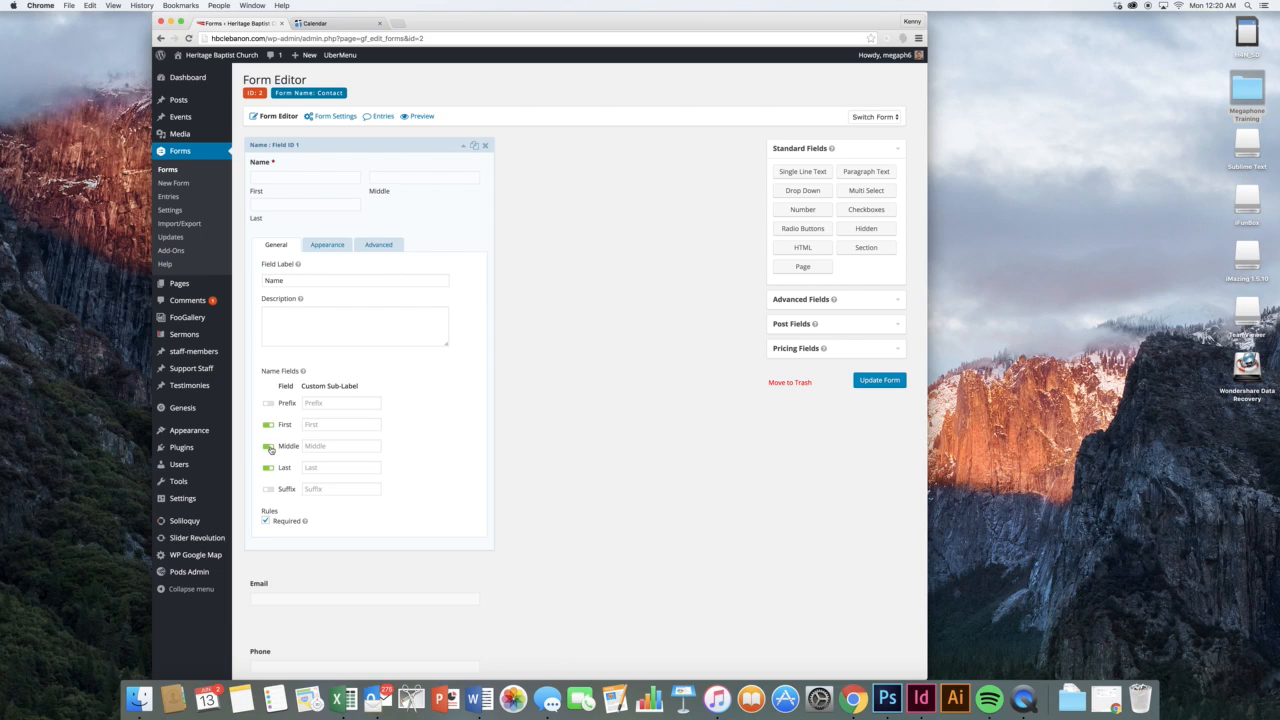
left_click(271, 447)
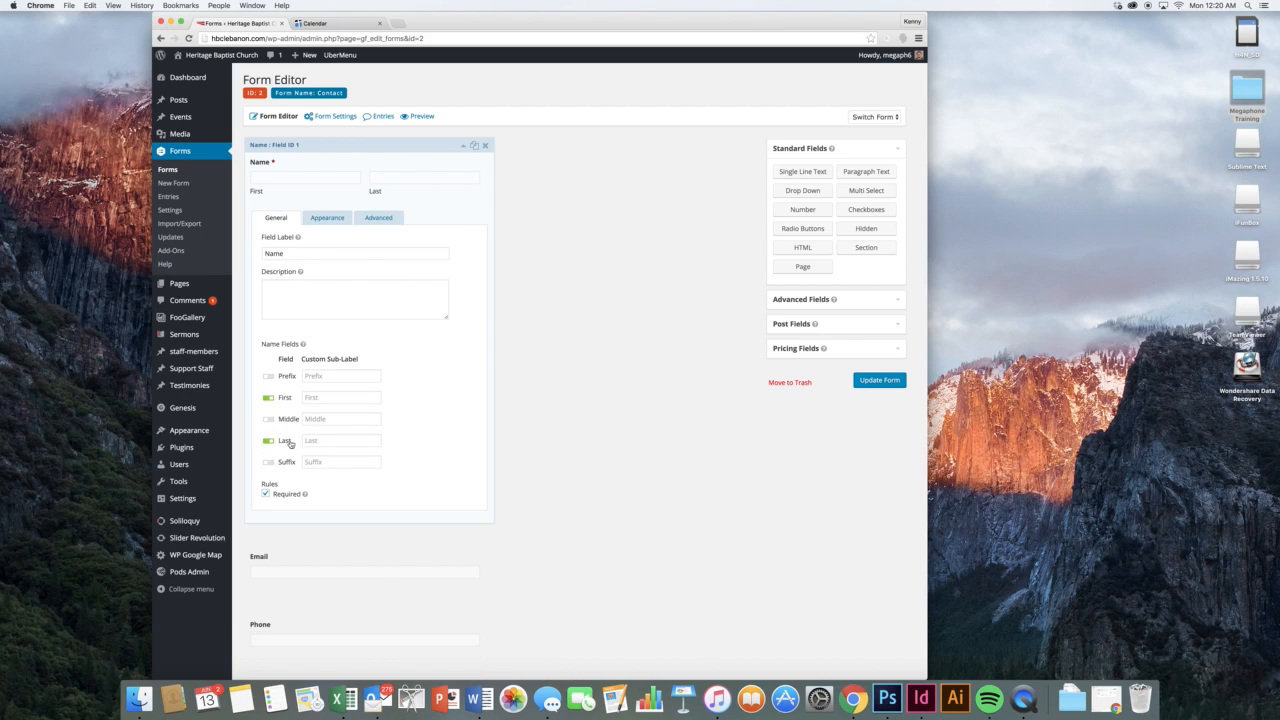
left_click(266, 494)
left_click(266, 494)
Look through the Name field's Appearance and Advanced settings, then collapse the field
left_click(328, 218)
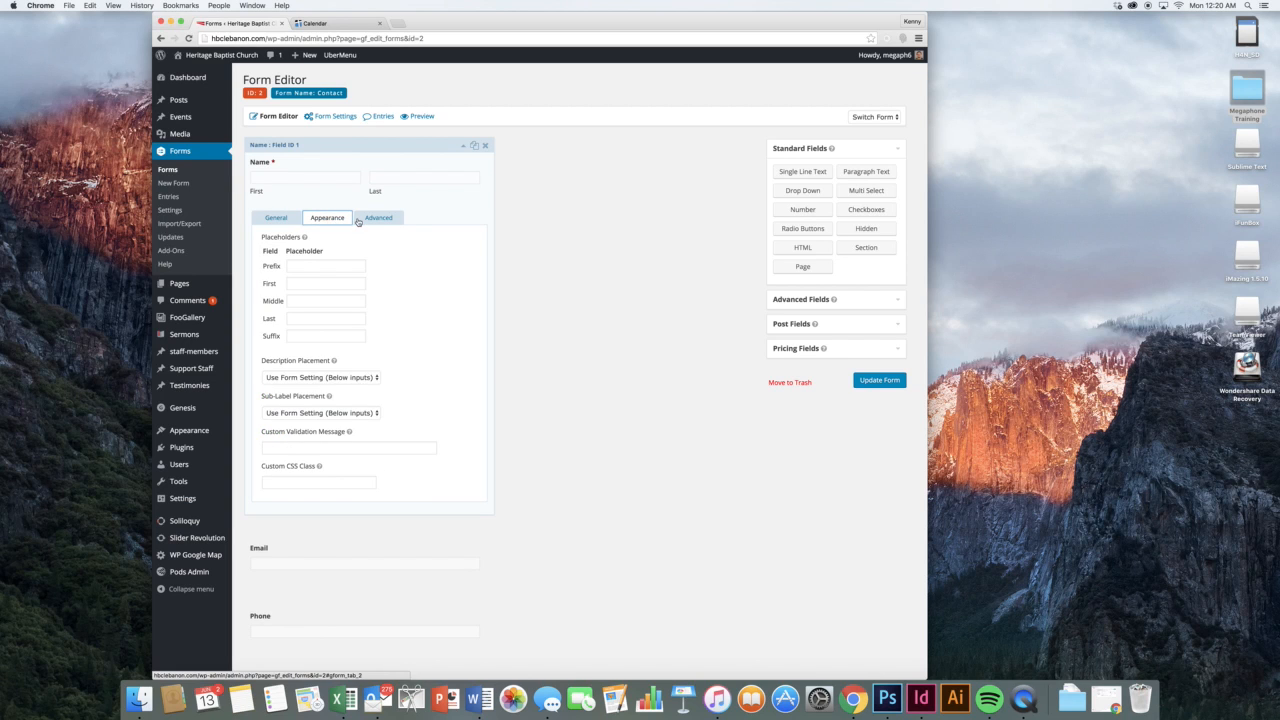
left_click(381, 218)
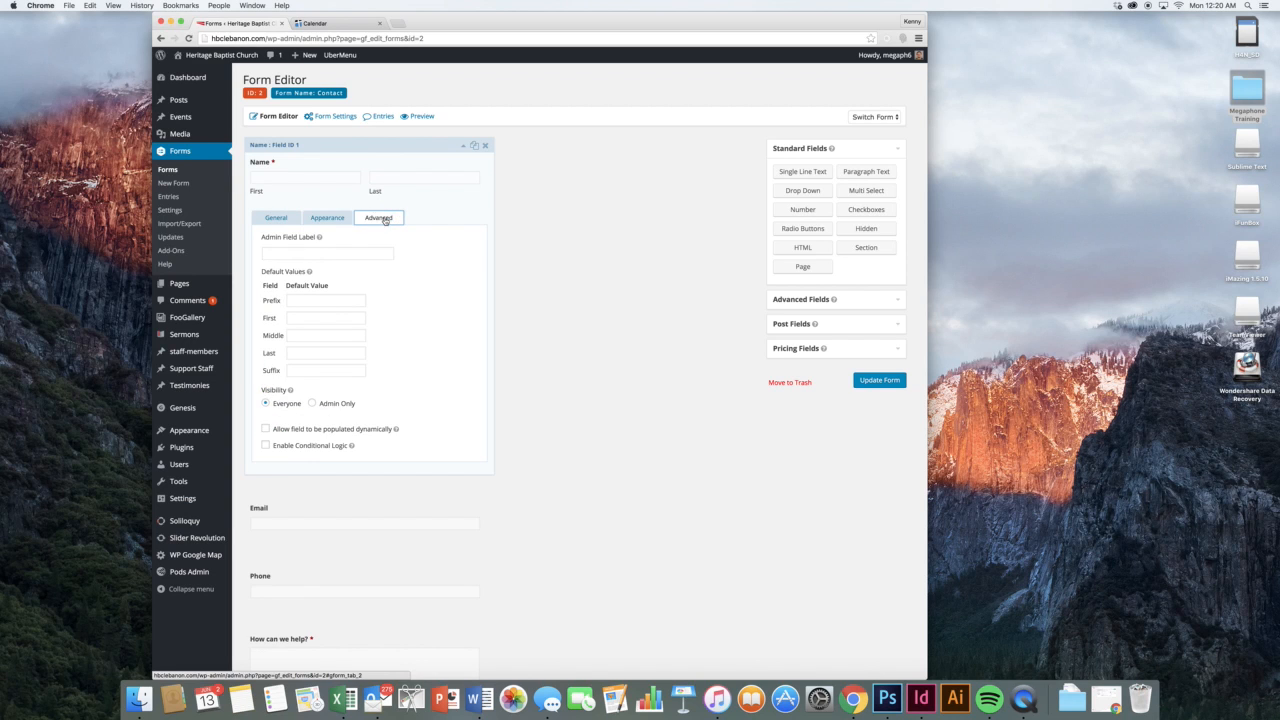
left_click(290, 218)
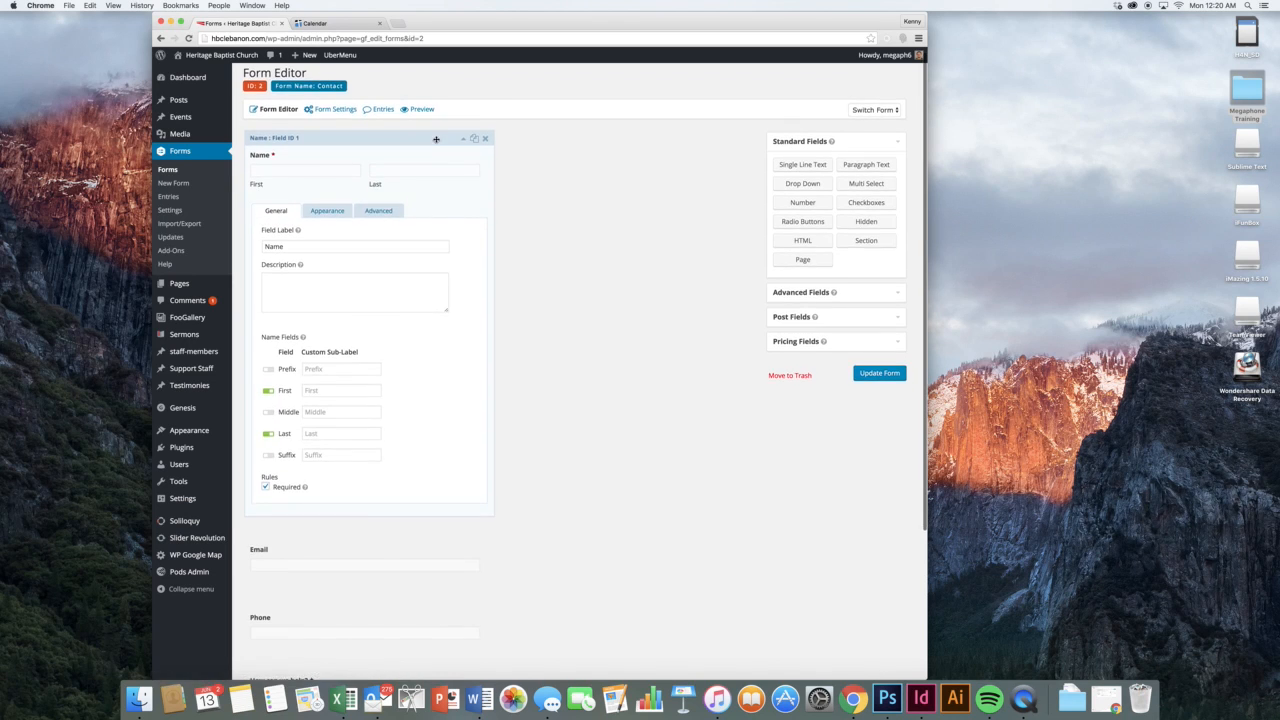
left_click(439, 181)
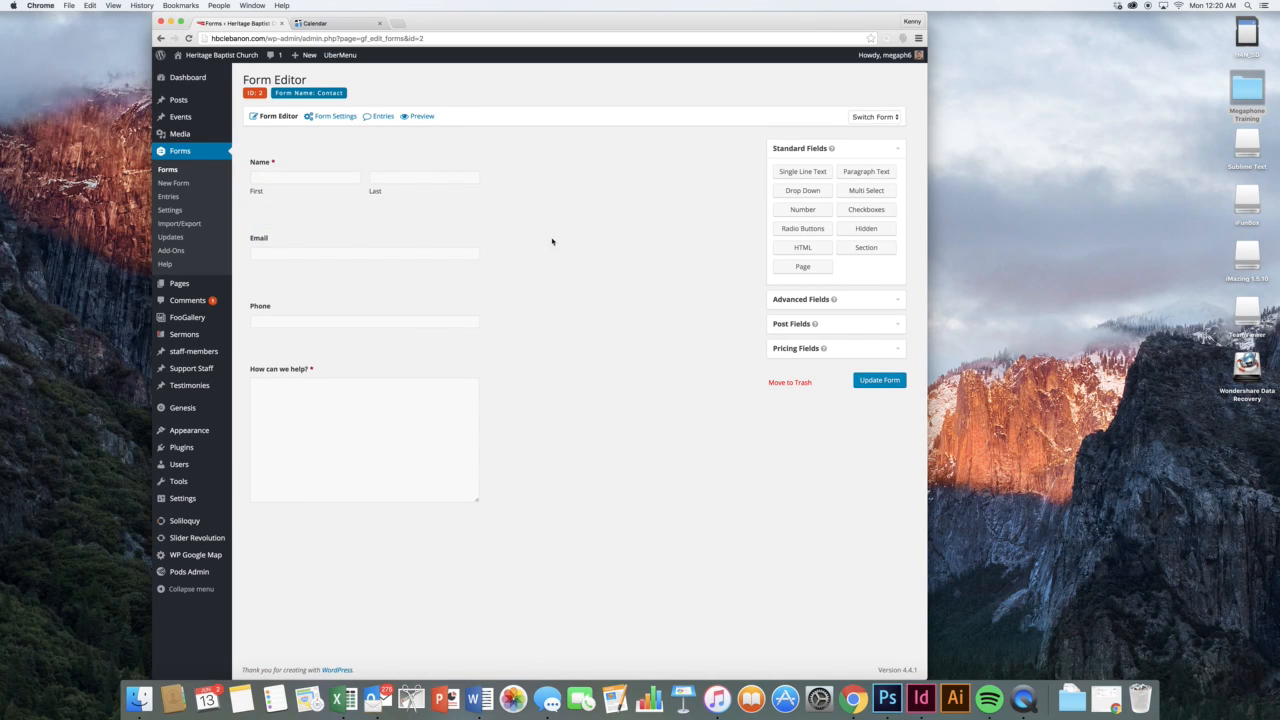
Add a drop-down above Email labelled "Who's your favorite basketball team?"
left_click_drag(811, 193, 329, 238)
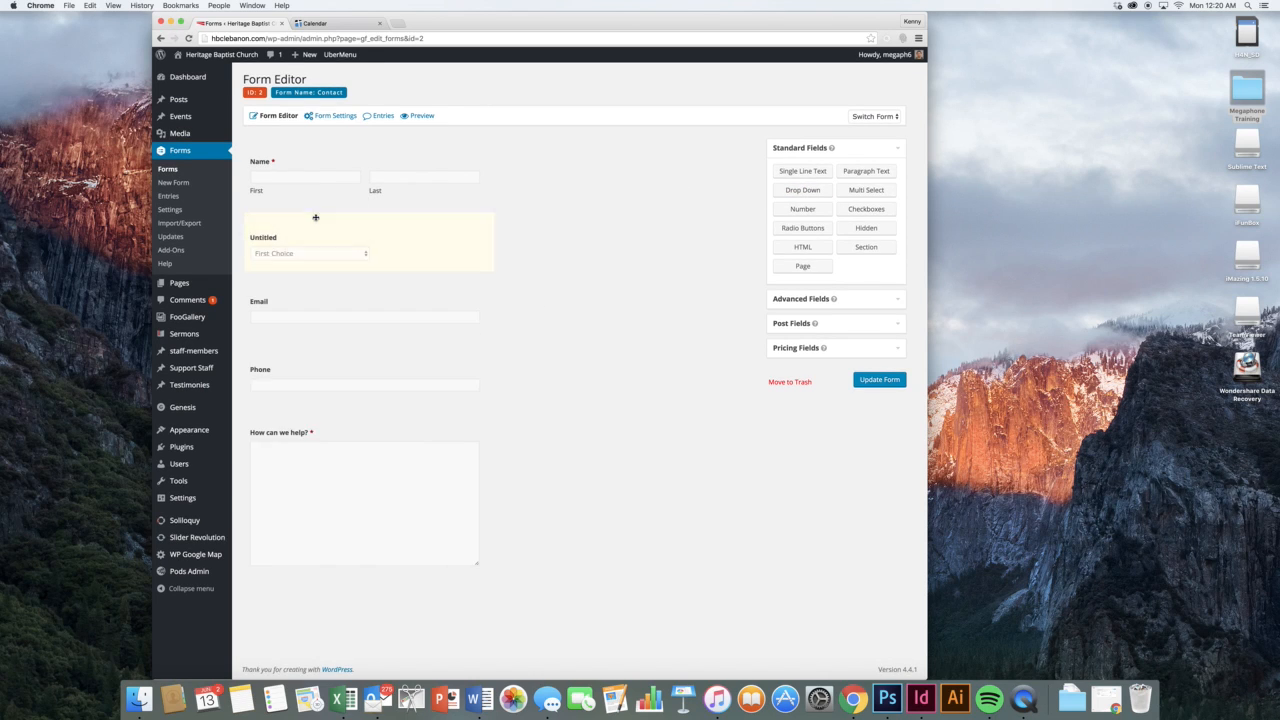
double_click(309, 314)
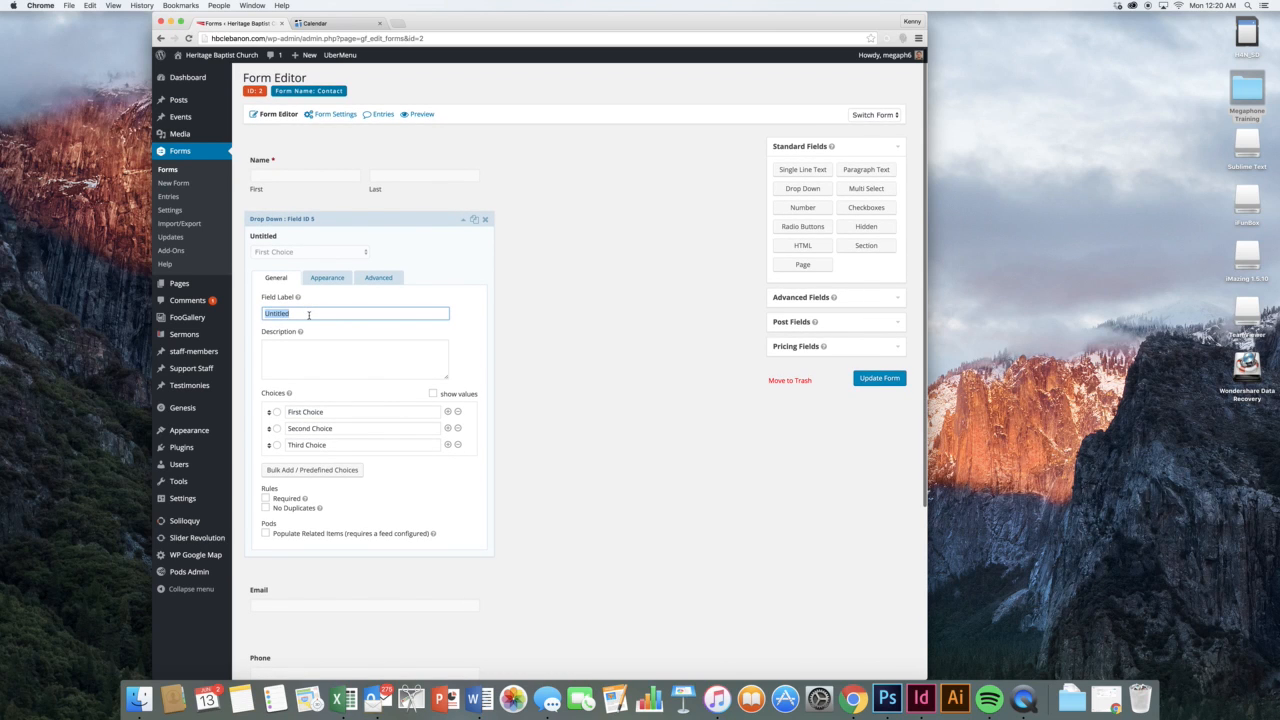
type("Who's your")
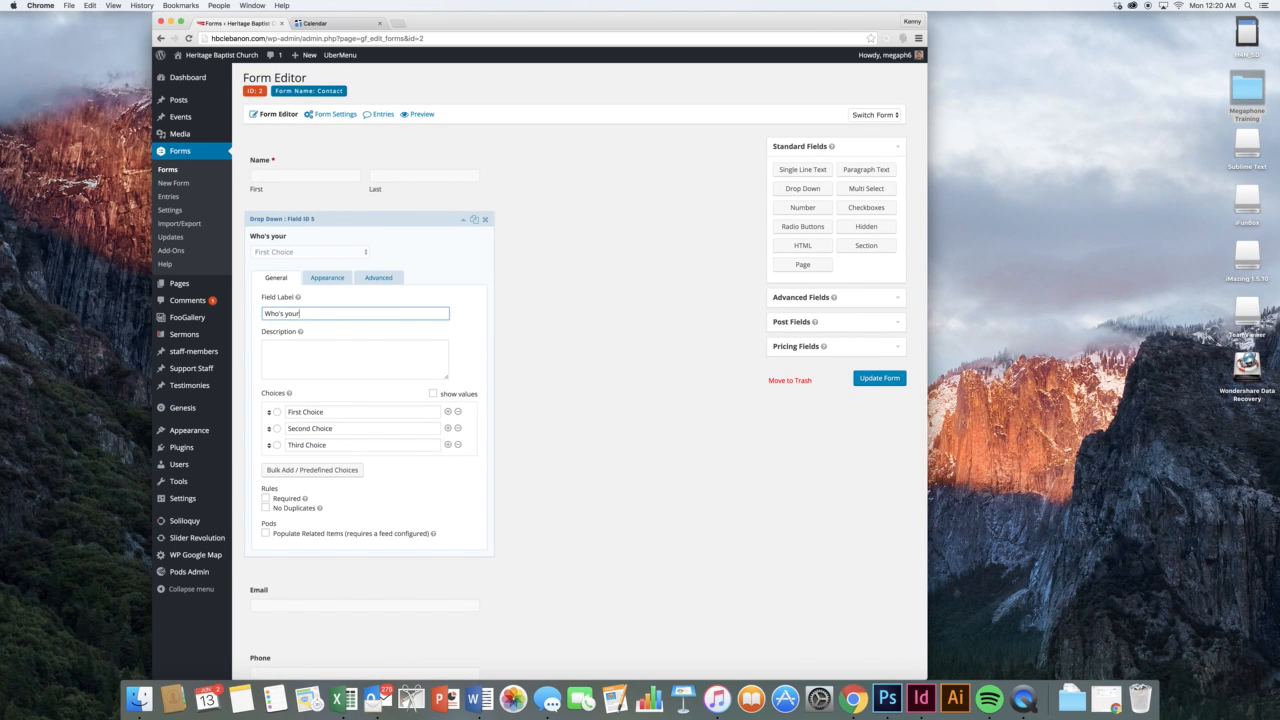
type(" favorite basketball team?")
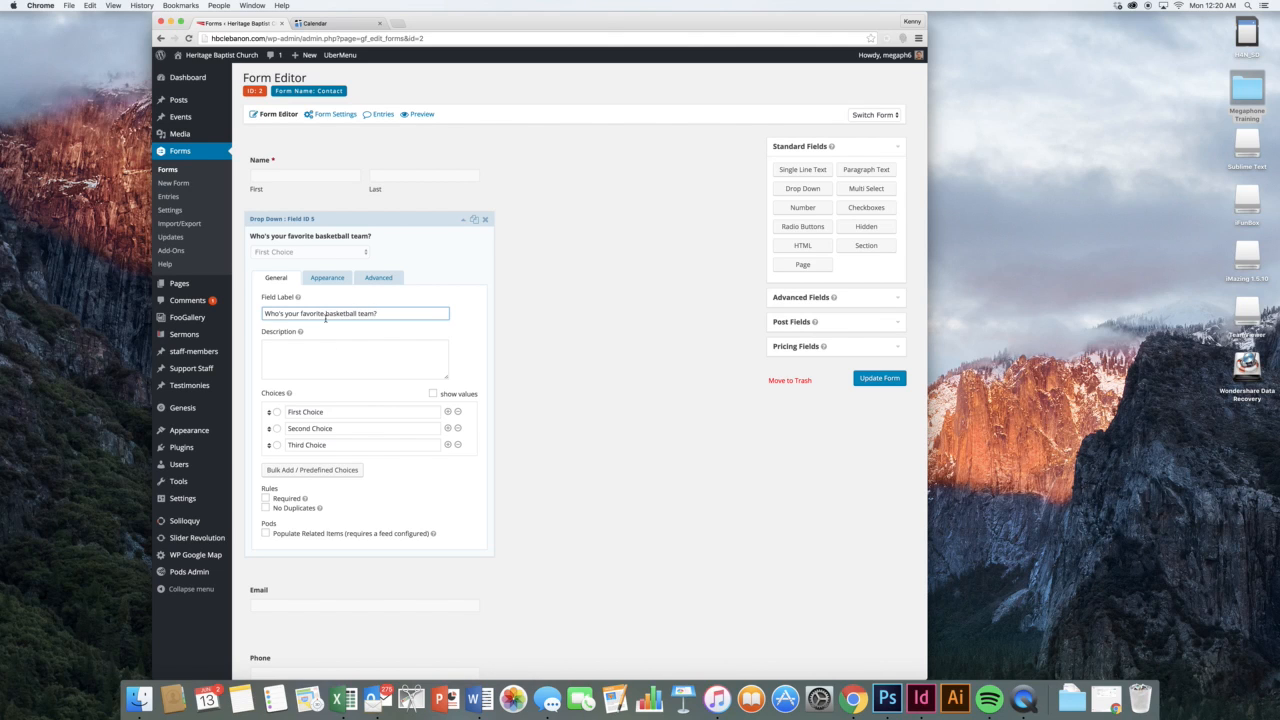
Enter the choices Oakland Raiders, New York Giants and "Those aren't basketball teams"
left_click(336, 411)
type("Oka")
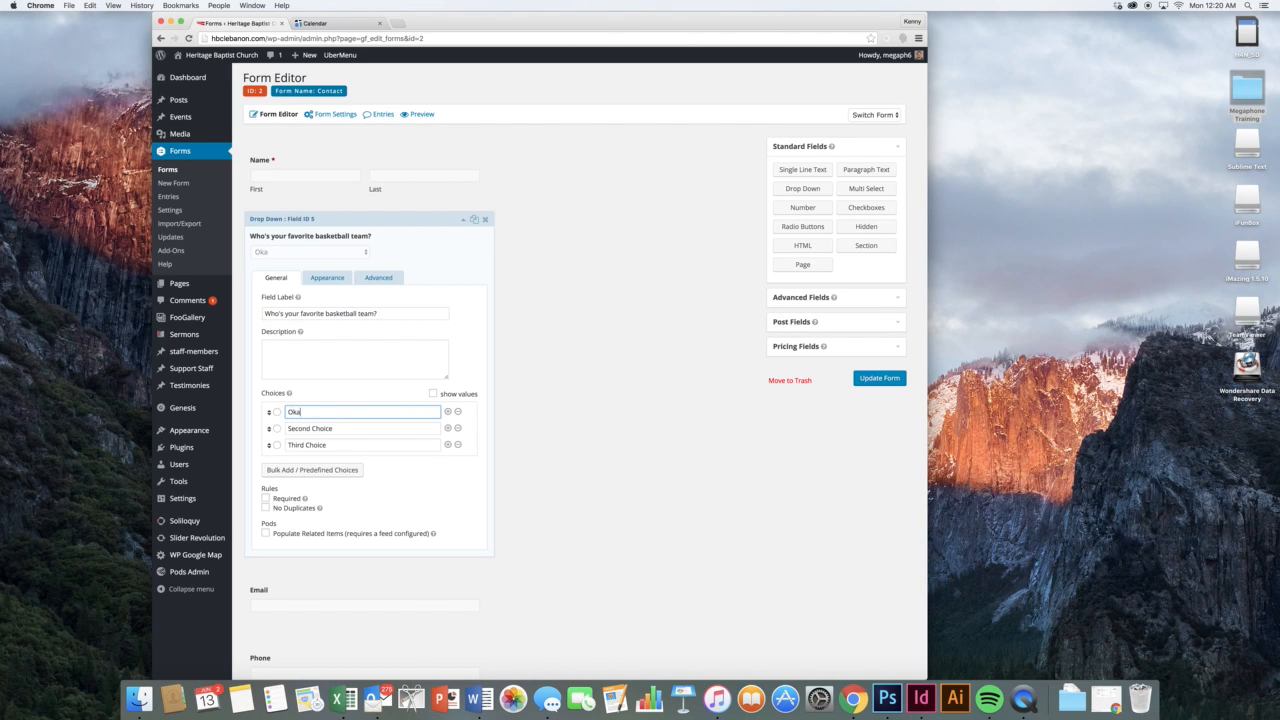
type("l")
key("BackSpace")
key("BackSpace")
key("BackSpace")
type("akland Raiders")
key("Tab")
type("Sa")
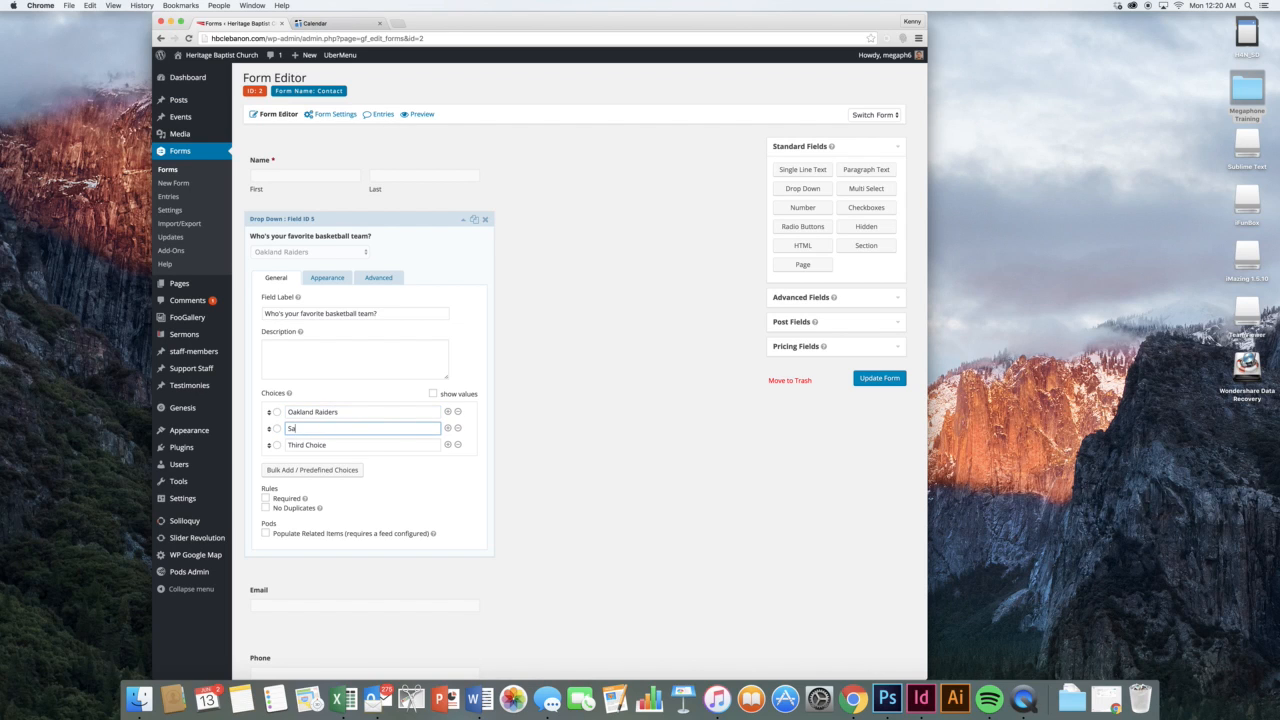
key("BackSpace")
key("BackSpace")
type("New York Giants")
key("Tab")
key("Tab")
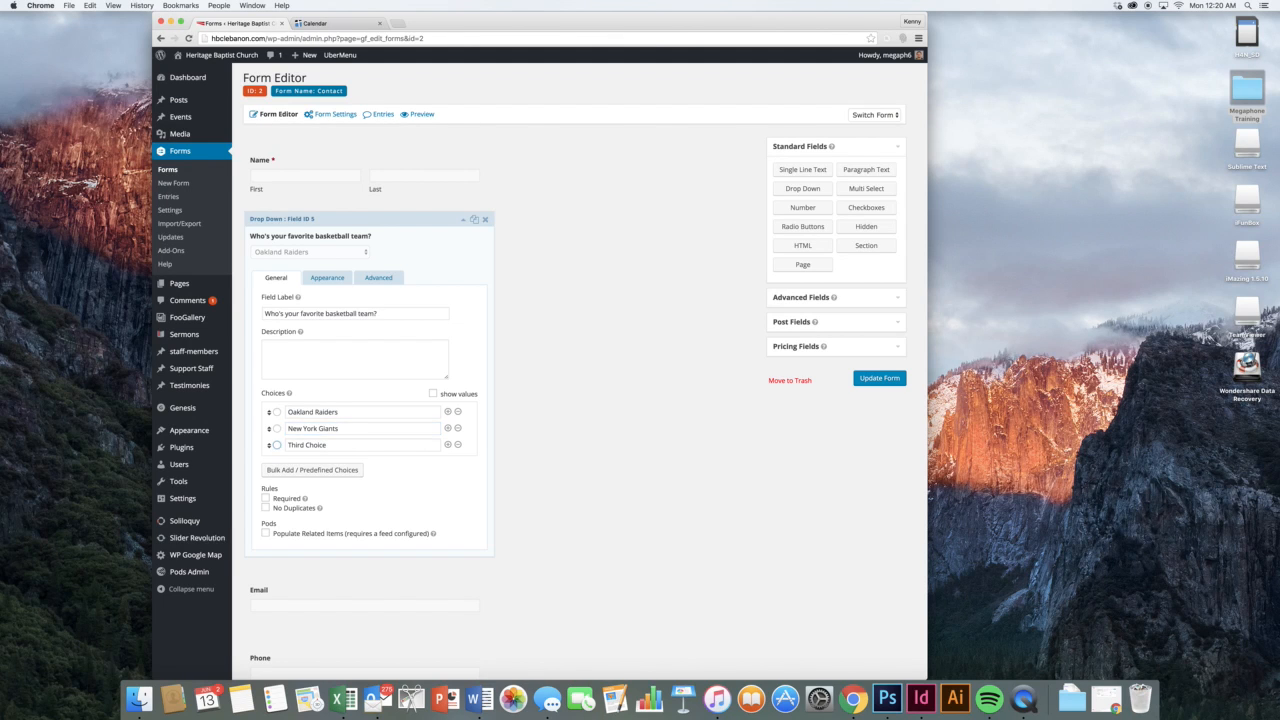
type("Those aren't basketball teams")
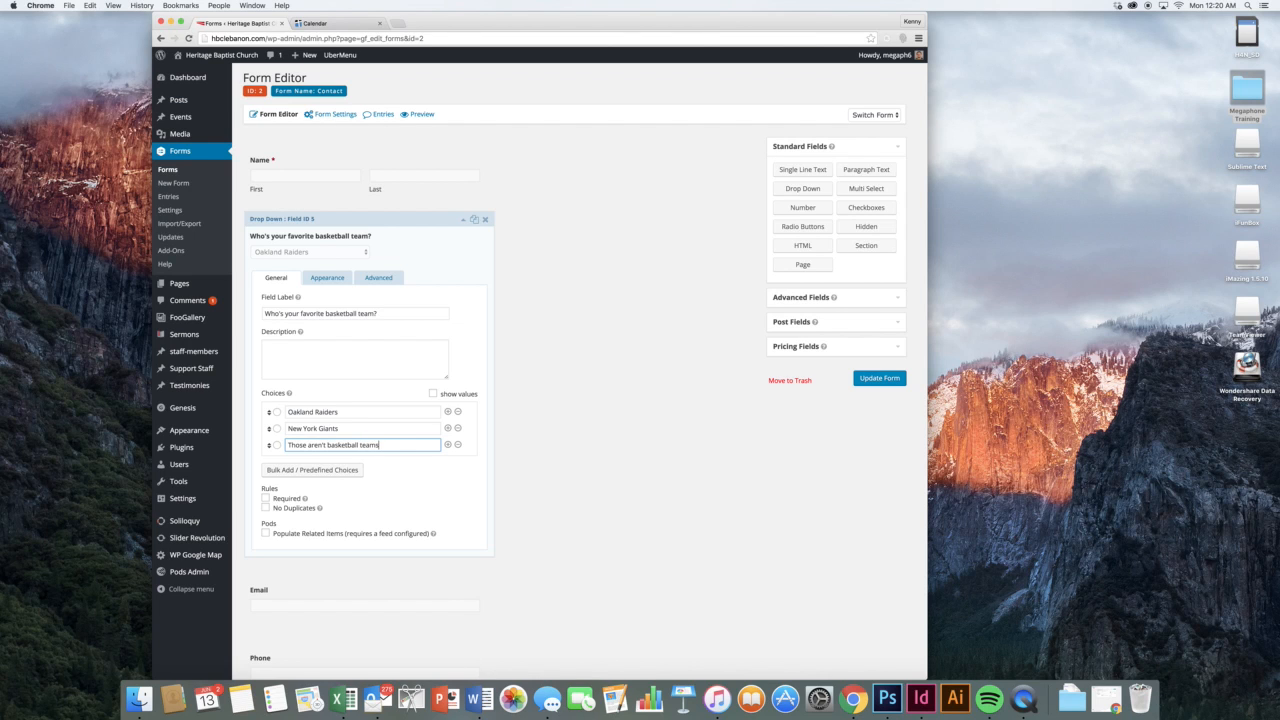
left_click(464, 509)
Make the drop-down required with no duplicates, then add a Checkboxes field below it
left_click(284, 499)
left_click(285, 510)
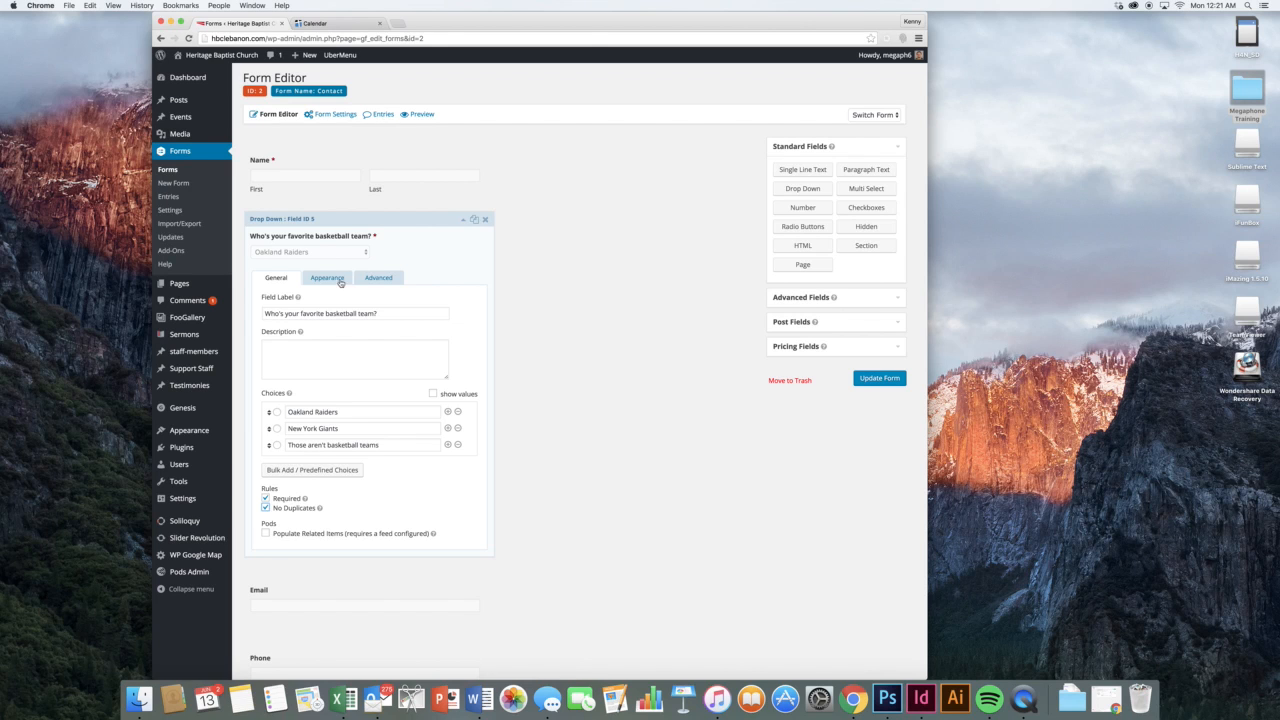
left_click(333, 284)
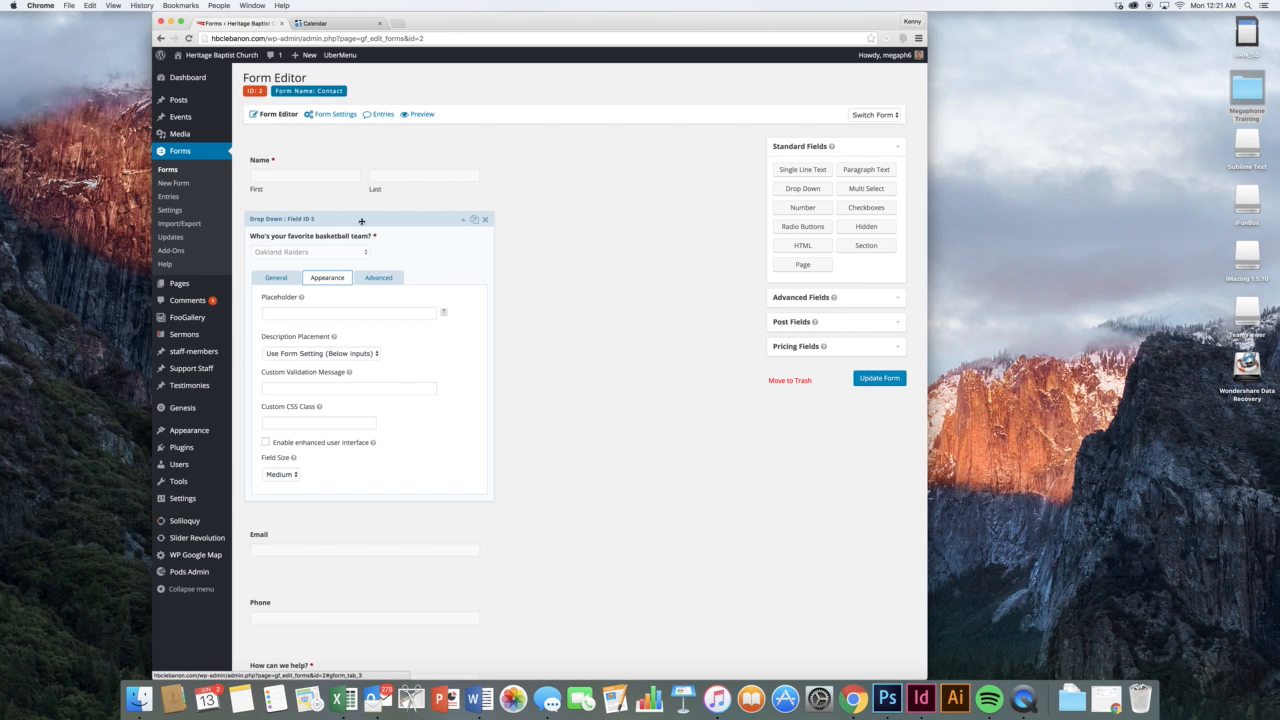
left_click(362, 221)
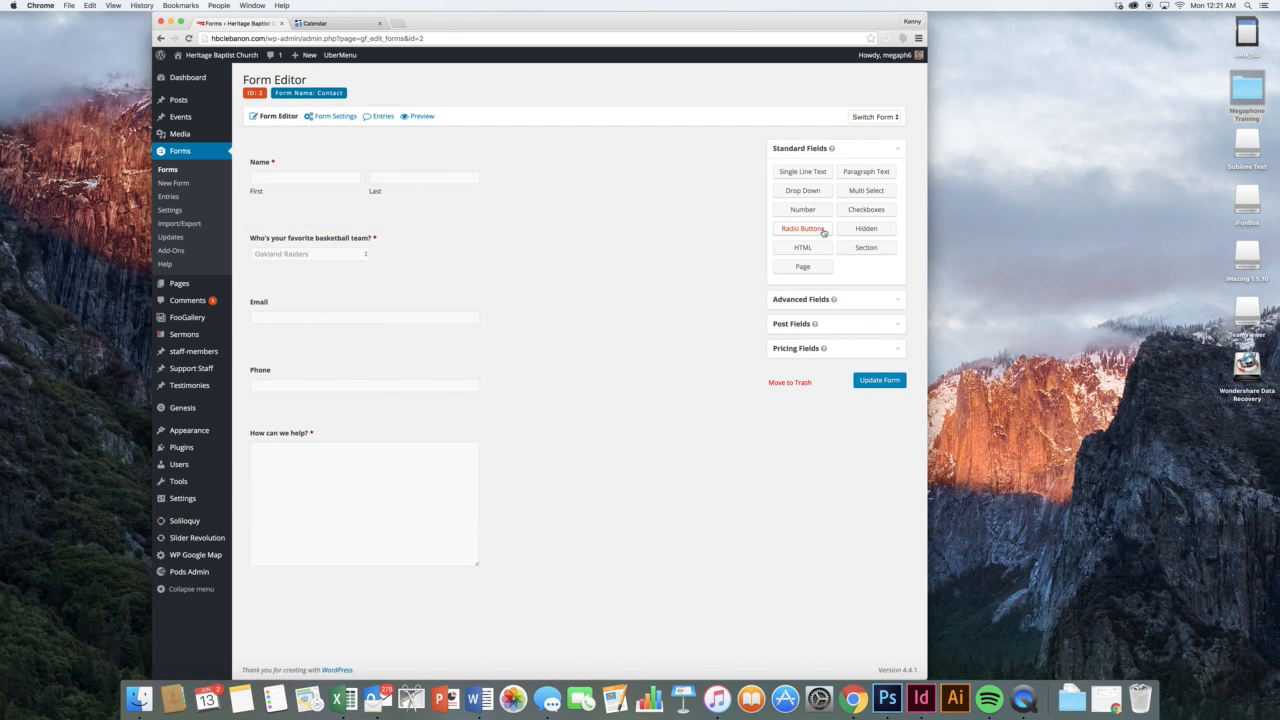
left_click(873, 211)
left_click_drag(873, 211, 373, 280)
Open the new Checkboxes field's settings, keep its First Choice unchanged, and expand Advanced Fields
left_click(373, 280)
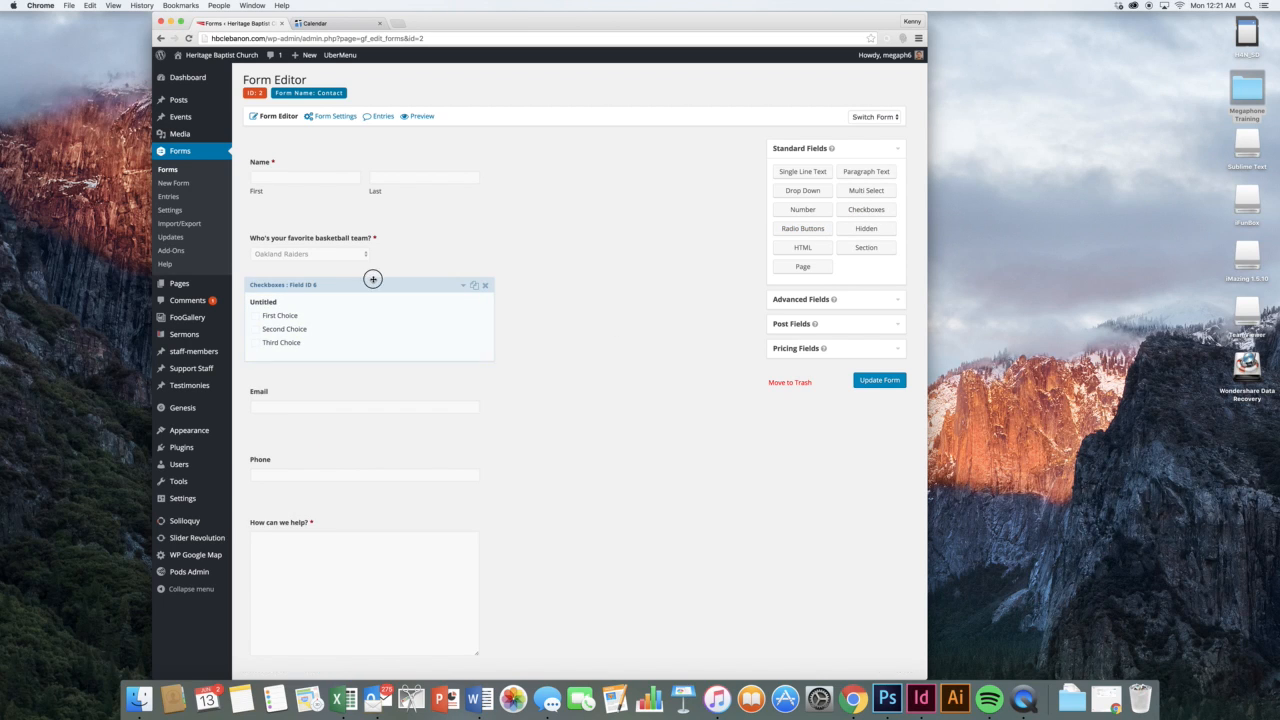
left_click(361, 505)
triple_click(361, 505)
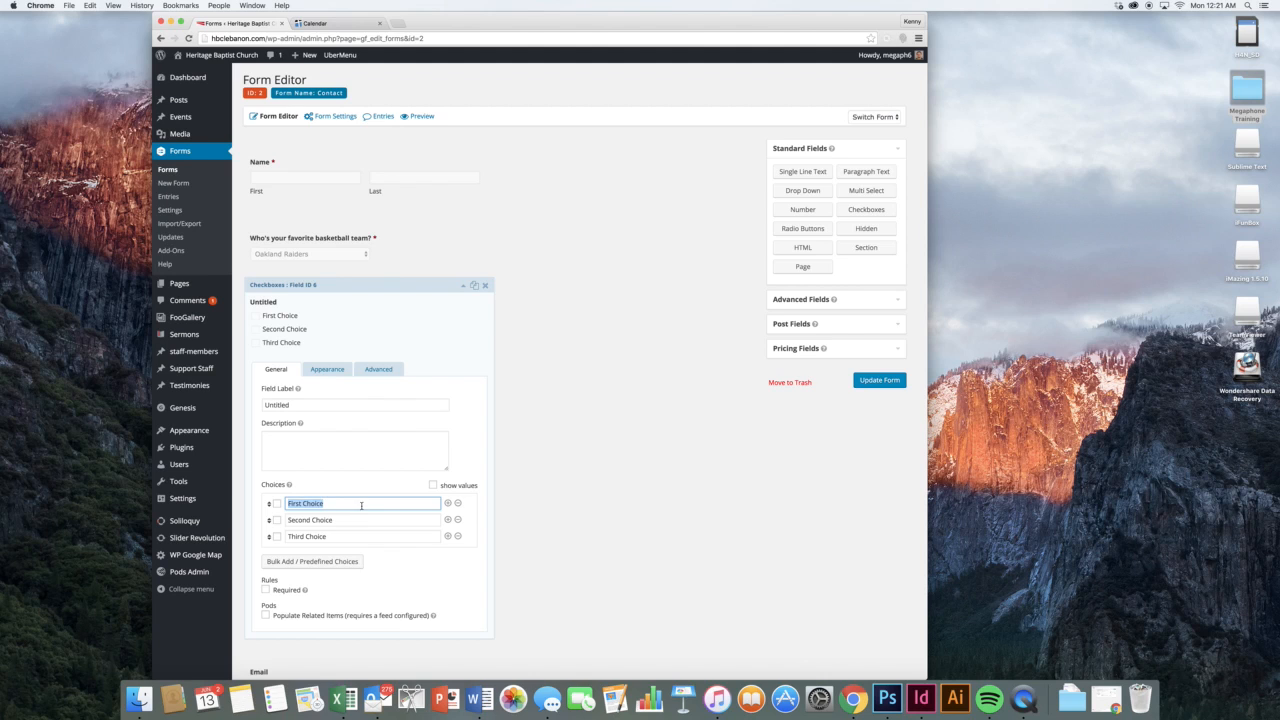
left_click(749, 364)
left_click(776, 299)
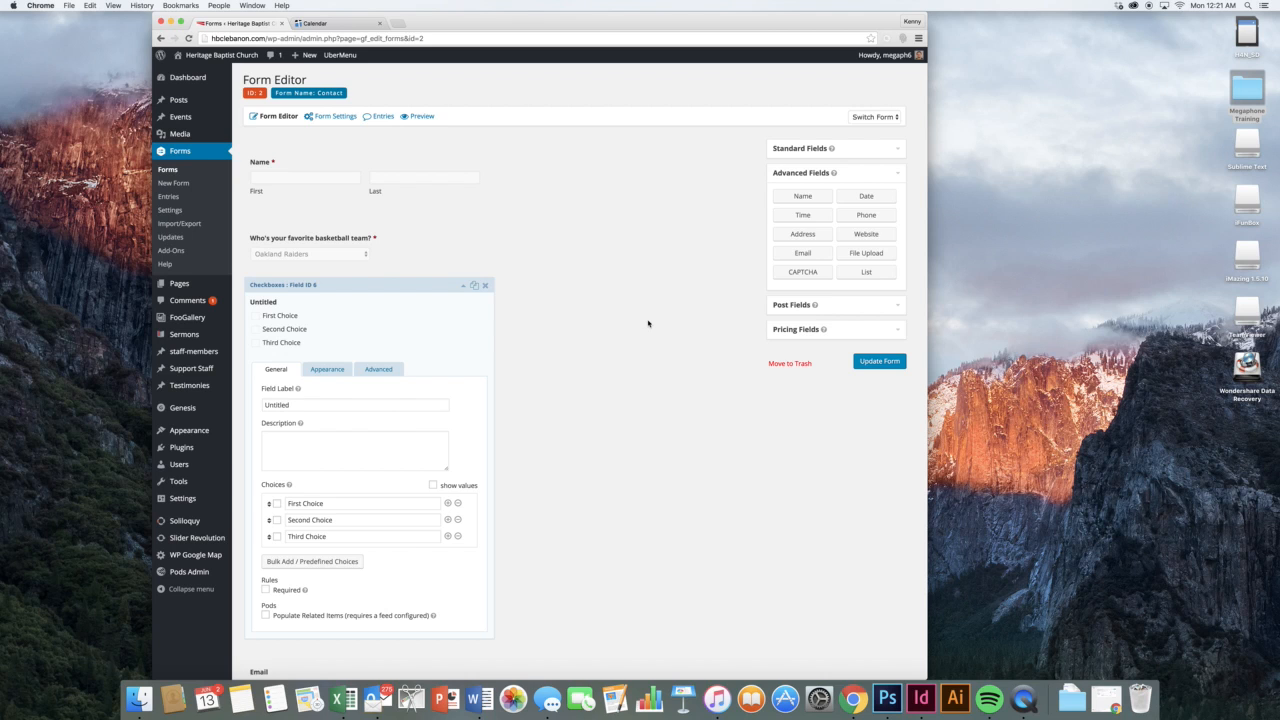
Add a Name field and a Phone field near the top, setting Phone's field size to Large
left_click_drag(801, 198, 310, 241)
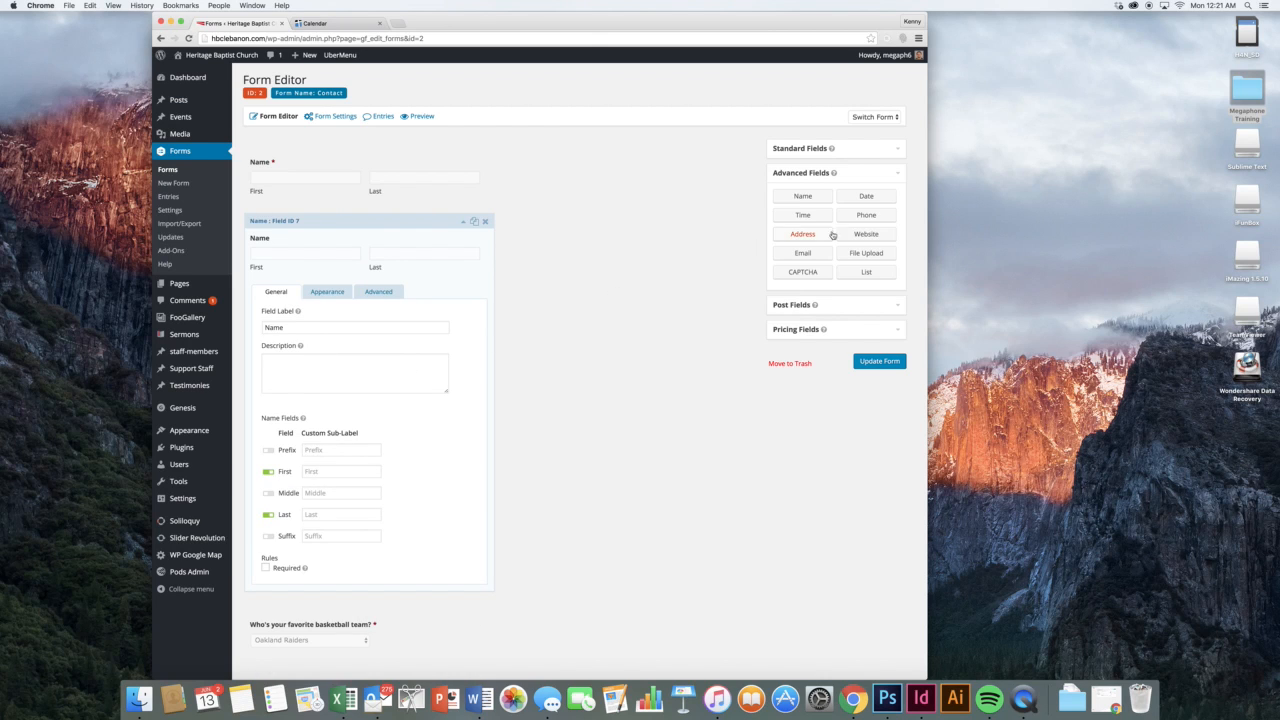
left_click_drag(860, 218, 370, 215)
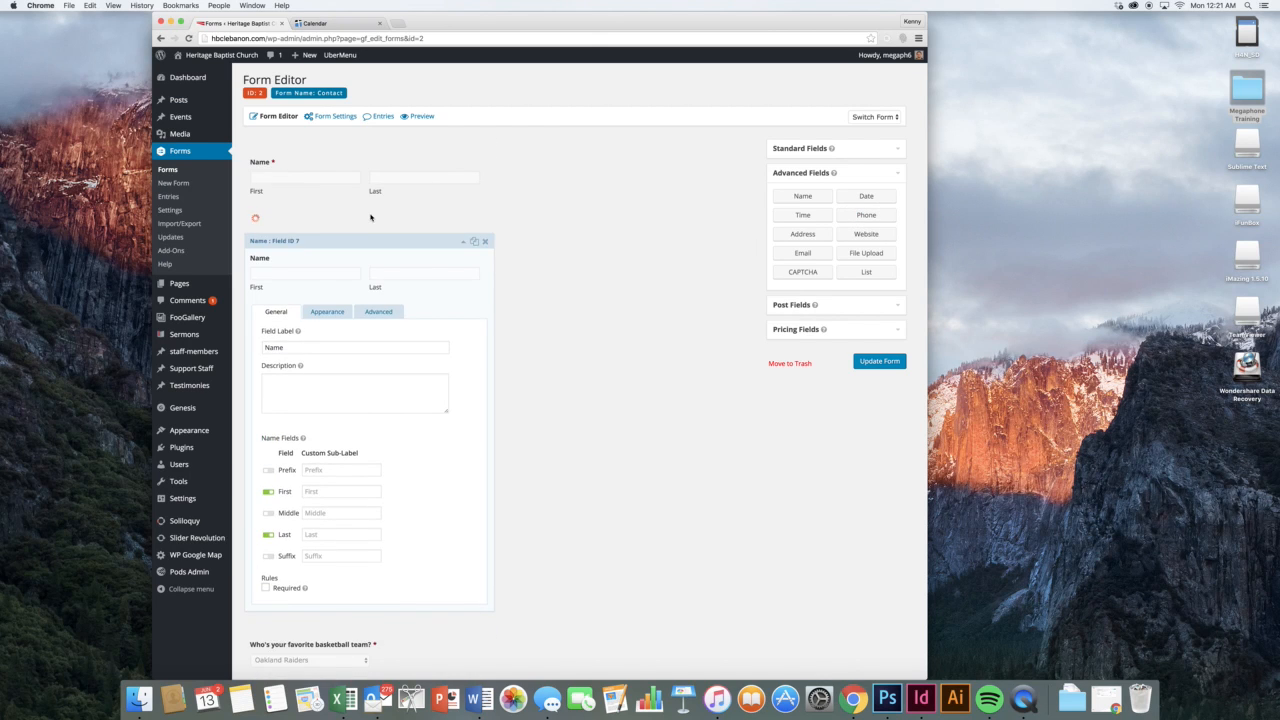
left_click(329, 217)
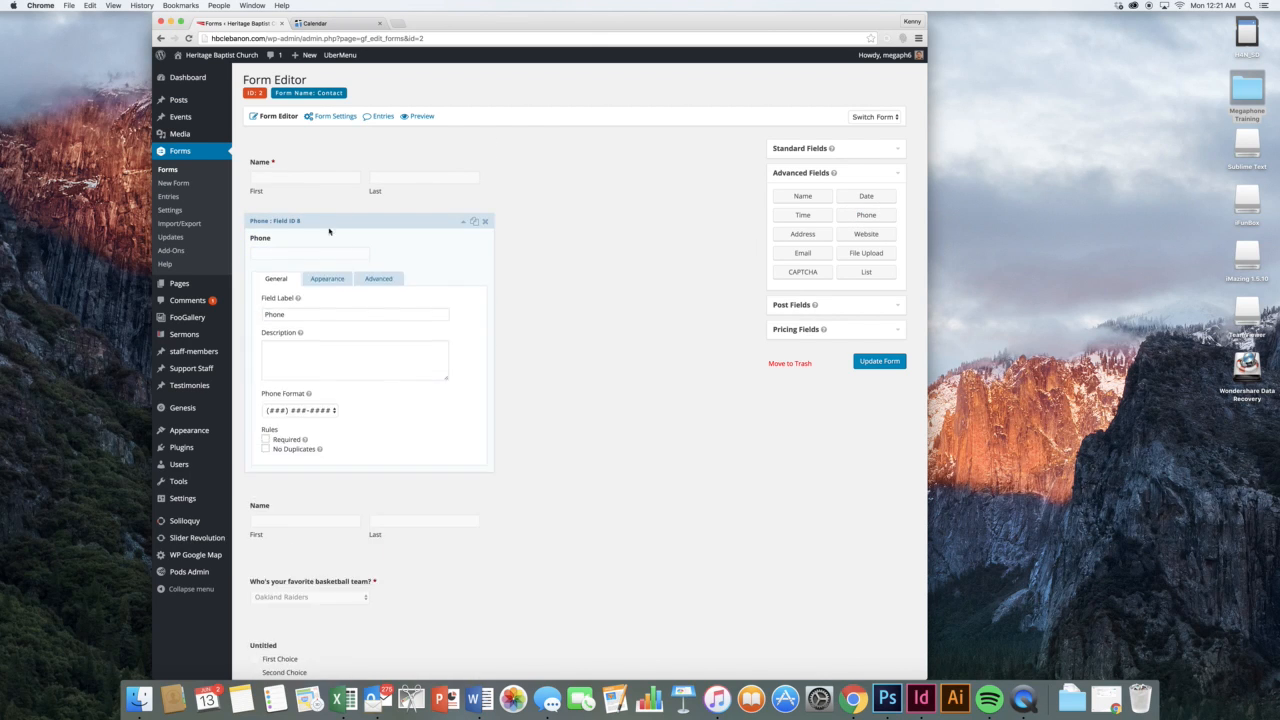
left_click(323, 285)
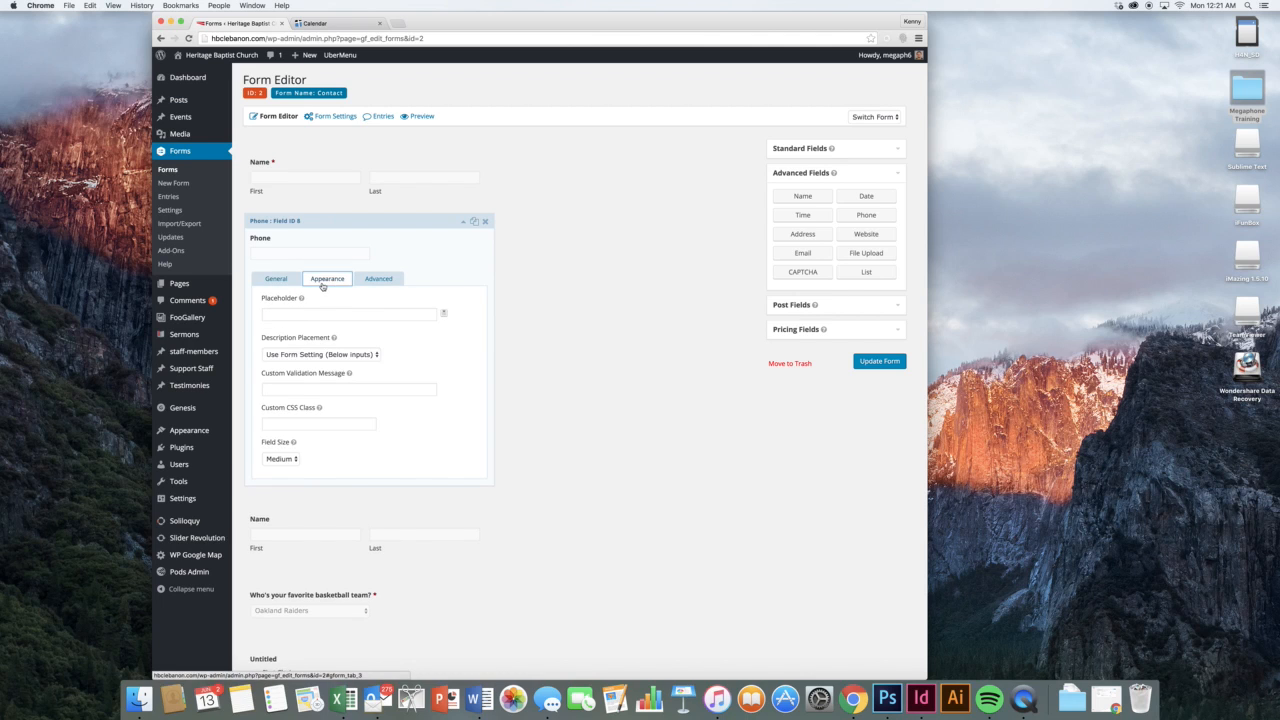
left_click(287, 458)
left_click(282, 468)
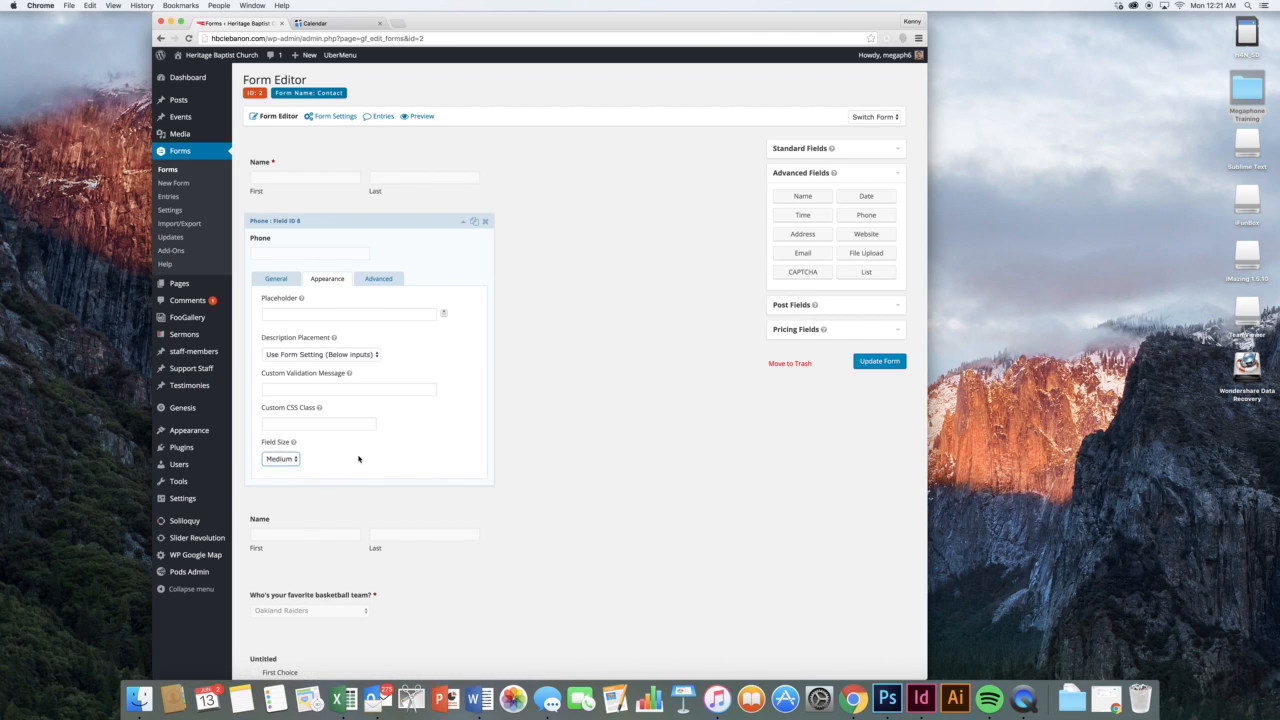
Browse the Post and Pricing field types, then collapse the Phone field's settings
left_click(875, 304)
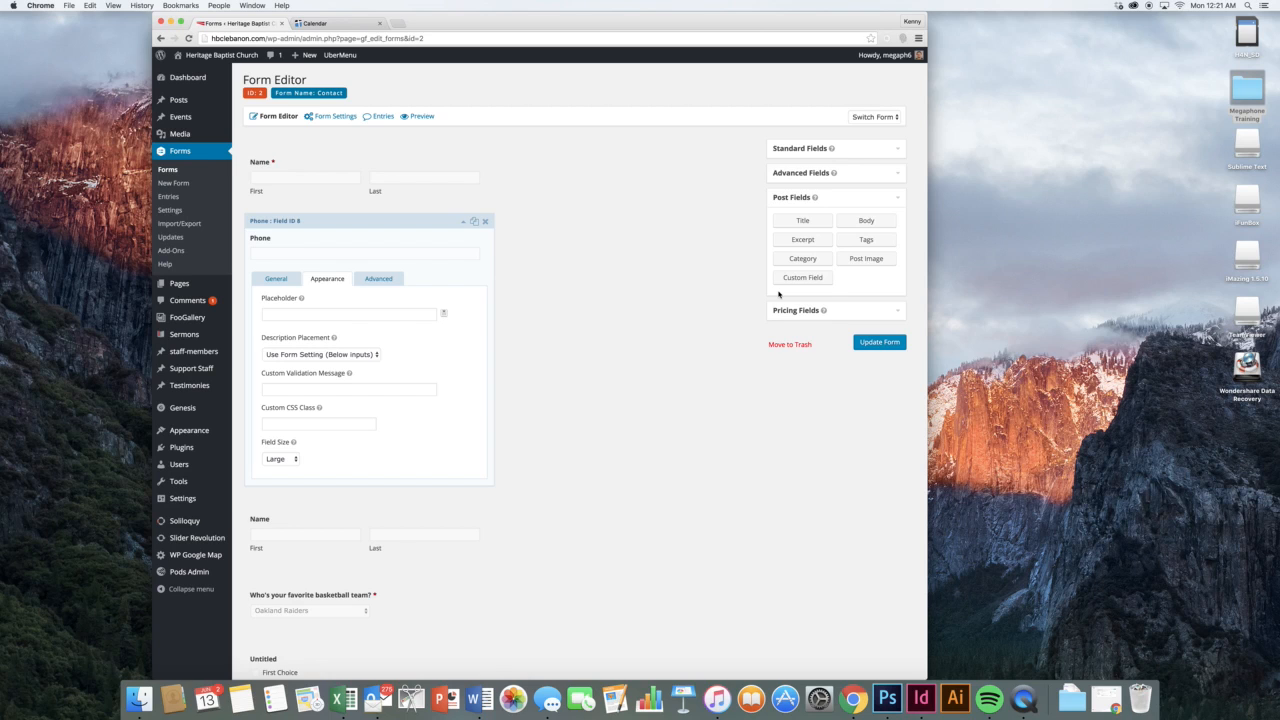
left_click(838, 312)
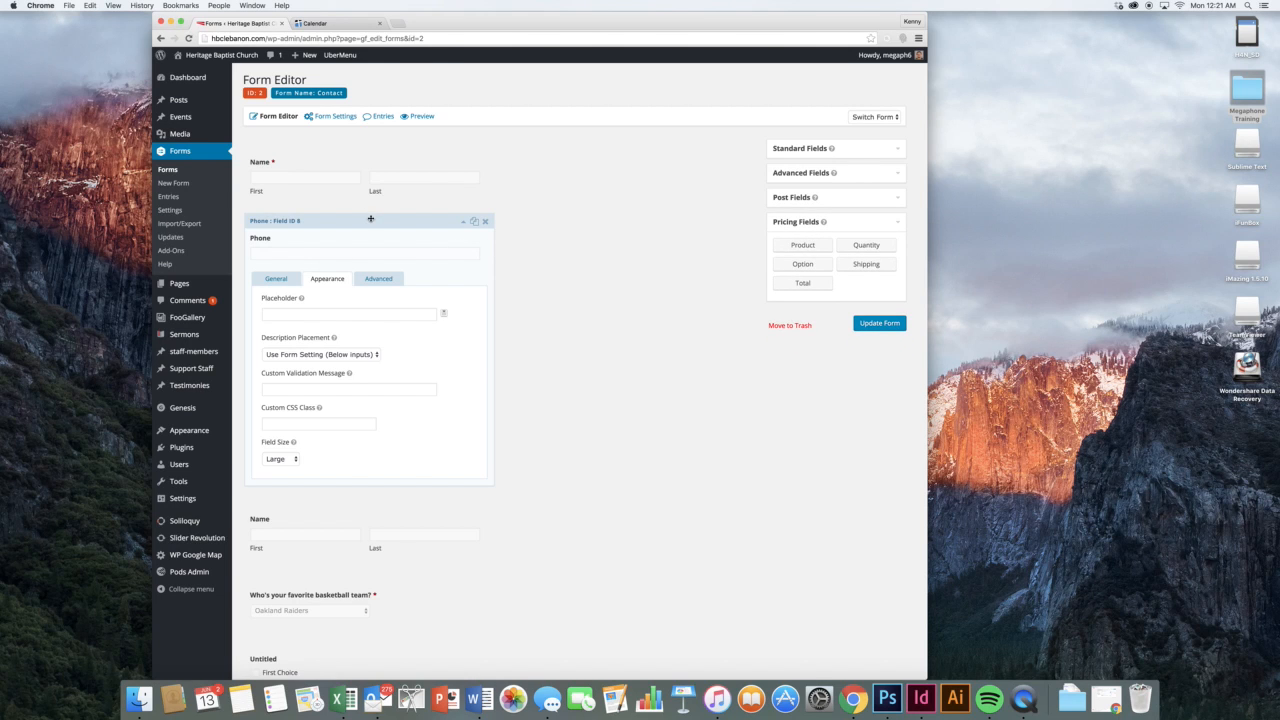
left_click(371, 219)
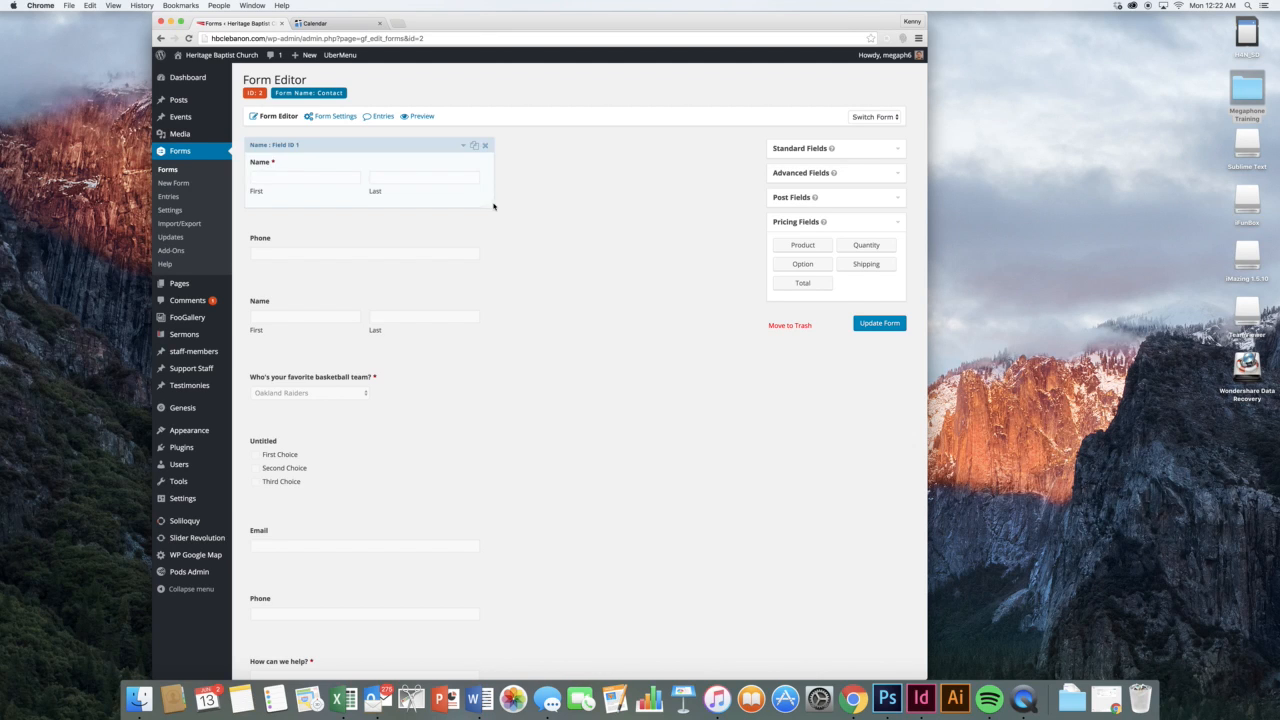
Open the Contact form in the Form Preview tab, then switch back to the Forms editor tab
mouse_move(337, 125)
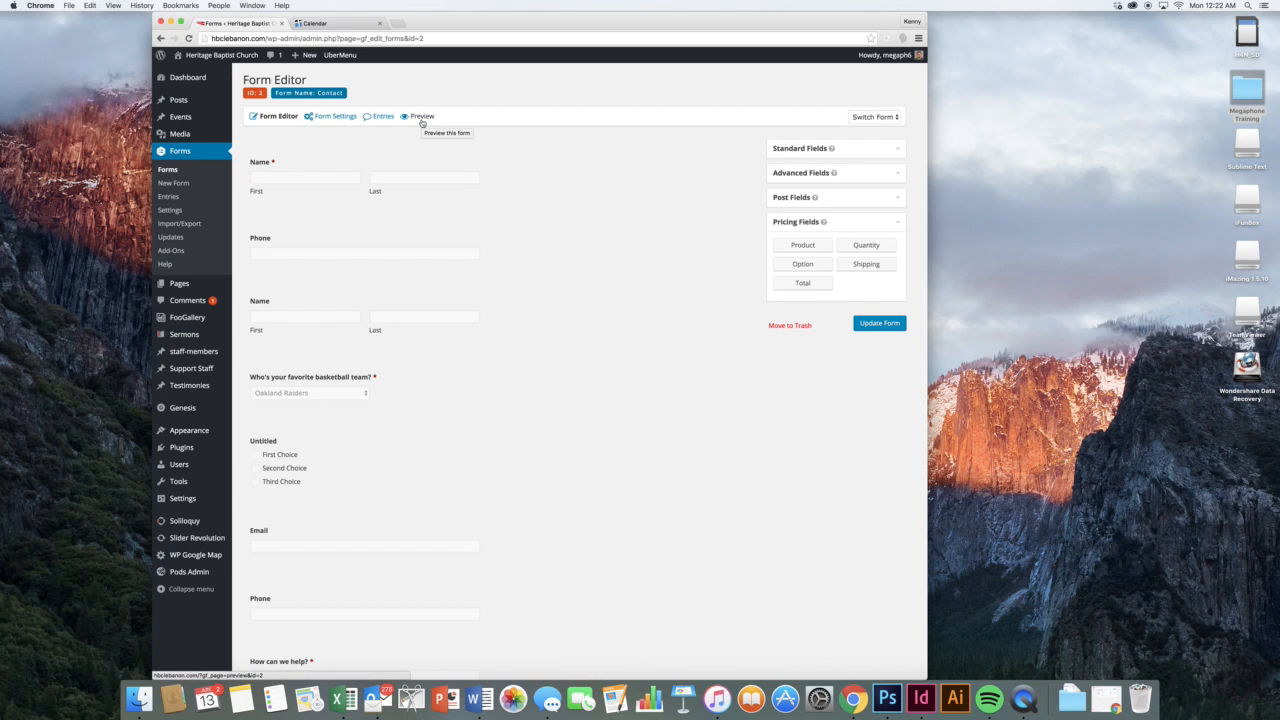
left_click(420, 117)
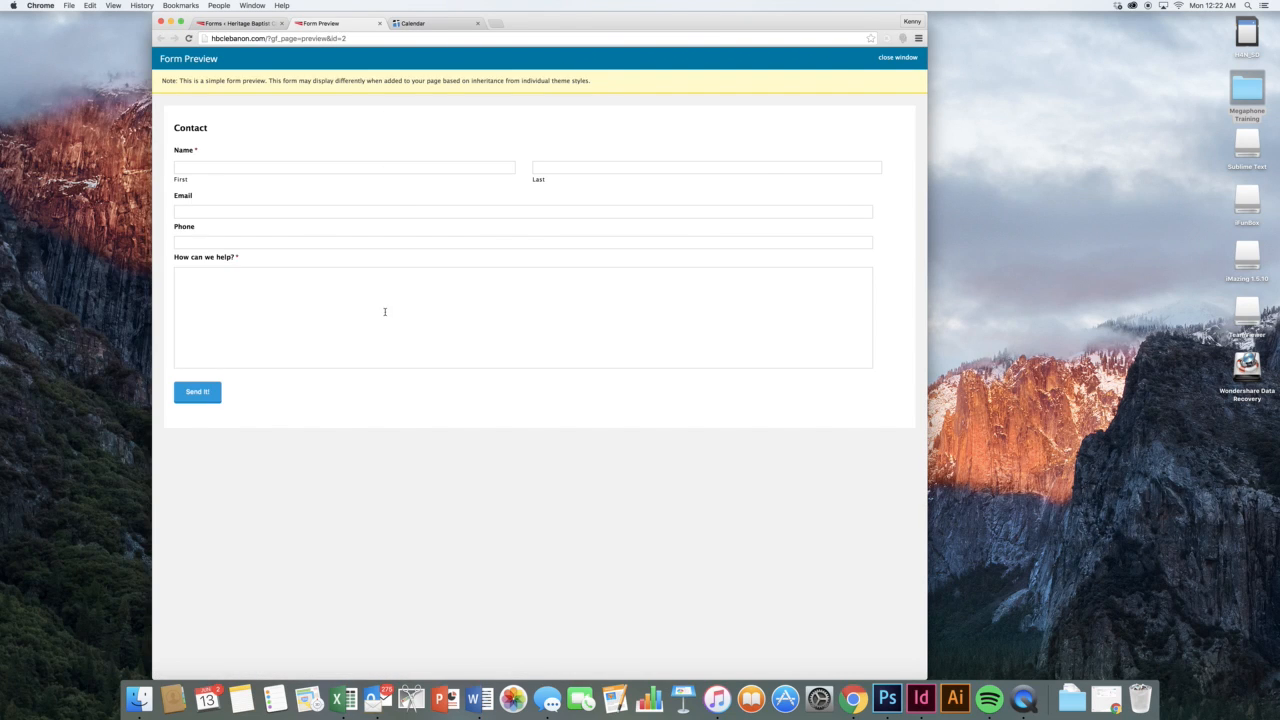
left_click(246, 22)
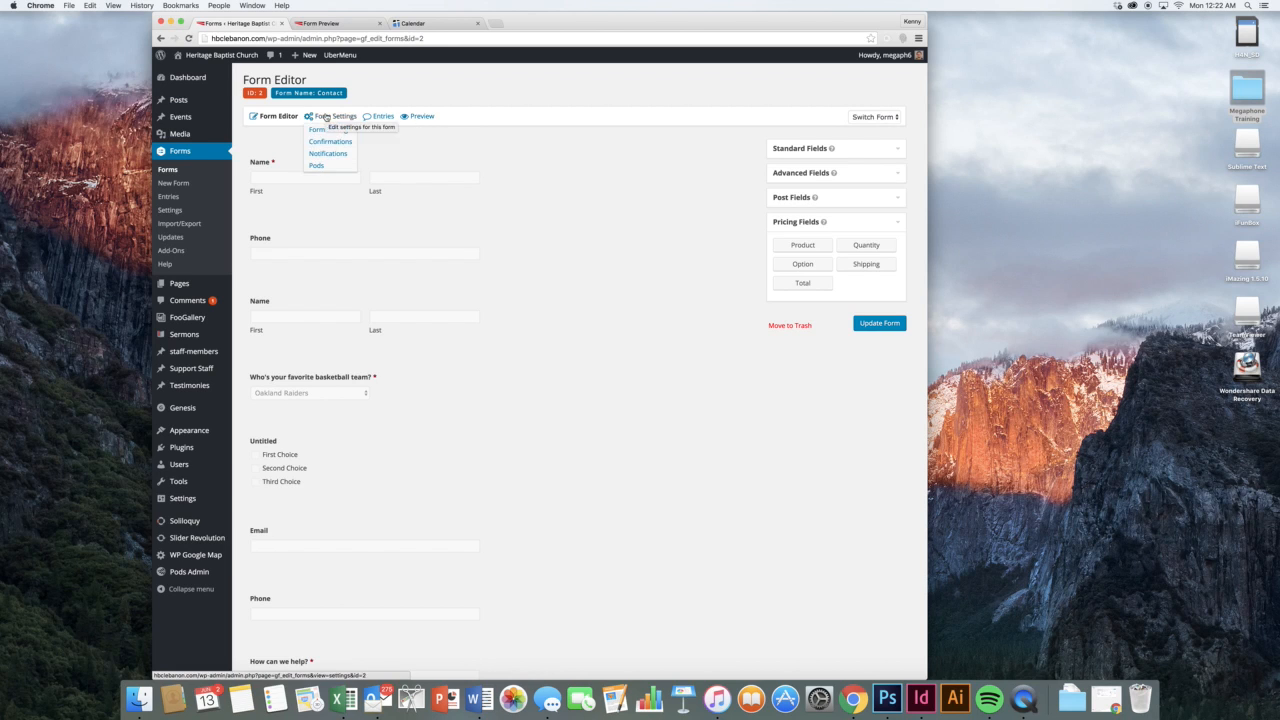
Leave the editor unsaved for Form Settings and review the 'Send It!' button text and other options
left_click(330, 129)
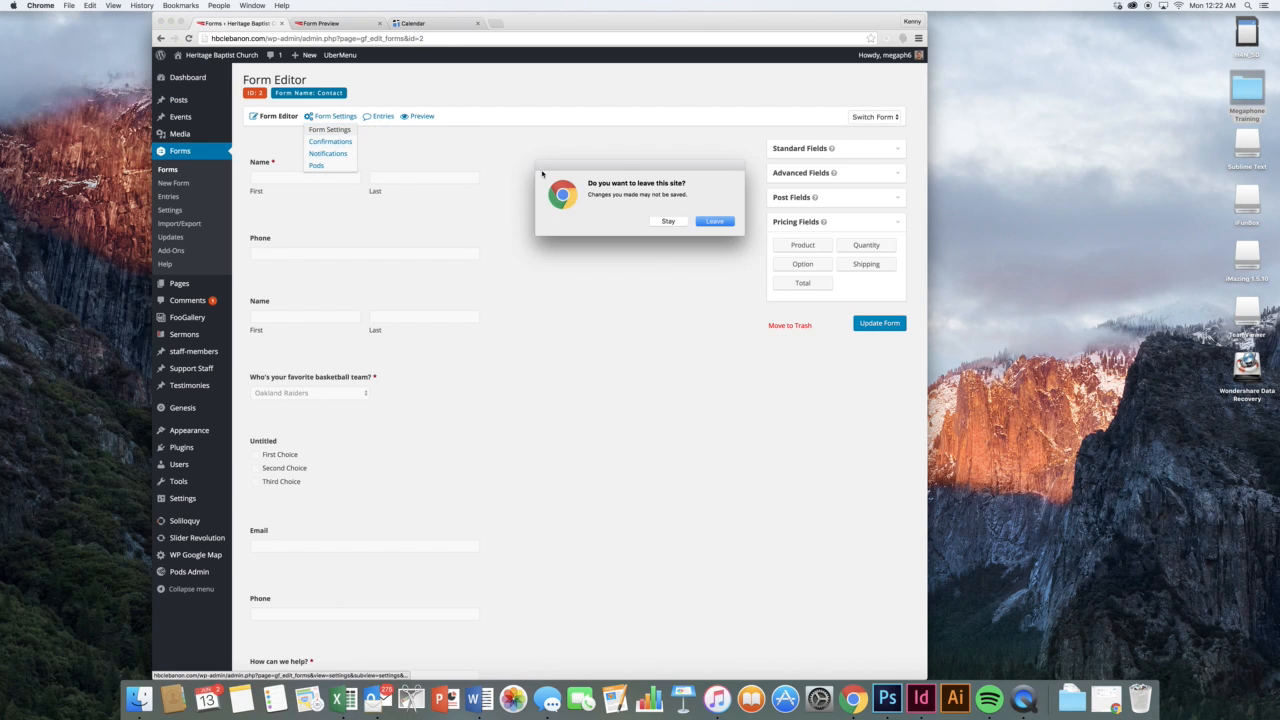
left_click(733, 222)
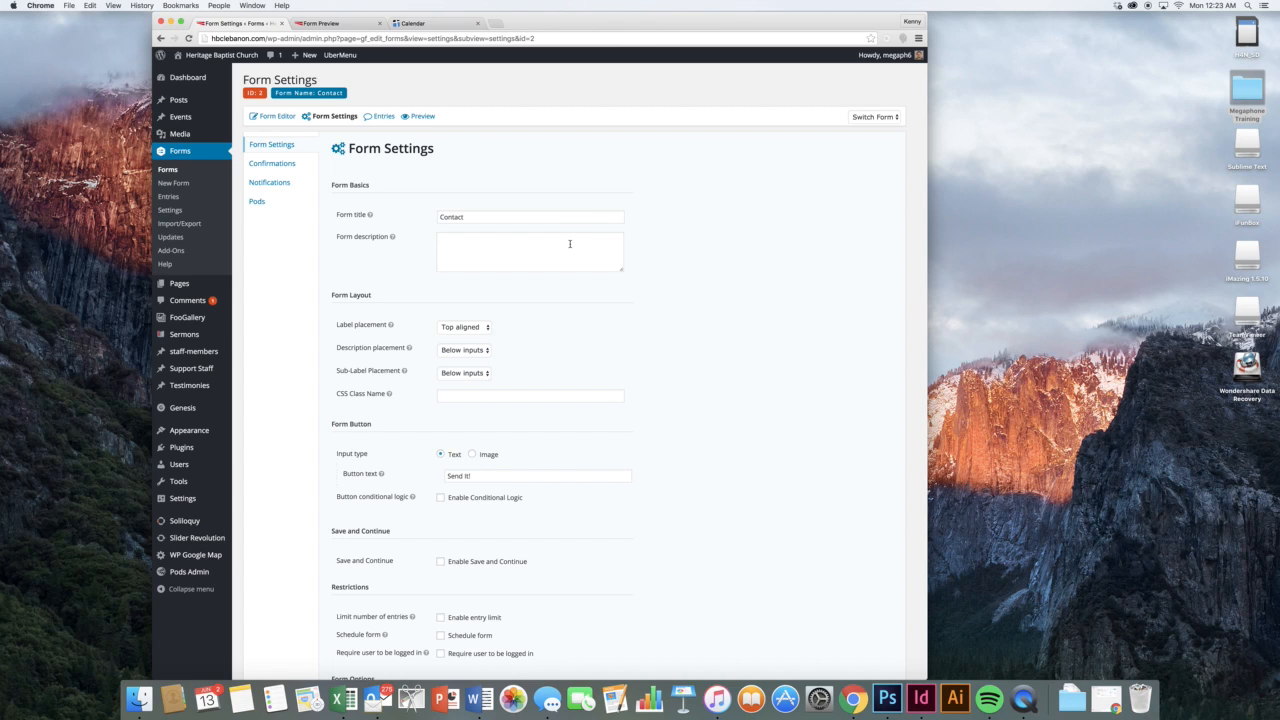
scroll(714, 286, "down", 2)
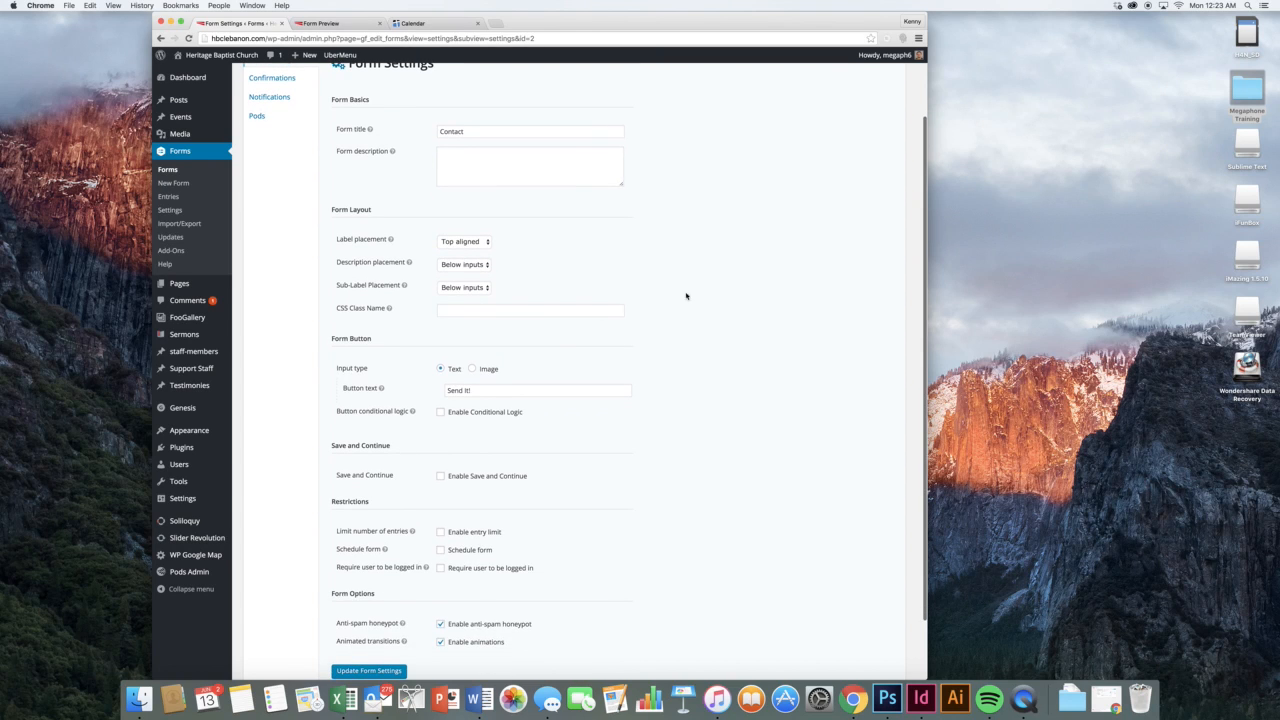
triple_click(509, 389)
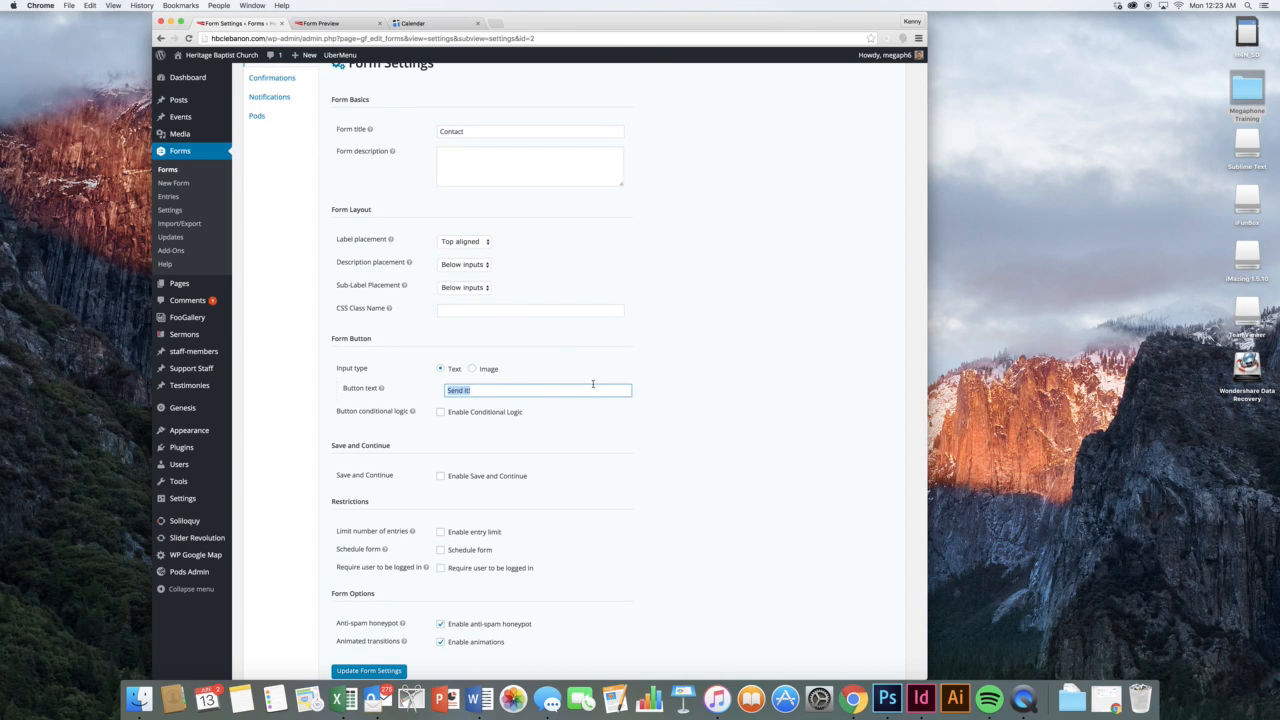
left_click(665, 375)
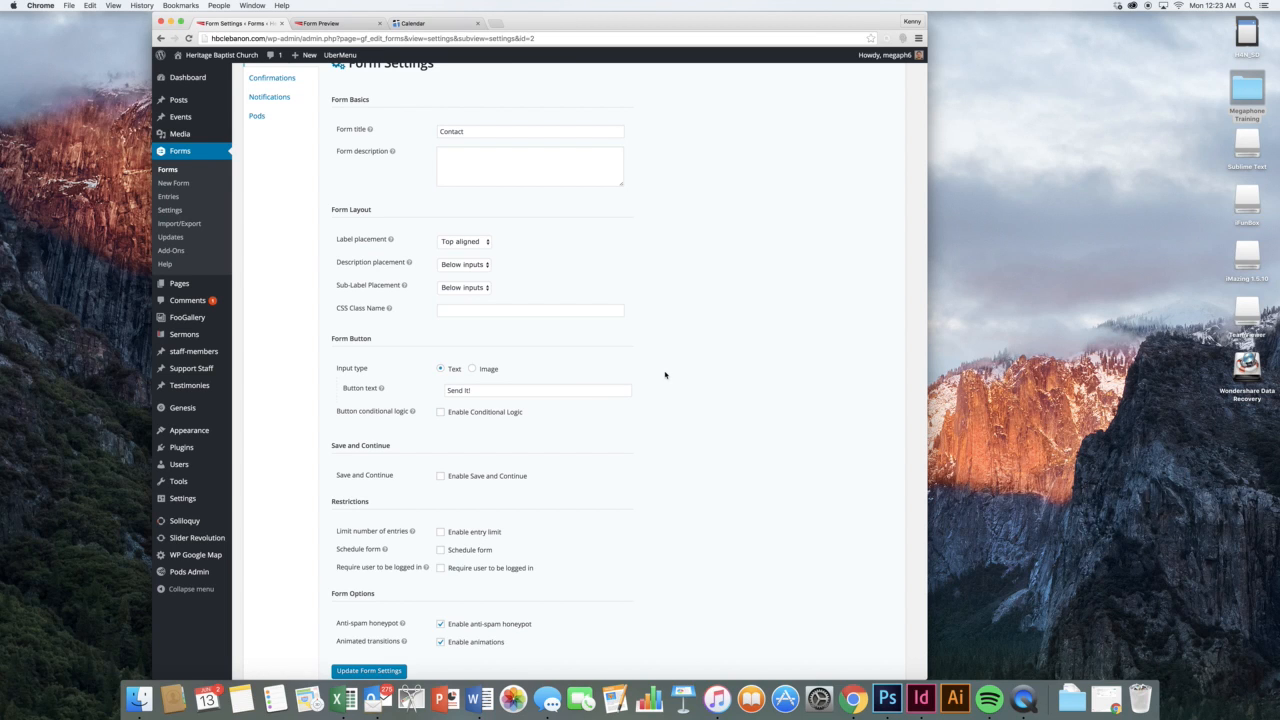
scroll(665, 375, "down", 2)
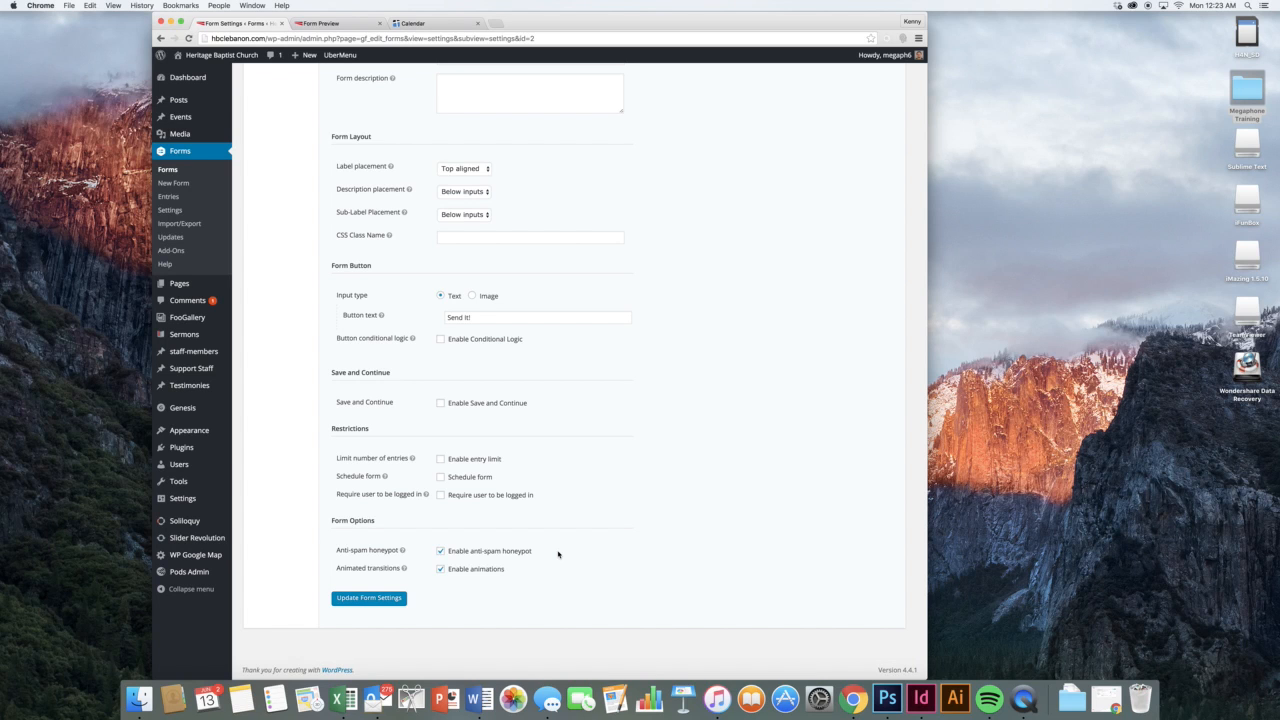
scroll(560, 555, "up", 3)
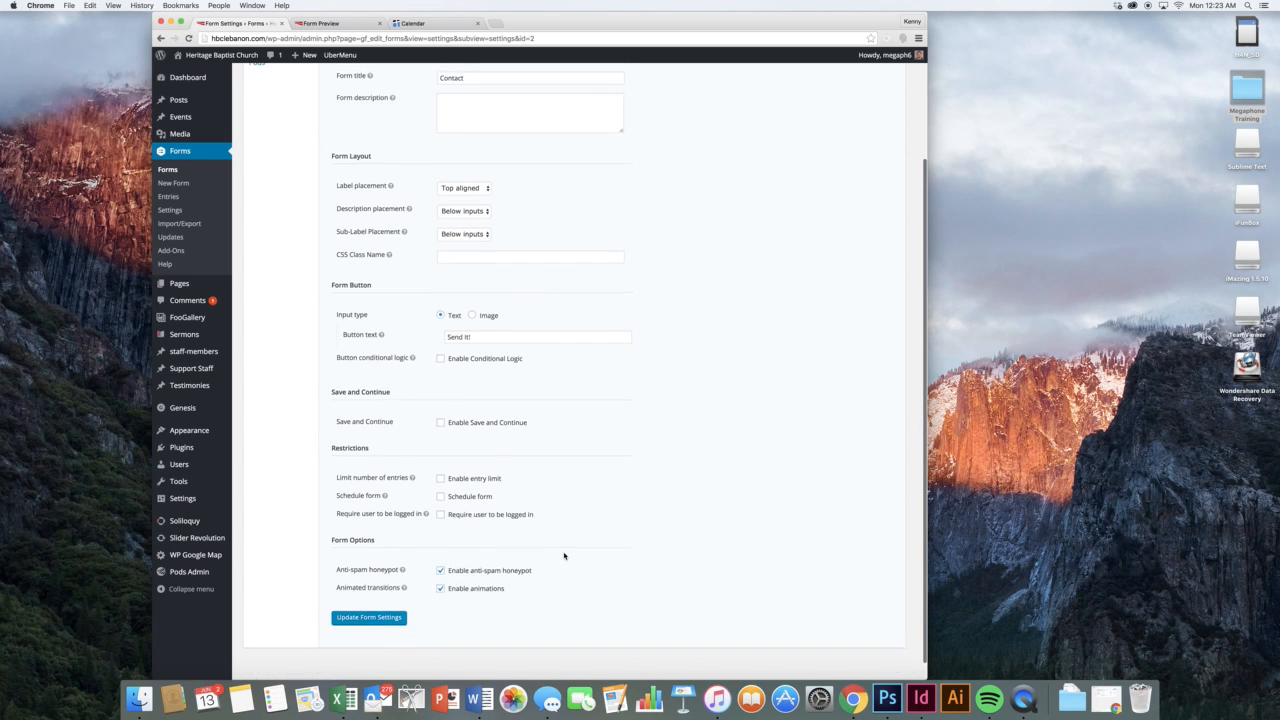
scroll(564, 556, "up", 3)
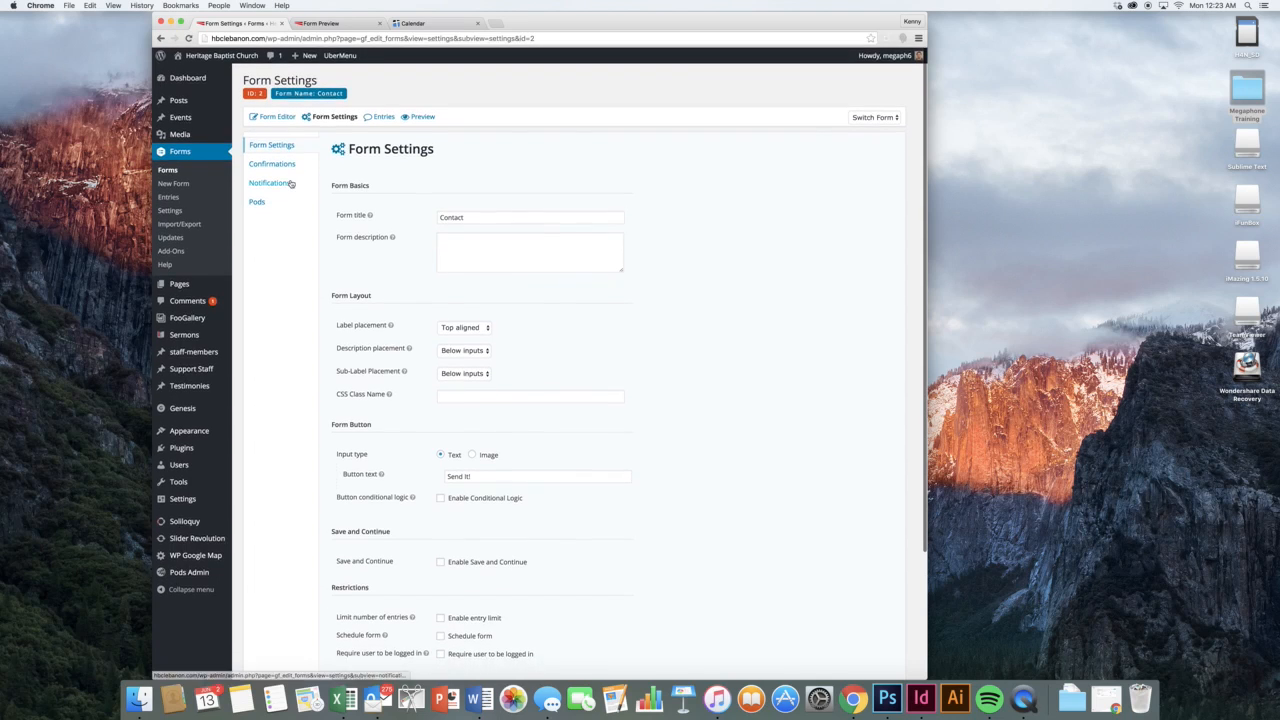
Change the default confirmation's type from Page to Redirect, leaving the Redirect URL empty
left_click(315, 141)
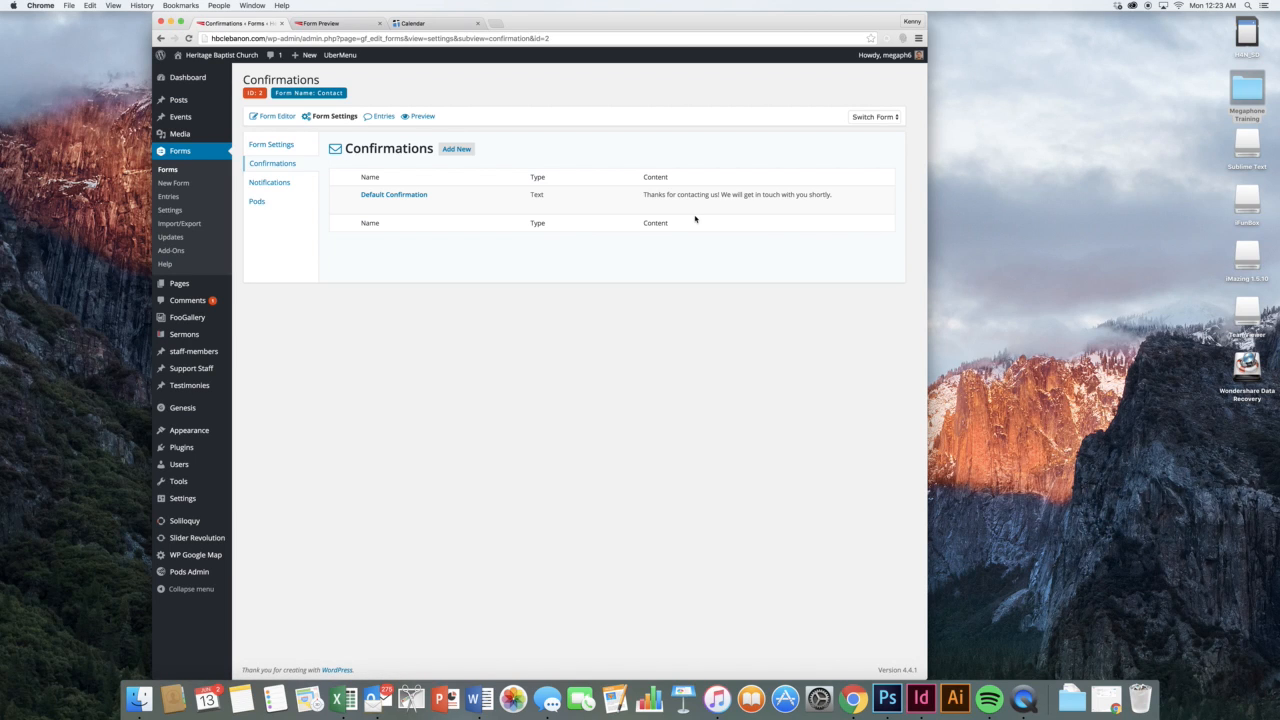
left_click(366, 205)
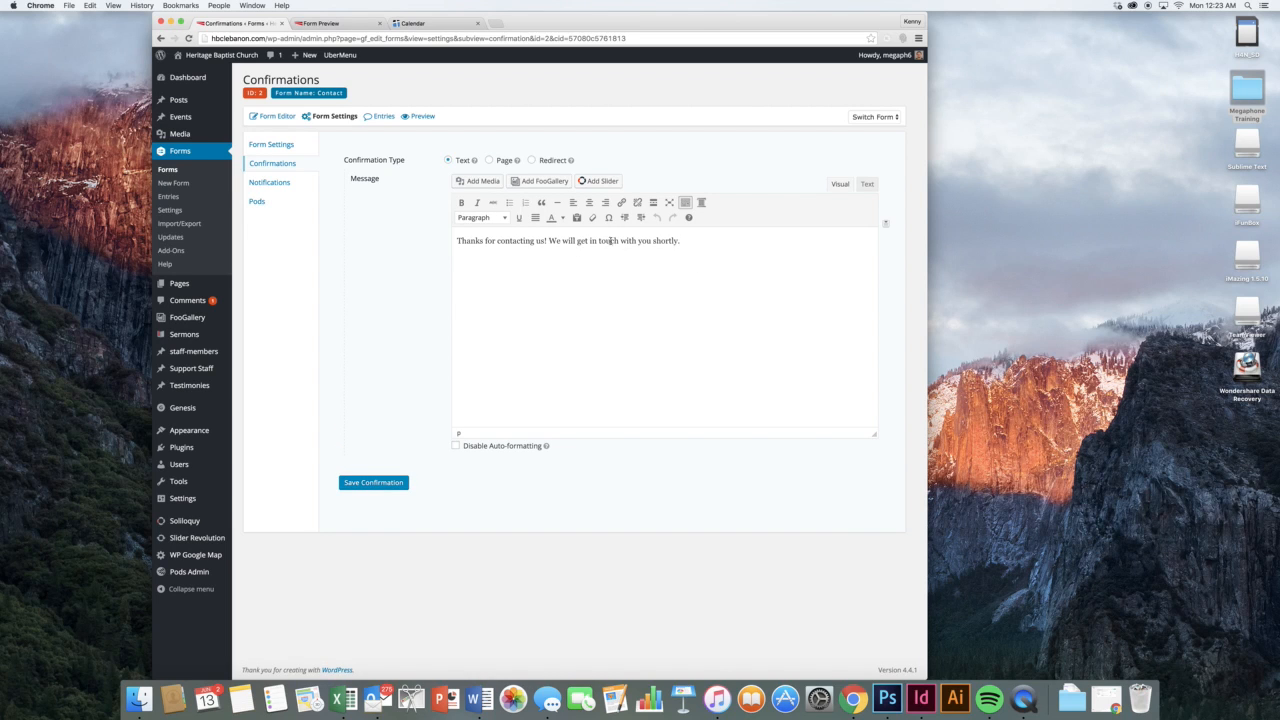
left_click(501, 160)
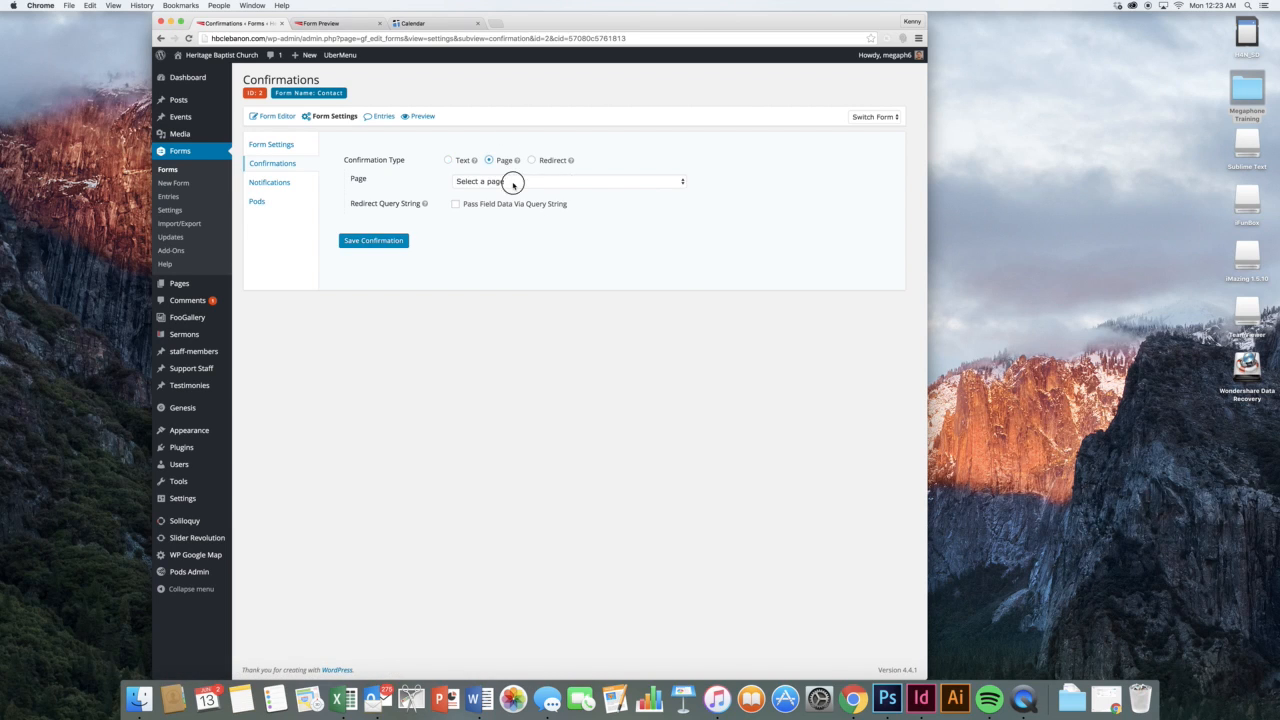
left_click(513, 182)
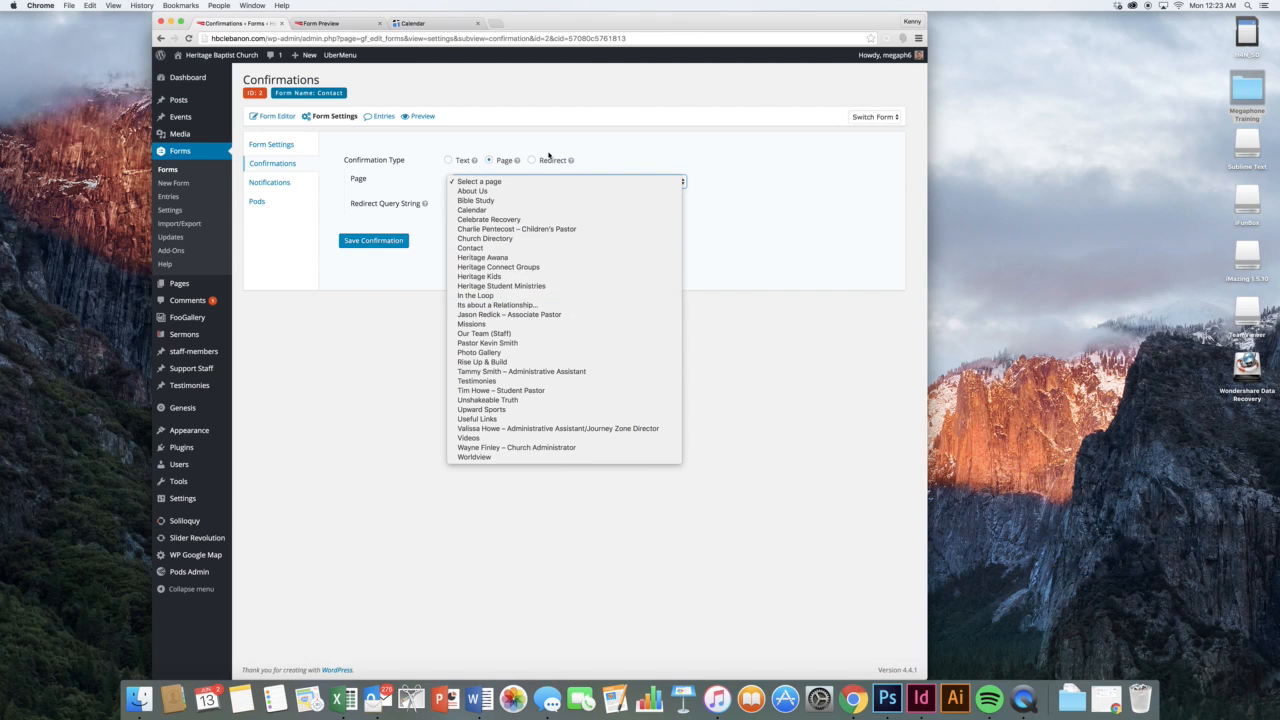
left_click(549, 157)
left_click(548, 160)
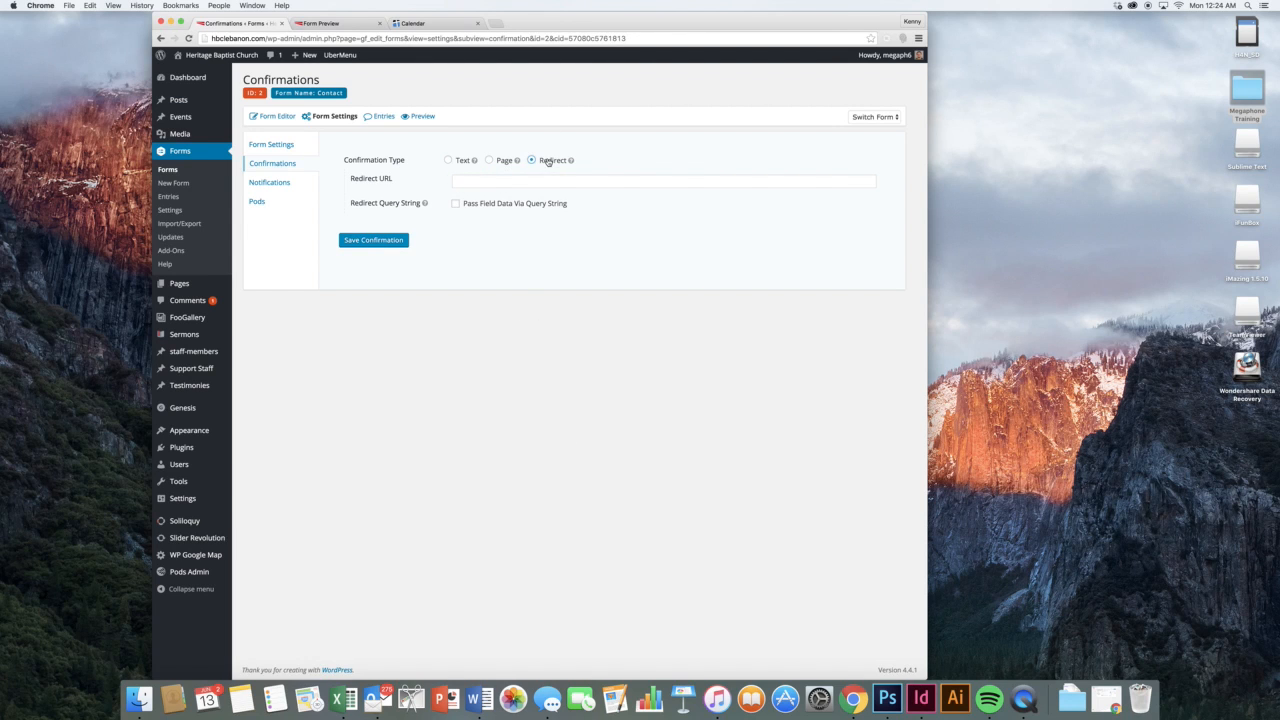
left_click(544, 180)
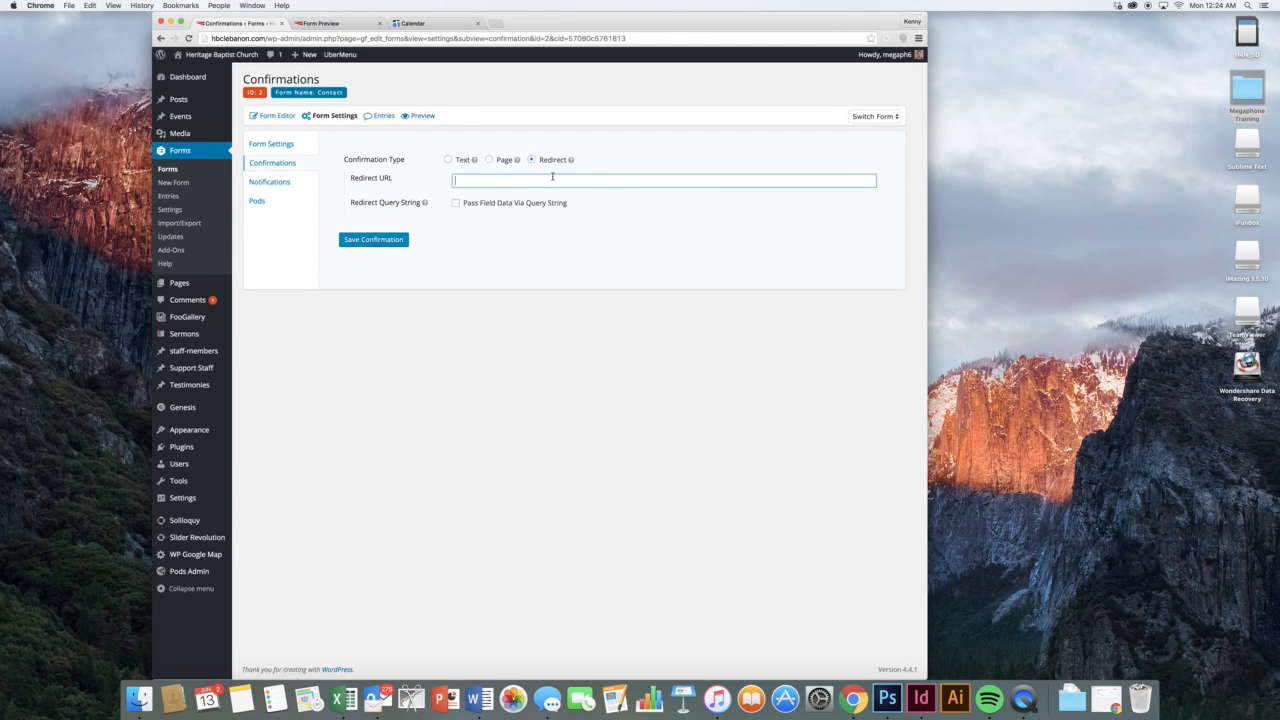
left_click(476, 232)
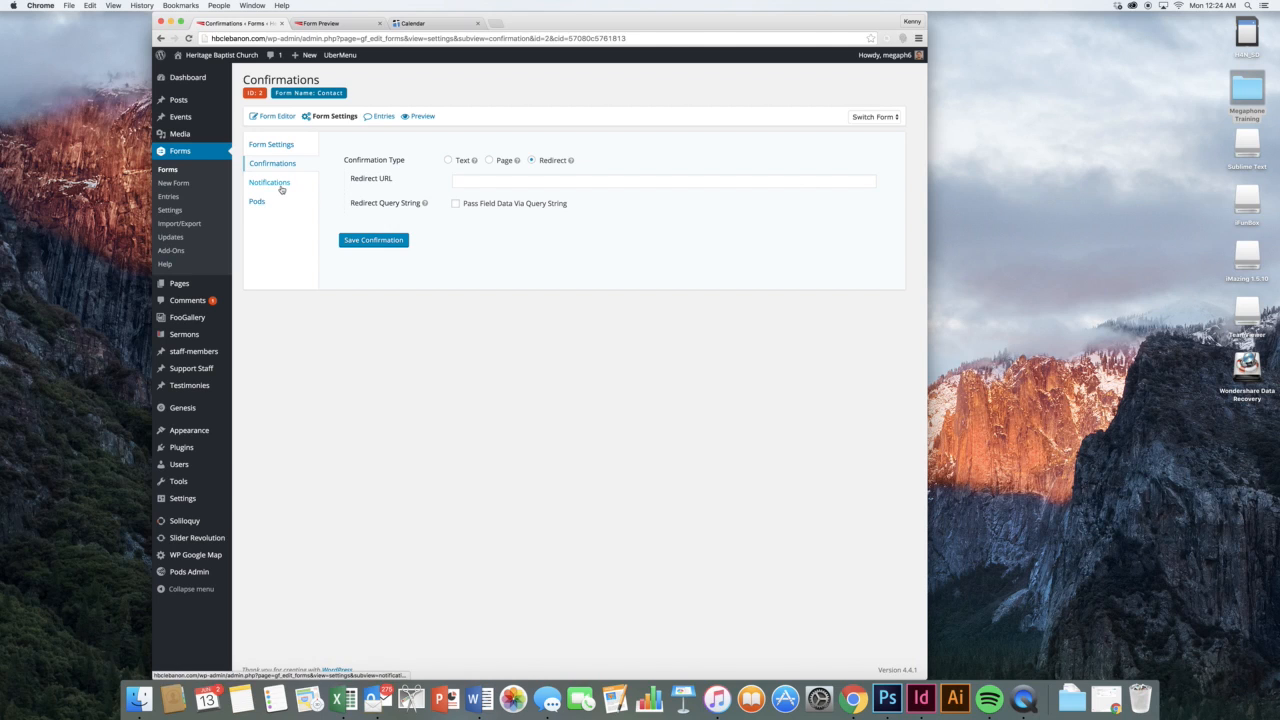
Inspect the Admin Notification's settings, then open the Contact form's empty Entries page
left_click(282, 188)
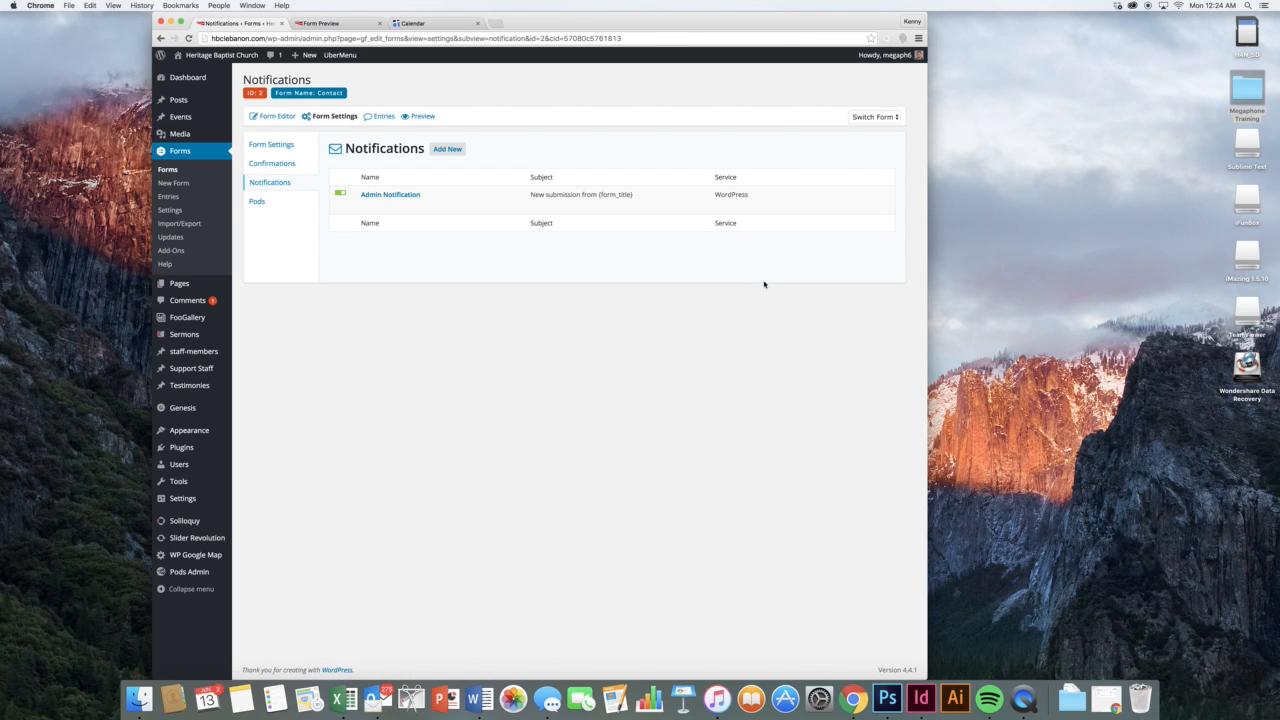
left_click(366, 205)
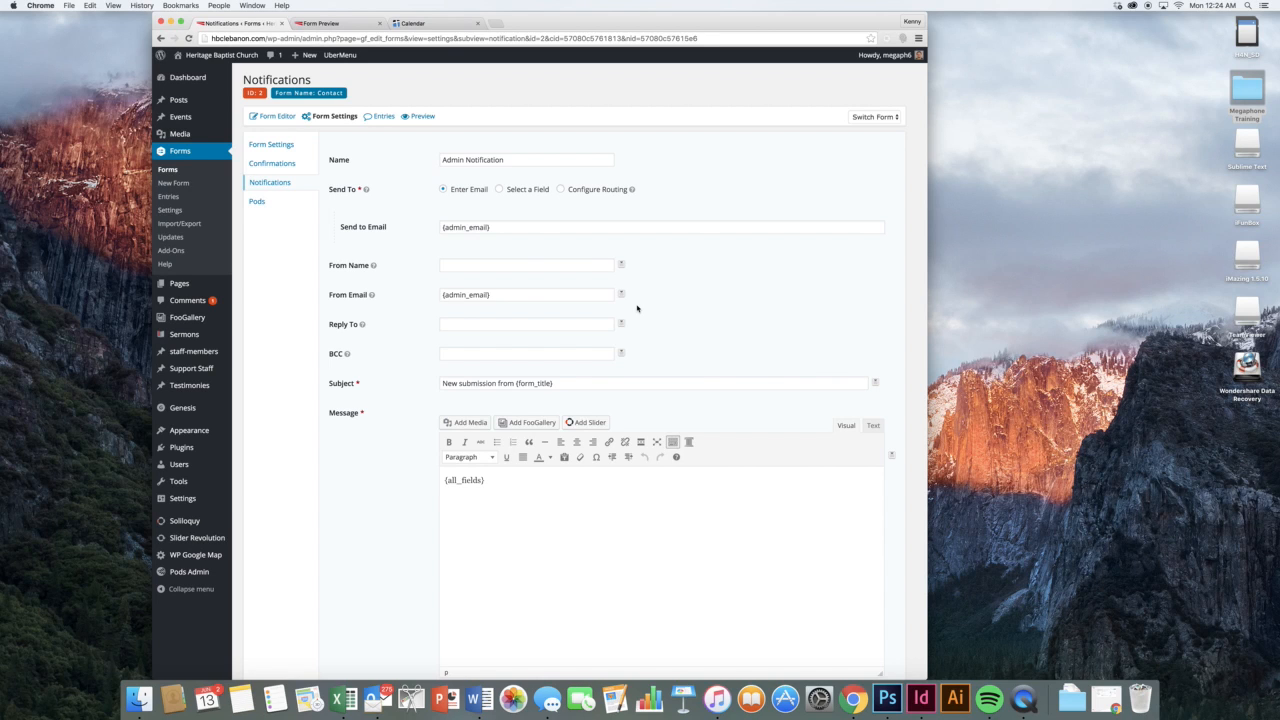
scroll(374, 294, "down", 2)
scroll(374, 294, "up", 2)
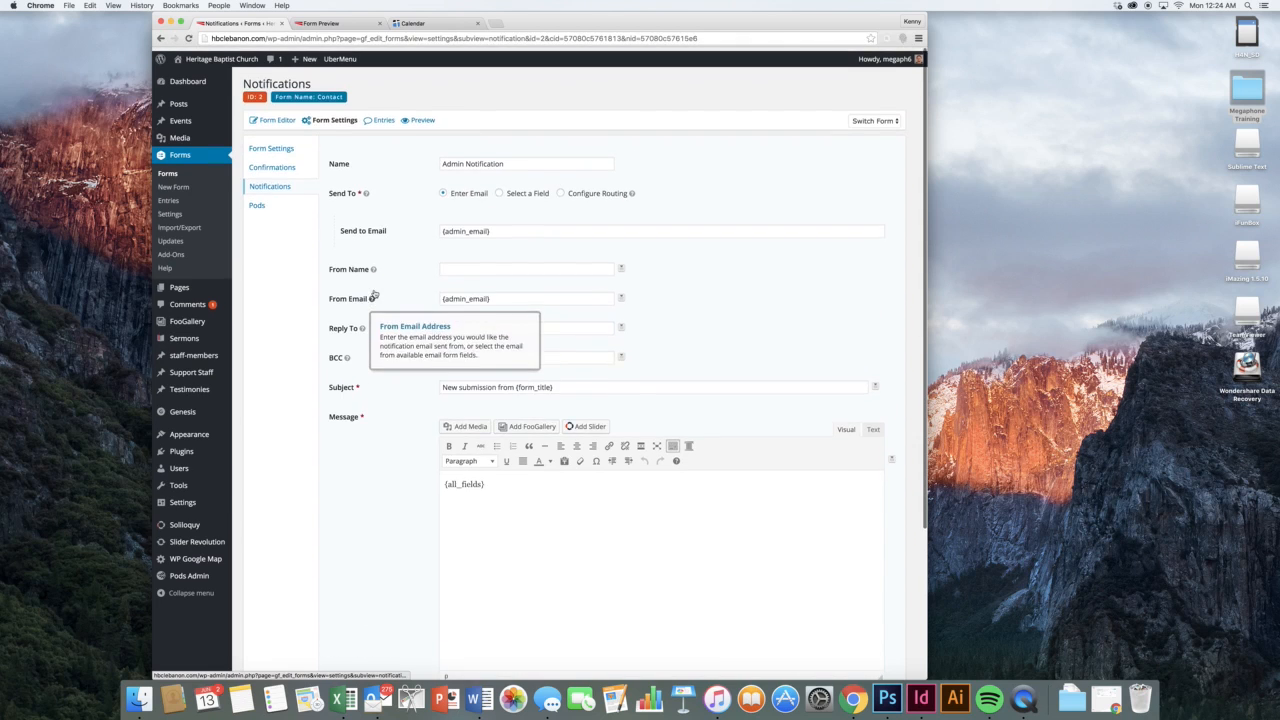
left_click(188, 196)
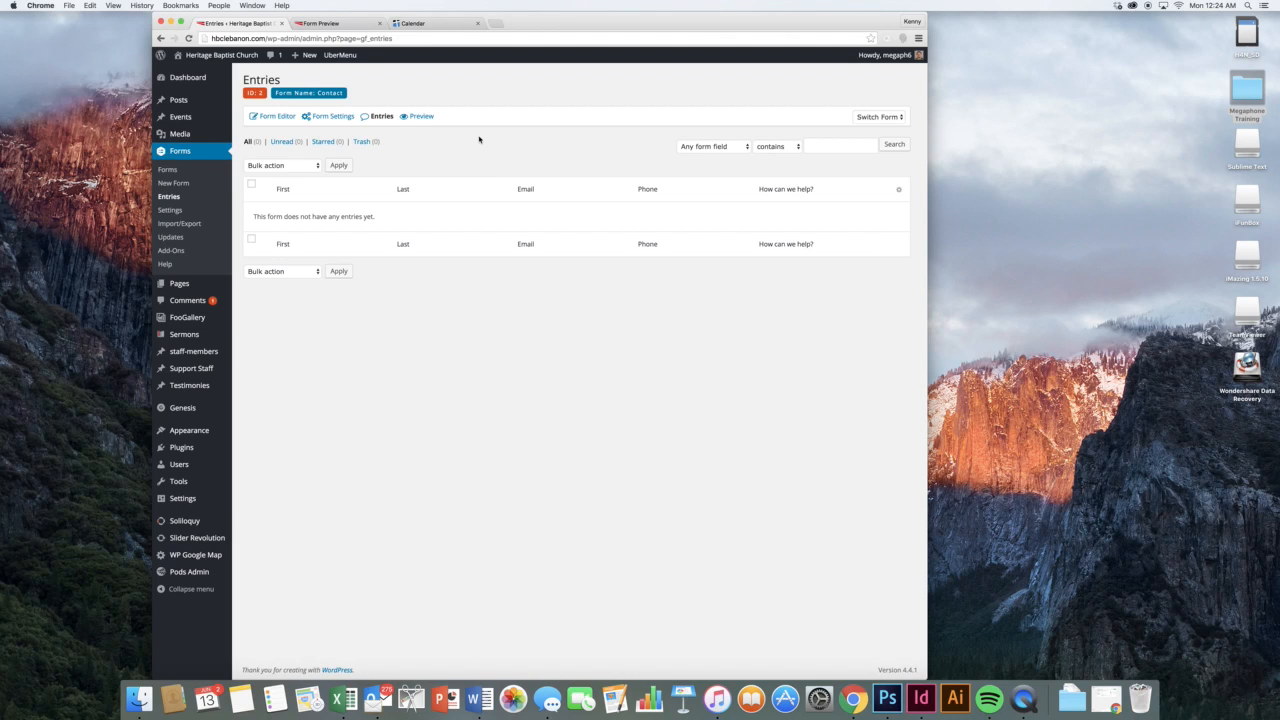
Switch the Entries view from the Contact form to the testimonies form
left_click(880, 117)
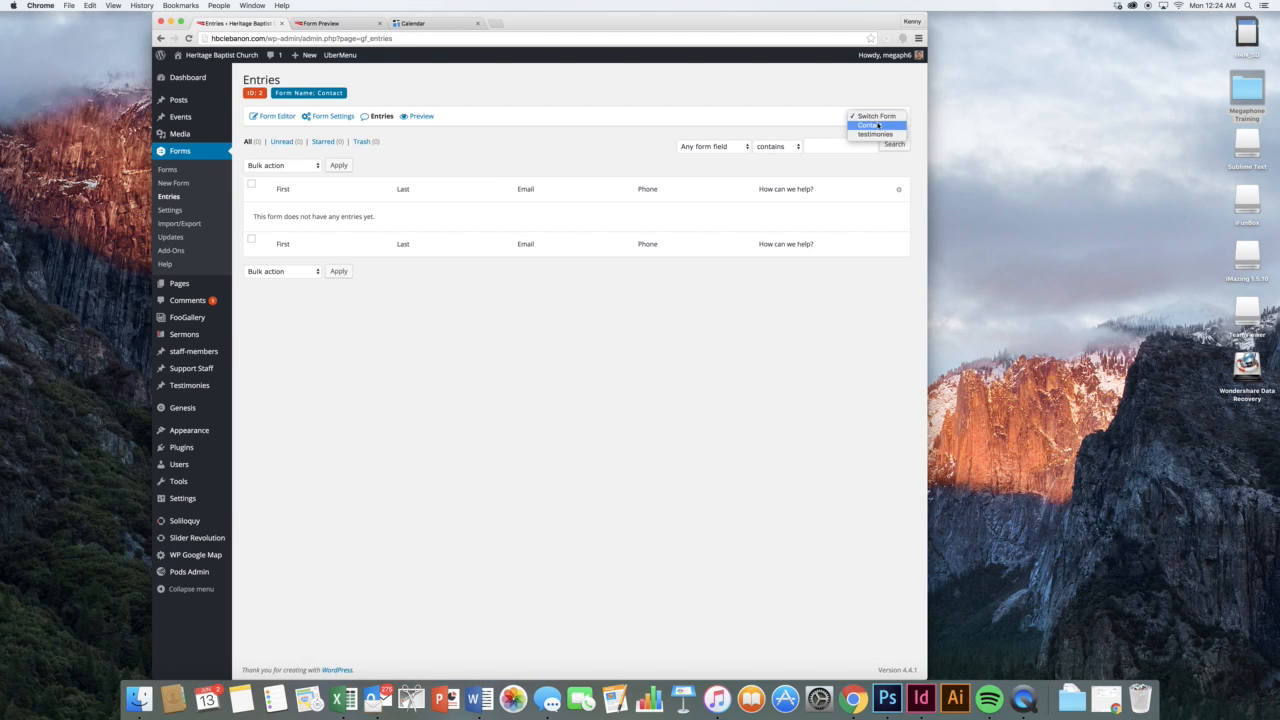
left_click(880, 134)
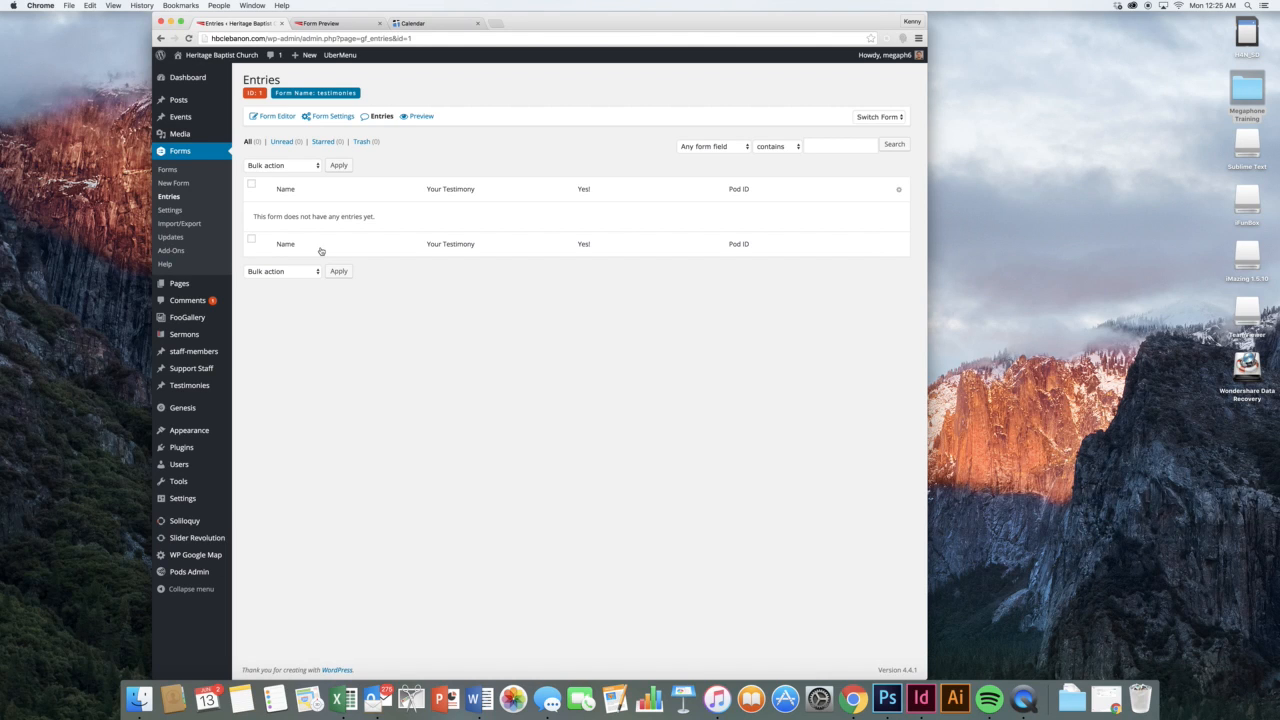
mouse_move(221, 289)
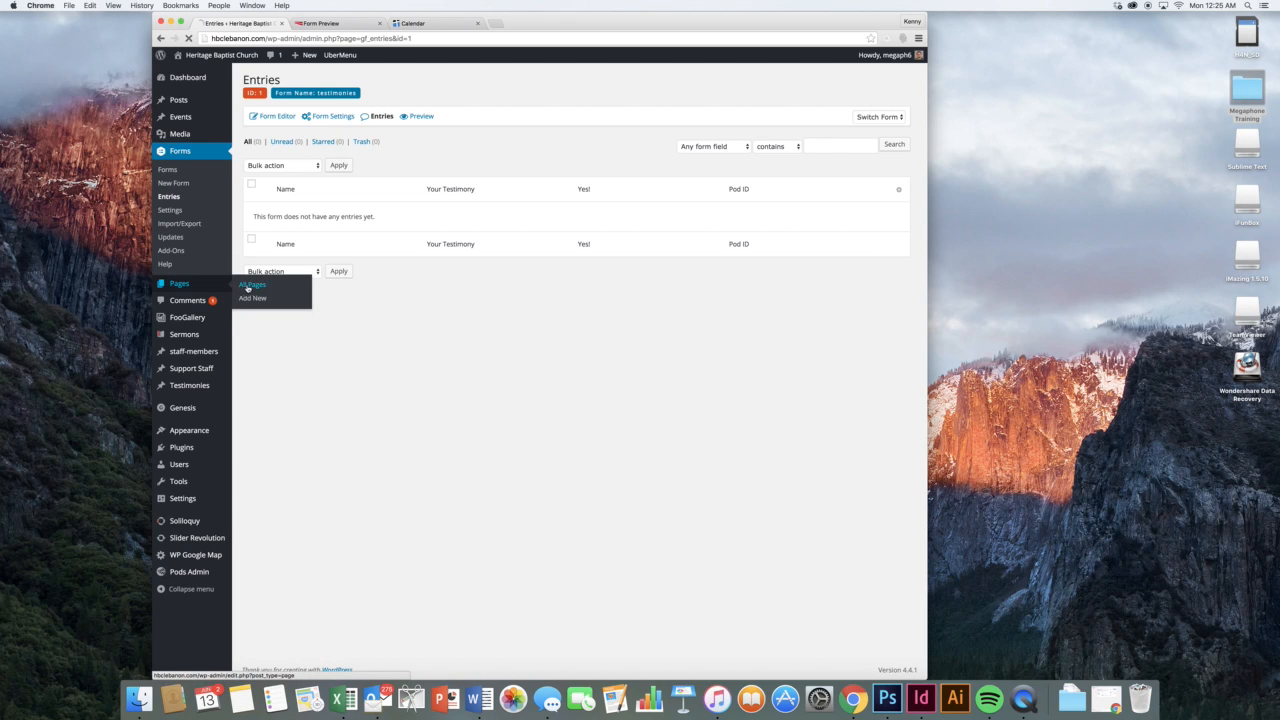
Open the Unshakeable Truth page for editing from All Pages
left_click(251, 285)
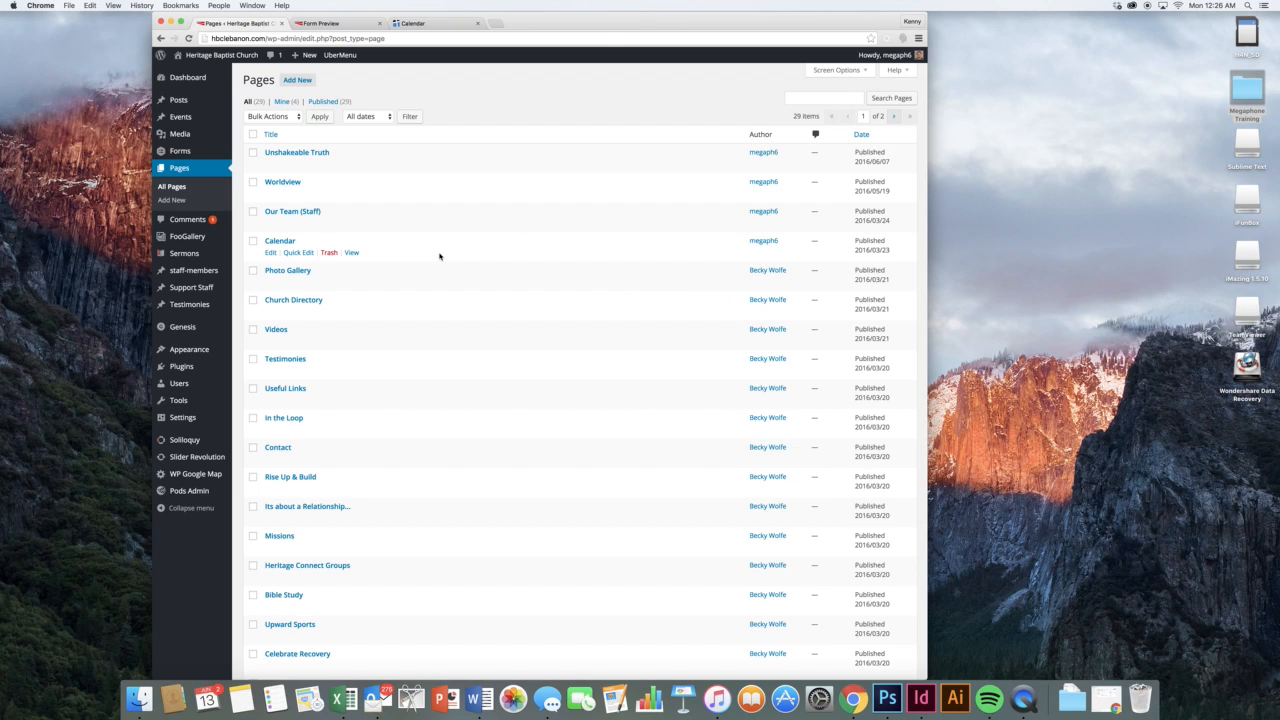
scroll(372, 263, "down", 2)
scroll(372, 263, "up", 2)
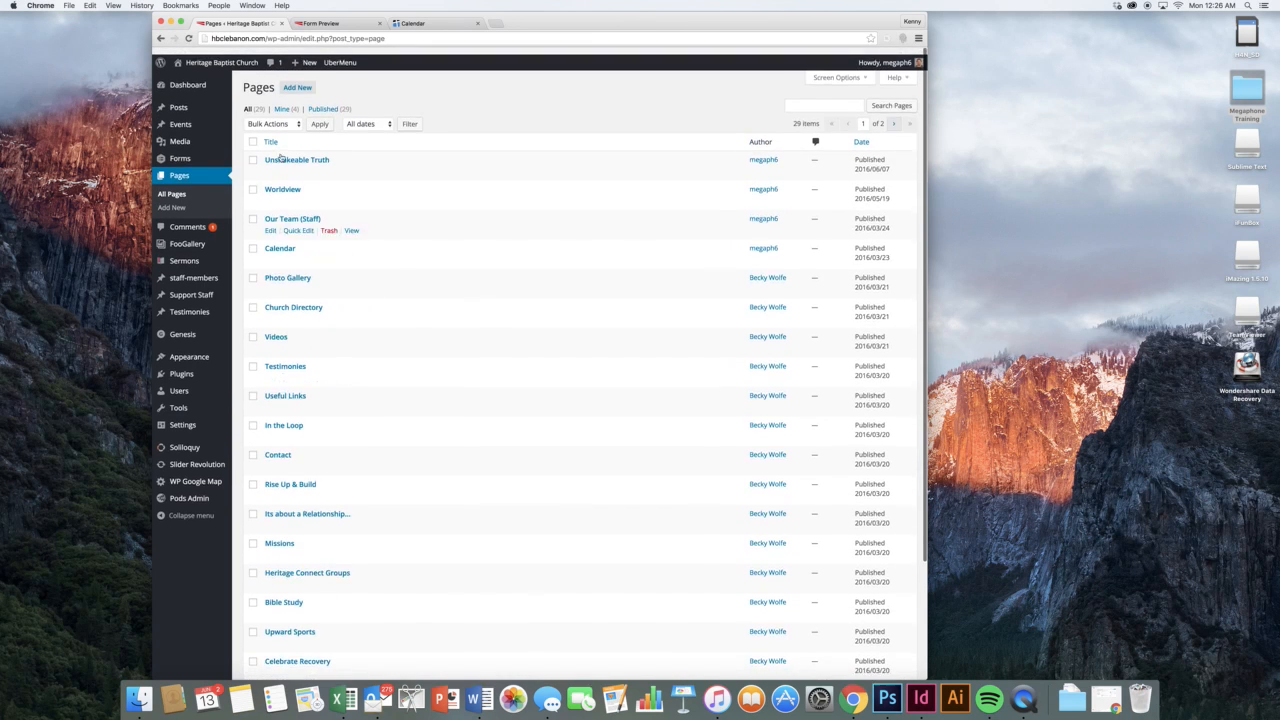
left_click(273, 165)
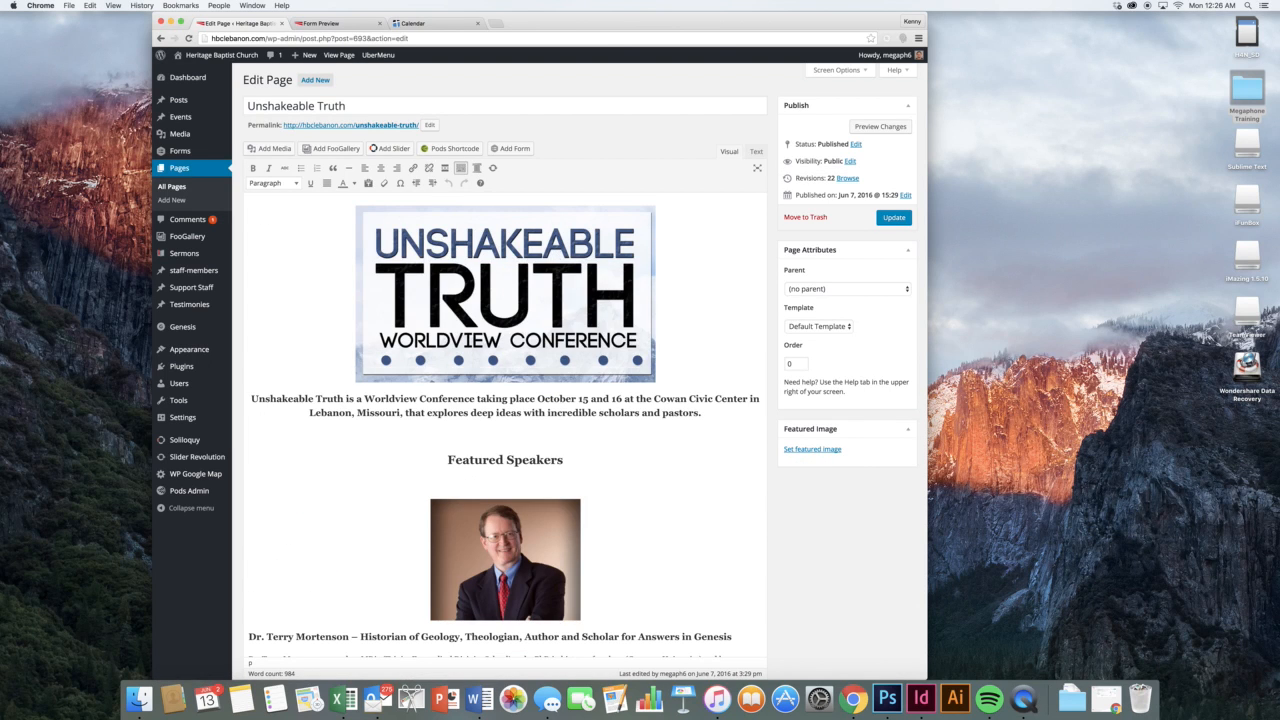
scroll(655, 376, "down", 15)
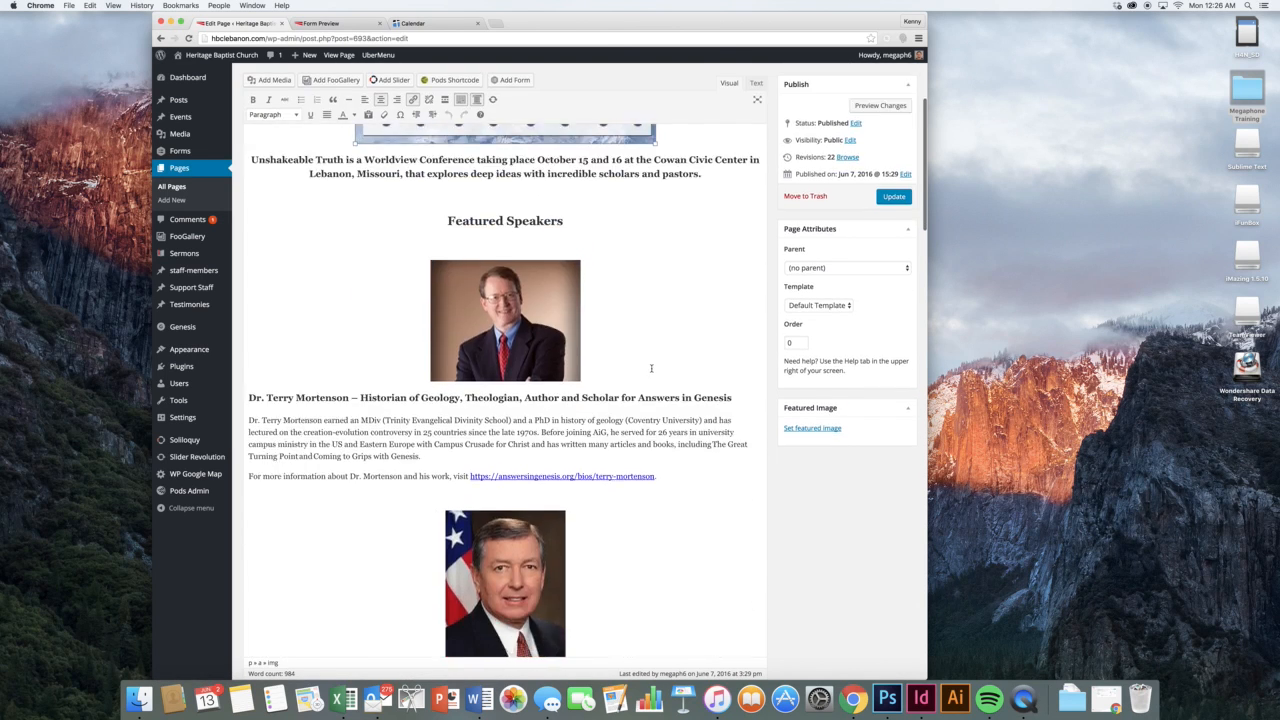
scroll(651, 368, "down", 15)
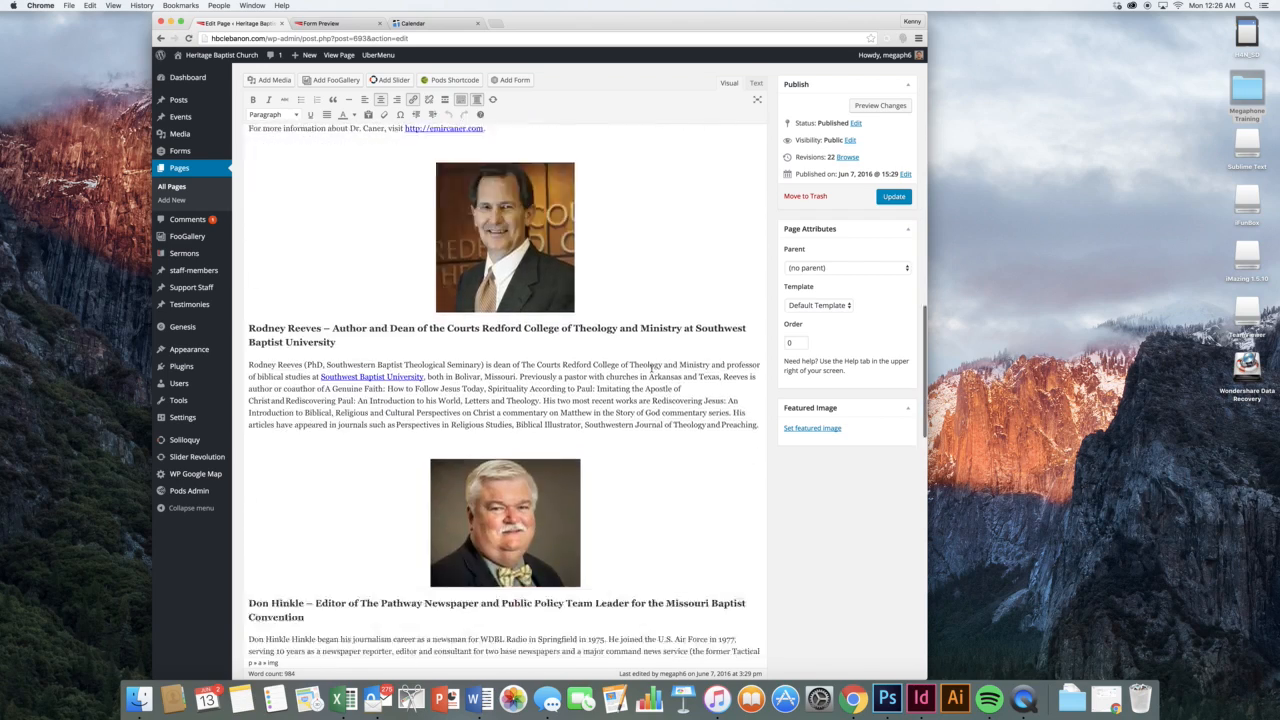
scroll(651, 368, "down", 8)
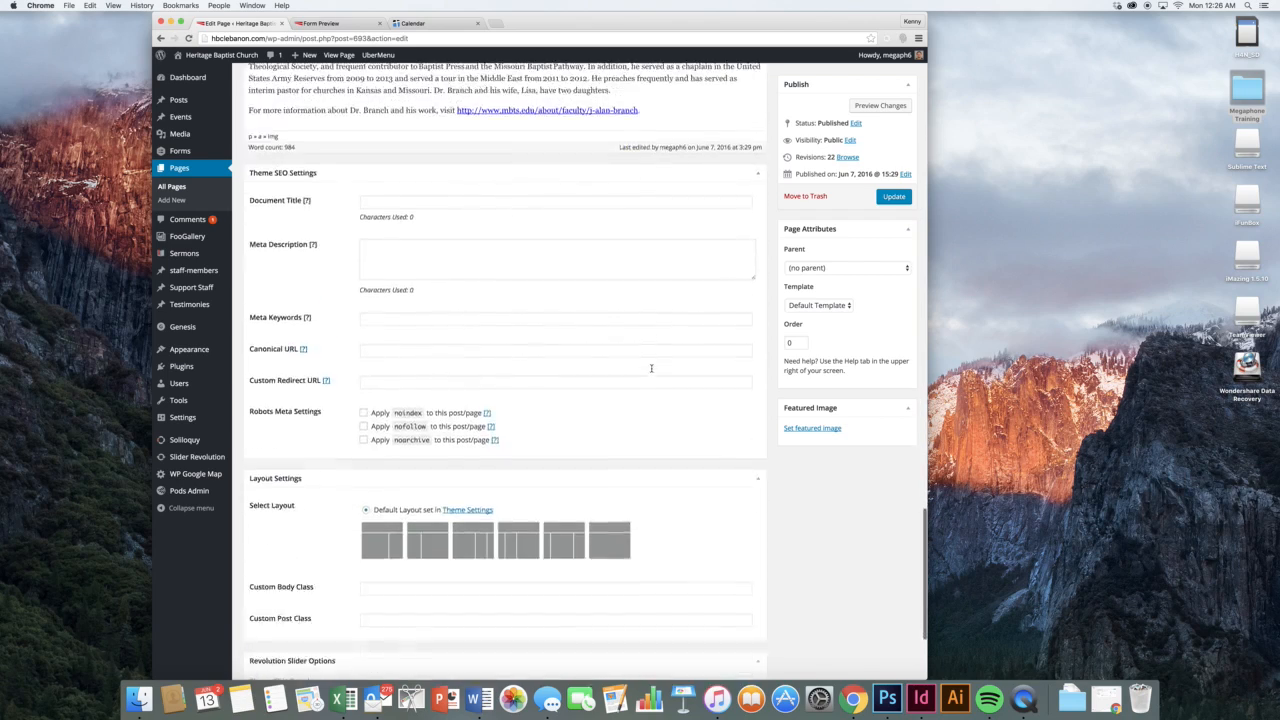
scroll(651, 369, "up", 15)
scroll(651, 369, "up", 15)
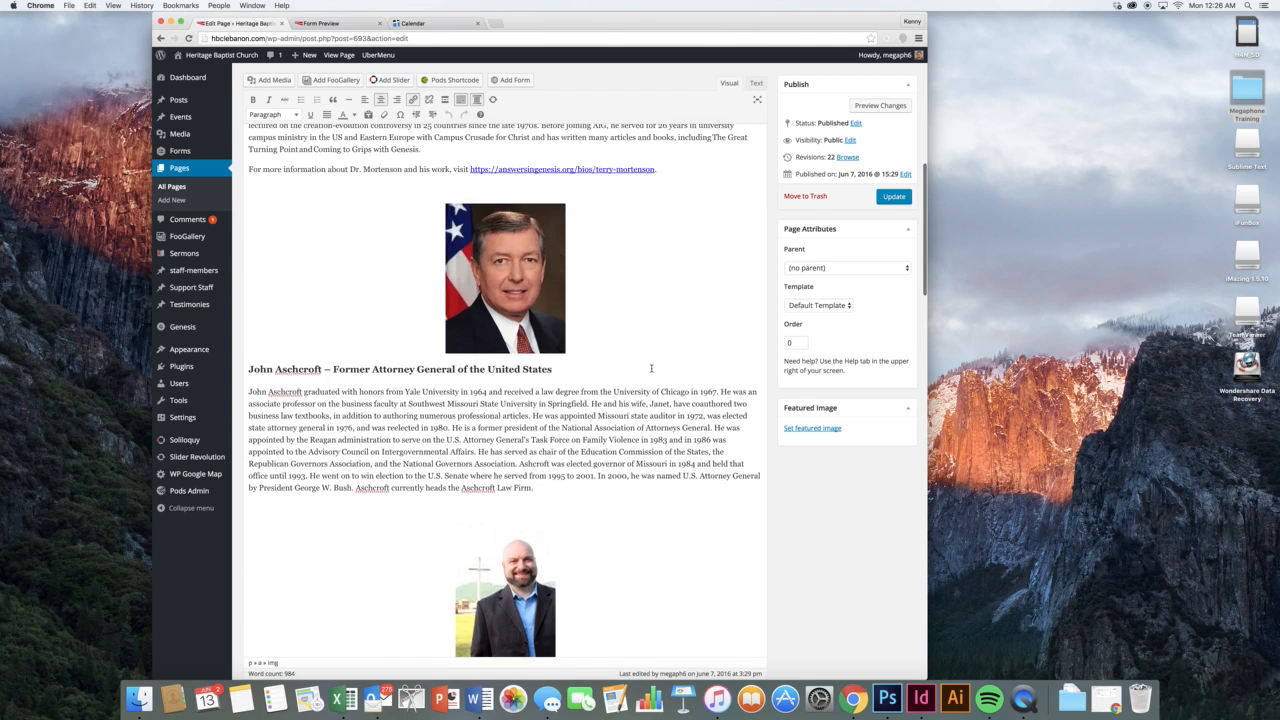
scroll(651, 368, "up", 2)
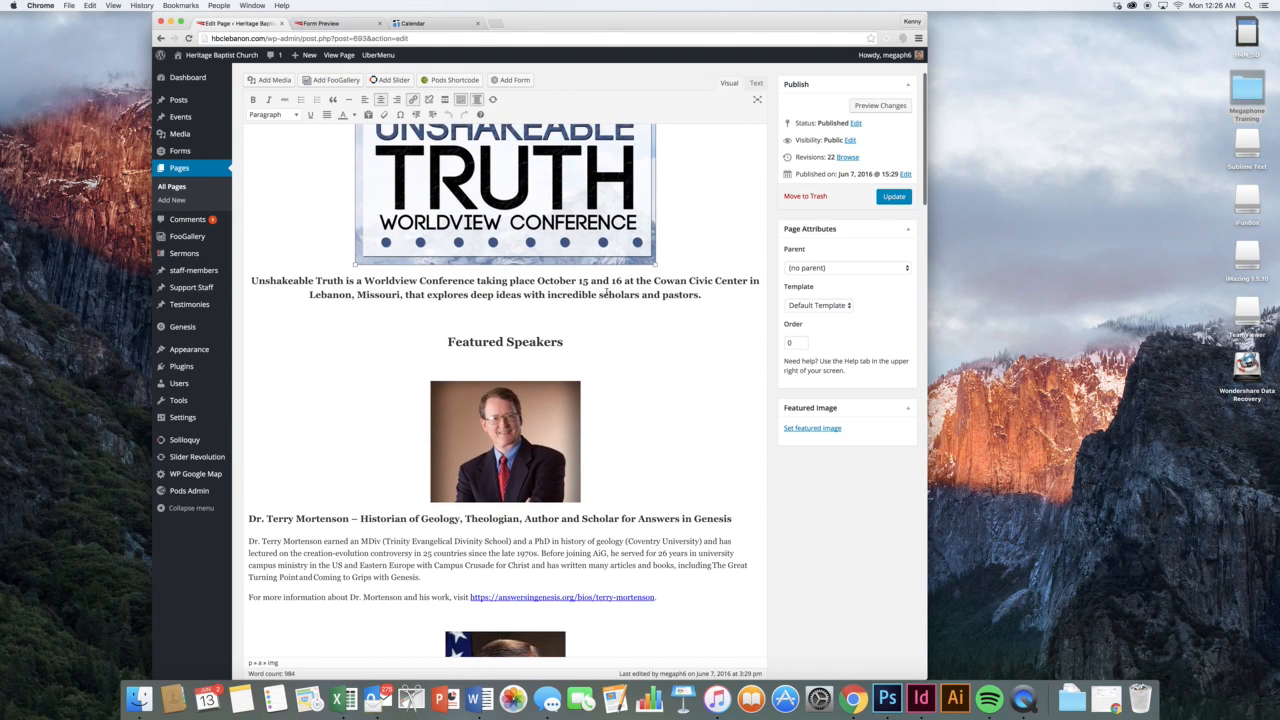
Replace 'October' with 'November' in the conference dates and preview the changes
left_click(563, 292)
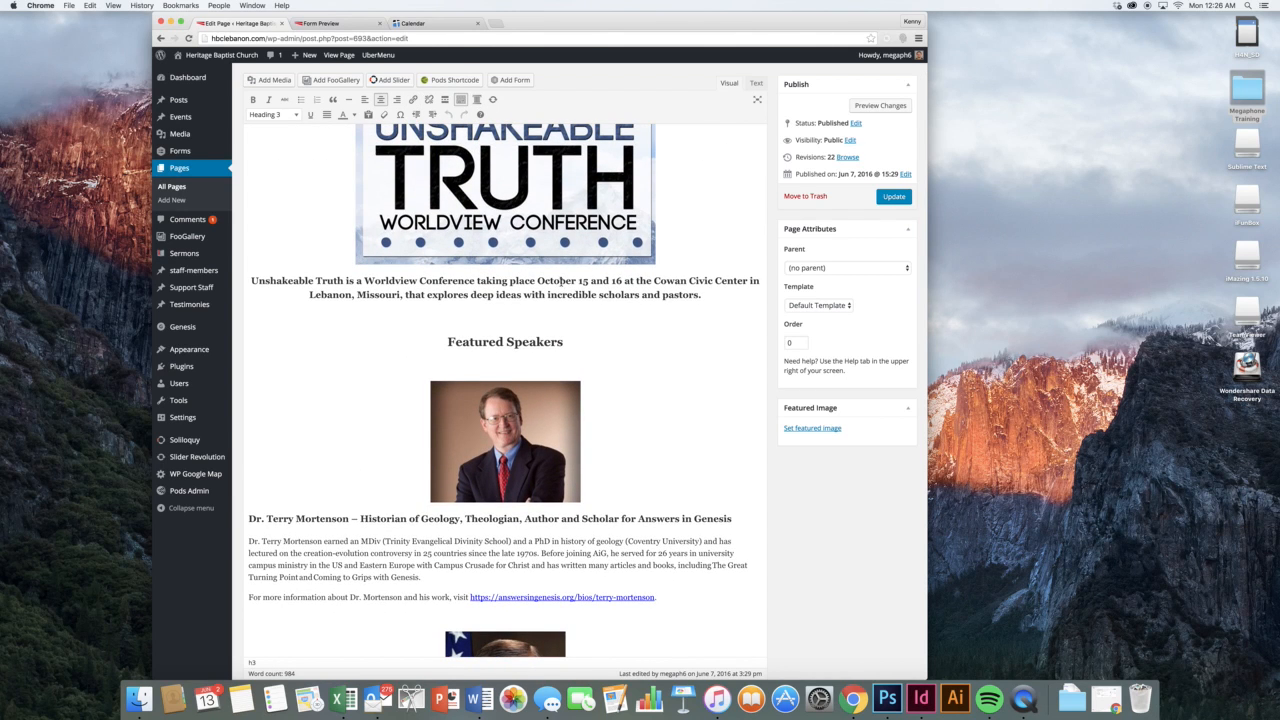
double_click(556, 281)
type("November")
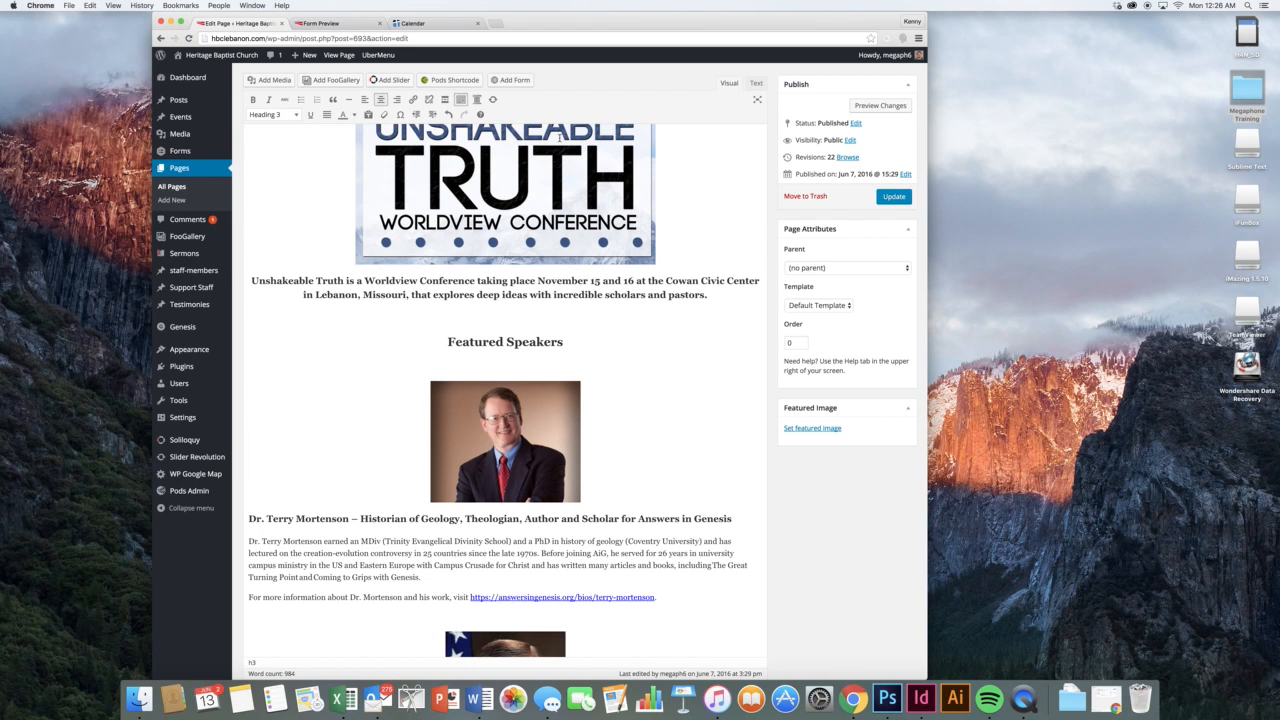
left_click(866, 105)
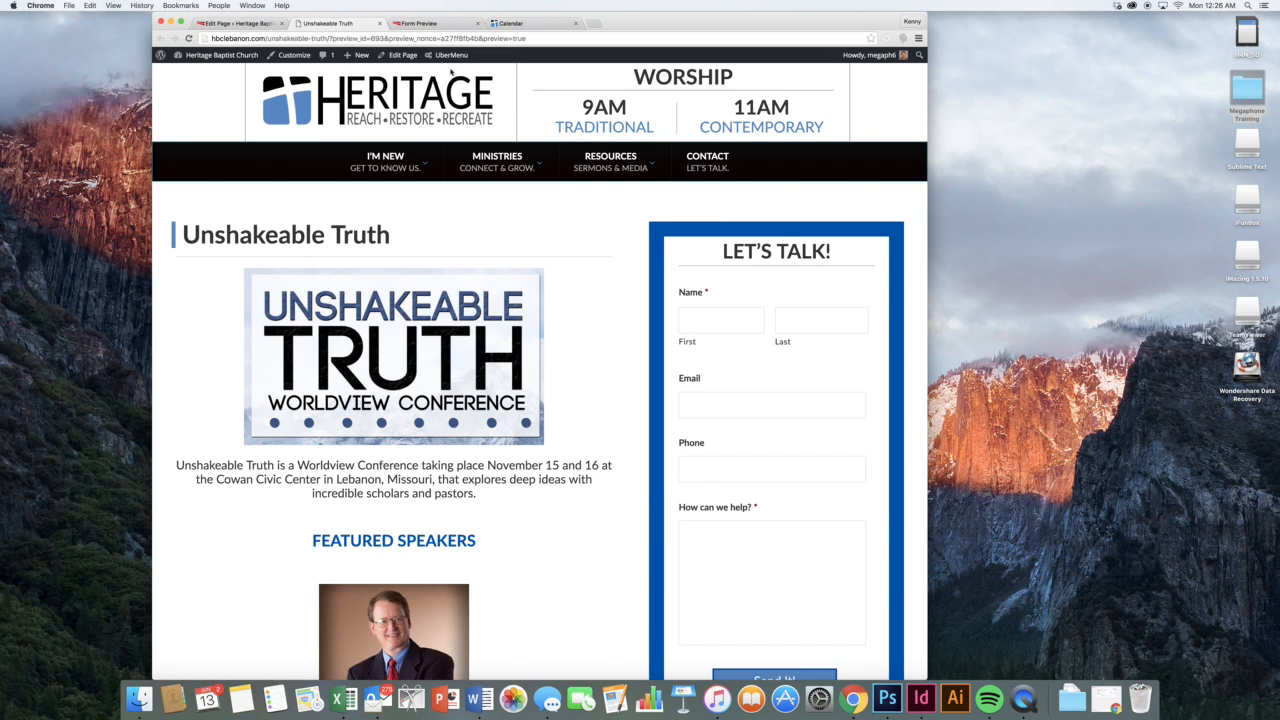
Check the preview's November 15 and 16 dates and contact form, then go back to the Edit Page tab
scroll(580, 257, "down", 5)
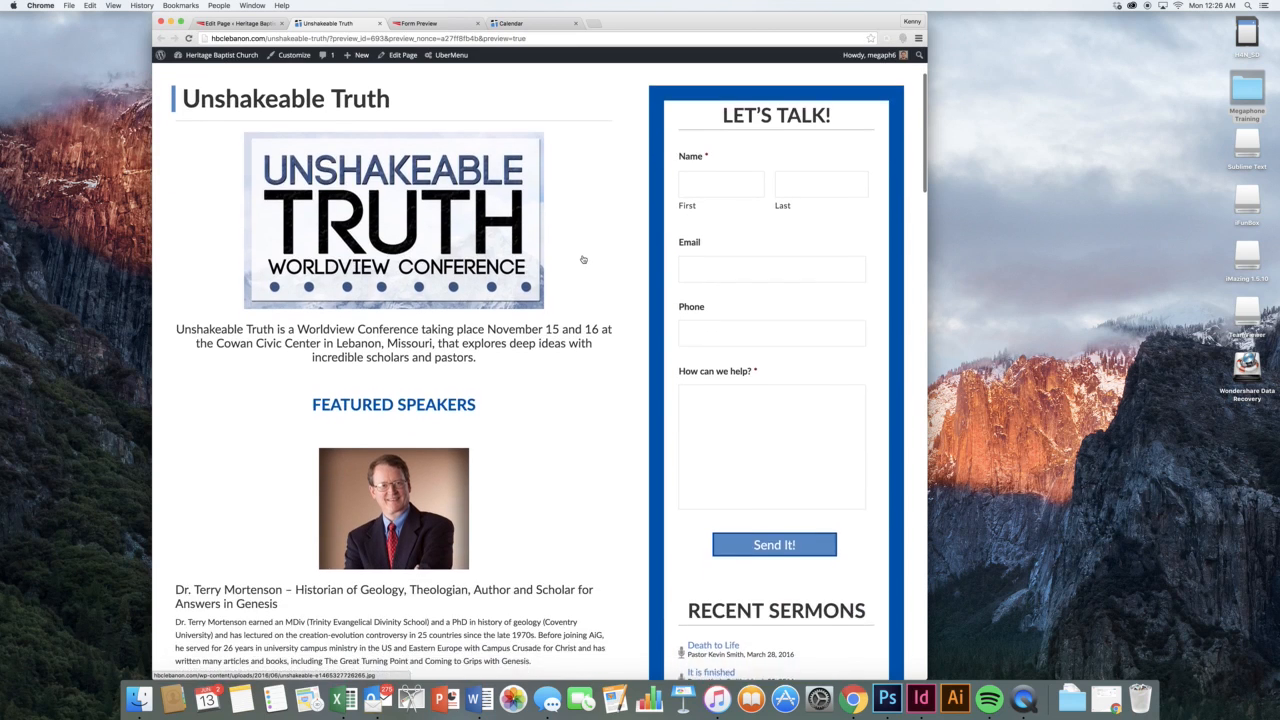
scroll(580, 257, "up", 5)
scroll(583, 259, "down", 2)
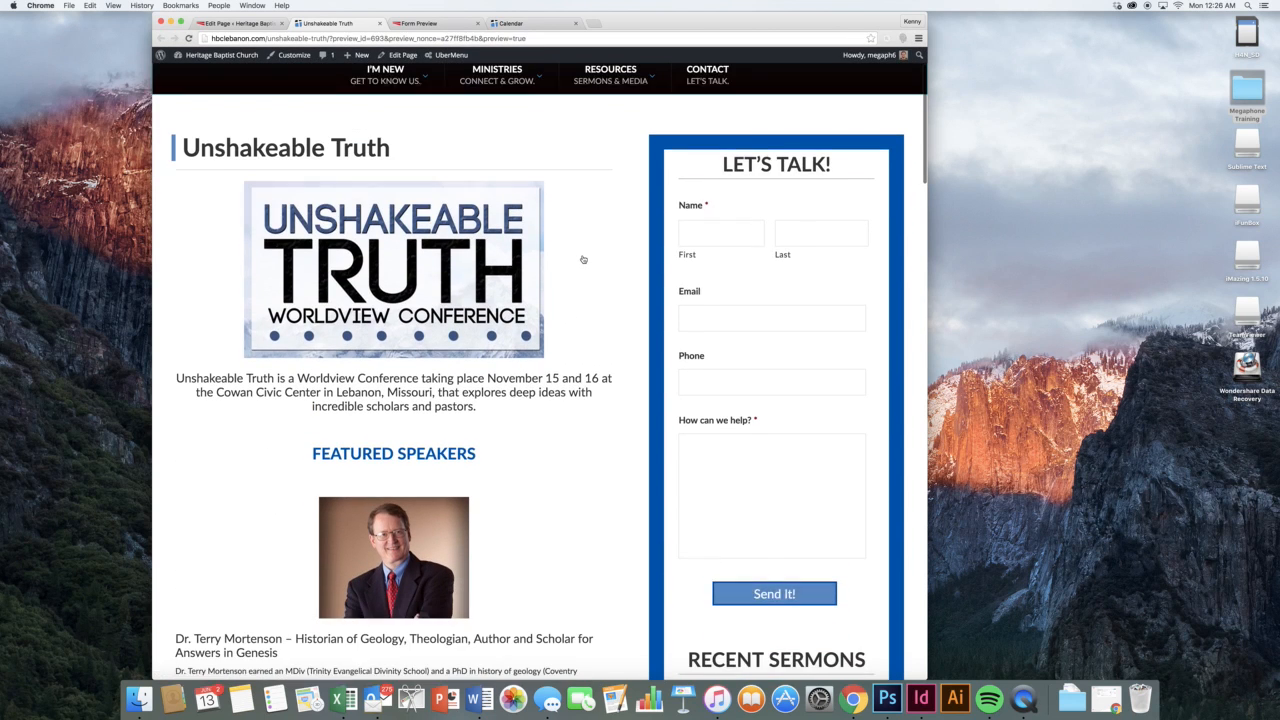
left_click(267, 25)
left_click(679, 296)
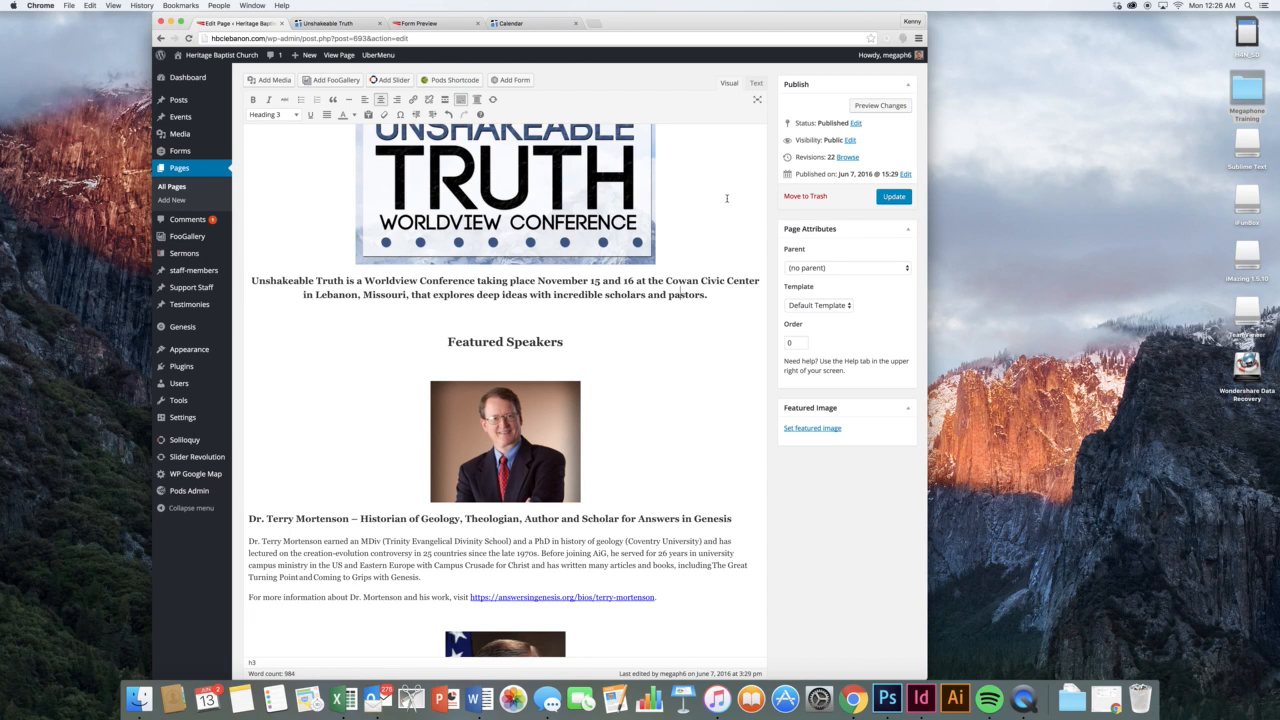
Make the first speaker's bio paragraph bold, italic and green
scroll(690, 238, "down", 2)
scroll(576, 250, "down", 2)
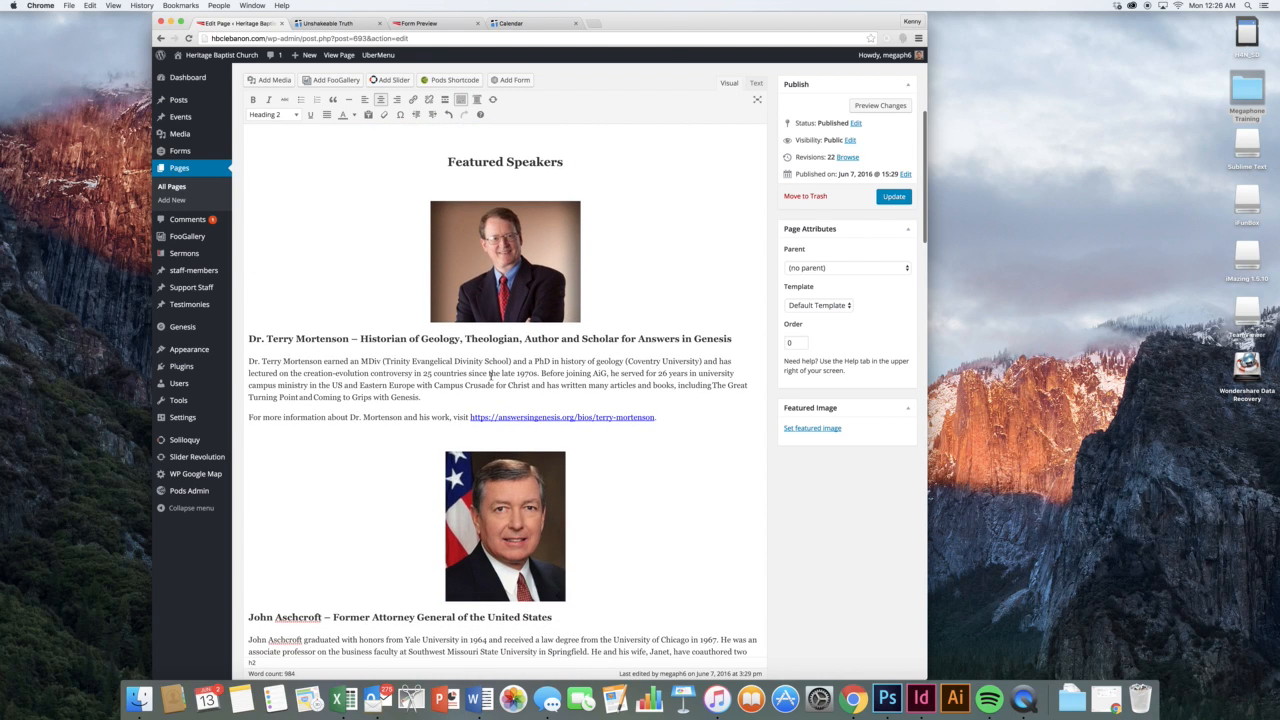
left_click_drag(420, 397, 247, 362)
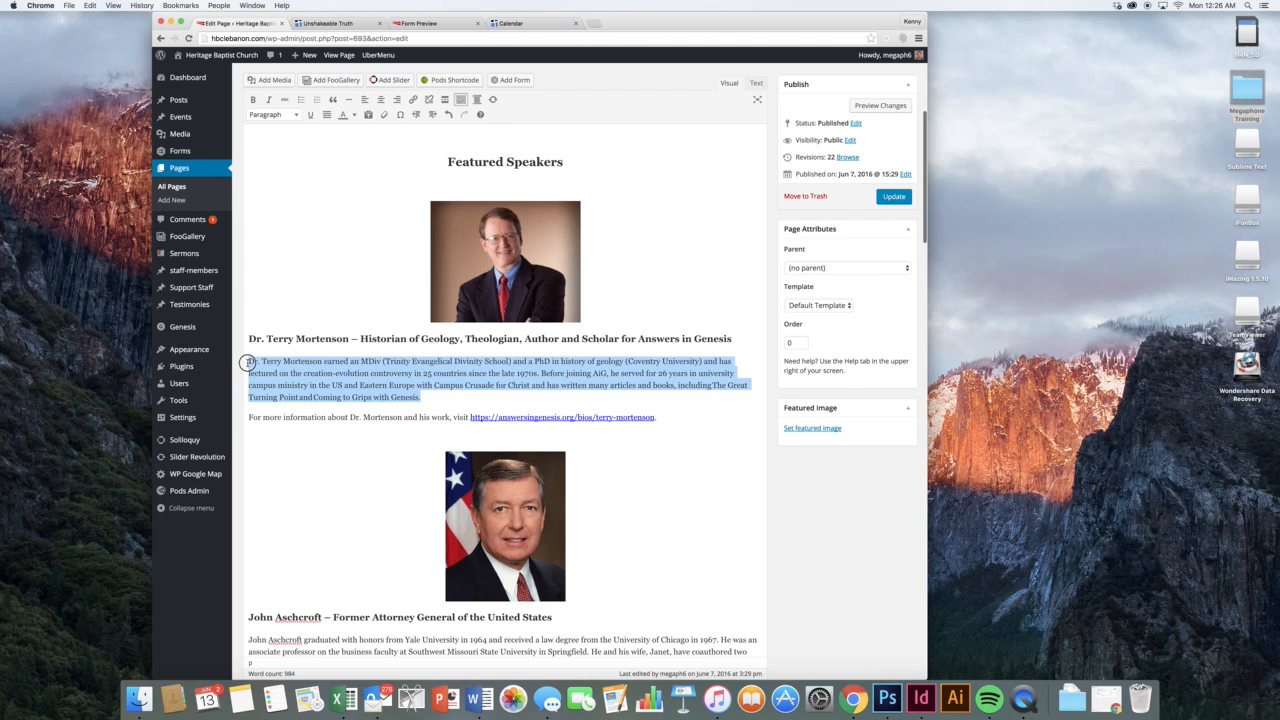
left_click(256, 100)
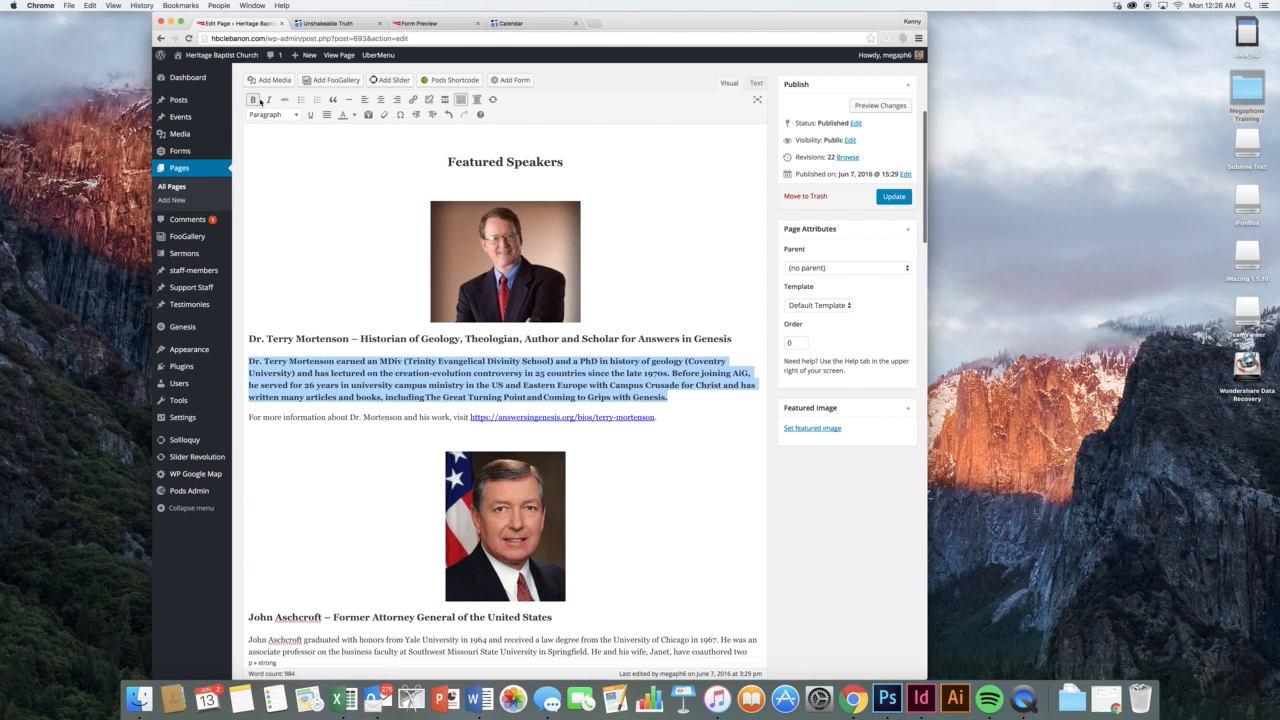
left_click(268, 100)
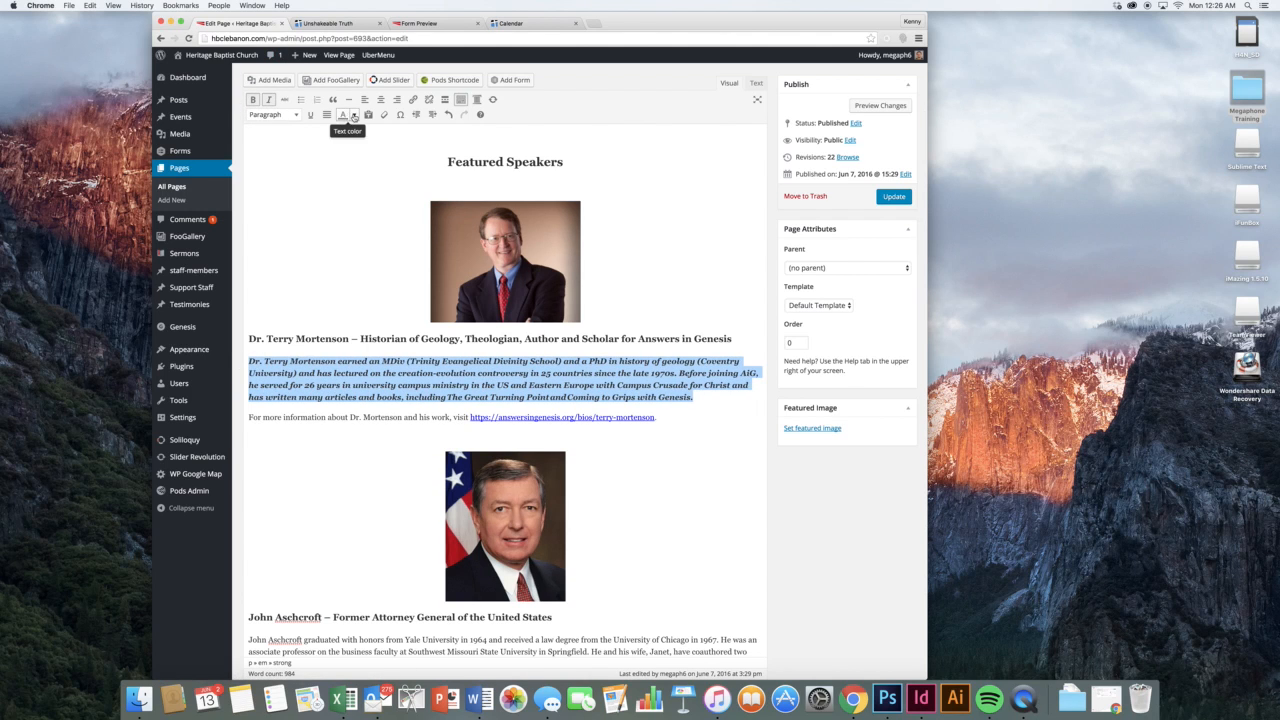
left_click(353, 117)
left_click(361, 140)
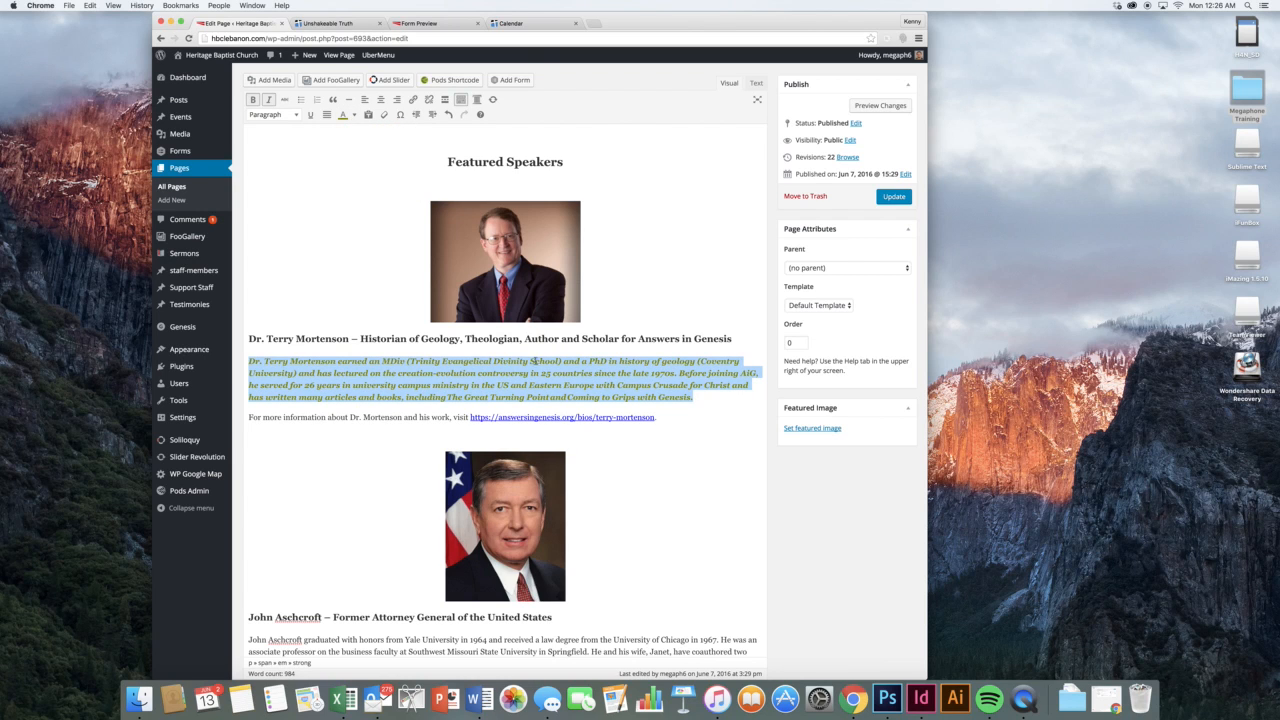
Link the bio text from 'Evangelical' to 'Eastern' to google.com
left_click_drag(532, 385, 452, 361)
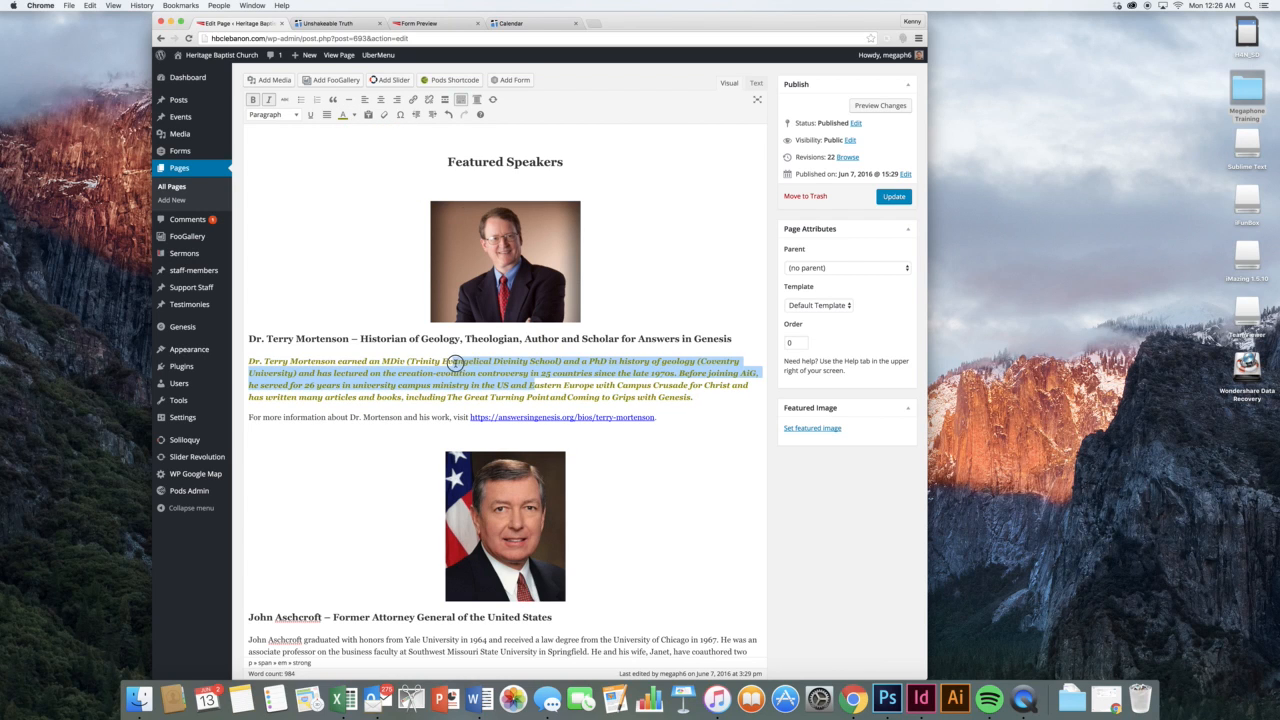
left_click(413, 99)
type("google.com")
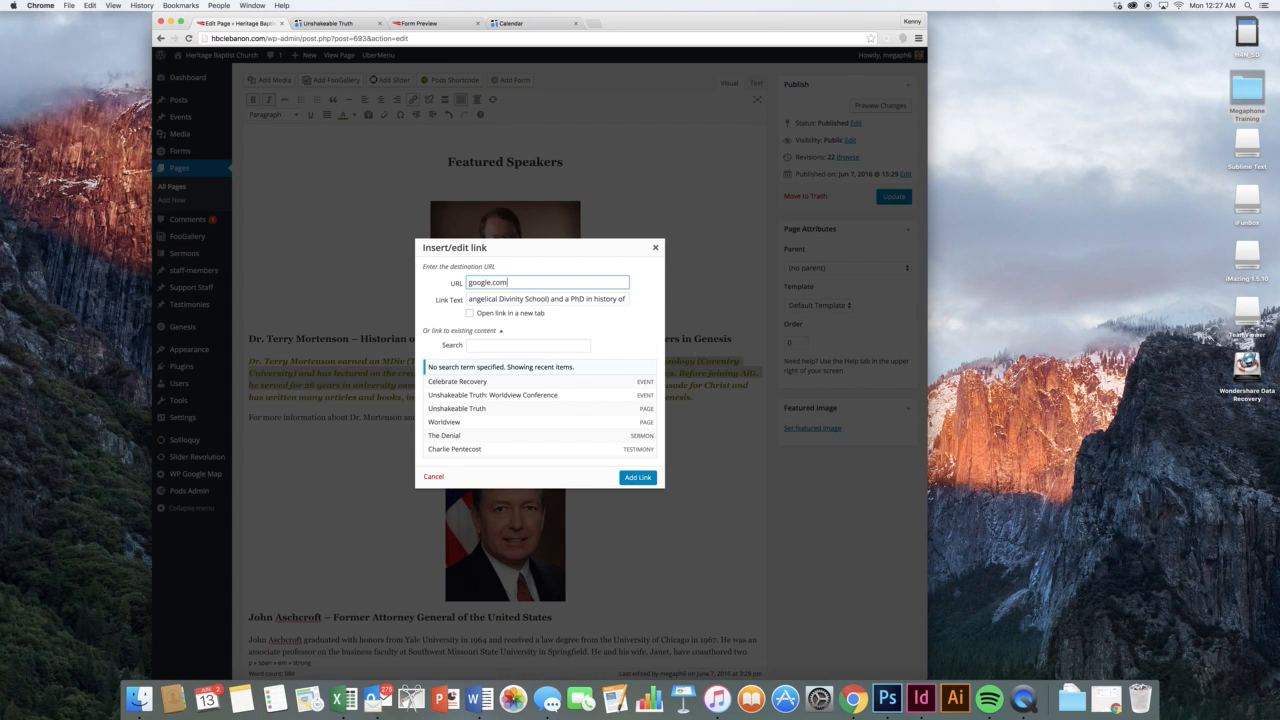
key("Return")
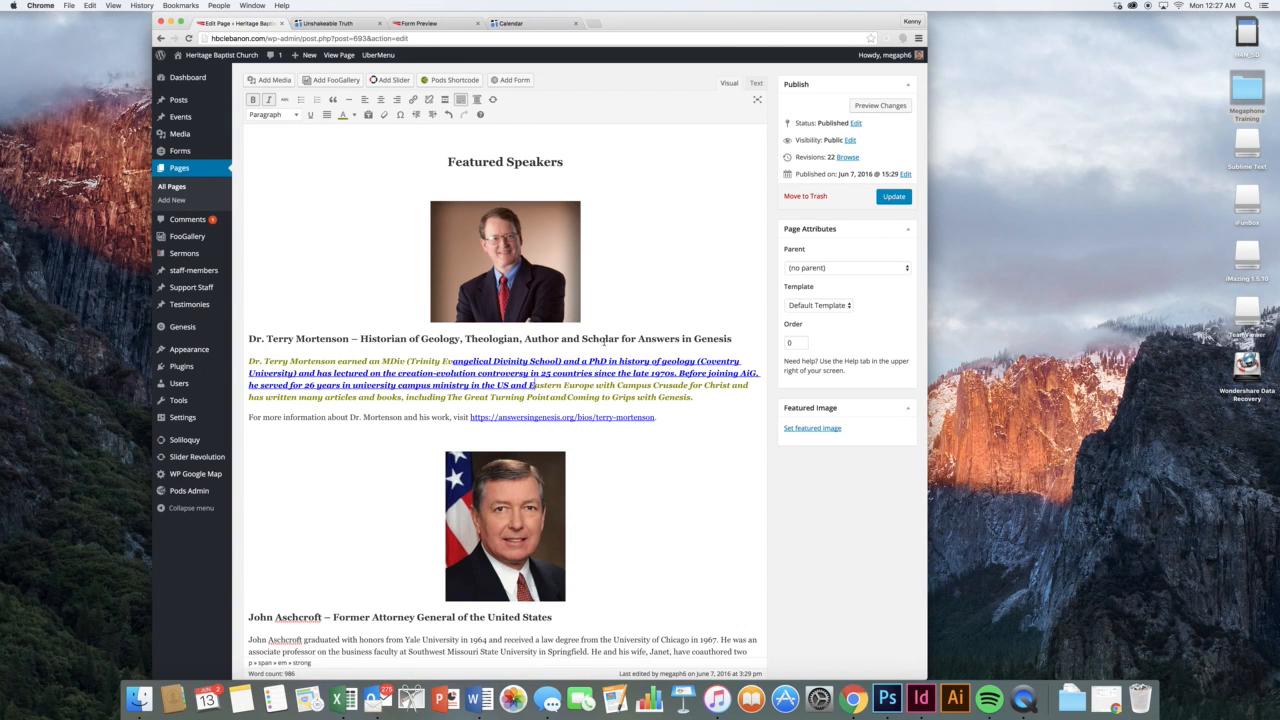
Resize the first speaker's photo to Full Size and update it
scroll(611, 381, "down", 2)
left_click(522, 180)
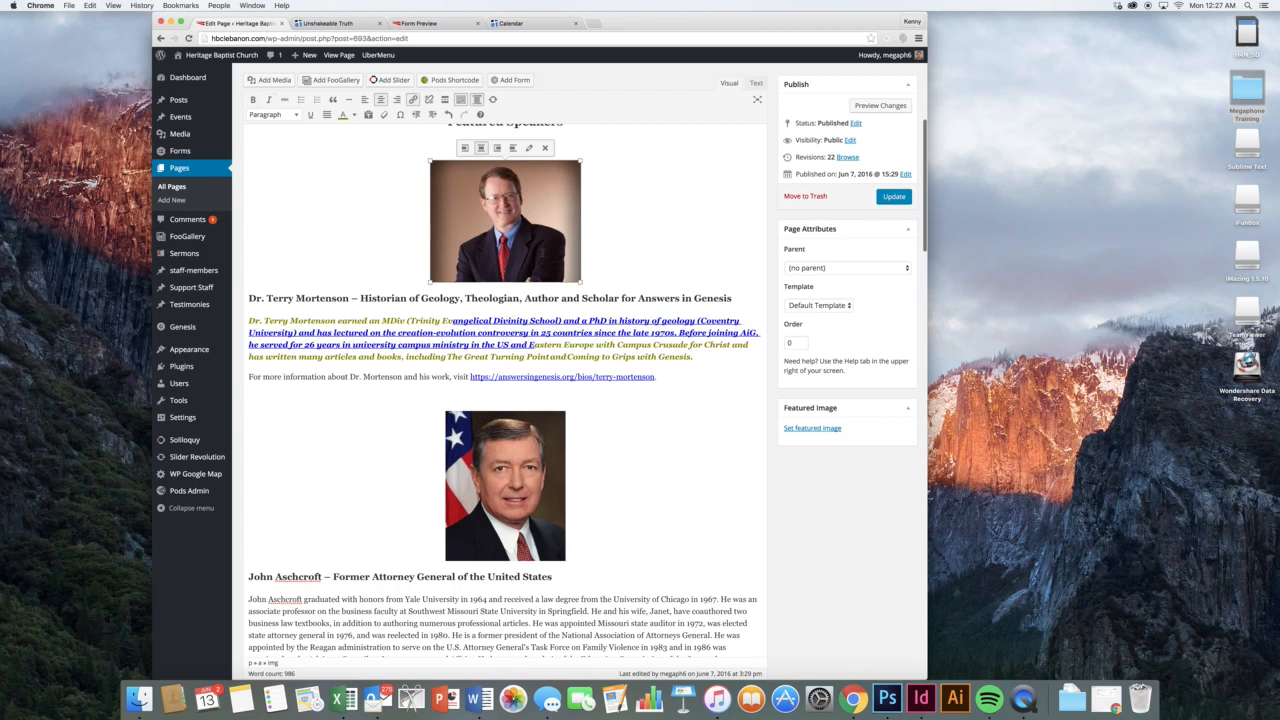
left_click(527, 149)
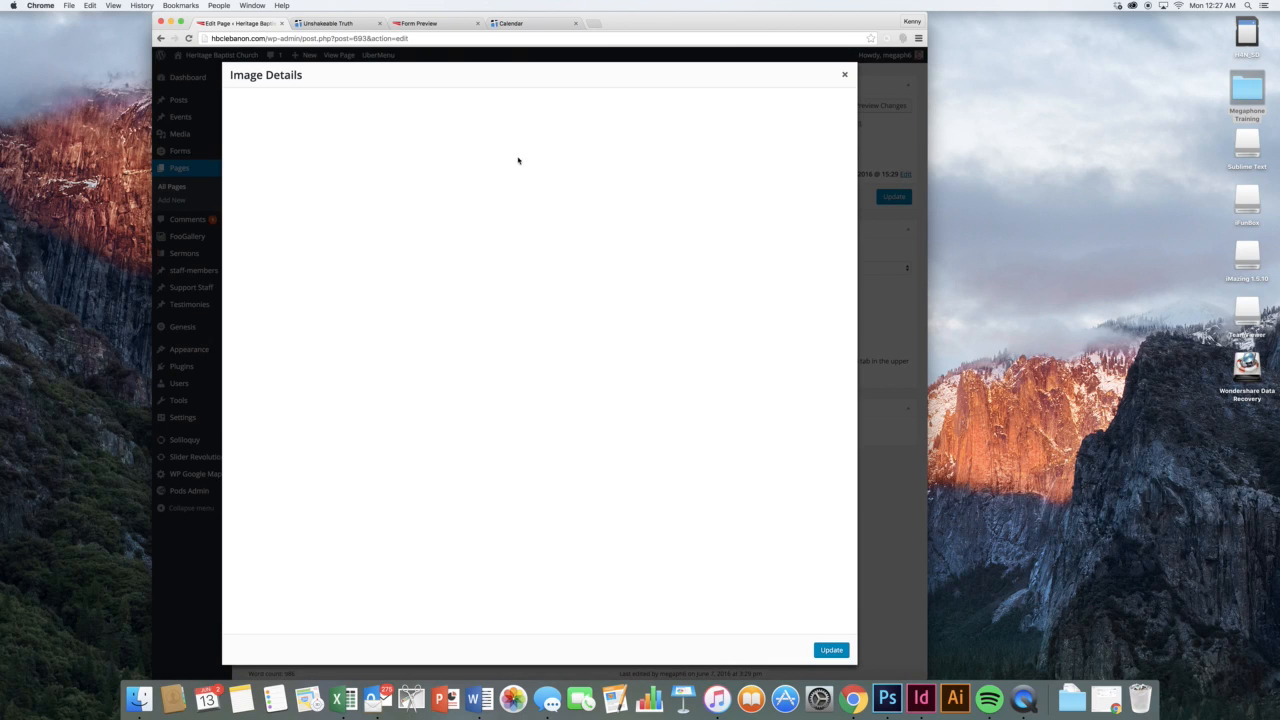
left_click(353, 205)
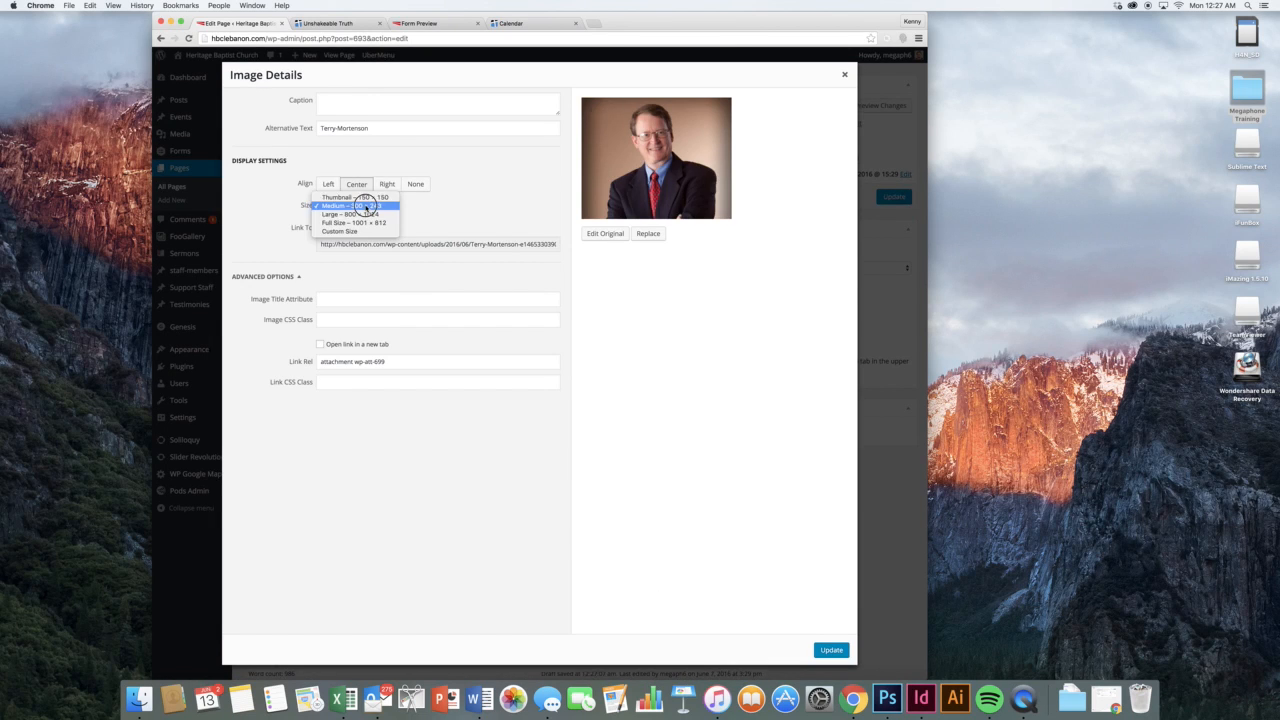
left_click(367, 223)
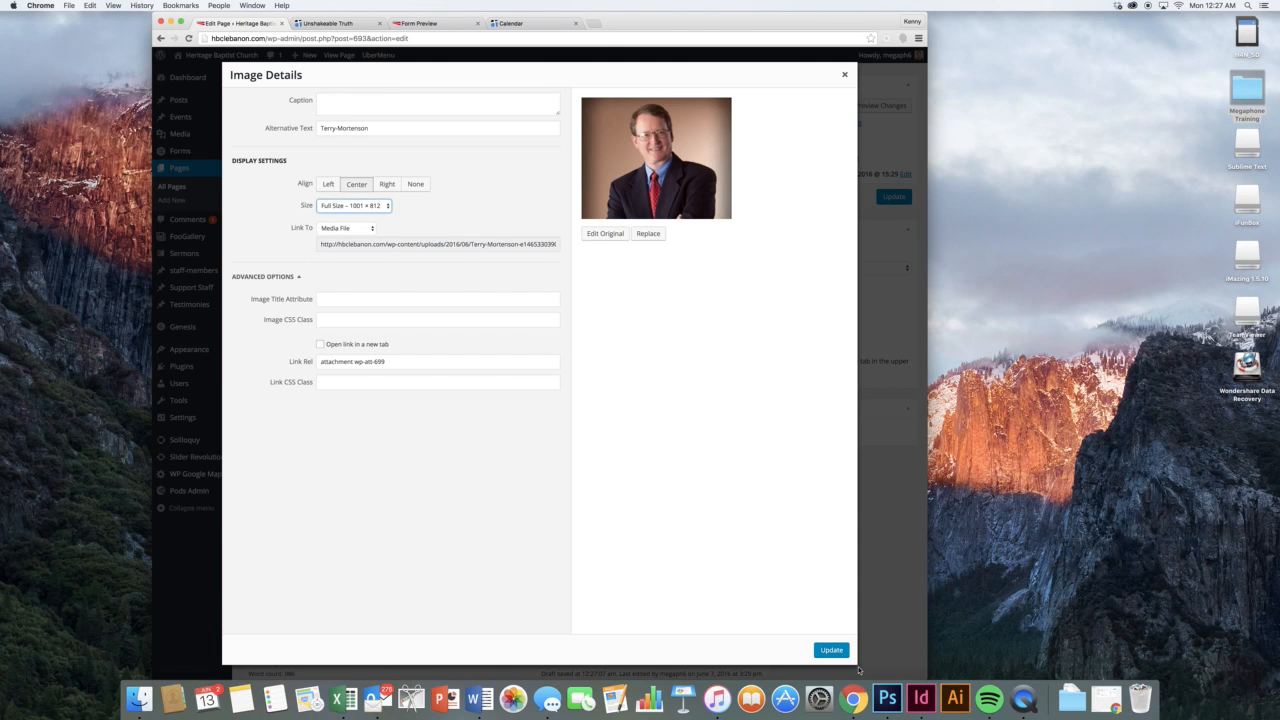
left_click(831, 650)
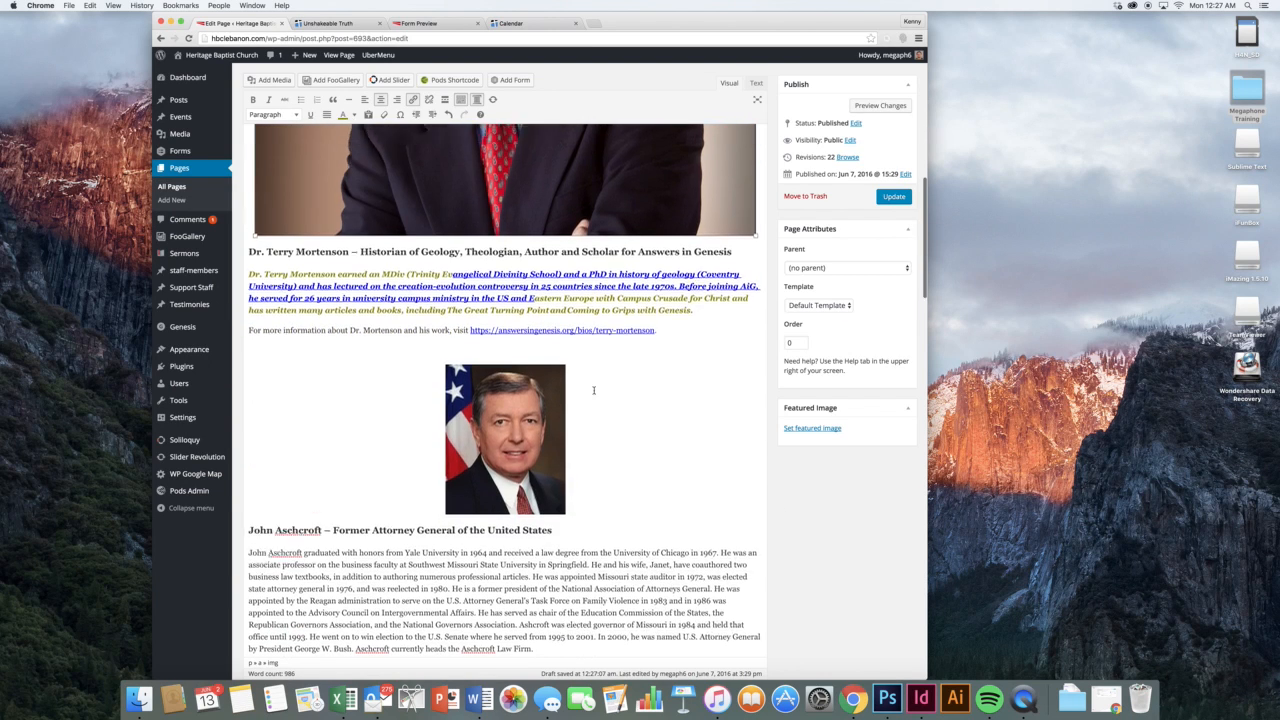
Add a paragraph reading 'Add in a new paragraph' below the second speaker's bio
scroll(592, 383, "down", 1)
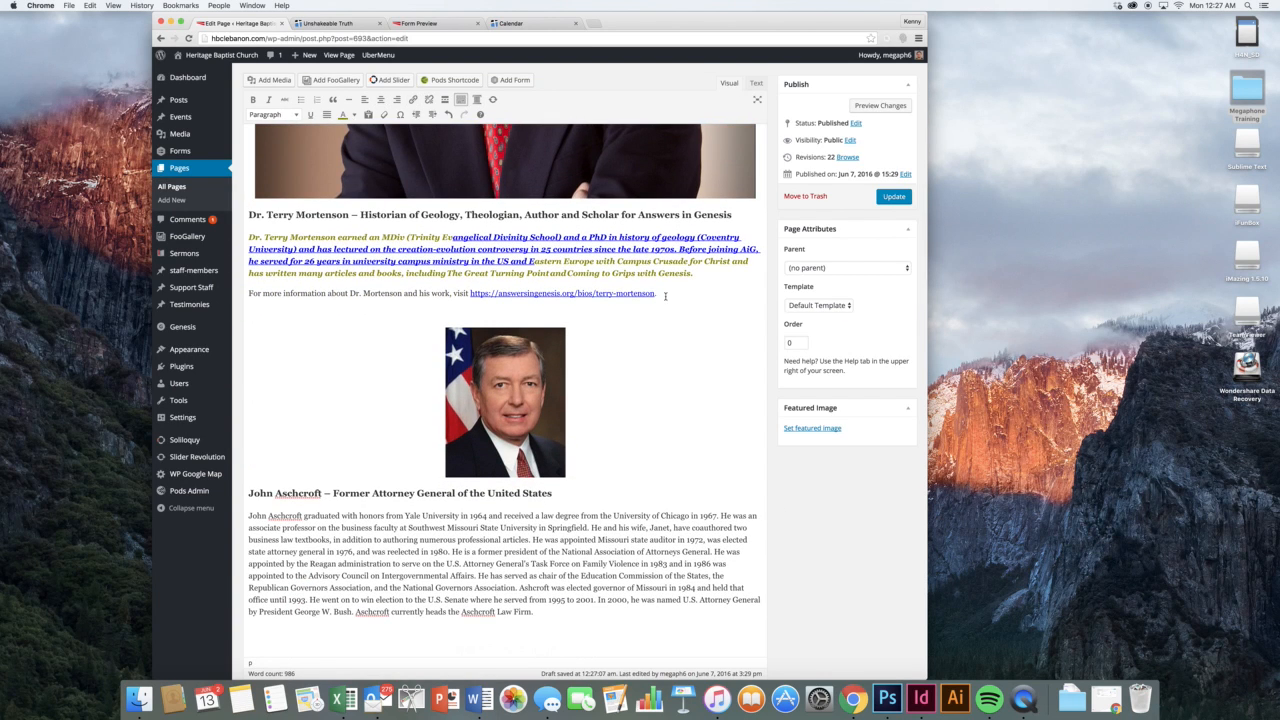
scroll(546, 514, "down", 2)
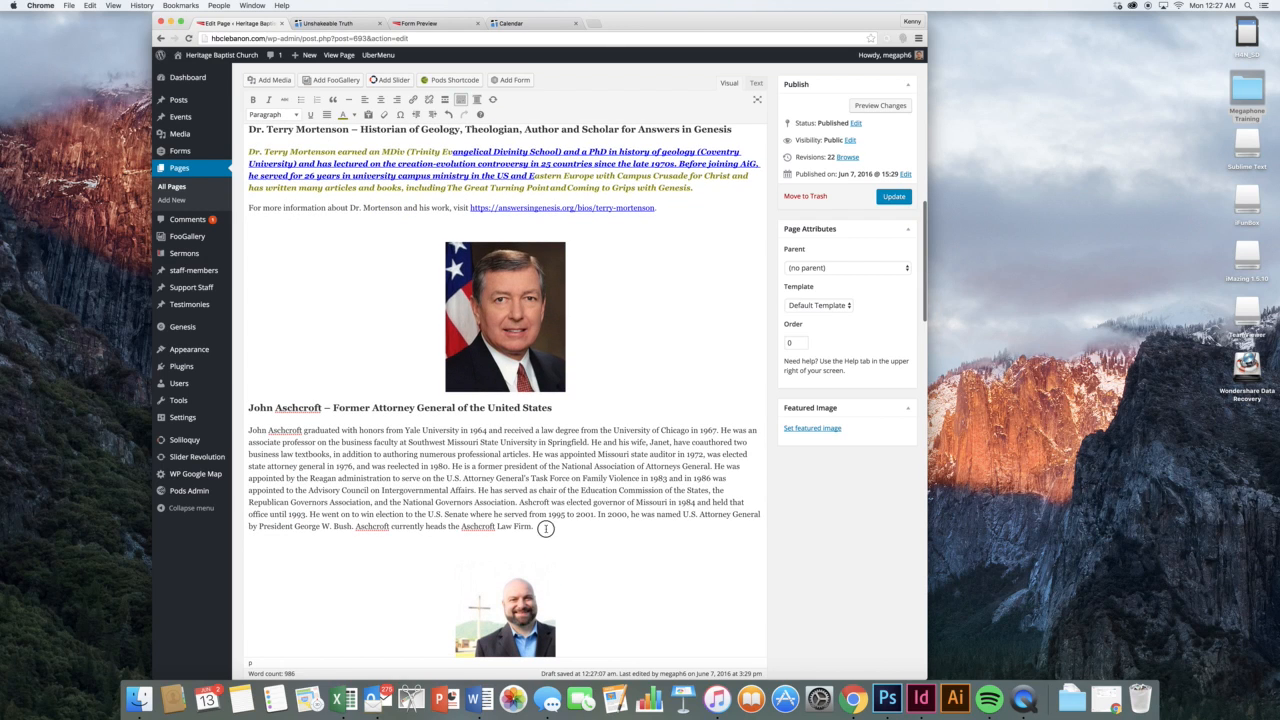
left_click(622, 531)
key("Return")
type("Add i")
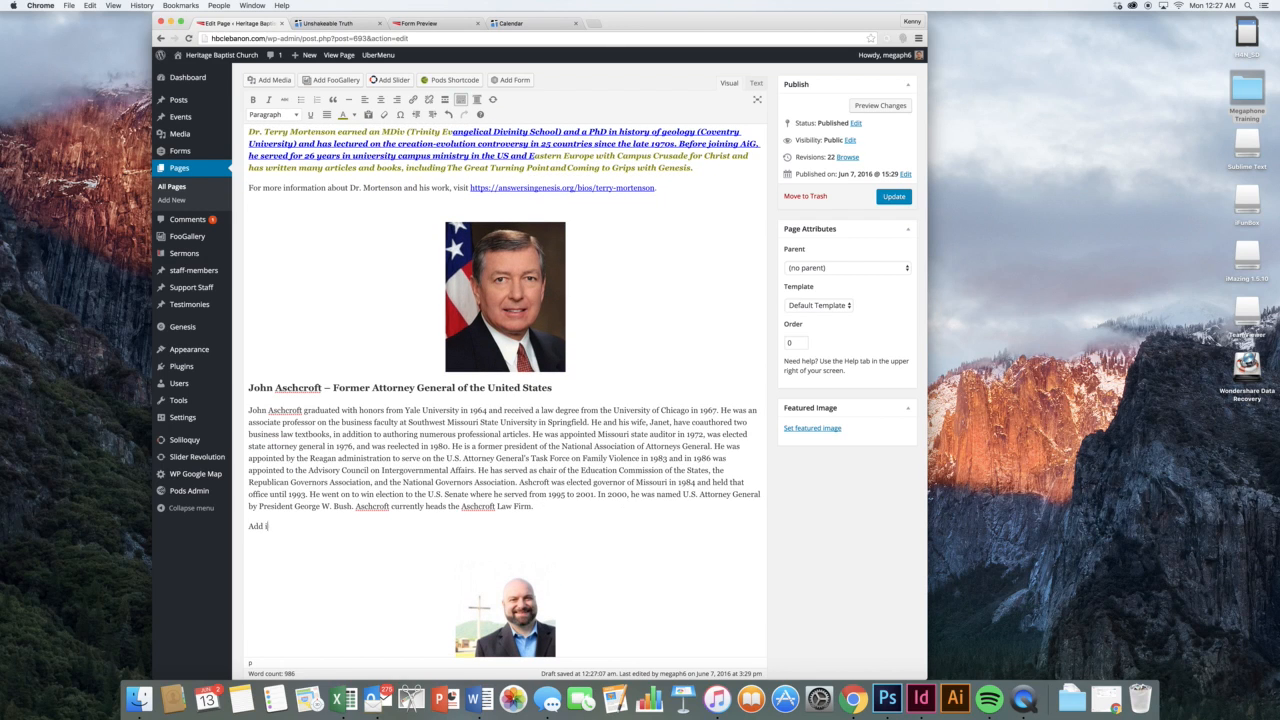
type("n a new paragraph.")
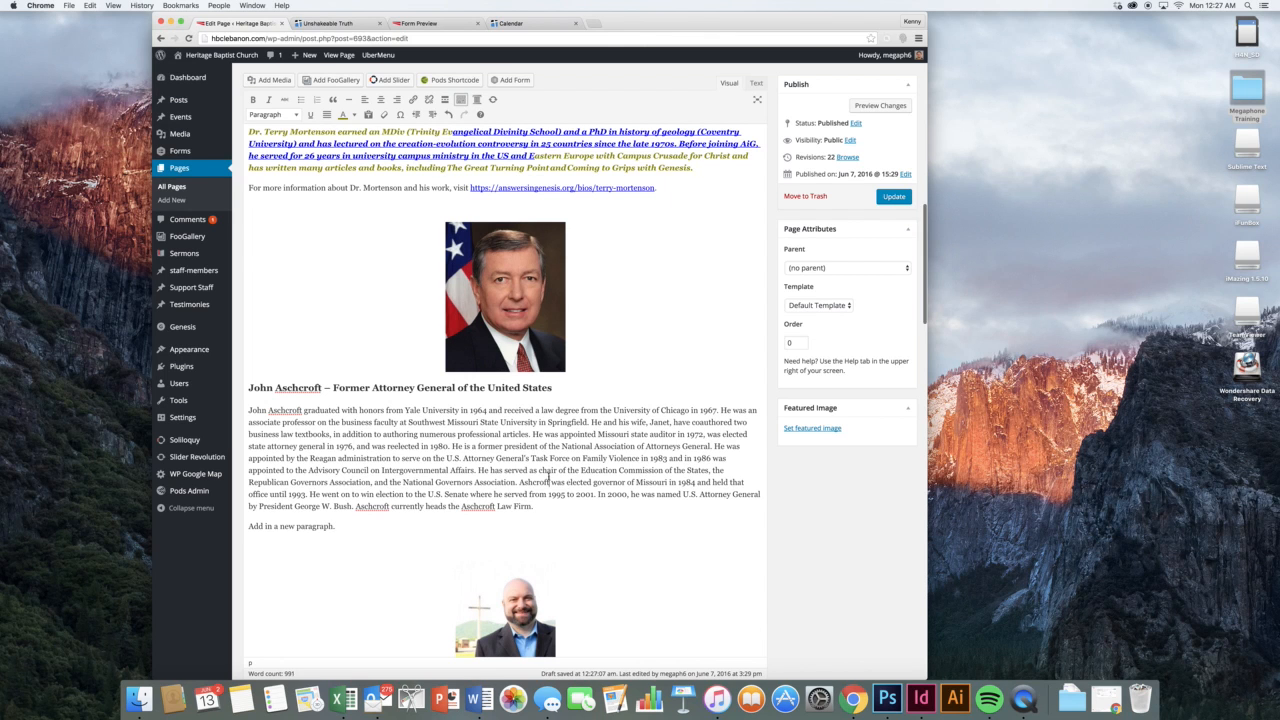
scroll(582, 467, "down", 10)
scroll(582, 467, "up", 20)
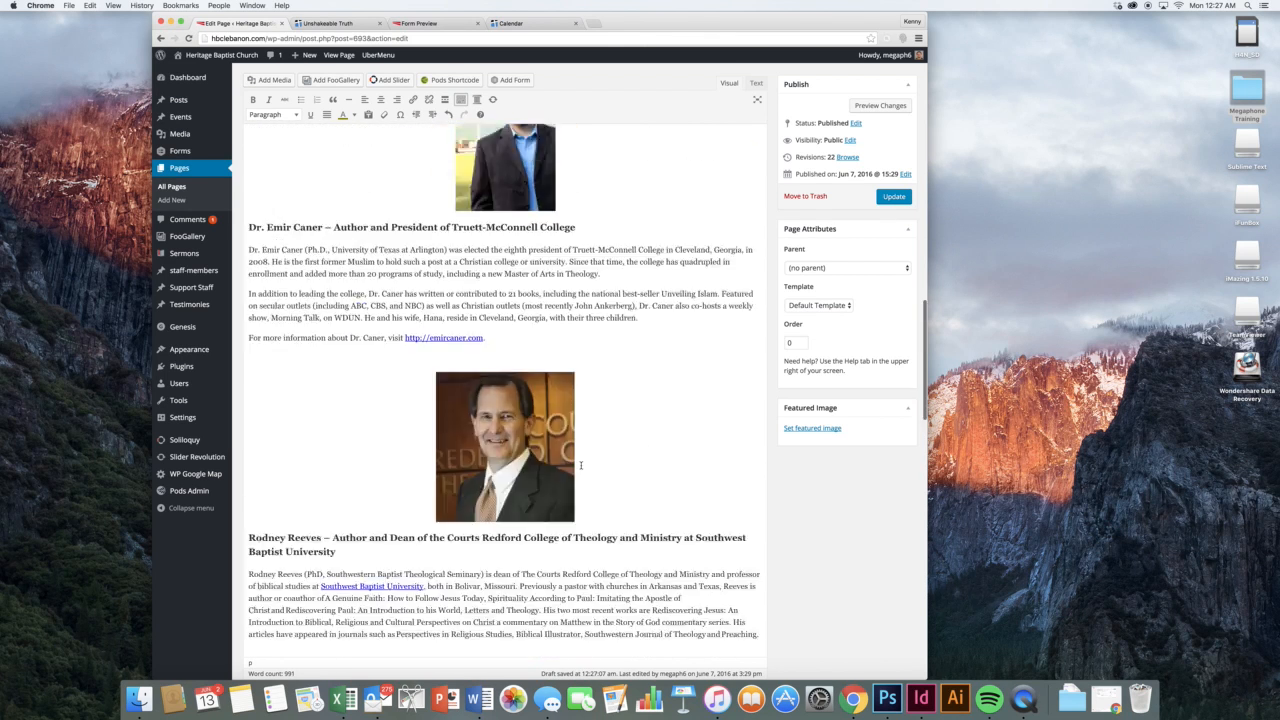
scroll(505, 400, "up", 5)
left_click(502, 409)
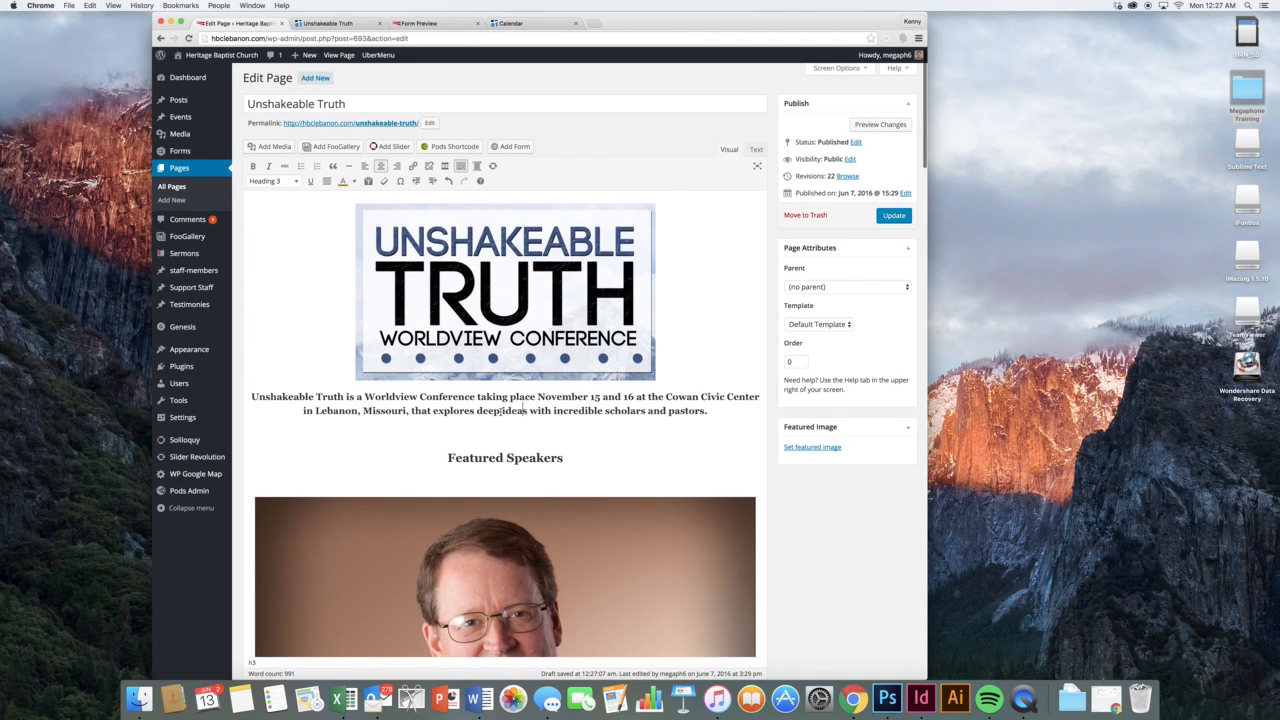
On a new line after the intro, insert the Contact form with title and description hidden and AJAX enabled
left_click(712, 411)
key("Return")
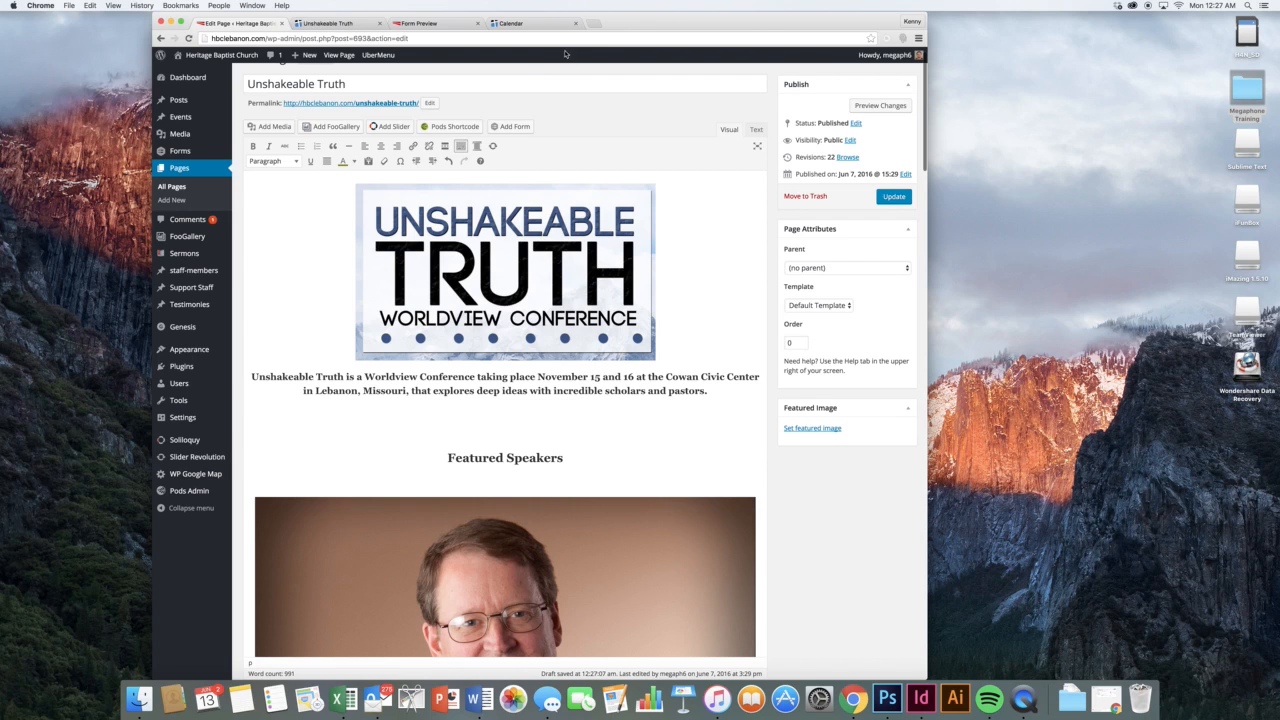
left_click(495, 126)
left_click(389, 150)
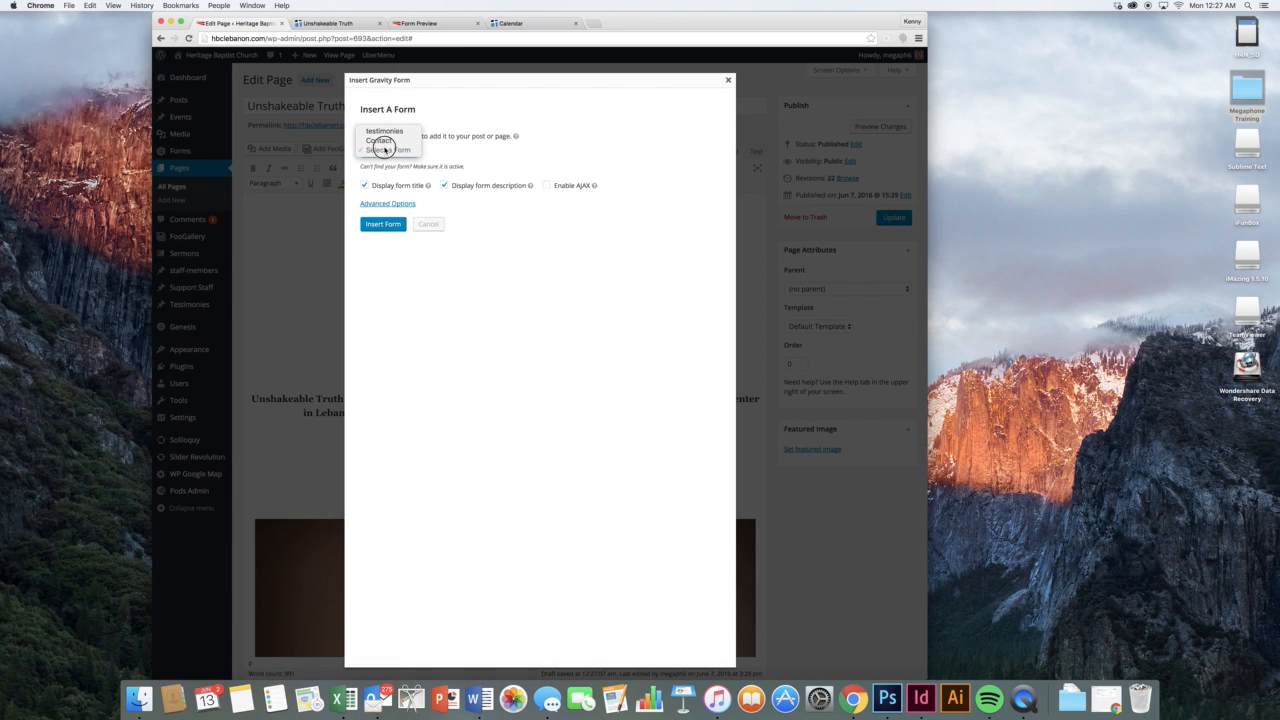
left_click(384, 141)
left_click(397, 186)
left_click(490, 186)
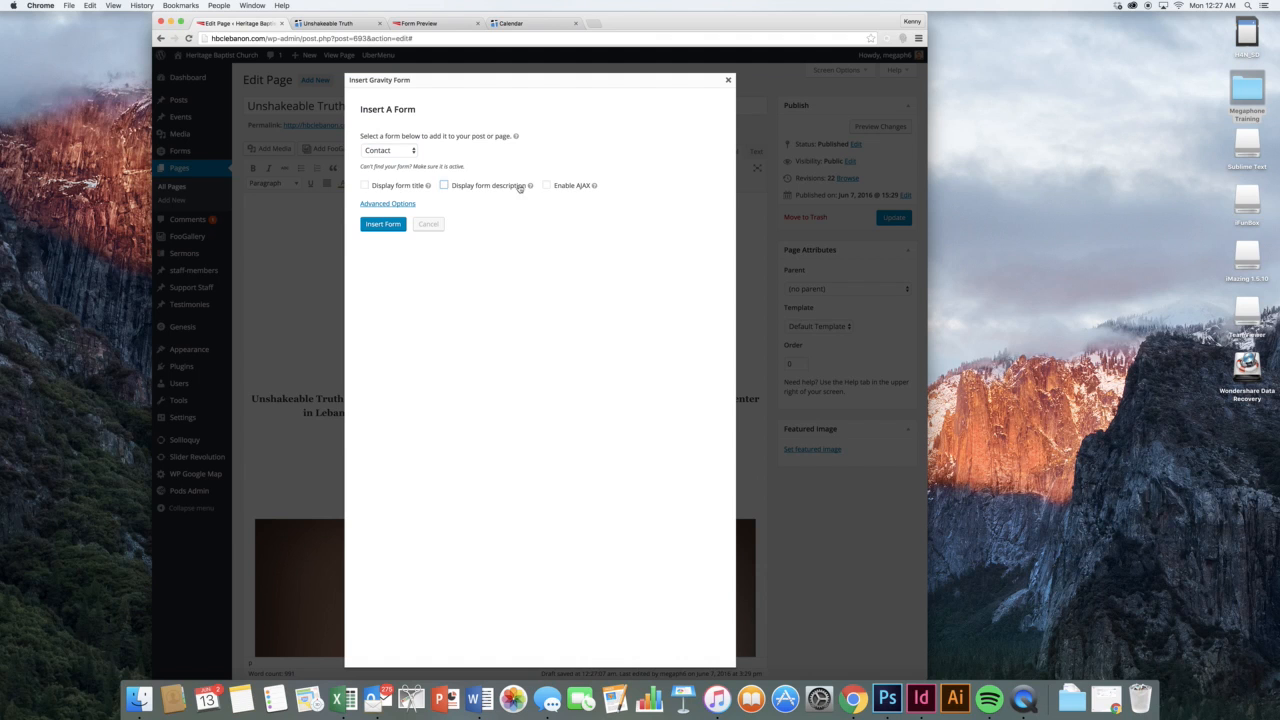
left_click(562, 186)
left_click(382, 223)
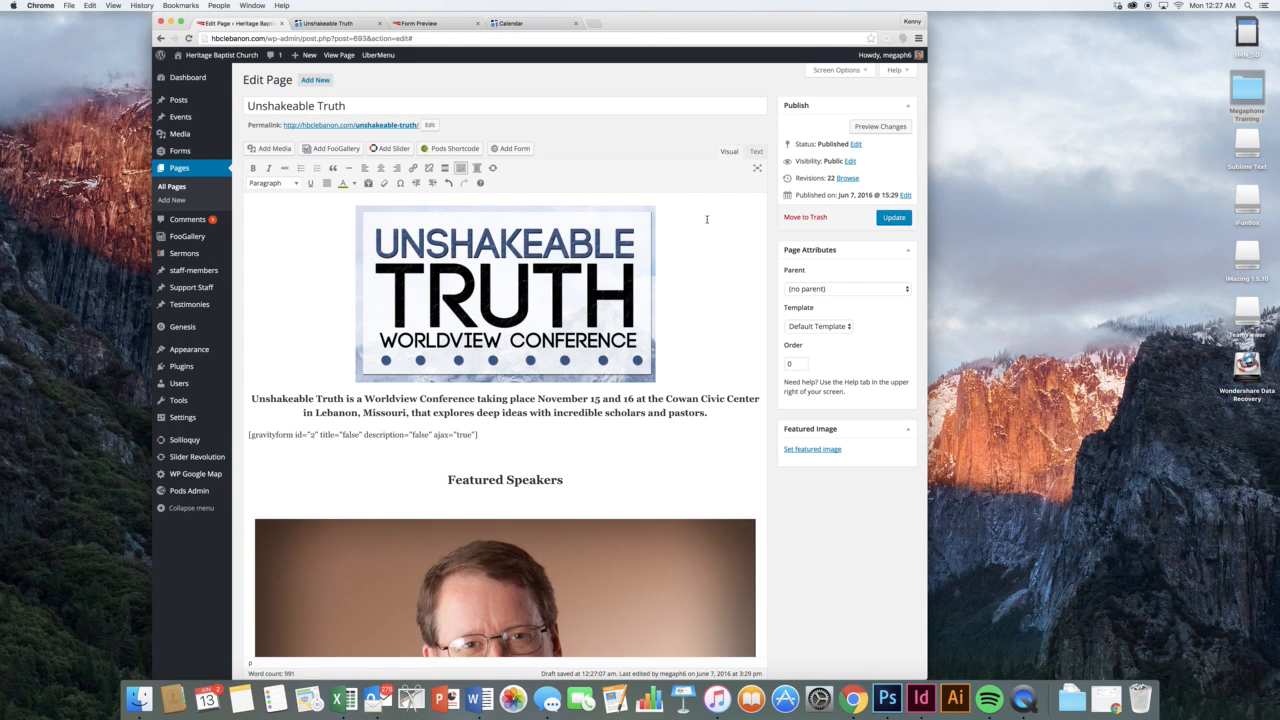
Recheck the title, description and AJAX options, then close the form dialog without inserting again
left_click(510, 150)
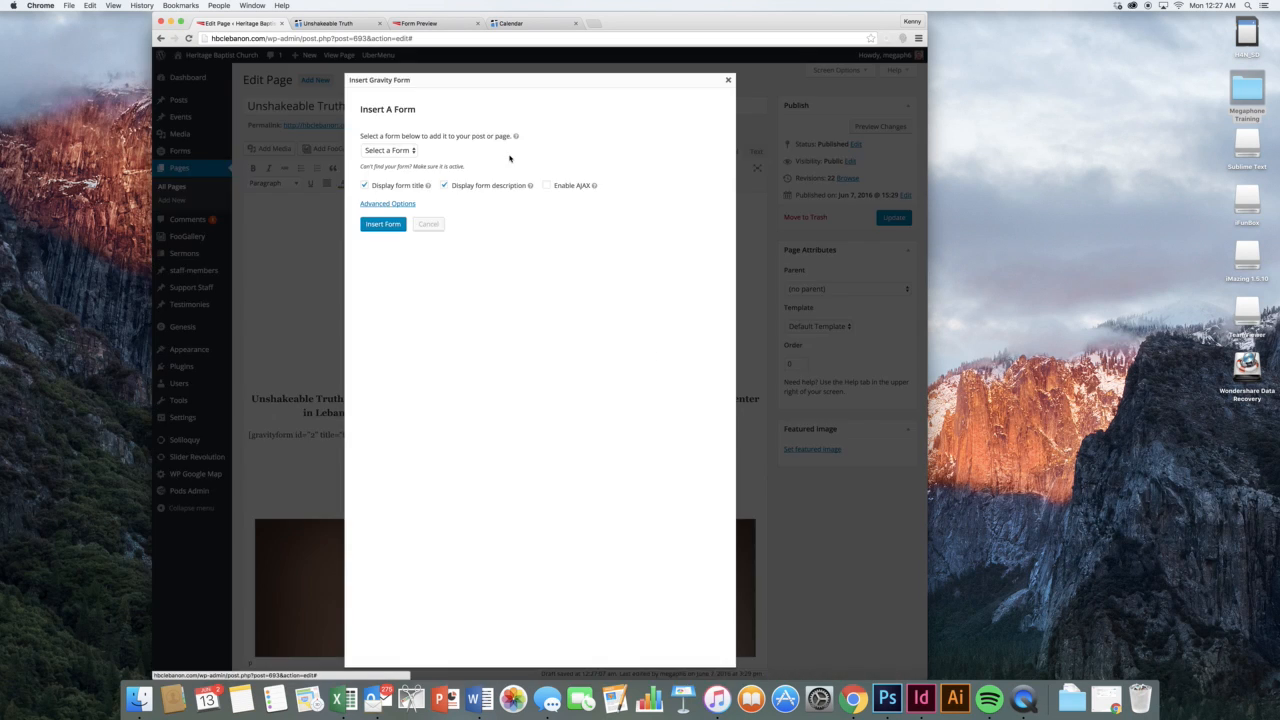
left_click(412, 186)
left_click(482, 186)
left_click(549, 186)
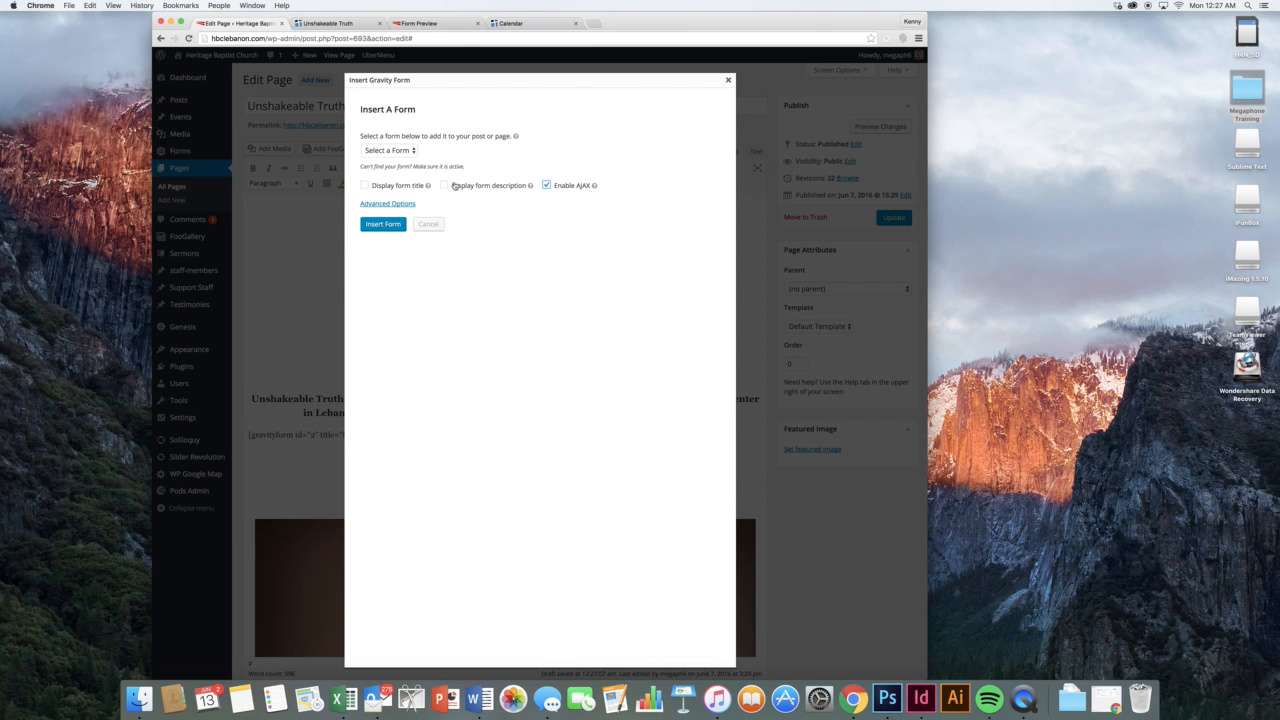
left_click(727, 80)
left_click(494, 430)
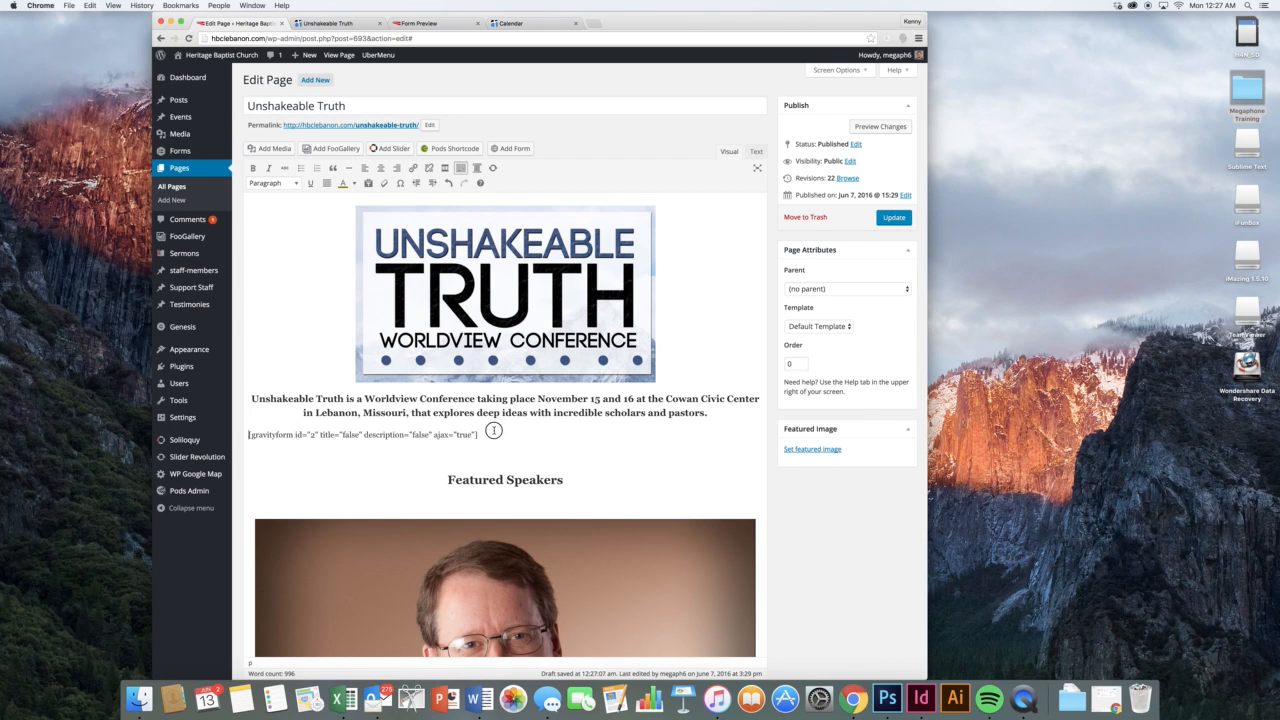
left_click(491, 434)
left_click(880, 126)
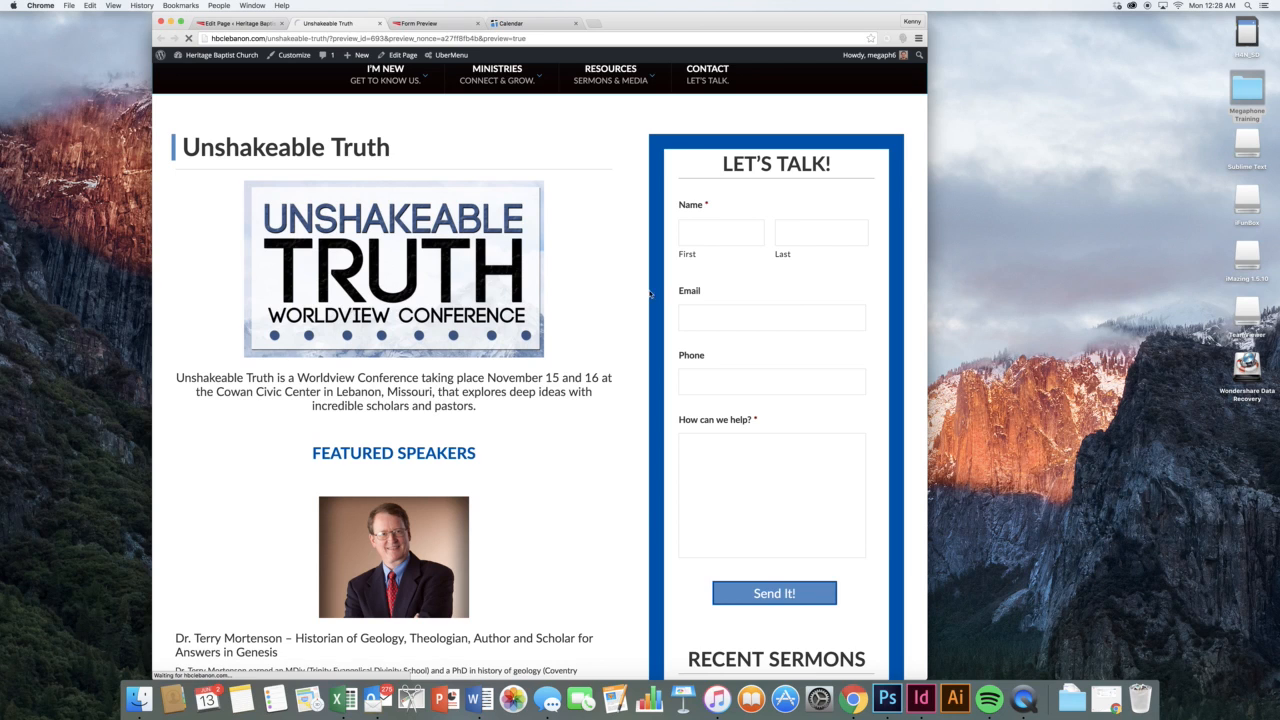
scroll(640, 294, "down", 5)
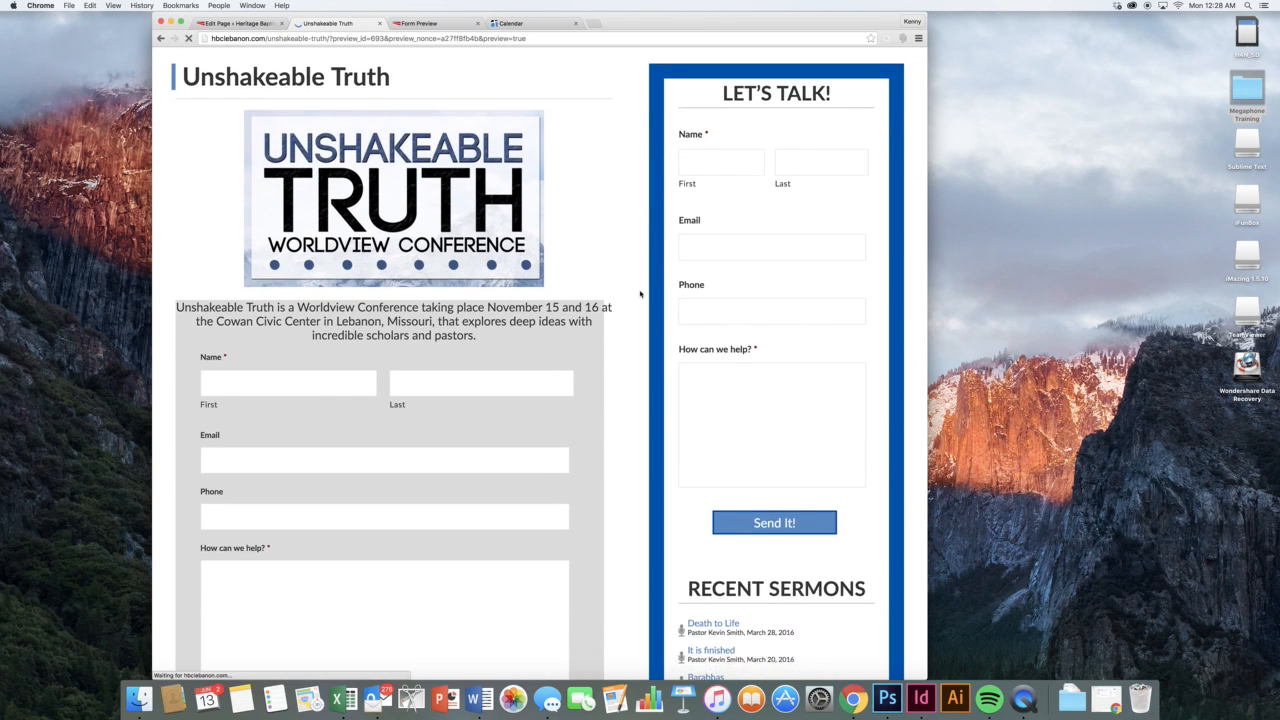
scroll(640, 294, "down", 2)
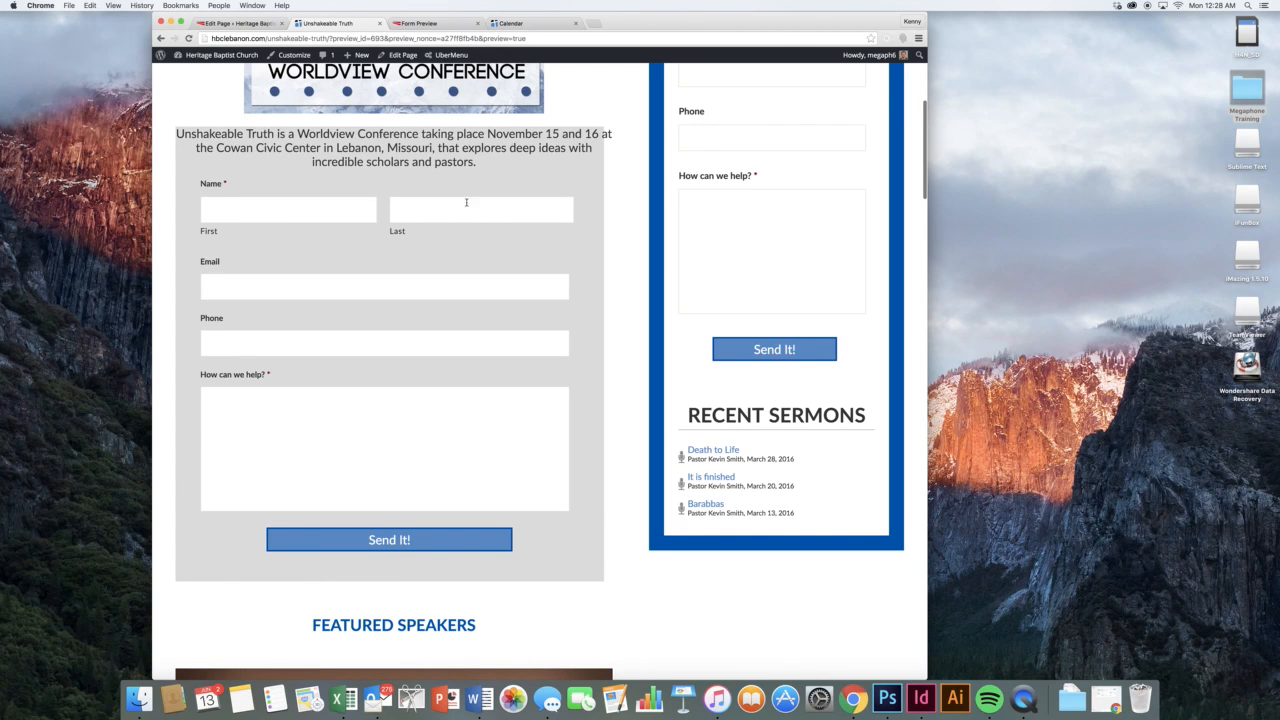
scroll(426, 182, "down", 1)
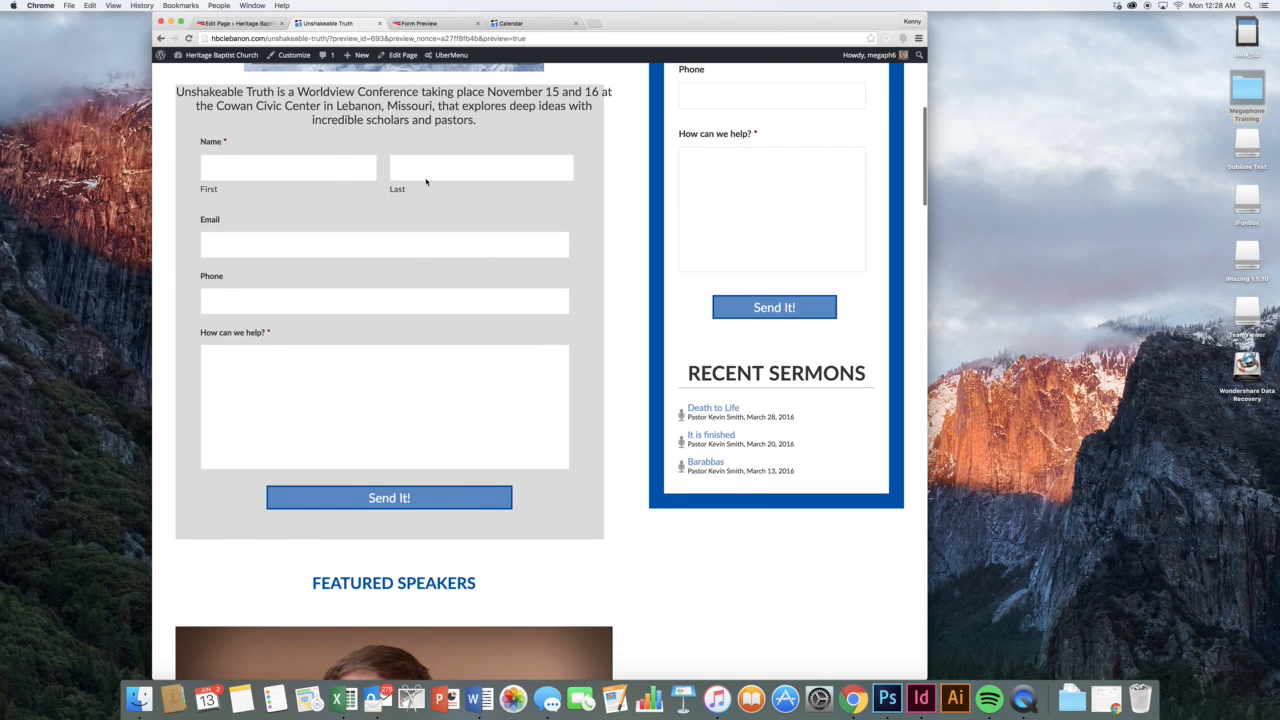
scroll(426, 182, "up", 1)
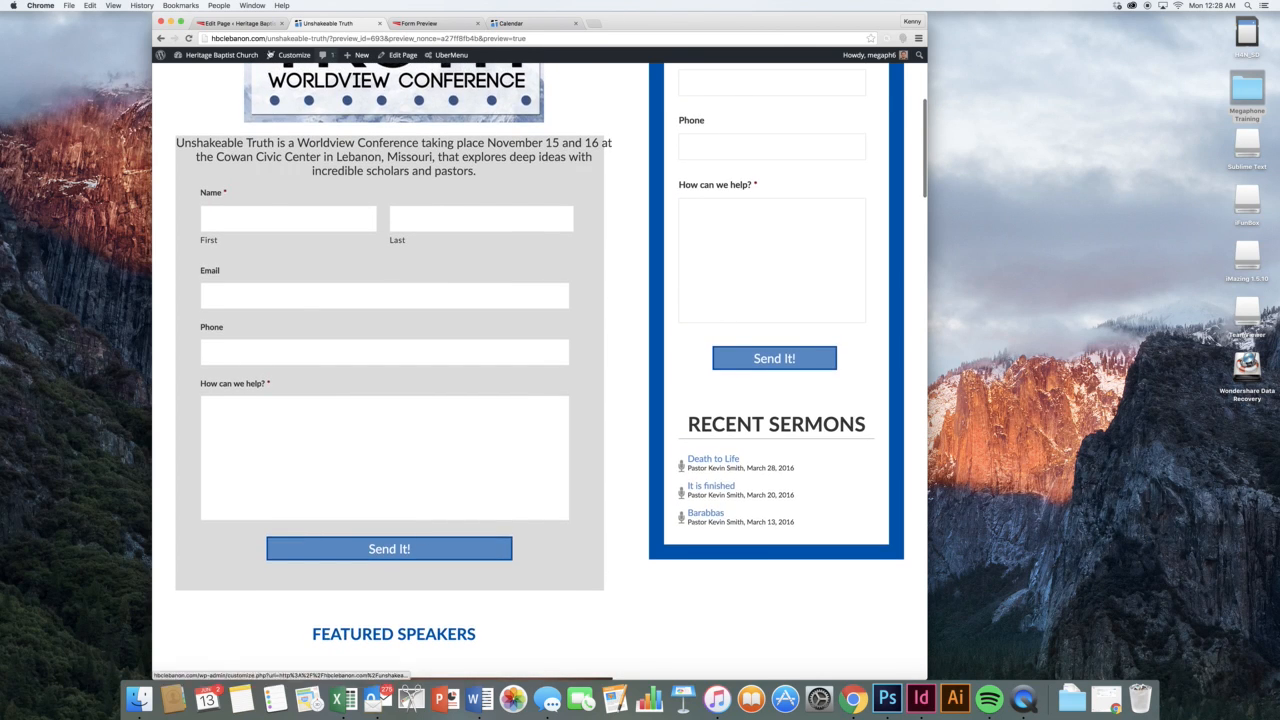
left_click(246, 24)
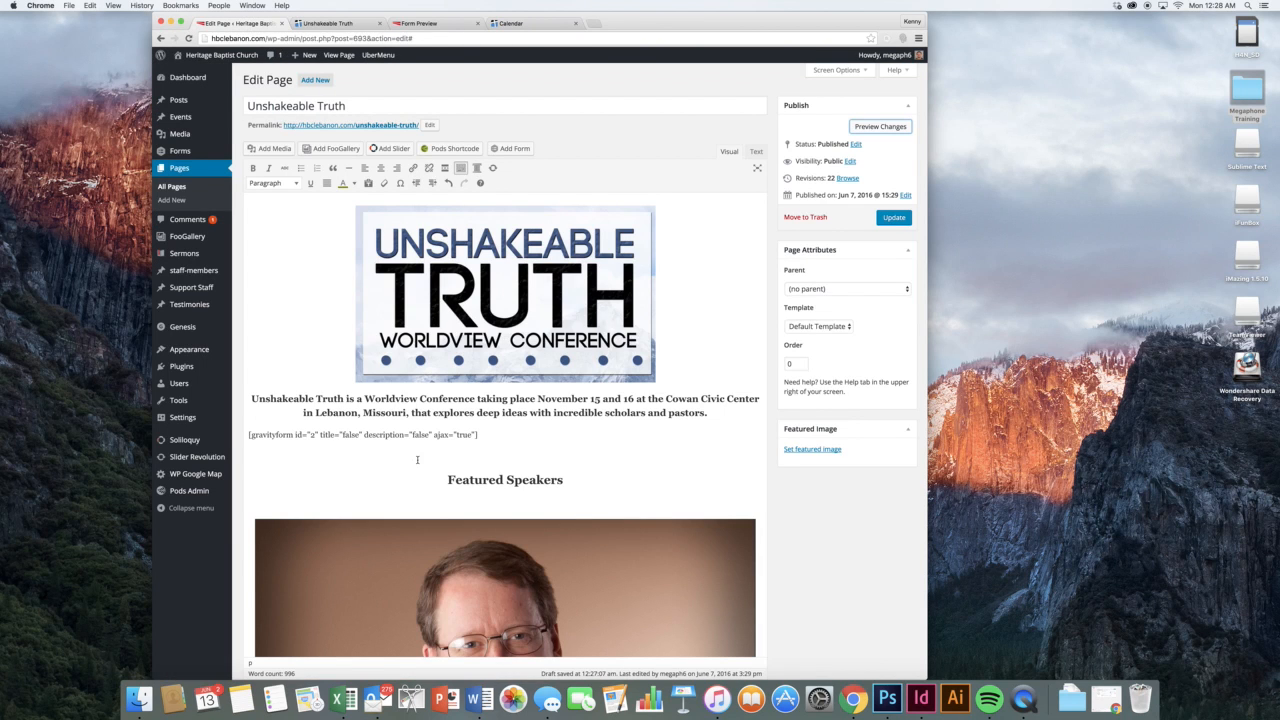
left_click(424, 411)
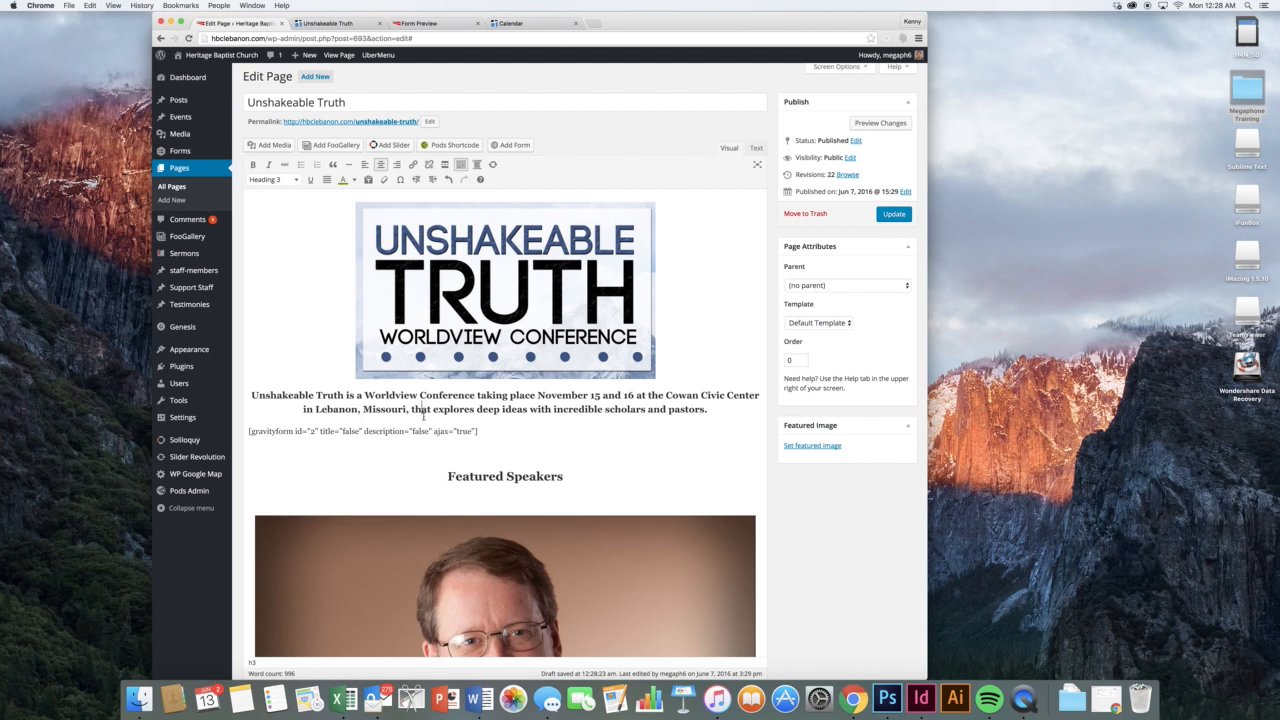
left_click(468, 430)
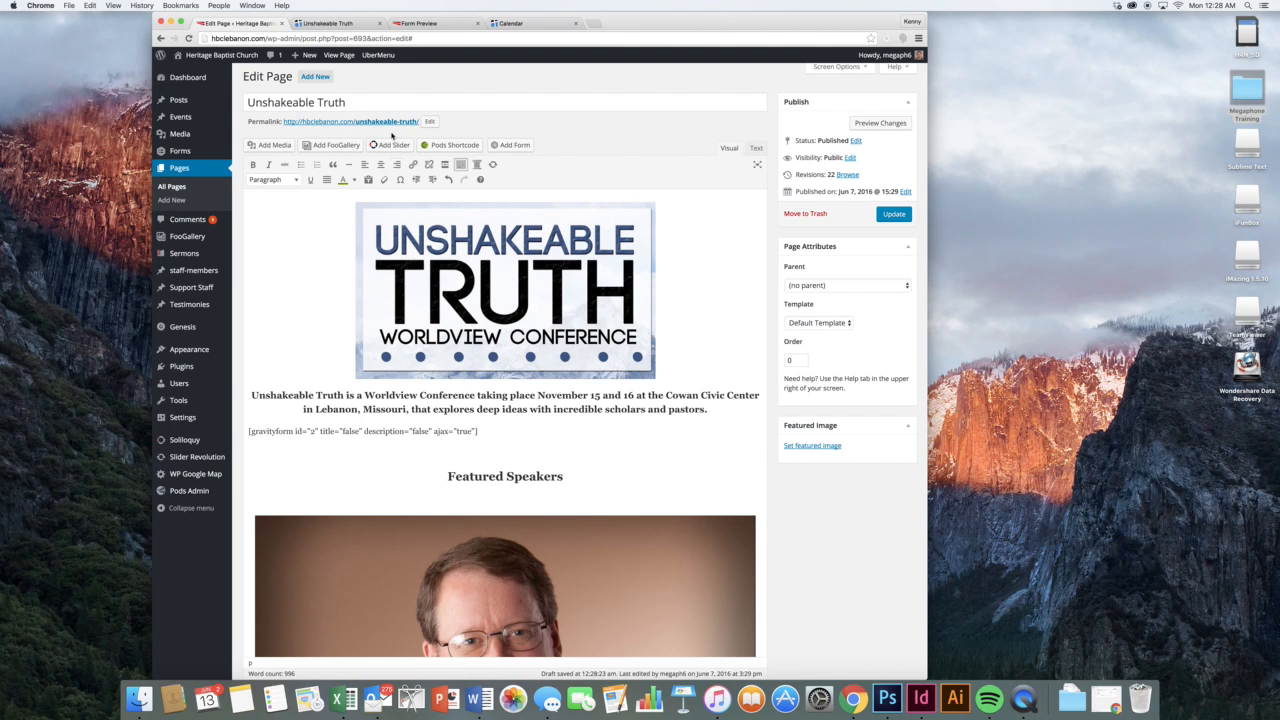
Check the live preview, then start a new line after 'Add in a new paragraph.'
left_click(330, 22)
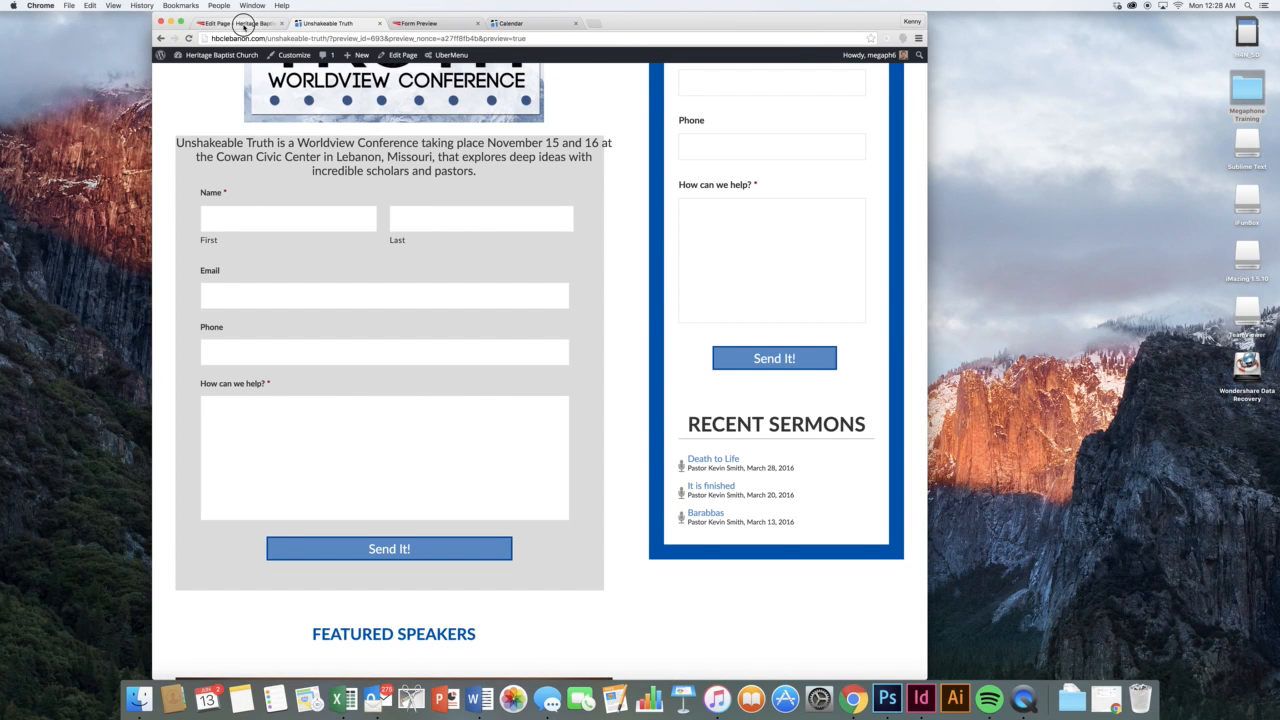
left_click(248, 23)
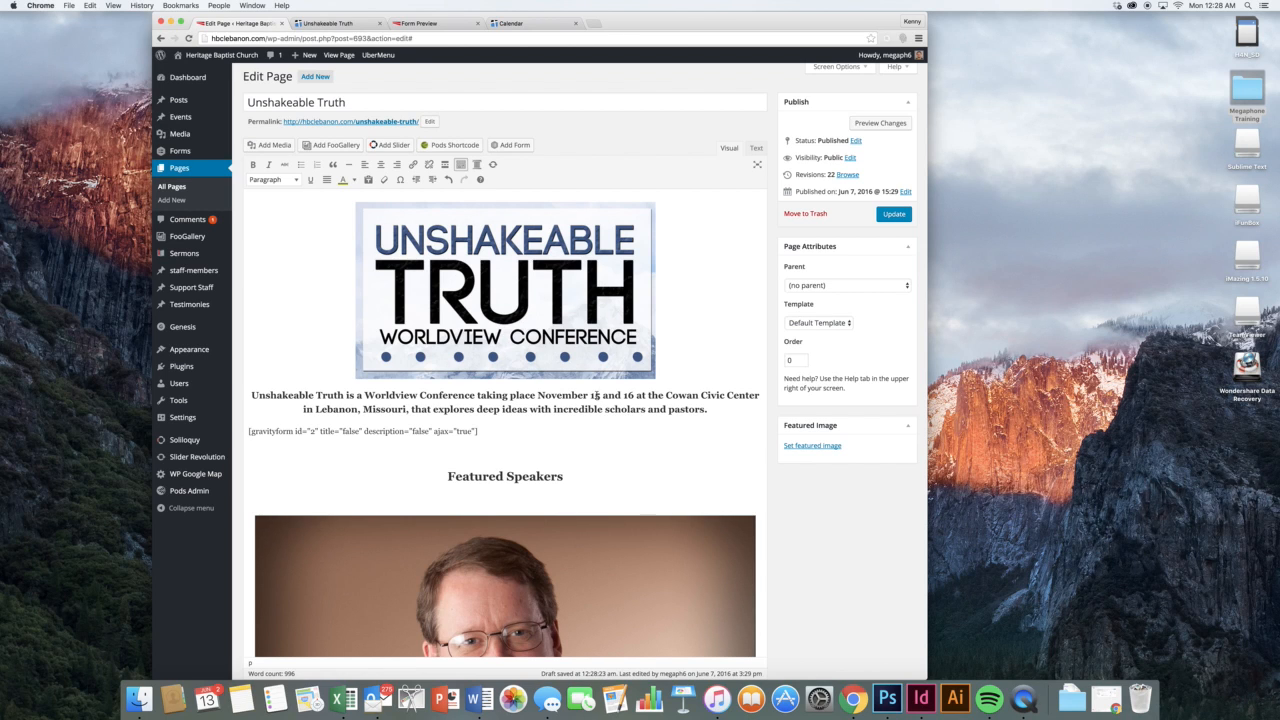
scroll(601, 402, "down", 7)
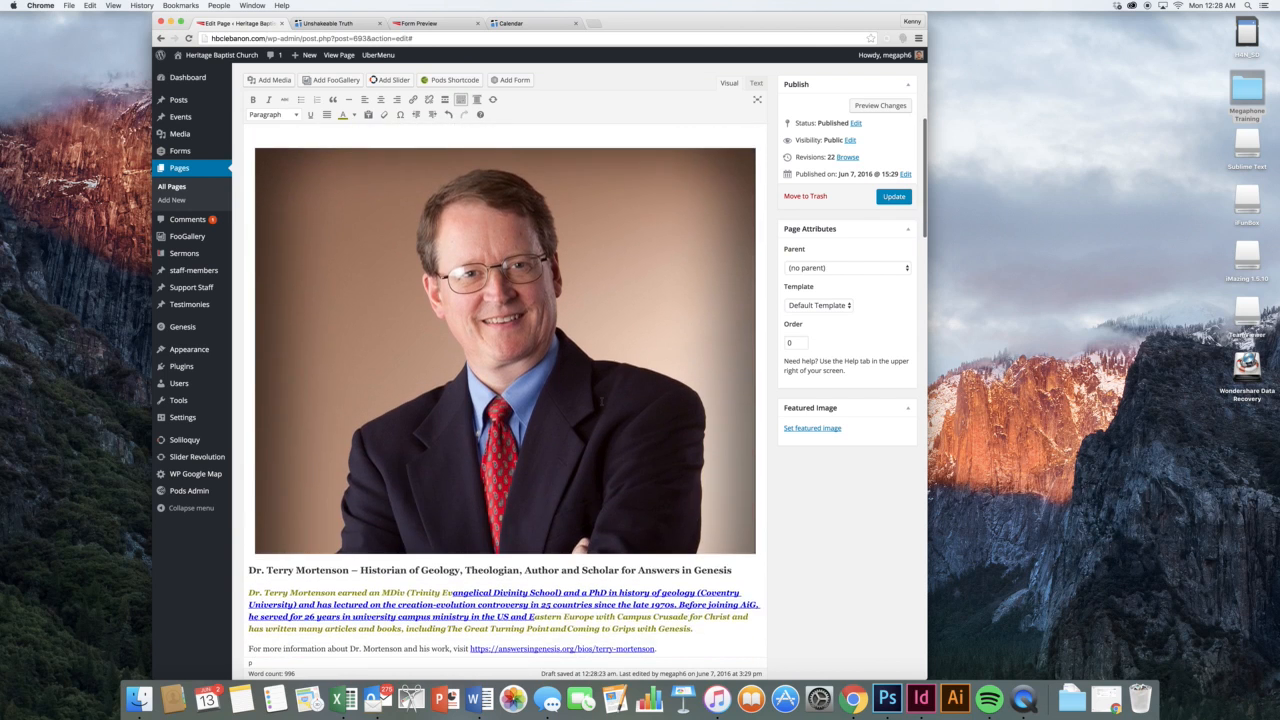
scroll(505, 390, "down", 10)
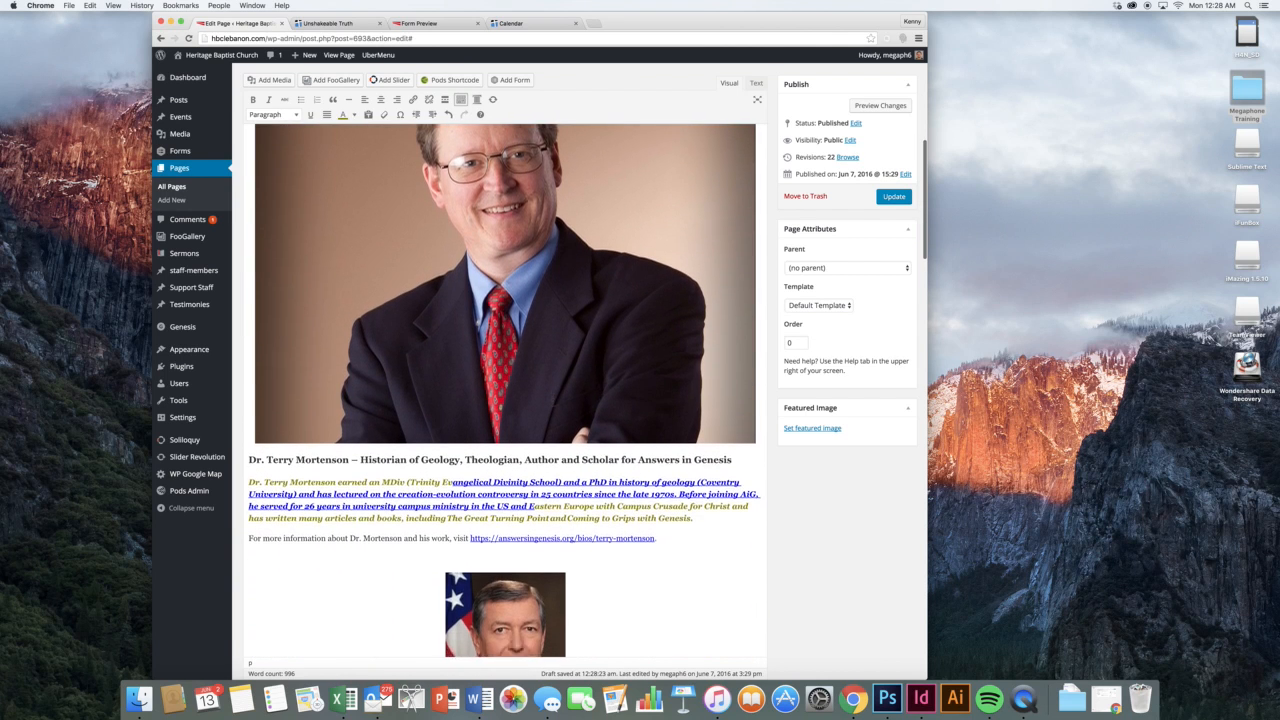
scroll(557, 404, "down", 1)
left_click(558, 404)
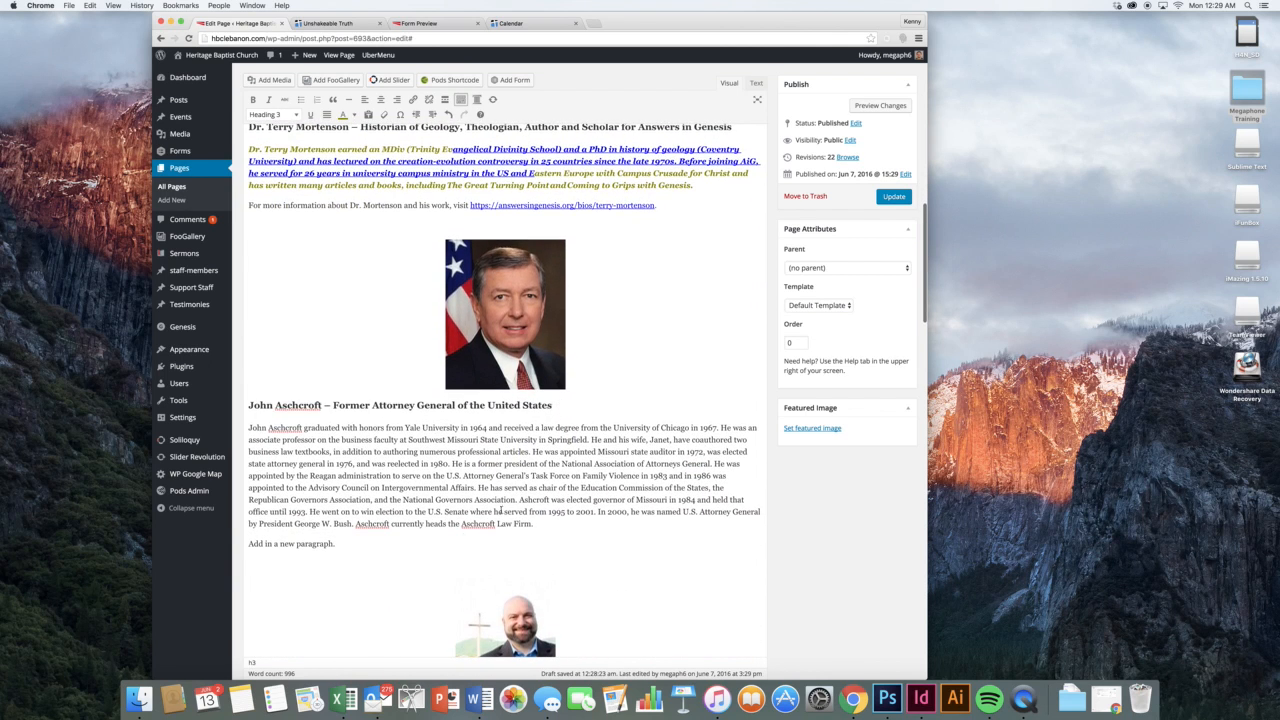
left_click(440, 543)
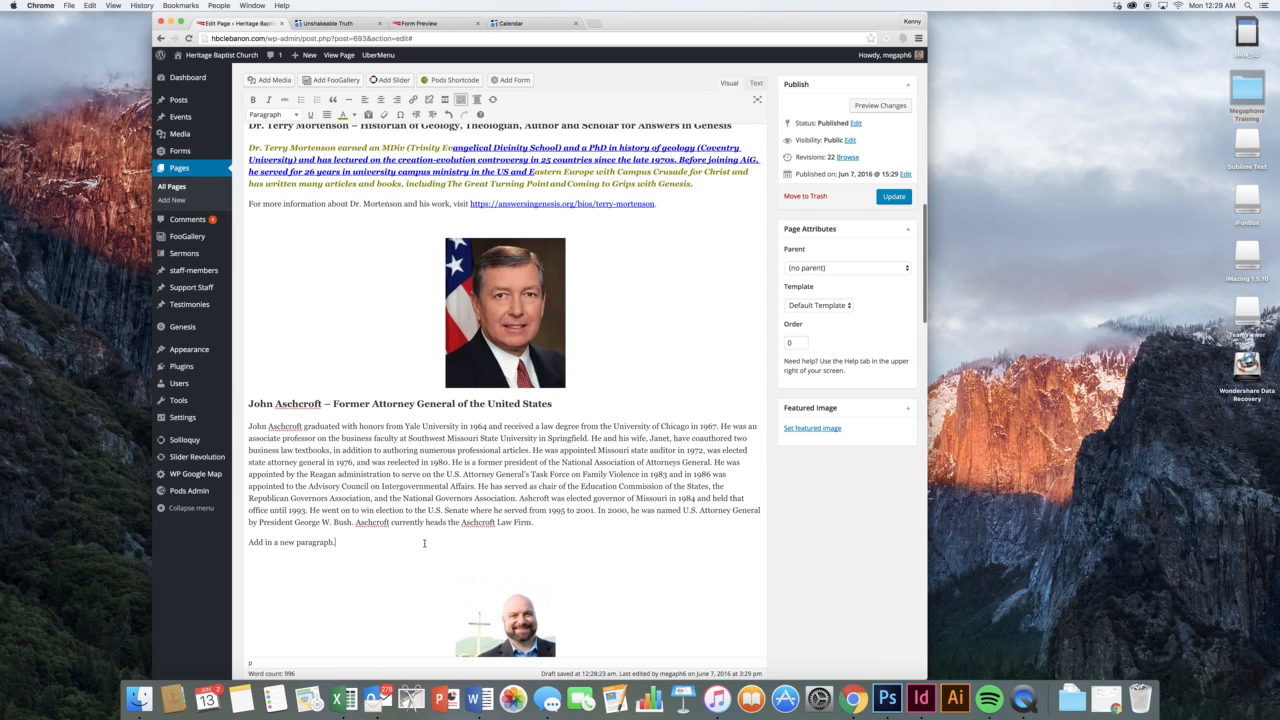
key("Return")
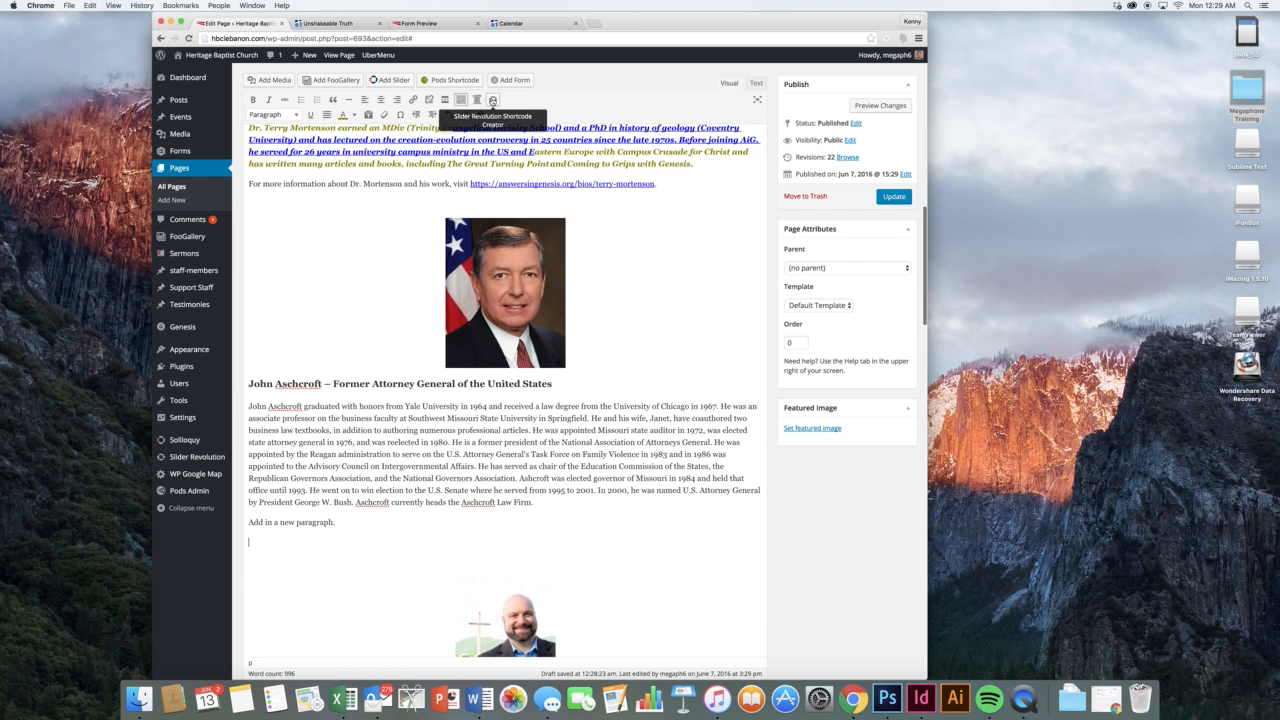
Insert the '#1 home' Slider Revolution slider on the new line
left_click(493, 101)
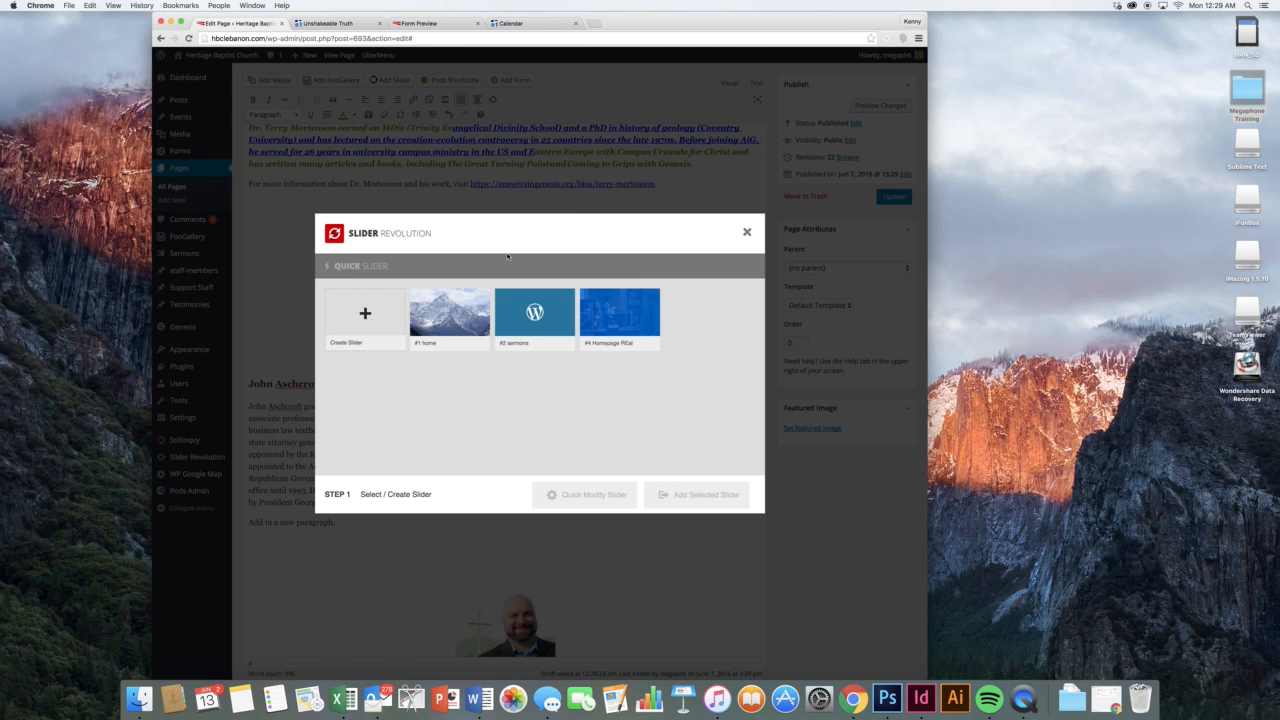
left_click(477, 316)
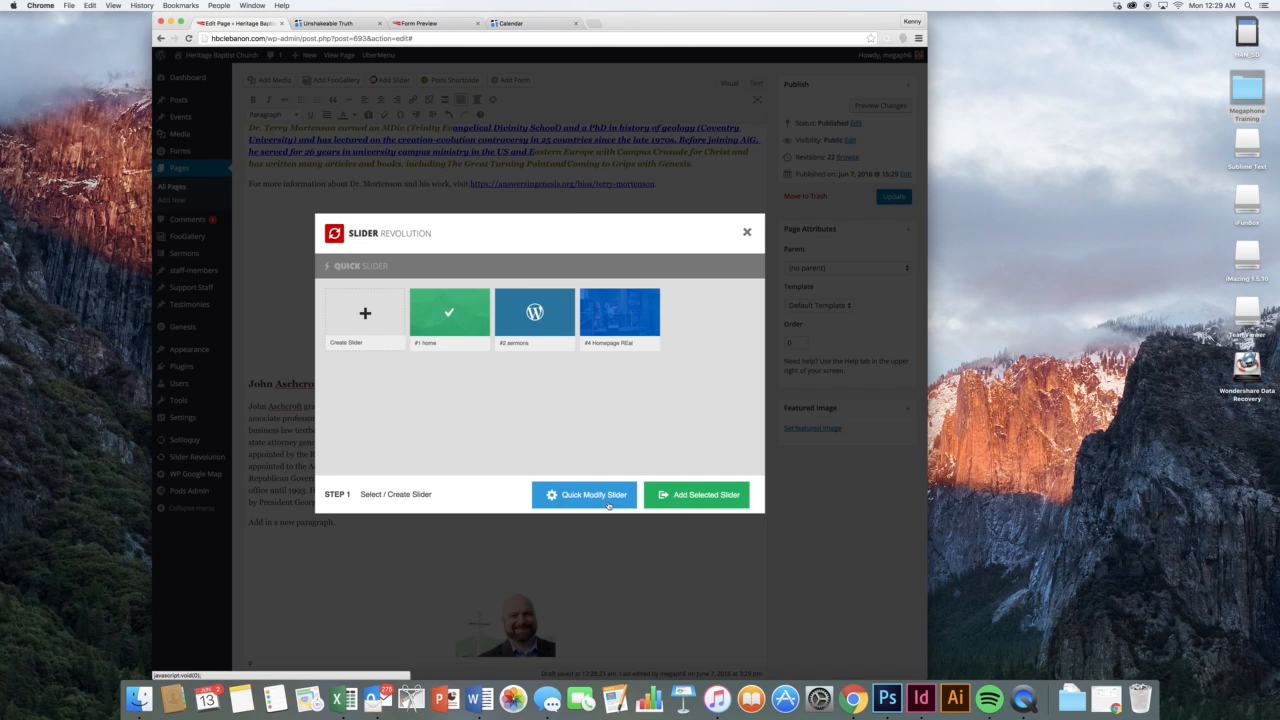
left_click(676, 494)
scroll(435, 535, "down", 1)
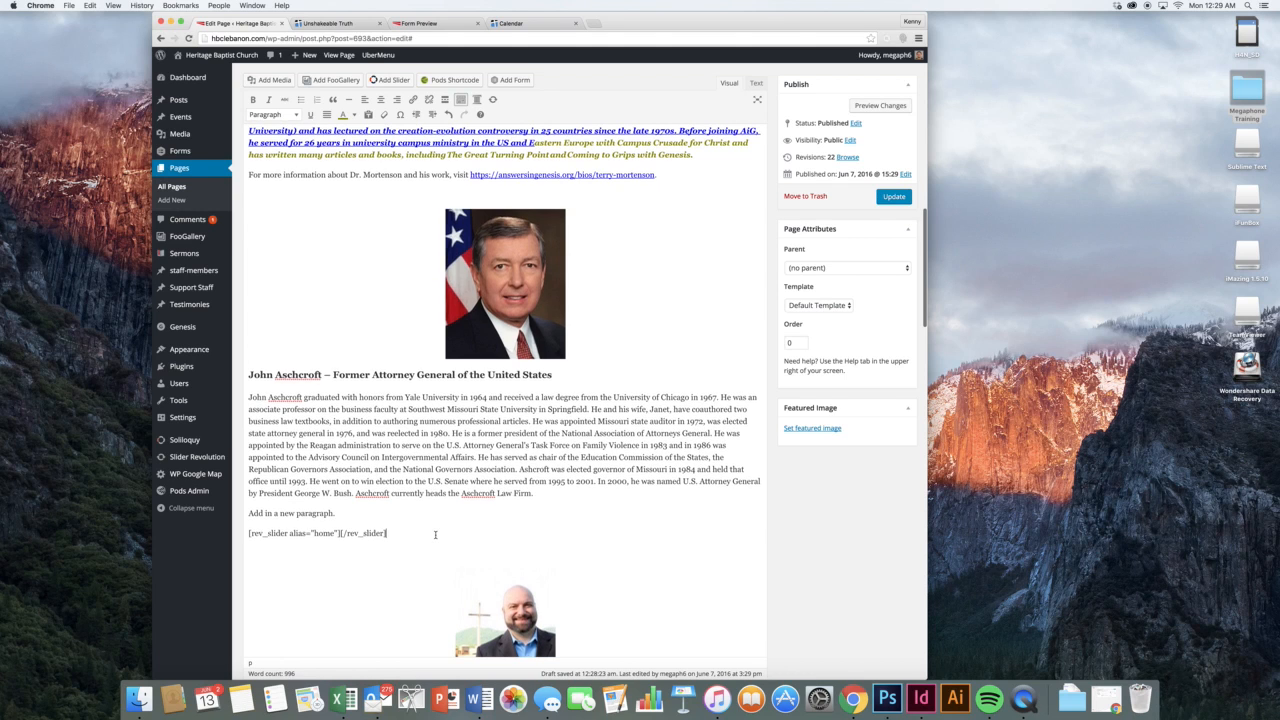
scroll(436, 390, "up", 3)
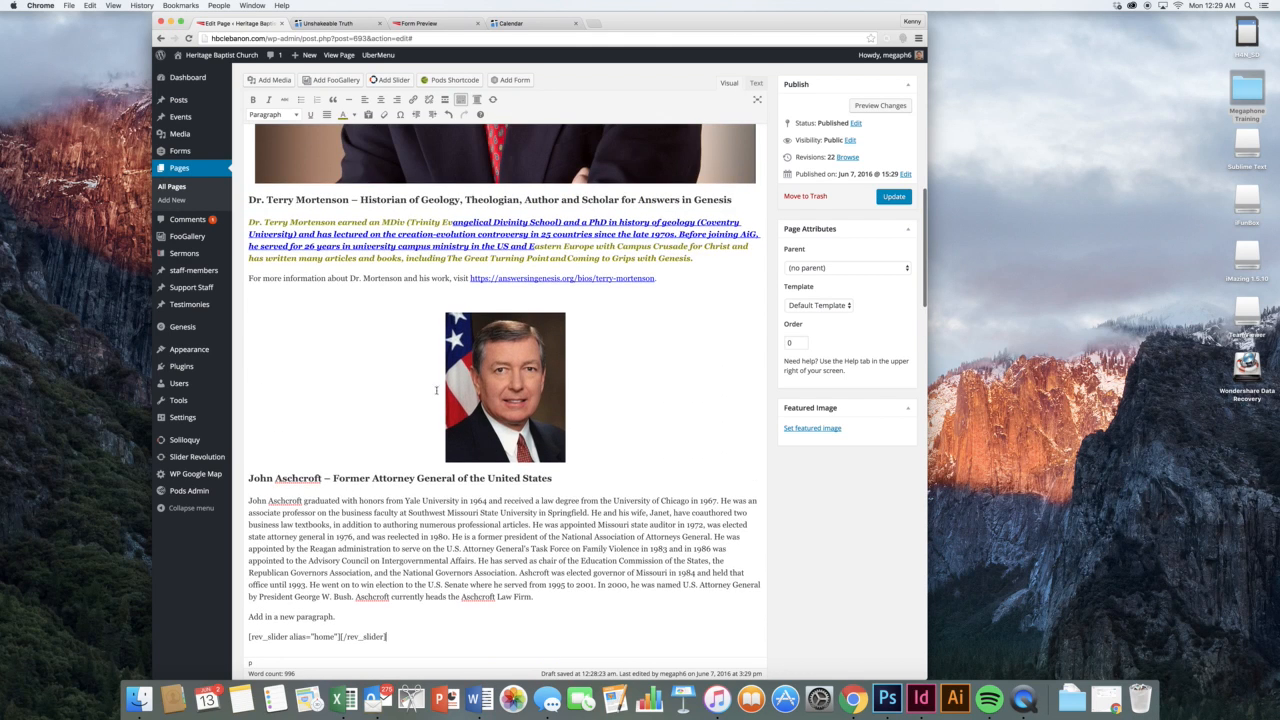
scroll(360, 240, "down", 12)
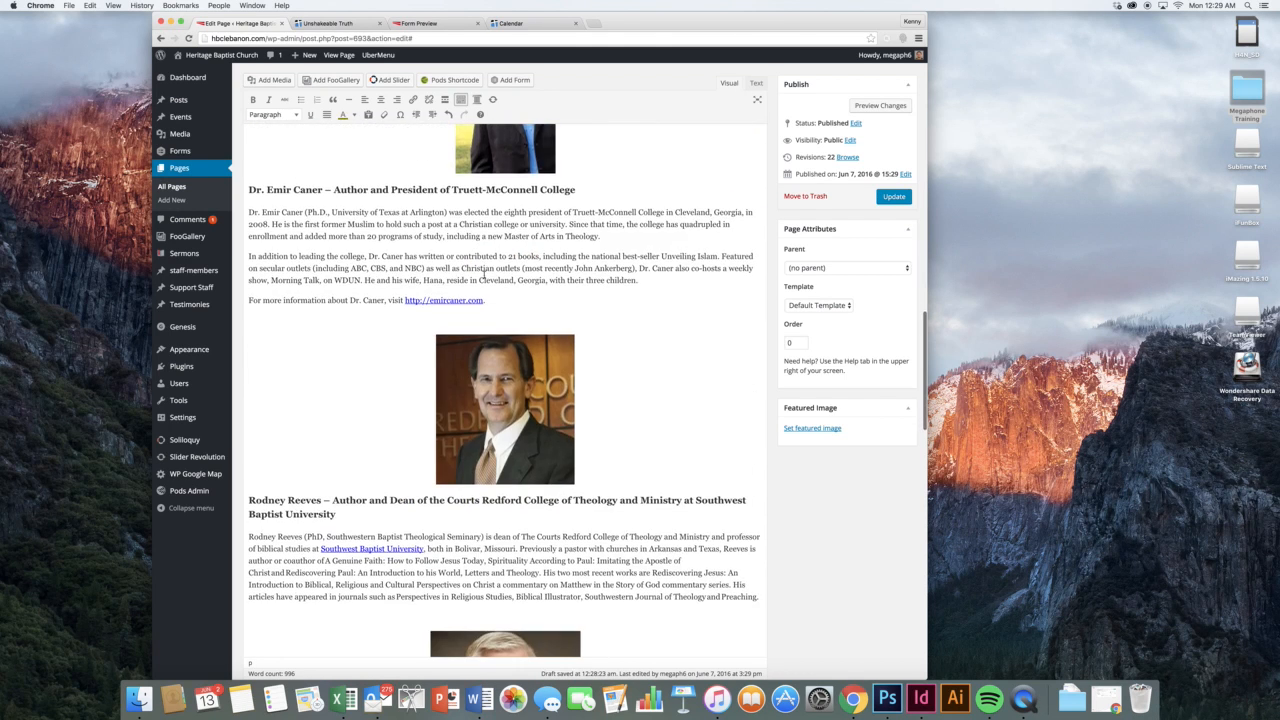
Insert FooGallery #672 on the empty line below the college president's bio
left_click(516, 316)
left_click(337, 80)
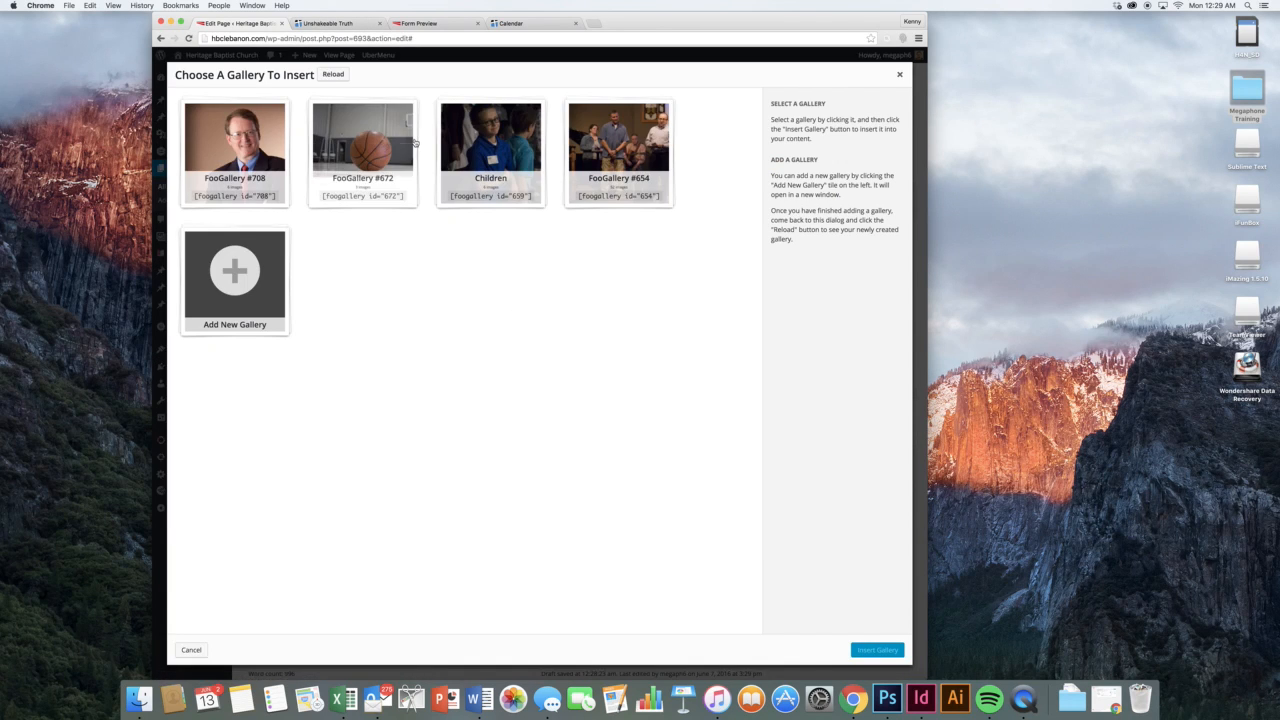
left_click(362, 150)
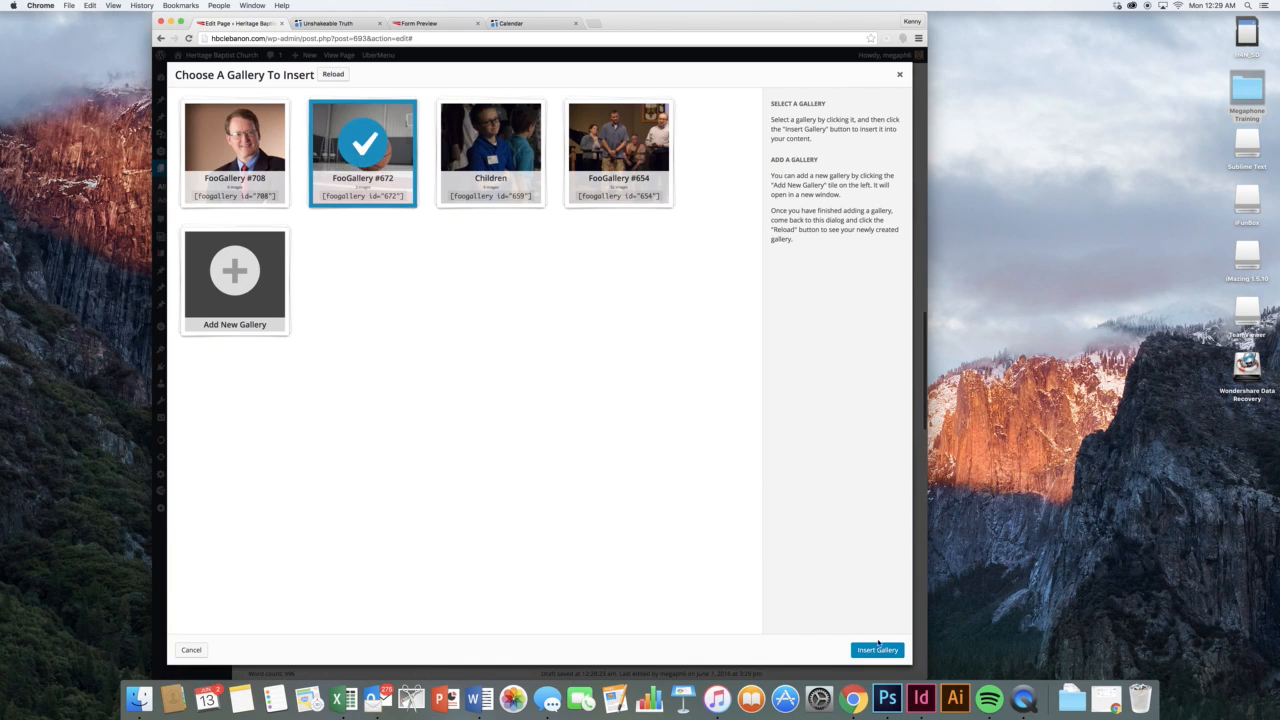
left_click(877, 649)
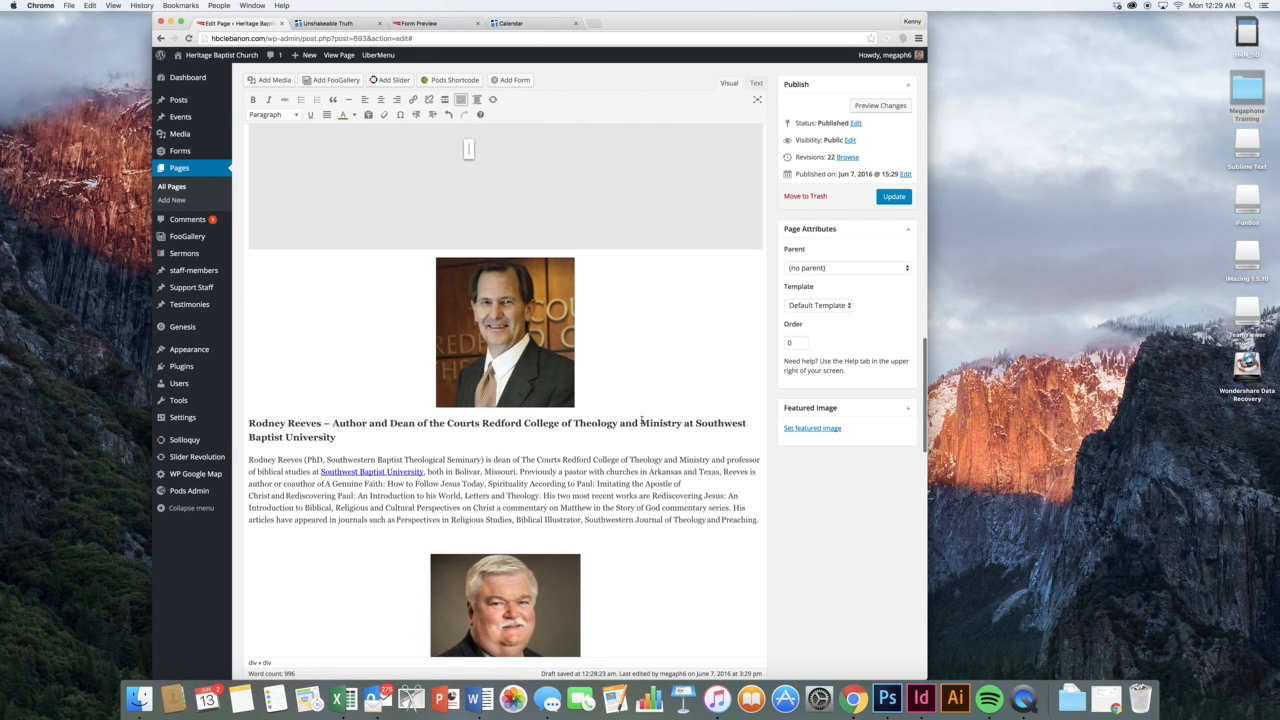
scroll(641, 421, "down", 5)
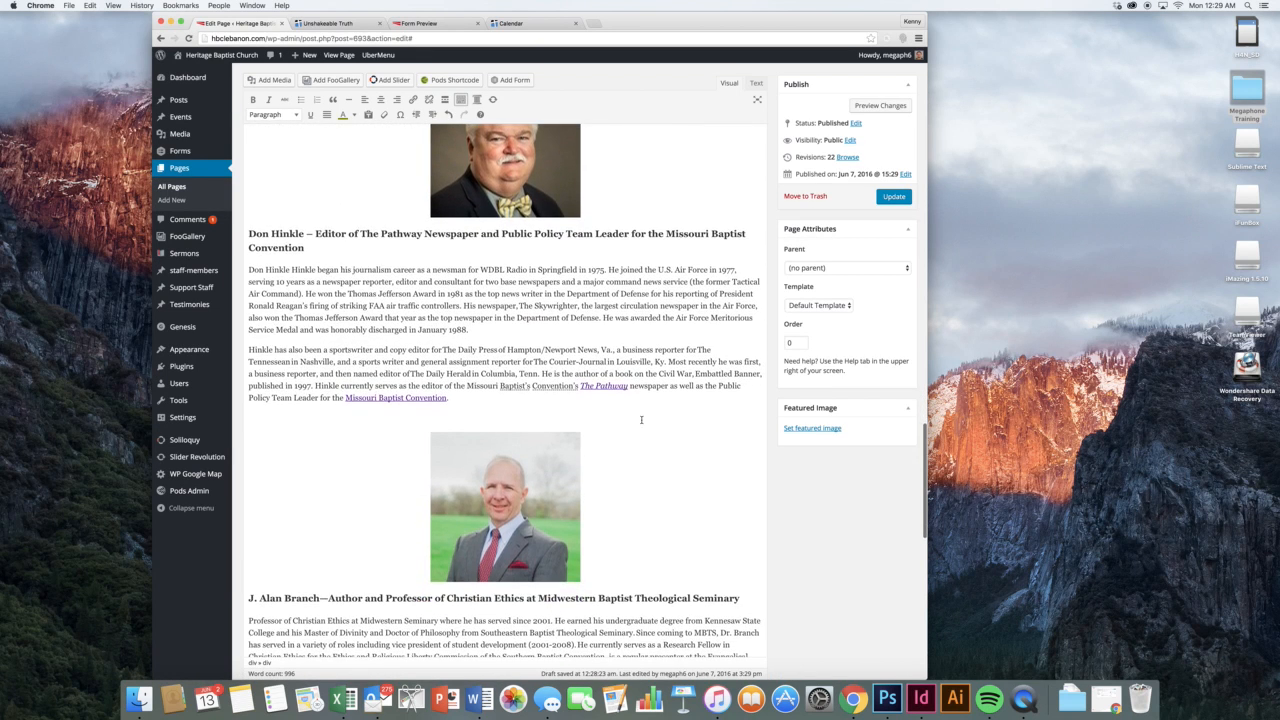
left_click(580, 400)
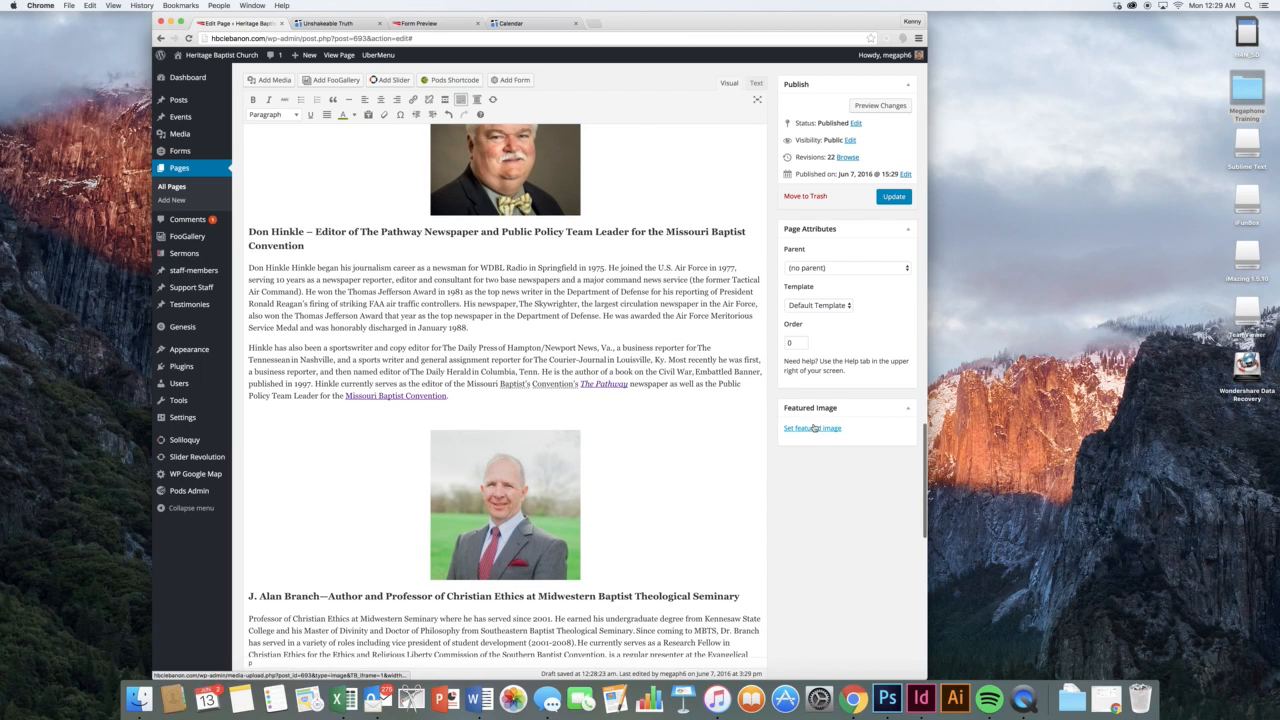
scroll(684, 417, "down", 10)
scroll(684, 417, "down", 3)
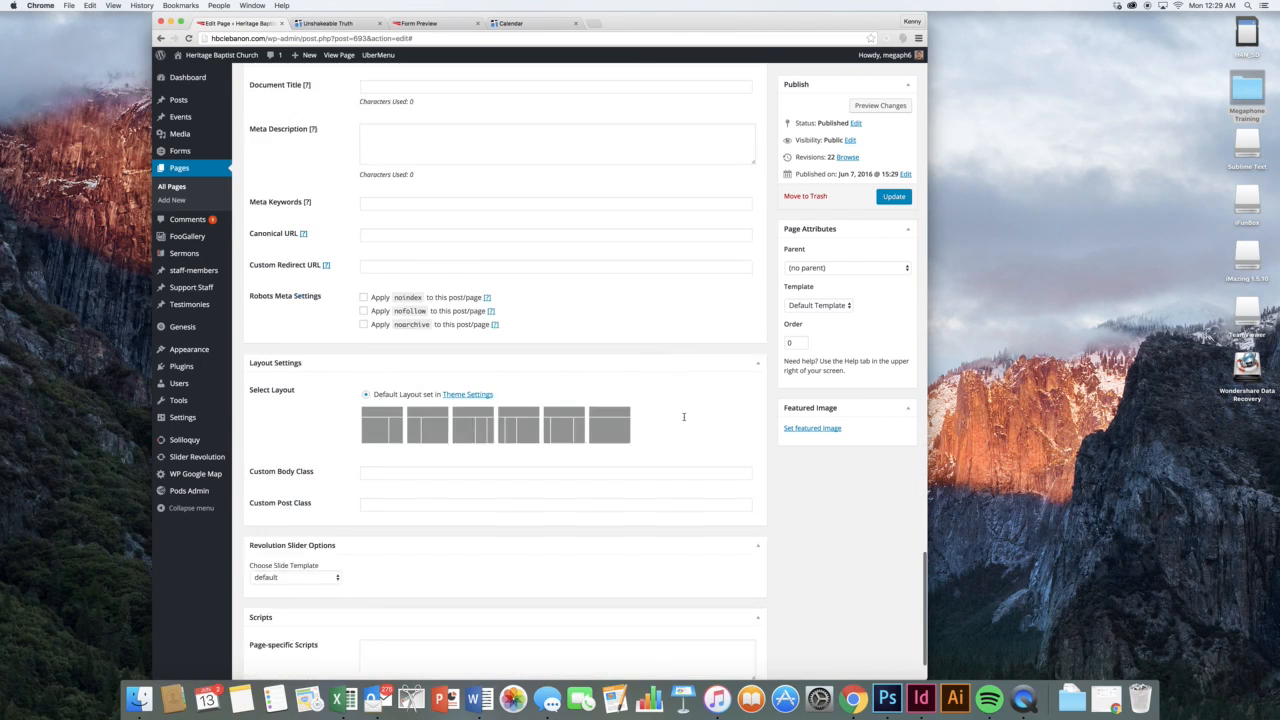
scroll(630, 373, "up", 12)
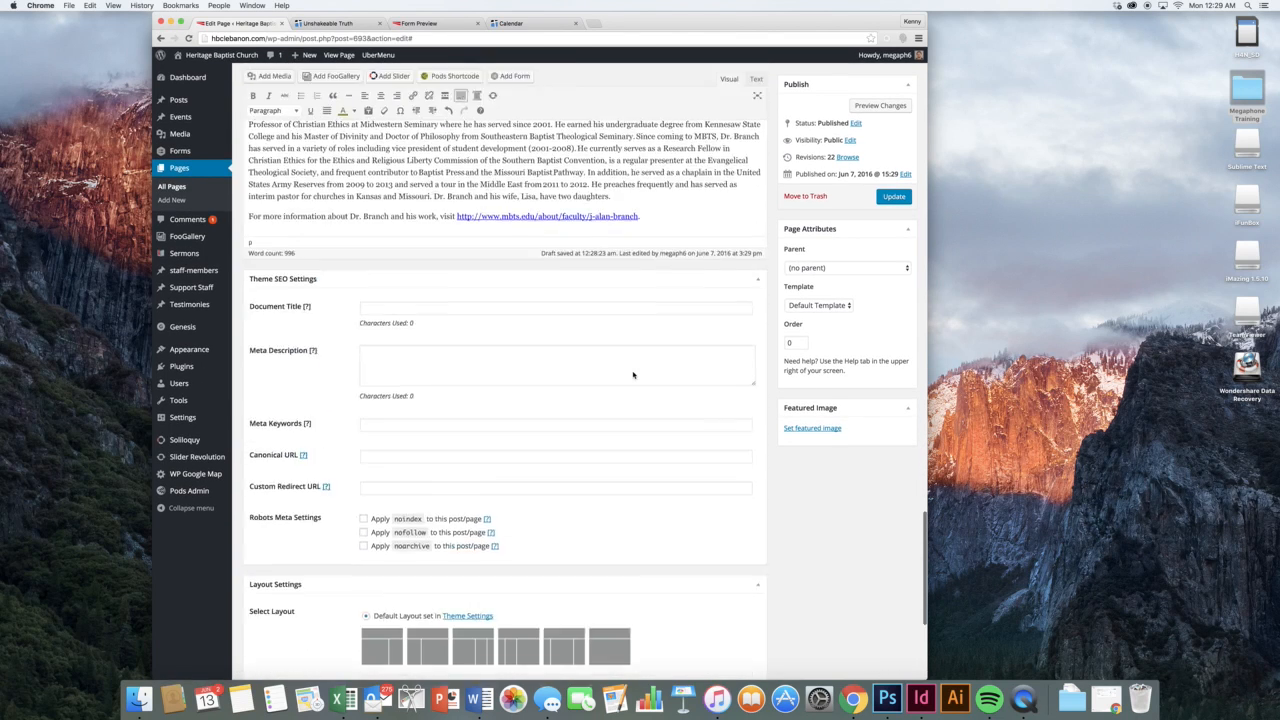
scroll(633, 375, "up", 15)
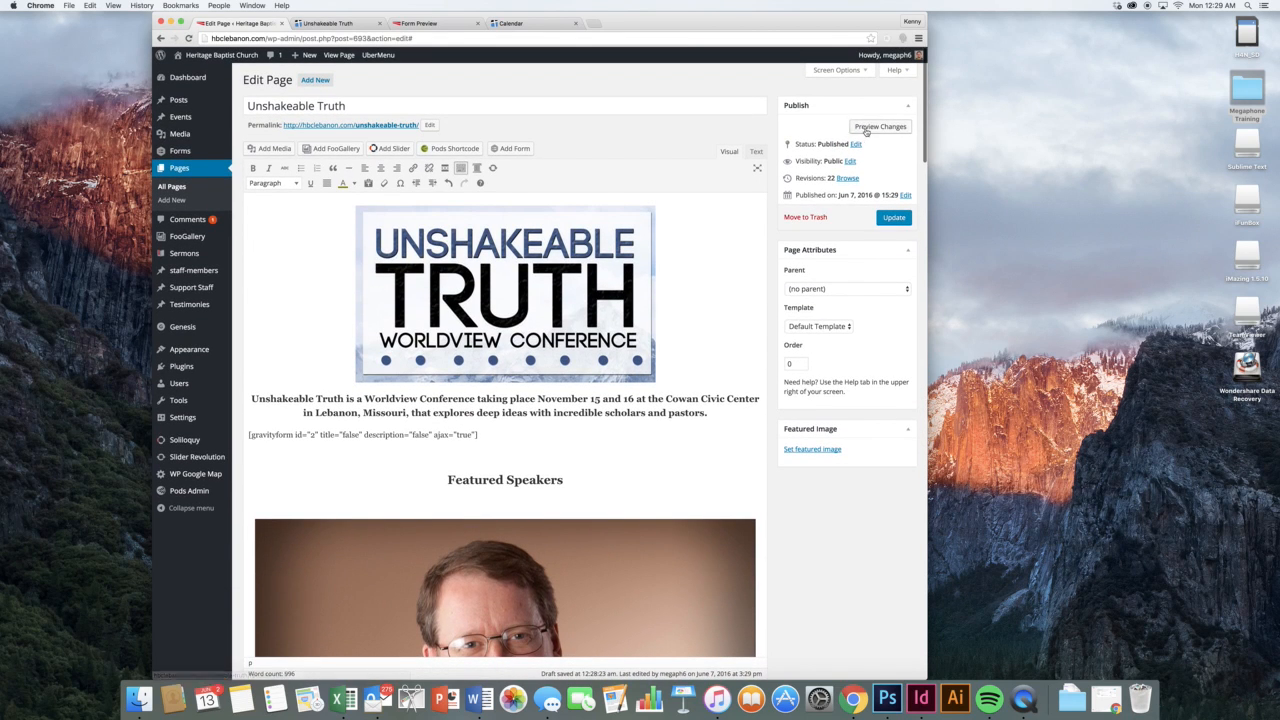
Refresh the live preview and scroll through the updated Unshakeable Truth page
left_click(877, 129)
left_click(335, 25)
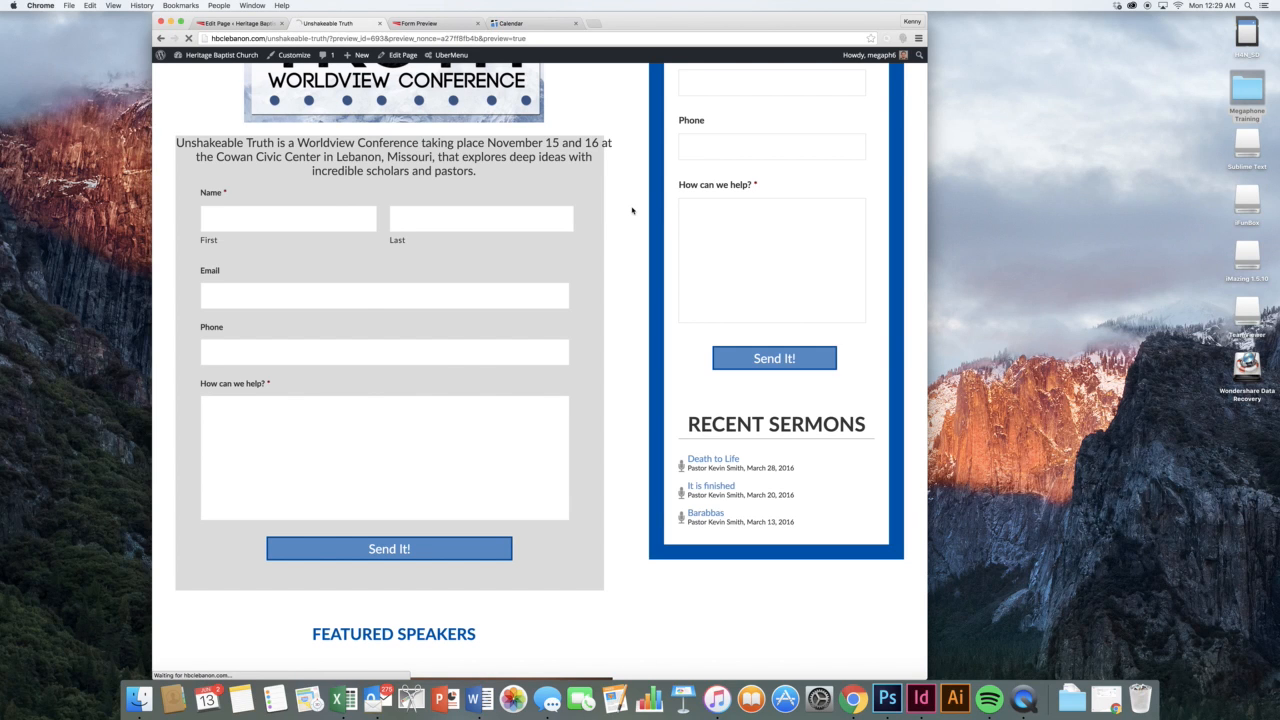
scroll(632, 210, "down", 10)
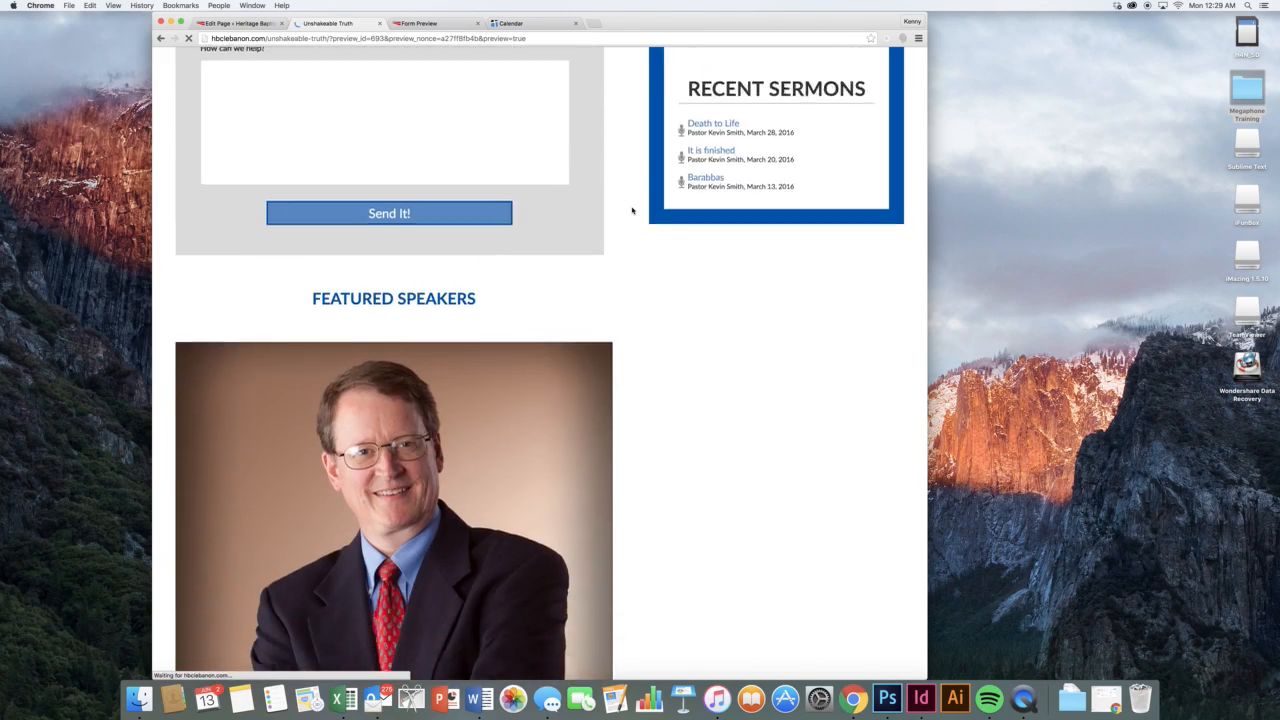
scroll(632, 210, "down", 12)
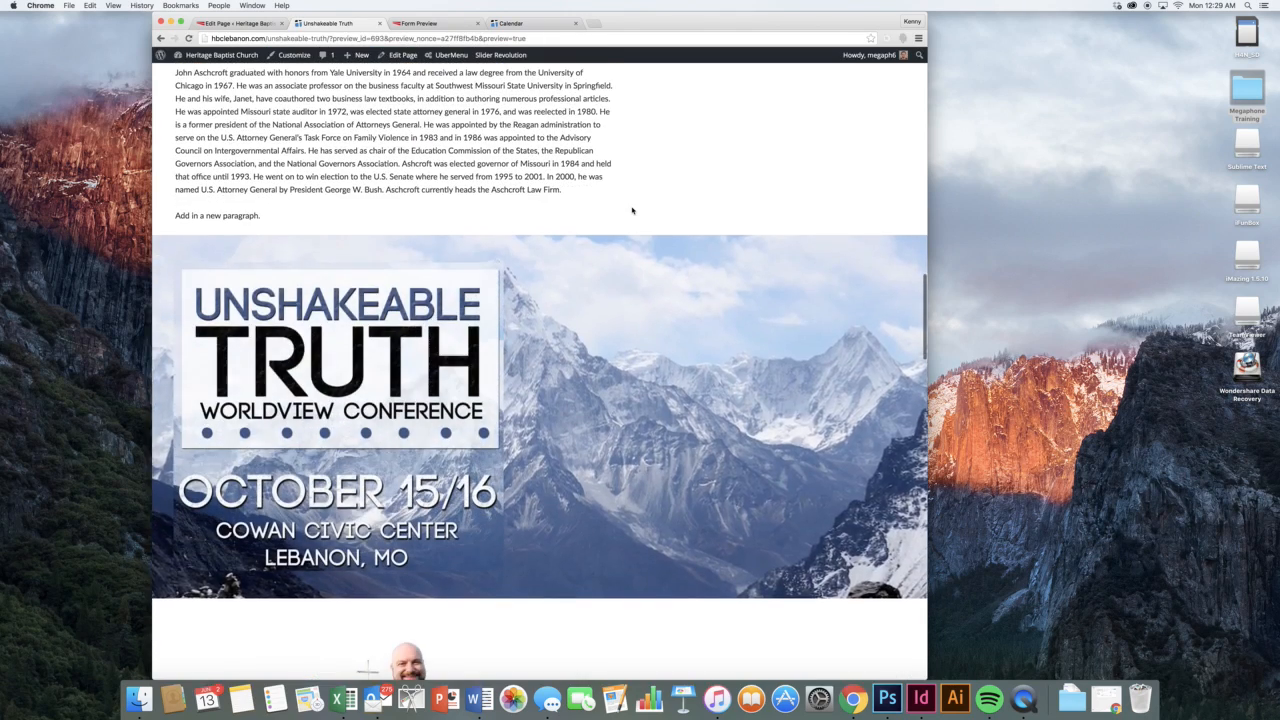
scroll(626, 309, "down", 8)
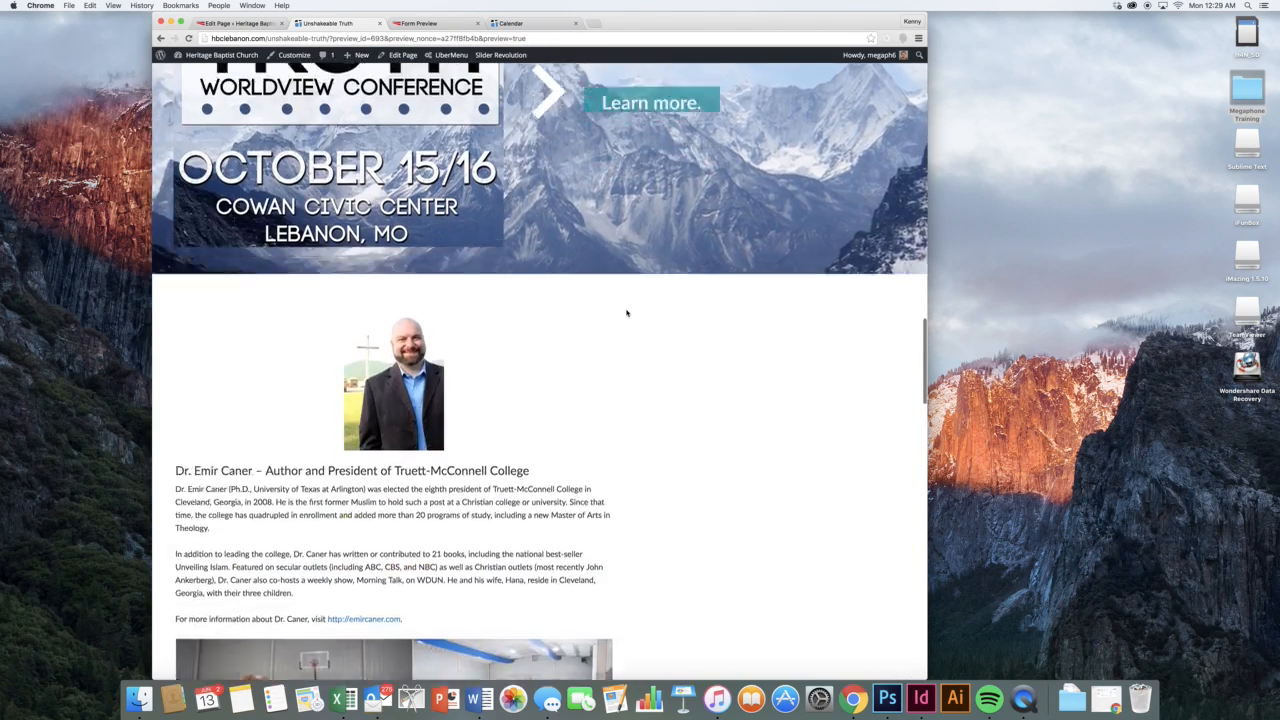
scroll(626, 313, "down", 3)
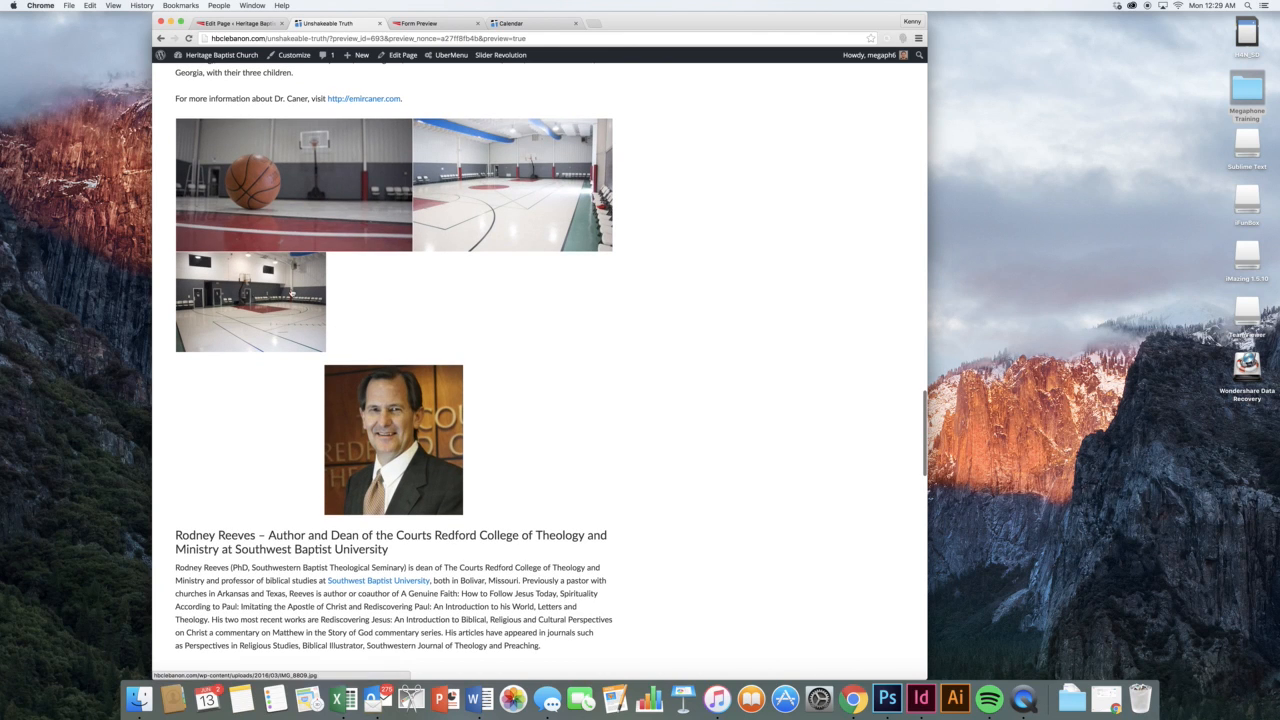
scroll(568, 320, "down", 12)
scroll(568, 320, "down", 12)
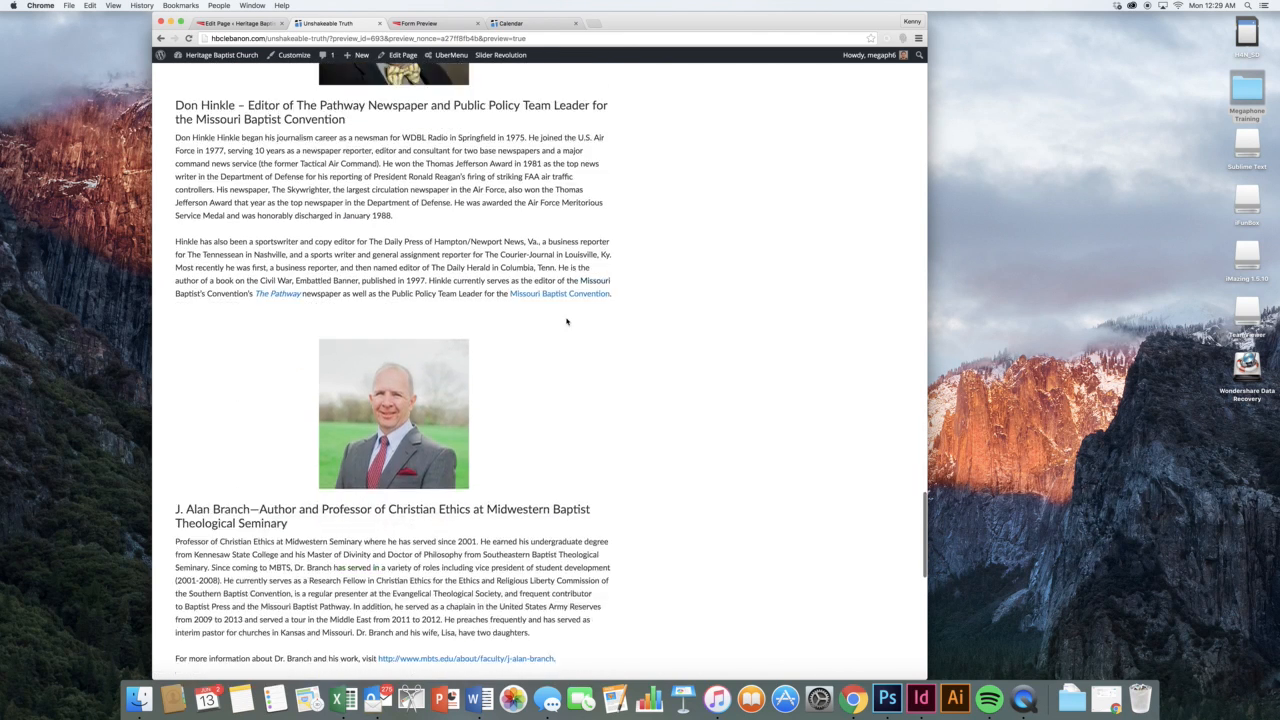
left_click(243, 21)
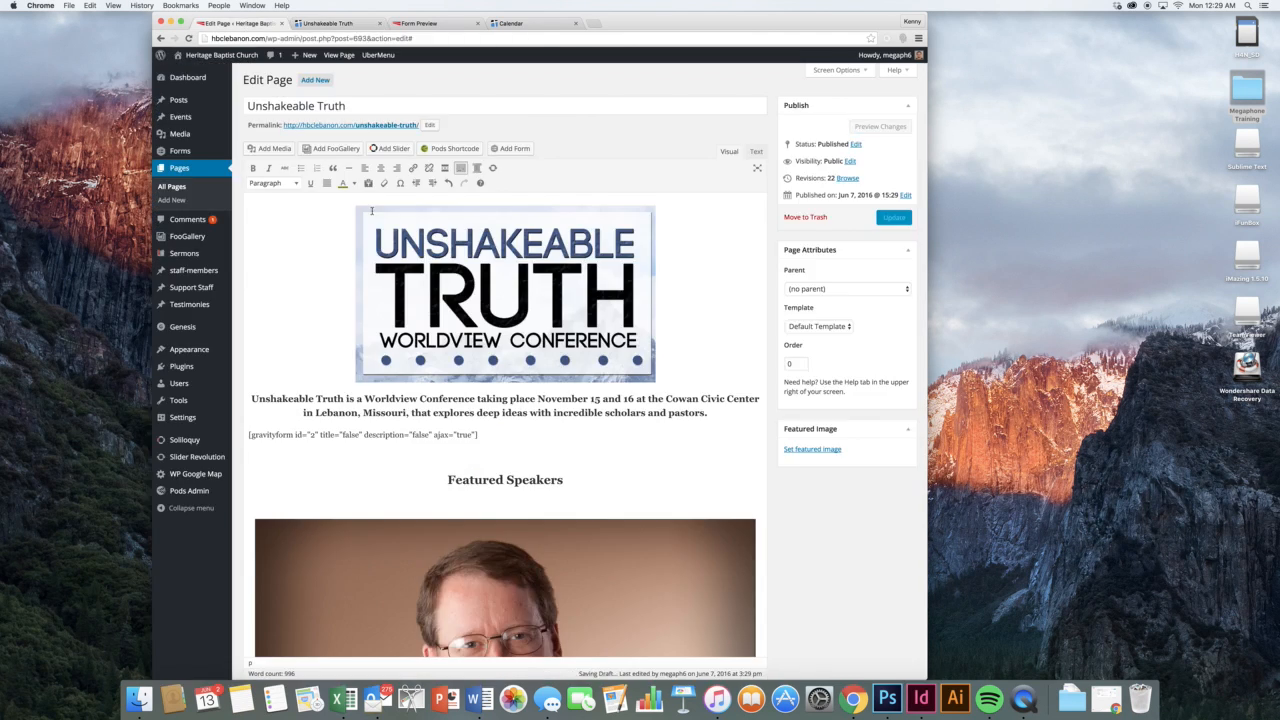
left_click(541, 405)
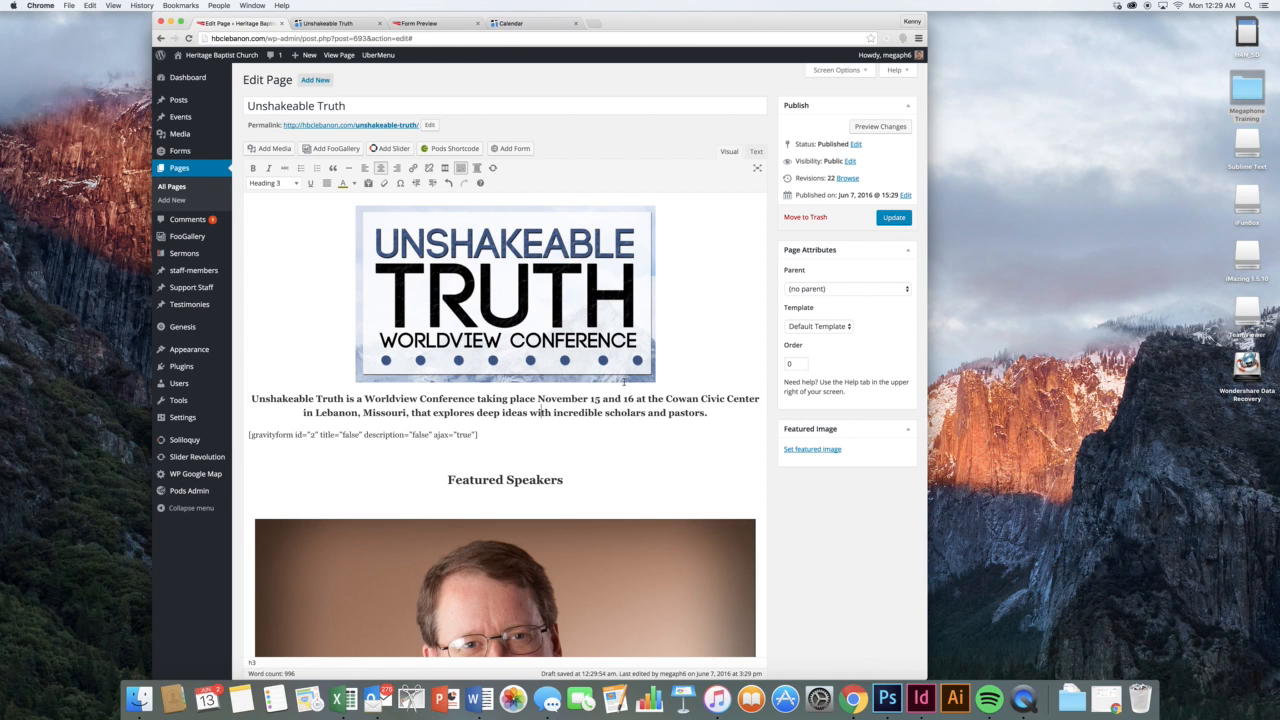
scroll(622, 385, "down", 20)
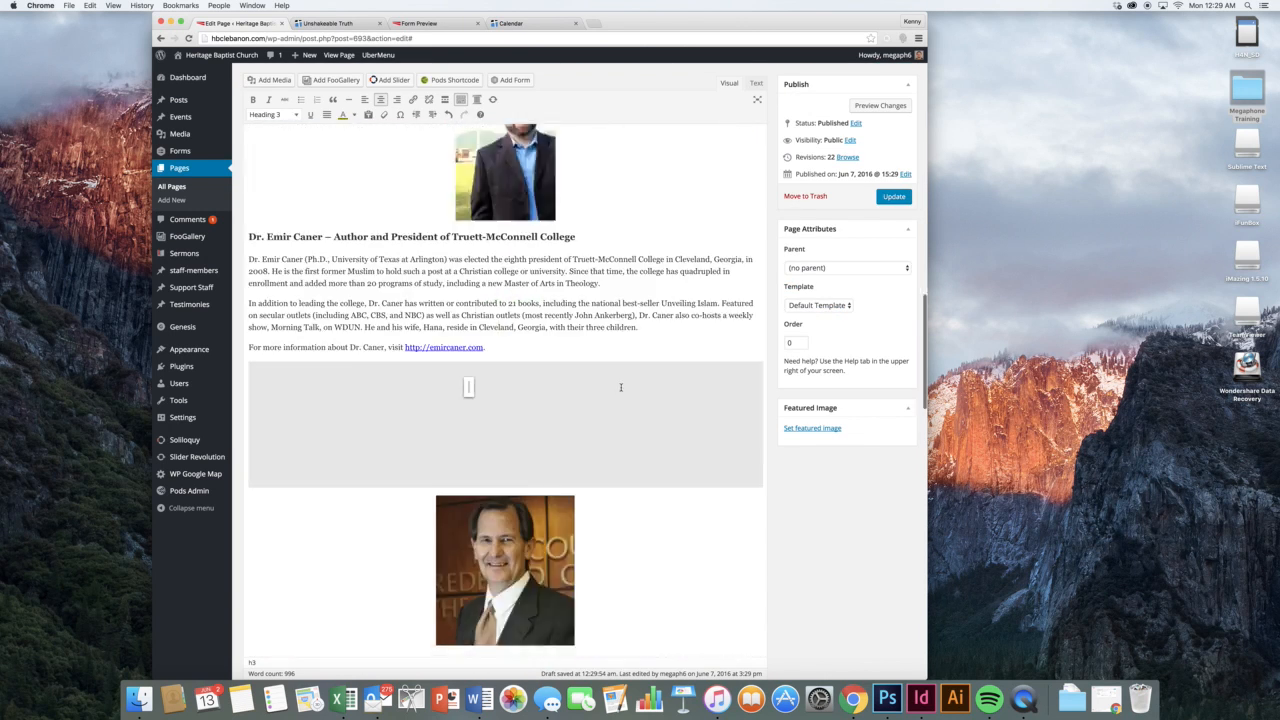
scroll(620, 387, "down", 15)
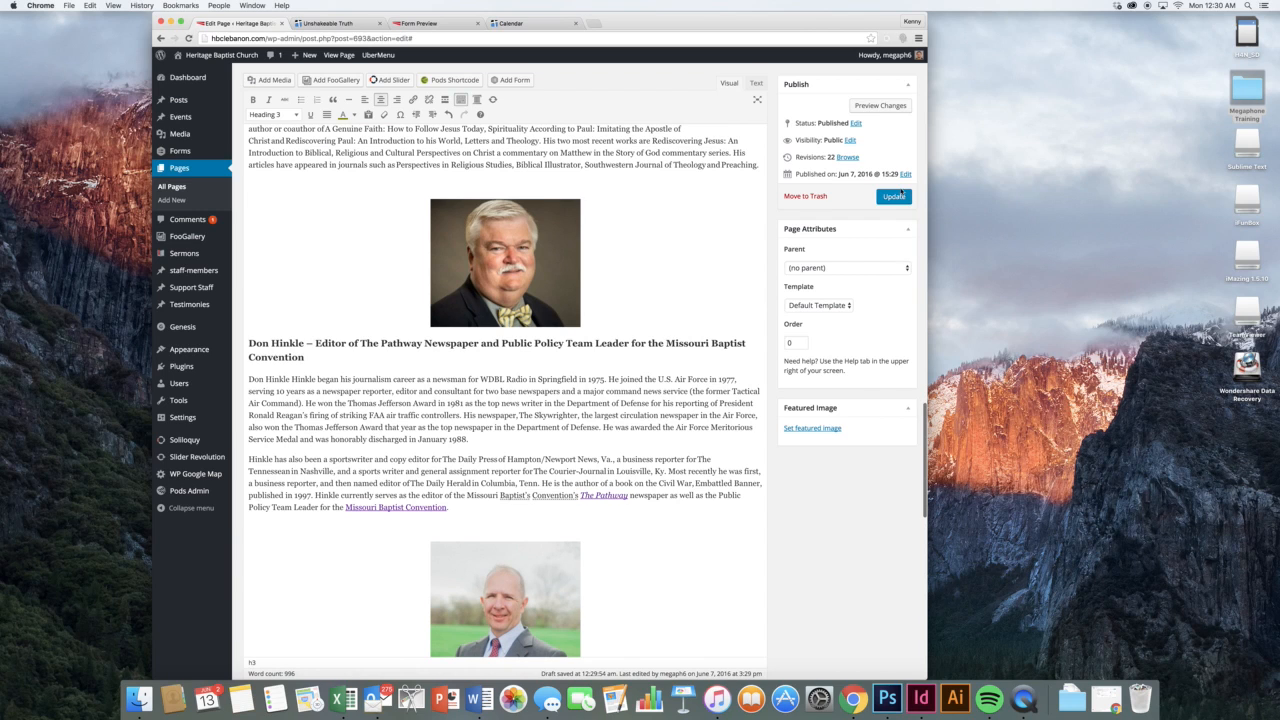
Compare an earlier Unshakeable Truth revision with the current one, then return to All Pages
left_click(840, 159)
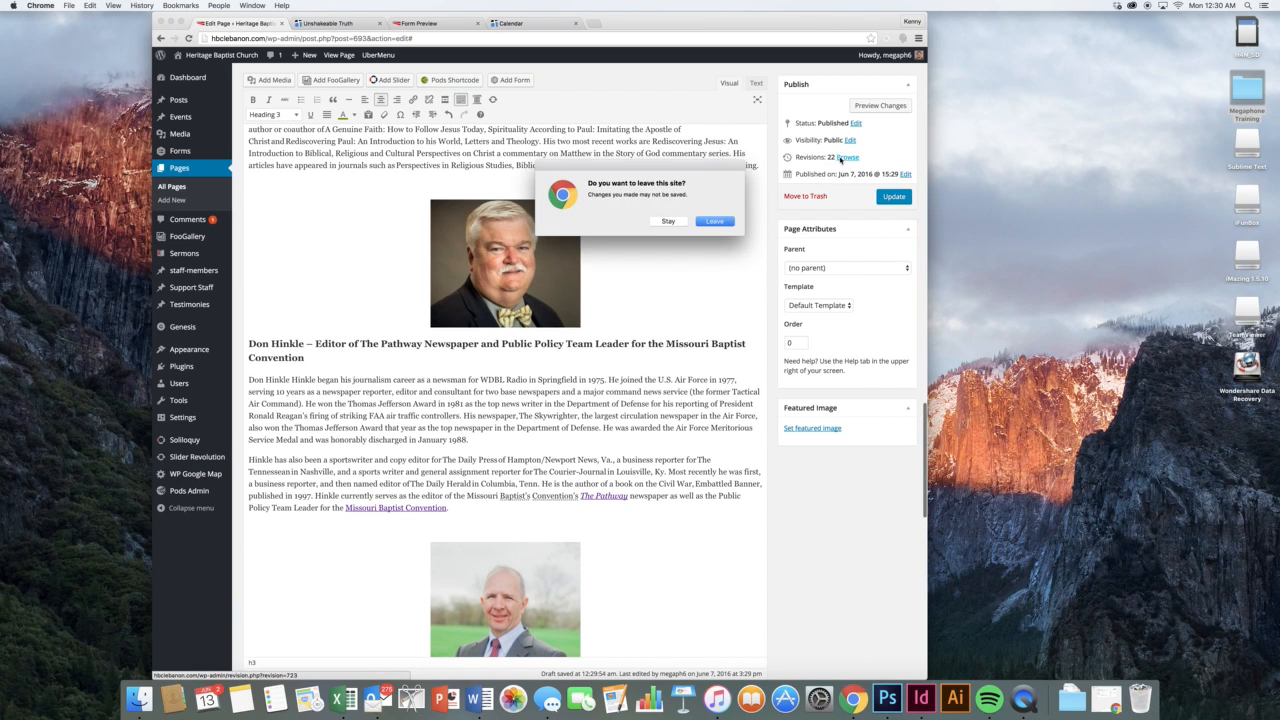
left_click(722, 221)
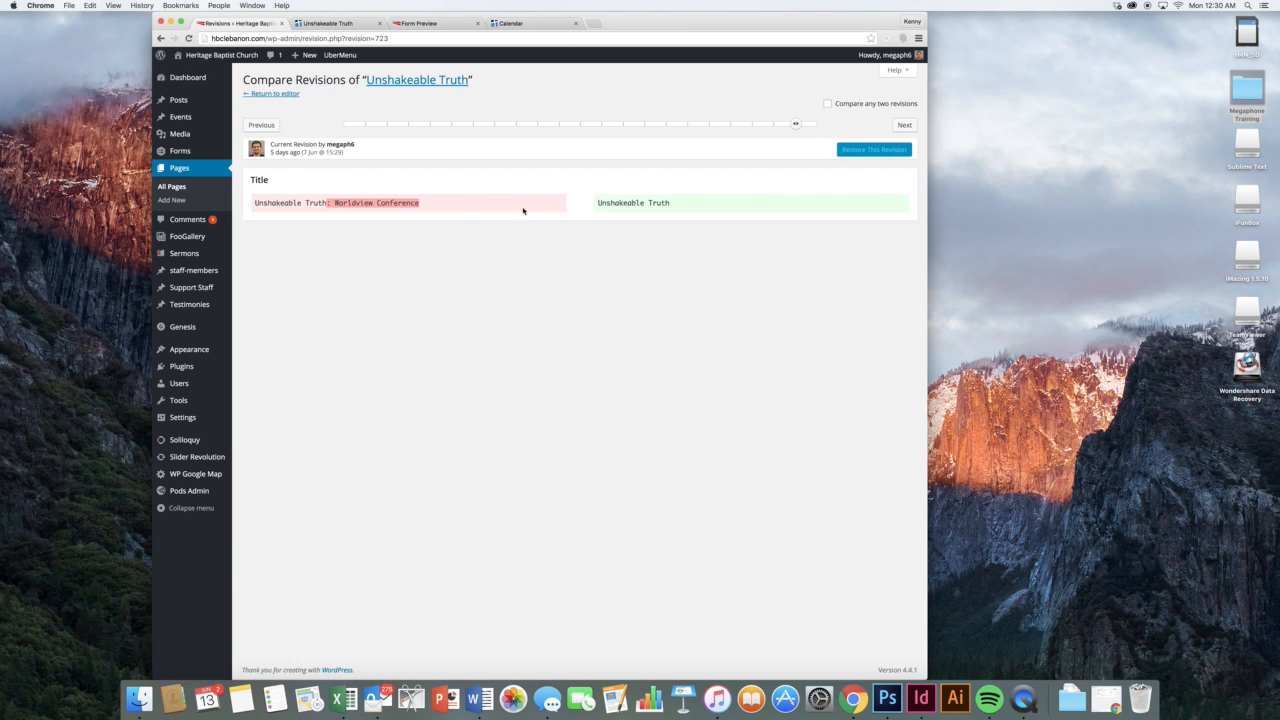
left_click_drag(795, 124, 623, 123)
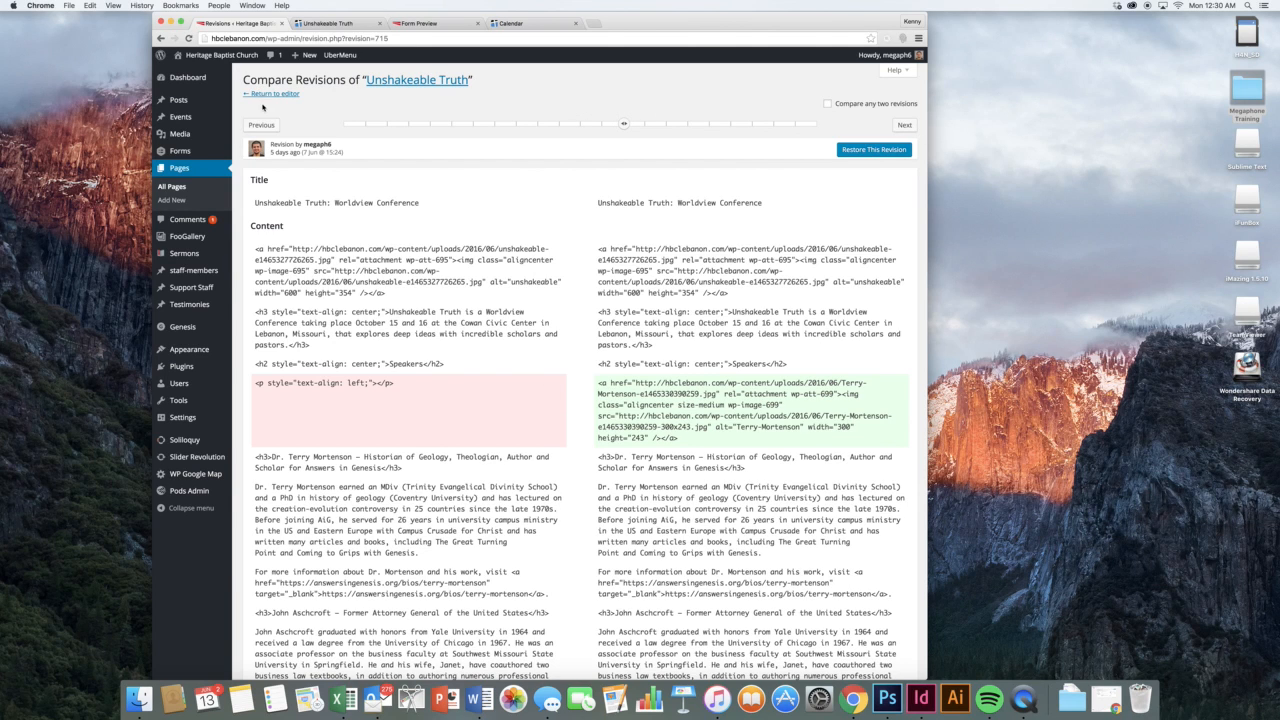
left_click(175, 187)
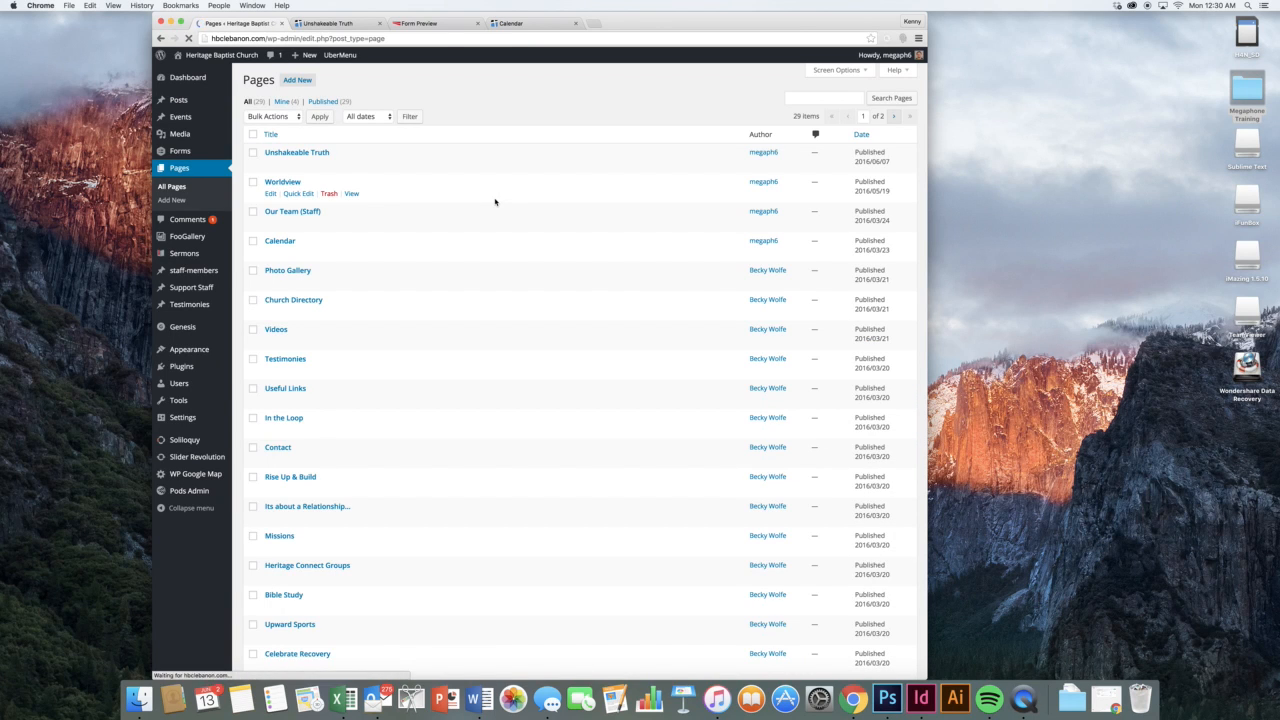
Create a new page titled 'A new page' with the body text 'Adding content.'
left_click(297, 80)
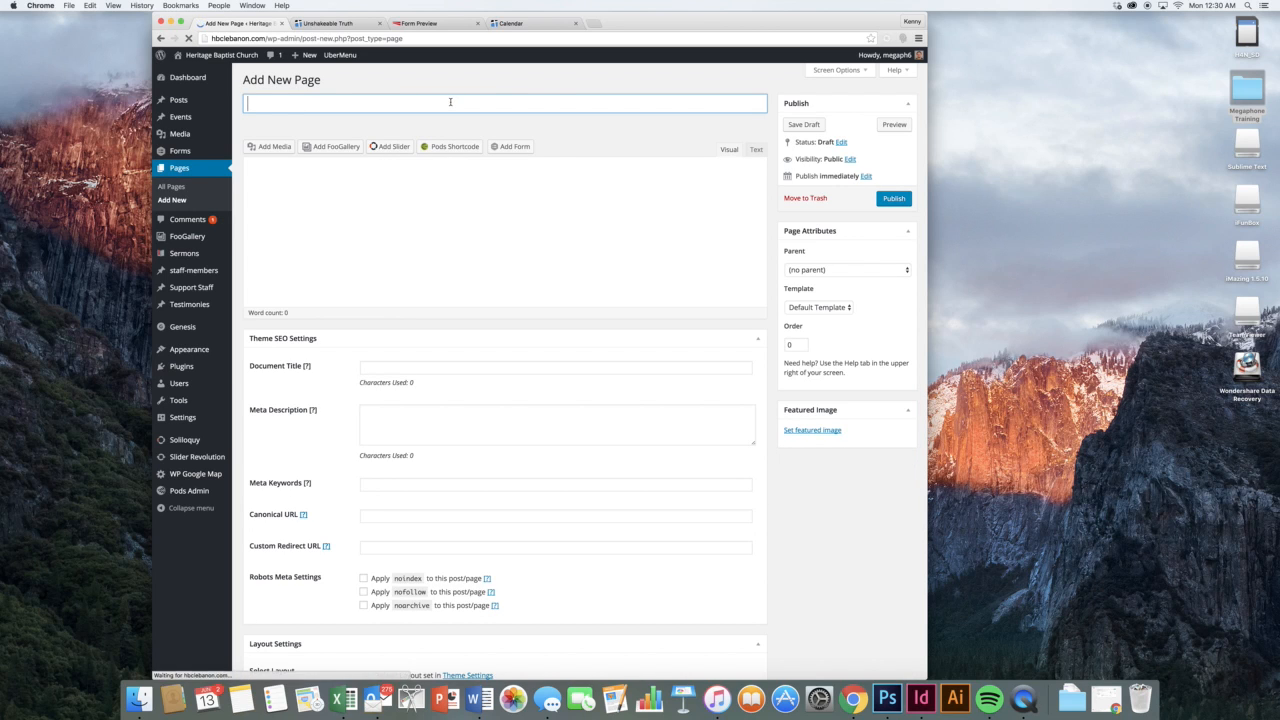
type("A new page")
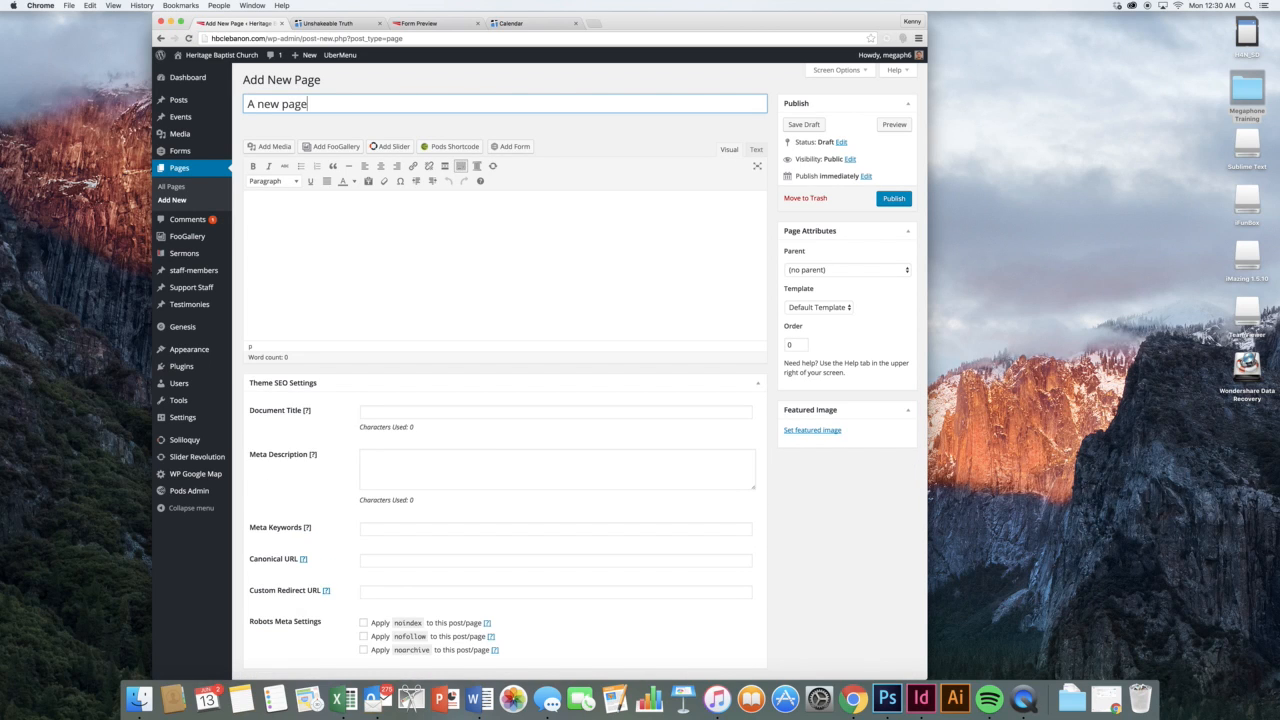
left_click(585, 263)
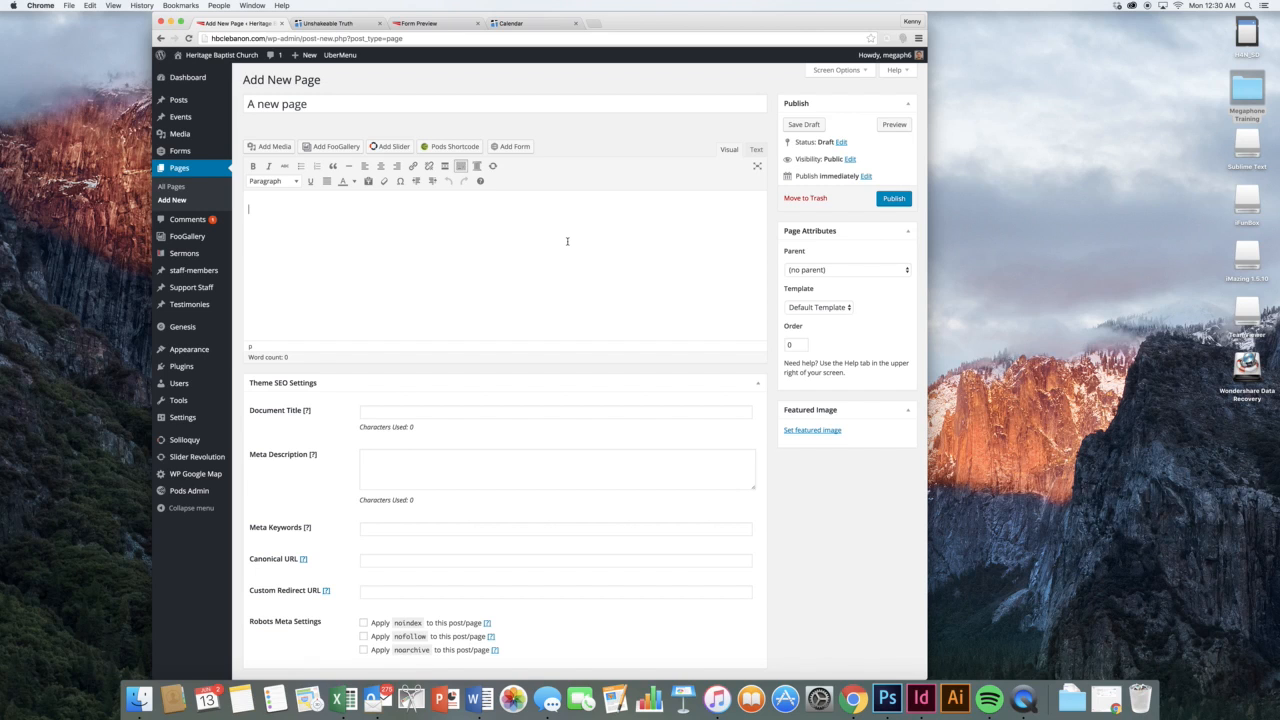
type("Adding content.")
Upload wells.jpg from the Pathway Images folder, then permanently delete it from the media library
left_click(289, 147)
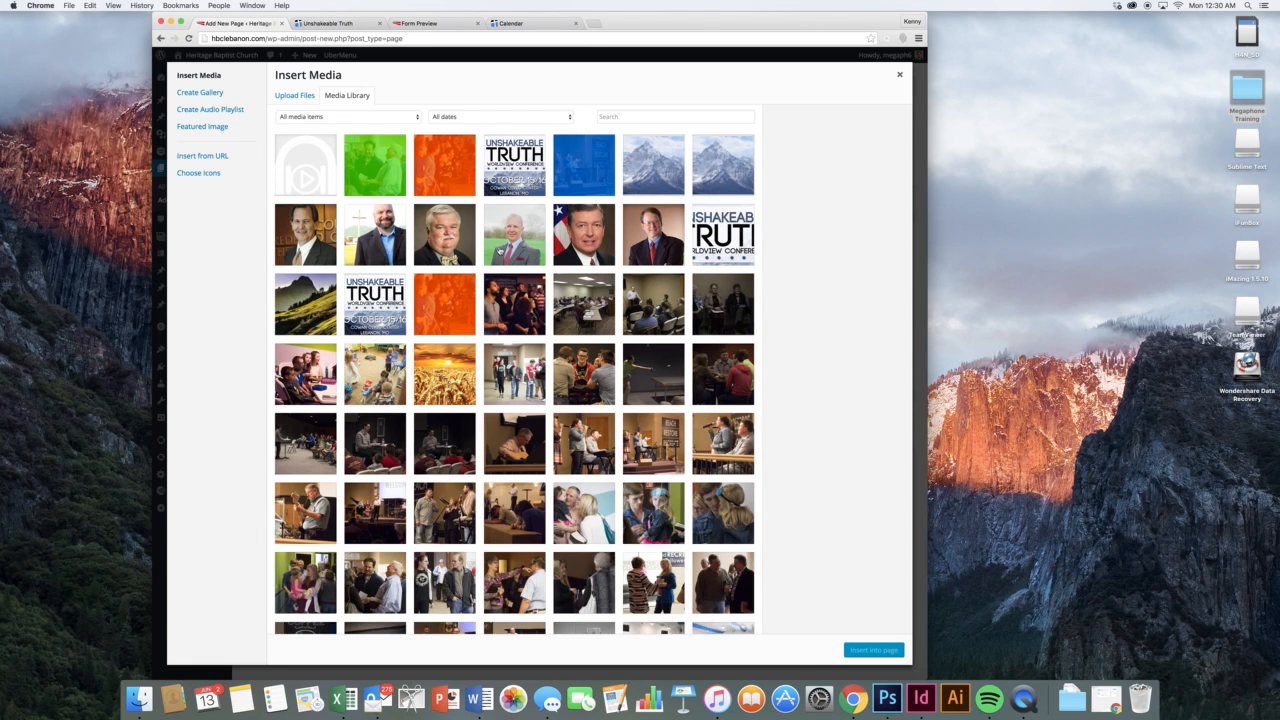
left_click(293, 95)
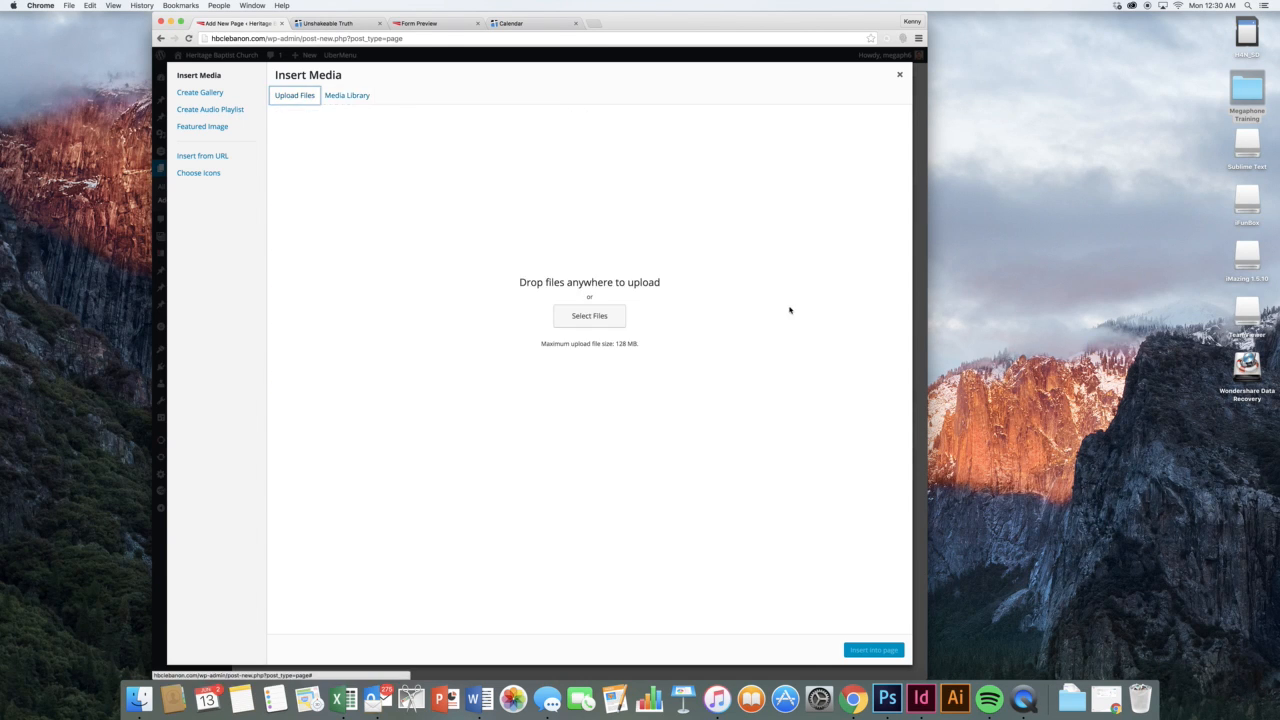
left_click(603, 310)
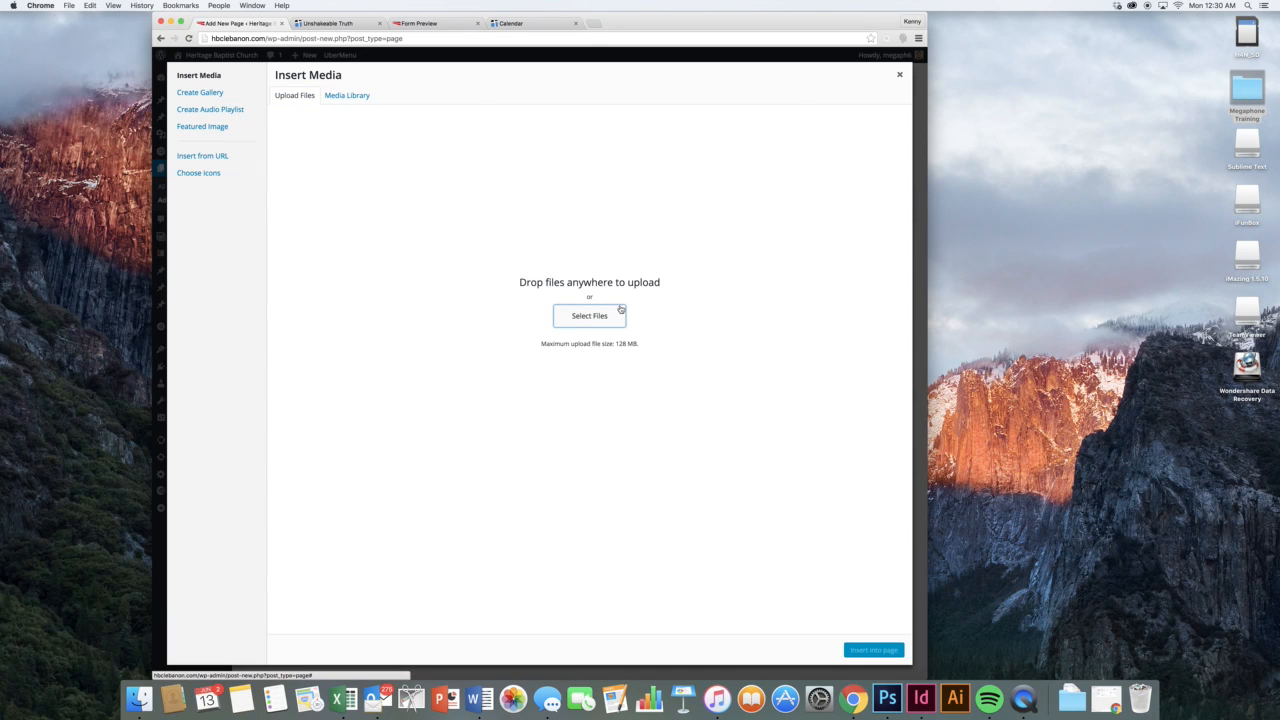
left_click(605, 316)
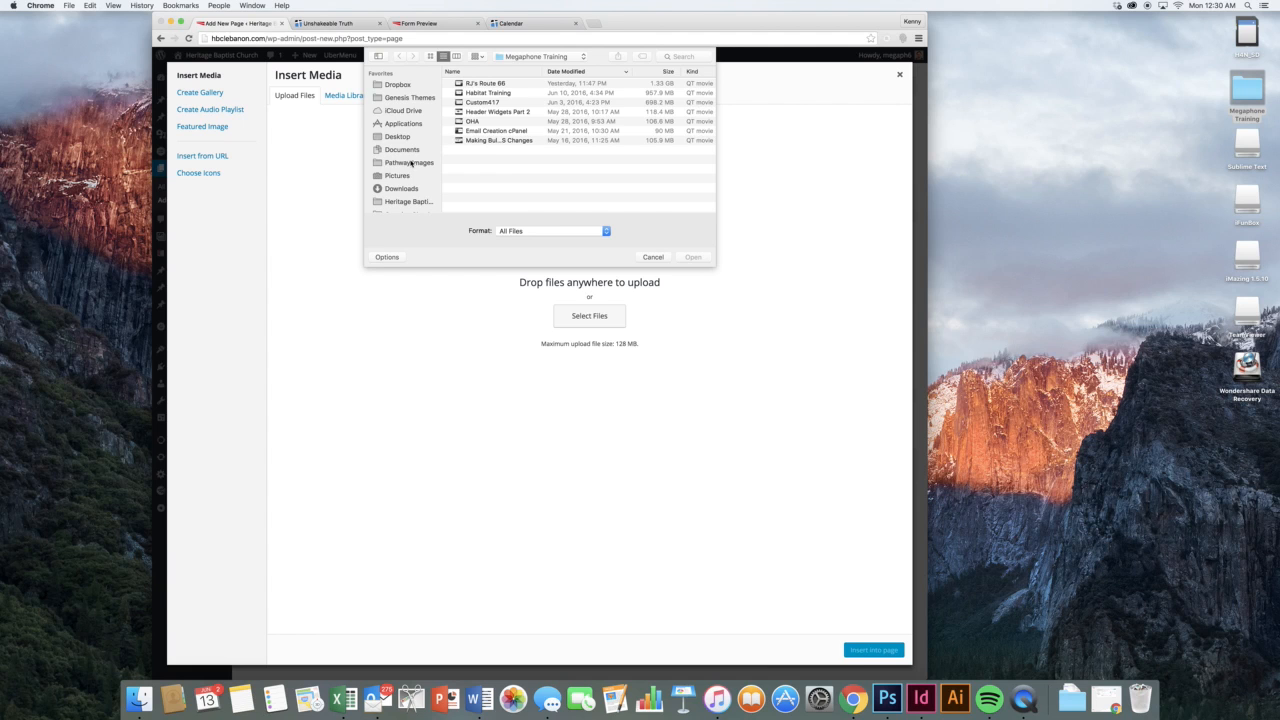
left_click(410, 163)
double_click(478, 84)
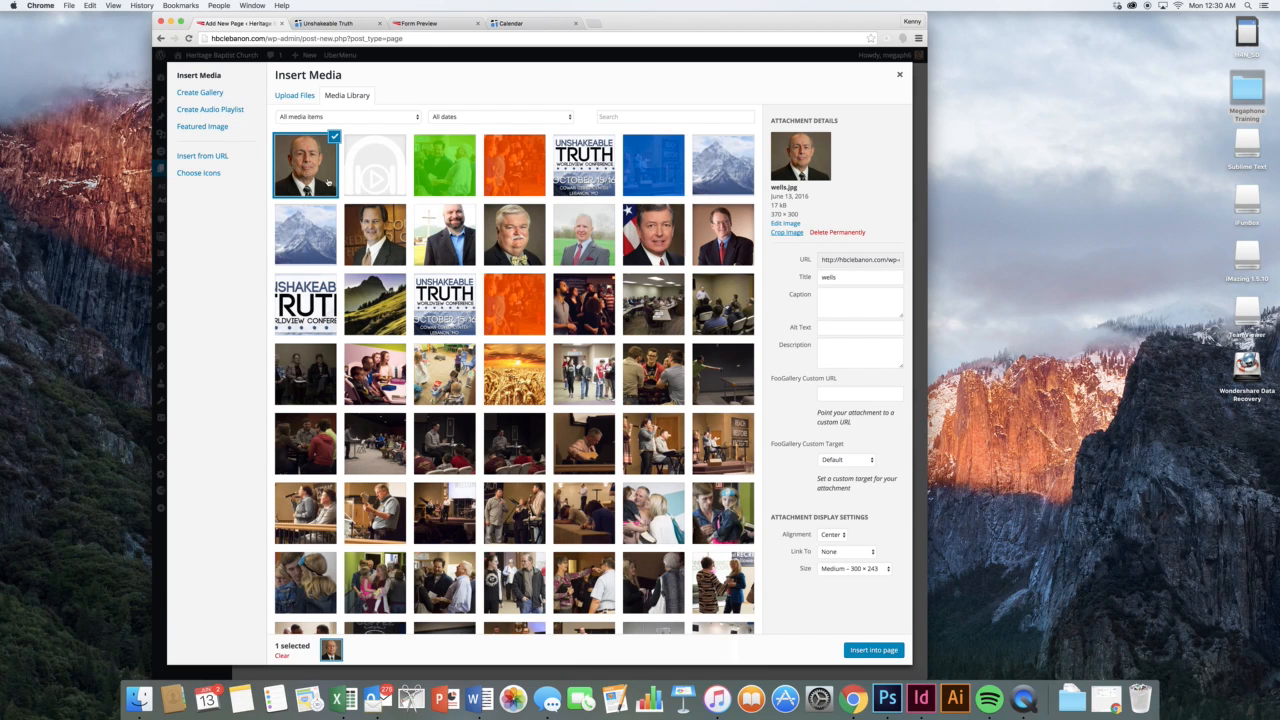
left_click(822, 233)
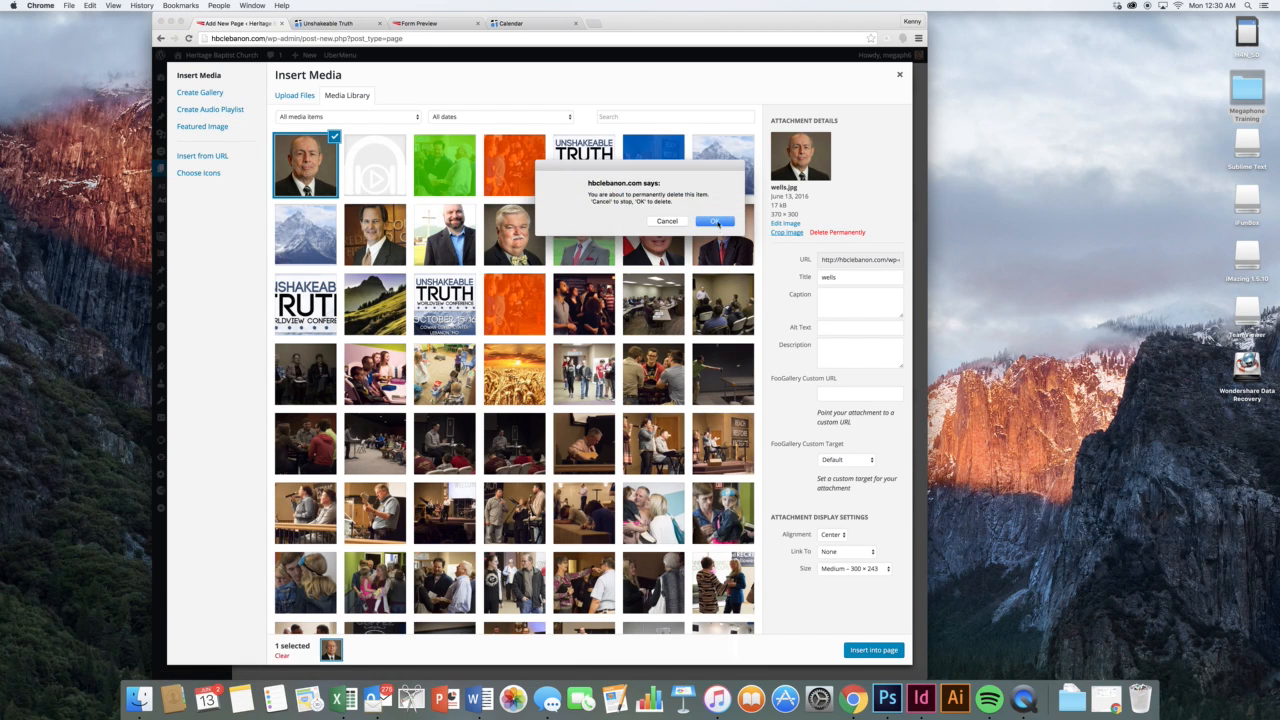
left_click(717, 222)
left_click(899, 74)
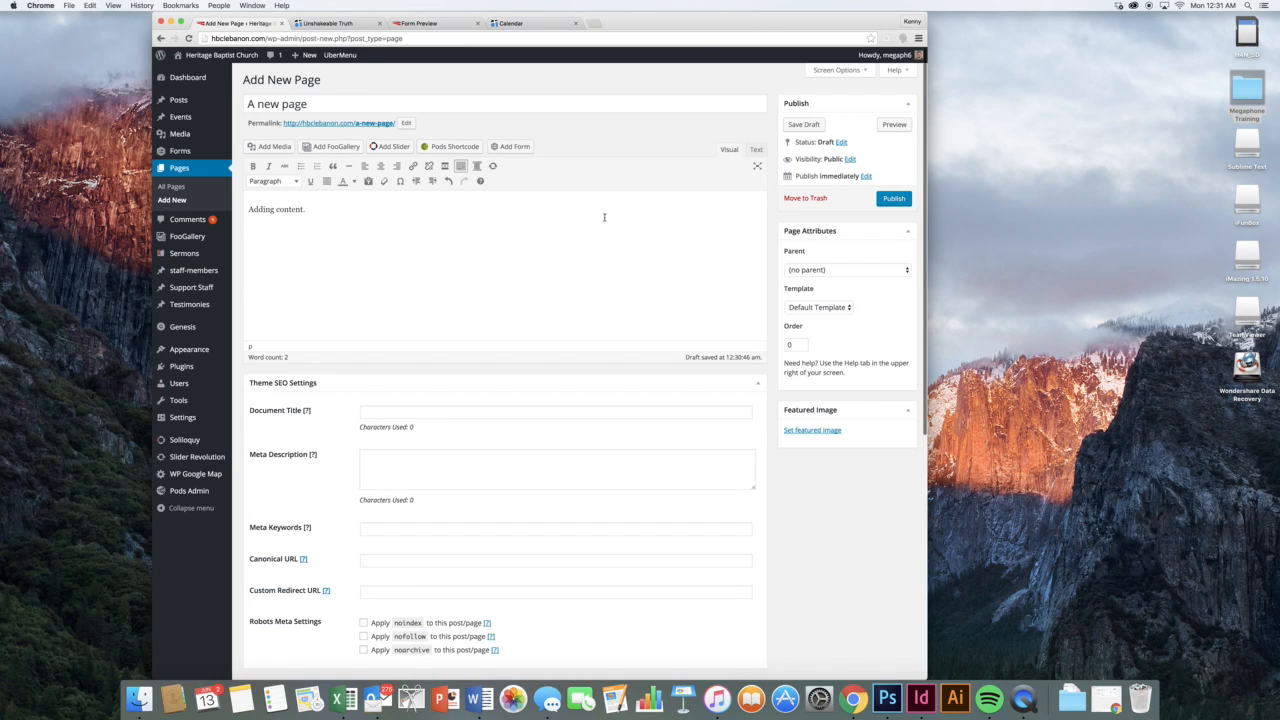
Move the draft 'A new page' to the trash, then delete it permanently from Trash
scroll(575, 238, "down", 3)
scroll(578, 238, "up", 3)
left_click(813, 198)
left_click(721, 228)
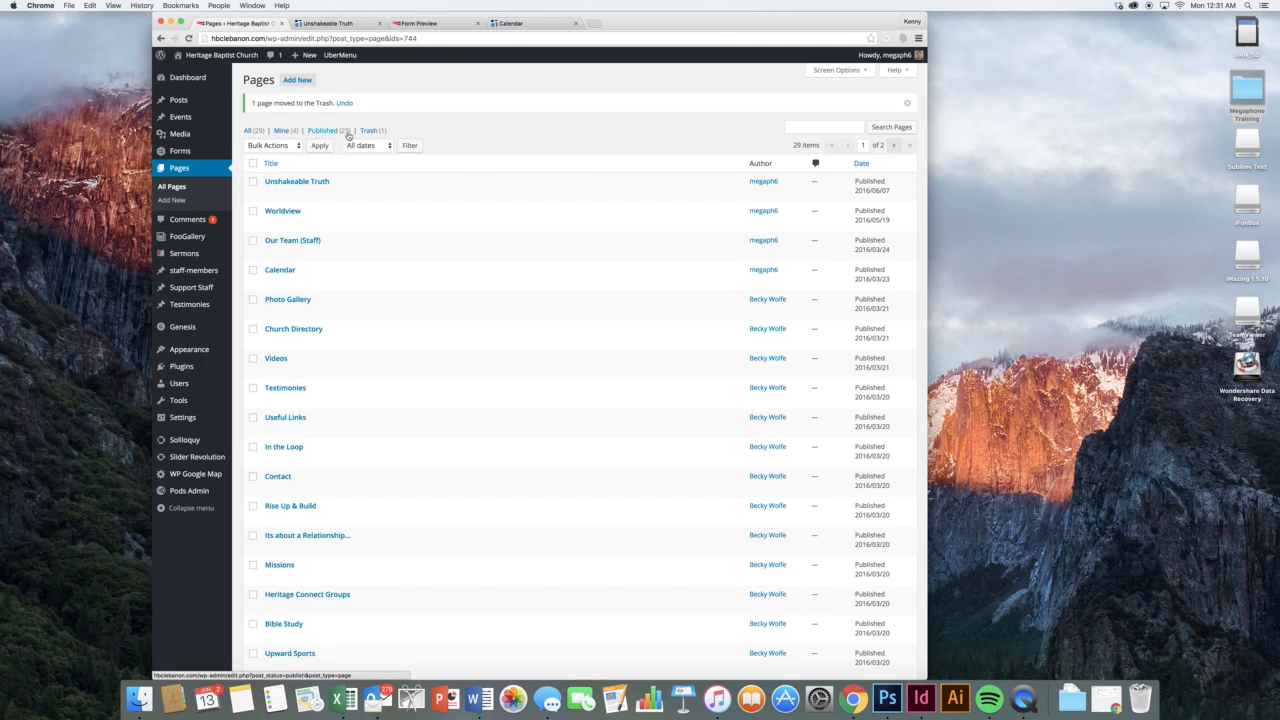
left_click(362, 129)
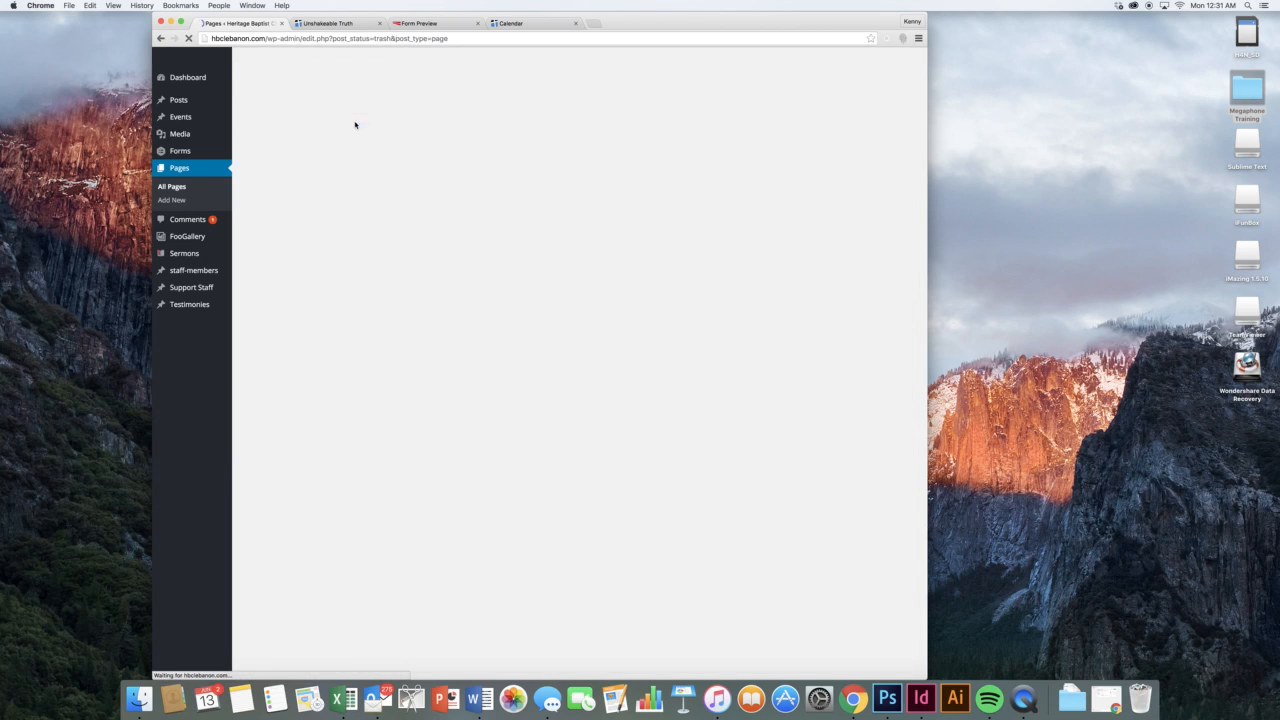
left_click(328, 164)
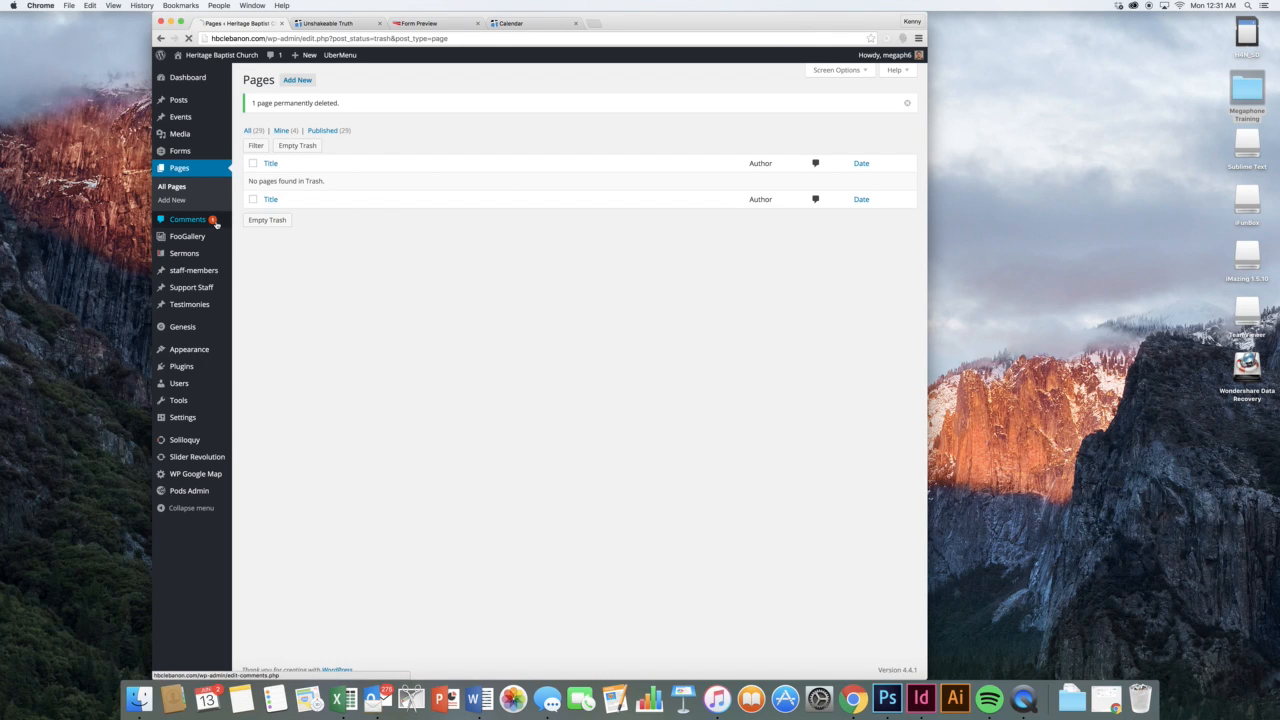
Mark the pending money-making comment as spam
left_click(187, 219)
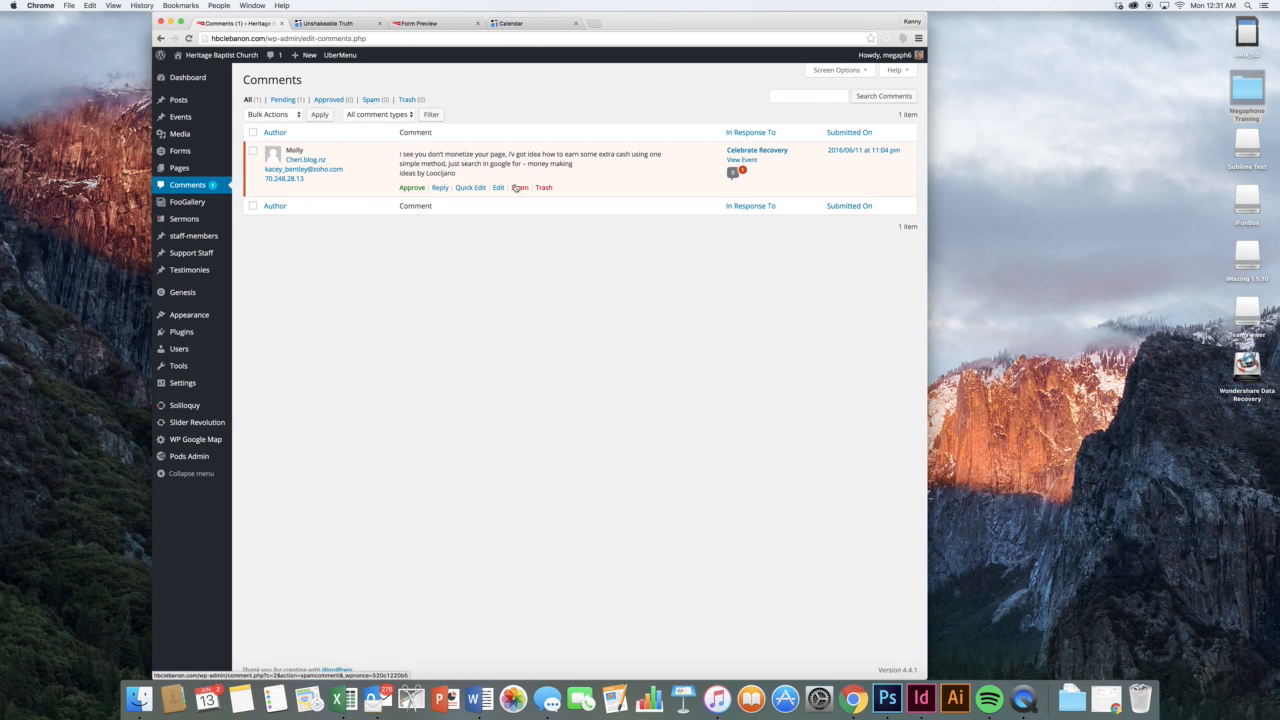
left_click(519, 188)
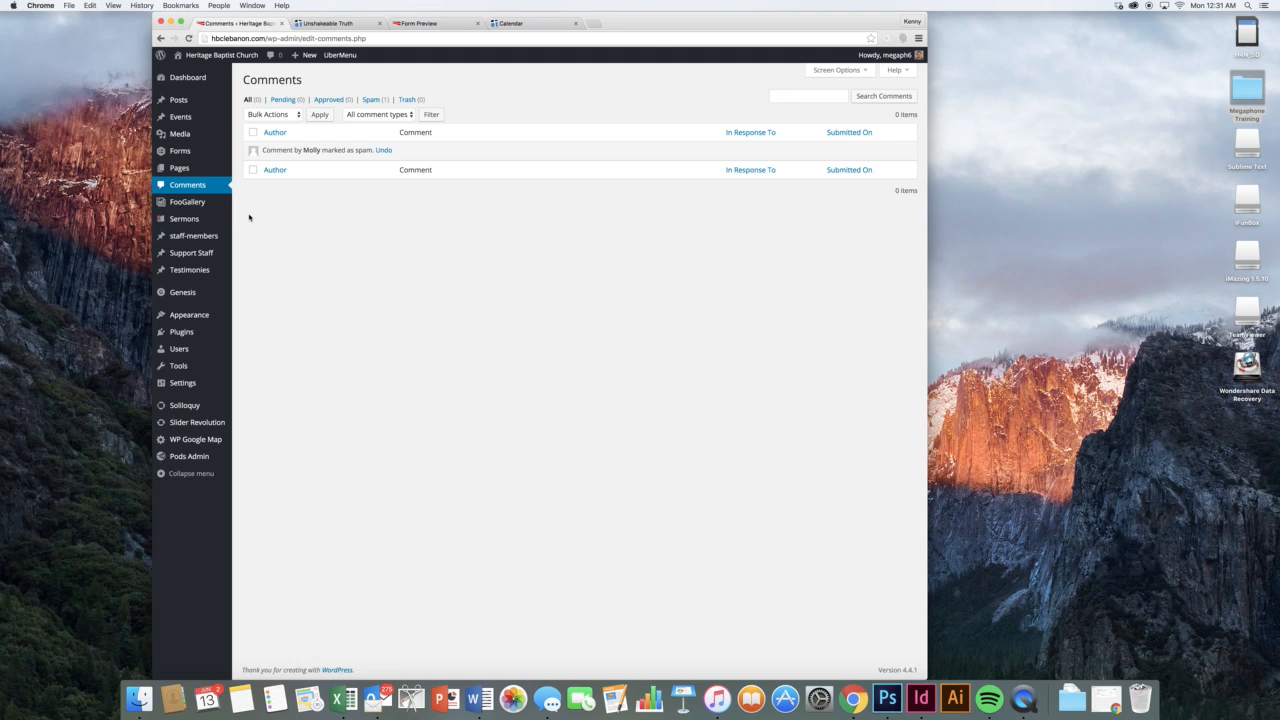
mouse_move(213, 208)
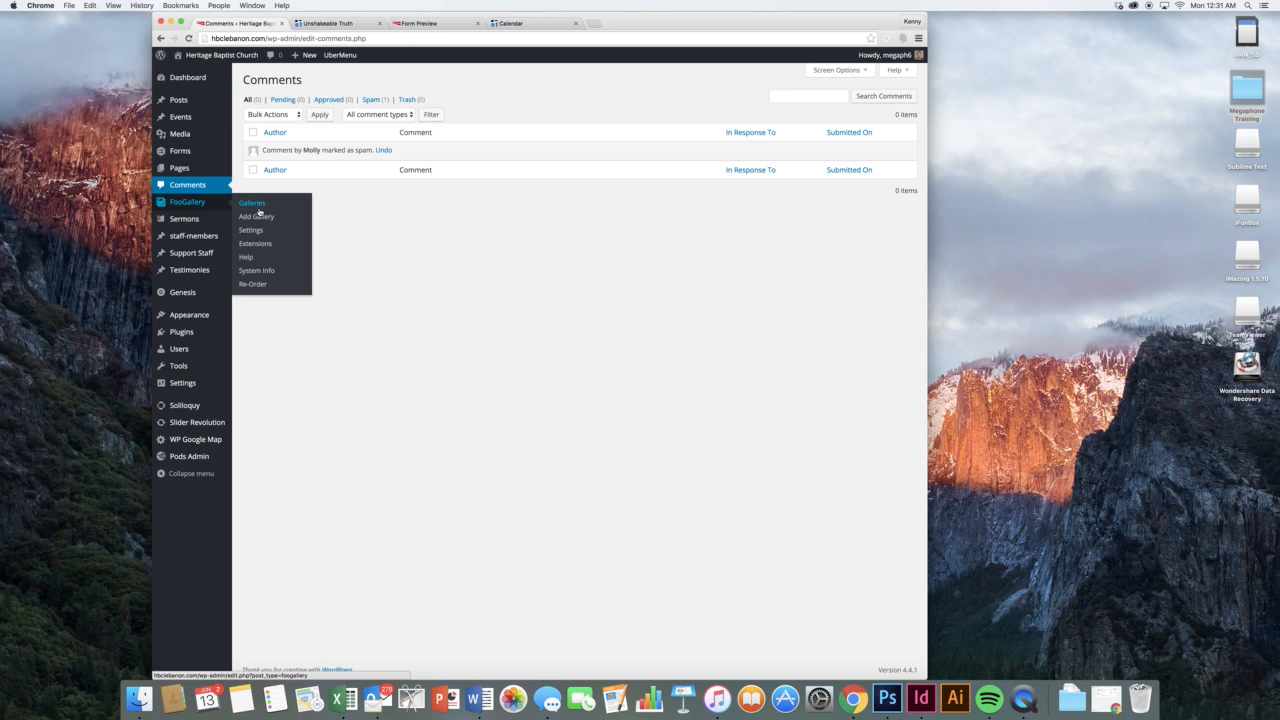
Trash the untitled six-image gallery, then view the Heritage Kids page on the live site
left_click(247, 205)
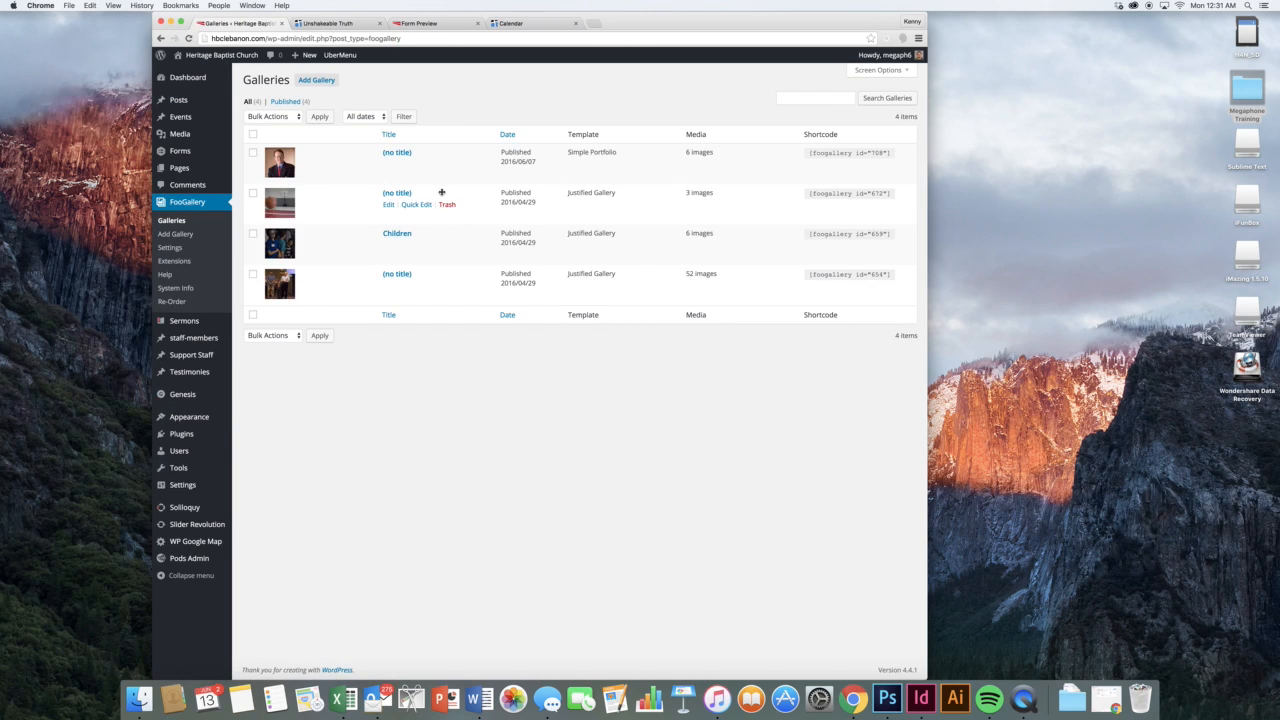
left_click(446, 165)
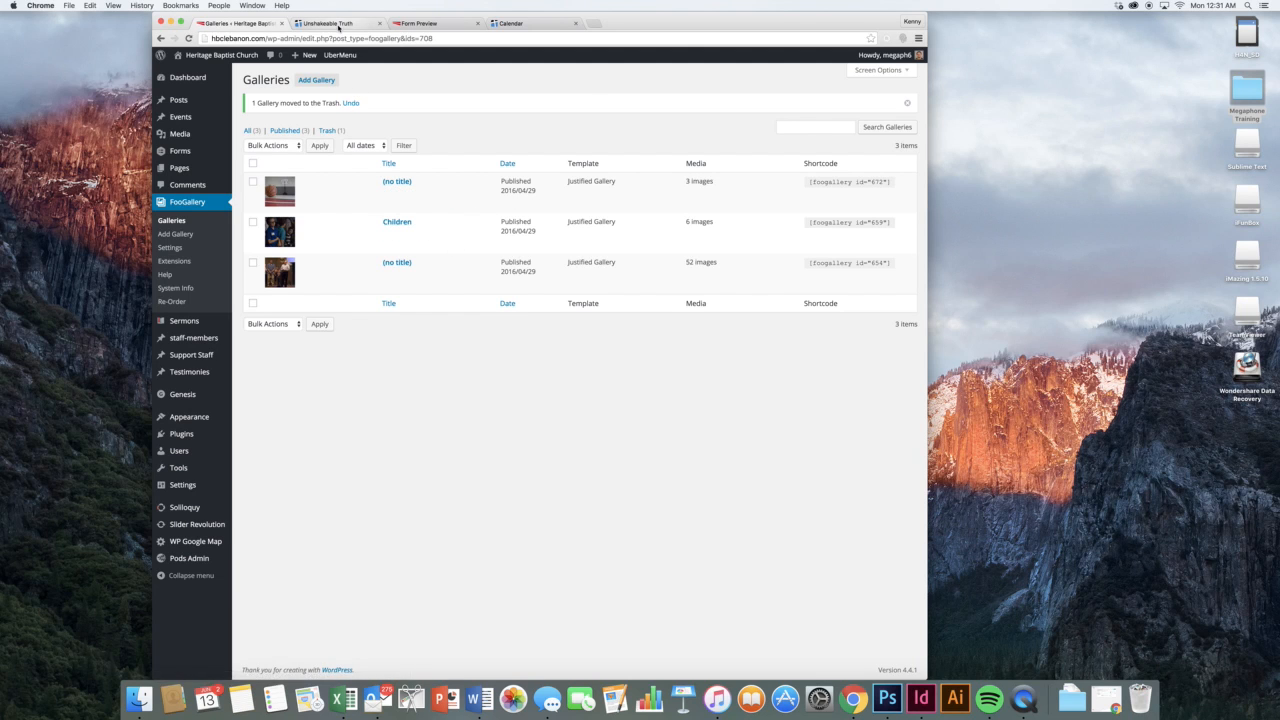
left_click(338, 27)
scroll(400, 150, "up", 15)
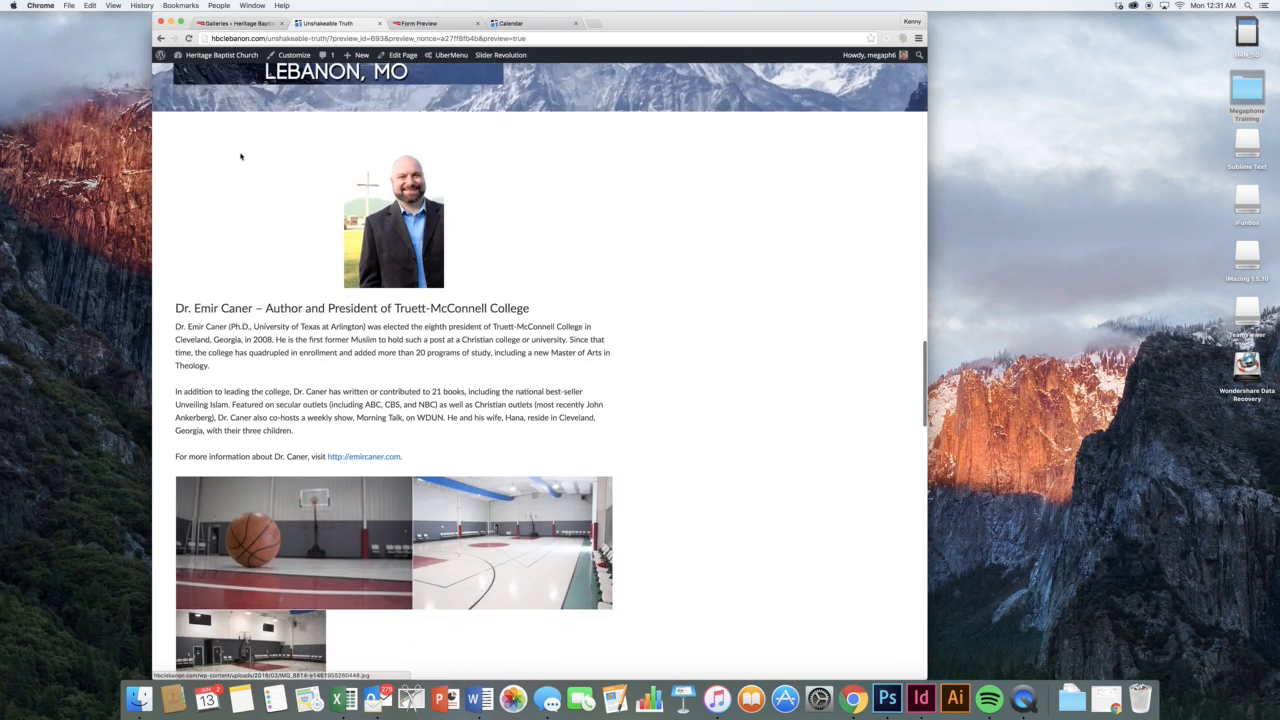
scroll(370, 153, "up", 15)
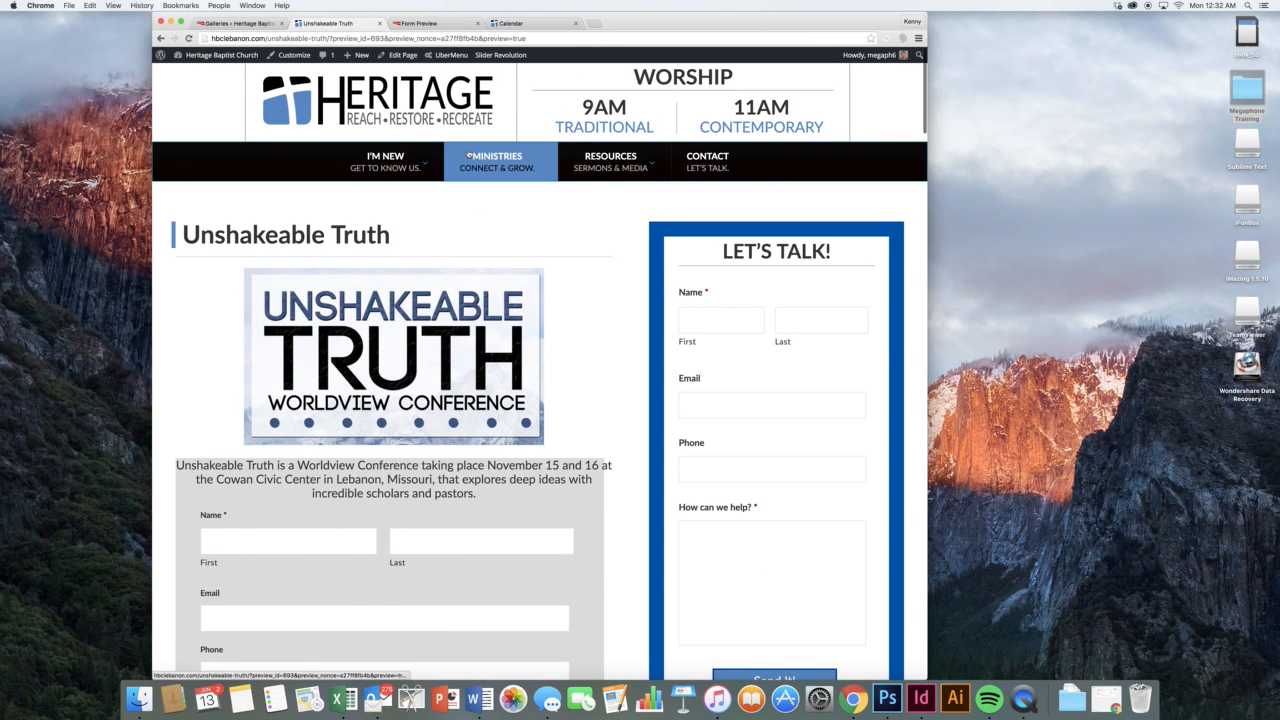
mouse_move(468, 156)
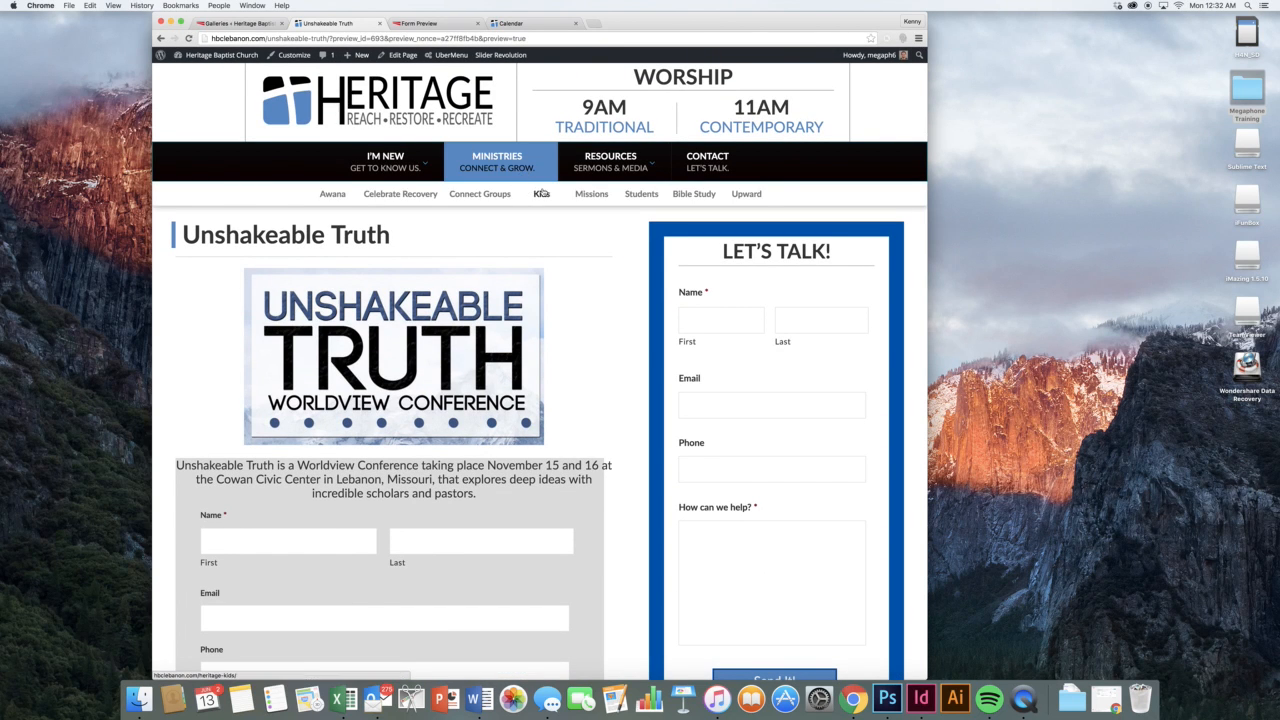
left_click(541, 194)
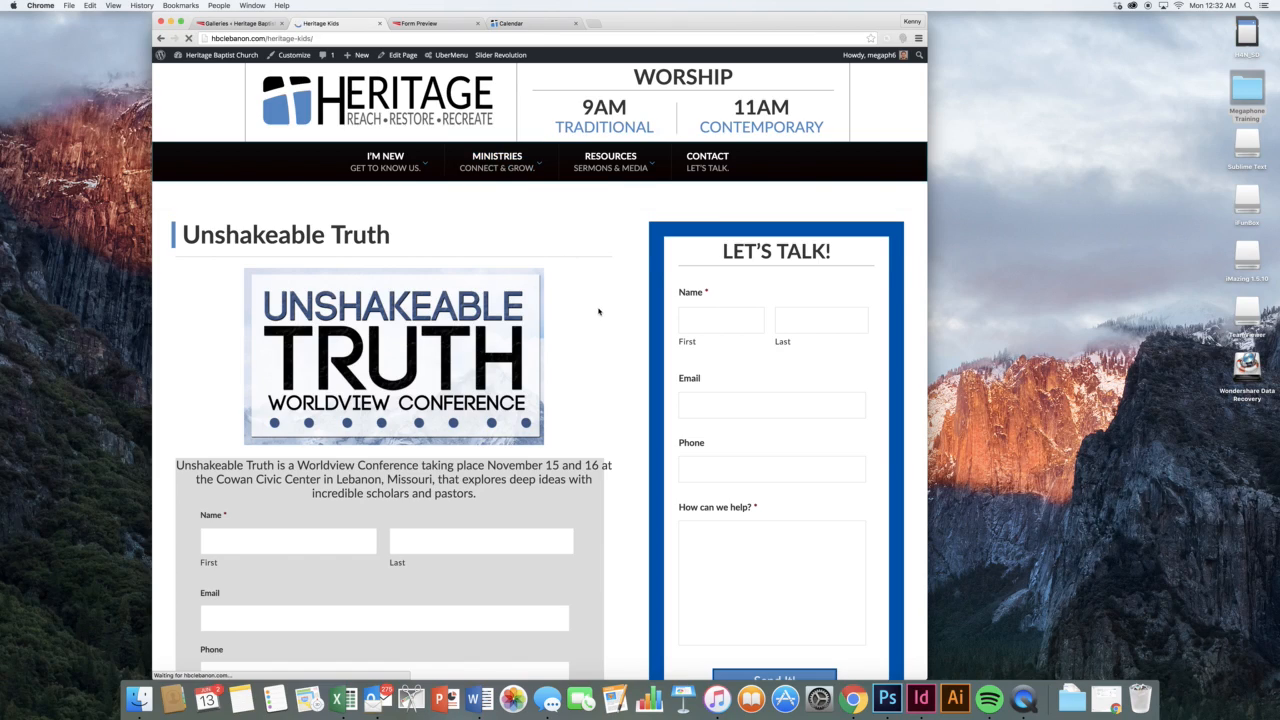
scroll(590, 310, "down", 10)
scroll(600, 314, "down", 3)
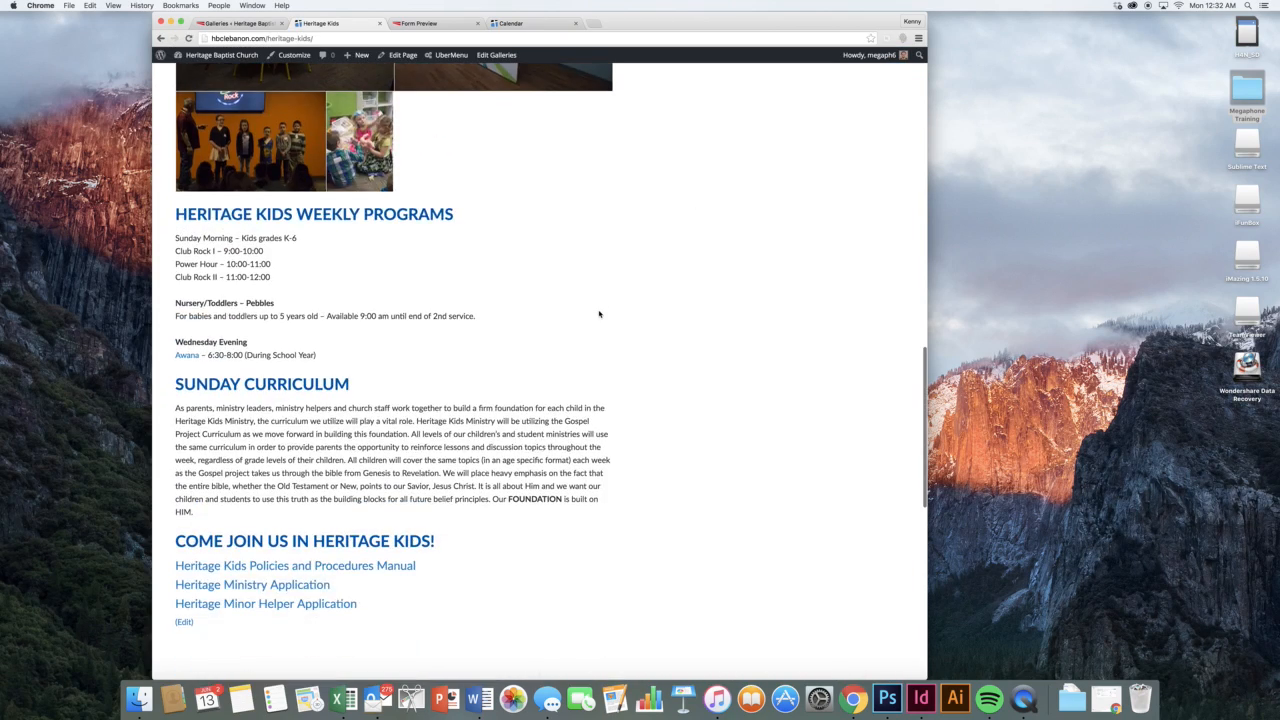
scroll(600, 313, "up", 5)
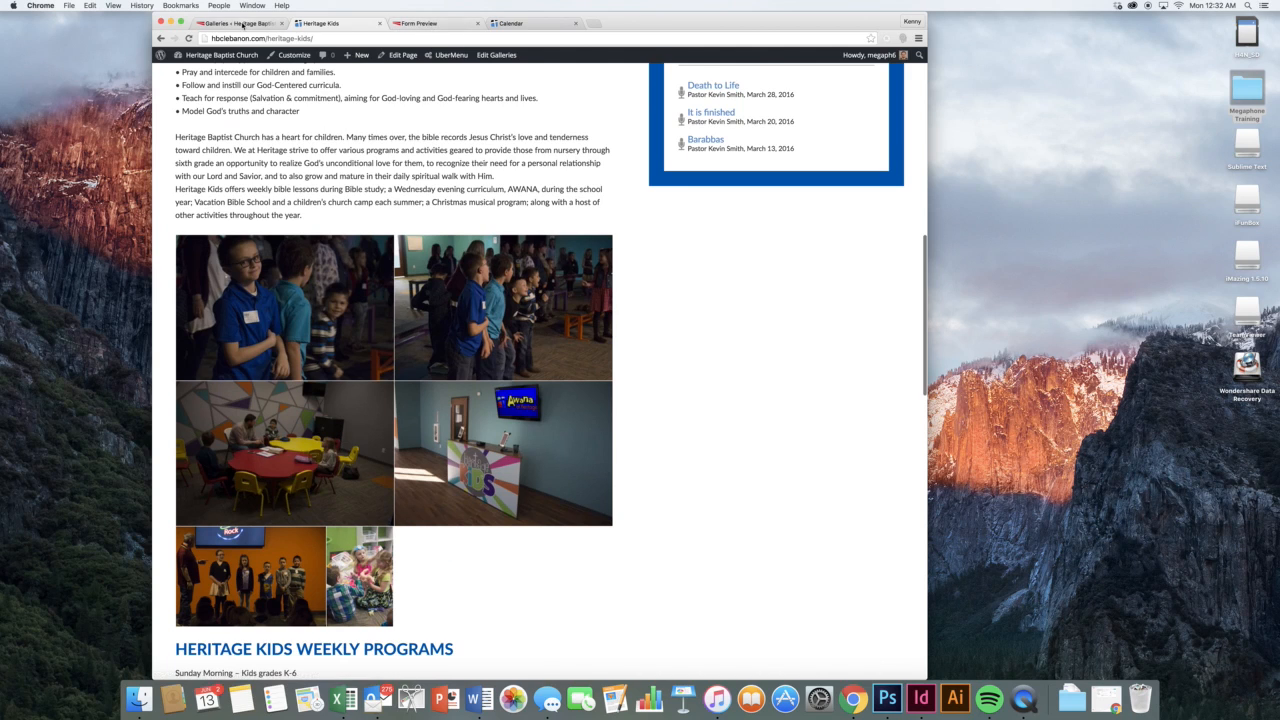
left_click(235, 22)
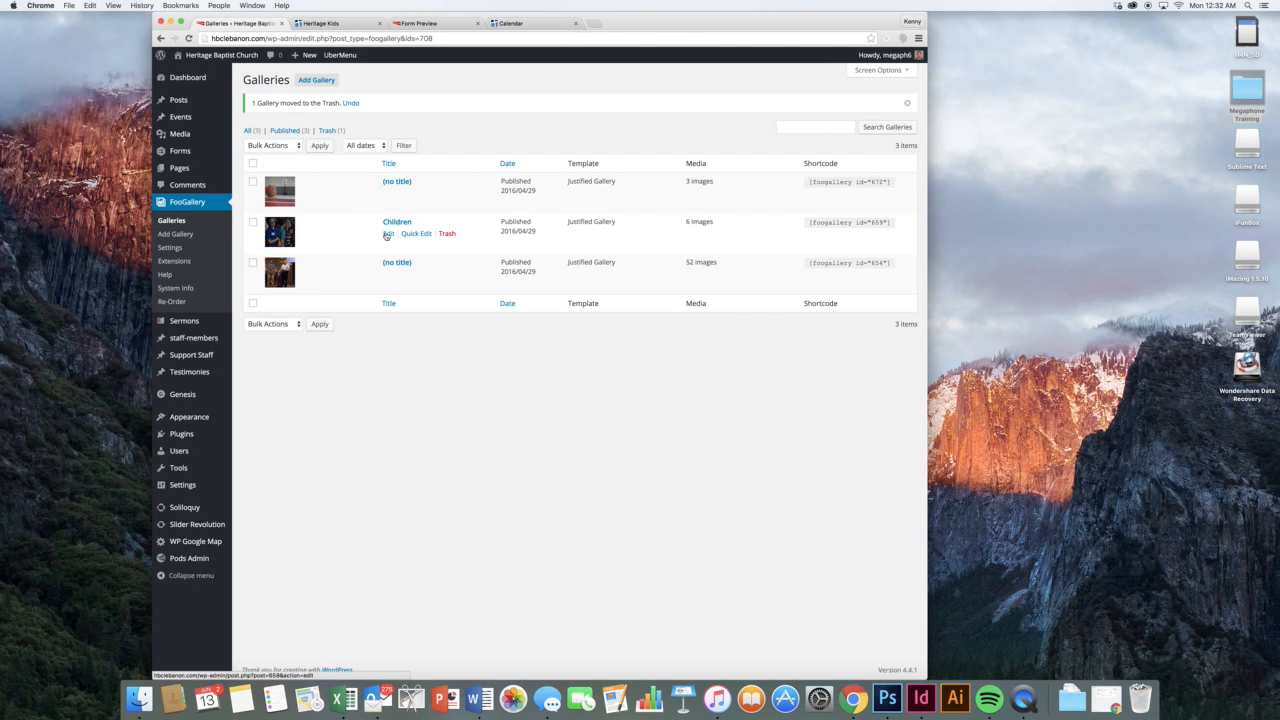
Open the Children gallery for editing, keeping Justified Gallery as its template
left_click(390, 219)
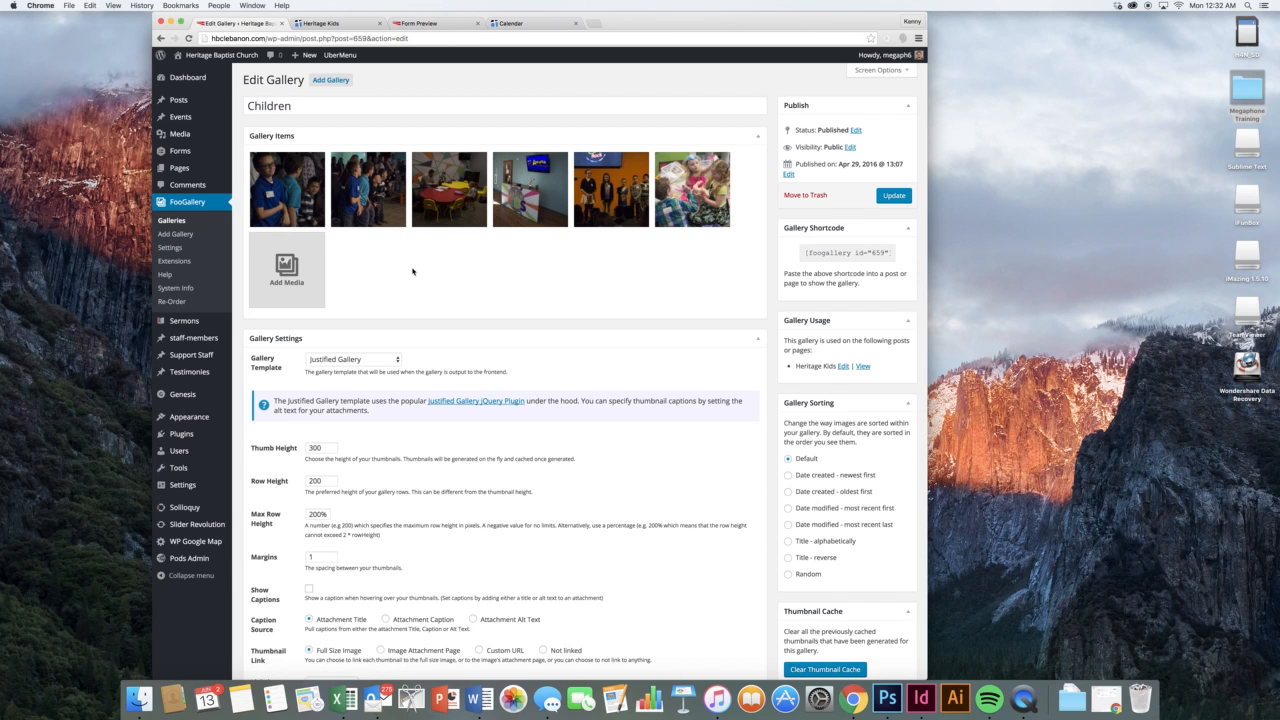
scroll(580, 305, "down", 3)
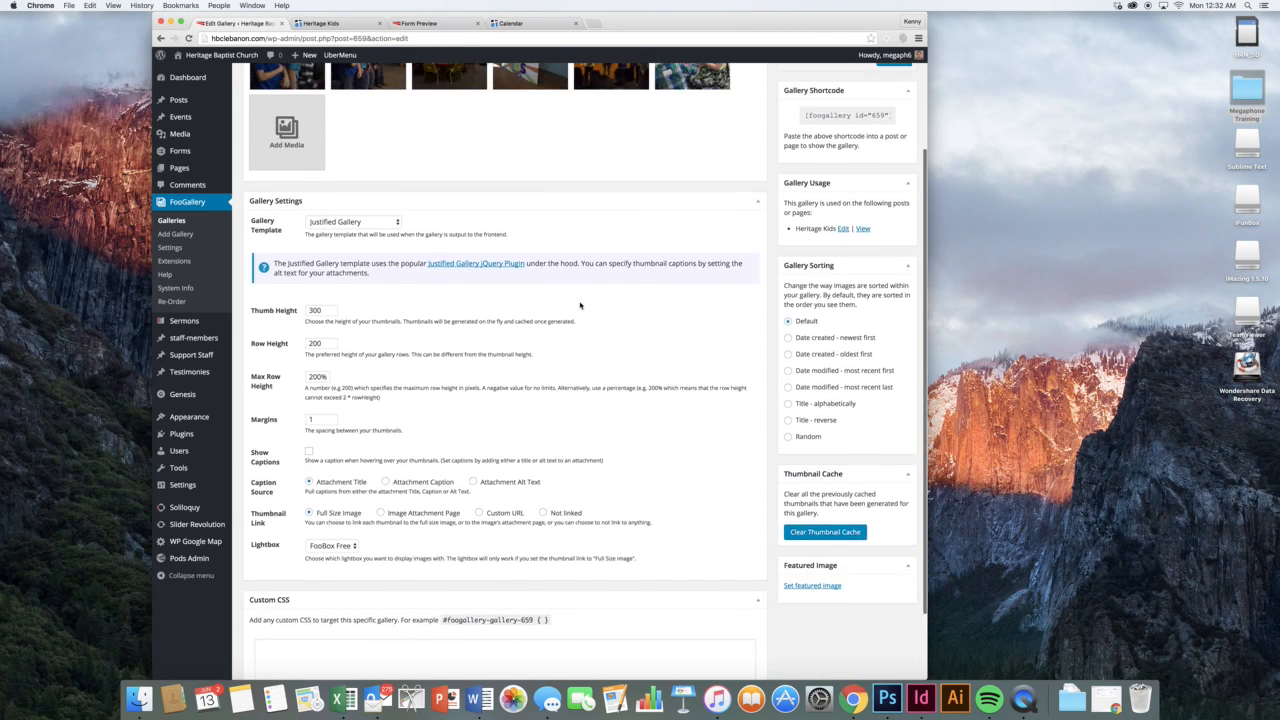
scroll(580, 305, "up", 2)
scroll(500, 330, "down", 2)
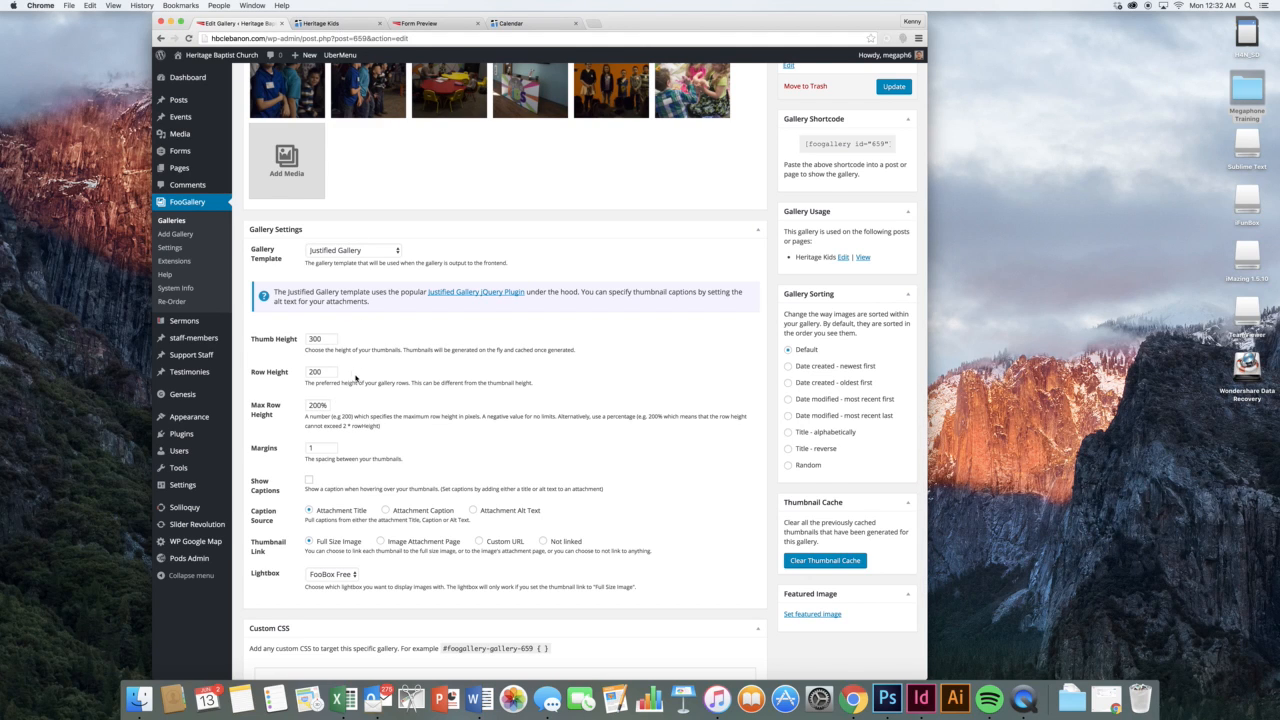
left_click(349, 253)
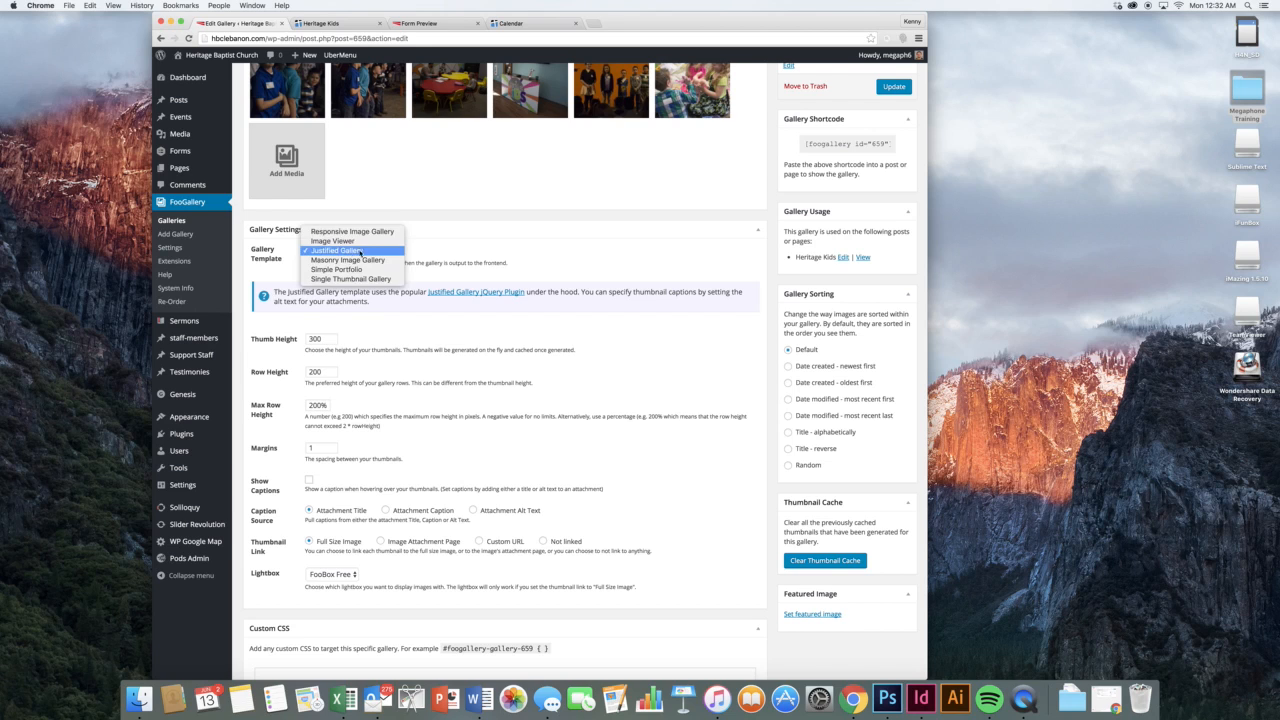
left_click(414, 256)
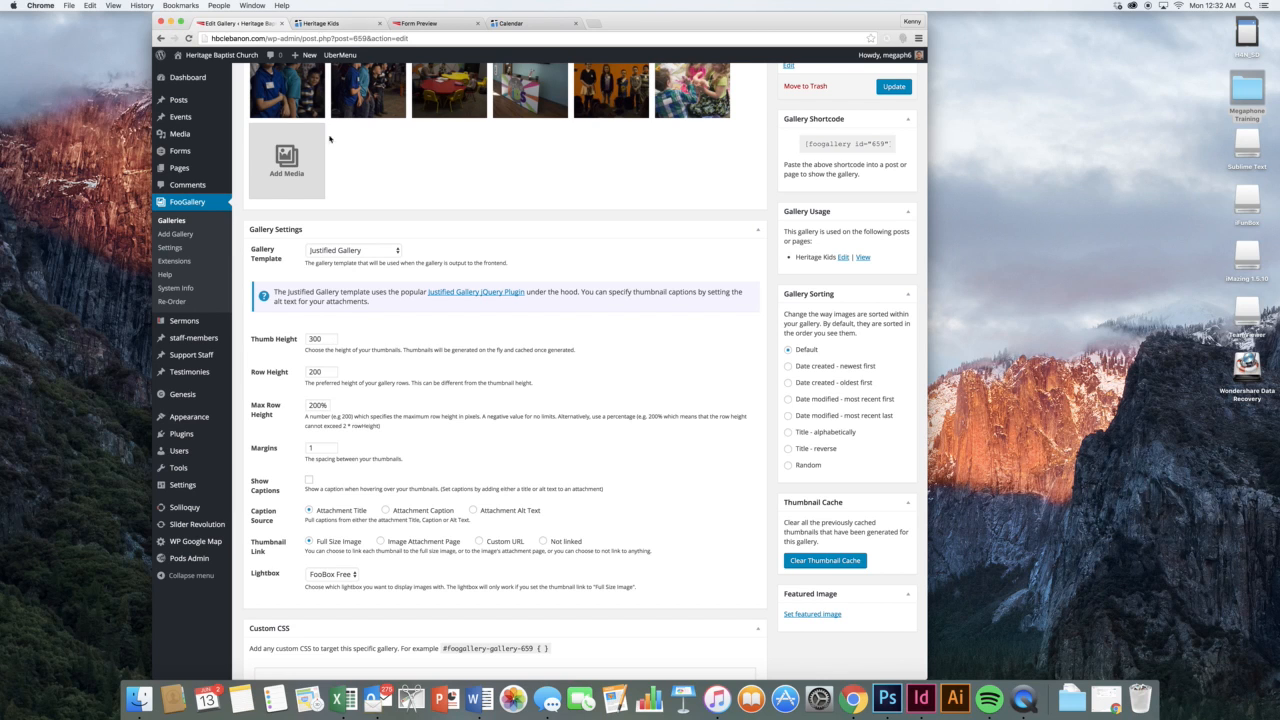
scroll(322, 143, "up", 3)
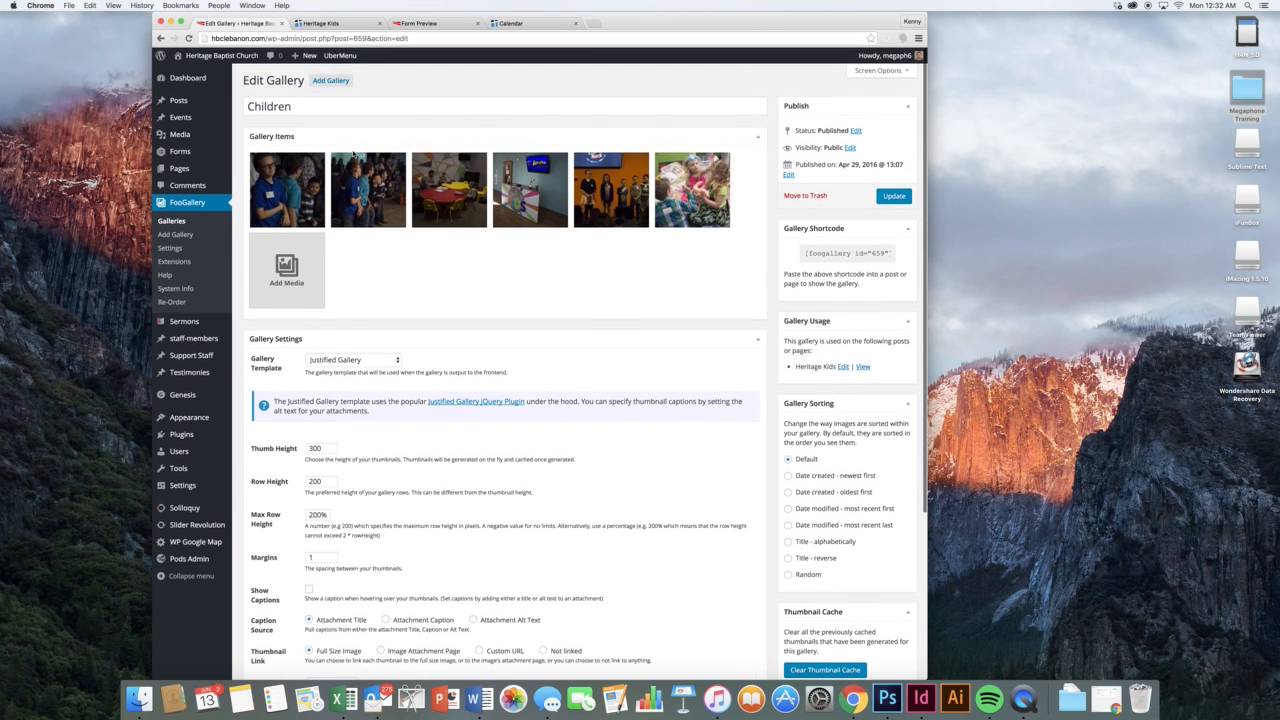
Add a photo of children playing, update the gallery, and reload Heritage Kids to verify
left_click(287, 265)
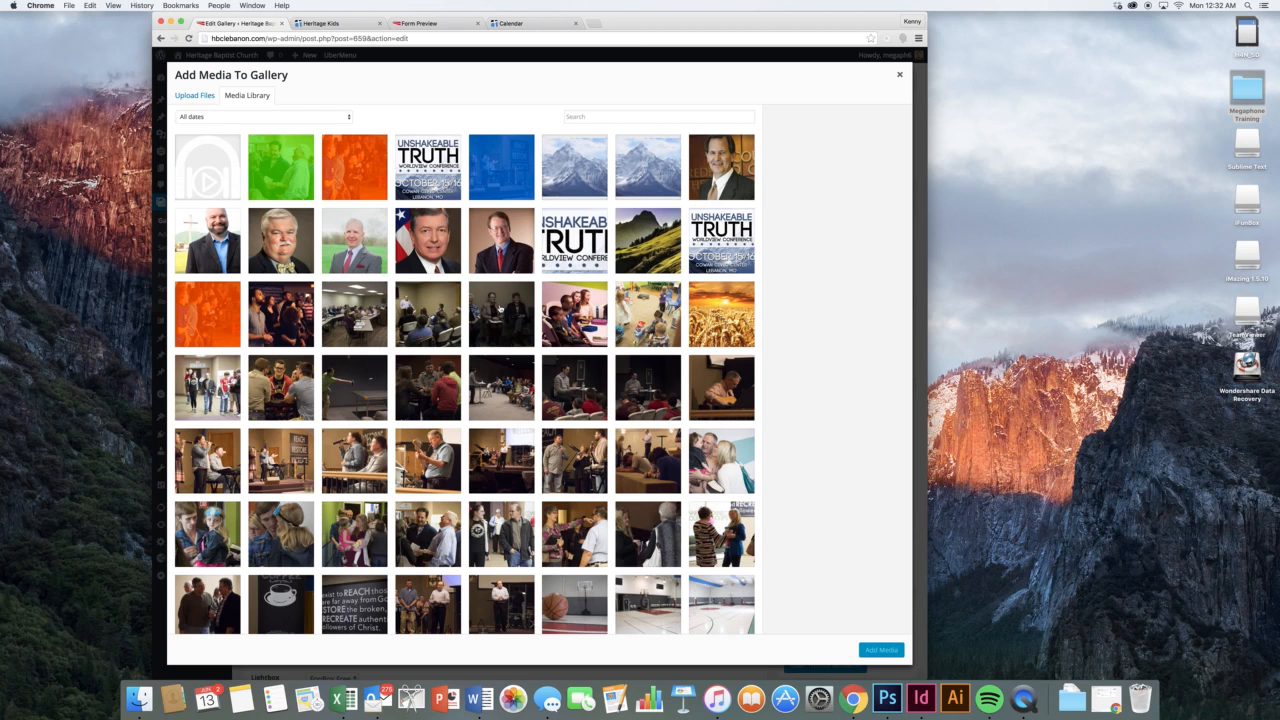
left_click(646, 310)
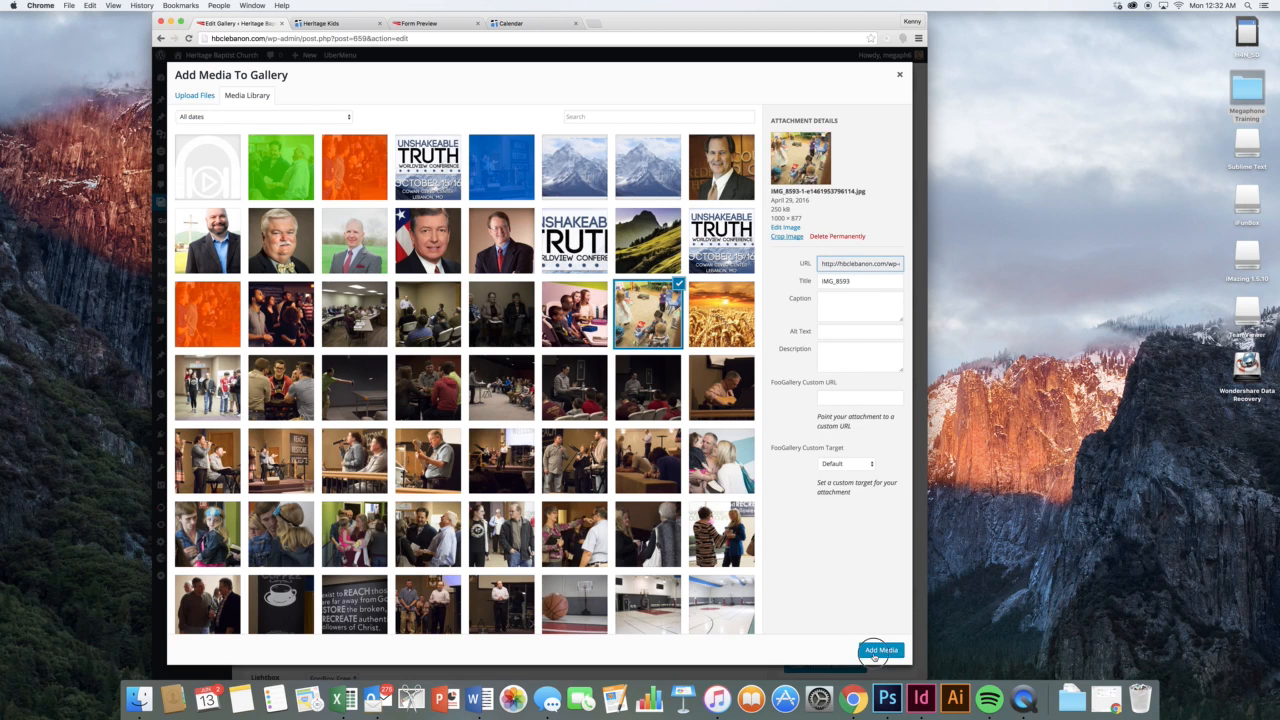
left_click(882, 650)
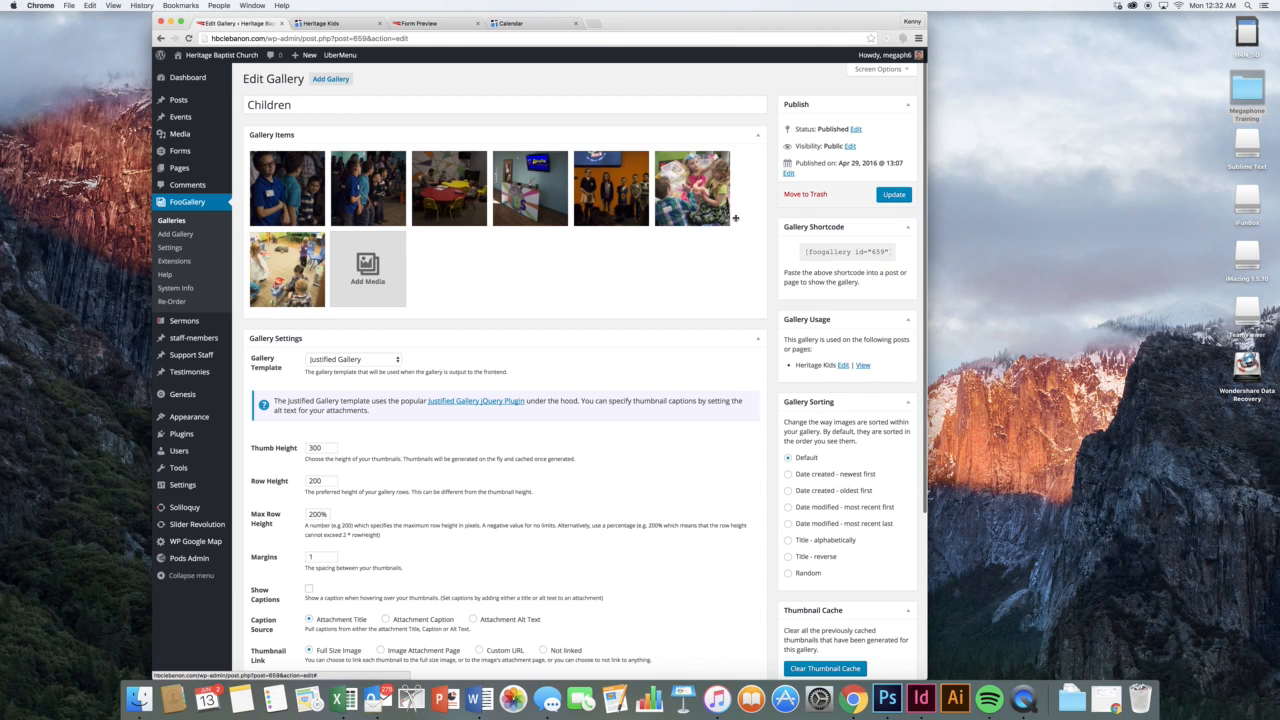
left_click(904, 195)
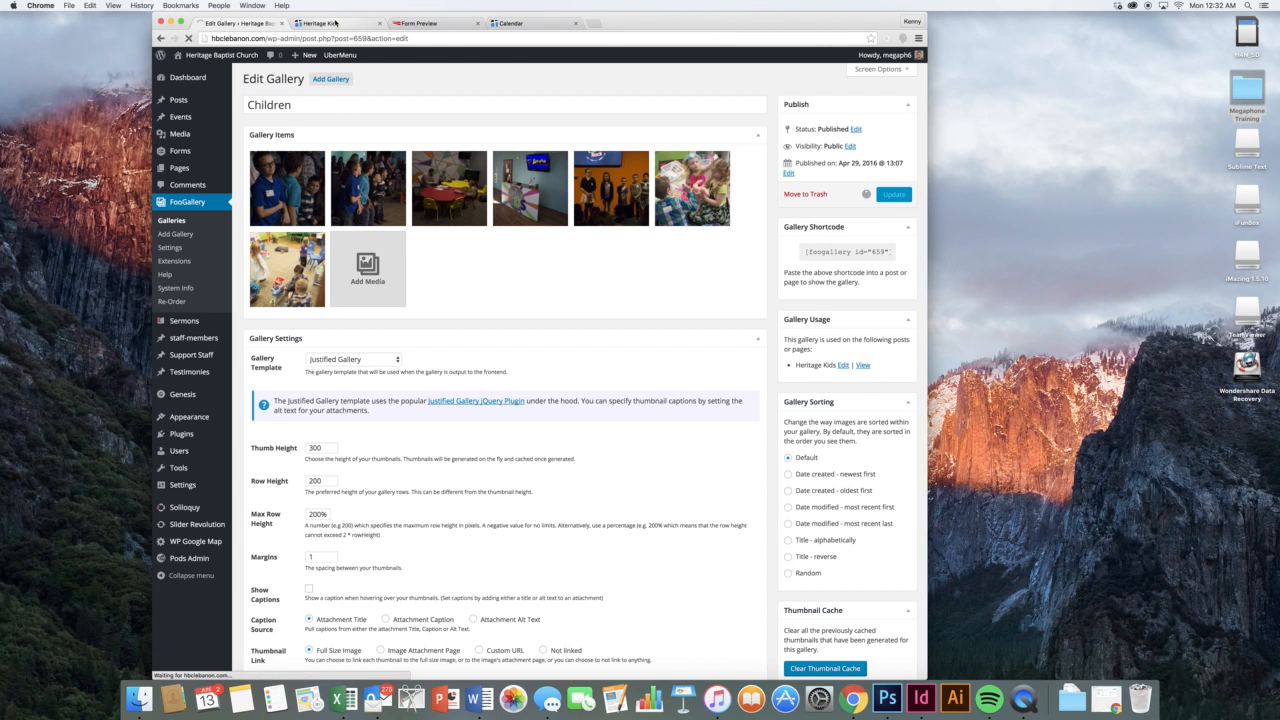
left_click(330, 22)
left_click(187, 37)
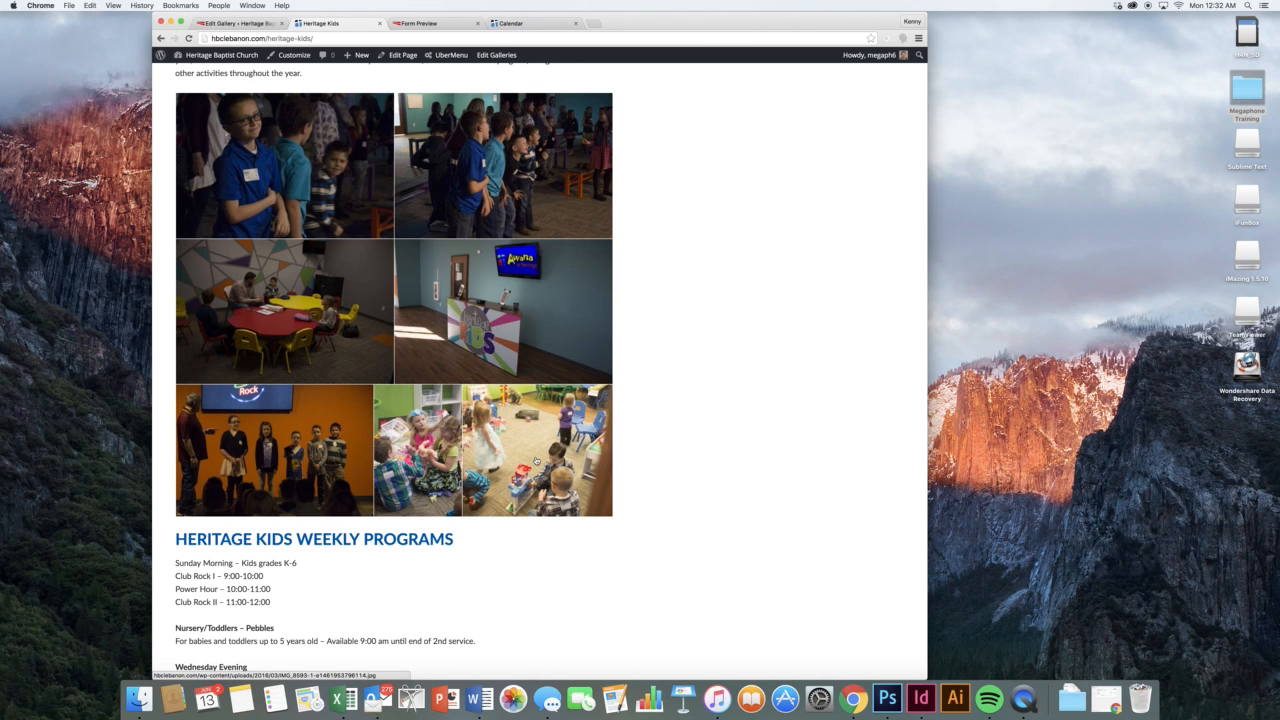
left_click(240, 22)
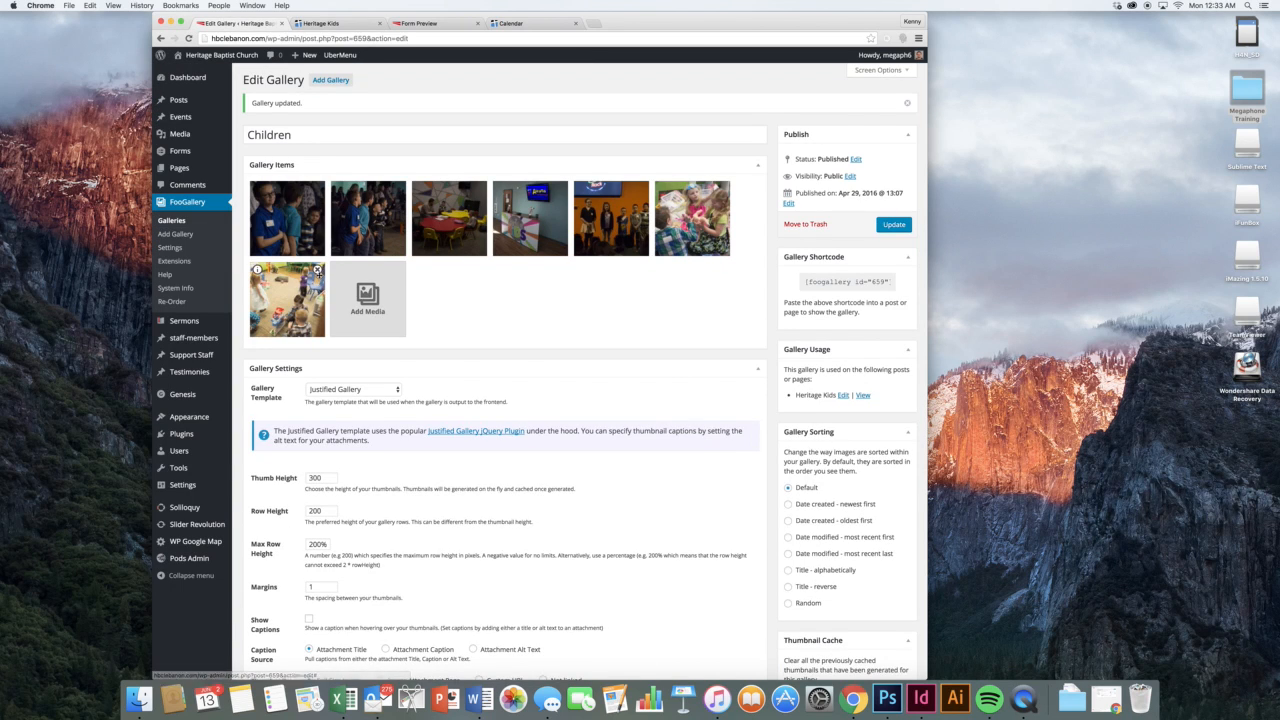
Remove the seventh photo, update the gallery, and copy the [foogallery id="659"] shortcode
left_click(318, 269)
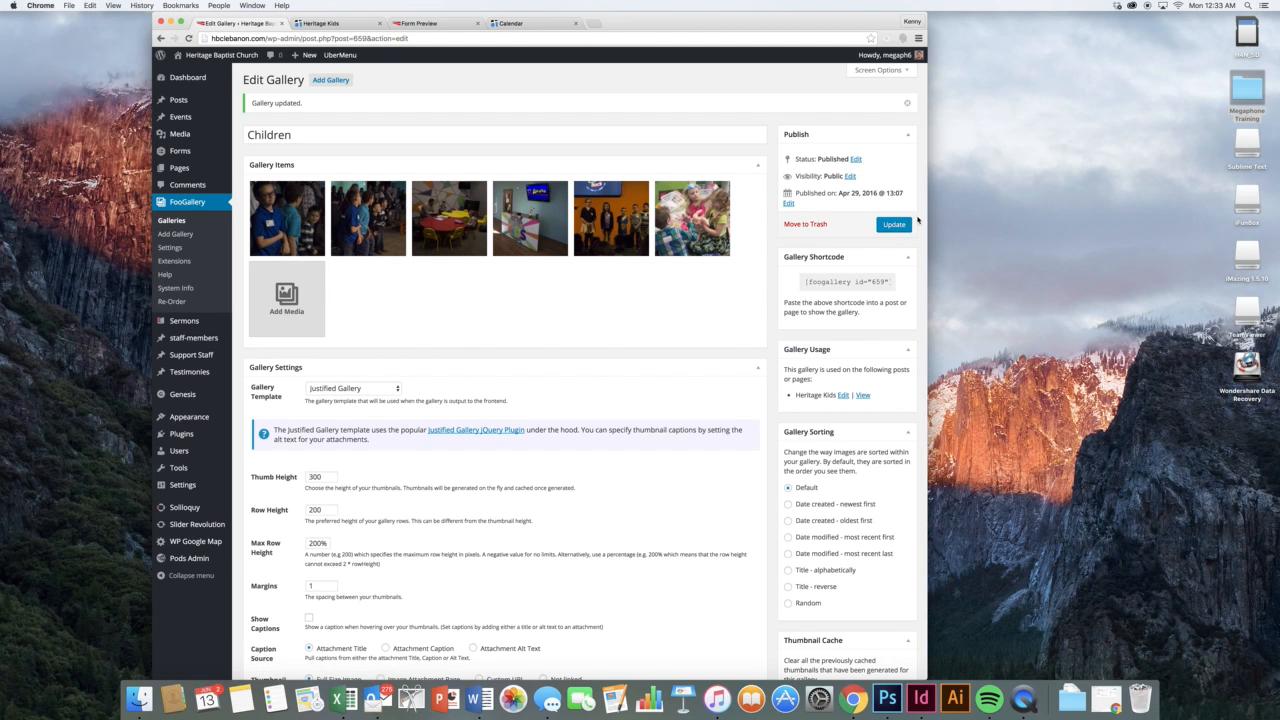
left_click(884, 224)
left_click(849, 282)
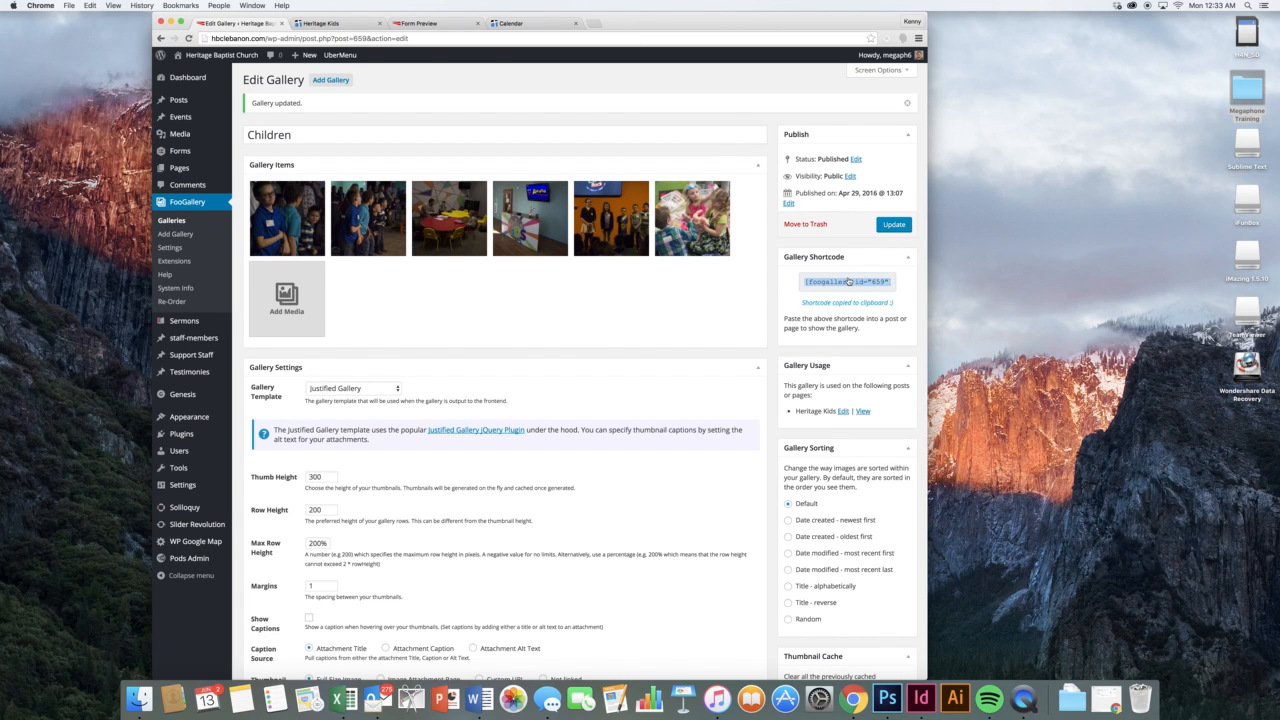
key("super+c")
left_click(820, 243)
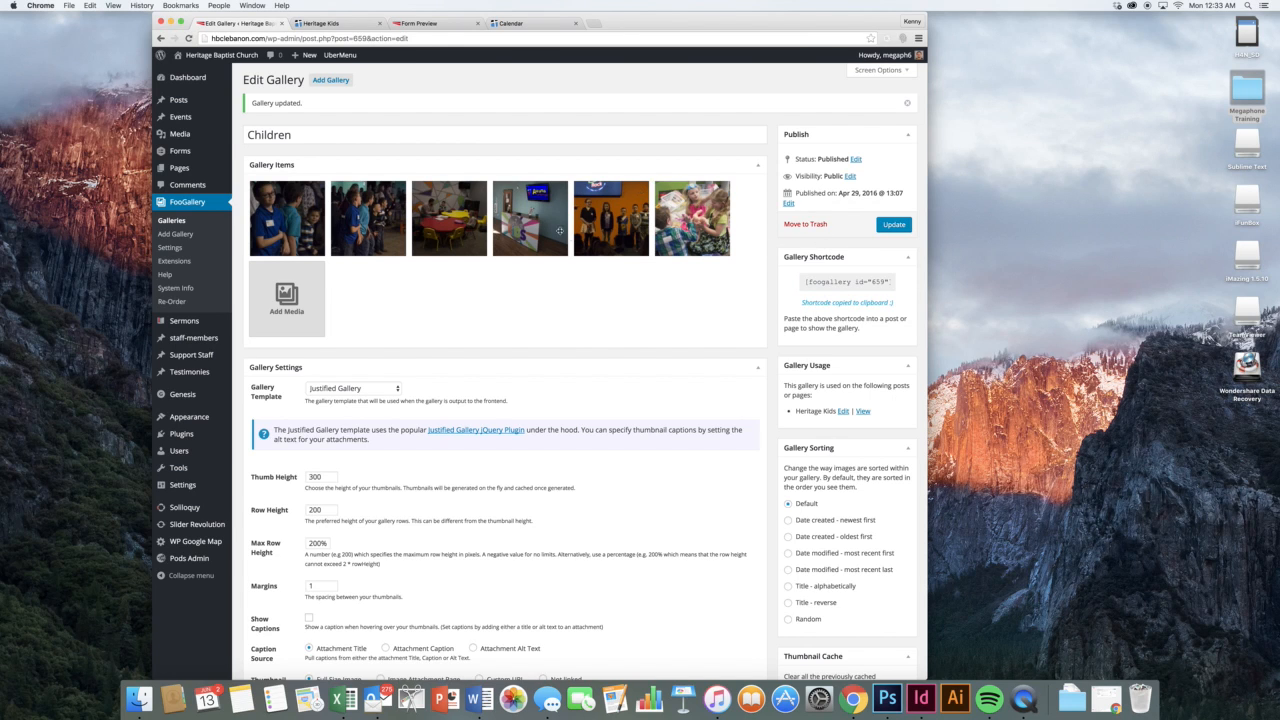
mouse_move(316, 195)
Create a gallery titled 'A new gallery' and move it to the trash without saving
left_click(175, 233)
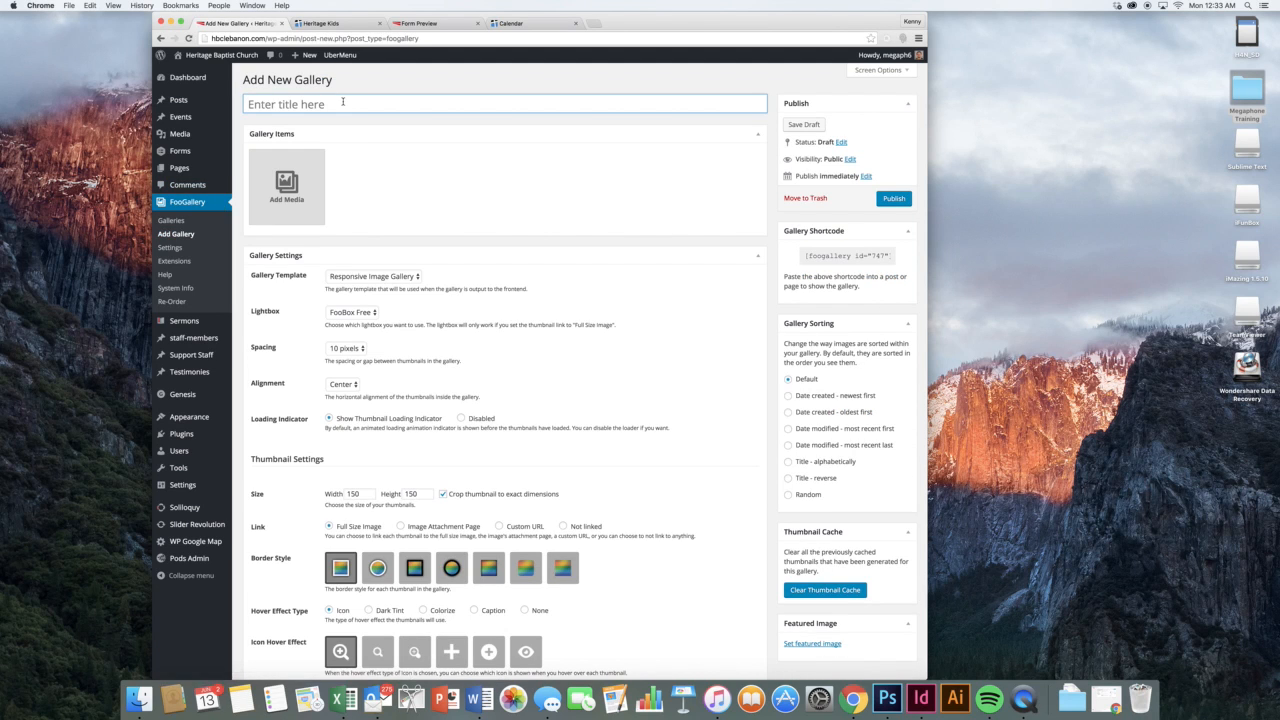
type("A new gallery")
left_click(510, 147)
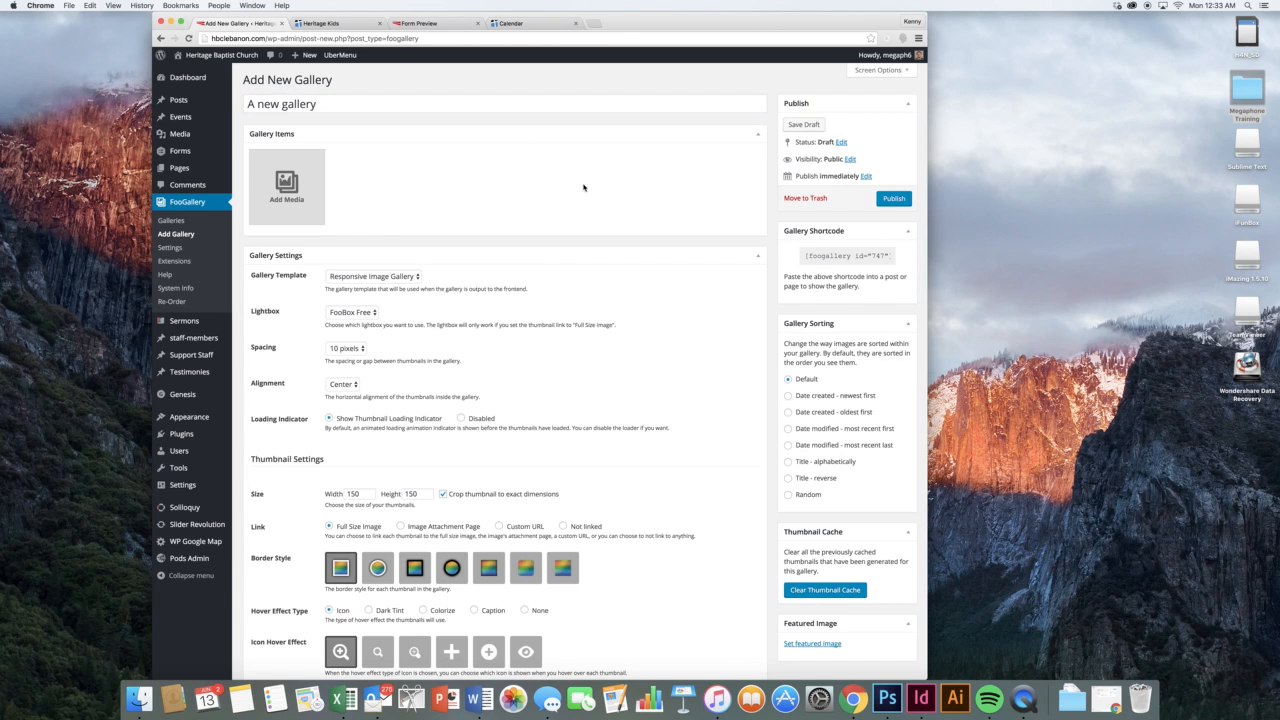
left_click(805, 198)
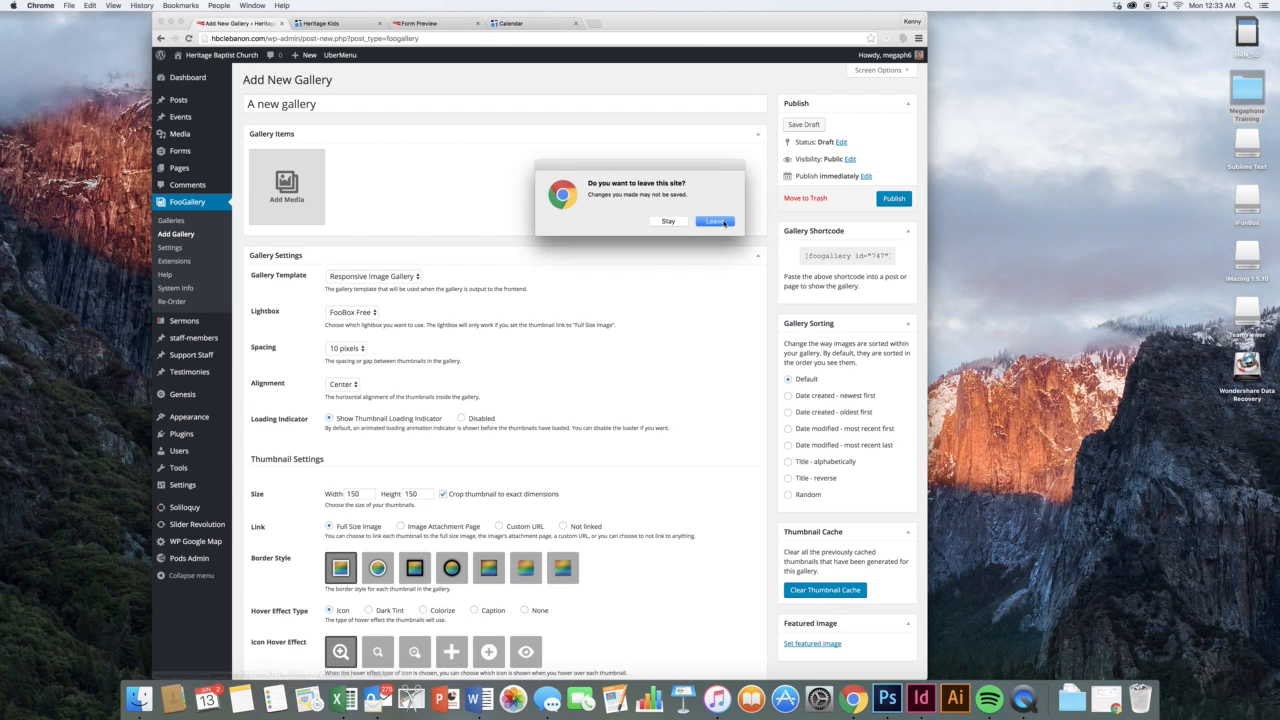
left_click(714, 221)
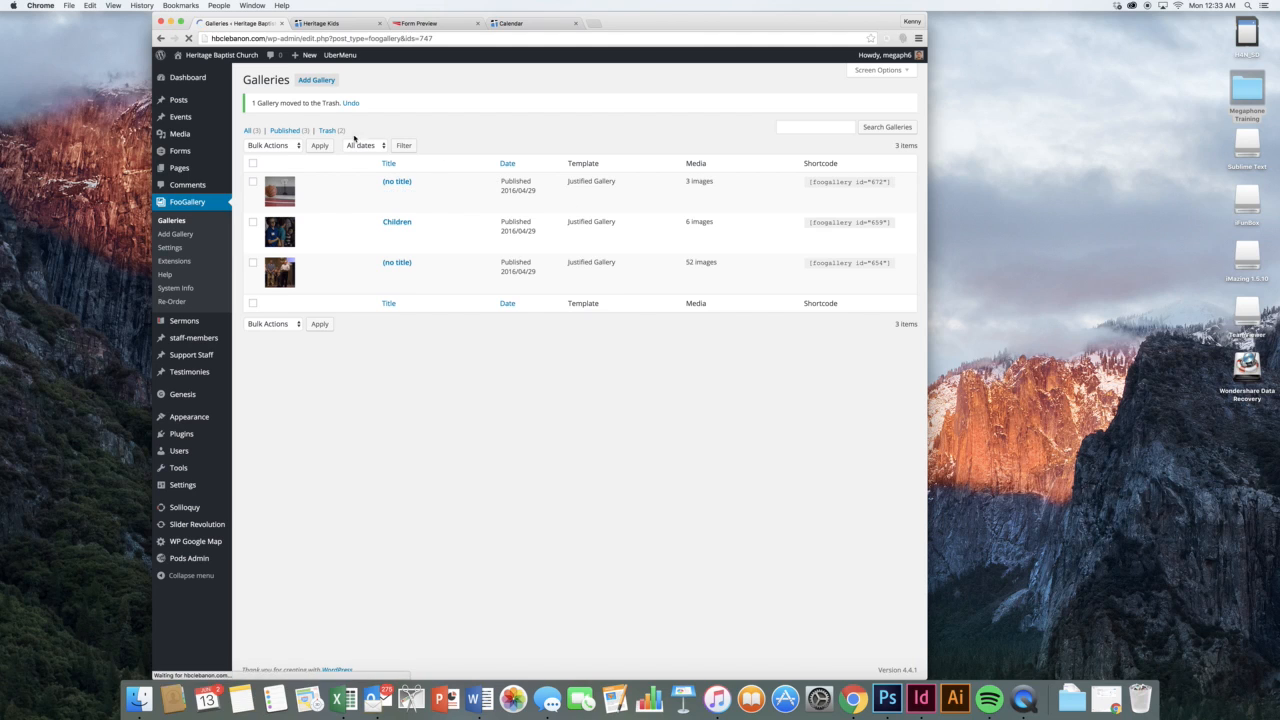
Permanently delete both trashed galleries via Bulk Actions, then go to FooGallery Settings
left_click(329, 130)
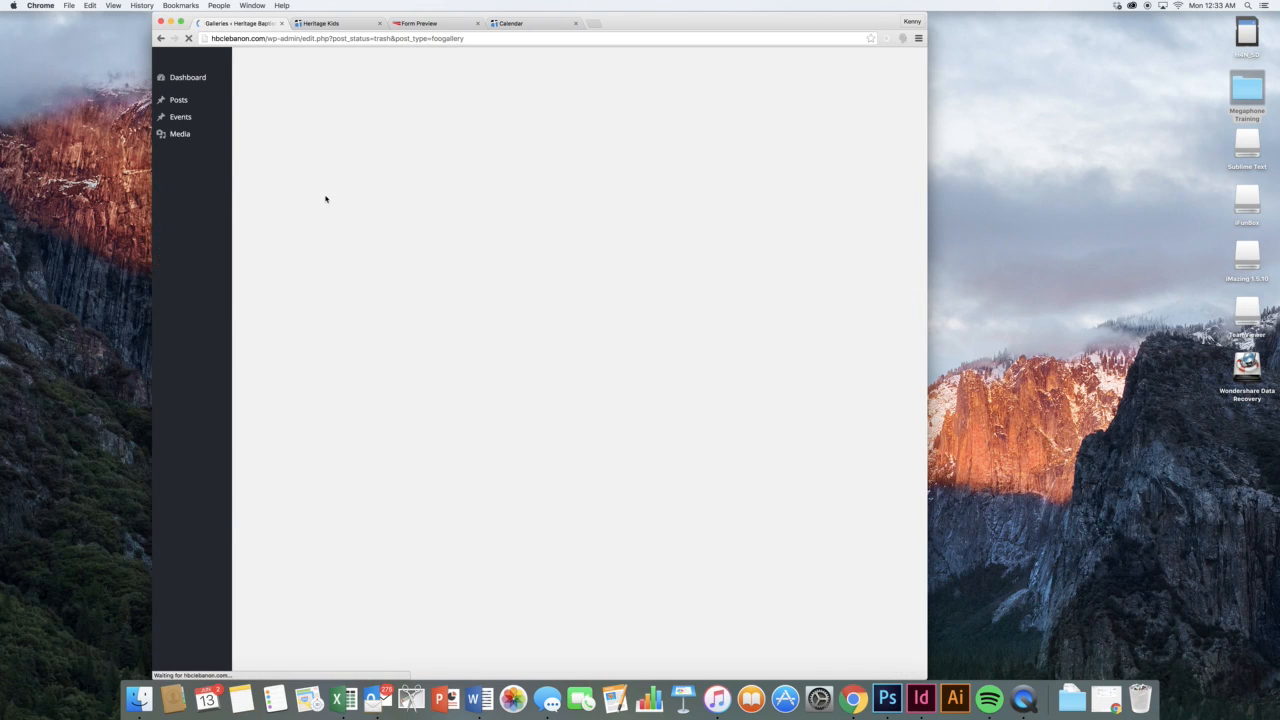
left_click(253, 134)
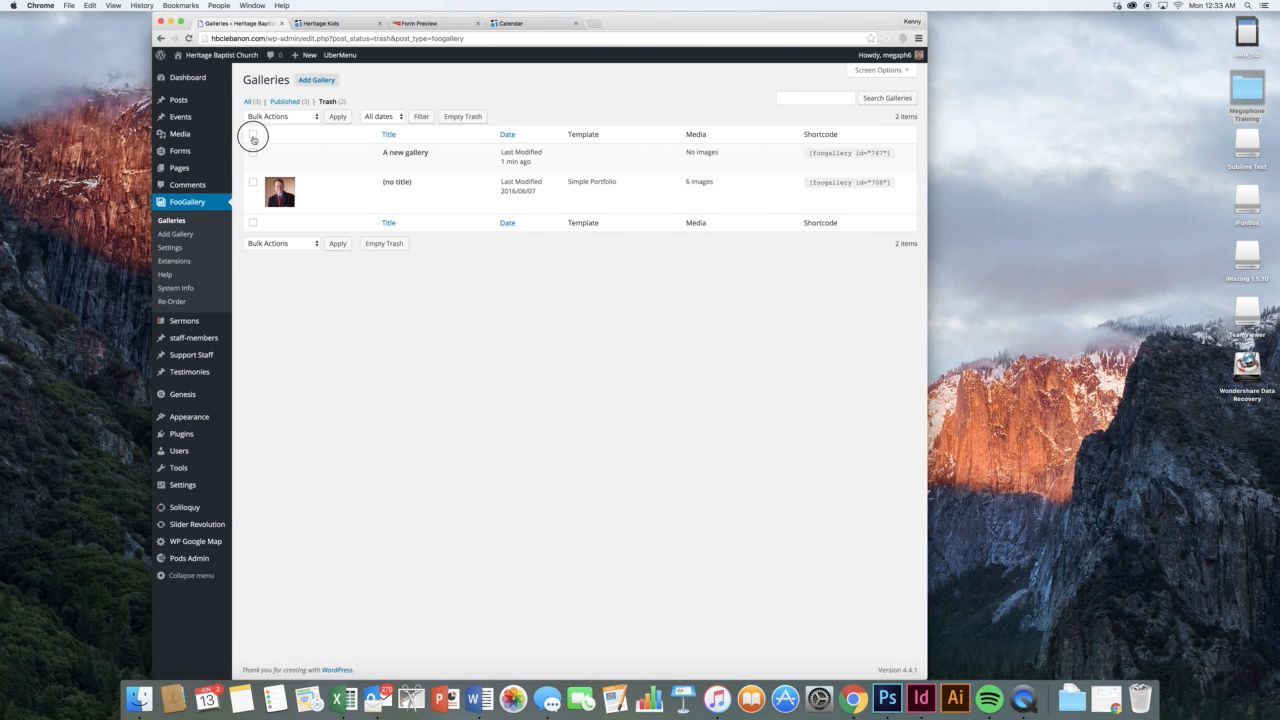
left_click(268, 121)
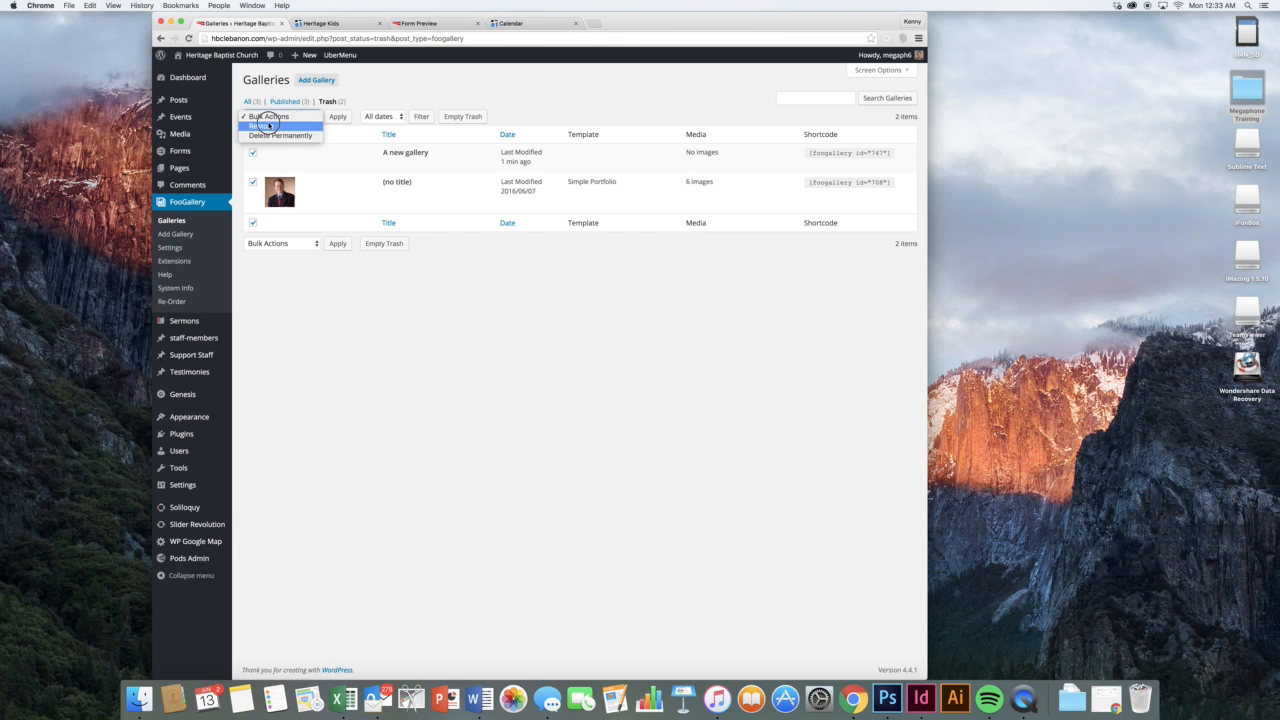
left_click(335, 134)
key("Down")
key("Down")
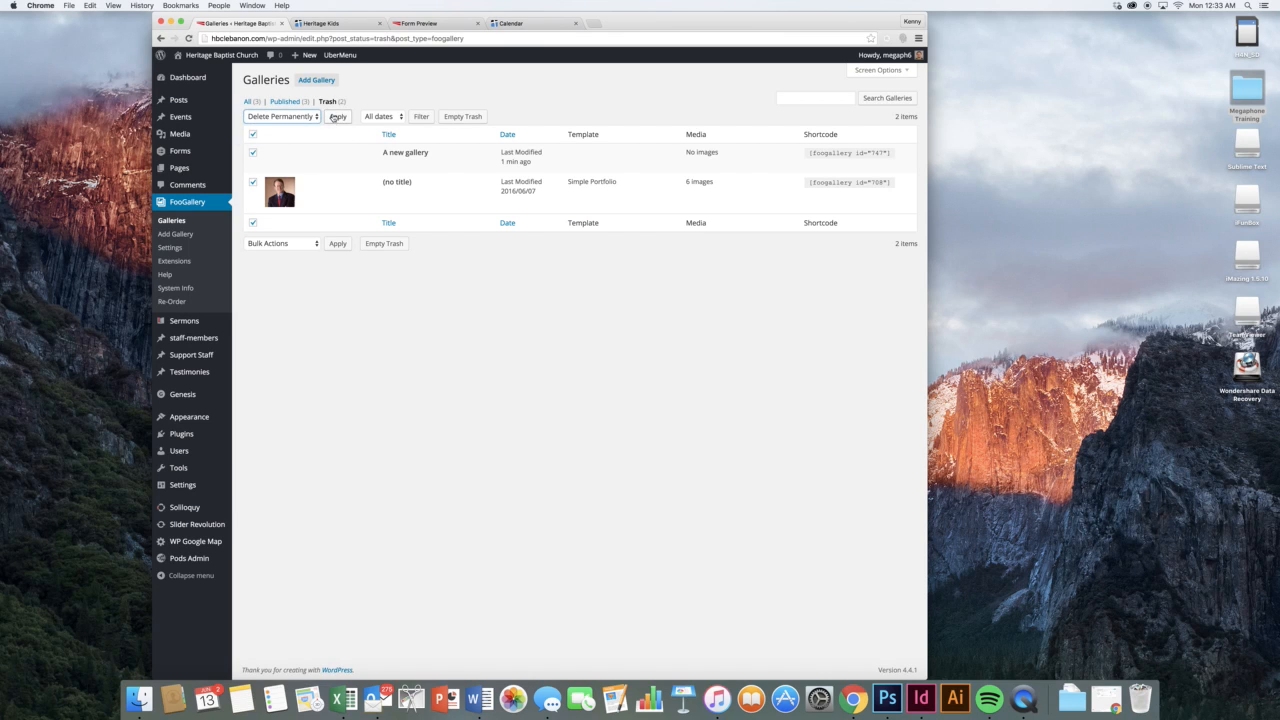
left_click(338, 117)
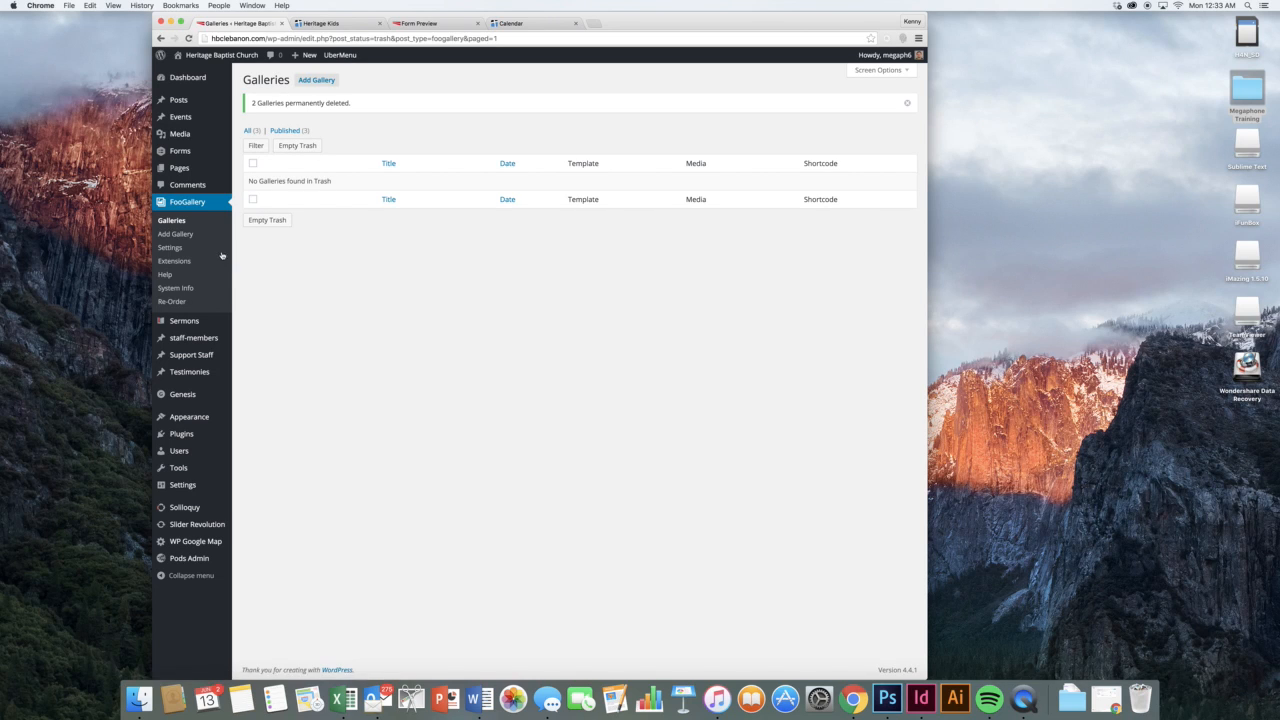
left_click(205, 254)
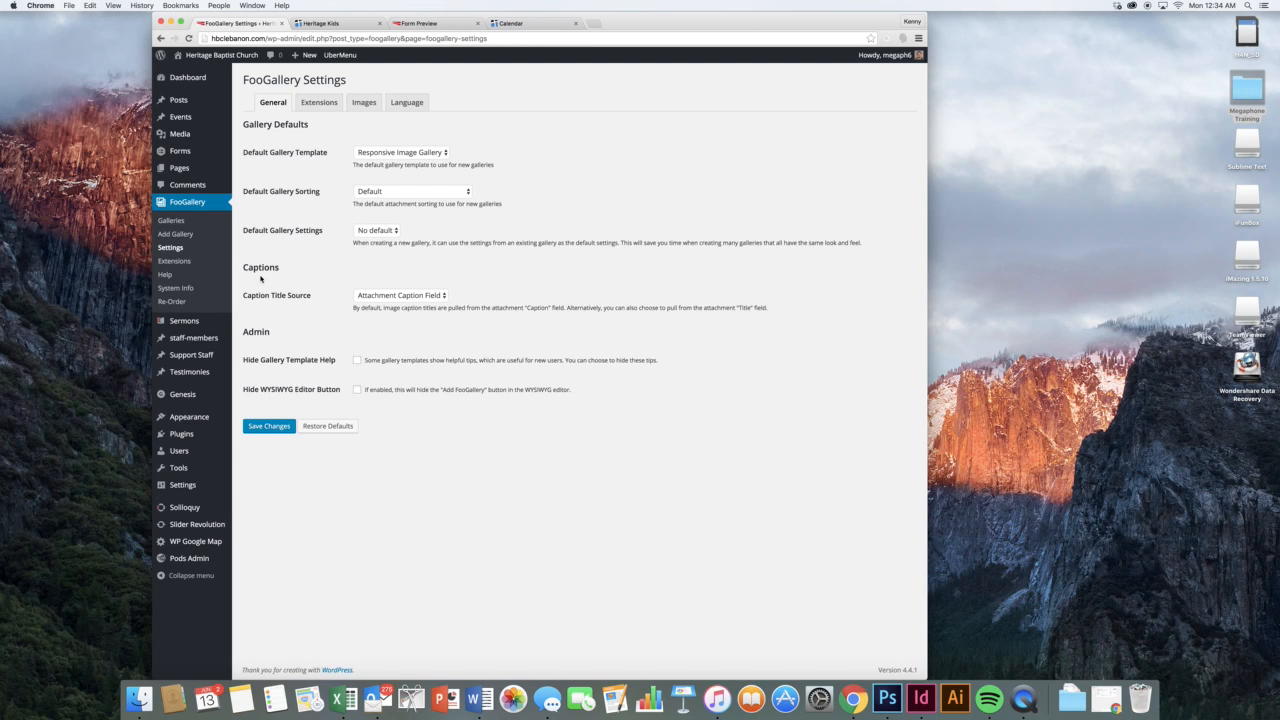
Open the Sermons list from the admin sidebar's Sermons flyout
mouse_move(213, 322)
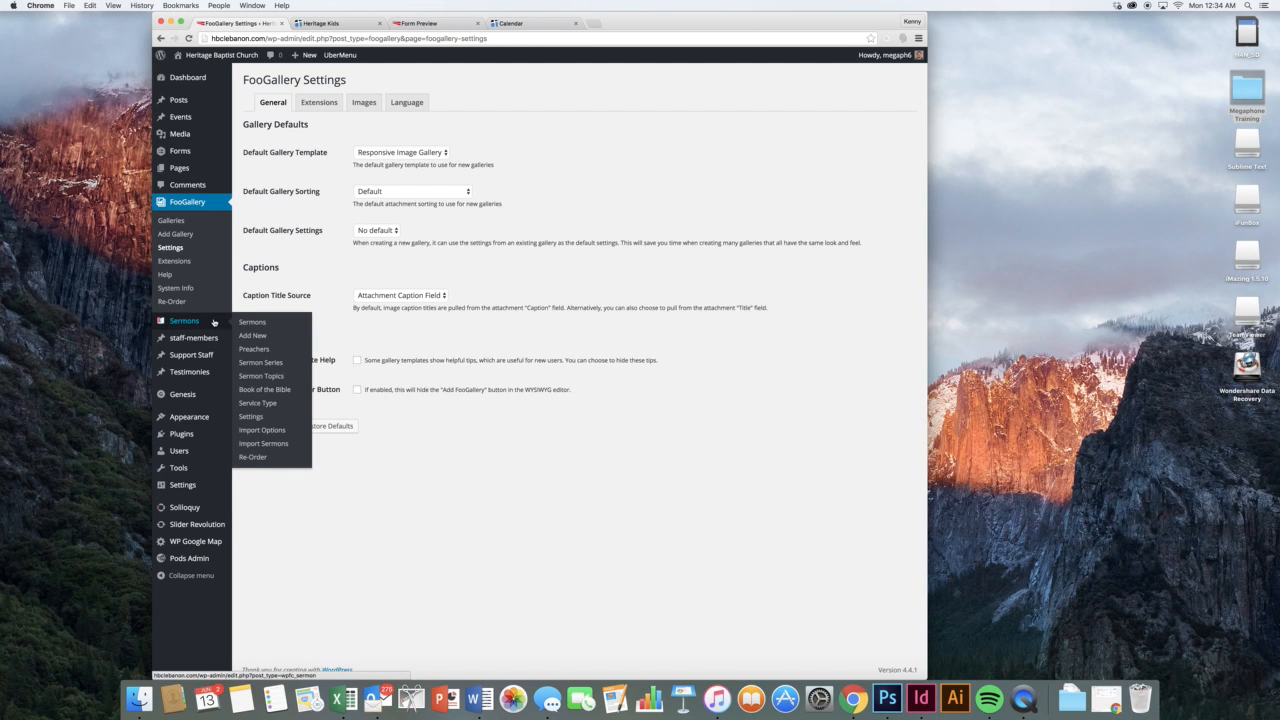
left_click(250, 322)
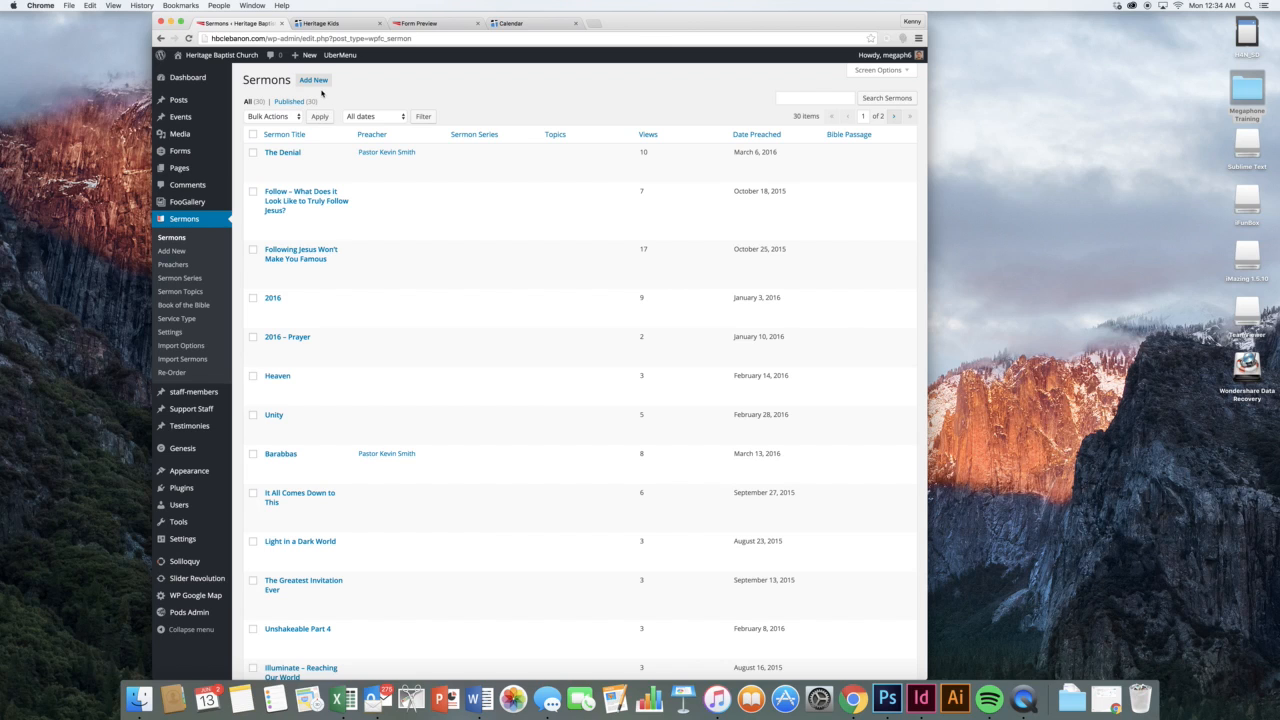
Start a new sermon titled 'Newest Sermon' dated June 12, 2016
left_click(315, 81)
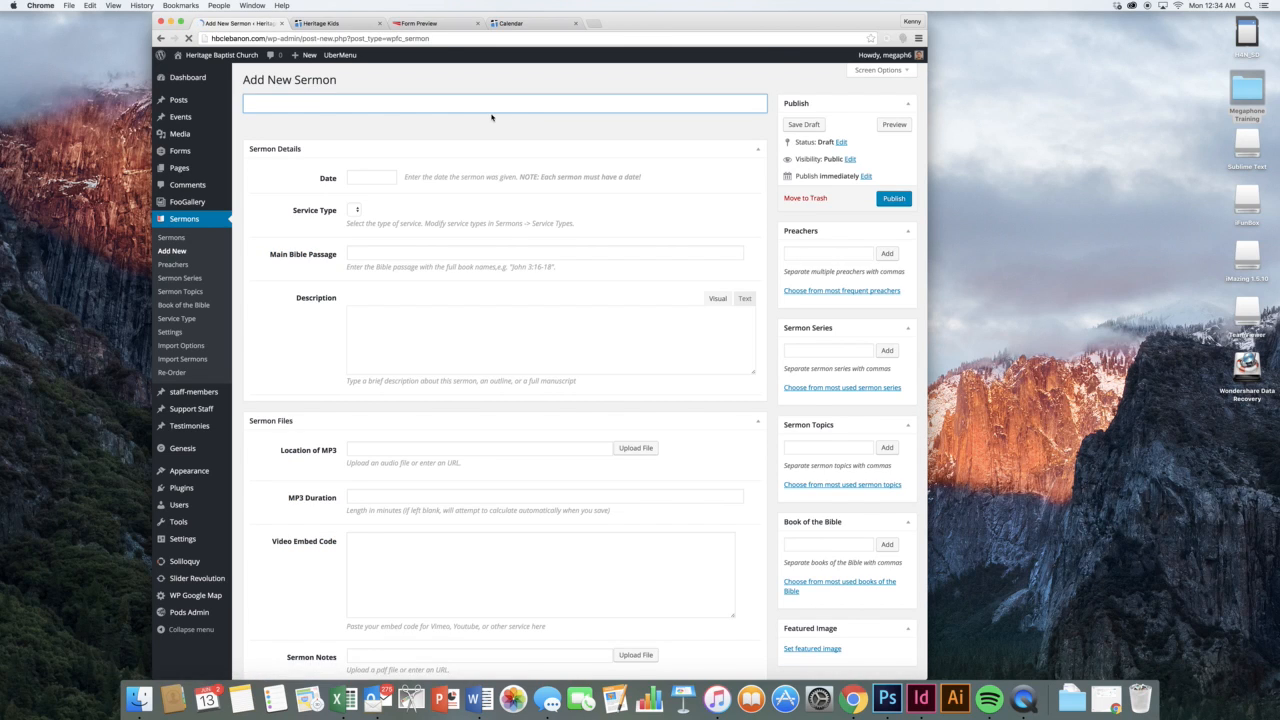
type("Newes")
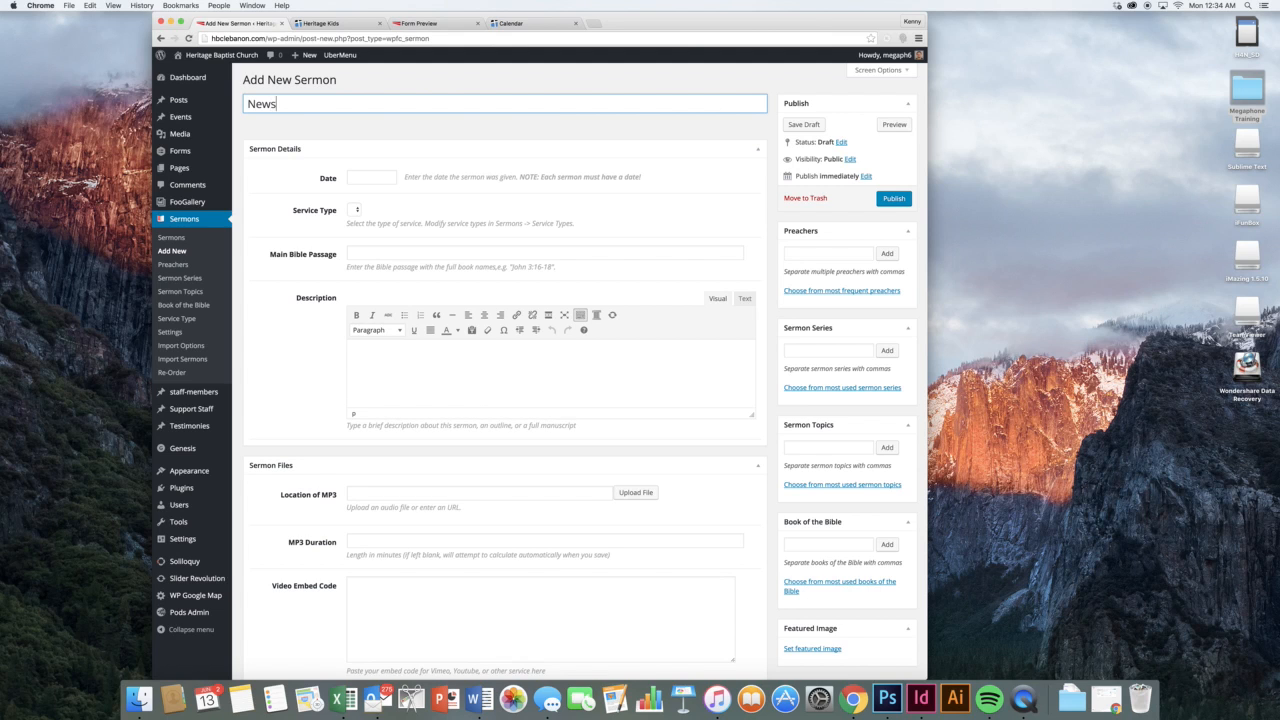
type("t Sermon")
left_click(384, 181)
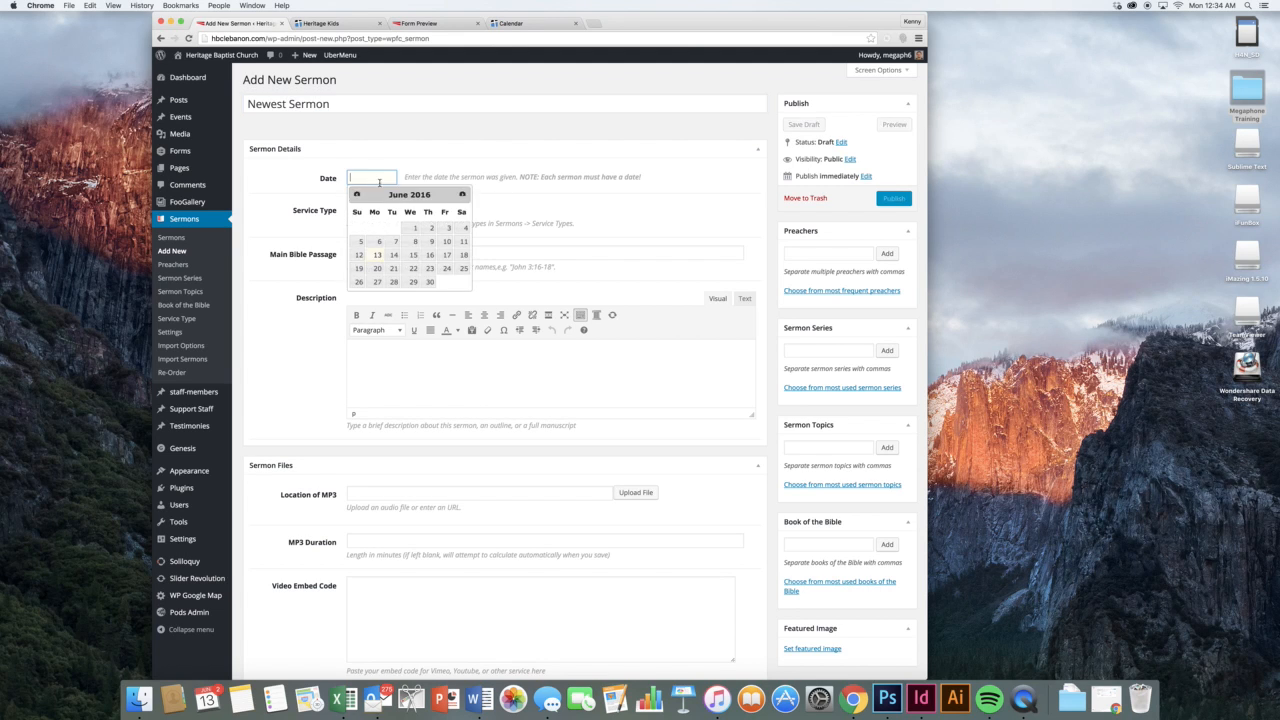
left_click(358, 255)
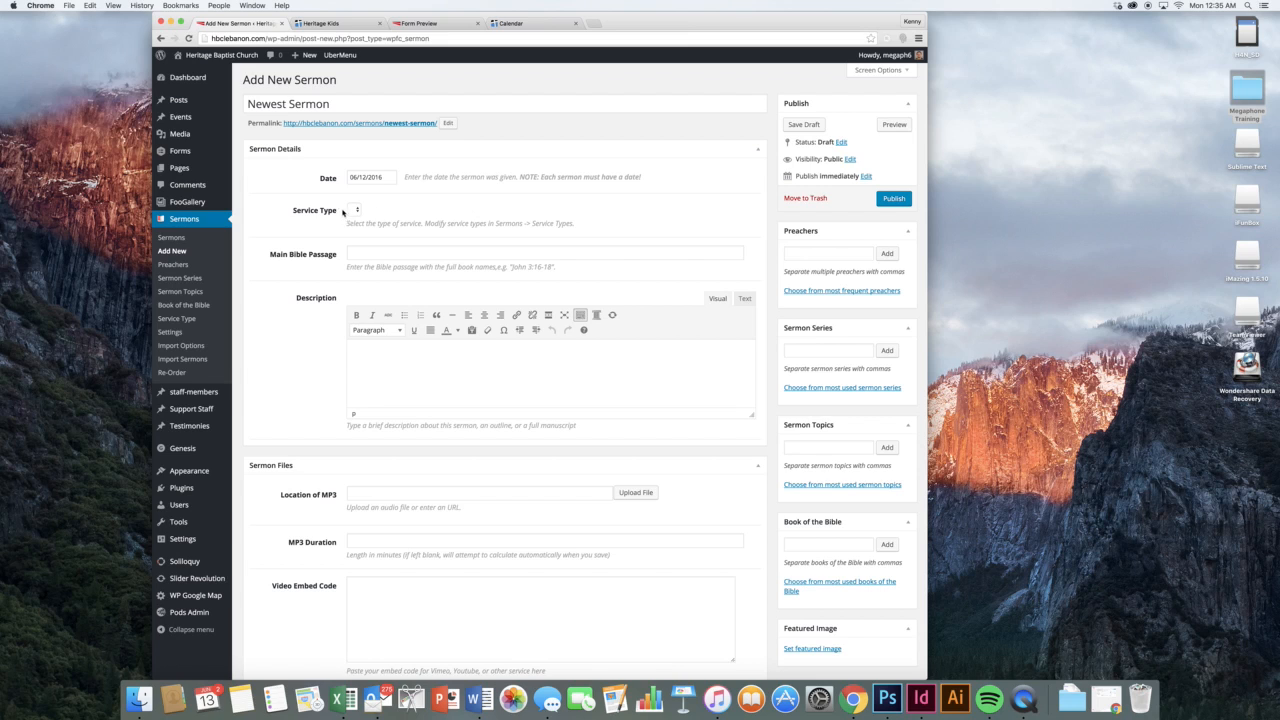
Enter main Bible passage John 3:18 and a description about a good sermon about good things
left_click(350, 210)
left_click(387, 254)
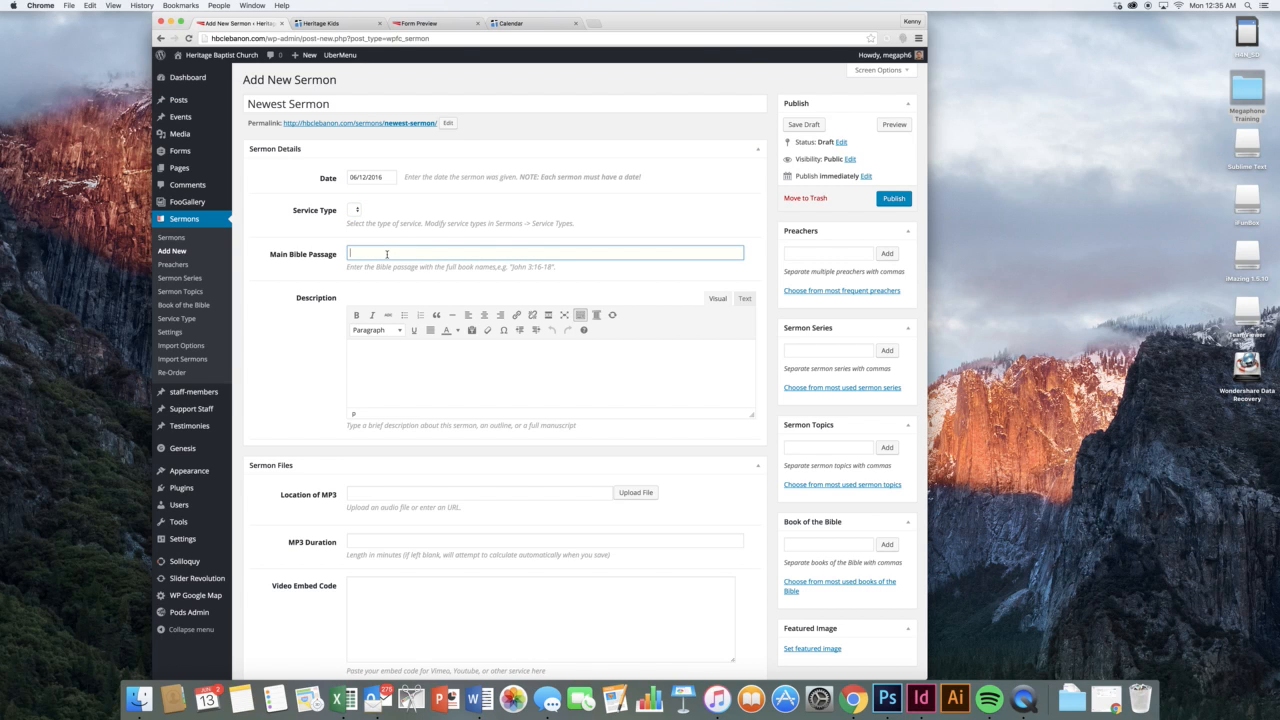
type("John 3:18")
left_click(312, 275)
scroll(384, 289, "down", 2)
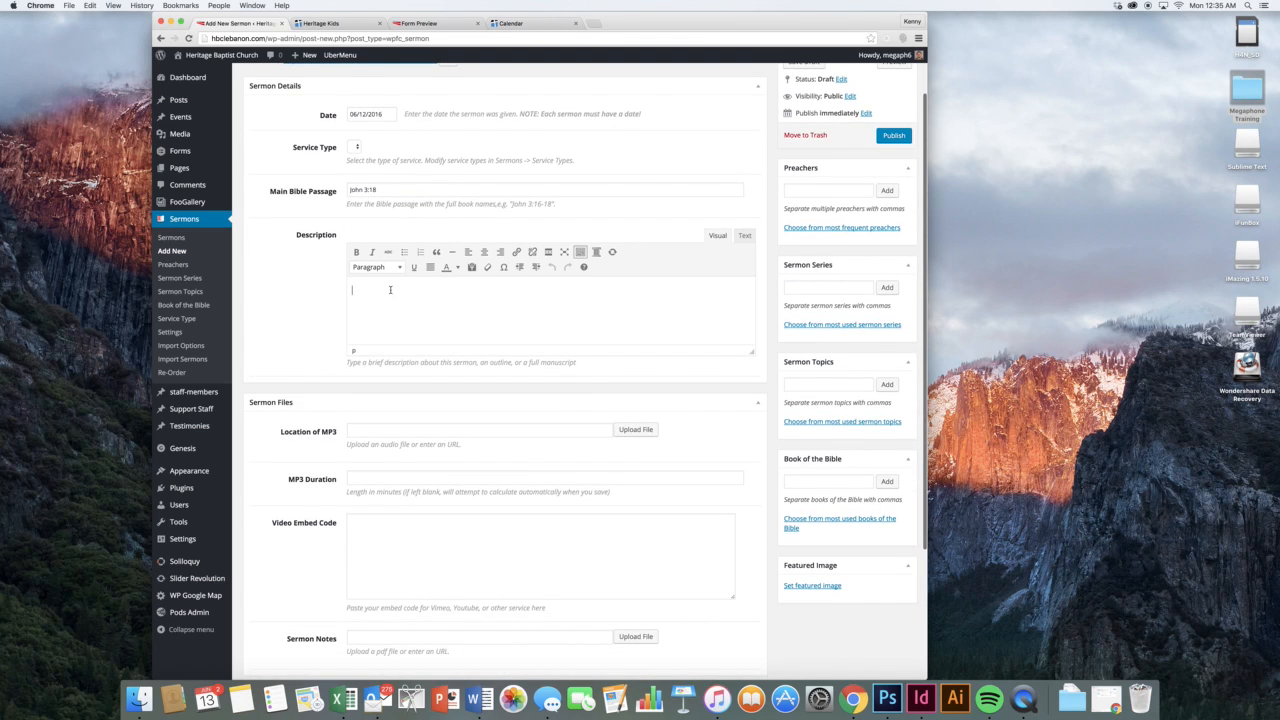
type("good")
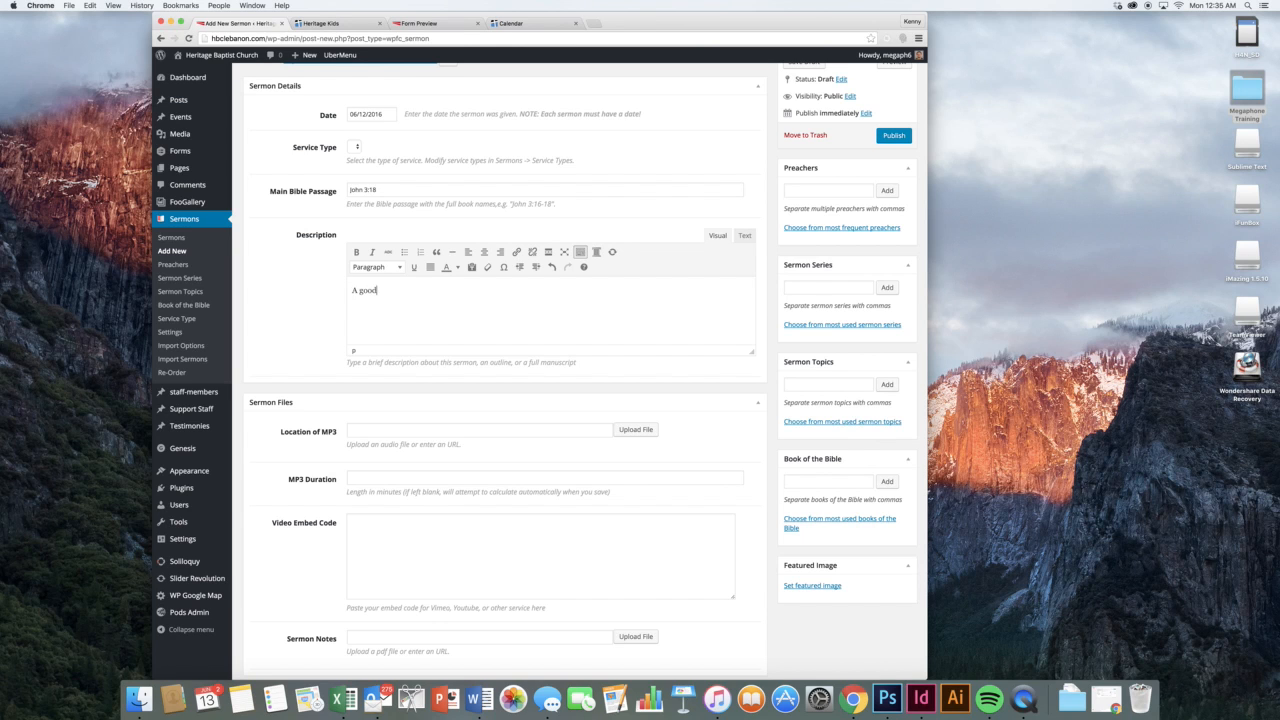
type(" sermon about good things.")
Upload 160605.mp3, found via a .mp3 search, as the sermon's MP3, then close the uploader
scroll(560, 314, "down", 3)
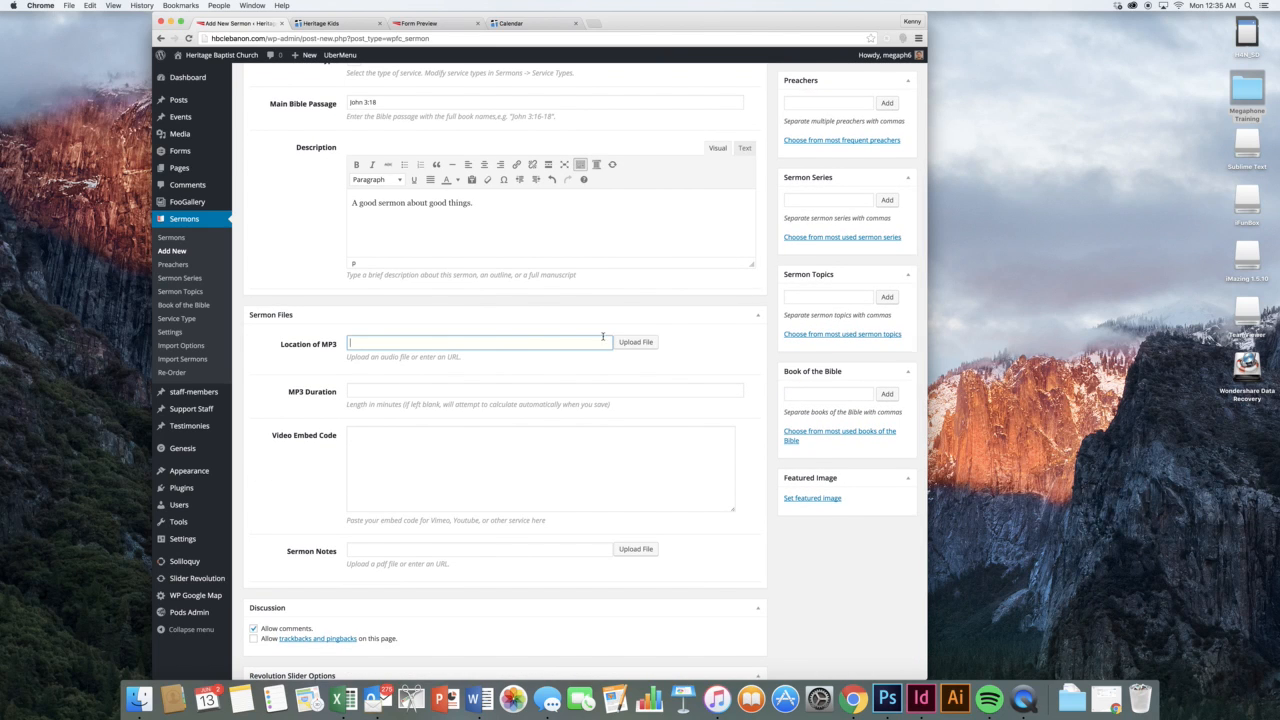
left_click(627, 346)
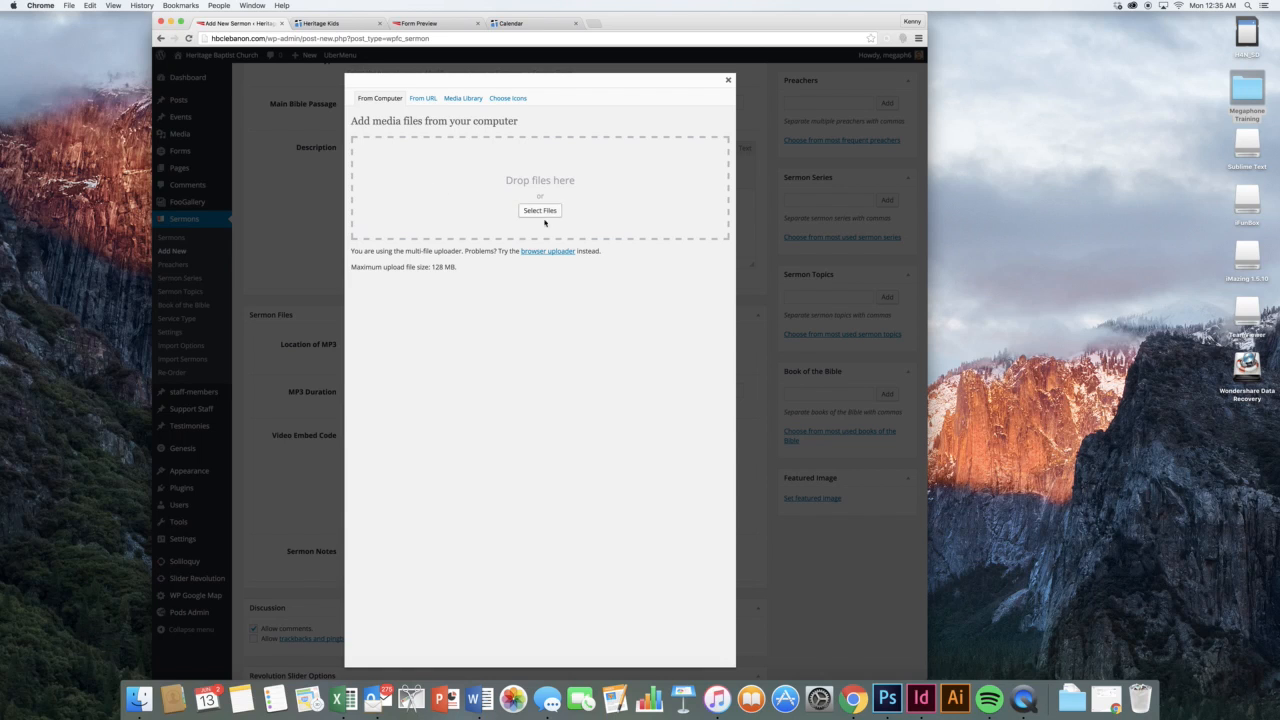
left_click(552, 216)
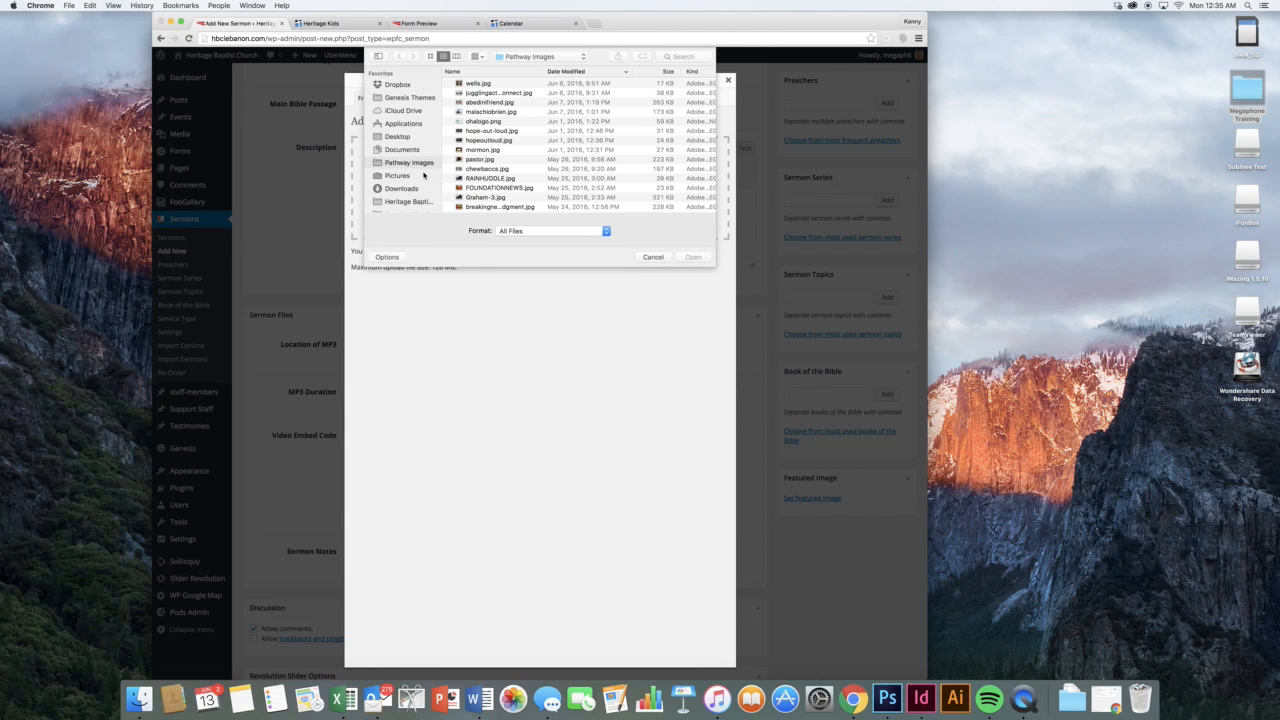
left_click(682, 56)
type(".mp3")
key("Return")
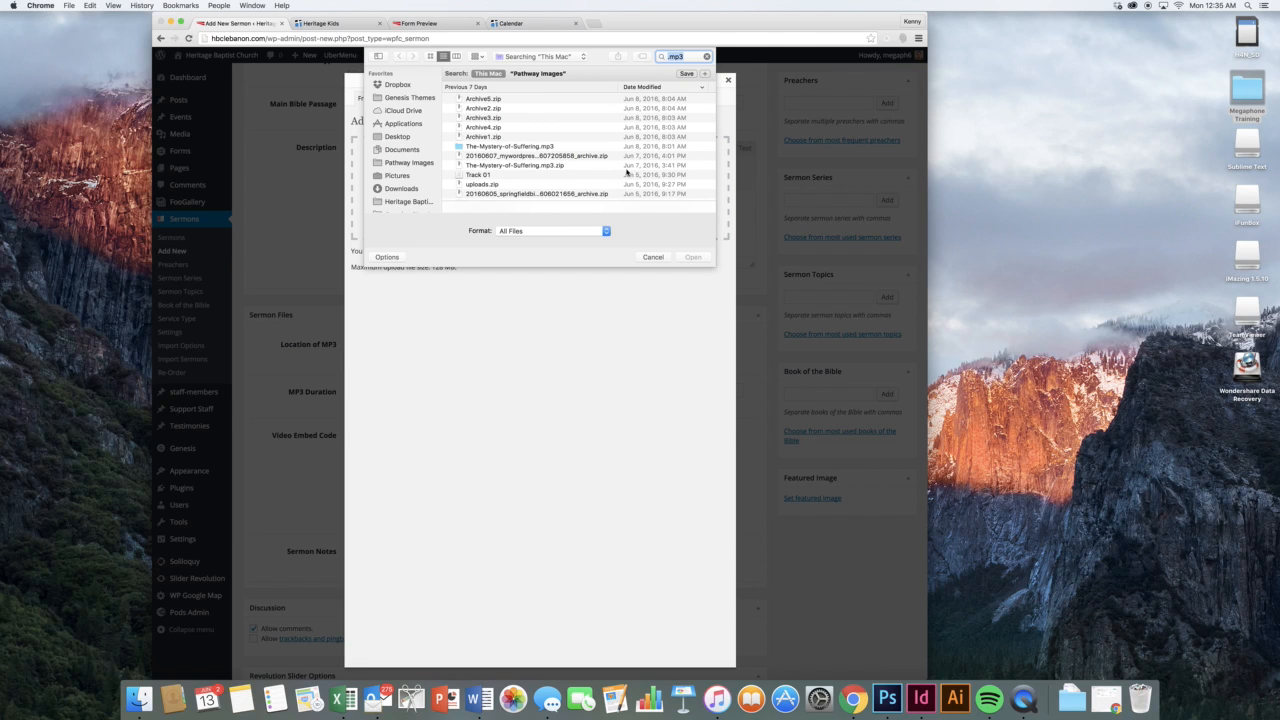
scroll(627, 172, "down", 3)
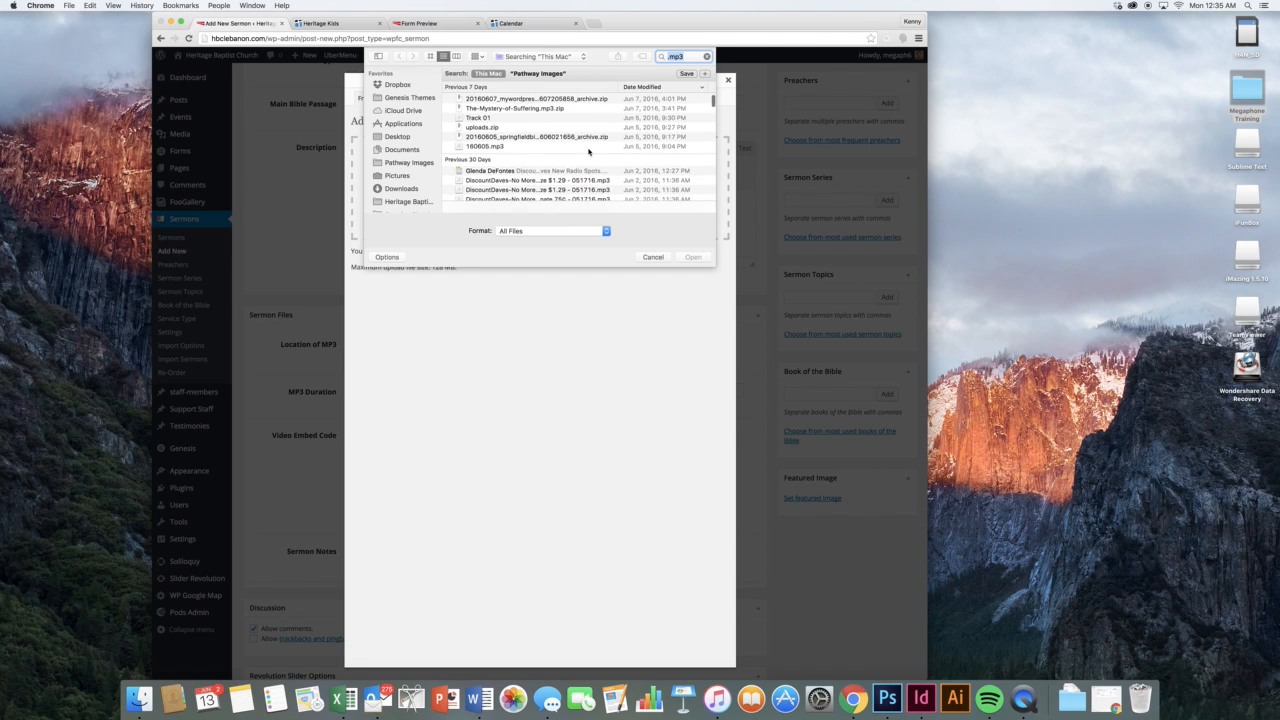
double_click(588, 151)
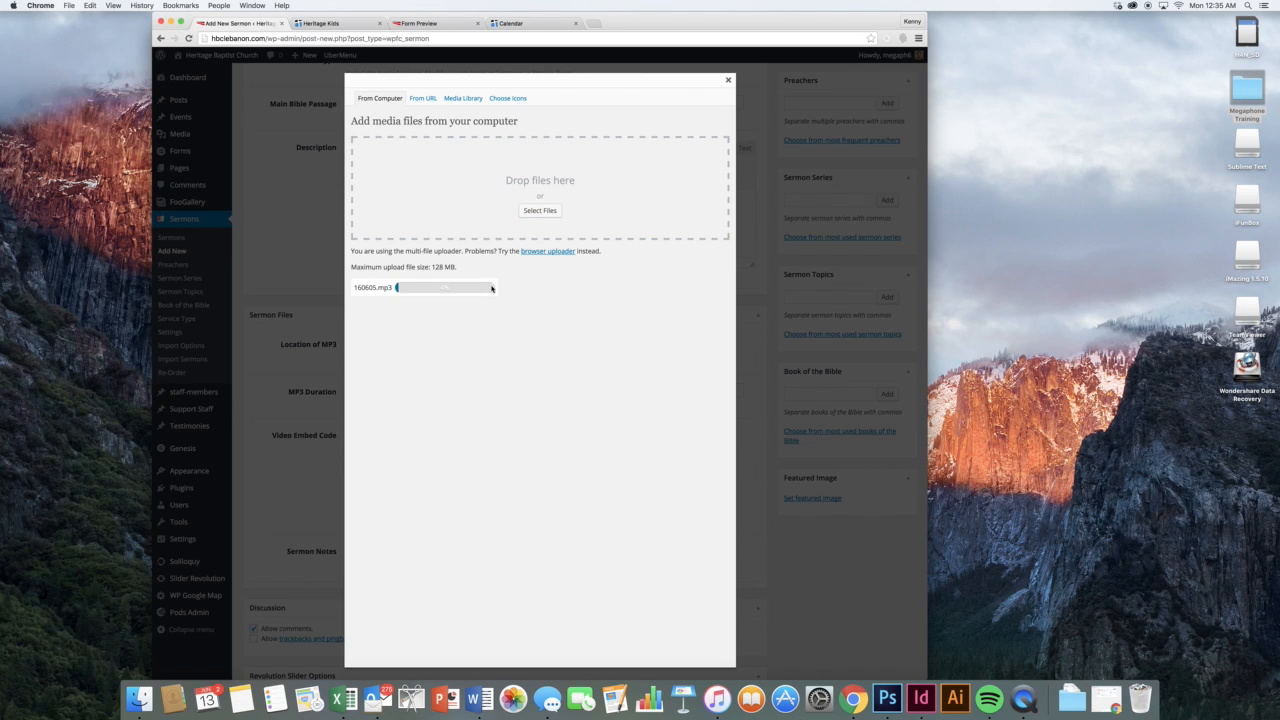
left_click(728, 80)
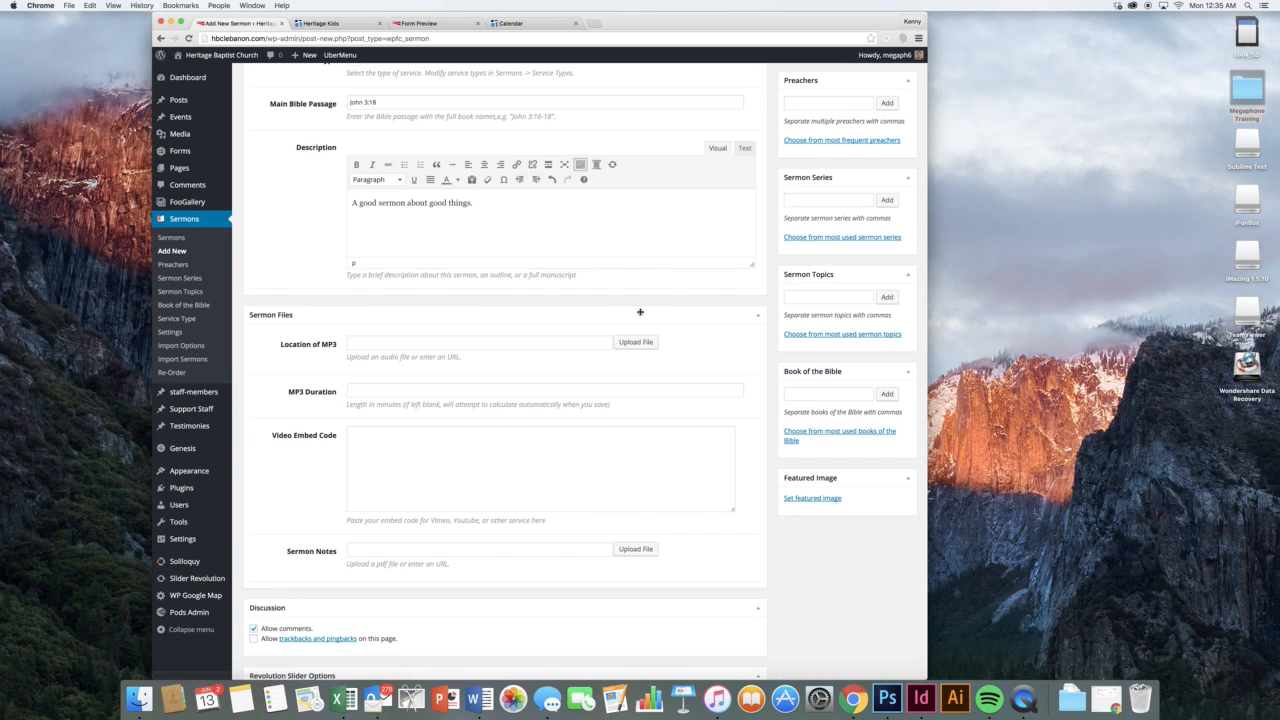
left_click(640, 312)
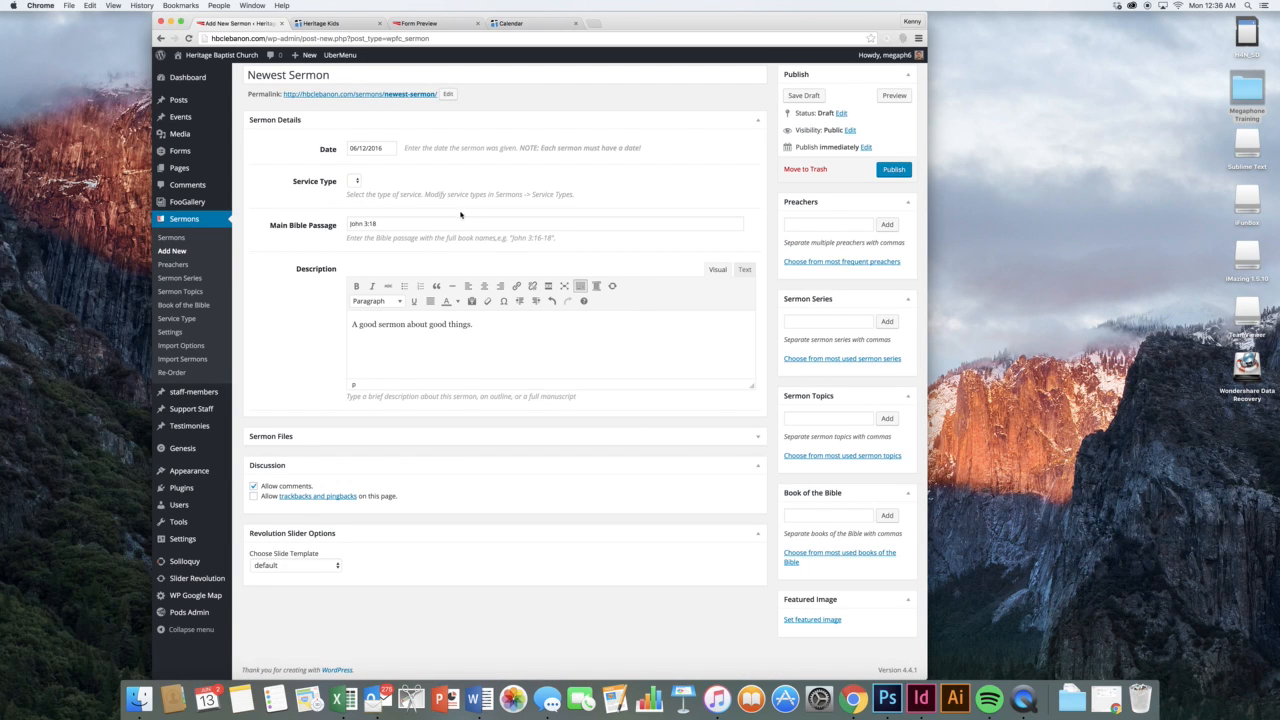
scroll(458, 246, "up", 1)
scroll(452, 330, "down", 1)
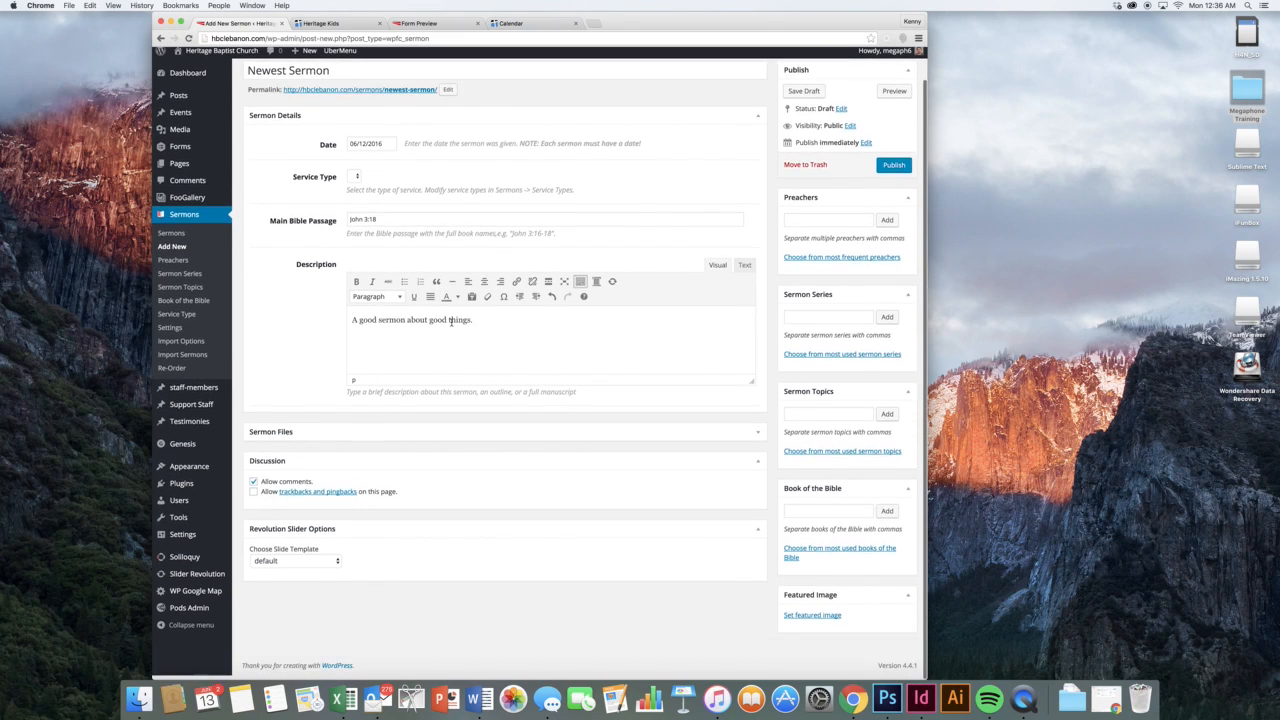
left_click(485, 437)
scroll(450, 400, "down", 3)
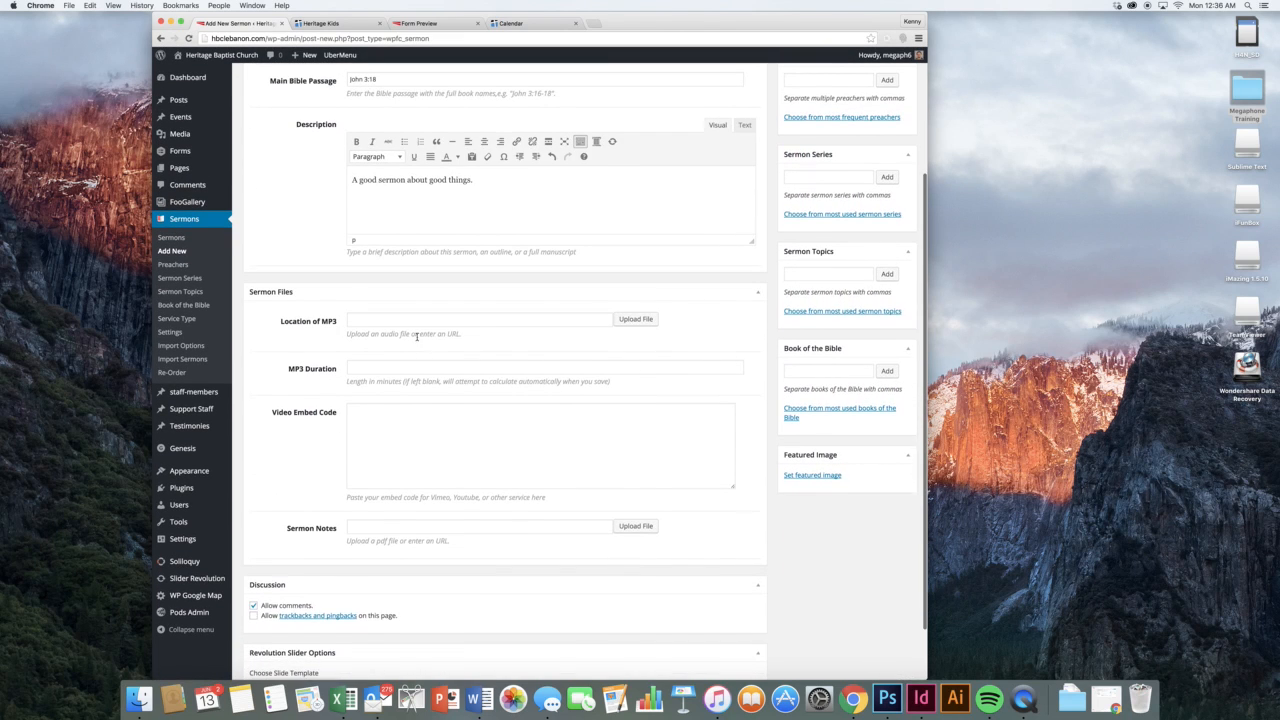
left_click(434, 369)
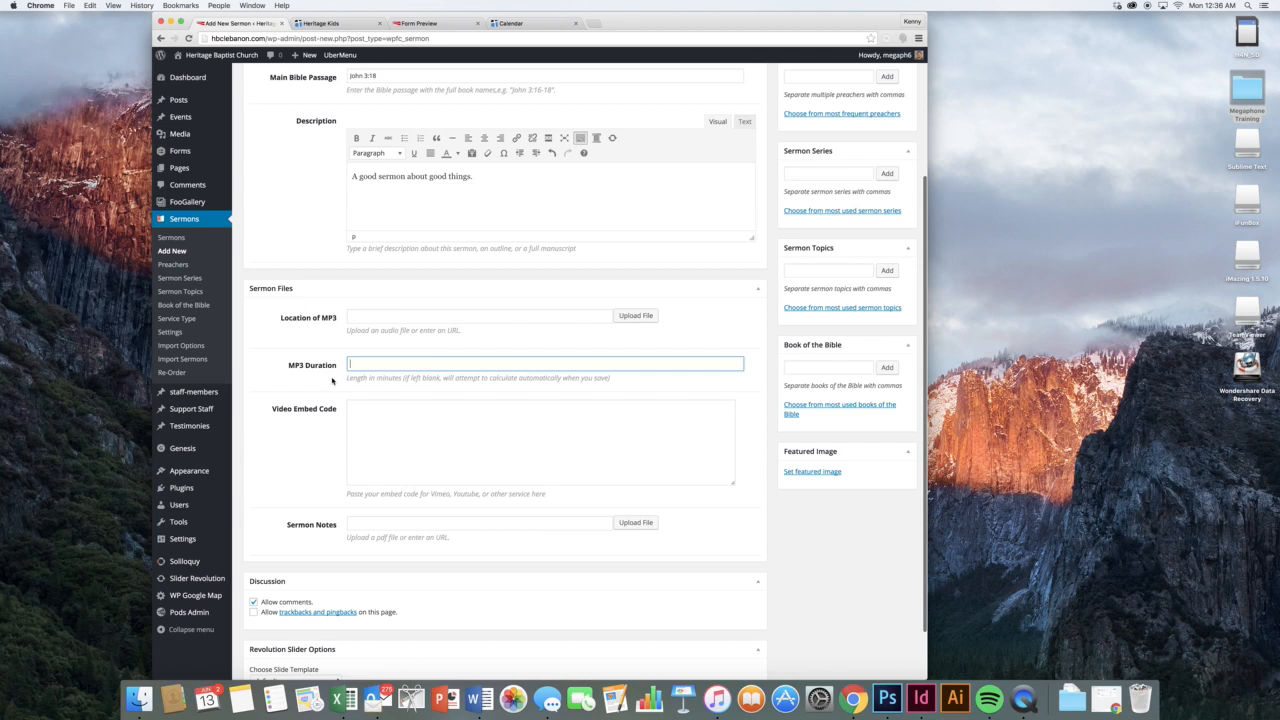
left_click(386, 409)
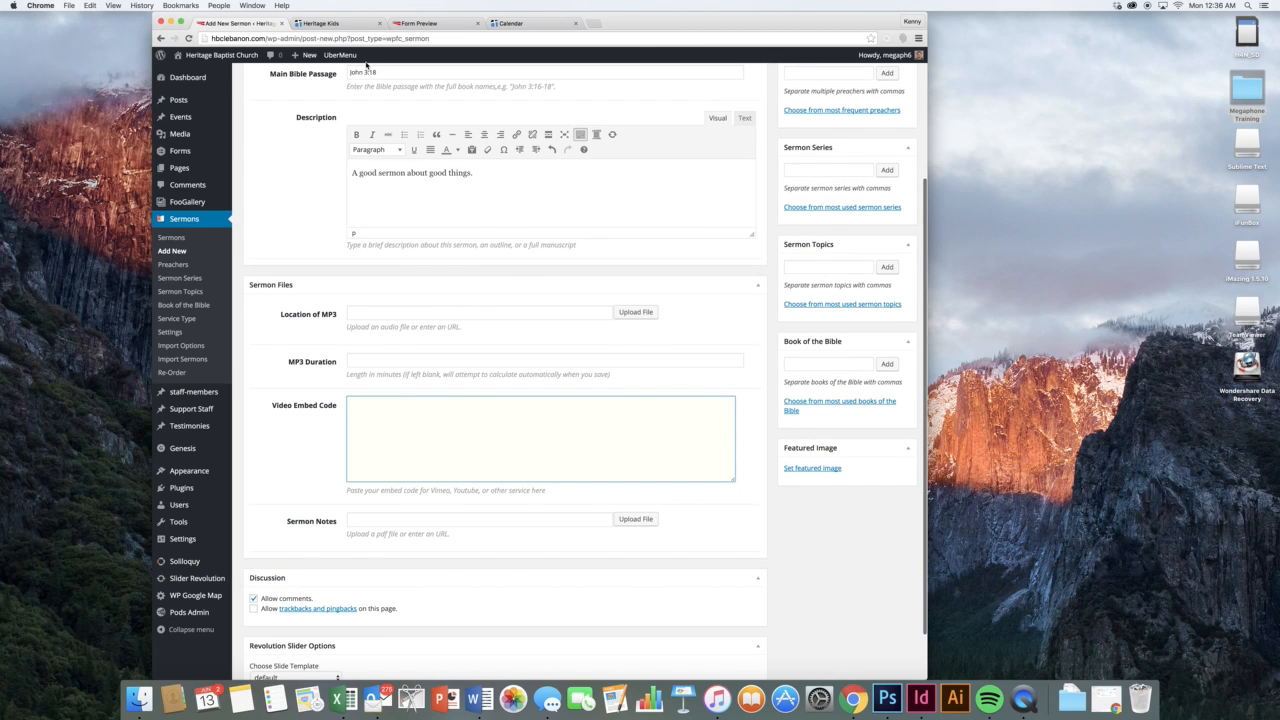
scroll(366, 64, "down", 1)
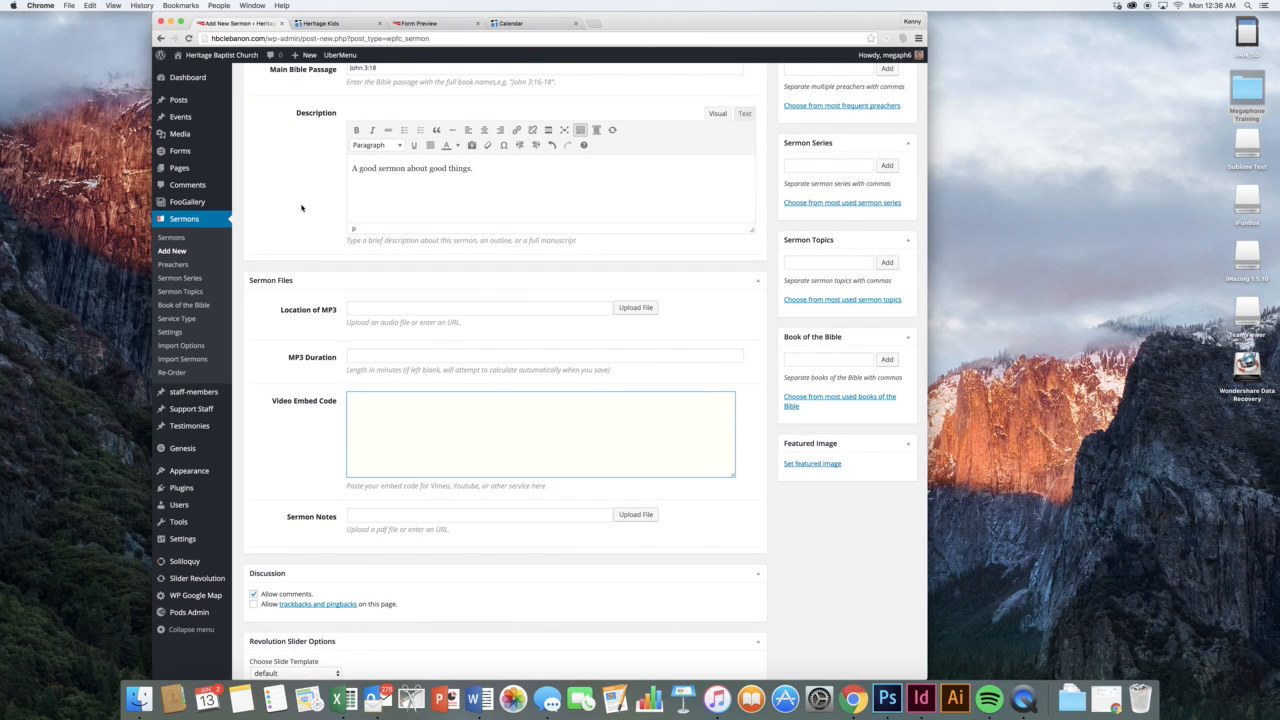
scroll(301, 208, "up", 1)
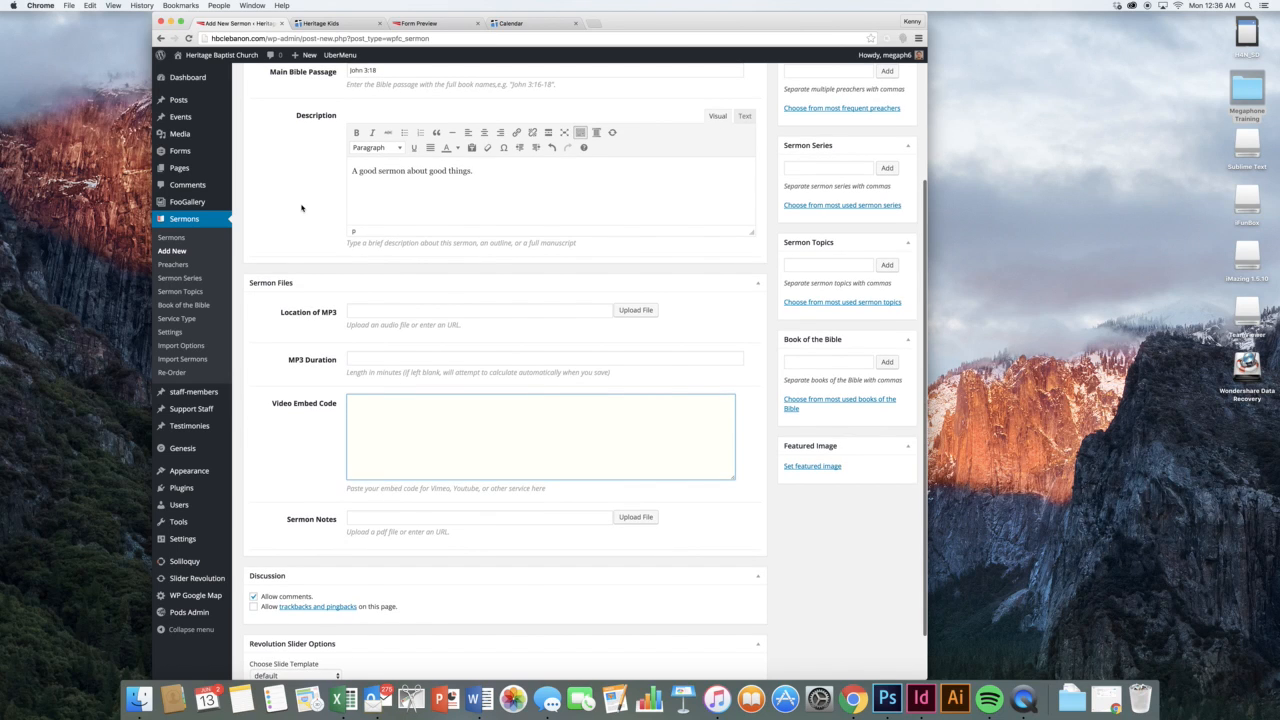
scroll(301, 208, "down", 1)
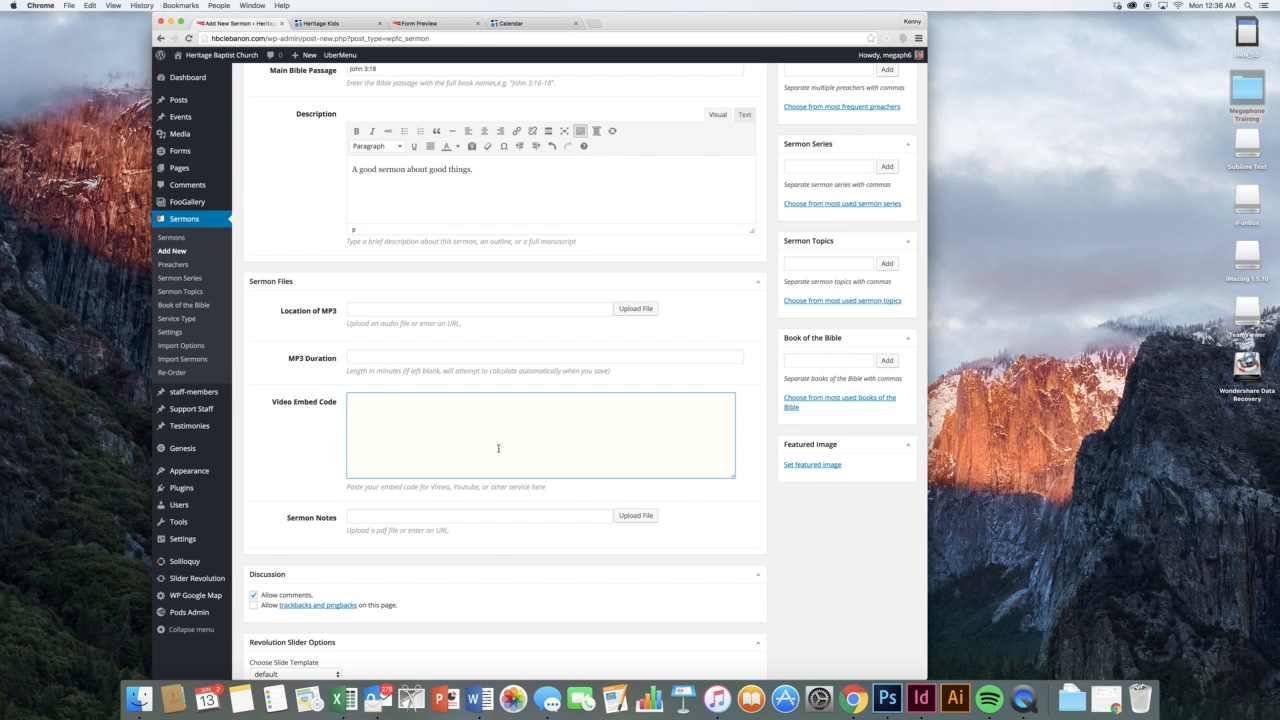
type("[foogallery id=\"659\"]")
key("super+z")
left_click(331, 419)
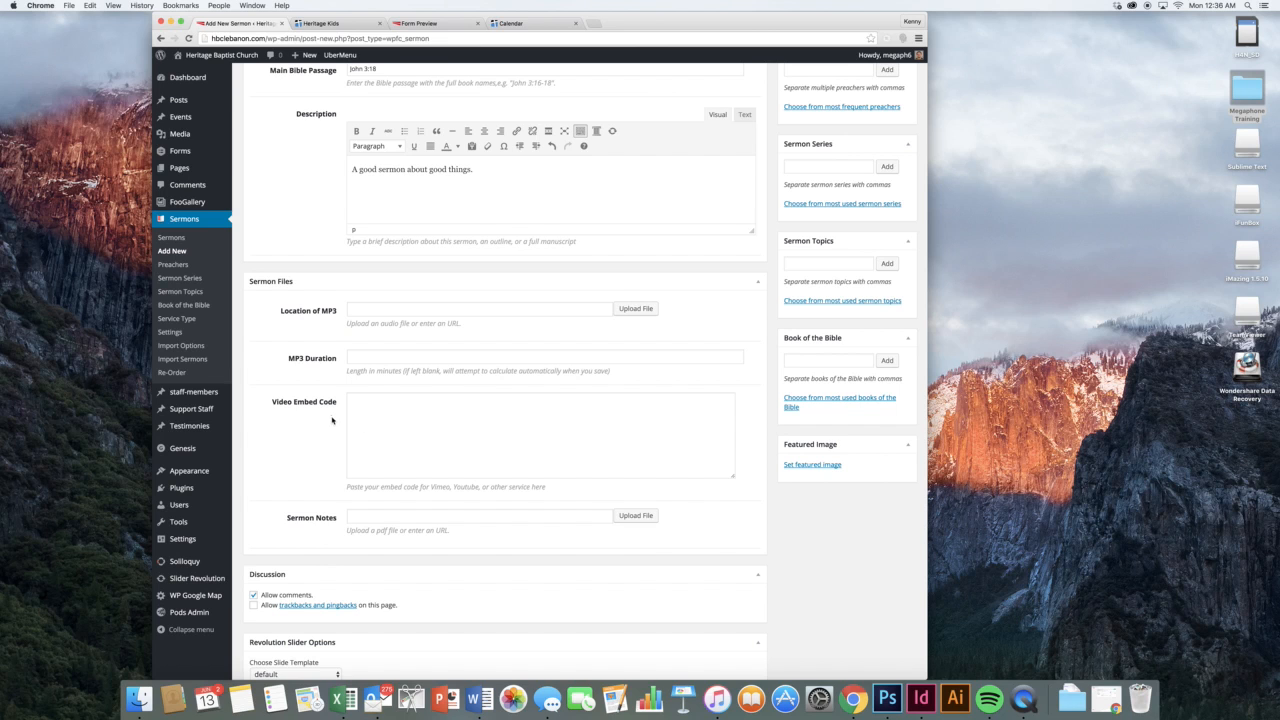
left_click(640, 516)
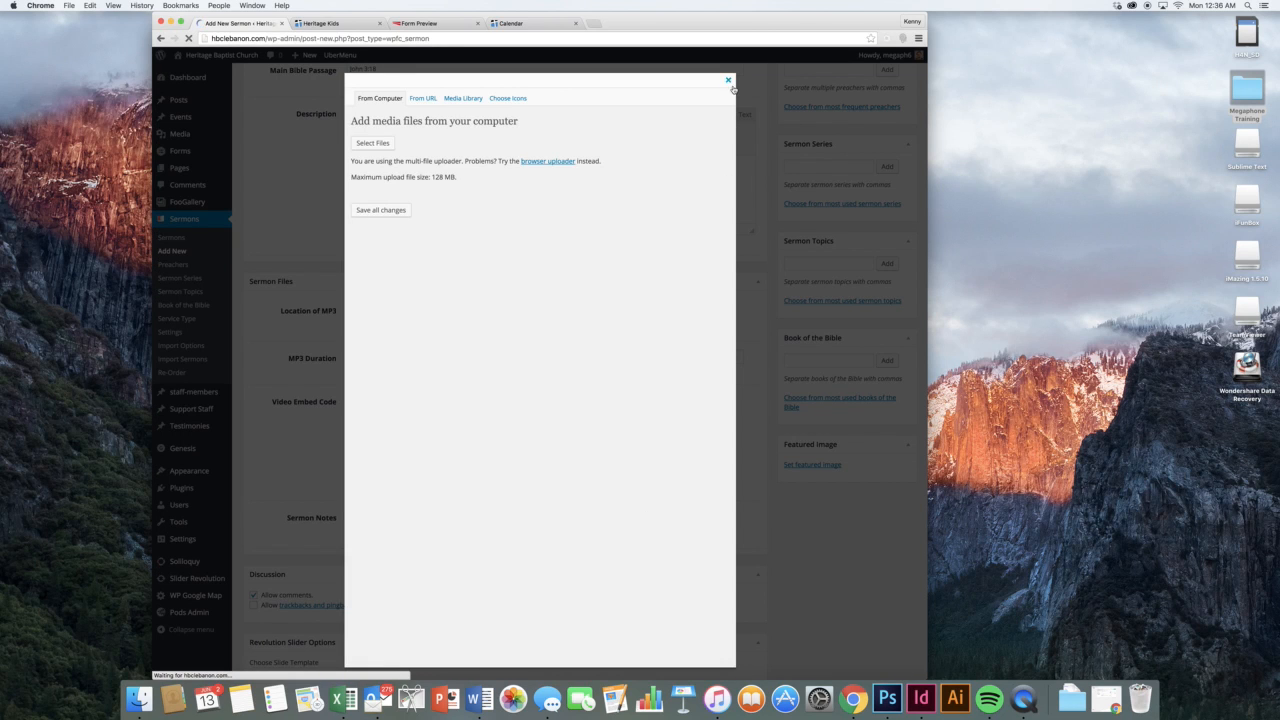
key("Escape")
scroll(646, 450, "down", 1)
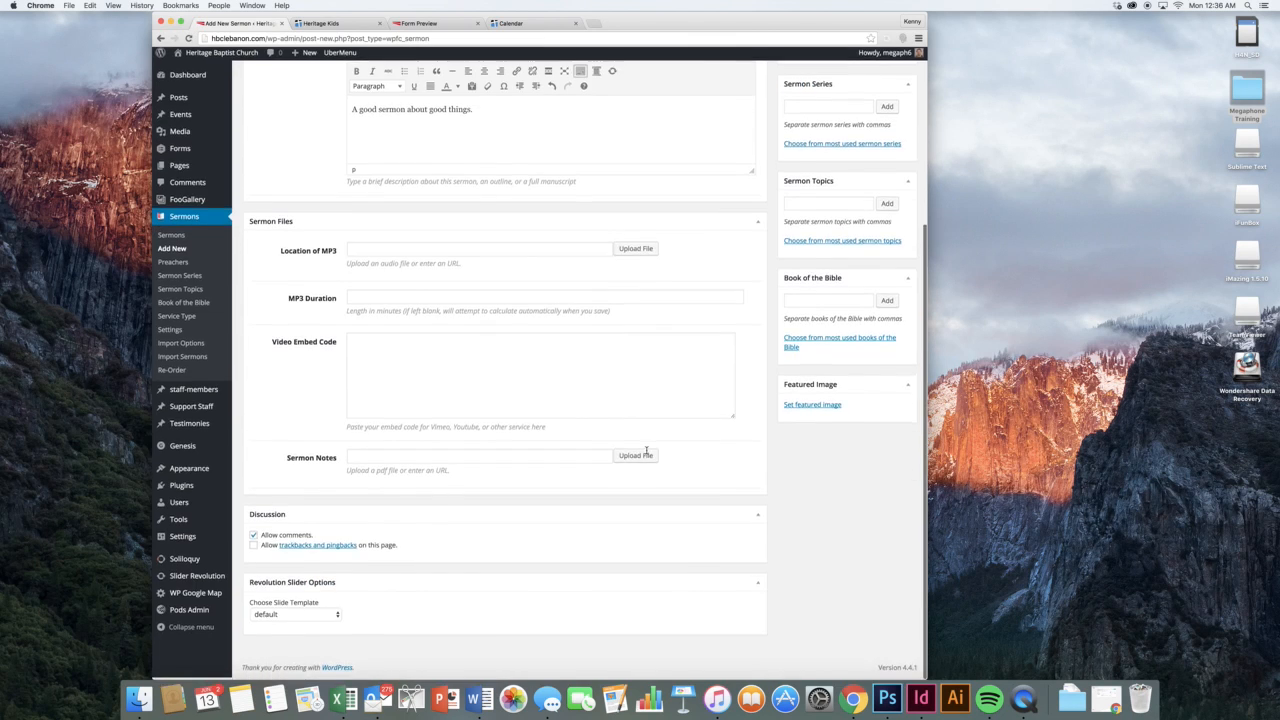
scroll(646, 450, "up", 5)
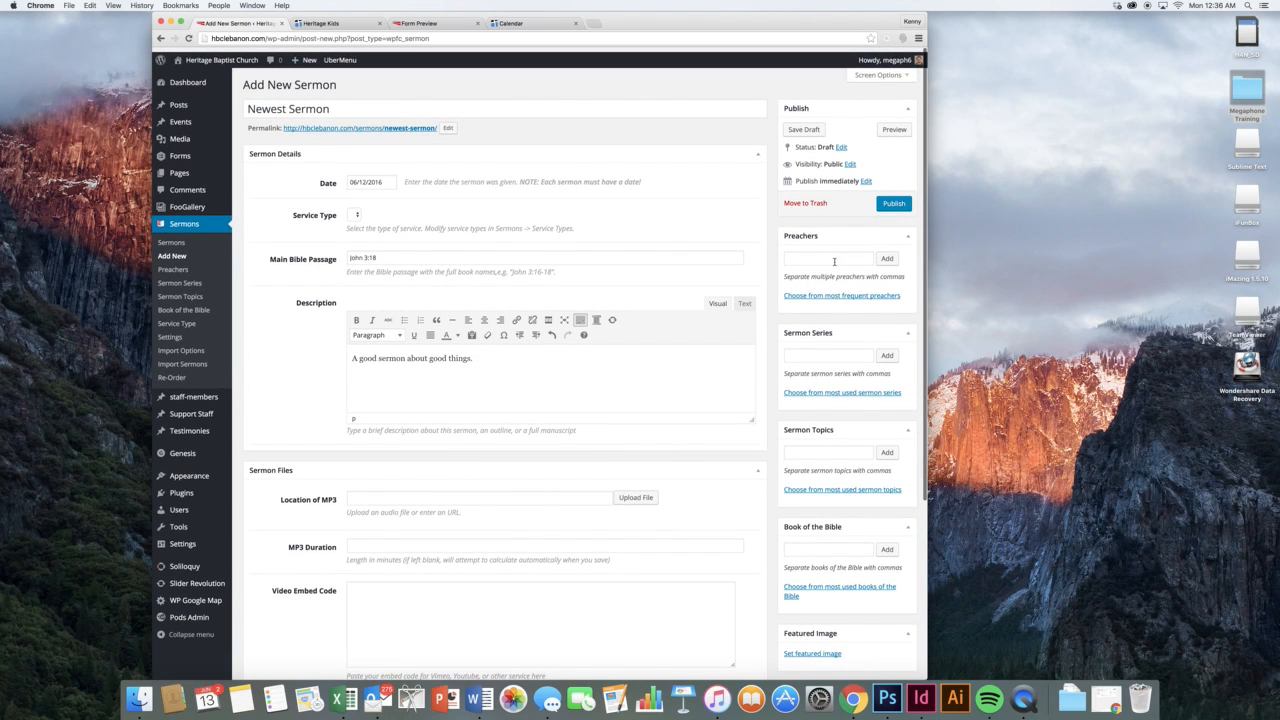
Visit the Preacher, Sermon Series, Sermon Topics and Book of the Bible fields, then open Set featured image
left_click(855, 296)
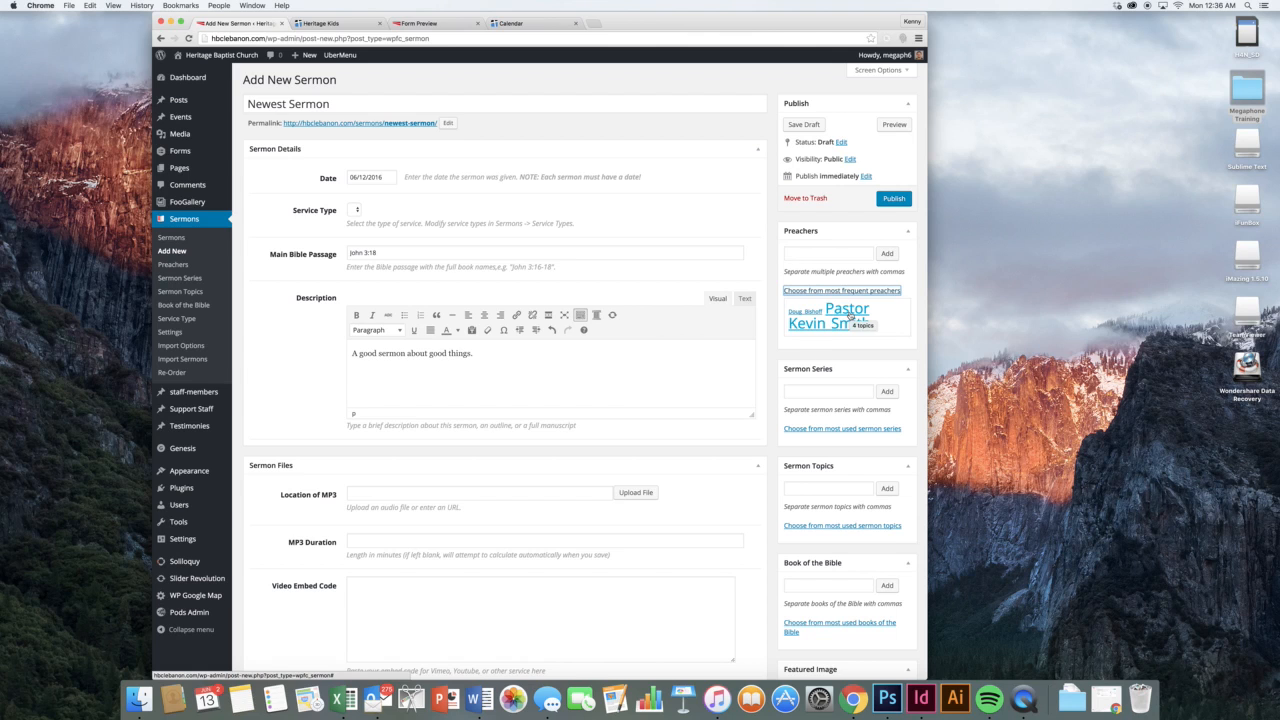
left_click(815, 255)
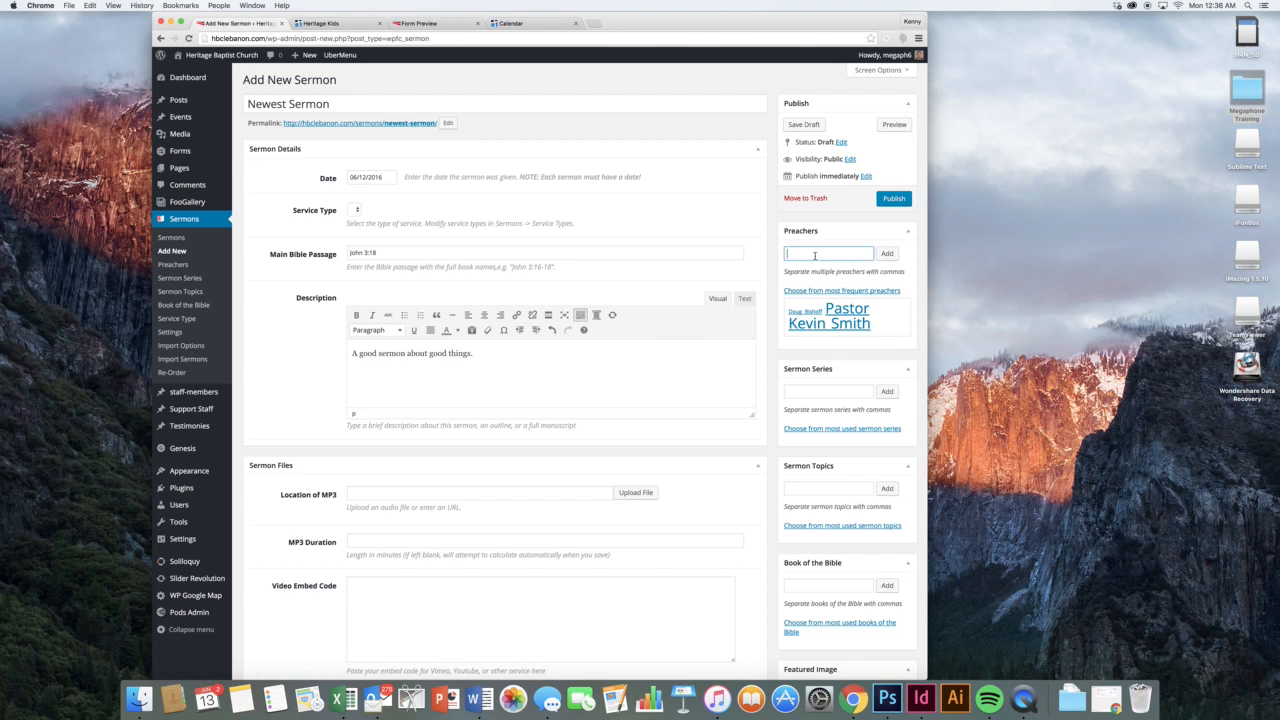
scroll(775, 330, "down", 2)
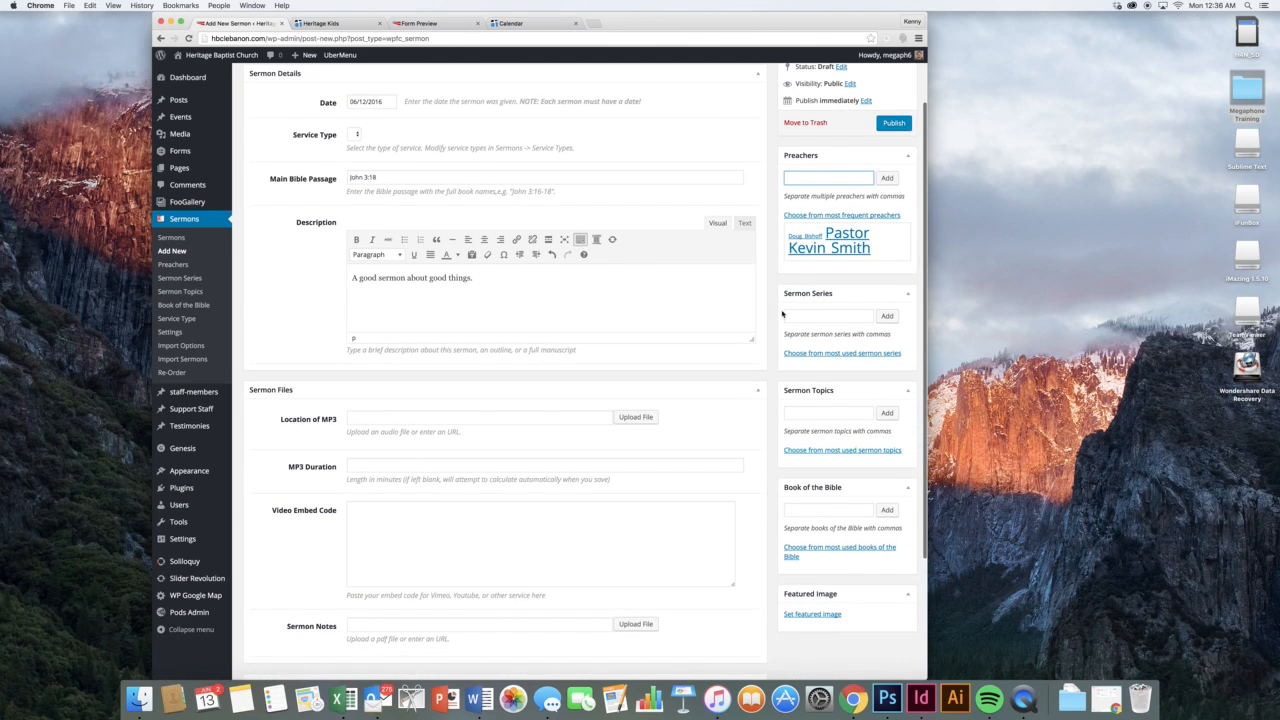
left_click(812, 354)
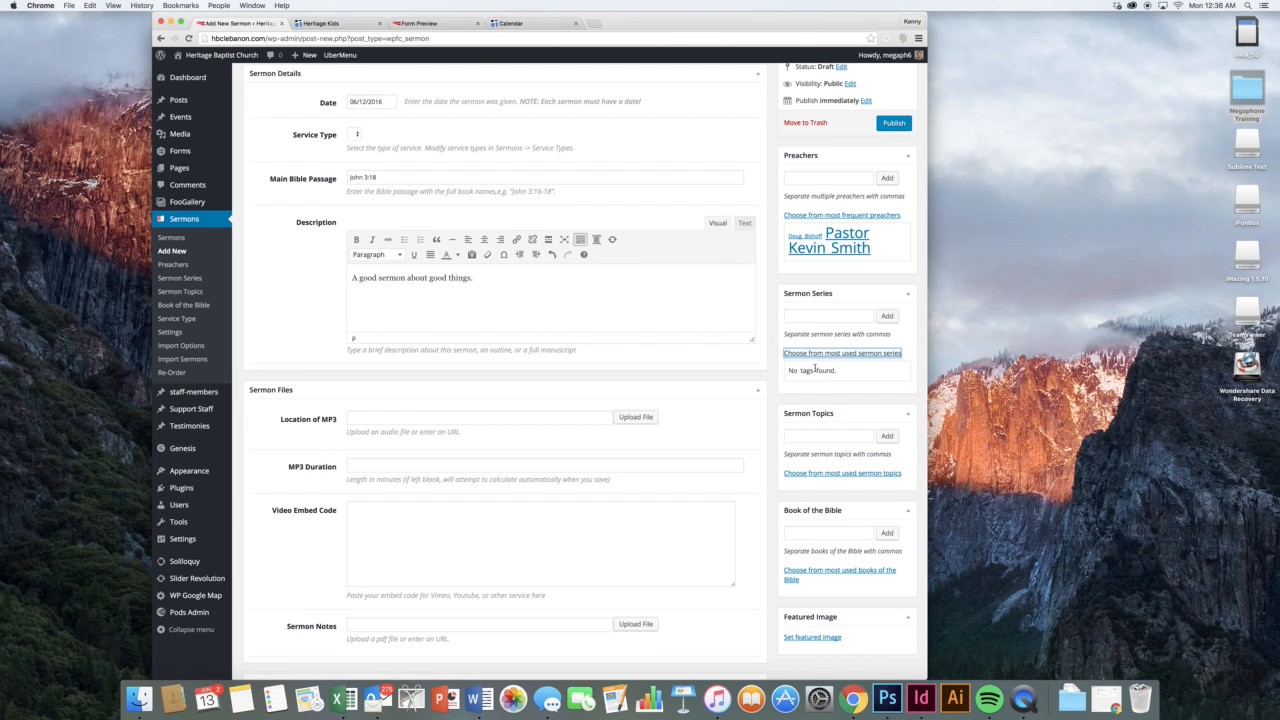
left_click(808, 314)
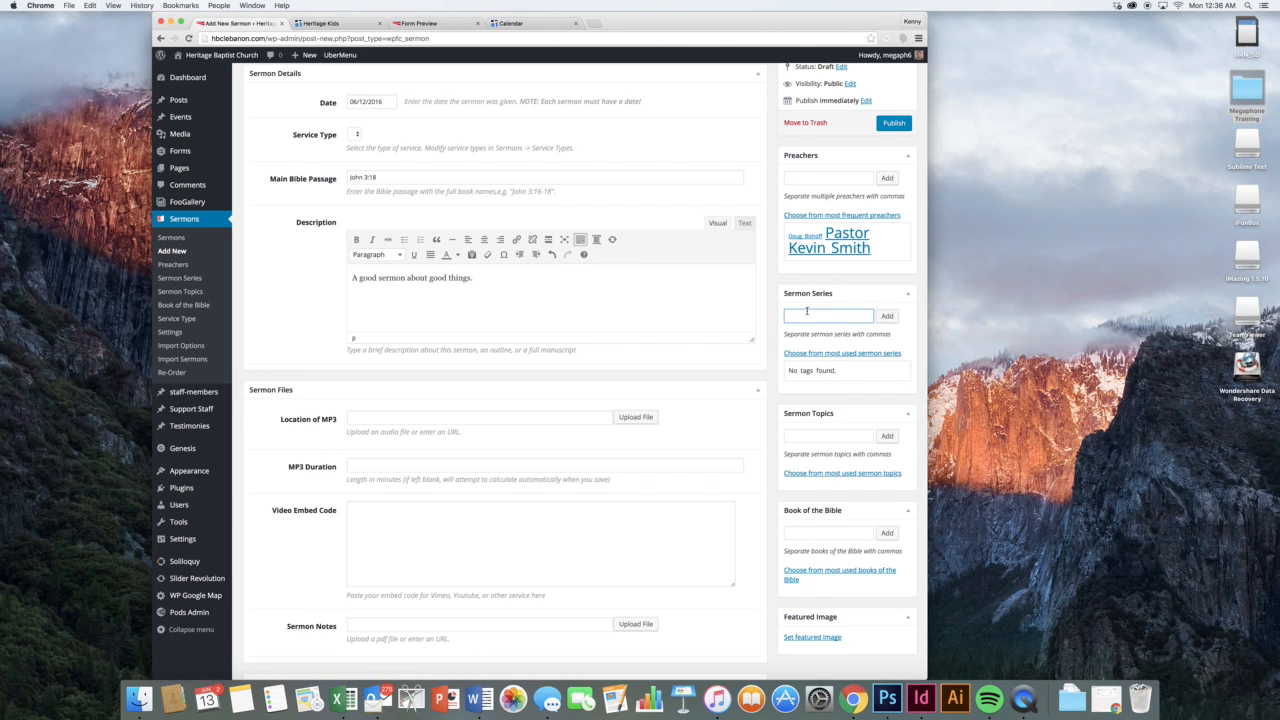
scroll(808, 362, "down", 2)
left_click(802, 378)
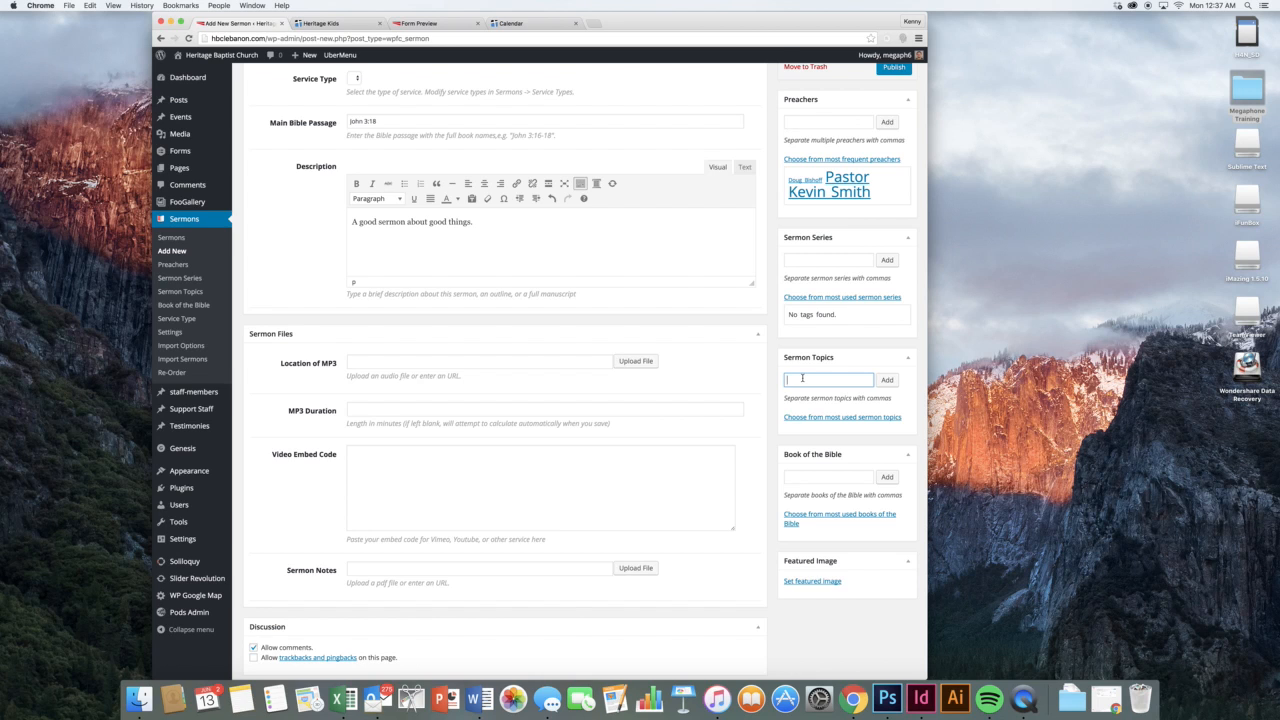
left_click(857, 479)
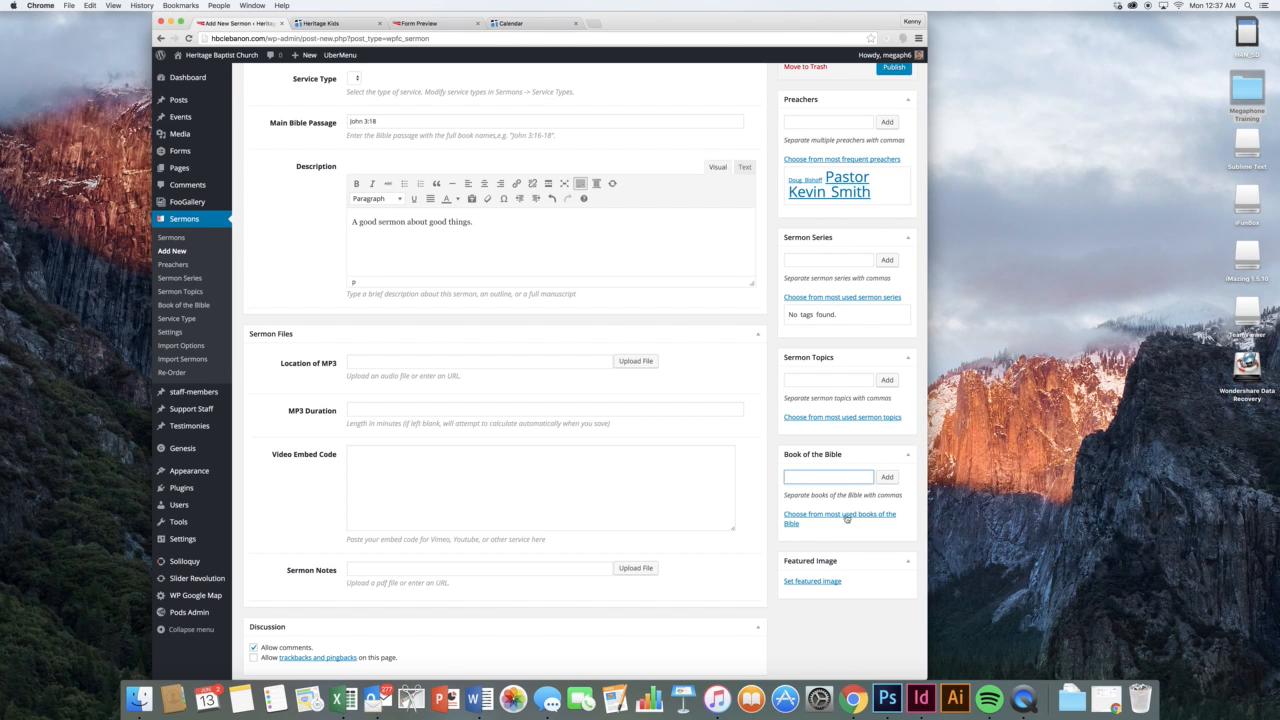
left_click(816, 583)
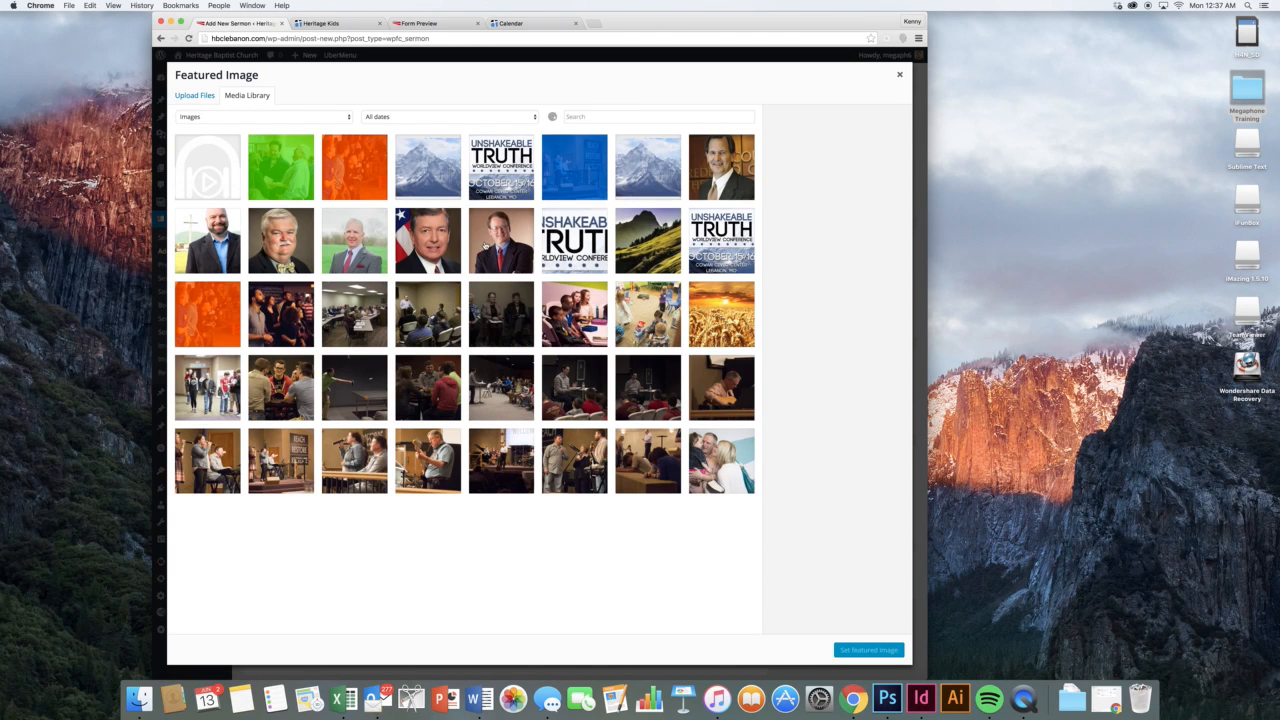
Set the portrait of a man before a flag as featured image, then switch to the Heritage Kids tab
left_click(437, 247)
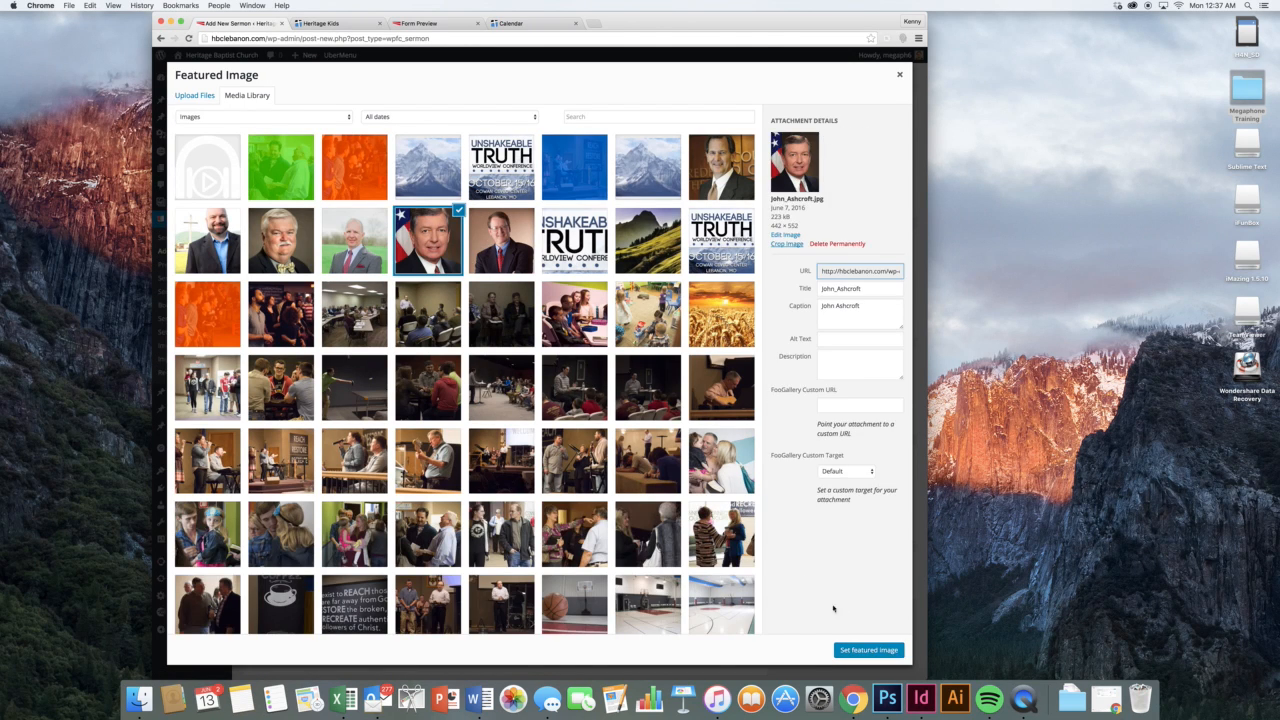
left_click(868, 650)
scroll(730, 450, "down", 2)
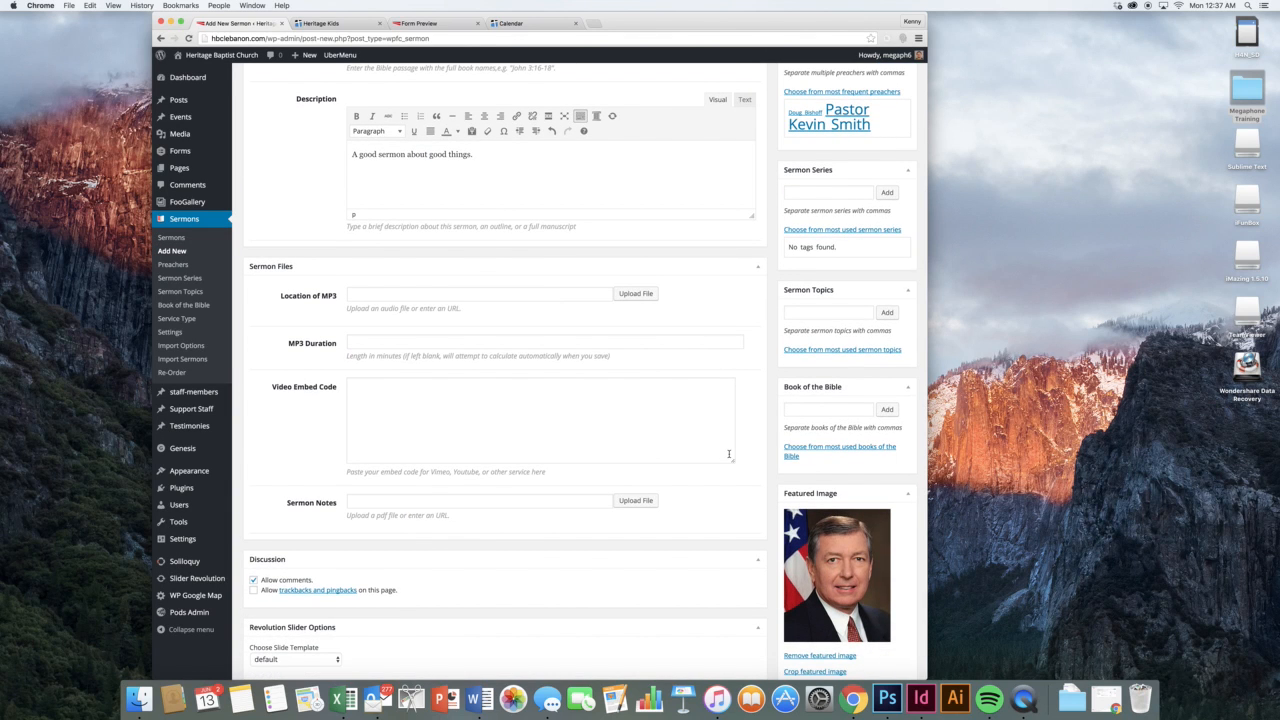
scroll(729, 455, "up", 3)
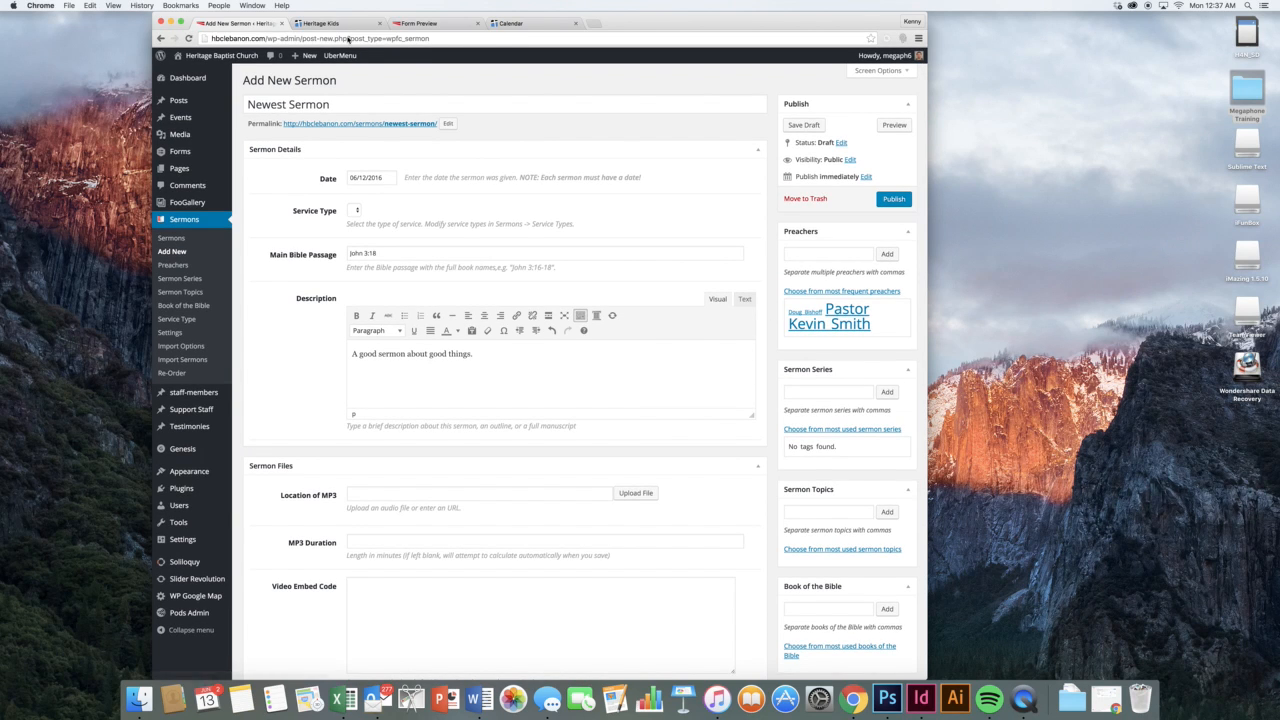
left_click(343, 28)
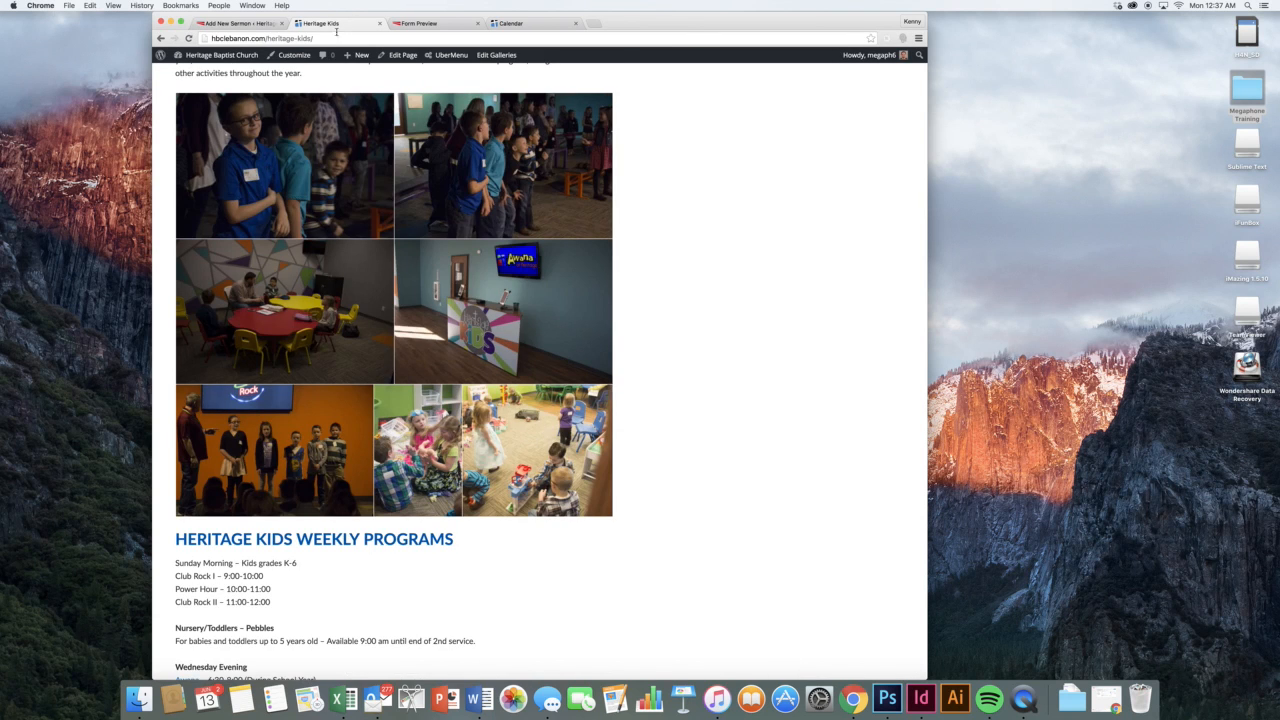
Go to the church homepage and open The Denial sermon from the slider
scroll(290, 122, "up", 15)
left_click(291, 125)
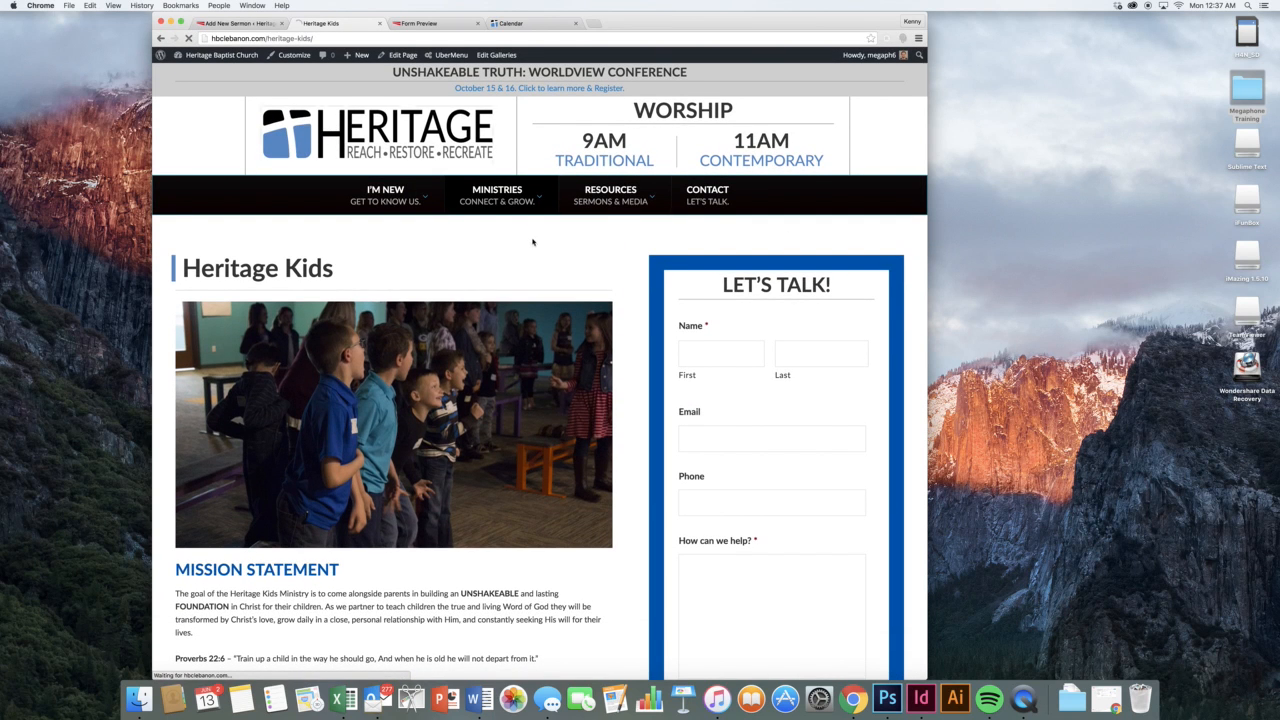
scroll(588, 266, "down", 5)
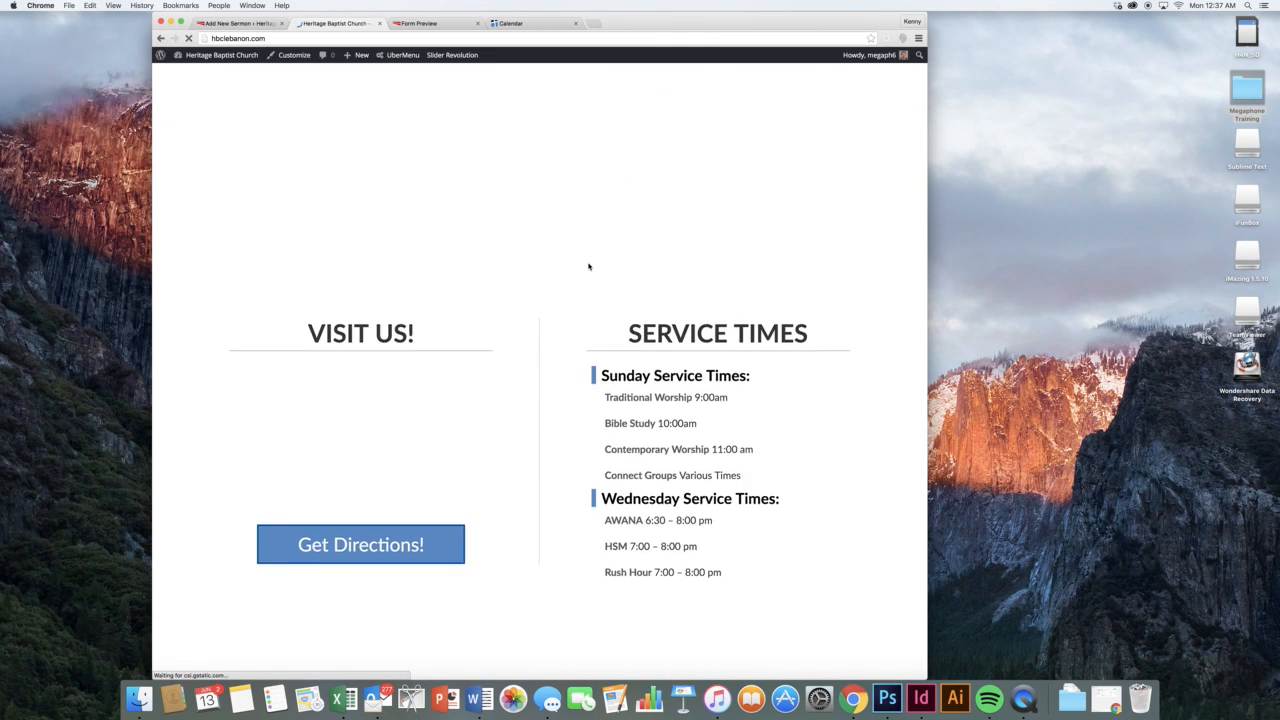
scroll(588, 266, "down", 4)
scroll(588, 270, "up", 2)
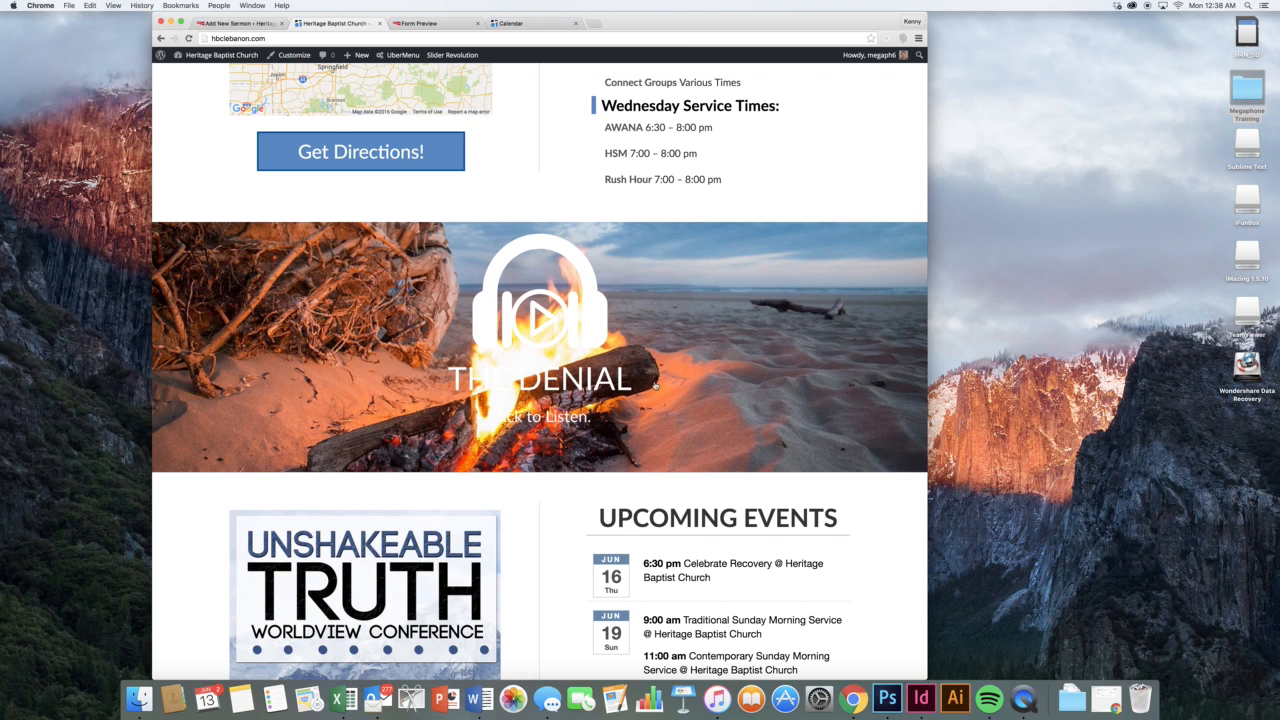
left_click(617, 250)
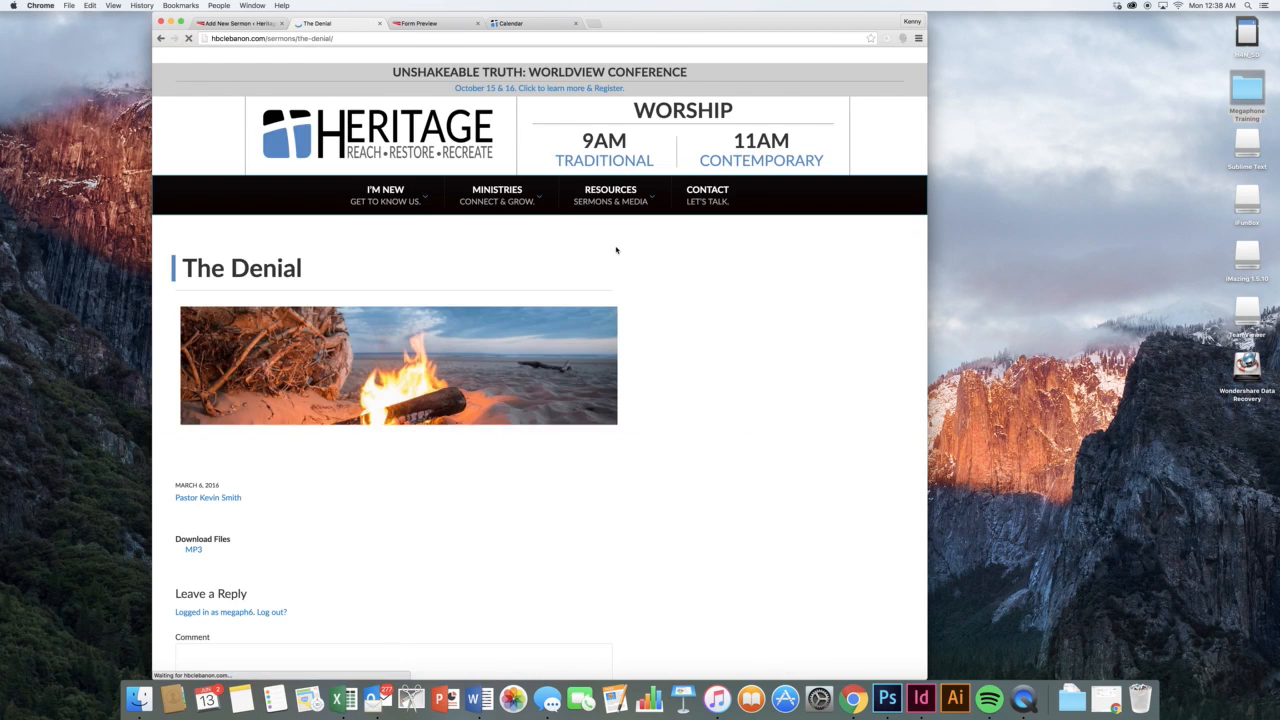
Play The Denial's audio, then return to the homepage via the logo
scroll(620, 331, "down", 2)
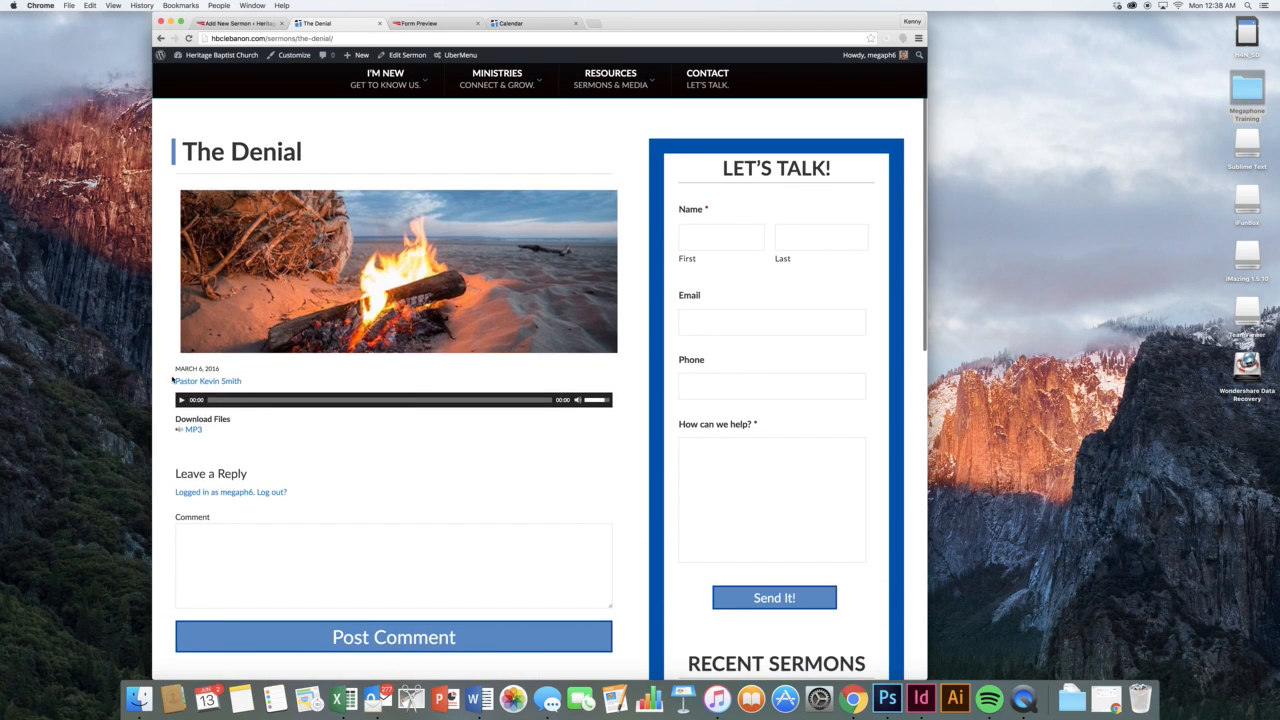
scroll(181, 398, "down", 1)
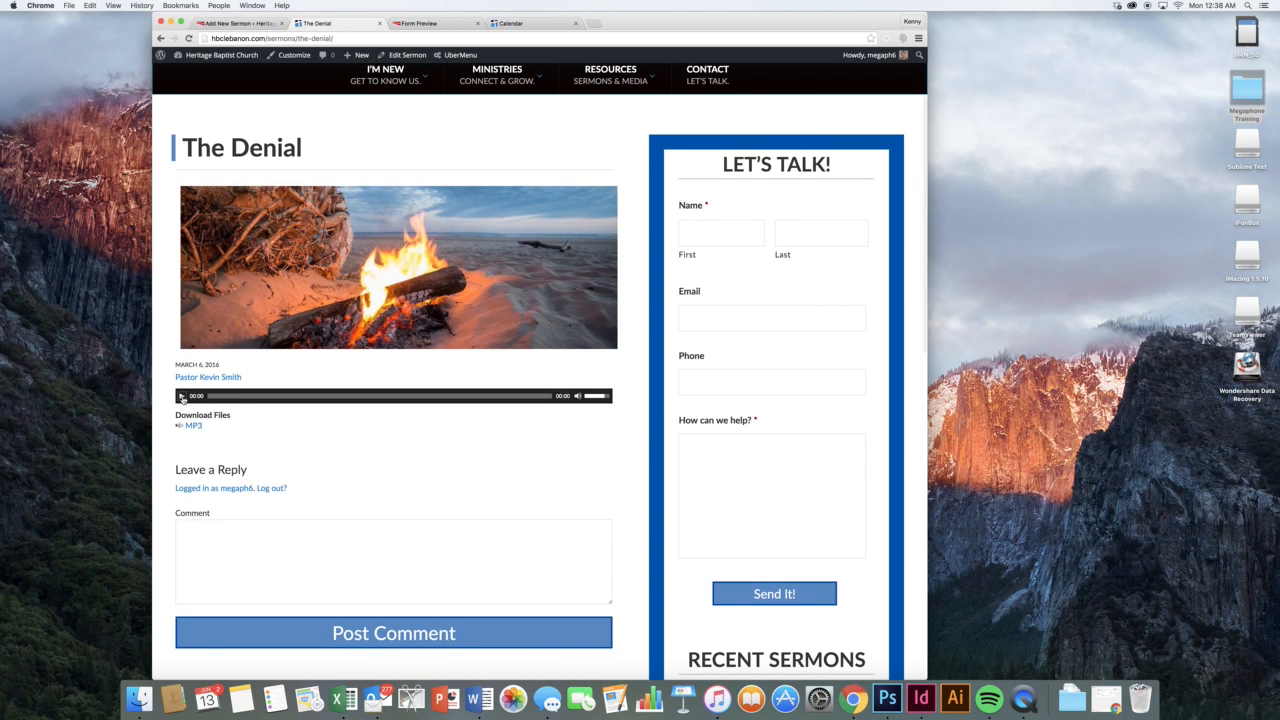
scroll(183, 399, "up", 1)
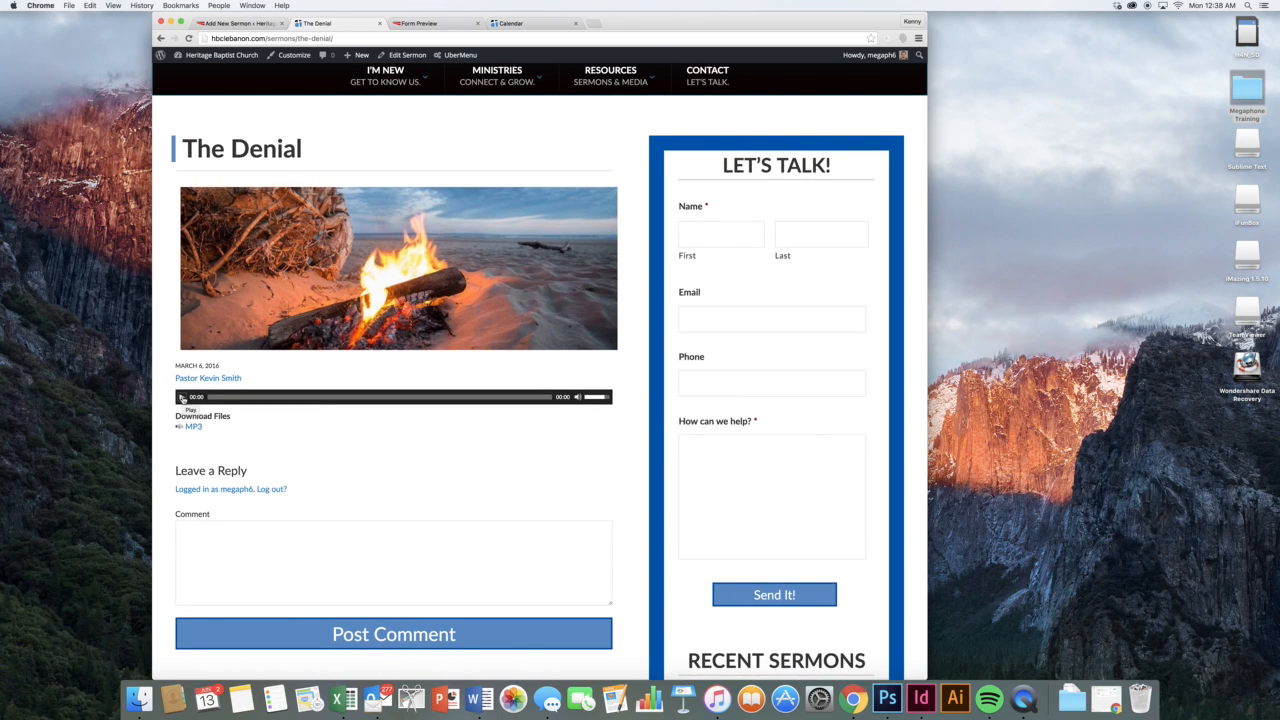
left_click(181, 397)
scroll(306, 260, "up", 5)
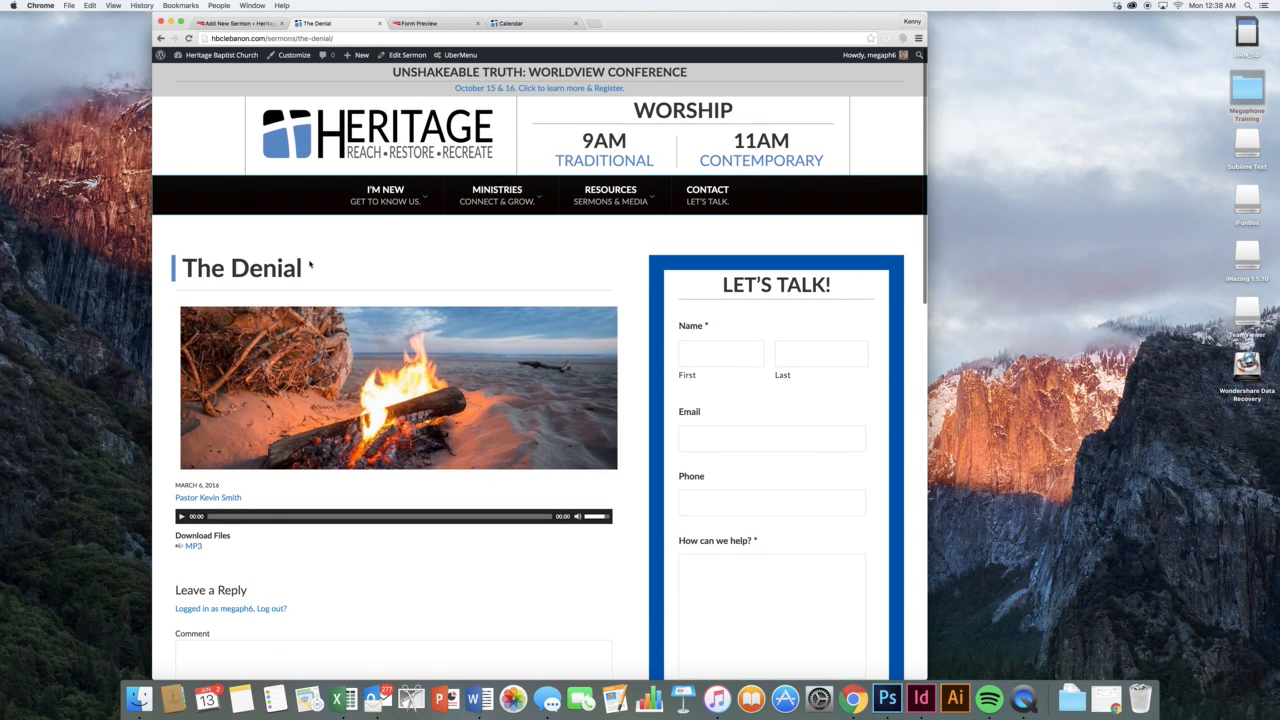
left_click(317, 145)
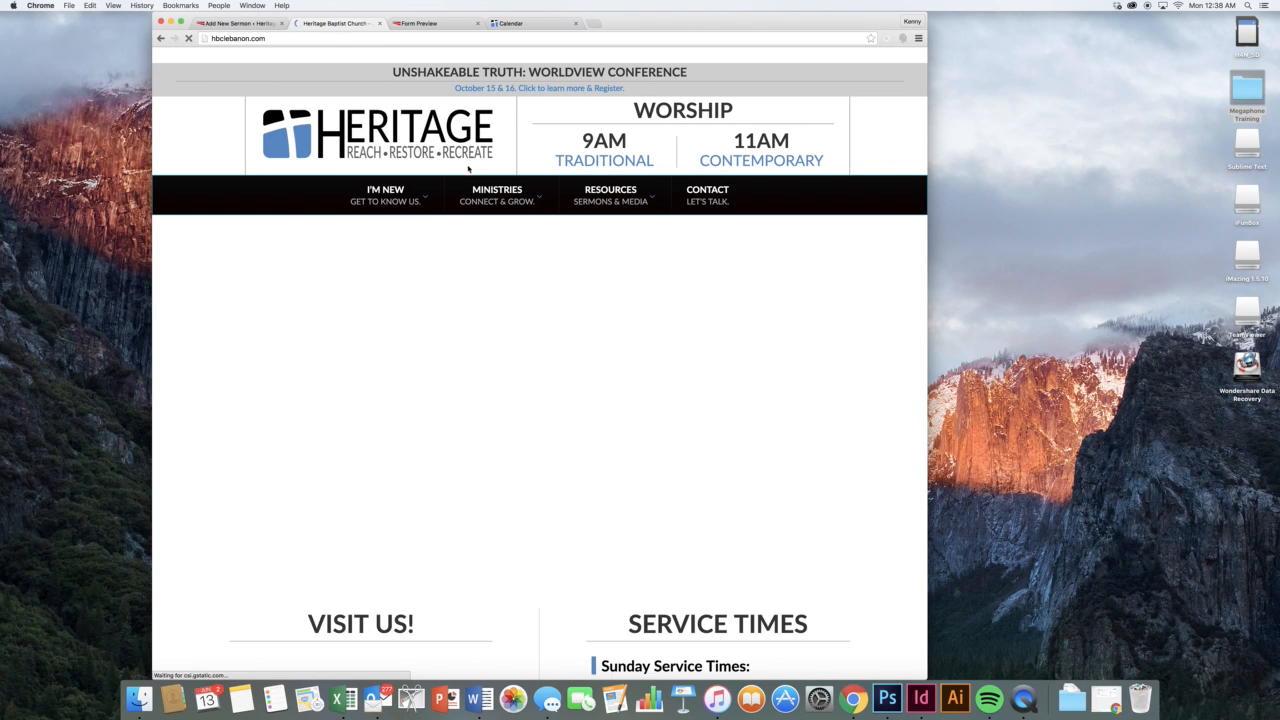
Open the Death to Life sermon from the Resources > Sermons listing
mouse_move(654, 203)
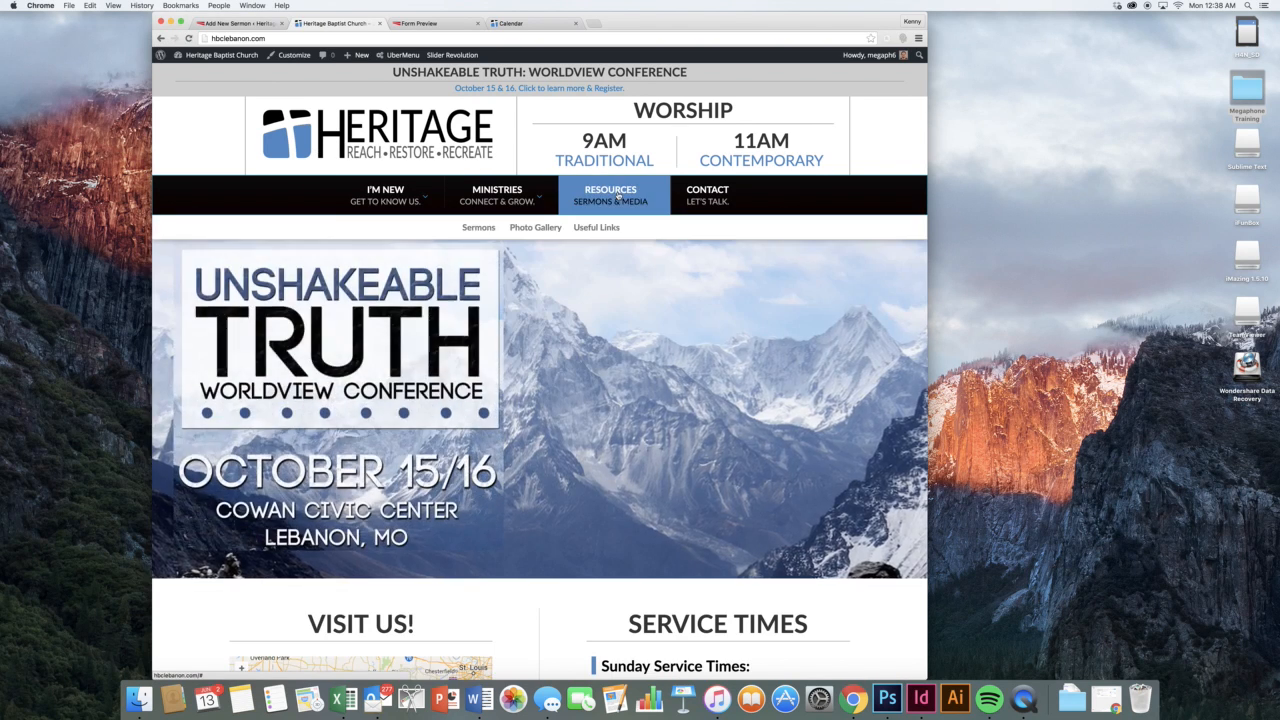
left_click(481, 229)
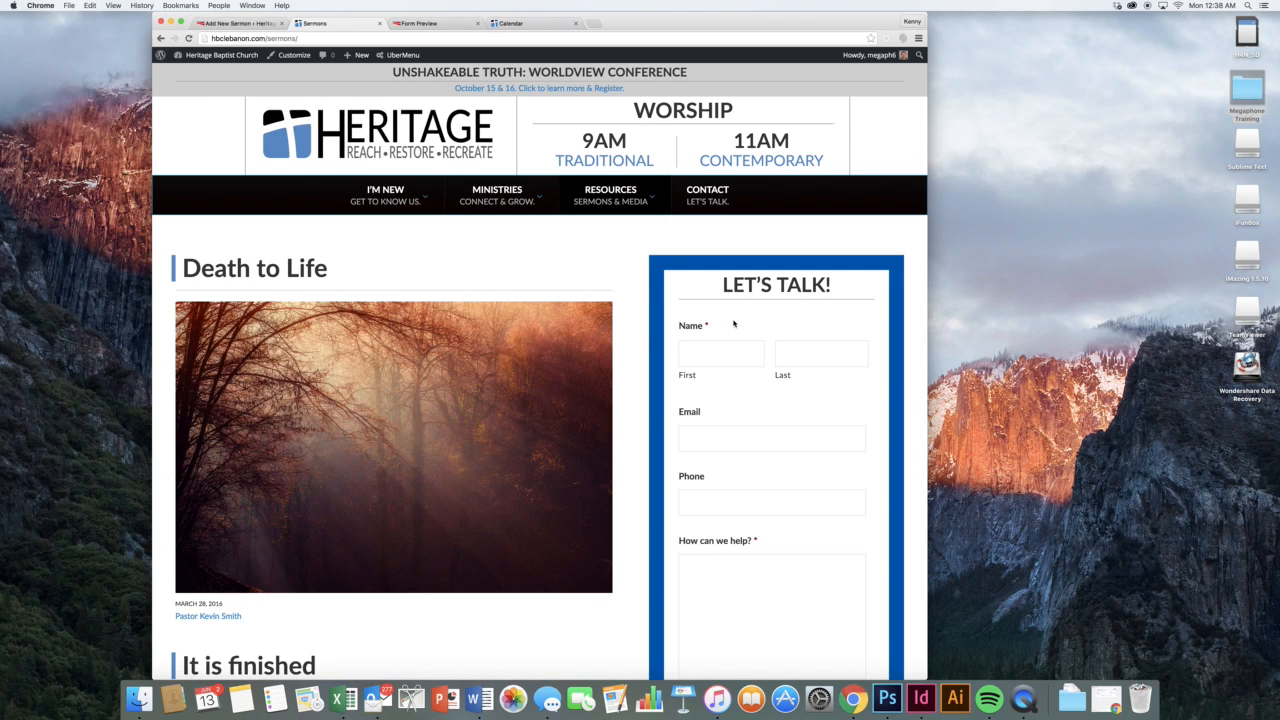
scroll(614, 349, "down", 5)
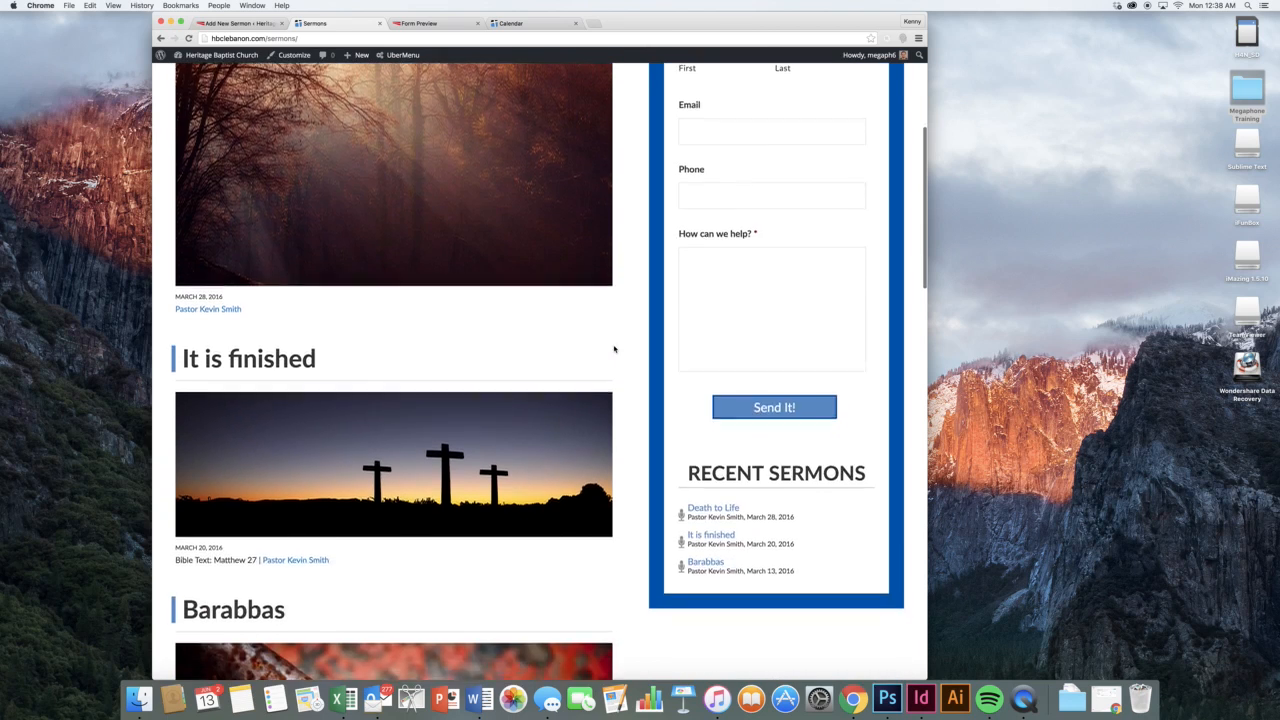
scroll(614, 349, "down", 7)
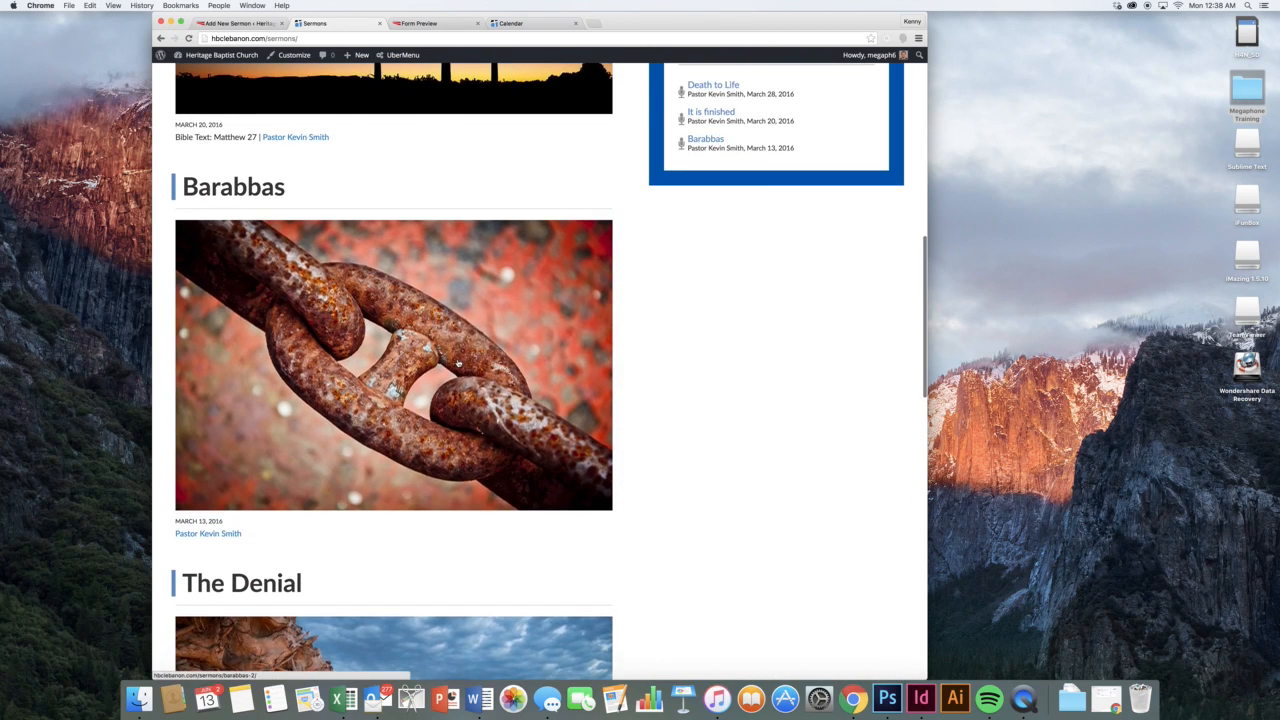
scroll(466, 362, "down", 4)
scroll(491, 363, "up", 12)
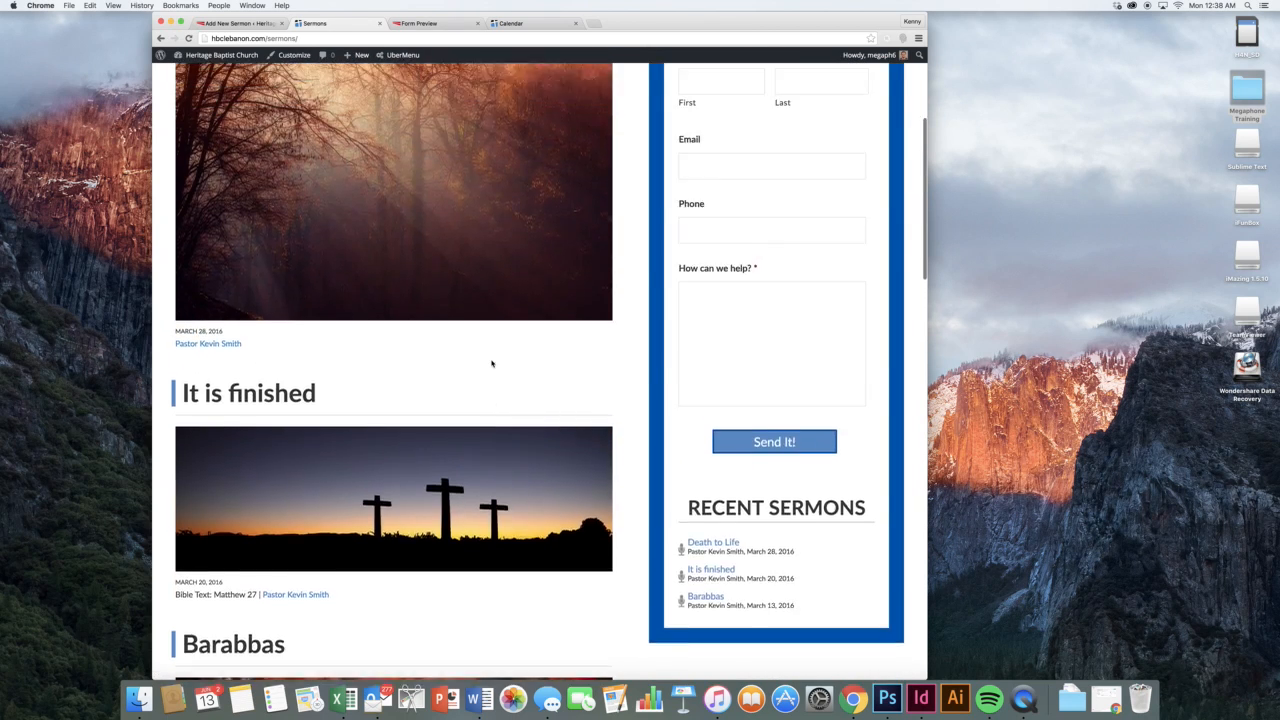
scroll(491, 363, "up", 5)
left_click(602, 306)
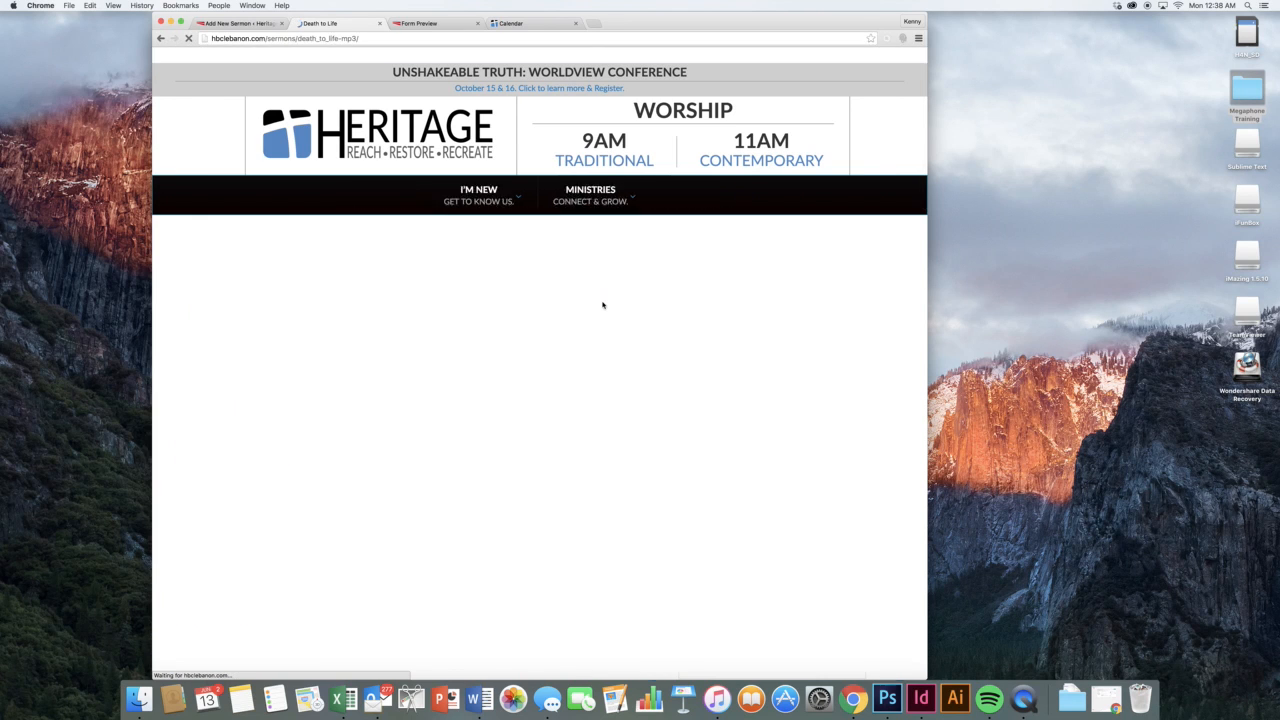
Play the Death to Life recording, then return to the church homepage
scroll(580, 305, "down", 4)
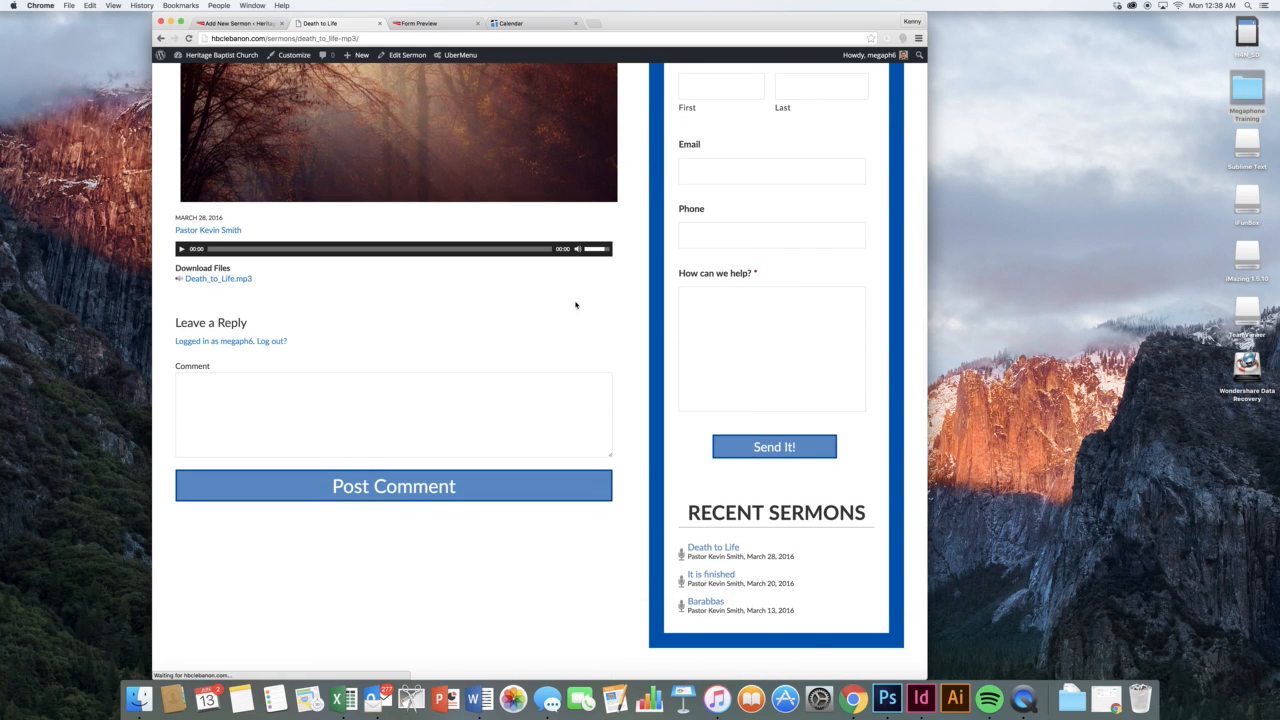
left_click(182, 249)
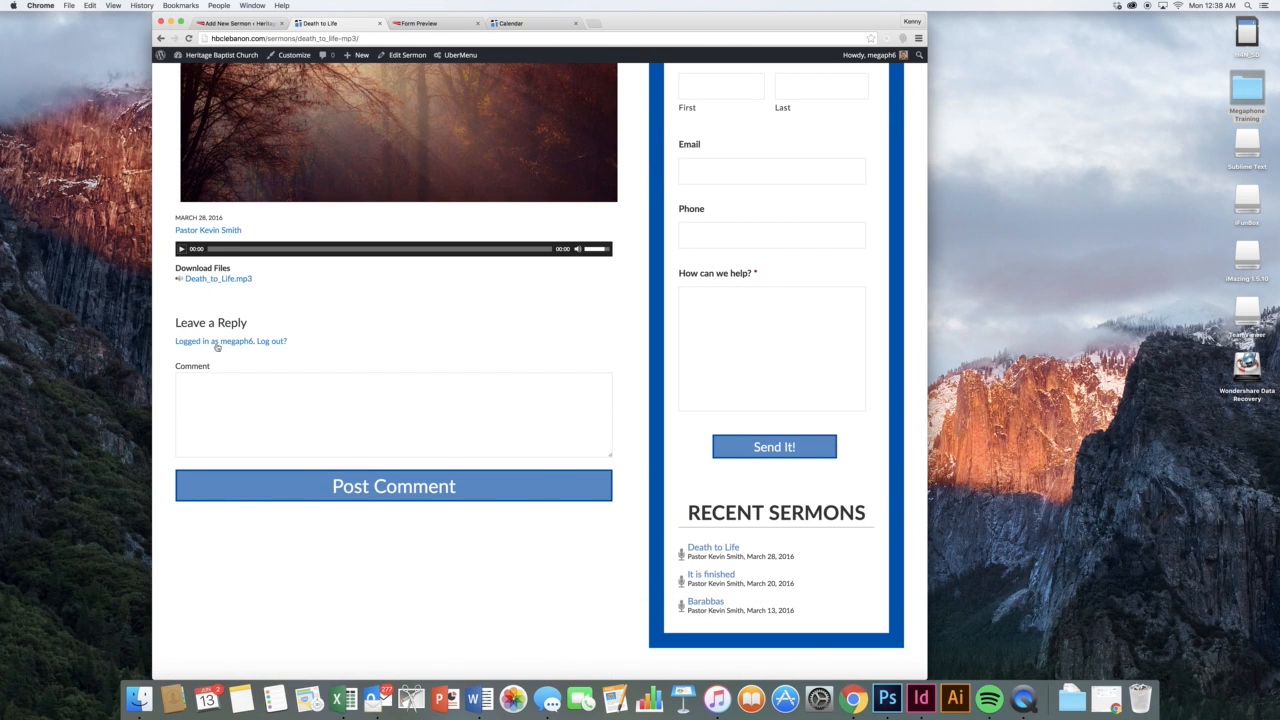
scroll(209, 149, "up", 5)
left_click(378, 135)
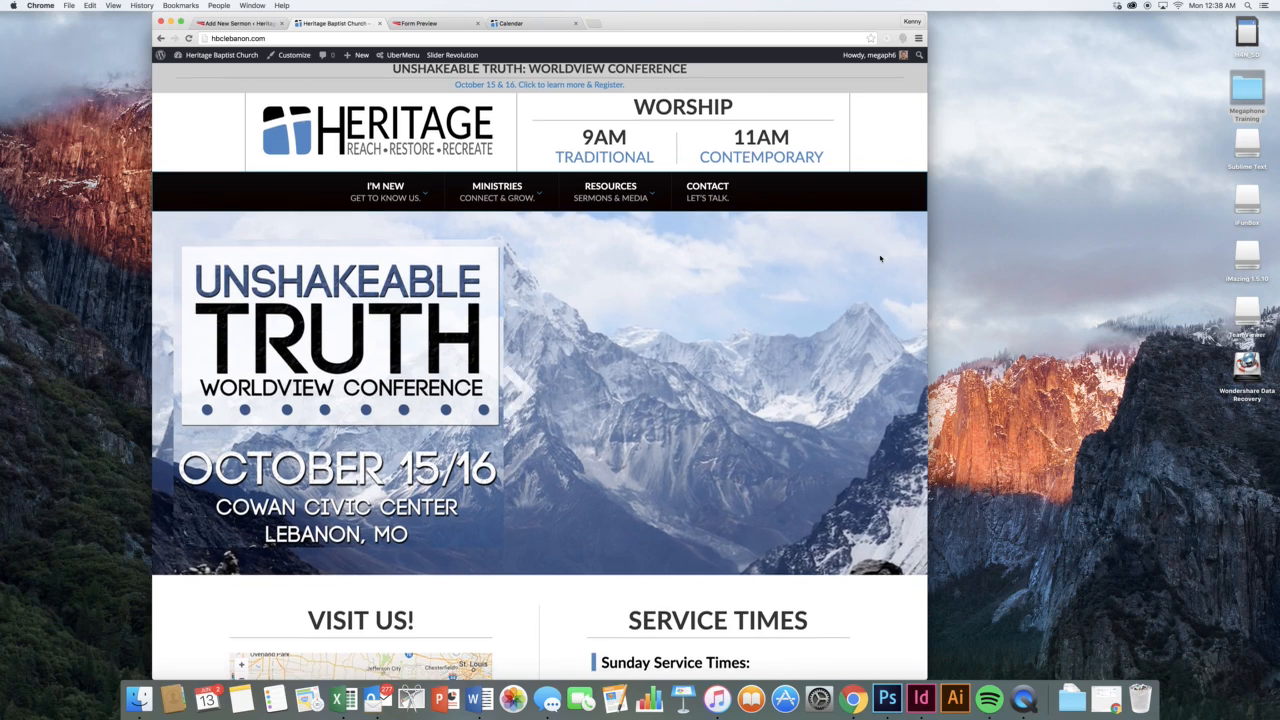
scroll(880, 259, "down", 7)
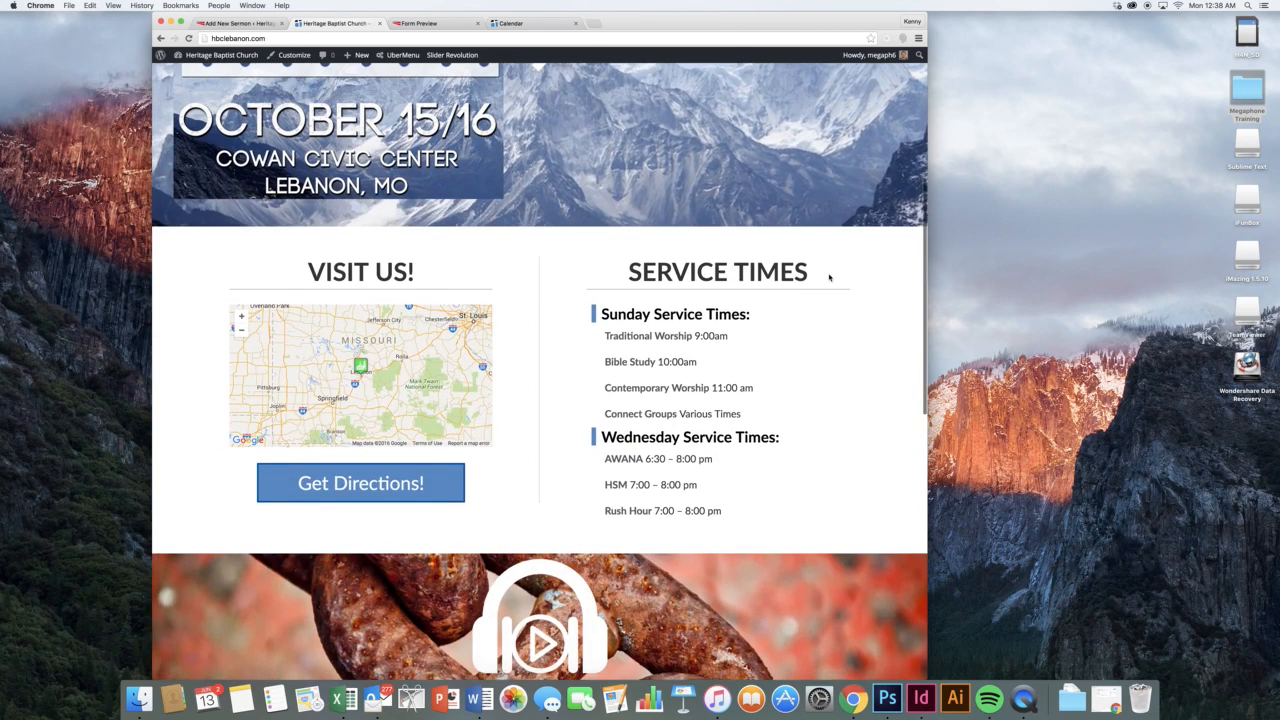
scroll(829, 277, "up", 7)
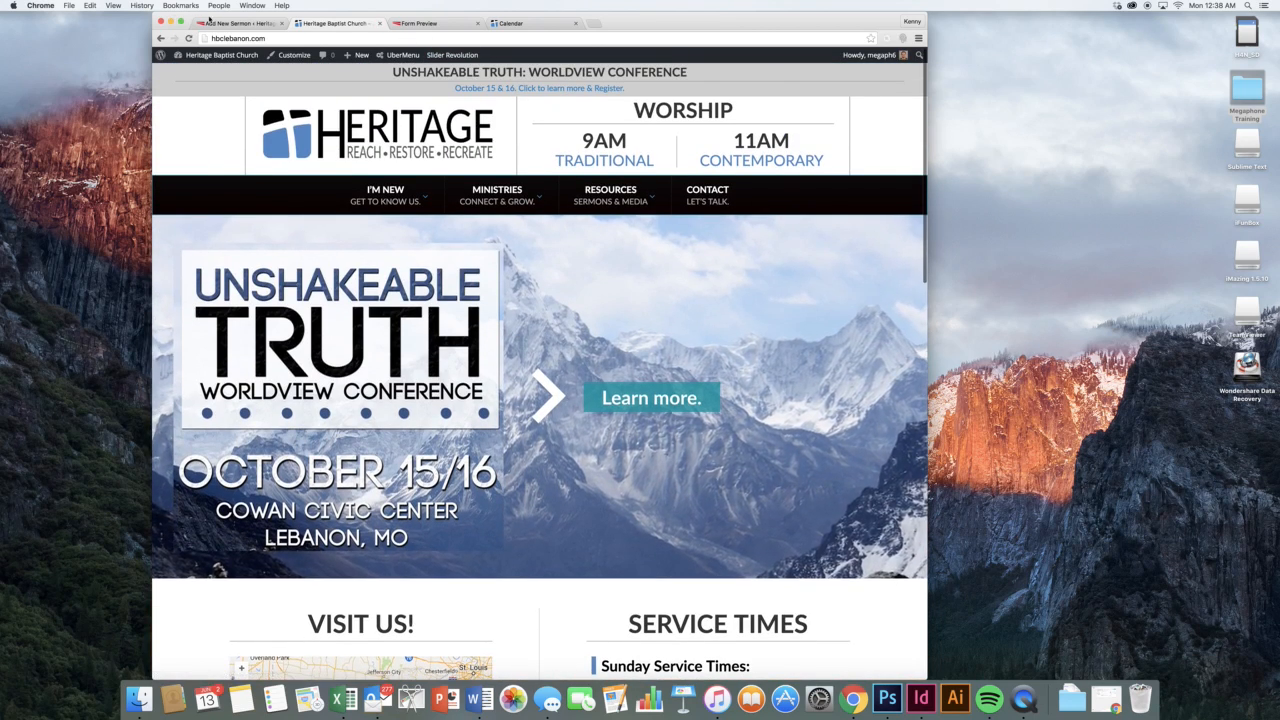
Abandon the unsaved new sermon and go to the Preachers list
left_click(208, 21)
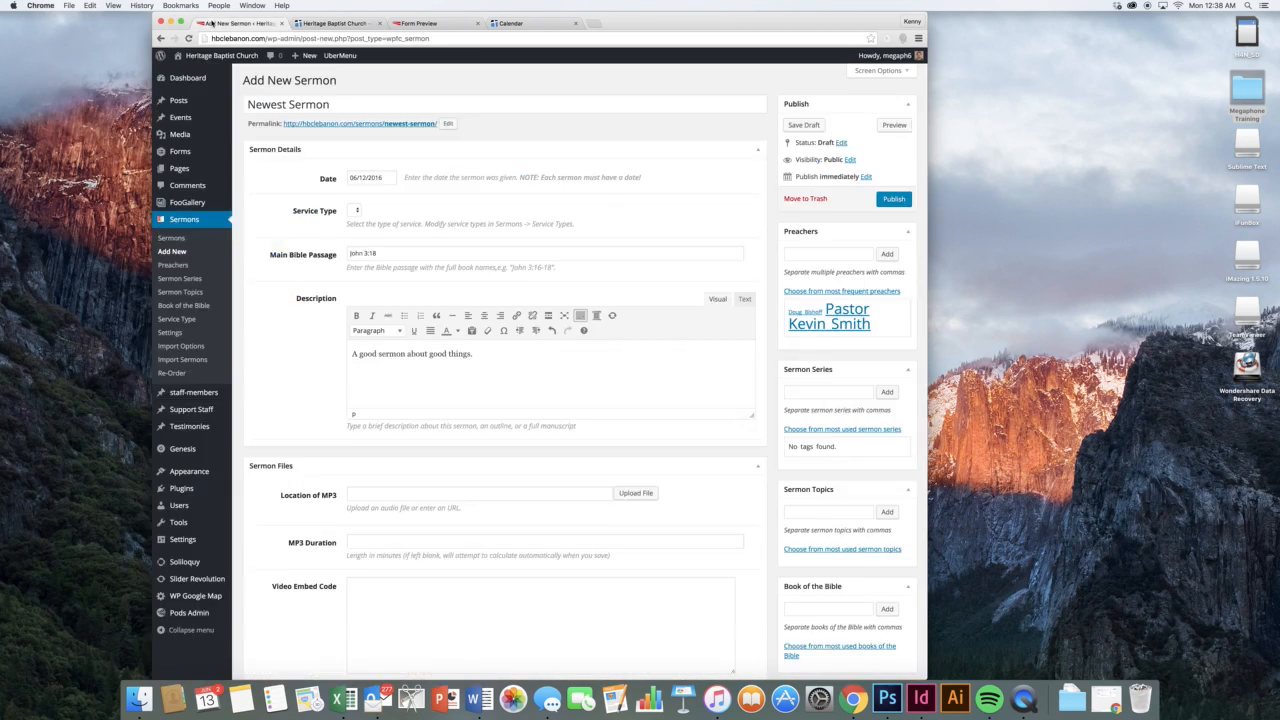
left_click(184, 266)
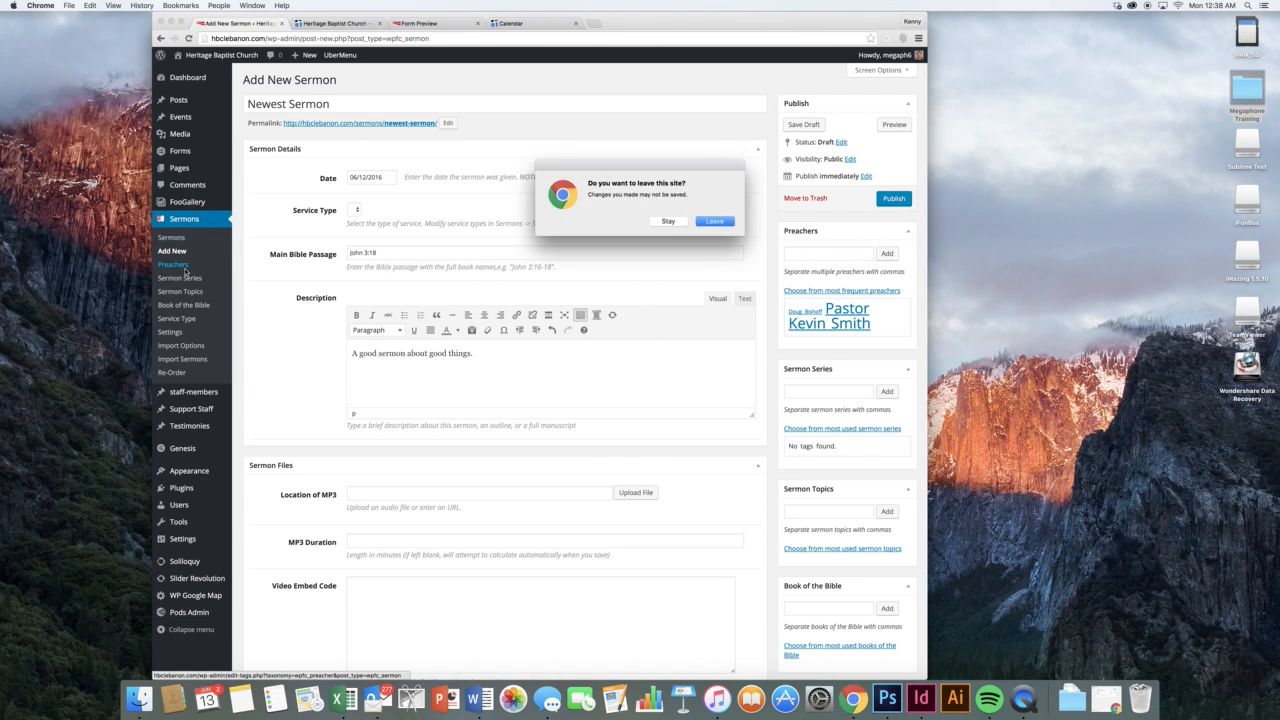
left_click(716, 220)
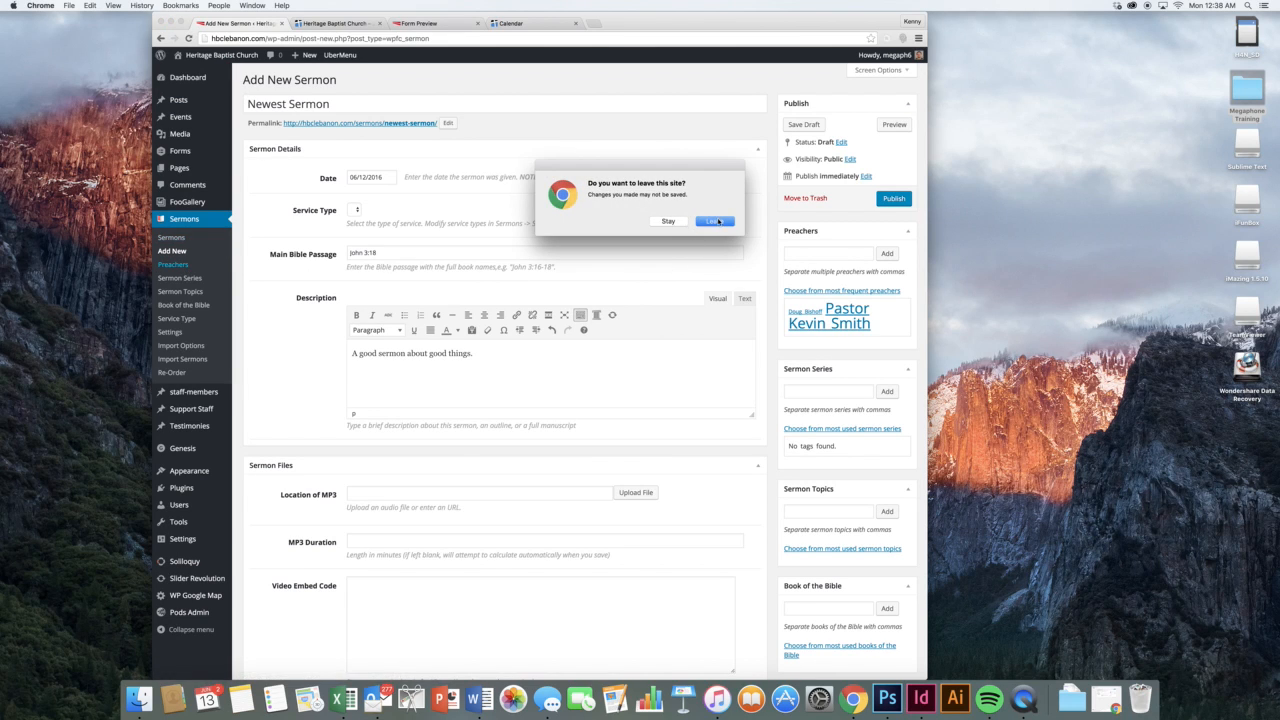
left_click(716, 221)
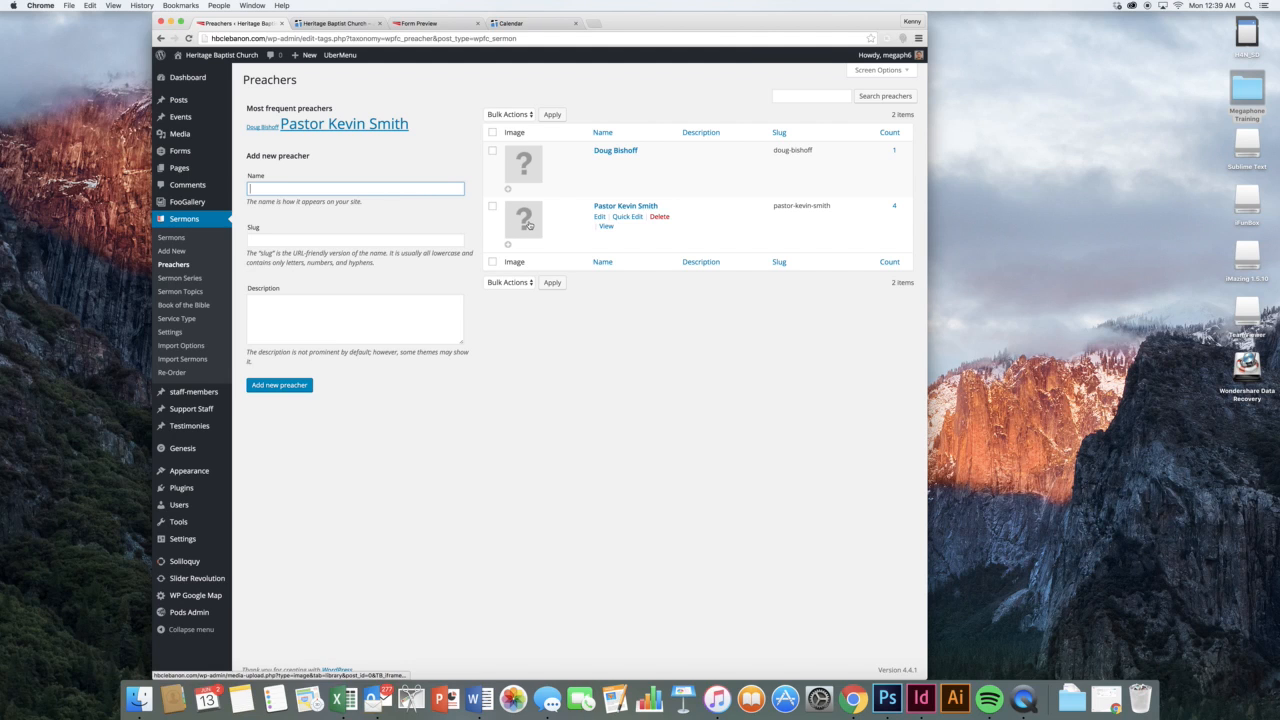
Edit the second preacher and bring up the image library for its picture
left_click(602, 217)
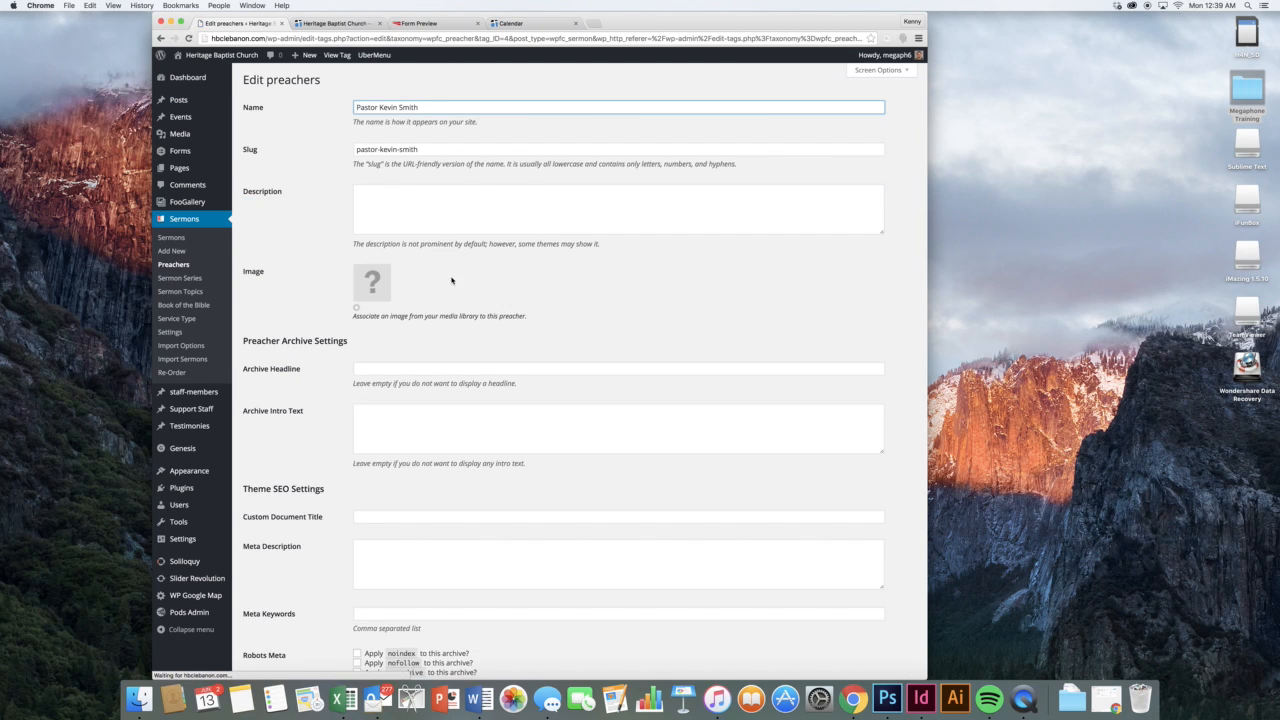
left_click(388, 281)
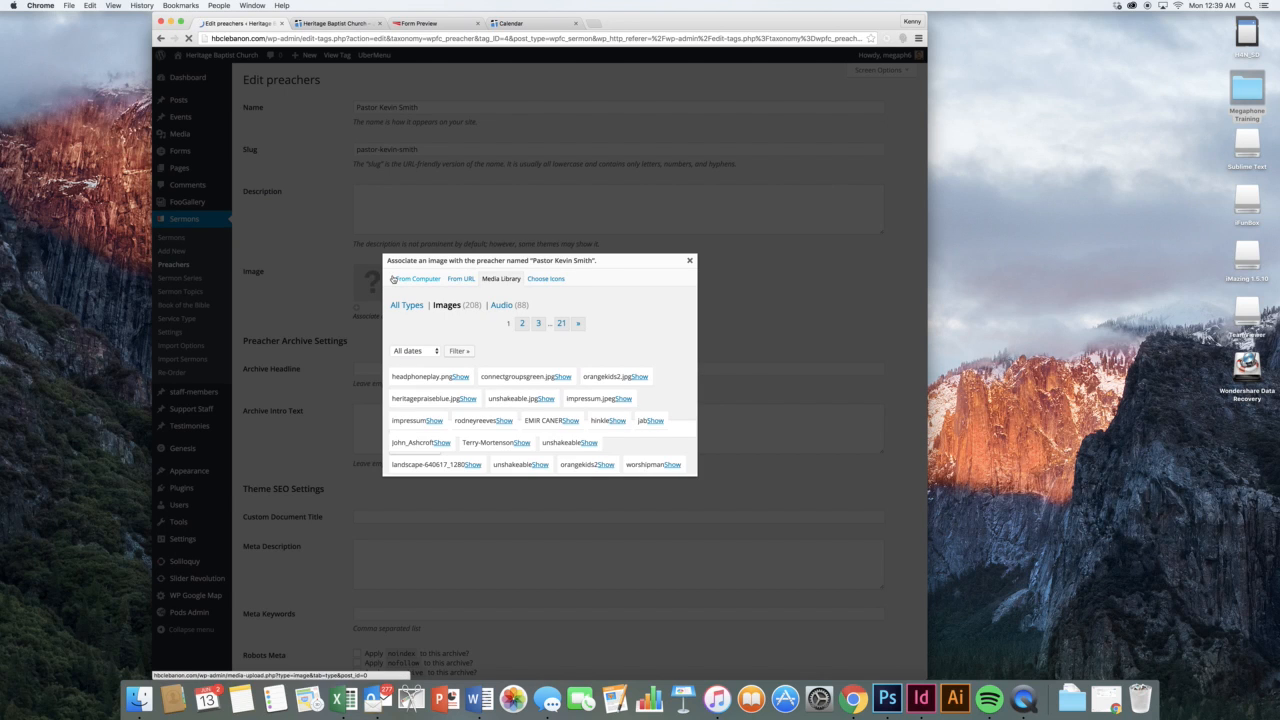
scroll(523, 358, "down", 10)
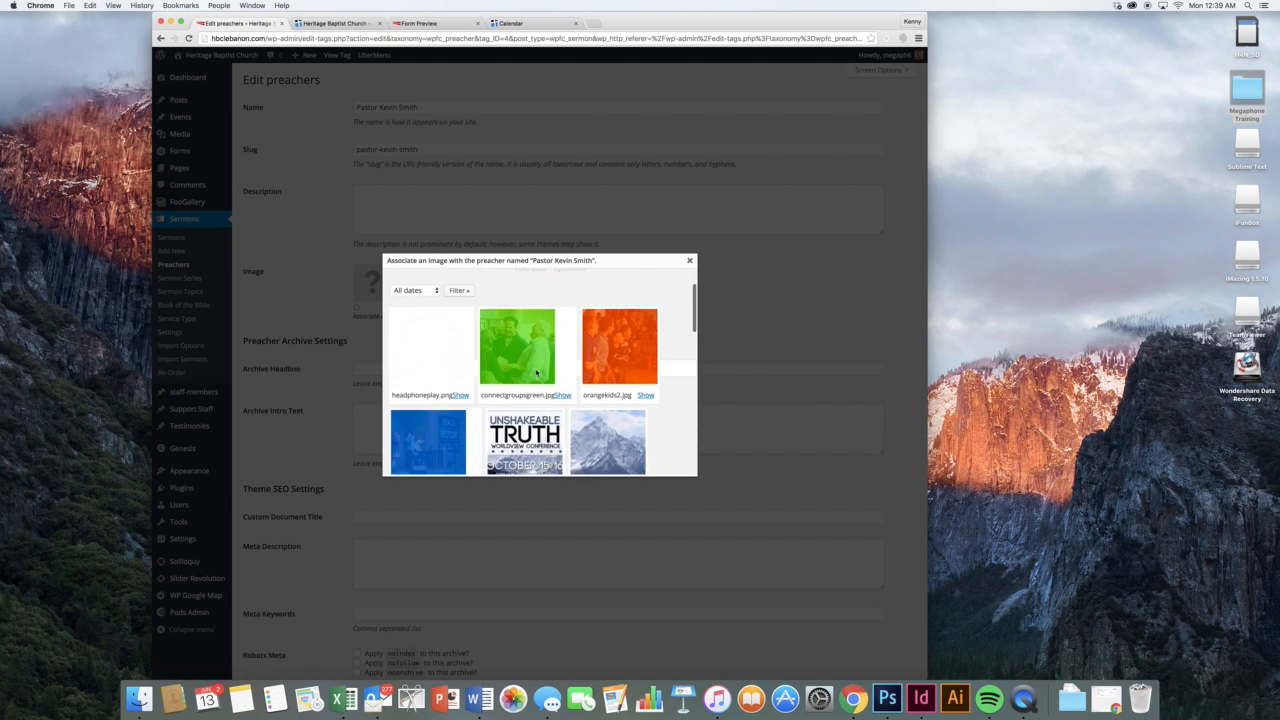
scroll(537, 374, "down", 5)
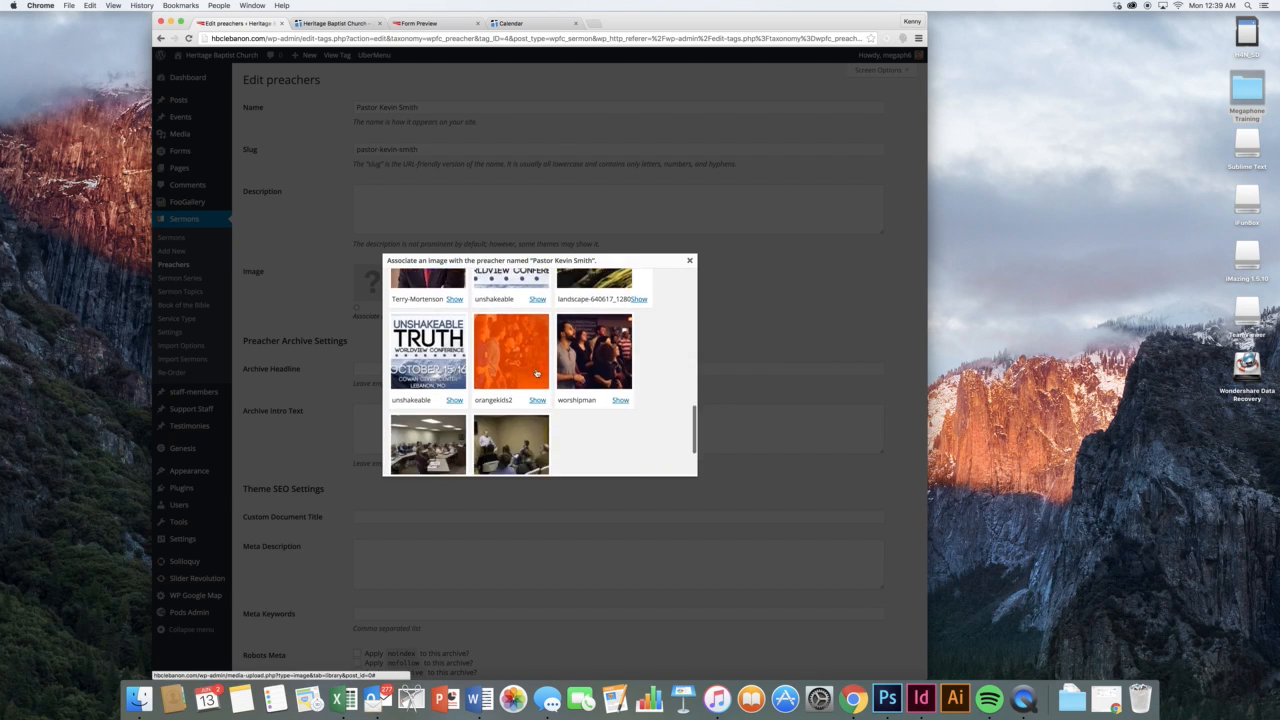
scroll(510, 340, "up", 15)
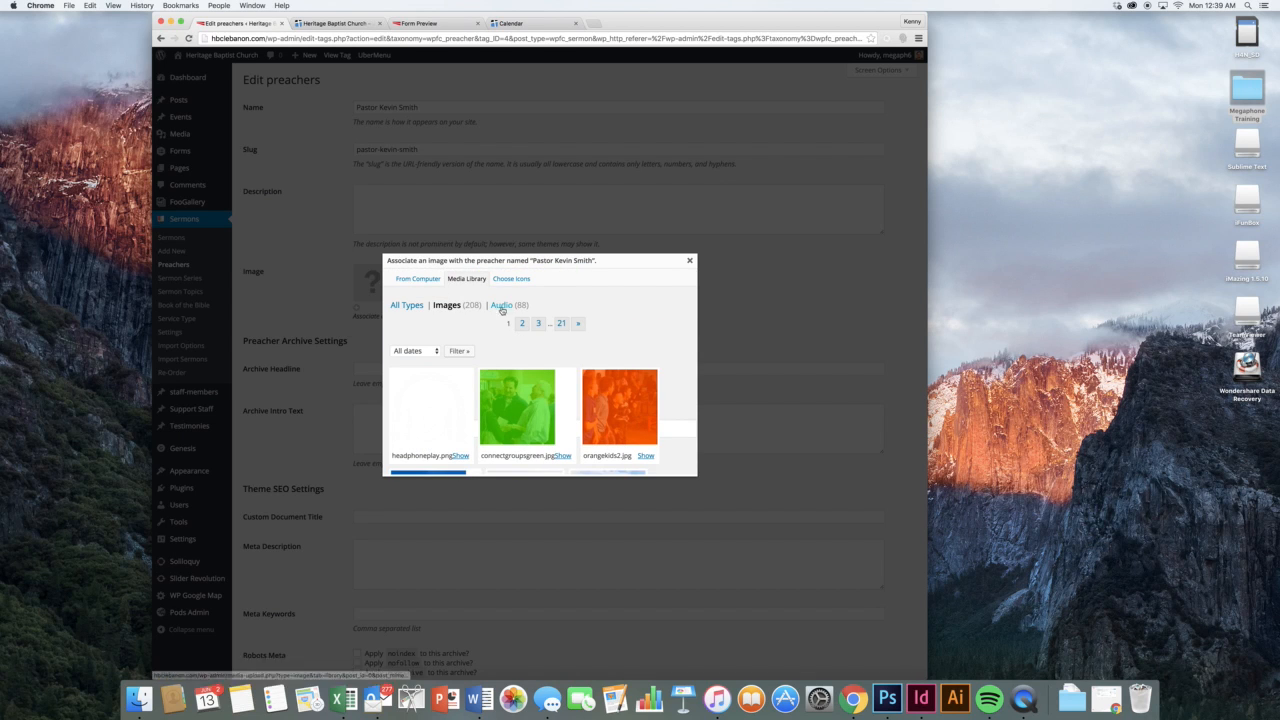
Filter library images to April 2016, browse them, and close without attaching one
left_click(430, 351)
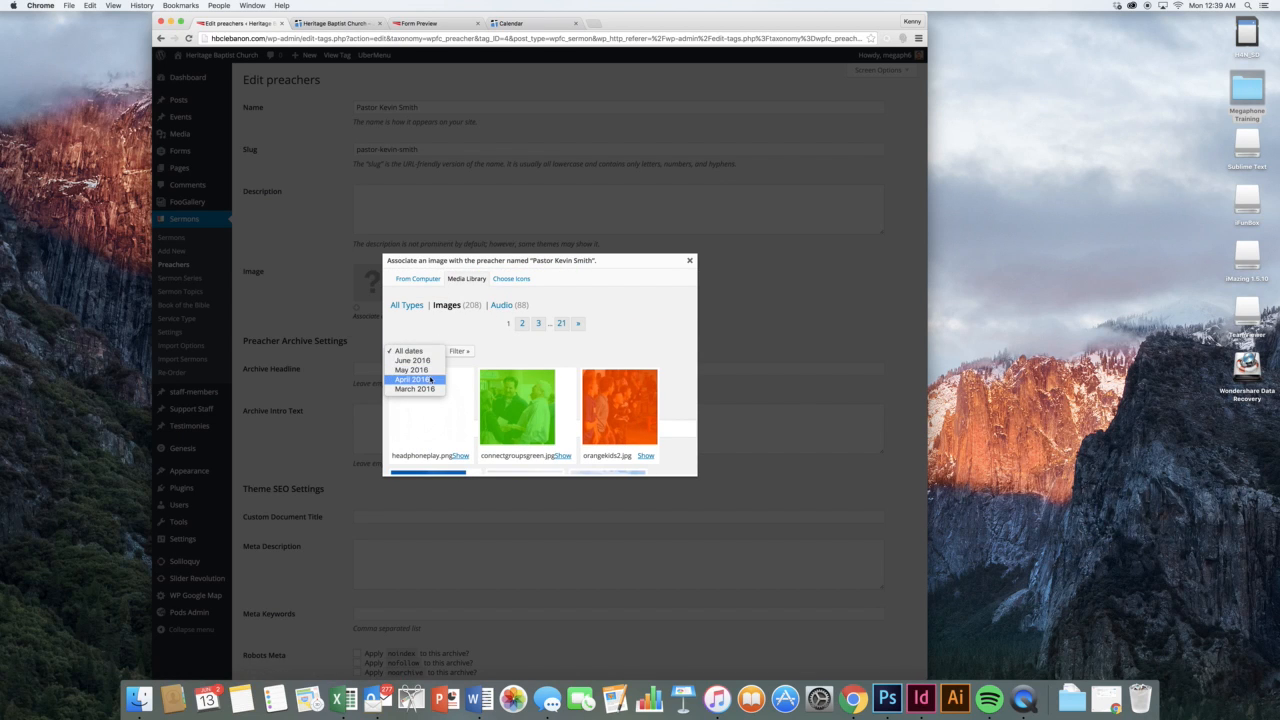
left_click(455, 353)
left_click(457, 351)
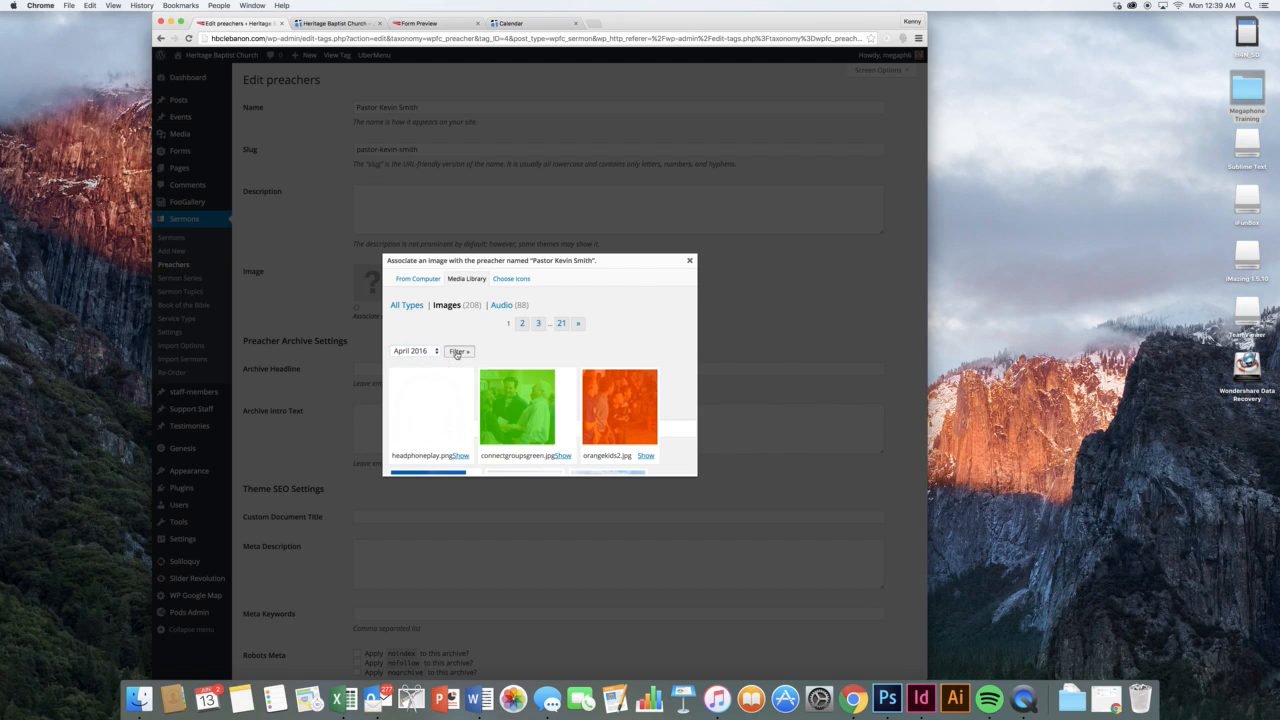
scroll(652, 345, "down", 8)
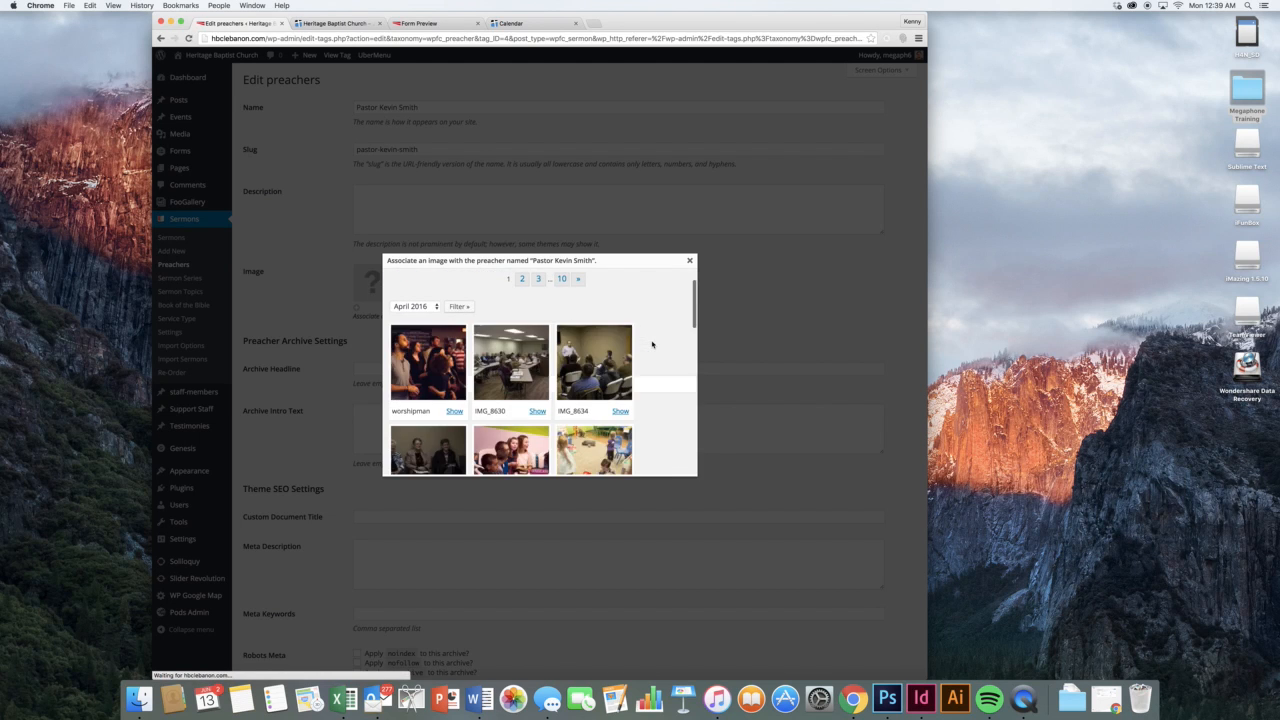
scroll(652, 345, "down", 5)
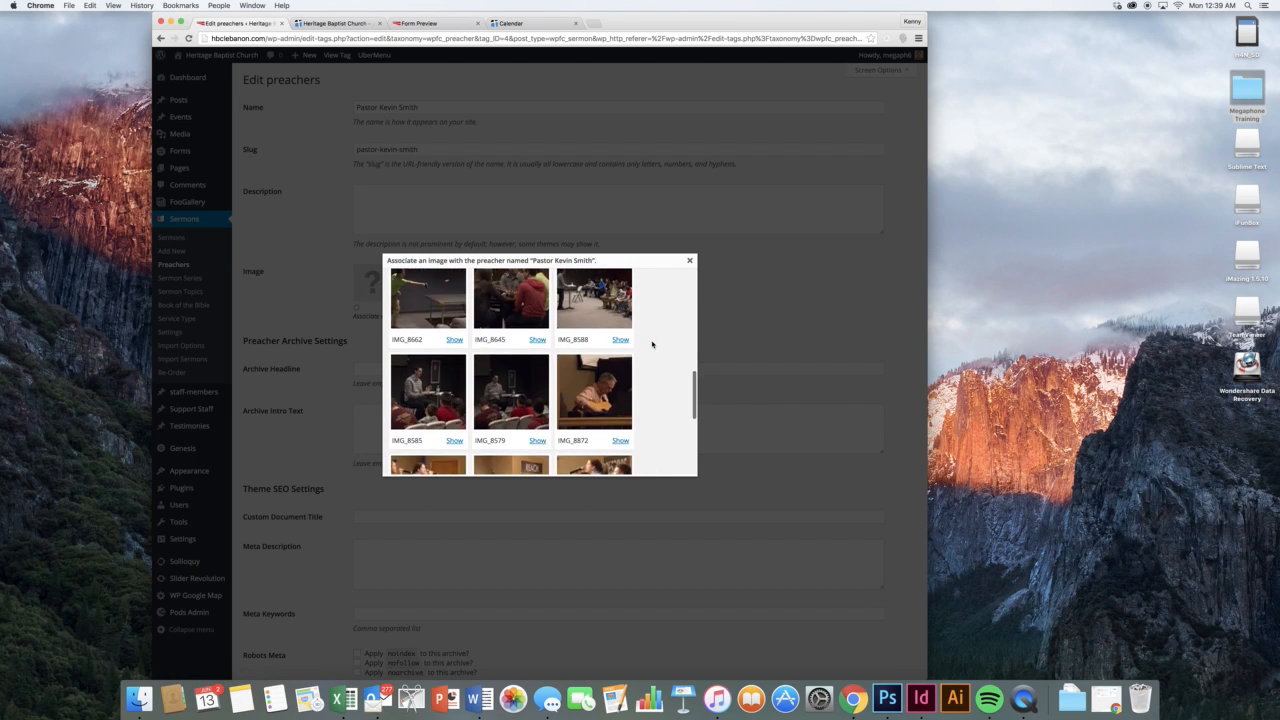
scroll(652, 345, "up", 13)
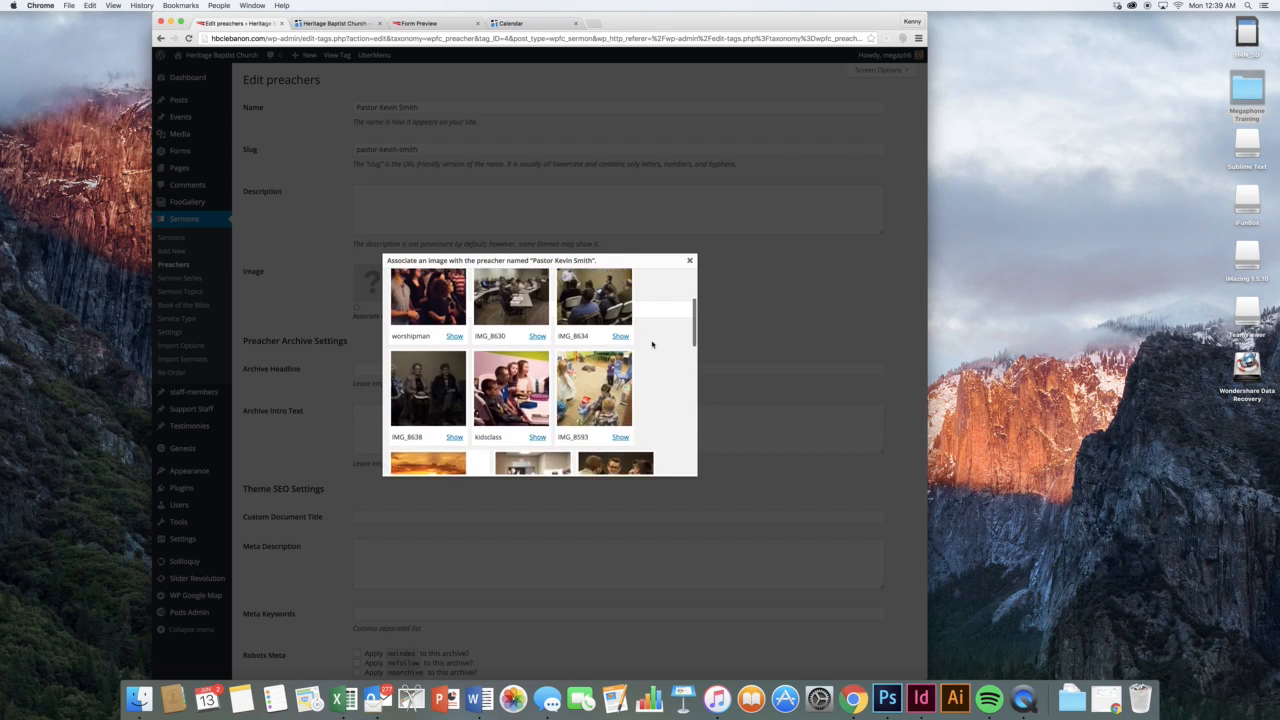
scroll(651, 344, "down", 12)
scroll(631, 370, "up", 13)
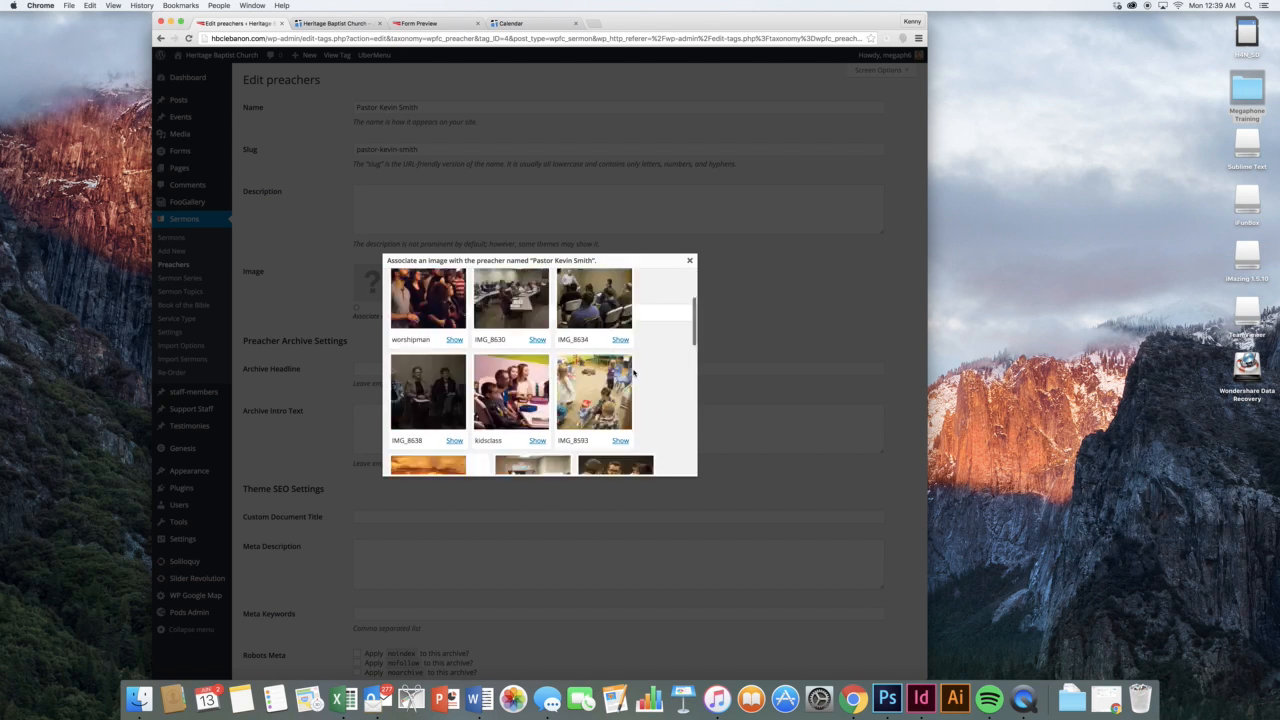
left_click(689, 260)
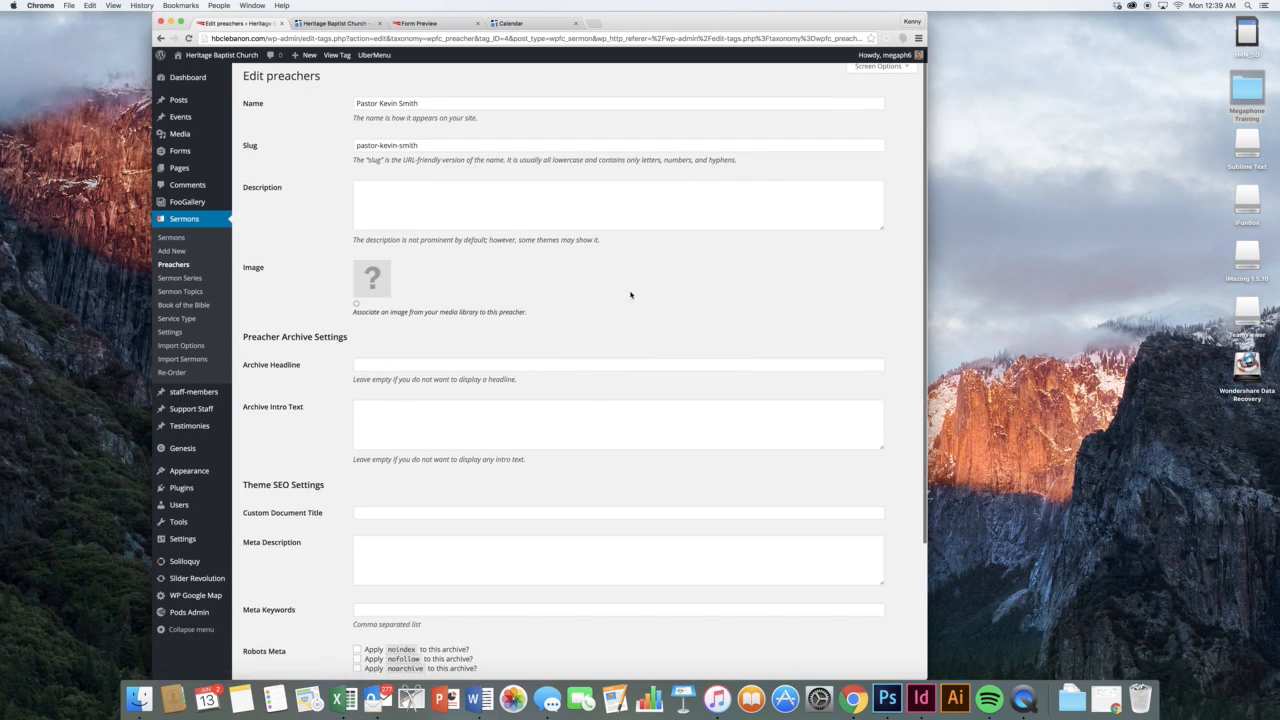
Review Book of the Bible, Service Types, and the settings' Verse and Podcast tabs, then open Re-Order
scroll(606, 290, "down", 5)
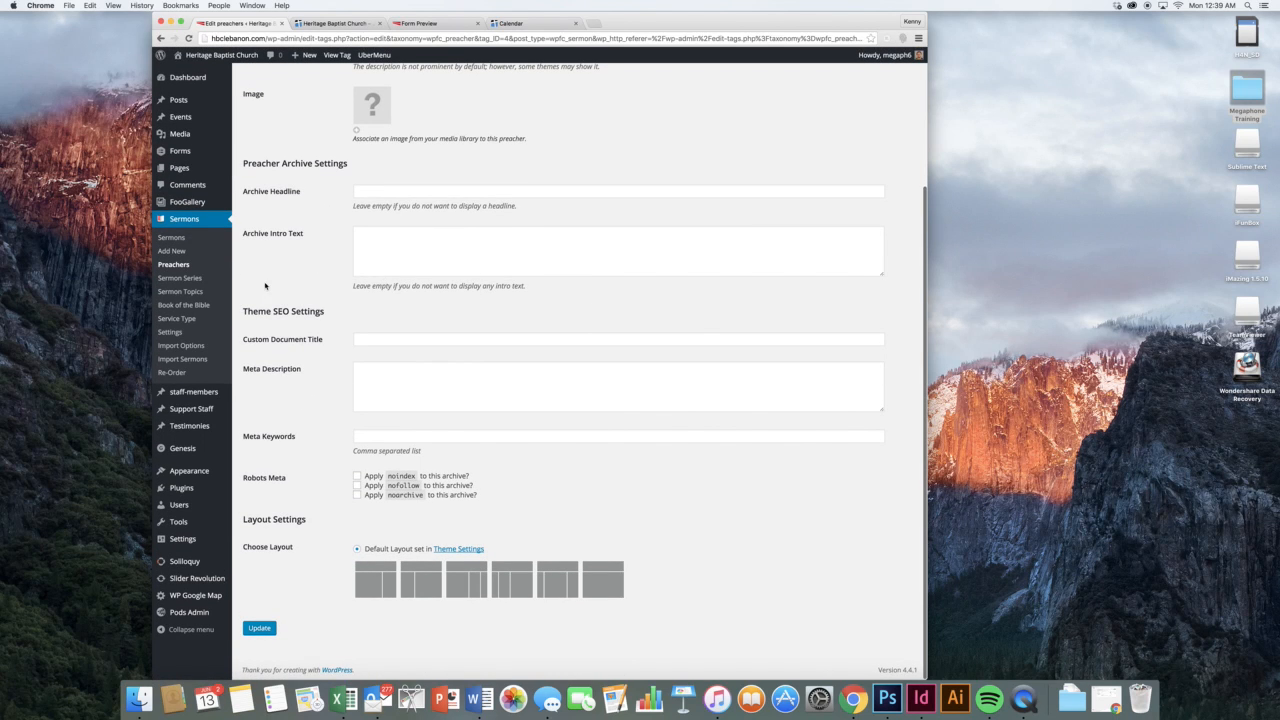
left_click(188, 307)
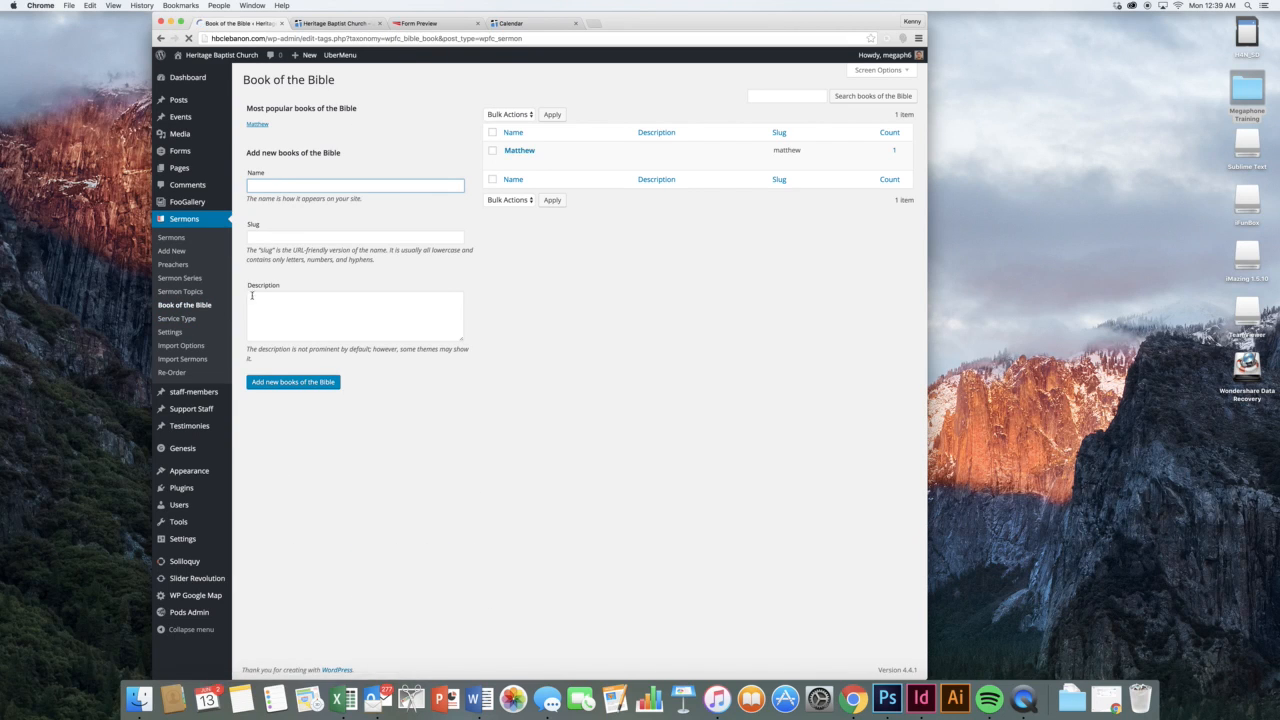
left_click(178, 318)
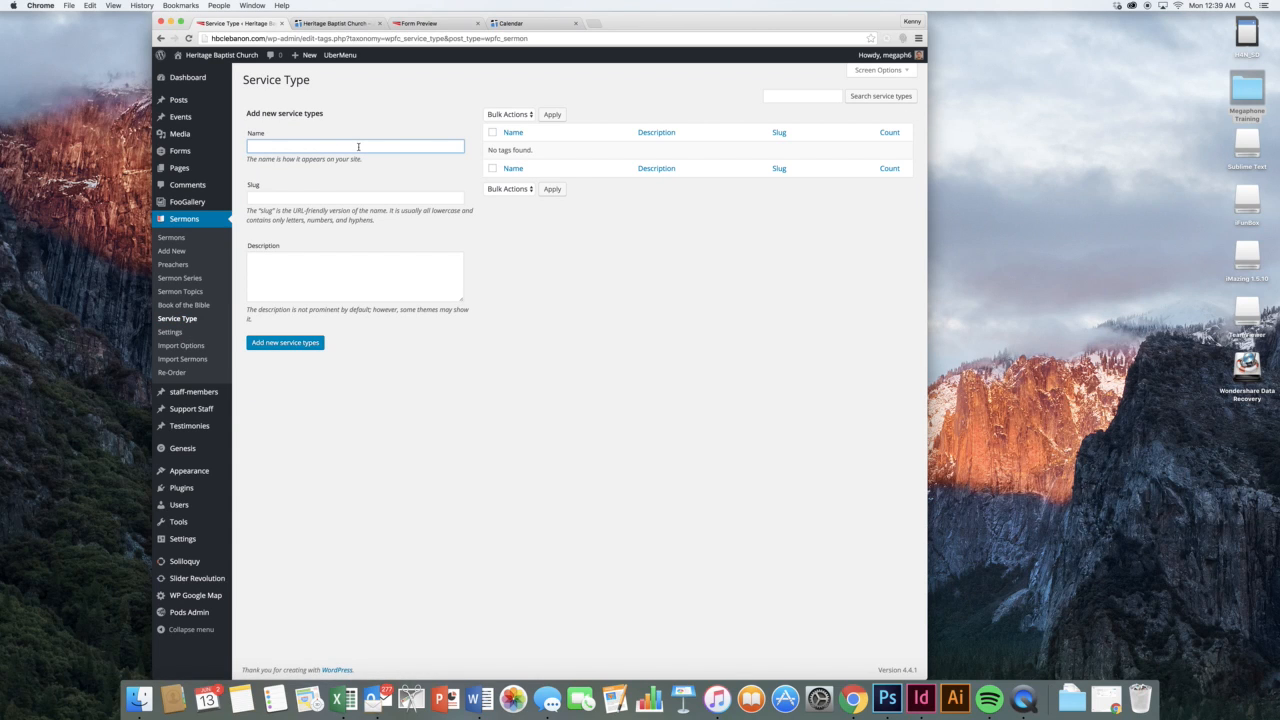
left_click(170, 331)
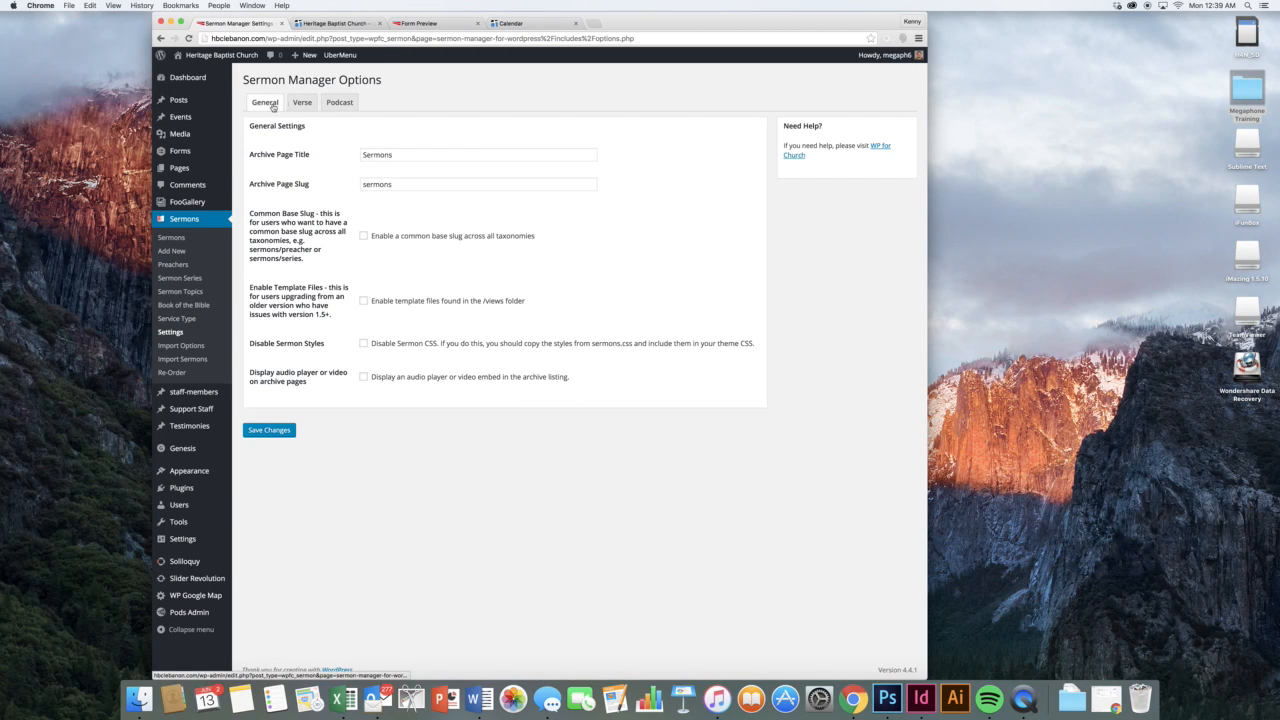
left_click(301, 105)
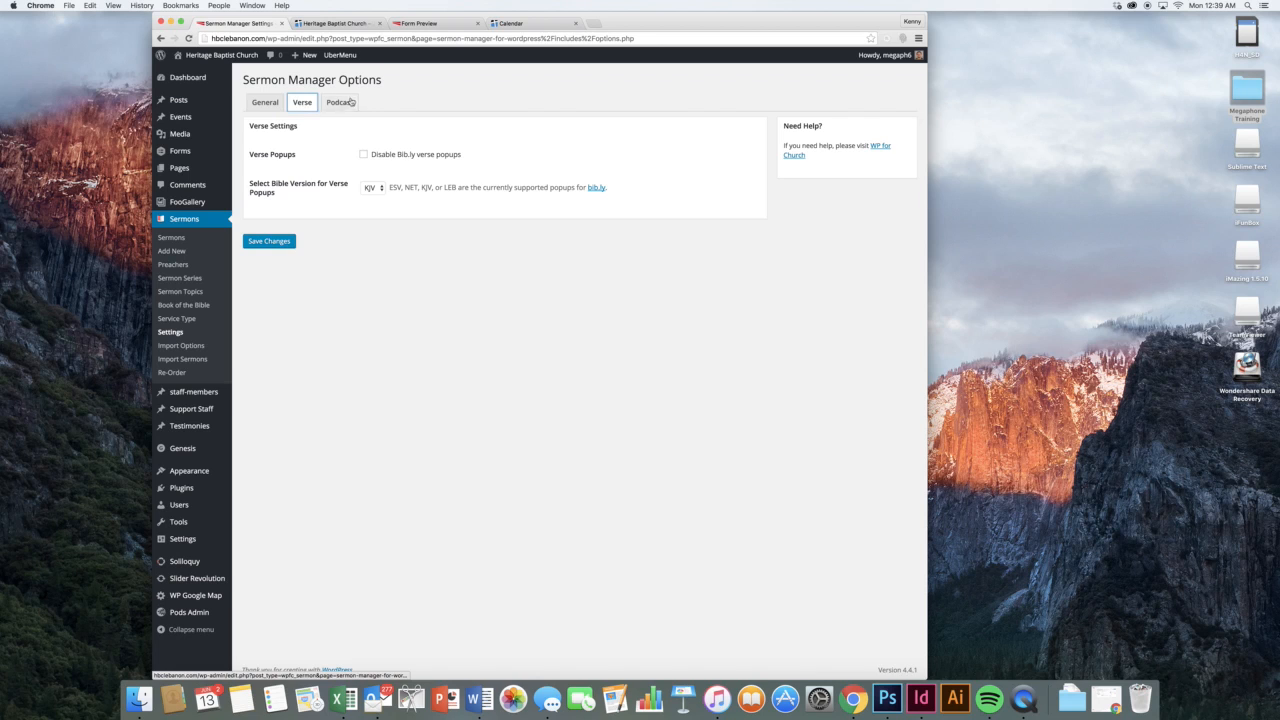
left_click(339, 102)
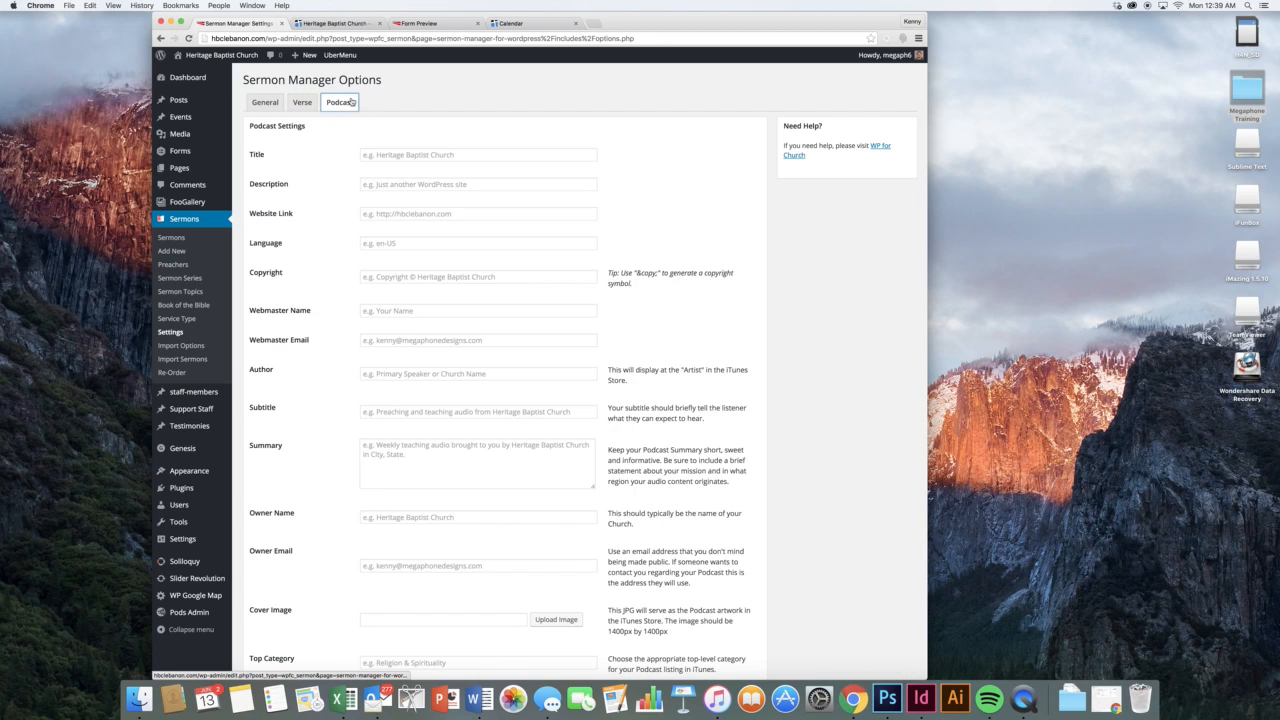
left_click(192, 372)
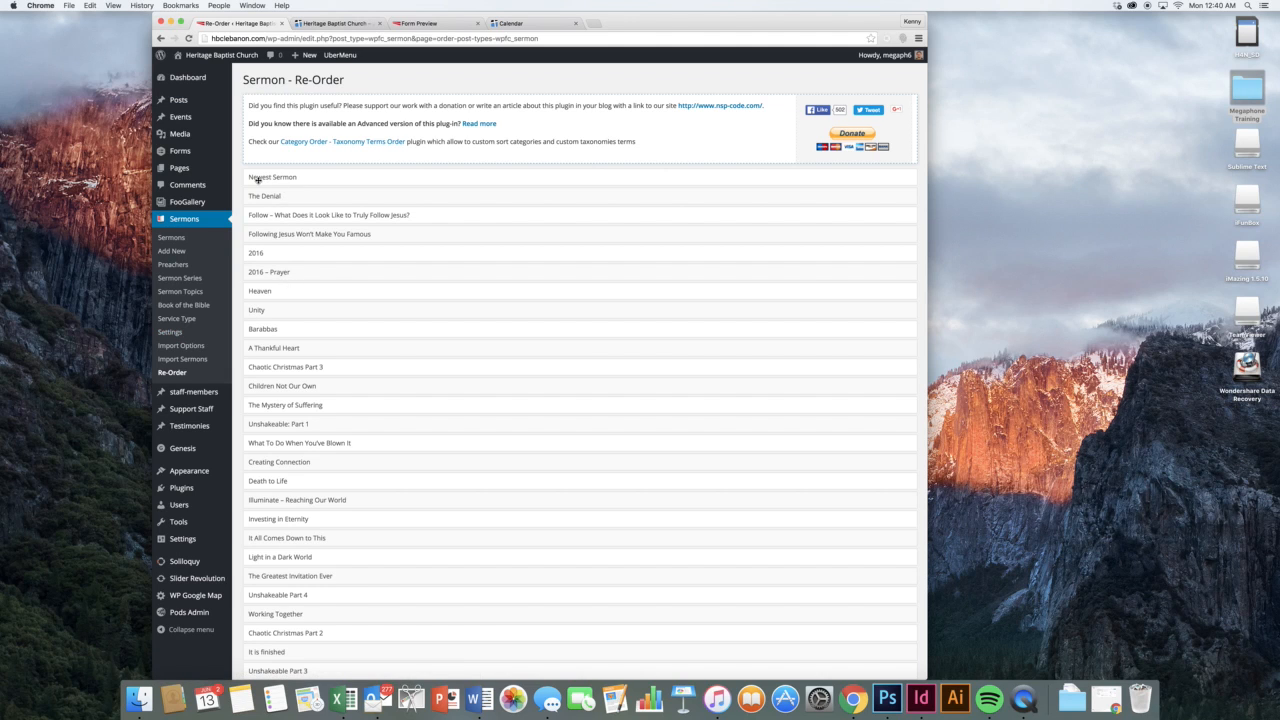
Send the Newest Sermon draft to the trash, then delete it permanently from the Trash view
left_click_drag(251, 182, 259, 180)
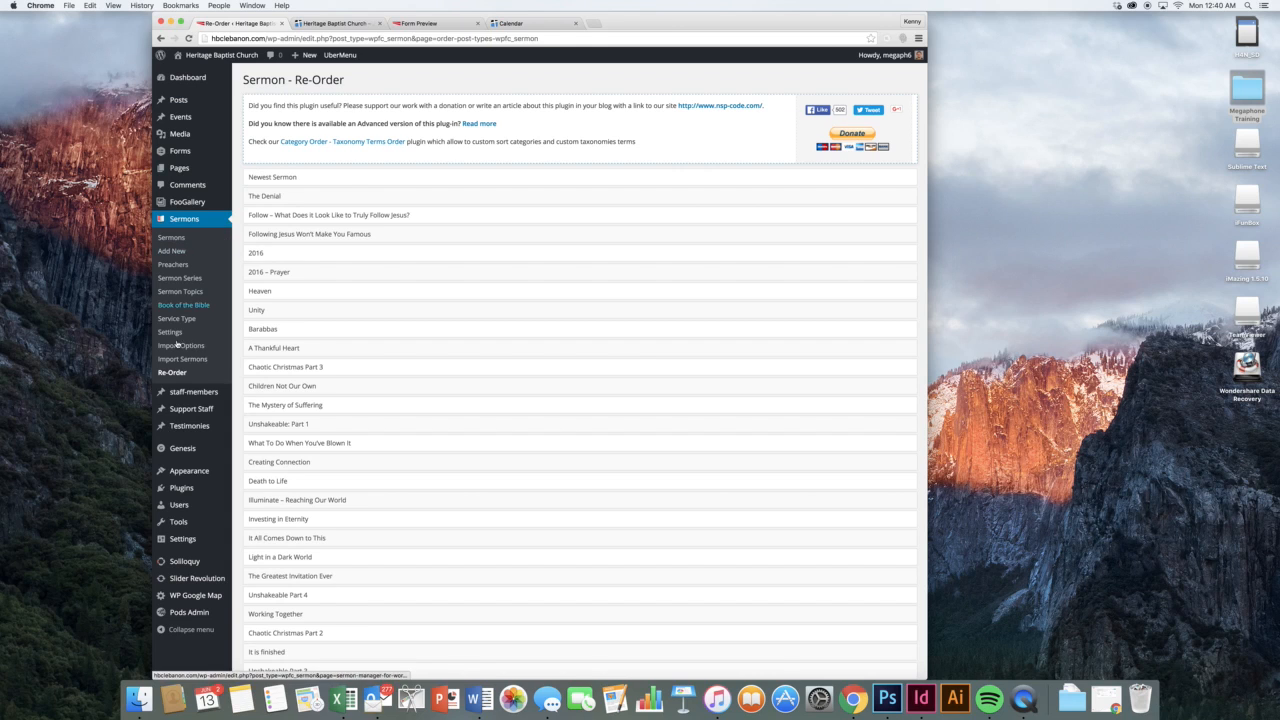
left_click(171, 238)
mouse_move(398, 214)
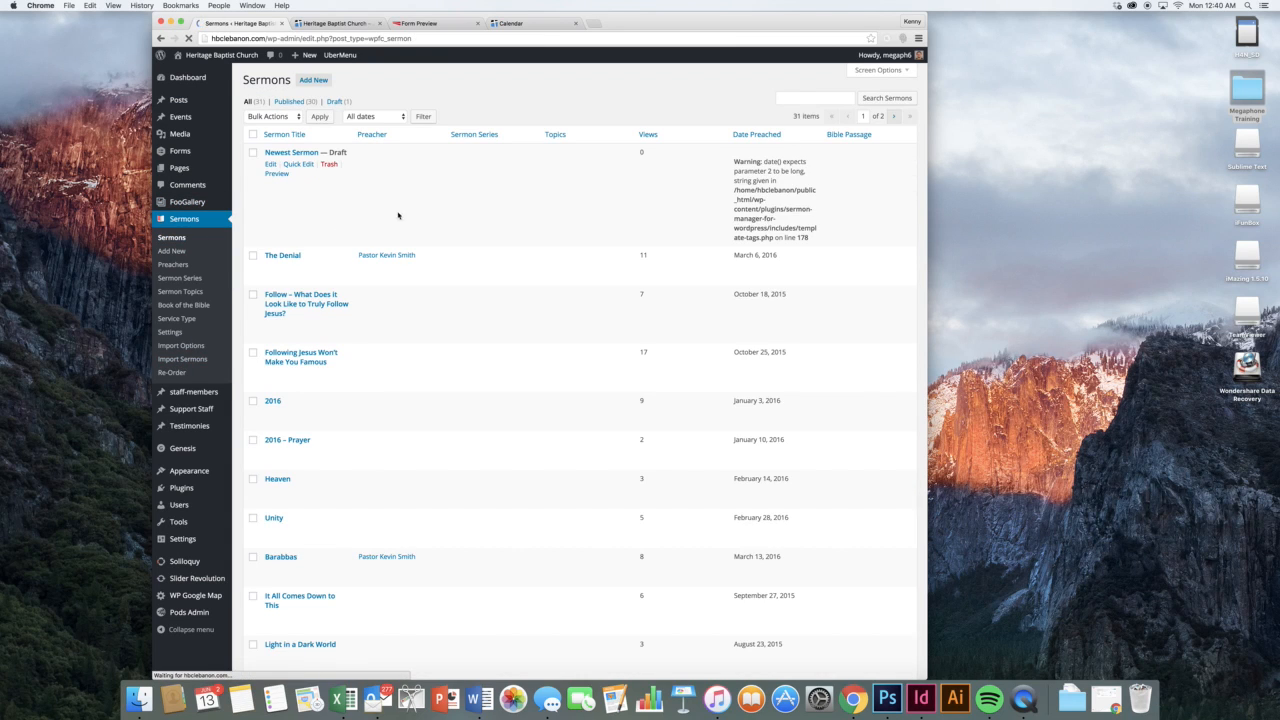
left_click(326, 165)
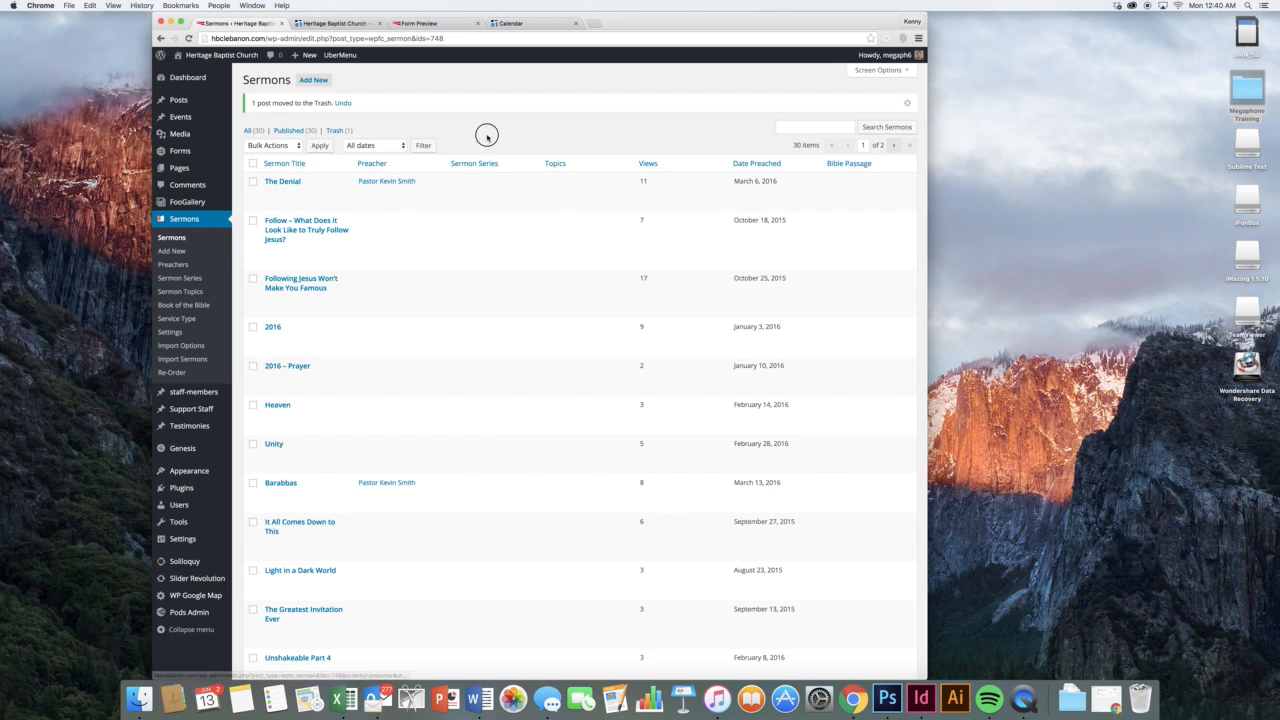
left_click(334, 131)
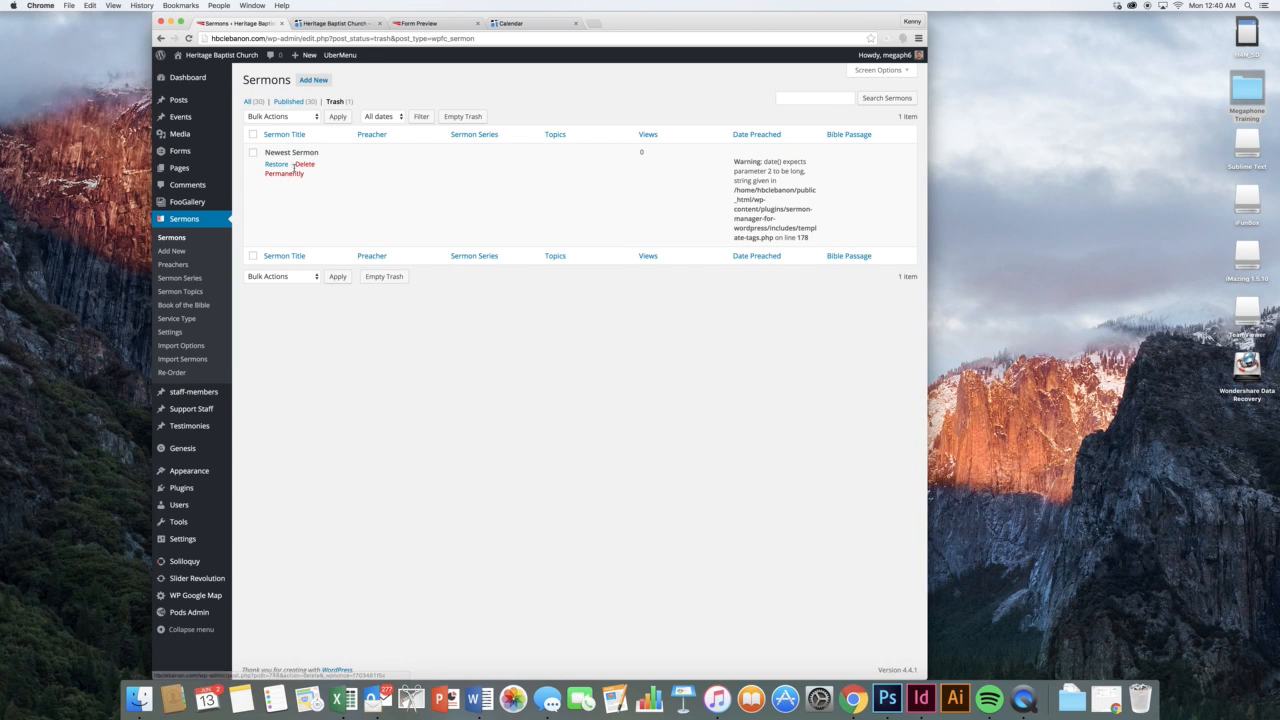
left_click(308, 165)
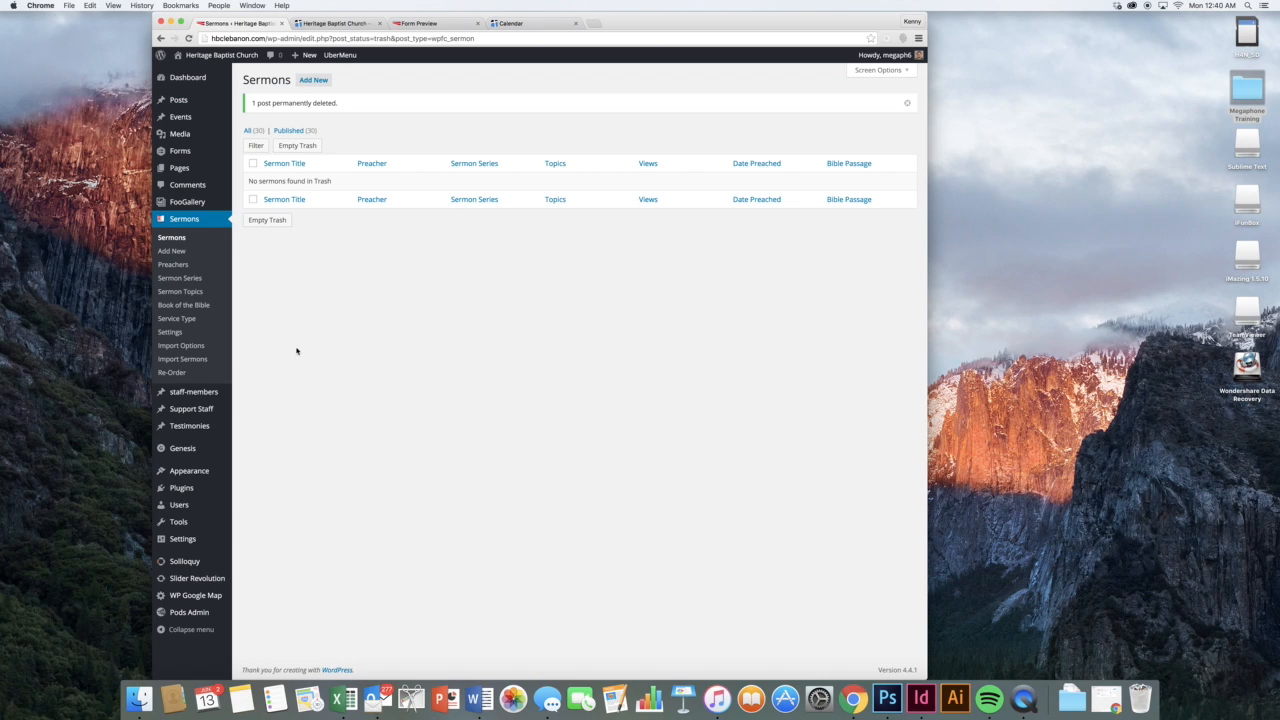
mouse_move(225, 392)
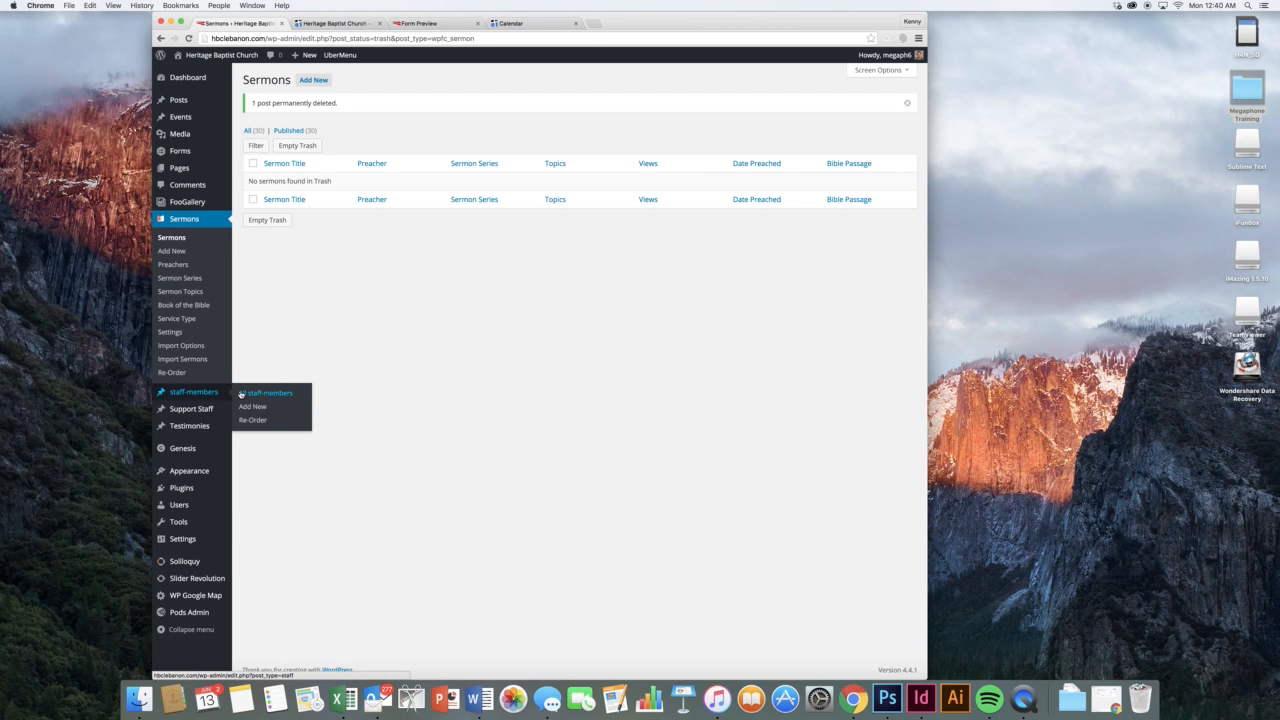
View the public Our Team (Staff) page, then return to the staff members admin list
left_click(241, 395)
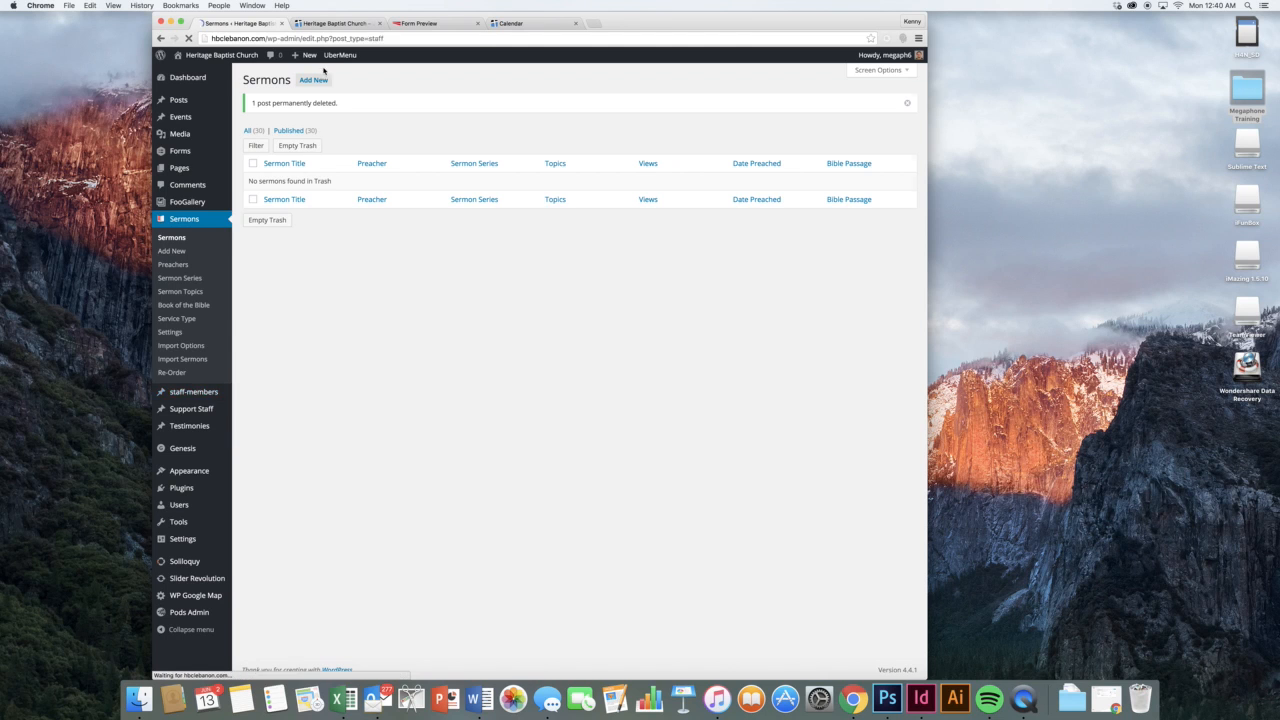
left_click(323, 23)
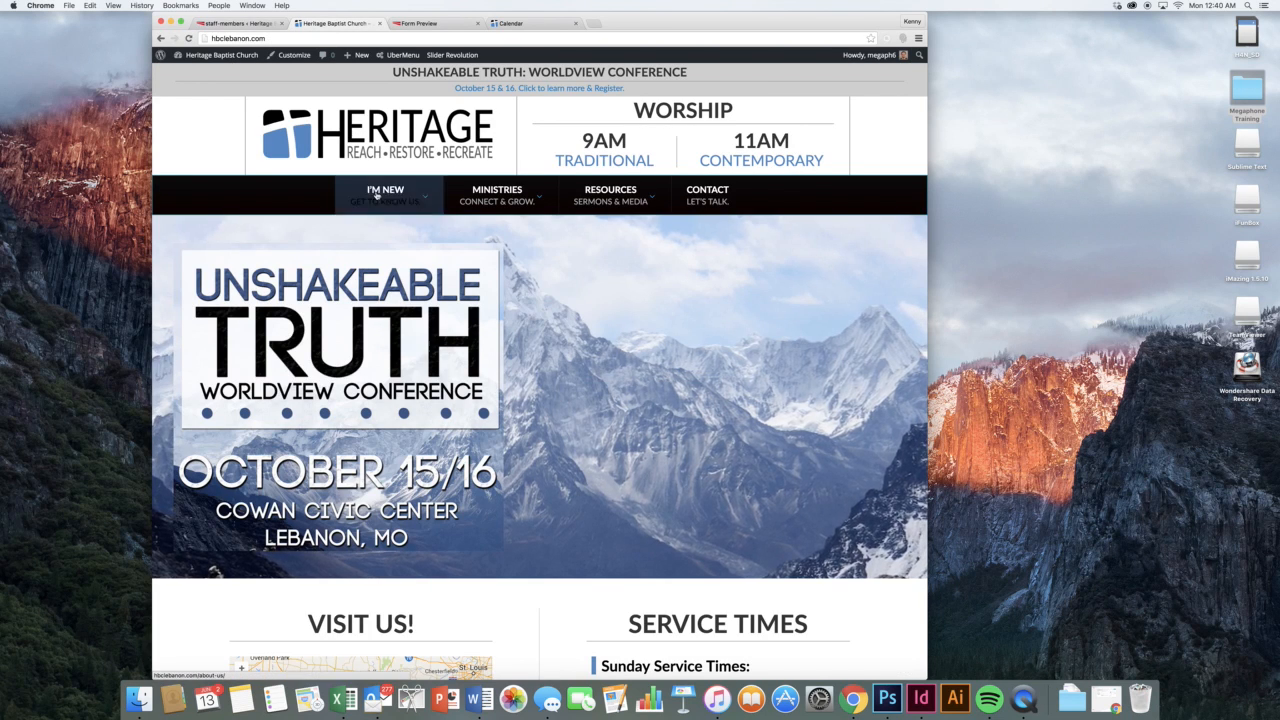
mouse_move(385, 195)
left_click(497, 228)
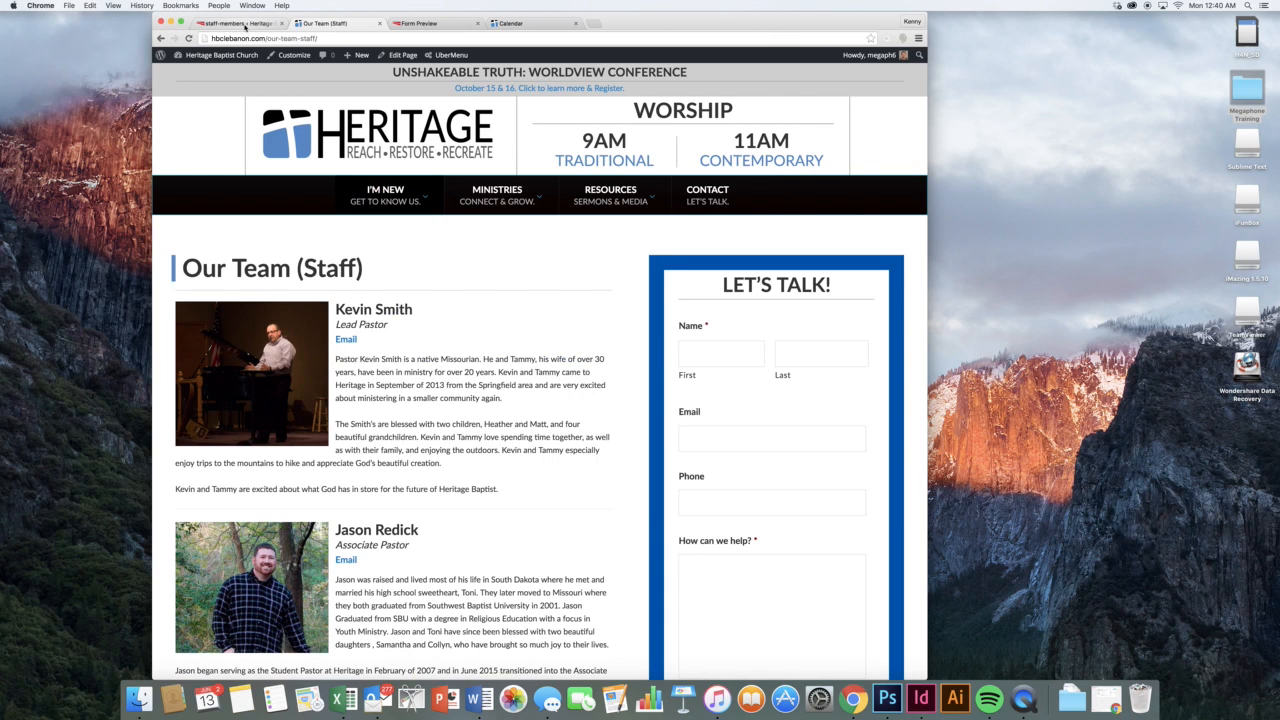
left_click(240, 23)
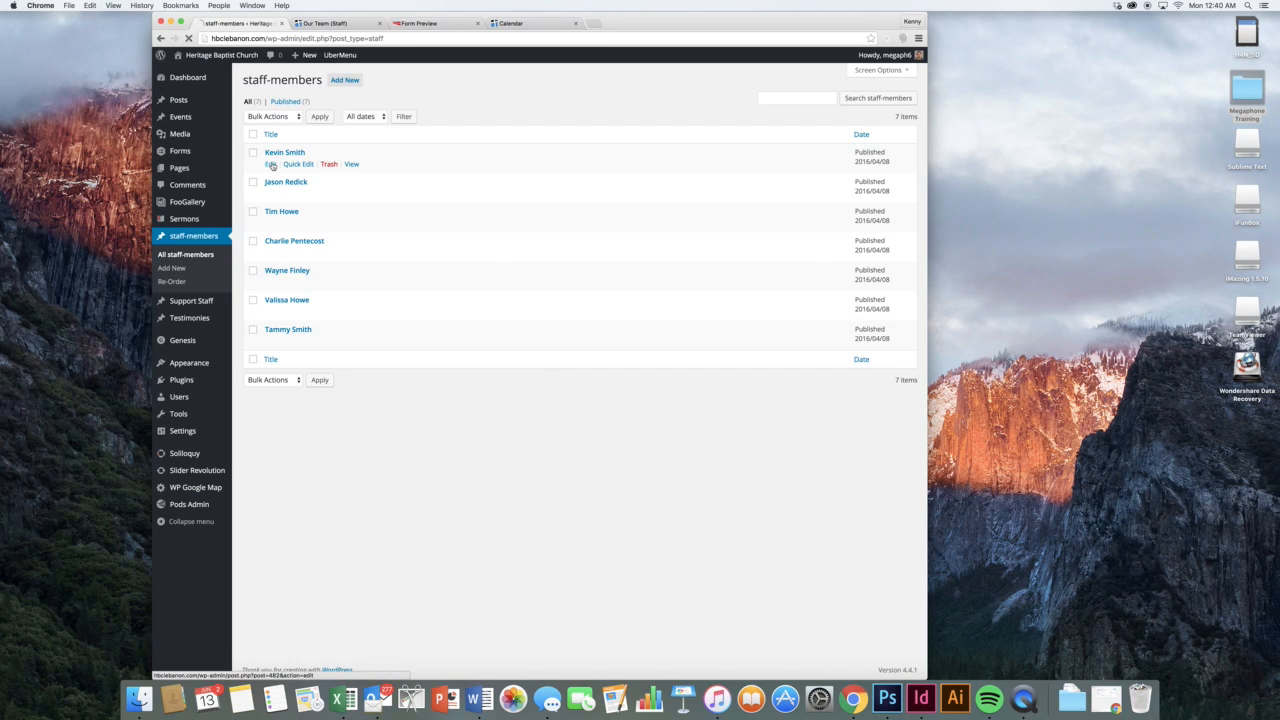
Open the Lead Pastor's staff entry and review its name, bio, email and phone fields
left_click(271, 166)
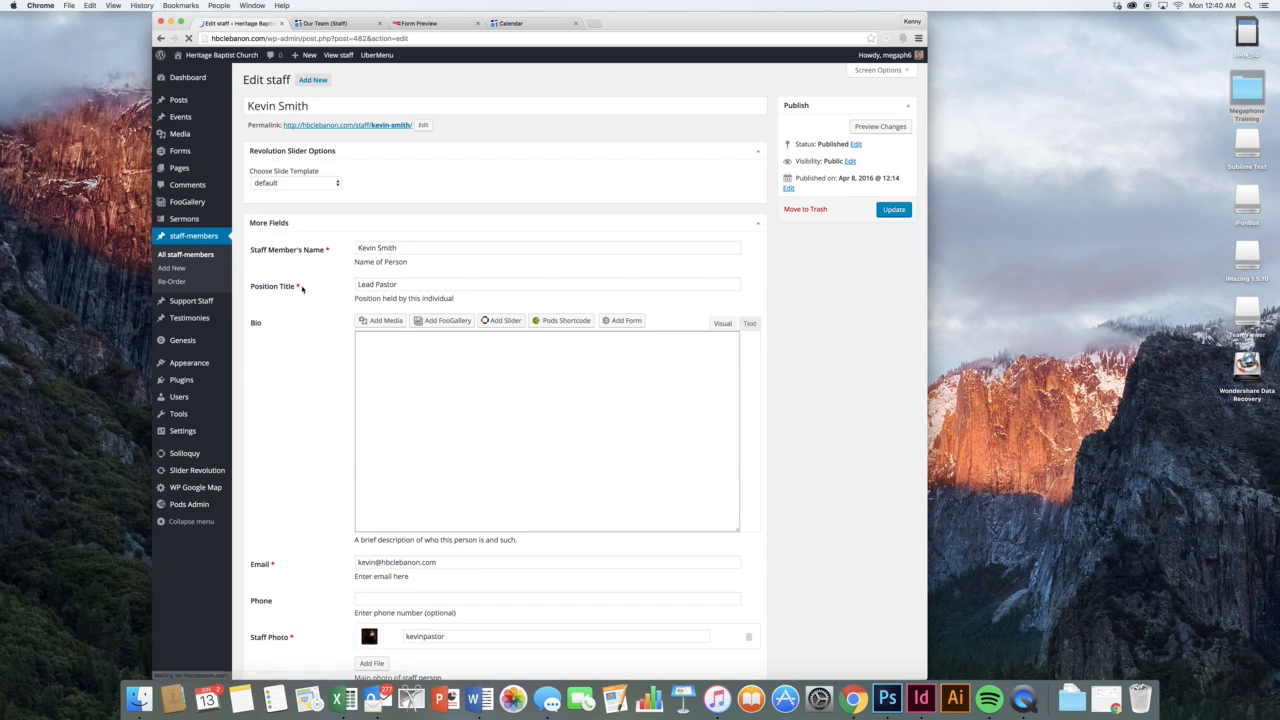
left_click(406, 250)
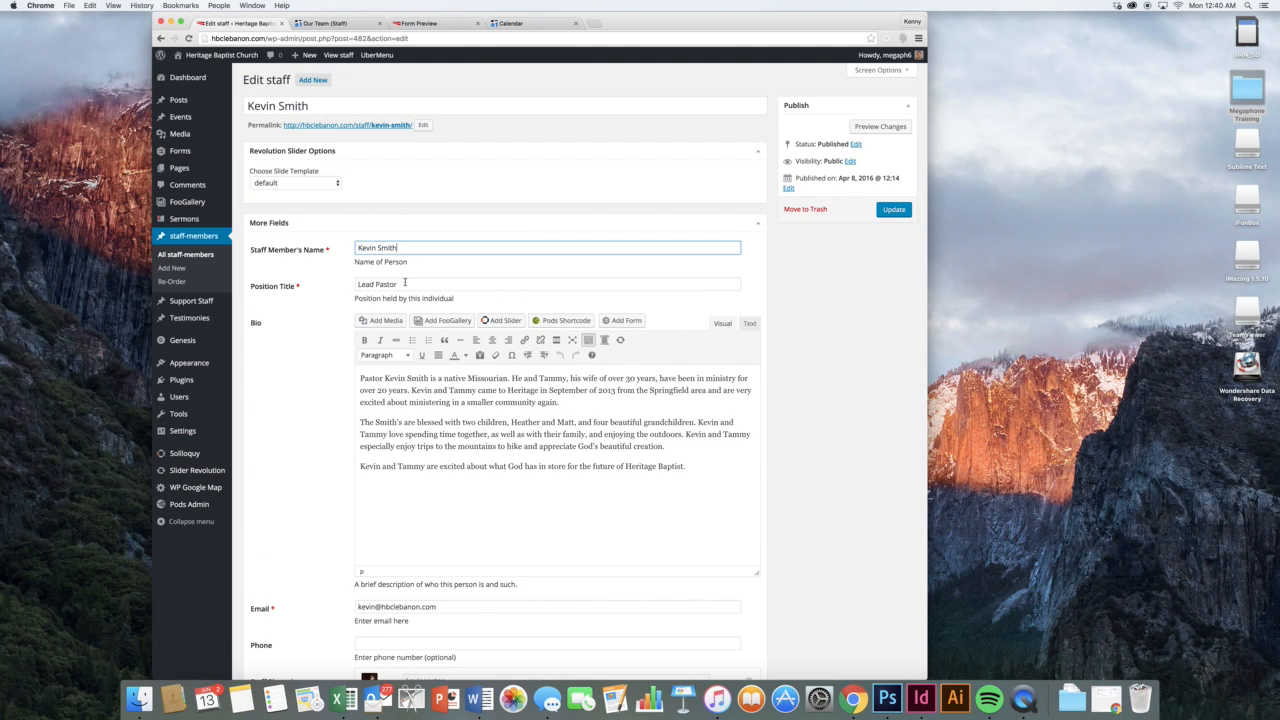
left_click(405, 283)
left_click(502, 409)
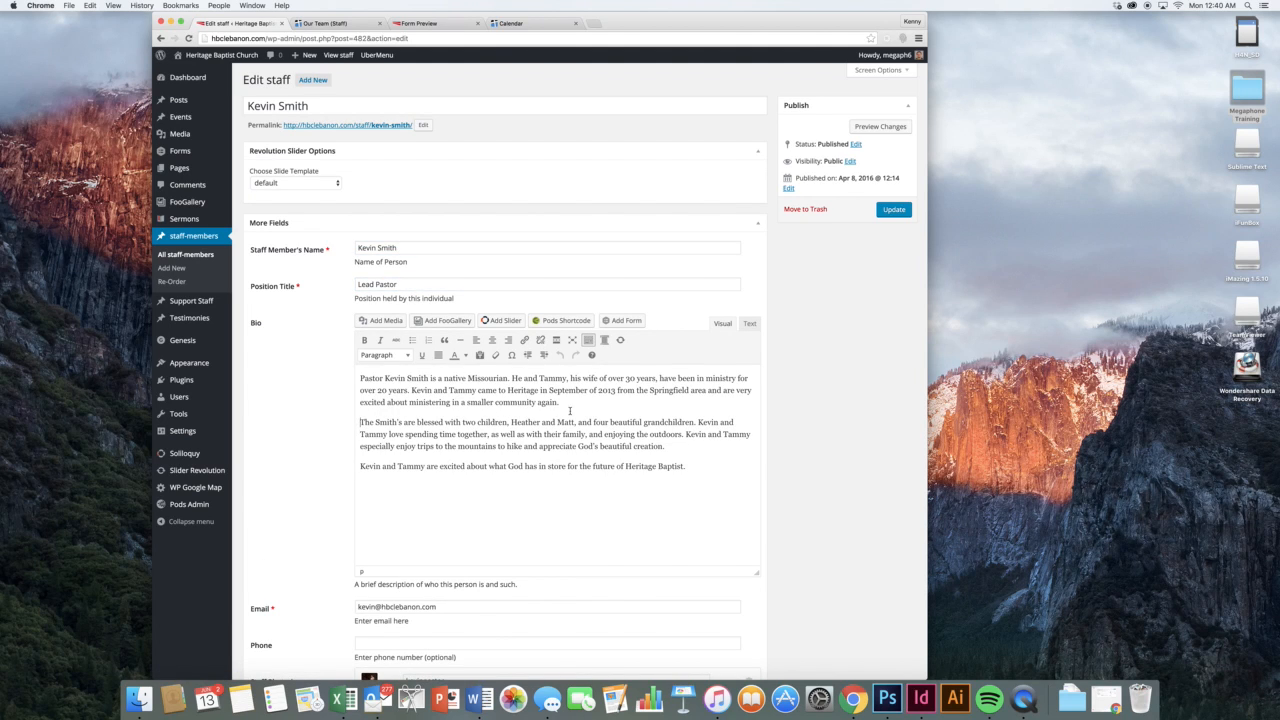
scroll(571, 410, "down", 3)
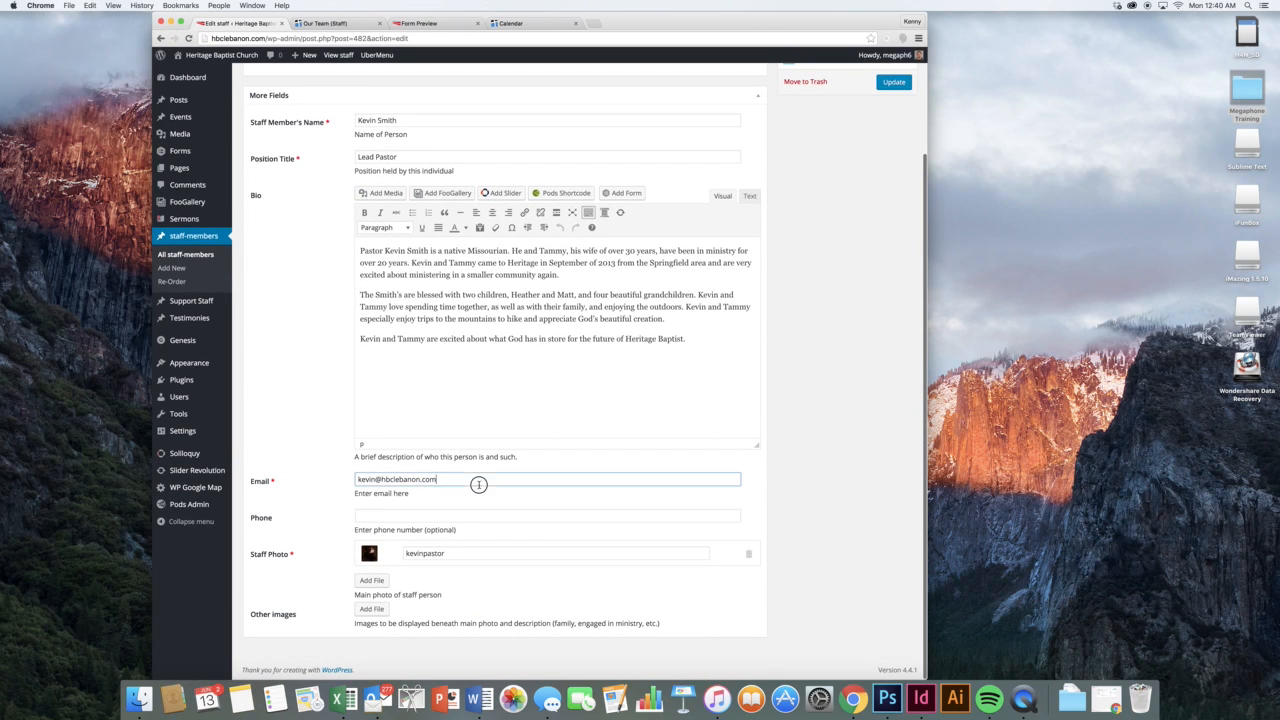
triple_click(478, 485)
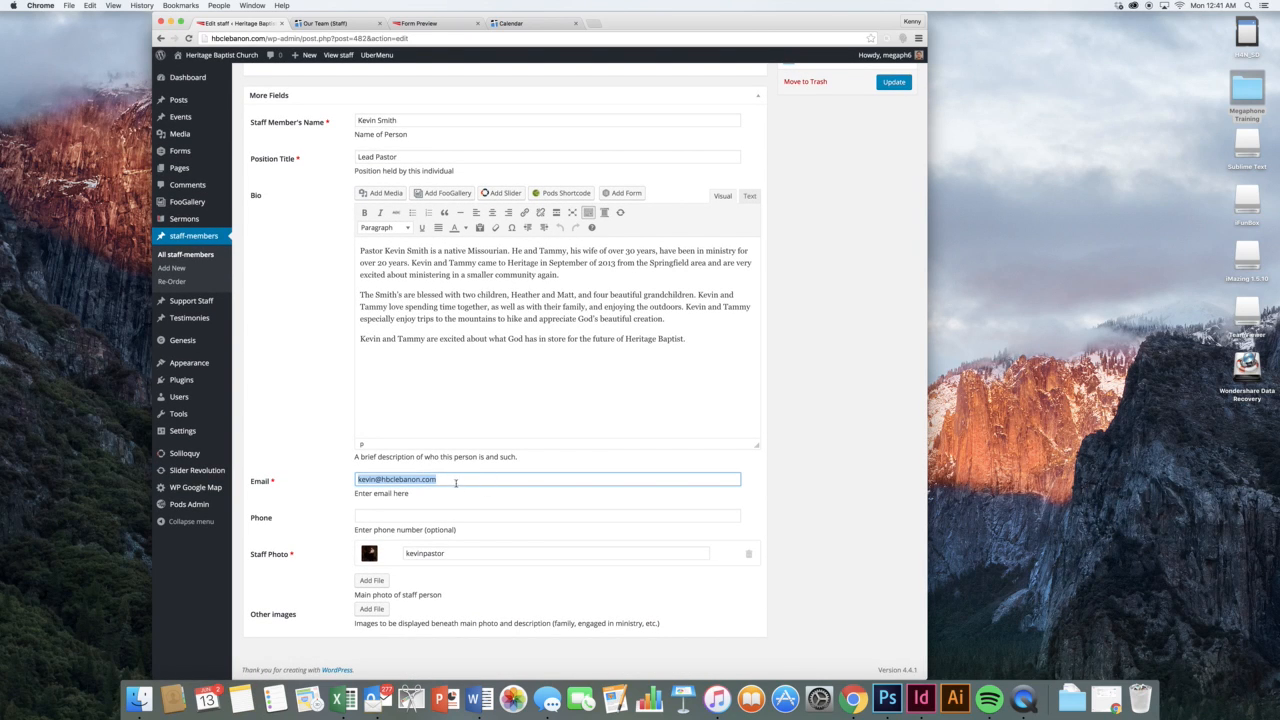
left_click(381, 515)
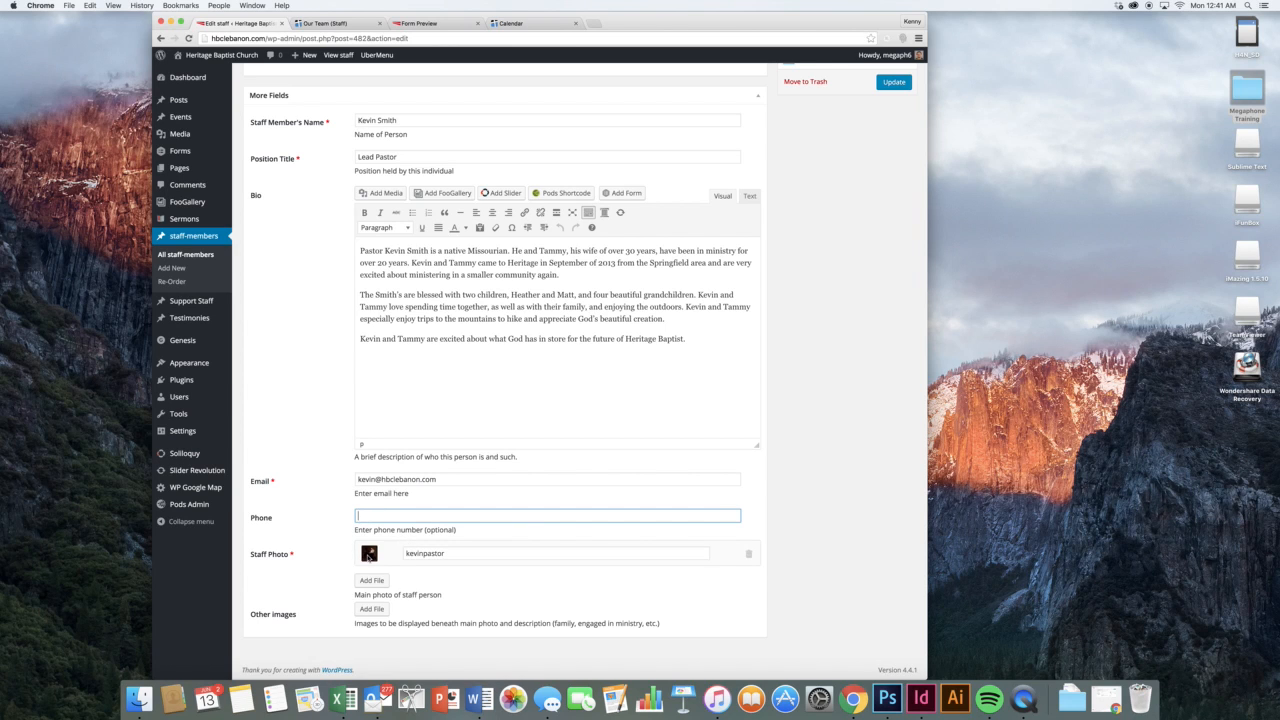
left_click(368, 558)
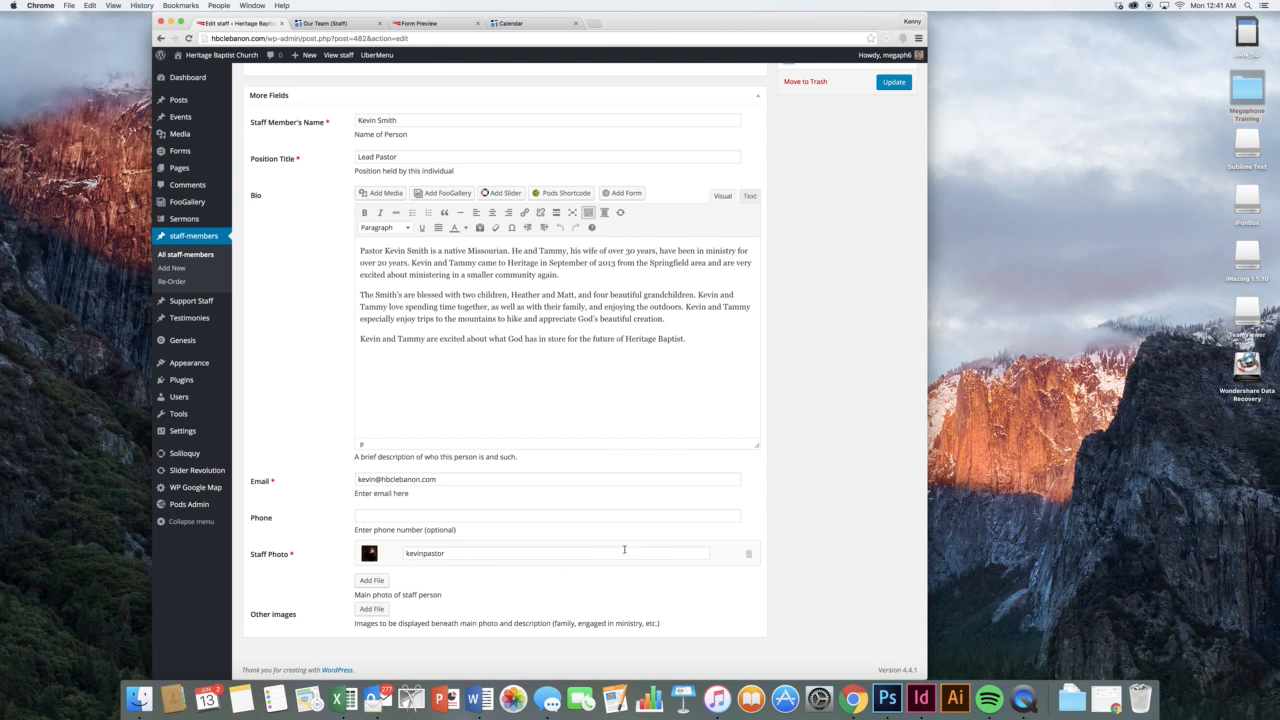
Browse Media Library photos such as kidsclass.jpg without attaching any, then start a new staff entry
left_click(370, 581)
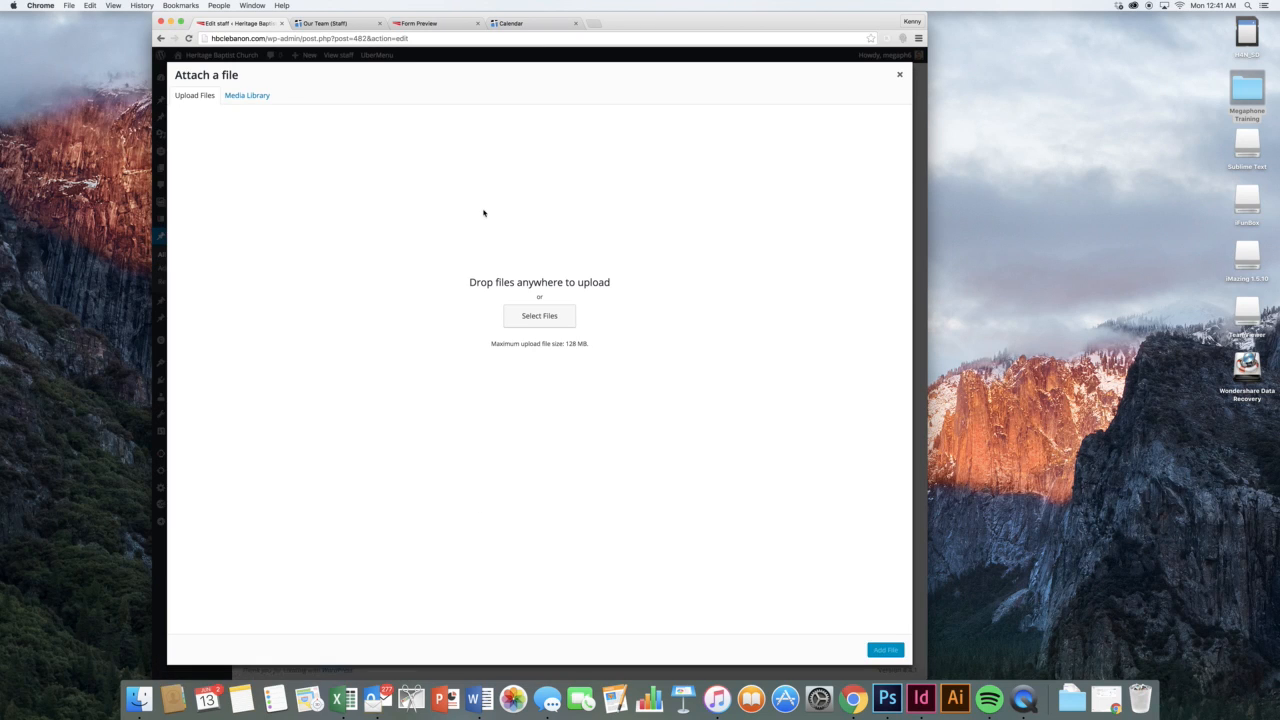
left_click(258, 95)
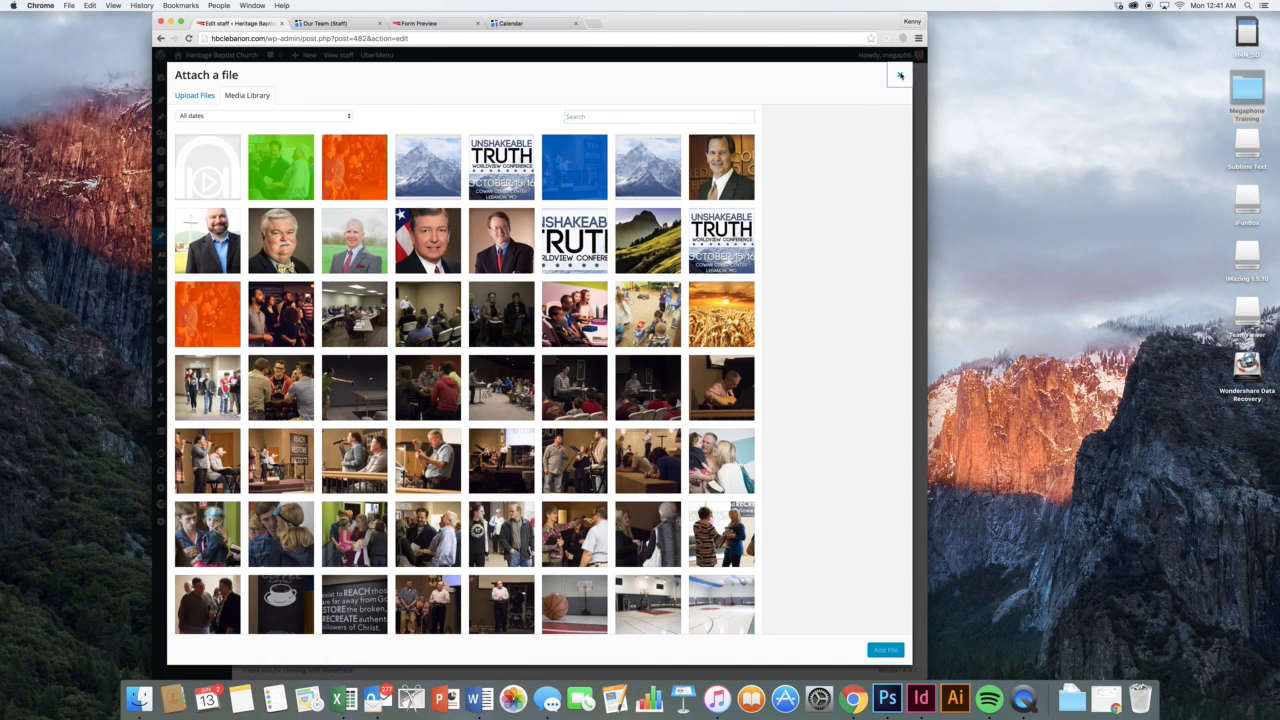
left_click(900, 76)
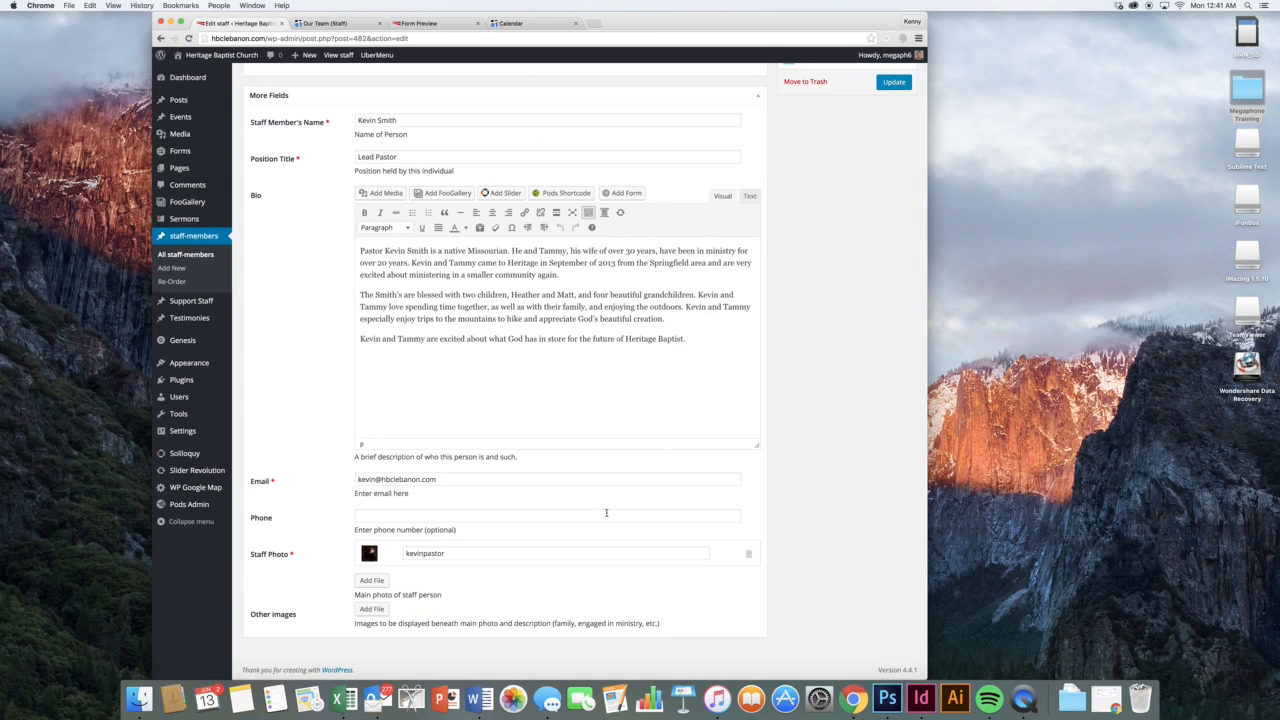
left_click(367, 610)
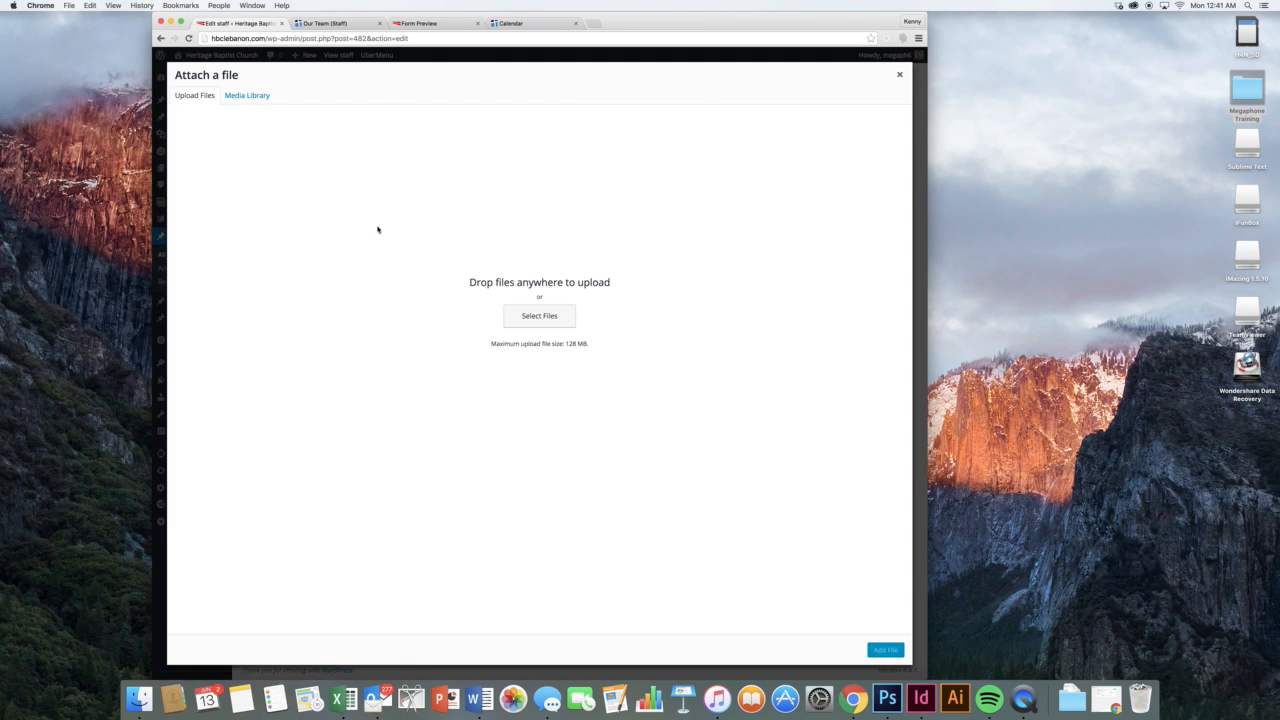
left_click(247, 95)
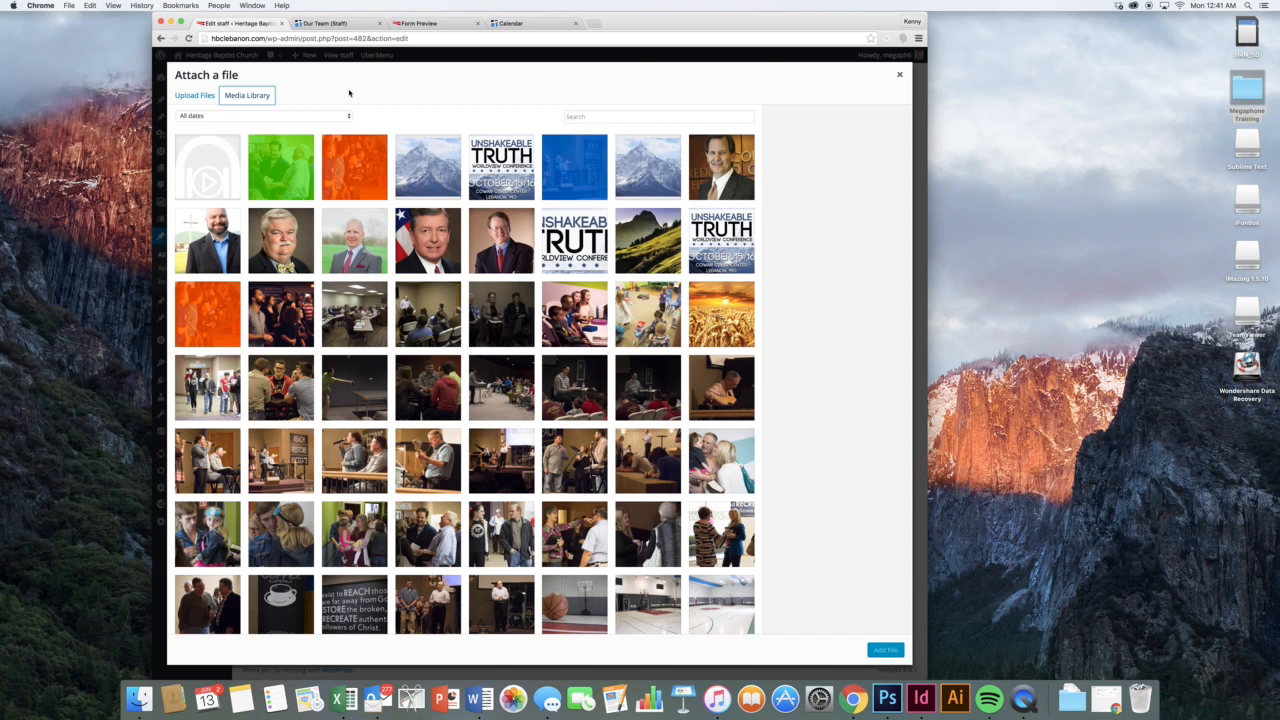
left_click(434, 326)
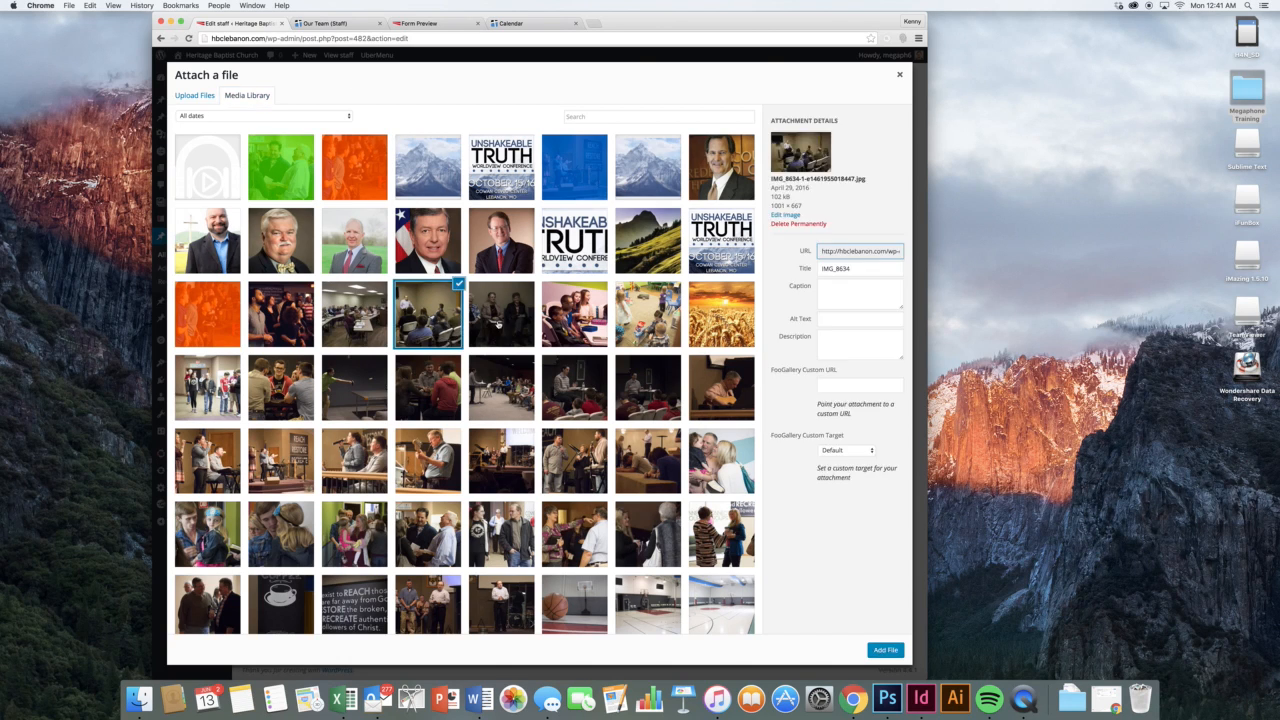
left_click(500, 328)
left_click(586, 328)
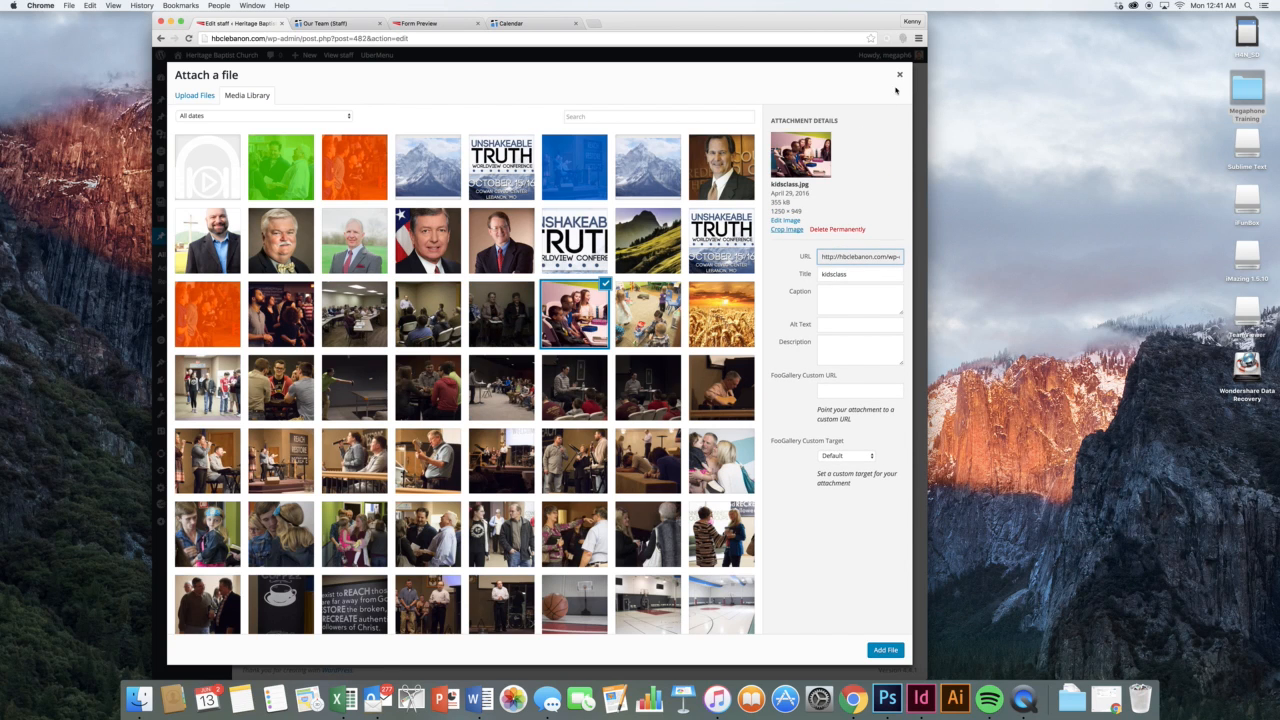
left_click(899, 75)
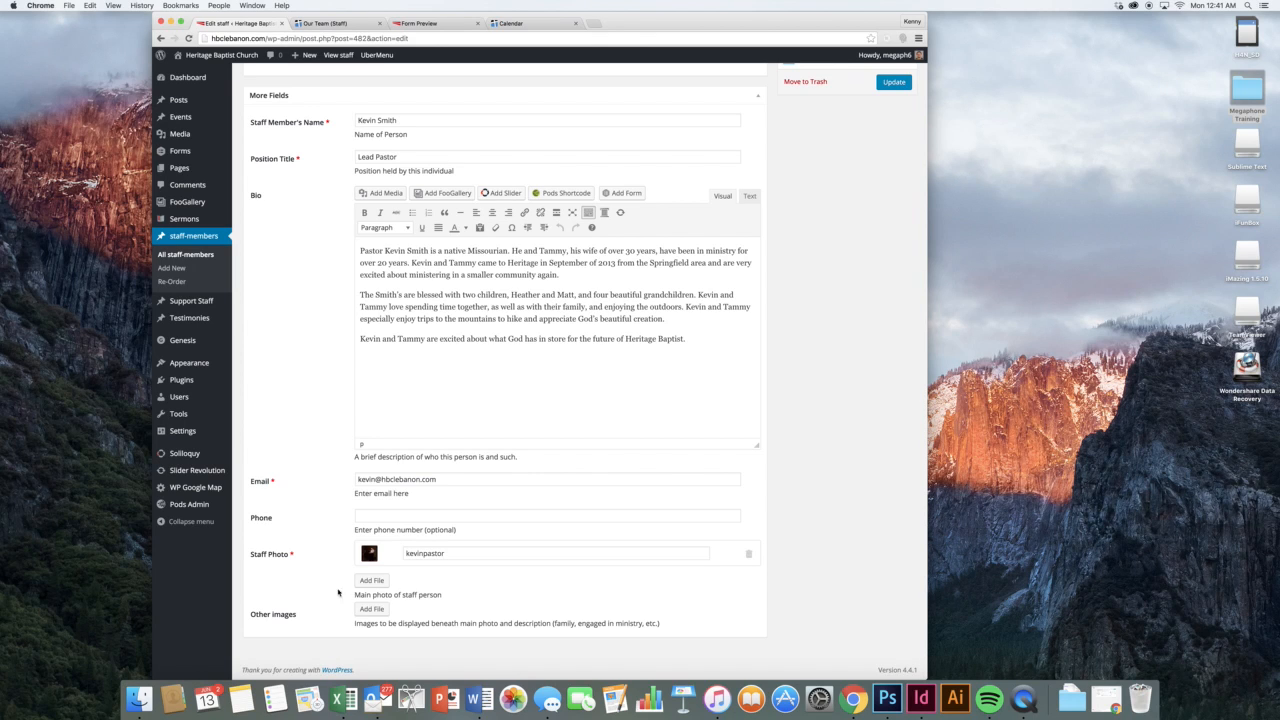
scroll(469, 107, "up", 3)
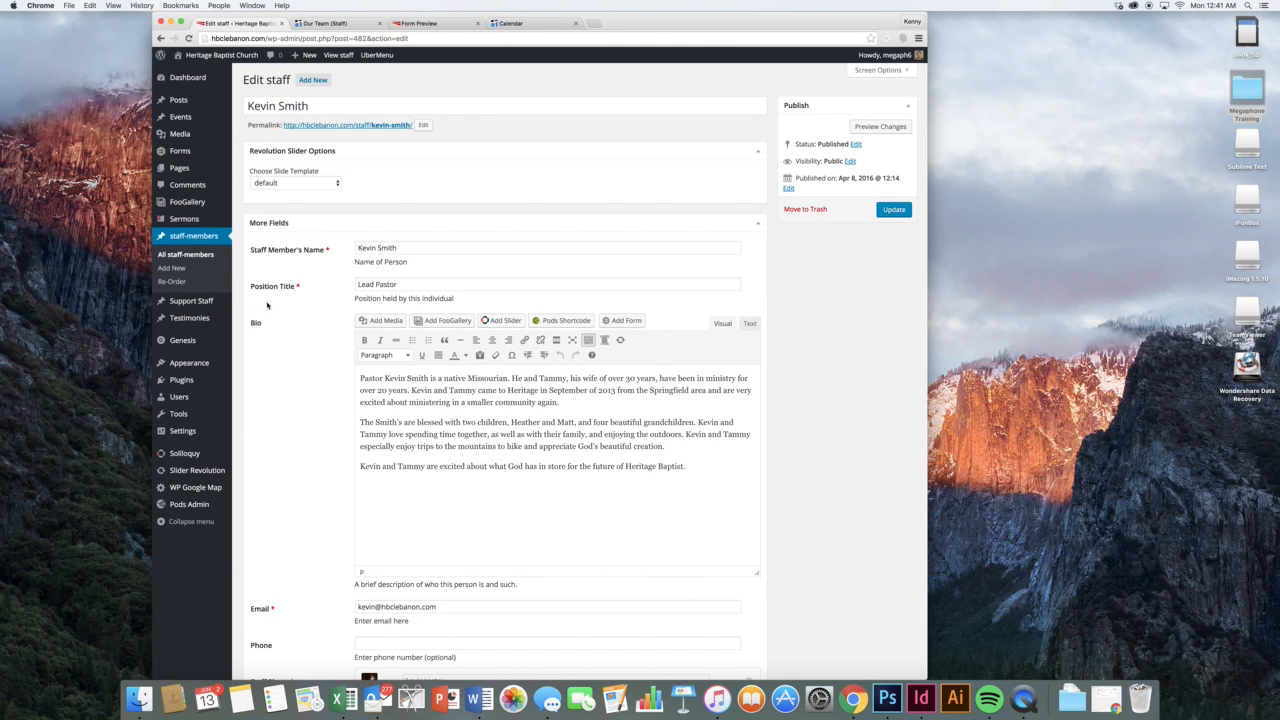
left_click(195, 269)
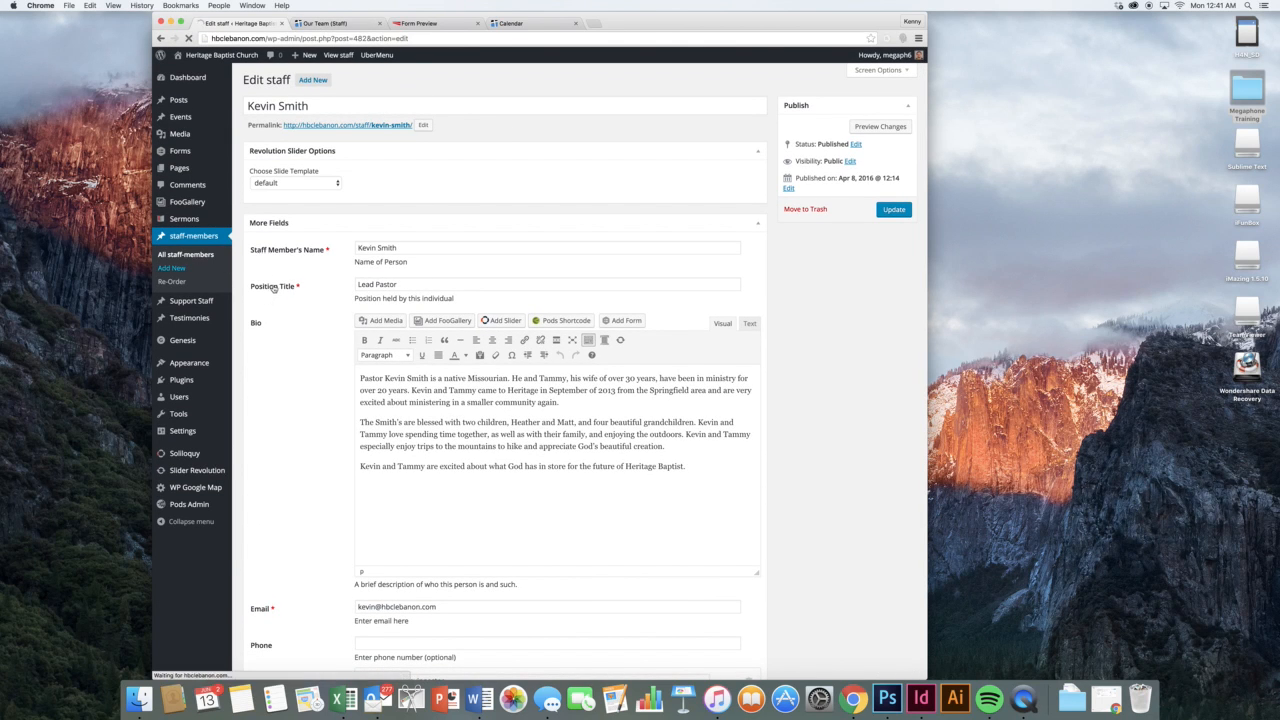
Enter 'New Staff' as the title and Staff Member's Name, leaving Position Title empty
left_click(423, 247)
left_click(353, 104)
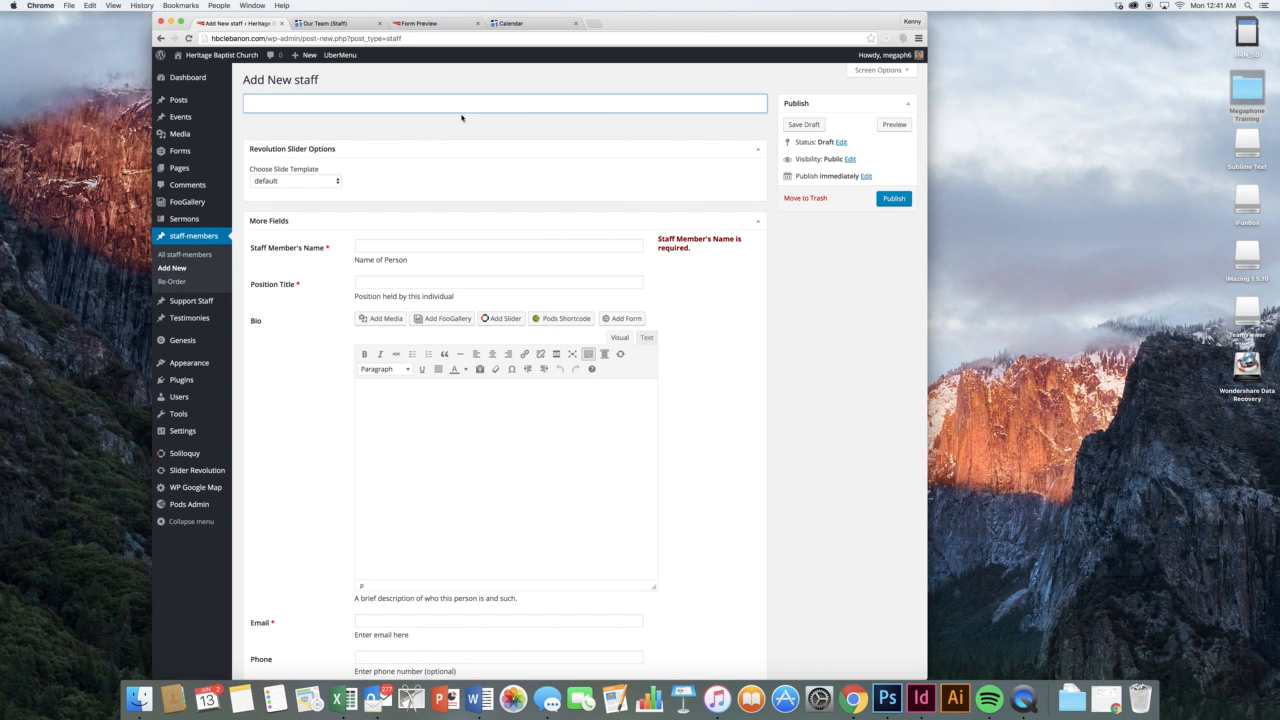
type("New Staff")
left_click(514, 244)
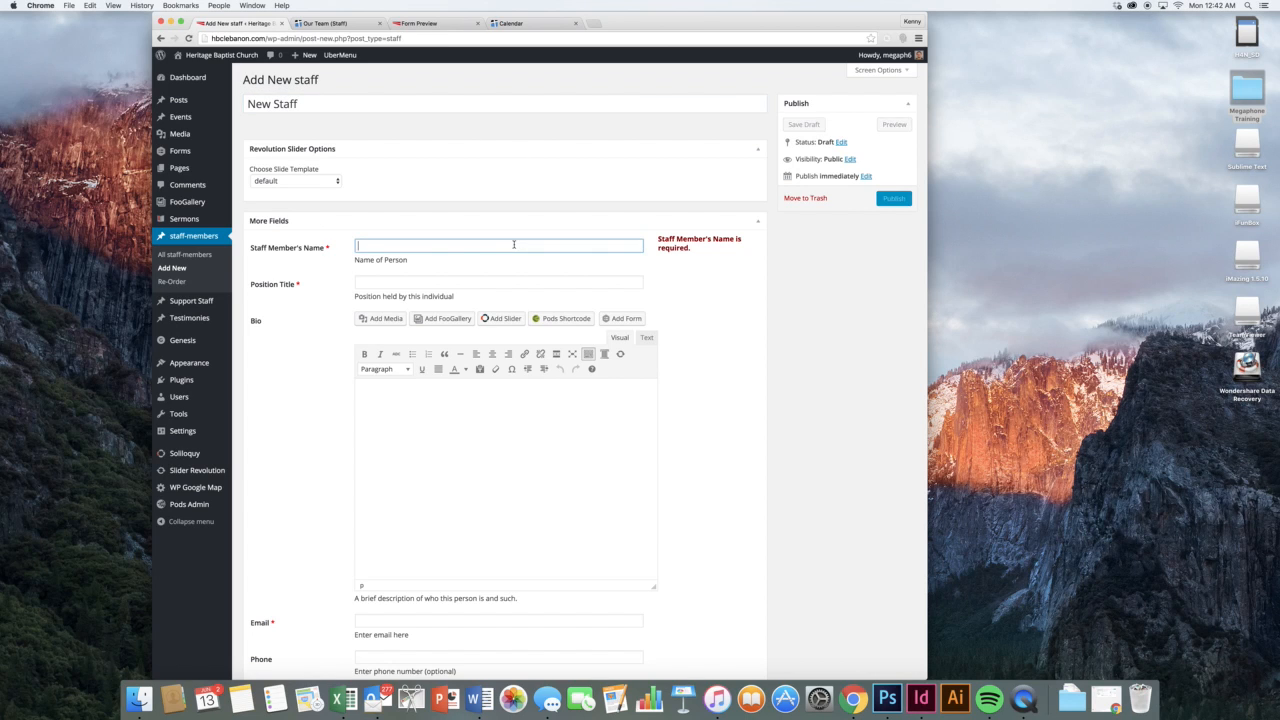
type("New Staff")
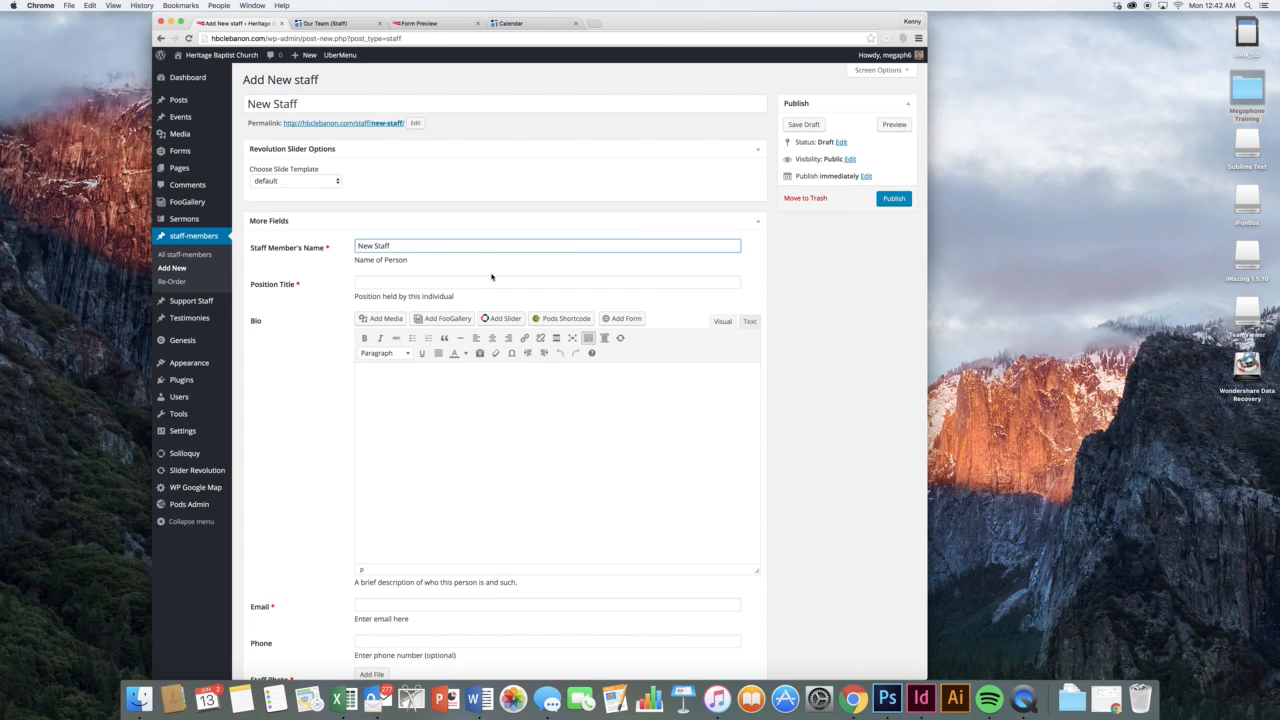
left_click(352, 292)
left_click(369, 248)
key("Tab")
scroll(302, 343, "down", 2)
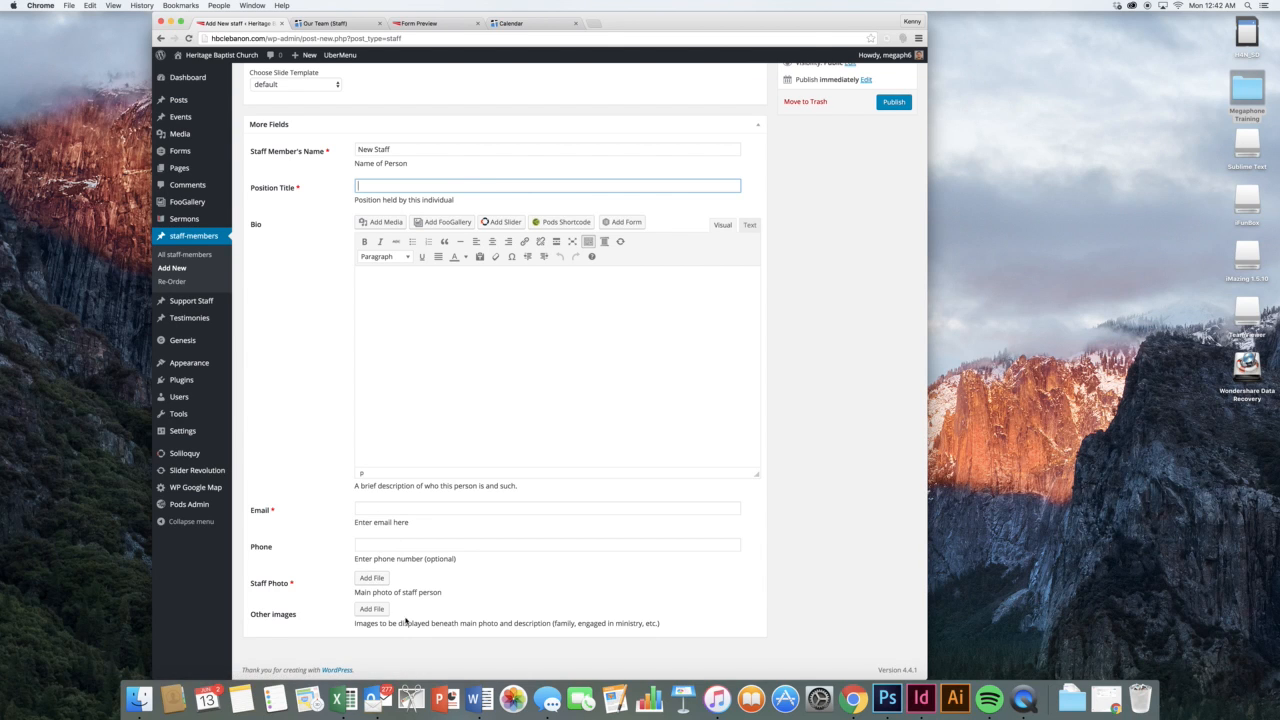
left_click(438, 413)
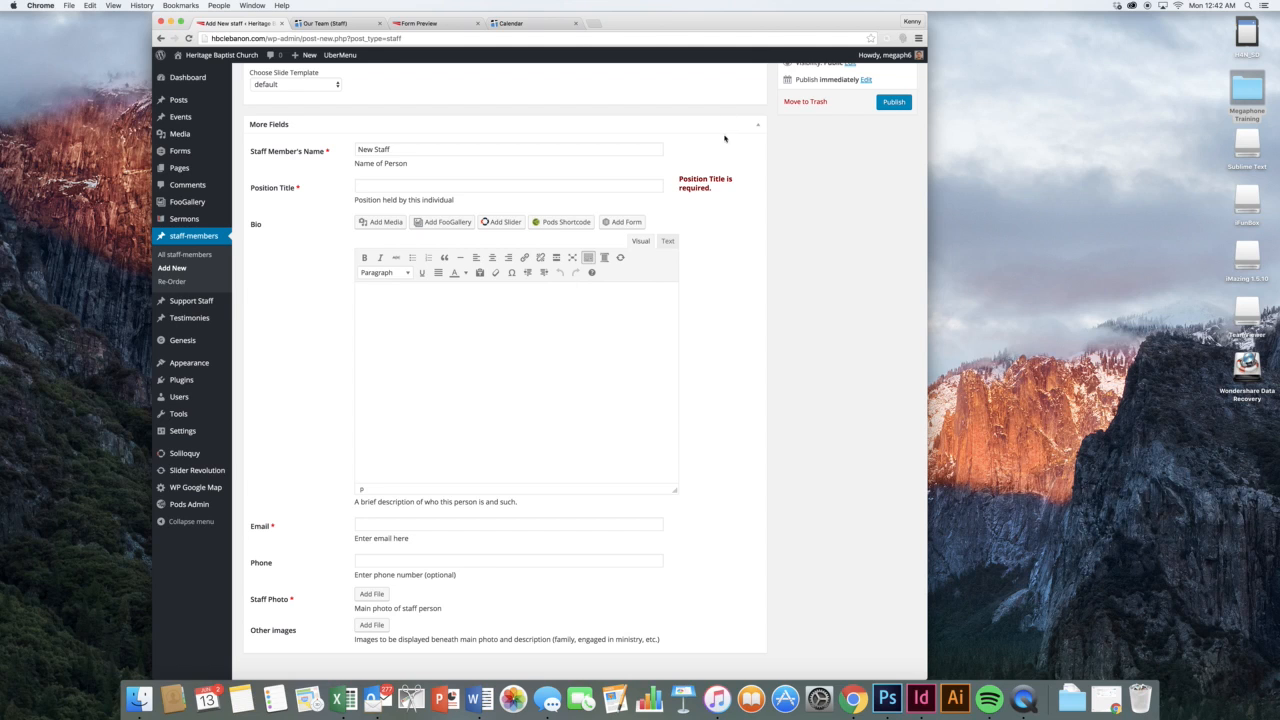
Move the New Staff entry to the trash, then permanently delete it from the staff Trash
left_click(806, 102)
left_click(706, 221)
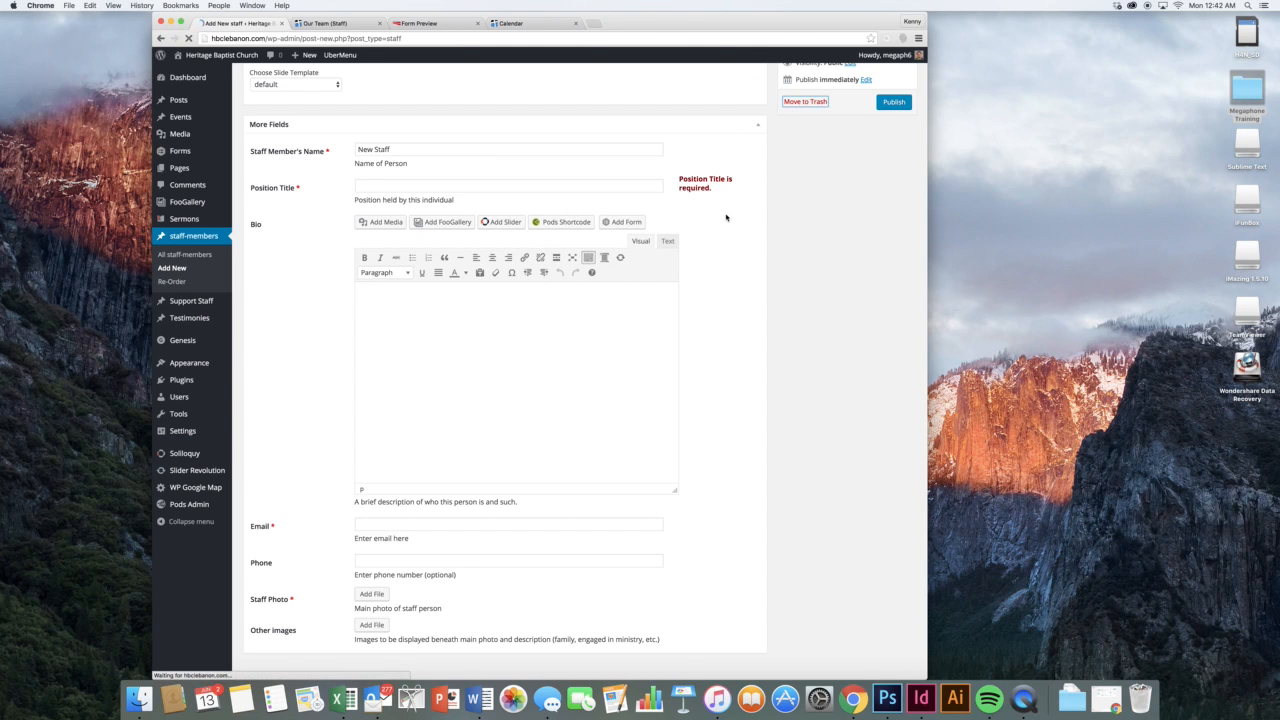
left_click(332, 131)
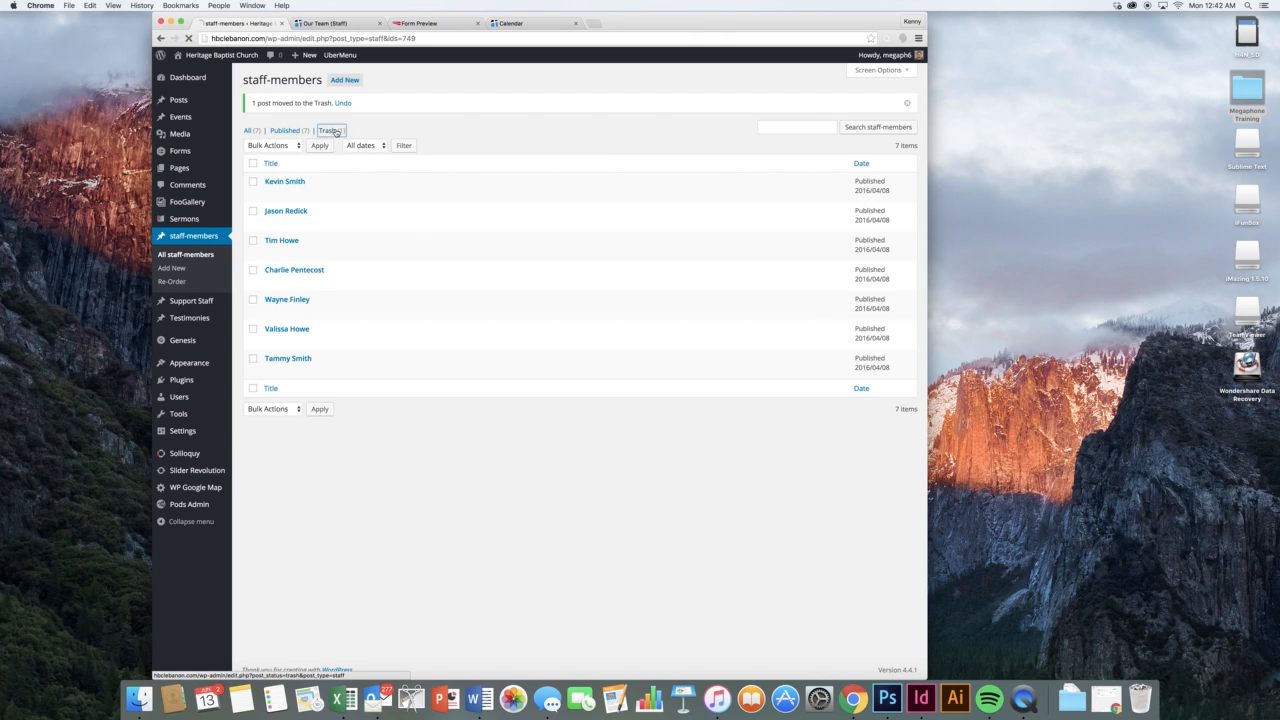
left_click(299, 167)
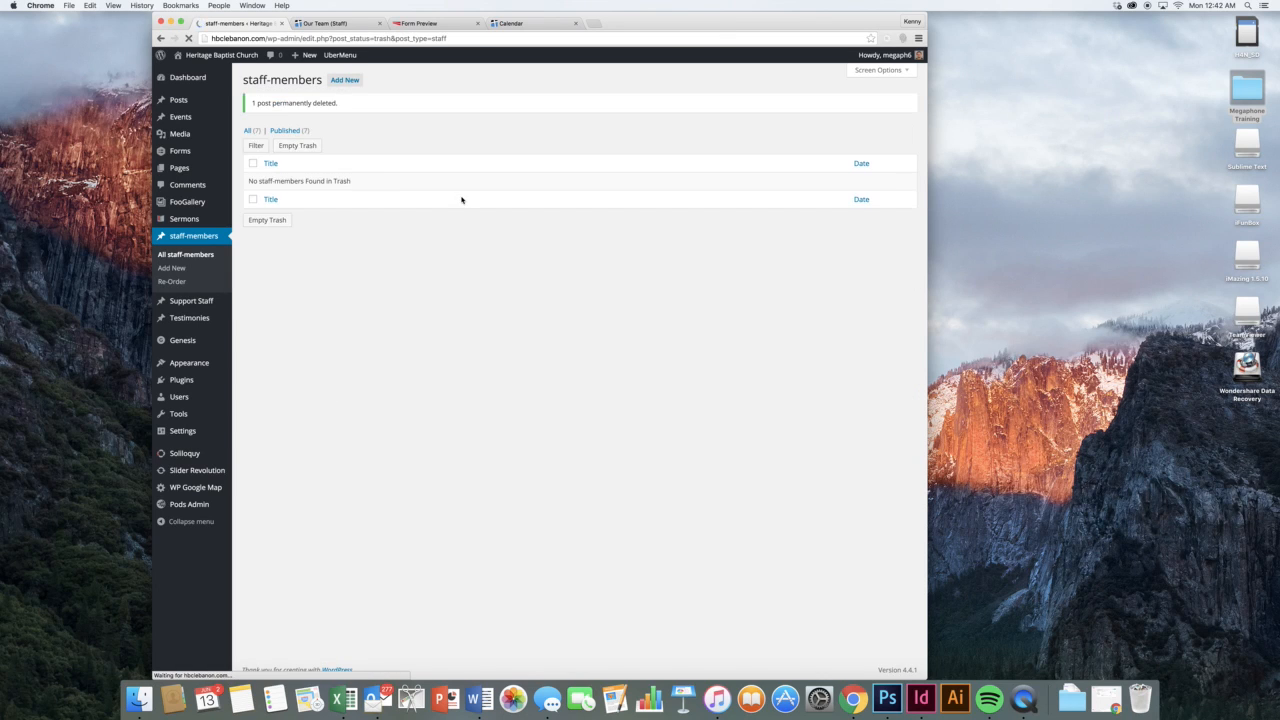
mouse_move(211, 303)
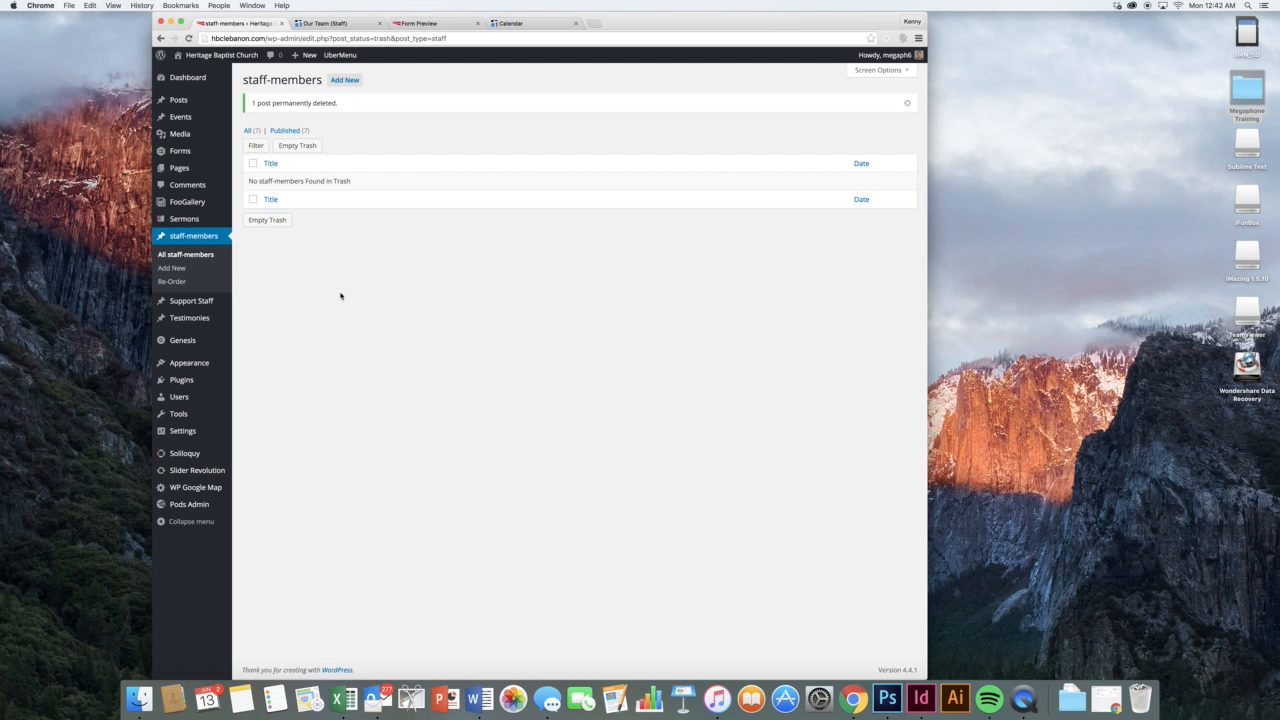
left_click(245, 321)
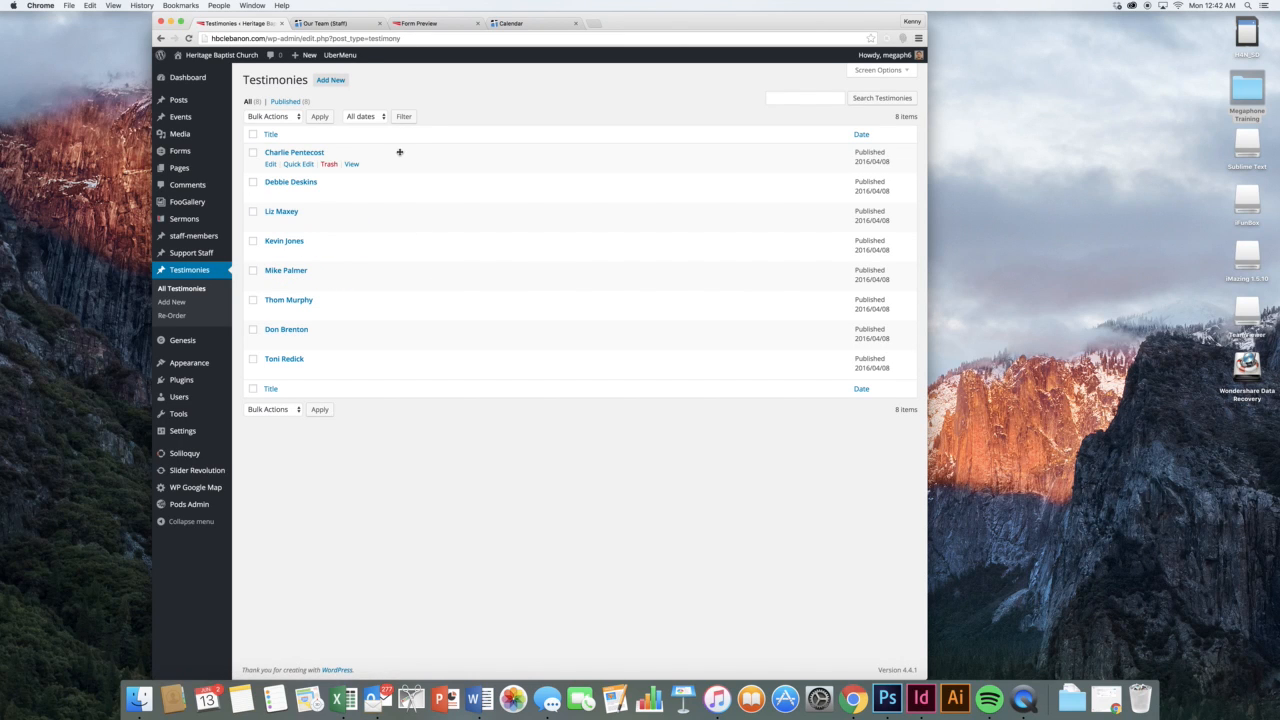
Open the public Testimonies page from the live site and scroll through the published testimonies
left_click(345, 24)
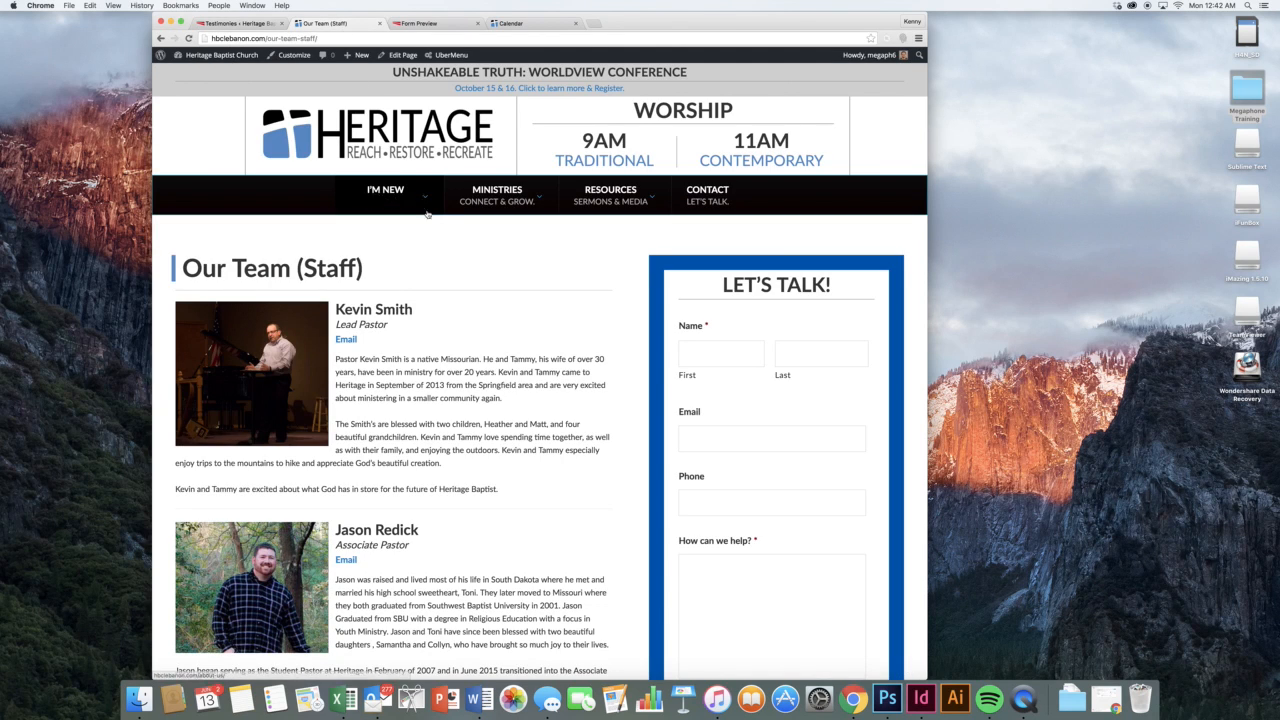
mouse_move(390, 200)
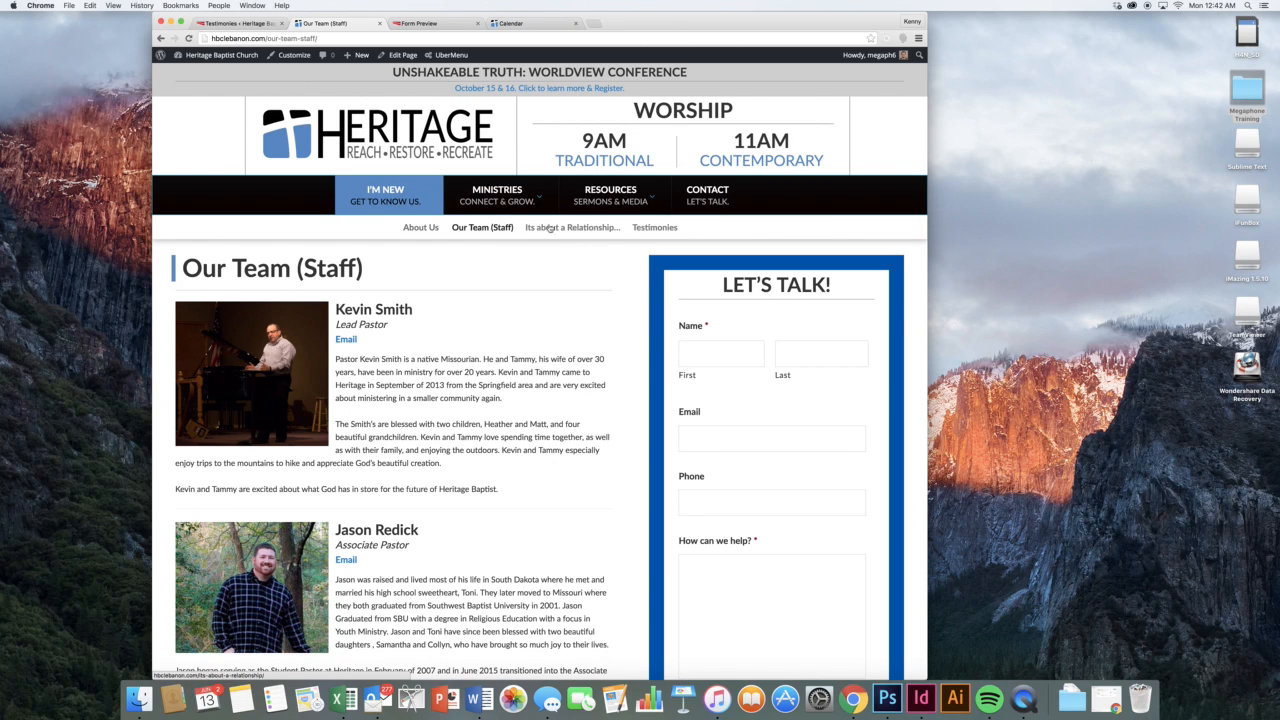
left_click(640, 228)
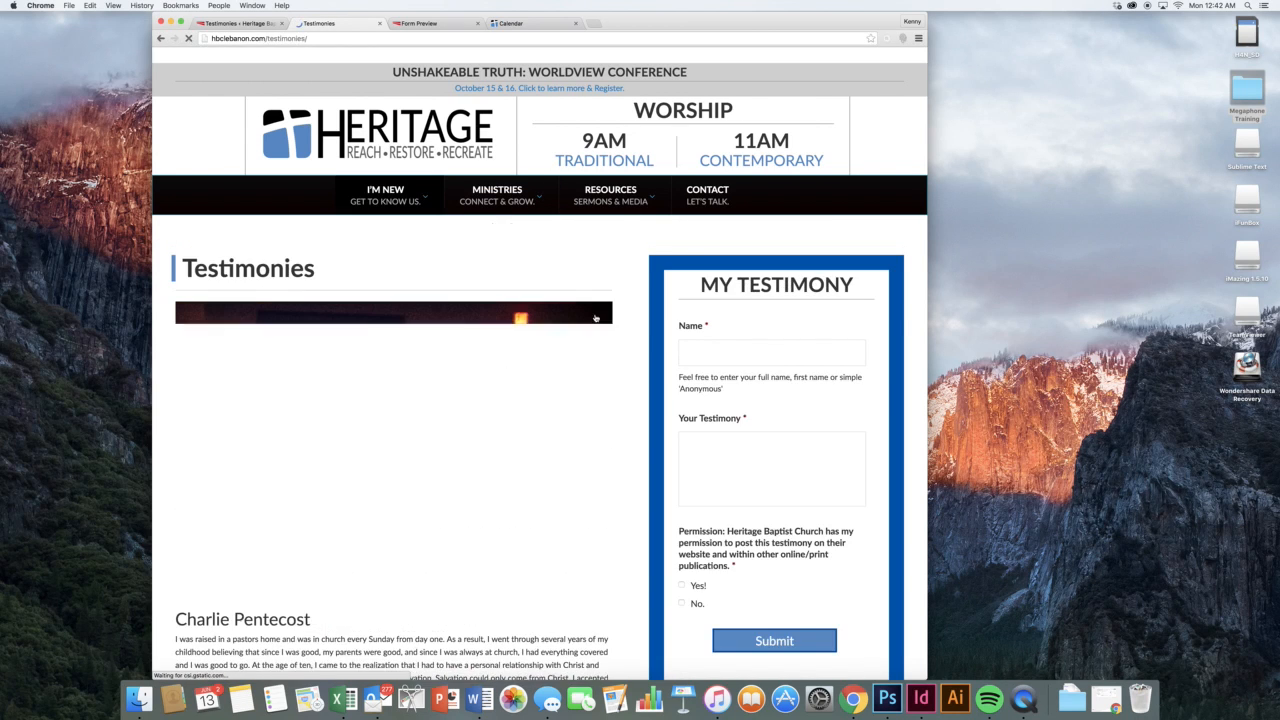
scroll(619, 341, "down", 2)
scroll(619, 341, "down", 10)
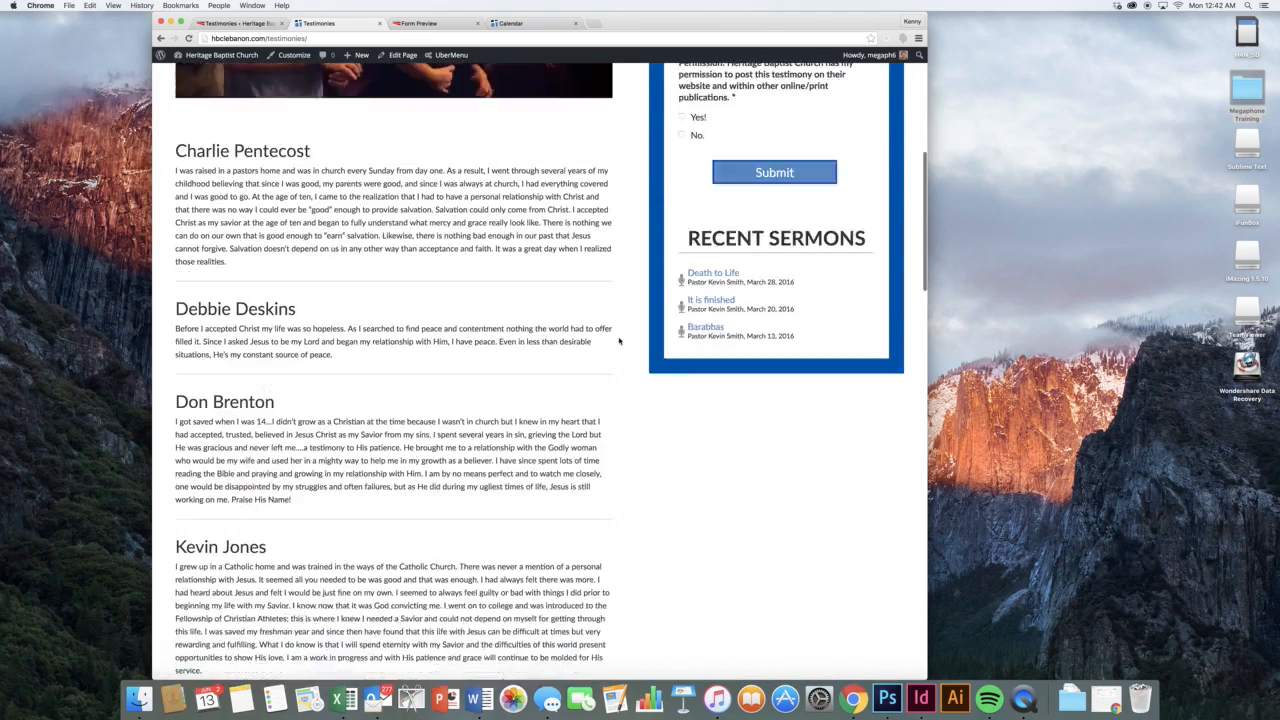
scroll(528, 280, "down", 14)
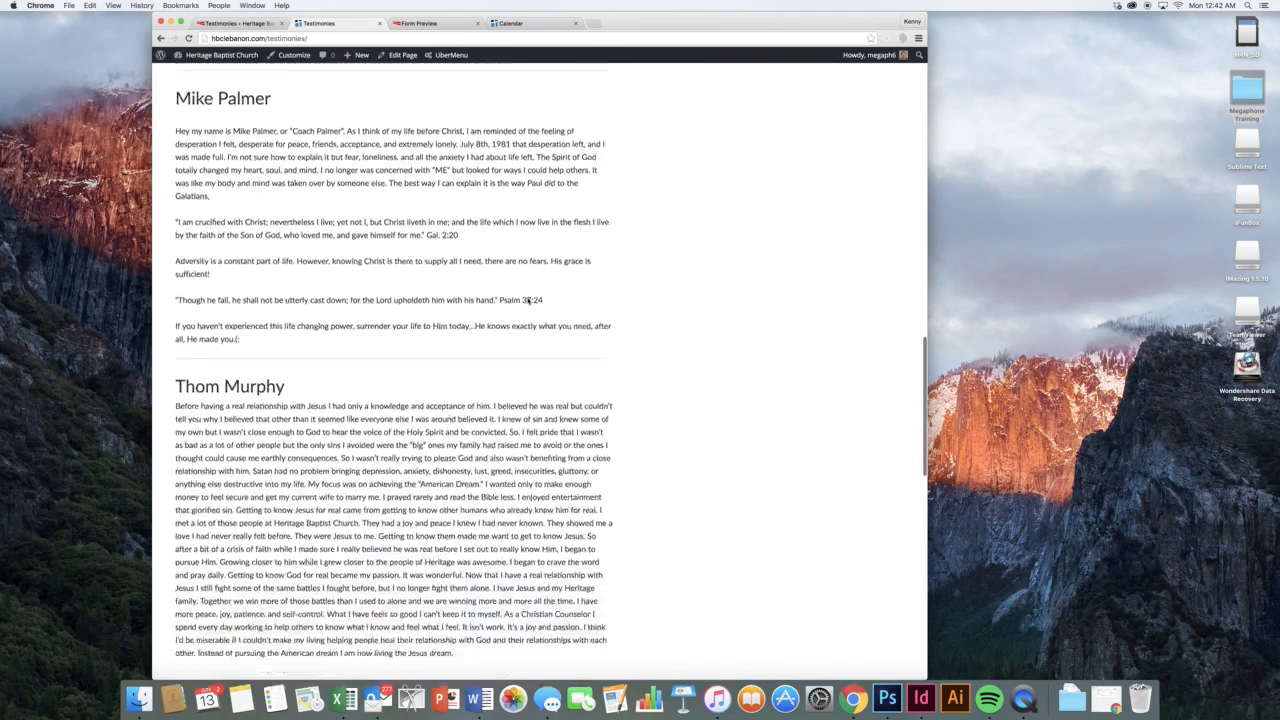
scroll(527, 303, "up", 20)
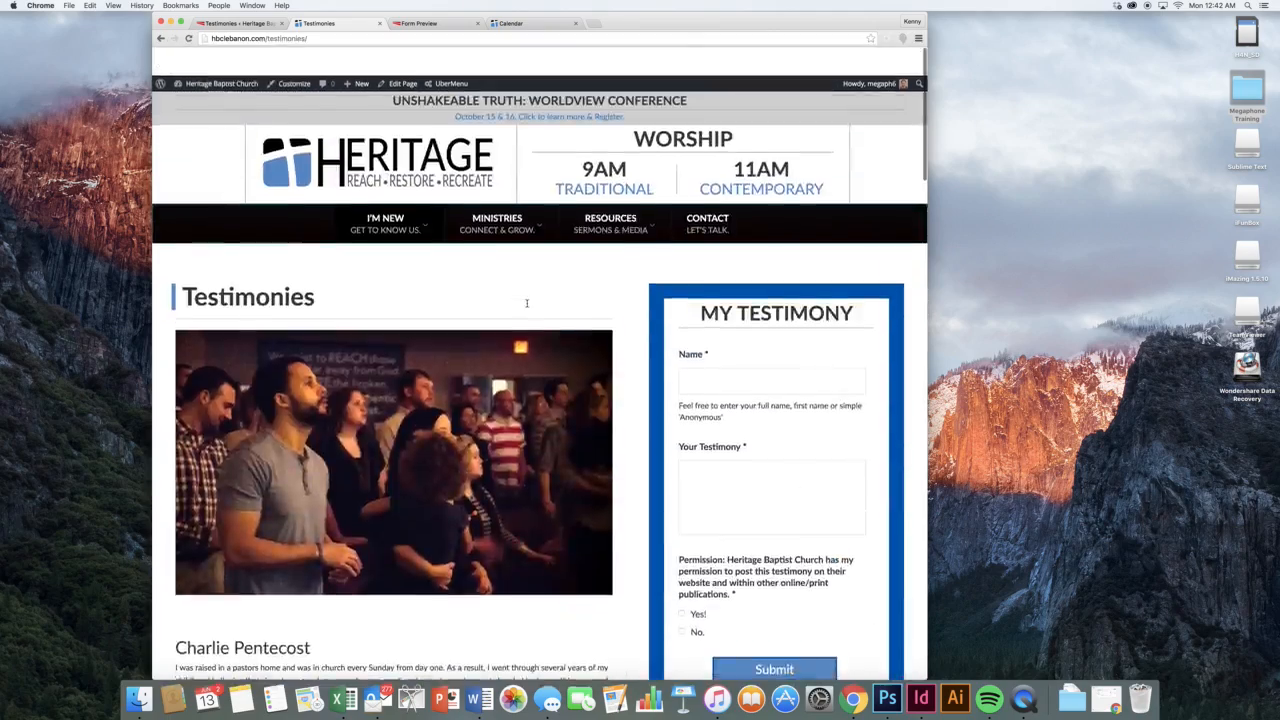
scroll(633, 350, "down", 6)
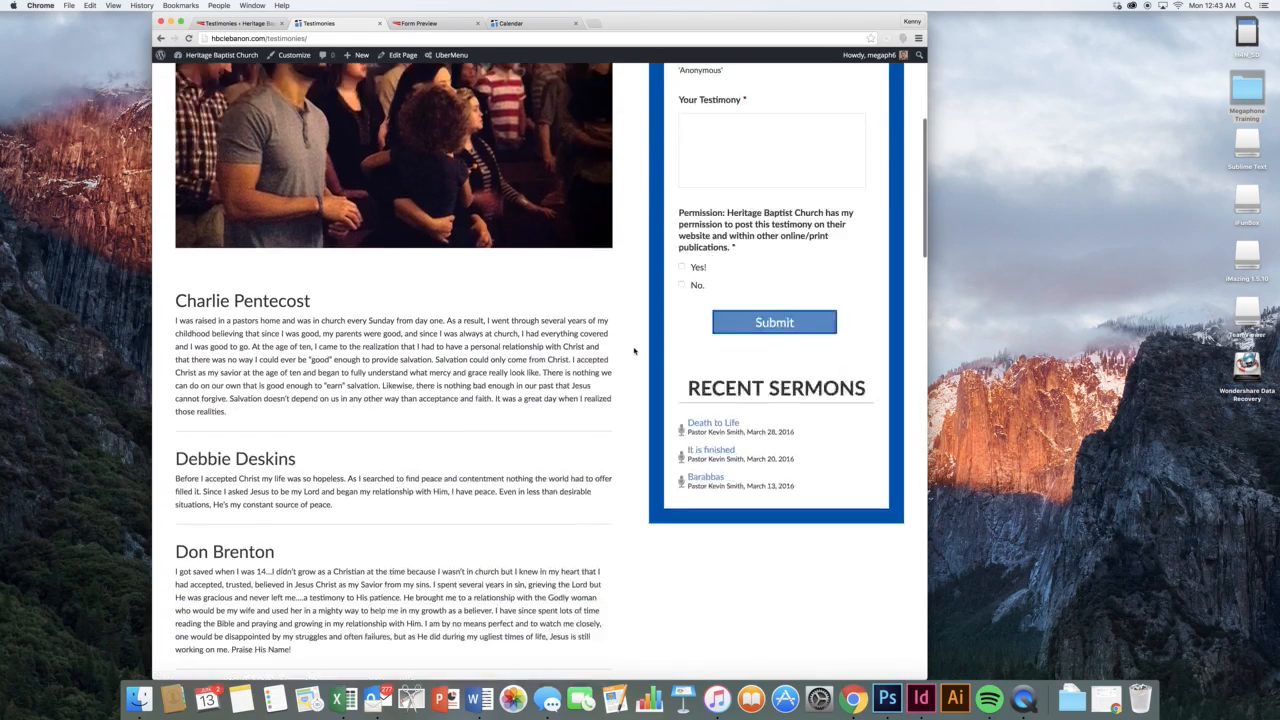
scroll(633, 350, "down", 6)
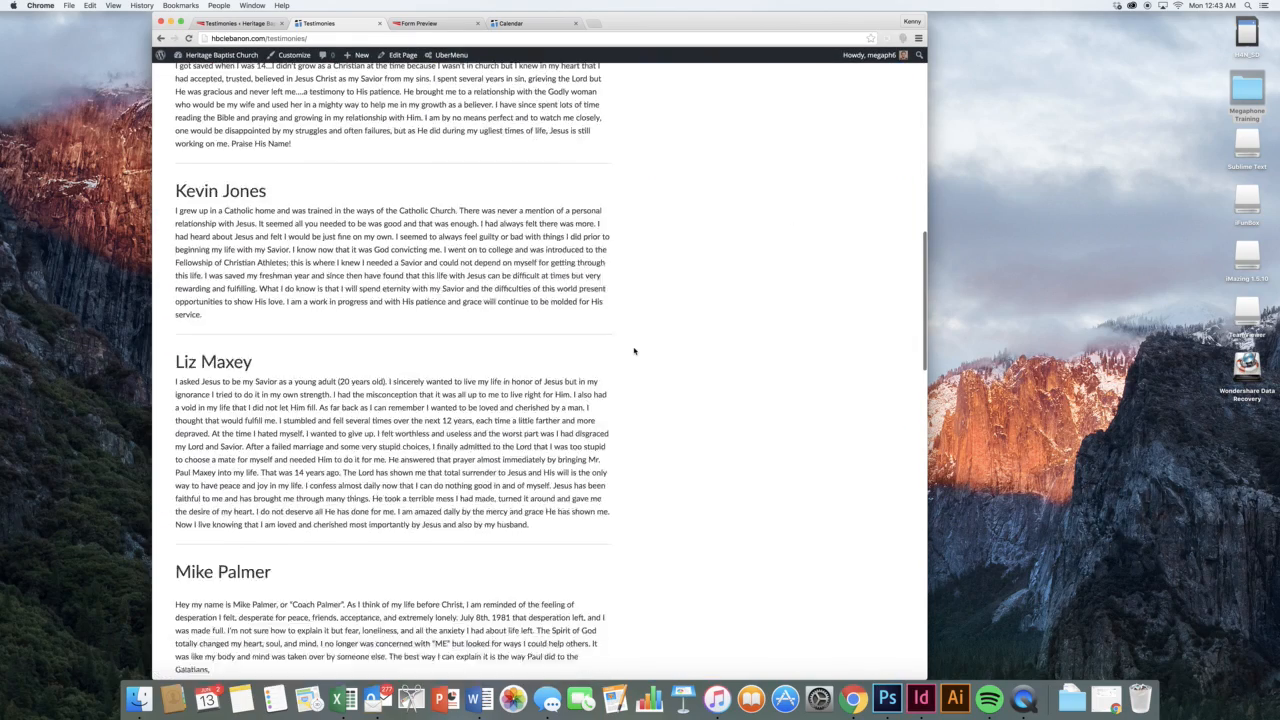
scroll(633, 350, "up", 15)
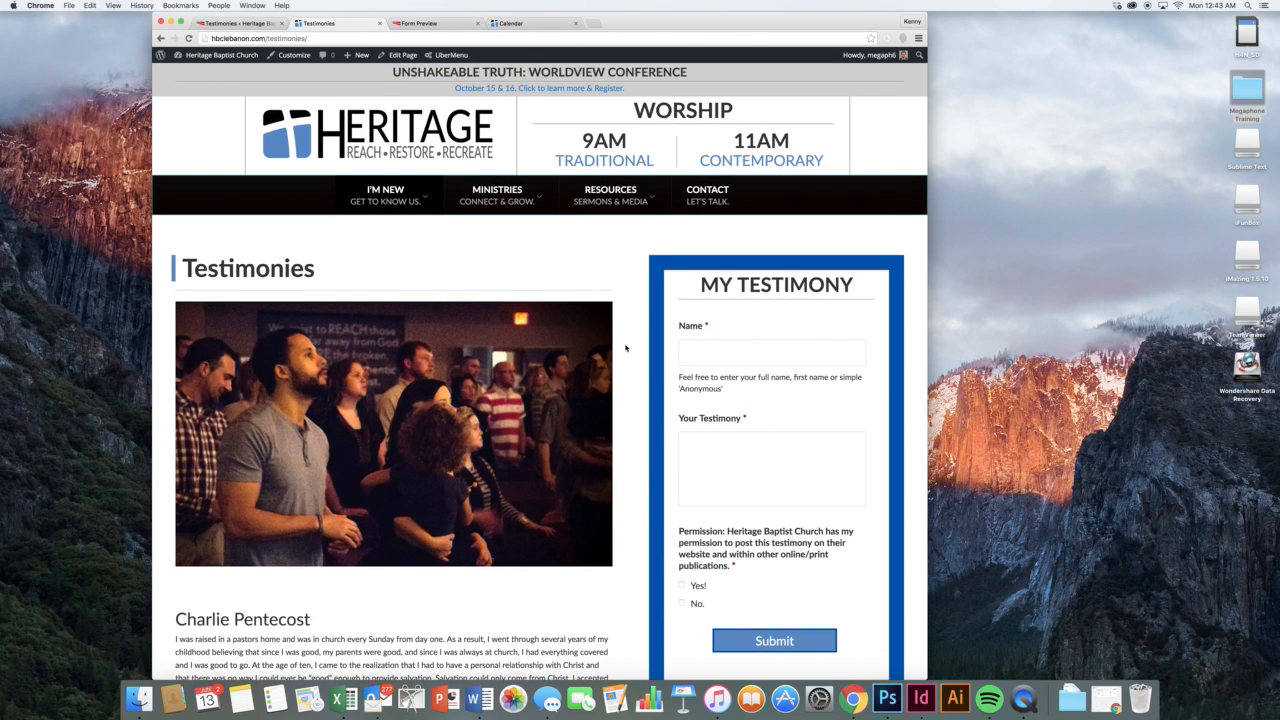
scroll(625, 348, "down", 1)
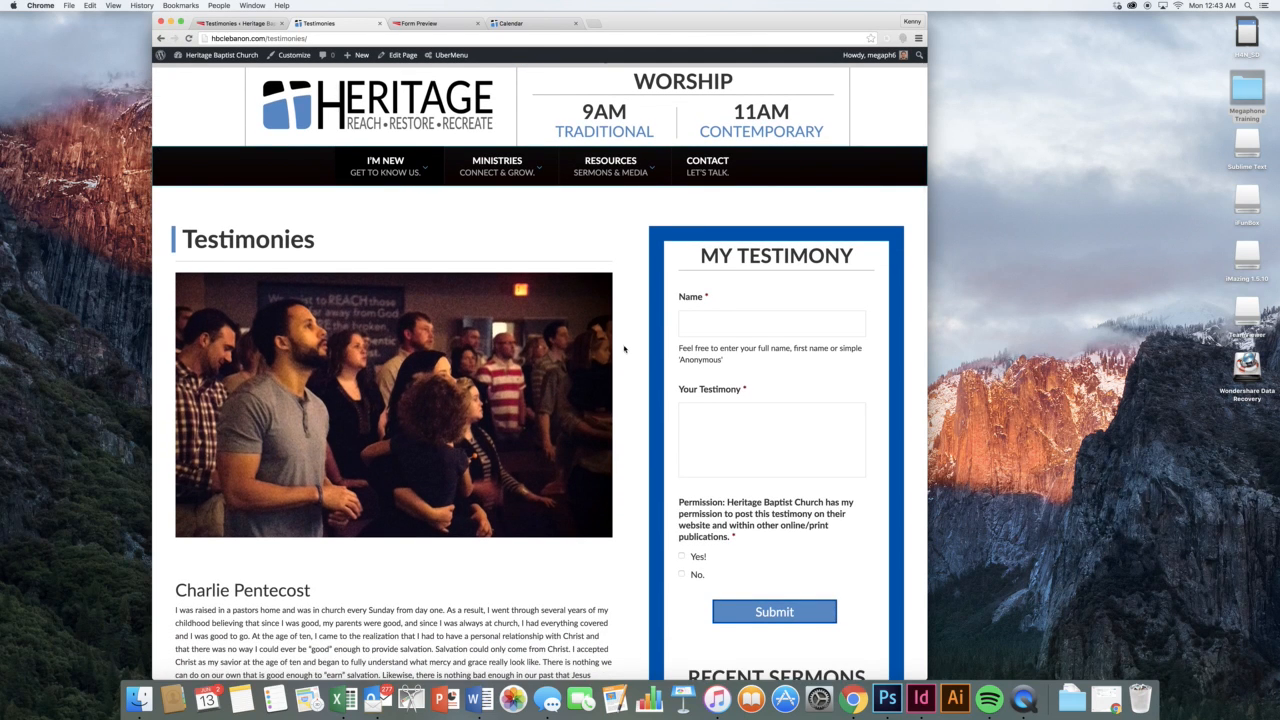
scroll(682, 331, "down", 3)
Try the Name field and submit button on the My Testimony form, then return to the admin list
left_click(695, 229)
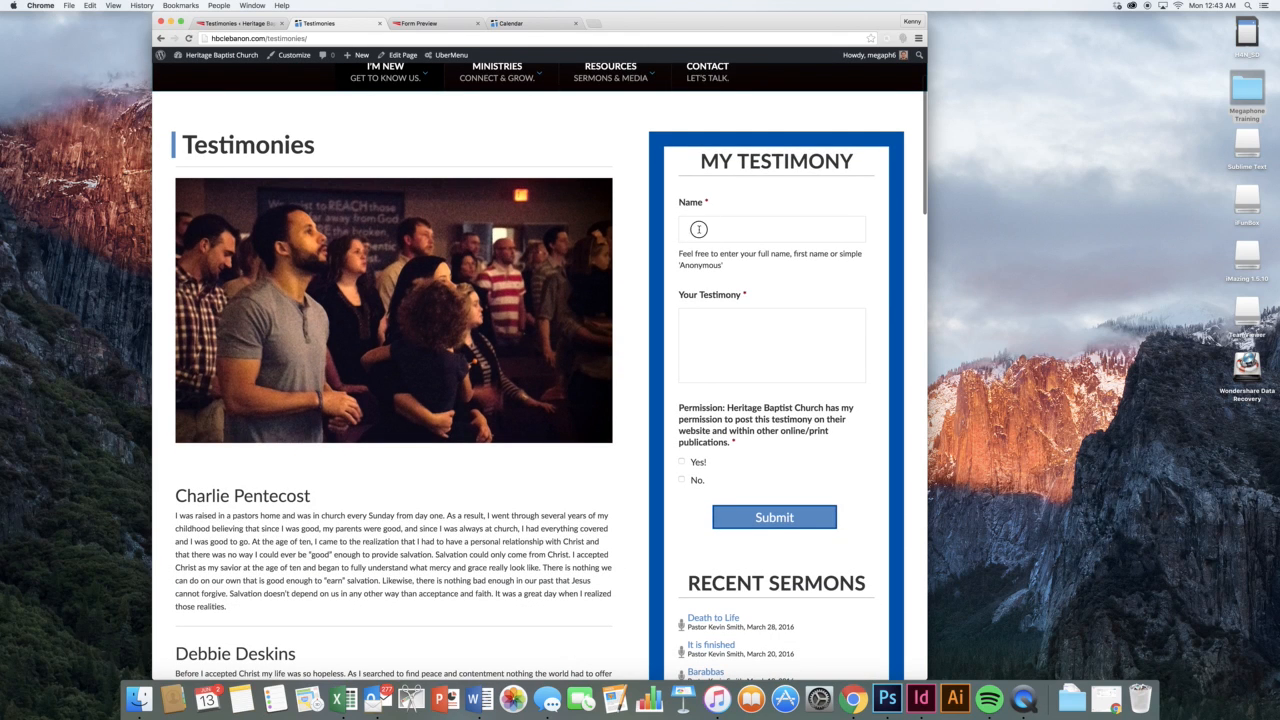
scroll(715, 344, "down", 4)
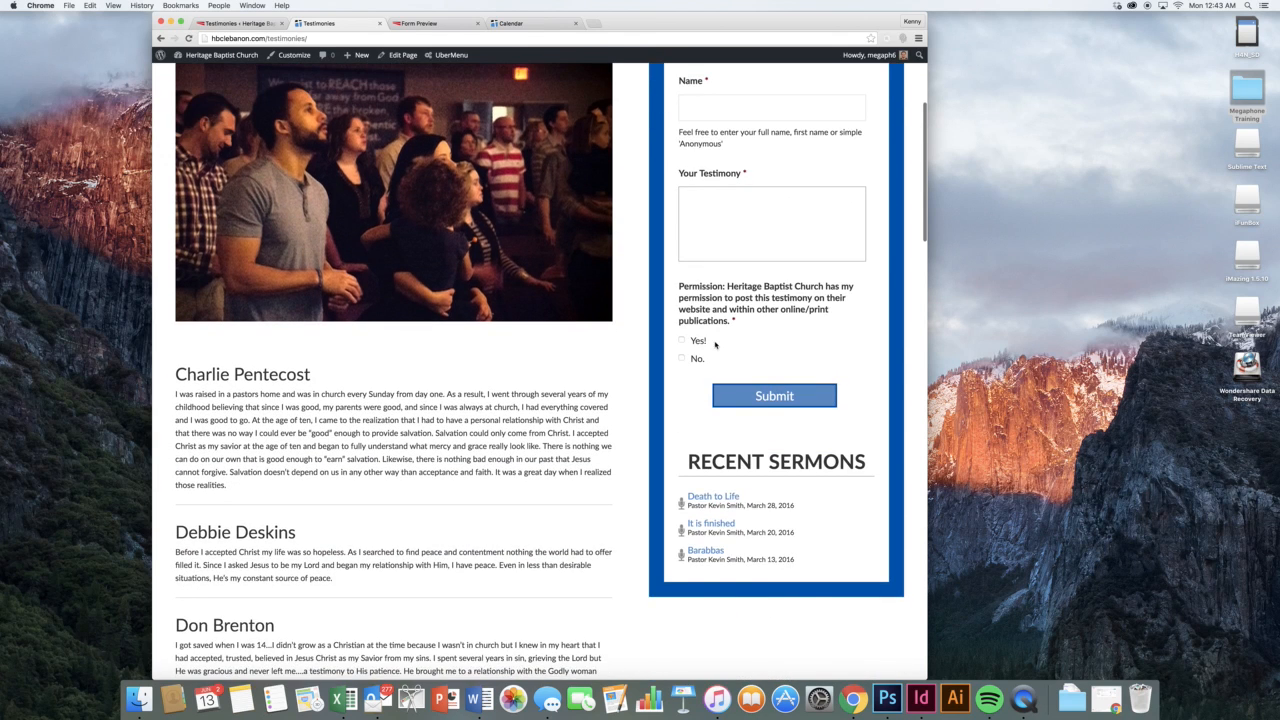
left_click(768, 400)
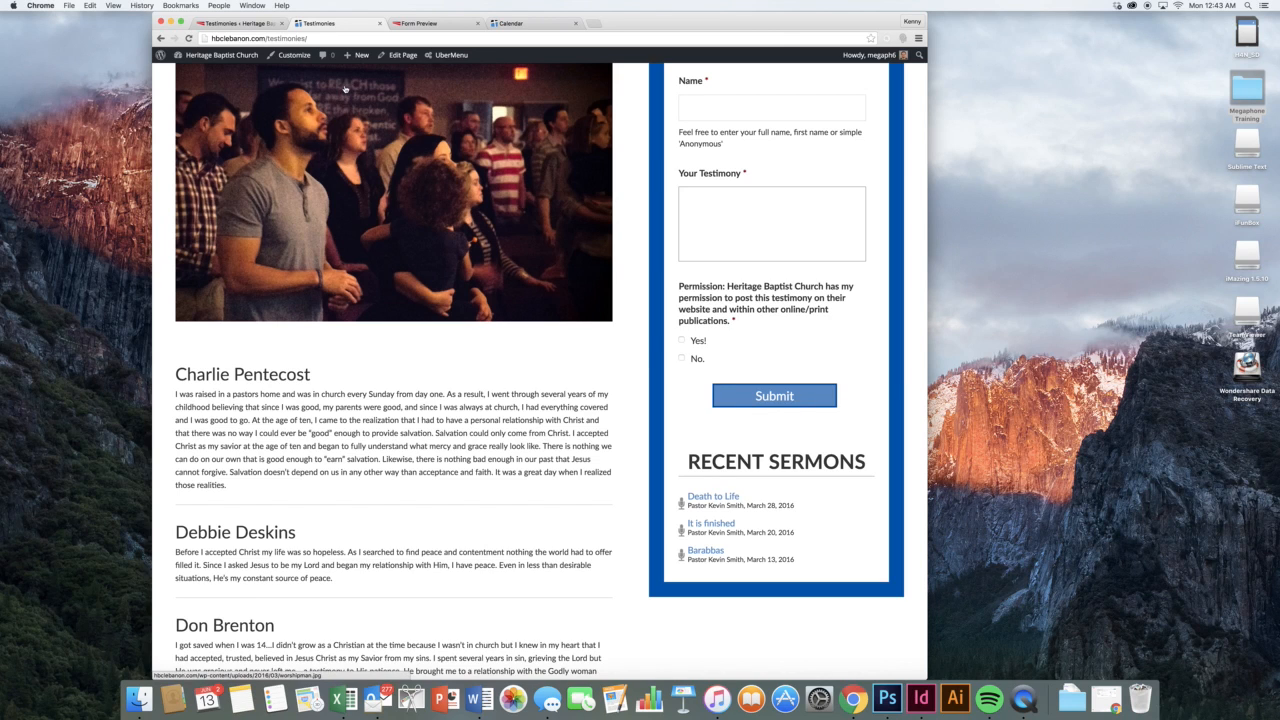
left_click(250, 22)
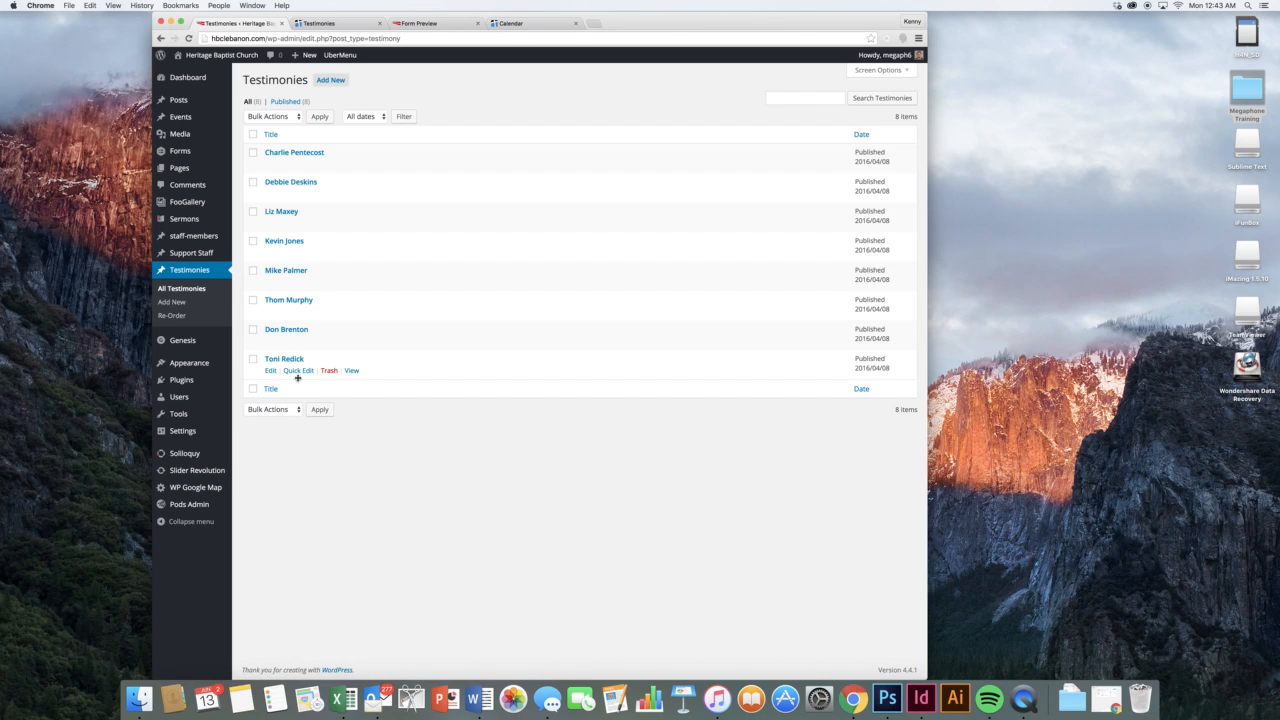
Inspect the last testimony's publish date and Published status without changes, then start a new testimony
left_click(268, 370)
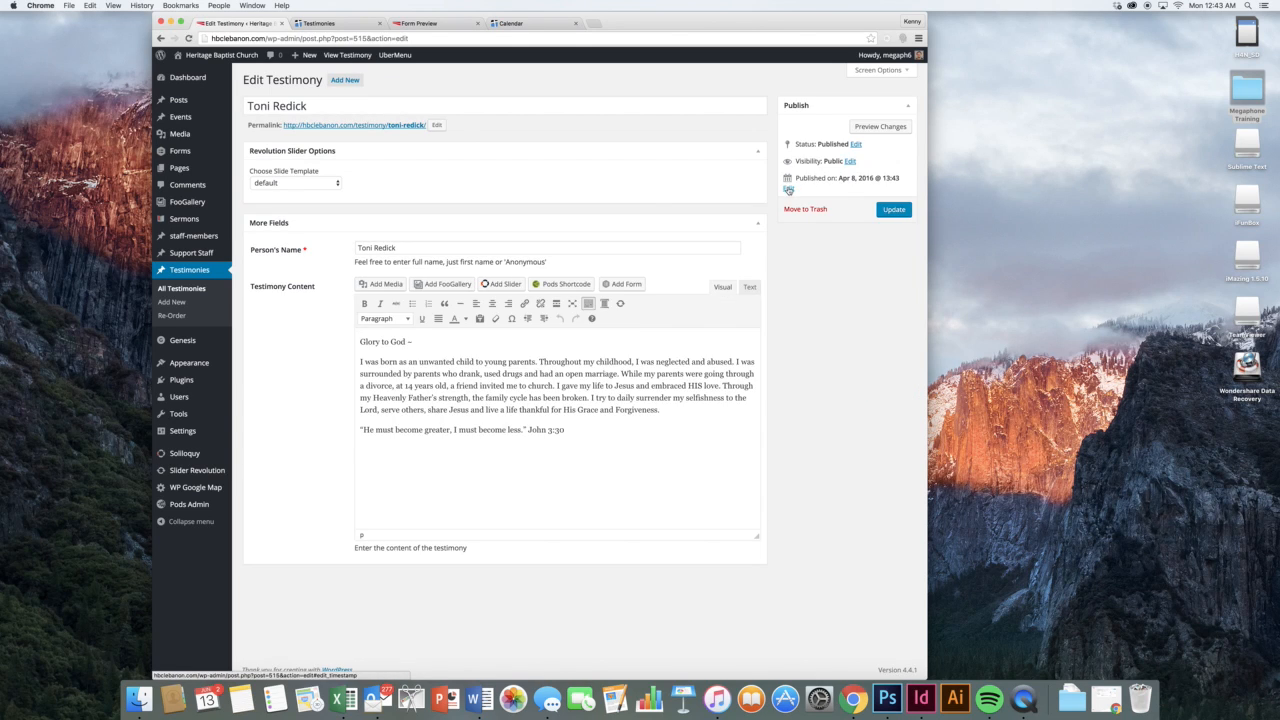
left_click(788, 189)
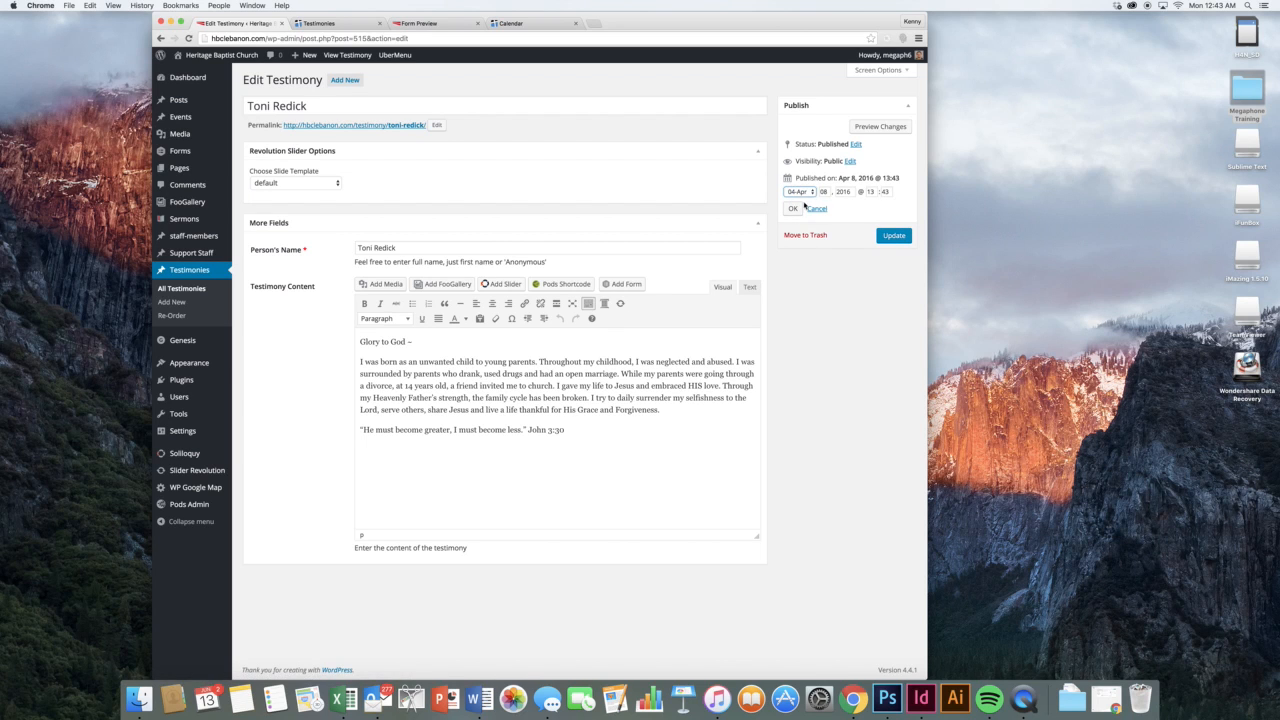
left_click(817, 216)
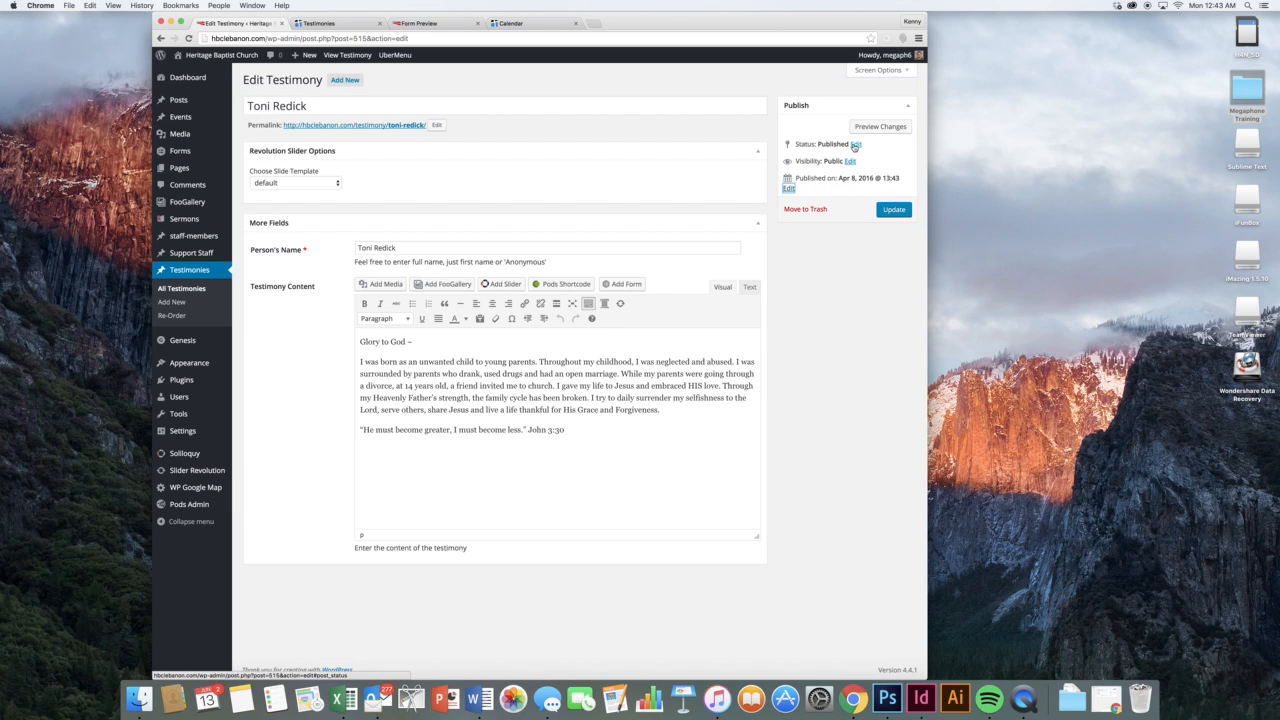
left_click(855, 145)
left_click(815, 158)
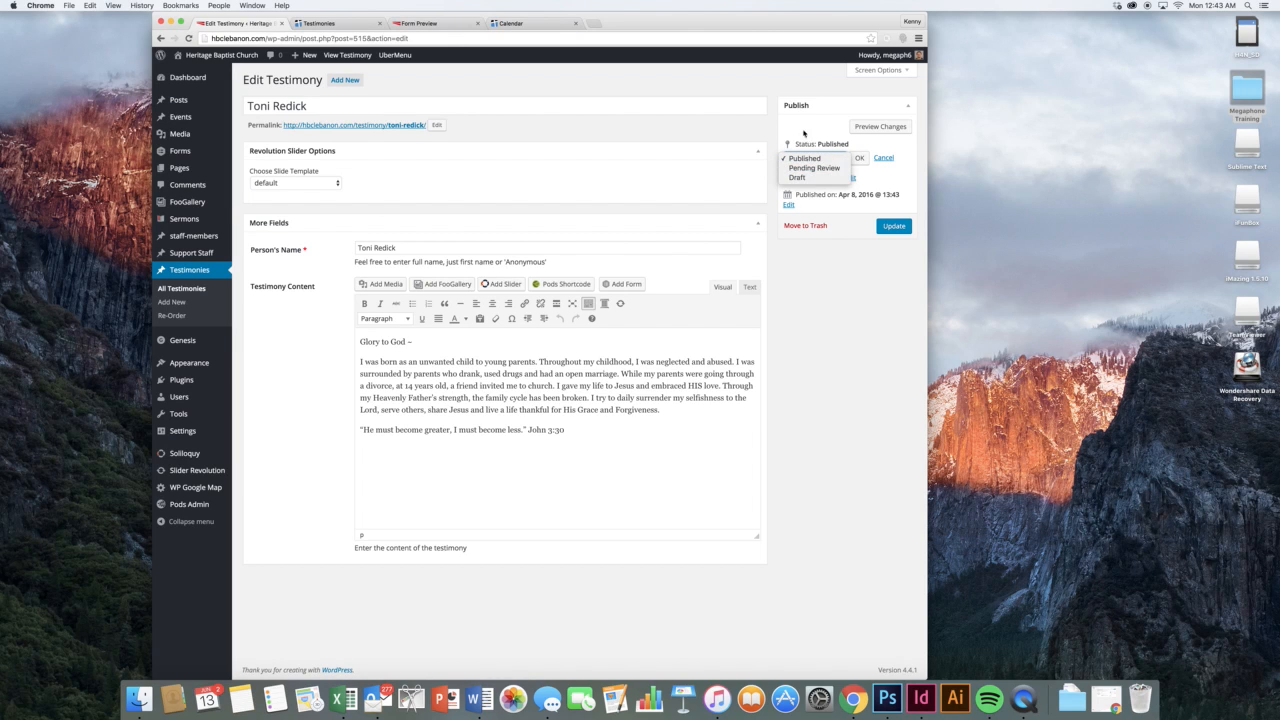
left_click(836, 145)
left_click(882, 158)
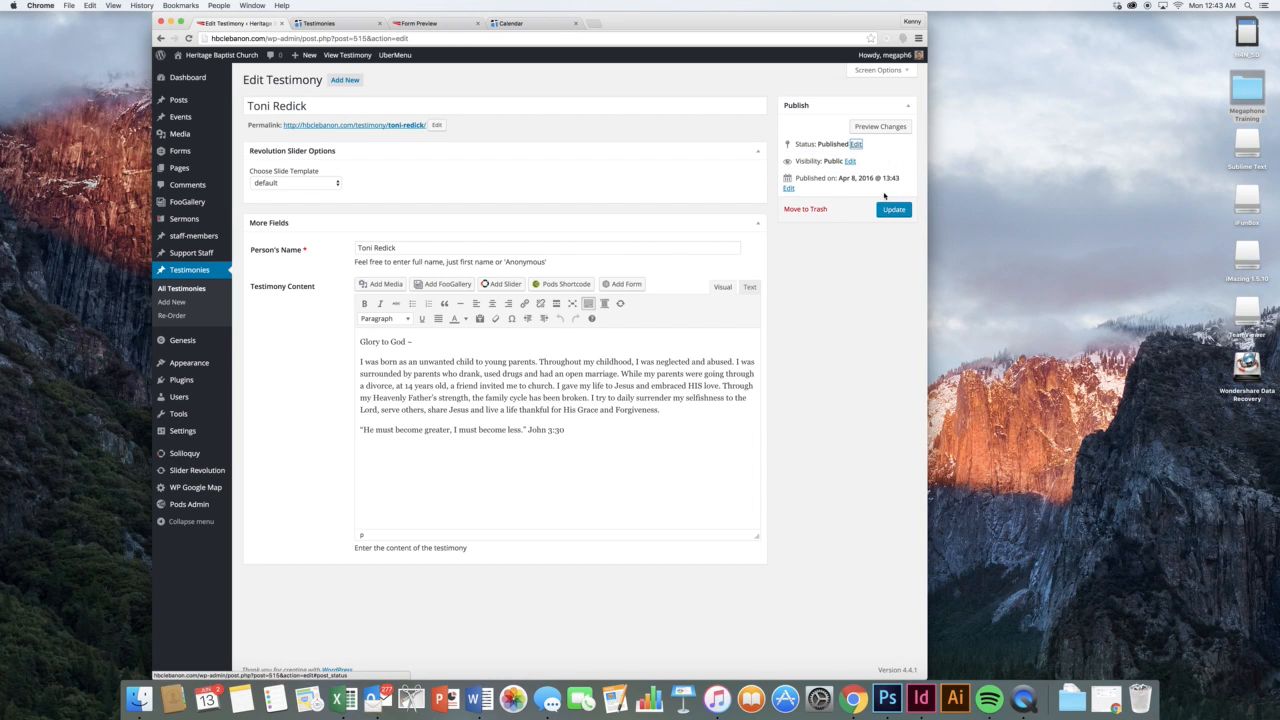
left_click(870, 267)
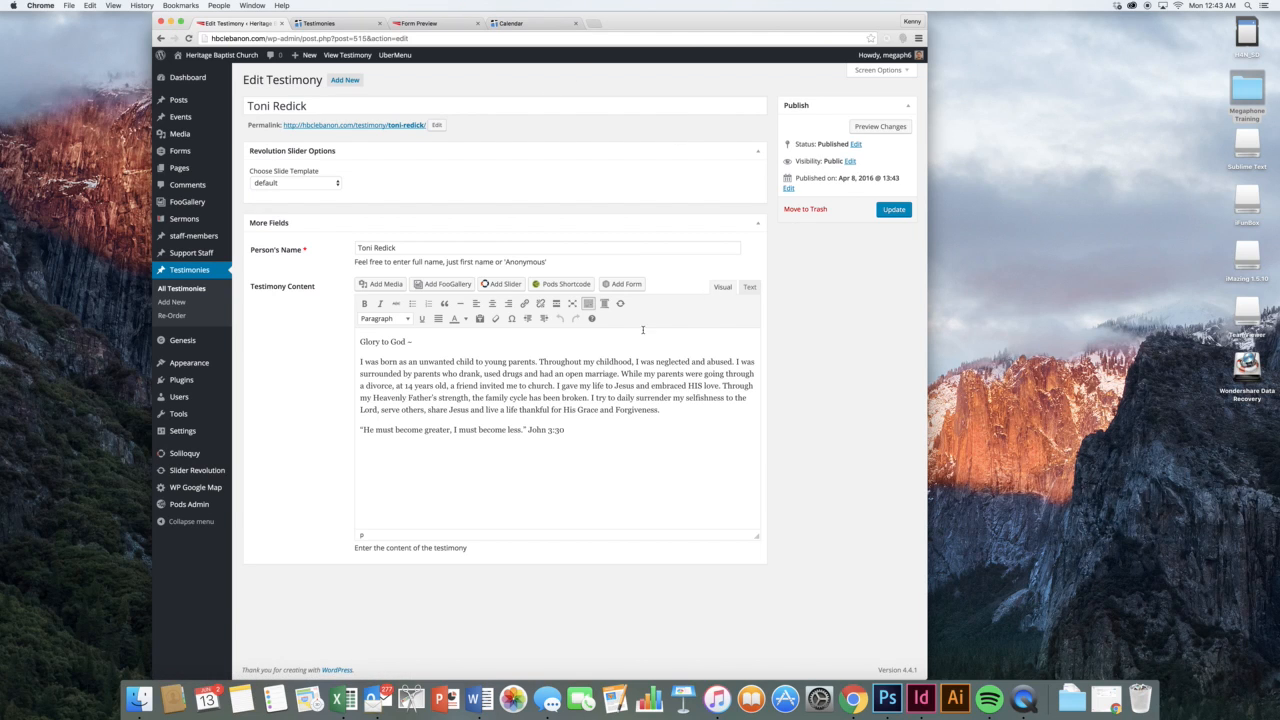
left_click(538, 397)
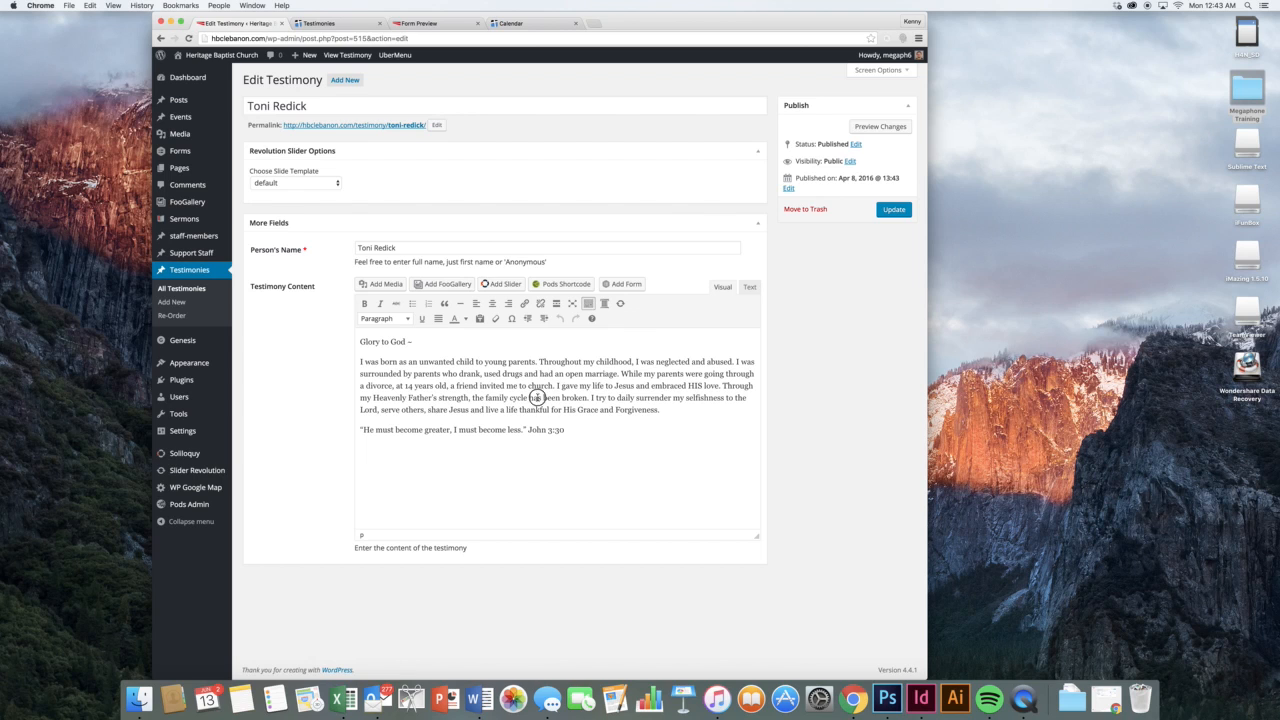
left_click(172, 302)
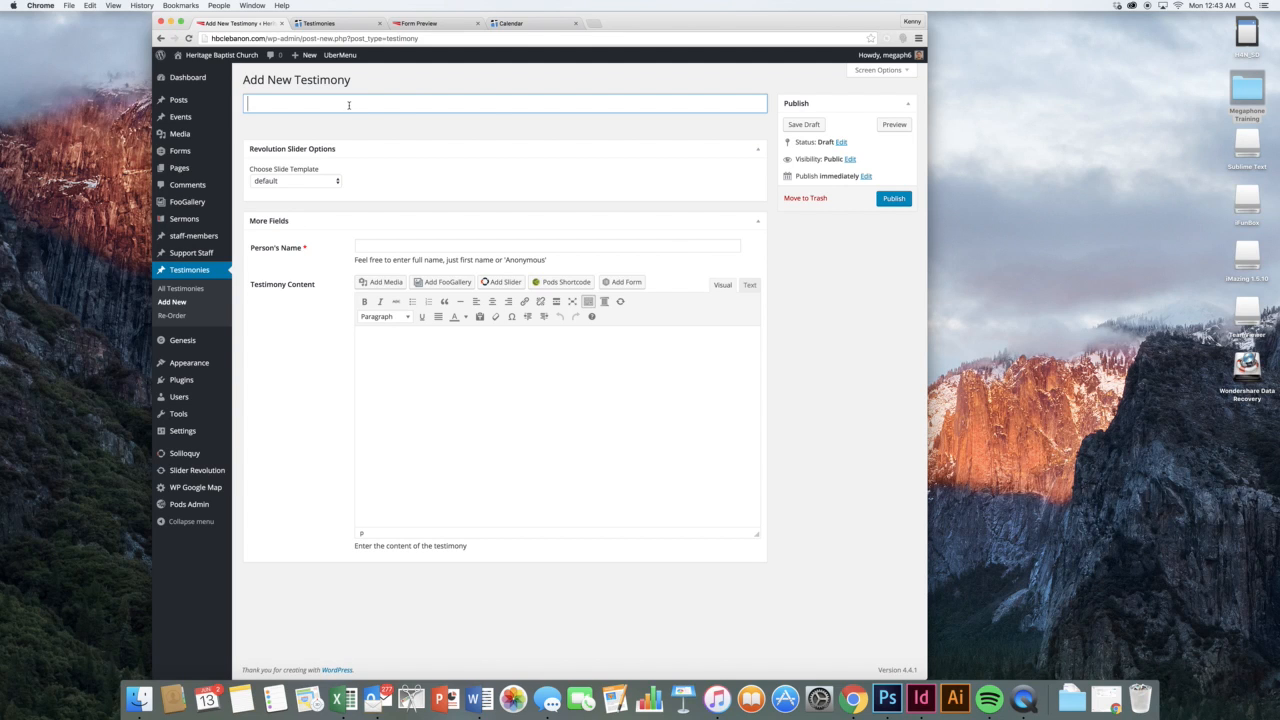
Fill in a test testimony titled 'A testinony' with Person's Name 'Their name' and content 'Content'
type("A testinony")
key("Tab")
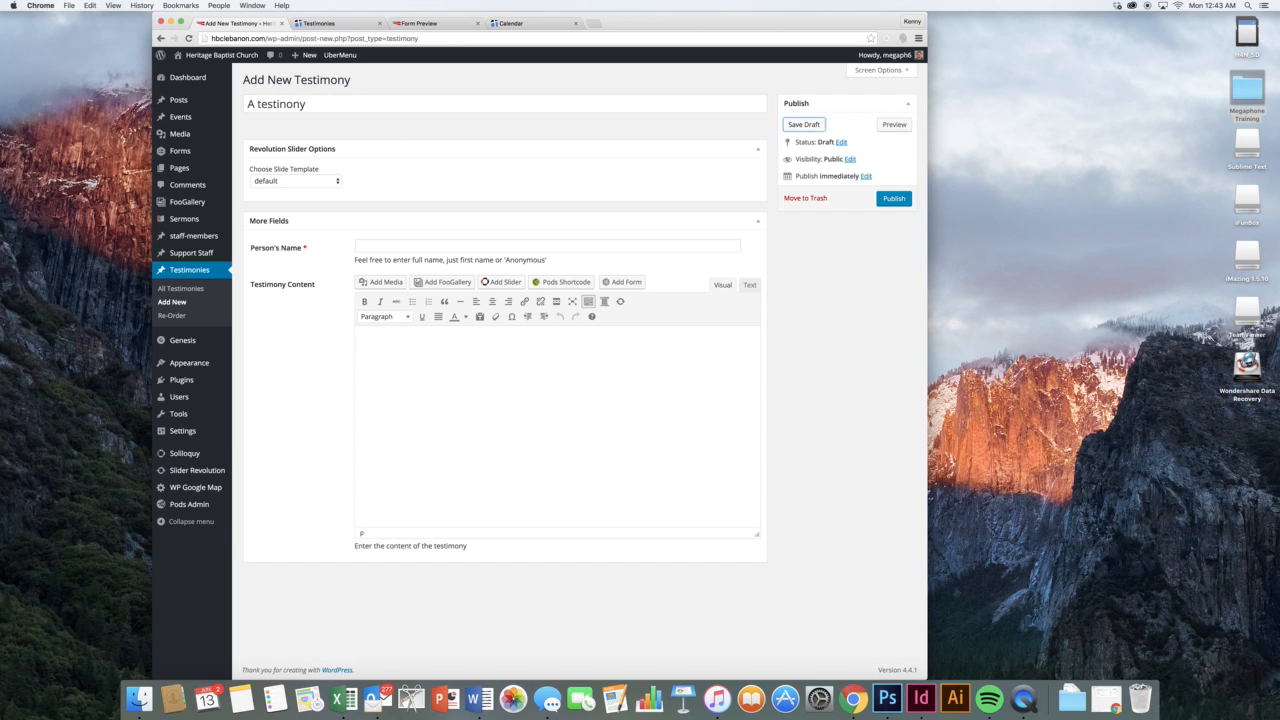
left_click(427, 244)
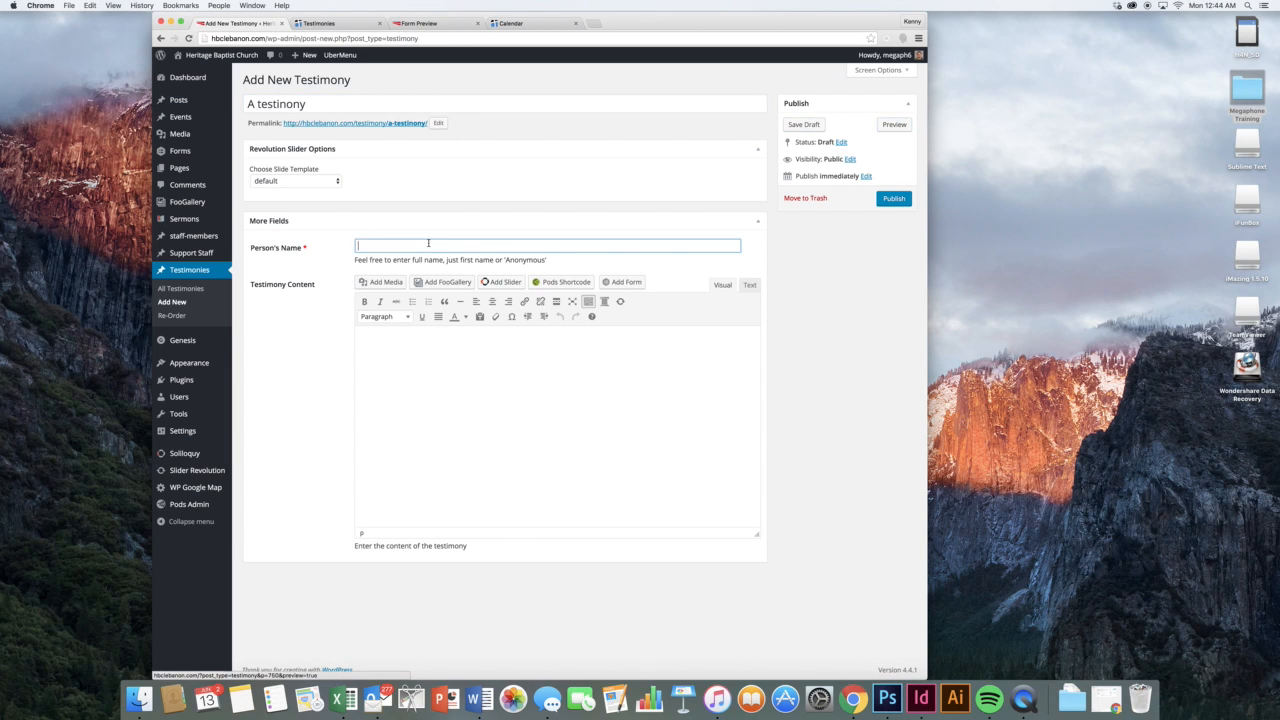
type("Their name")
key("Tab")
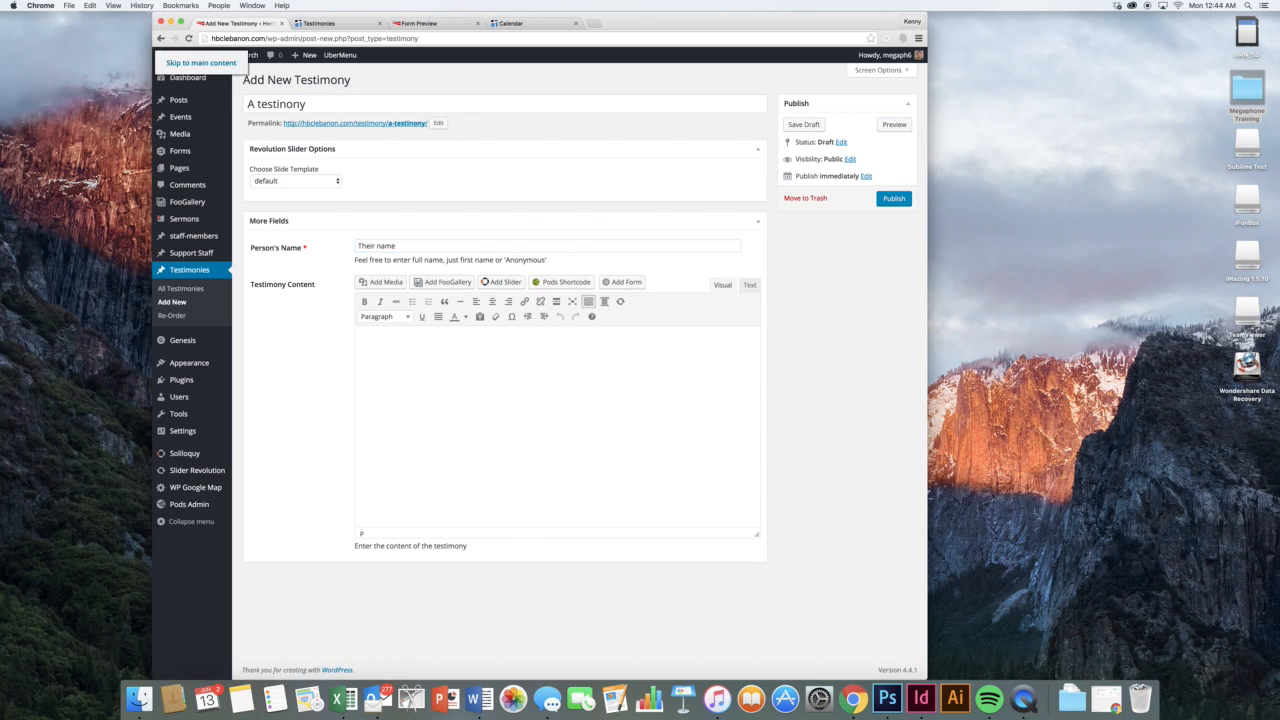
left_click(456, 393)
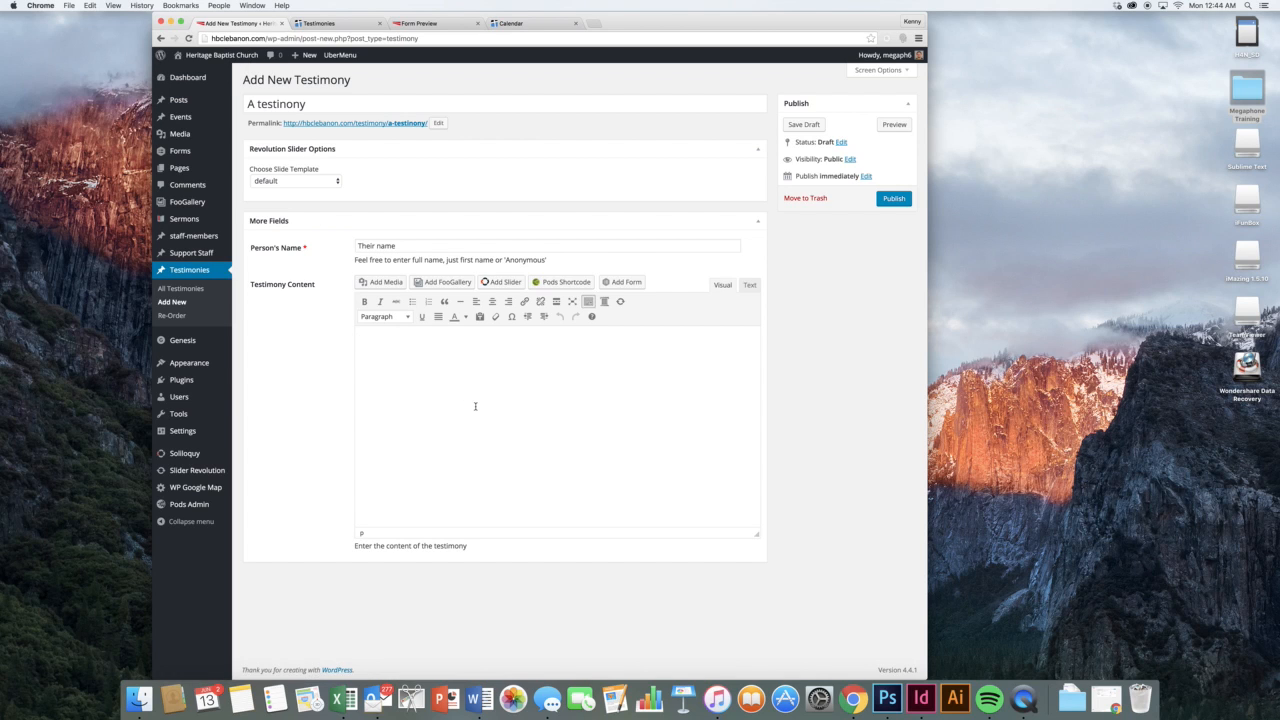
type("Content")
Trash the unsaved test testimony, then permanently delete it from the Testimonies Trash
left_click(792, 200)
left_click(731, 222)
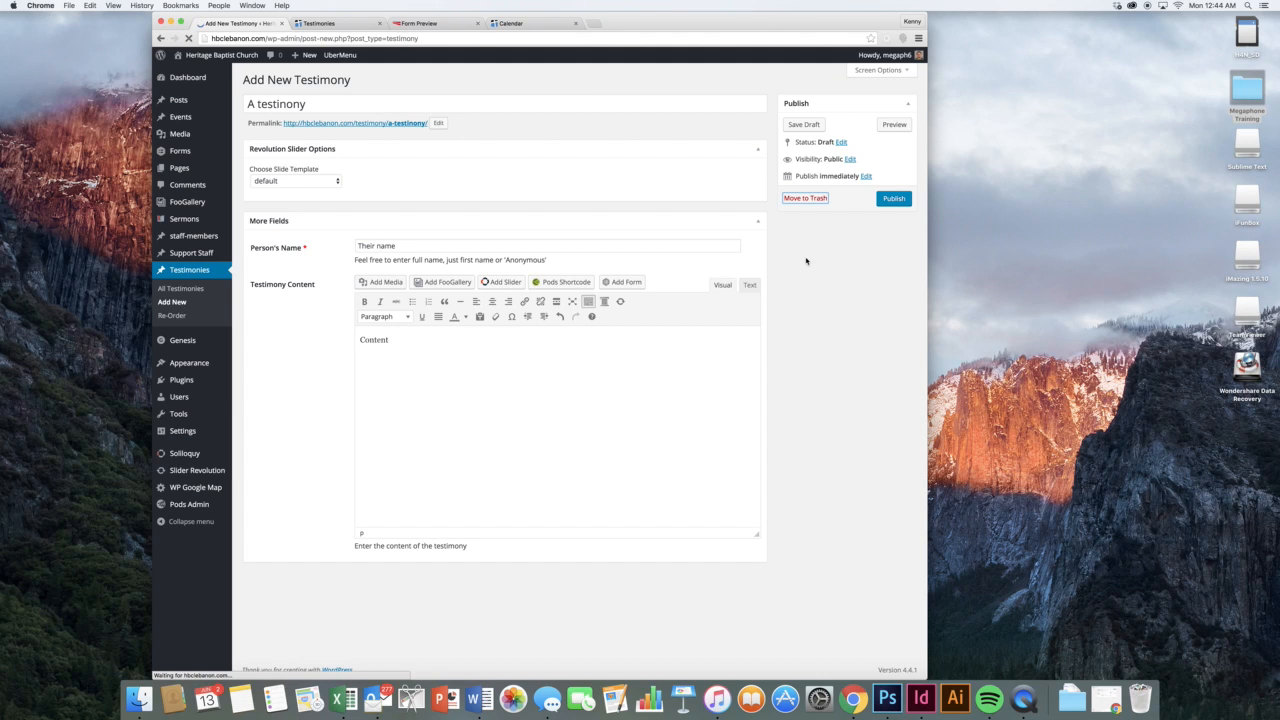
left_click(326, 131)
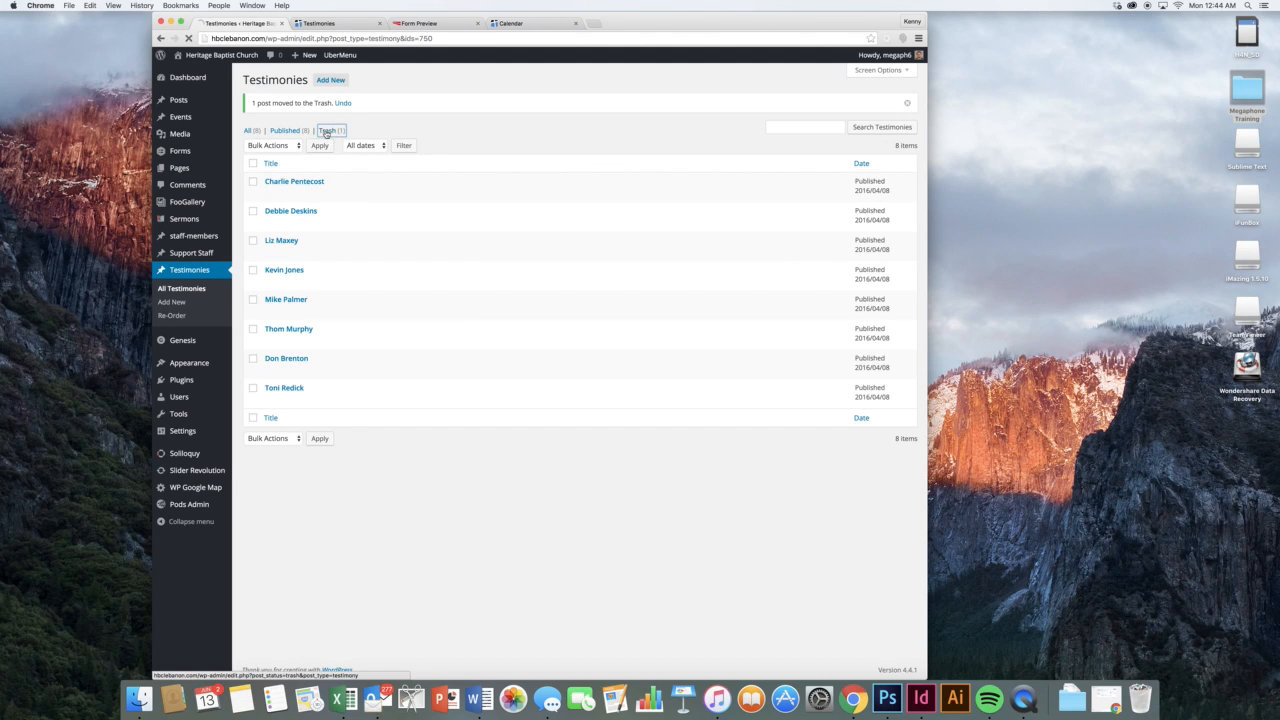
left_click(310, 164)
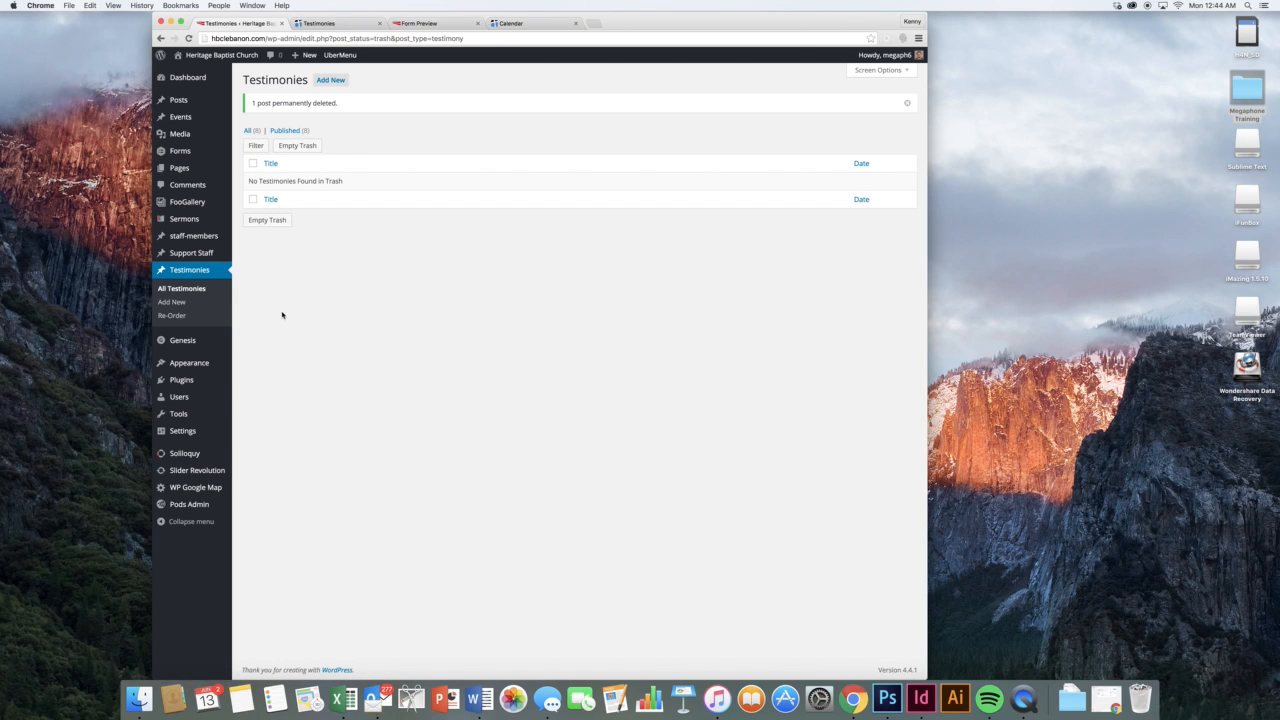
mouse_move(213, 342)
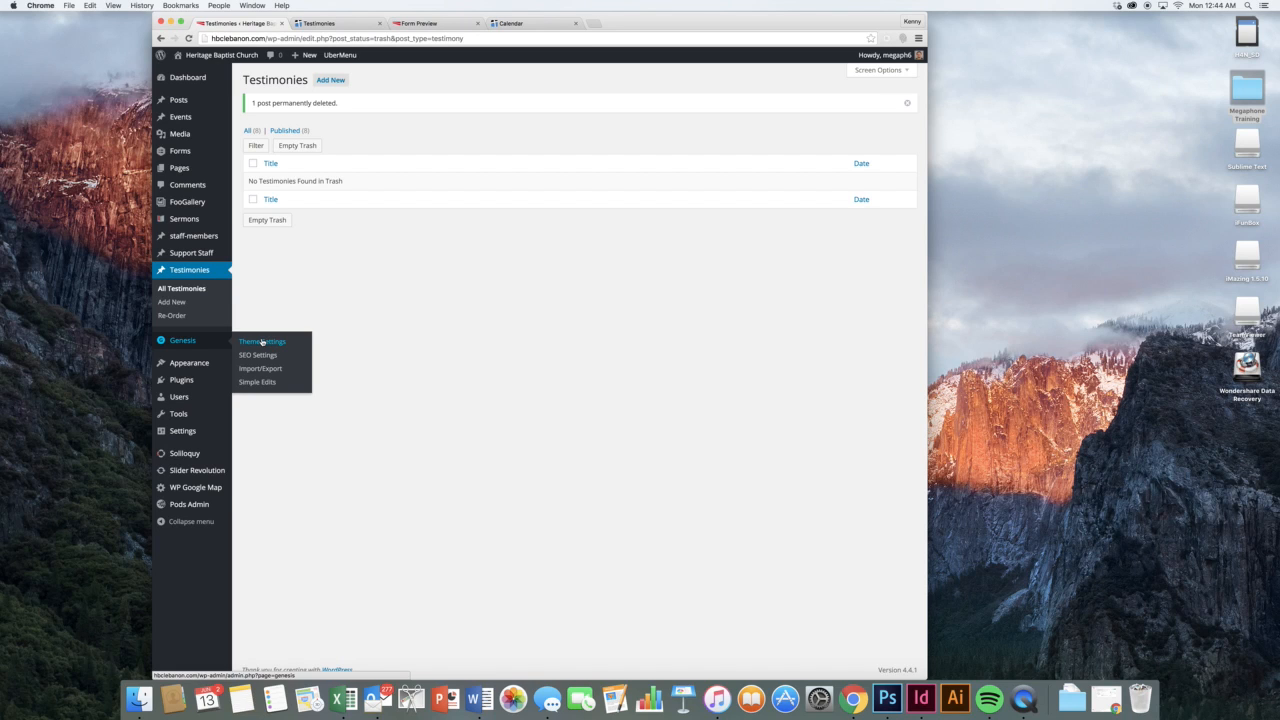
Go from the empty Testimonies trash to Appearance > Widgets
mouse_move(215, 367)
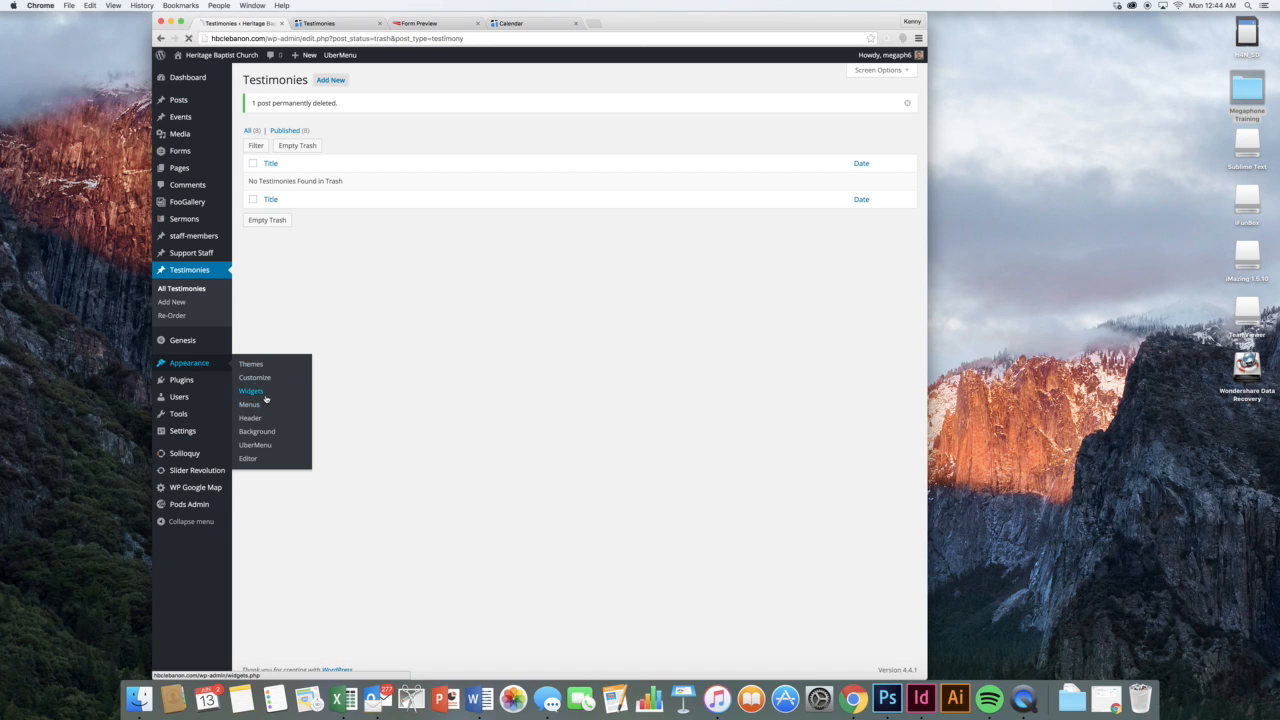
left_click(265, 396)
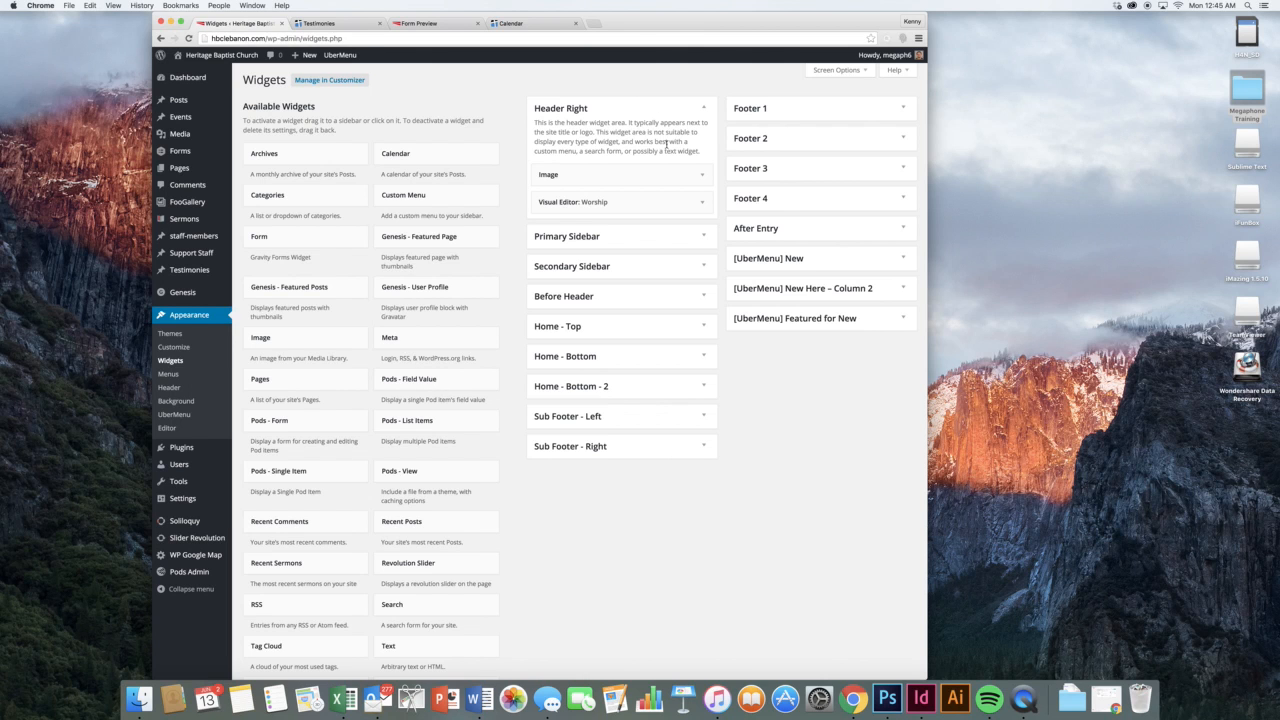
Check the live Testimonies page, then expand and collapse the Header Right Image widget
left_click(311, 24)
scroll(490, 122, "up", 5)
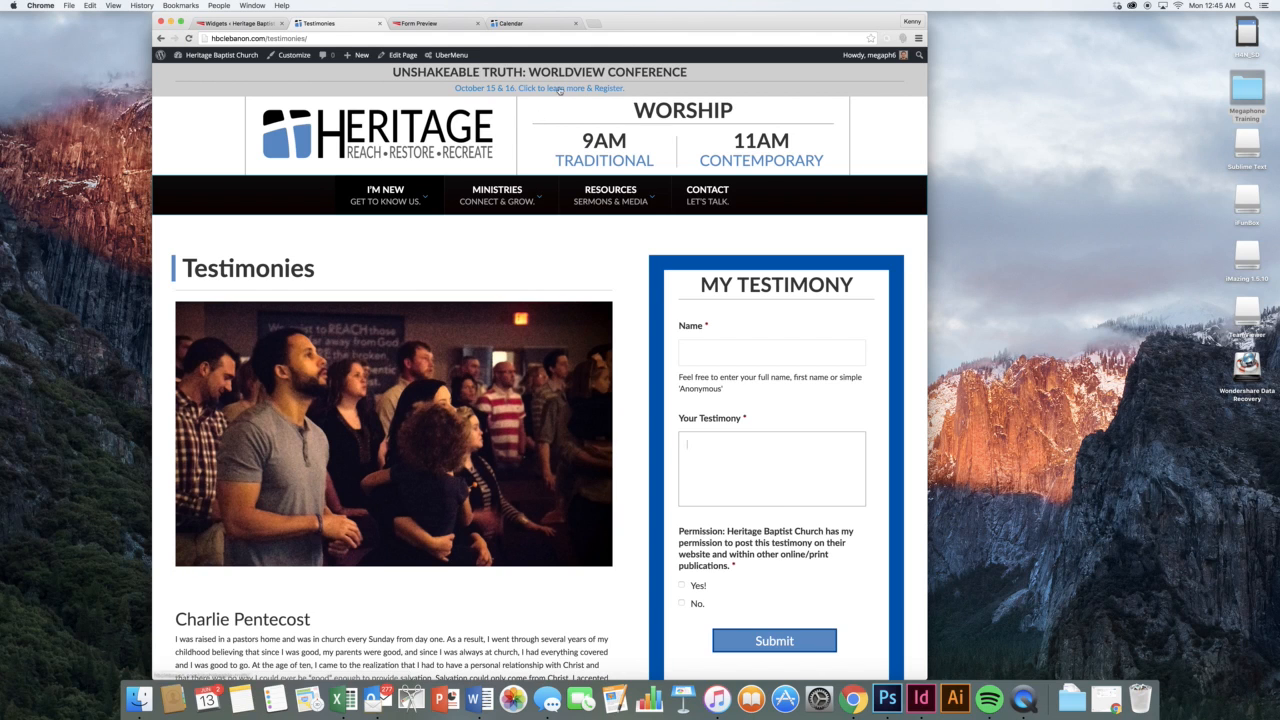
left_click(225, 24)
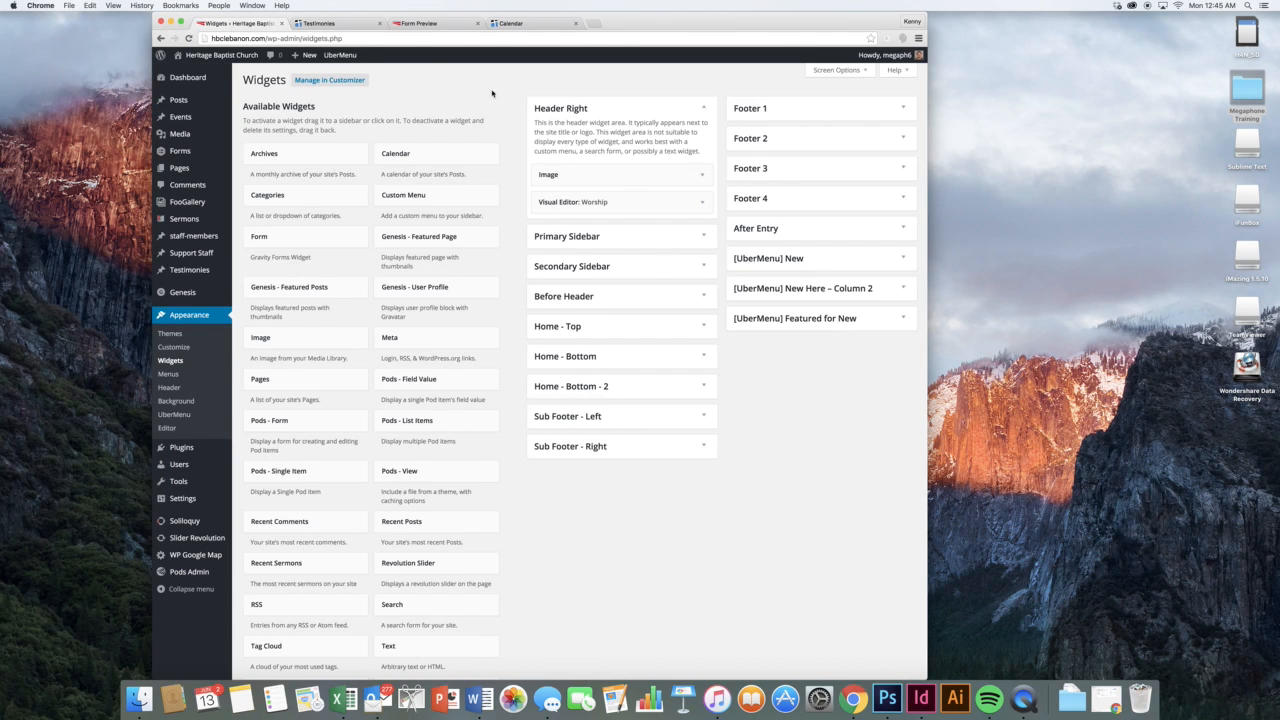
left_click(701, 177)
left_click(701, 177)
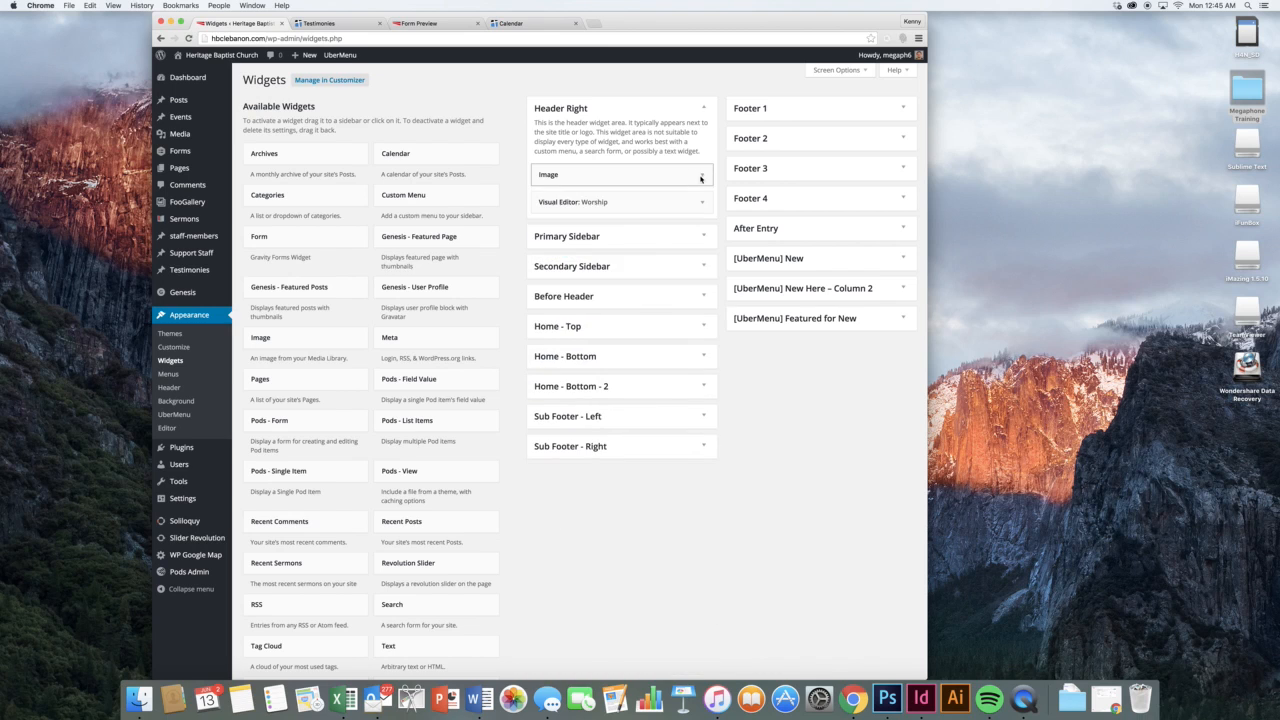
Compare the Worship widget's settings with the worship times on the live page, then collapse it
left_click(698, 204)
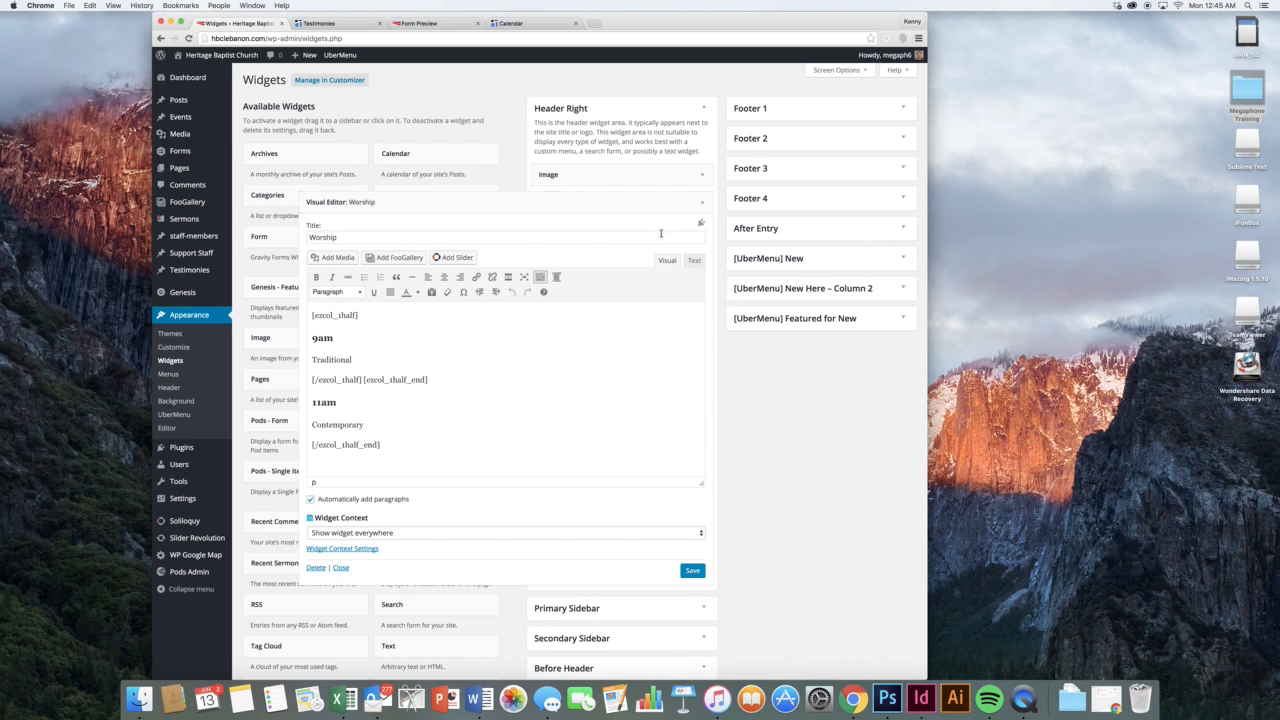
left_click(341, 21)
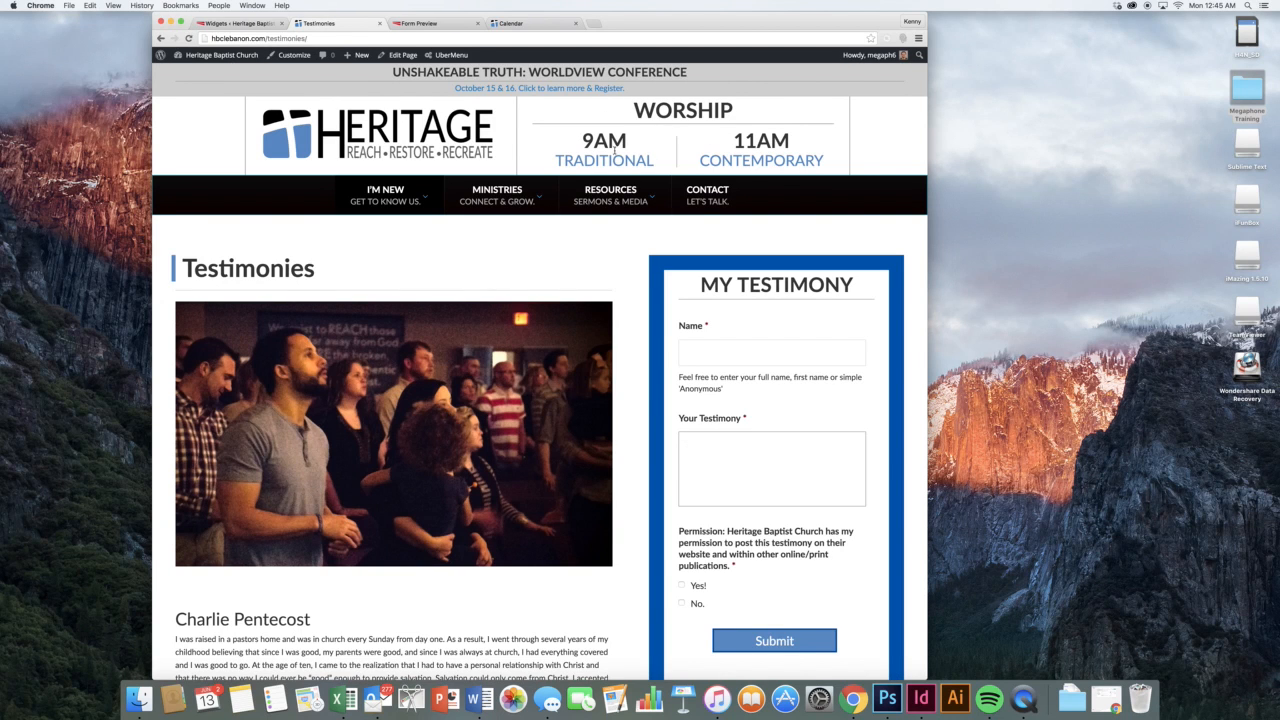
left_click(236, 22)
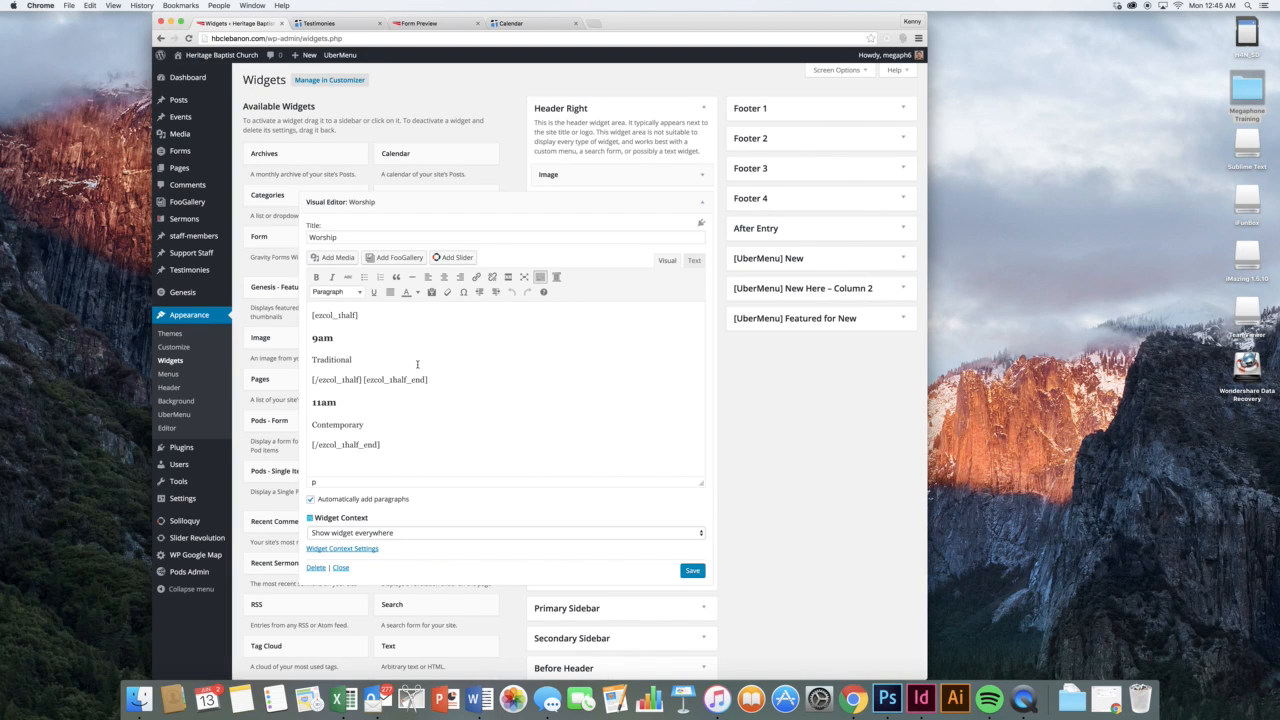
scroll(385, 355, "down", 2)
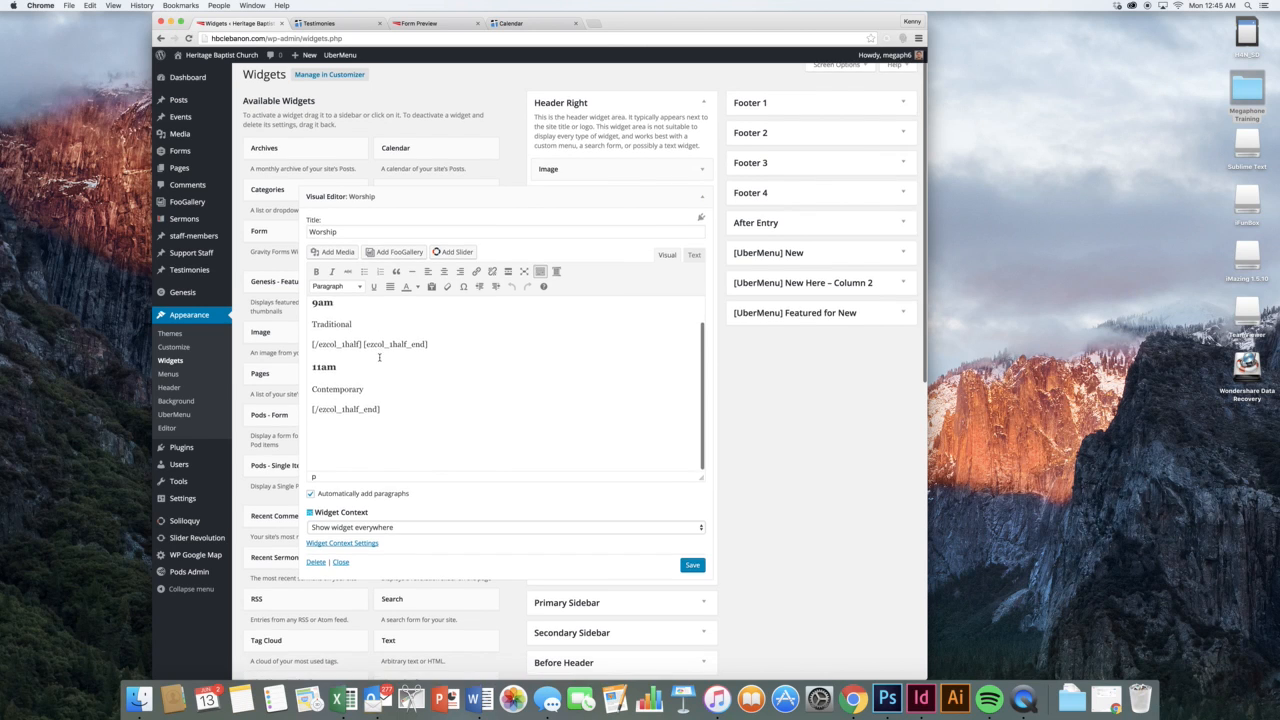
scroll(379, 357, "up", 2)
scroll(372, 346, "down", 1)
scroll(372, 346, "up", 1)
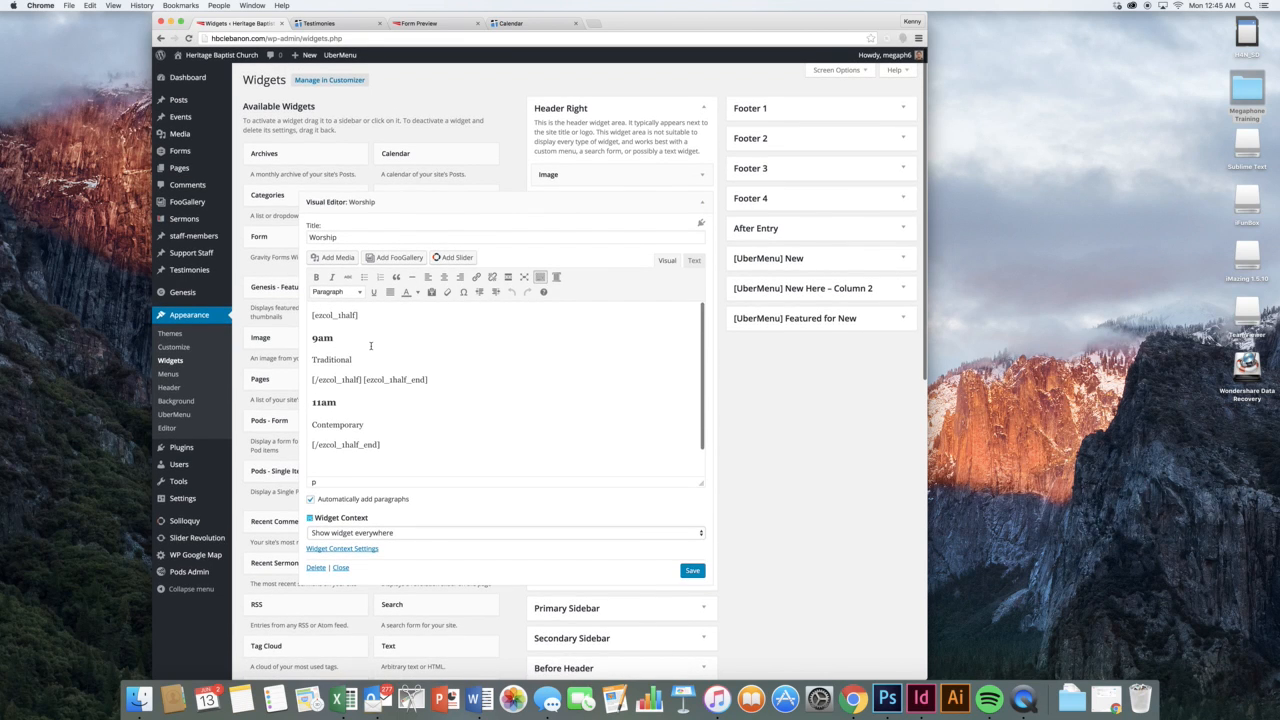
left_click(335, 23)
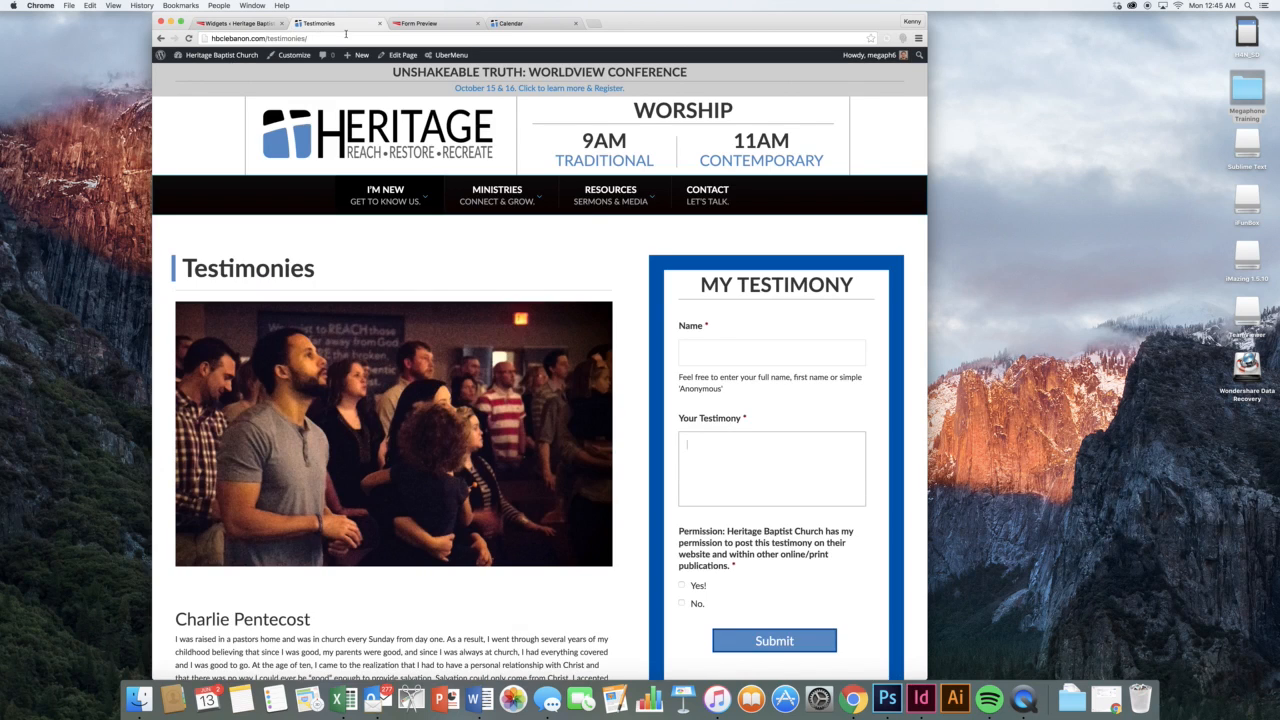
left_click(243, 23)
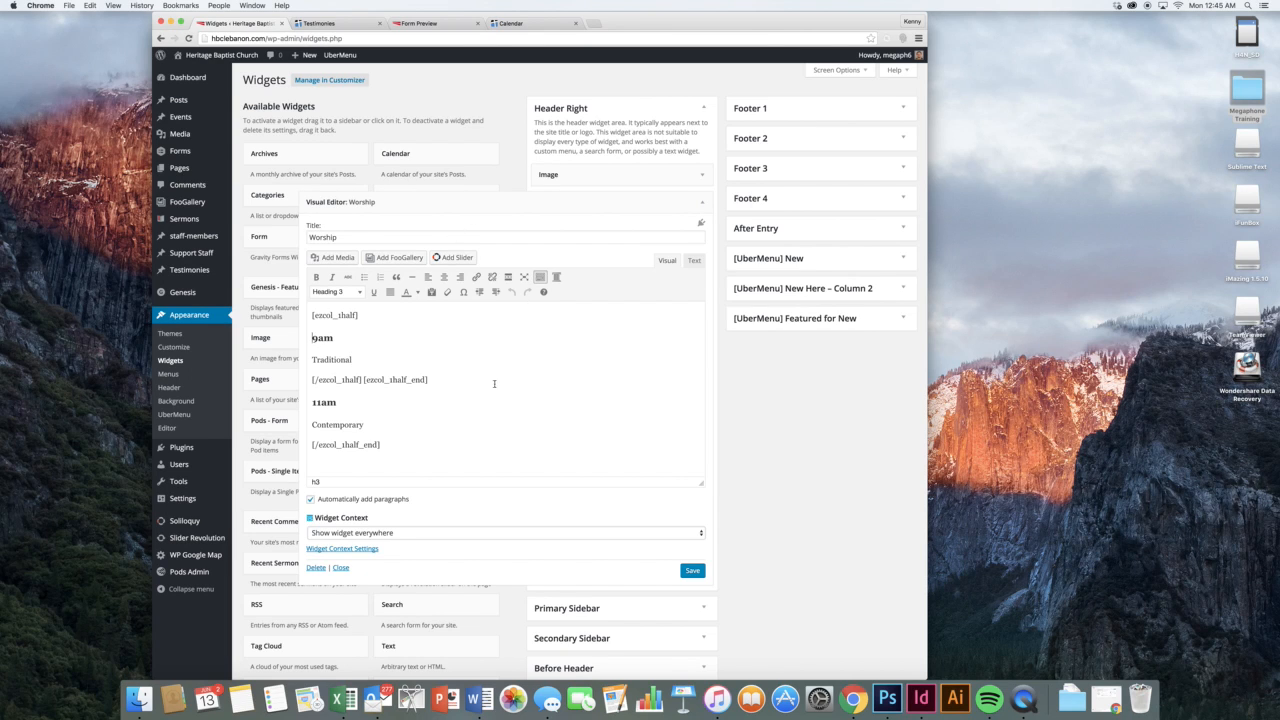
left_click(701, 203)
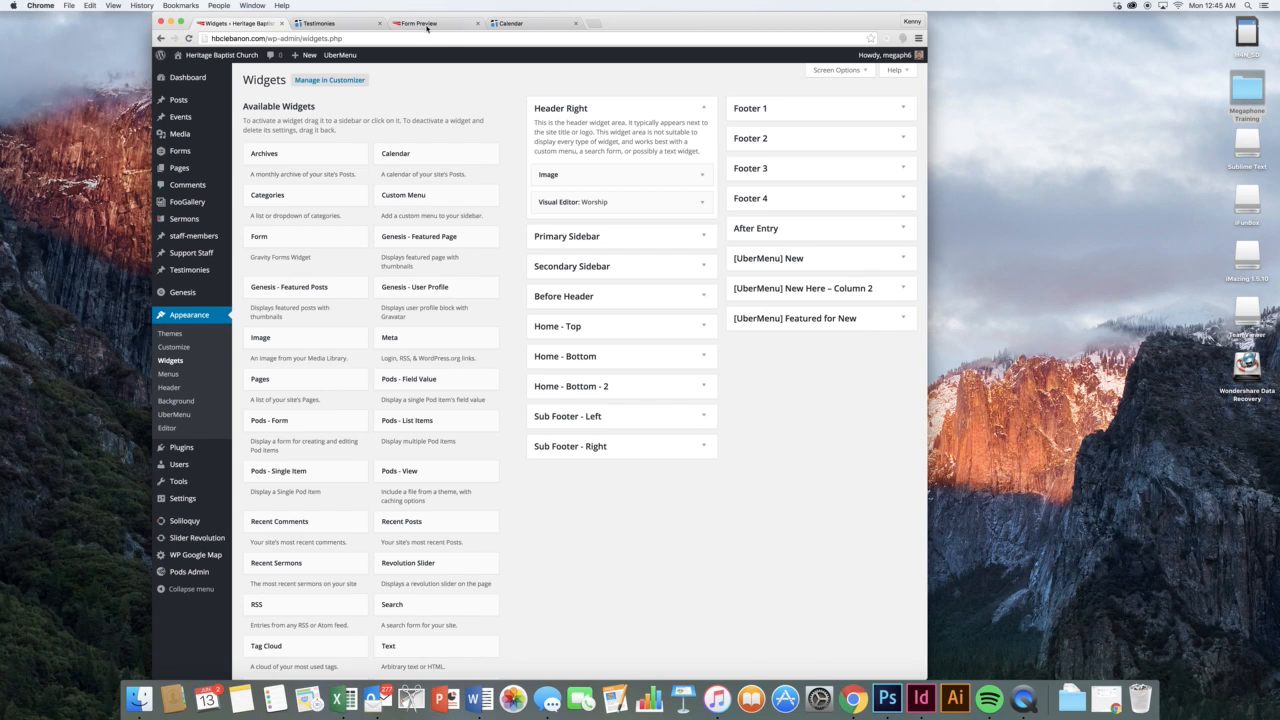
Recheck the live Testimonies page and expand the Before Header widget area
left_click(334, 23)
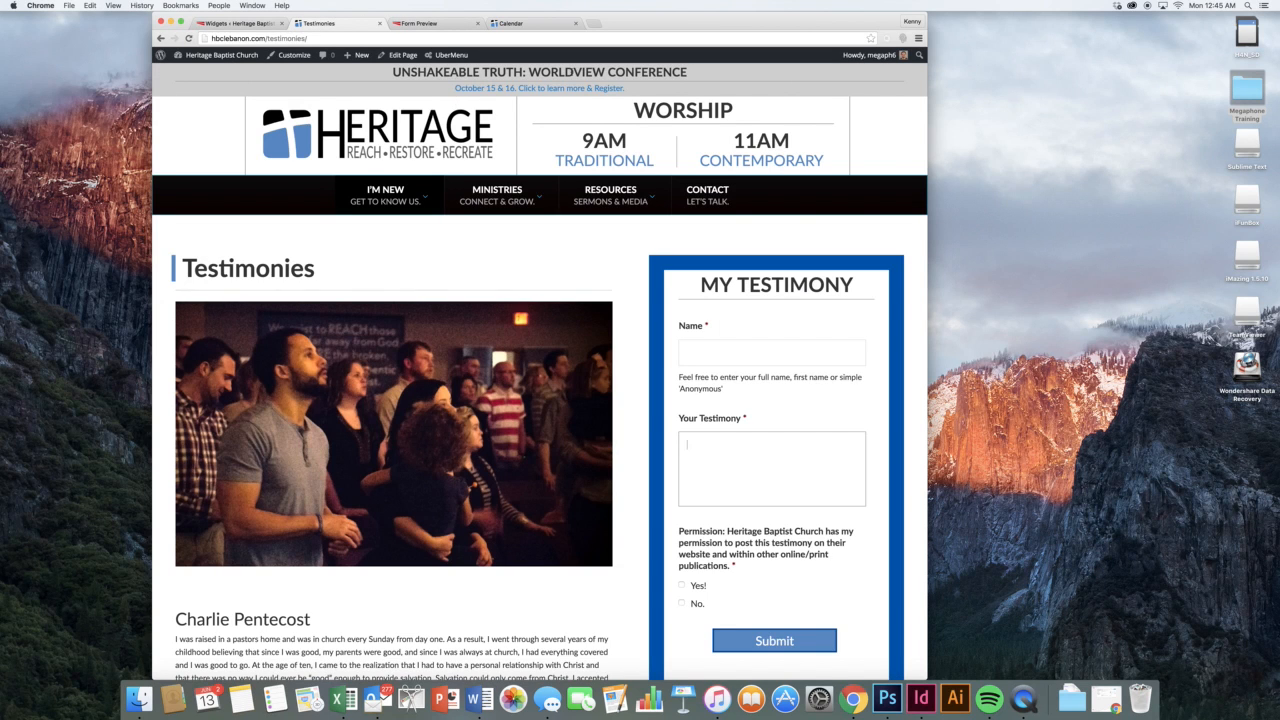
left_click(233, 24)
left_click(637, 300)
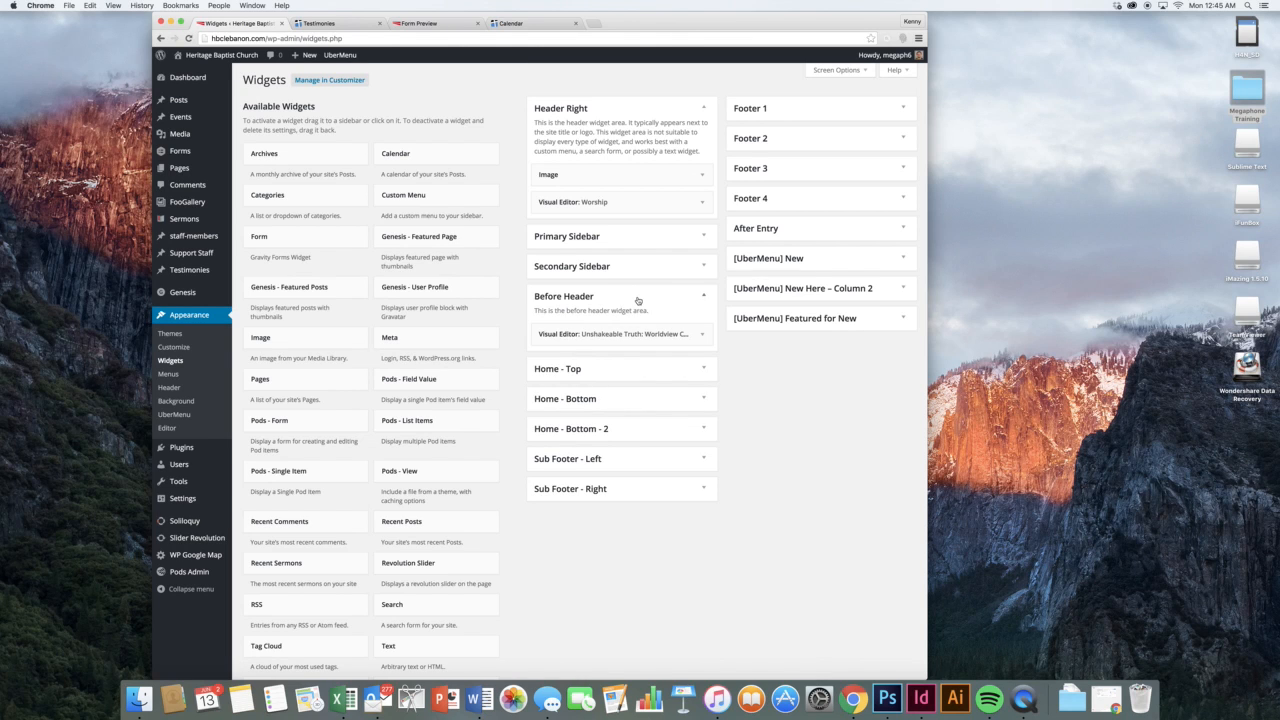
Inspect the Unshakeable Truth widget's title and conference link, cancel link editing, and collapse it
left_click(677, 338)
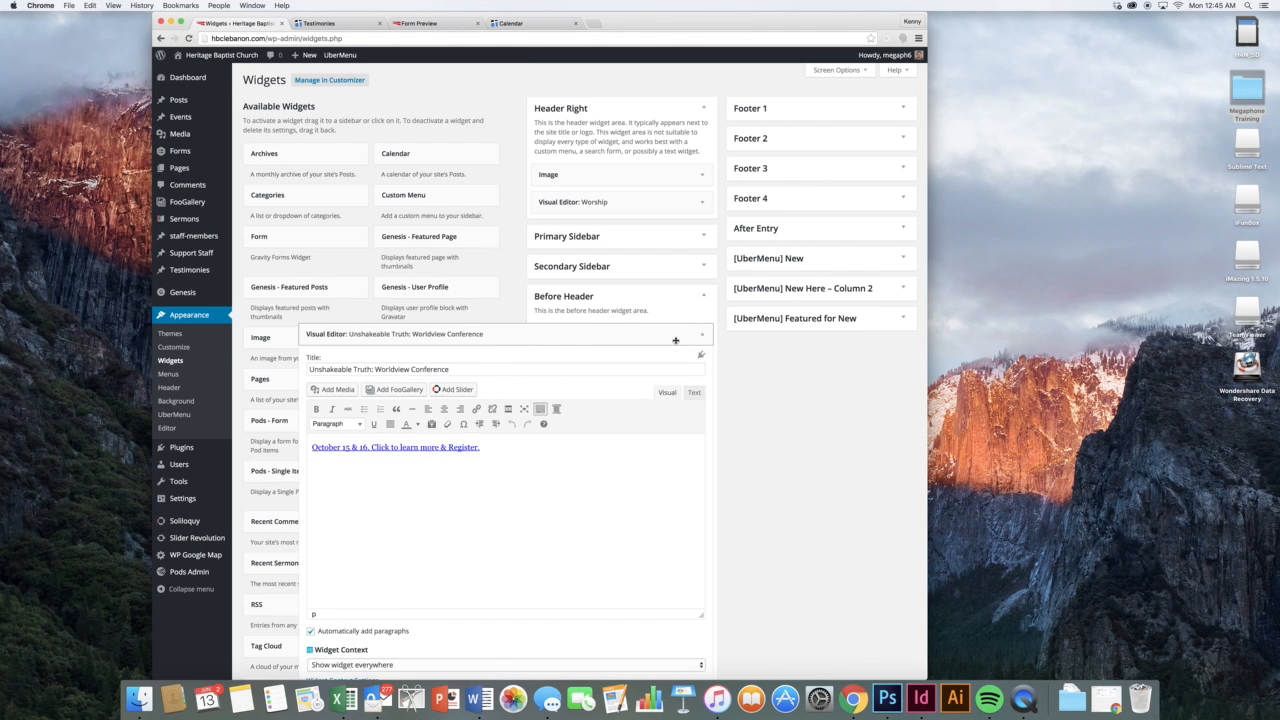
left_click(458, 369)
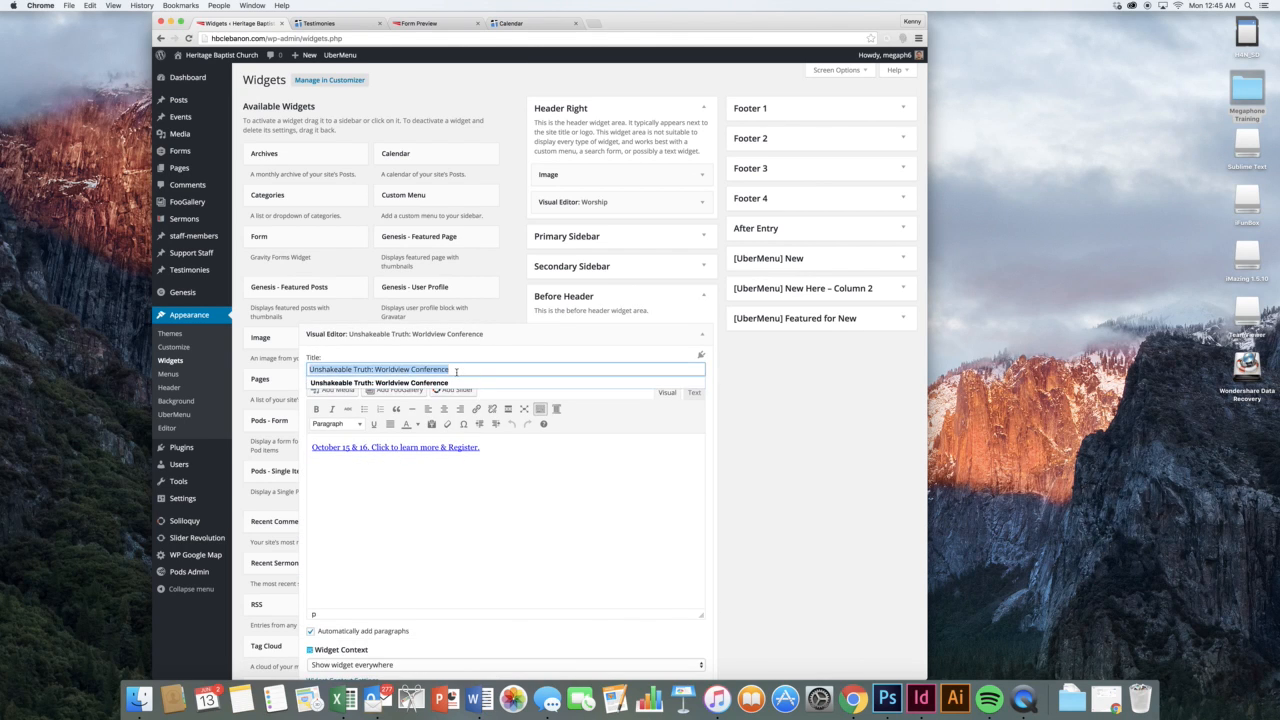
left_click(523, 478)
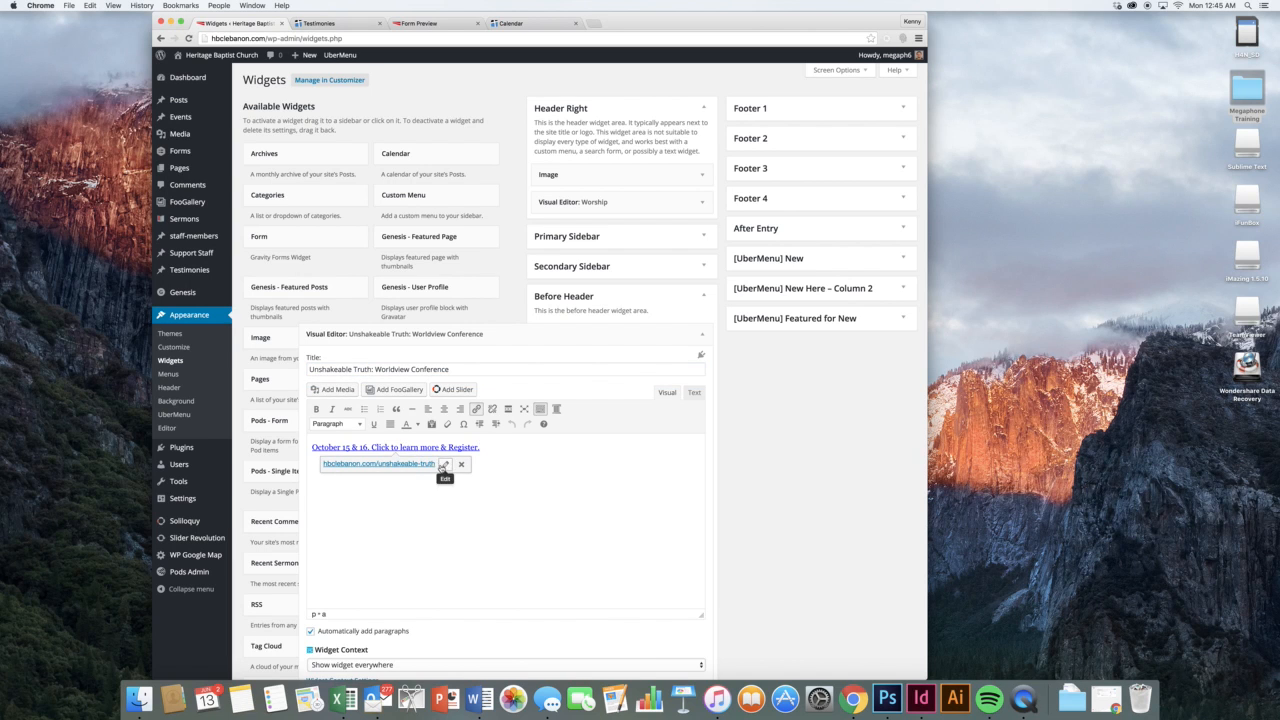
left_click(442, 467)
left_click(433, 476)
left_click(701, 334)
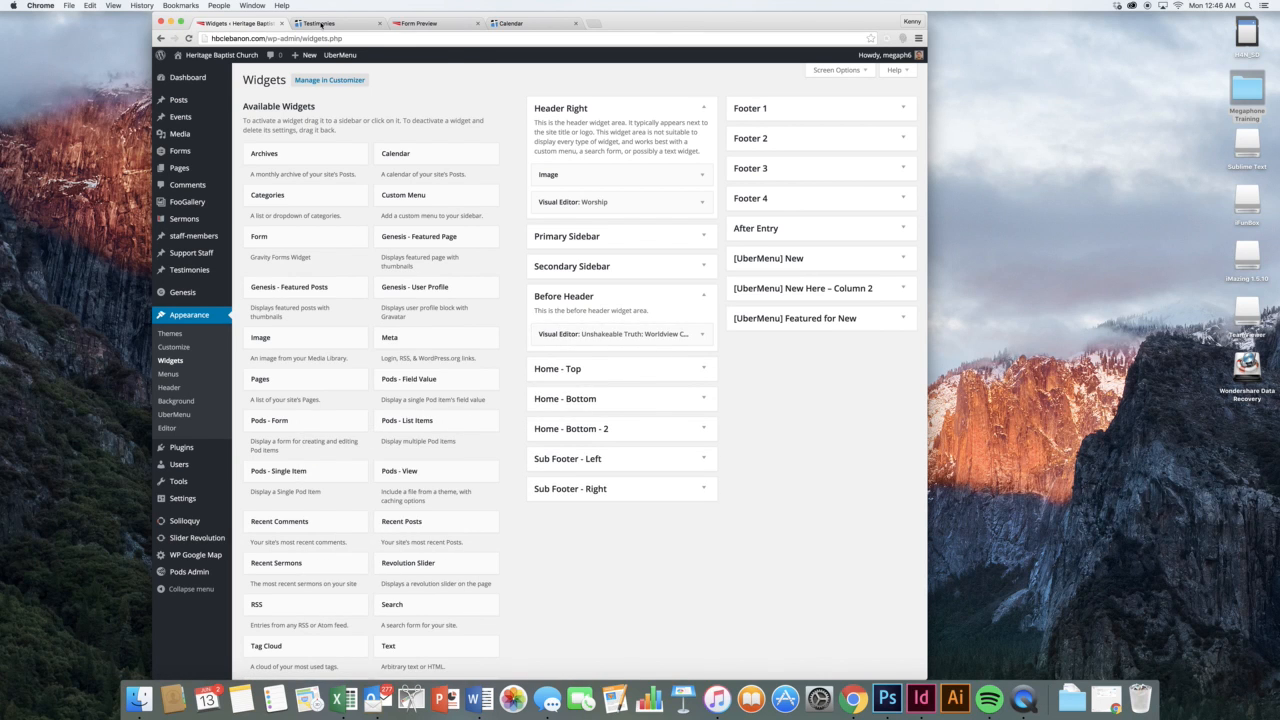
Try dragging a Visual Editor widget into a widget area, then cancel adding it
left_click(320, 23)
left_click(238, 23)
scroll(600, 360, "down", 2)
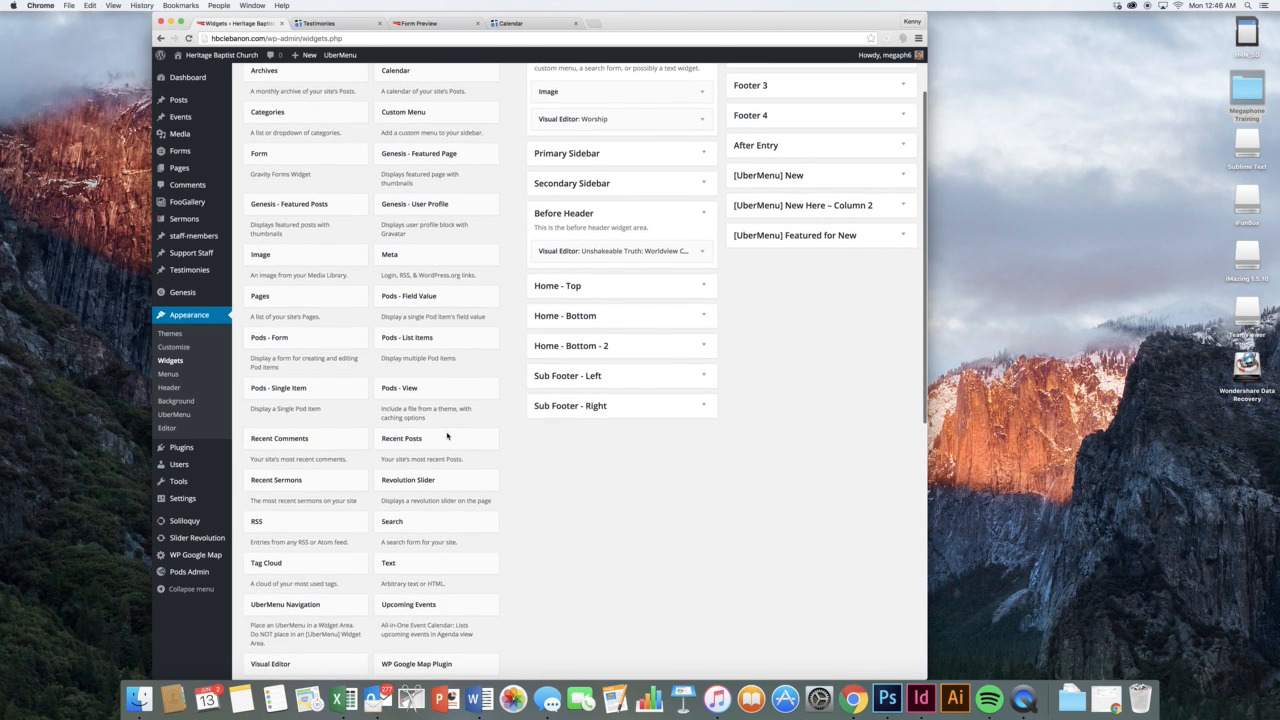
scroll(380, 600, "down", 2)
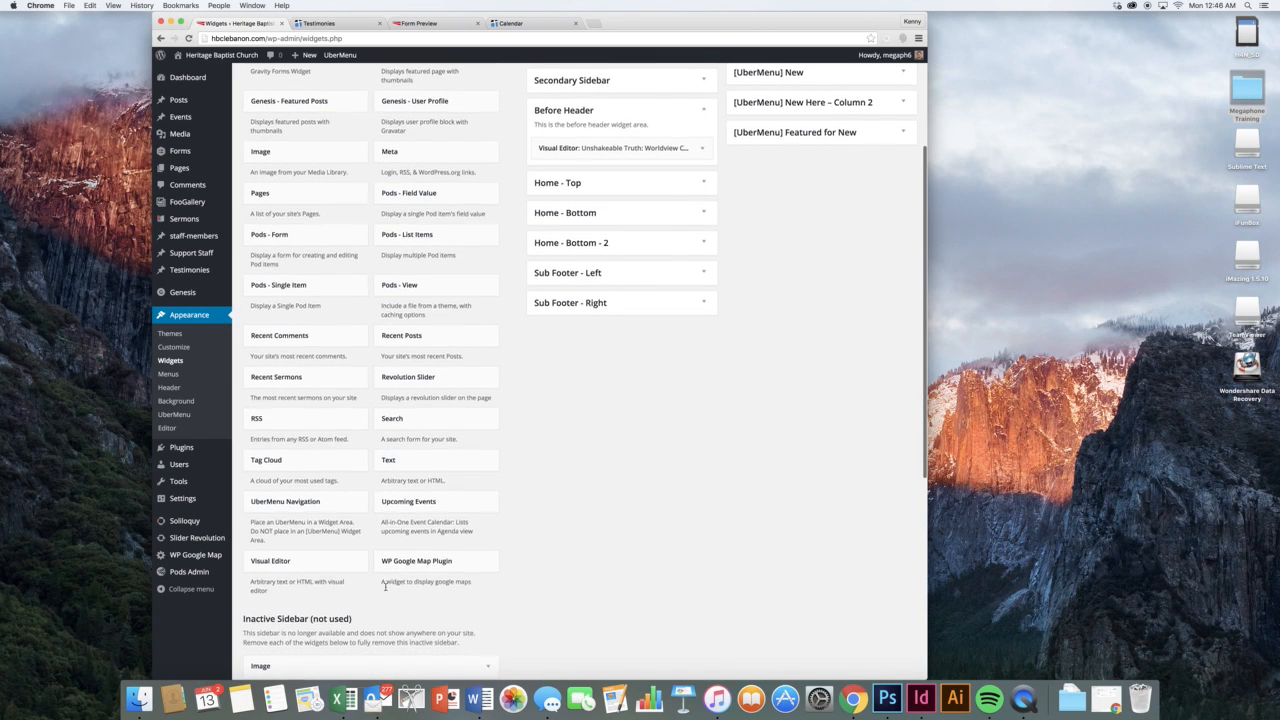
left_click_drag(556, 238, 310, 560)
left_click(310, 560)
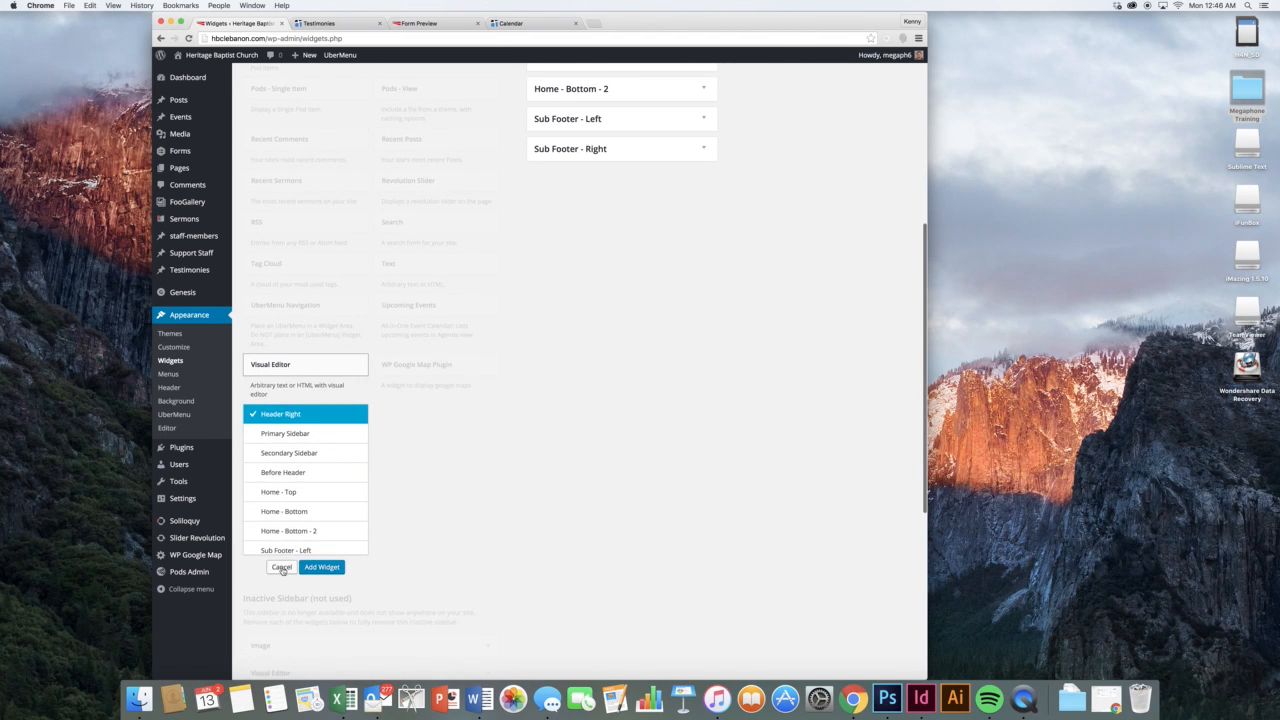
left_click(320, 566)
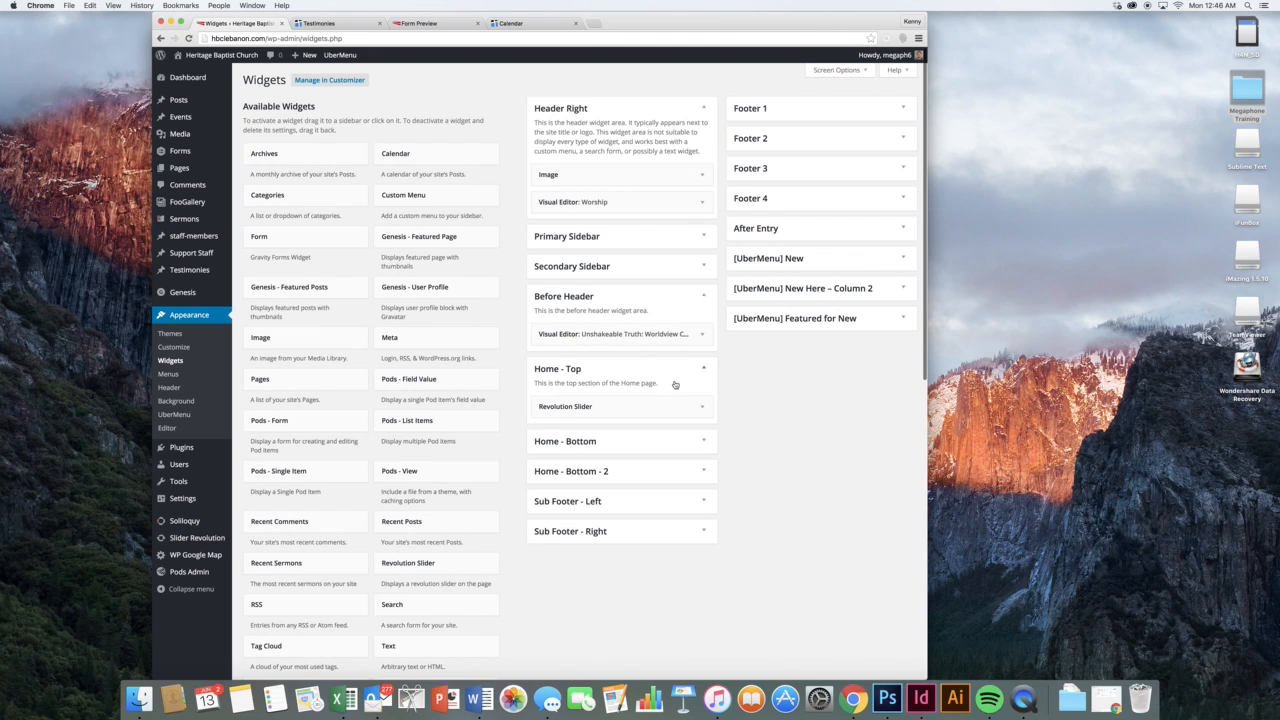
Reopen and collapse the Unshakeable Truth widget, then expand the Primary Sidebar area
left_click(702, 336)
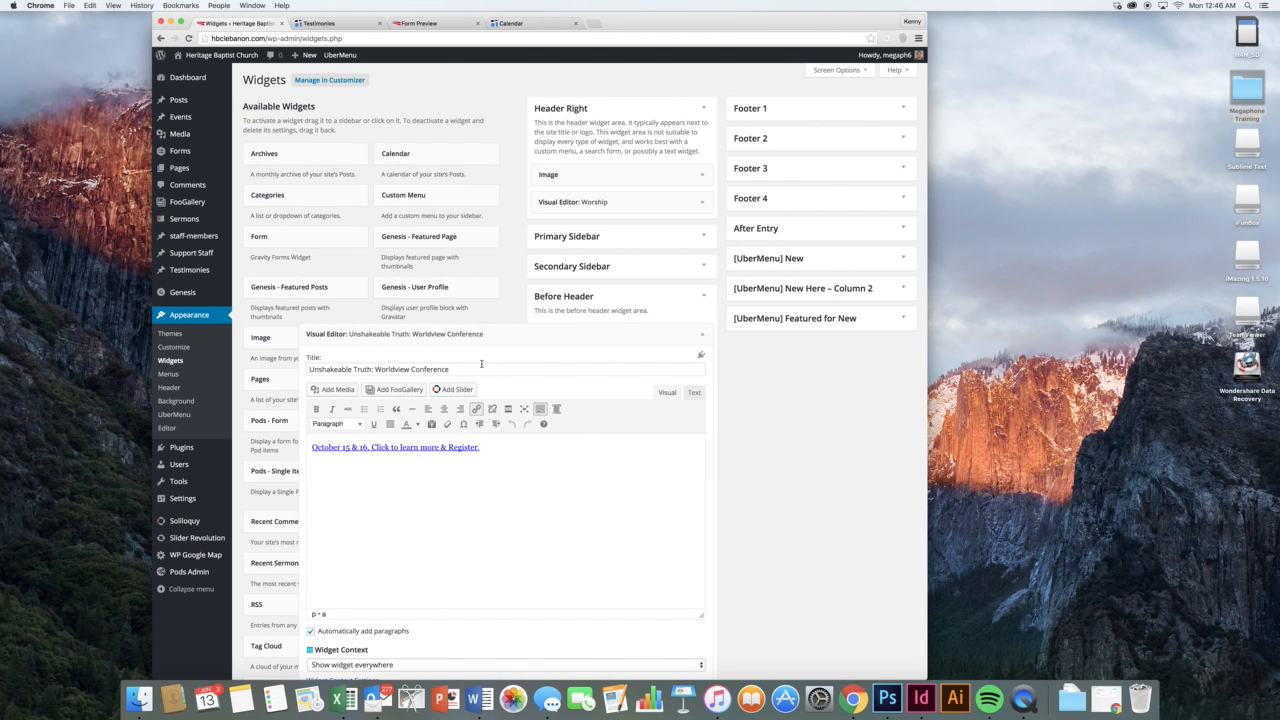
left_click(702, 336)
left_click(698, 242)
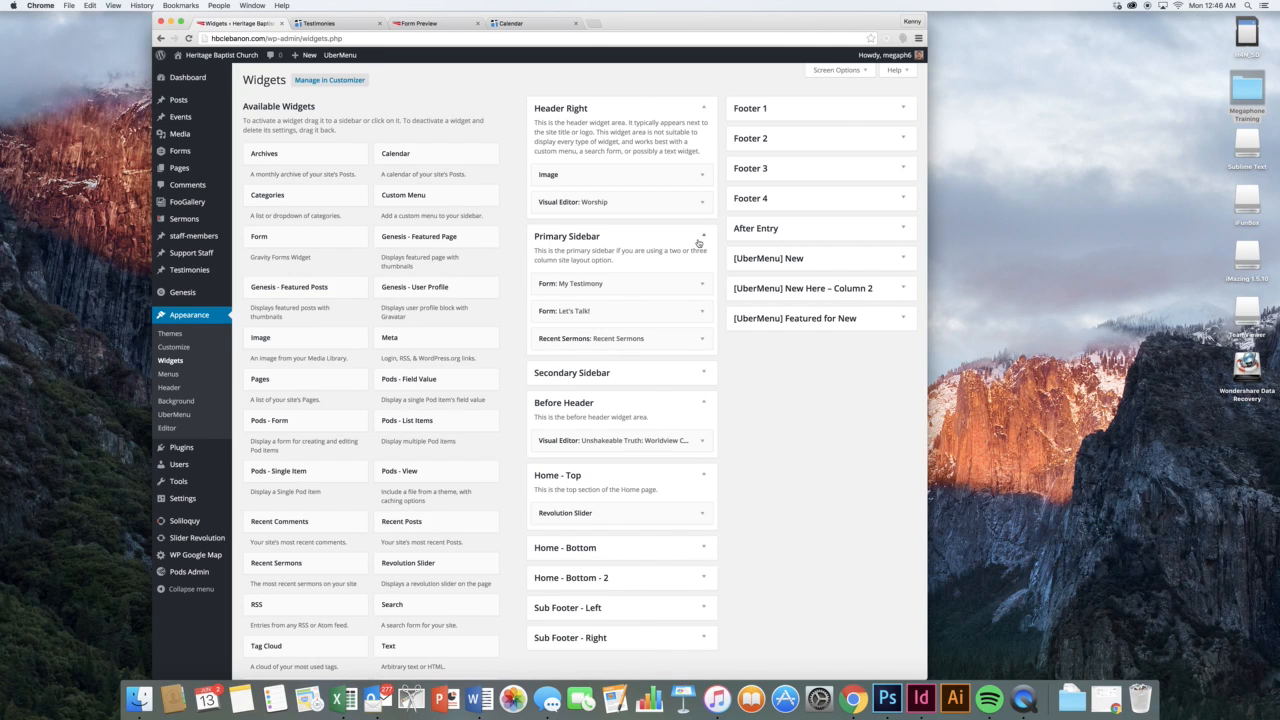
Browse the live Testimonies page and the site's Useful Links page
left_click(306, 21)
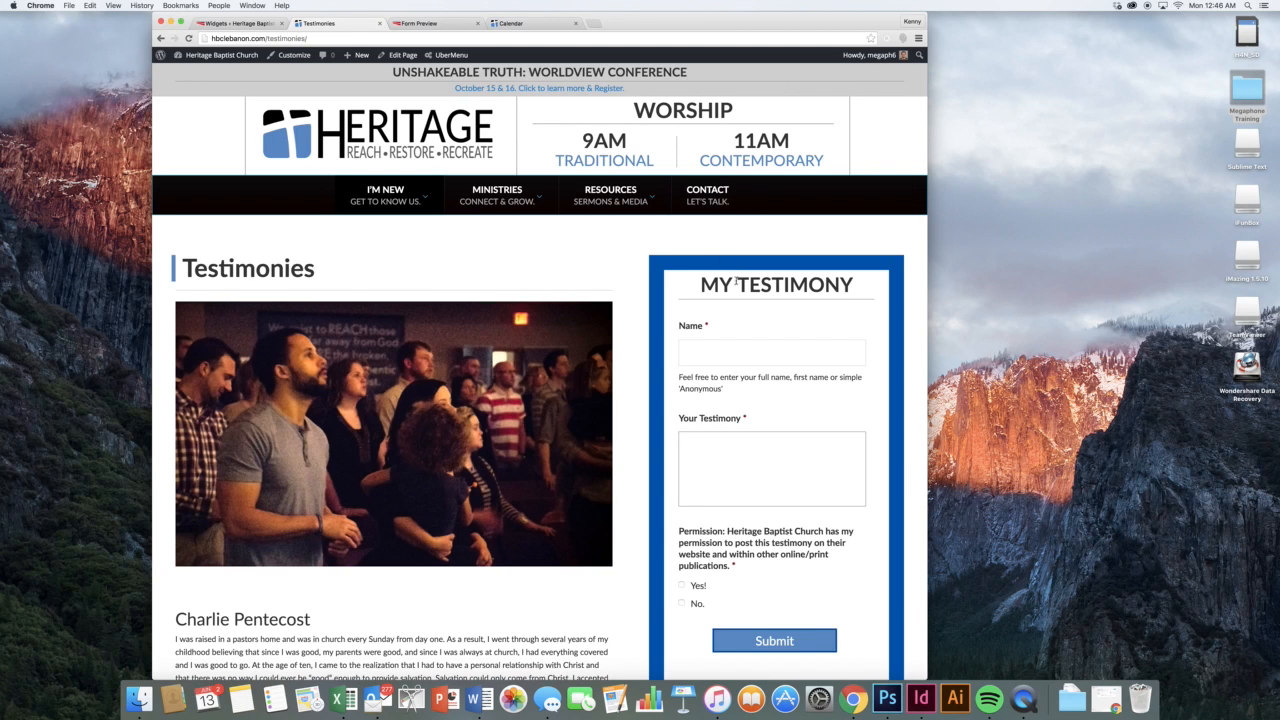
left_click(592, 229)
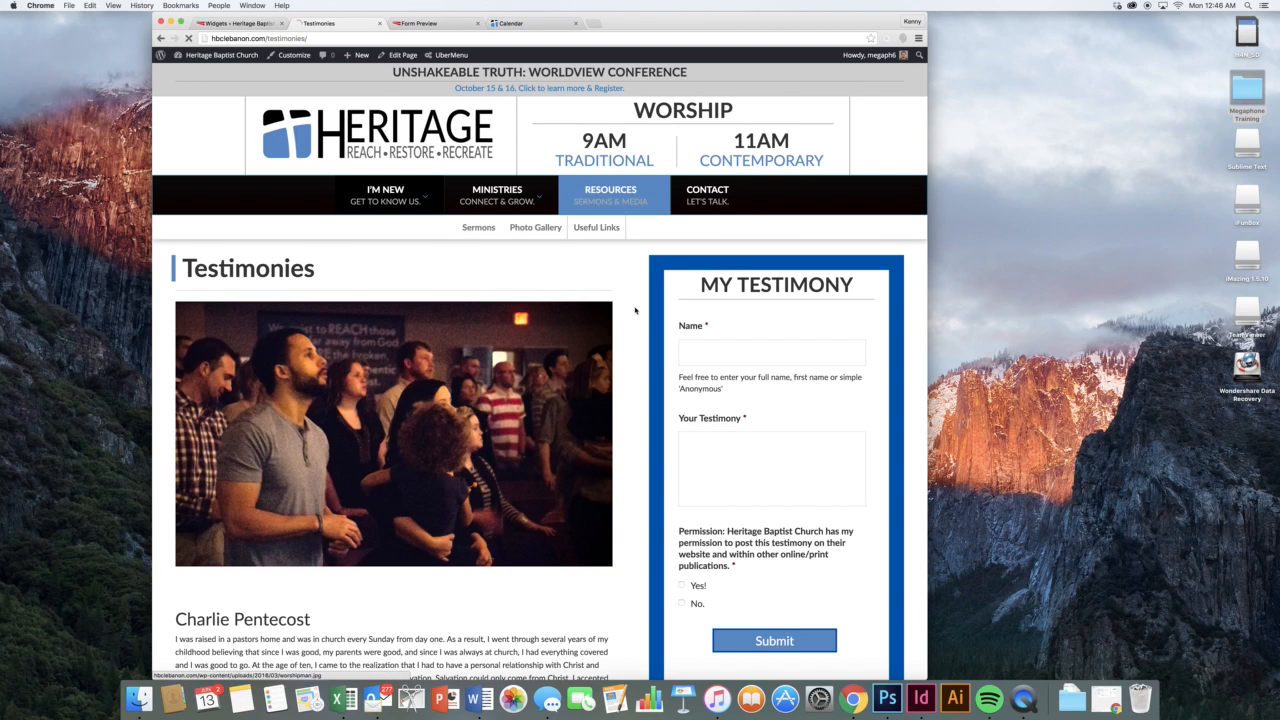
scroll(722, 376, "down", 3)
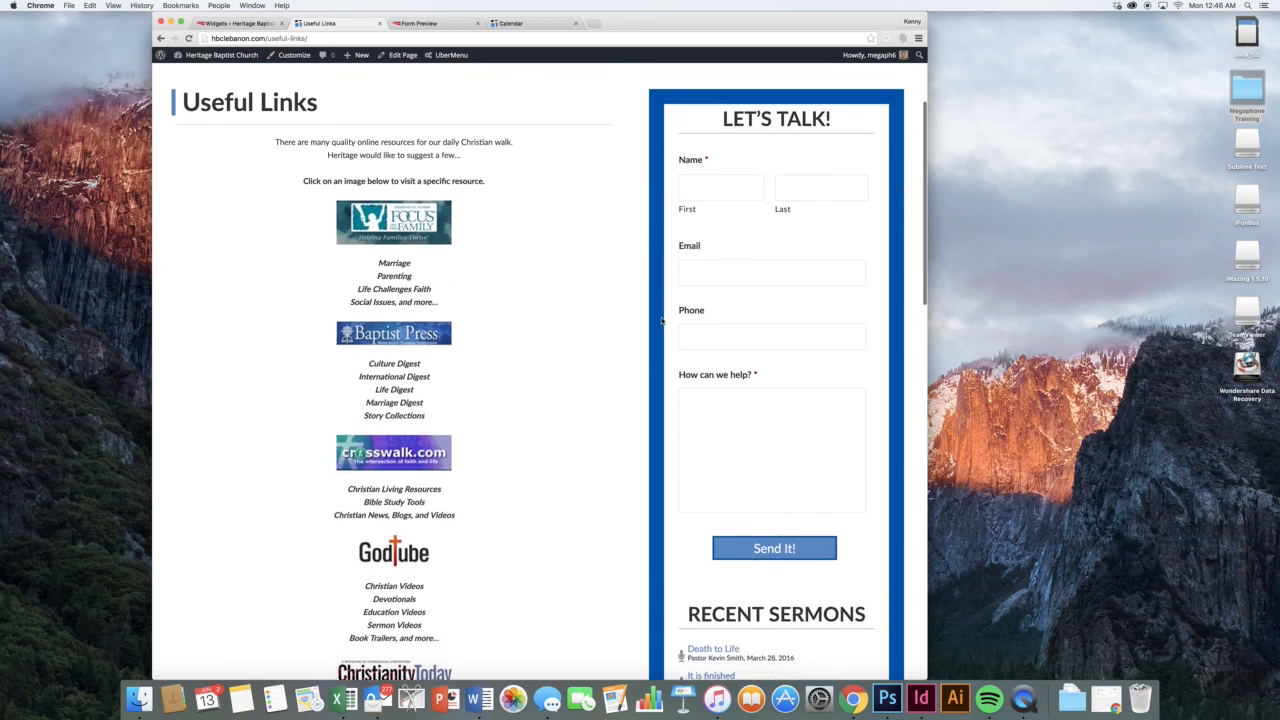
scroll(722, 376, "down", 3)
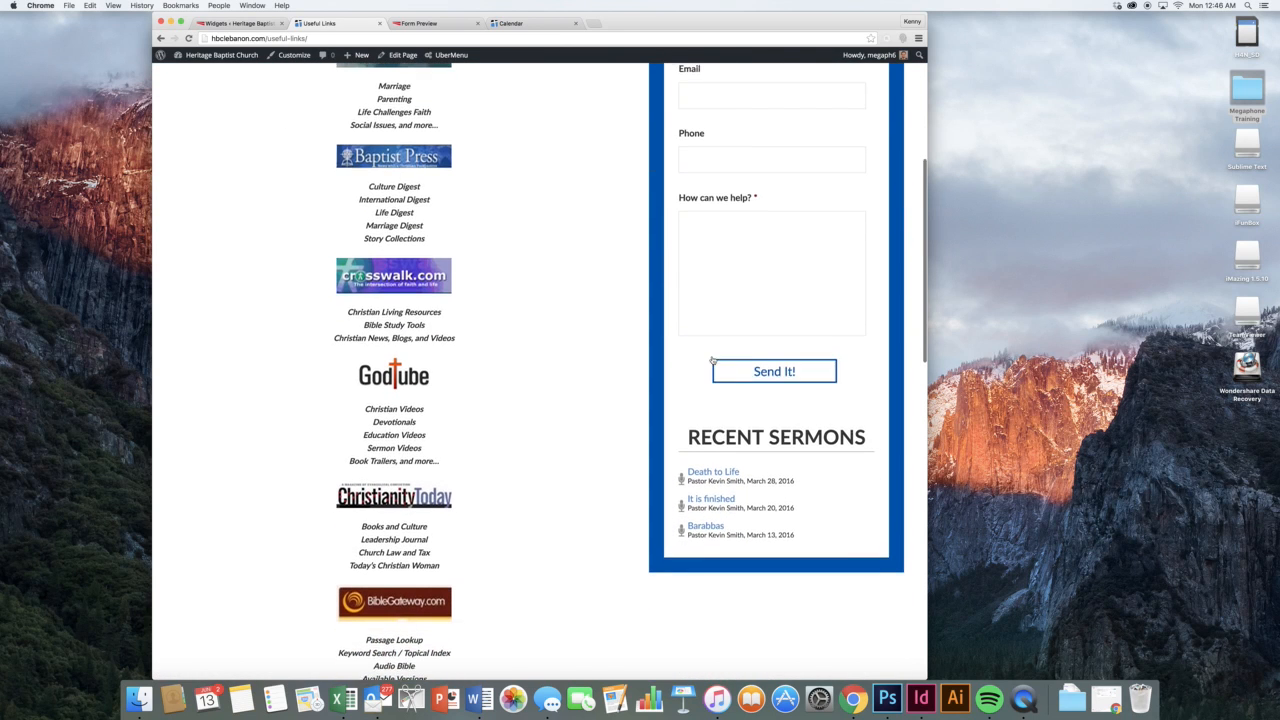
scroll(600, 300, "up", 1)
left_click(240, 22)
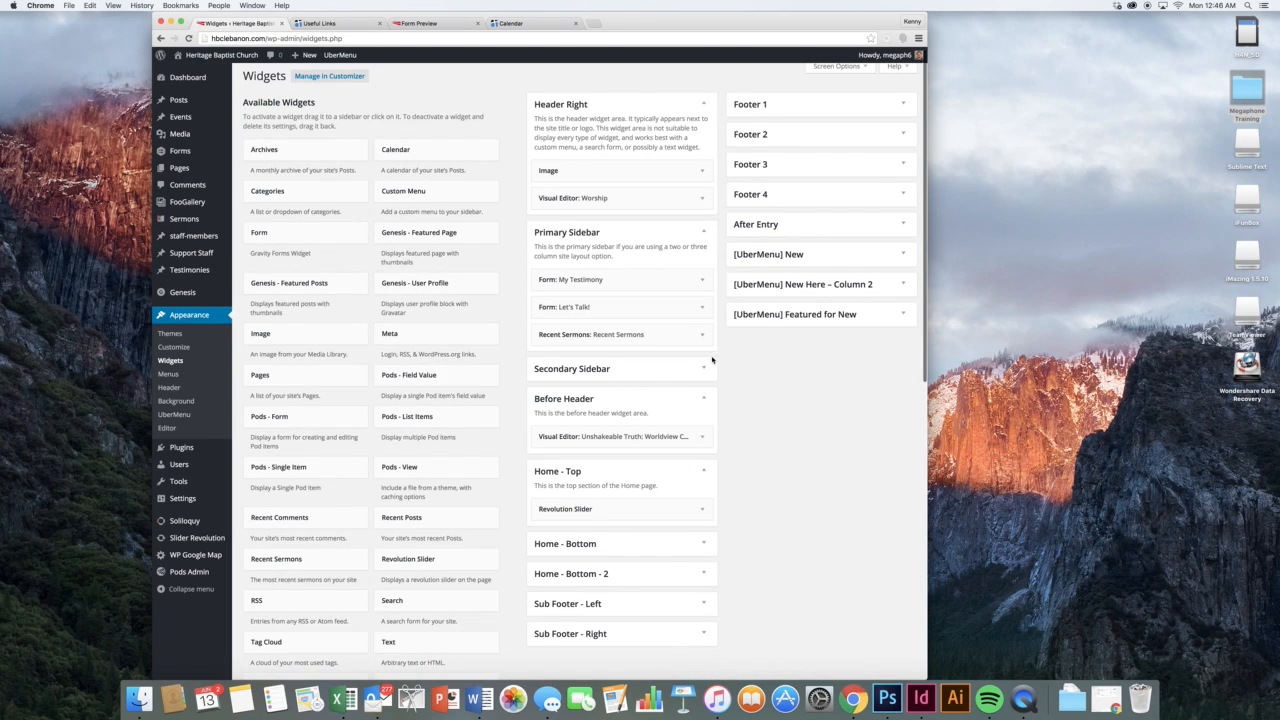
Glance at the Let's Talk! and Recent Sermons widget settings against the live Useful Links and Testimonies pages
left_click(674, 303)
scroll(674, 303, "down", 1)
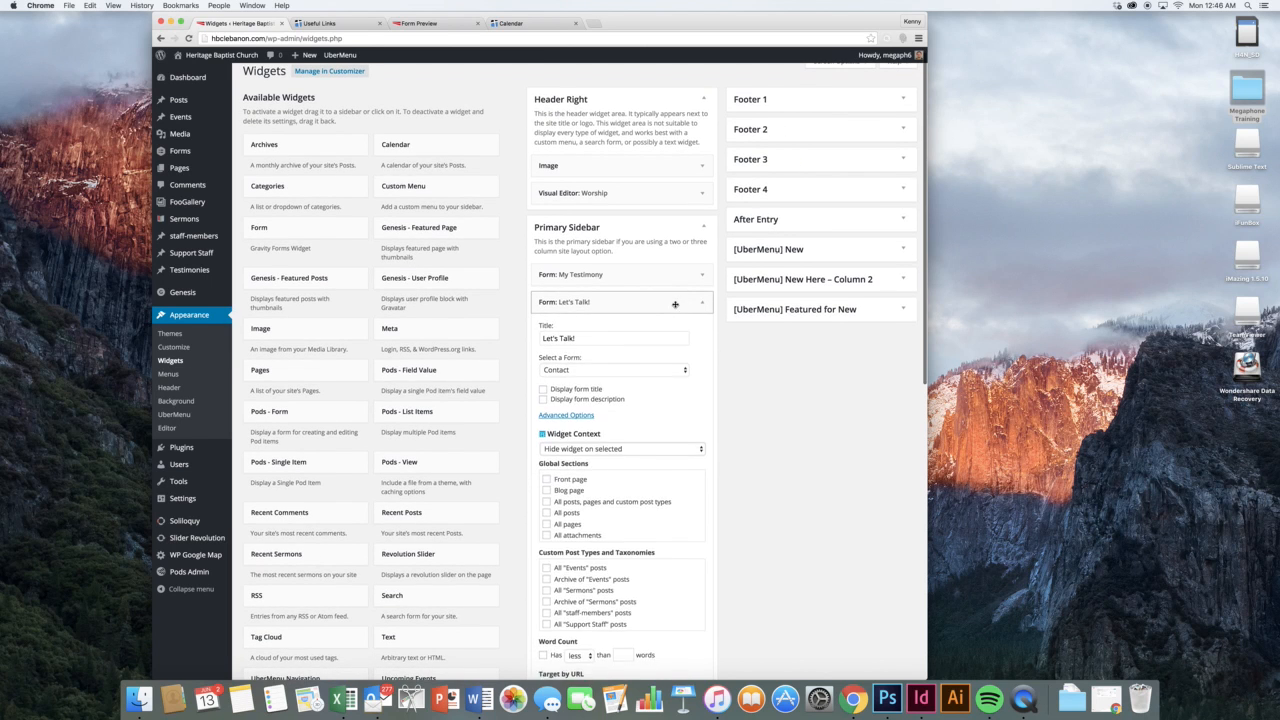
left_click(675, 304)
left_click(684, 327)
left_click(684, 327)
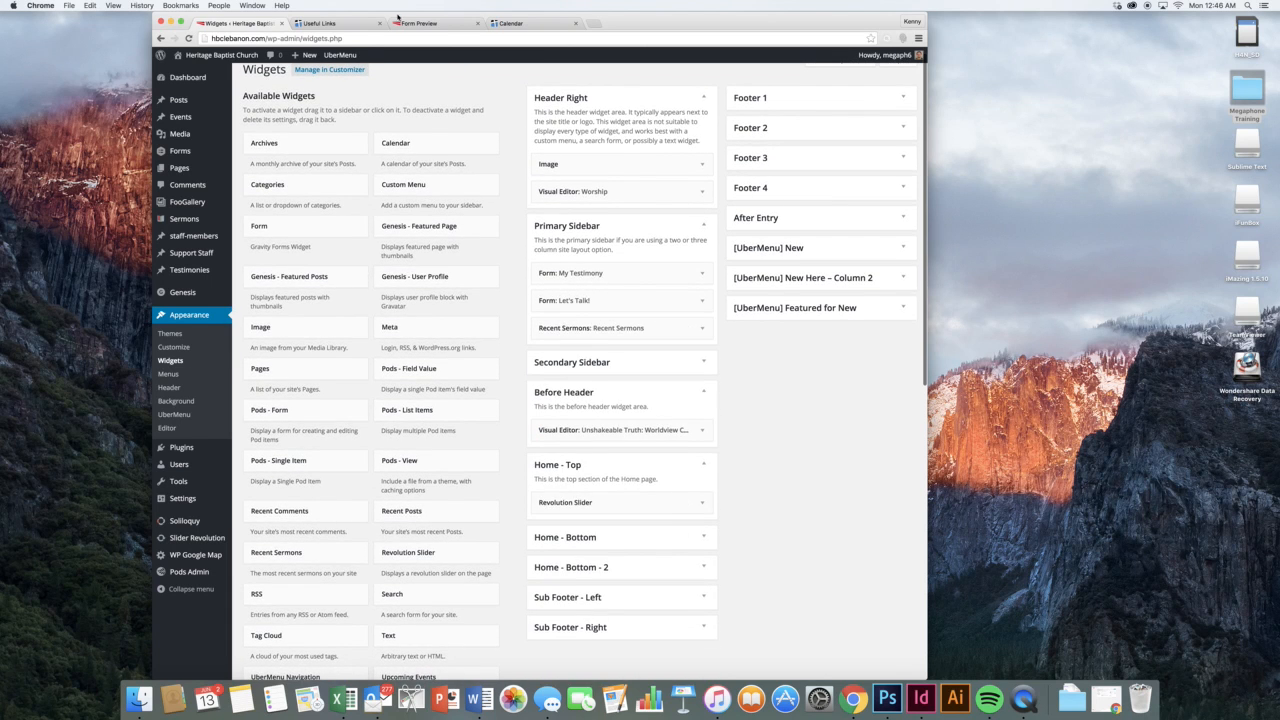
left_click(339, 23)
scroll(540, 350, "up", 10)
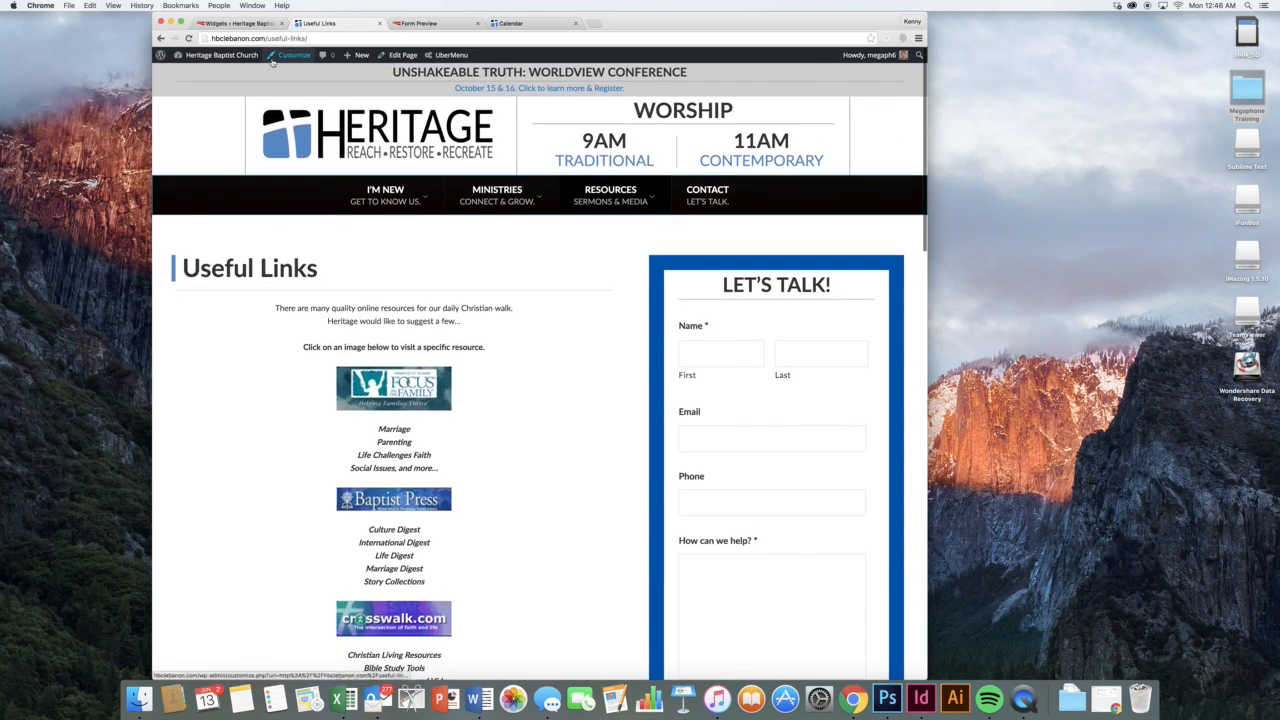
left_click(161, 38)
scroll(629, 323, "down", 4)
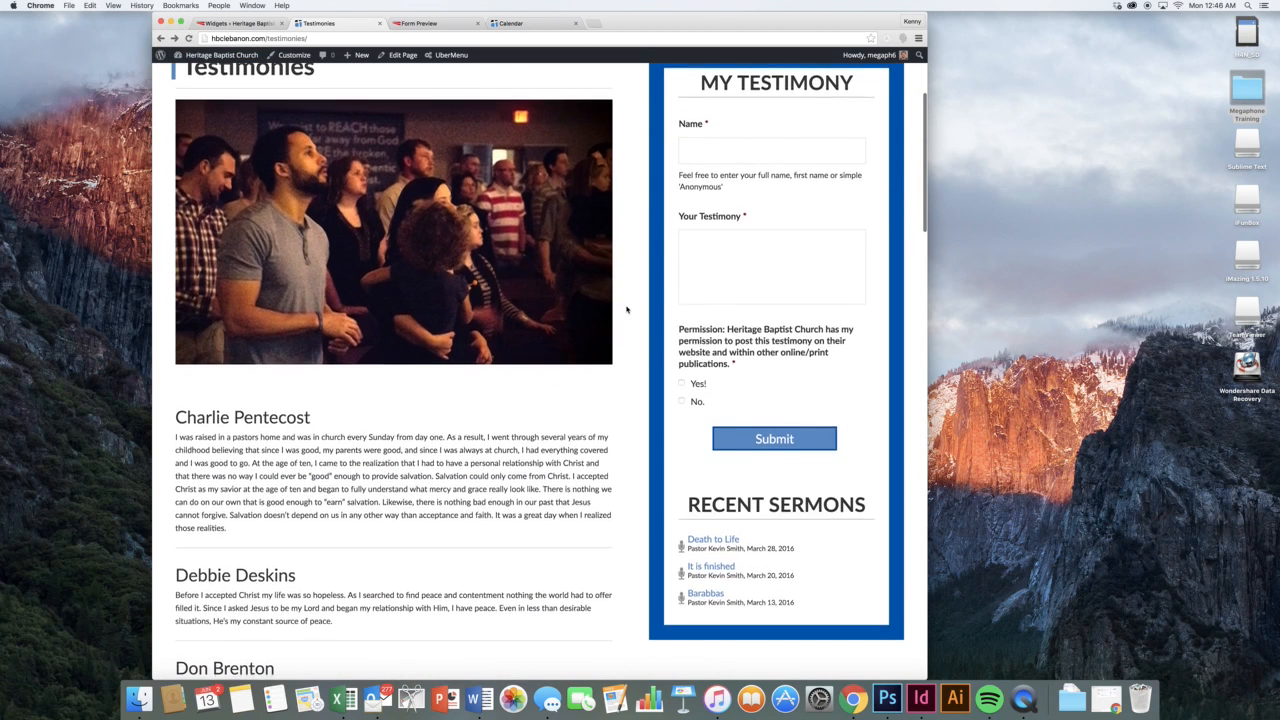
left_click(240, 23)
Compare the My Testimony widget's Target by URL /testimonies/ with the Testimonies page address
left_click(676, 283)
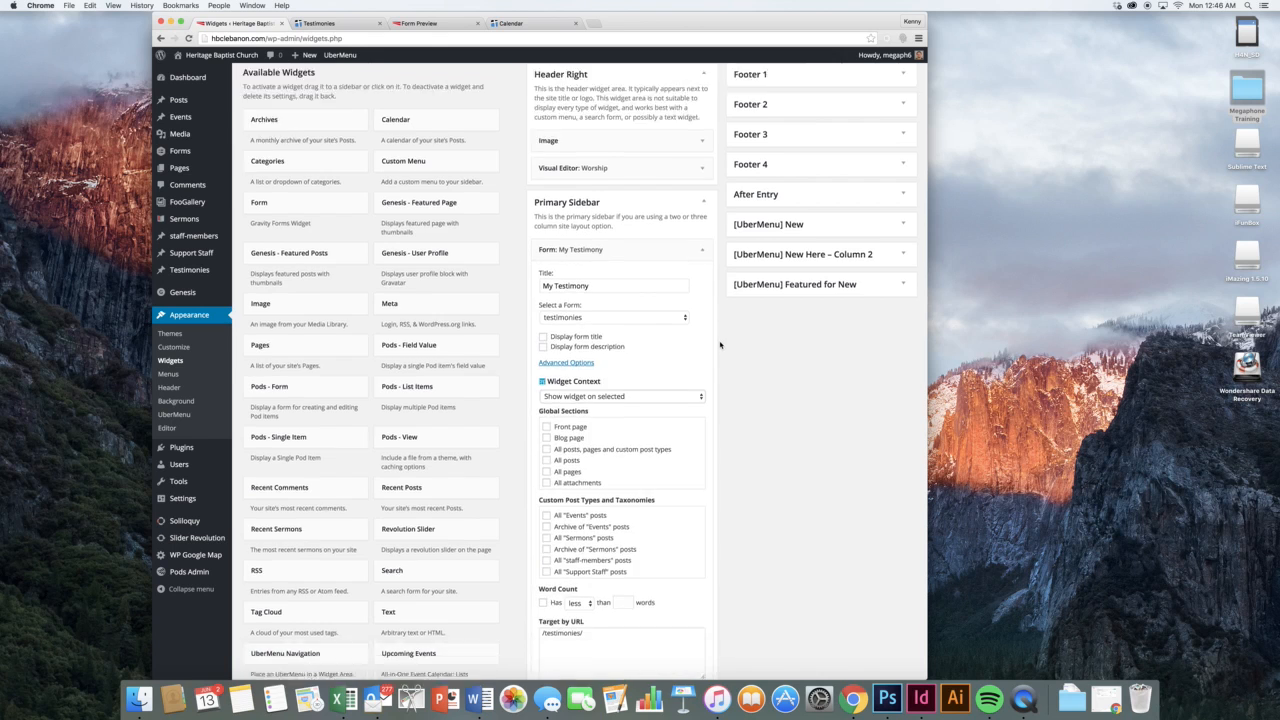
scroll(720, 344, "down", 4)
left_click(629, 464)
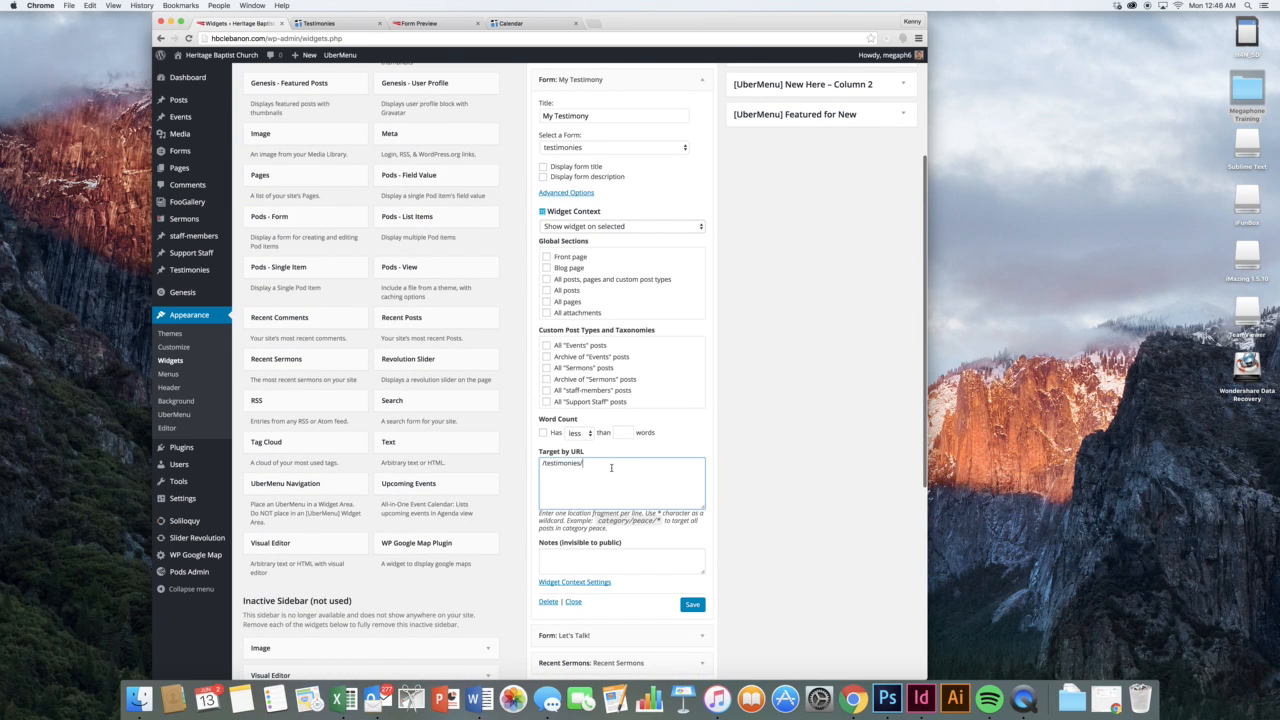
key("super+a")
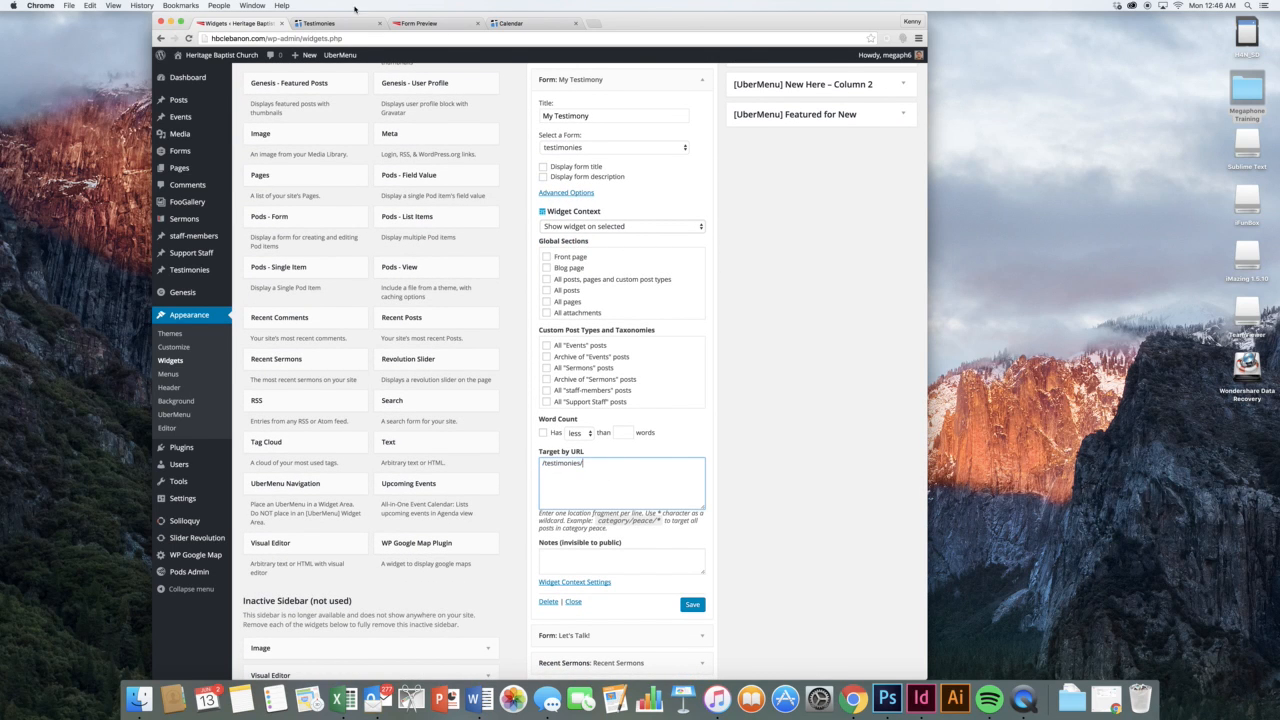
left_click(318, 23)
left_click_drag(323, 38, 264, 38)
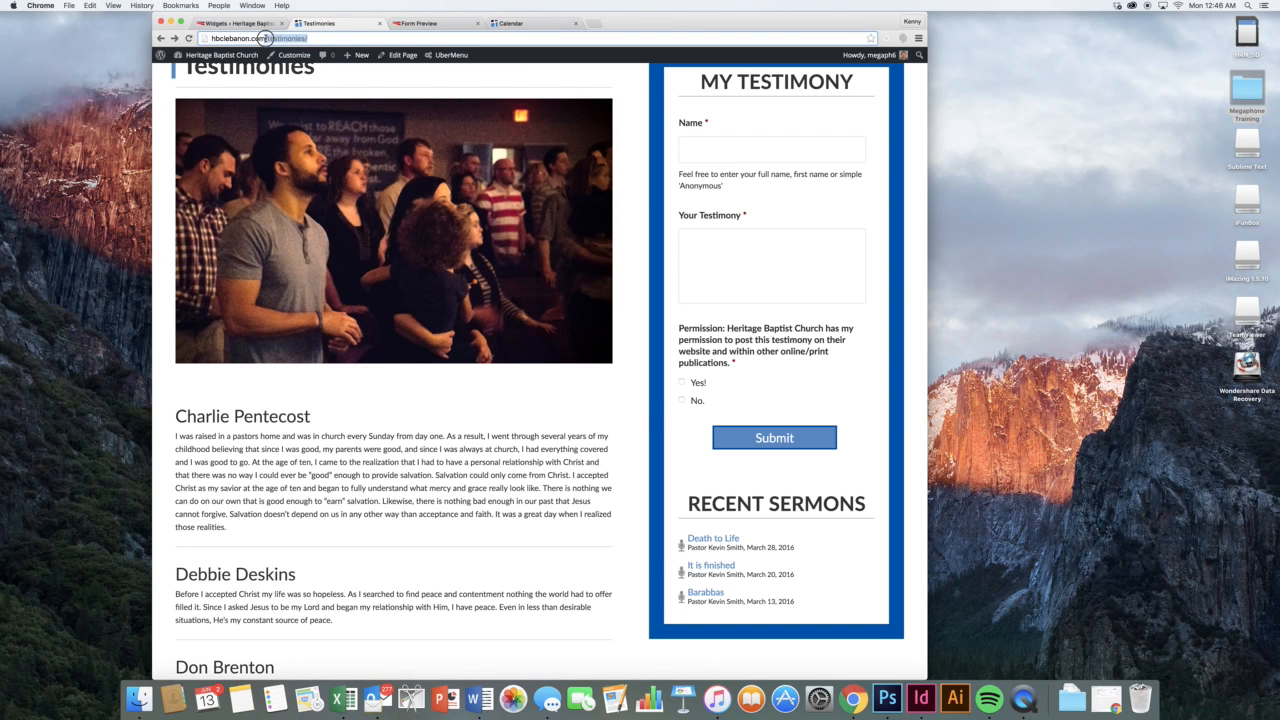
left_click(313, 38)
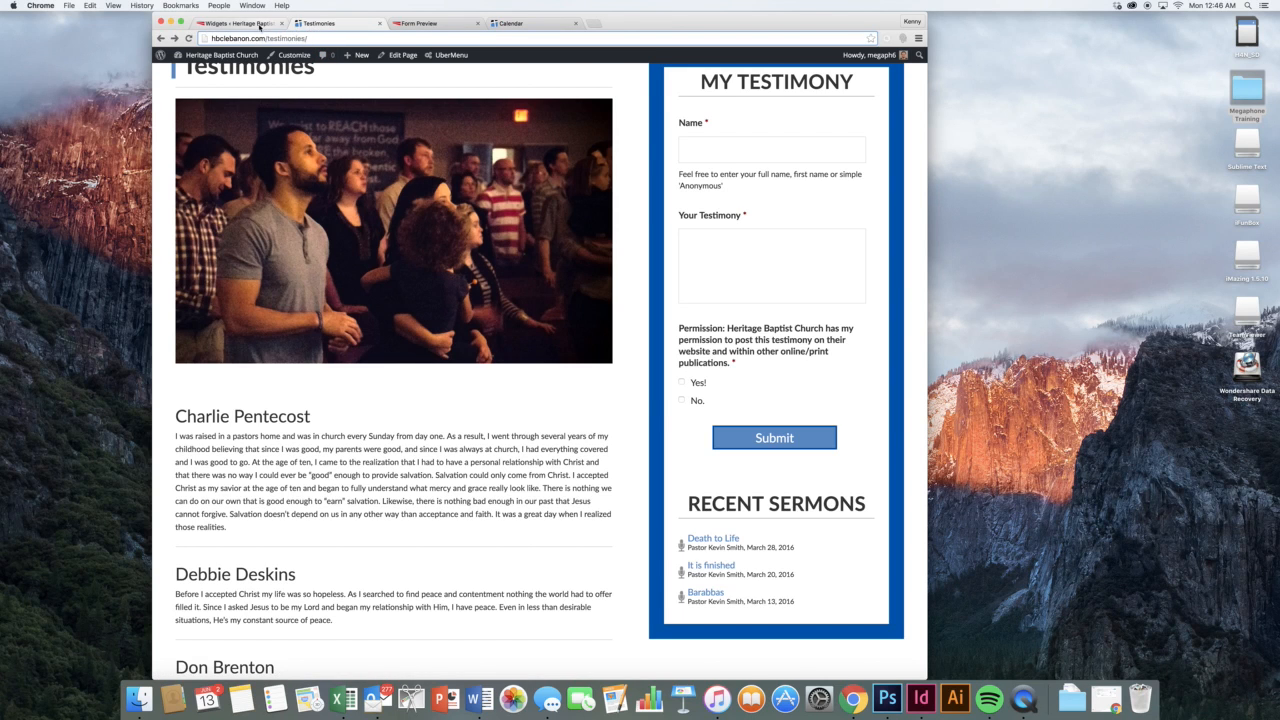
left_click(240, 23)
scroll(601, 465, "down", 1)
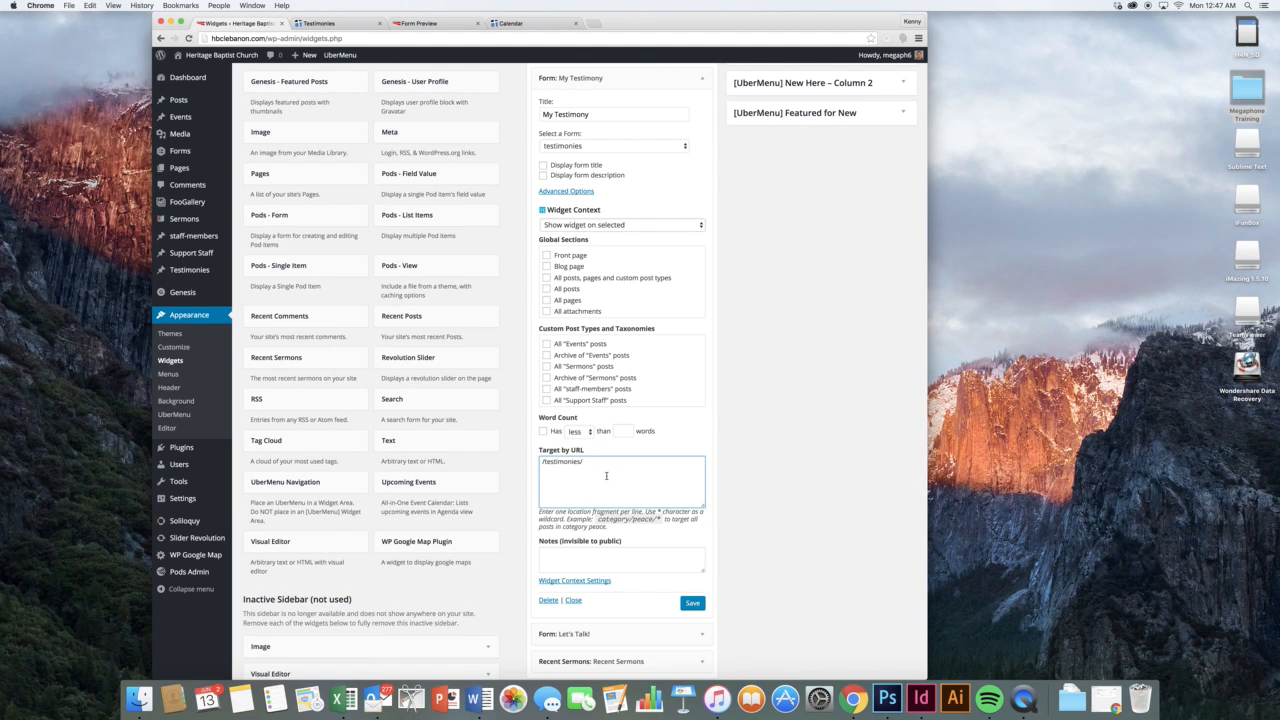
scroll(672, 440, "down", 1)
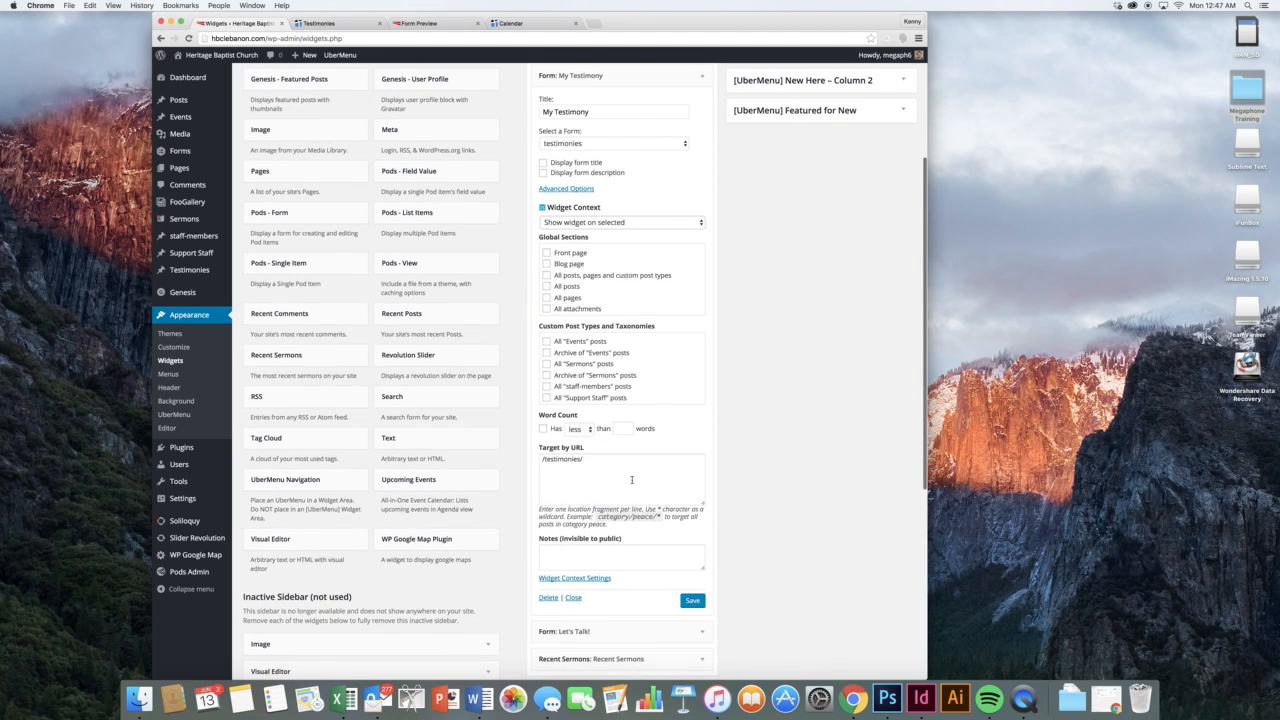
scroll(687, 465, "down", 2)
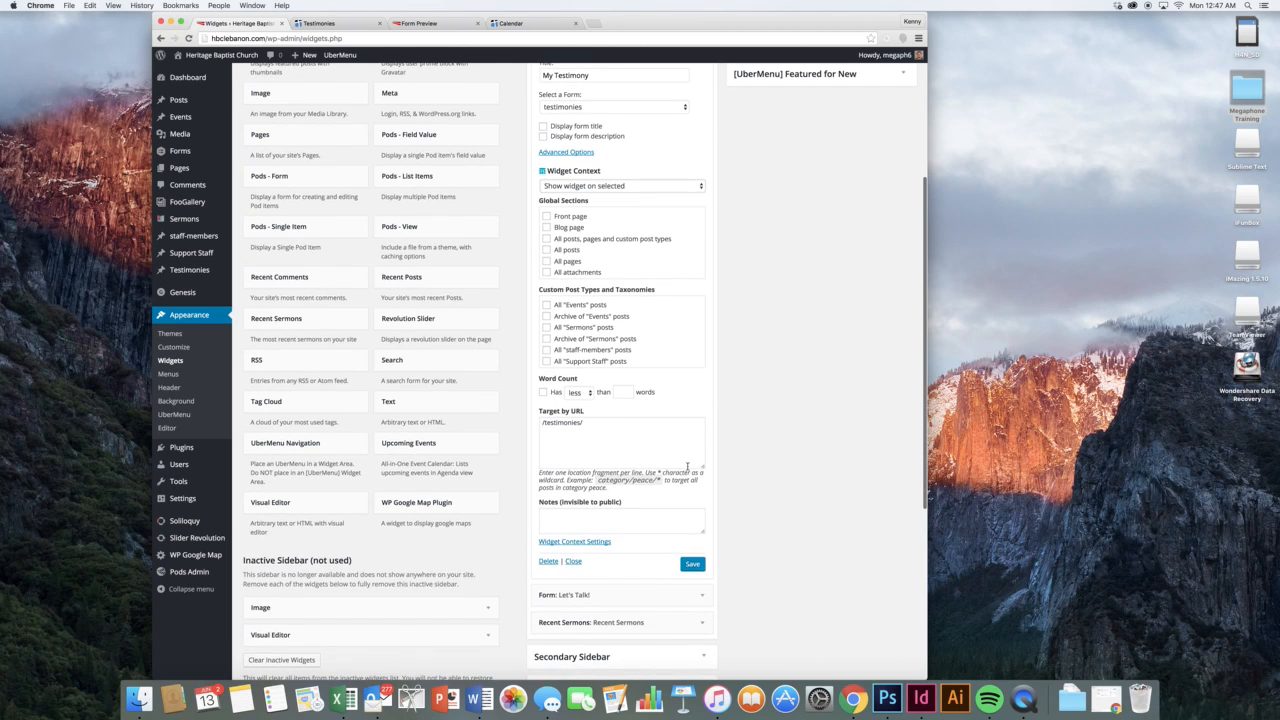
scroll(691, 524, "up", 3)
Expand the Let's Talk! widget and inspect its /testimonies/ Target by URL value
left_click(704, 140)
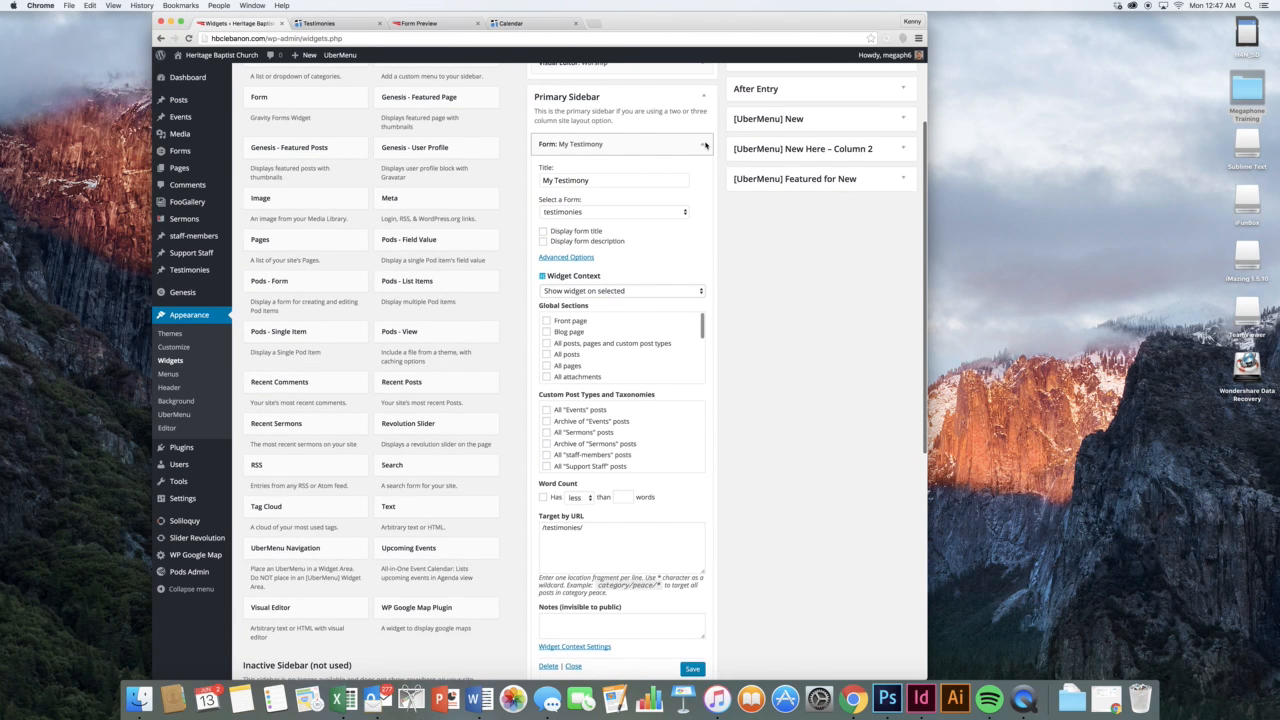
left_click(705, 145)
scroll(643, 168, "down", 4)
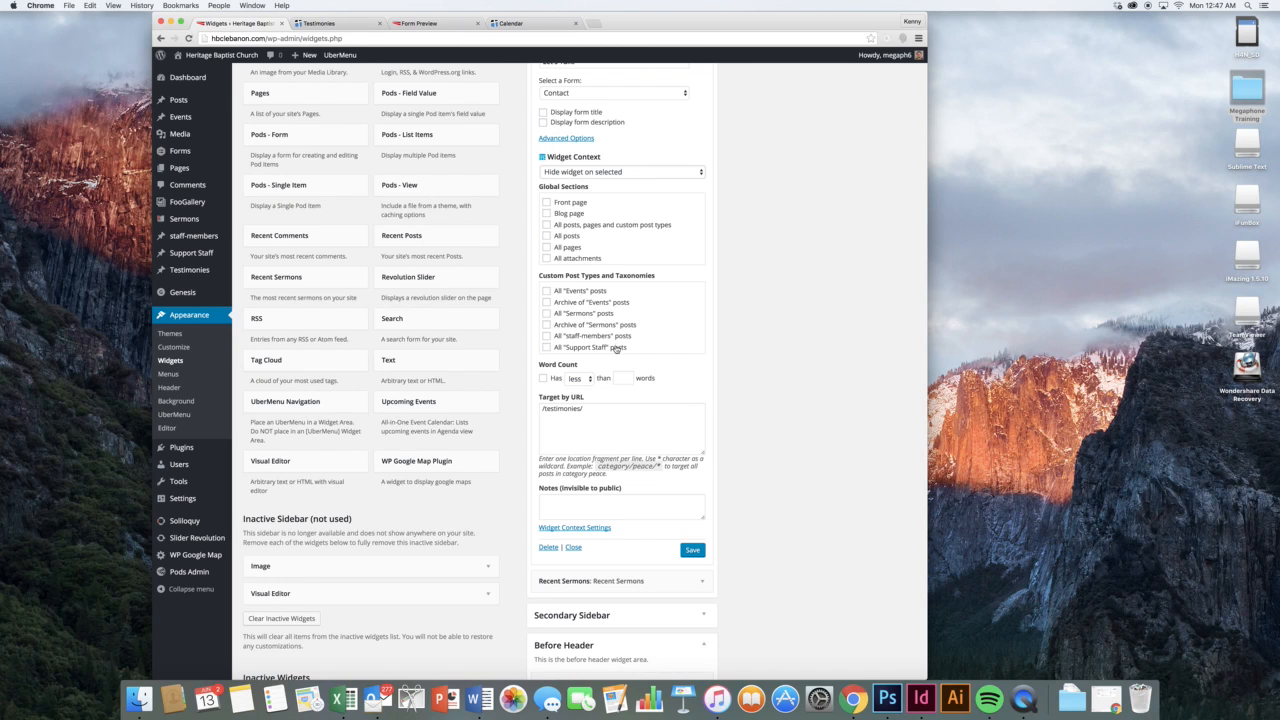
left_click(595, 420)
triple_click(590, 411)
left_click(603, 410)
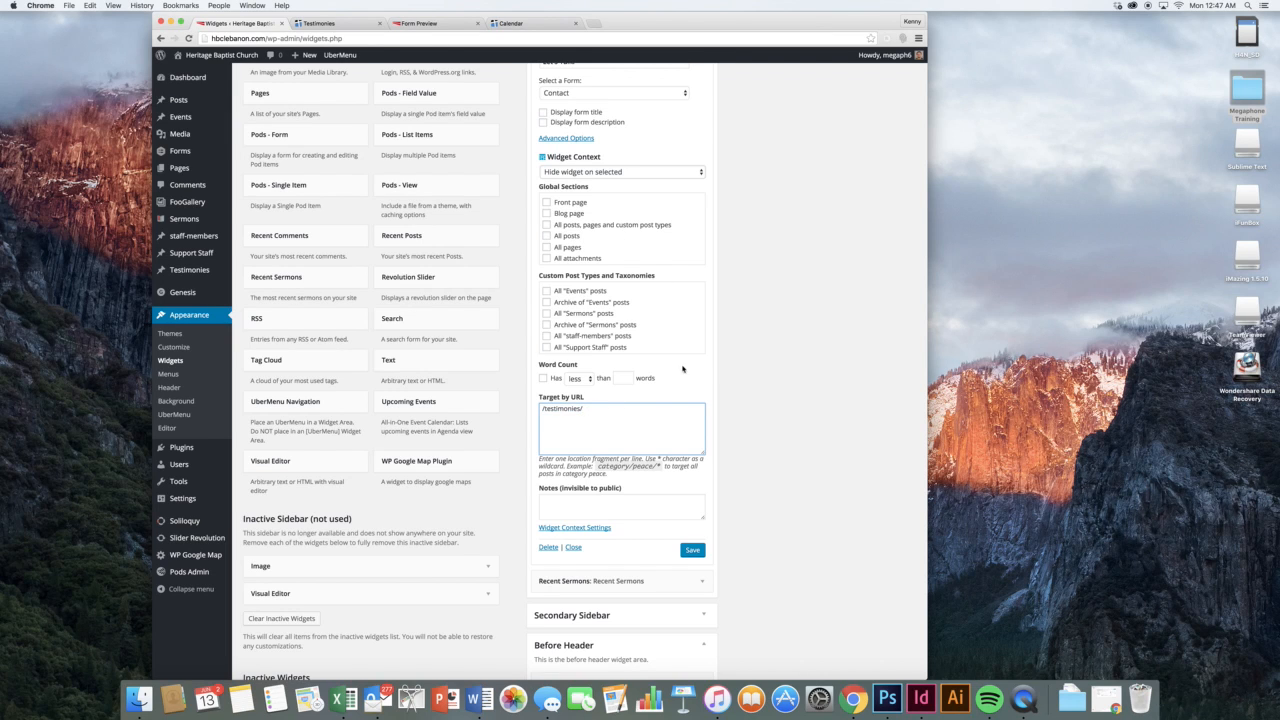
scroll(706, 278, "up", 3)
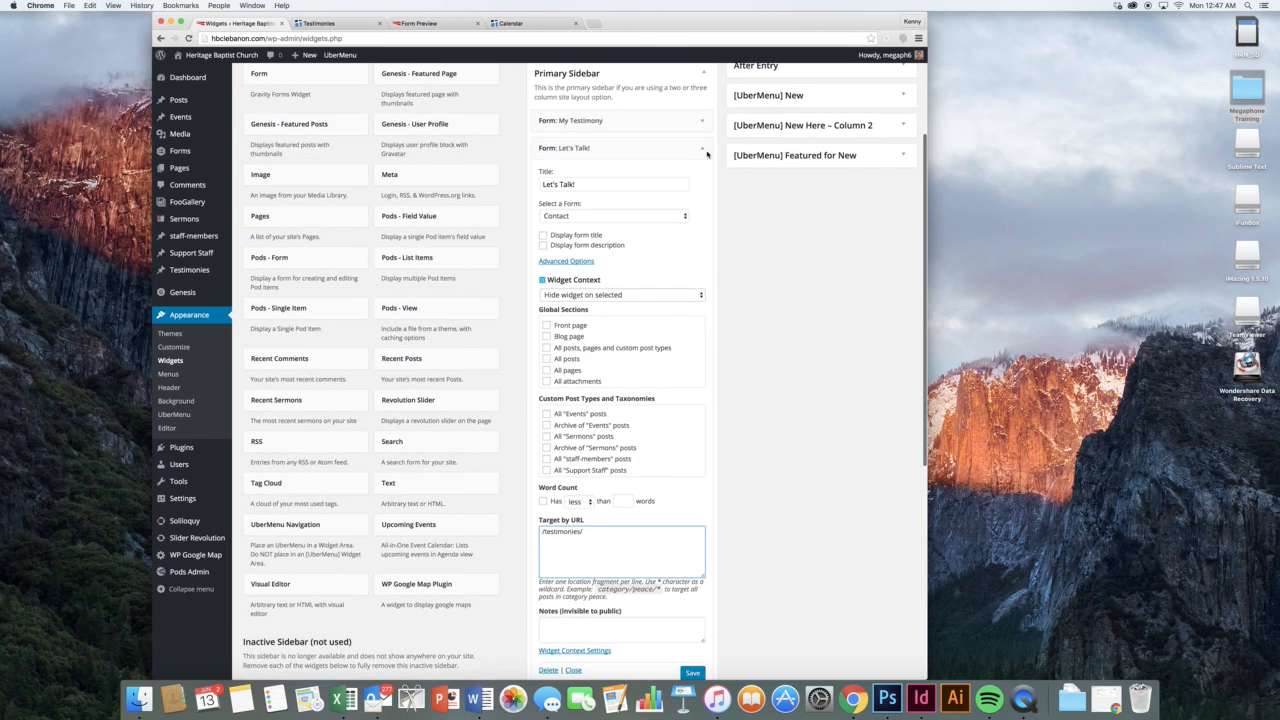
Collapse Let's Talk!, peek at Recent Sermons, and load the Heritage Baptist Church home page via its logo
left_click(703, 148)
left_click(650, 174)
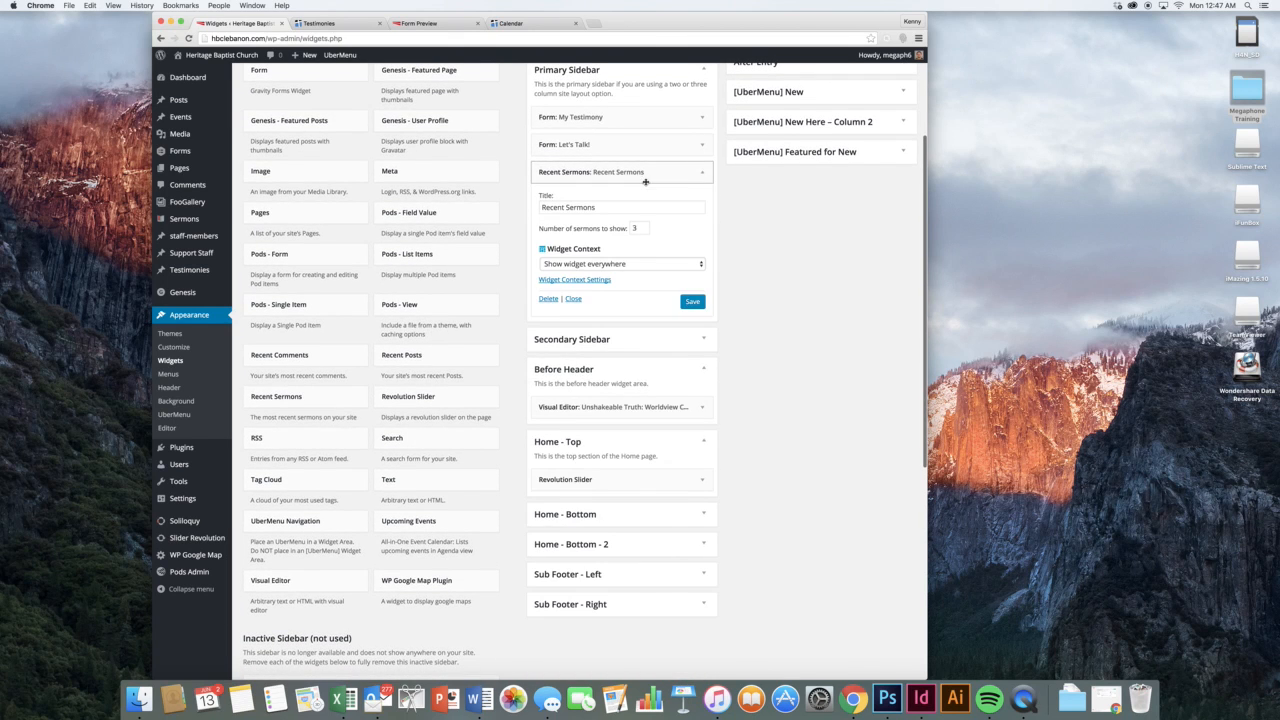
left_click(703, 172)
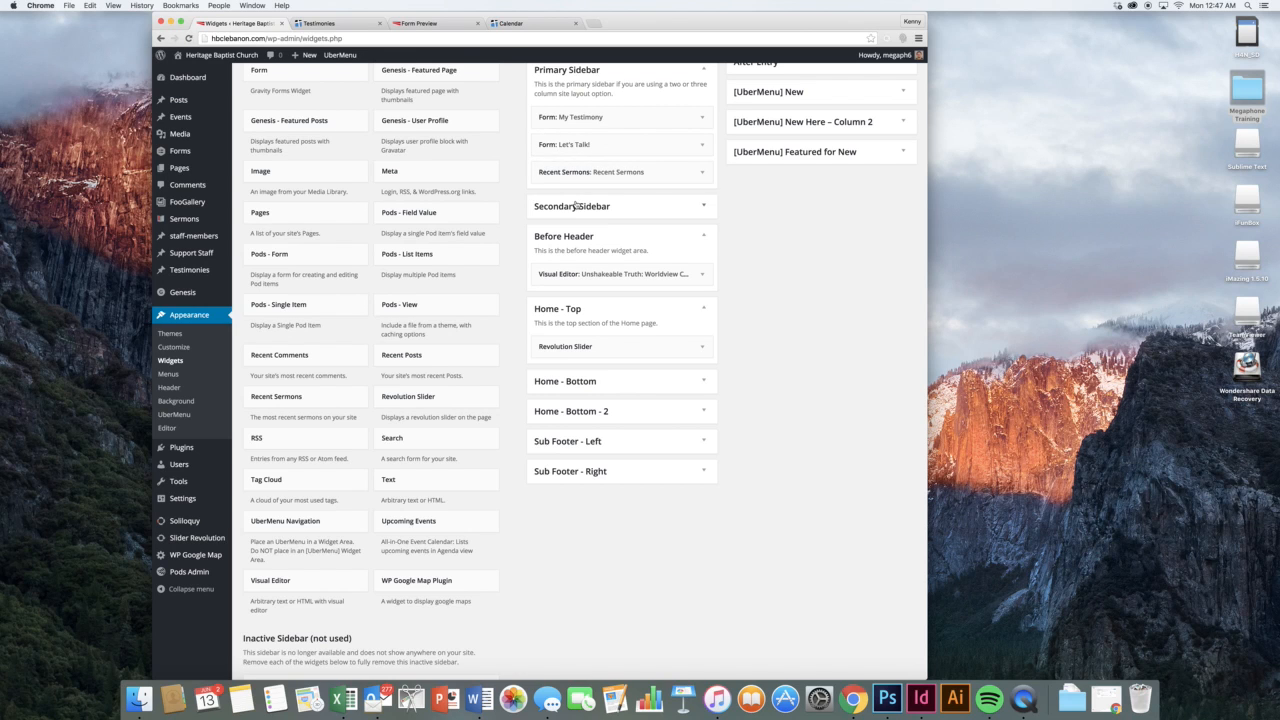
scroll(620, 210, "down", 1)
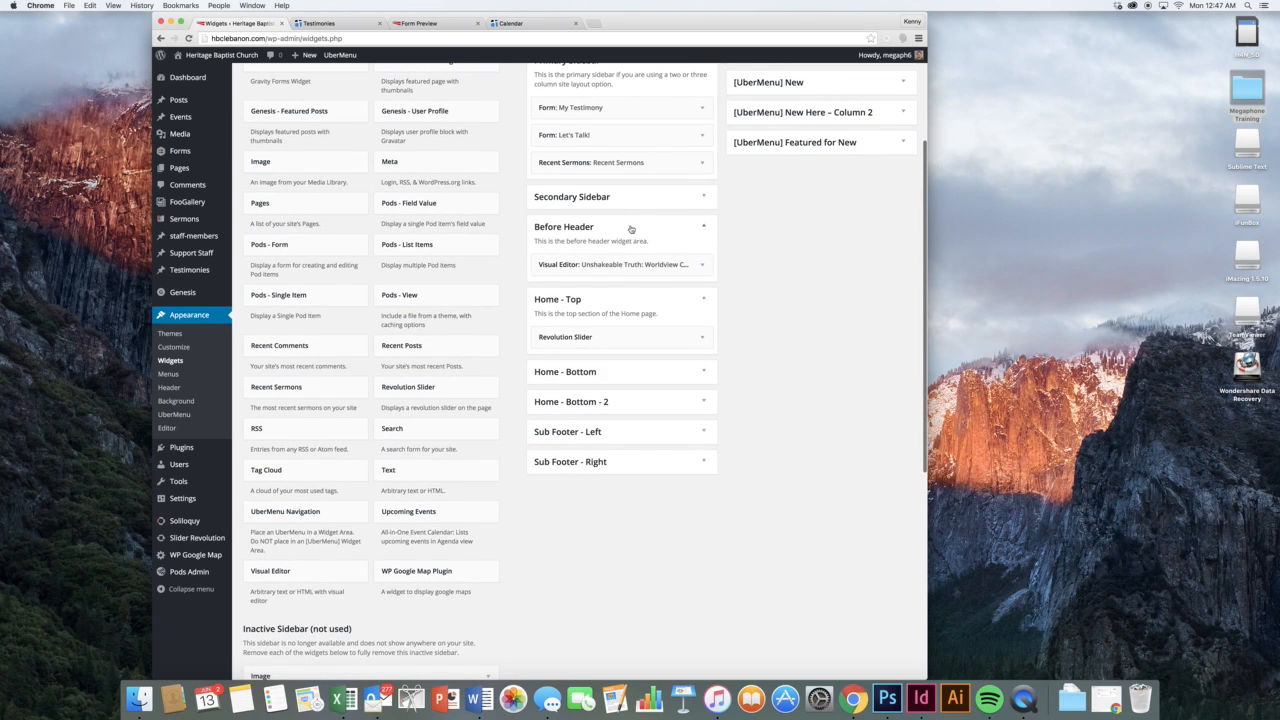
scroll(677, 337, "down", 1)
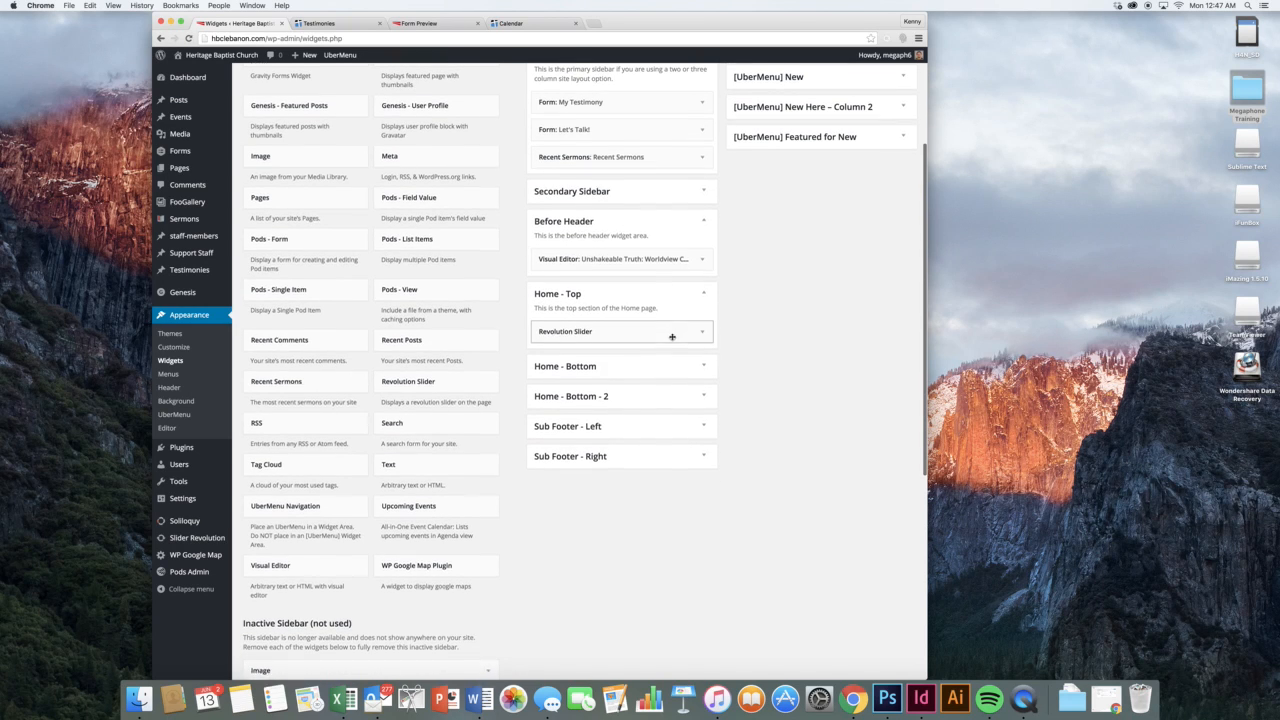
left_click(310, 22)
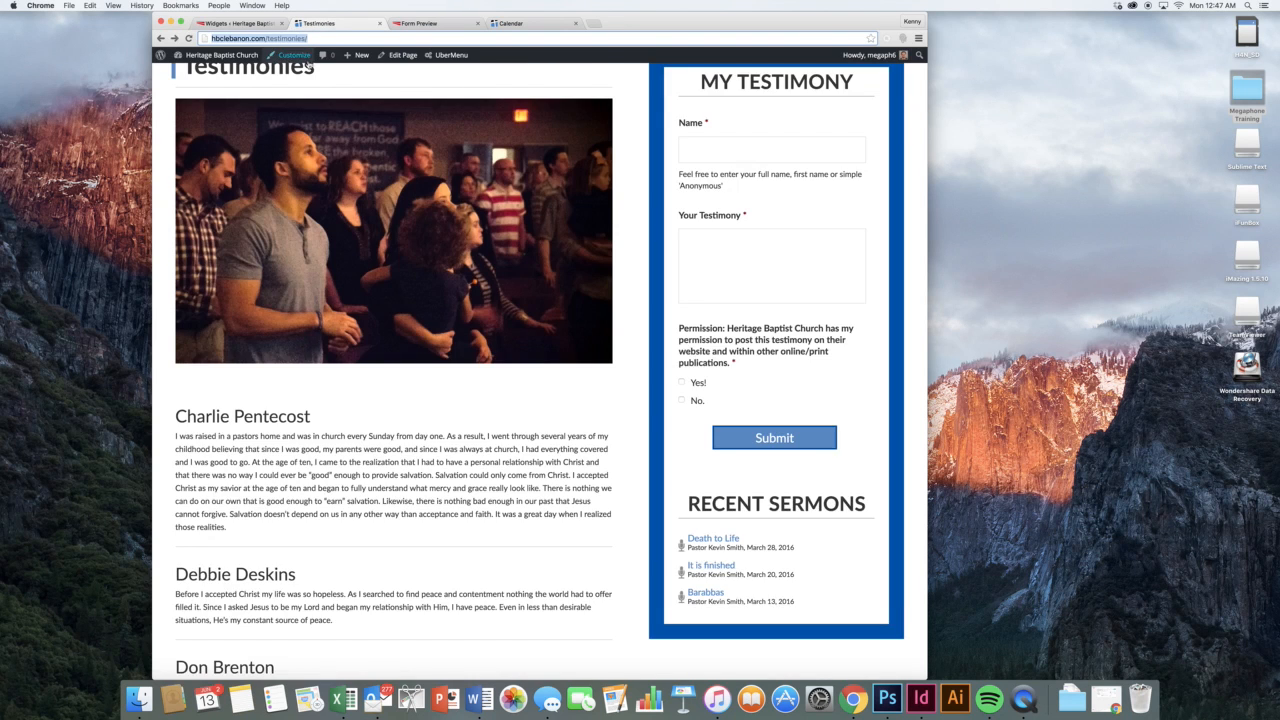
left_click(370, 135)
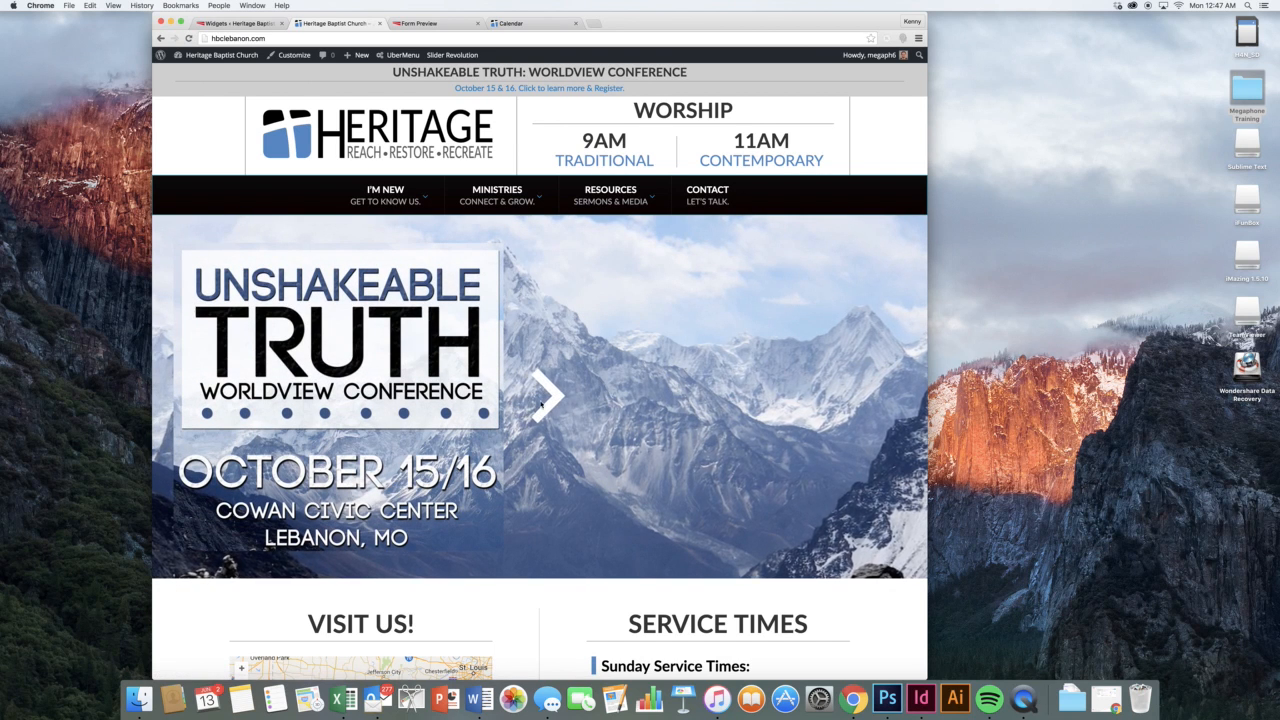
Confirm the Revolution Slider widget keeps 'home' as its chosen slider, then collapse it
left_click(245, 22)
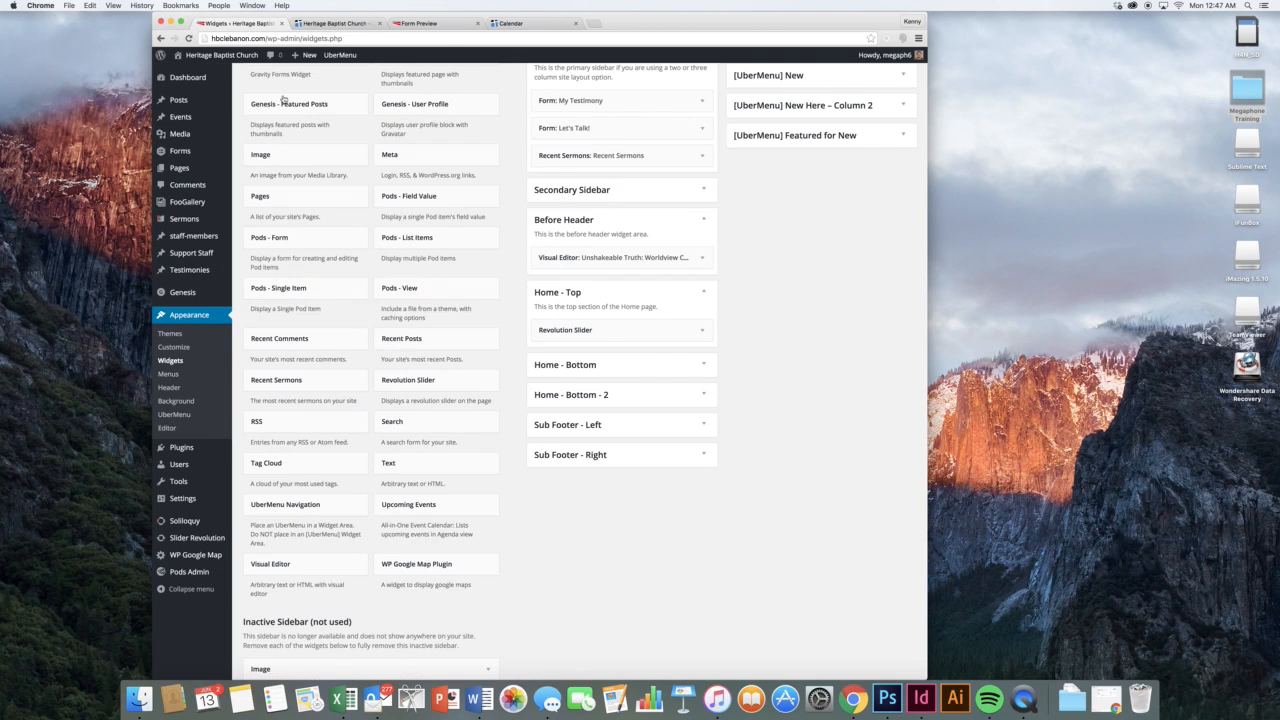
left_click(706, 330)
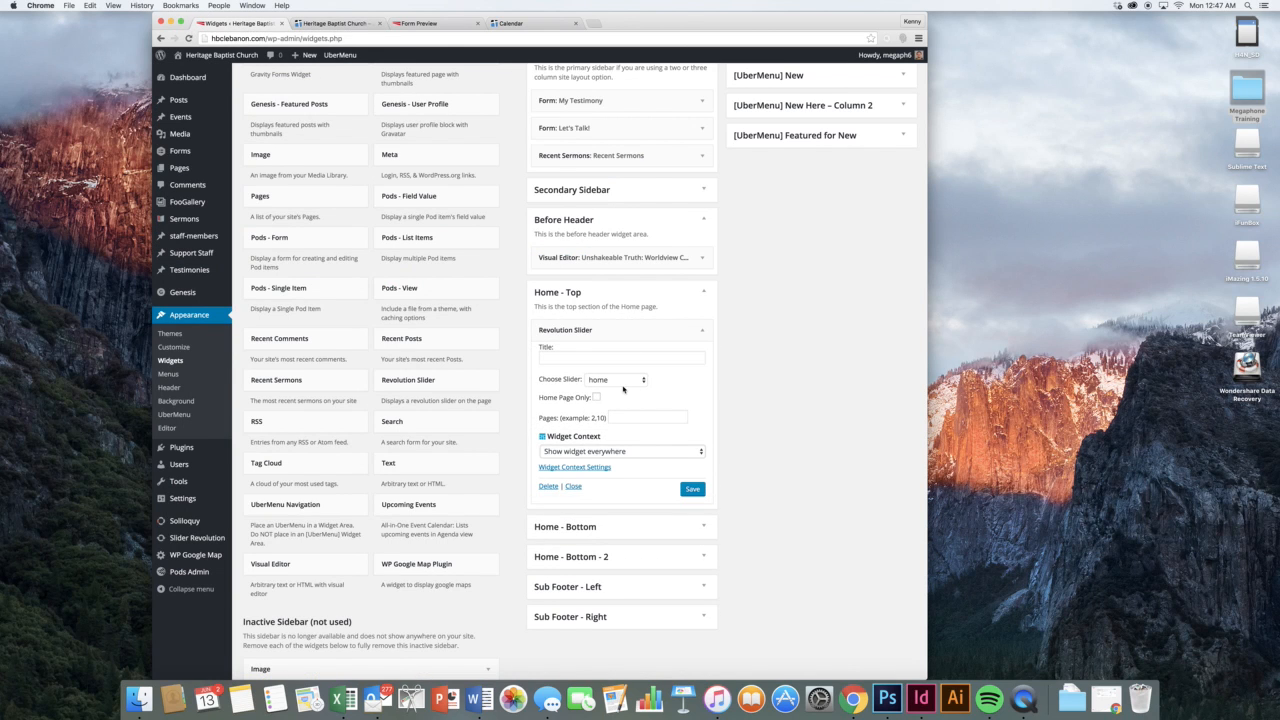
left_click(618, 380)
left_click(662, 387)
left_click(684, 329)
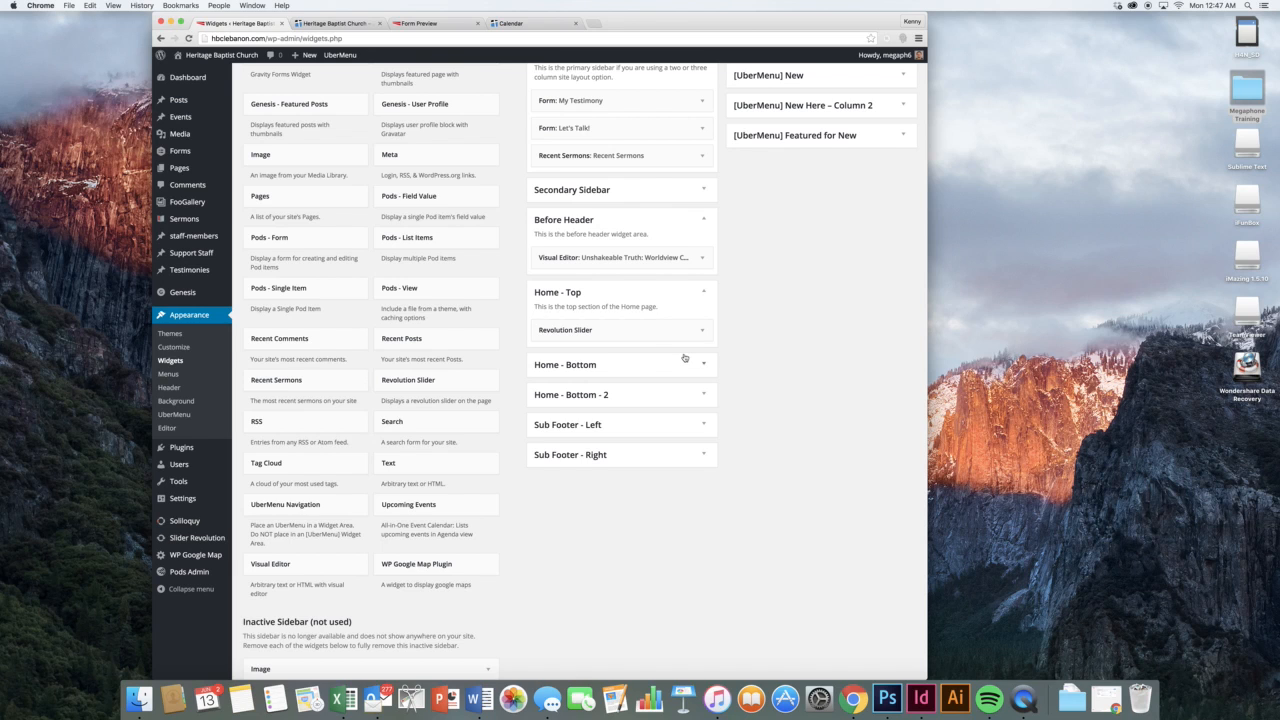
Expand Home - Bottom and compare its widgets with the live home page
left_click(684, 358)
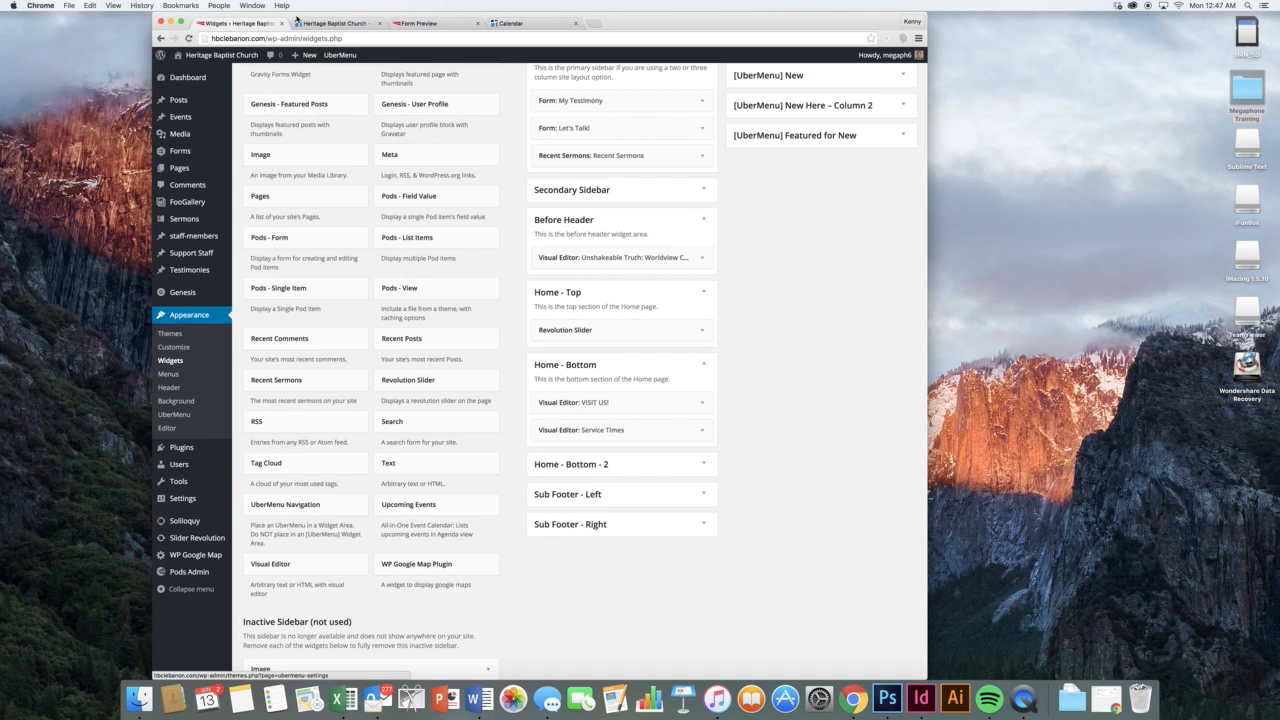
left_click(298, 22)
scroll(562, 316, "down", 10)
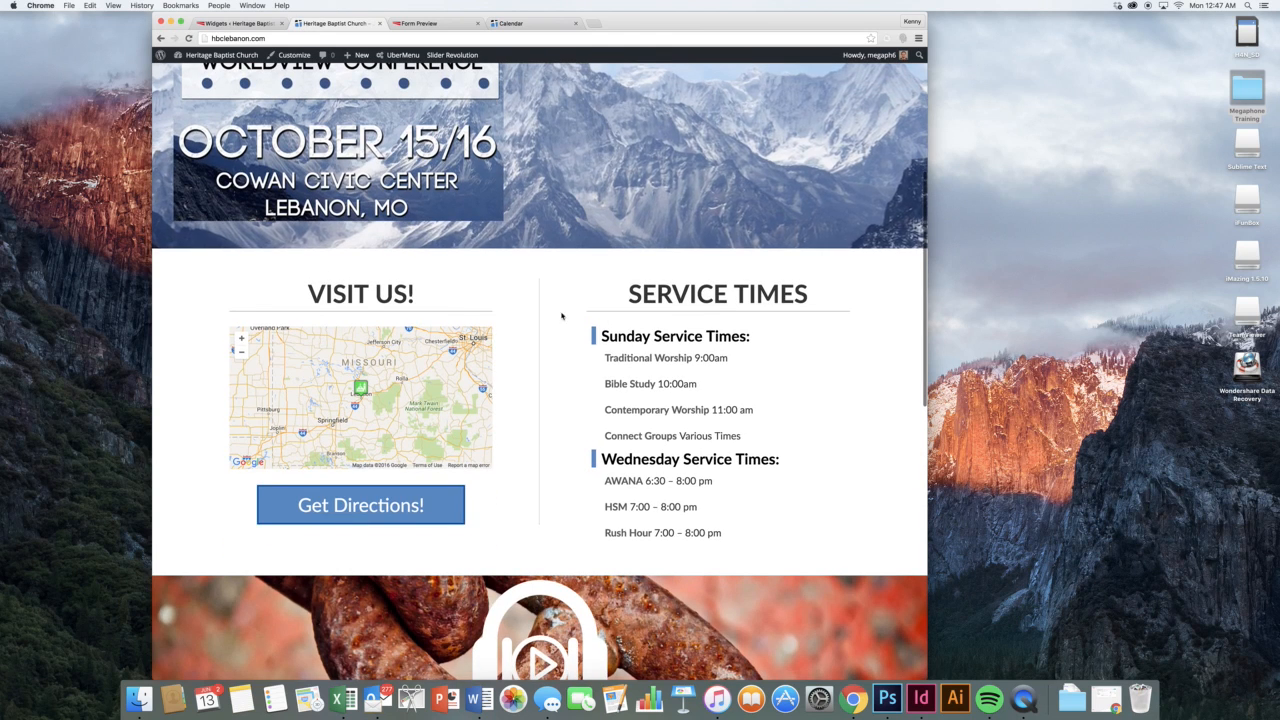
left_click(237, 25)
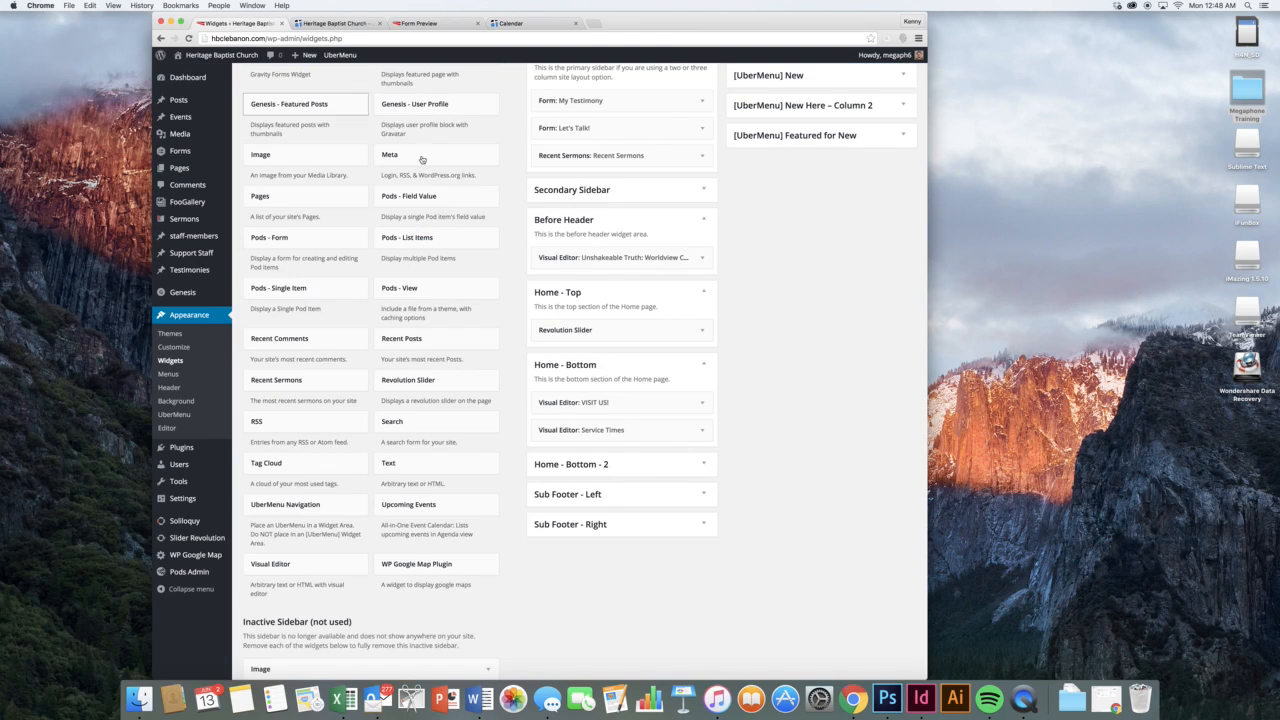
Expand the VISIT US! widget and examine the Get Directions link code in code view
left_click(680, 403)
scroll(744, 395, "down", 3)
scroll(744, 395, "down", 1)
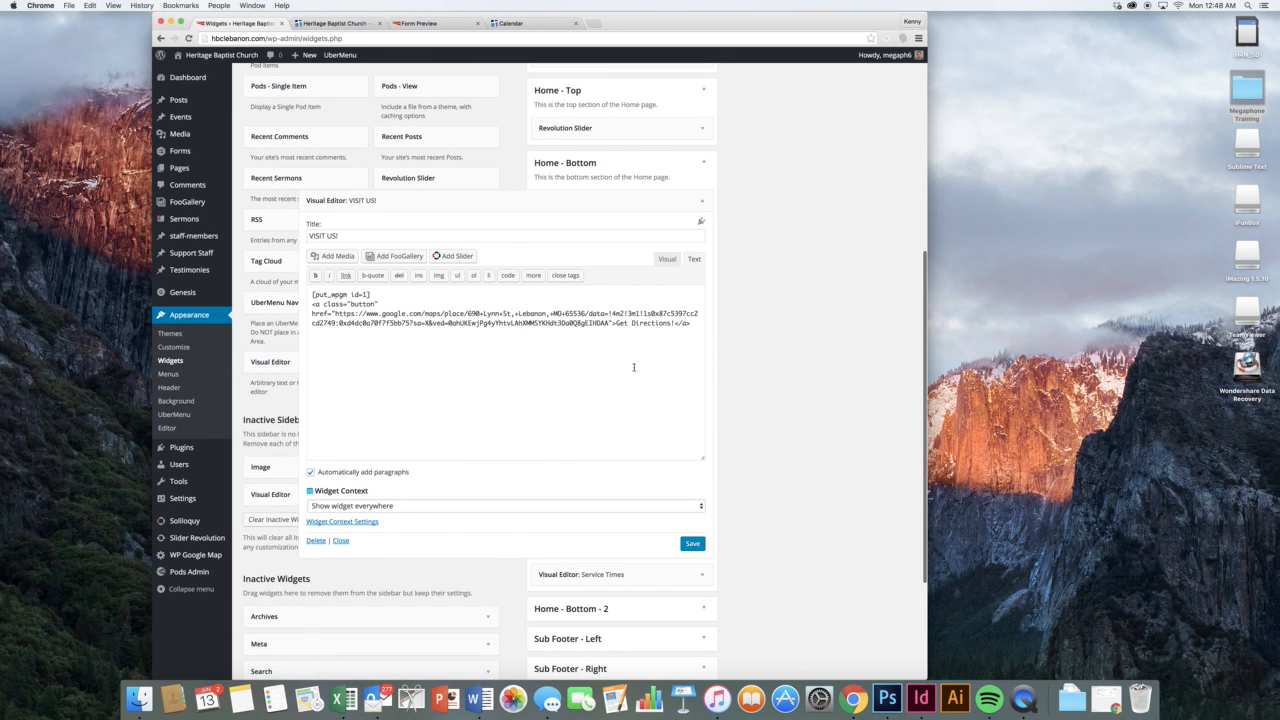
left_click(667, 259)
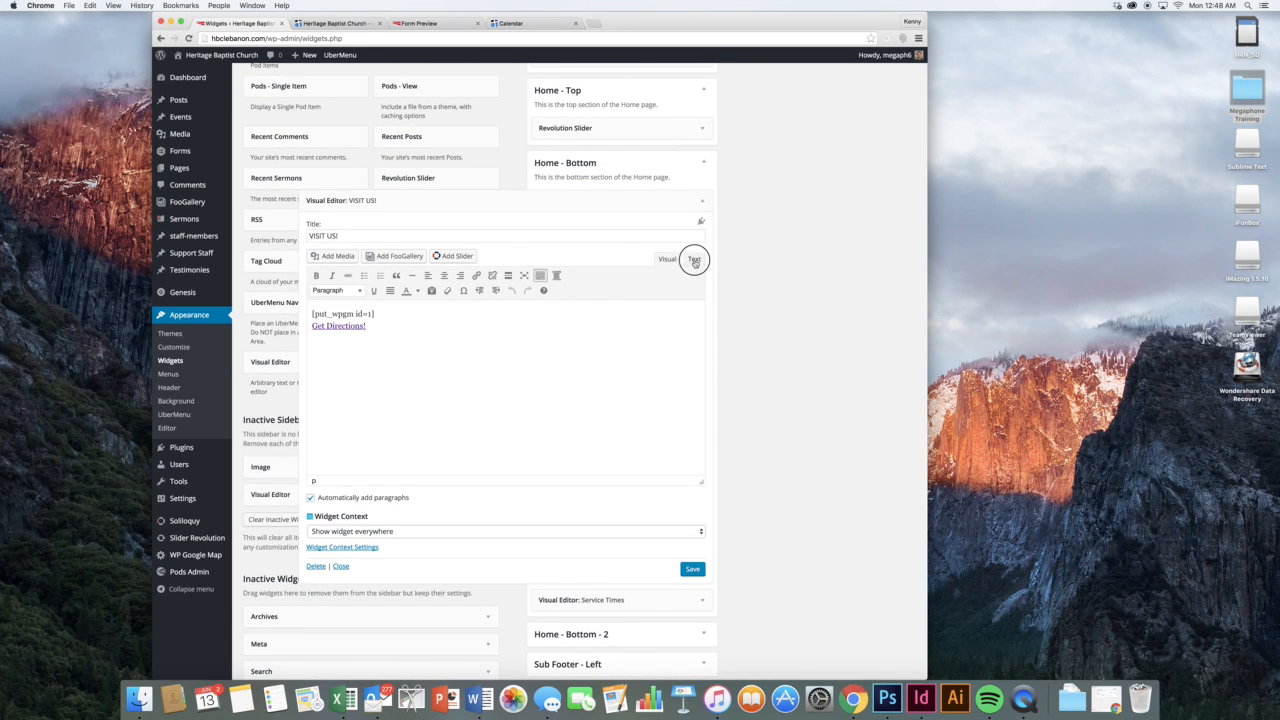
left_click(694, 259)
left_click_drag(552, 336, 540, 324)
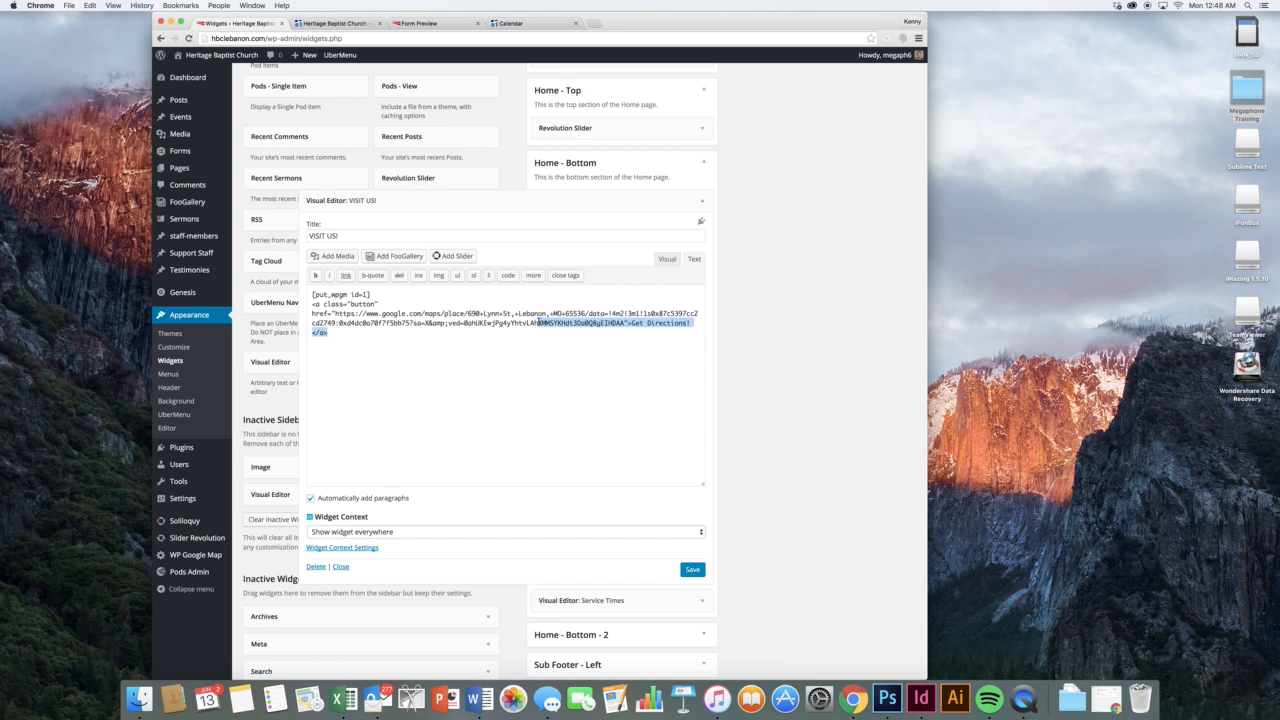
left_click(549, 312)
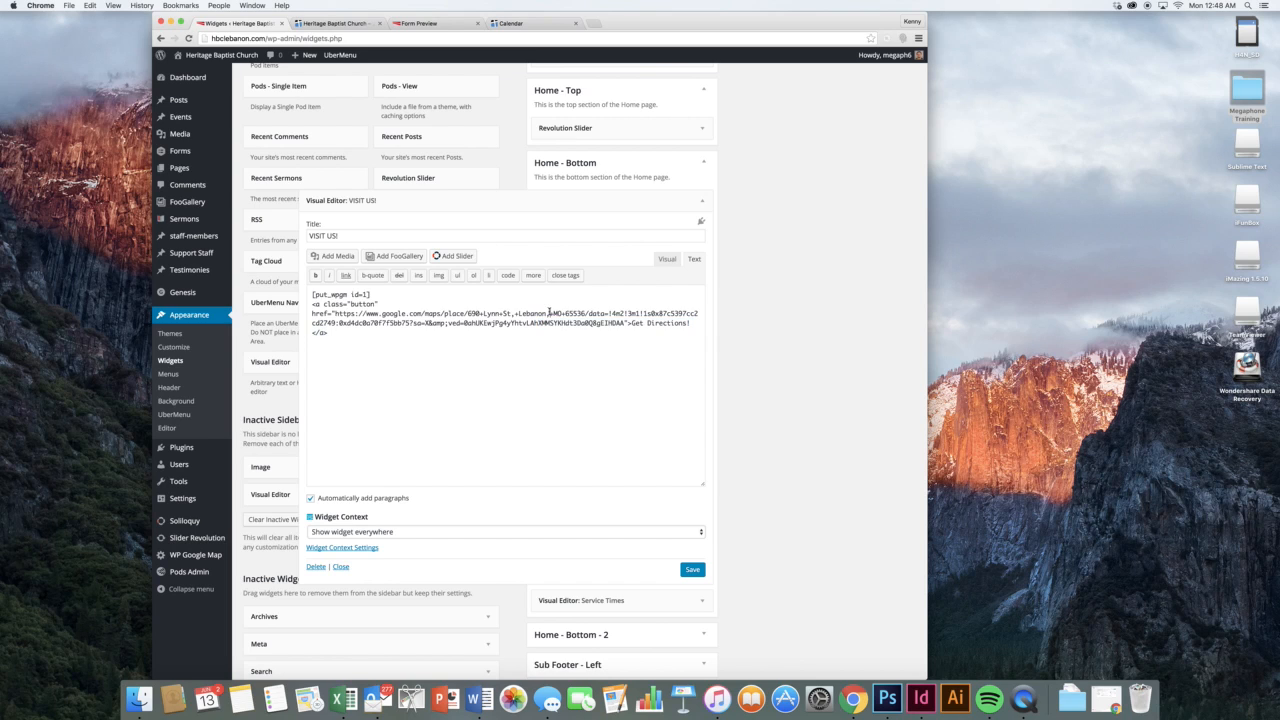
In Visual mode, inspect the Get Directions! link address and the [put_wpgm id=1] map shortcode
left_click(663, 259)
left_click(574, 328)
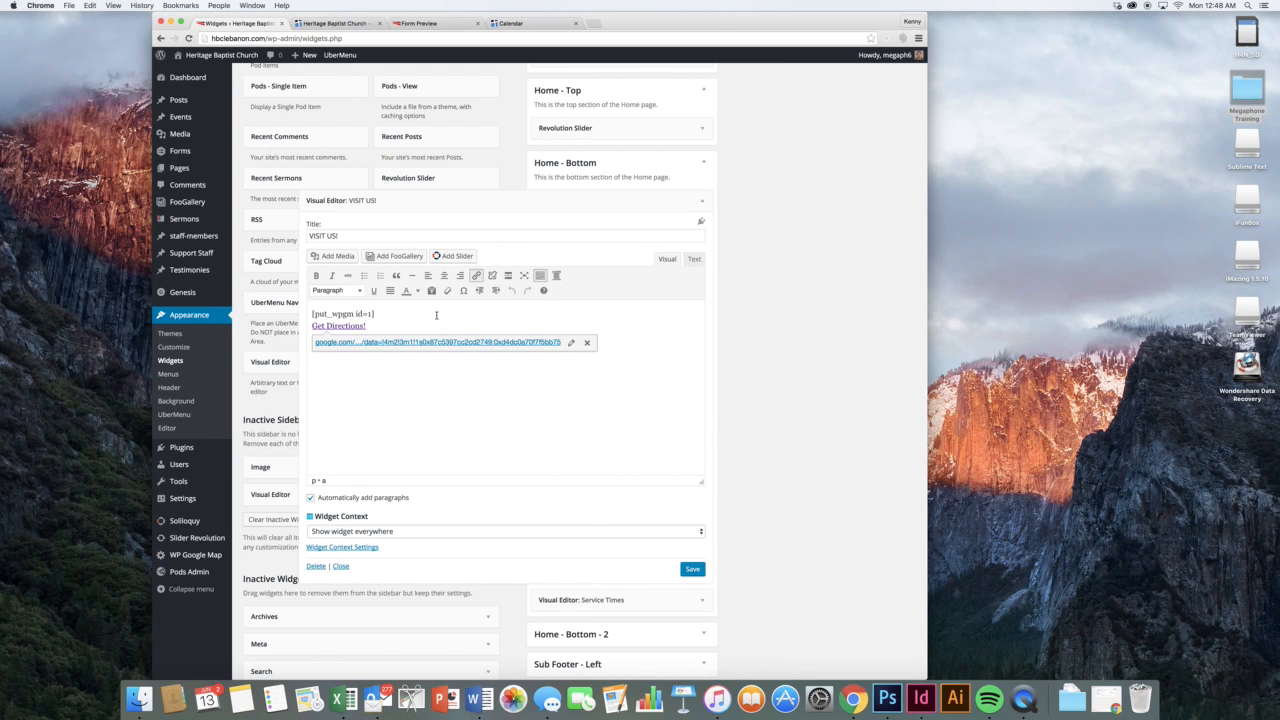
left_click(374, 314)
triple_click(371, 313)
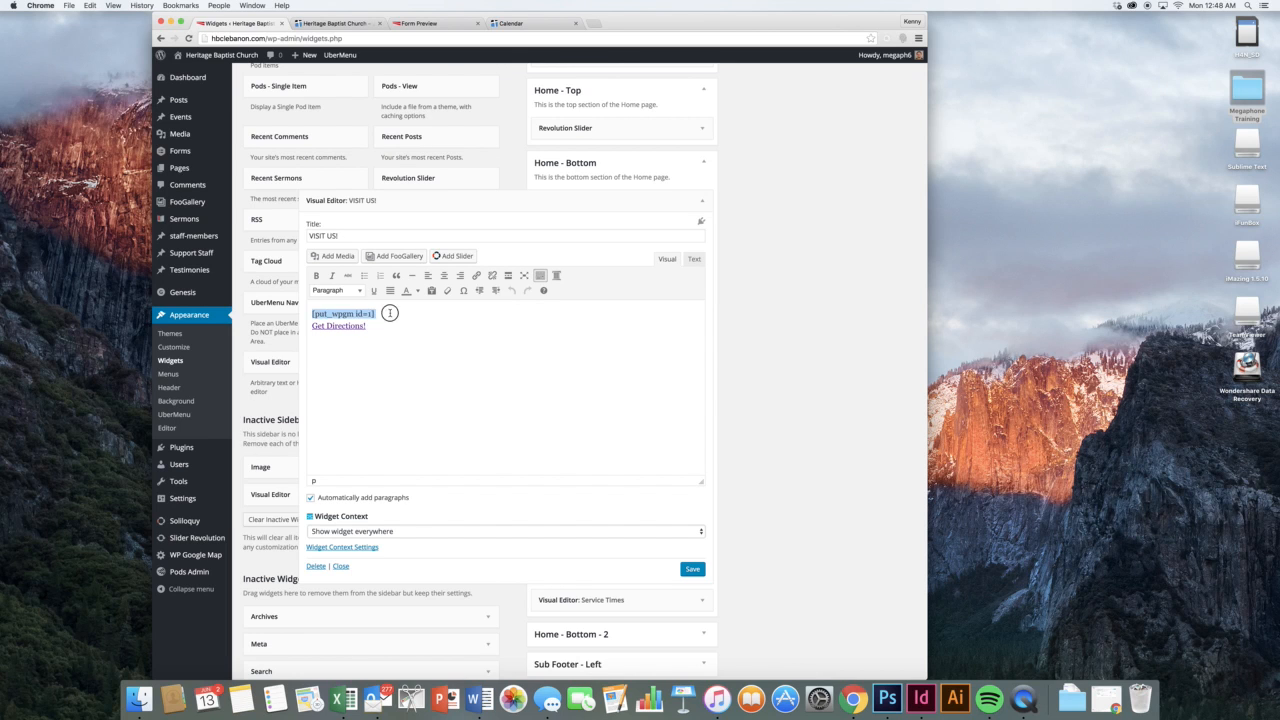
left_click(389, 313)
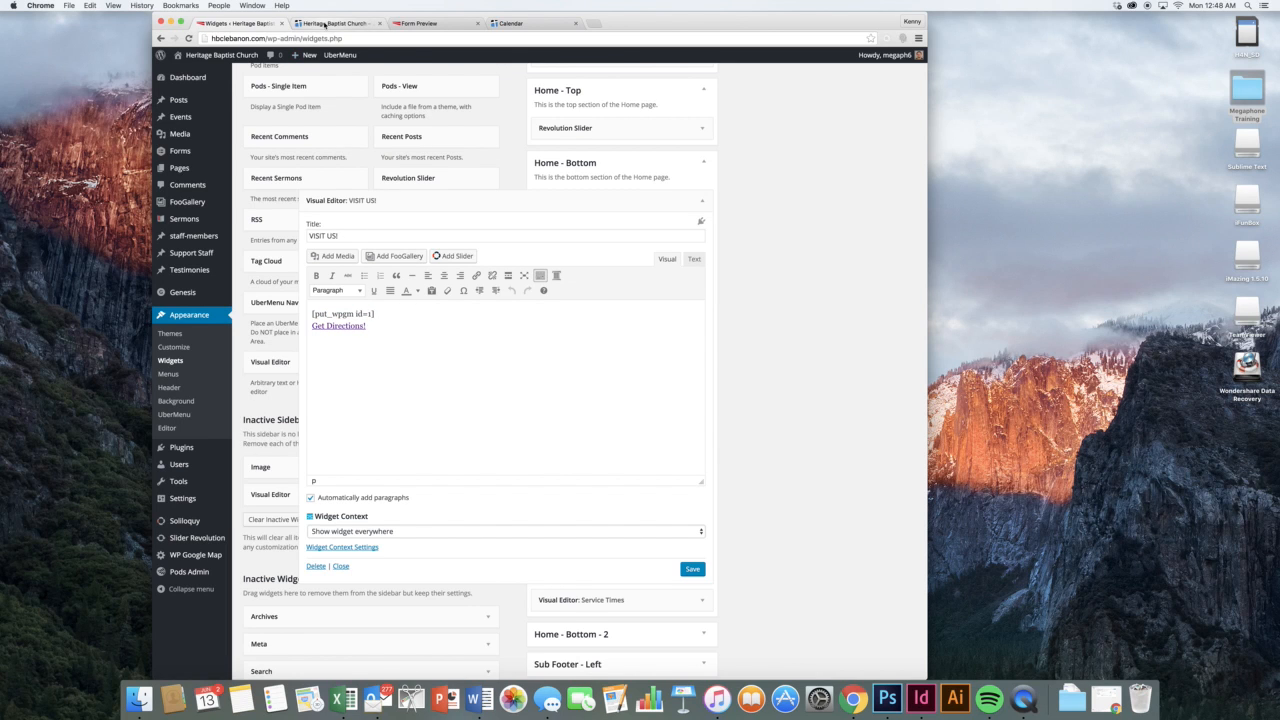
Test the Get Directions! button on the live site, then collapse the VISIT US widget
left_click(324, 24)
left_click(369, 503)
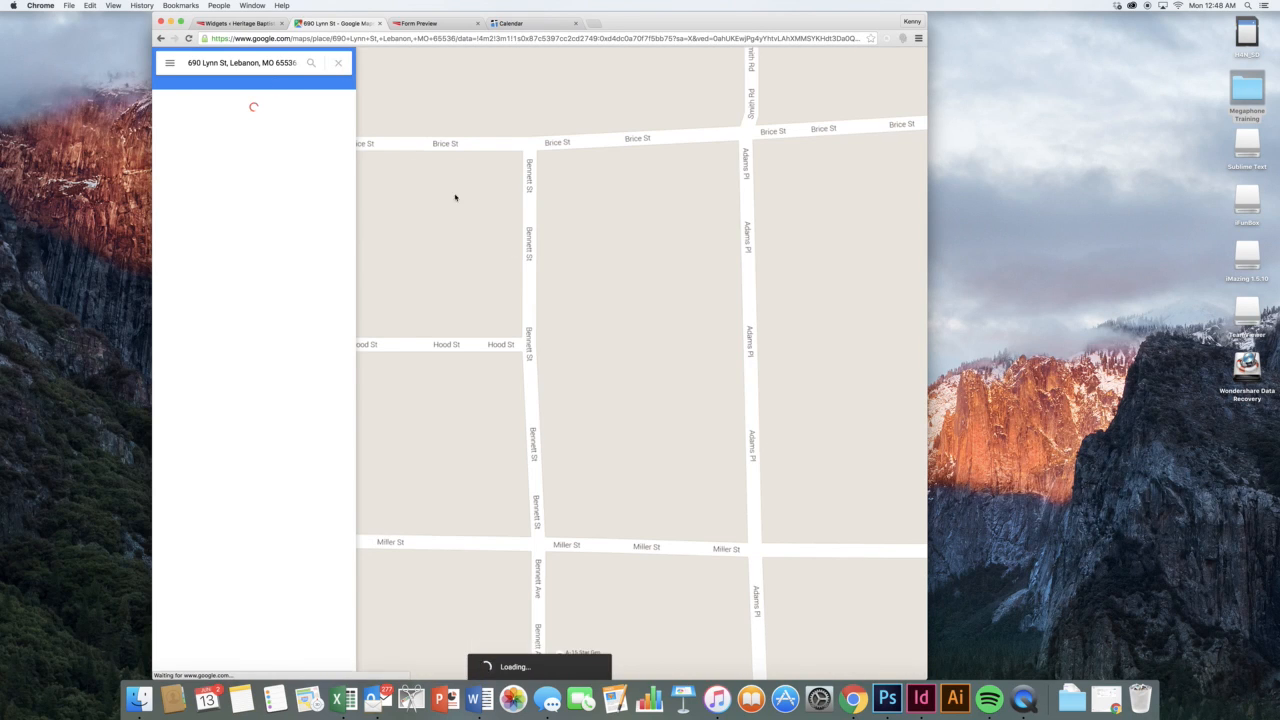
left_click(236, 23)
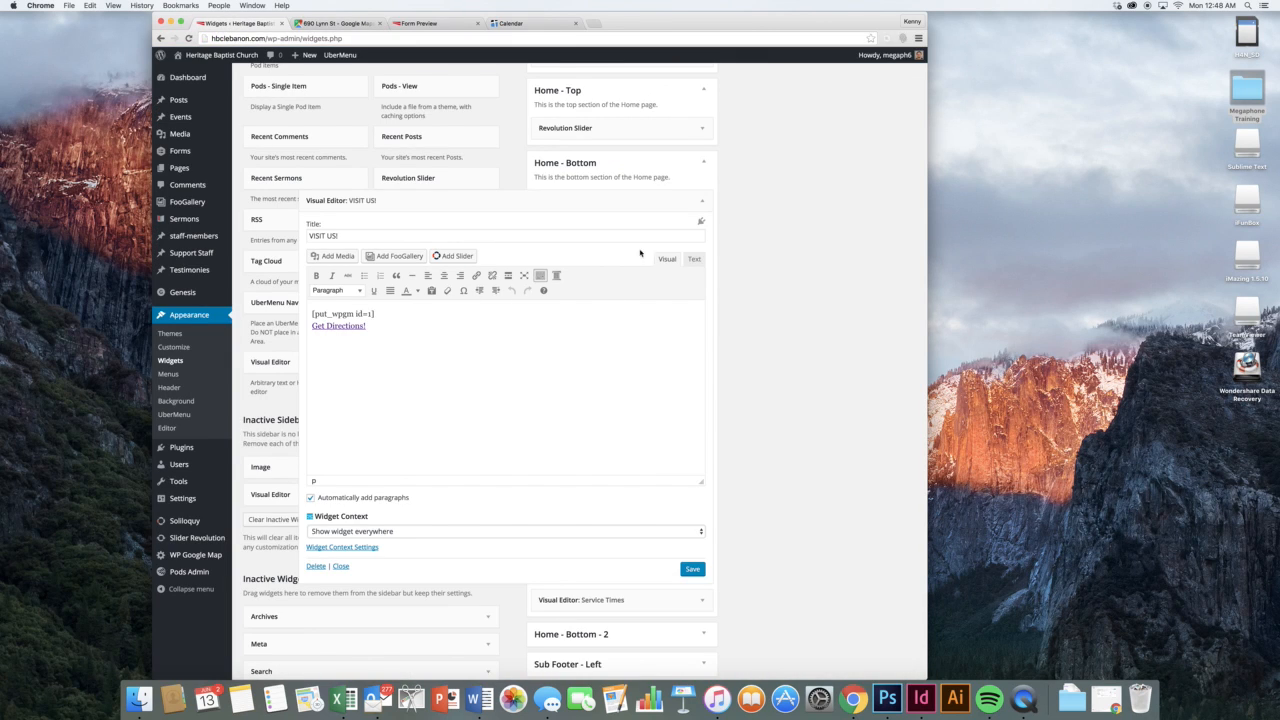
scroll(697, 207, "up", 1)
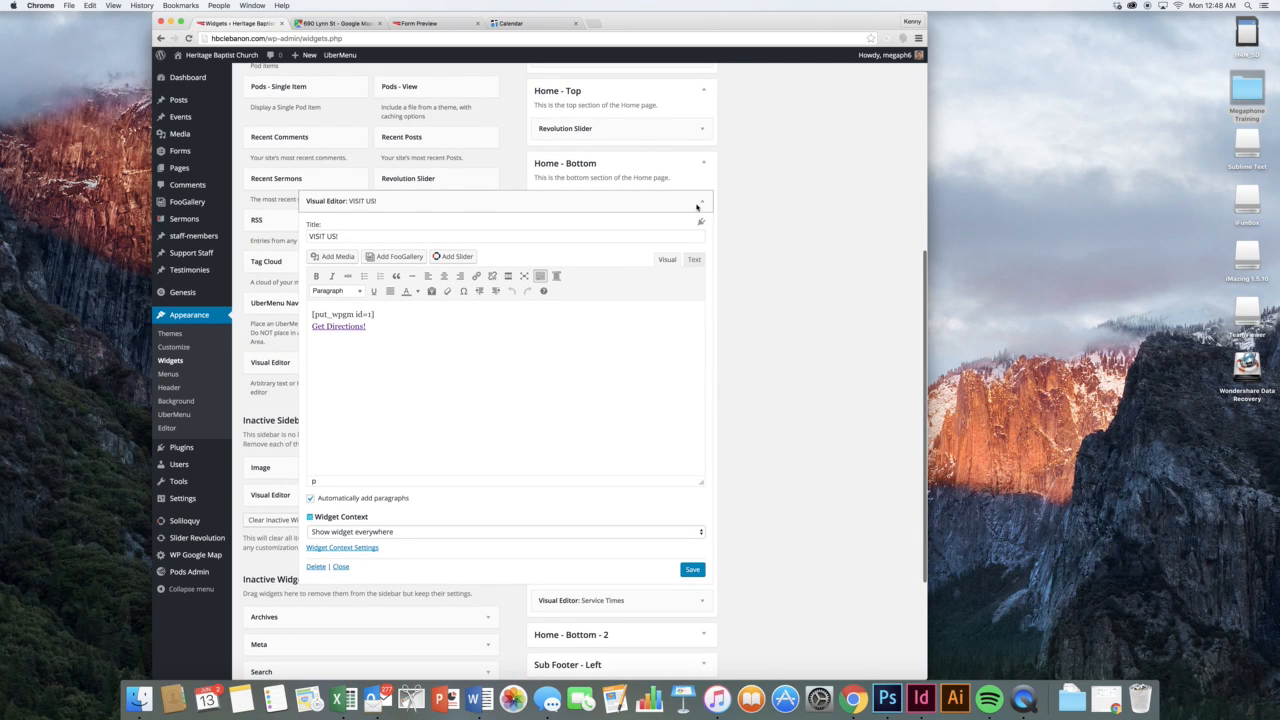
scroll(697, 207, "down", 1)
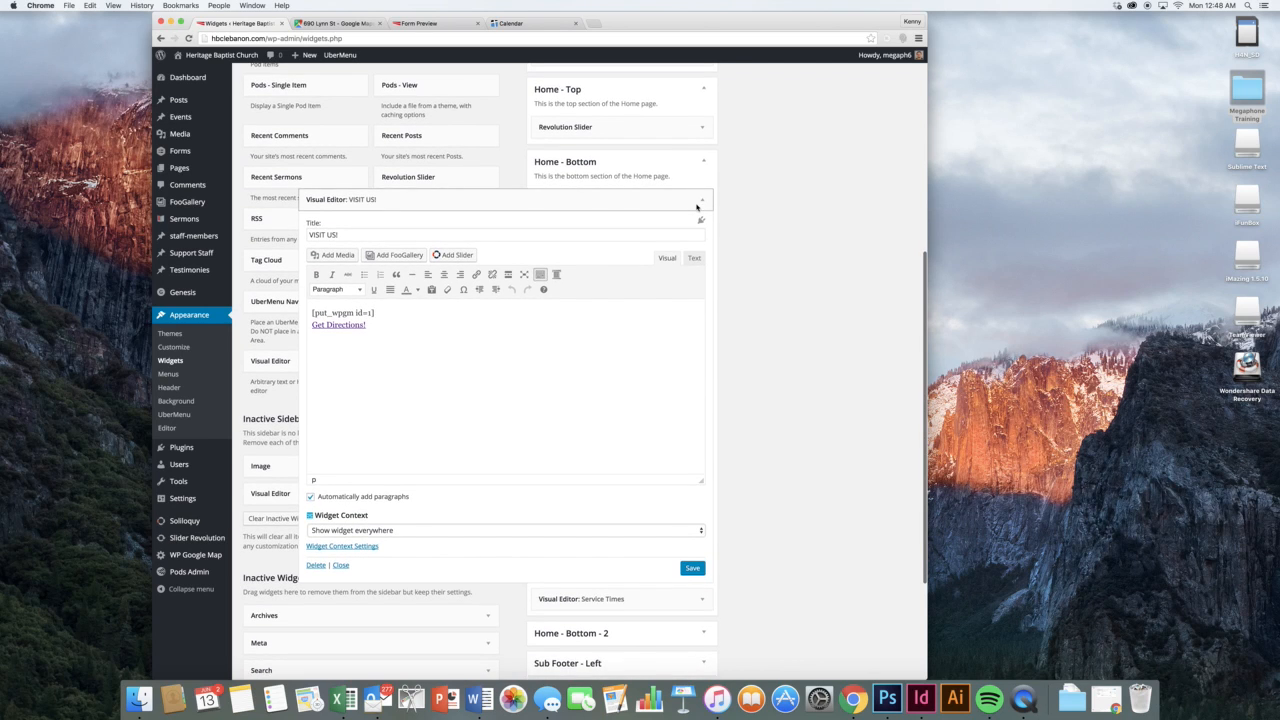
left_click(697, 207)
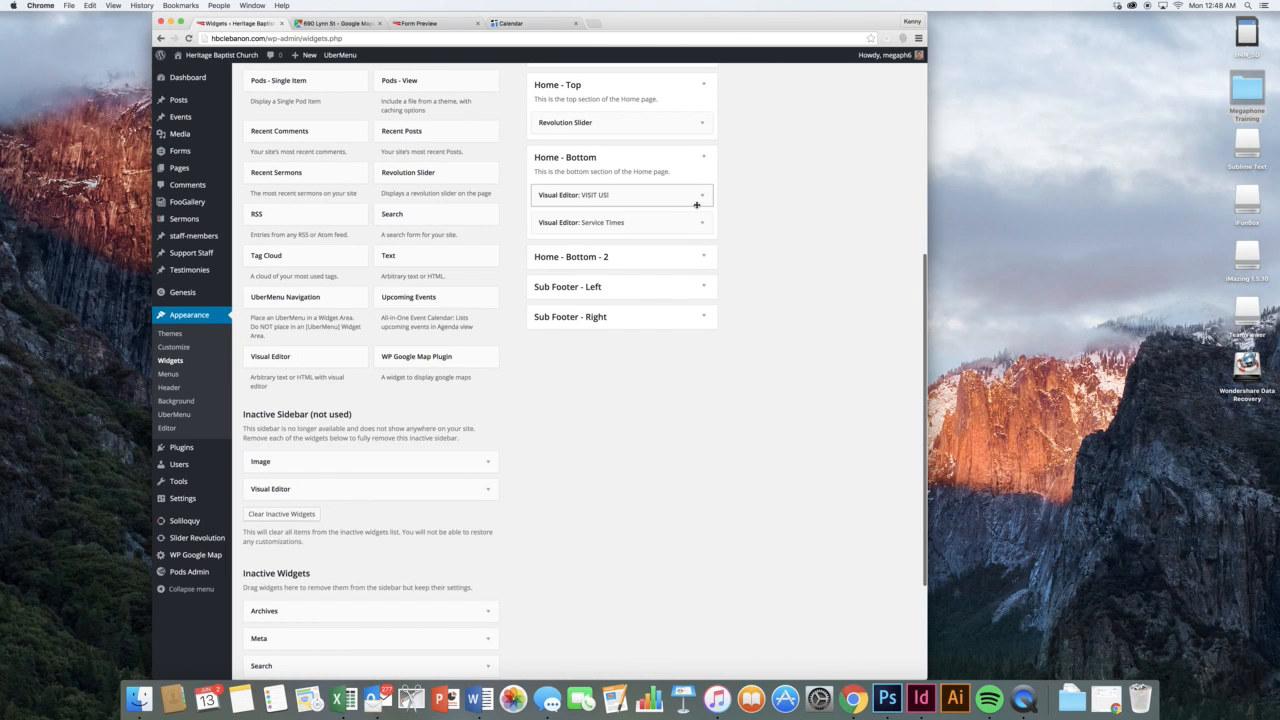
Check the Service Times widget's bullet list against the homepage's Service Times section, then collapse it
left_click(694, 222)
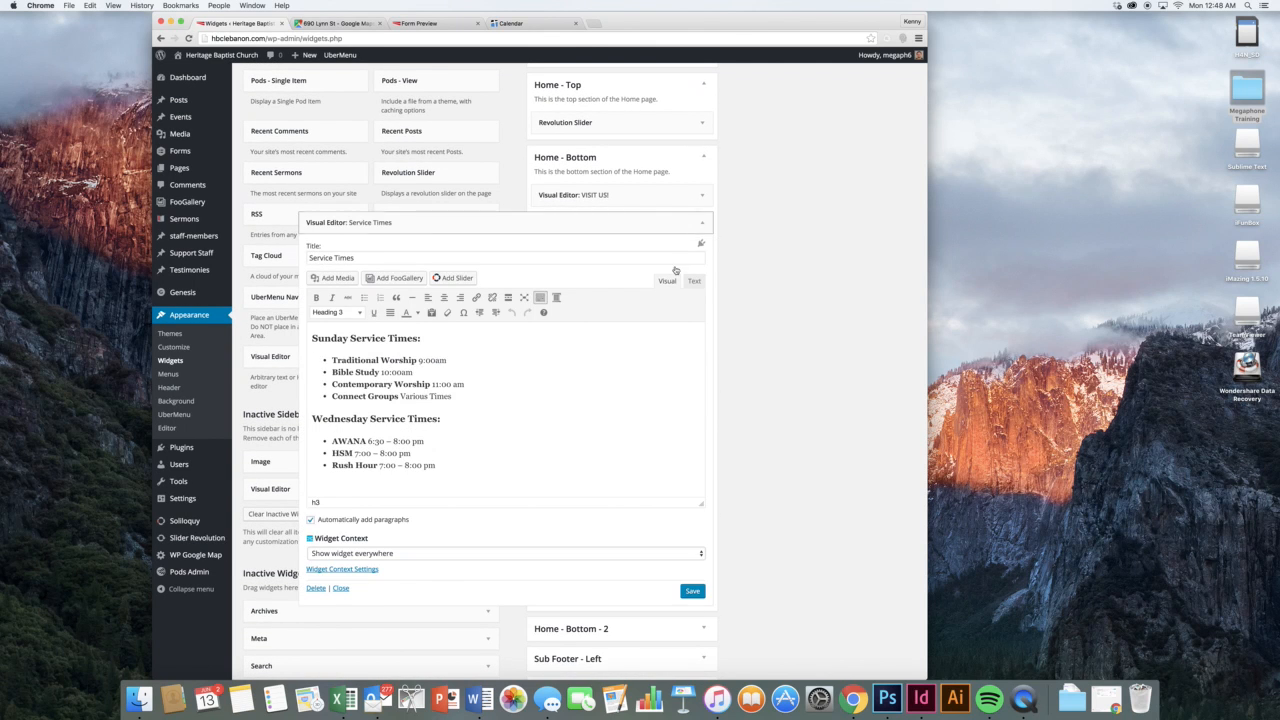
left_click(581, 393)
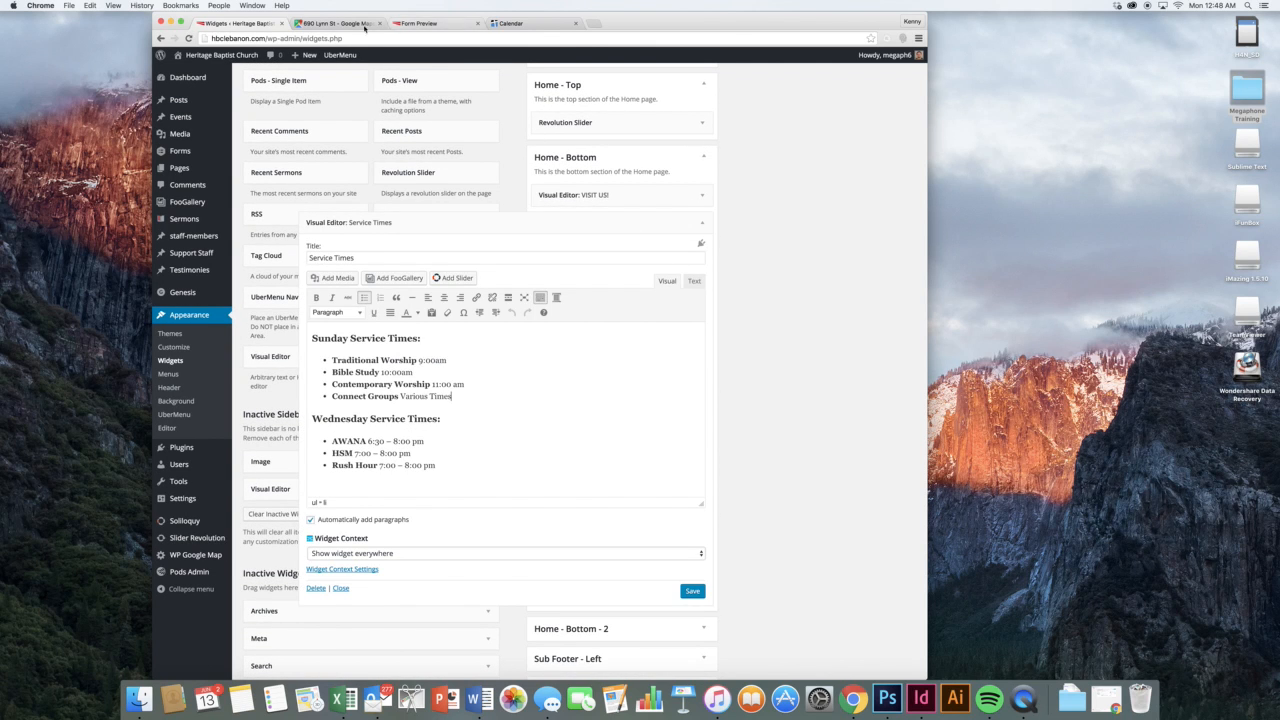
left_click(311, 28)
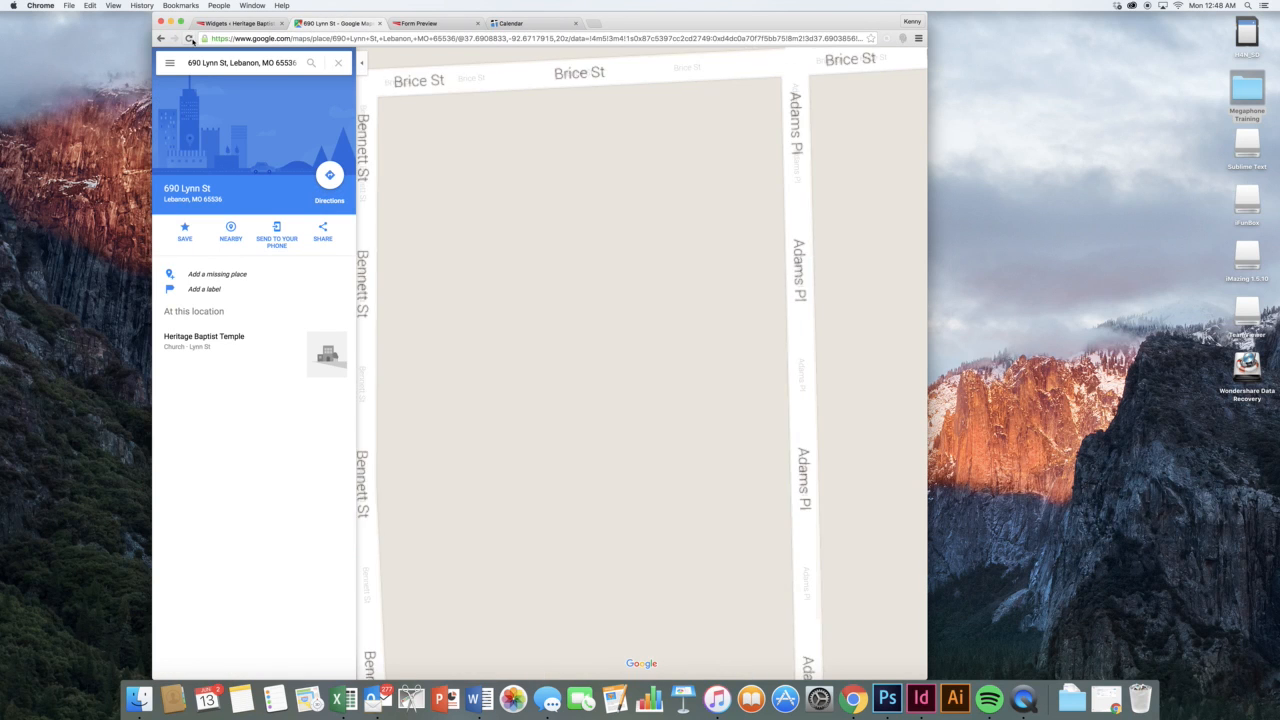
left_click(160, 38)
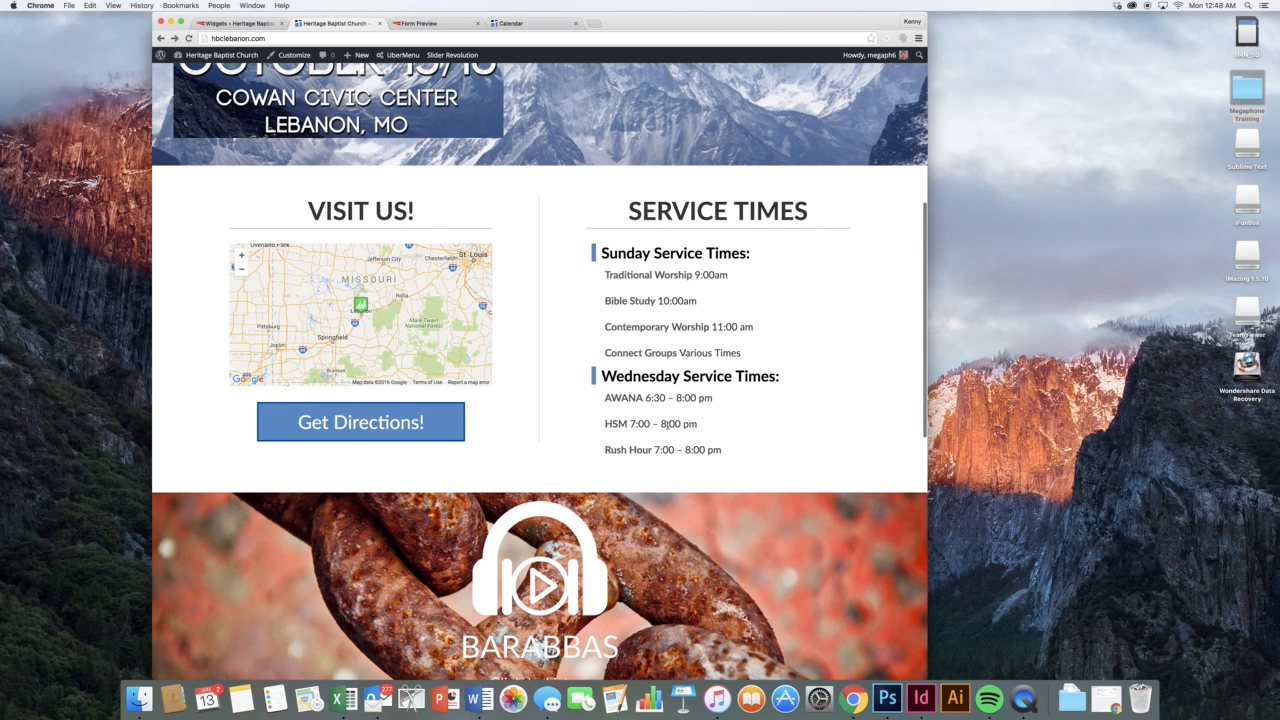
scroll(662, 400, "down", 1)
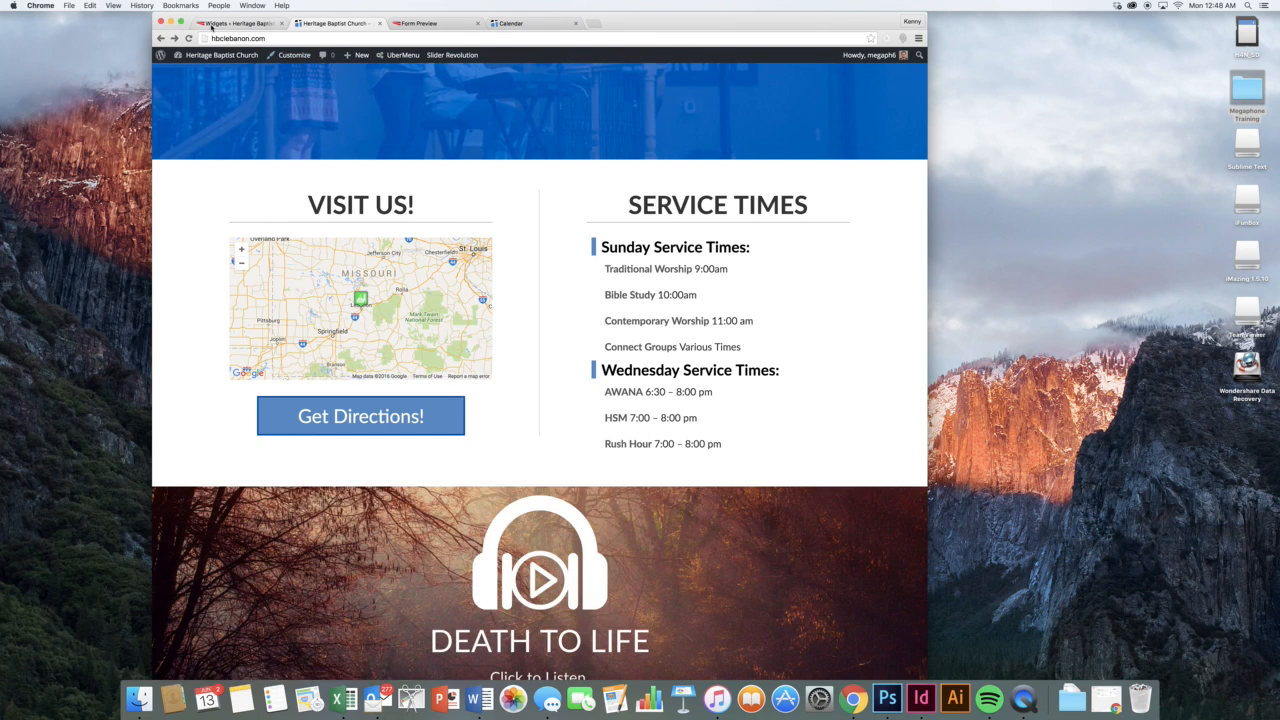
left_click(211, 24)
left_click(667, 230)
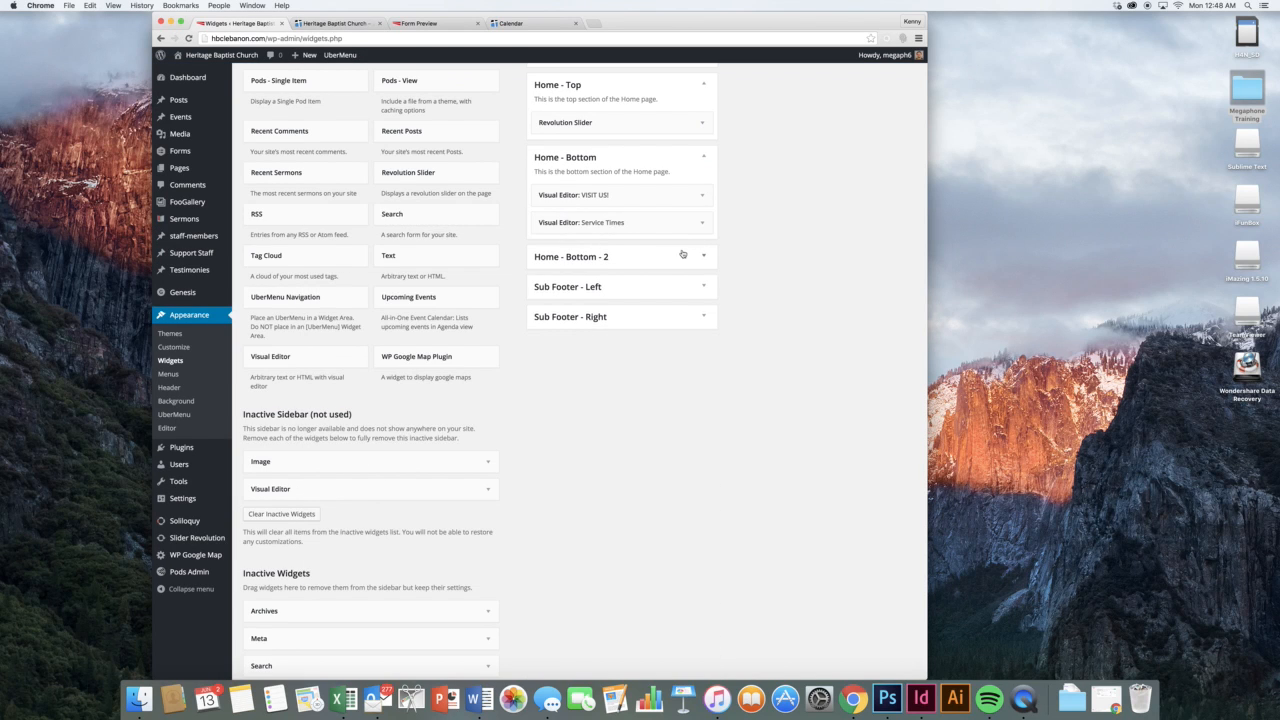
Expand Home - Bottom - 2 and compare its Revolution Slider widget with the live homepage
left_click(682, 255)
left_click(685, 293)
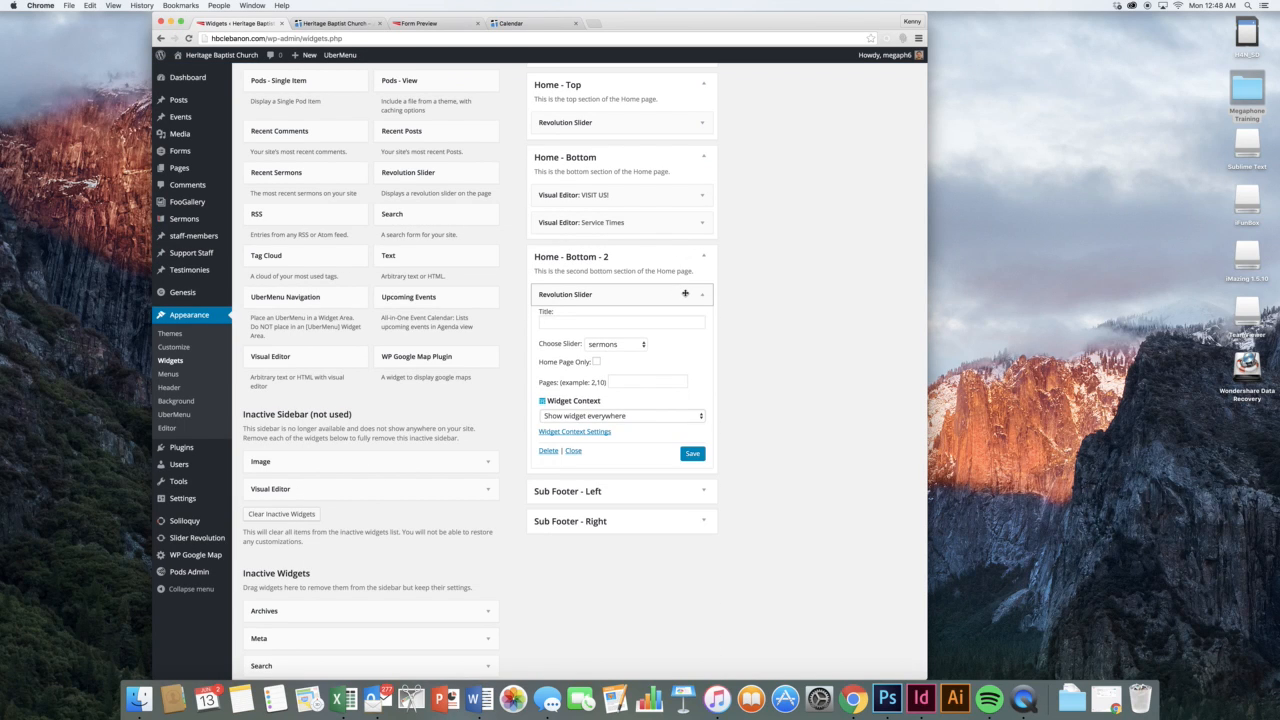
left_click(685, 293)
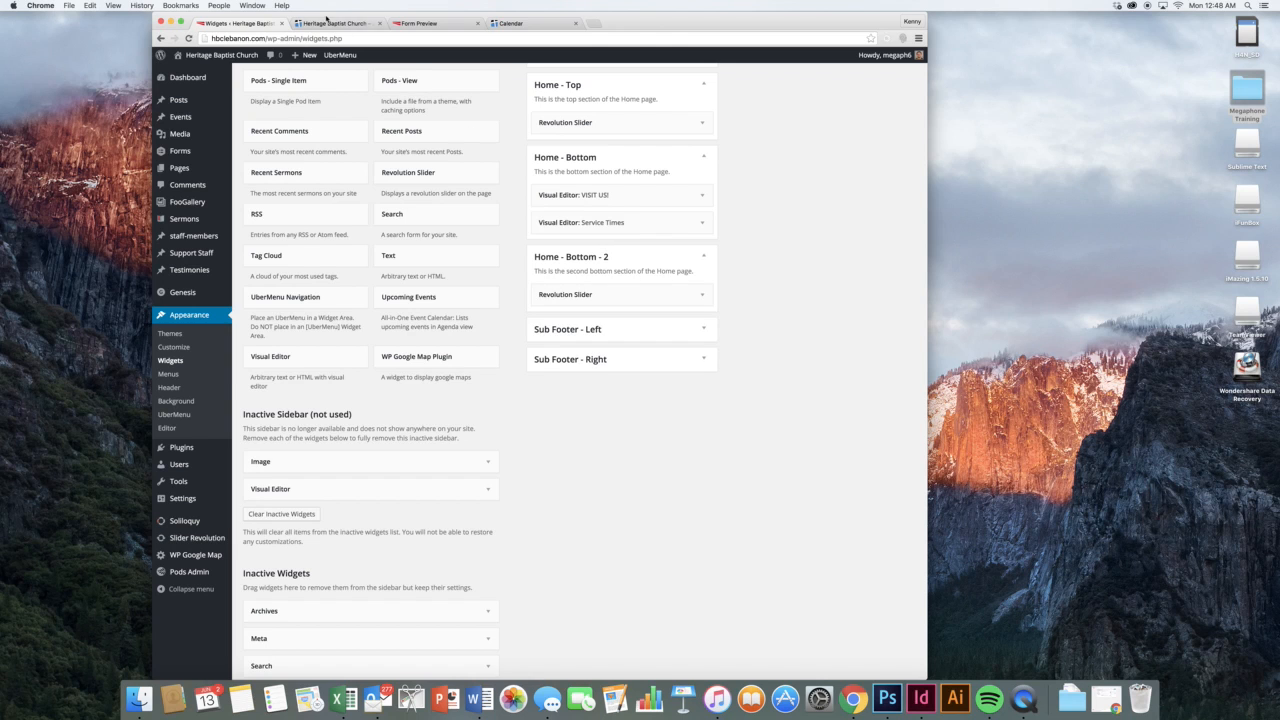
left_click(335, 23)
scroll(469, 193, "down", 3)
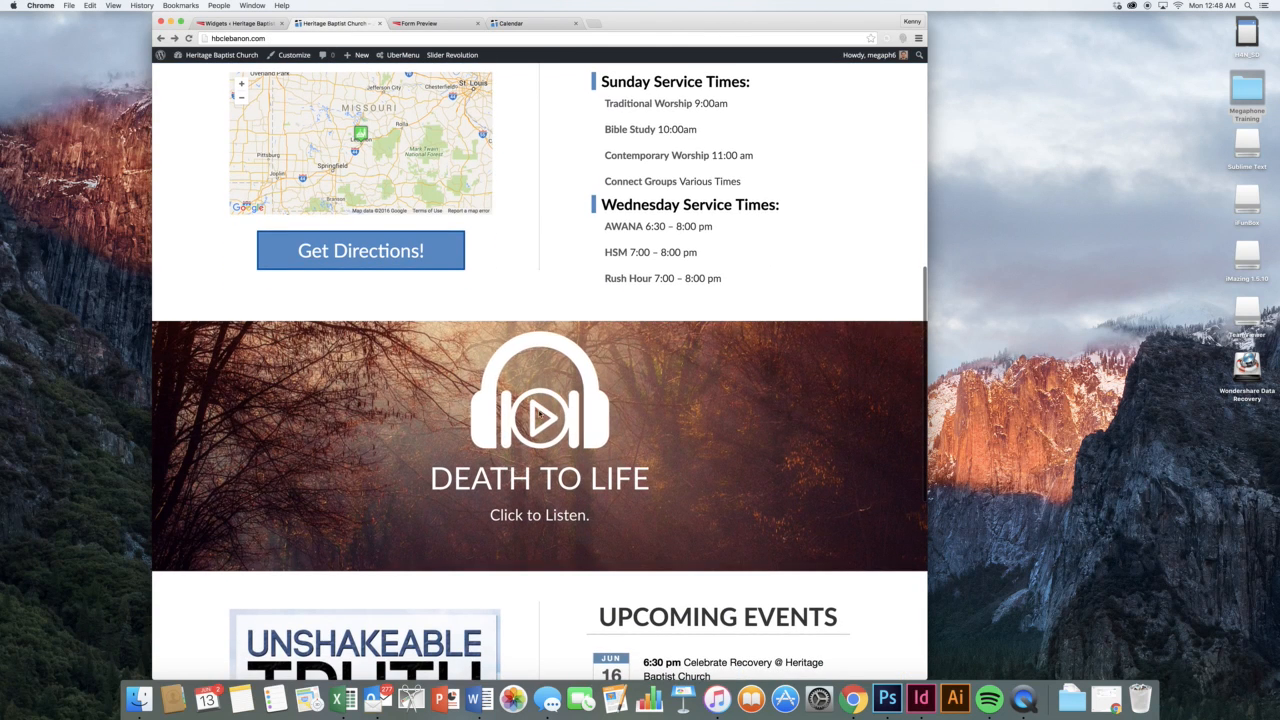
left_click(242, 24)
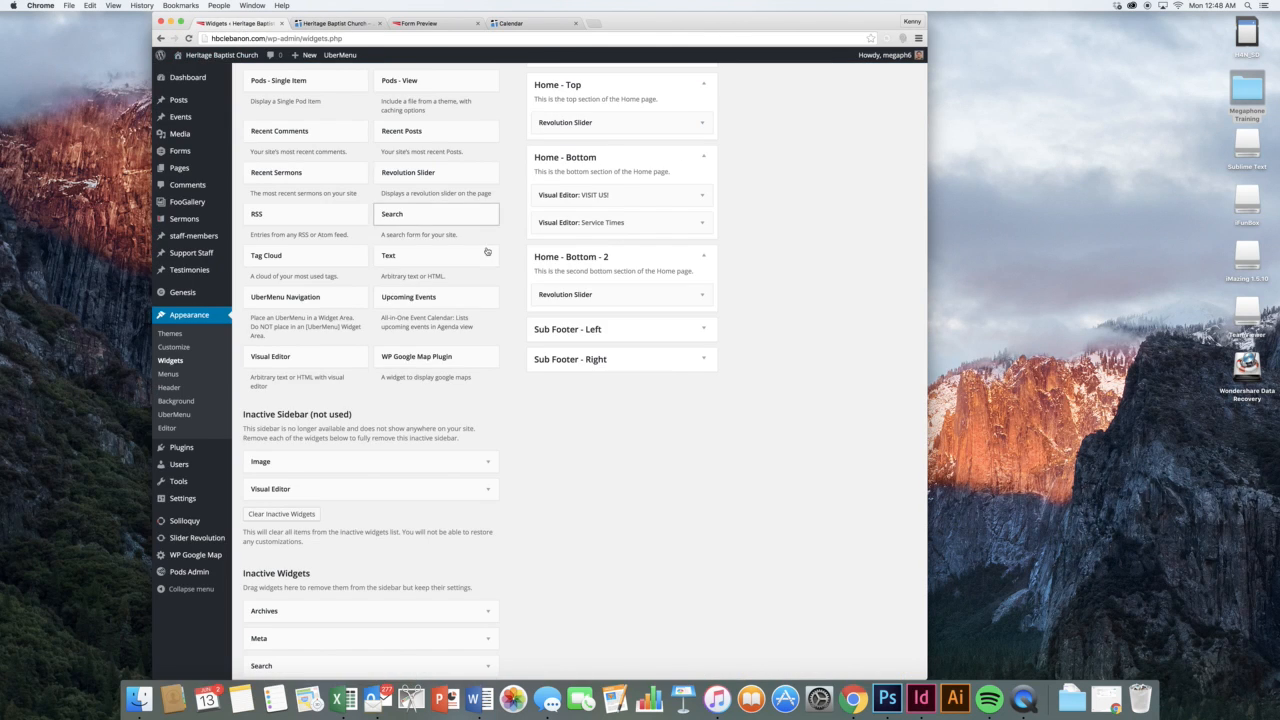
Keep 'sermons' as the Revolution Slider's chosen slider and collapse the widget
left_click(618, 292)
left_click(615, 344)
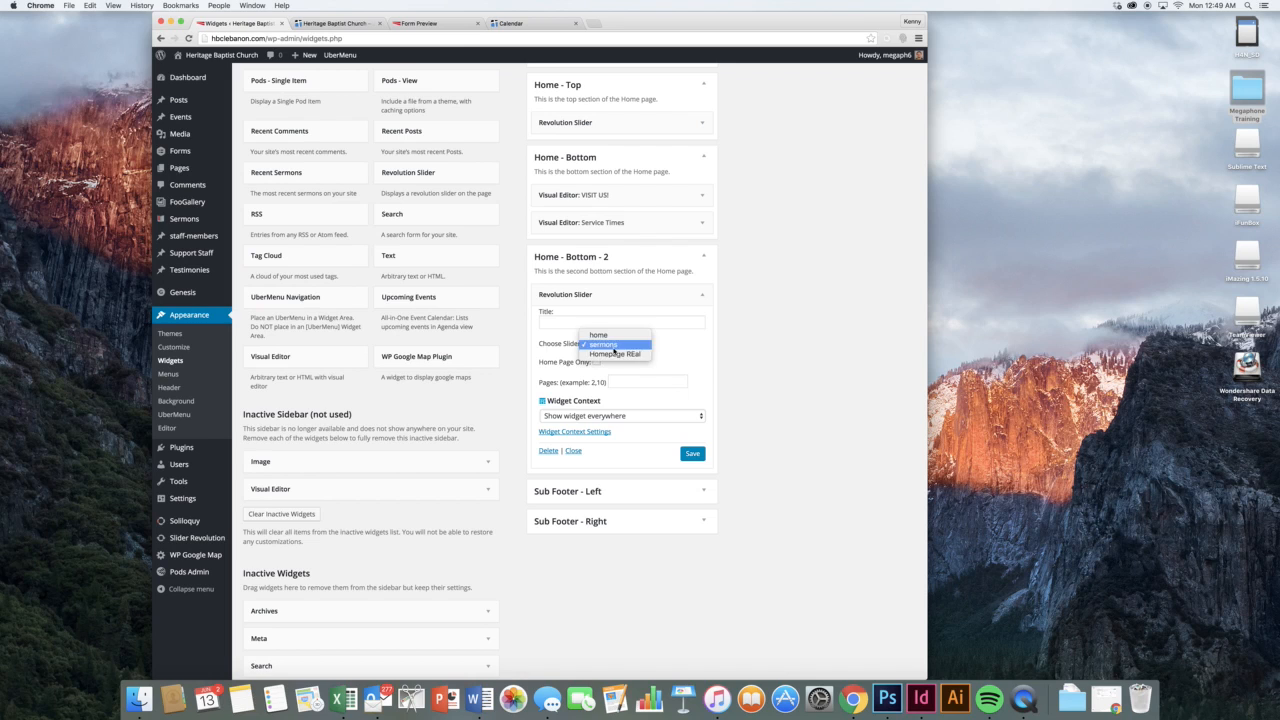
left_click(671, 337)
left_click(673, 288)
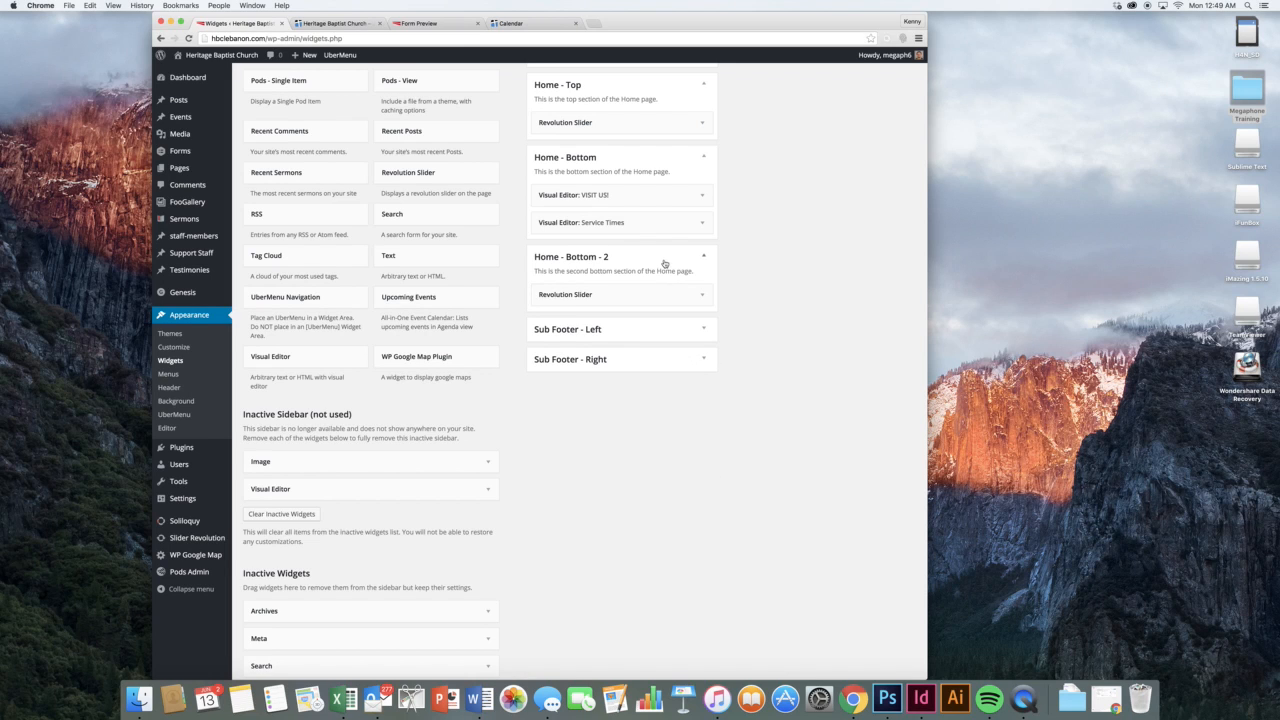
Expand Sub Footer - Left, then scroll the live homepage
left_click(657, 329)
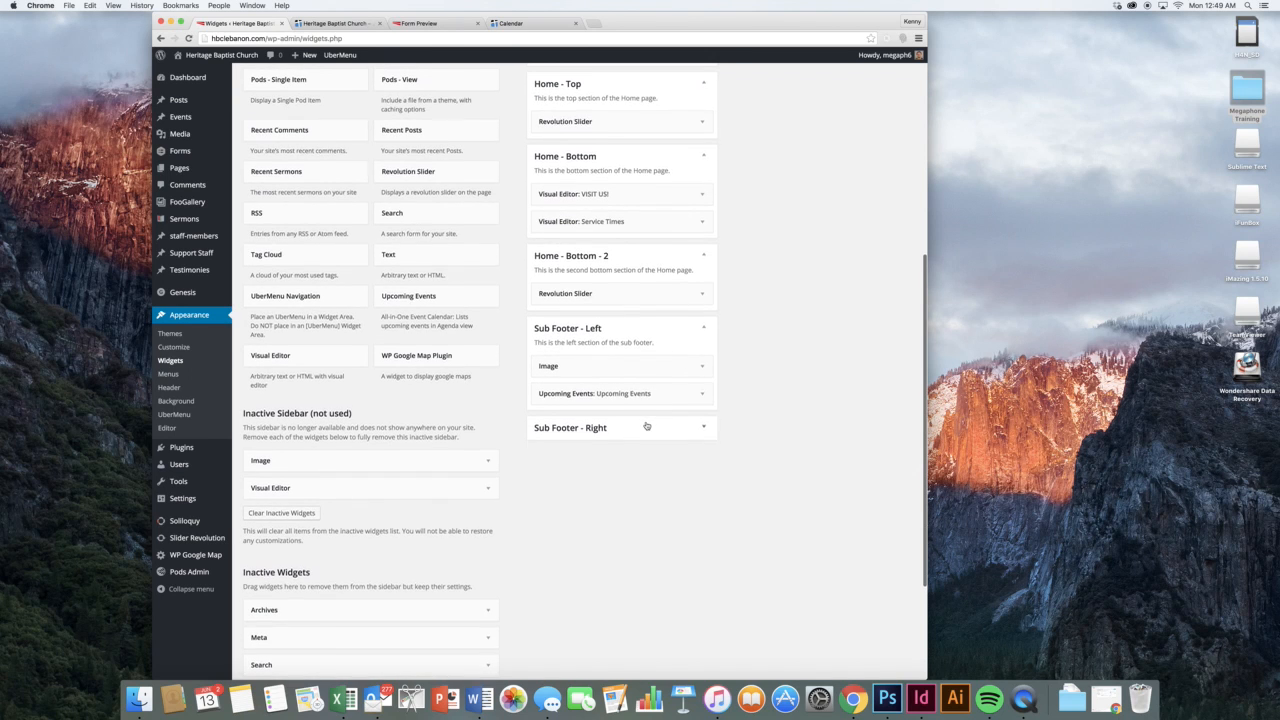
scroll(643, 423, "down", 1)
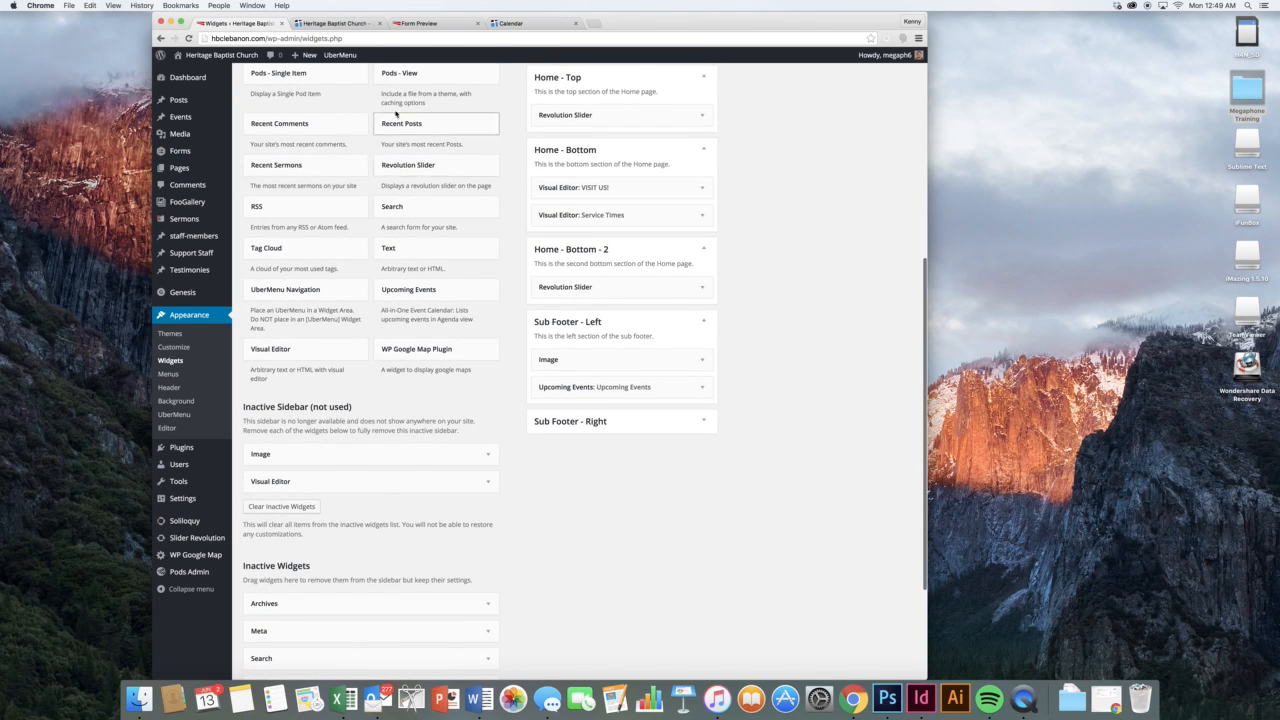
left_click(333, 23)
scroll(523, 216, "down", 8)
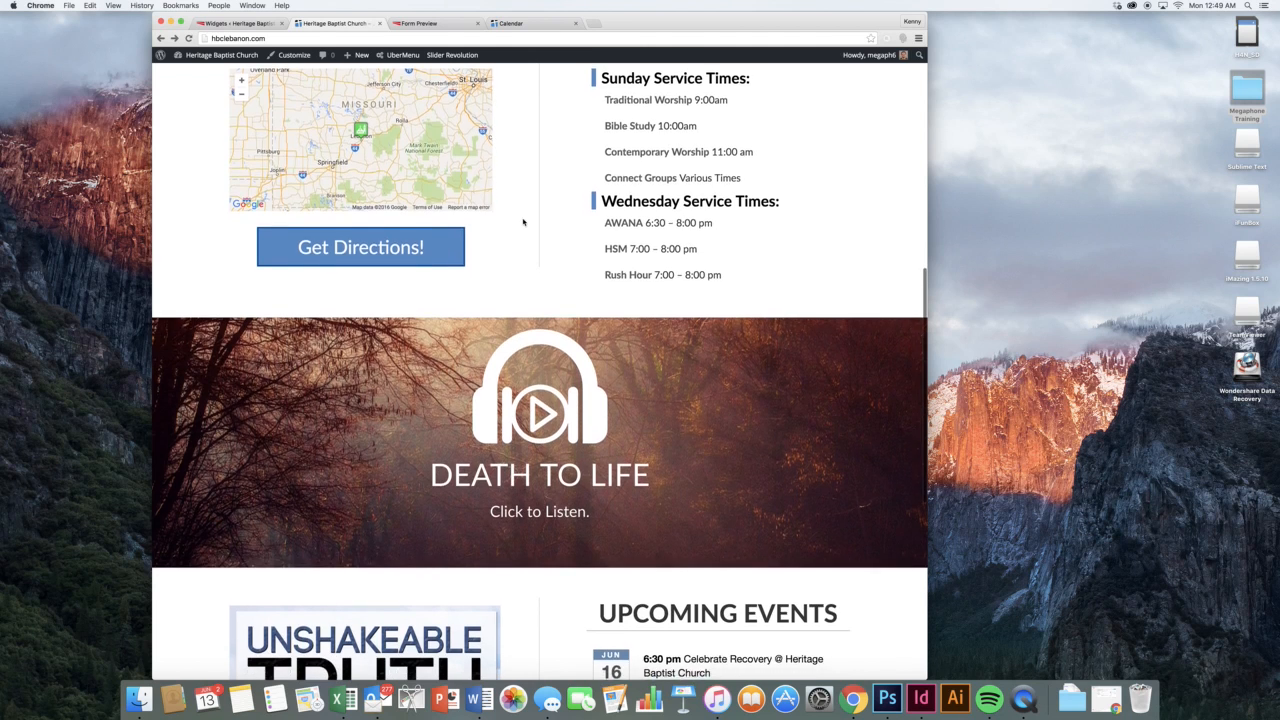
Scroll to the homepage footer graphic, then expand the Sub Footer - Left Image widget
scroll(523, 222, "down", 2)
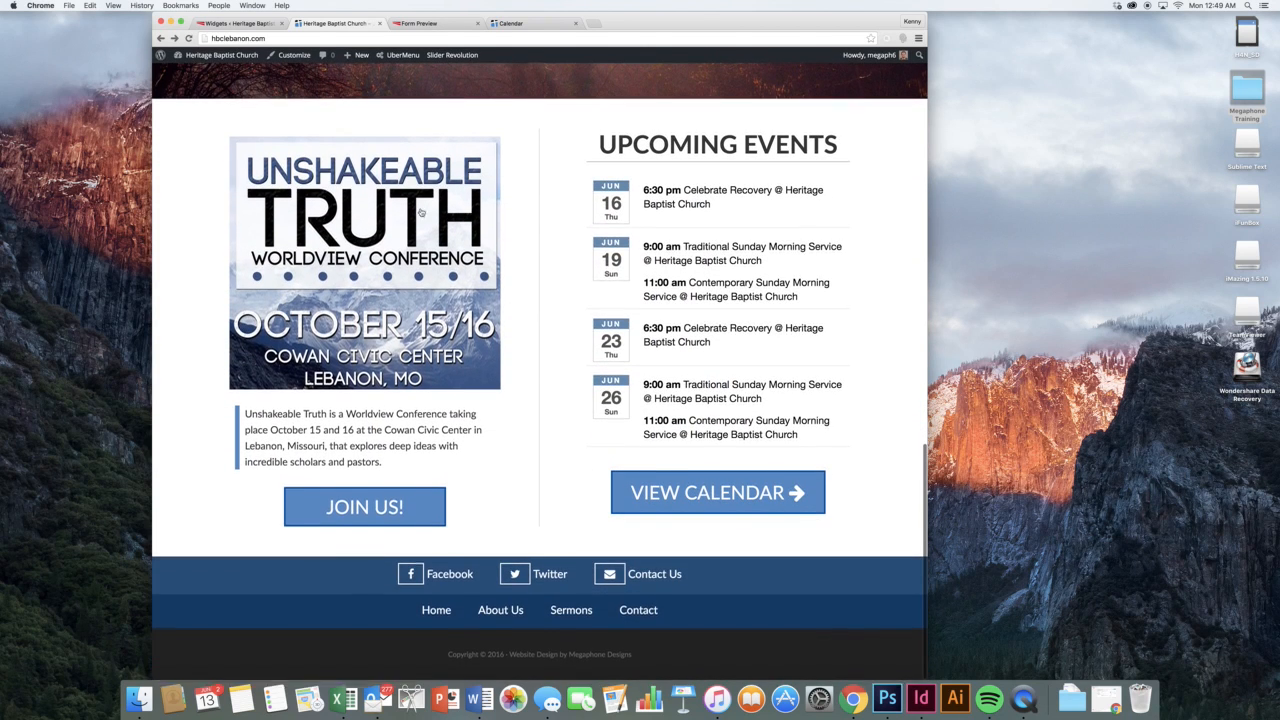
mouse_move(610, 283)
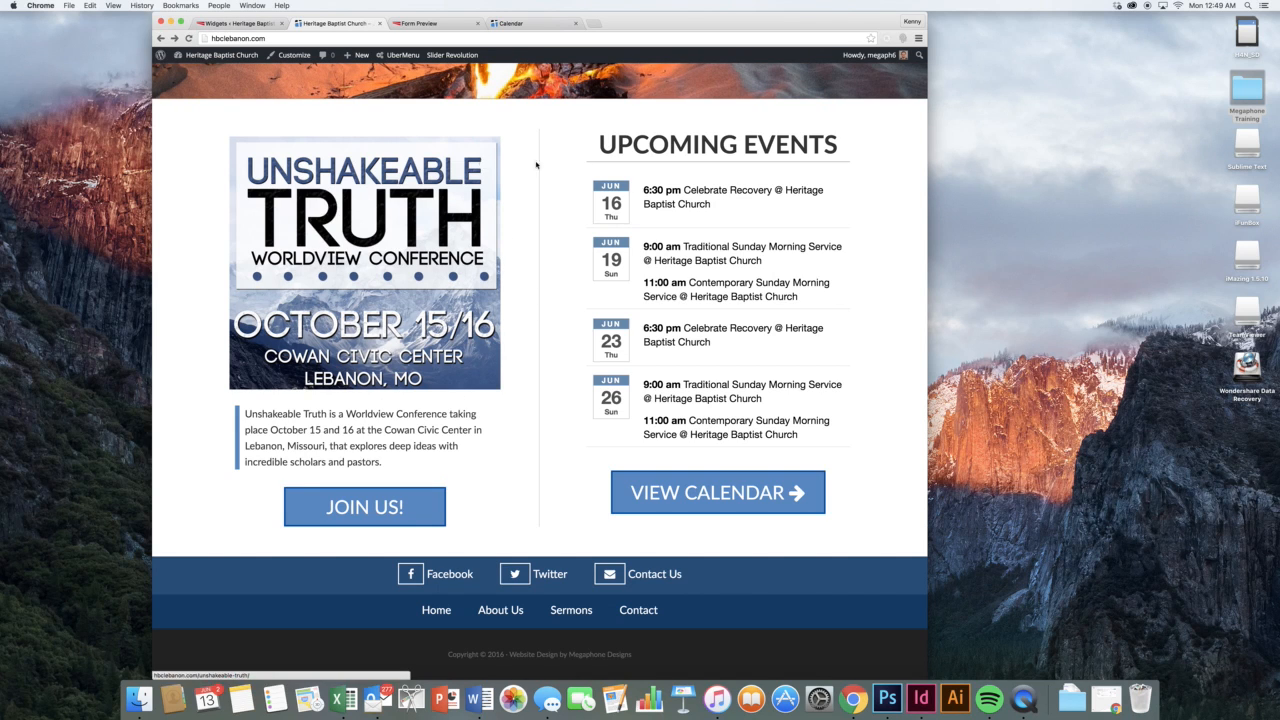
left_click(245, 22)
left_click(701, 362)
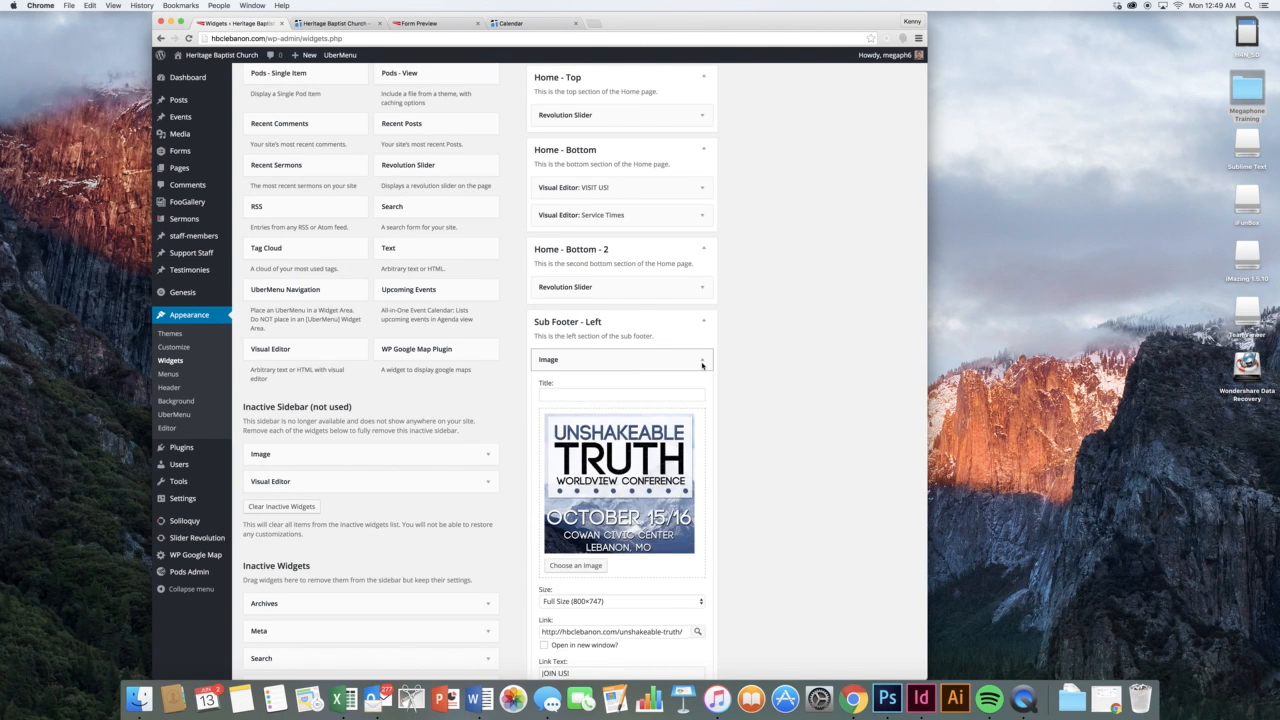
Browse the media library for the image widget, then close it without changing the image
scroll(701, 365, "down", 3)
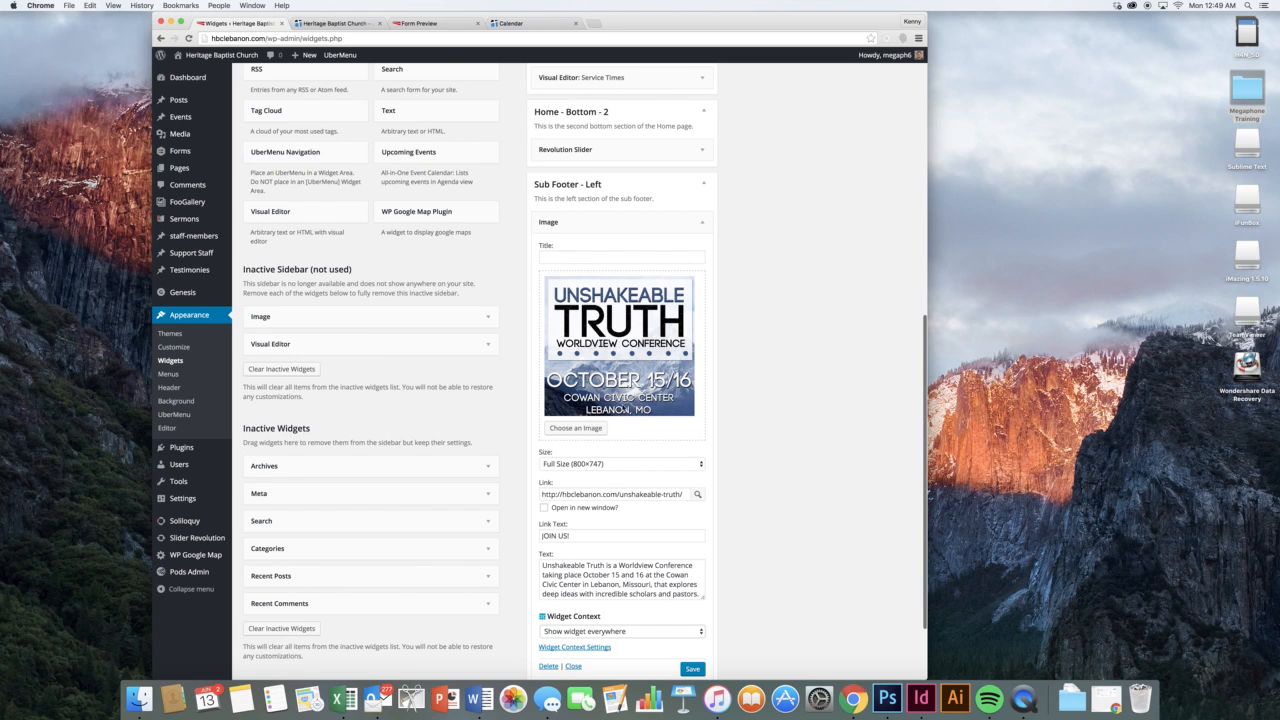
left_click(596, 429)
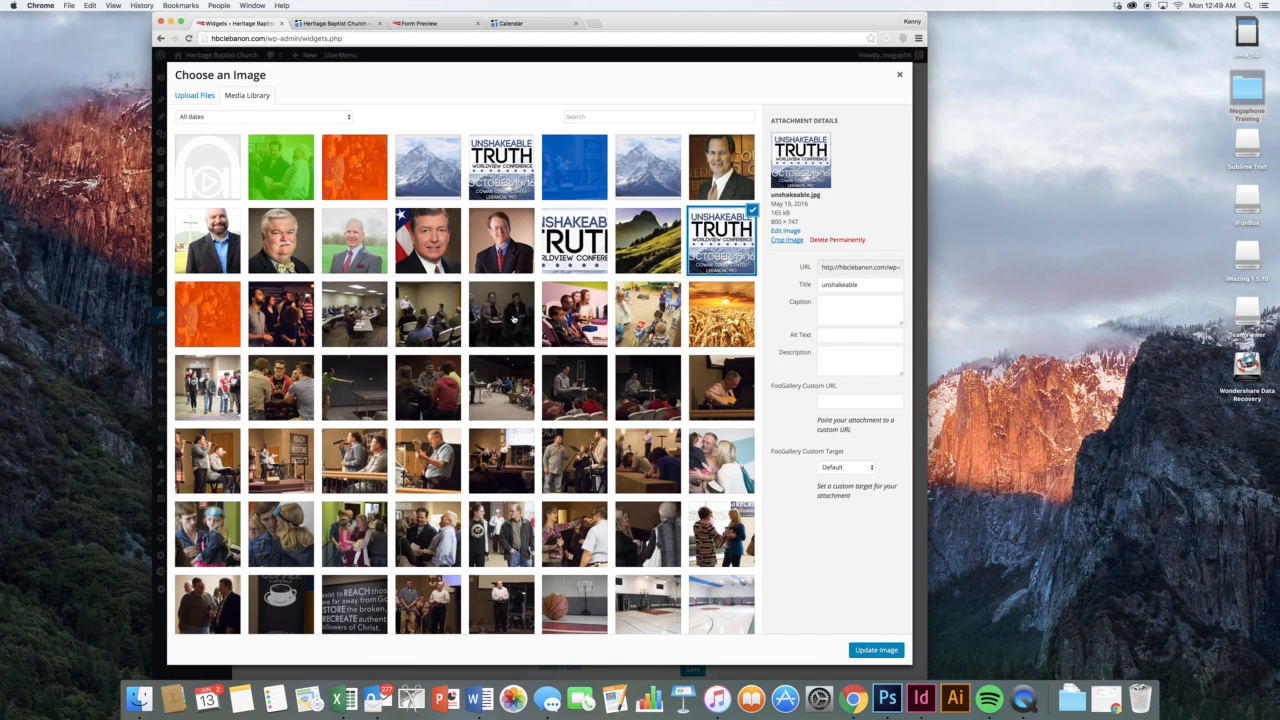
left_click(900, 76)
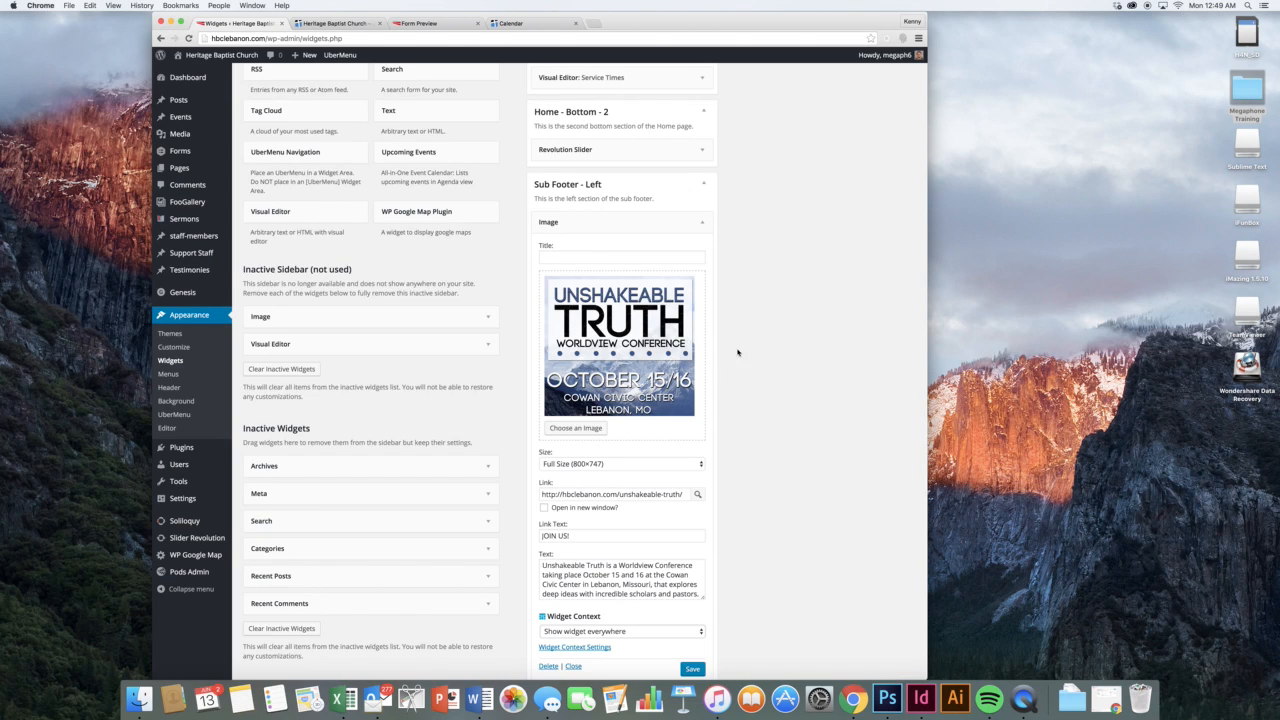
Open the Find Post list from the Sub Footer - Left image widget's Link field
scroll(720, 380, "down", 3)
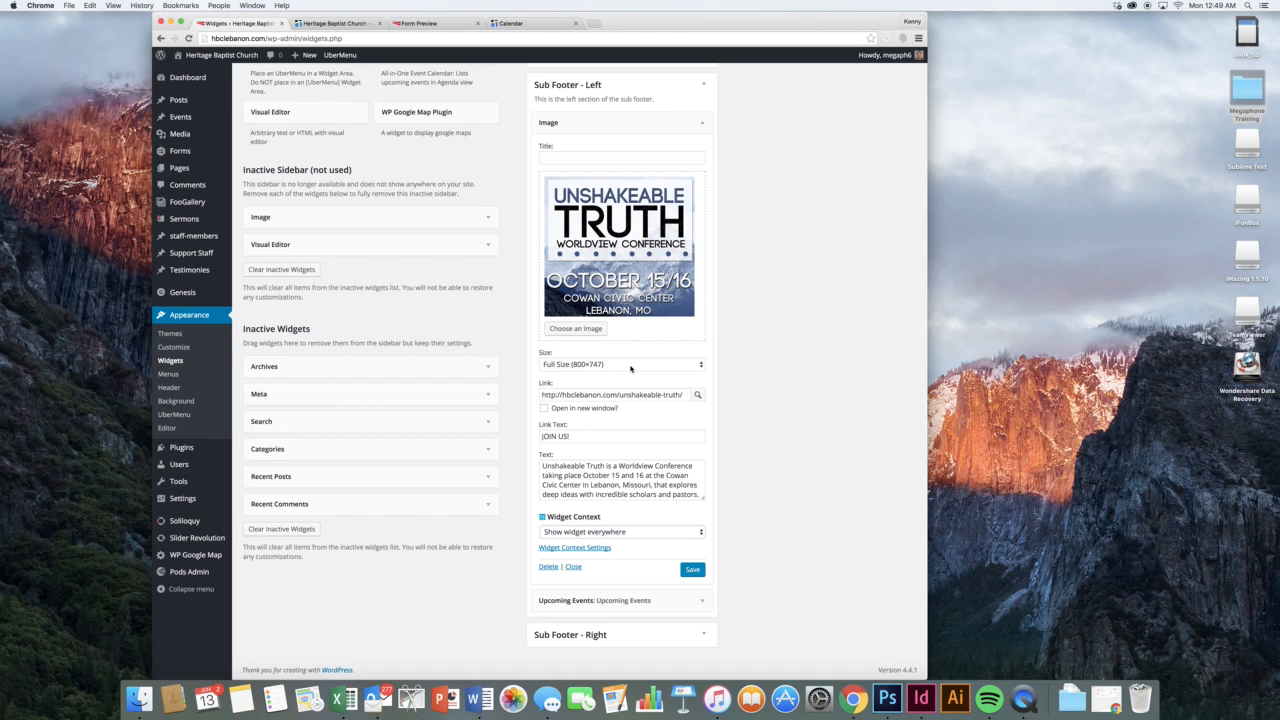
left_click(674, 395)
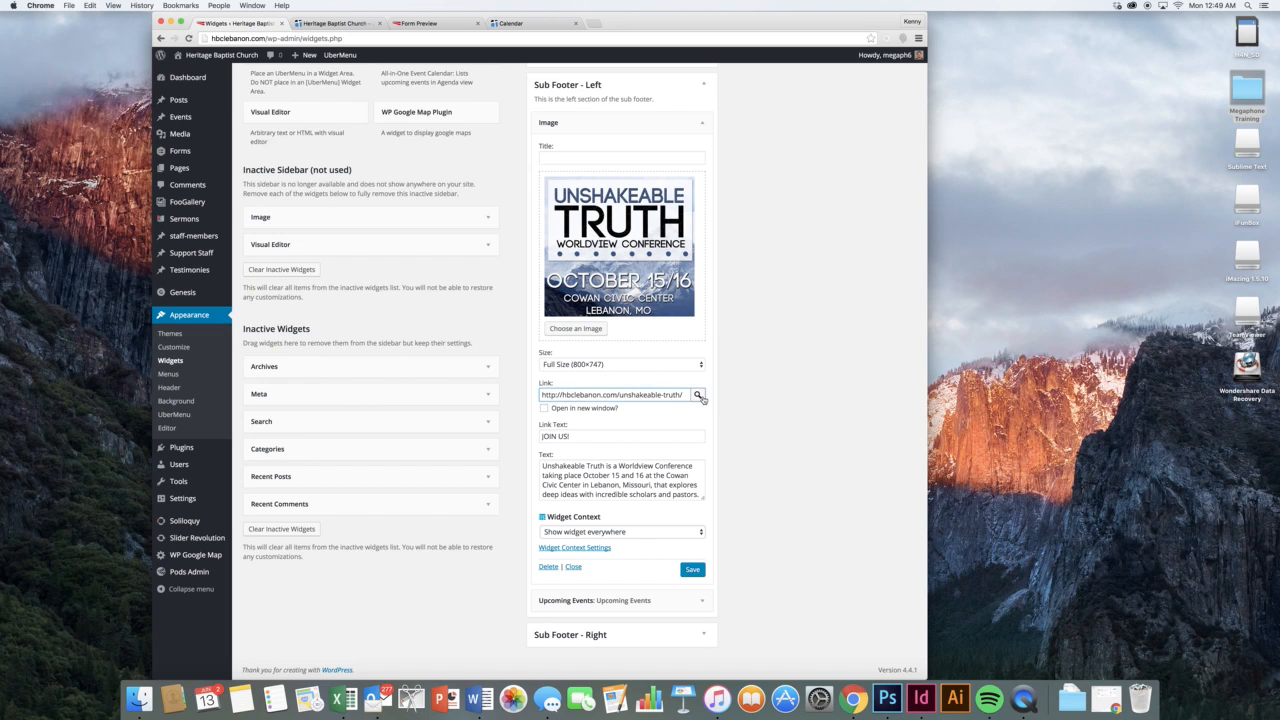
left_click(698, 396)
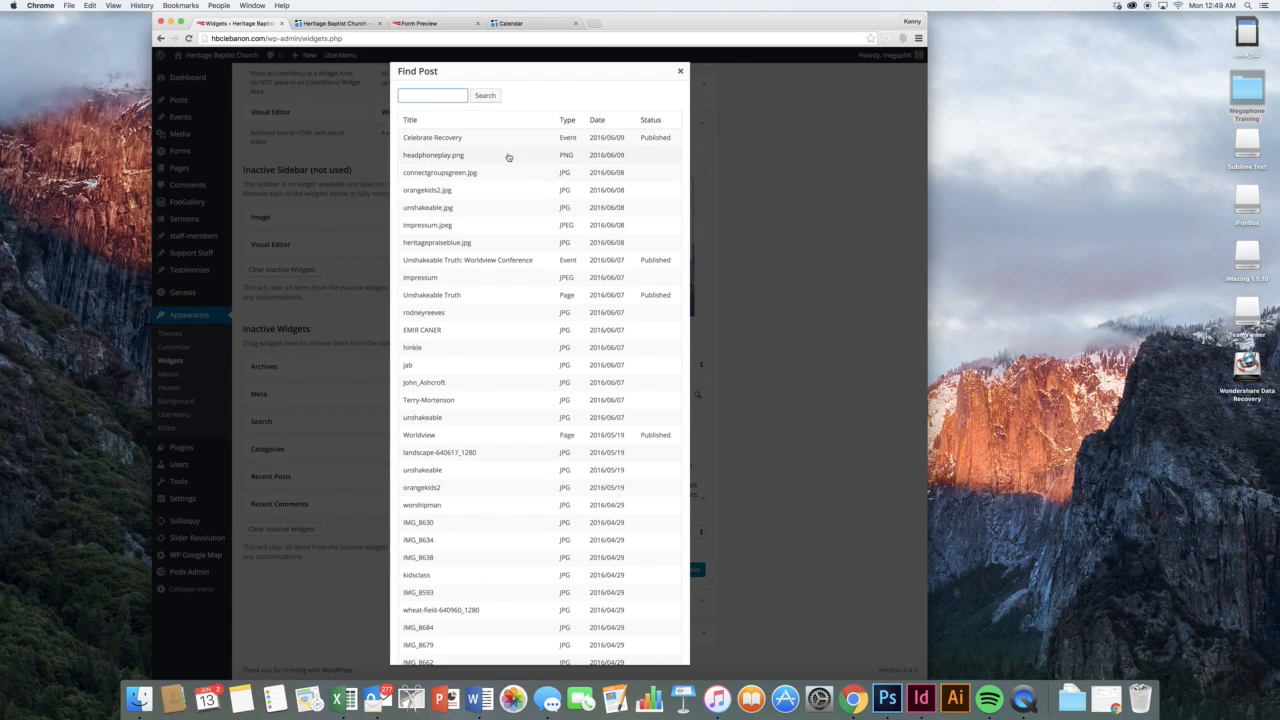
Search posts for 'unshakeable' and close the finder without choosing a result
scroll(508, 157, "down", 2)
scroll(508, 157, "up", 4)
scroll(508, 157, "up", 1)
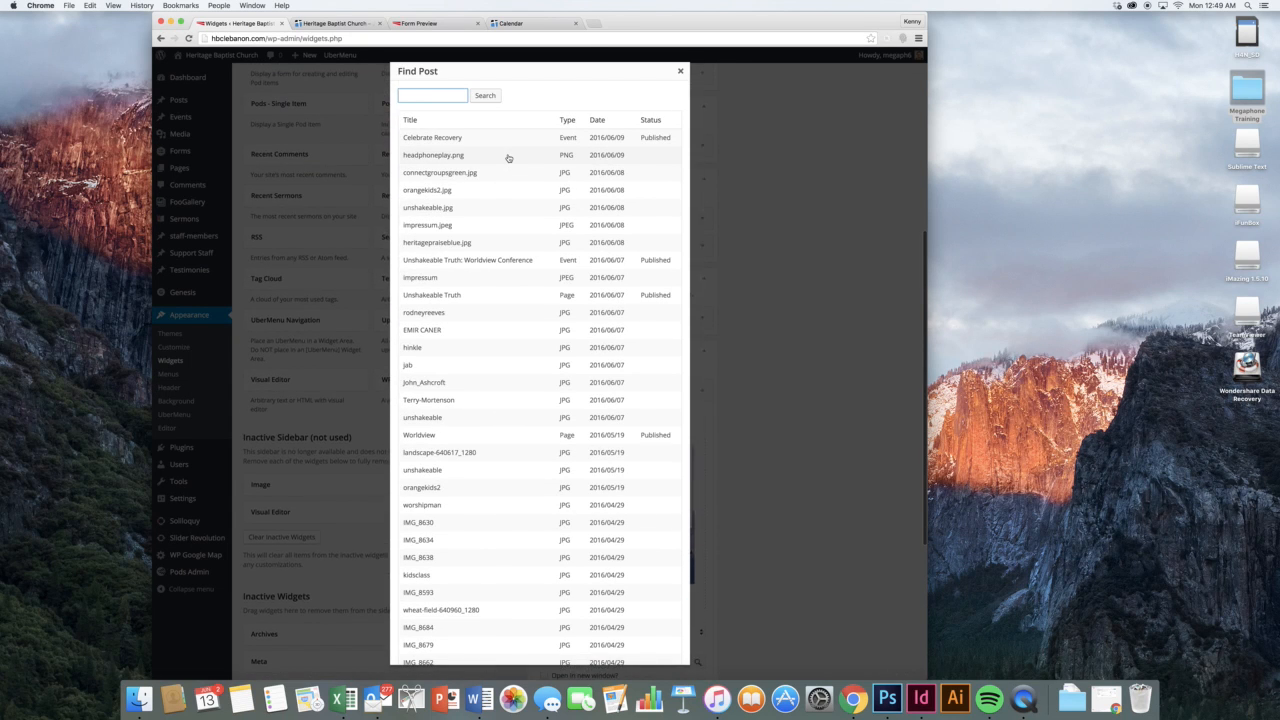
type("unshakeable")
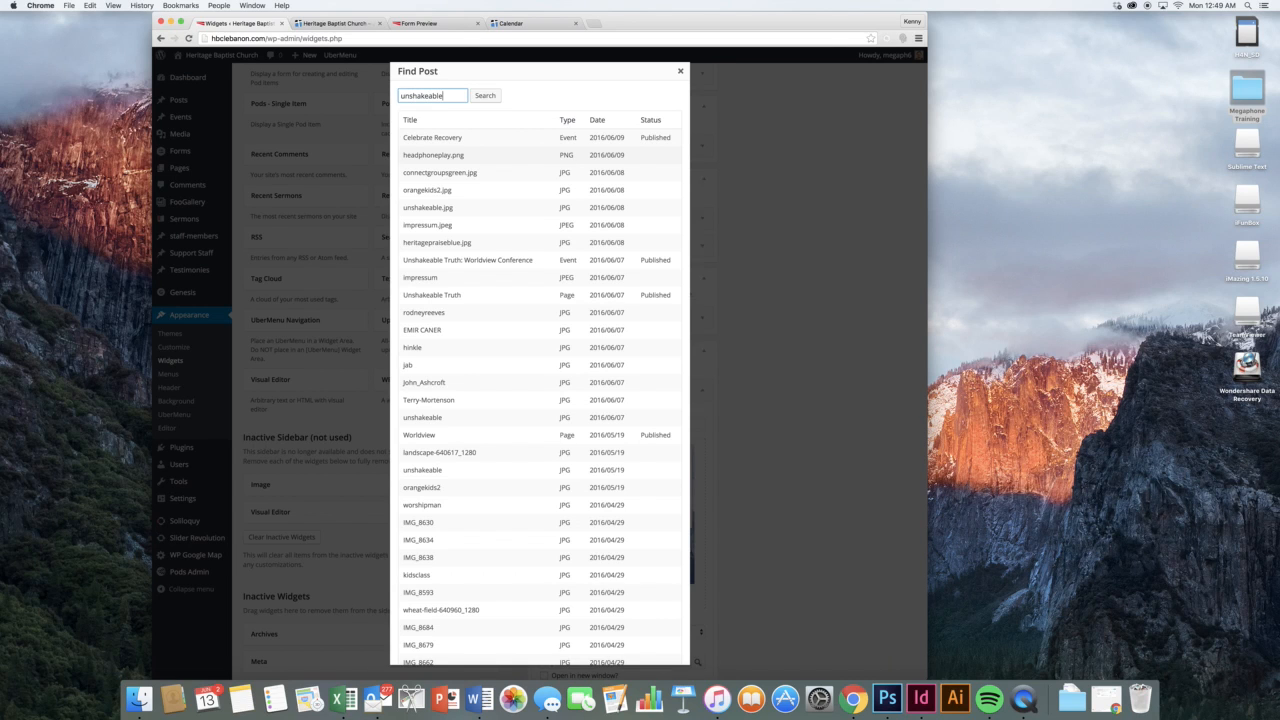
left_click(496, 96)
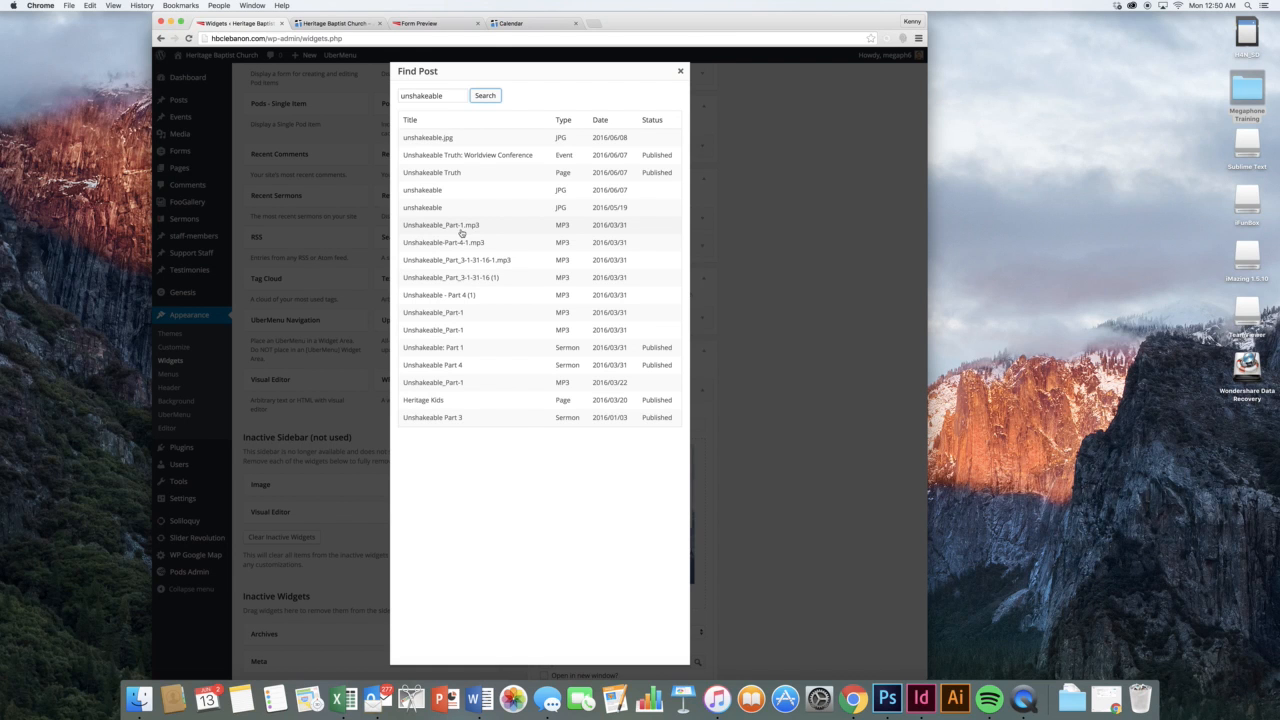
left_click(678, 74)
scroll(674, 511, "down", 5)
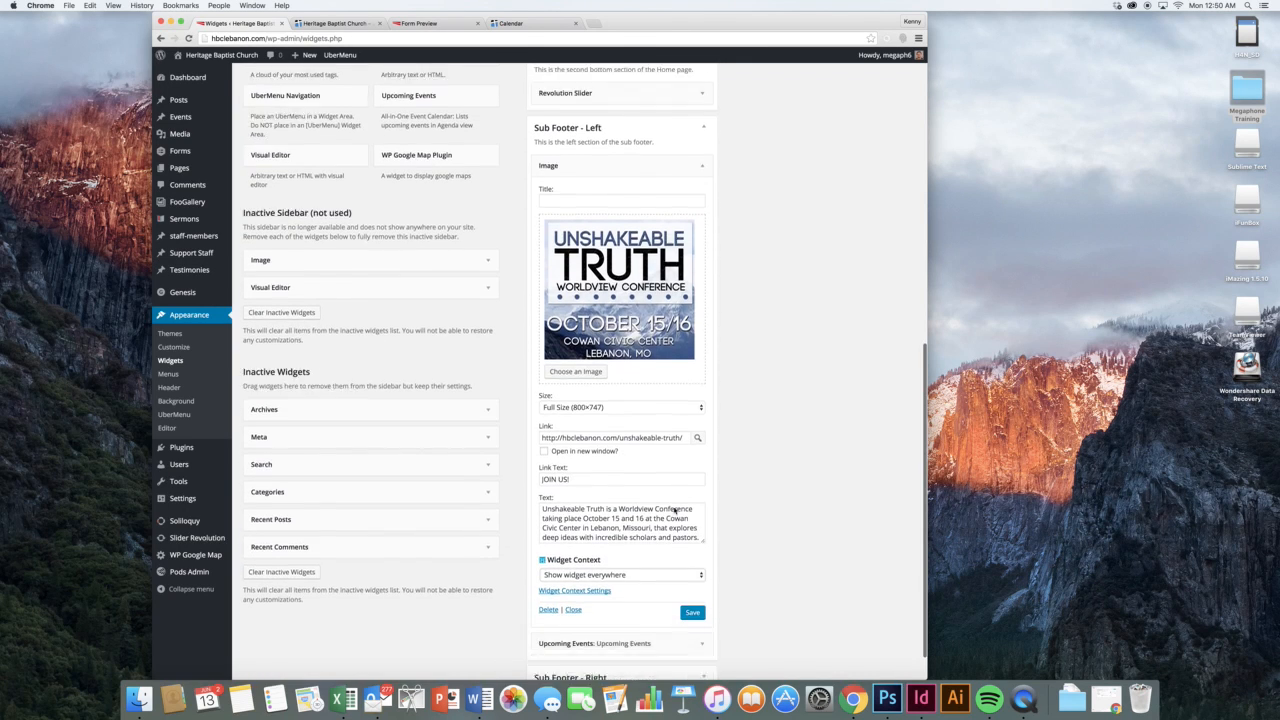
Compare the image widget's description with the conference paragraph on the live homepage
left_click(645, 490)
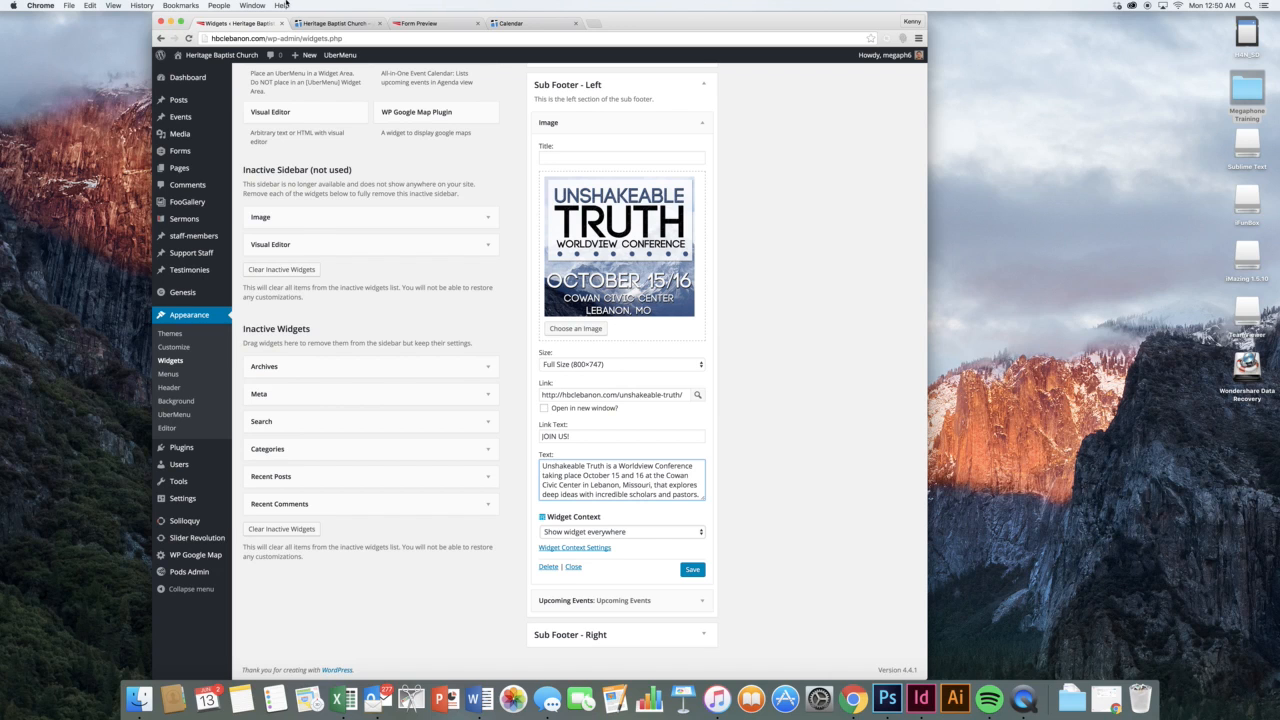
left_click(343, 27)
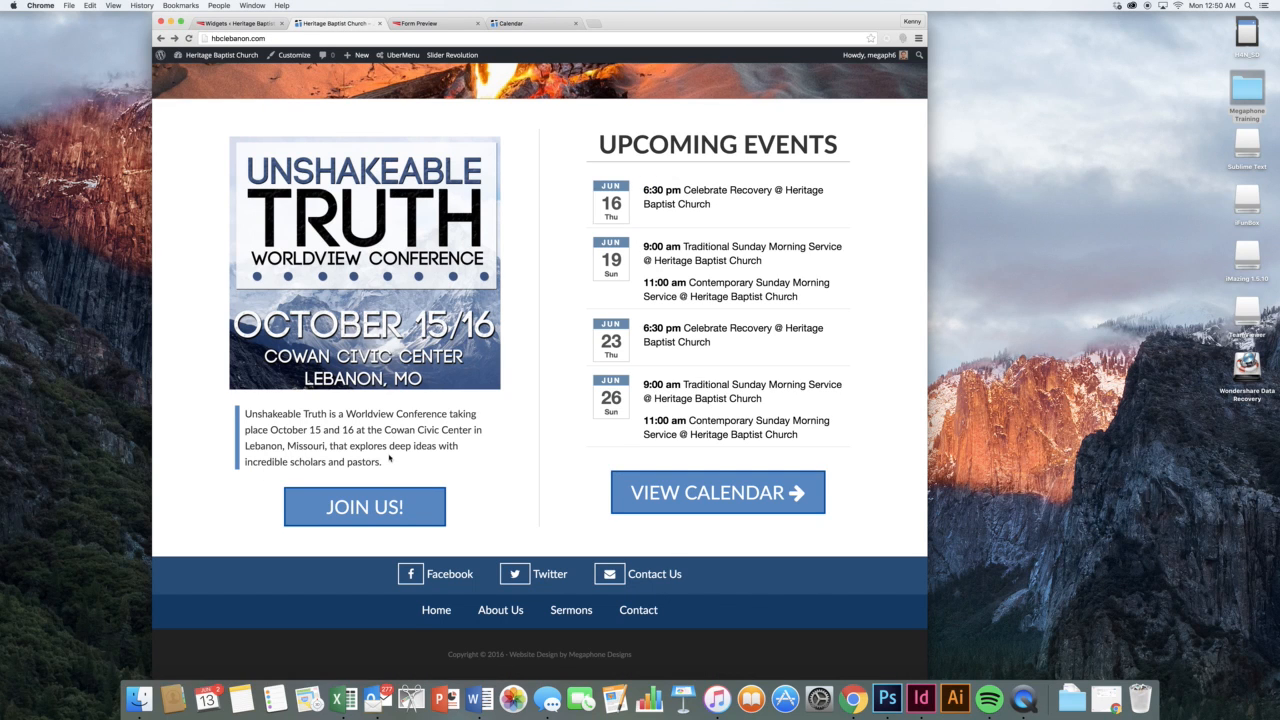
left_click_drag(383, 462, 230, 413)
left_click(291, 415)
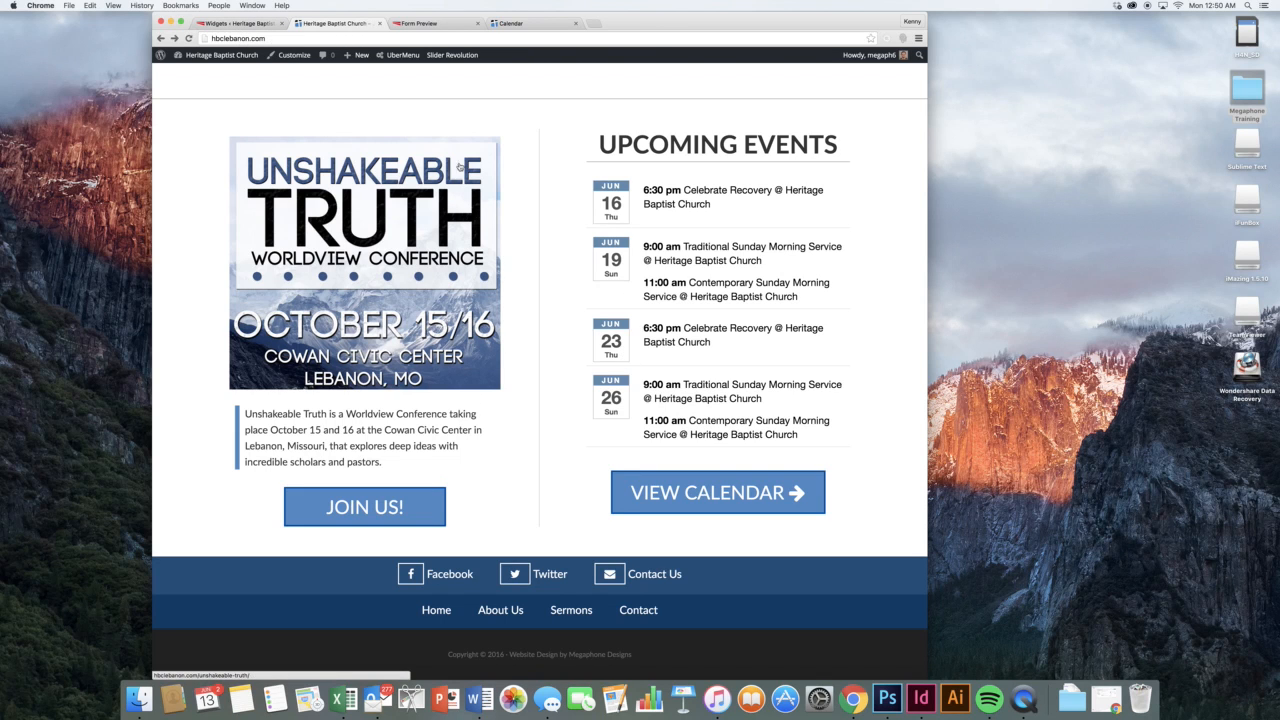
Back on Widgets, collapse the Image widget and expand the Upcoming Events widget
left_click(210, 23)
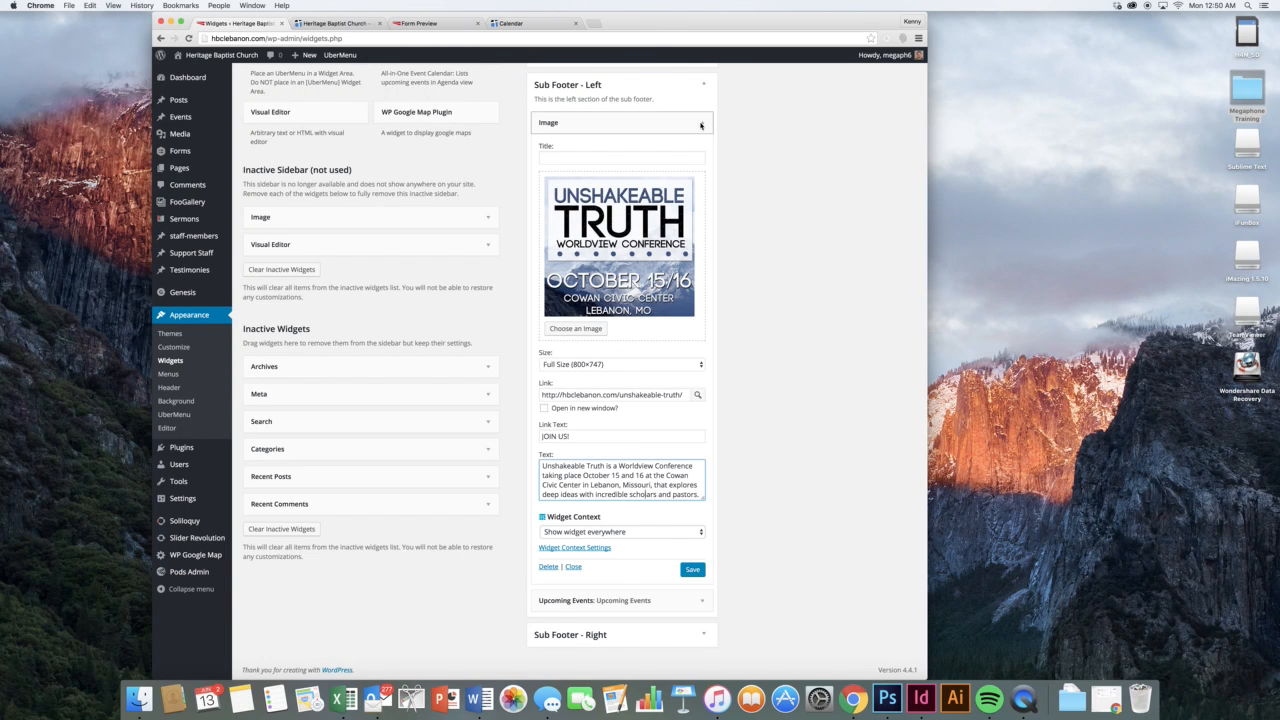
left_click(620, 122)
left_click(620, 218)
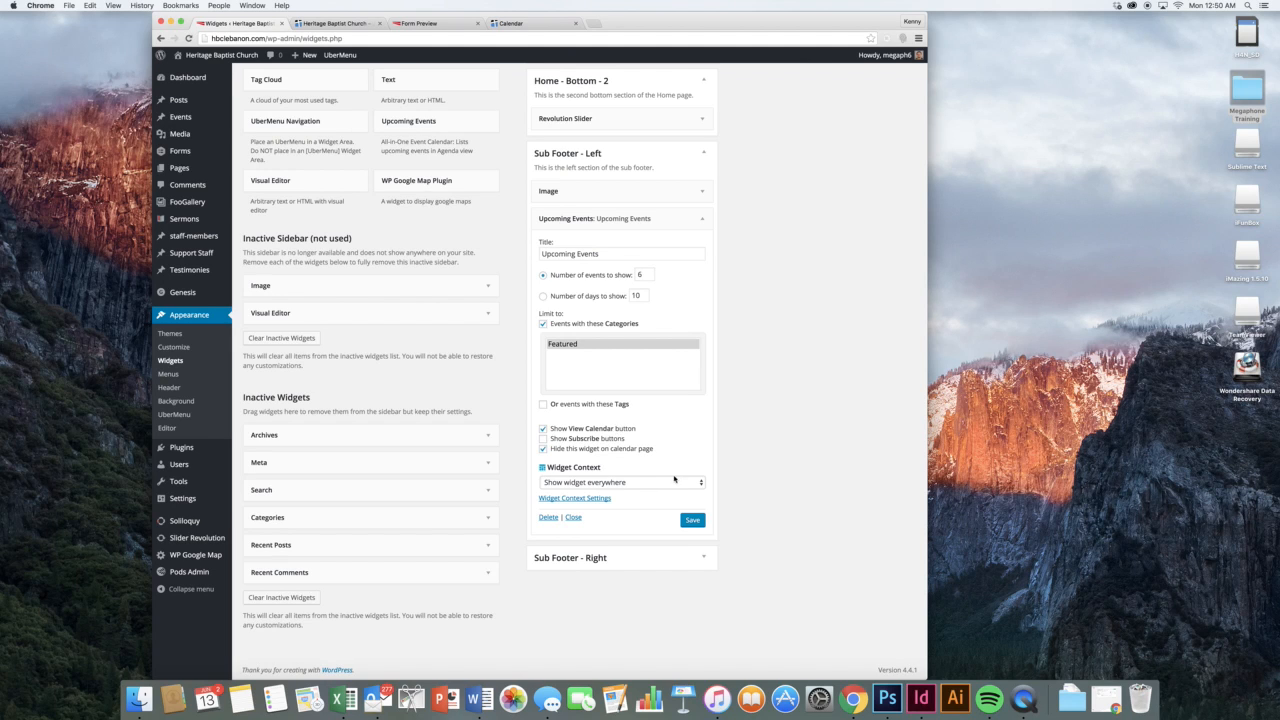
Collapse Upcoming Events and expand Footer 1's Custom Menu widget settings
left_click(702, 218)
left_click(700, 255)
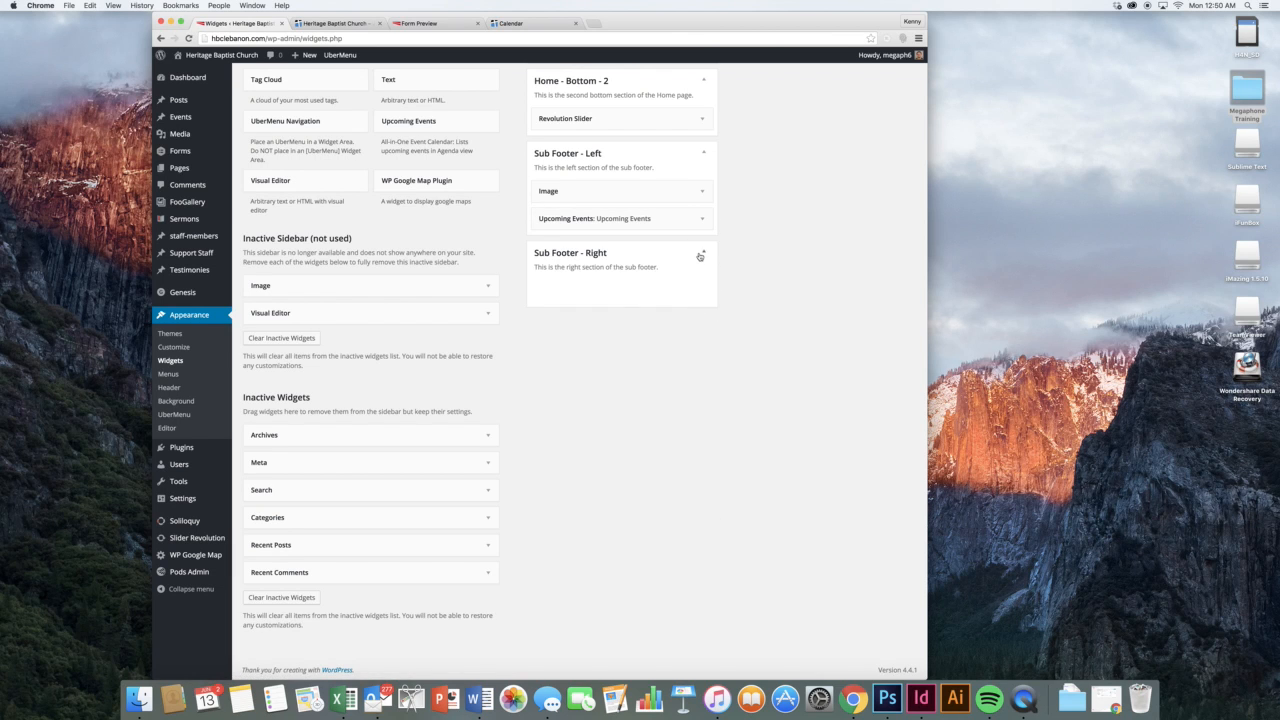
scroll(749, 266, "up", 10)
left_click(760, 118)
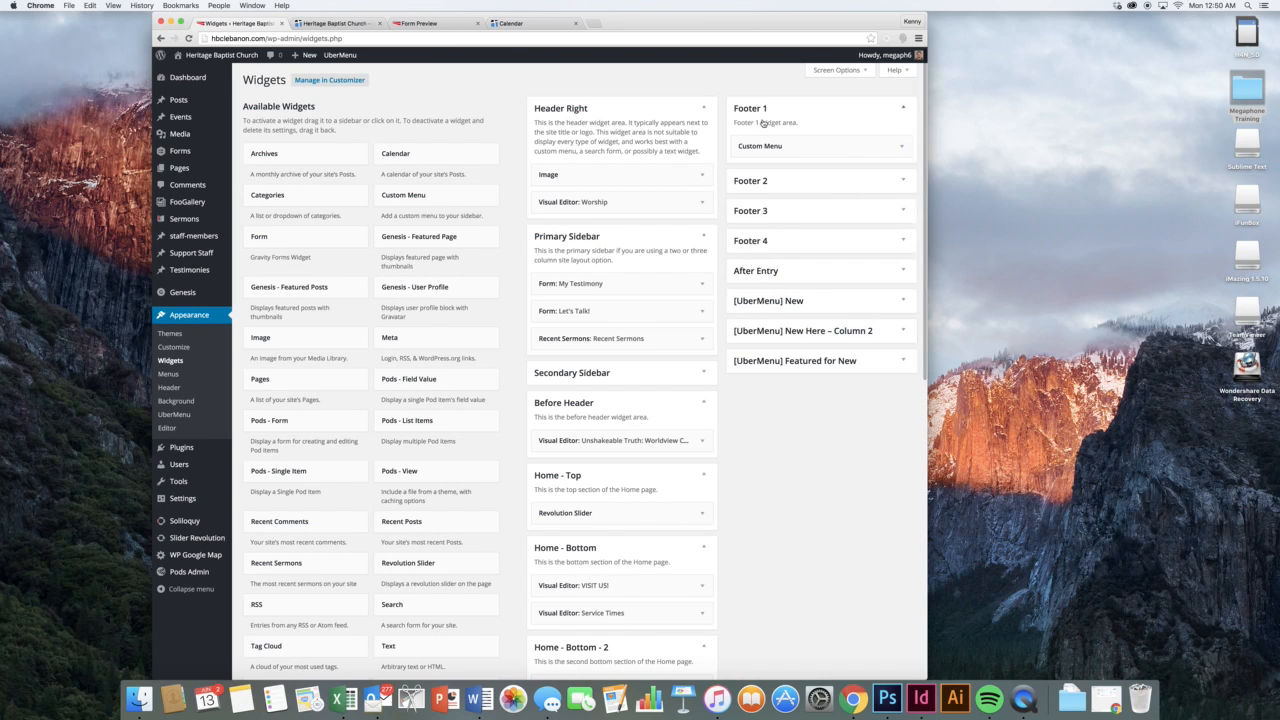
left_click(804, 146)
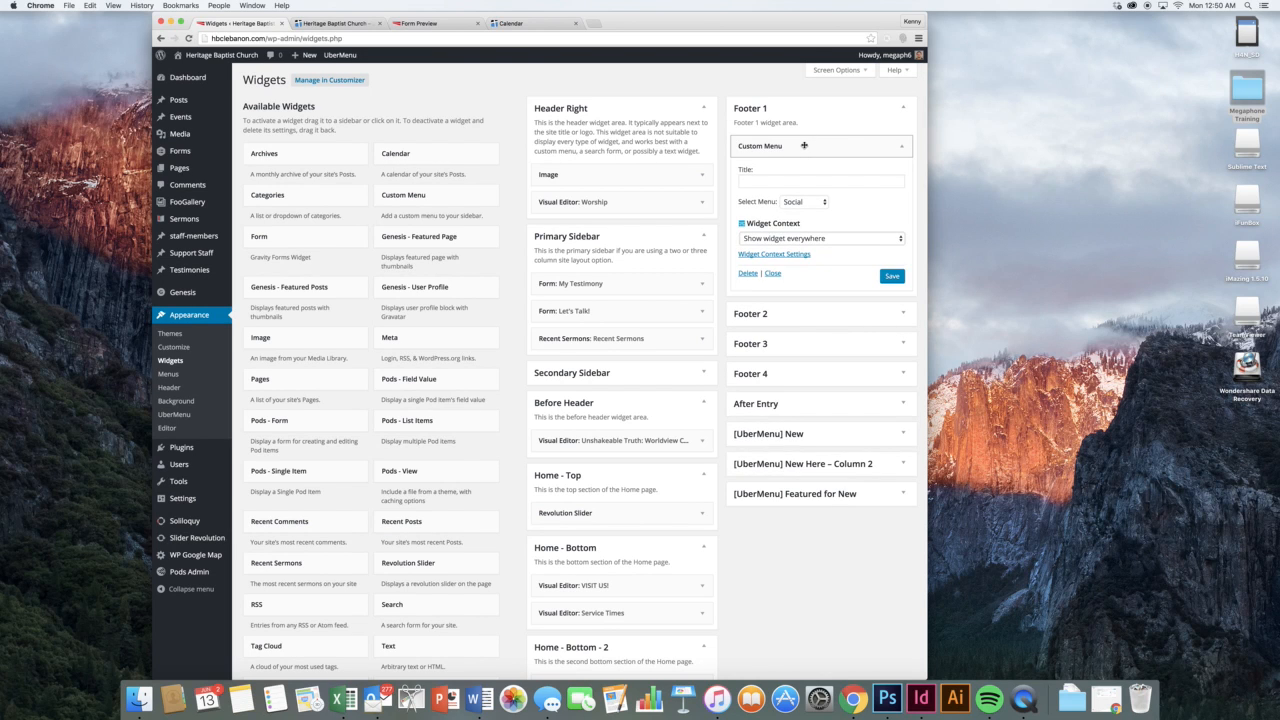
left_click(345, 23)
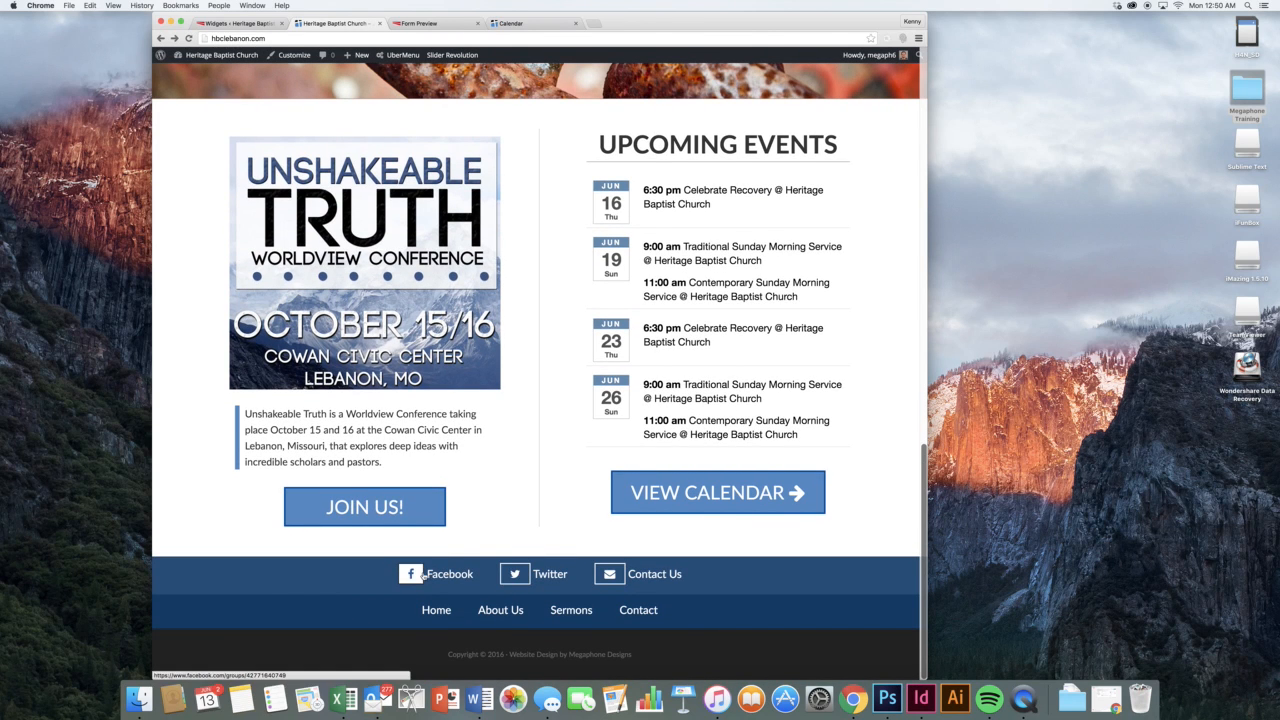
left_click(240, 24)
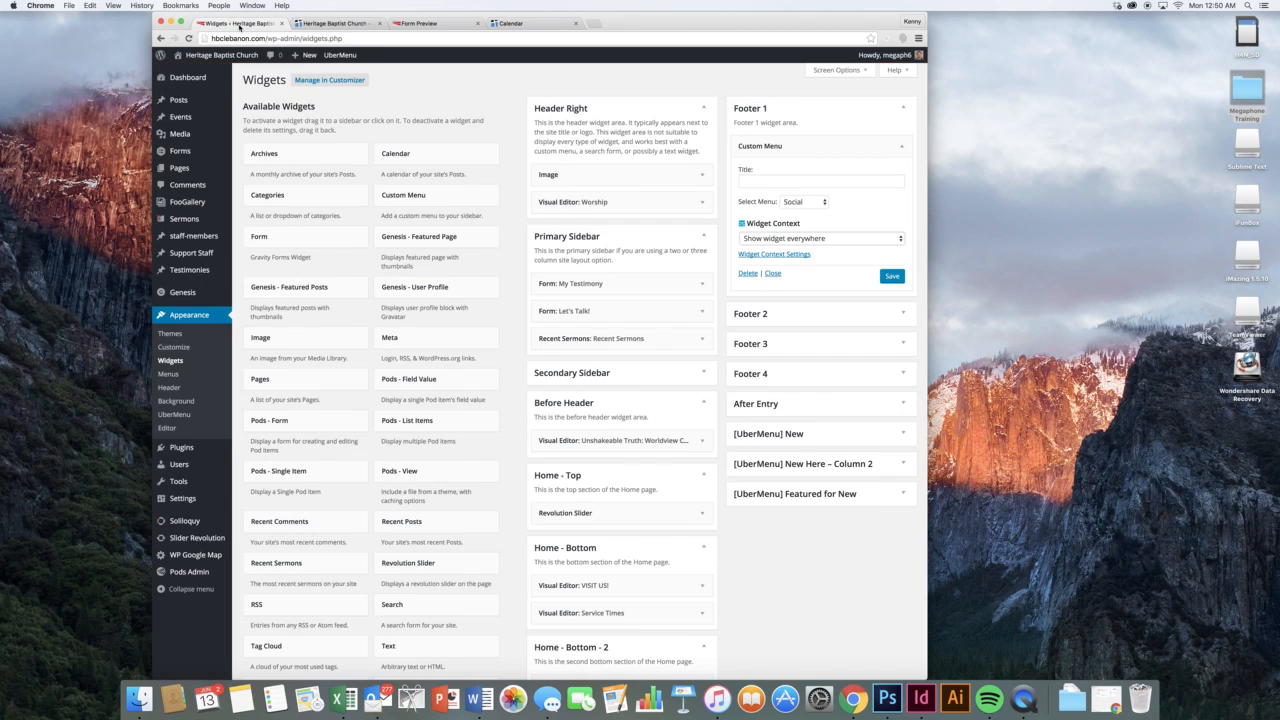
Keep Social as Footer 1's menu, check Footer 2's Custom Menu, and view the live footer
left_click(794, 201)
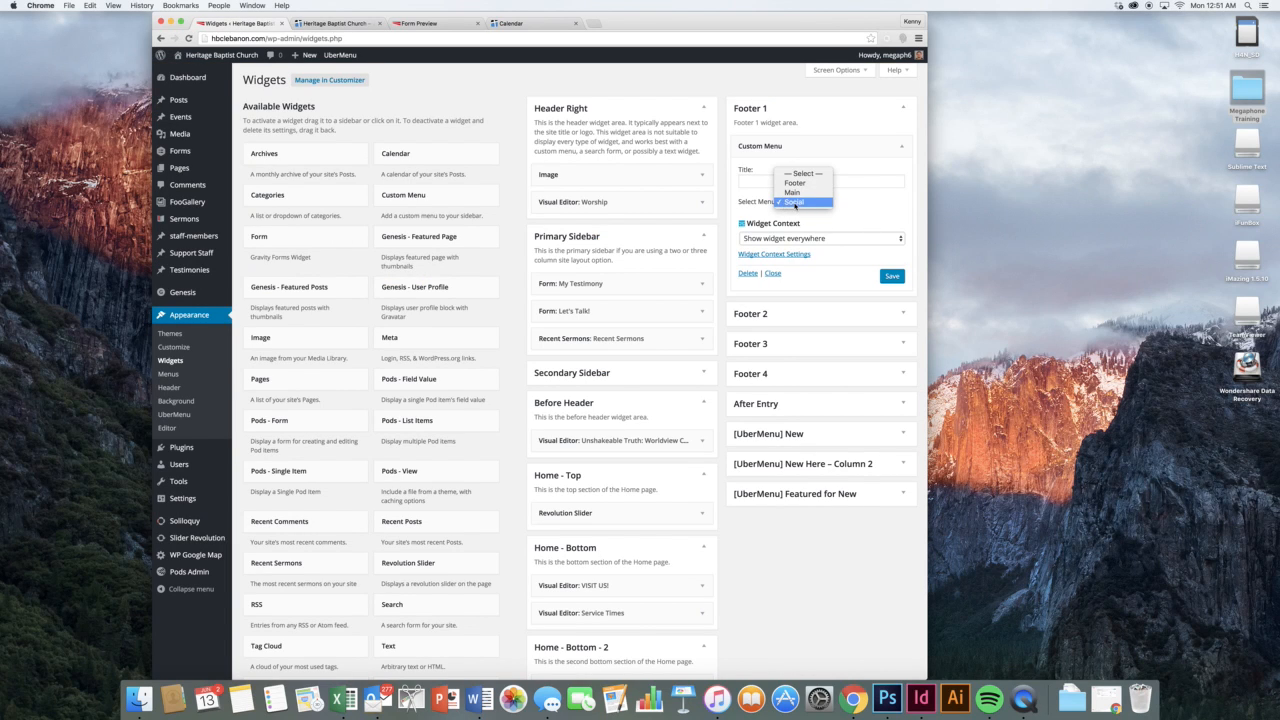
left_click(795, 203)
left_click(832, 314)
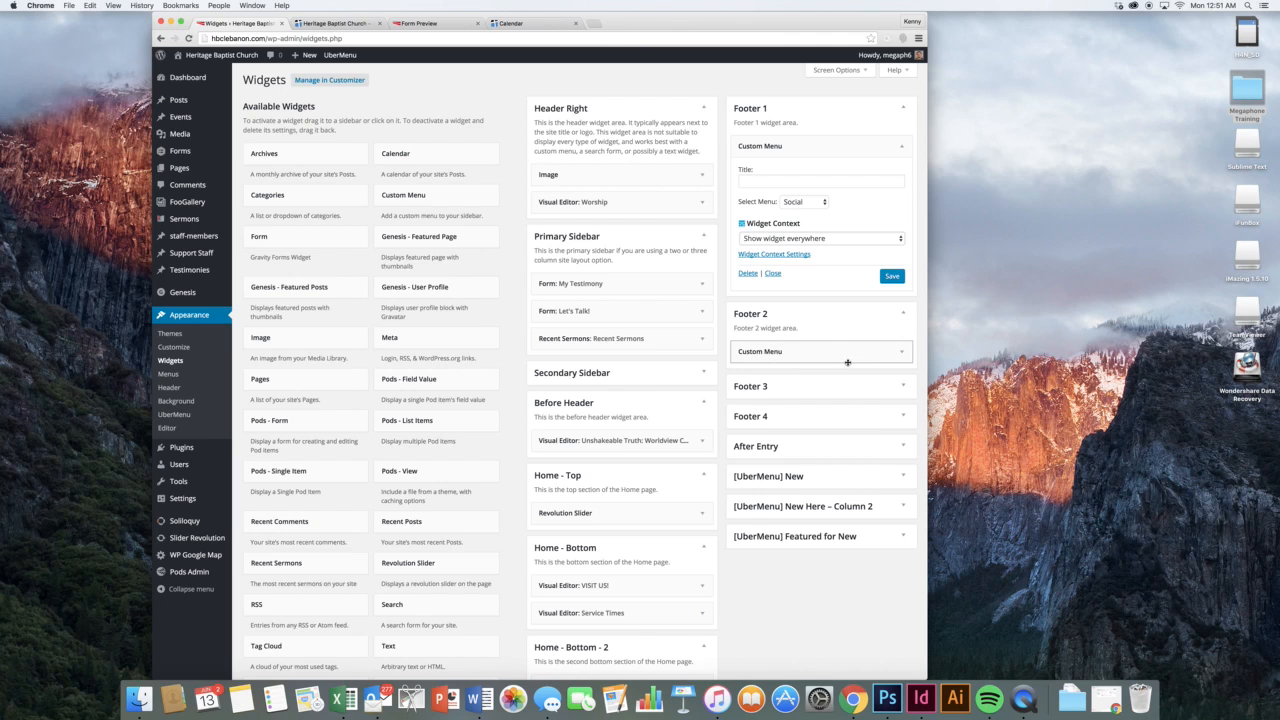
left_click(847, 355)
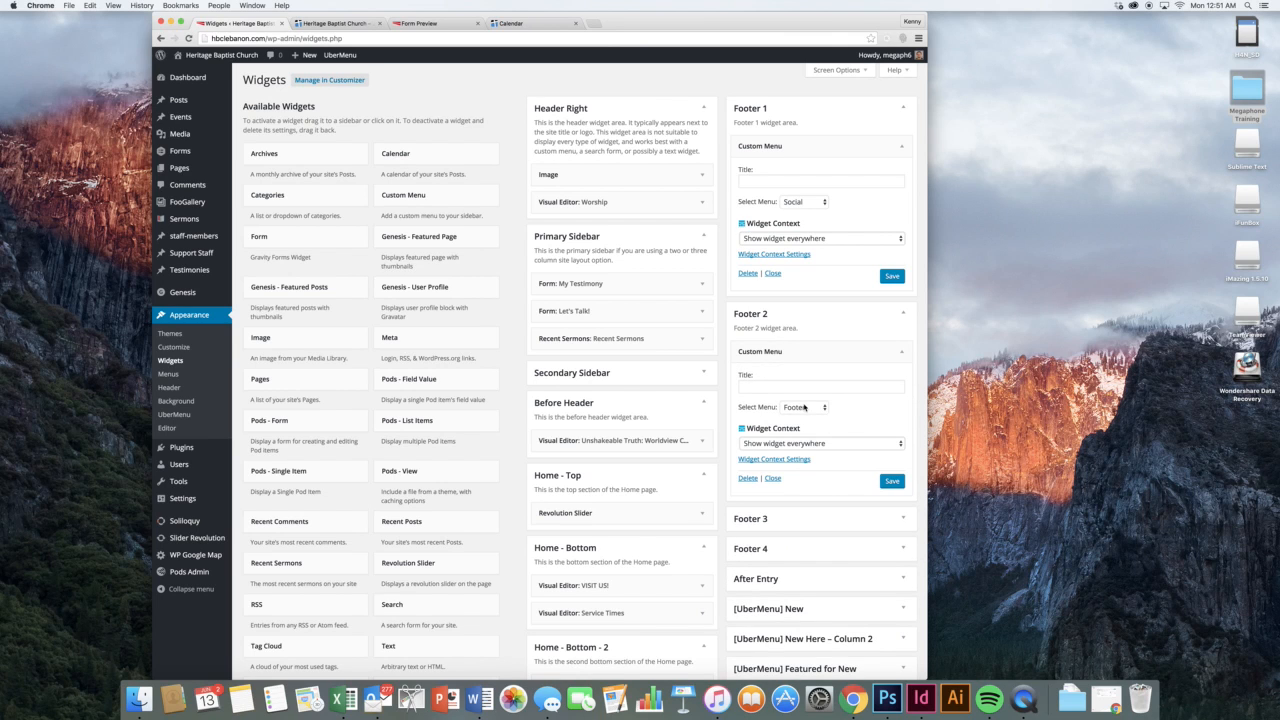
left_click(330, 22)
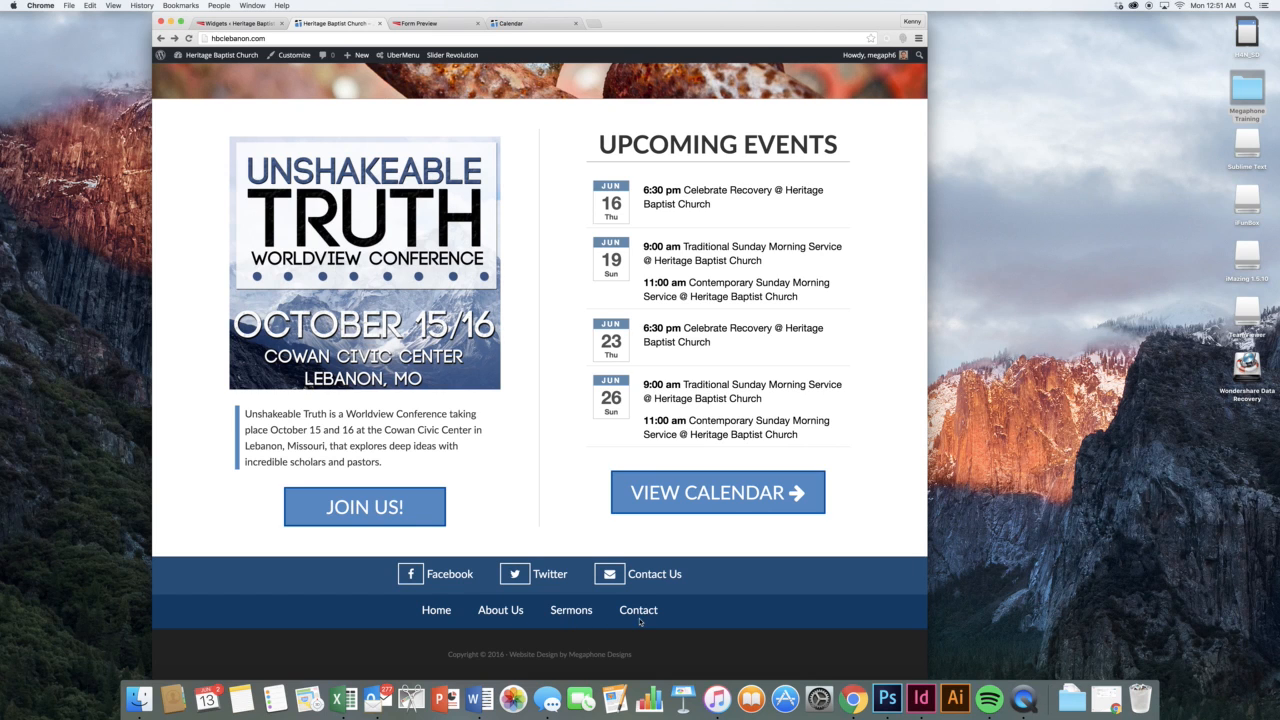
Check the live site's I'M NEW header menu and footer, then go back to Widgets
scroll(594, 253, "up", 20)
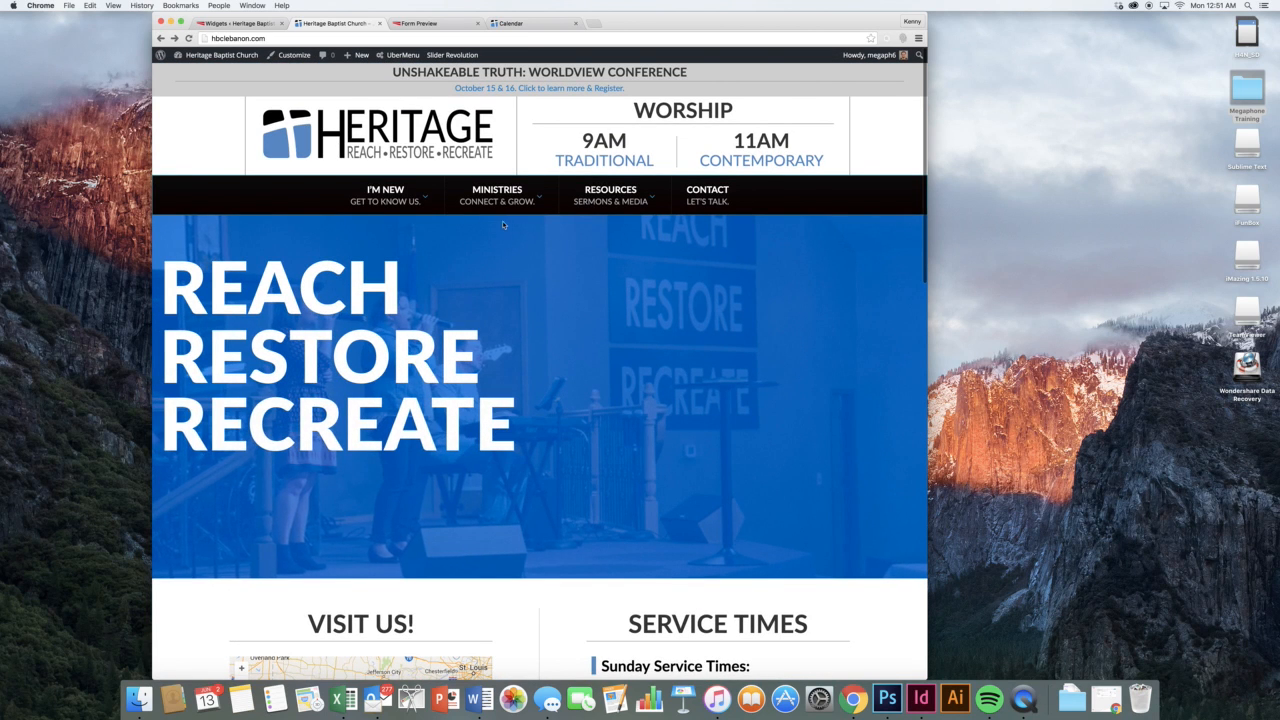
mouse_move(385, 198)
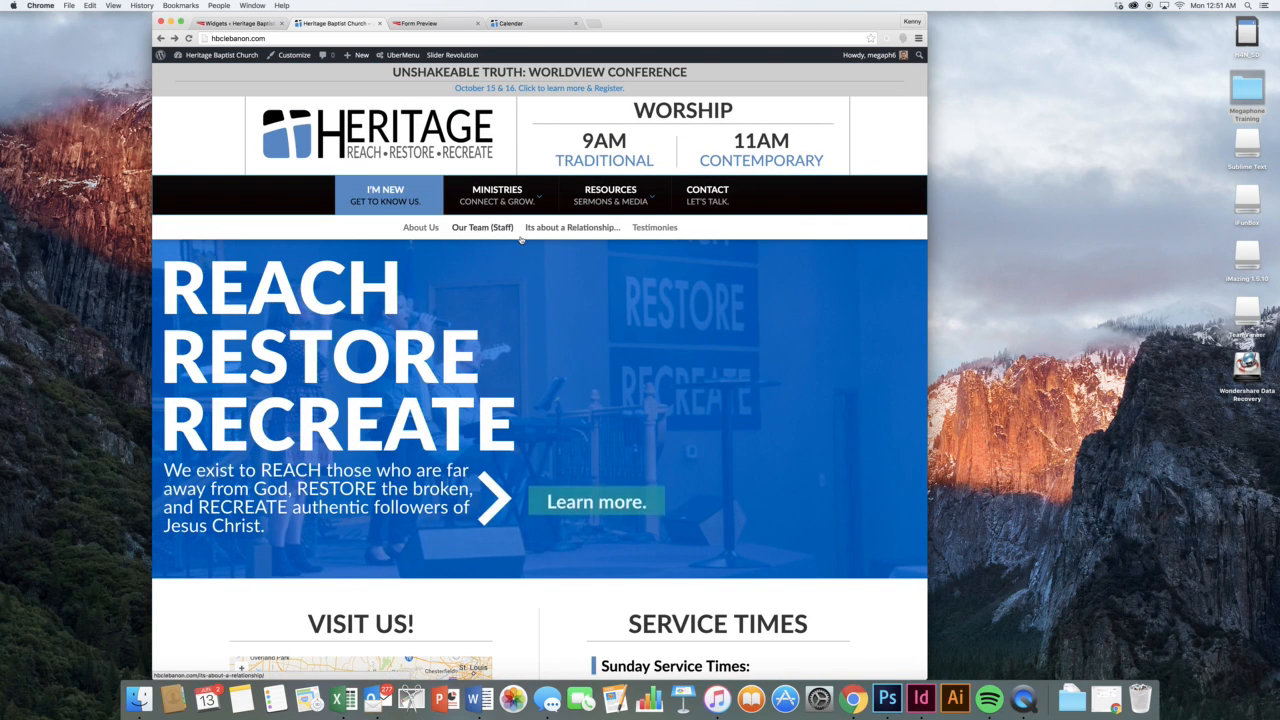
scroll(683, 352, "down", 5)
scroll(683, 352, "down", 10)
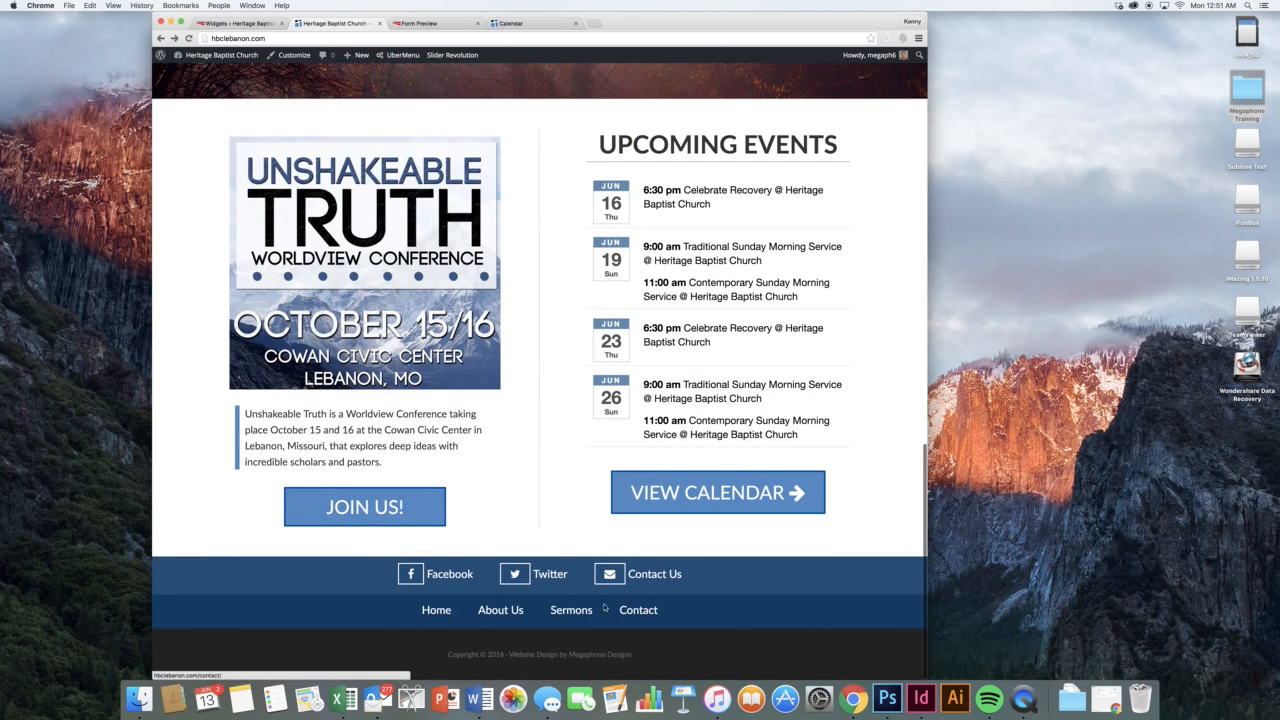
left_click(255, 23)
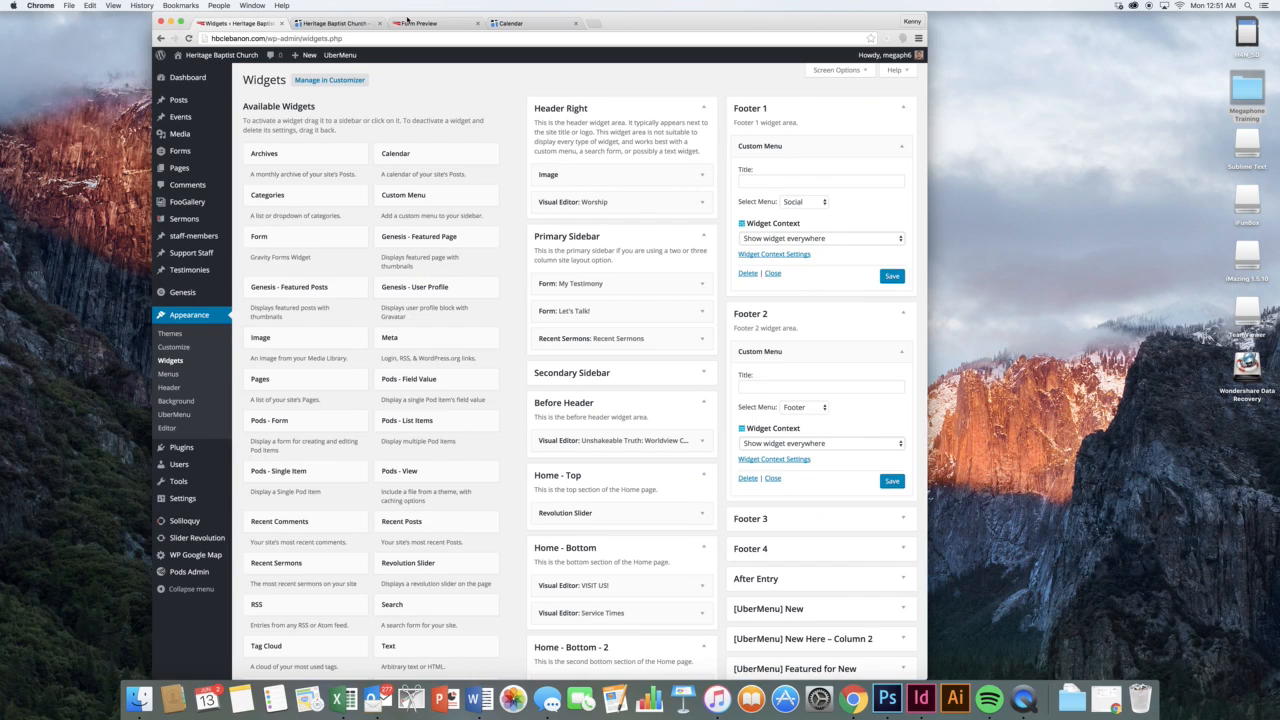
Close the Form Preview and Calendar tabs and expand the Footer 3, Footer 4 and After Entry areas
left_click(476, 23)
left_click(476, 23)
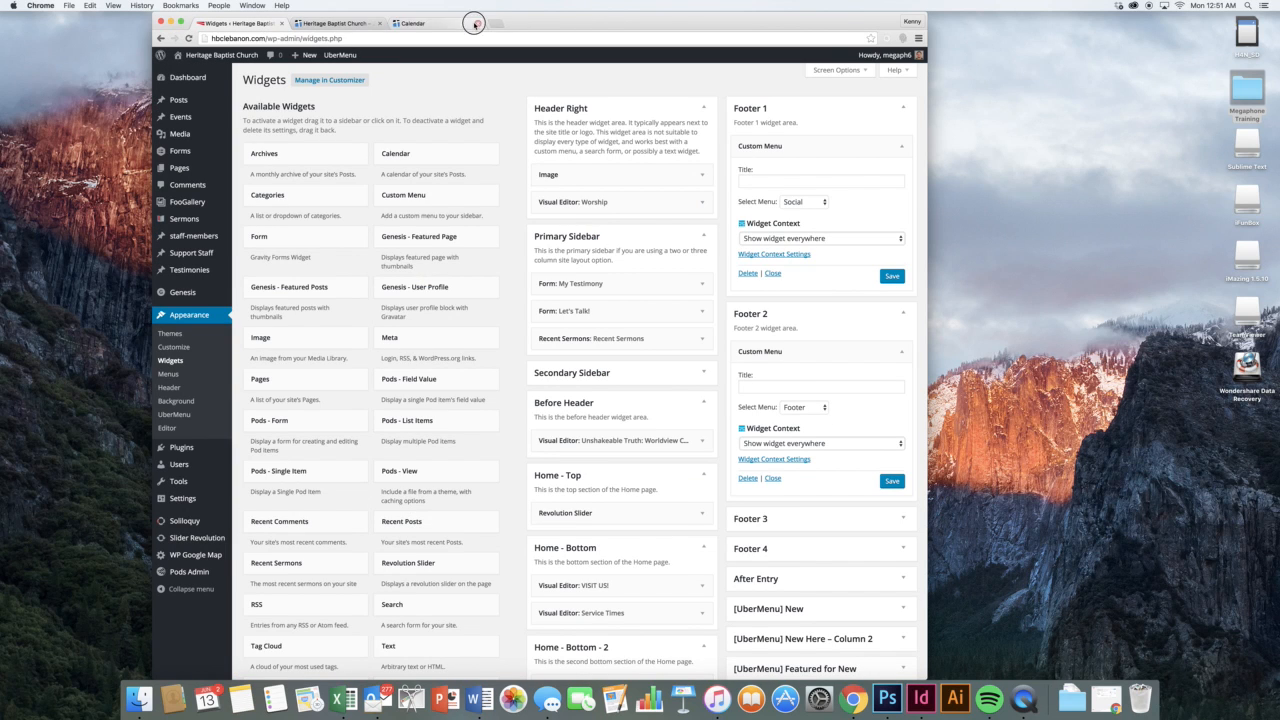
scroll(838, 316, "down", 5)
left_click(833, 300)
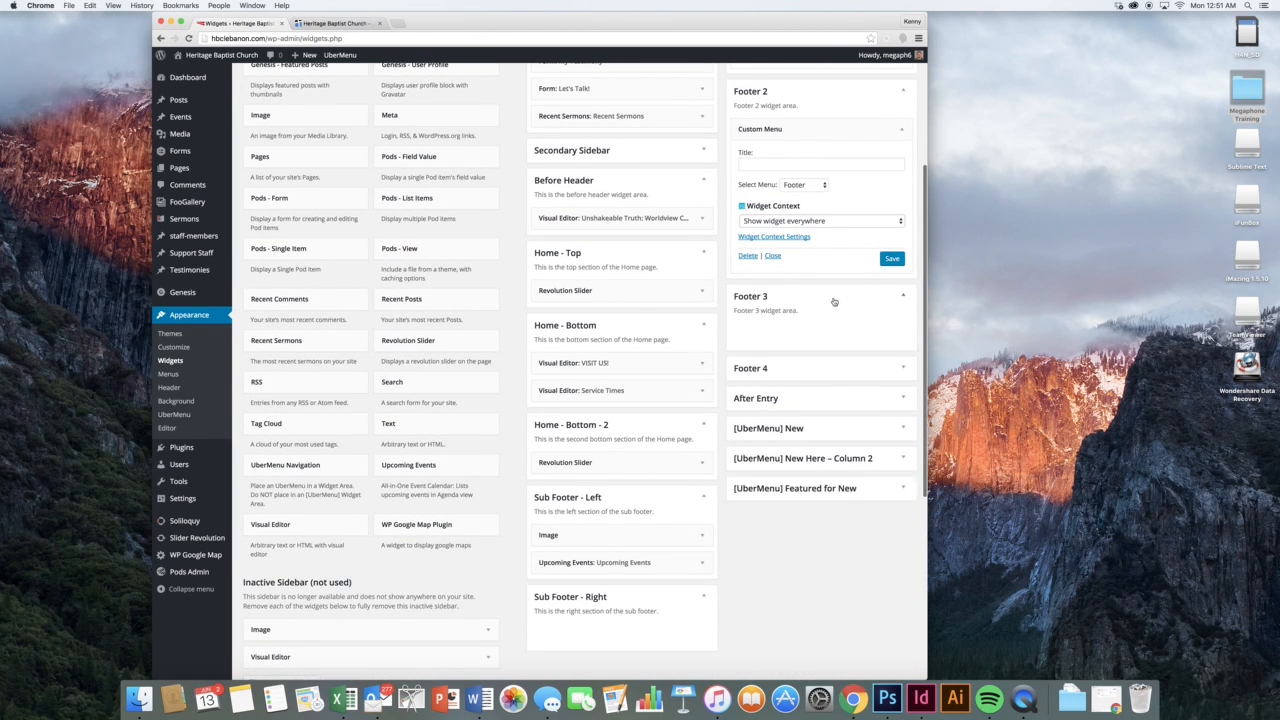
left_click(838, 369)
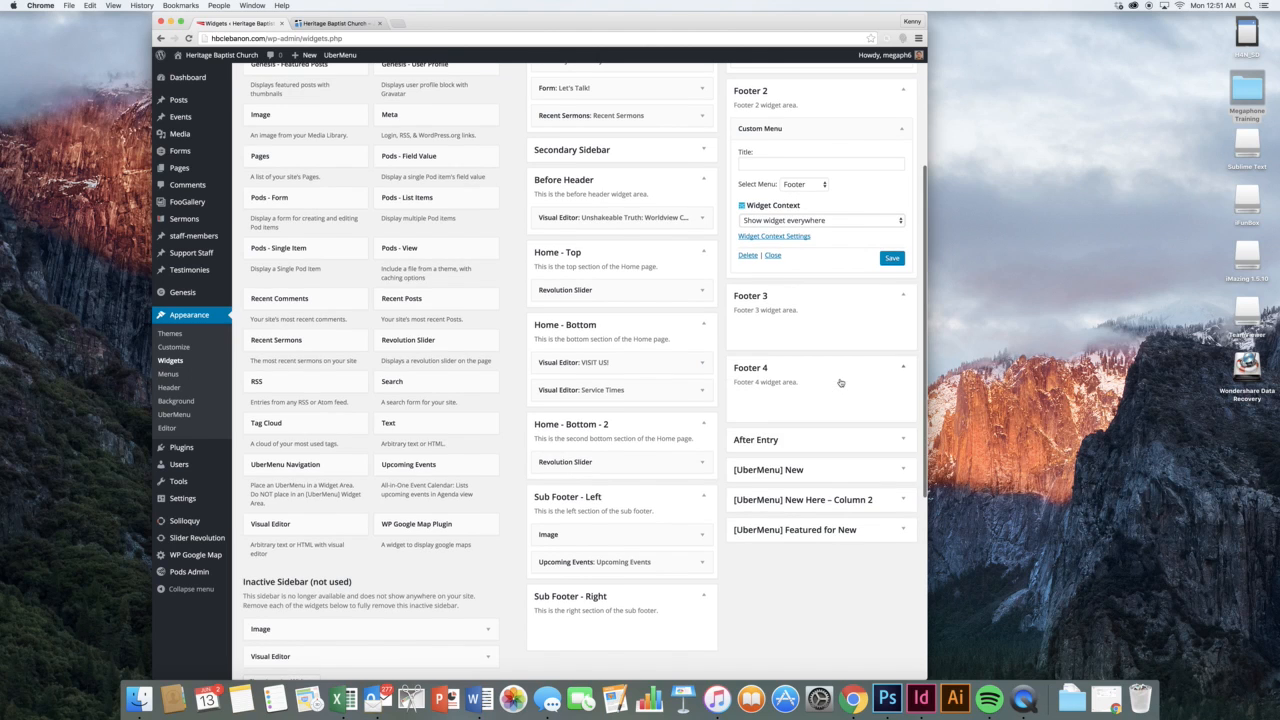
left_click(843, 440)
scroll(843, 440, "down", 1)
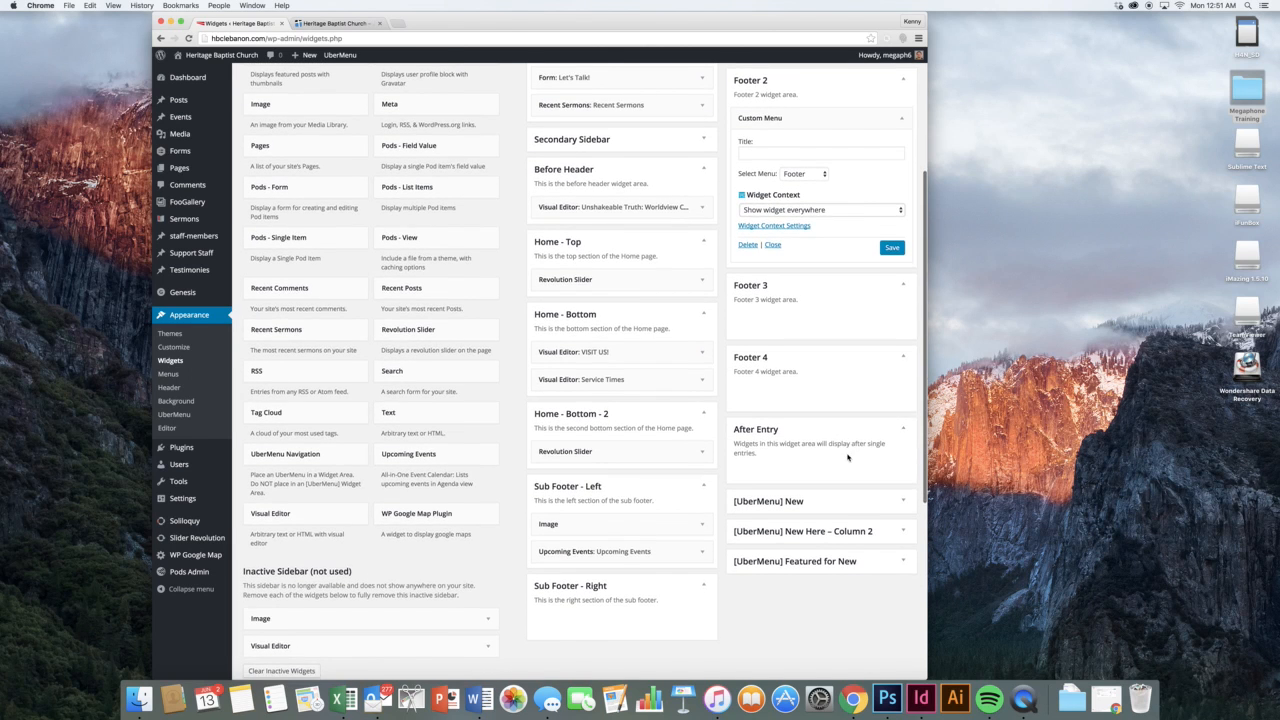
scroll(846, 440, "down", 2)
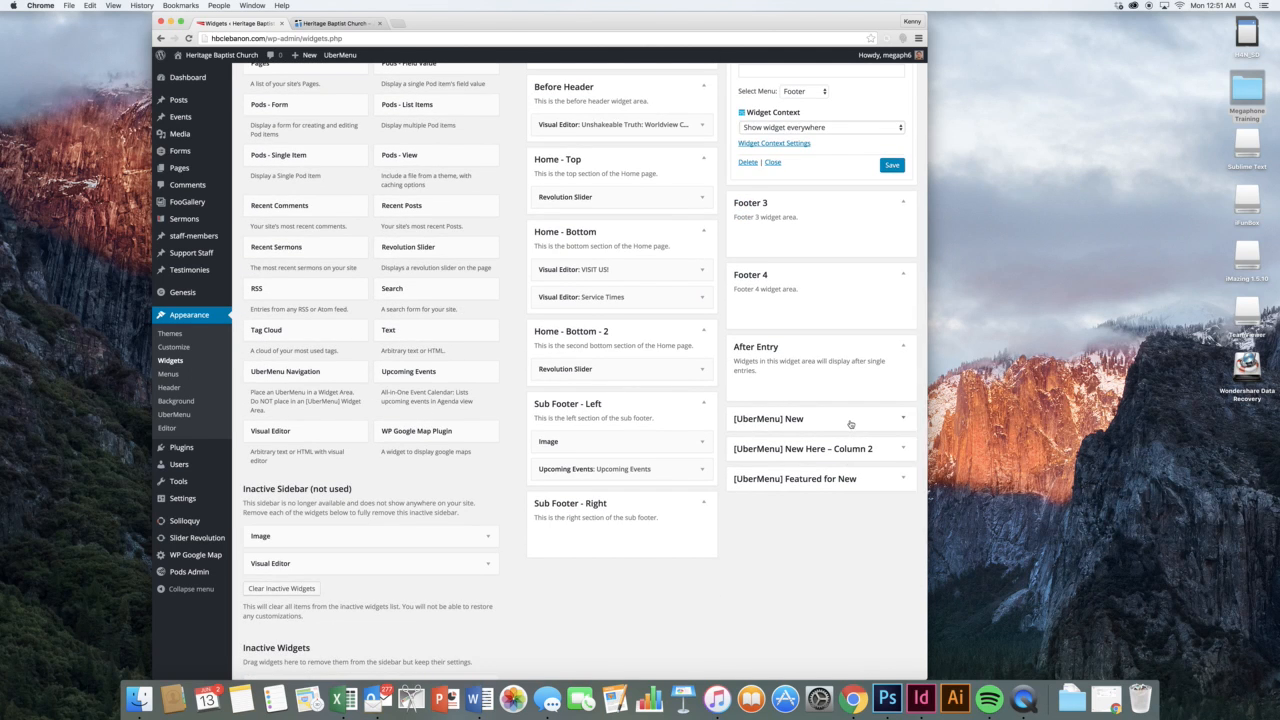
scroll(852, 422, "up", 8)
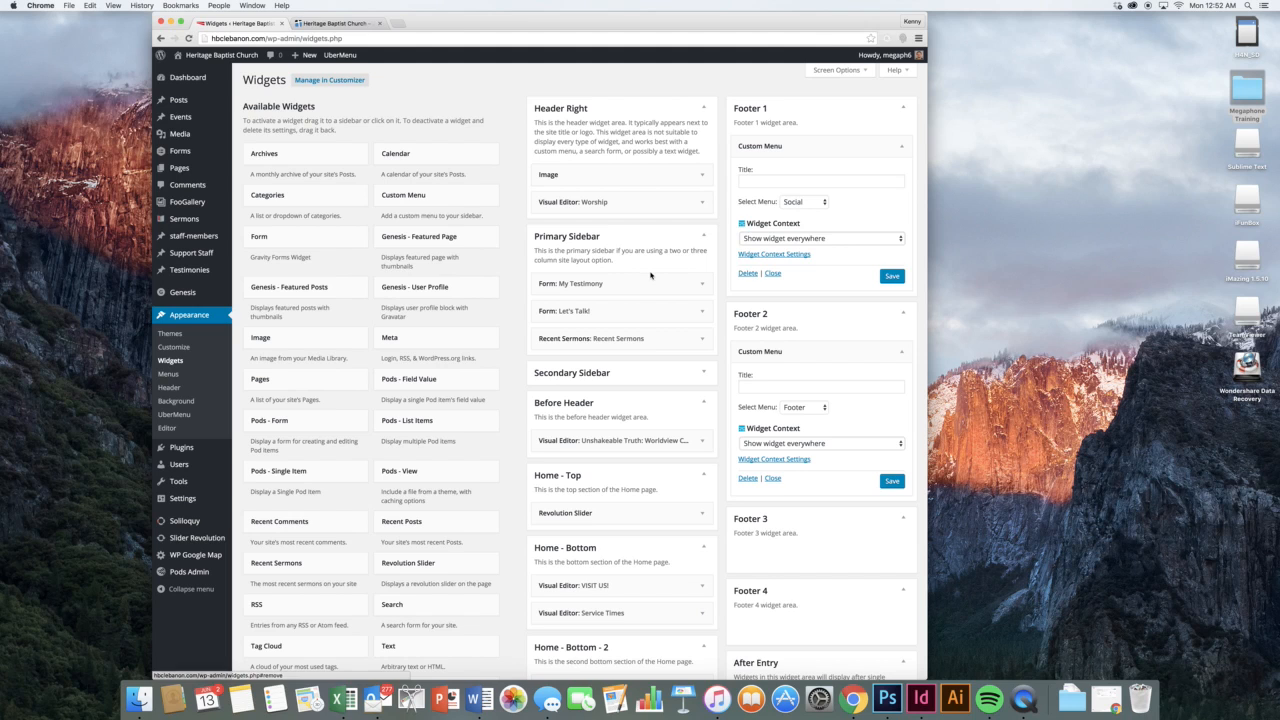
Collapse Footer 1's Custom Menu, Footer 2, Header Right and Primary Sidebar
left_click(812, 158)
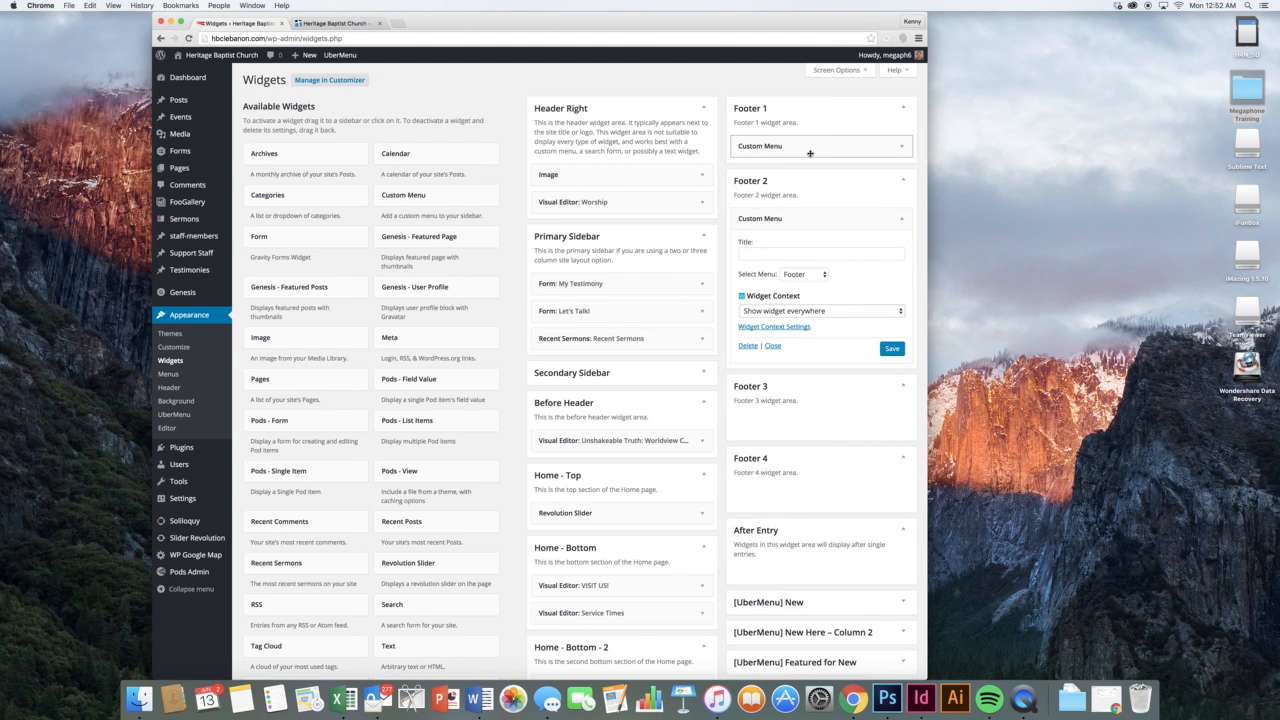
left_click(755, 180)
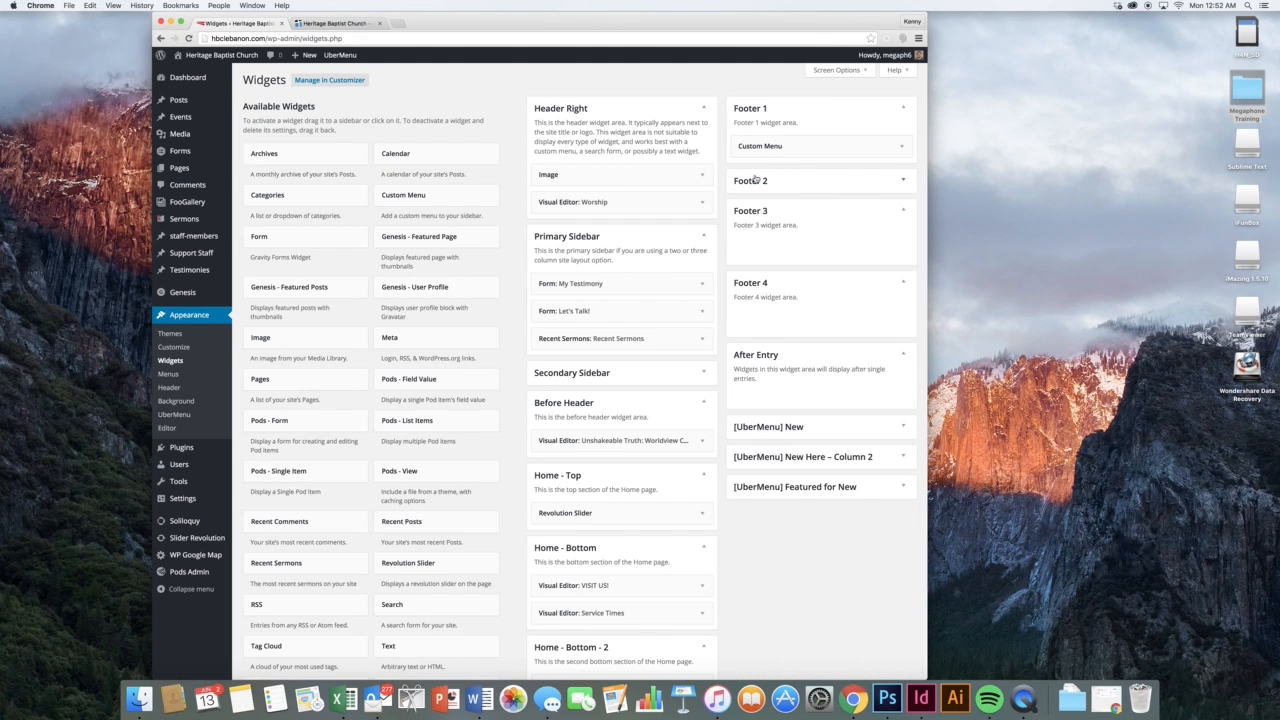
left_click(678, 117)
left_click(669, 140)
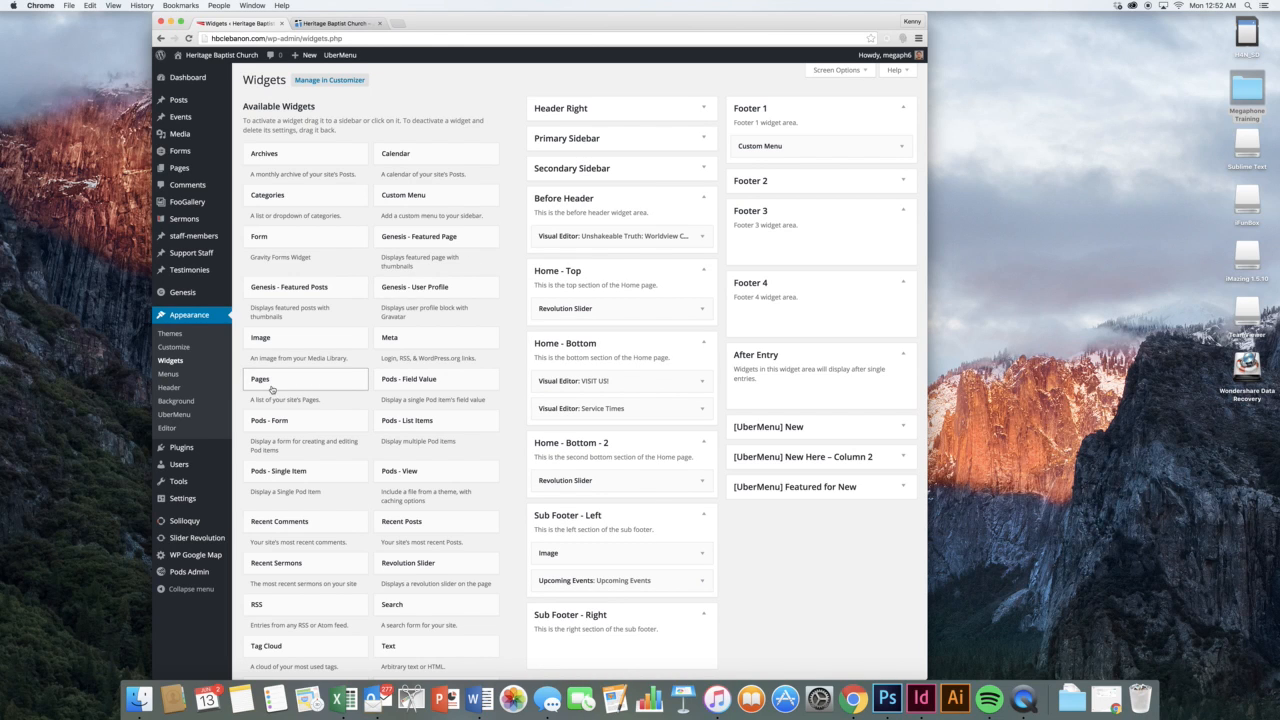
Open the Main menu in the Menus editor and compare it with the live MINISTRIES dropdown
left_click(207, 378)
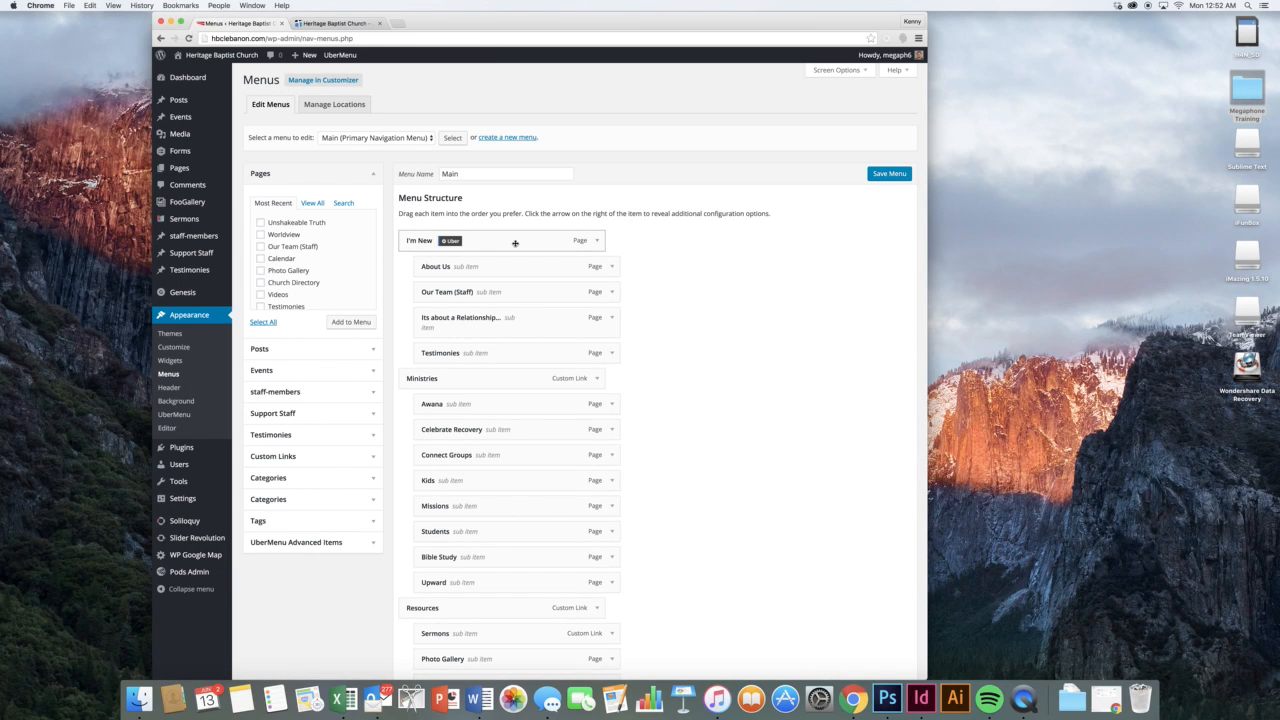
left_click(325, 23)
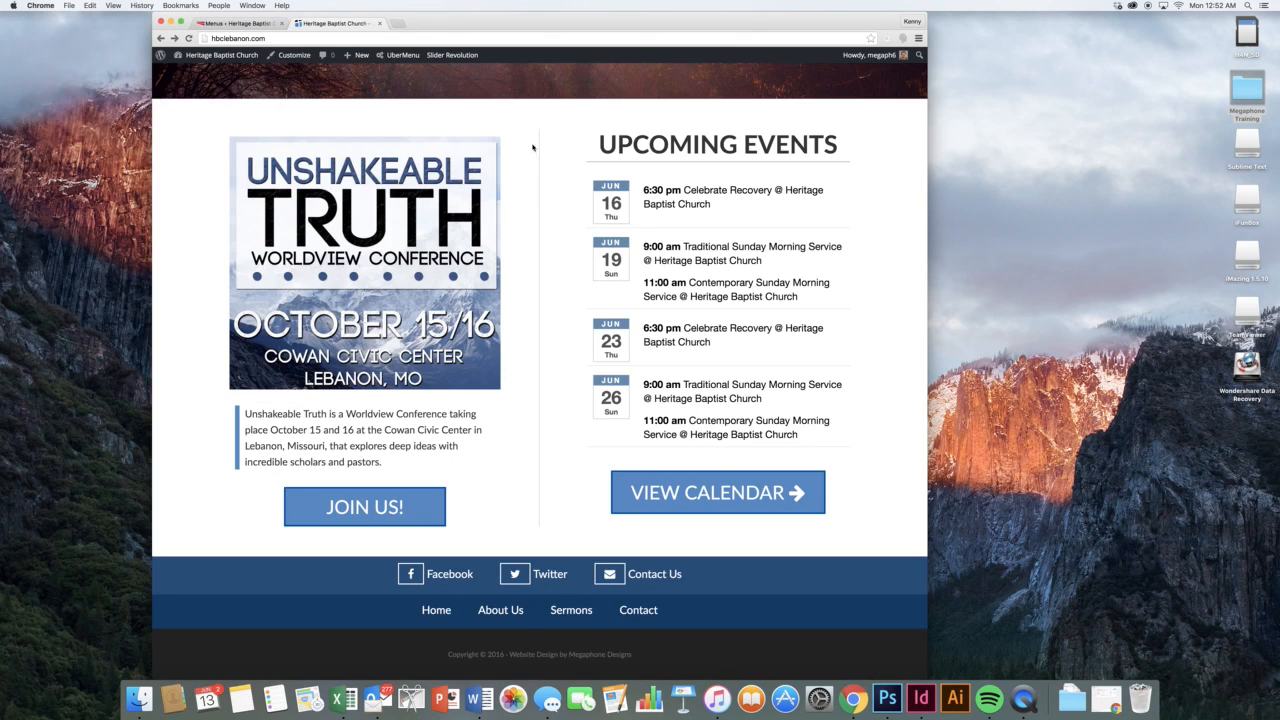
scroll(543, 150, "up", 10)
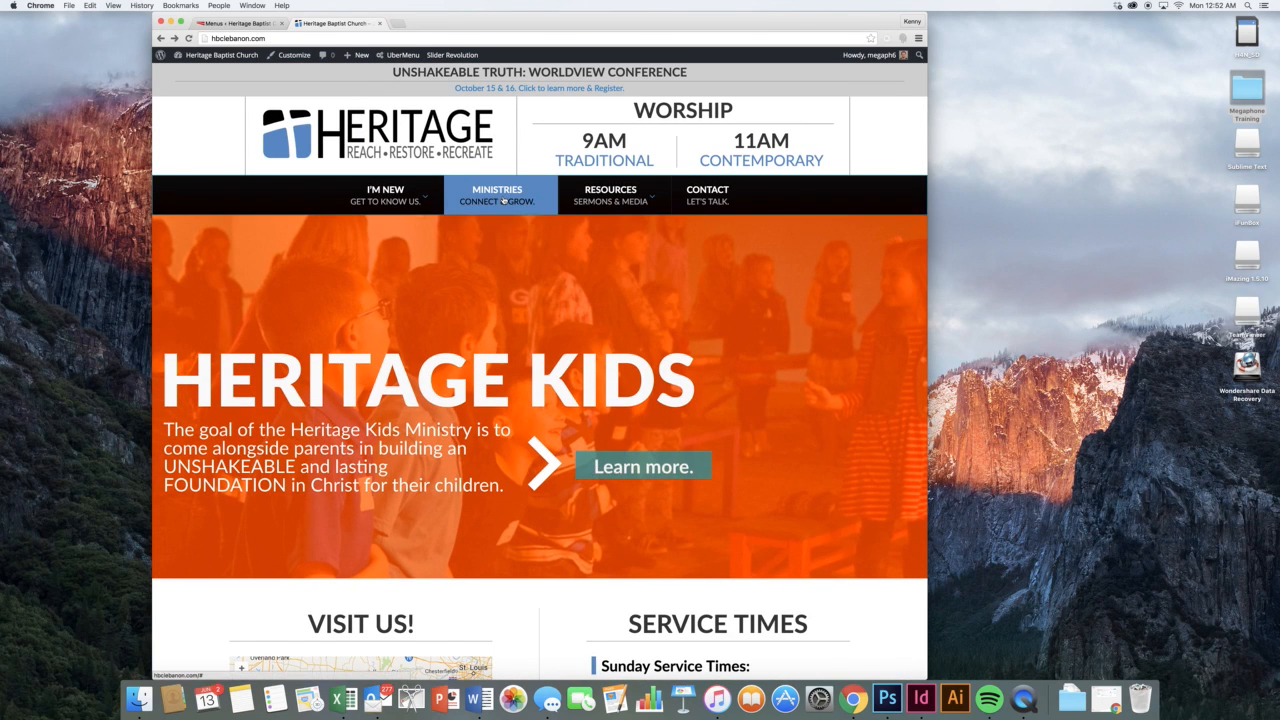
mouse_move(500, 204)
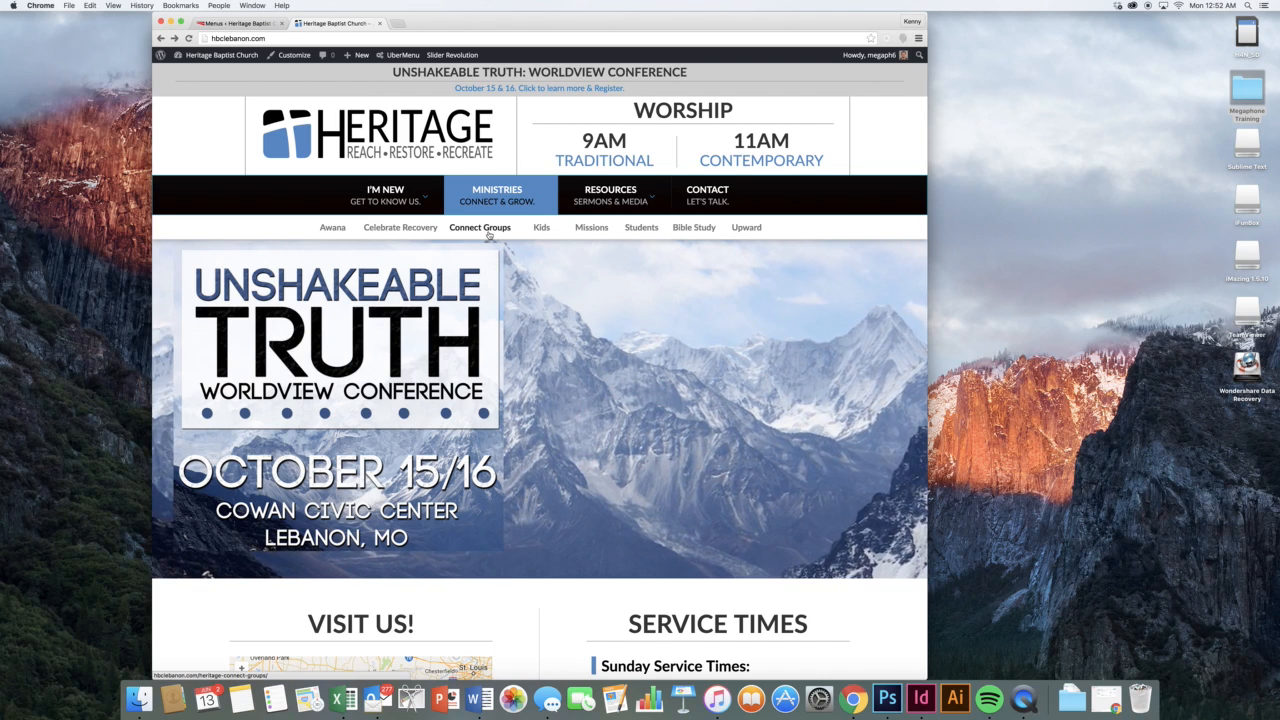
left_click(210, 22)
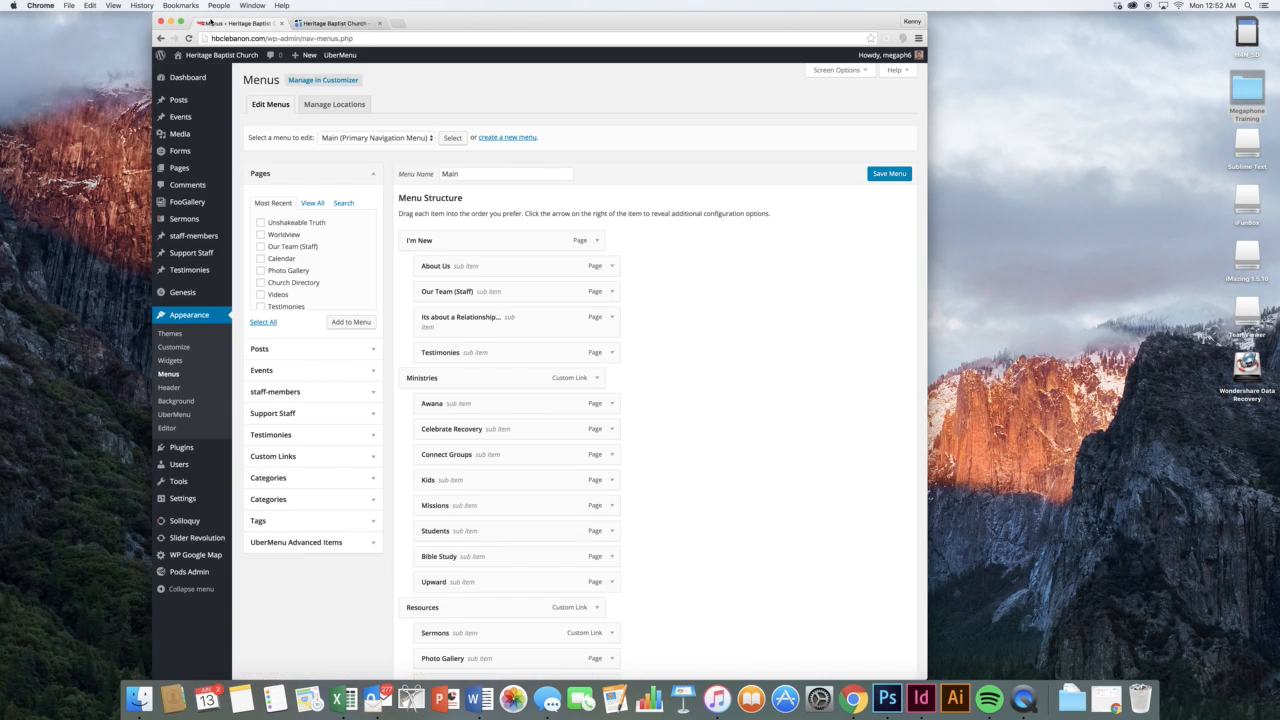
scroll(661, 275, "down", 3)
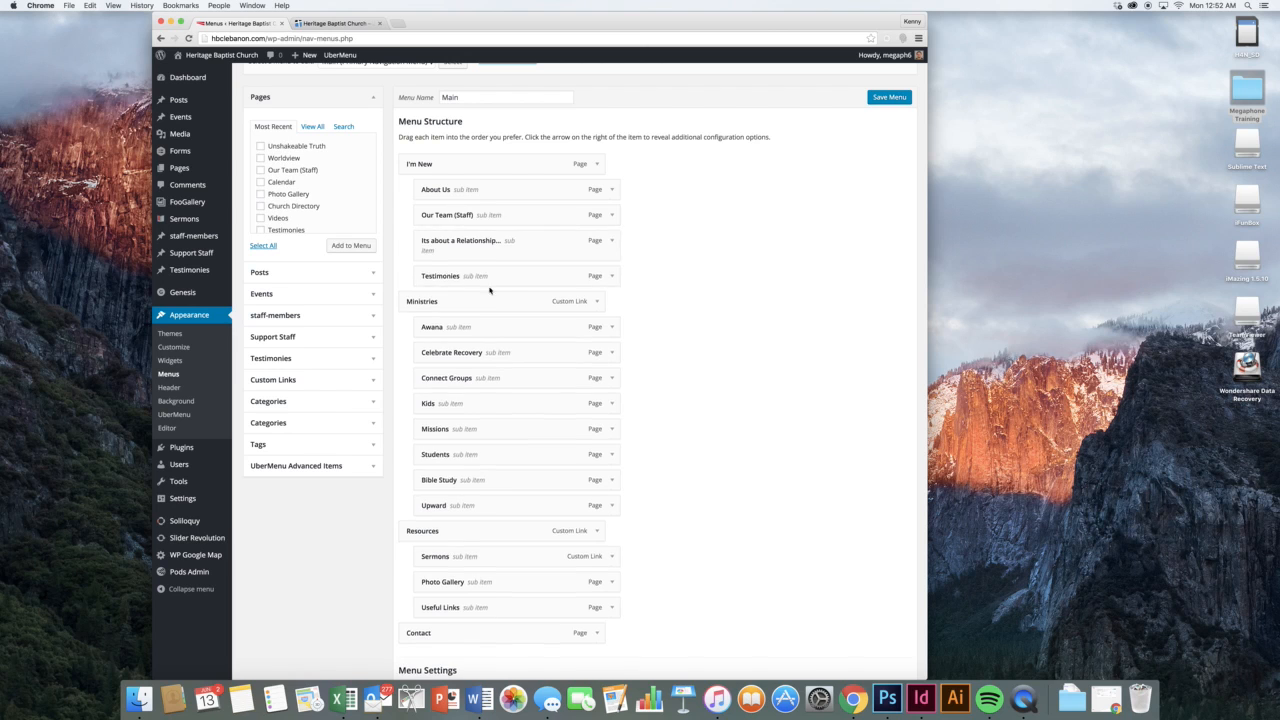
scroll(690, 318, "down", 2)
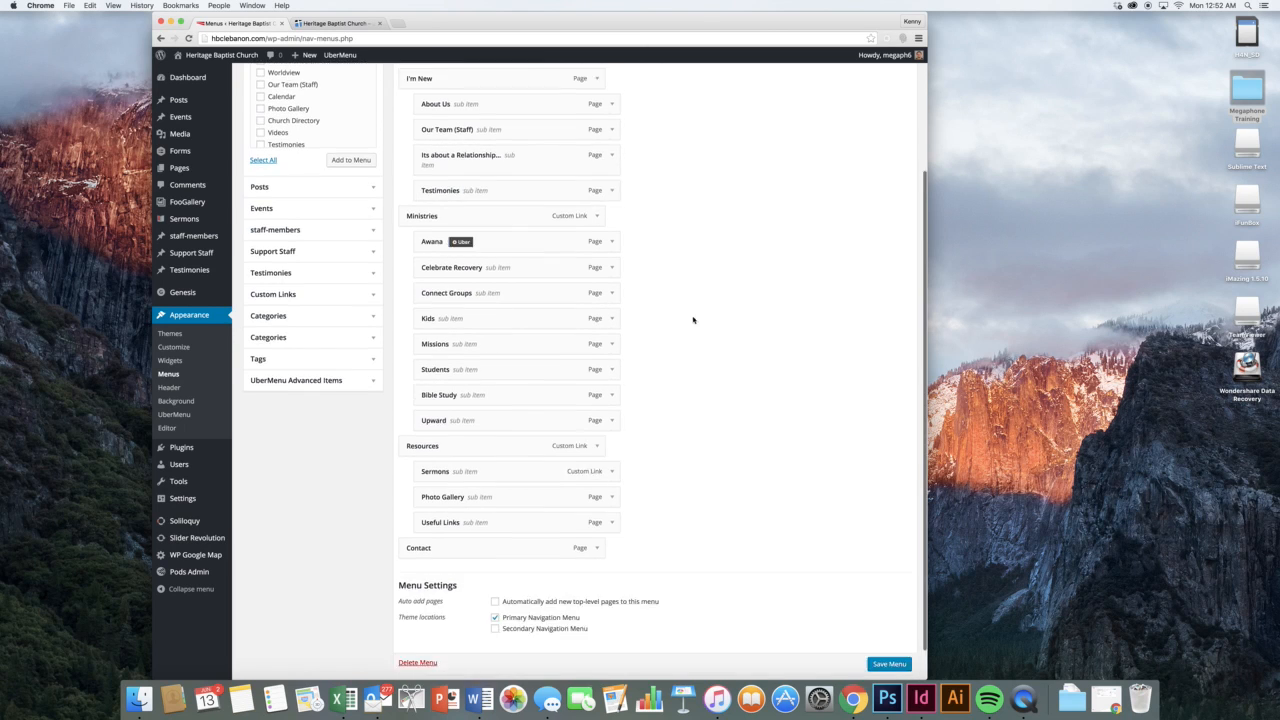
scroll(660, 290, "up", 4)
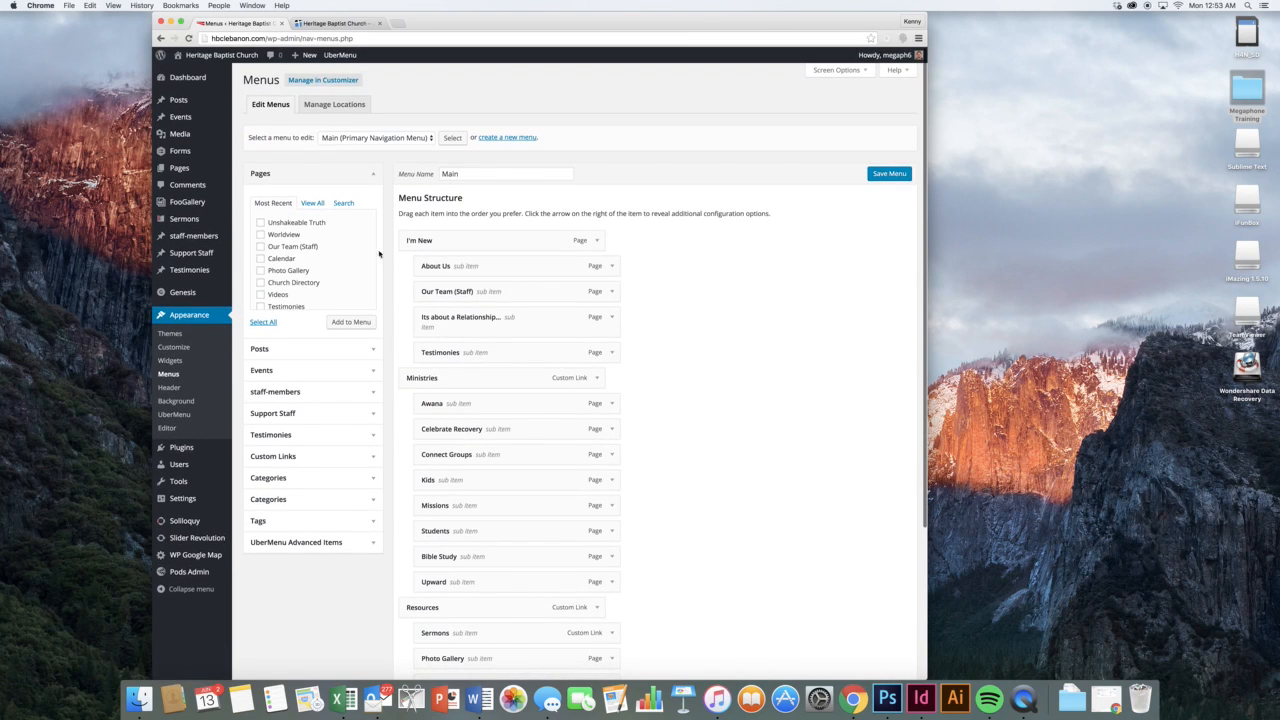
left_click(318, 222)
left_click(350, 321)
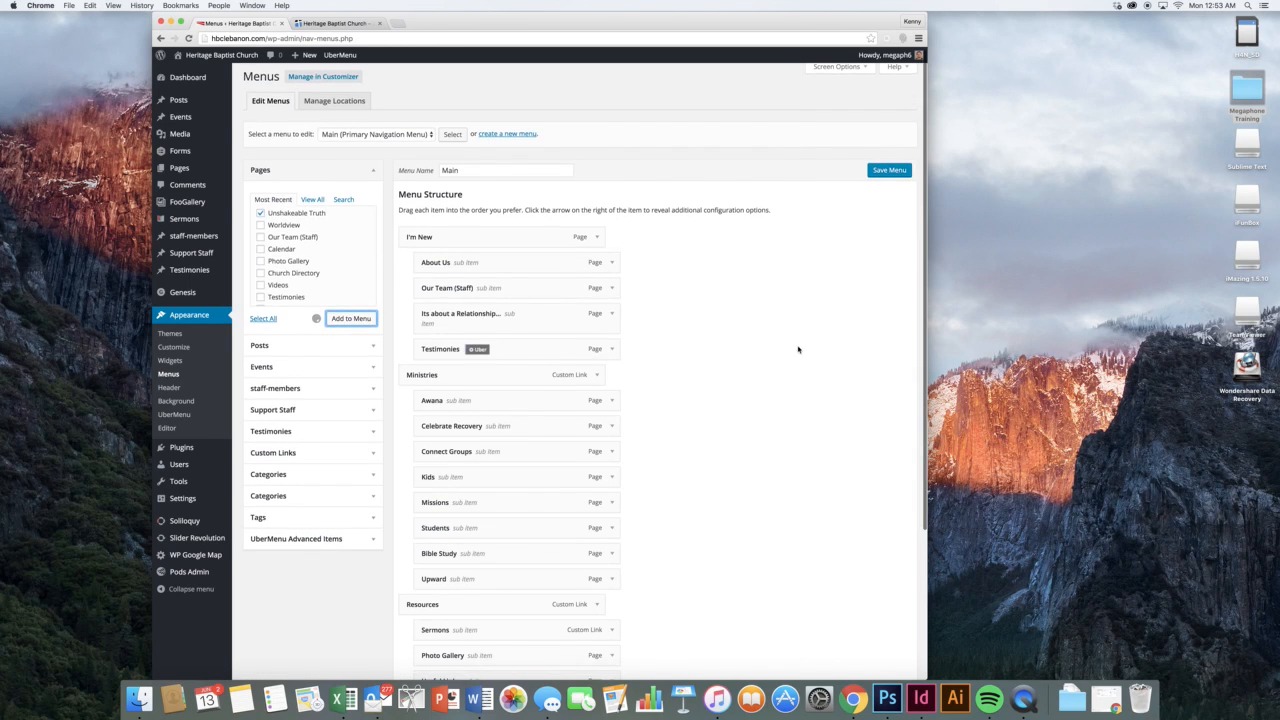
scroll(691, 342, "down", 5)
left_click_drag(540, 506, 588, 202)
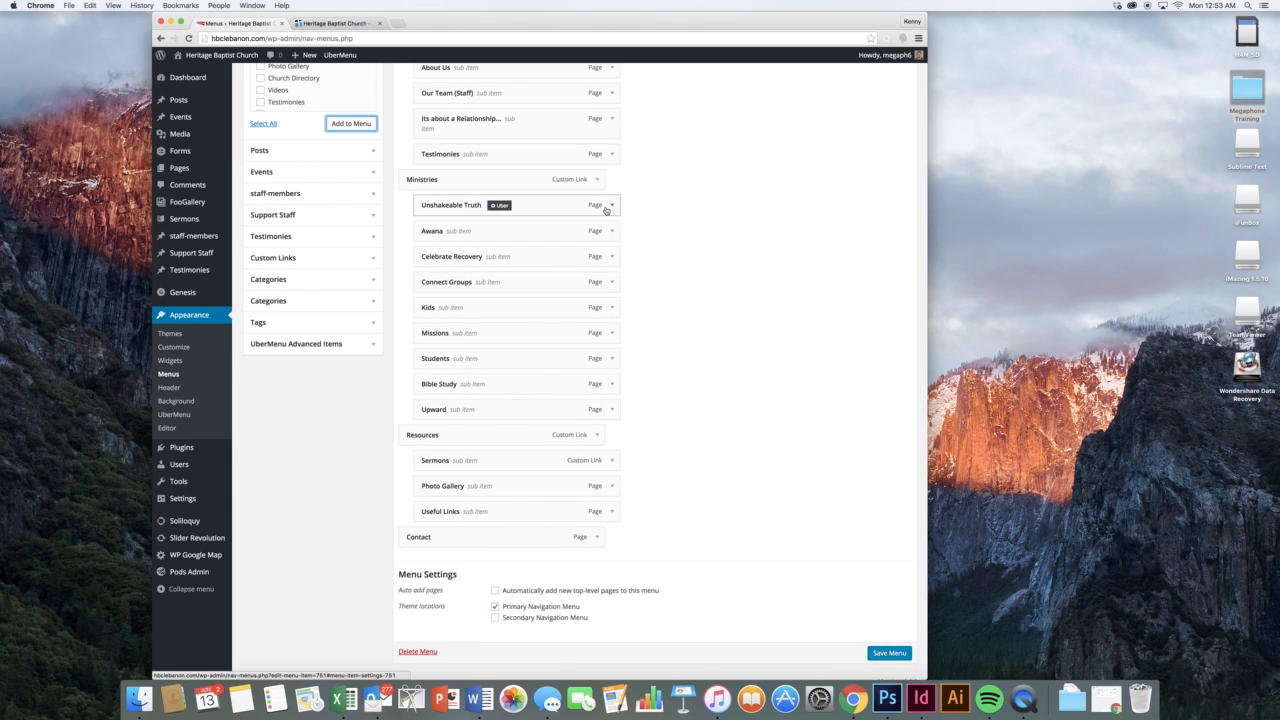
left_click_drag(551, 207, 604, 230)
left_click(335, 26)
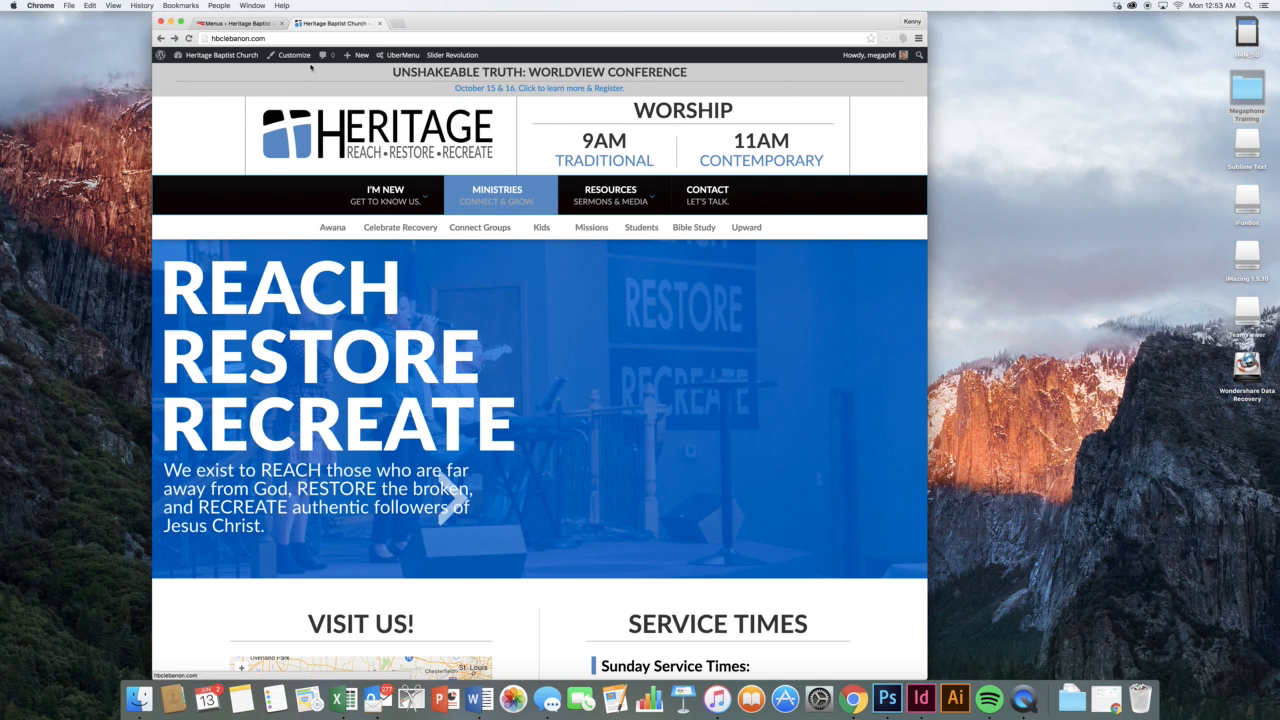
left_click(237, 22)
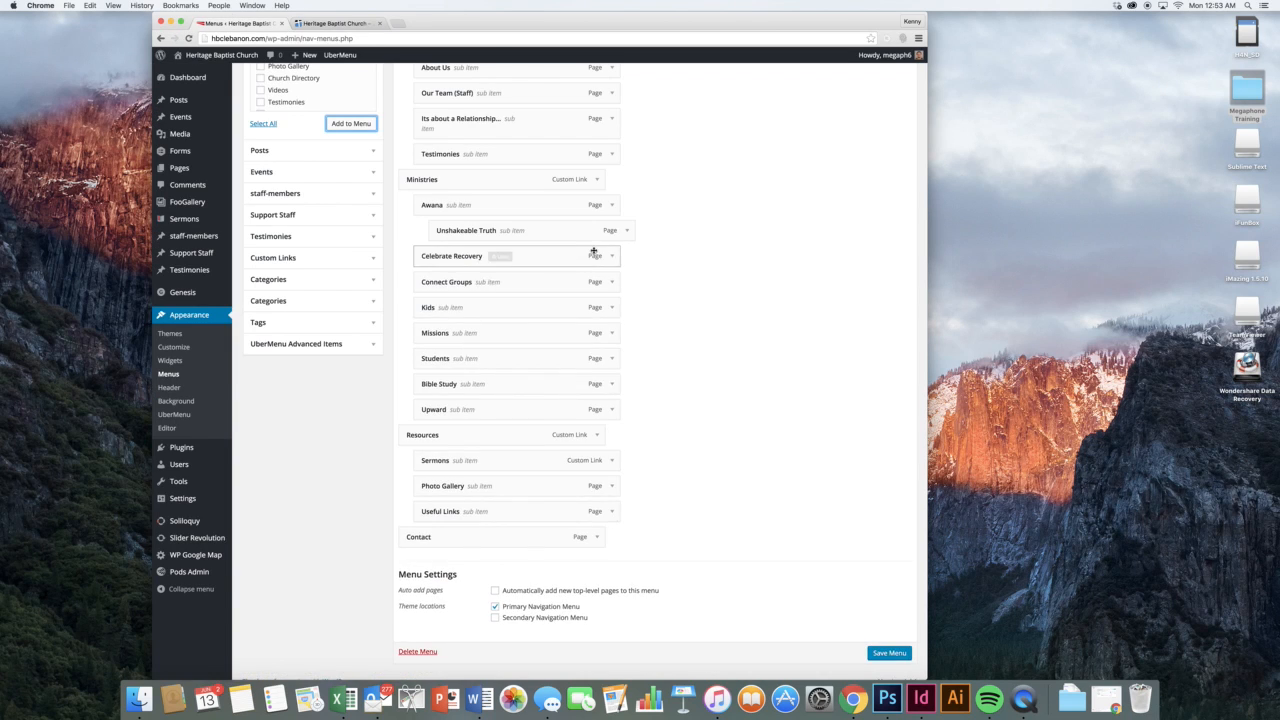
left_click(626, 231)
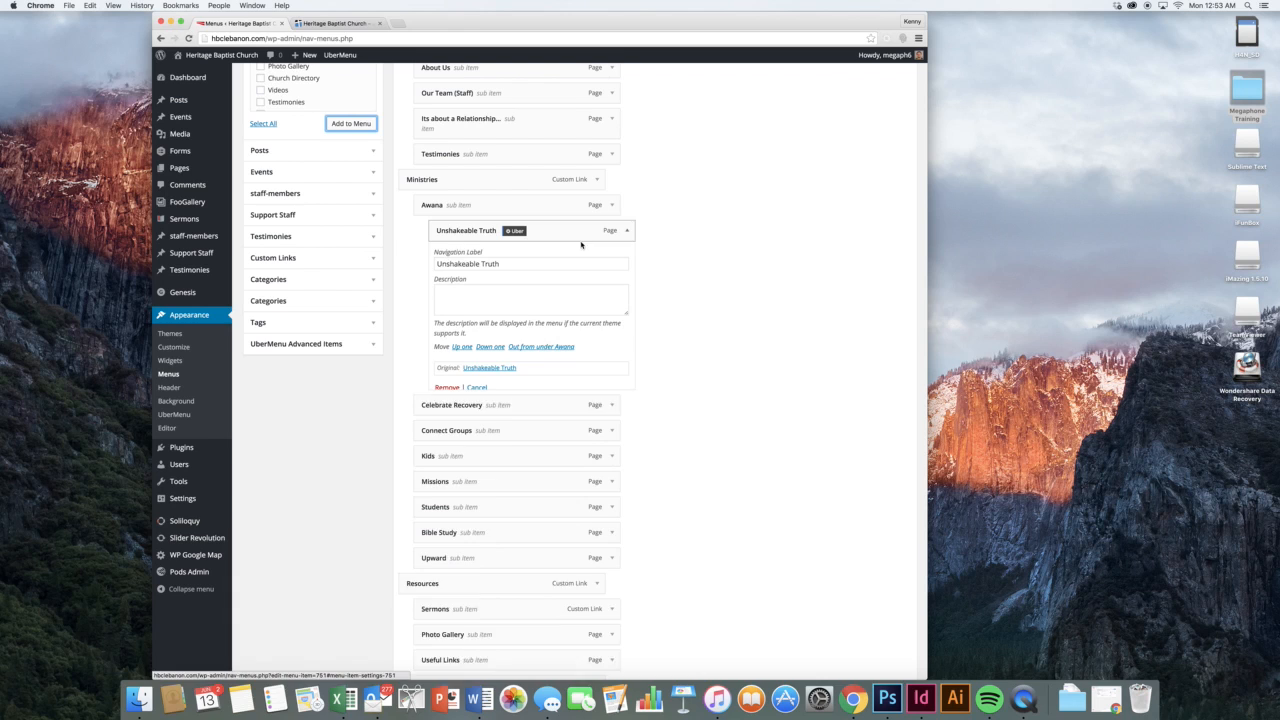
left_click(451, 390)
left_click_drag(453, 392, 570, 389)
scroll(536, 391, "down", 1)
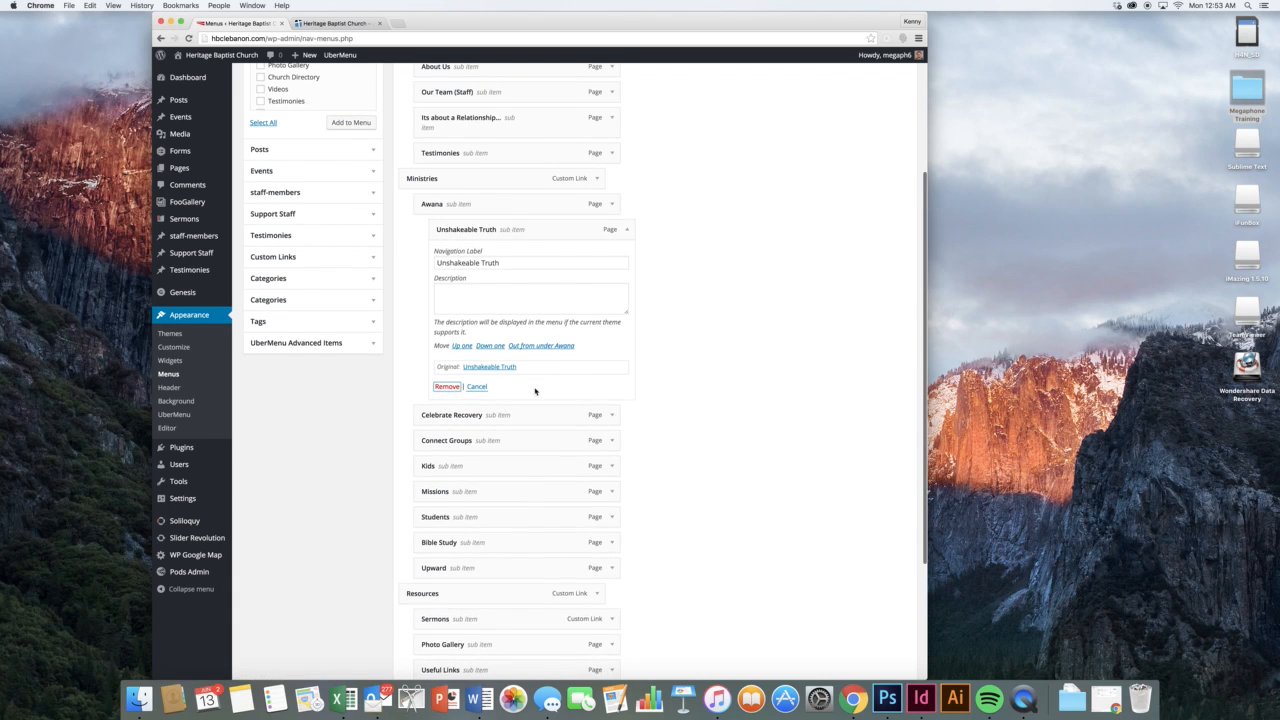
triple_click(480, 263)
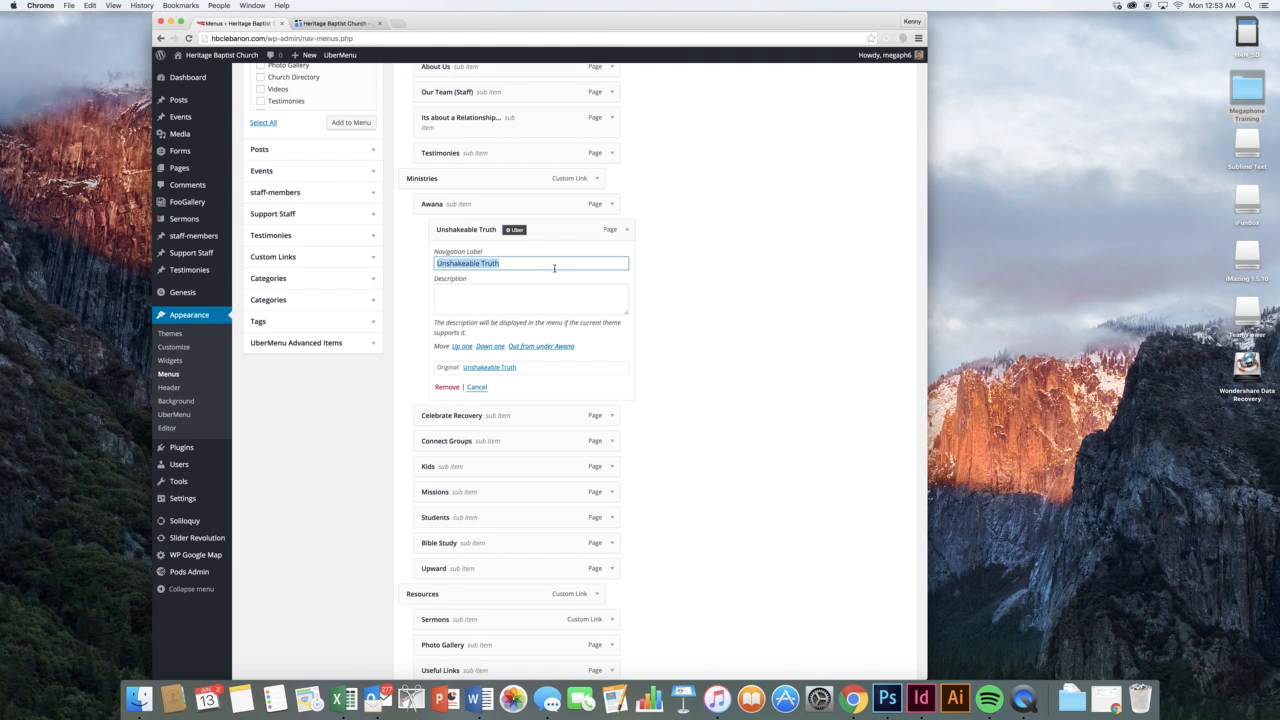
type("Popcorn ")
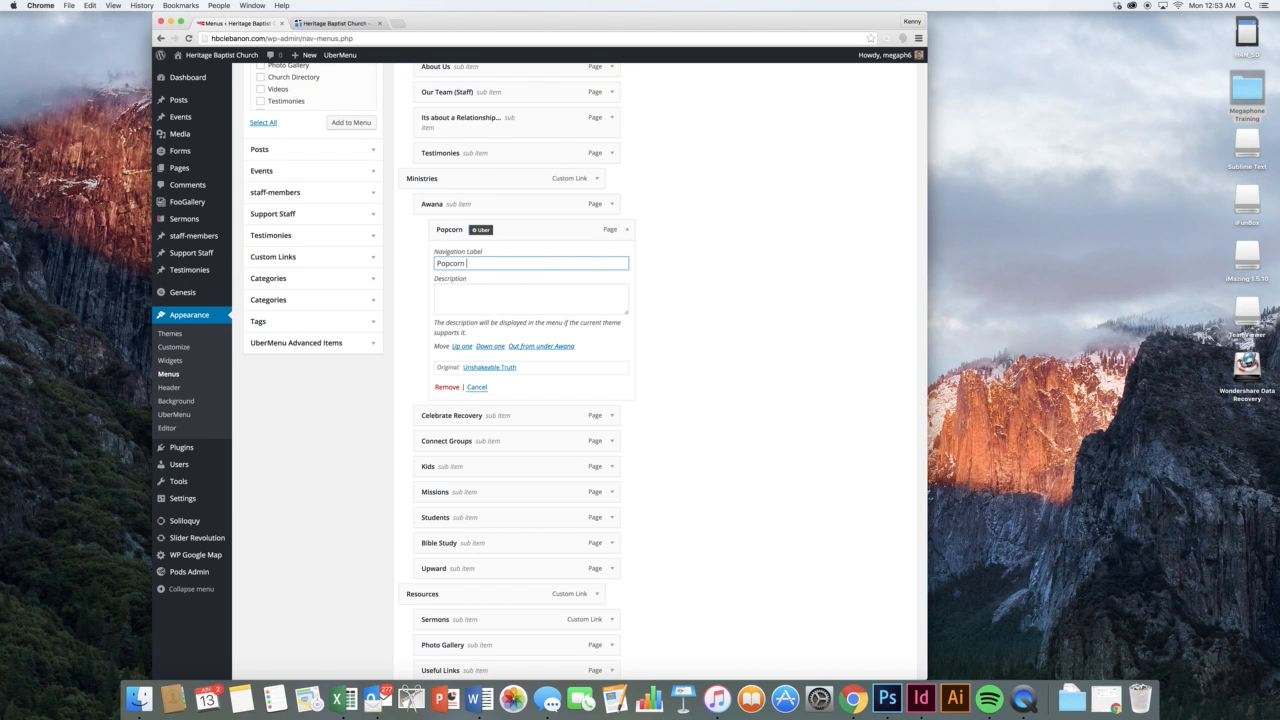
type("City")
left_click(627, 230)
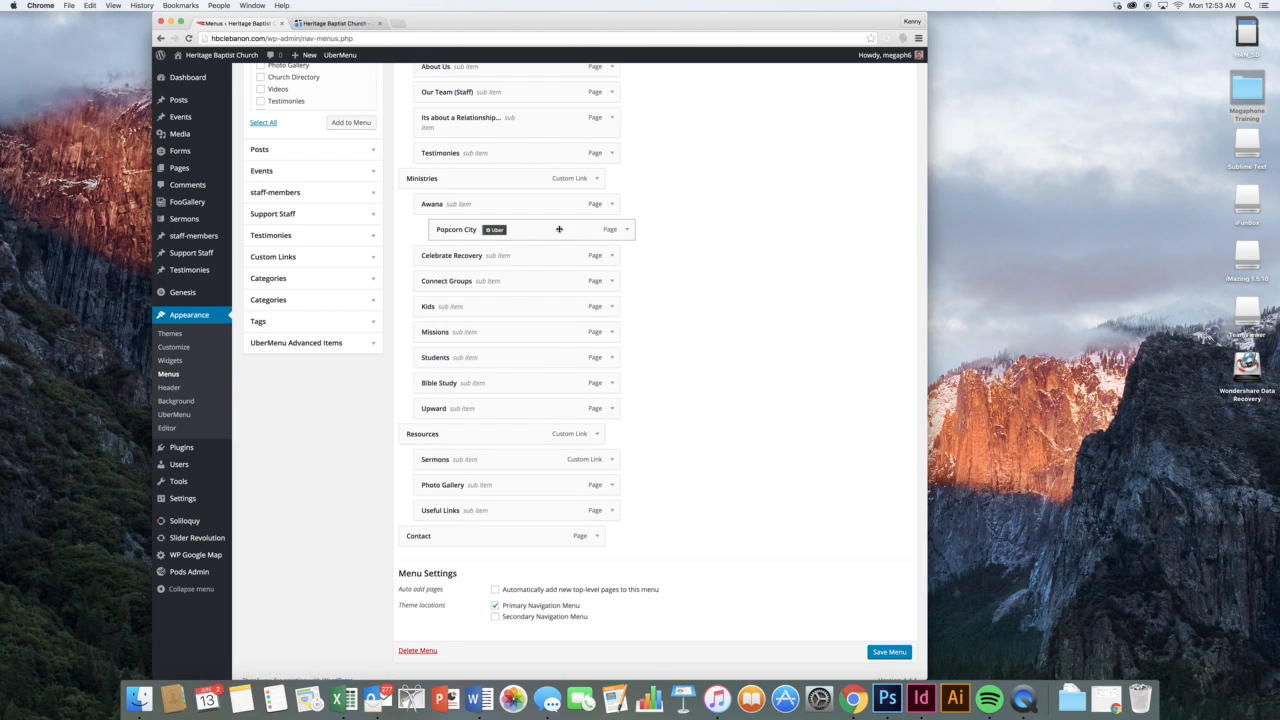
left_click(627, 230)
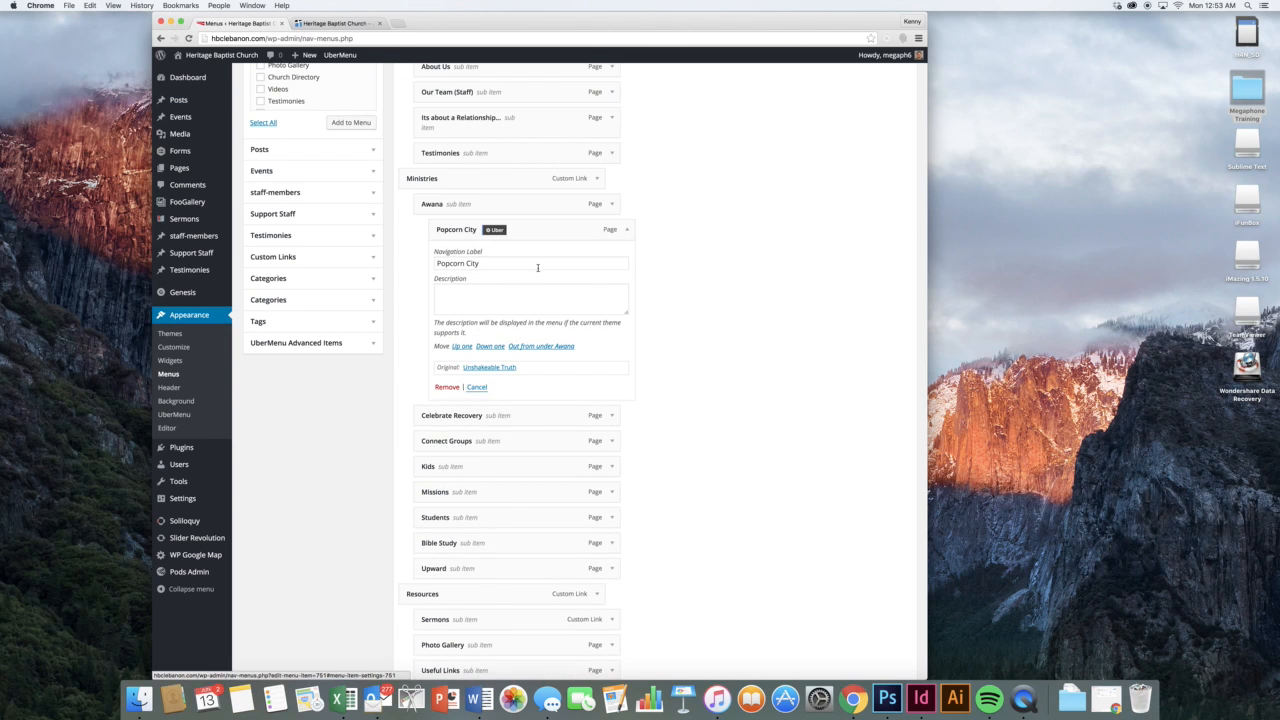
left_click(447, 387)
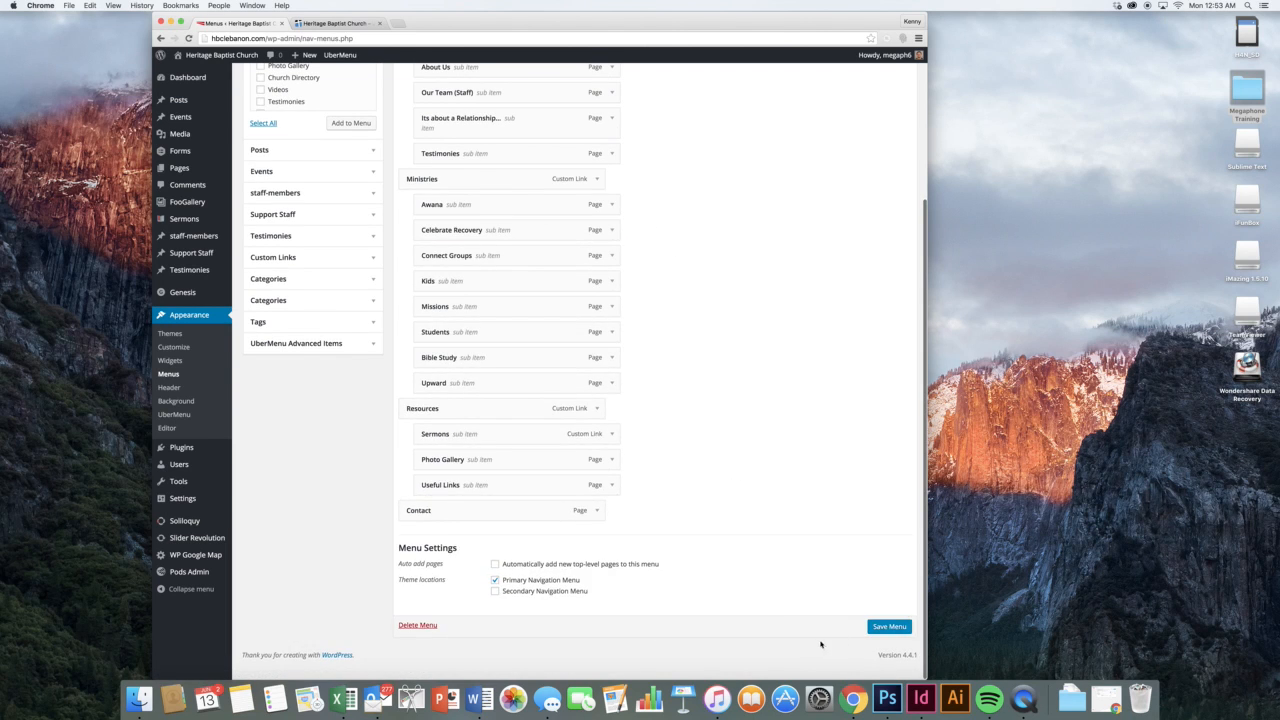
left_click(883, 630)
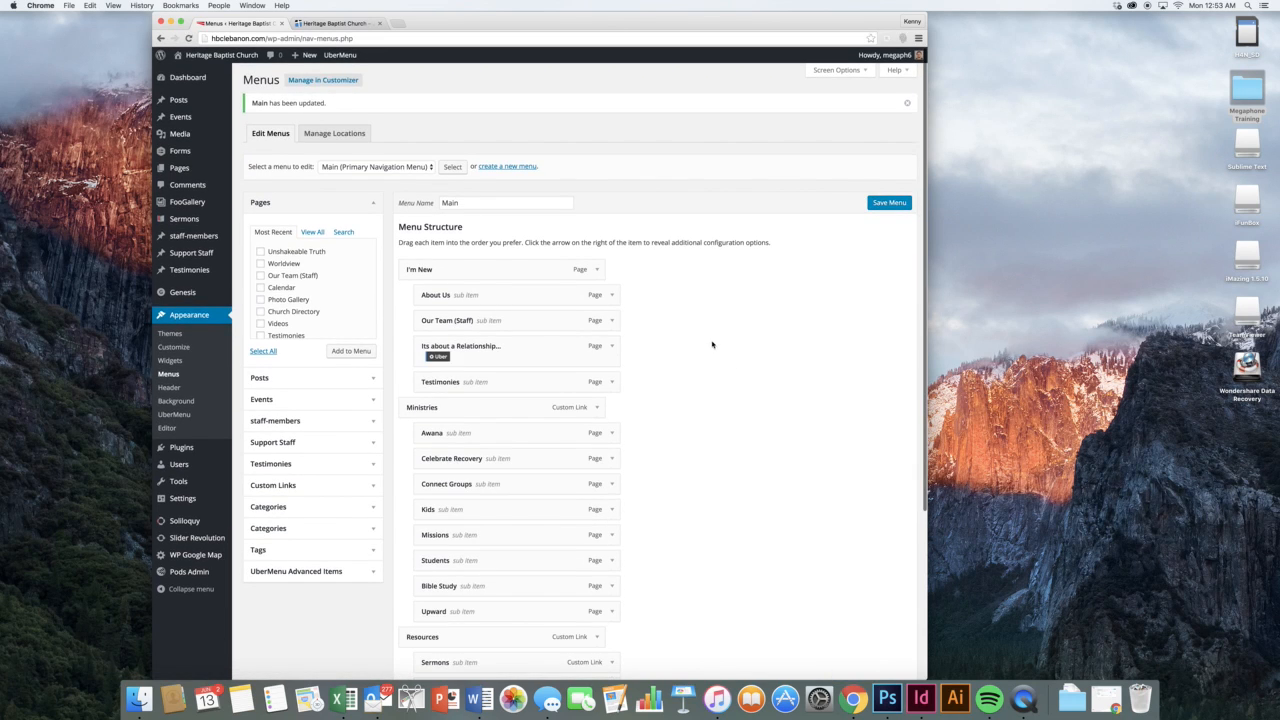
Expand the Posts, Events and Staff Members panels of items to add
left_click(363, 379)
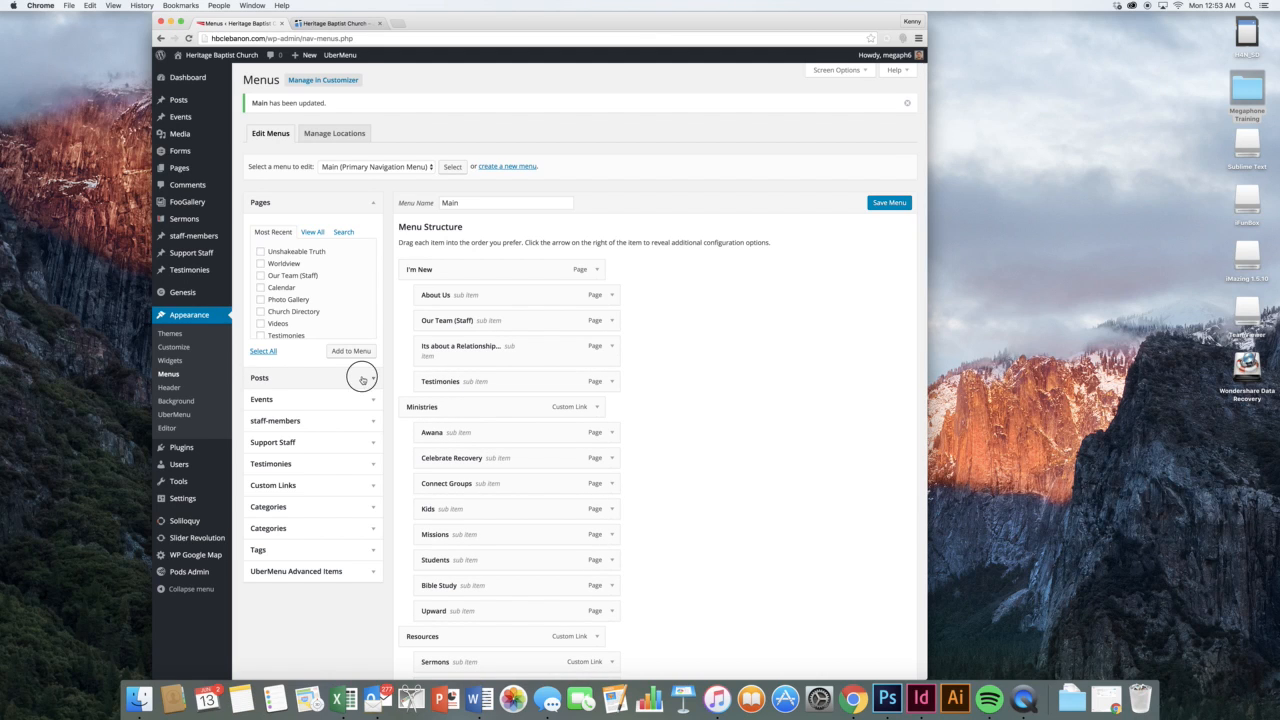
left_click(358, 291)
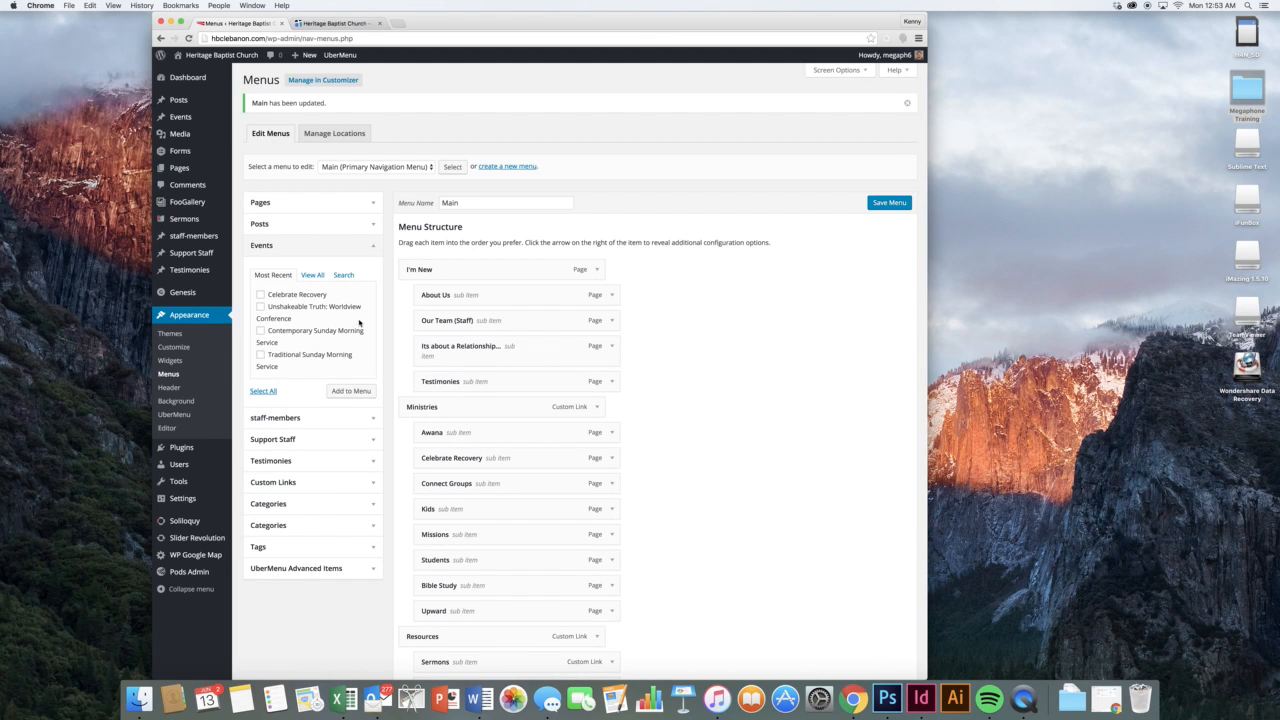
left_click(362, 417)
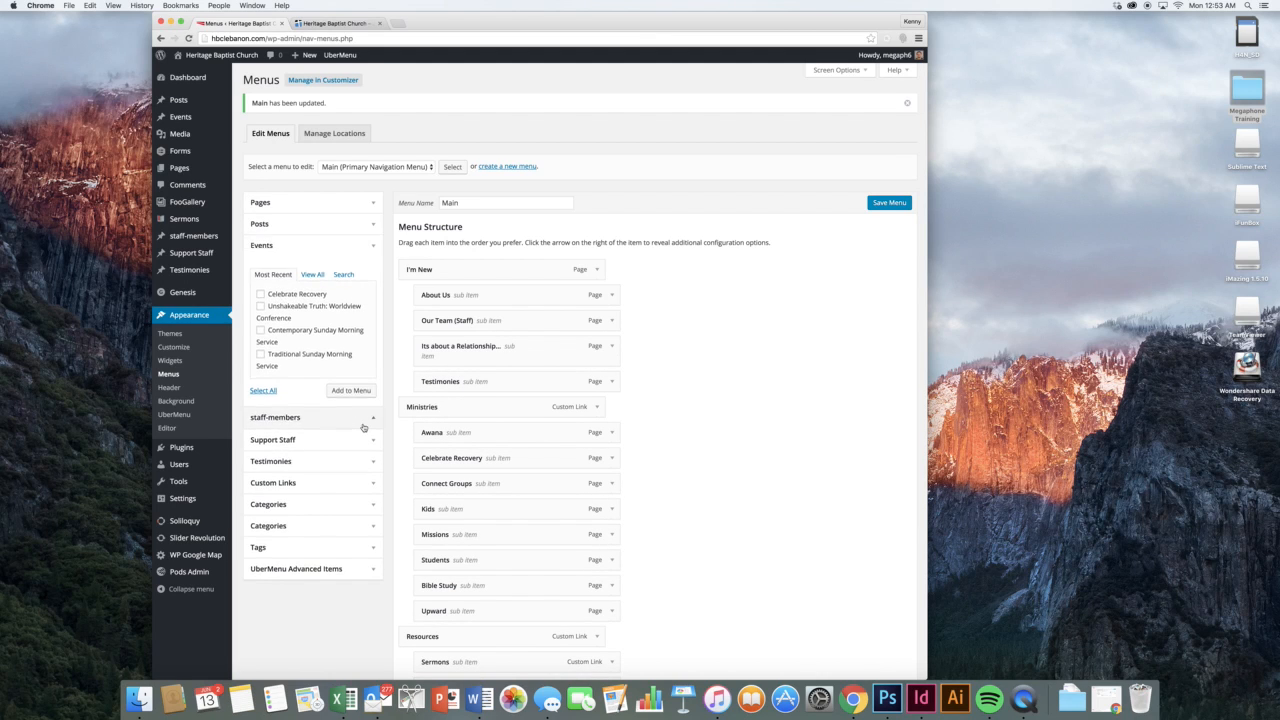
left_click(368, 494)
left_click(330, 365)
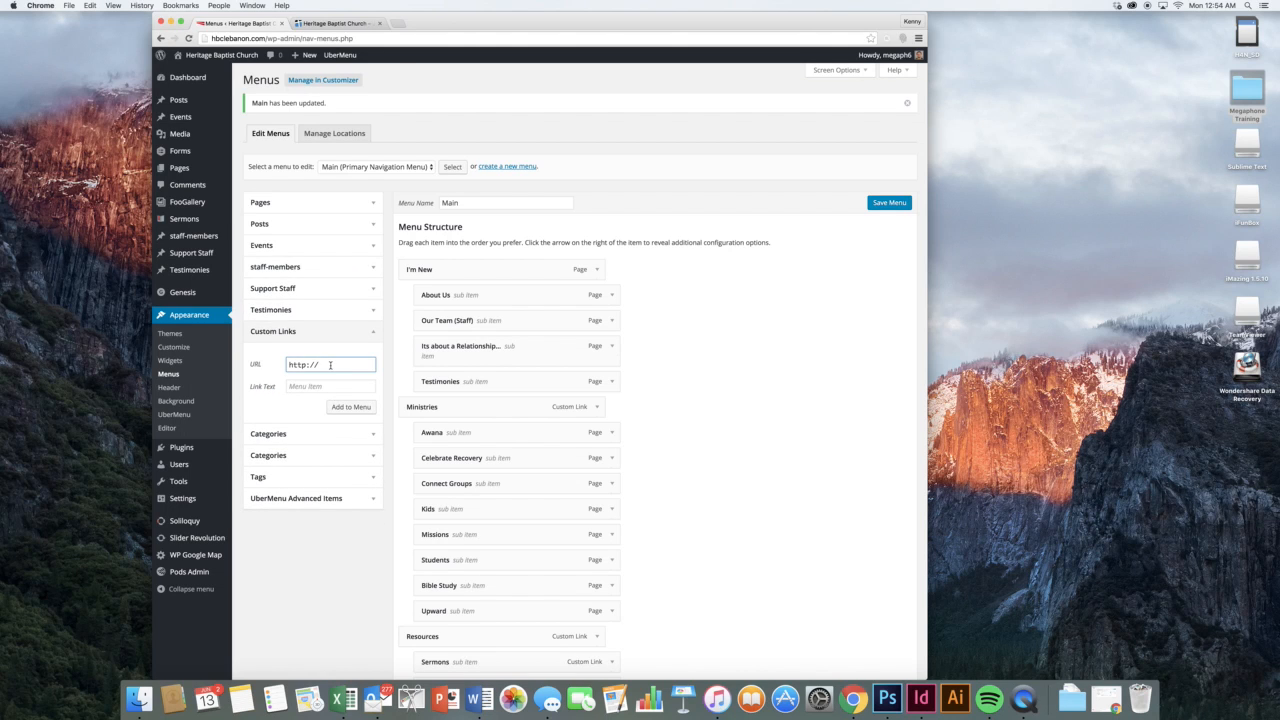
type("google.com")
key("Tab")
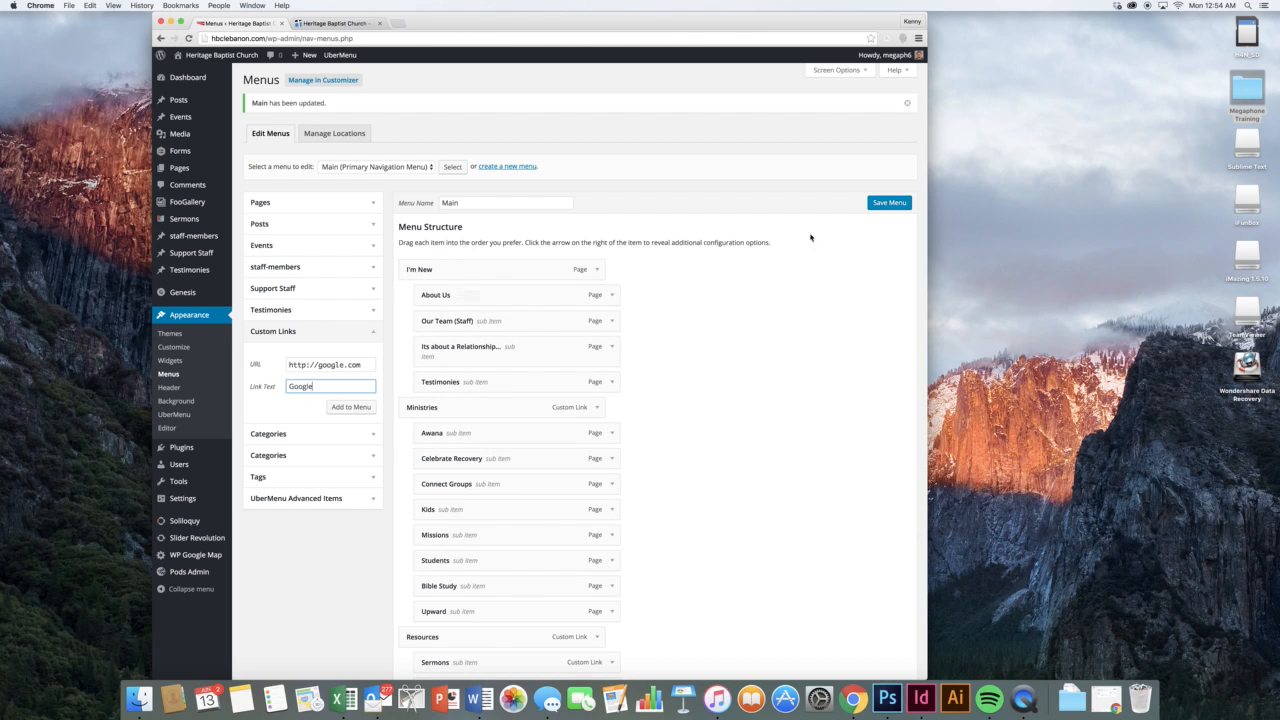
left_click(377, 166)
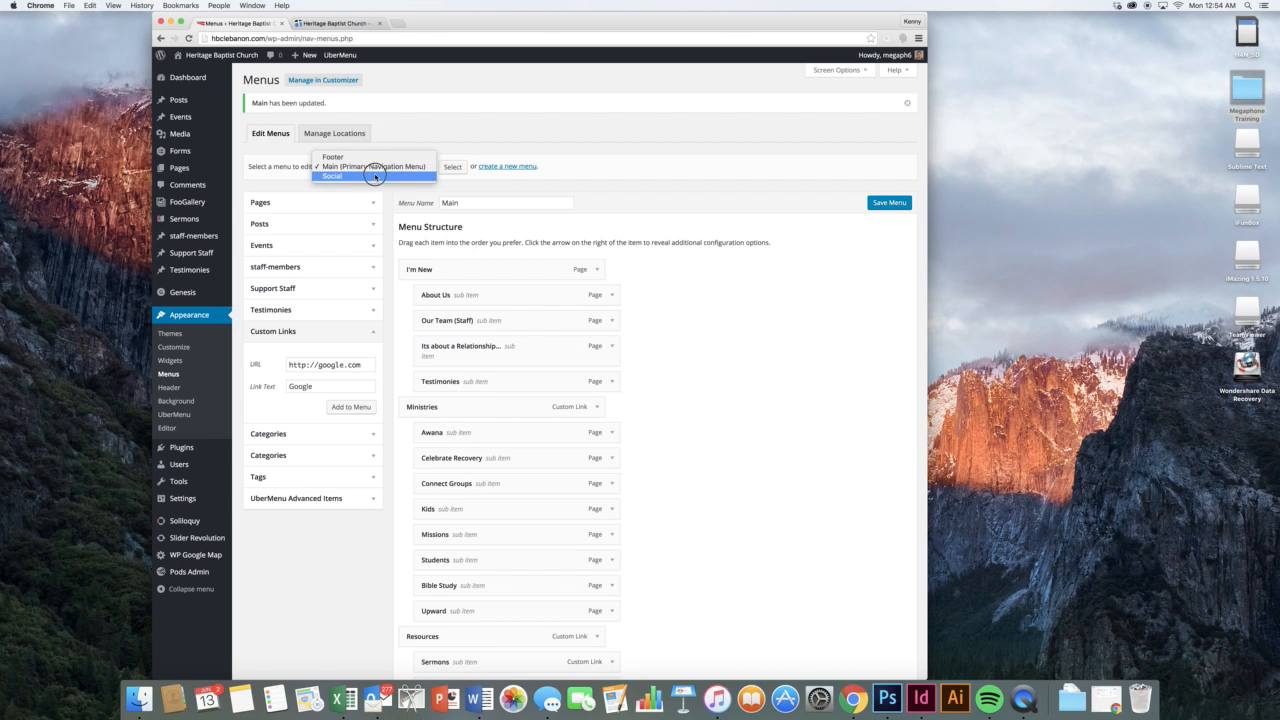
Load the Social menu for editing and inspect the Facebook item's URL
left_click(375, 176)
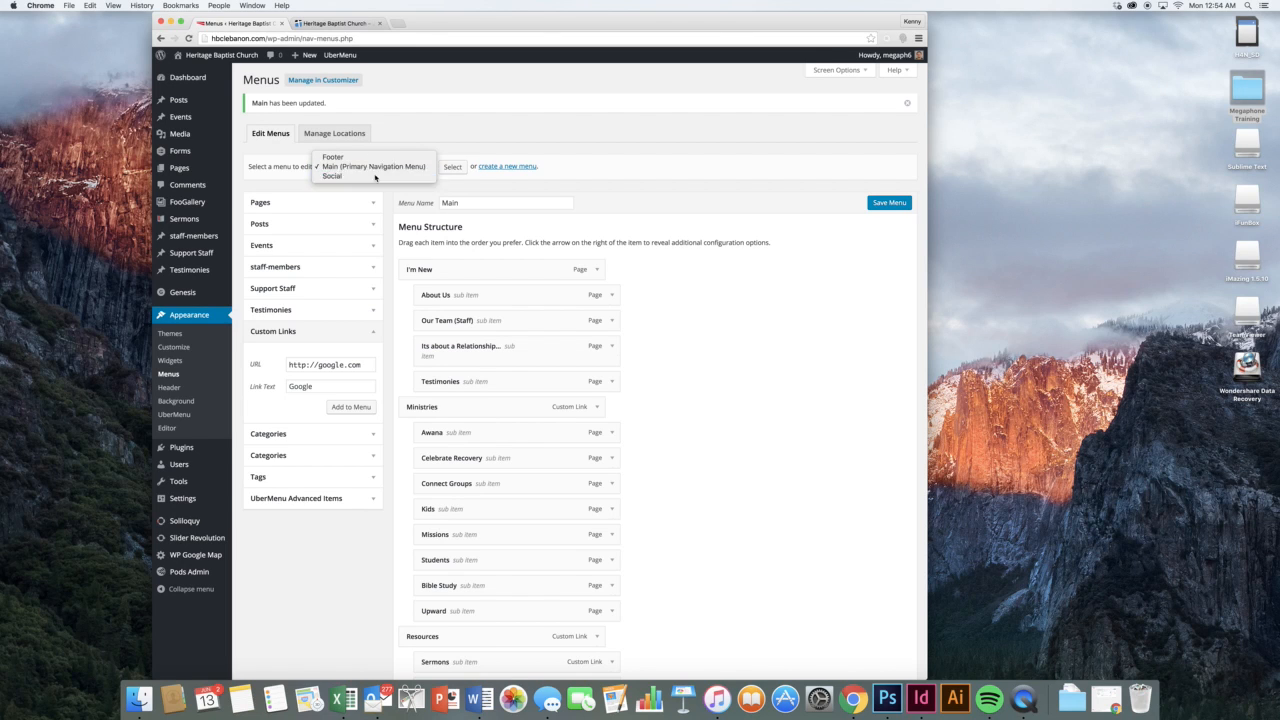
left_click(452, 166)
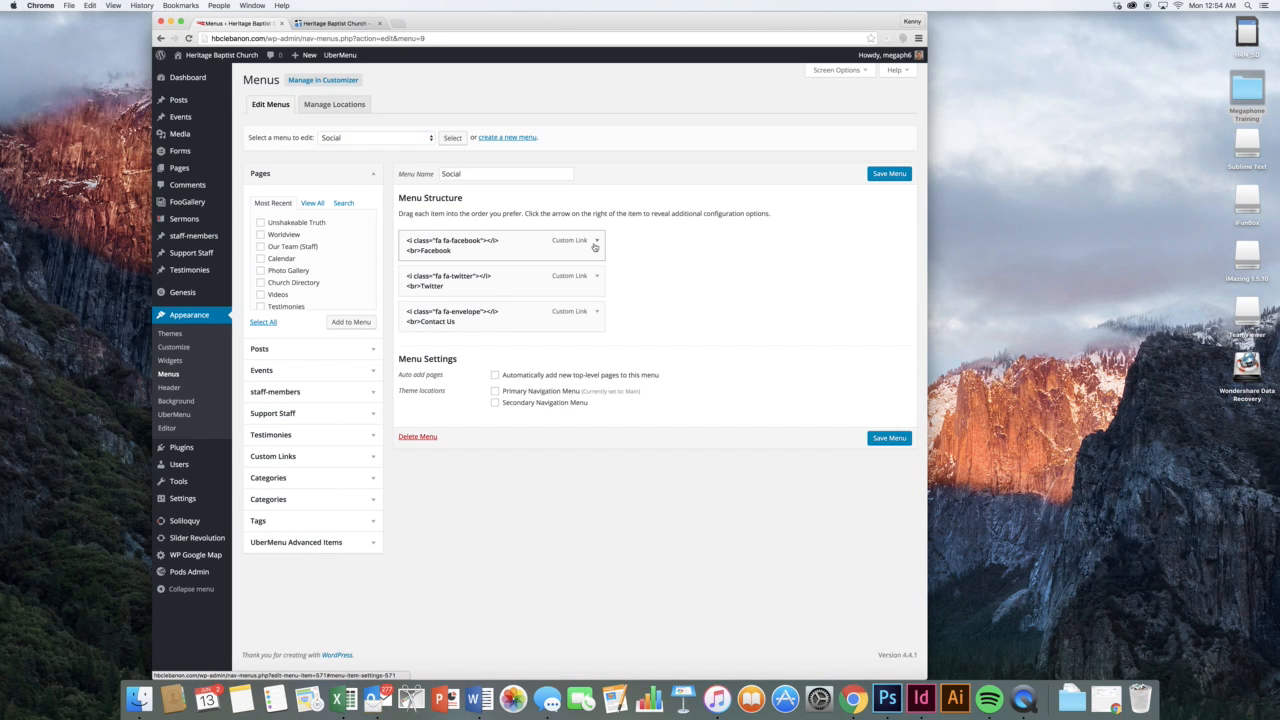
left_click(595, 245)
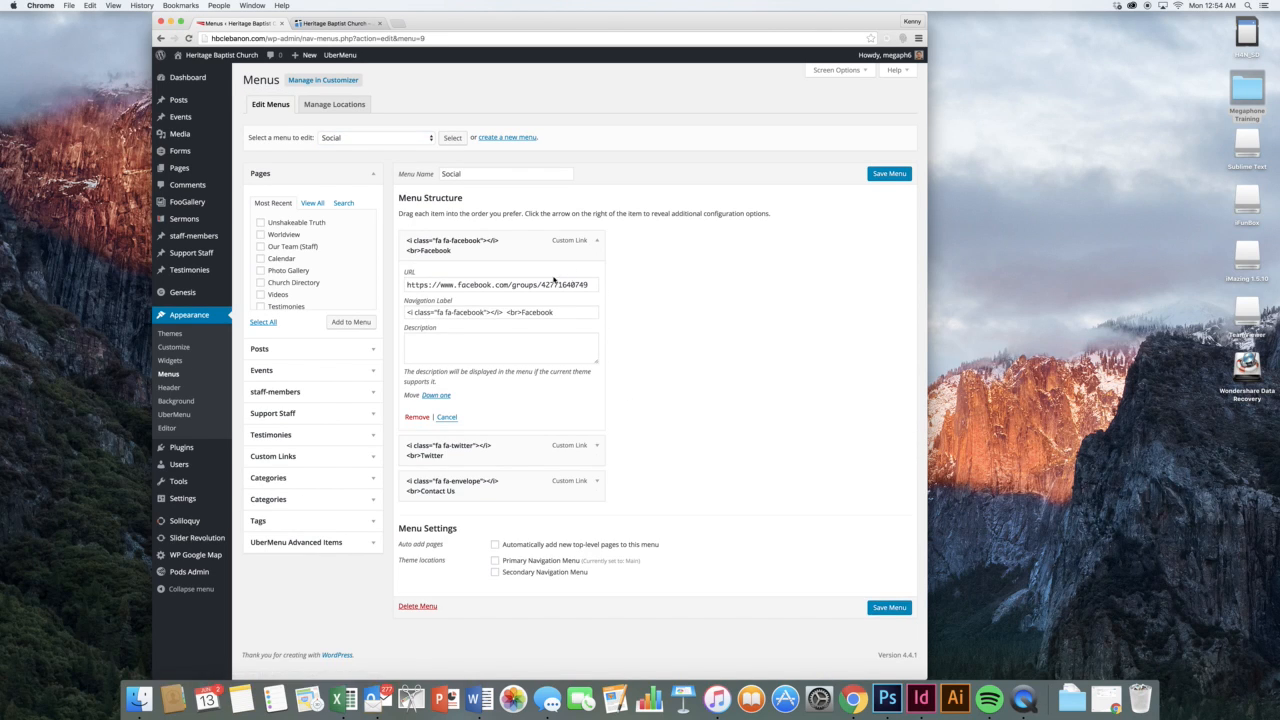
triple_click(498, 285)
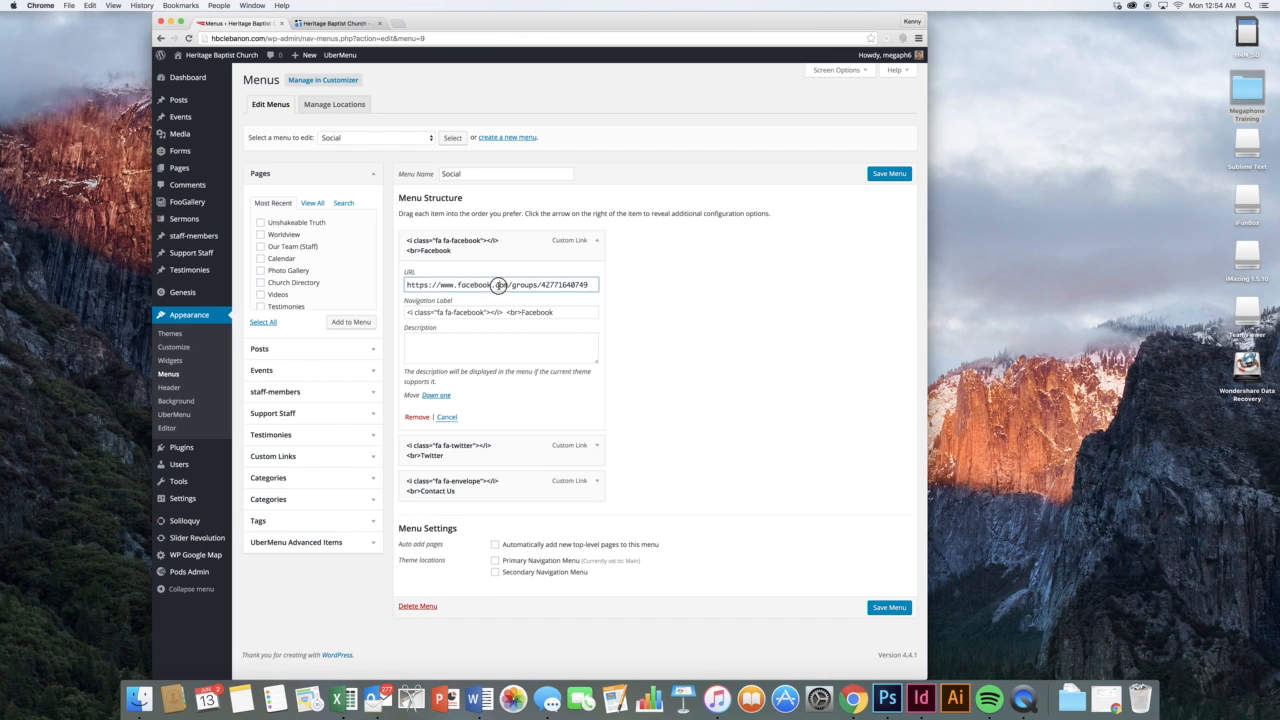
left_click(587, 300)
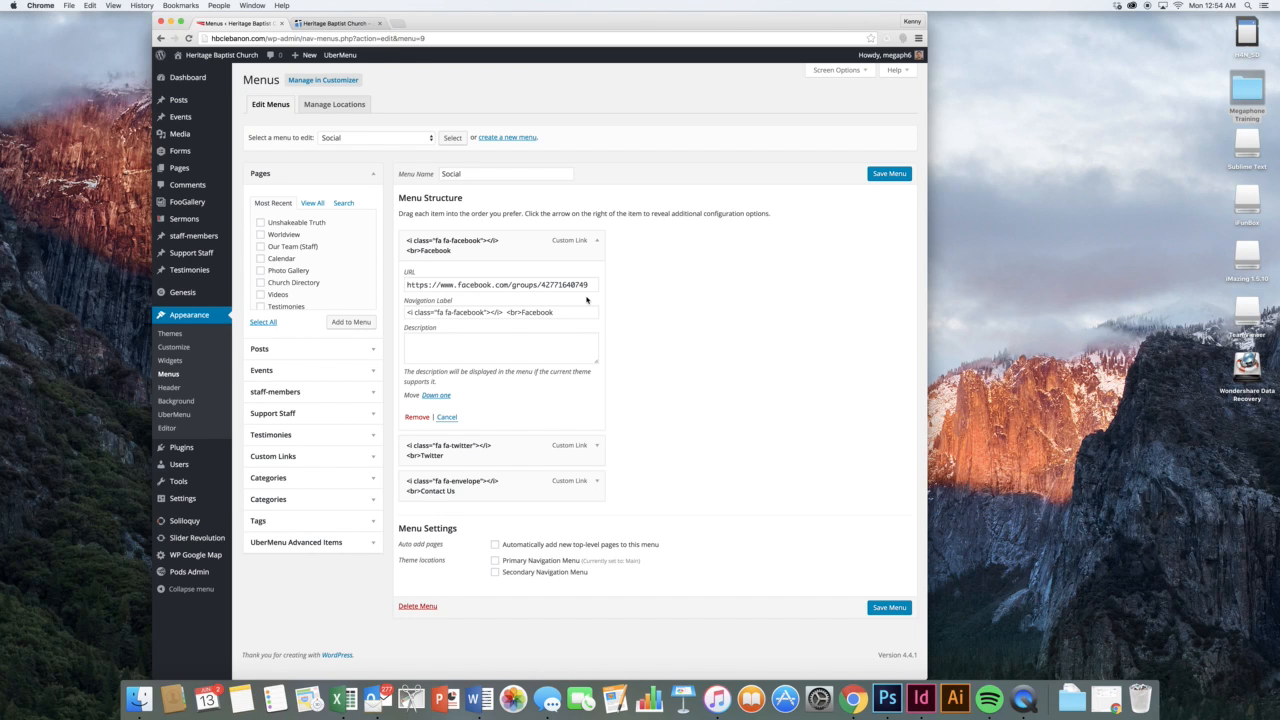
Check the Facebook navigation label, then view the footer's Facebook, Twitter and Contact Us links live
left_click(456, 312)
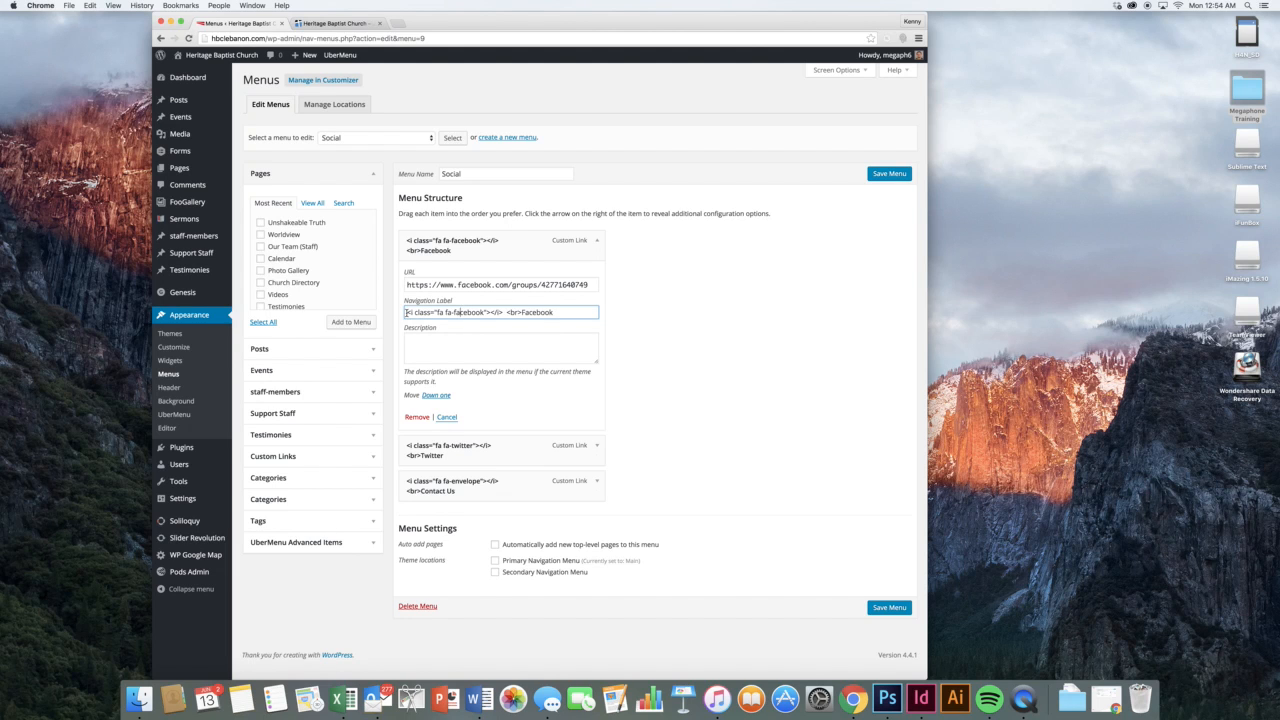
left_click(323, 23)
scroll(540, 400, "down", 10)
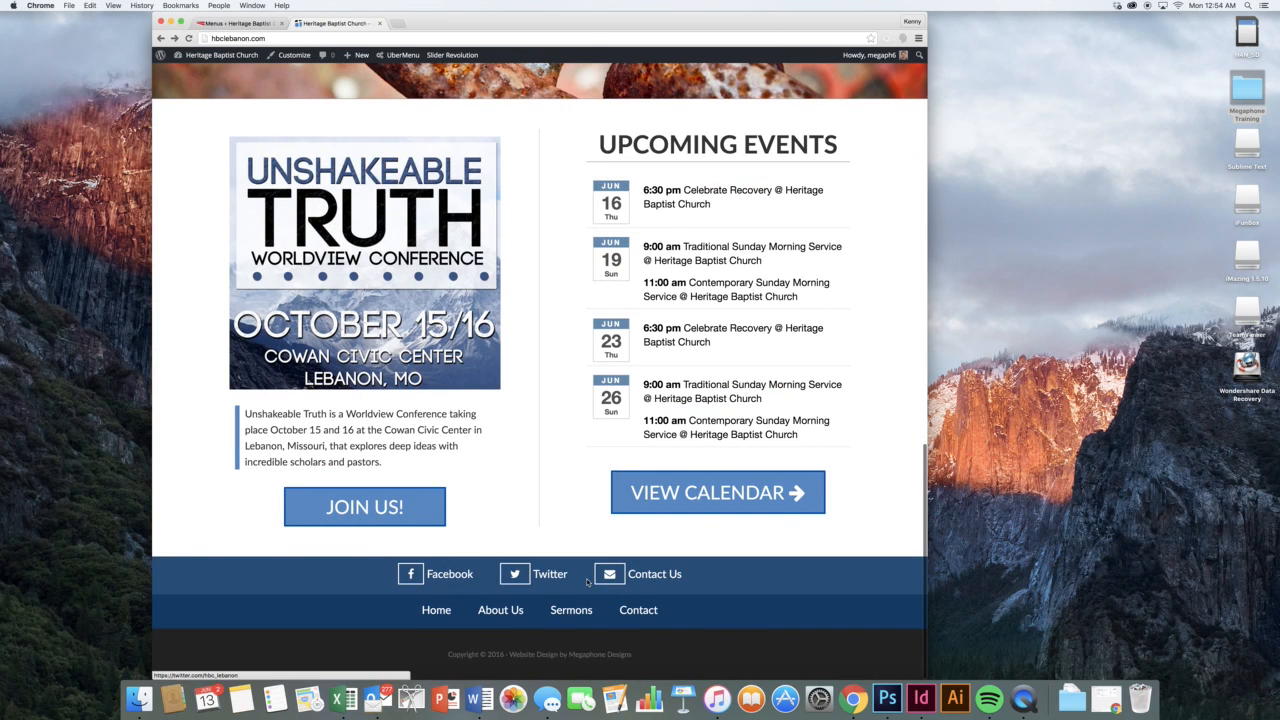
Back in the Social menu, review the Facebook navigation label and collapse the Facebook item
left_click(235, 23)
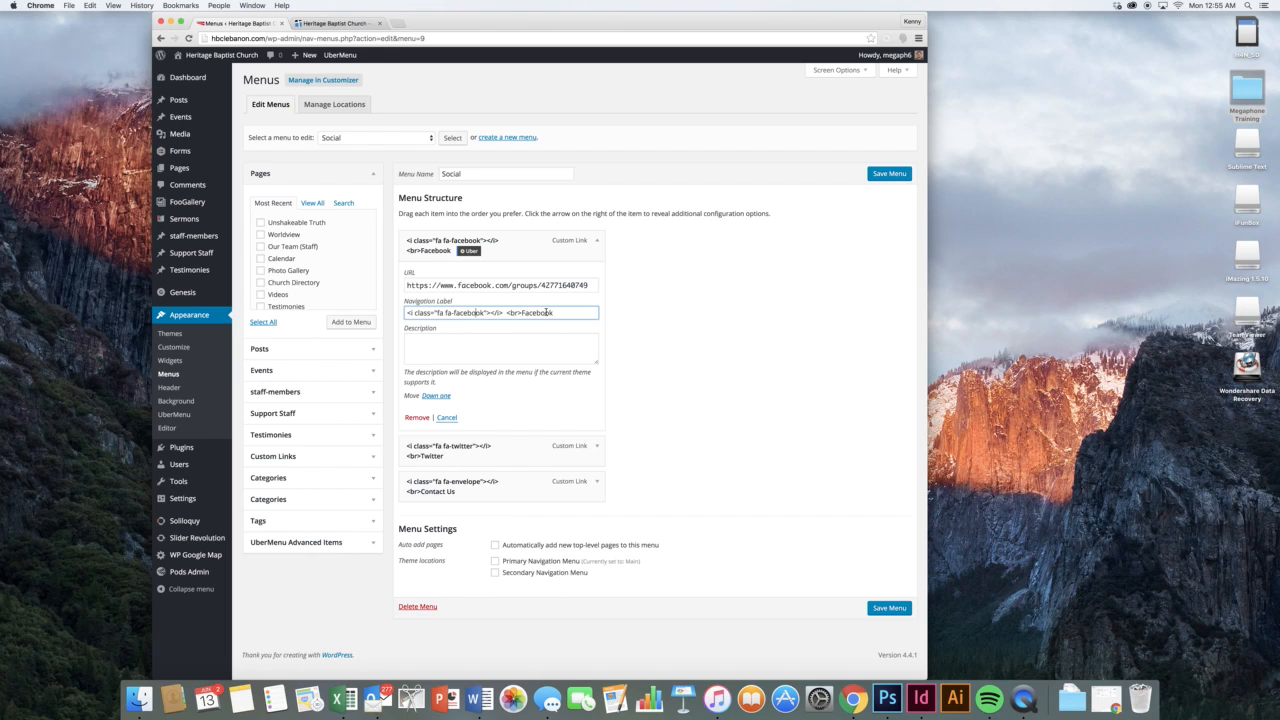
triple_click(546, 312)
left_click(565, 312)
left_click(596, 244)
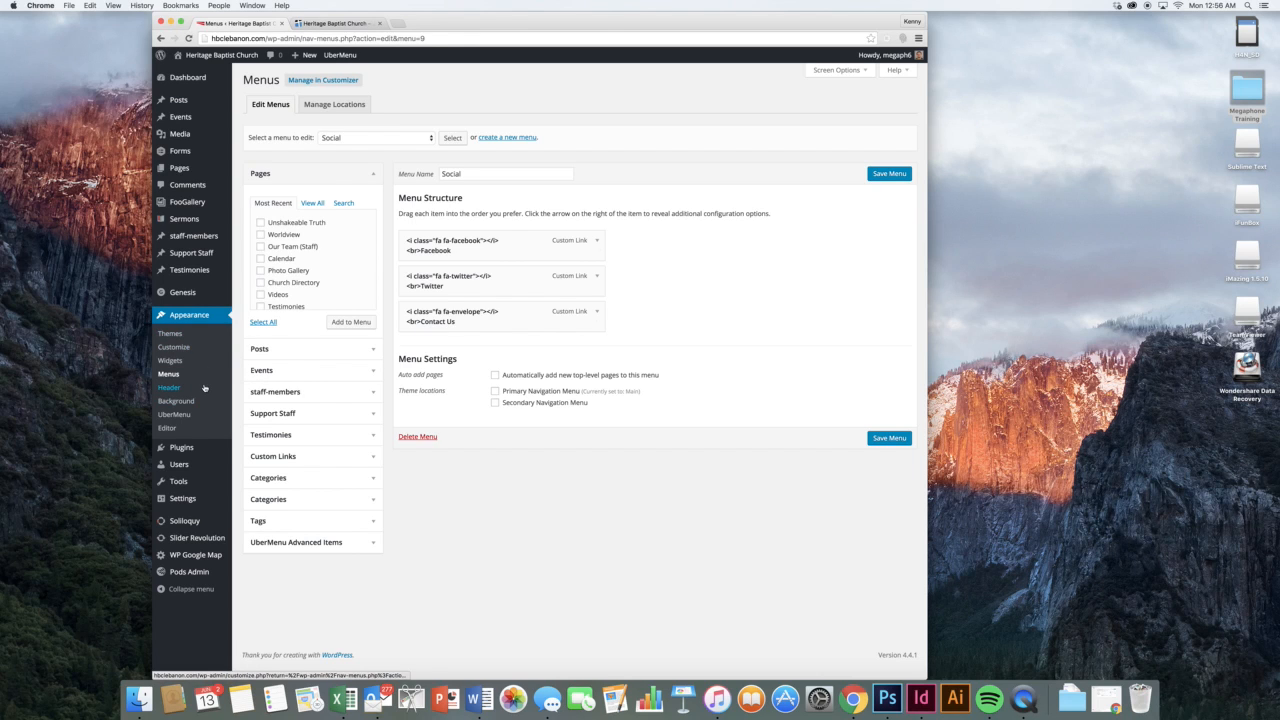
mouse_move(206, 450)
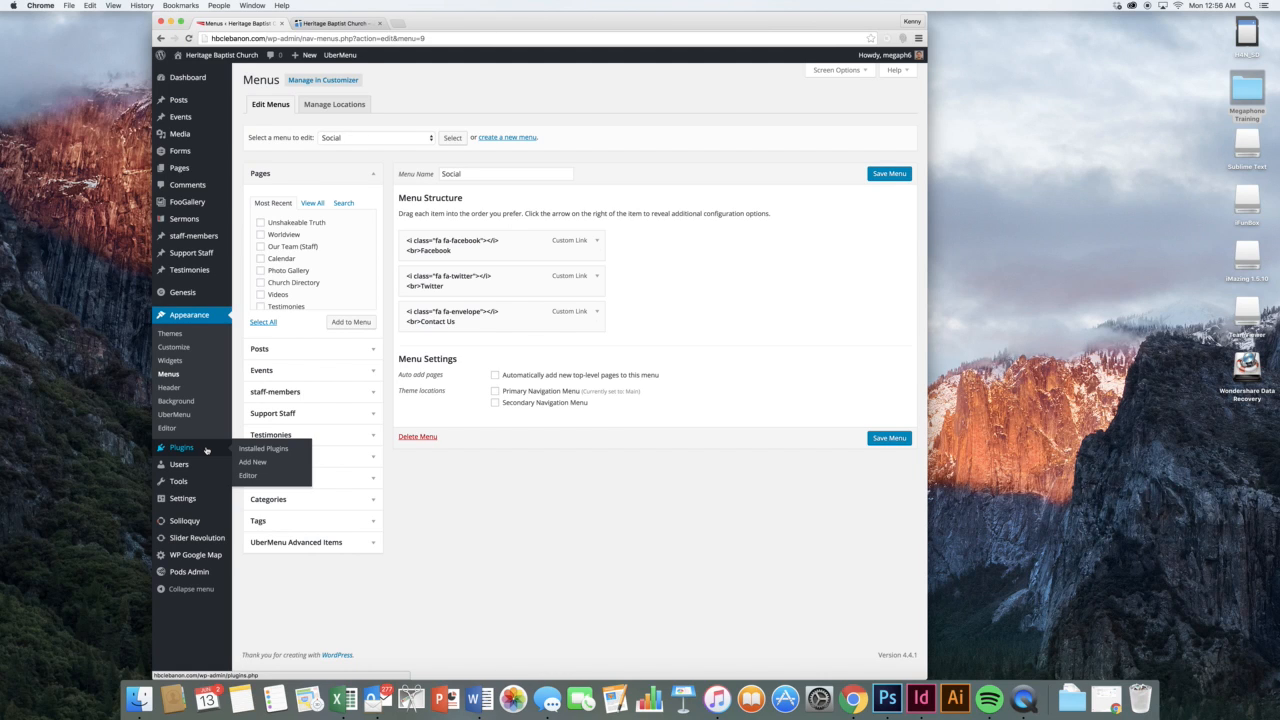
Go from Installed Plugins to the Add Plugins page listing featured plugins
left_click(244, 450)
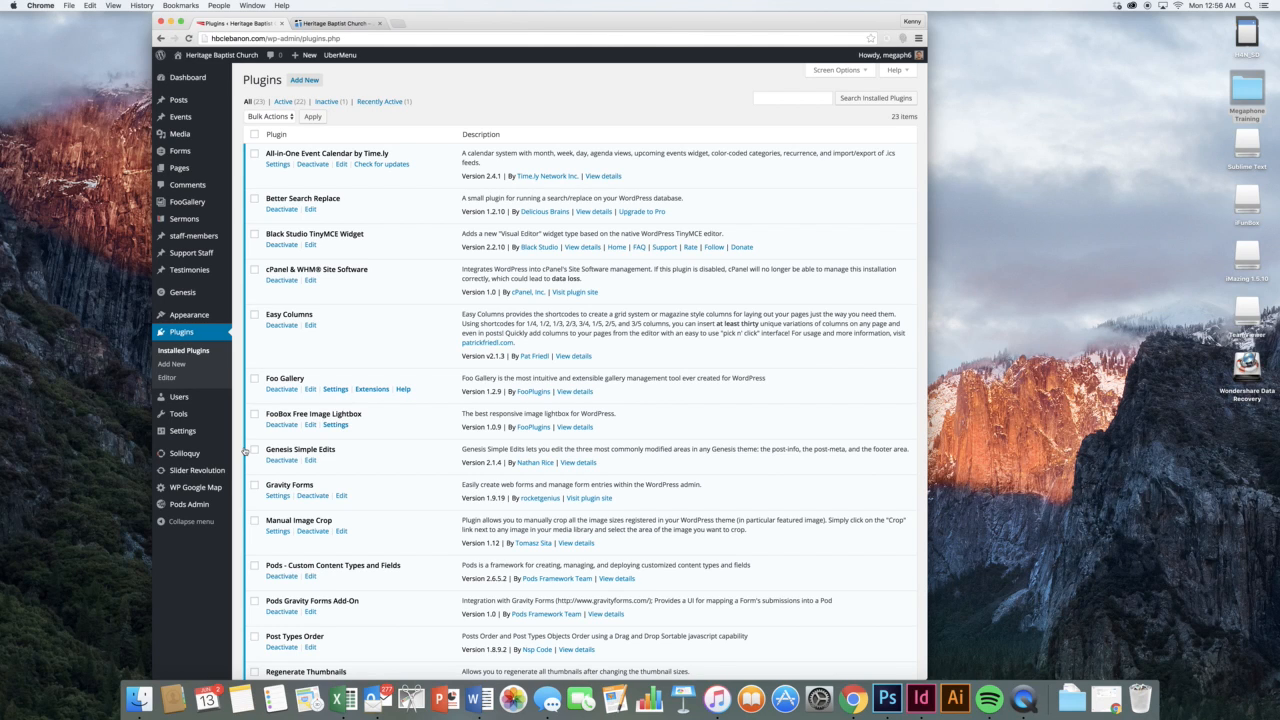
left_click(304, 80)
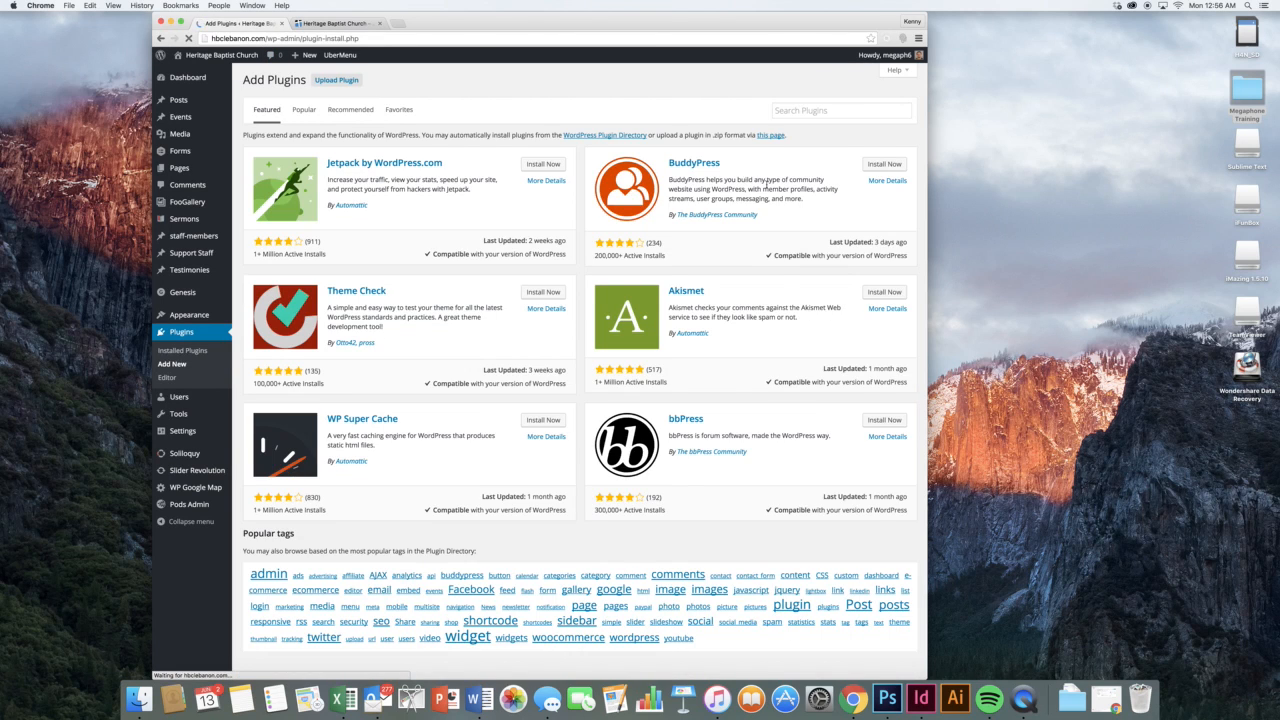
Search the plugin directory for 'popcorn'
left_click(777, 112)
type("popcorn")
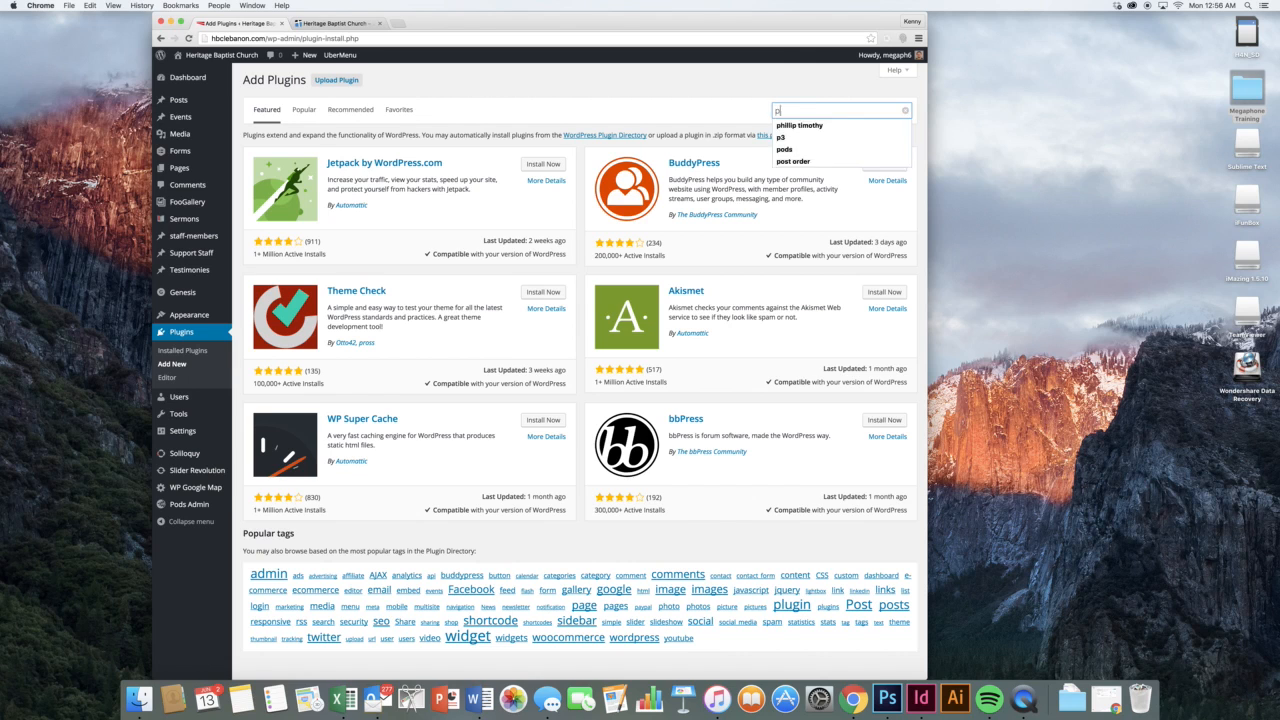
key("Return")
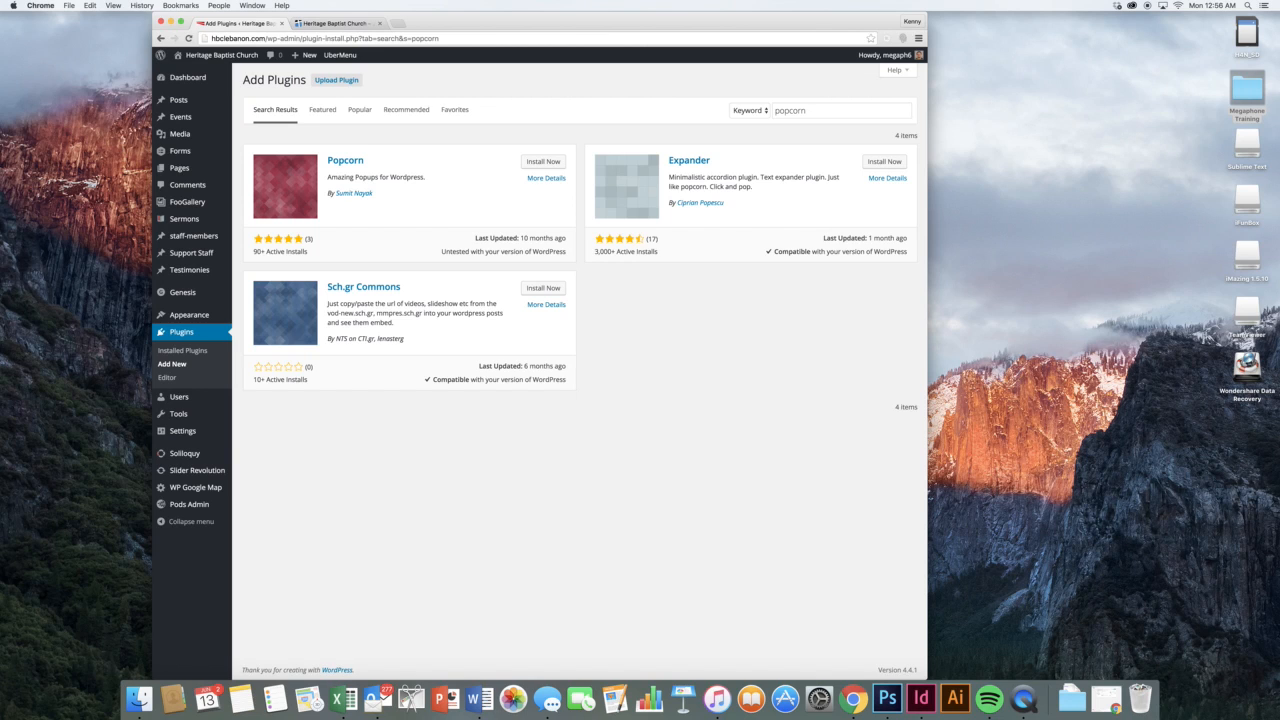
Replace the search with 'forms' and scroll through the results
double_click(786, 110)
type("forms")
key("Return")
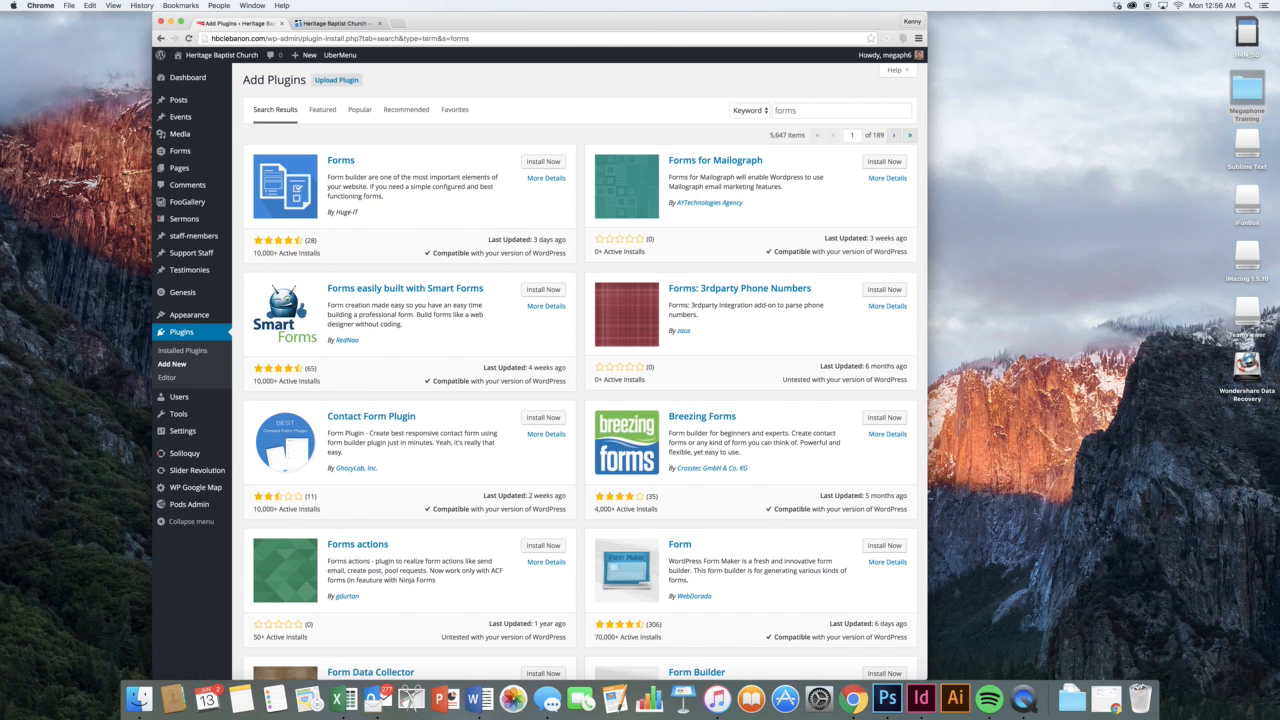
scroll(594, 241, "down", 10)
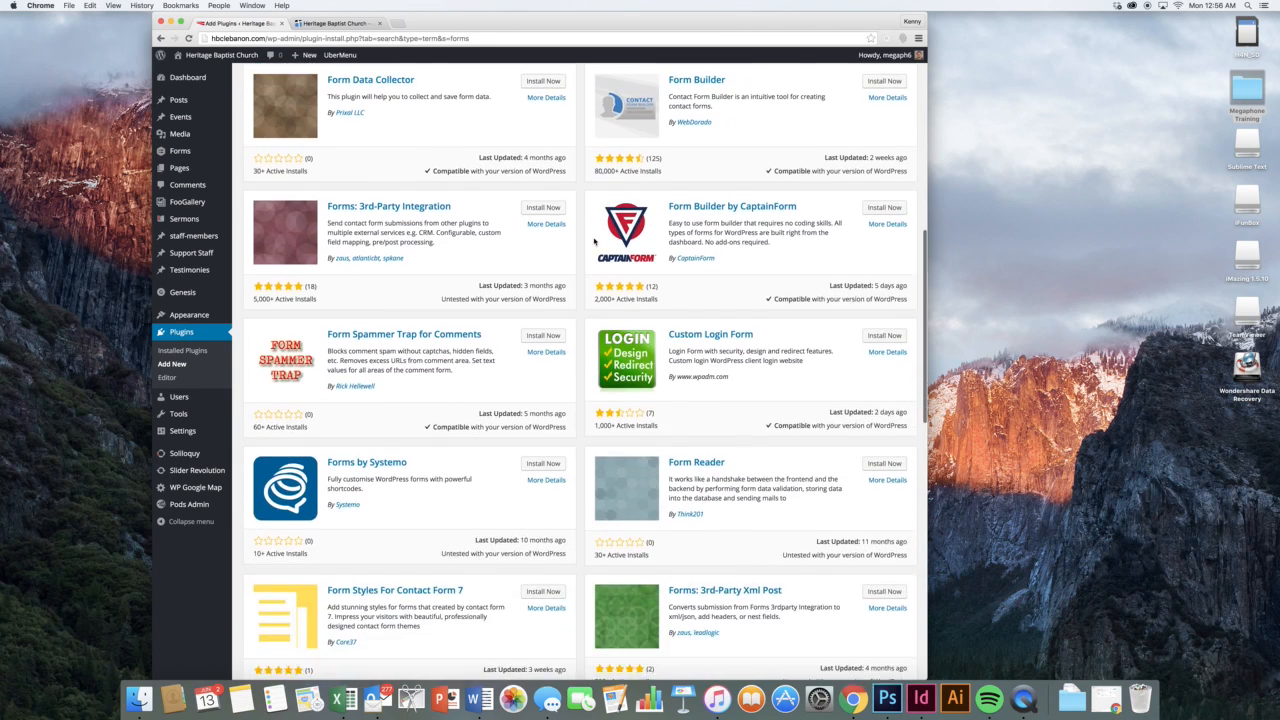
scroll(594, 241, "down", 14)
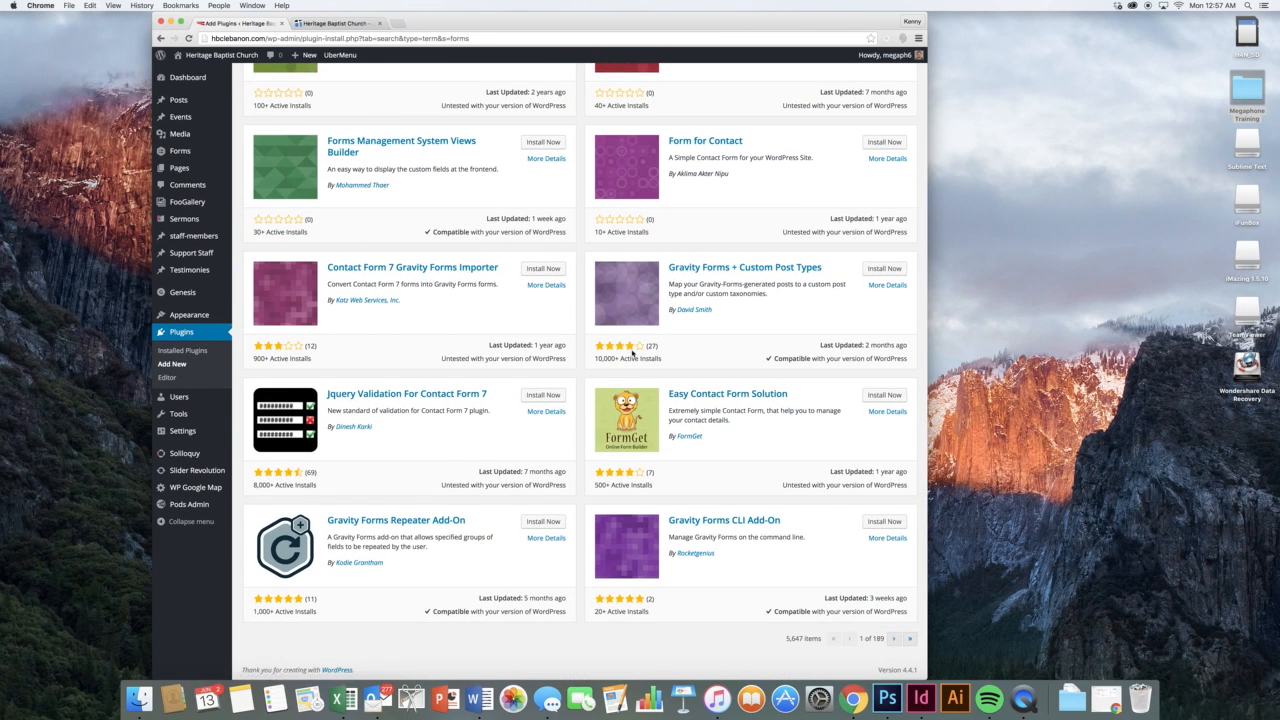
scroll(585, 314, "up", 20)
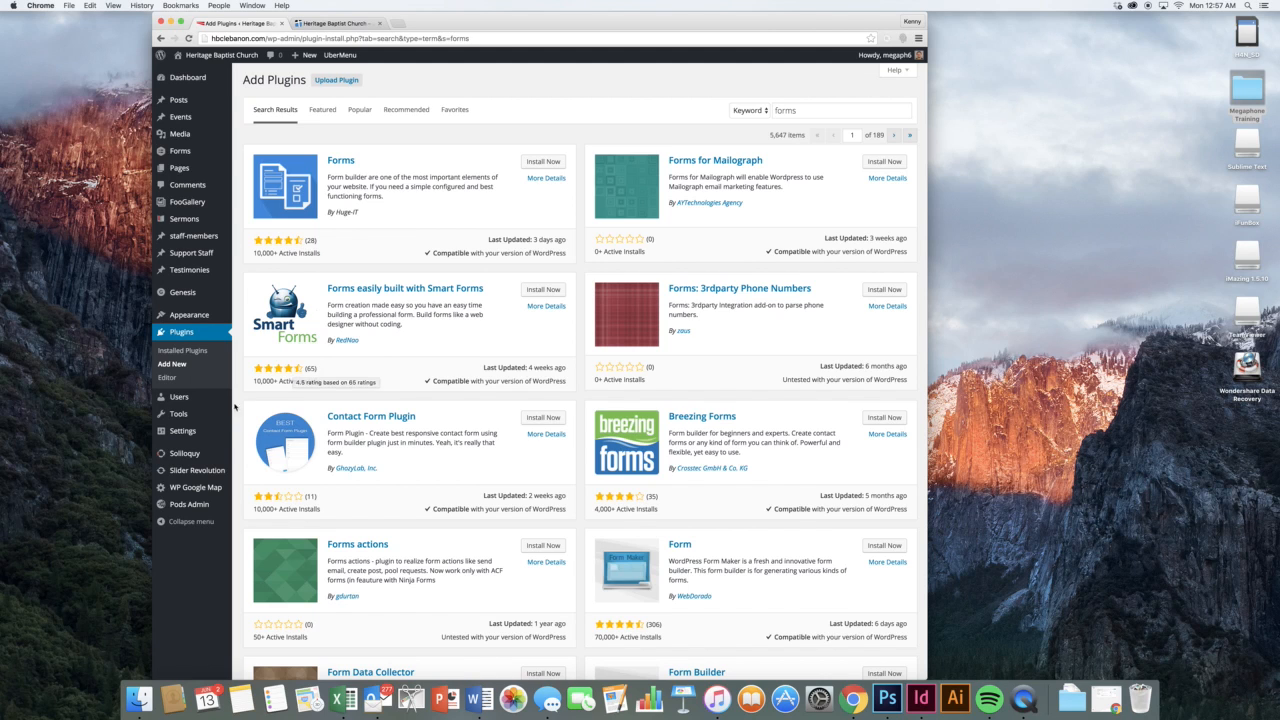
Delete the second administrator from All Users, attributing their content to the remaining account
mouse_move(211, 404)
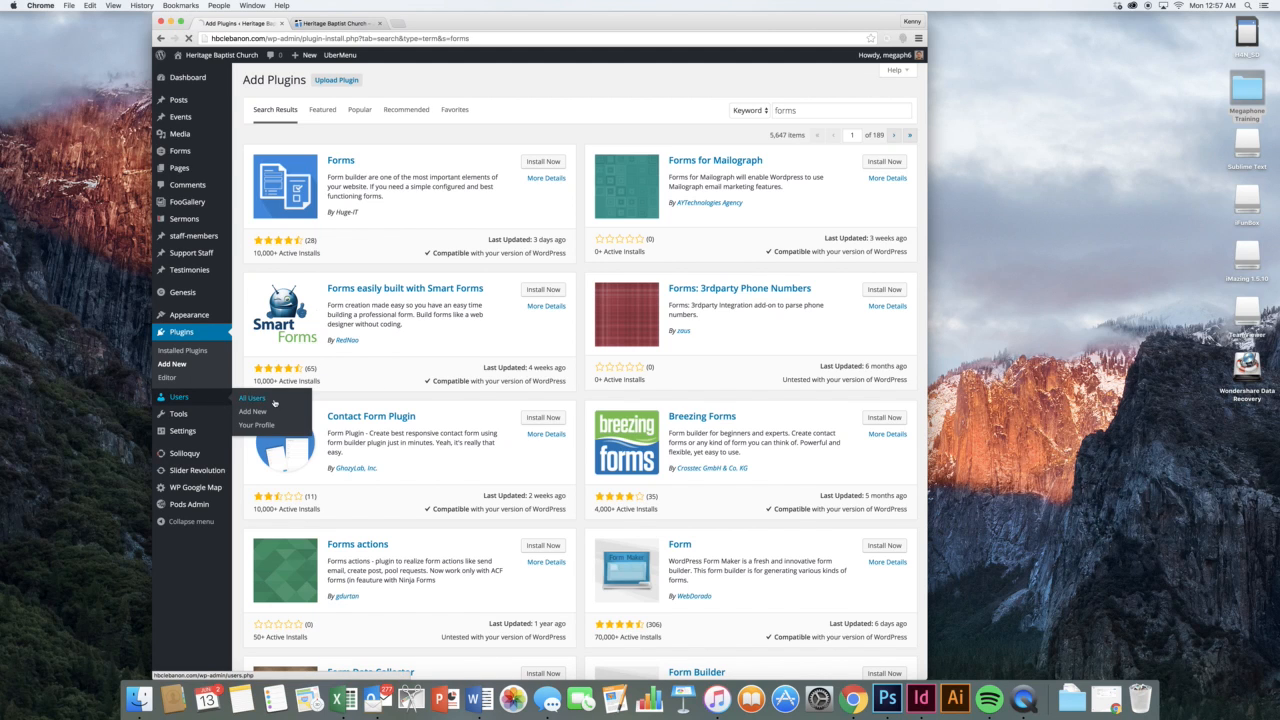
left_click(262, 399)
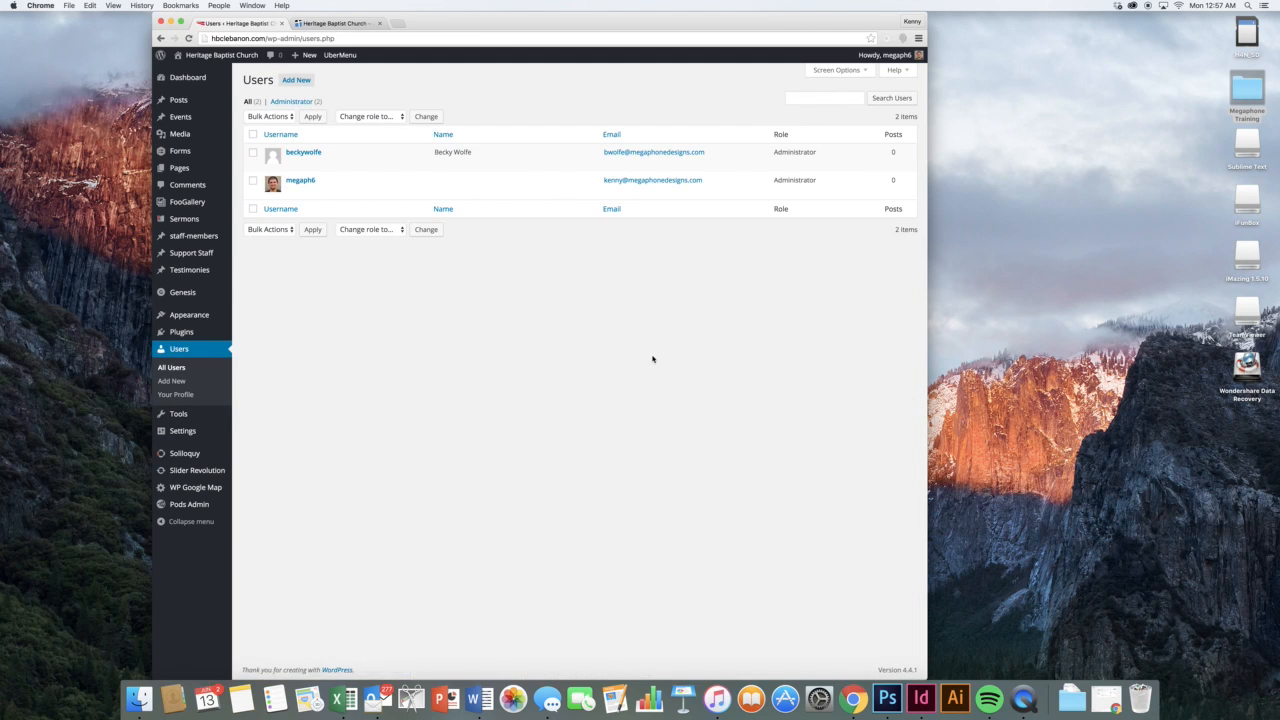
left_click(316, 164)
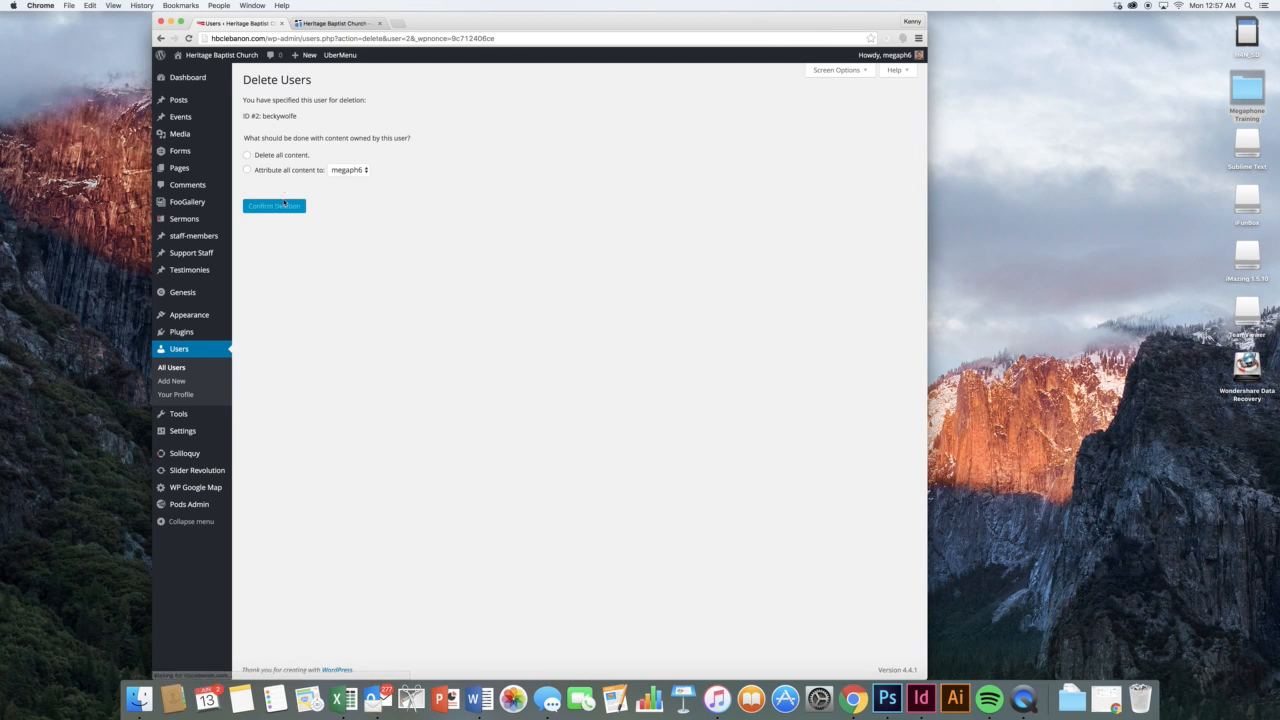
left_click(282, 170)
left_click(285, 206)
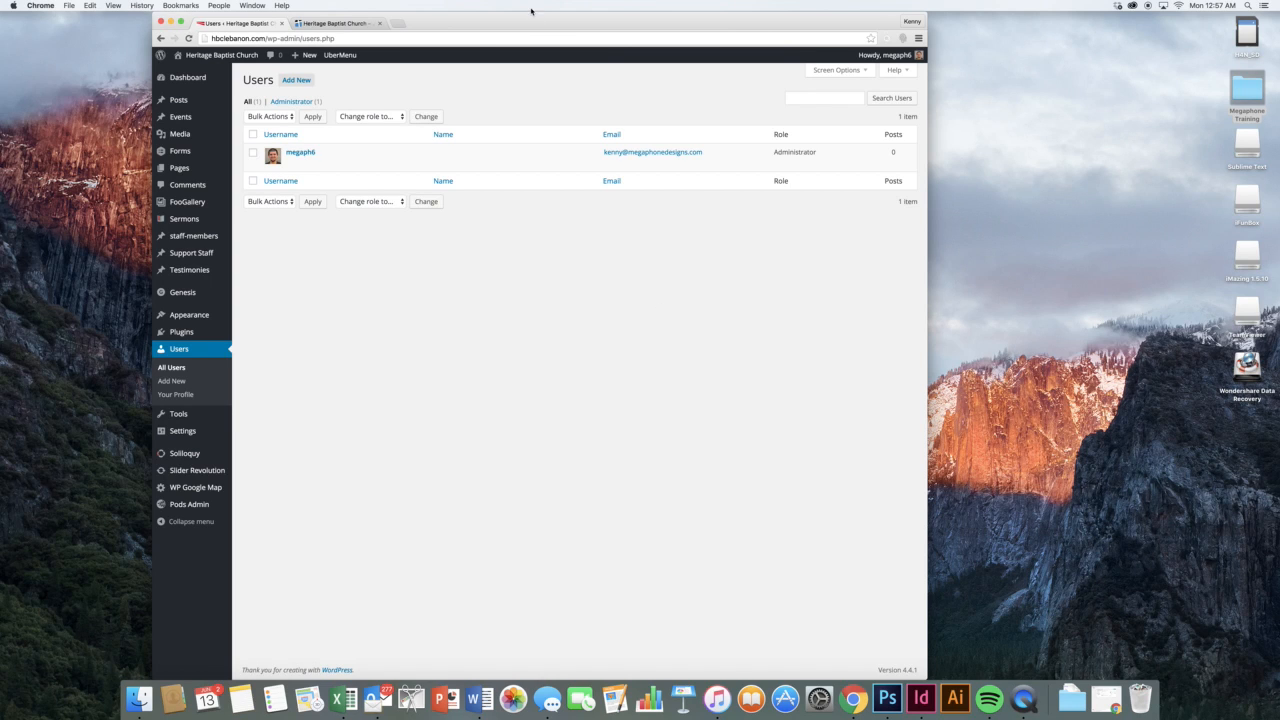
left_click(300, 82)
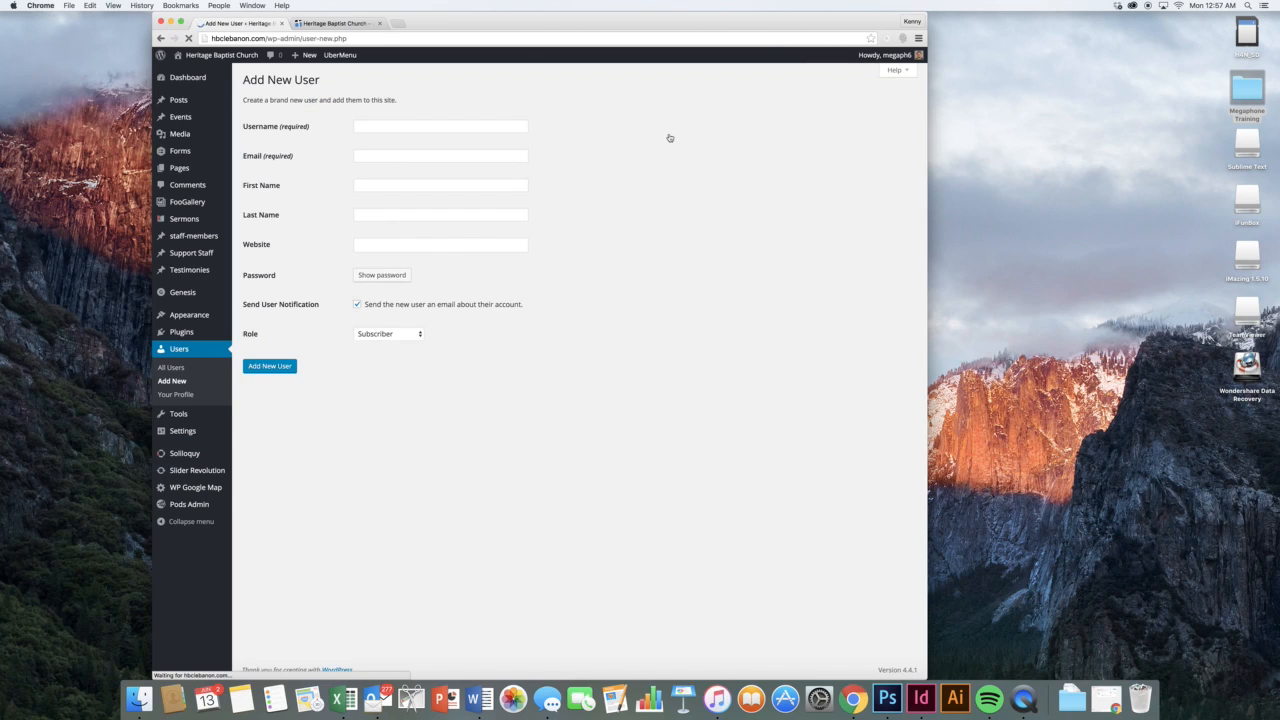
Enter the new user's username, e-mail, first and last name, website google.com, and show the generated password
left_click(524, 125)
type("newuser")
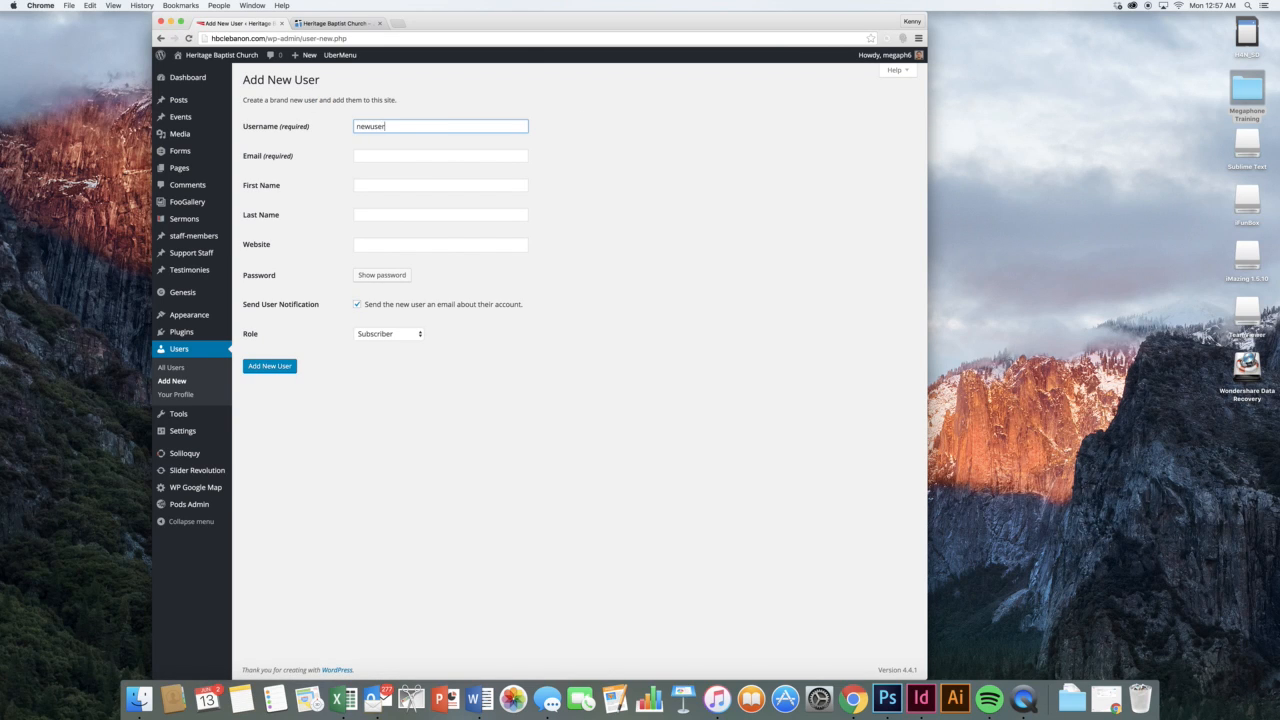
key("Tab")
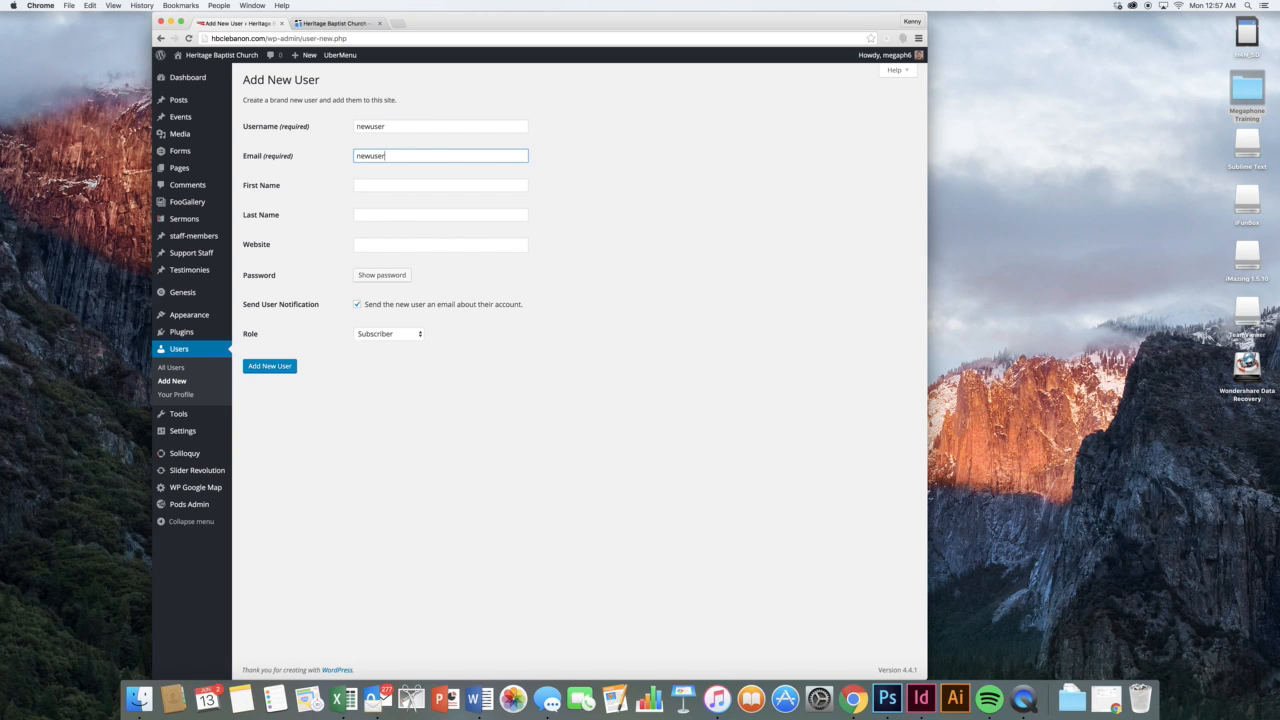
key("Tab")
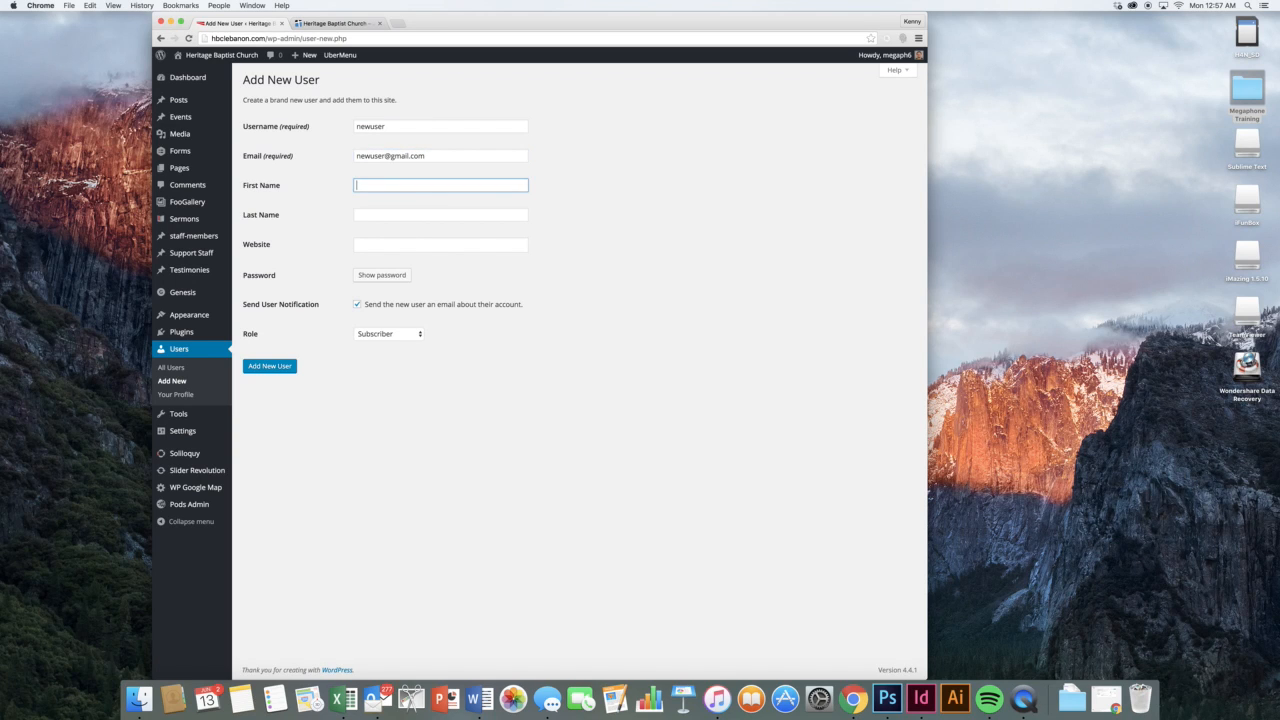
type("New")
key("Tab")
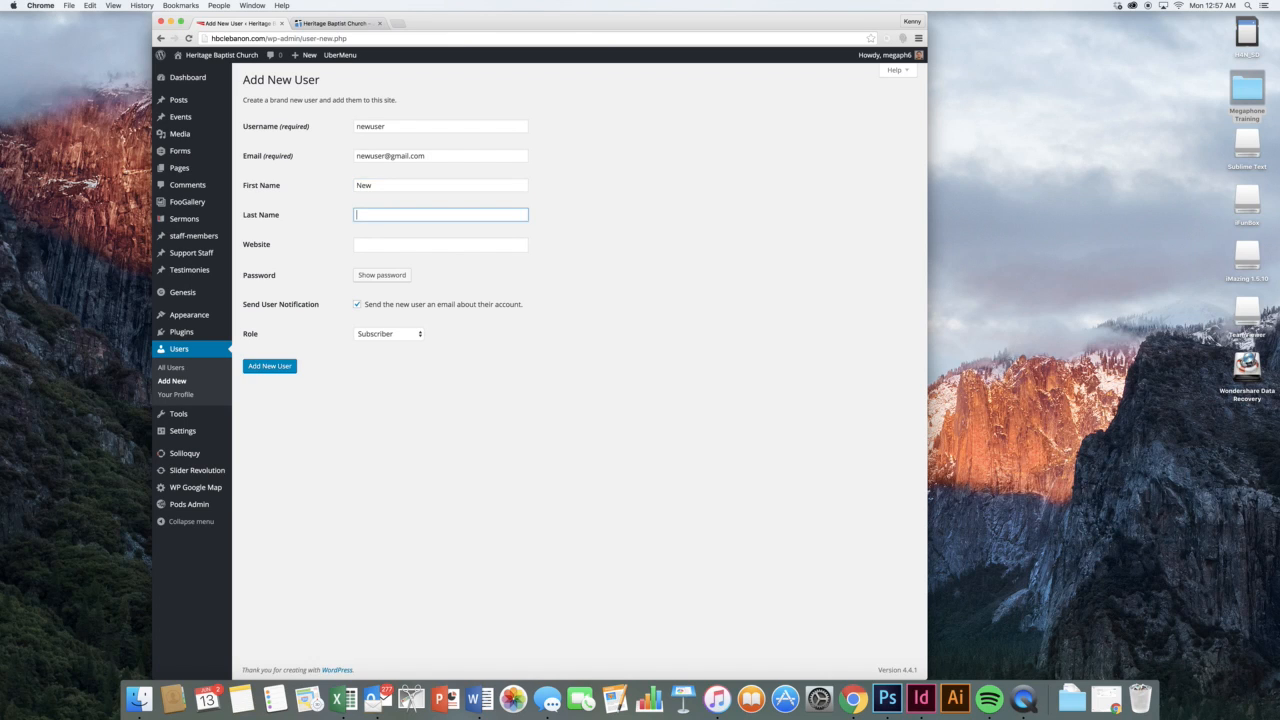
type("Name")
key("Tab")
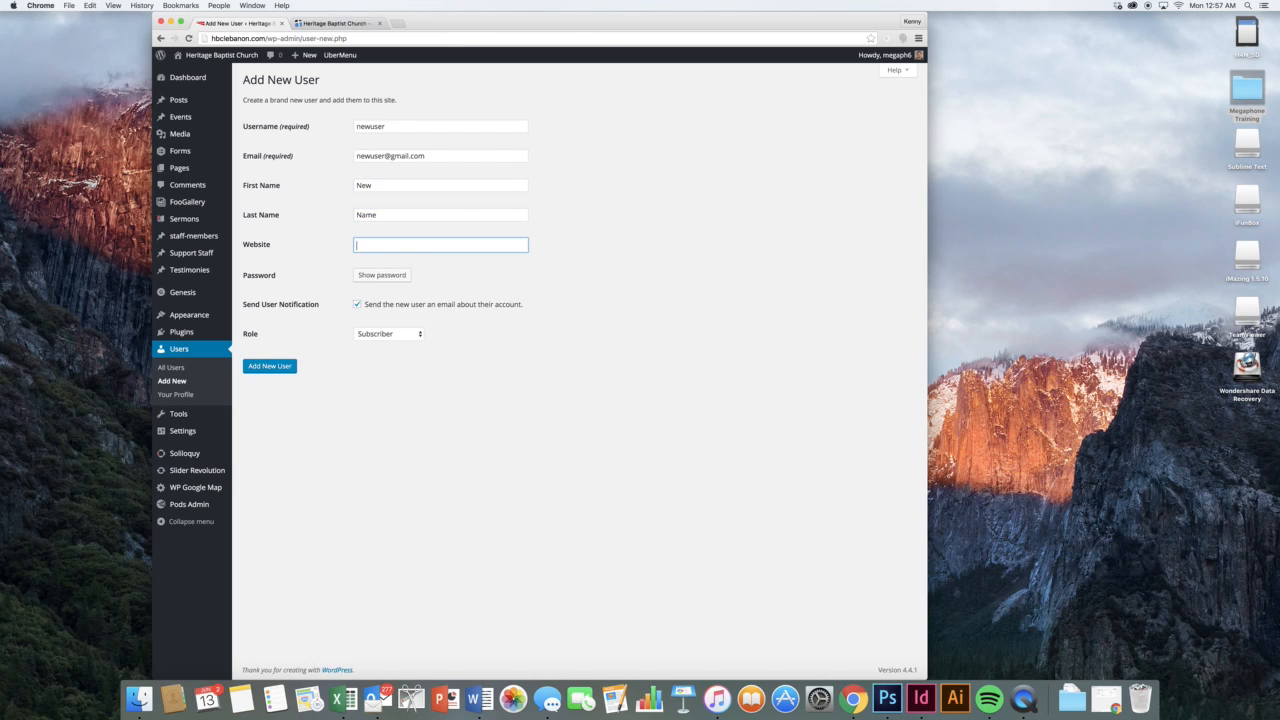
type("google.com")
left_click(399, 275)
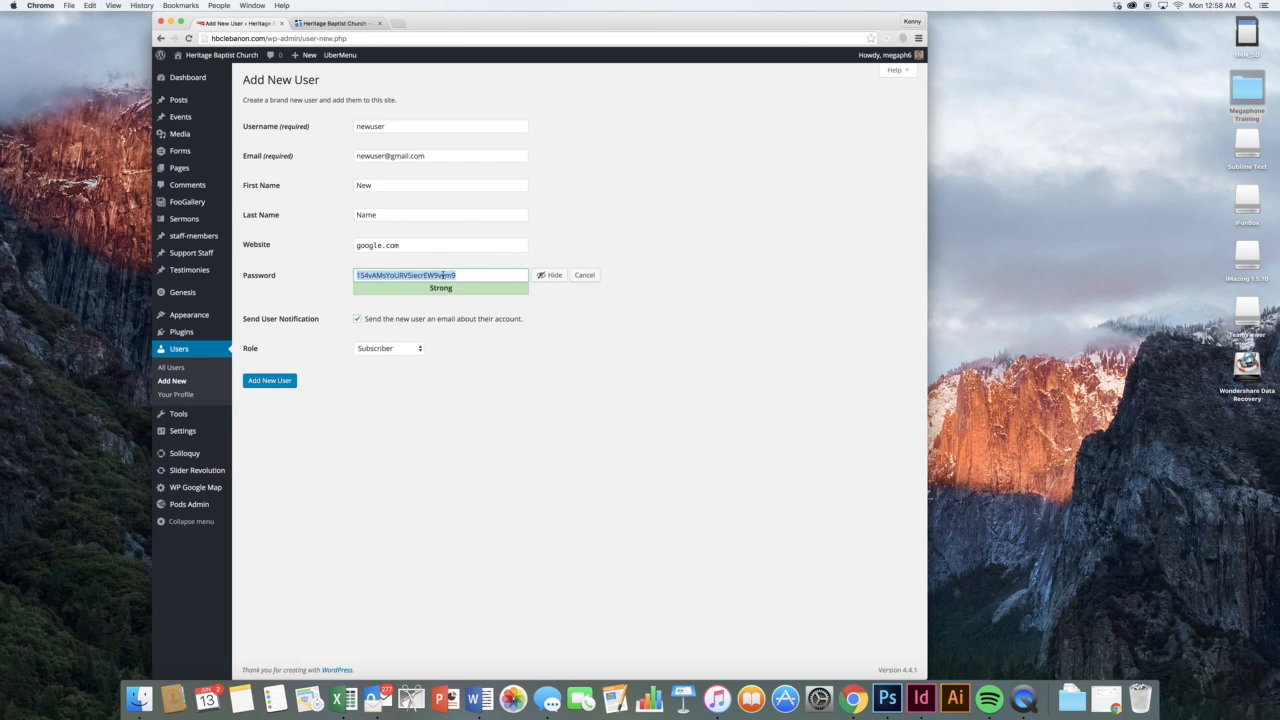
Replace the generated password with a custom one, accepting the weak-password warning along the way
left_click(465, 275)
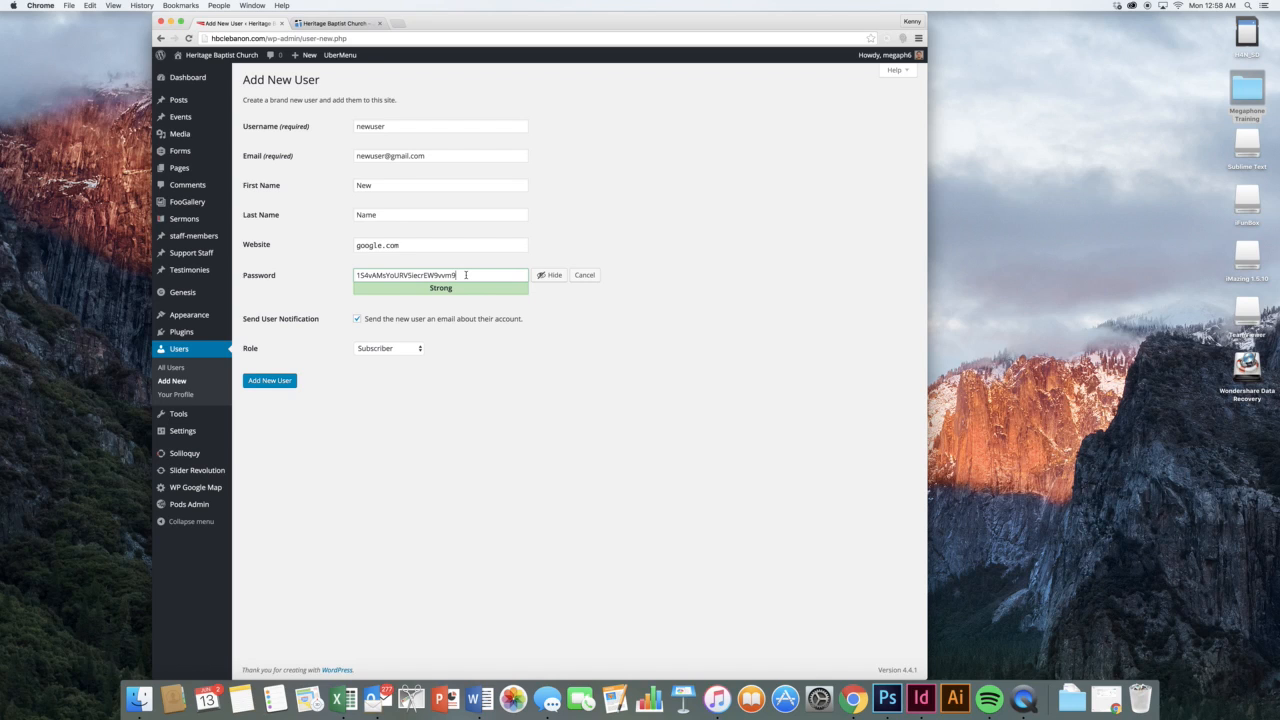
double_click(465, 275)
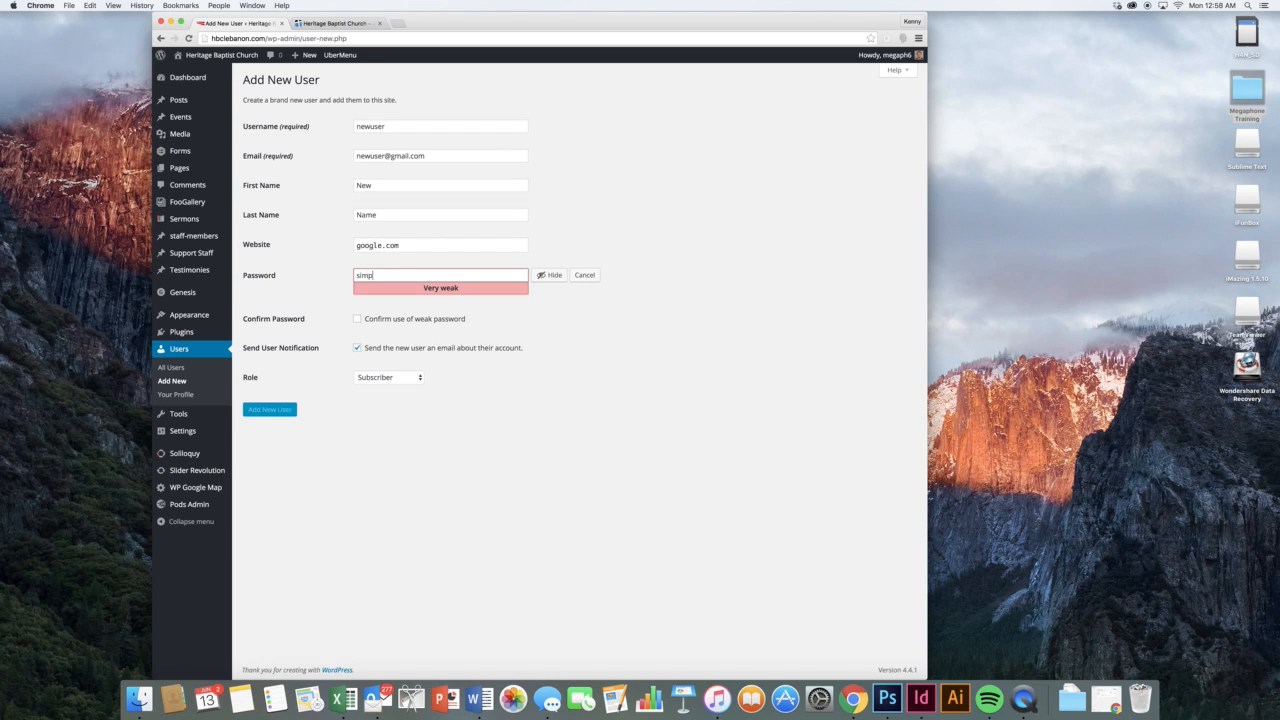
key("BackSpace")
key("BackSpace")
left_click(375, 320)
double_click(444, 274)
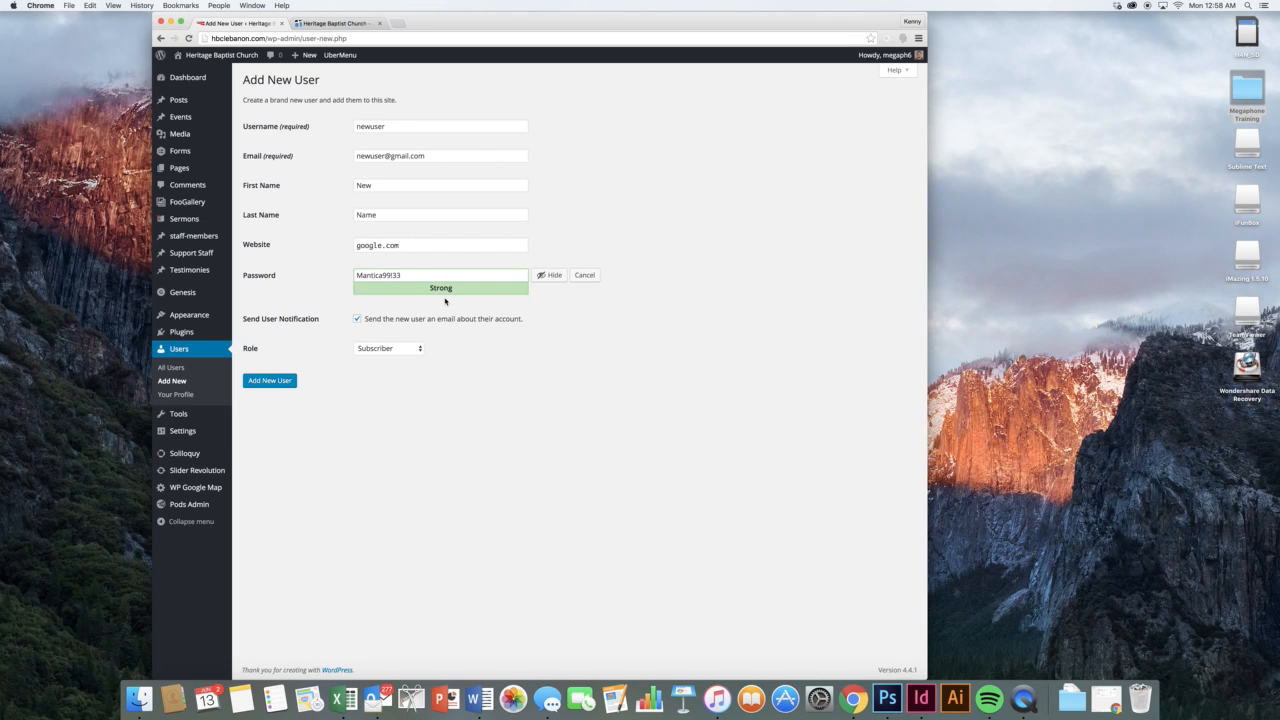
Set the new user's role to Administrator, then head for the All Users list
left_click(405, 349)
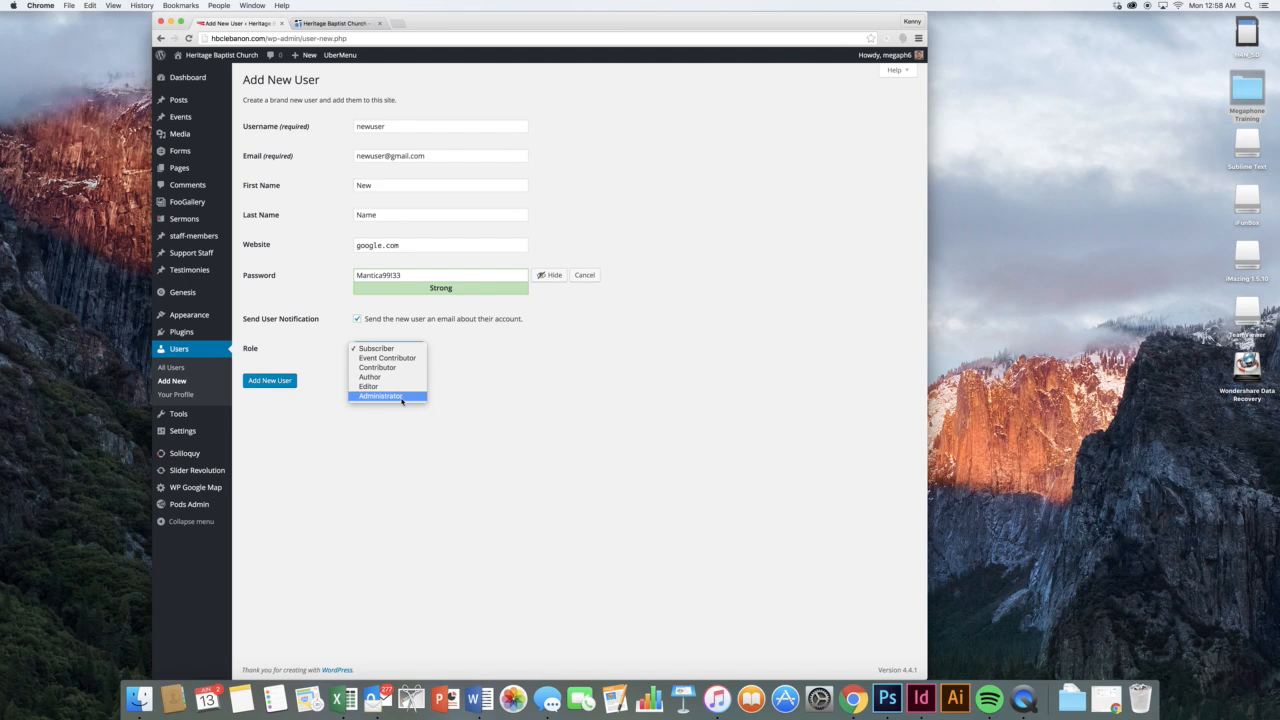
left_click(401, 397)
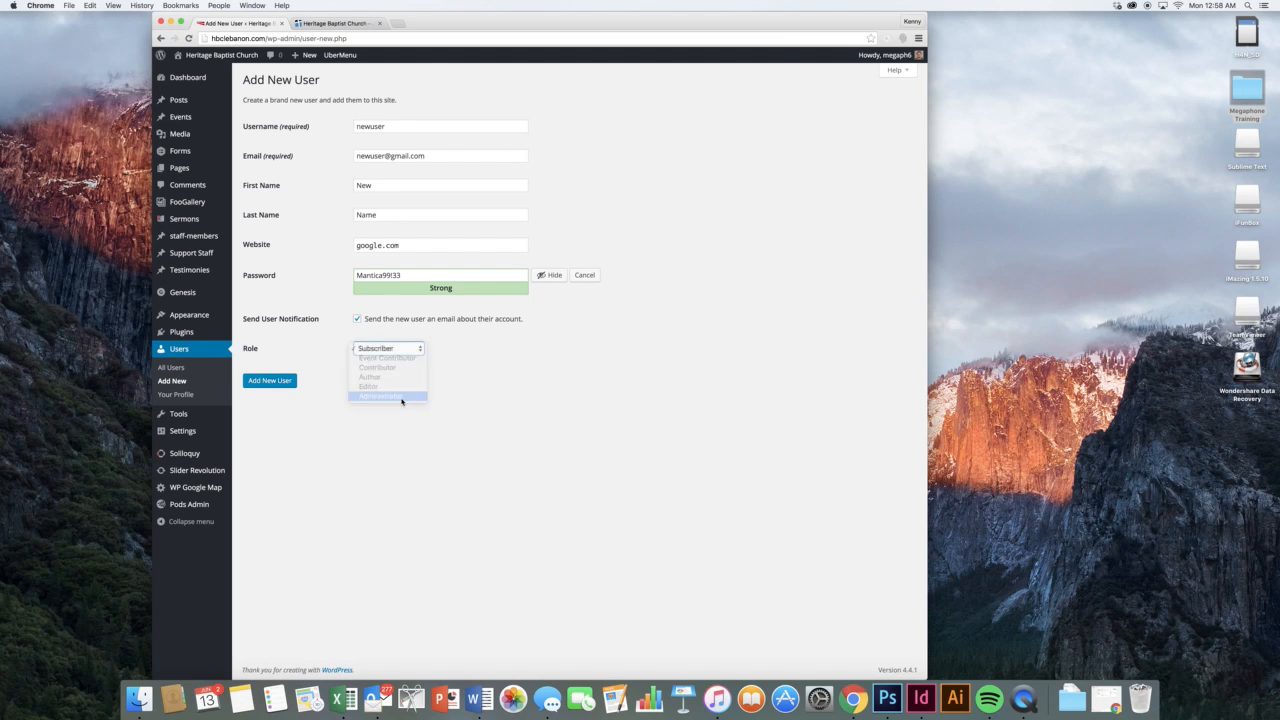
left_click(380, 350)
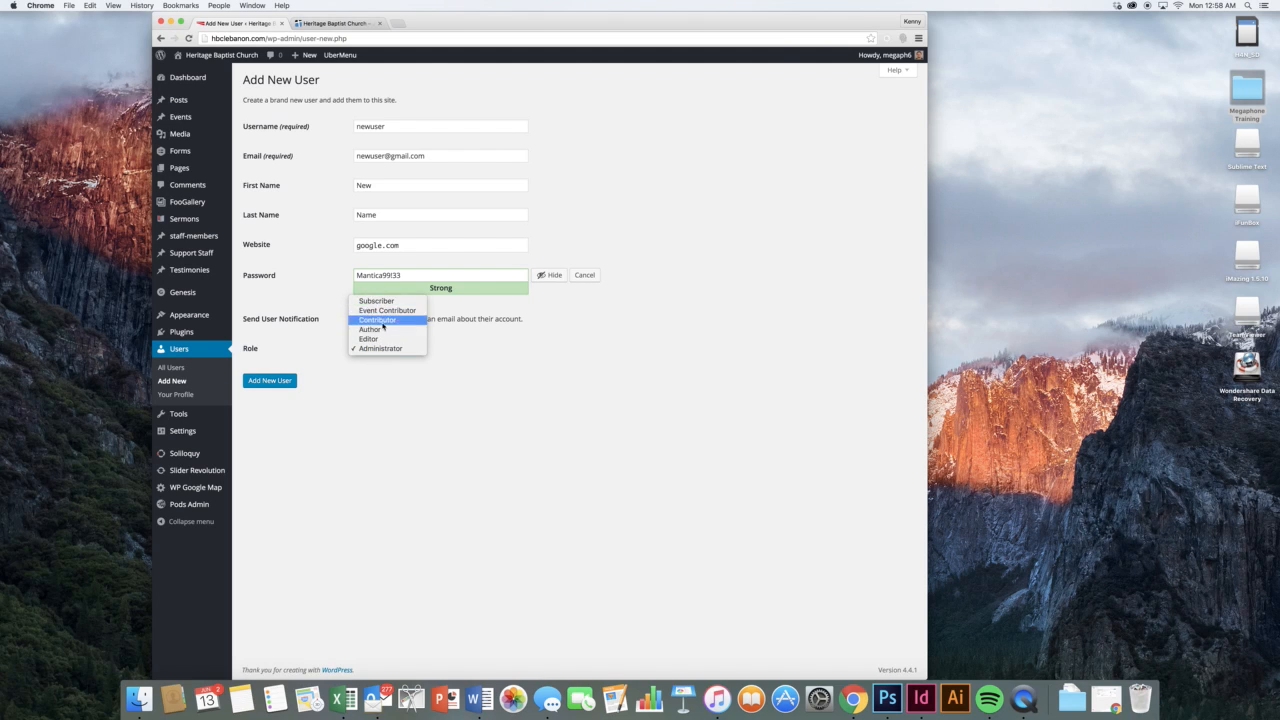
left_click(505, 376)
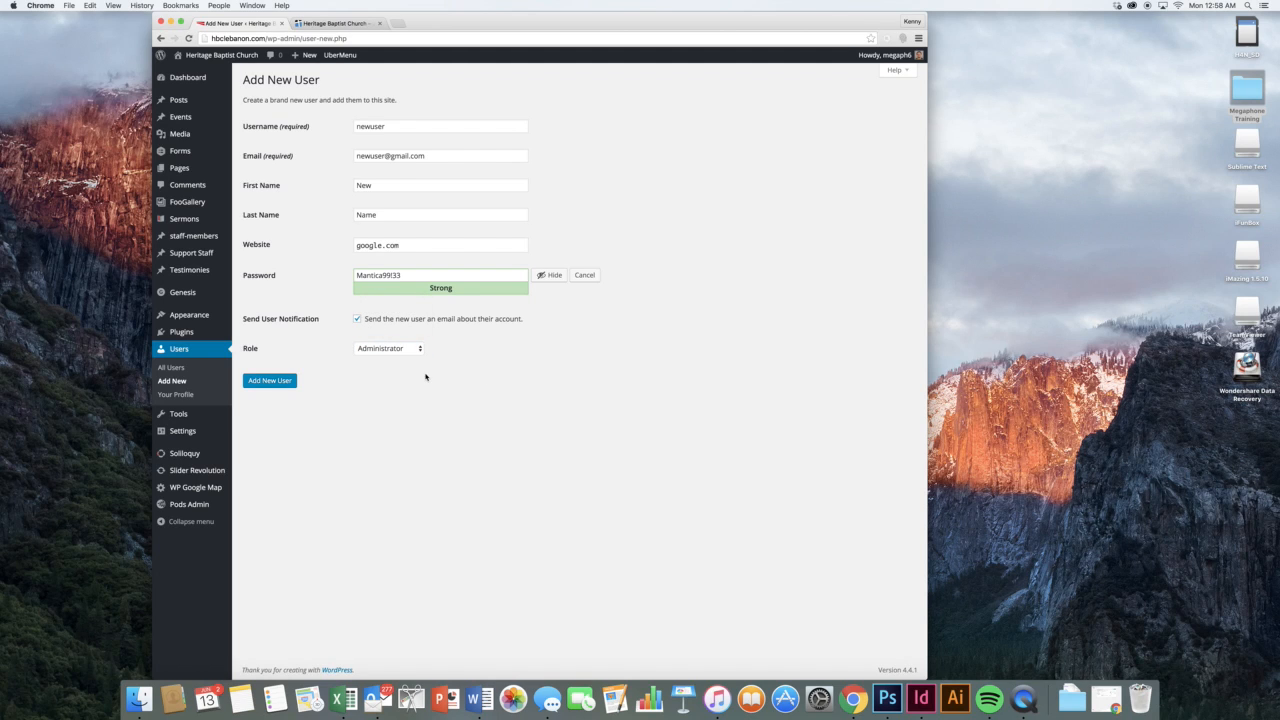
left_click(171, 367)
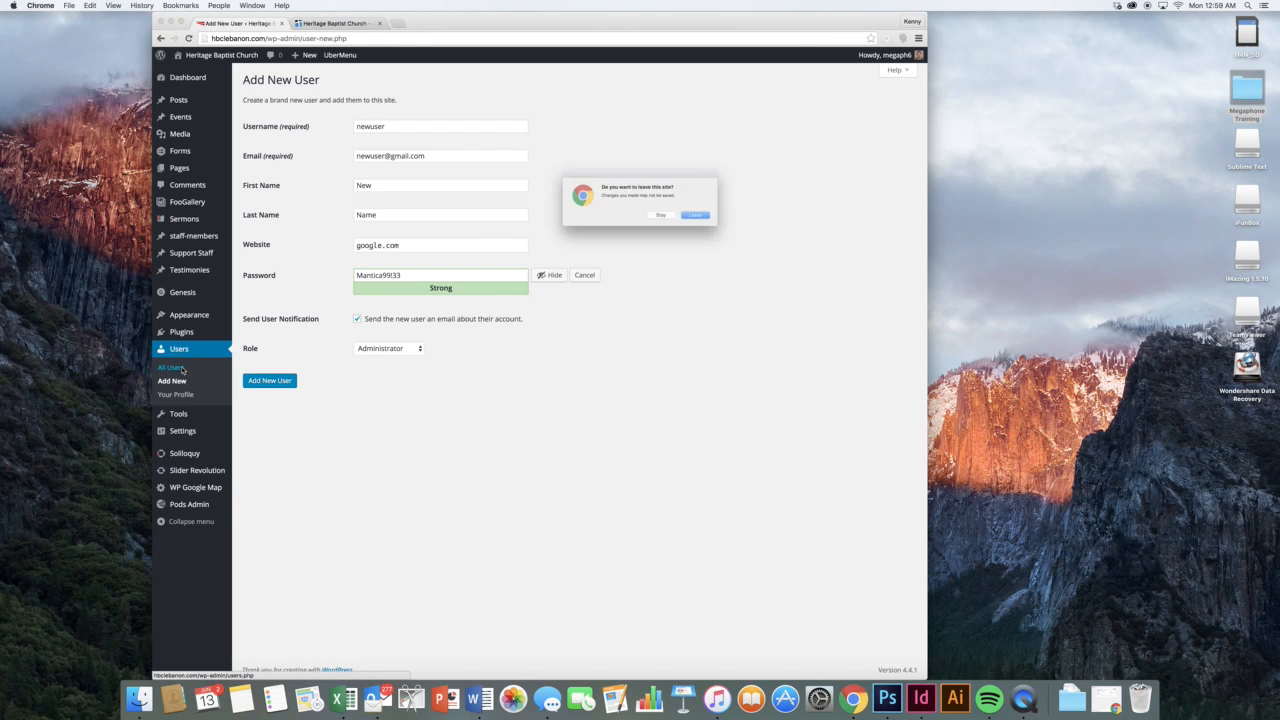
Confirm leaving the unsaved form so the All Users list loads with its single administrator
left_click(714, 221)
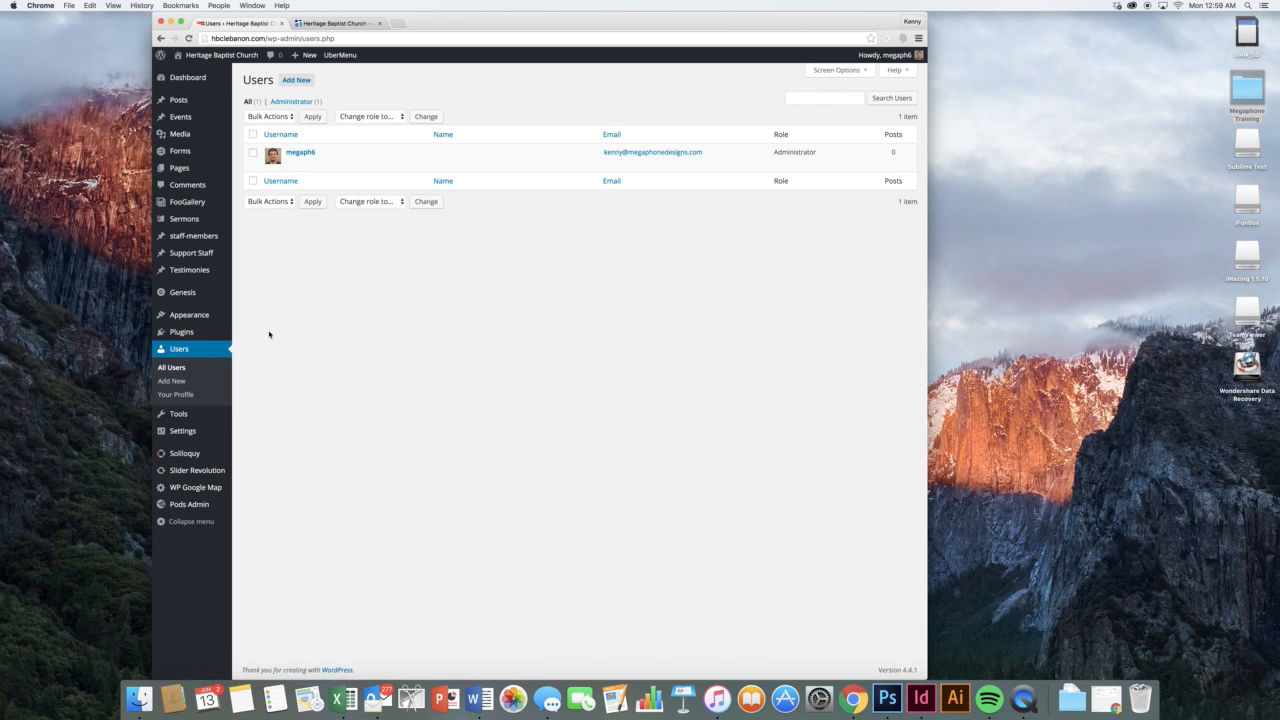
mouse_move(216, 417)
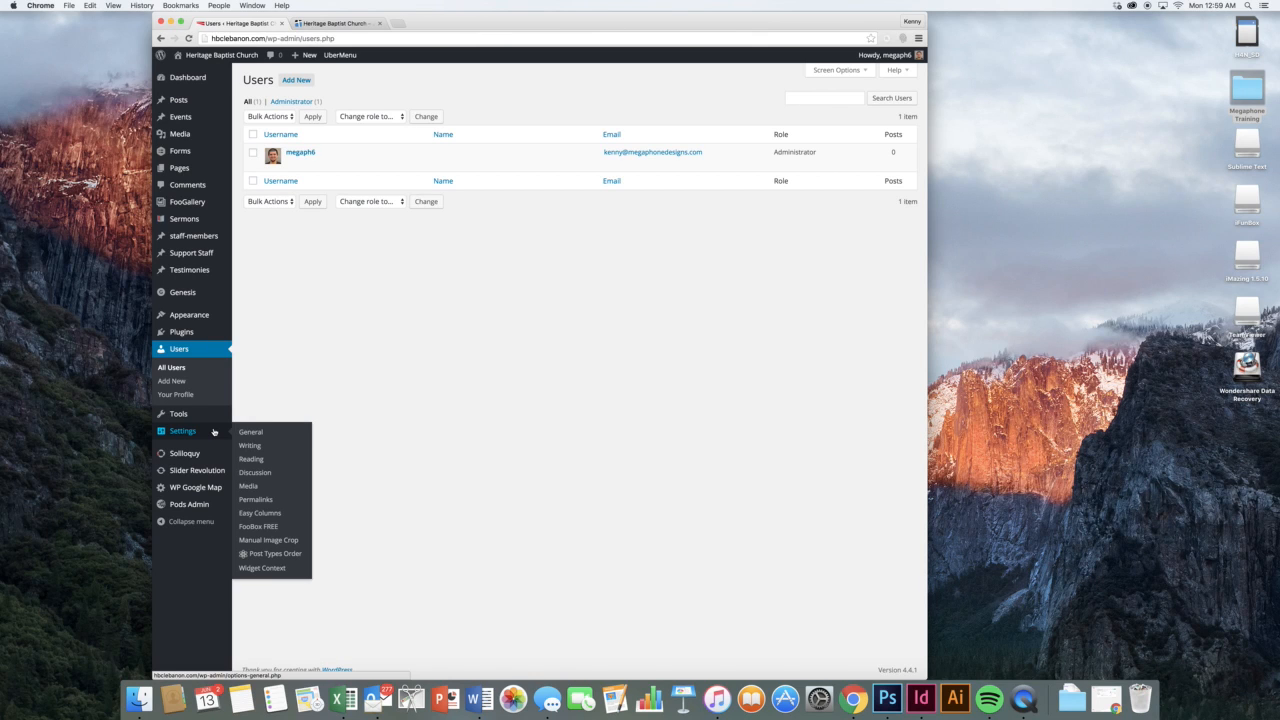
In General Settings, set the tagline to 'Lebanon, Missouri', save, and reload the live homepage tab
left_click(243, 432)
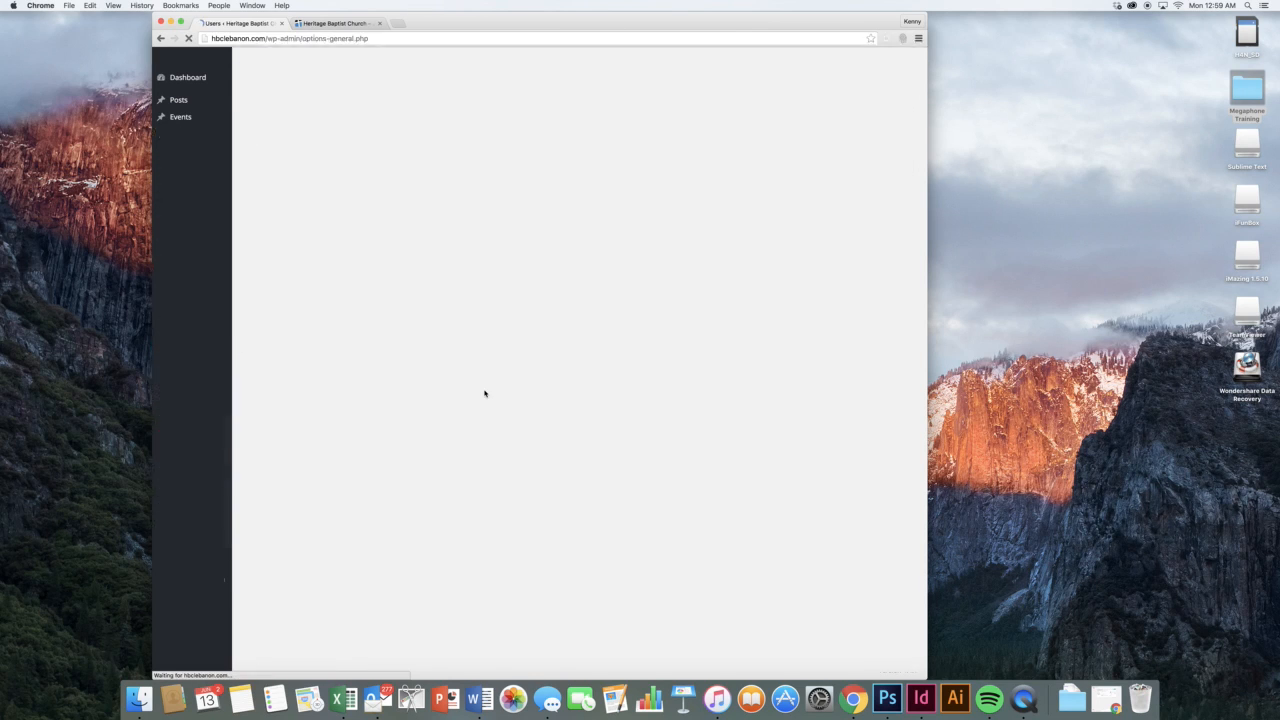
double_click(454, 135)
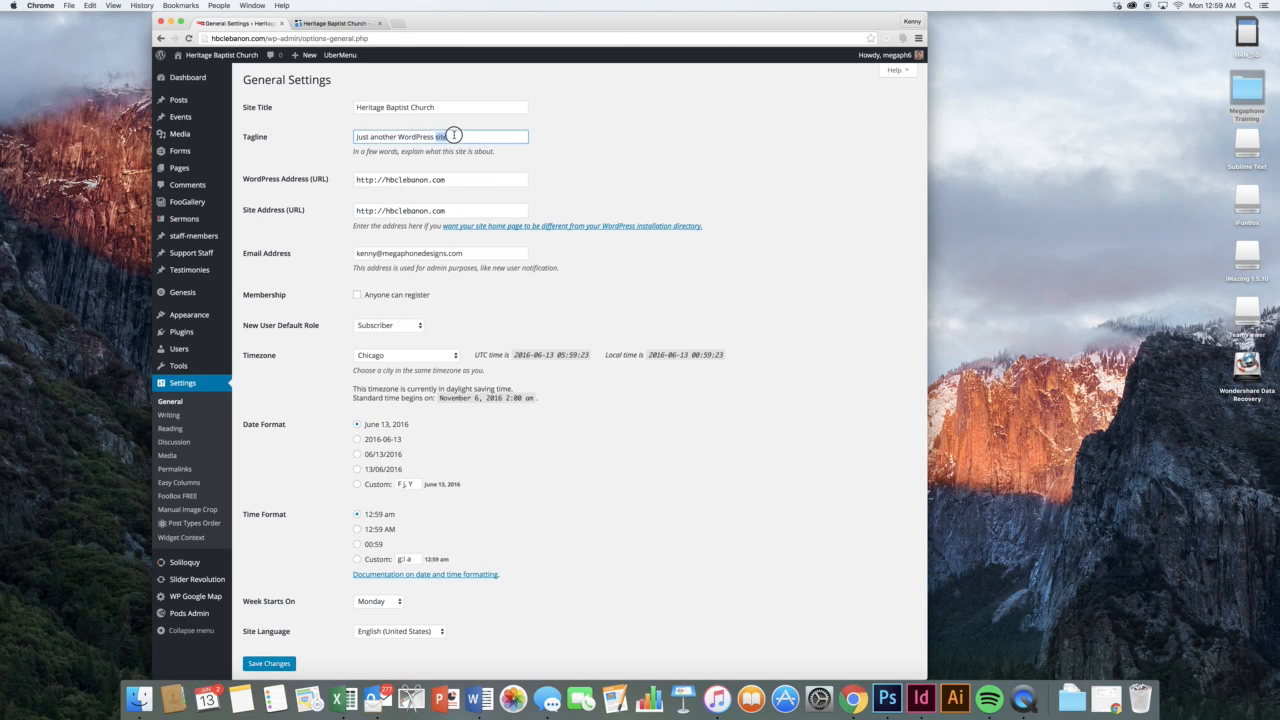
triple_click(454, 135)
key("BackSpace")
type("Lebanon, Missouri")
left_click(727, 145)
scroll(414, 244, "down", 1)
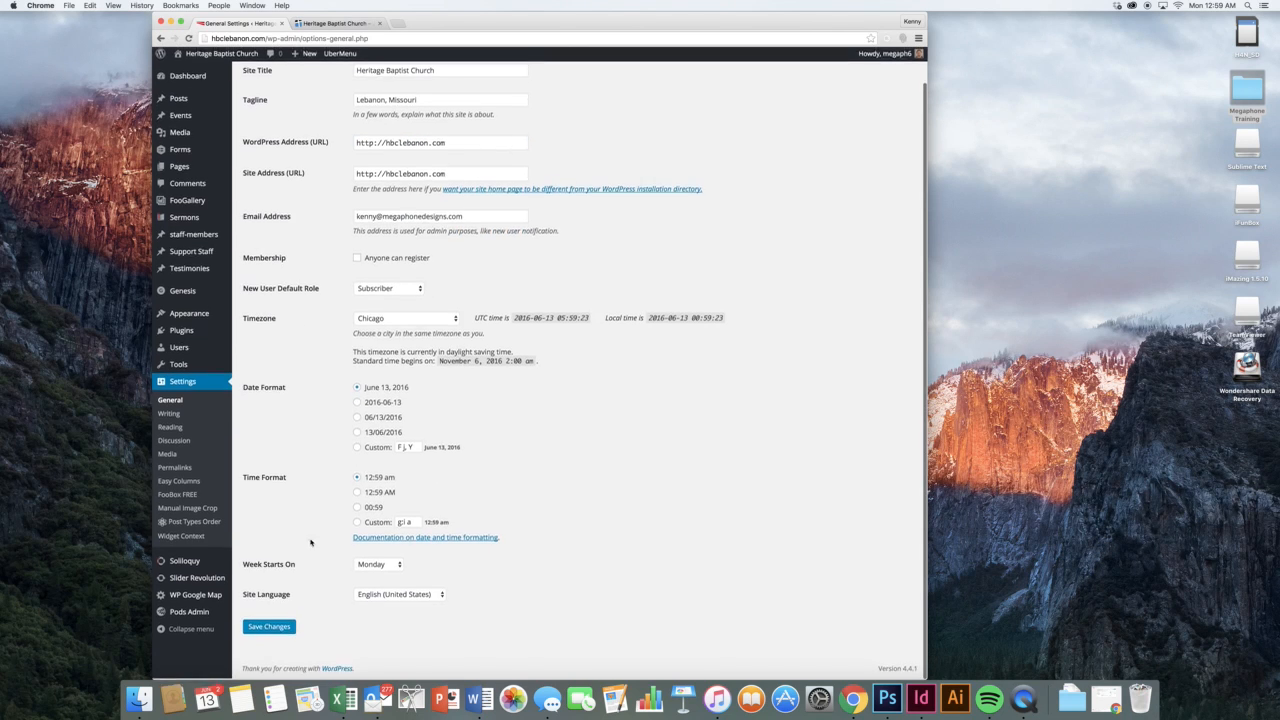
left_click(269, 628)
left_click(326, 24)
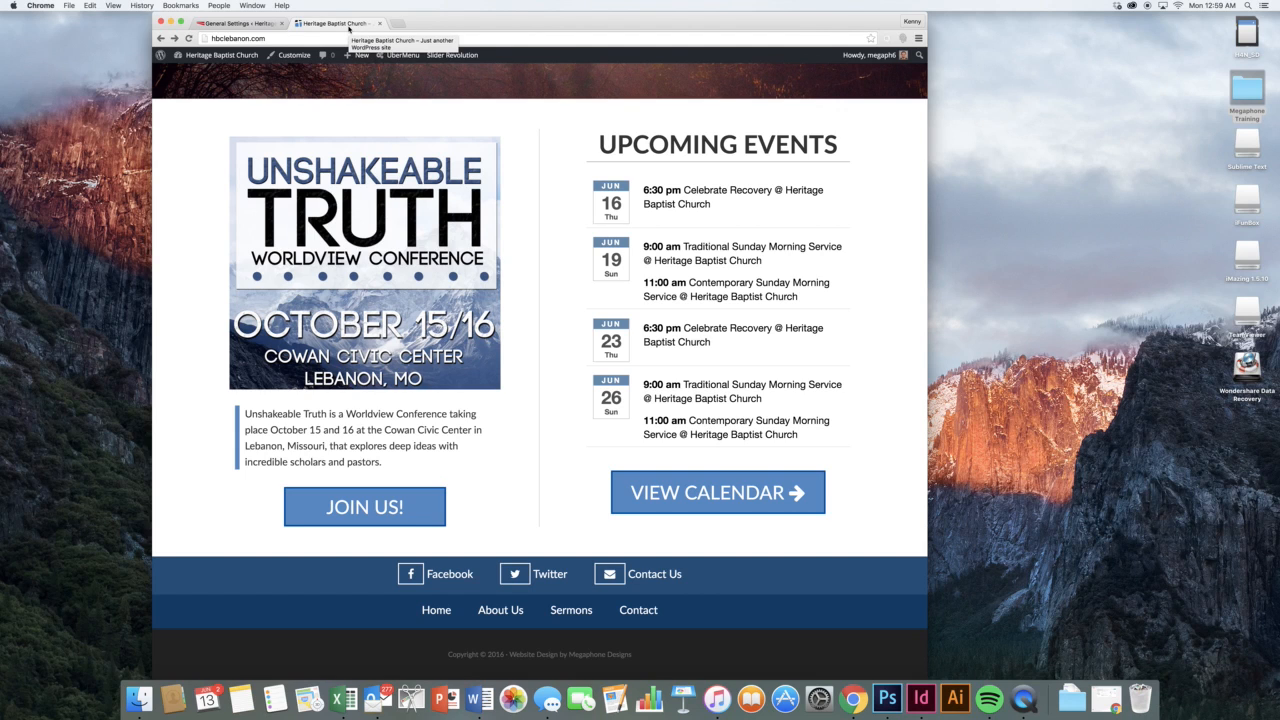
key("super+r")
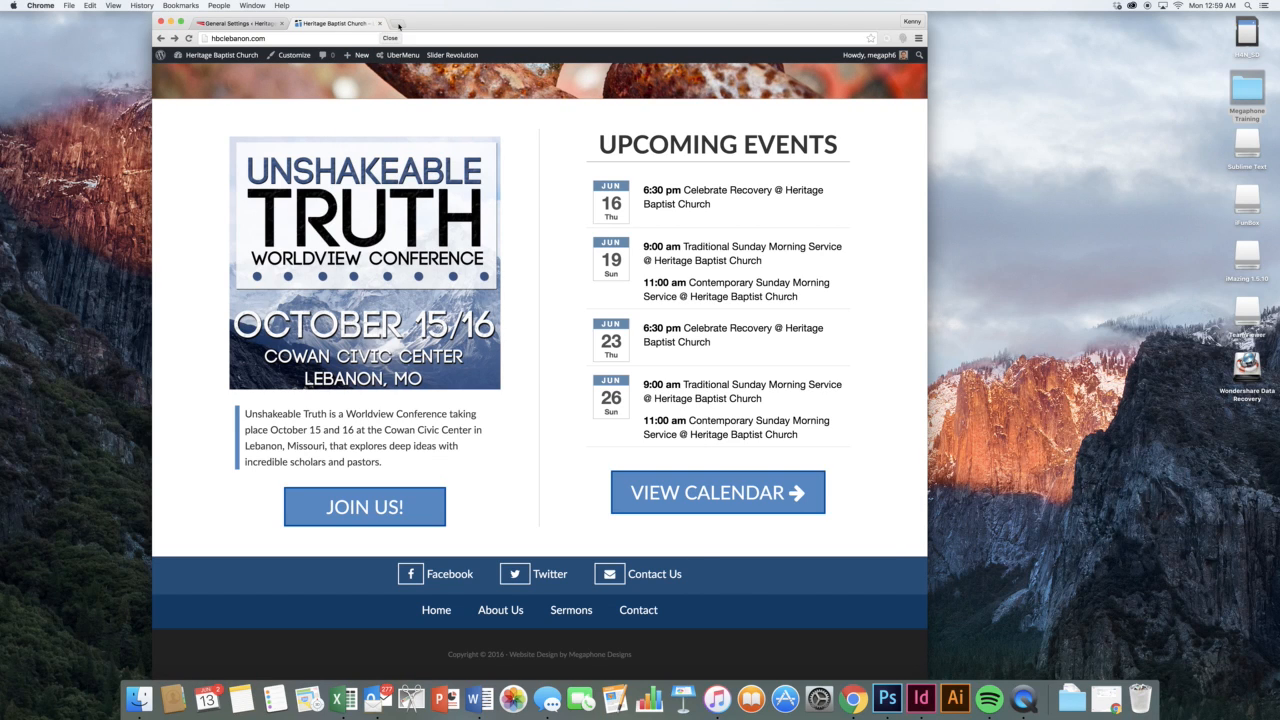
Set New User Default Role to Administrator in General Settings and save the changes
left_click(240, 22)
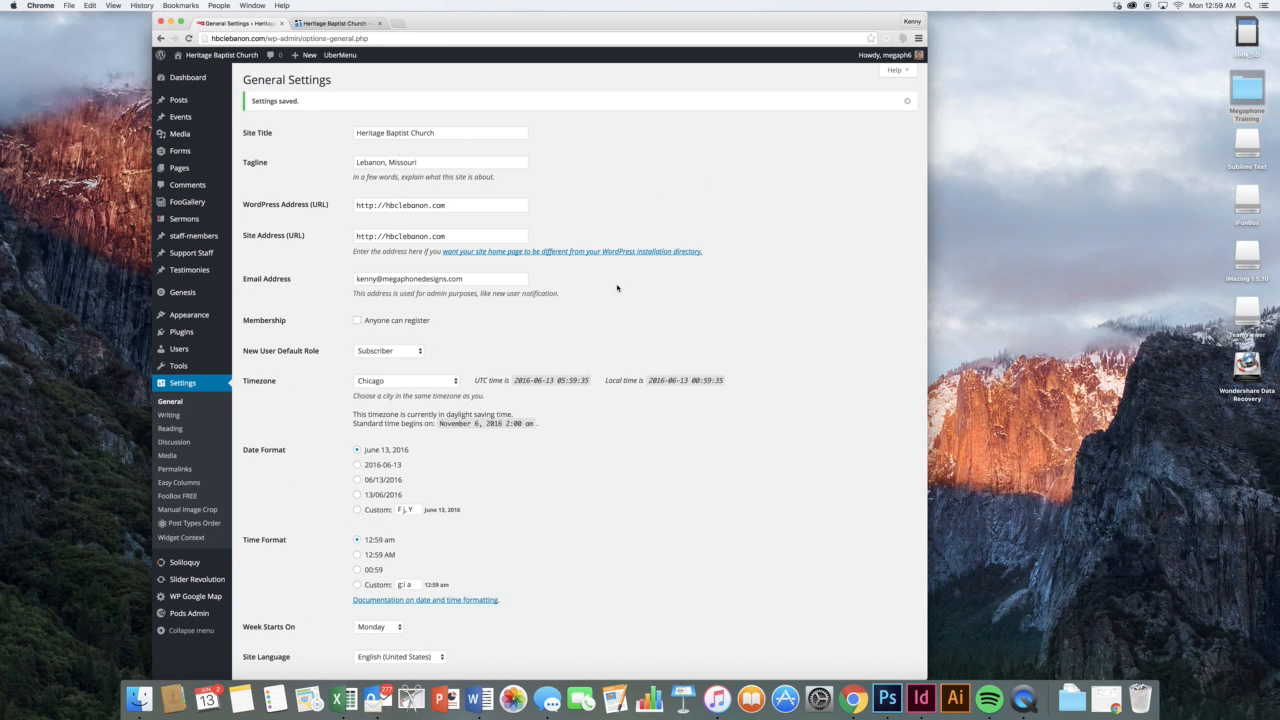
scroll(500, 260, "down", 3)
left_click(470, 224)
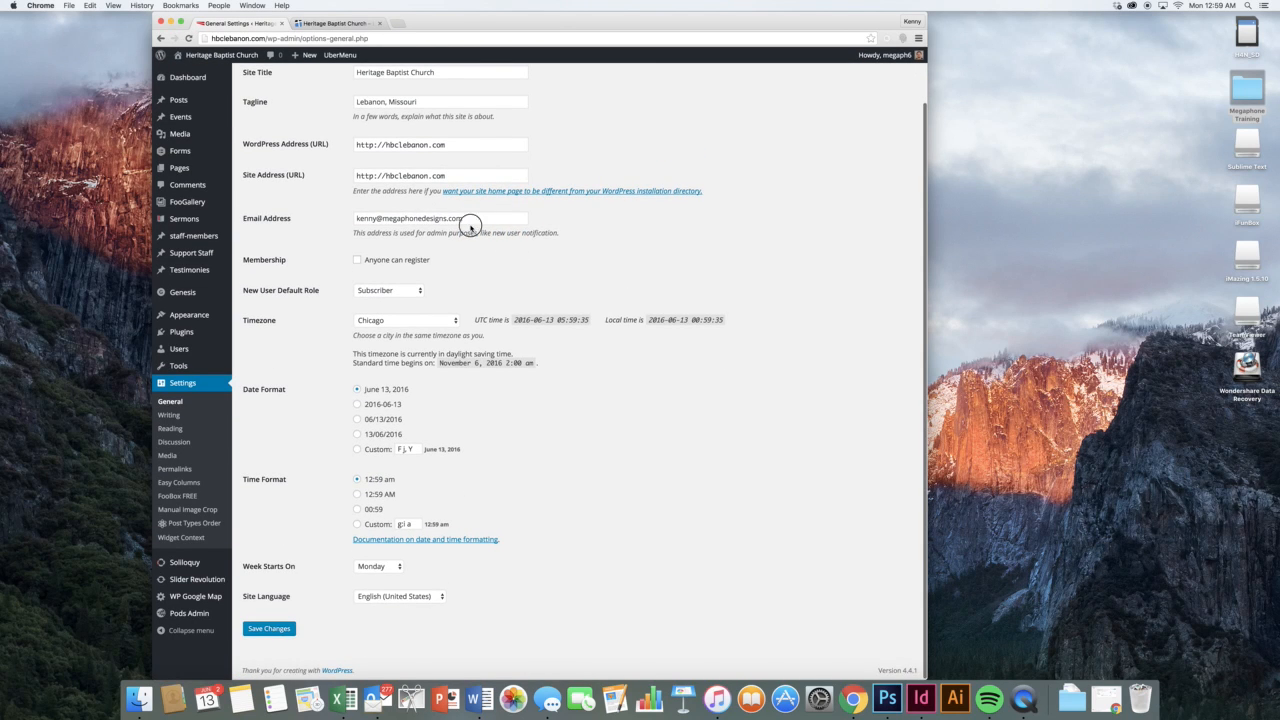
triple_click(469, 220)
left_click(579, 244)
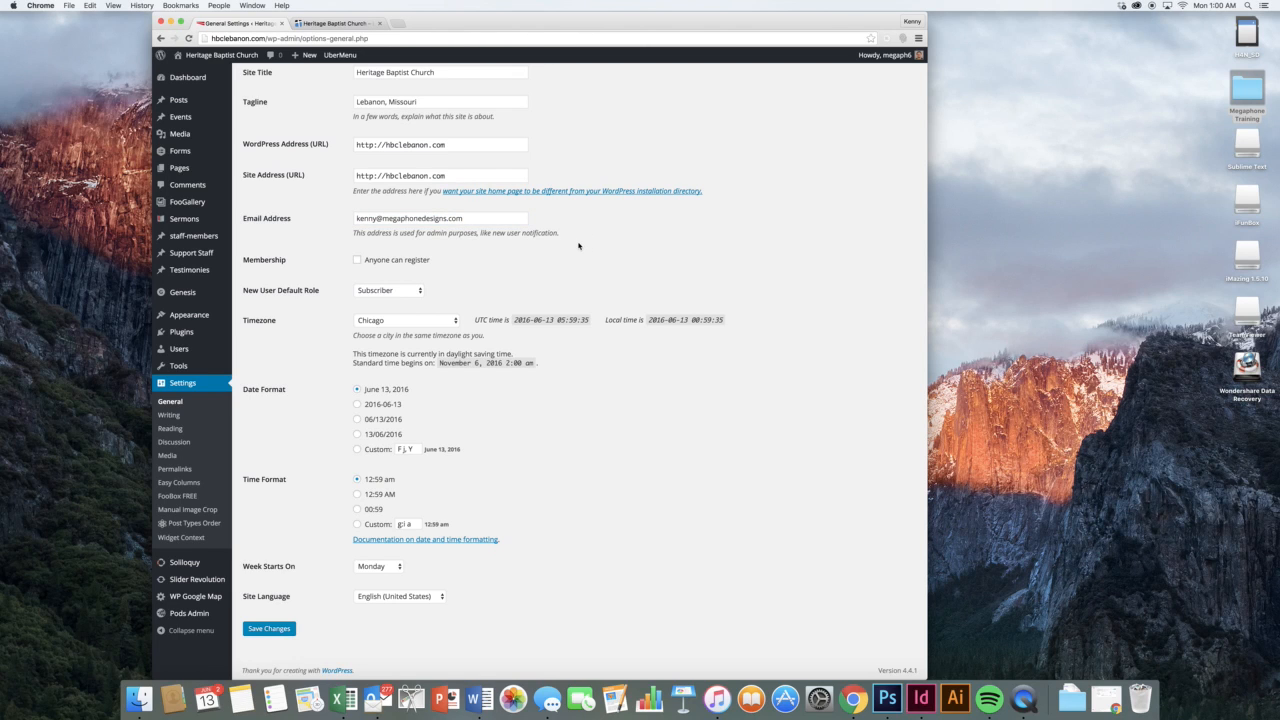
left_click(400, 292)
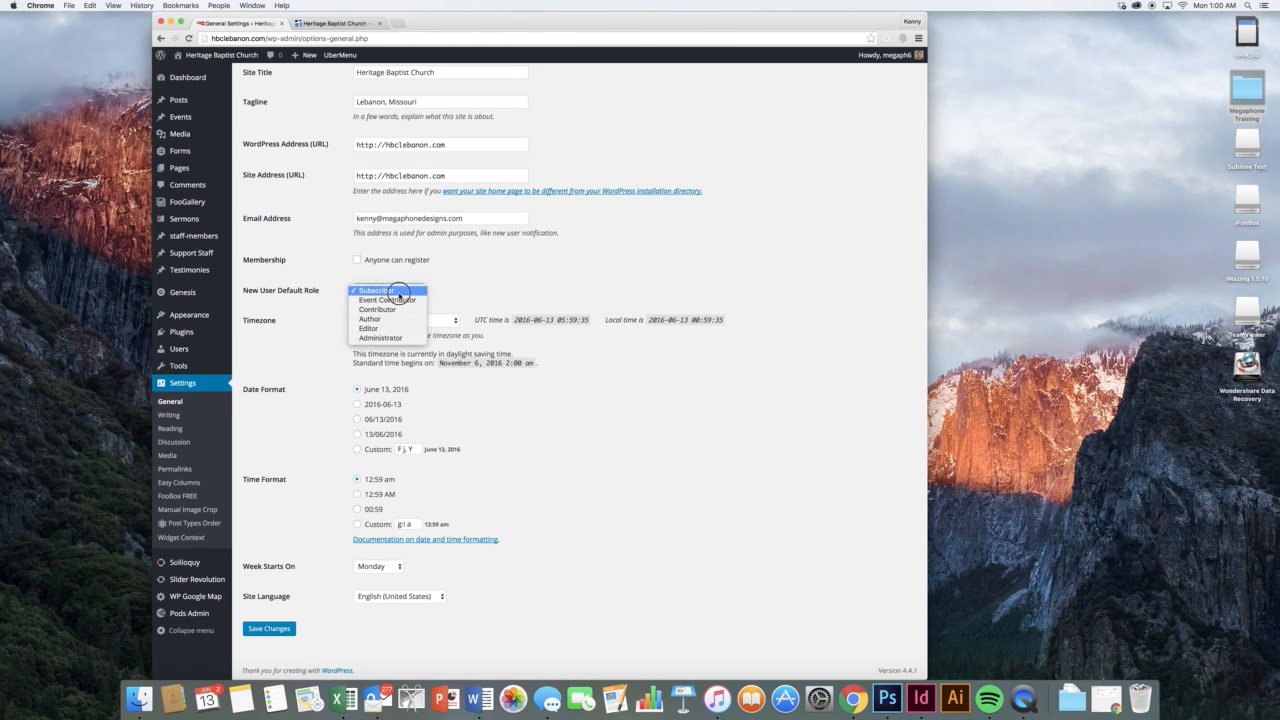
left_click(392, 340)
left_click(465, 267)
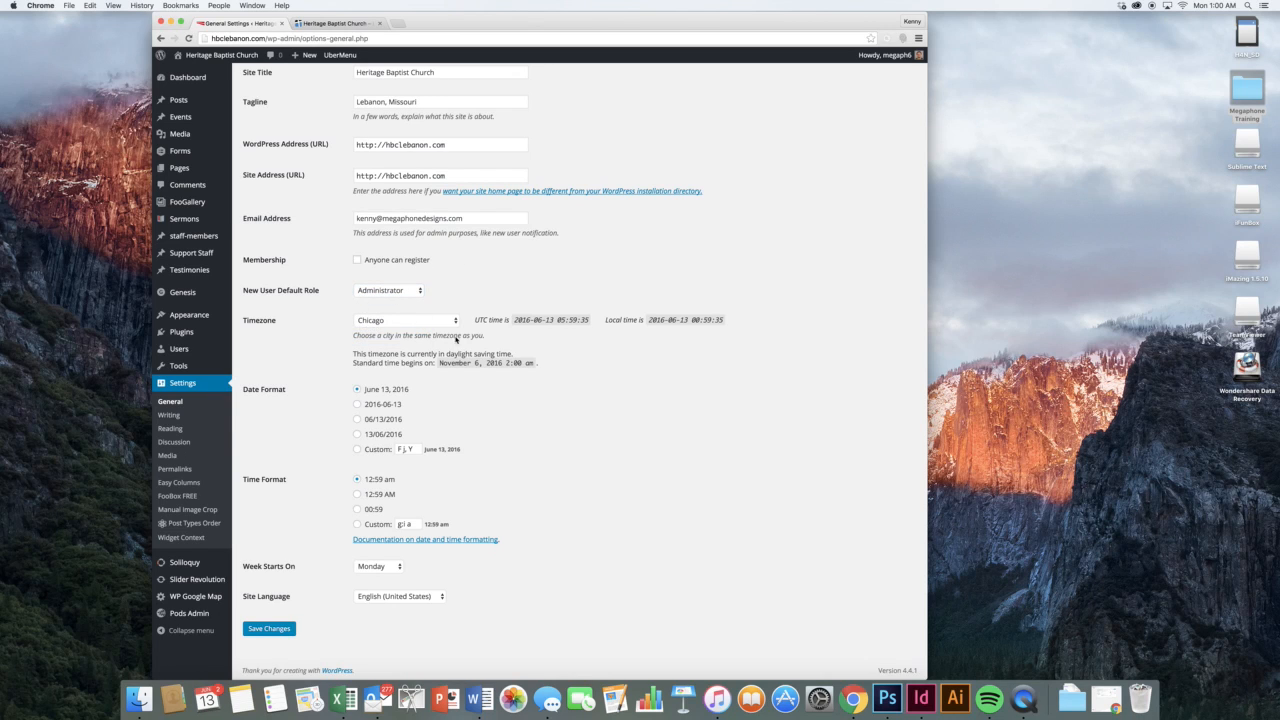
left_click(272, 629)
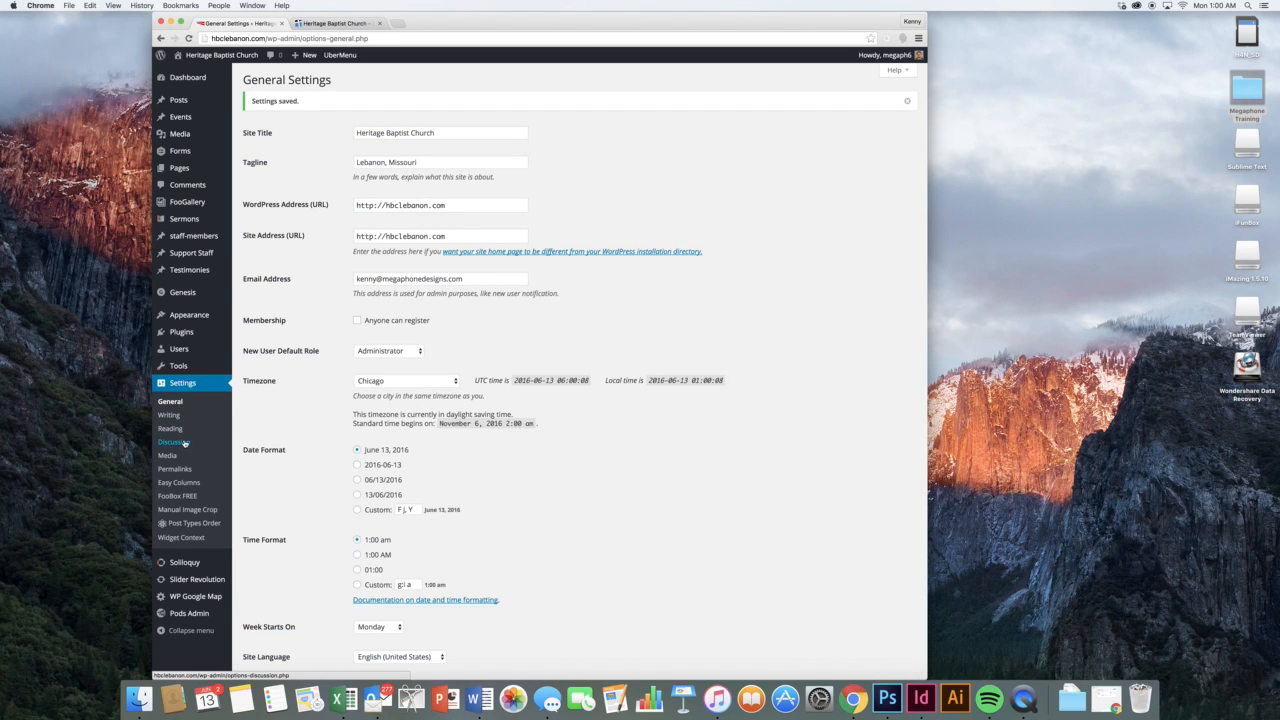
Open Settings > Discussion and scroll through the threaded-comment and moderation options
left_click(185, 442)
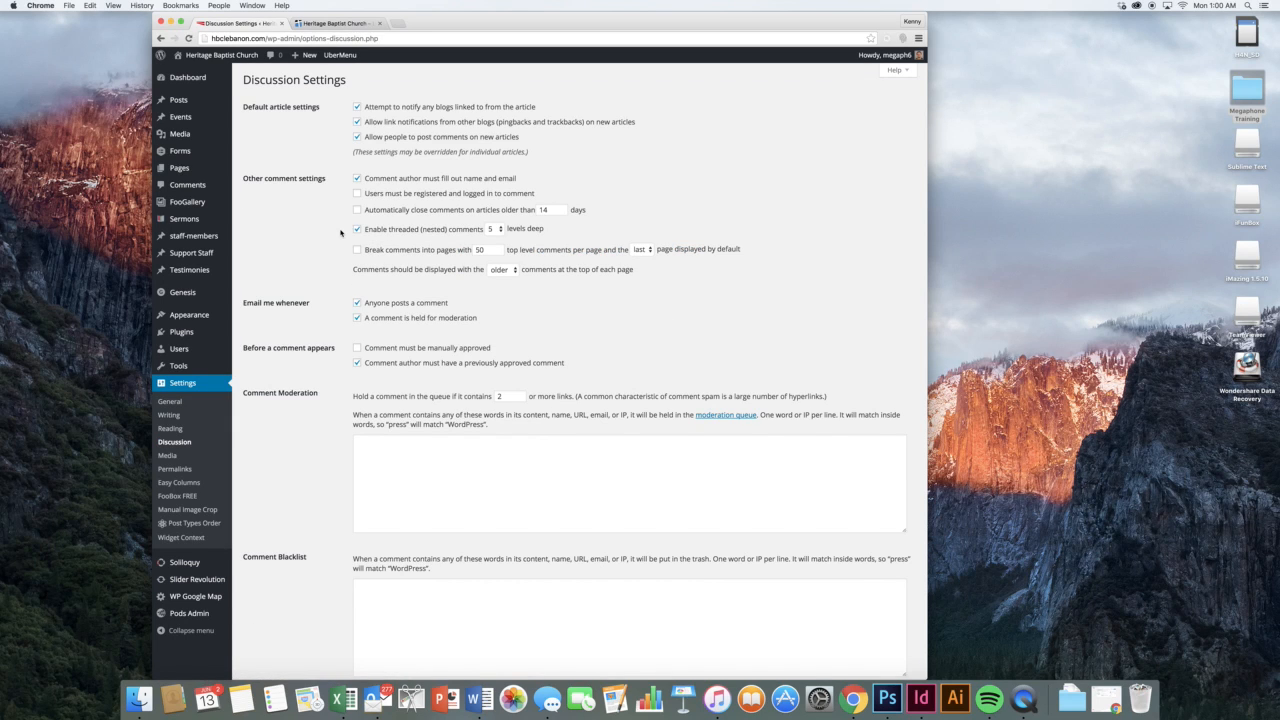
scroll(340, 233, "down", 3)
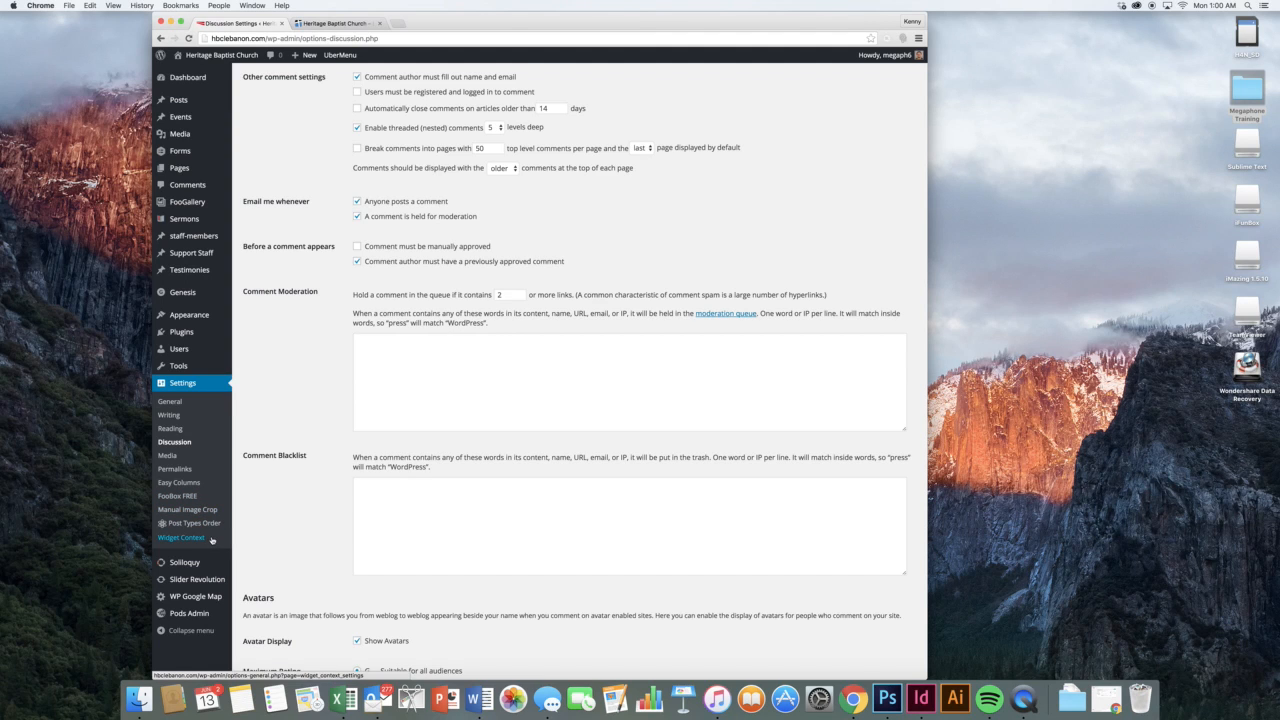
mouse_move(210, 564)
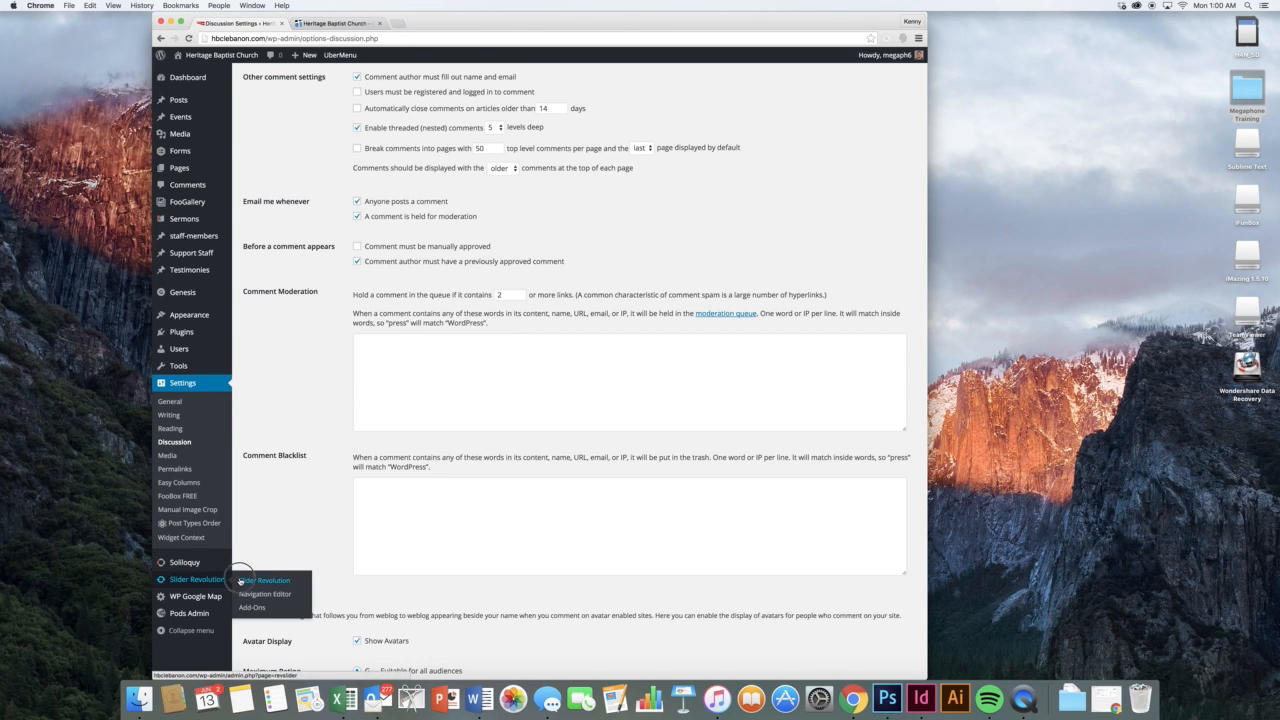
Open Slider Revolution, check the live homepage banner, then open the 'home' slider for editing
left_click(241, 581)
left_click(330, 22)
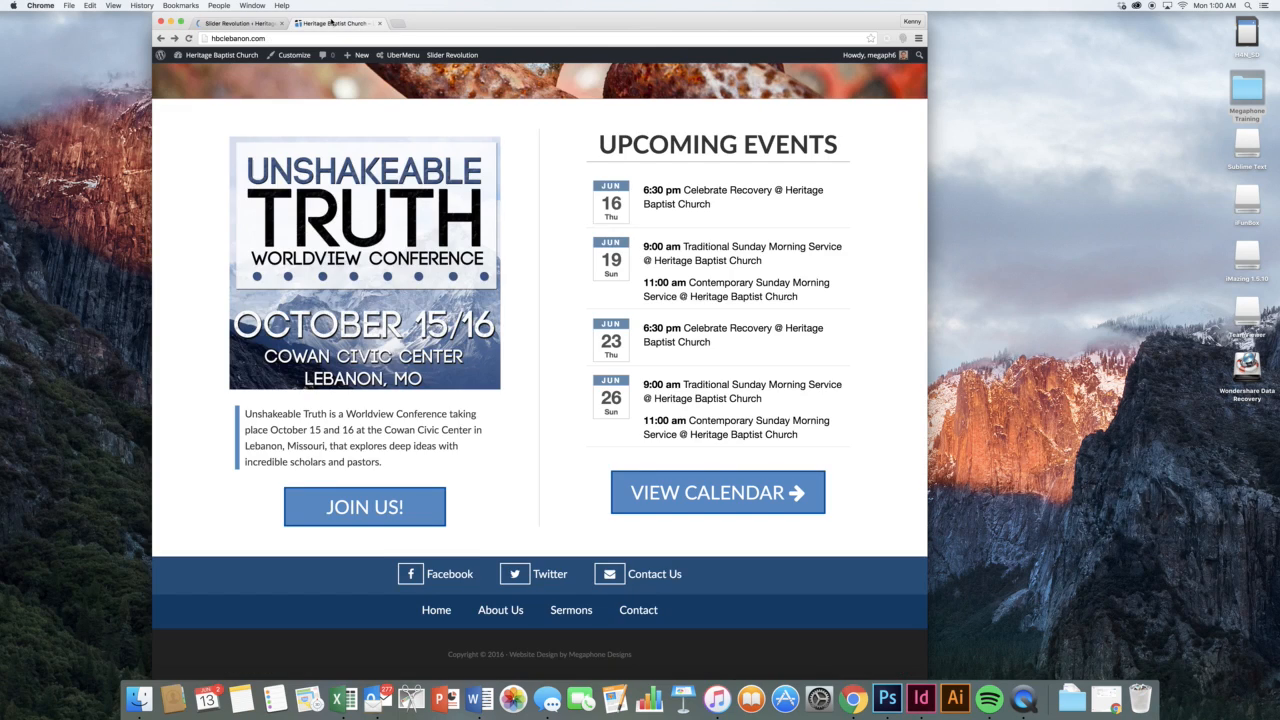
scroll(345, 130, "up", 3)
scroll(343, 135, "up", 10)
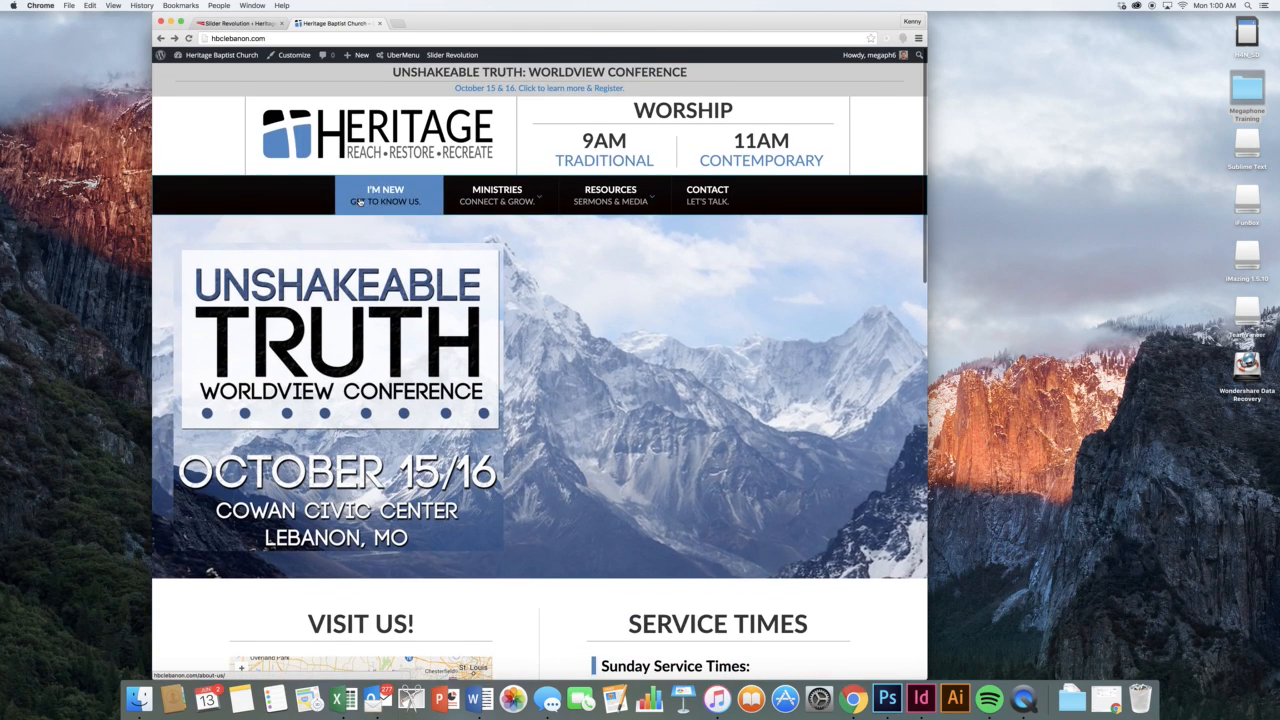
scroll(380, 195, "down", 10)
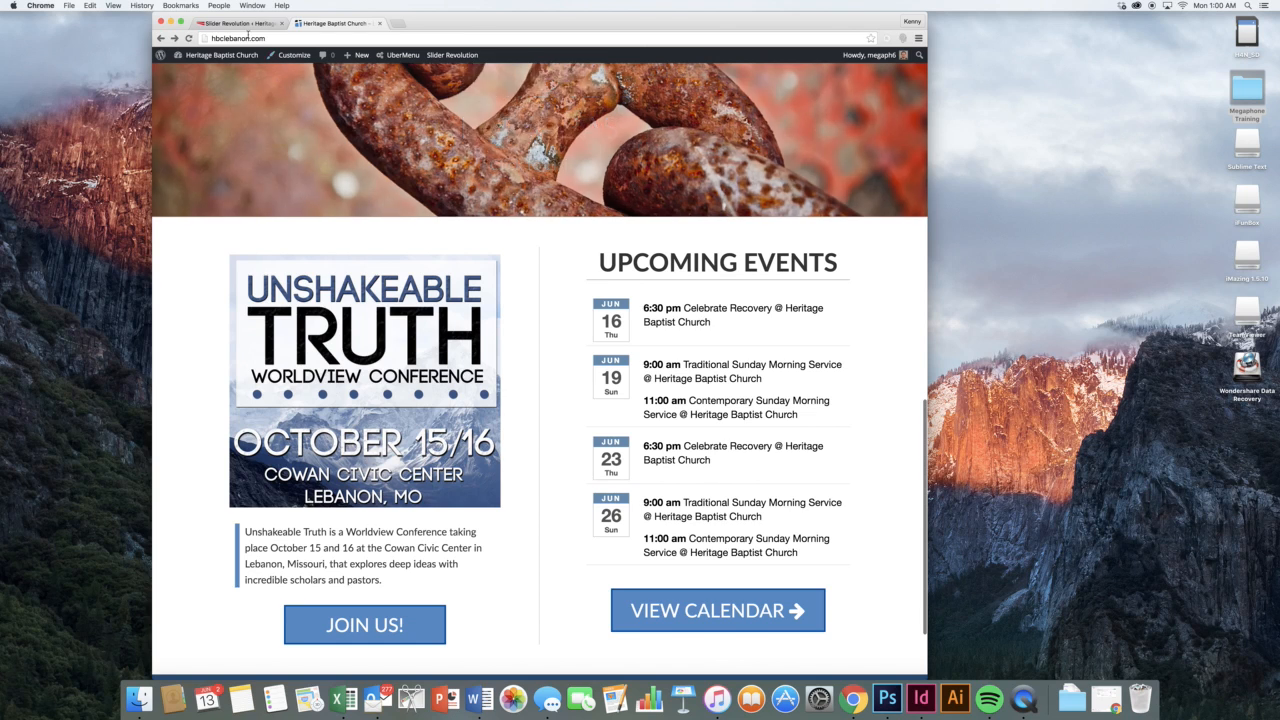
left_click(245, 23)
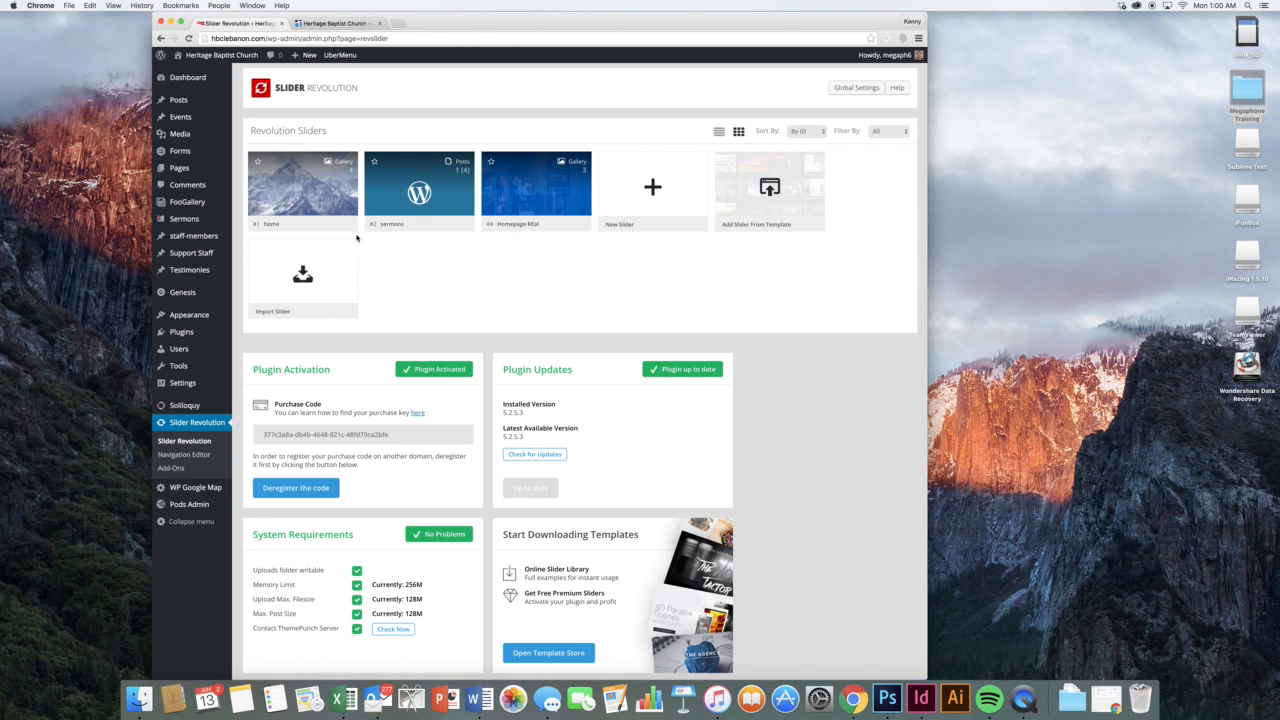
left_click(343, 225)
scroll(345, 225, "down", 1)
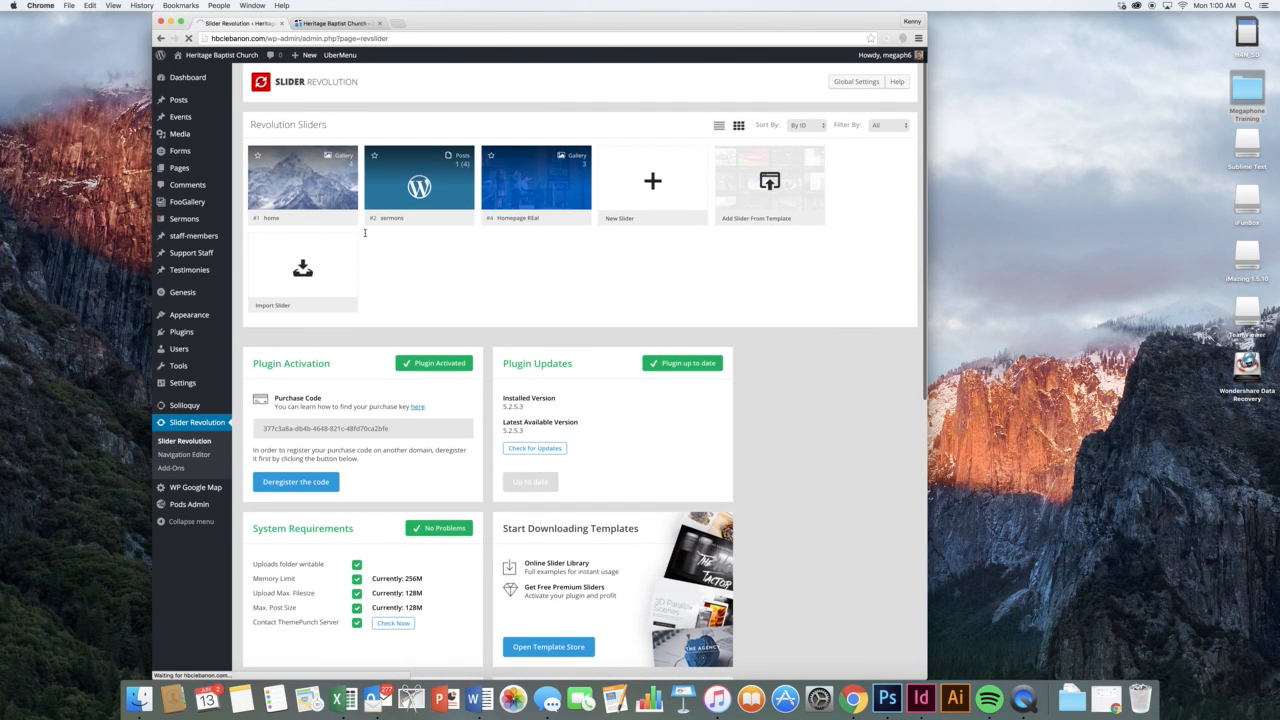
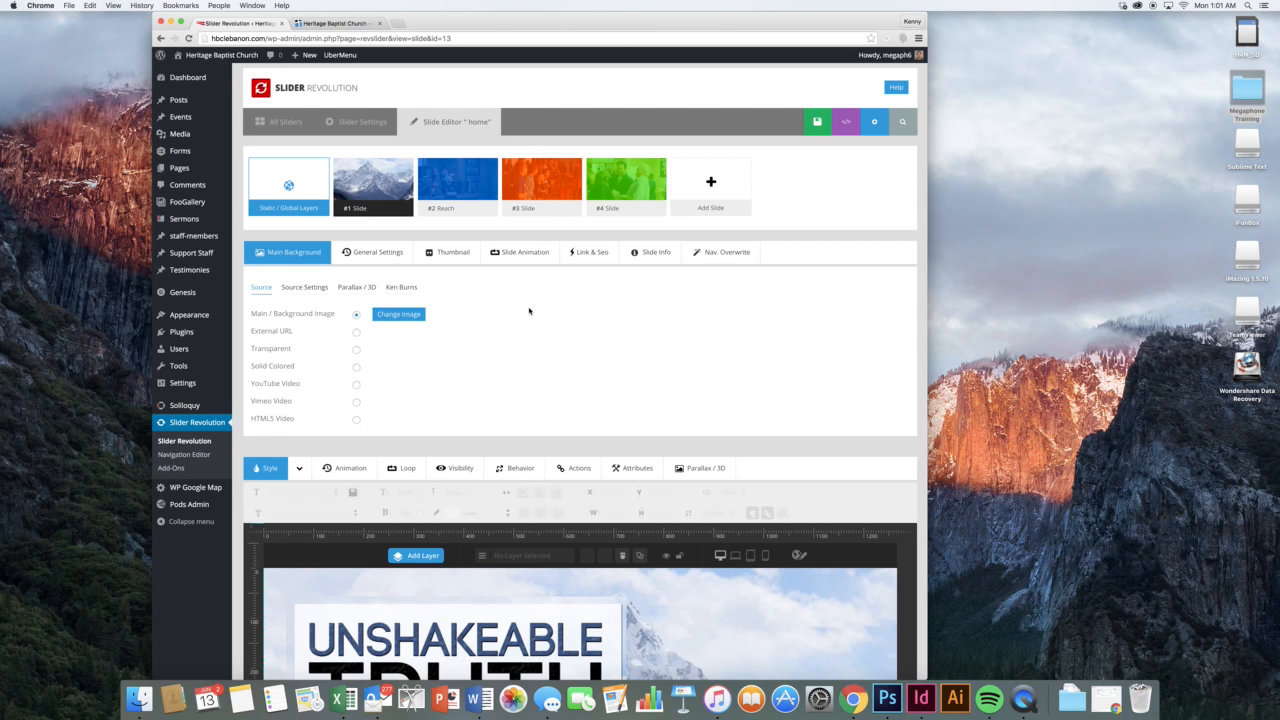
Switch to the live Heritage Baptist Church homepage and scroll through its slider
scroll(526, 318, "down", 3)
scroll(525, 318, "up", 2)
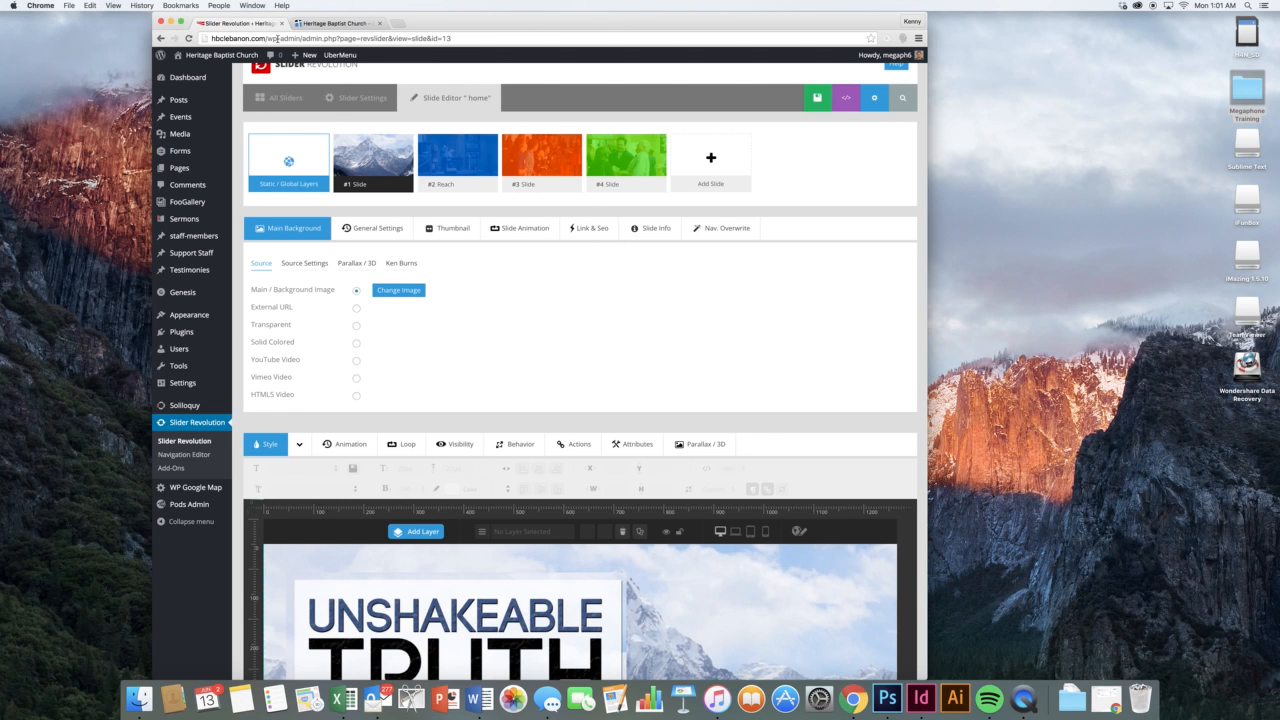
left_click(302, 25)
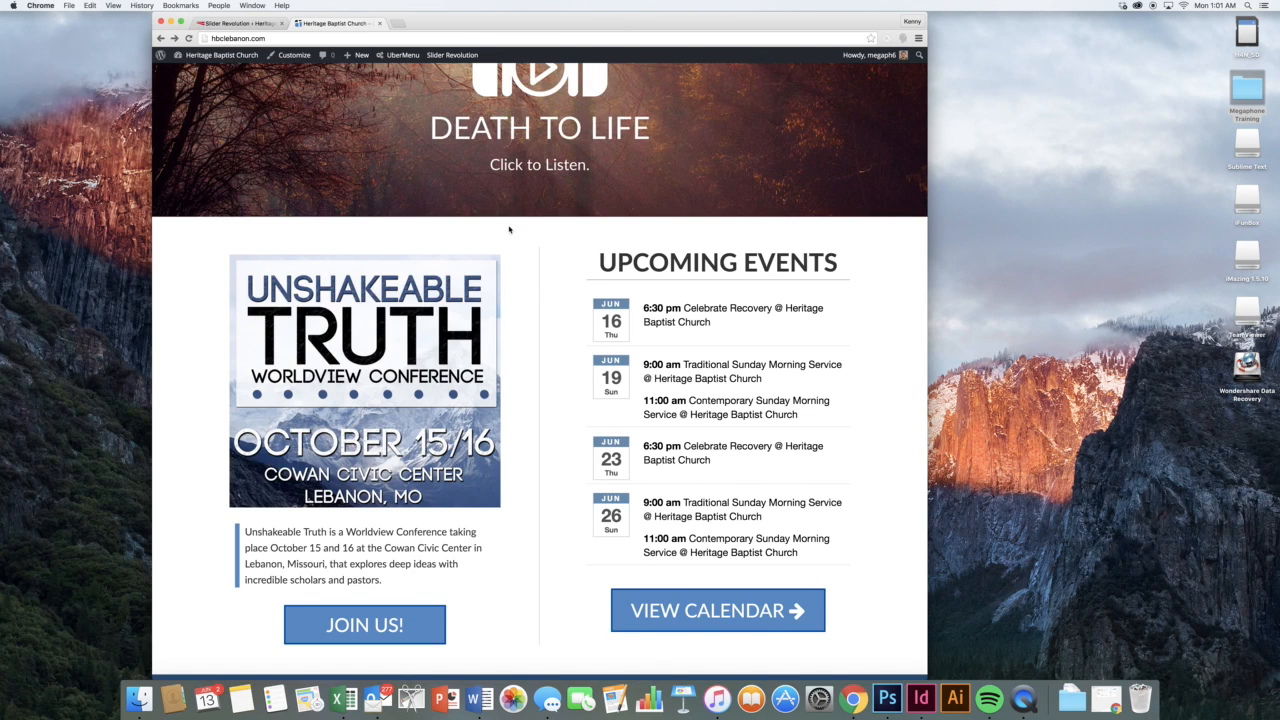
scroll(520, 260, "down", 3)
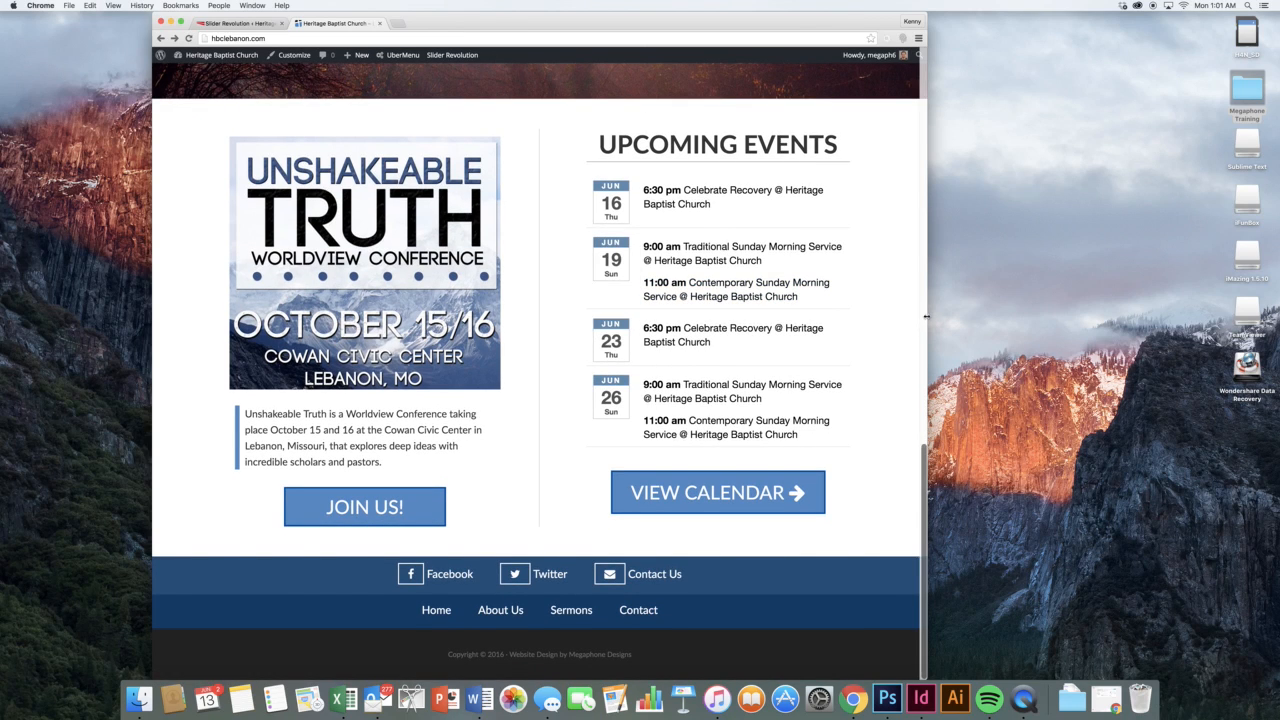
Resize the browser down to phone width and back to desktop to watch the slider adapt
left_click_drag(869, 323, 980, 392)
scroll(492, 331, "down", 5)
scroll(930, 385, "up", 10)
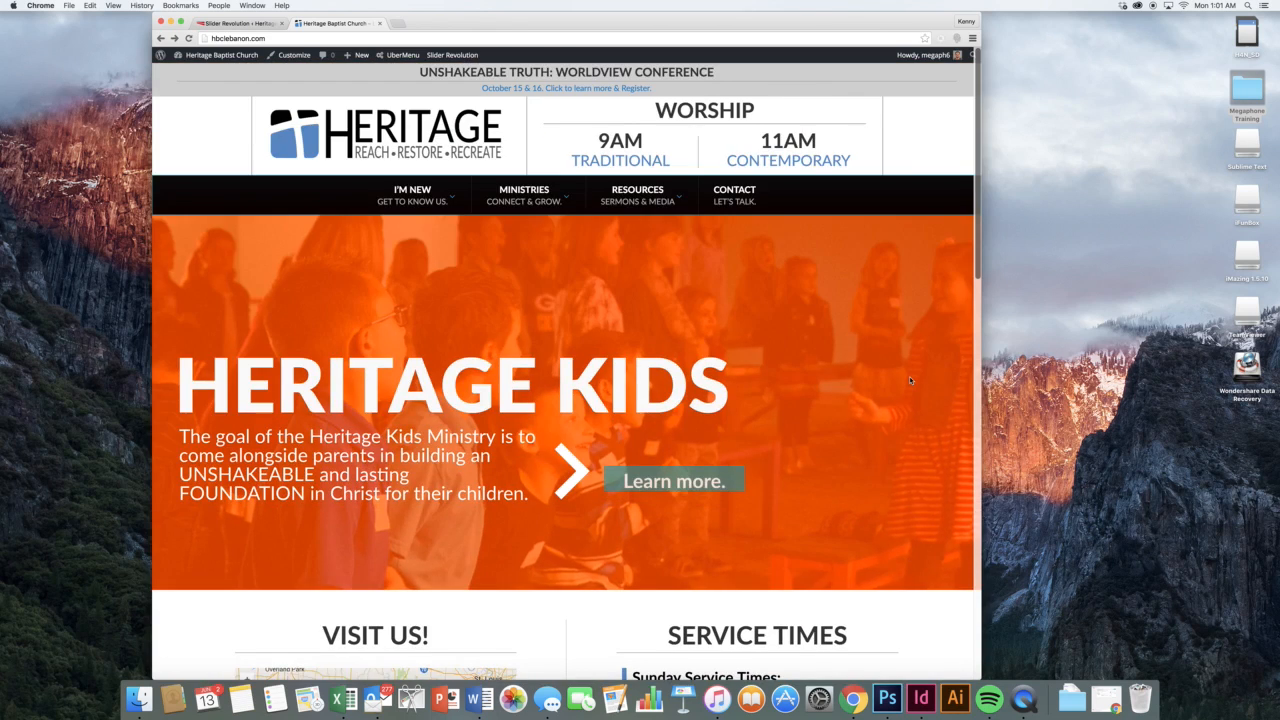
scroll(909, 376, "down", 1)
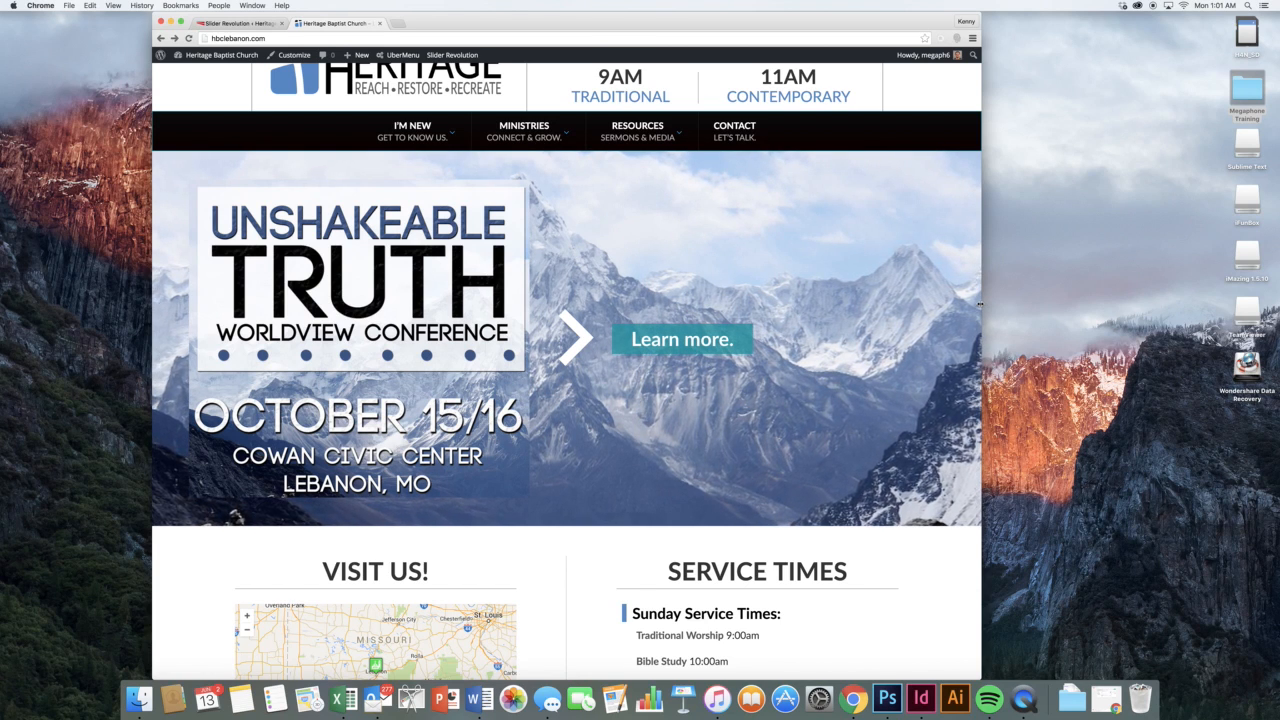
left_click_drag(979, 303, 608, 324)
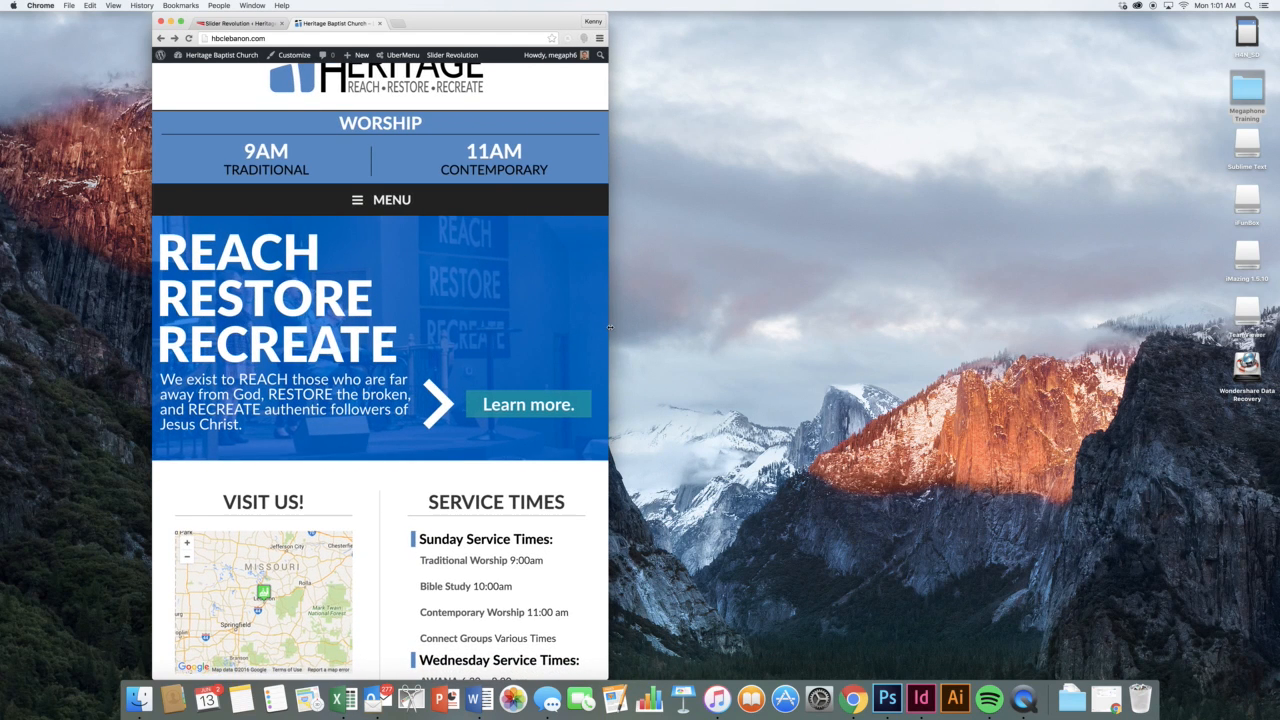
left_click_drag(523, 331, 469, 330)
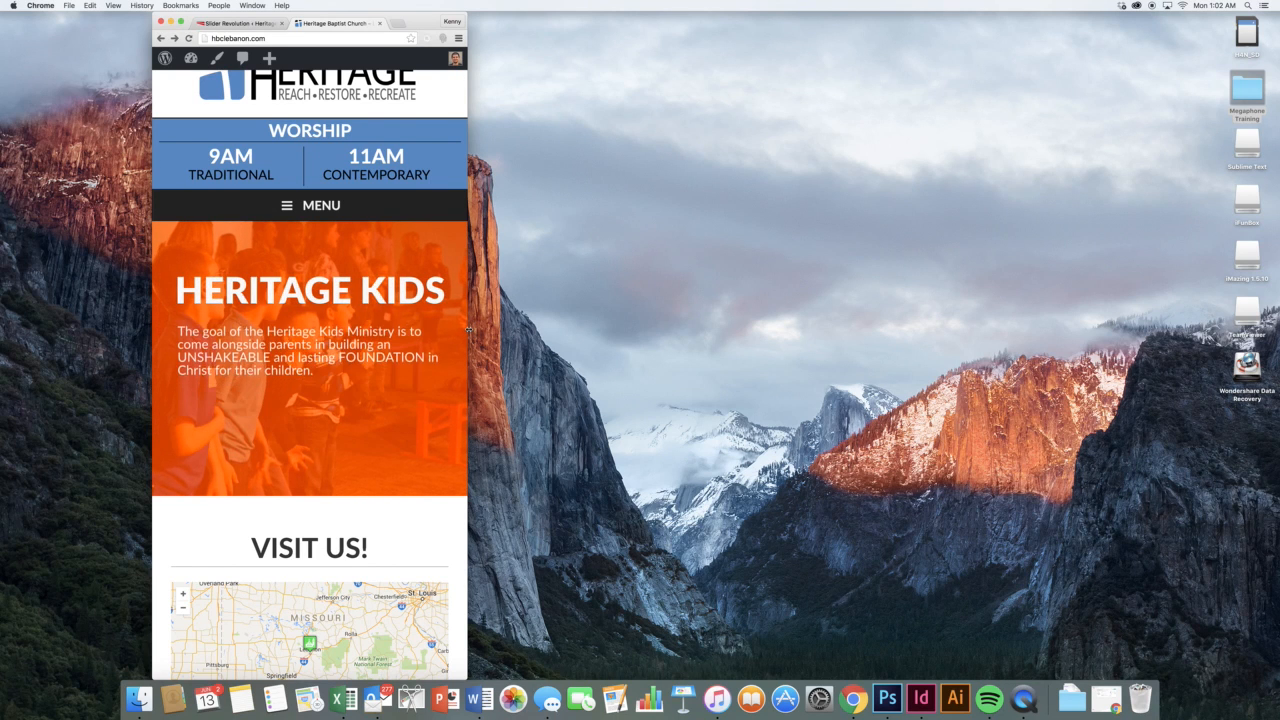
left_click_drag(469, 330, 352, 330)
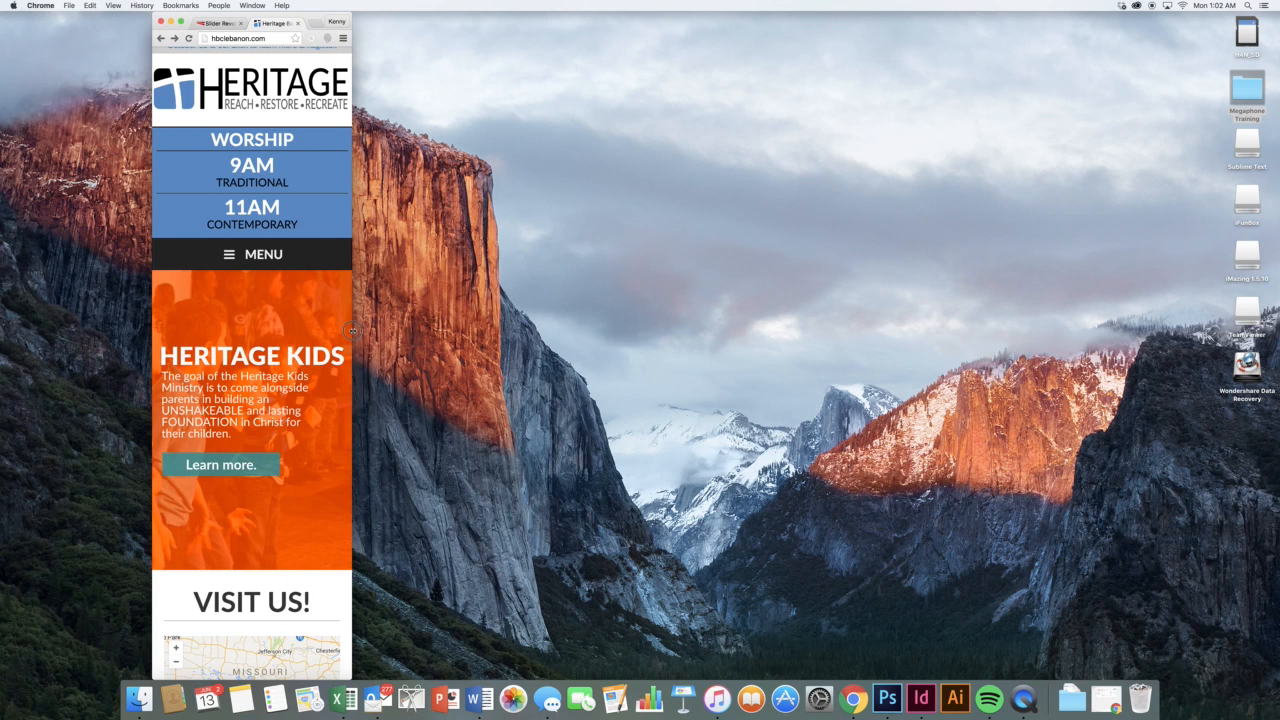
mouse_move(352, 330)
left_mouse_down()
mouse_move(423, 330)
mouse_move(357, 330)
left_mouse_up()
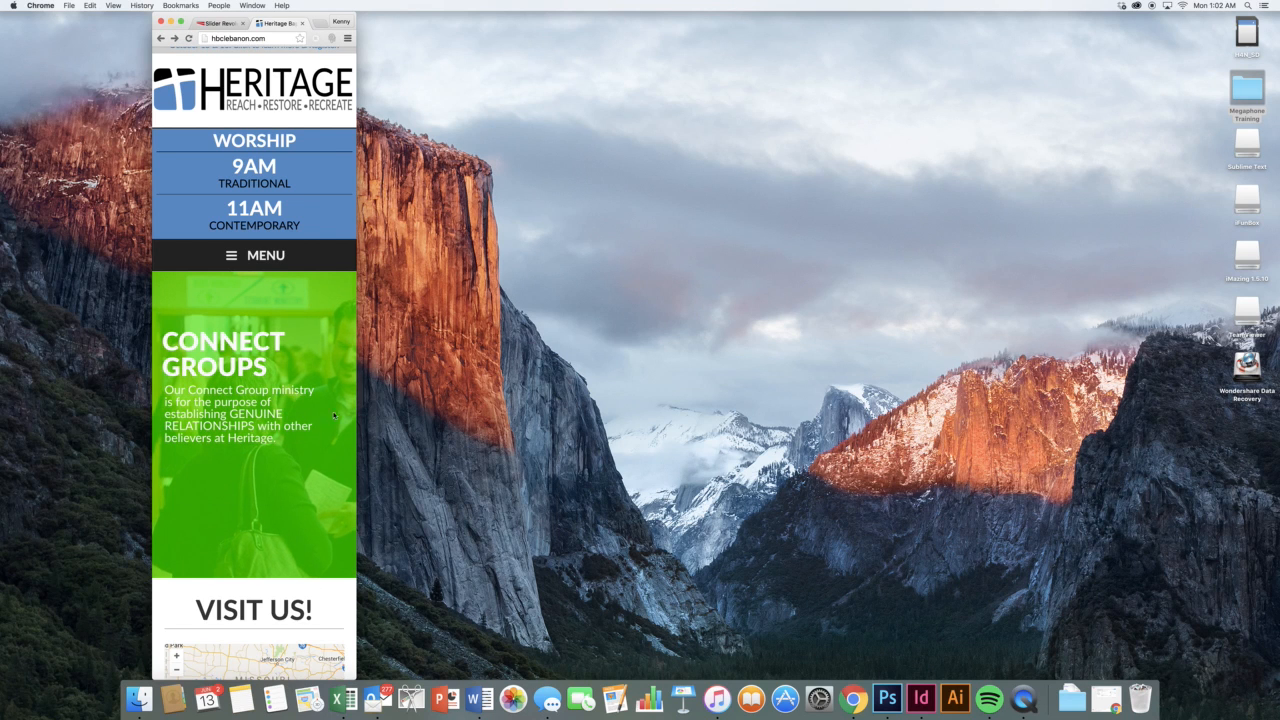
left_click_drag(357, 458, 809, 492)
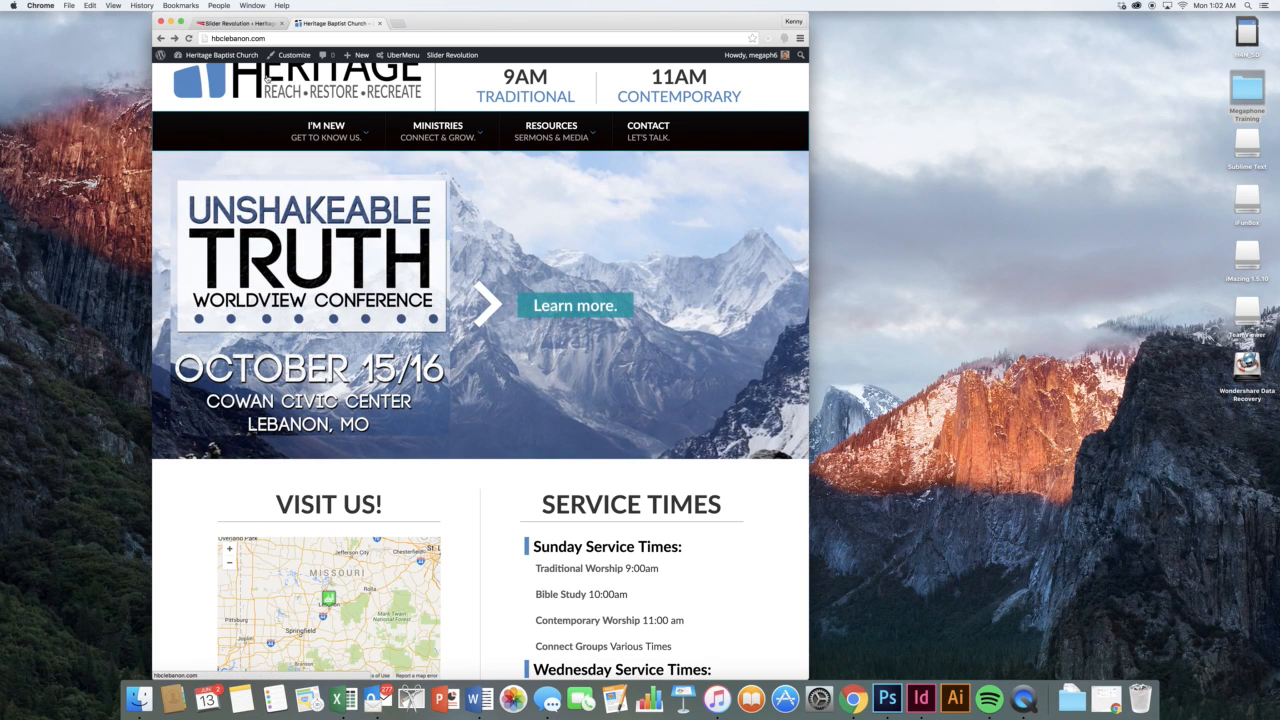
Return to the Slider Revolution slide editor and widen the browser to show it fully
left_click(248, 24)
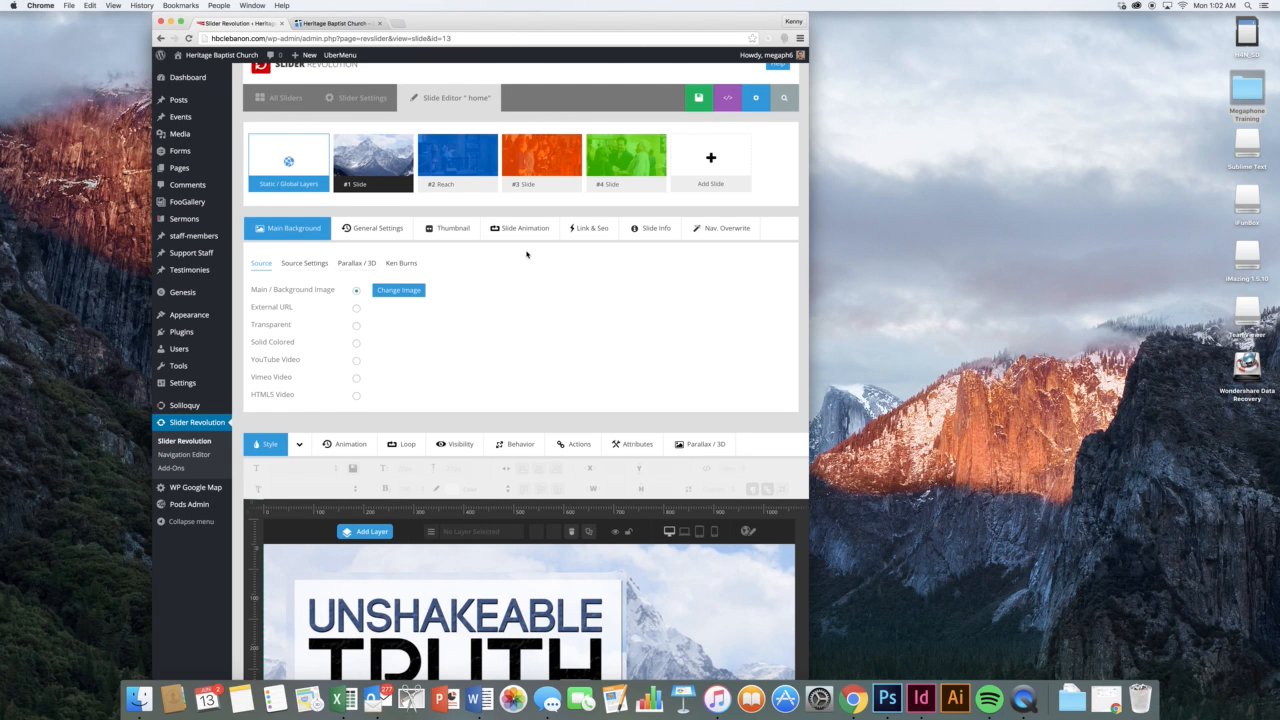
scroll(527, 254, "down", 5)
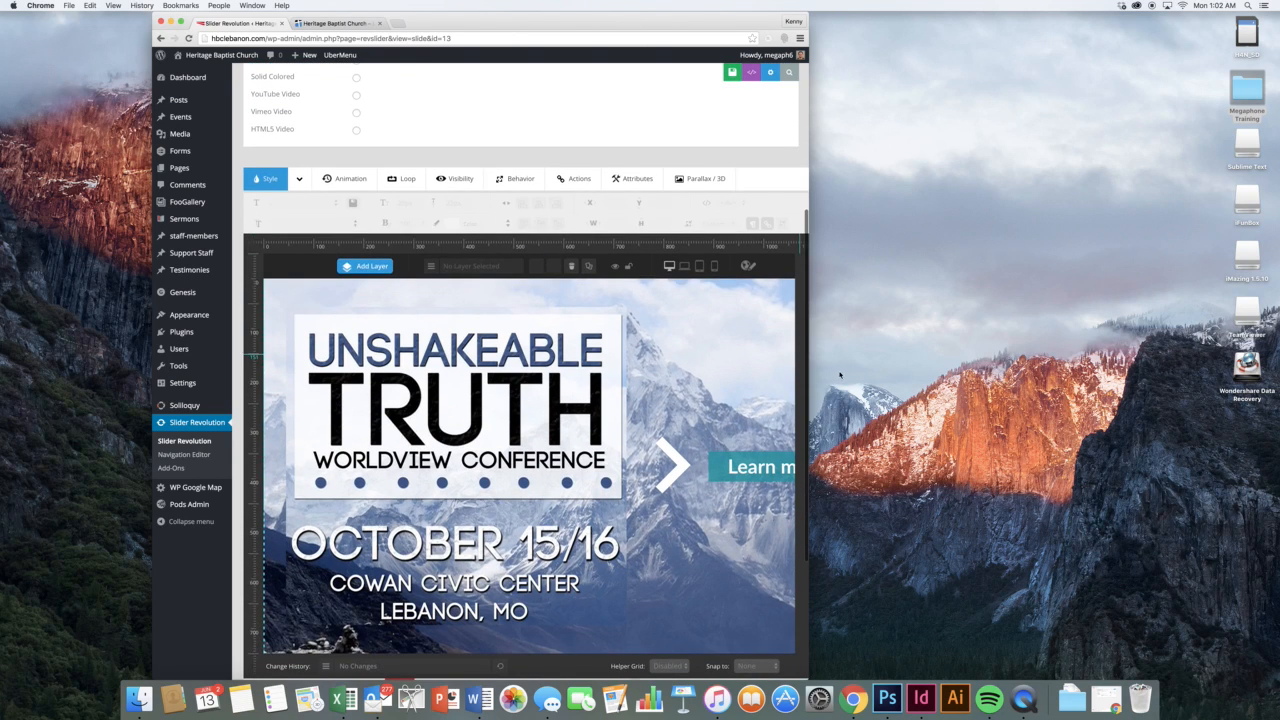
left_click_drag(809, 385, 1130, 387)
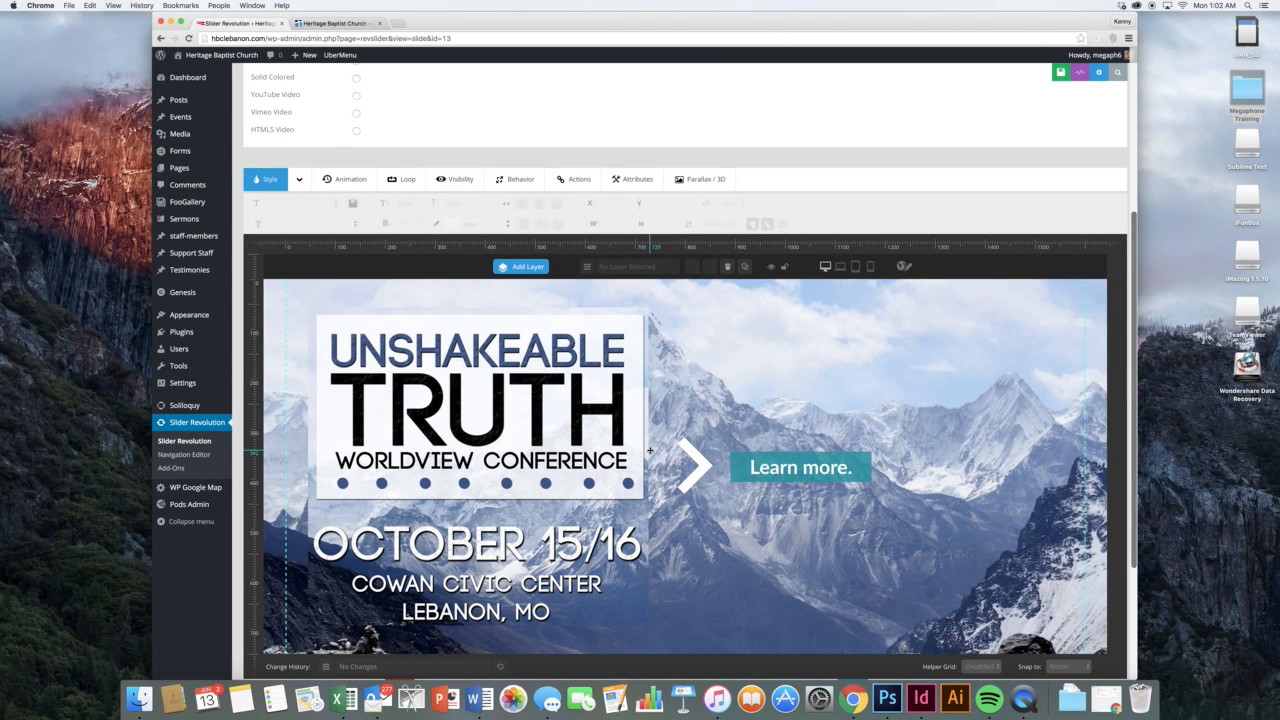
scroll(650, 451, "down", 2)
Inspect the Unshakeable Truth slide's conference image, arrow and Learn more layers
left_click(602, 423)
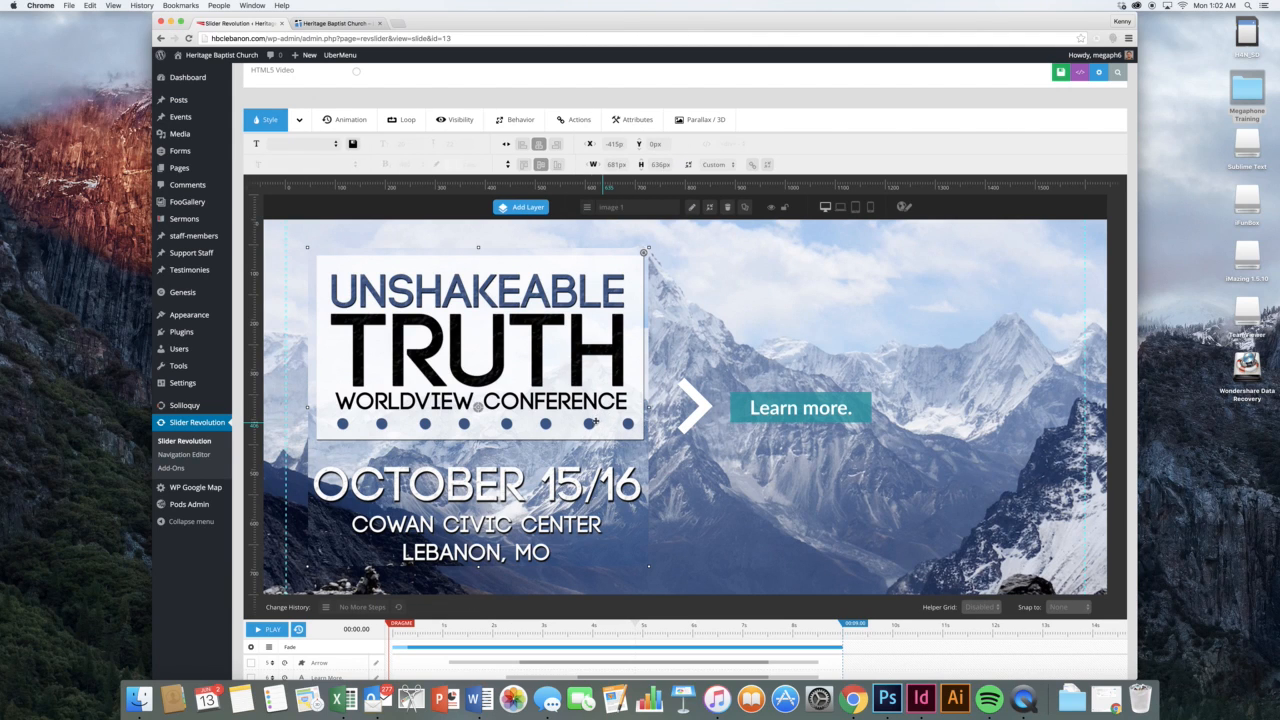
left_click(707, 405)
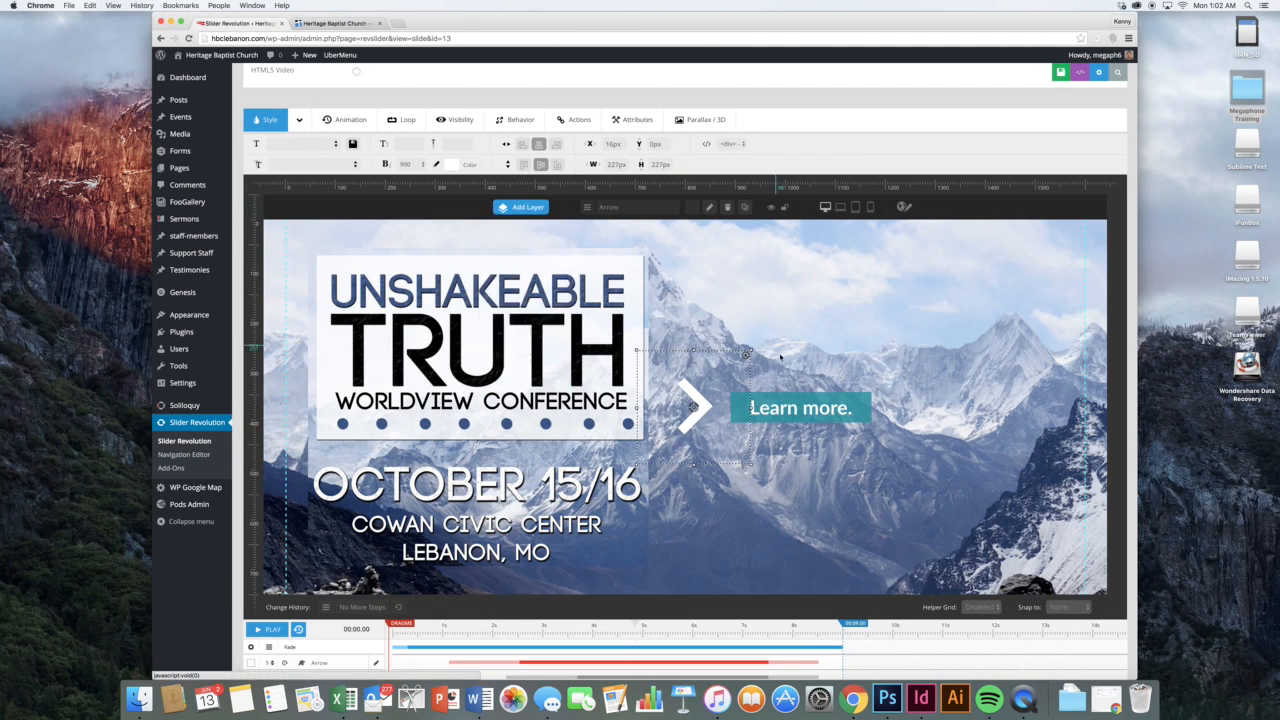
left_click(798, 405)
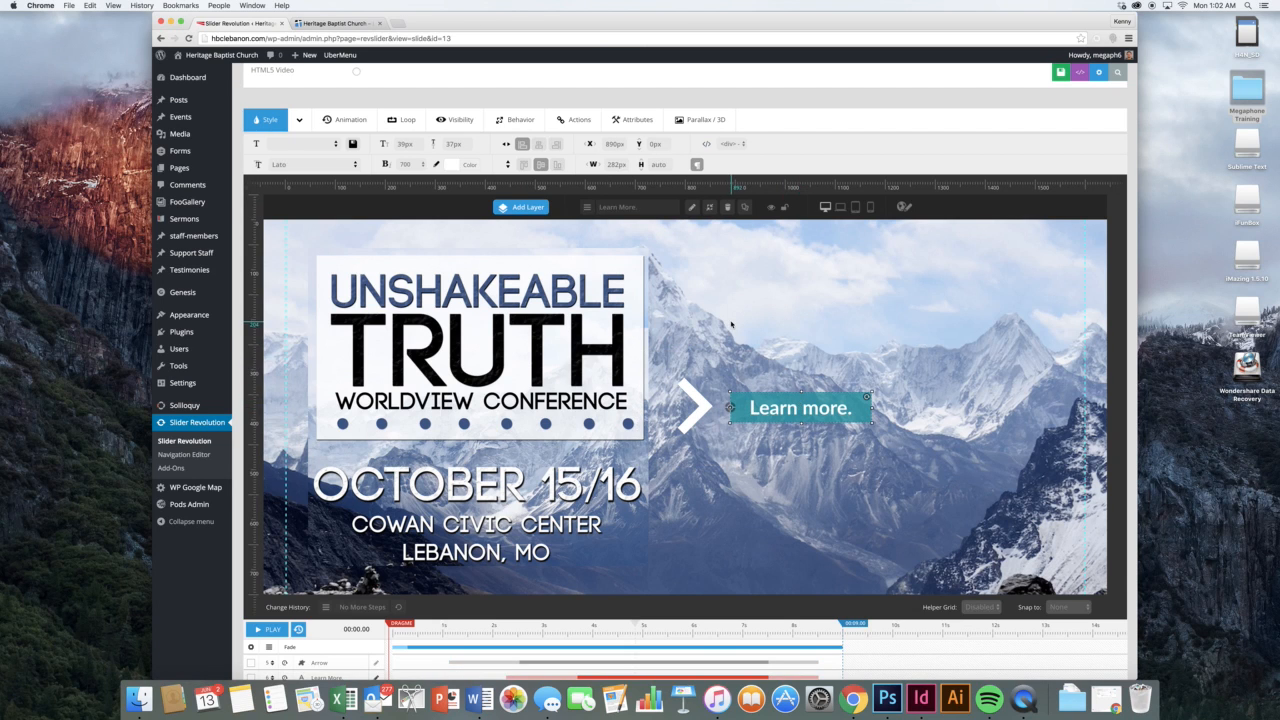
scroll(731, 323, "up", 5)
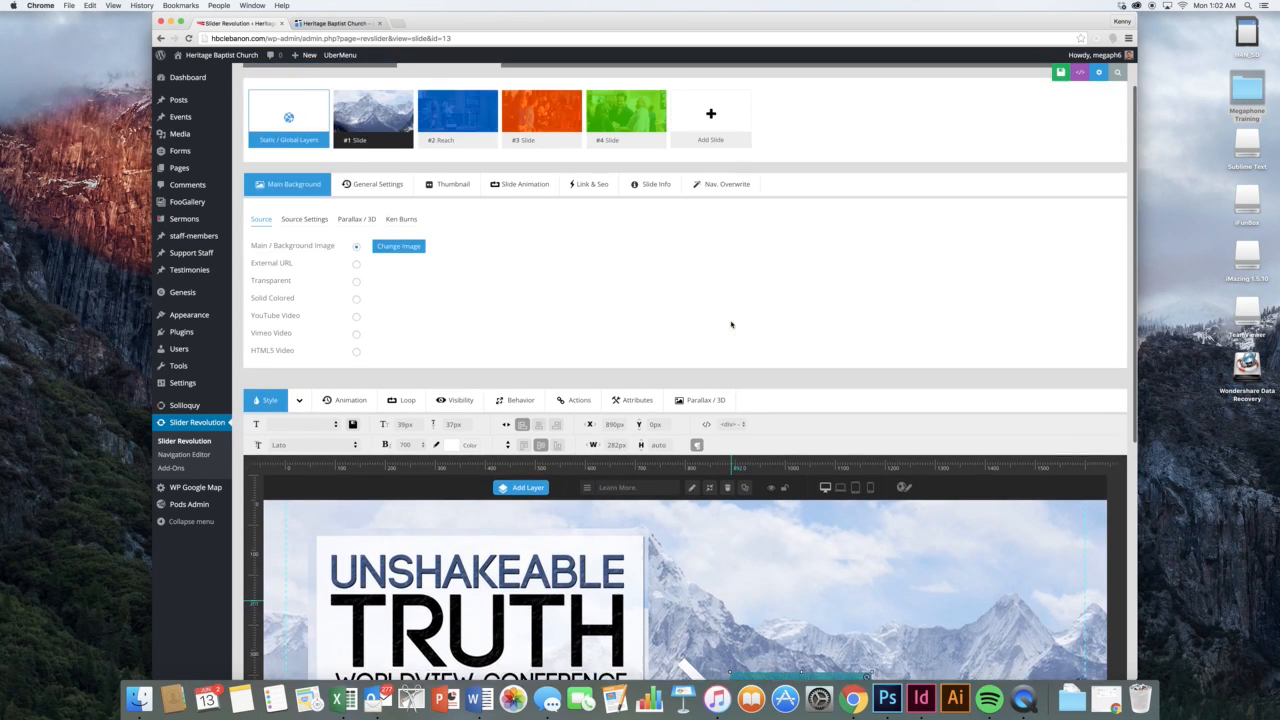
scroll(731, 324, "up", 2)
On the #2 Reach slide, add a 'Whatever text you want' text layer above the REACH heading
left_click(442, 187)
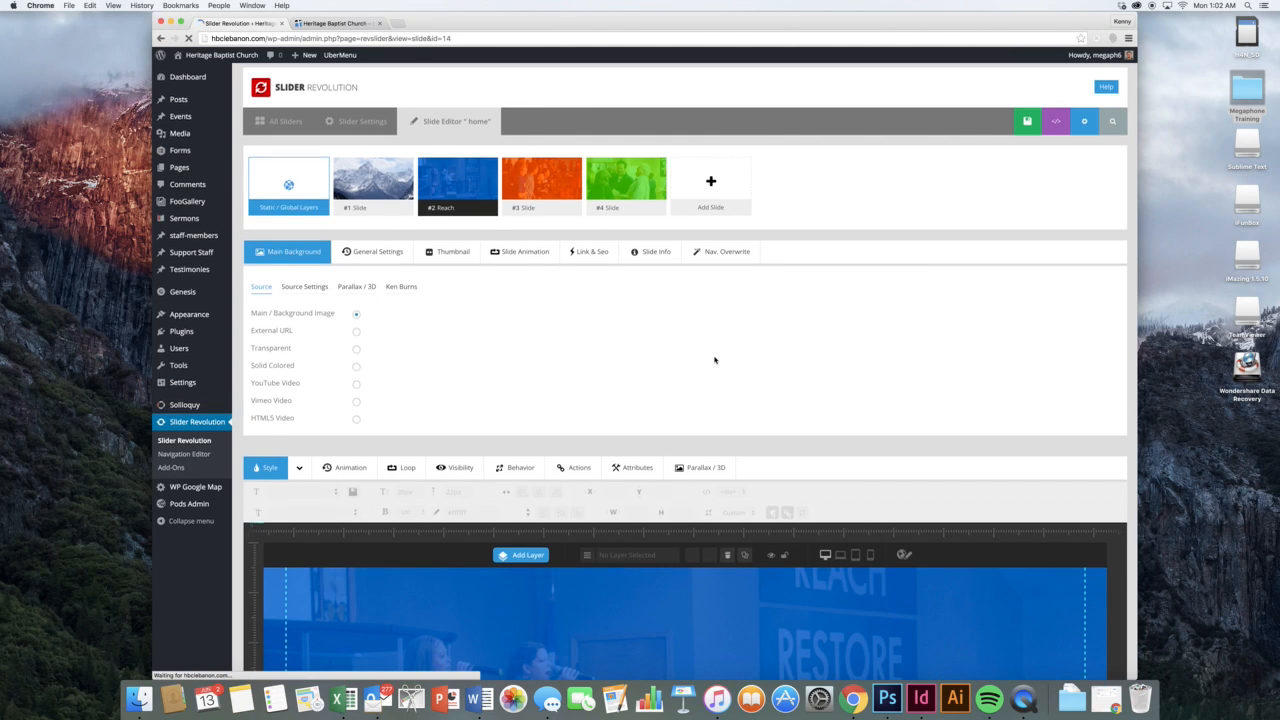
scroll(714, 360, "down", 5)
mouse_move(528, 254)
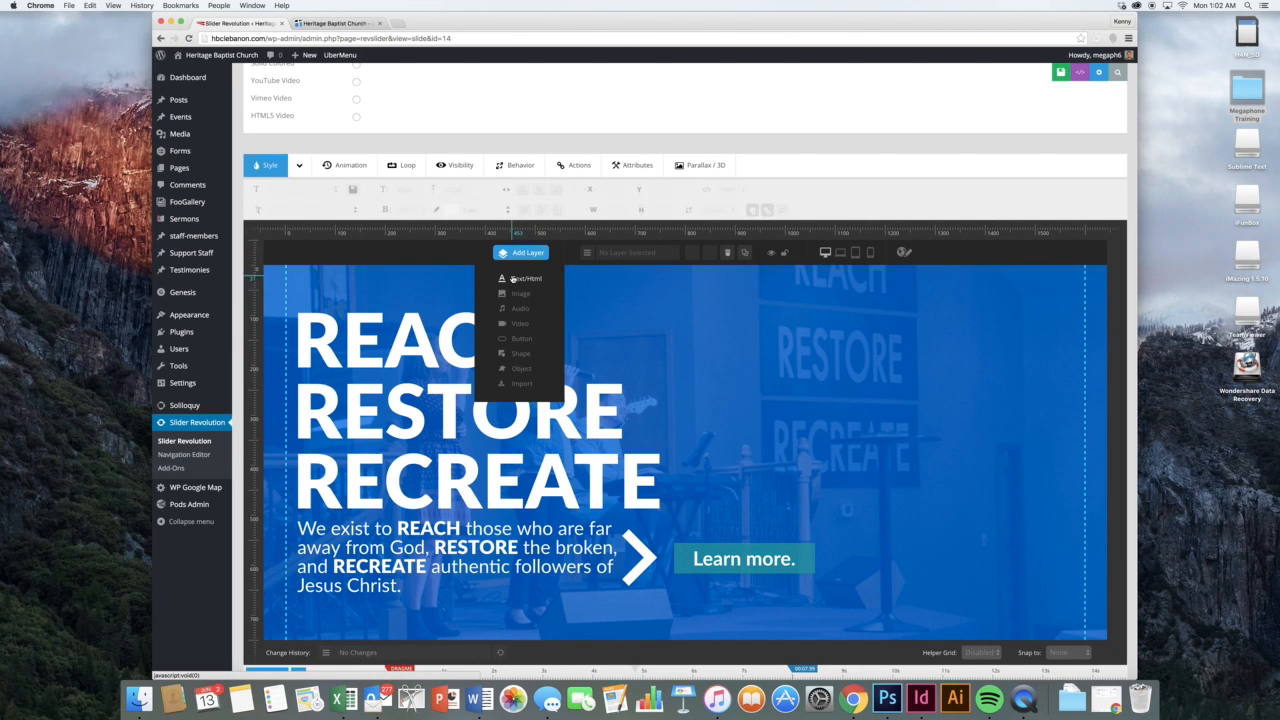
left_click(513, 279)
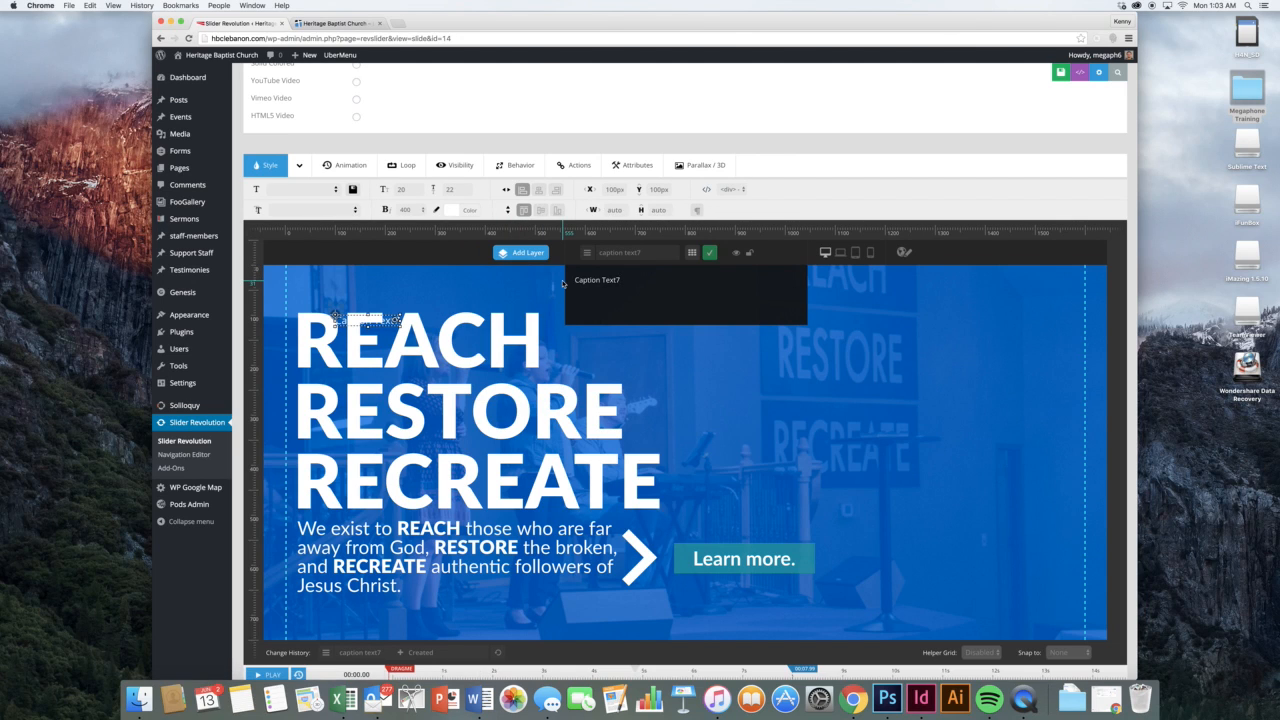
key("super+a")
type("Whatever")
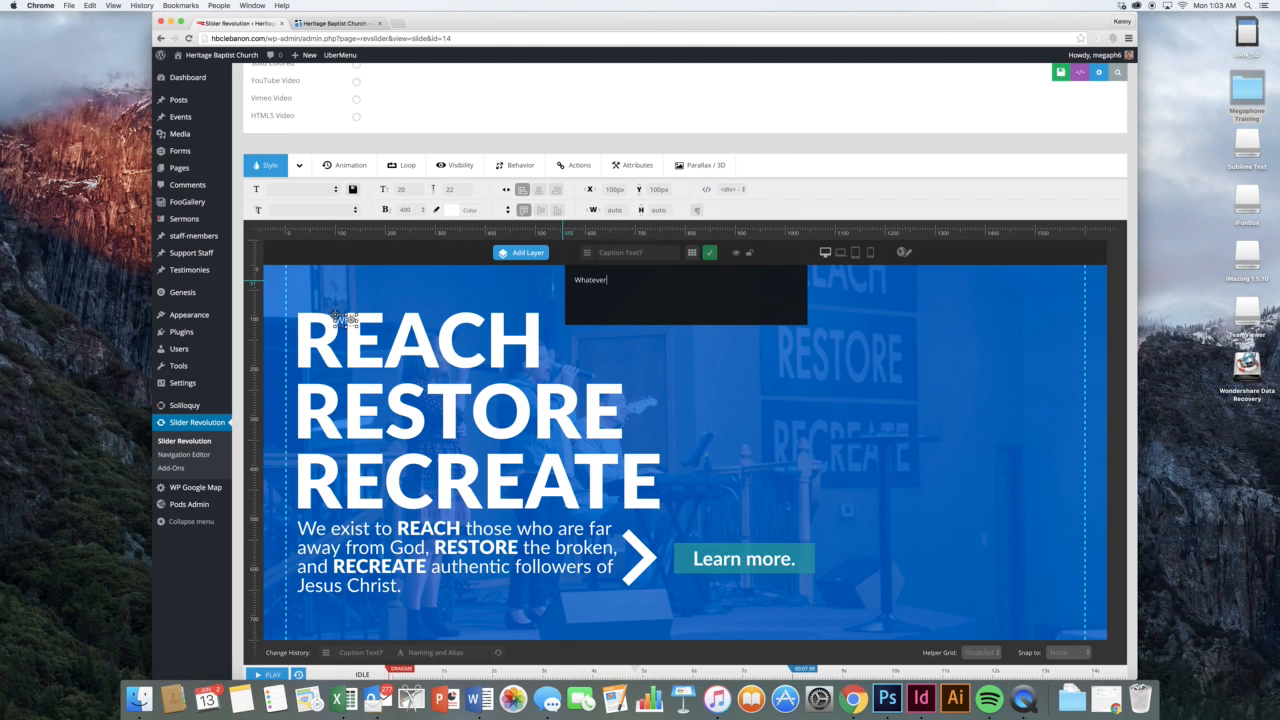
type(" text you want")
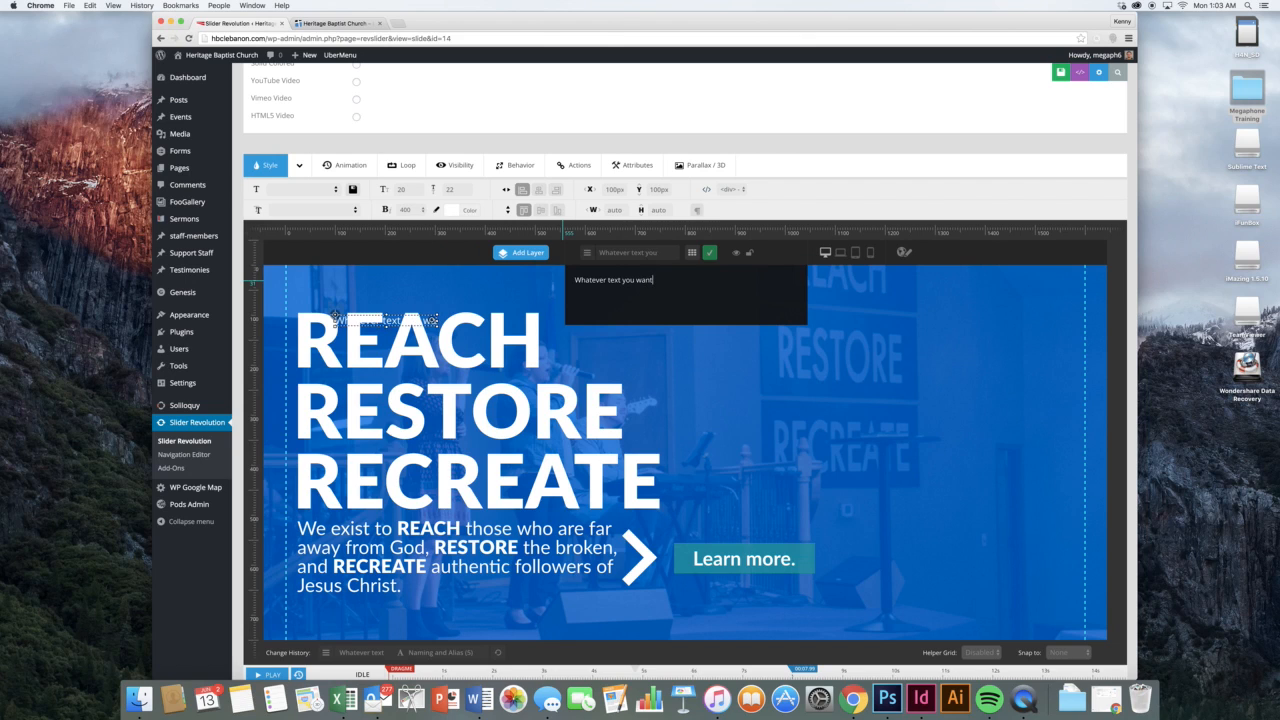
left_click(709, 252)
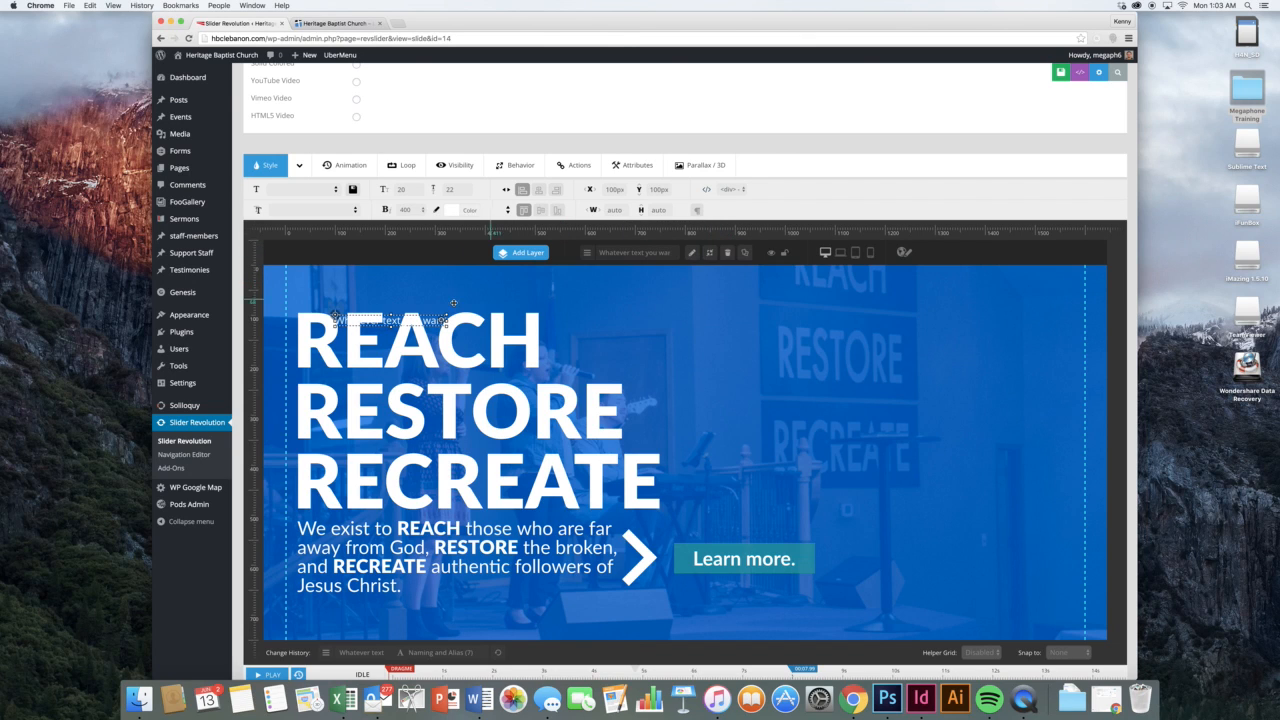
left_click_drag(418, 324, 380, 300)
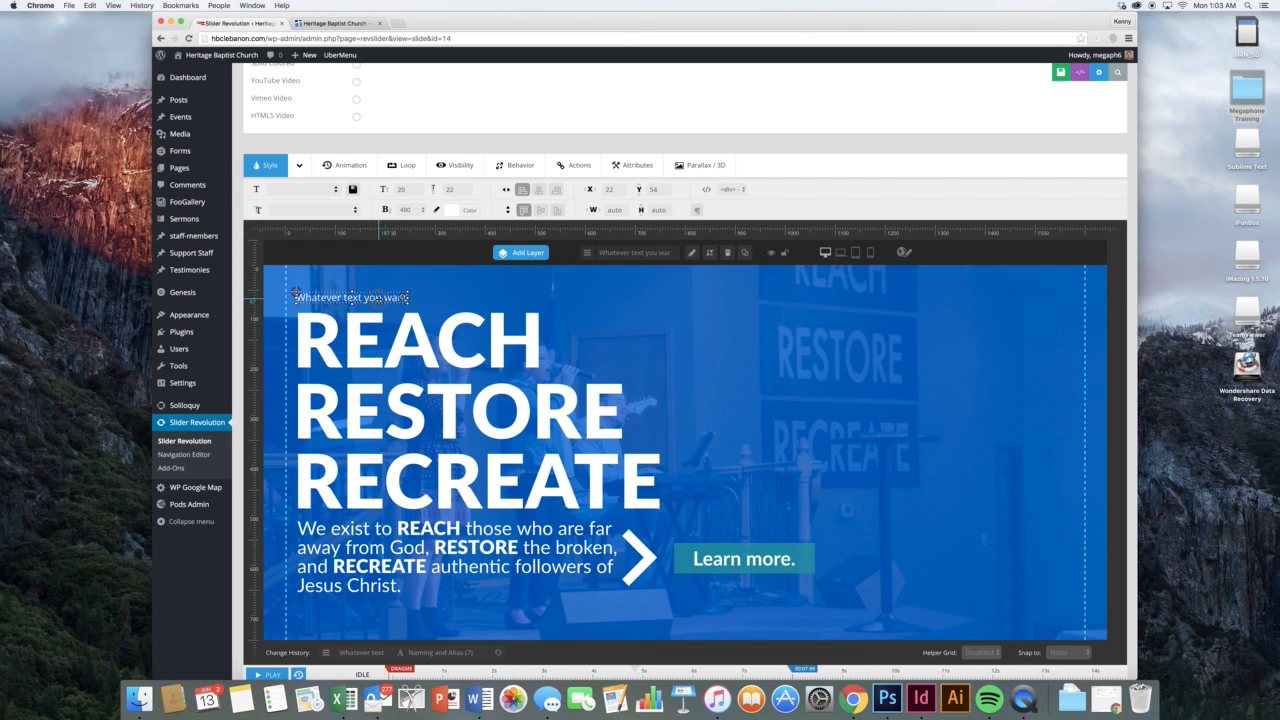
left_click_drag(296, 292, 305, 292)
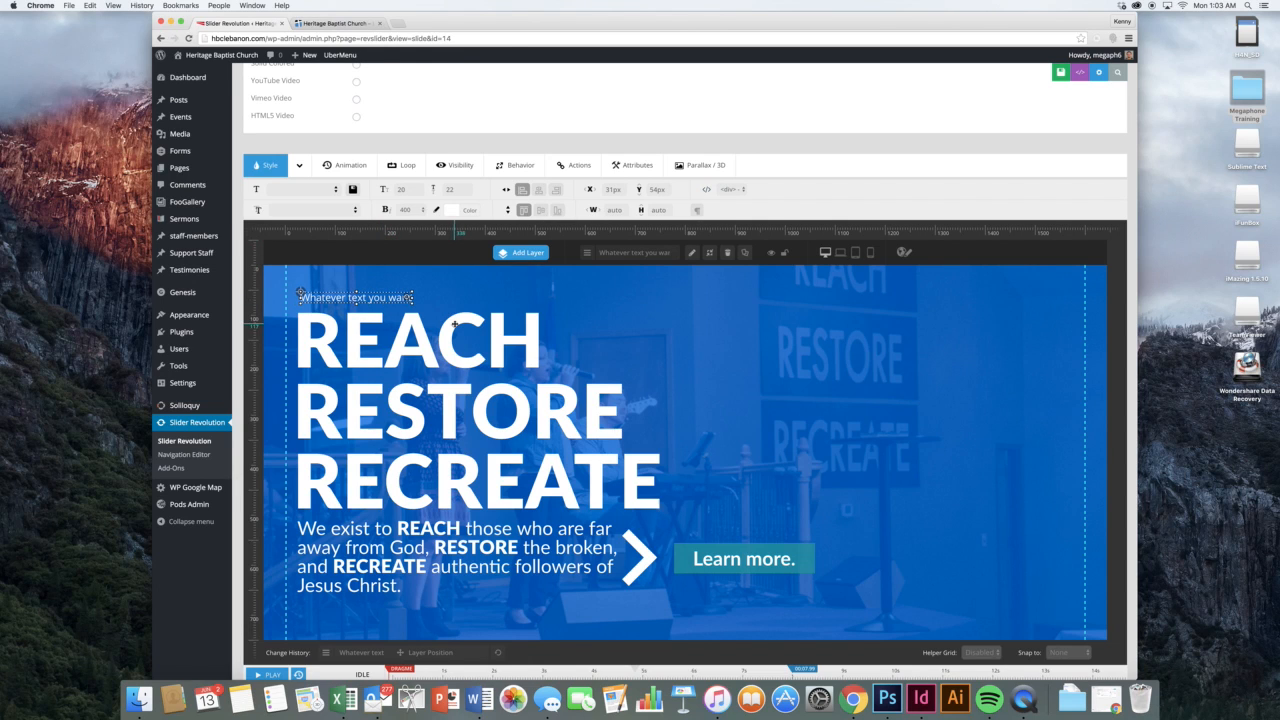
Style the text layer as 100px Lato at weight 900 and move it right of the heading
left_click(354, 211)
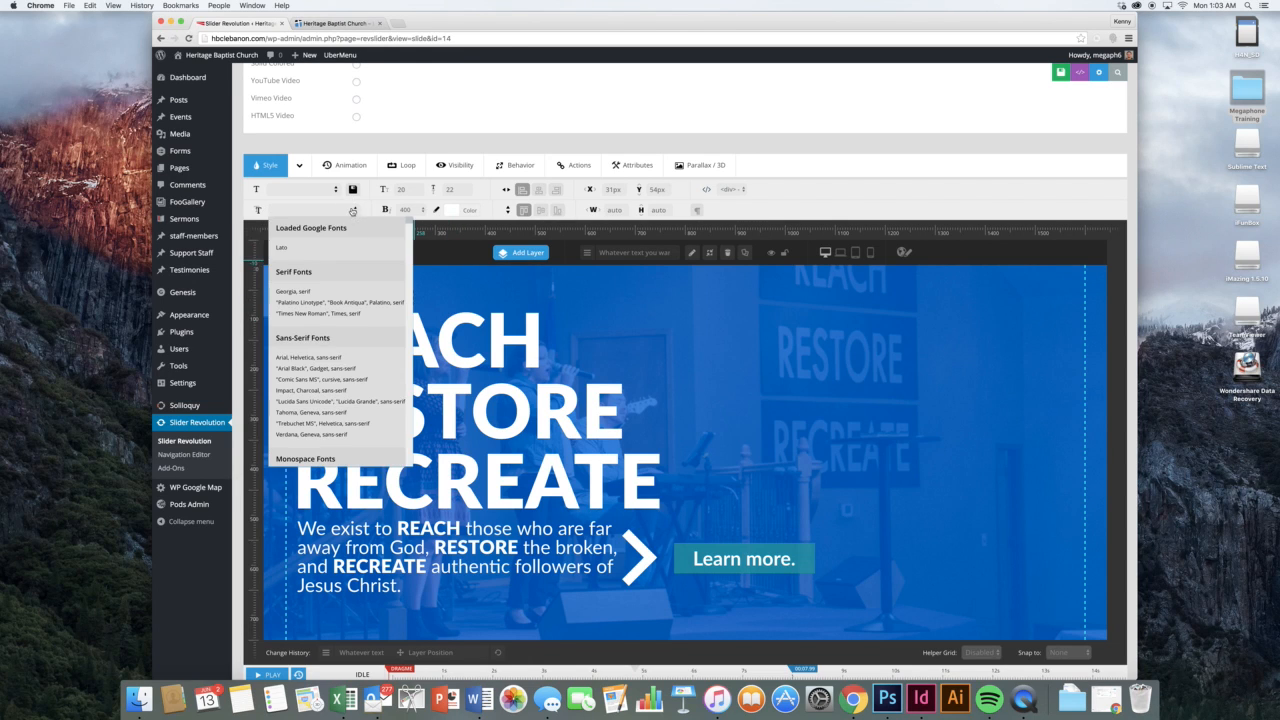
left_click(316, 252)
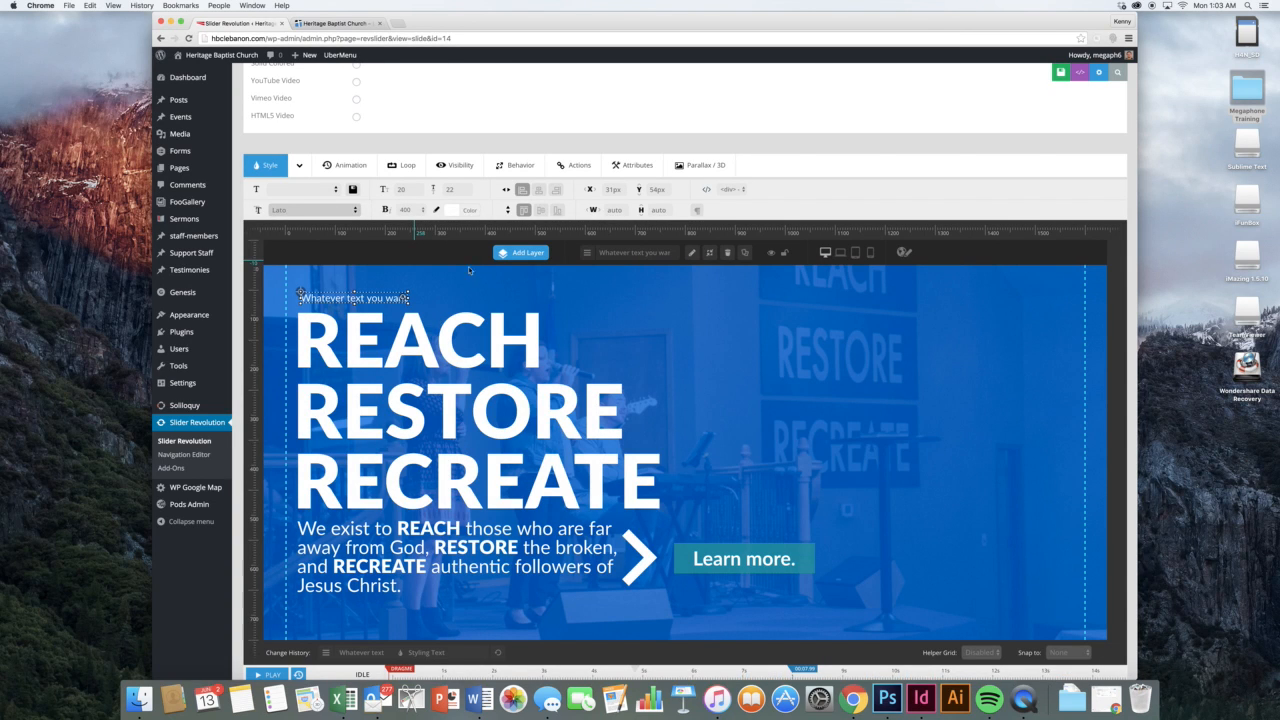
left_click(399, 190)
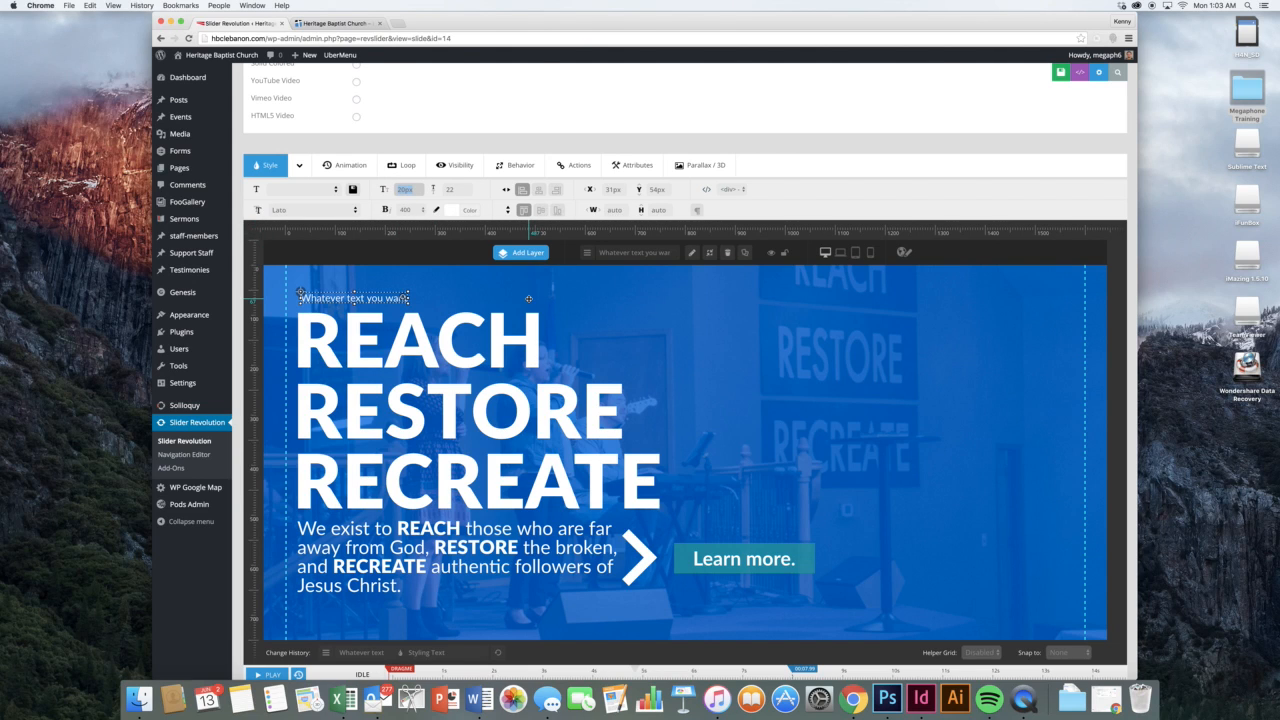
key("Tab")
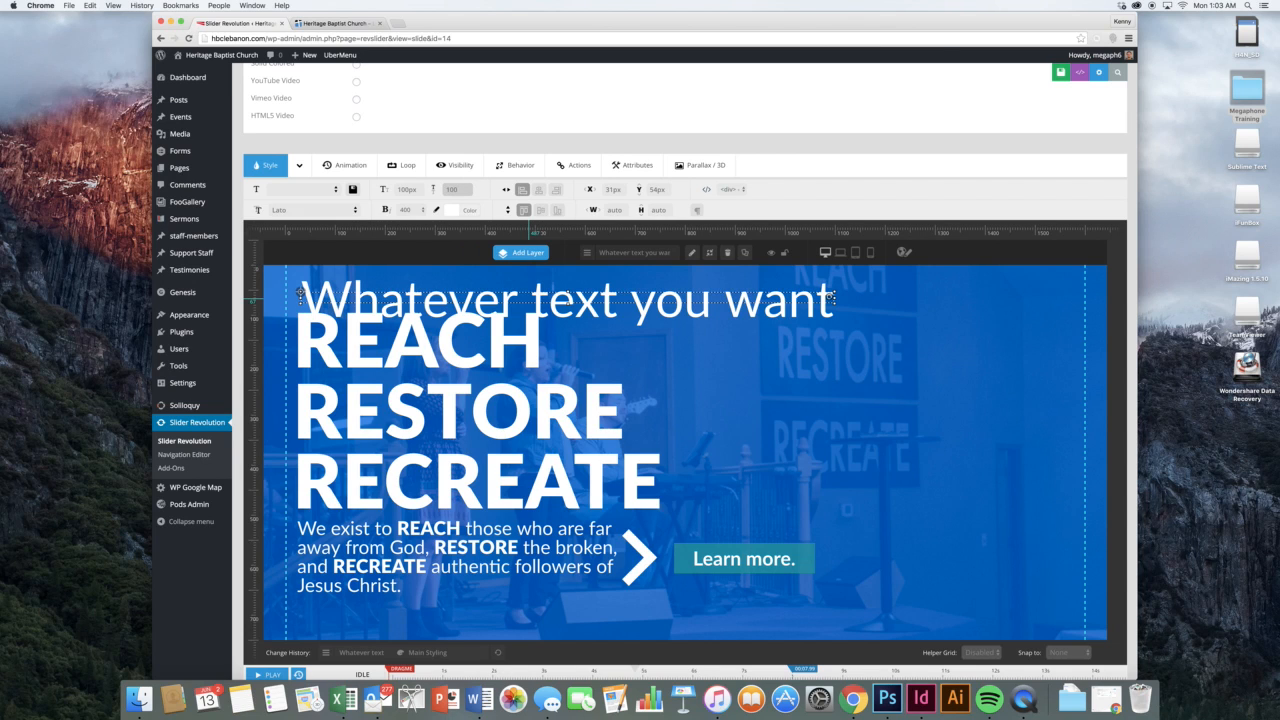
left_click_drag(595, 310, 819, 353)
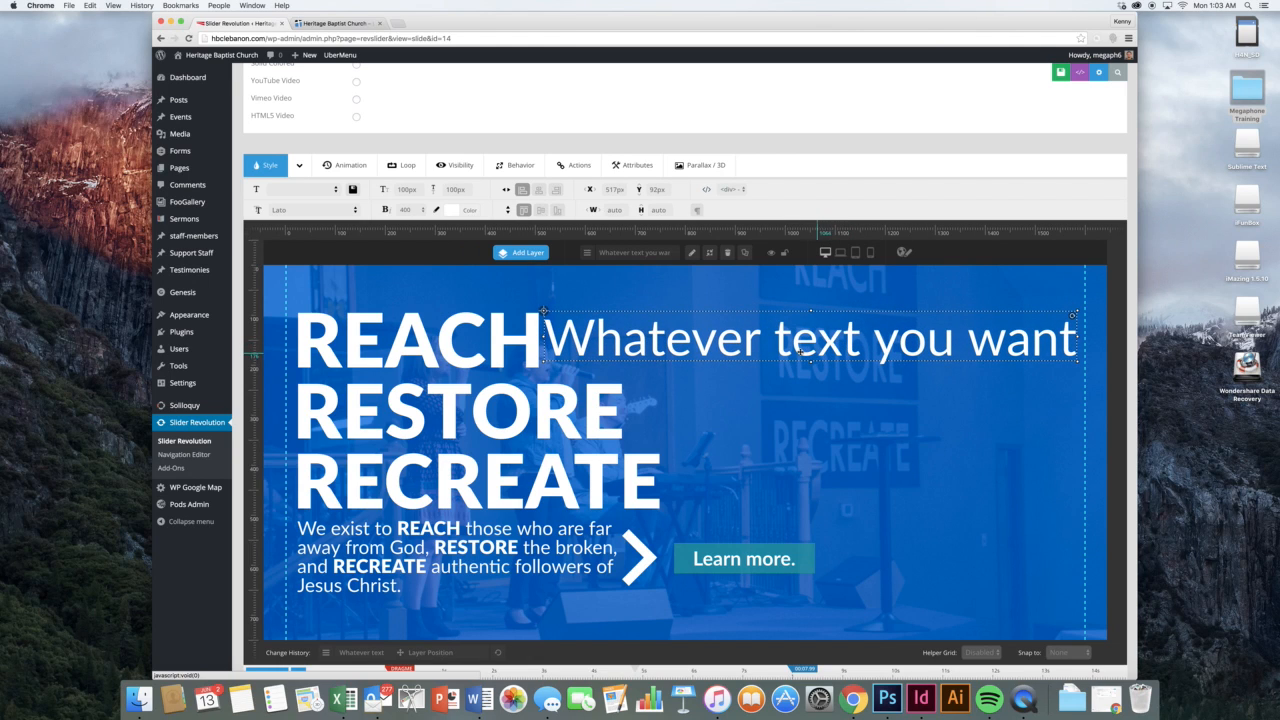
left_click(406, 209)
left_click(408, 226)
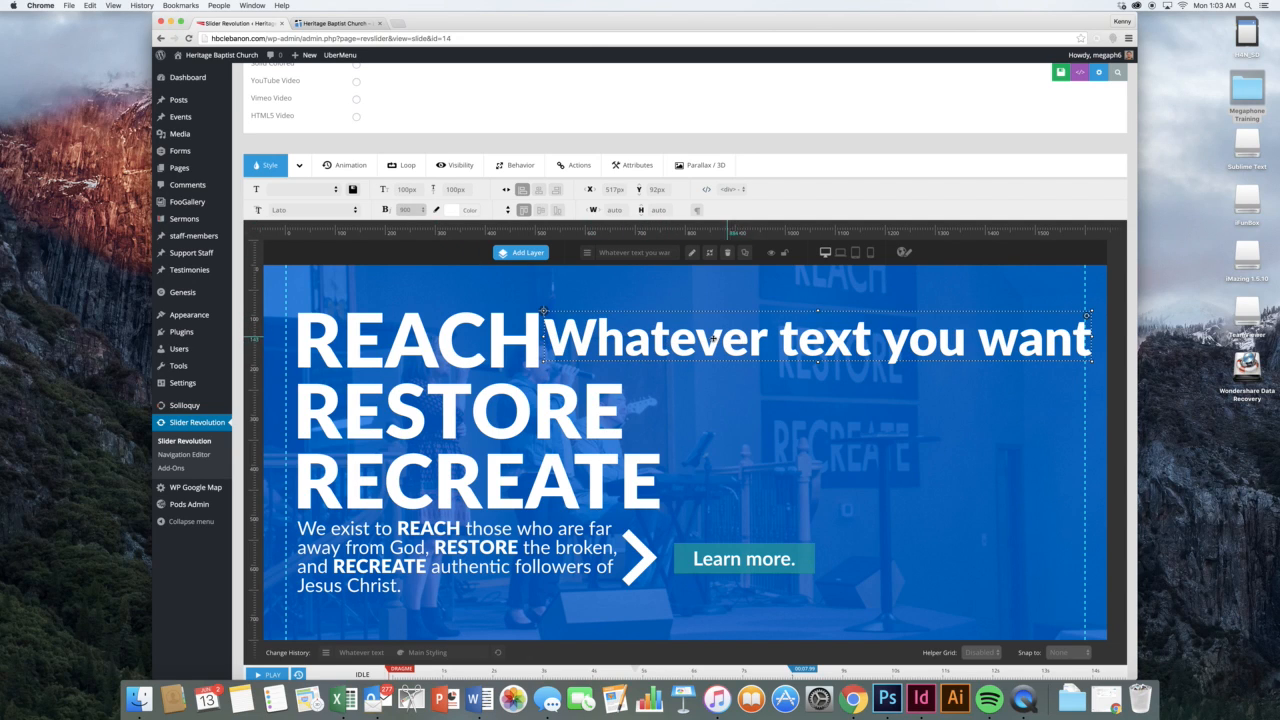
In the notebook layout, toggle Auto Linebreak, then resize and move the text layer beside the heading
left_click(841, 253)
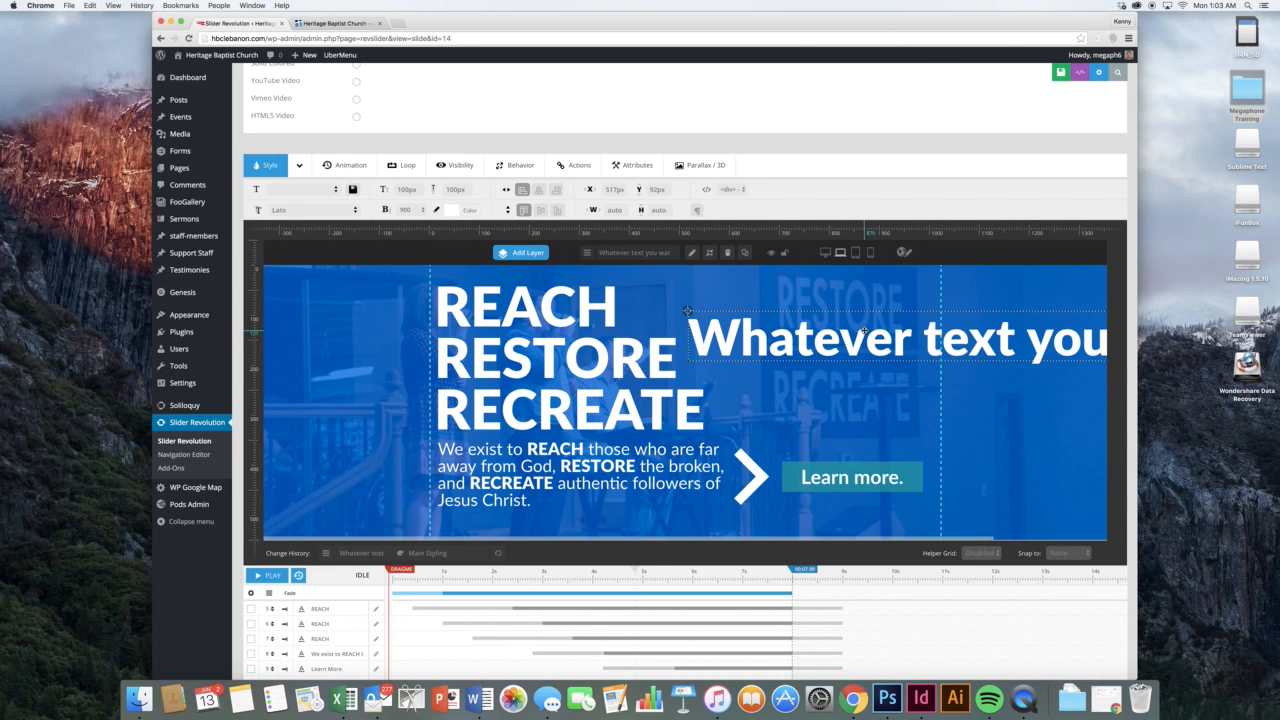
left_click(825, 253)
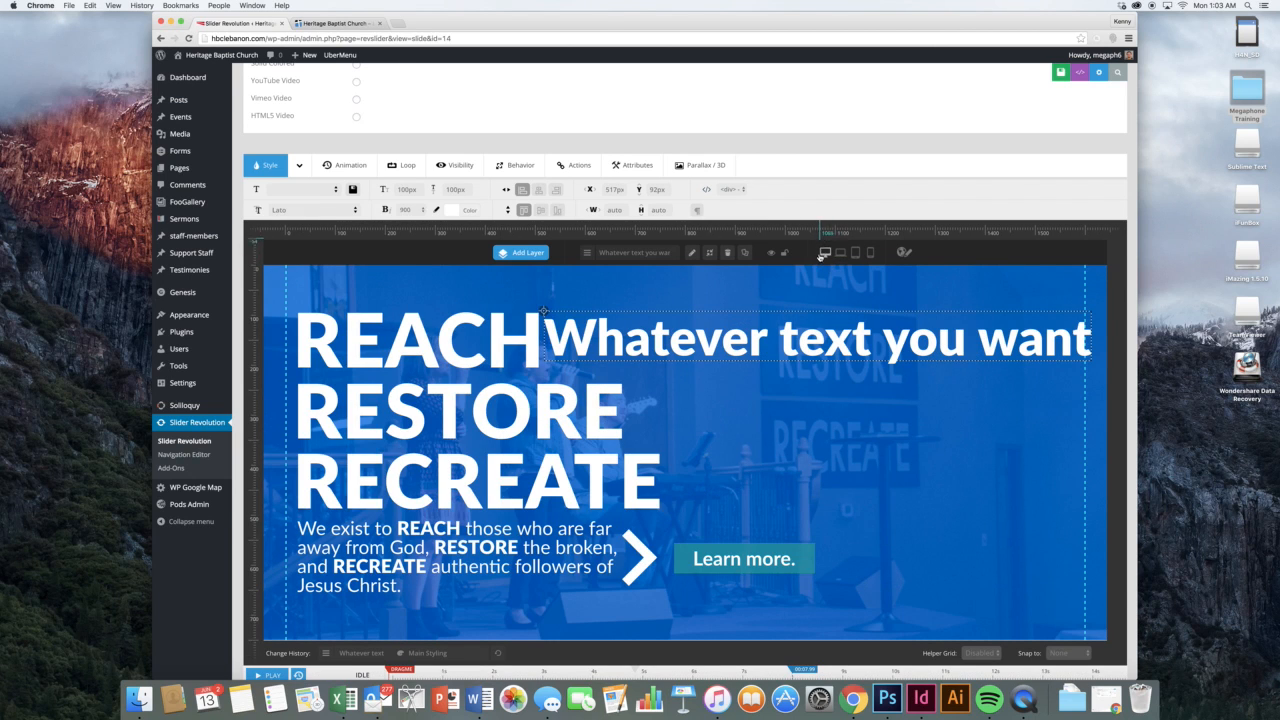
left_click(838, 254)
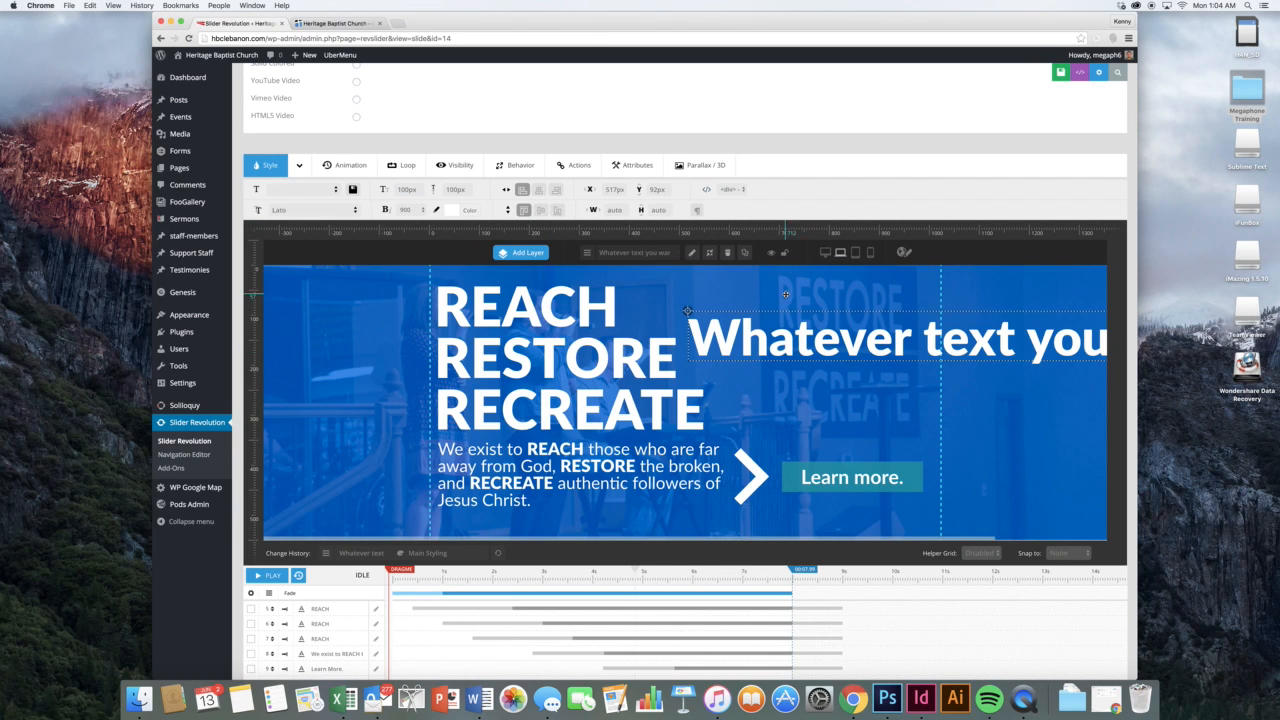
left_click(698, 211)
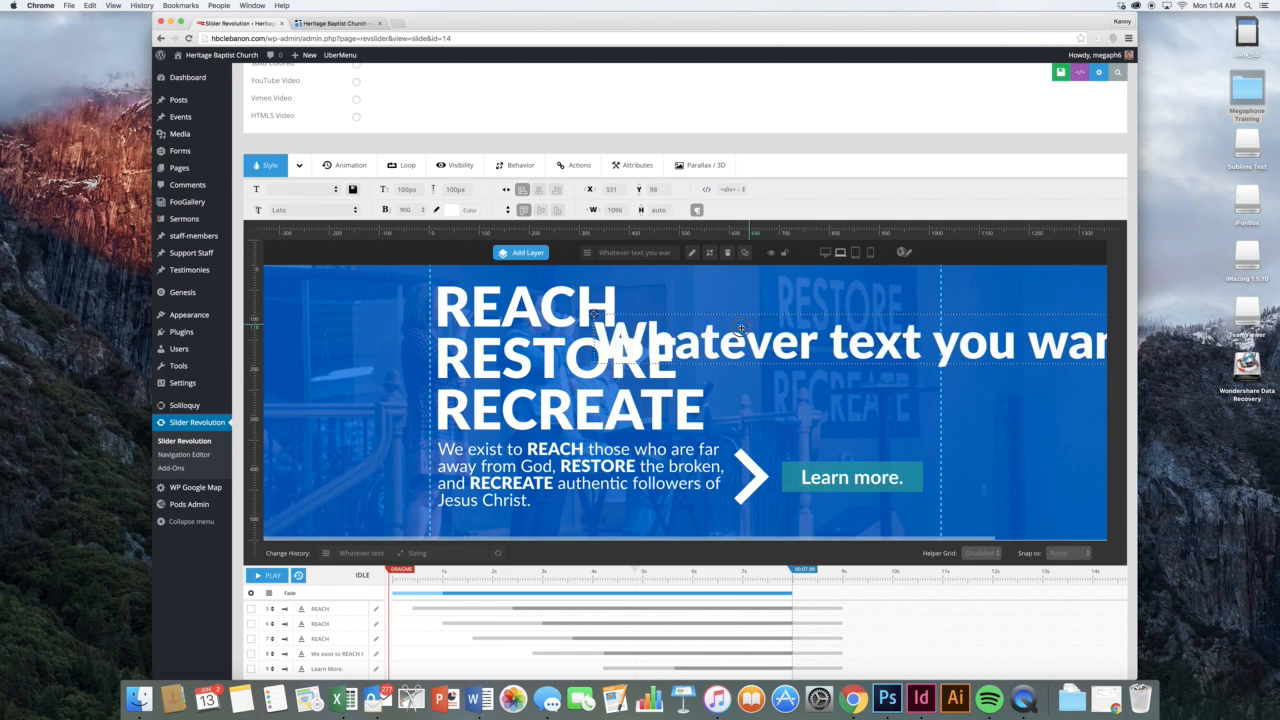
left_click_drag(699, 339, 614, 350)
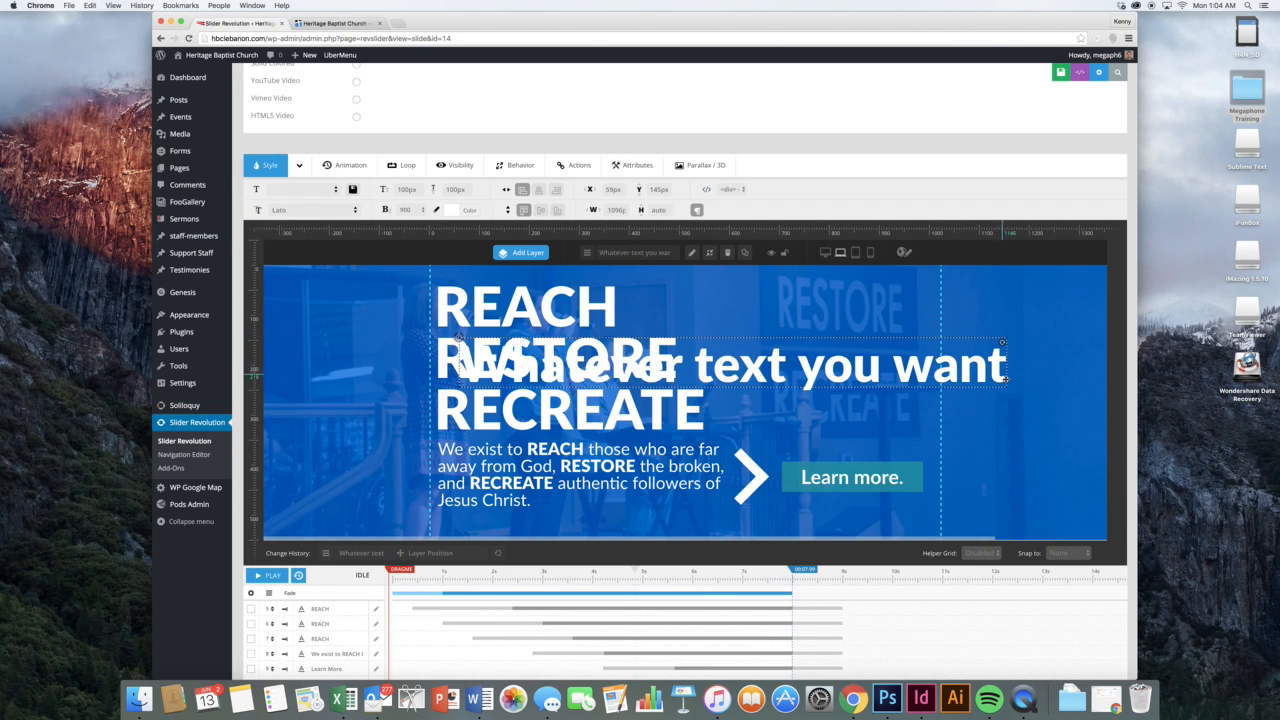
left_click(883, 420)
left_click(879, 373)
left_click_drag(1007, 363, 724, 371)
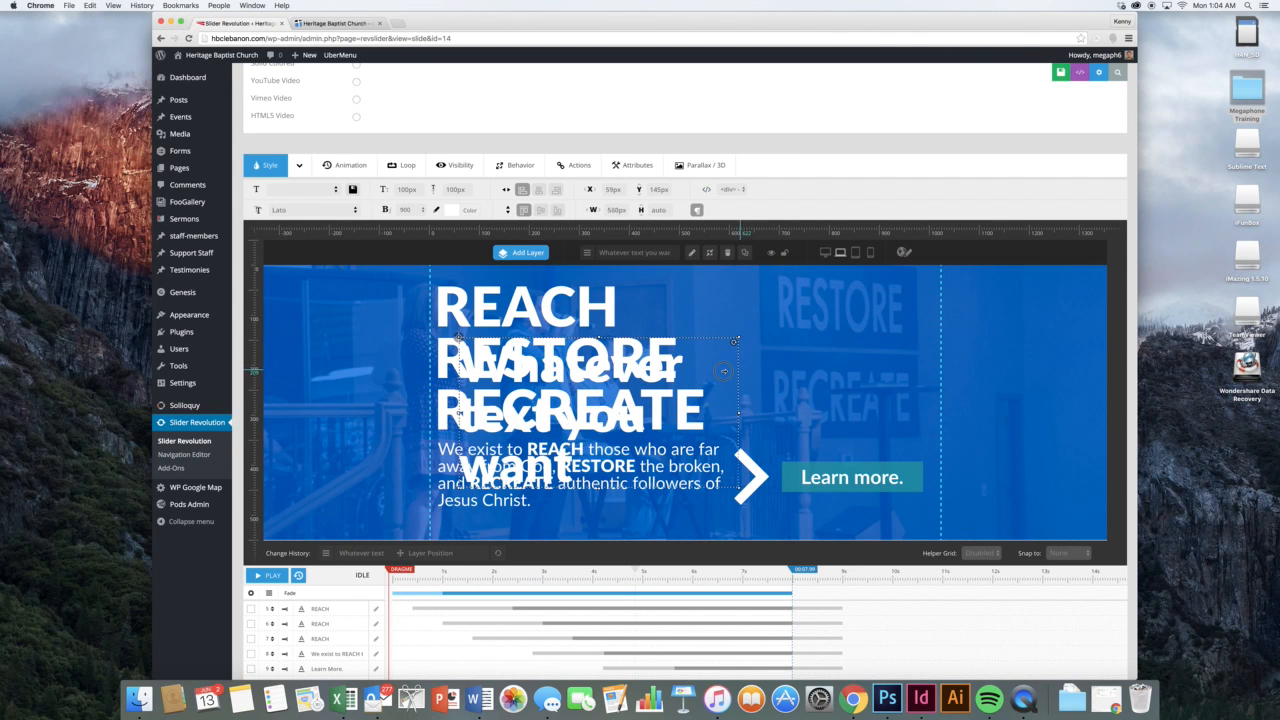
left_click_drag(590, 404, 820, 354)
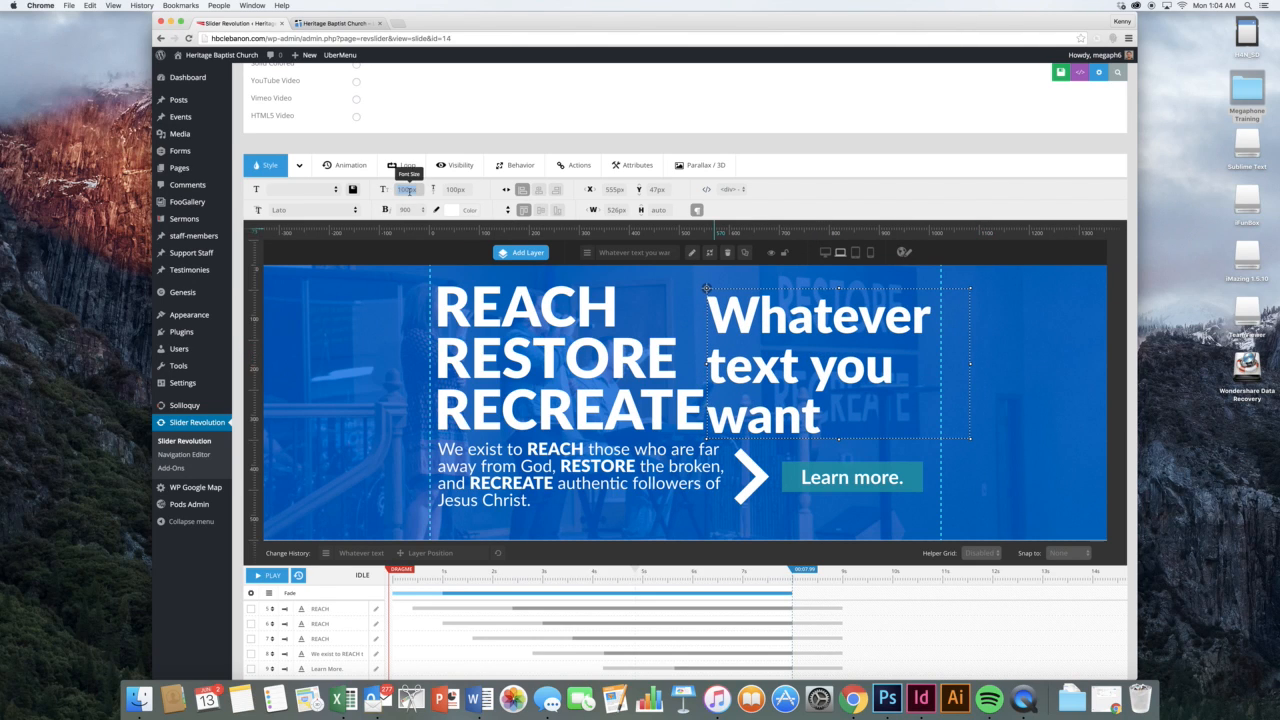
Give the notebook text layer 80px font size and line height, narrowing it to about 423px
key("Tab")
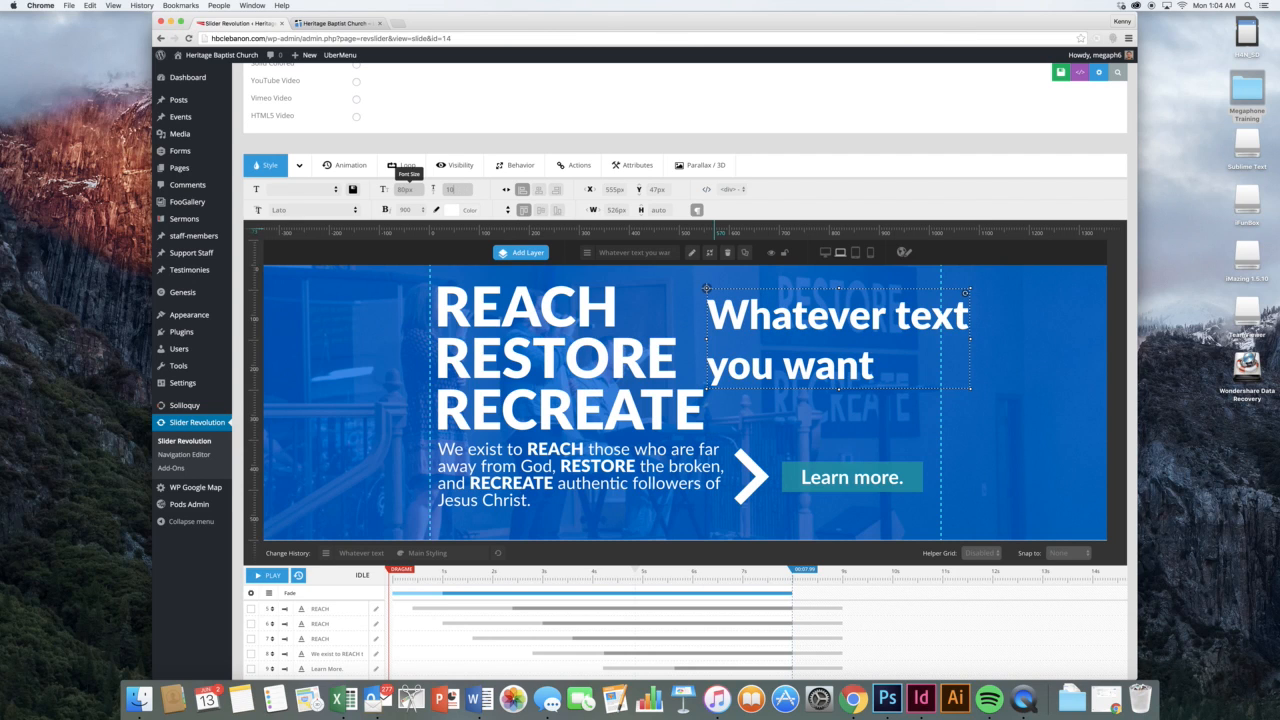
type("80")
key("Tab")
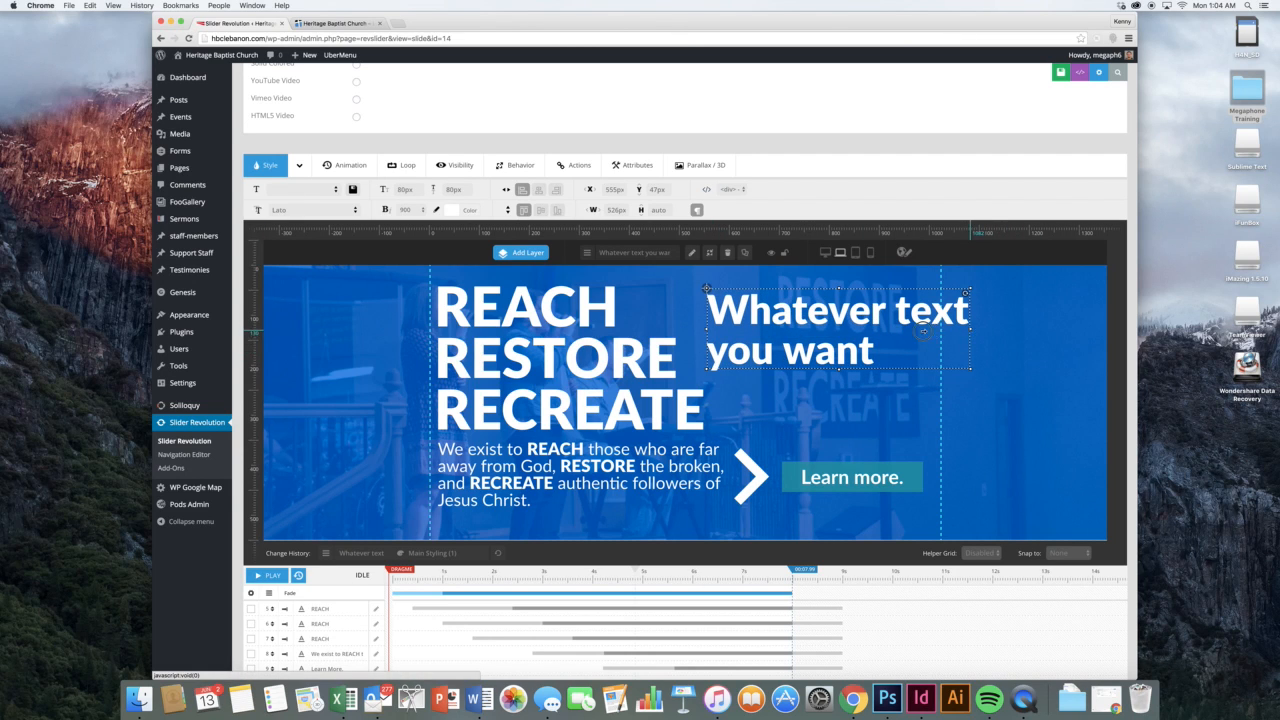
left_click_drag(970, 330, 919, 331)
left_click_drag(829, 346, 841, 349)
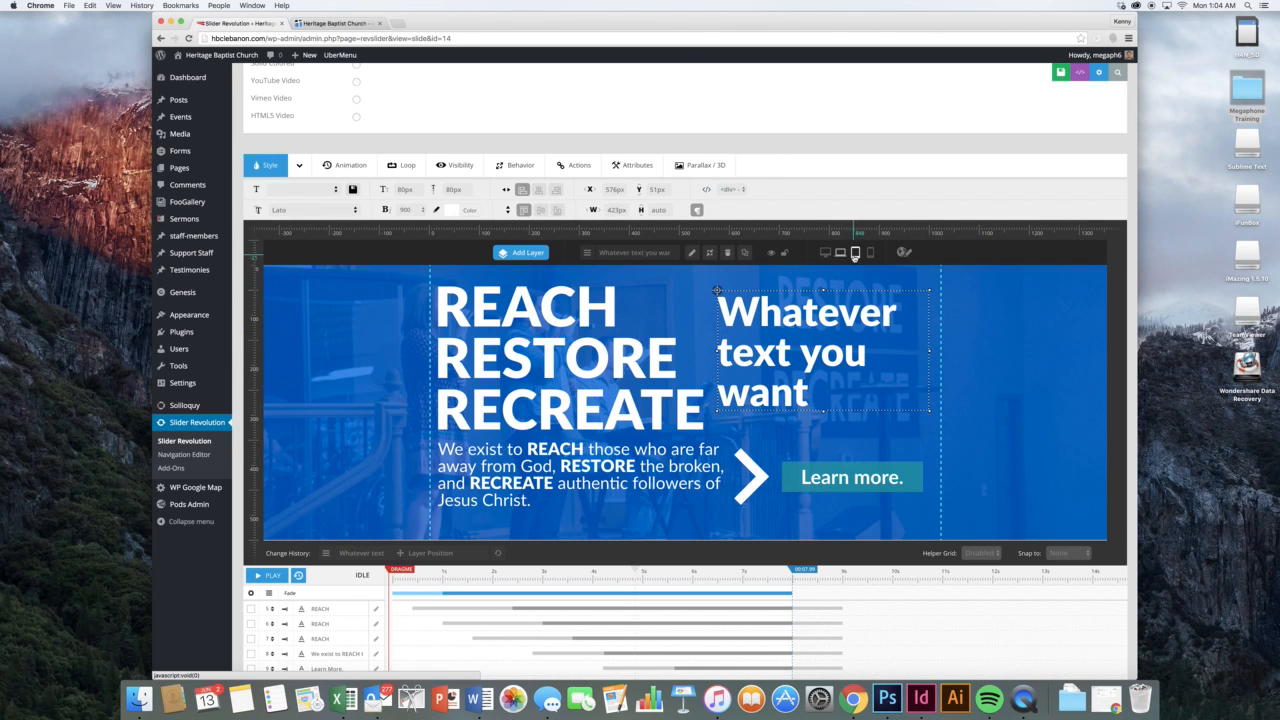
In the tablet layout, move the text layer down onto the paragraph
left_click(855, 253)
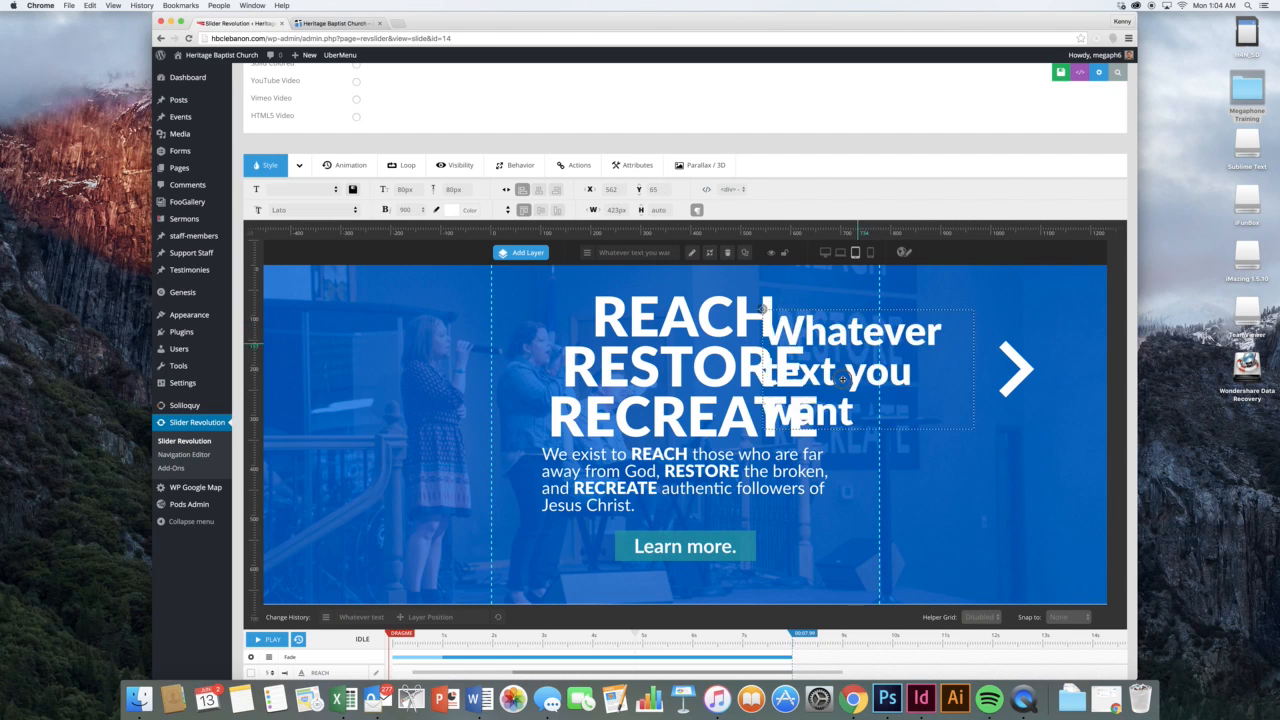
left_click_drag(843, 380, 766, 505)
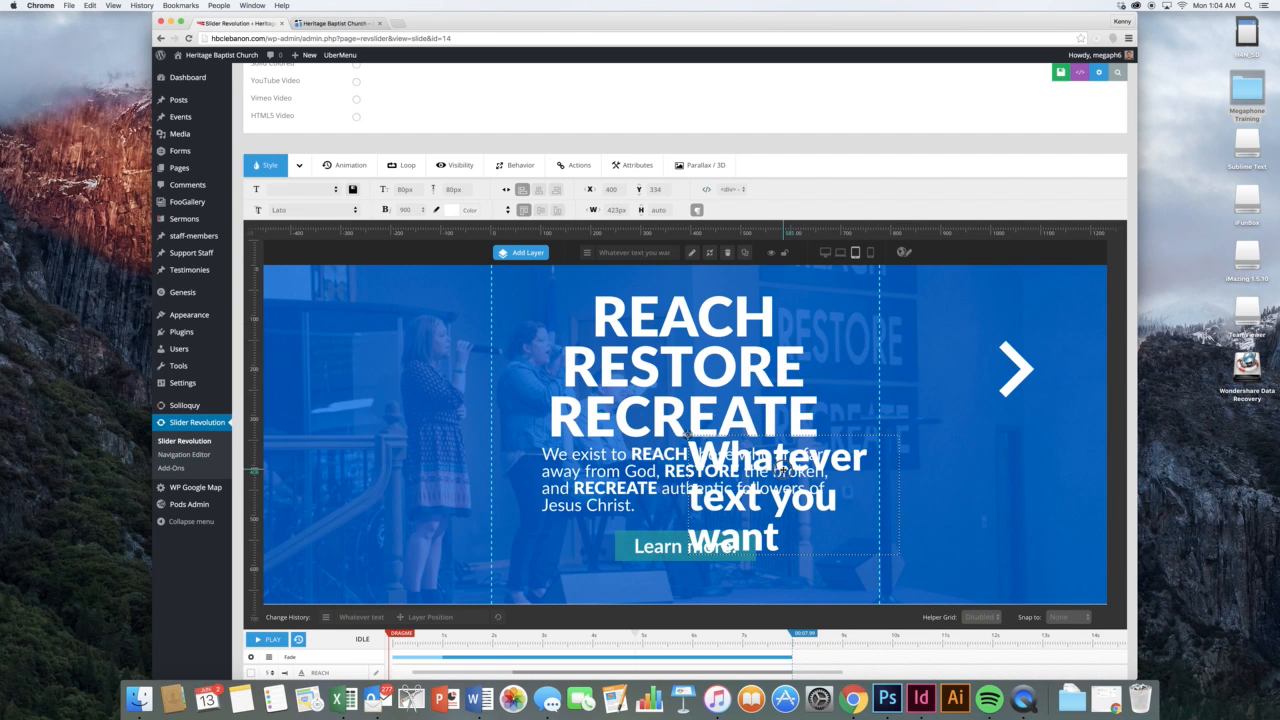
left_click(826, 253)
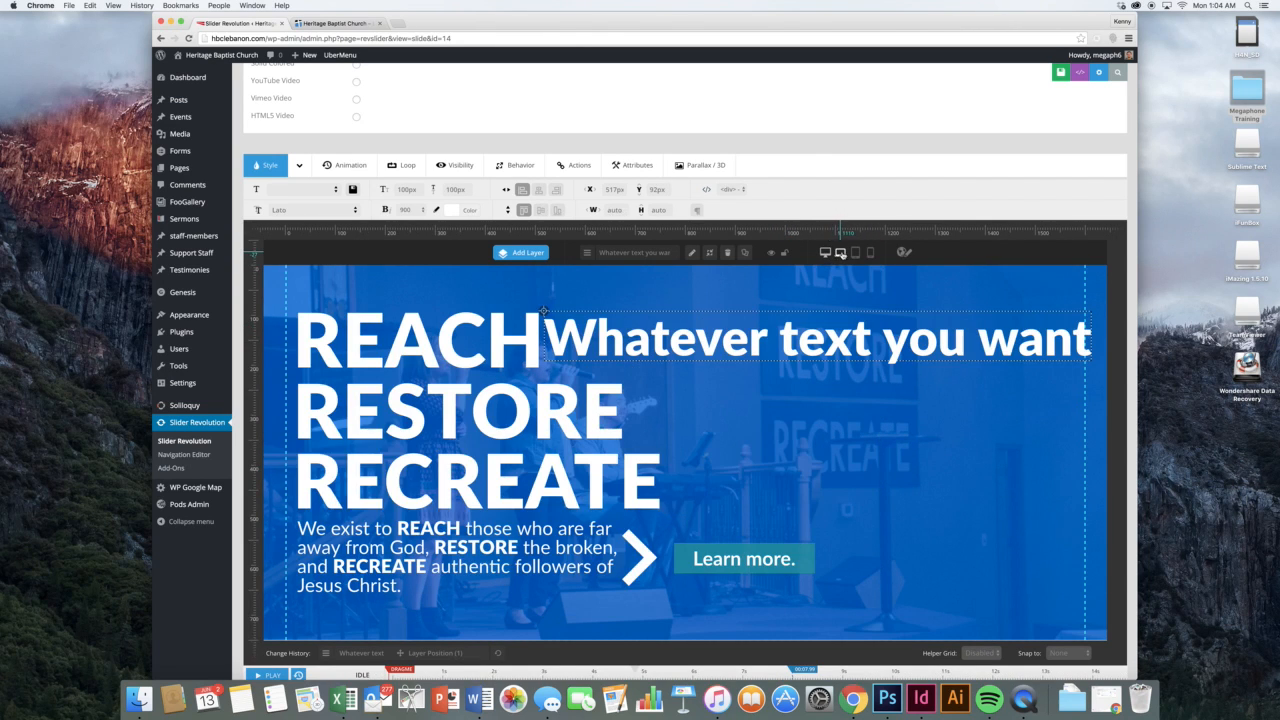
left_click(855, 252)
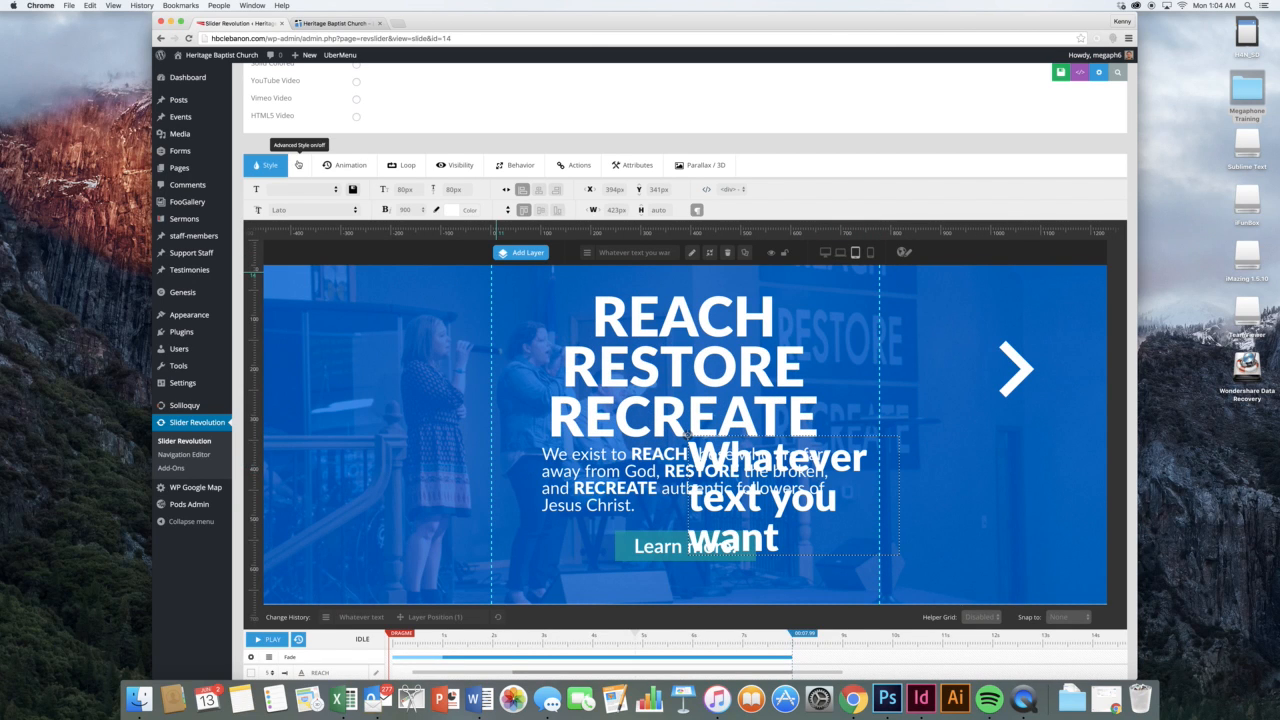
In Advanced Style, make the layer text underlined, uppercase and italic
left_click(298, 164)
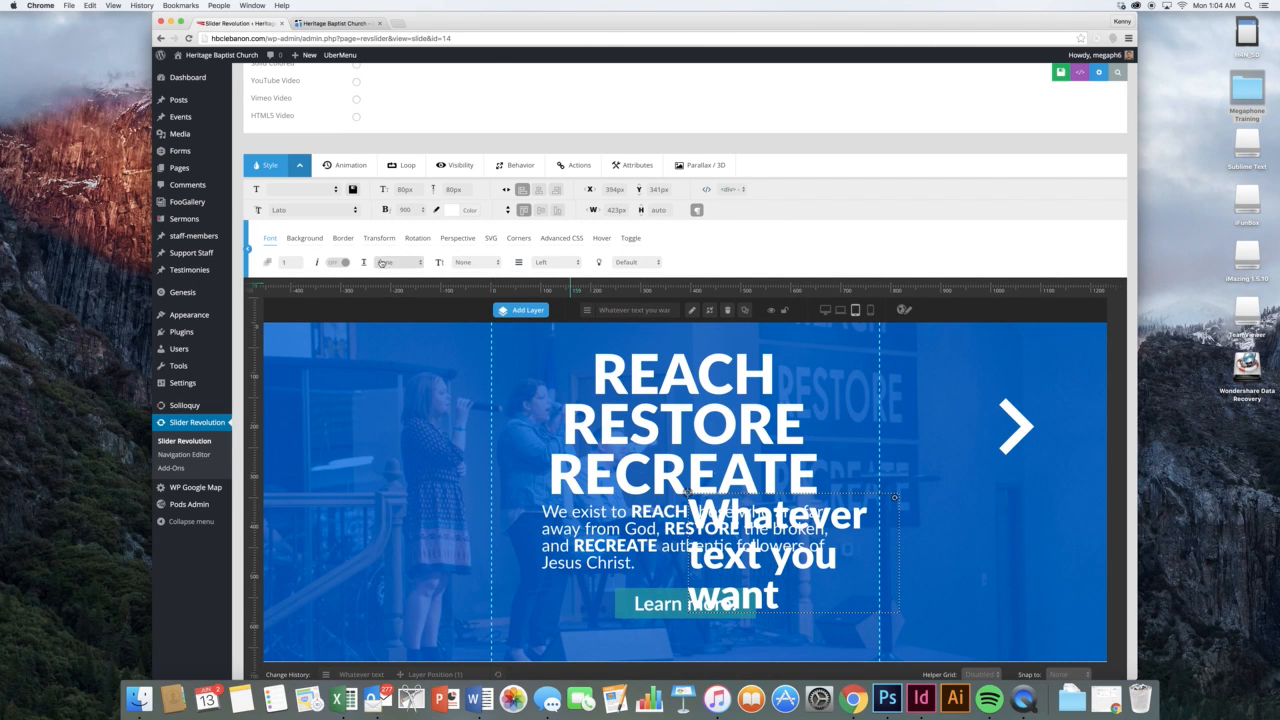
left_click(417, 266)
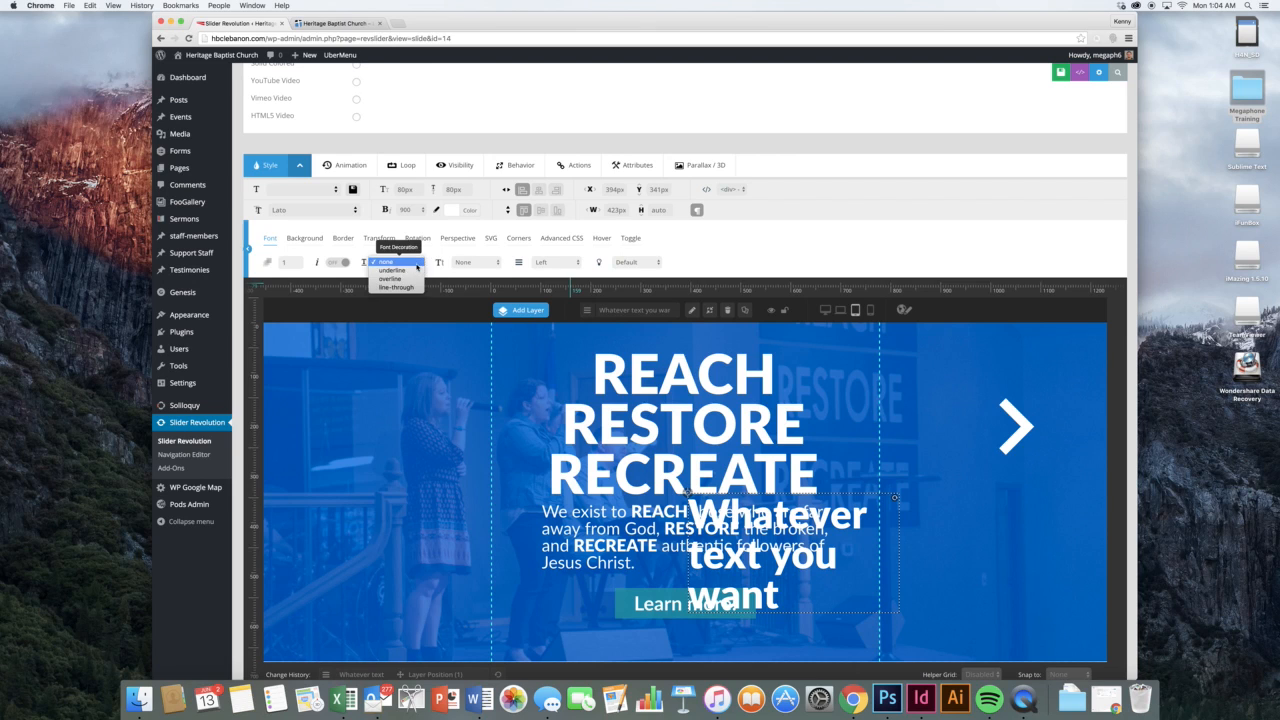
left_click(400, 276)
left_click(463, 263)
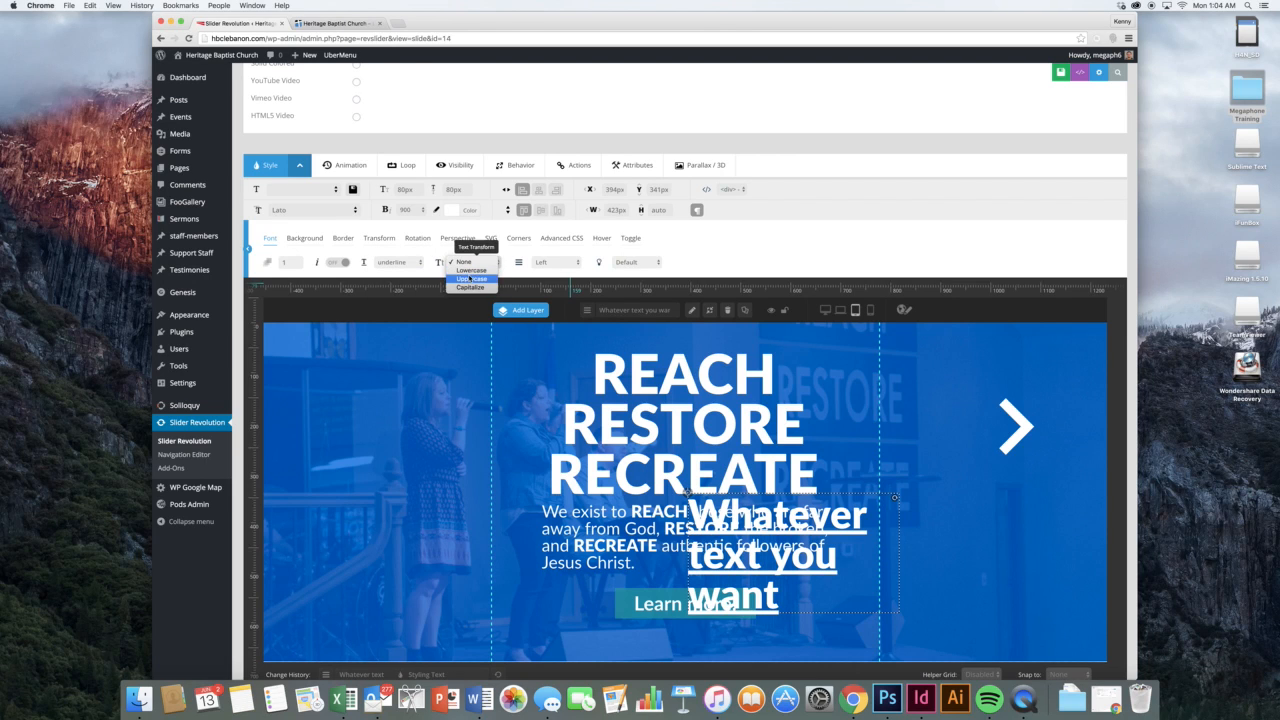
left_click(471, 279)
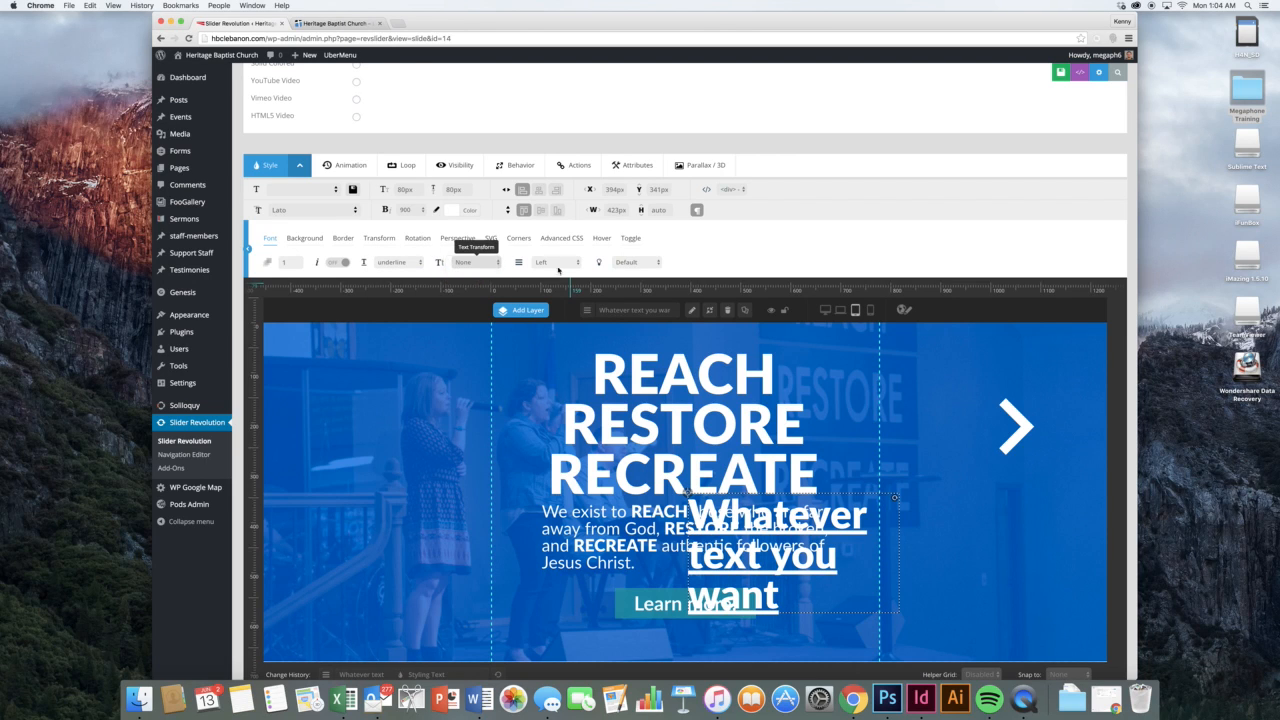
left_click(341, 264)
Give the text layer a purple background colour
left_click(312, 240)
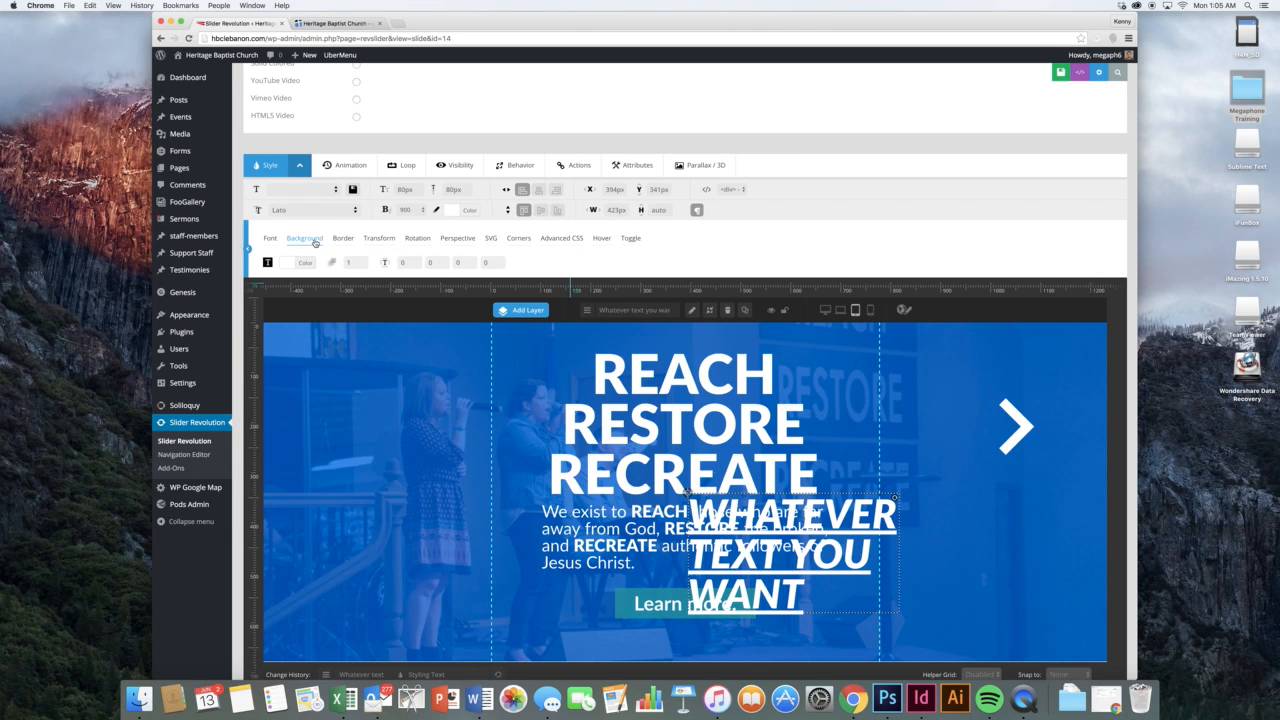
left_click(303, 263)
left_click_drag(329, 316, 324, 331)
left_click(364, 280)
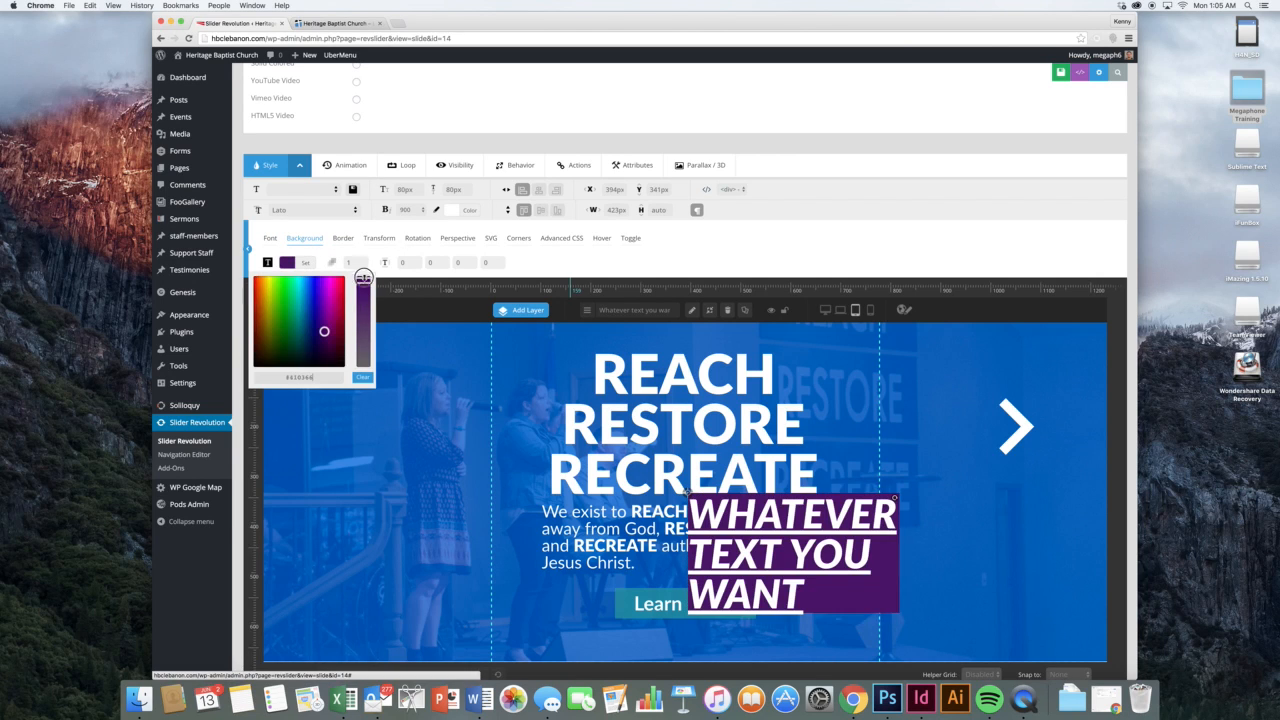
left_click(681, 259)
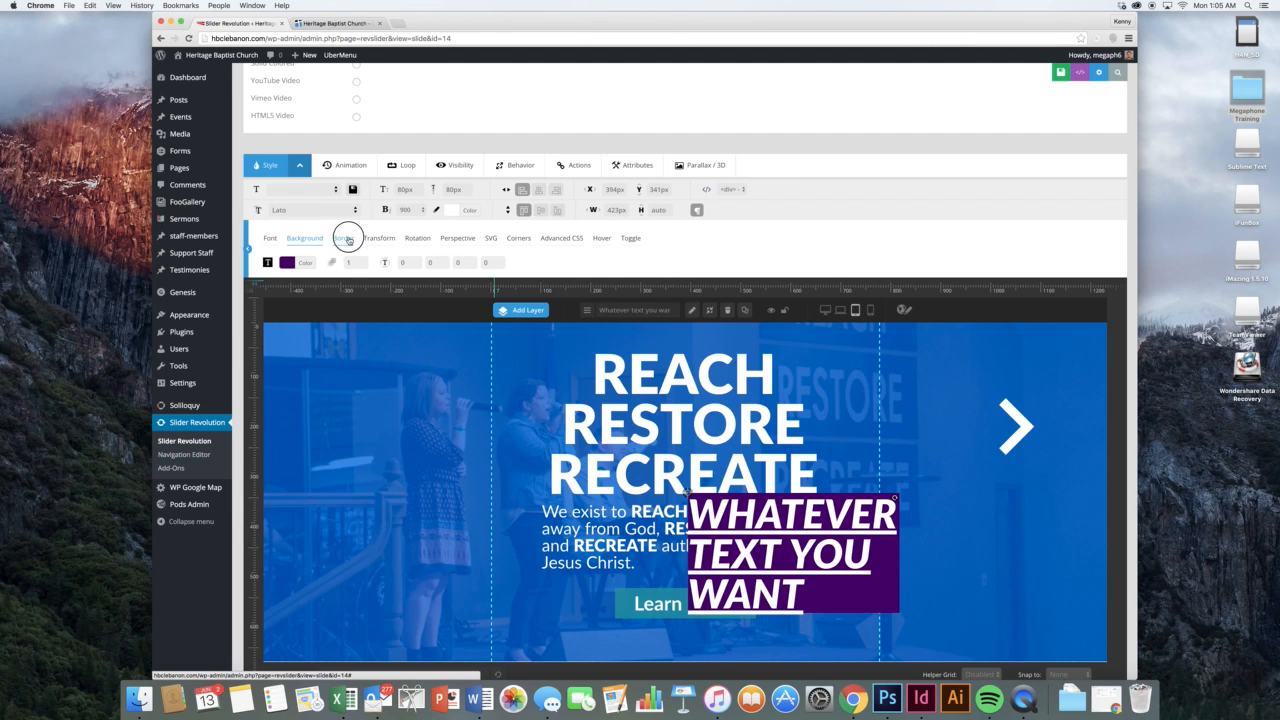
Add a 3px dashed magenta border to the text layer
left_click(345, 238)
left_click(300, 264)
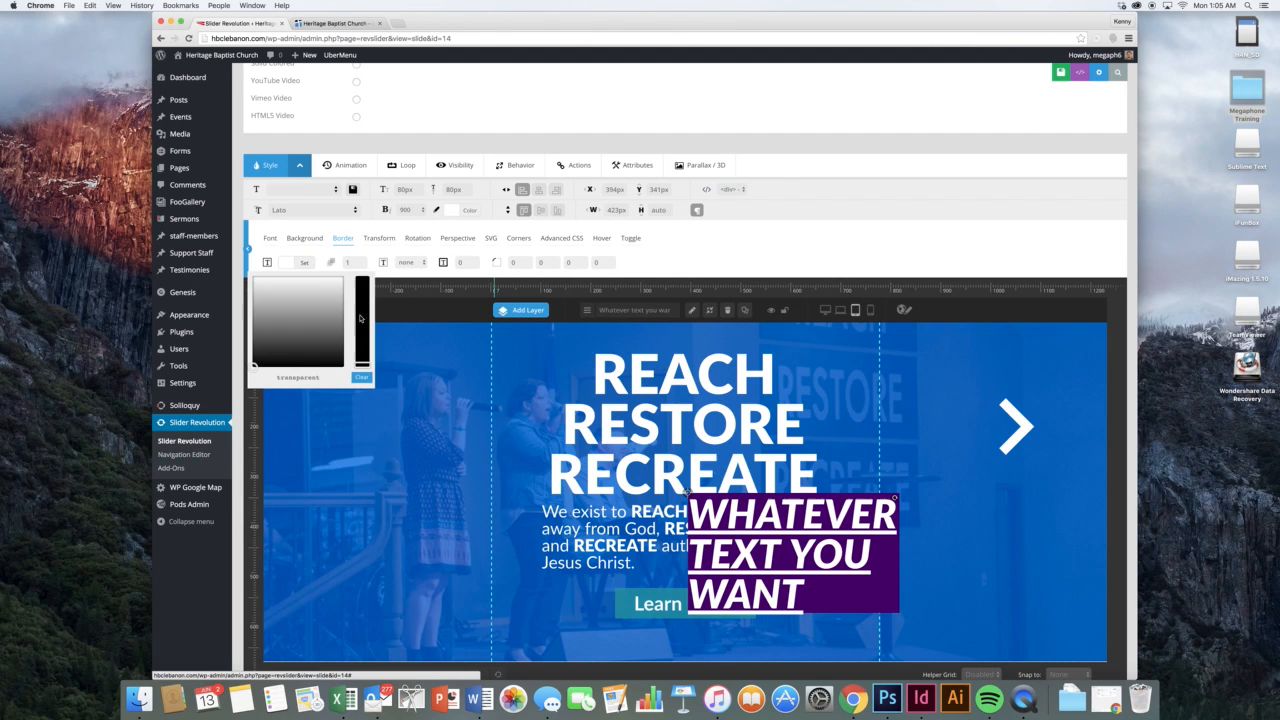
left_click(360, 300)
left_click(335, 292)
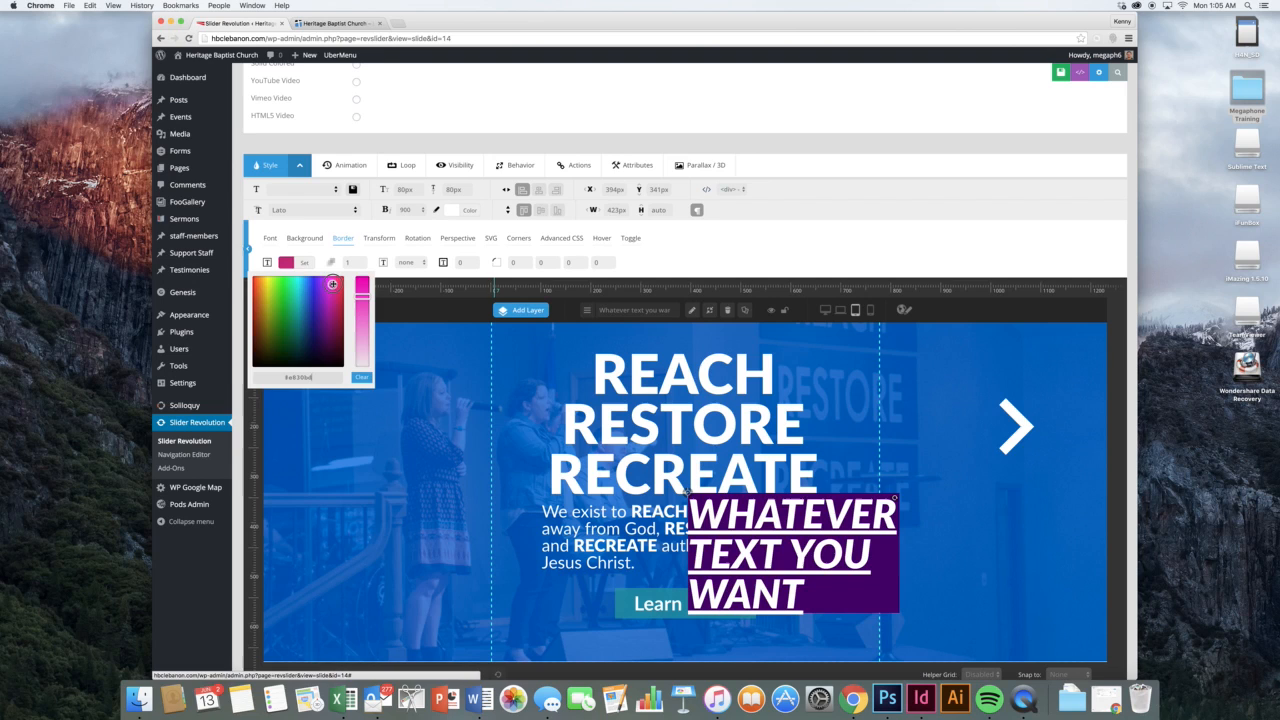
left_click(448, 260)
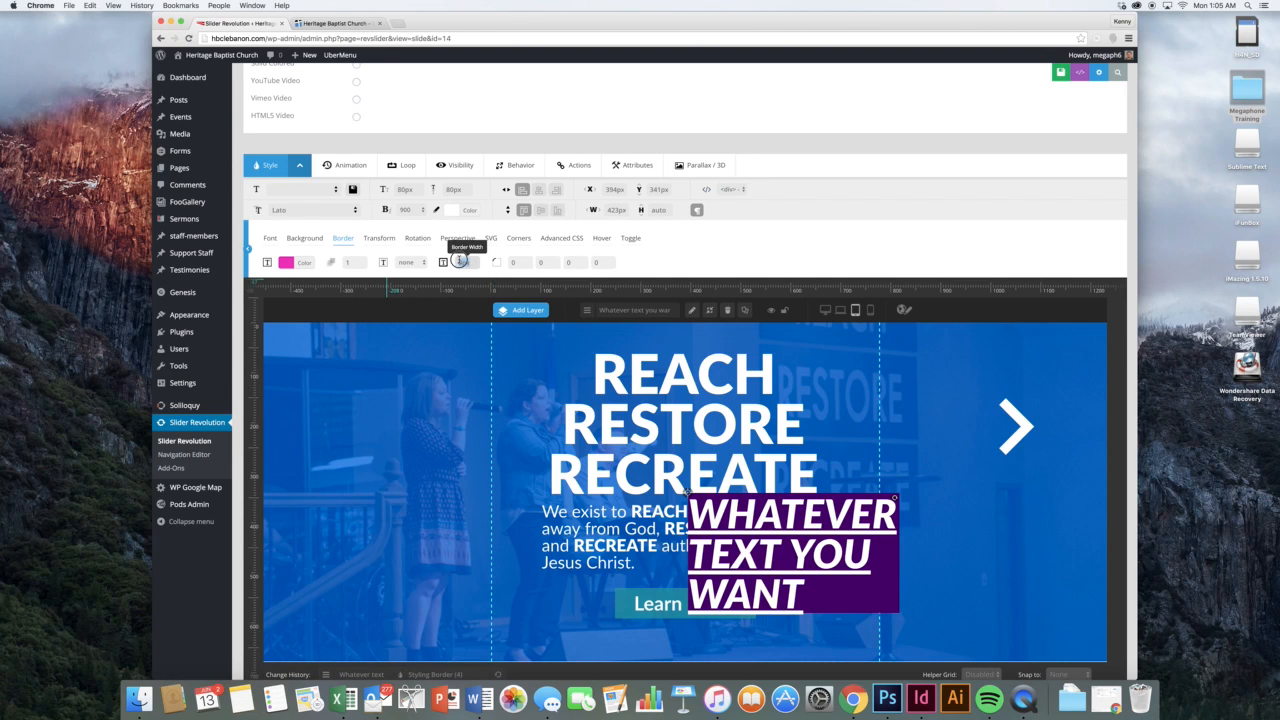
type("3")
left_click(520, 262)
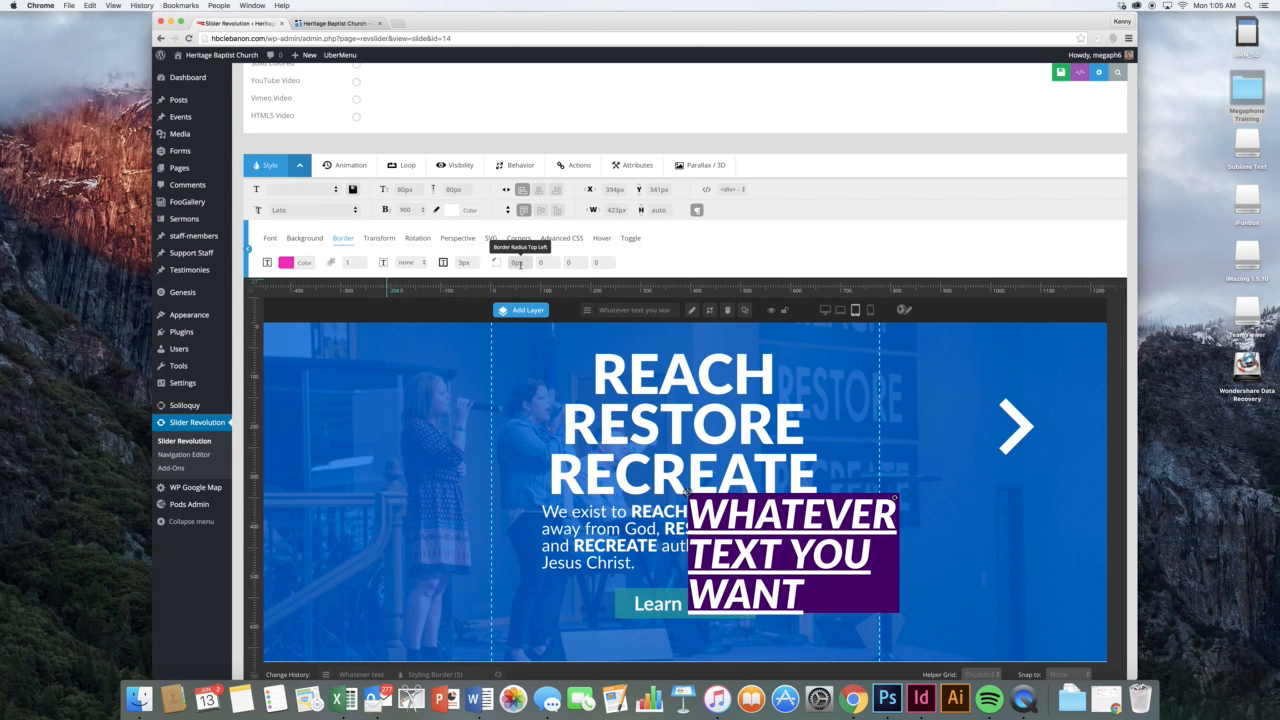
left_click(406, 262)
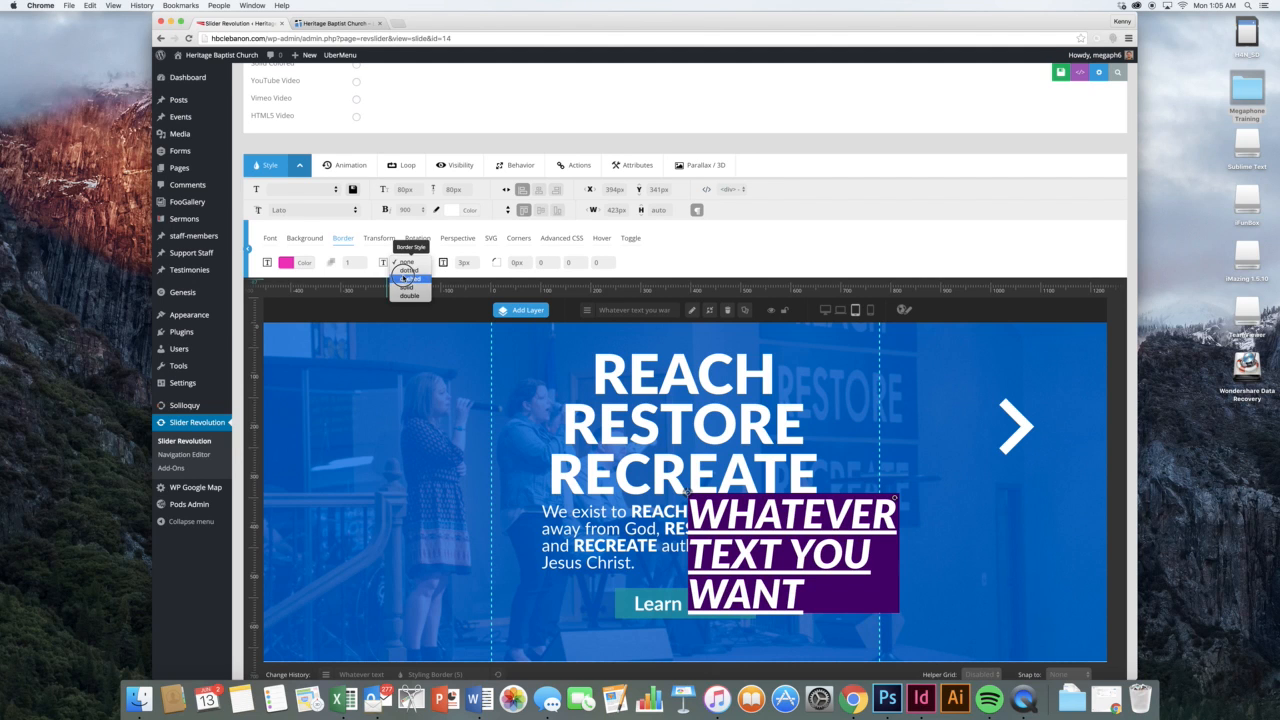
left_click(664, 263)
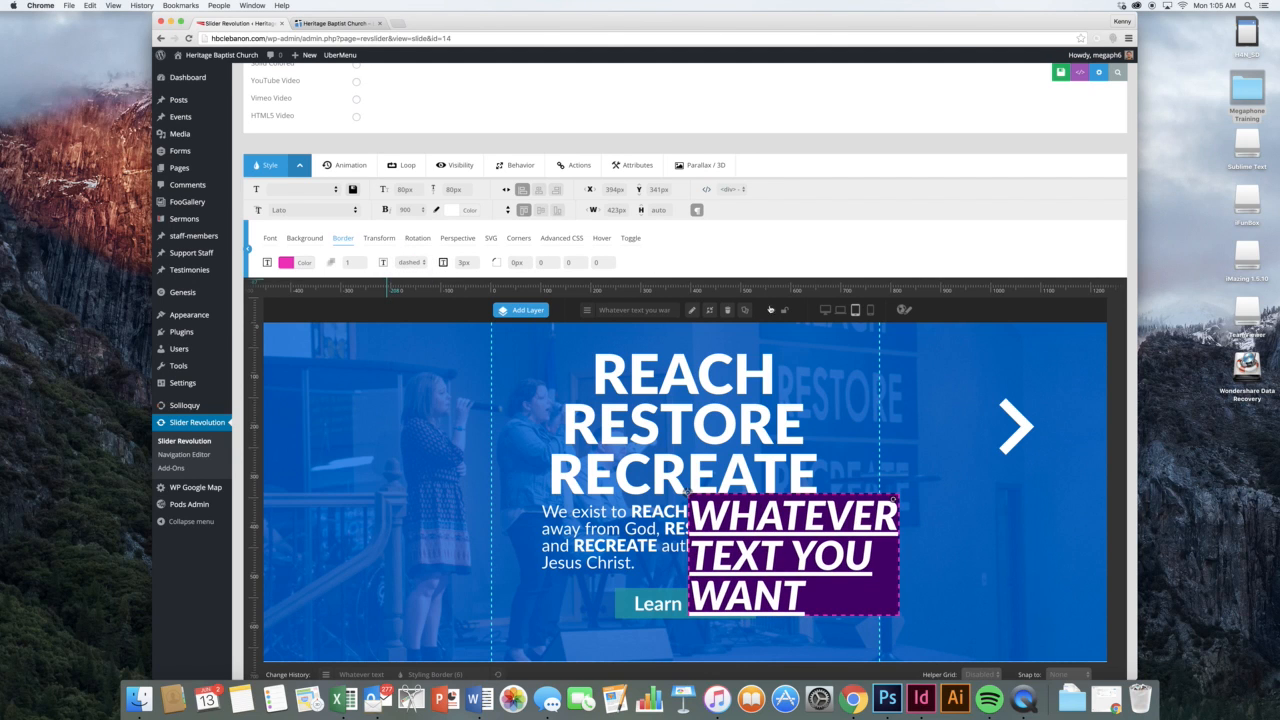
scroll(856, 340, "down", 2)
Move the purple WHATEVER TEXT YOU WANT layer to the slide's left edge
left_click_drag(832, 450, 725, 325)
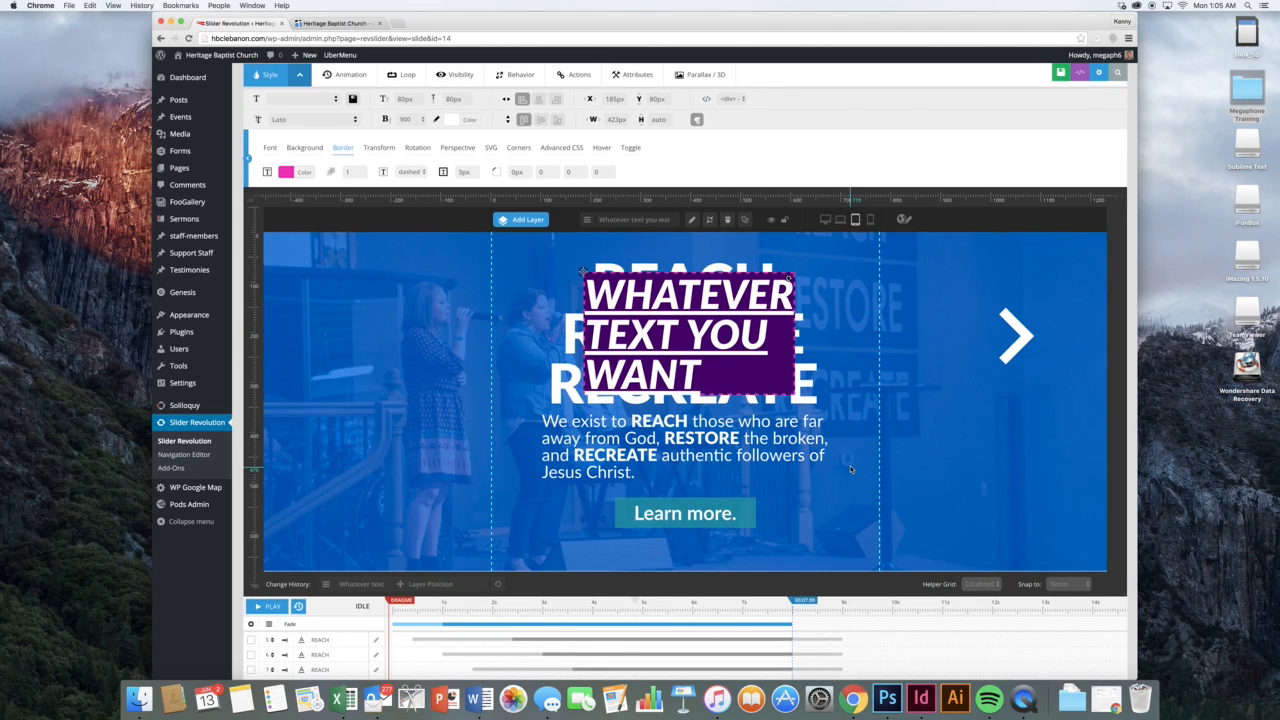
scroll(850, 465, "up", 5)
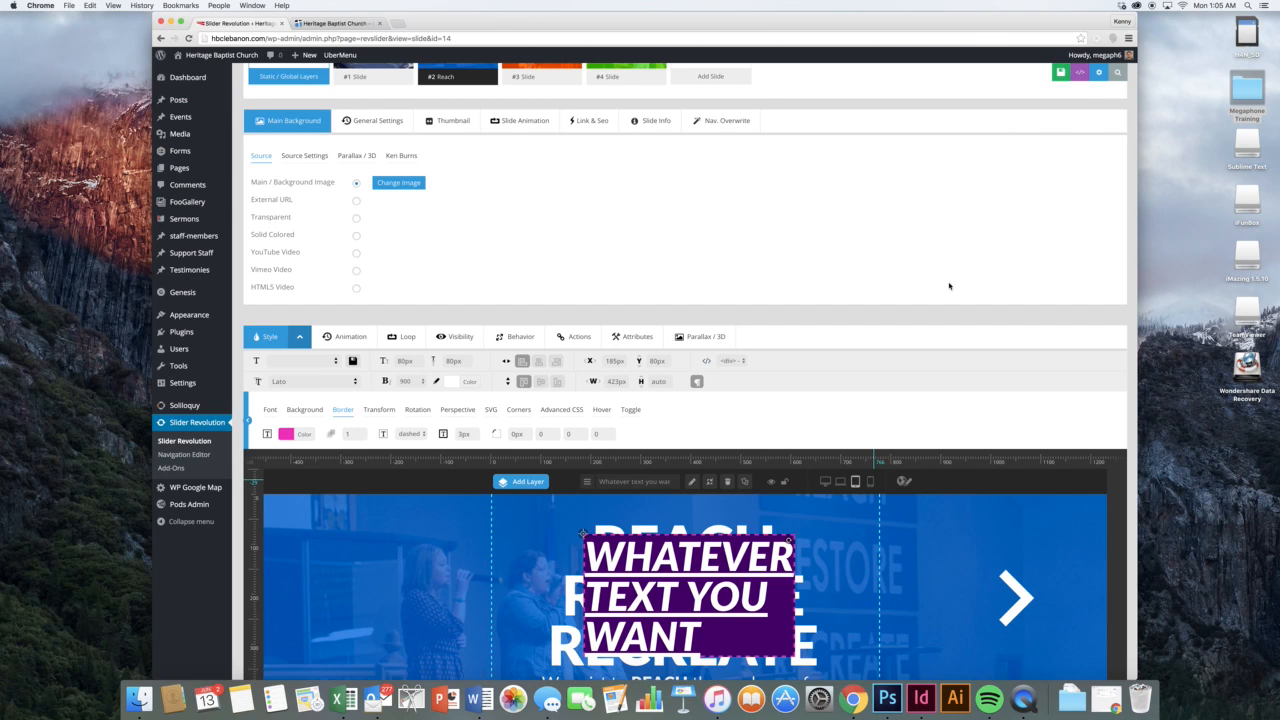
scroll(642, 448, "down", 4)
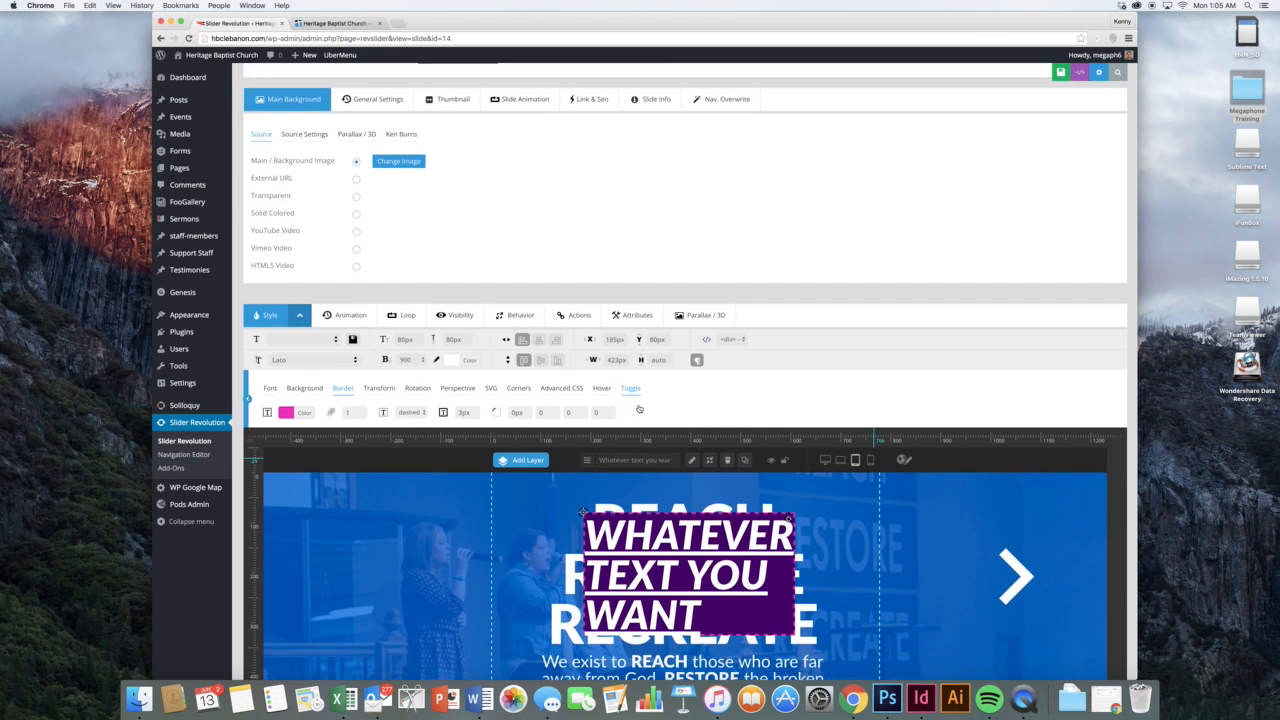
left_click_drag(644, 448, 335, 446)
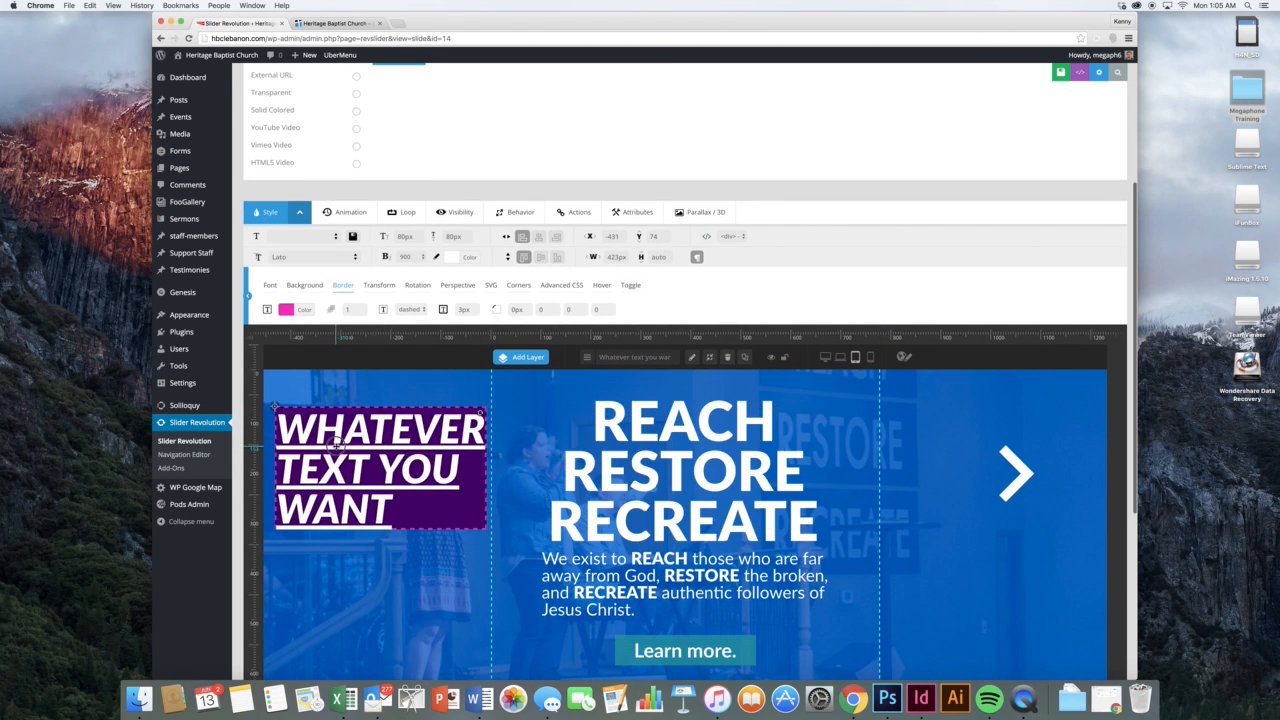
Review the REACH heading's animations: Short-From-Left in over 2000 ms, Short-To-Right out over 1000 ms
left_click(616, 427)
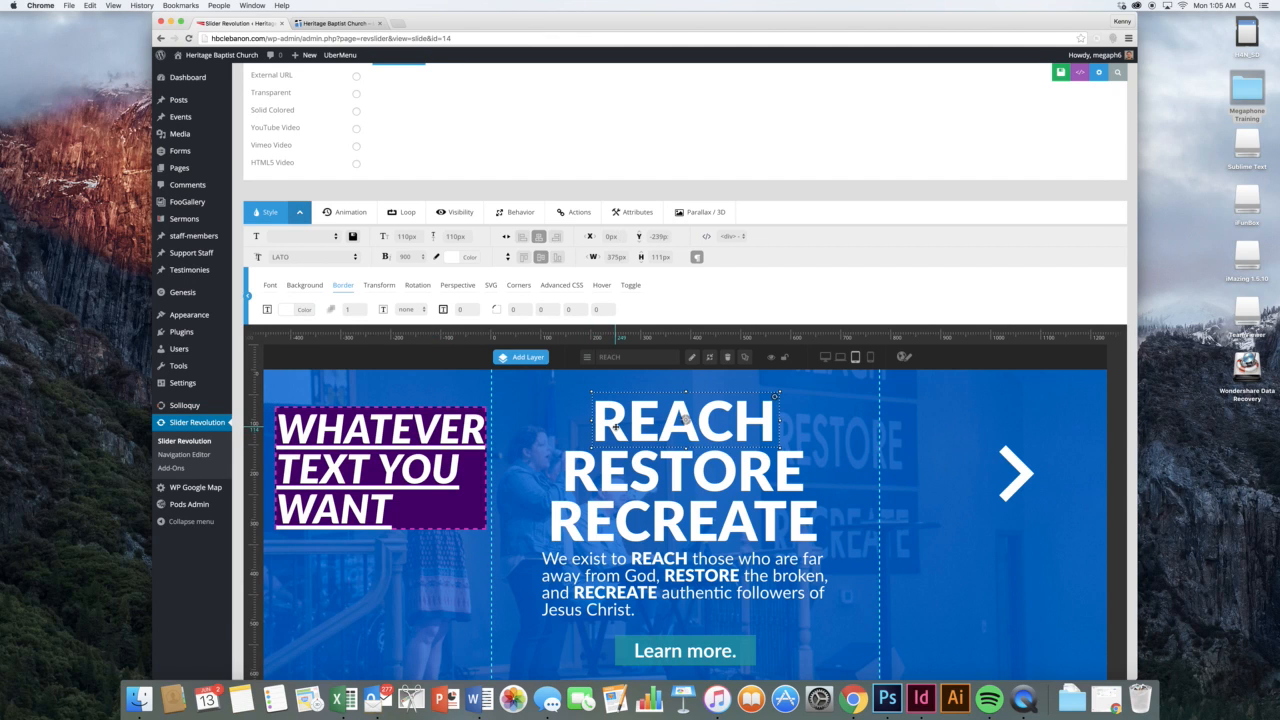
left_click(340, 212)
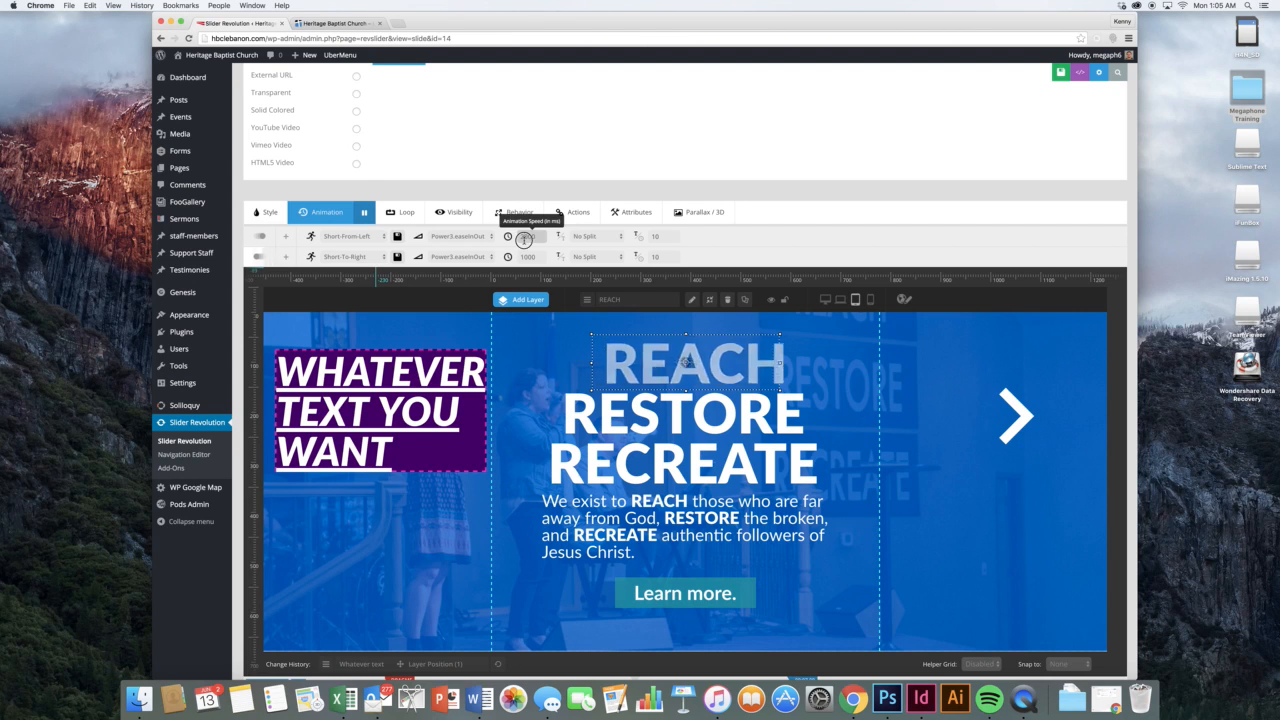
scroll(612, 451, "down", 5)
scroll(612, 451, "down", 1)
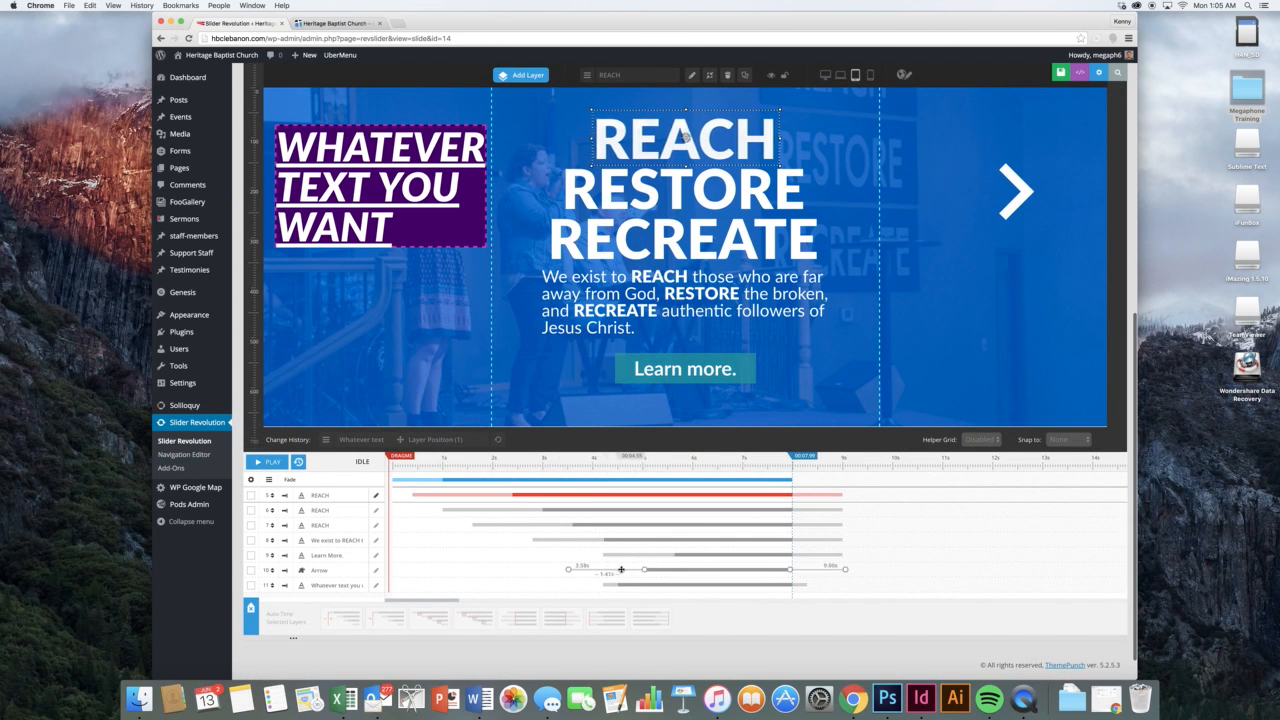
scroll(686, 334, "up", 5)
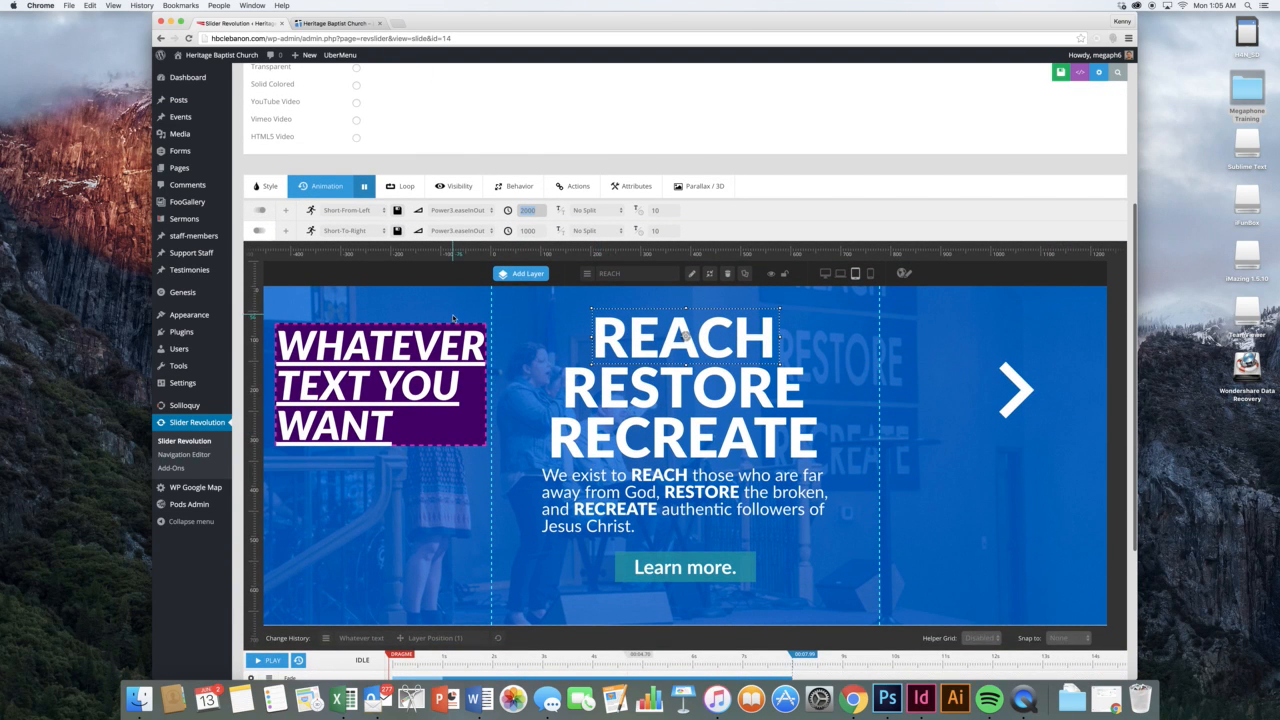
scroll(686, 334, "up", 1)
scroll(453, 318, "up", 2)
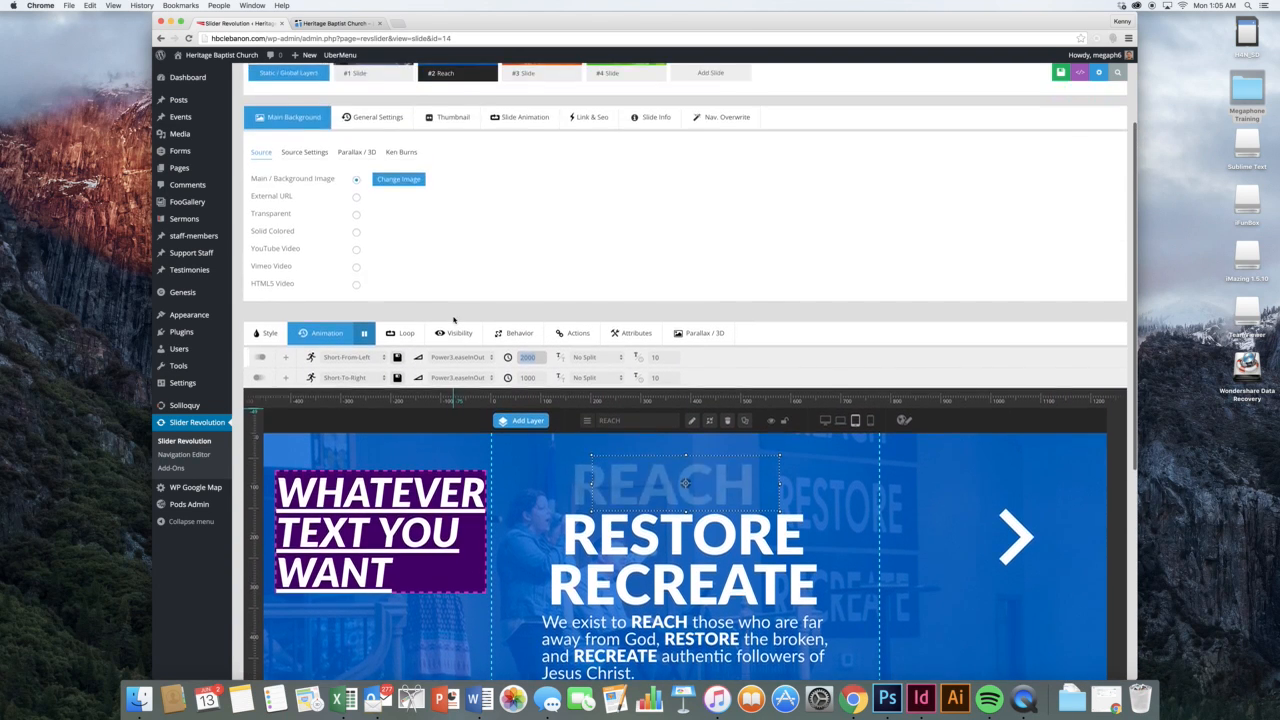
Set the Reach slide background to orangekids2.jpg, then compare with the live homepage
left_click(393, 182)
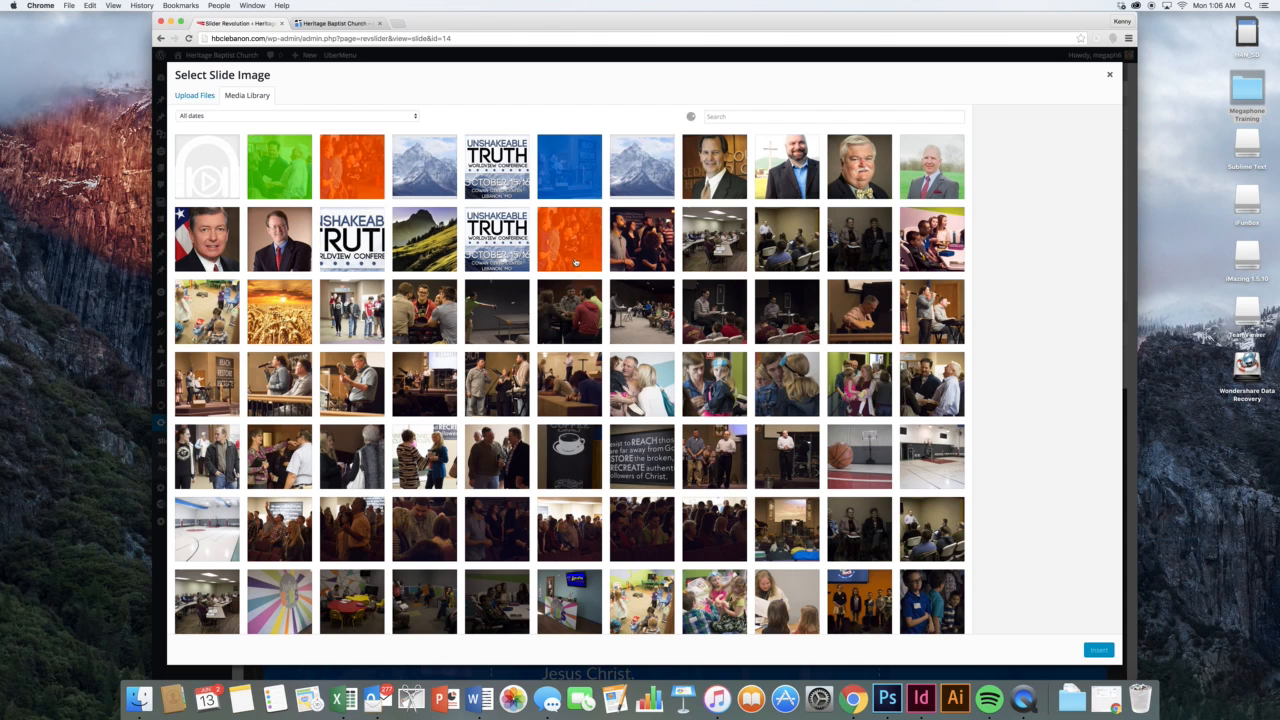
left_click(575, 262)
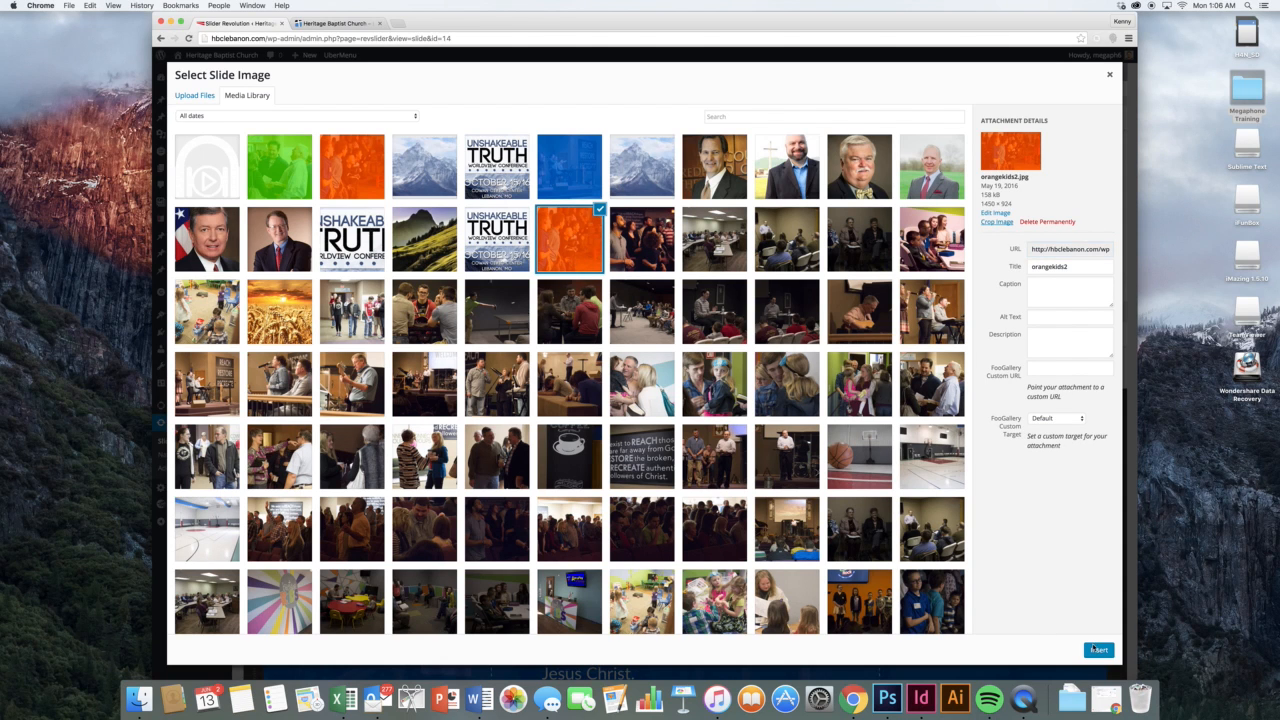
left_click(1097, 649)
scroll(724, 375, "down", 2)
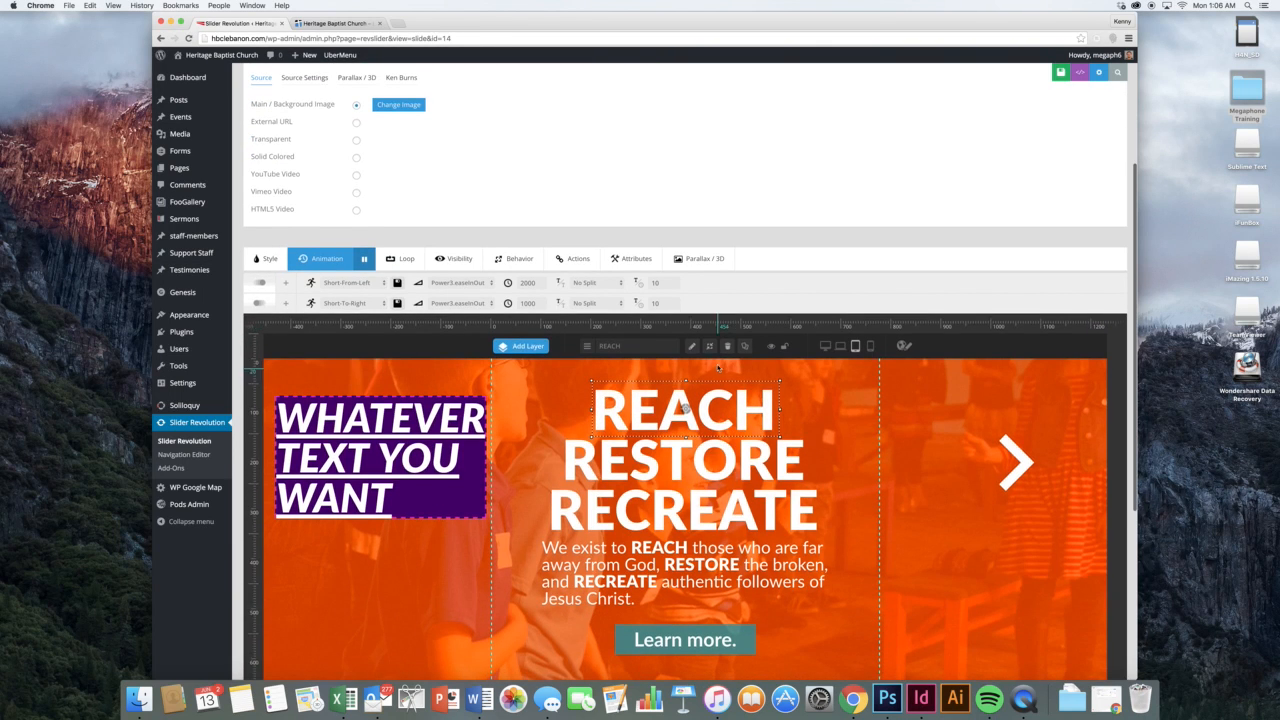
scroll(779, 361, "down", 1)
scroll(779, 361, "up", 3)
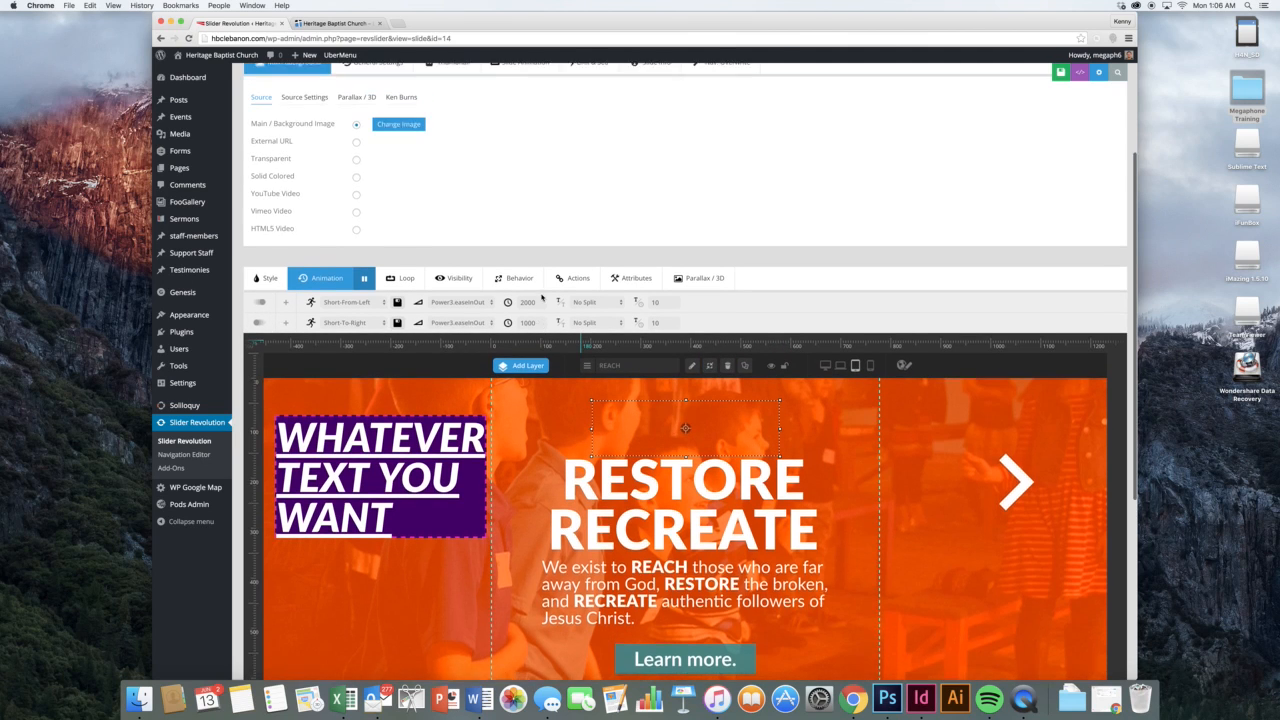
left_click(326, 23)
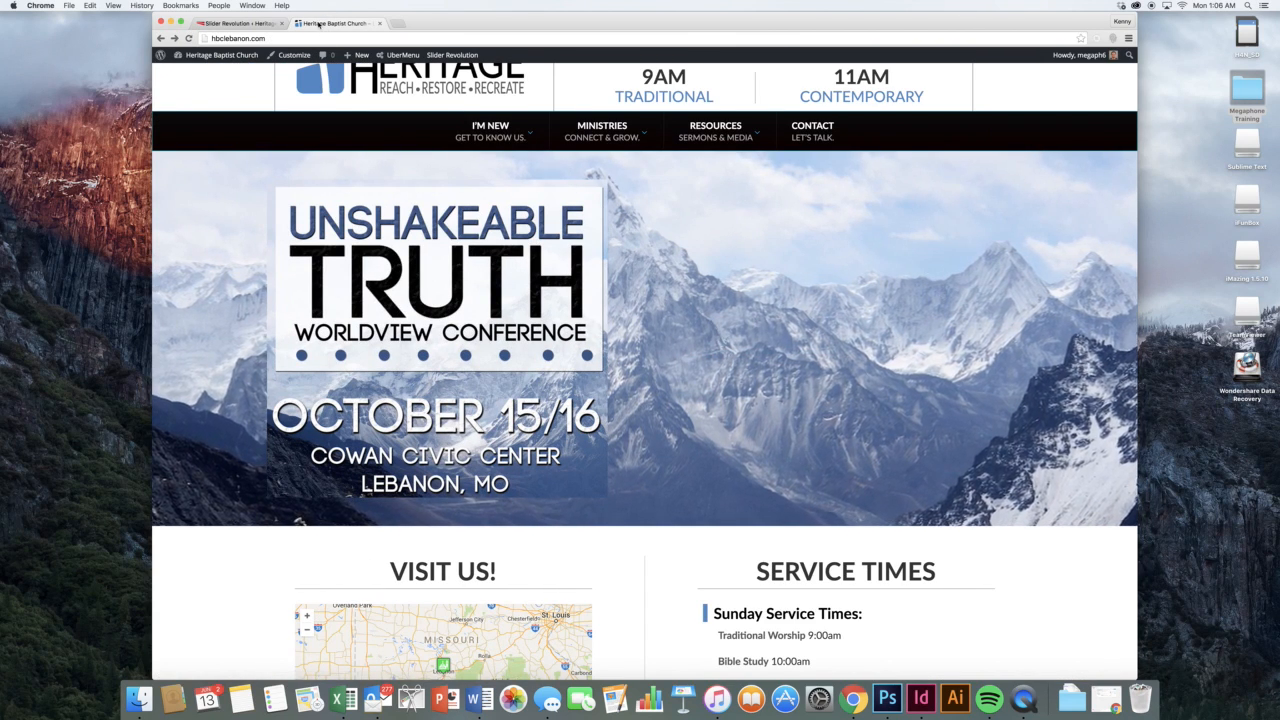
left_click(240, 23)
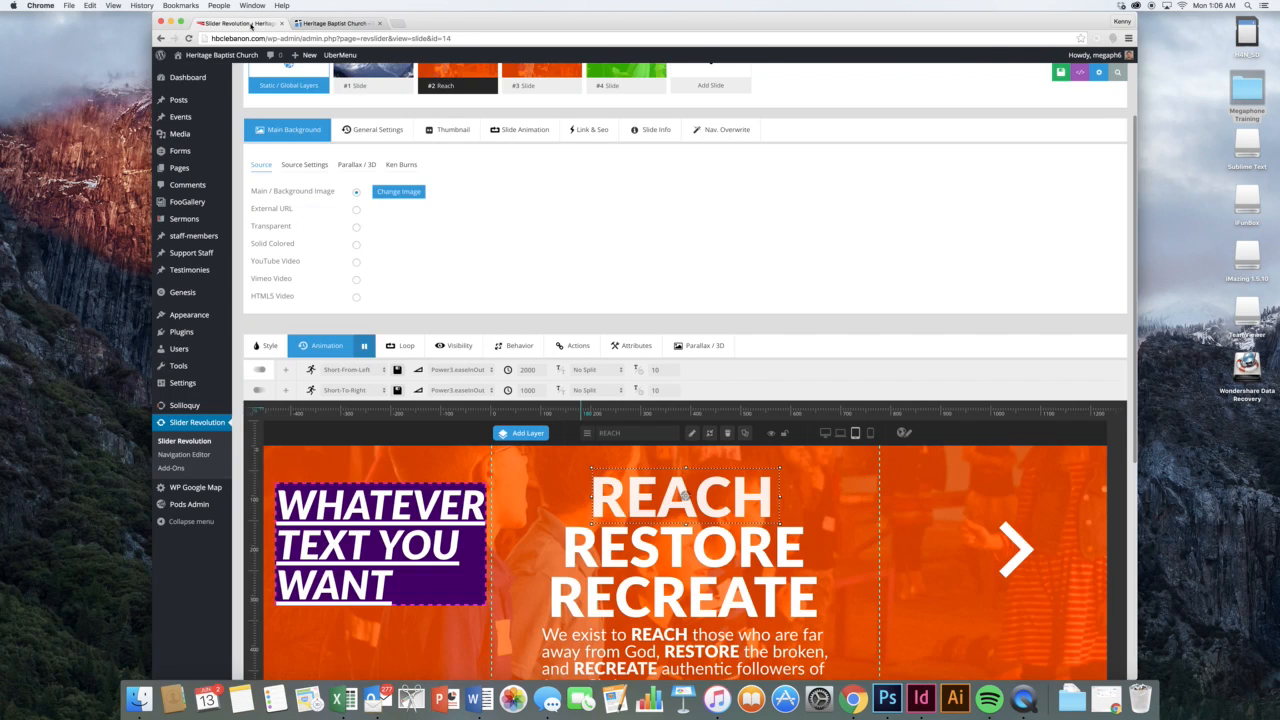
Enable Ken Burns on the Reach background, scaling from 100% to 106% over 8500 ms
left_click(401, 164)
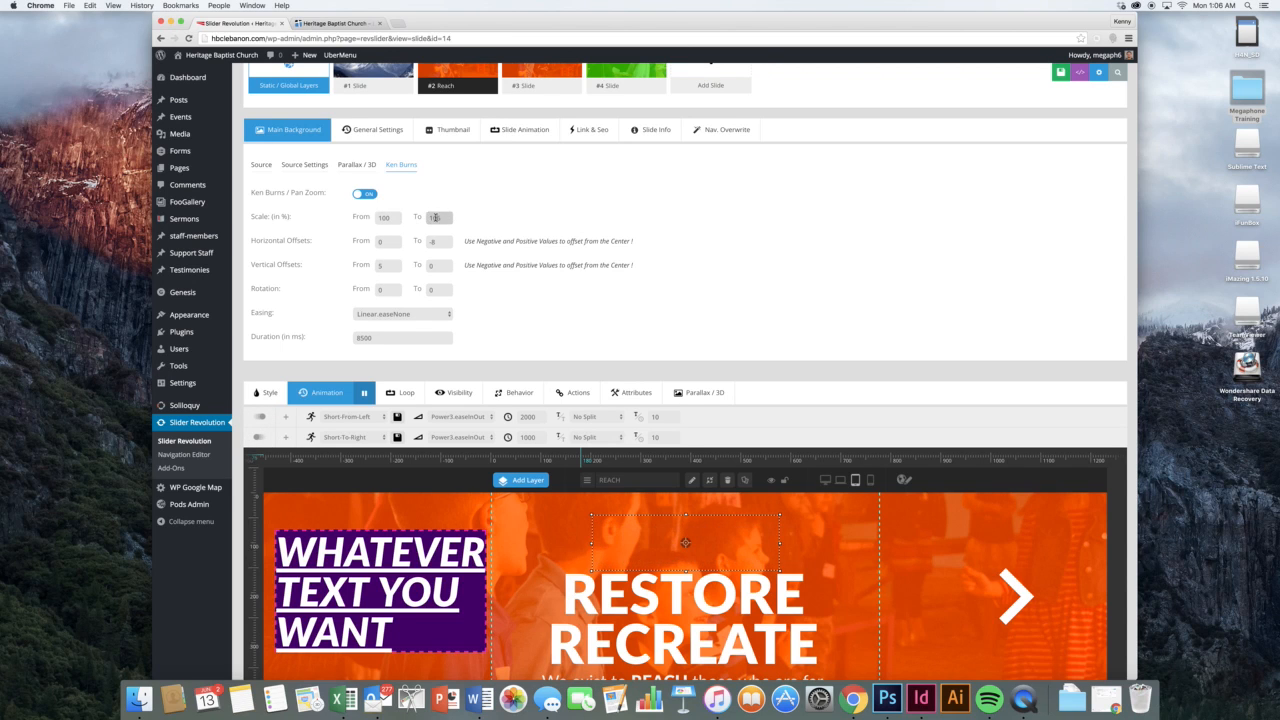
left_click(388, 244)
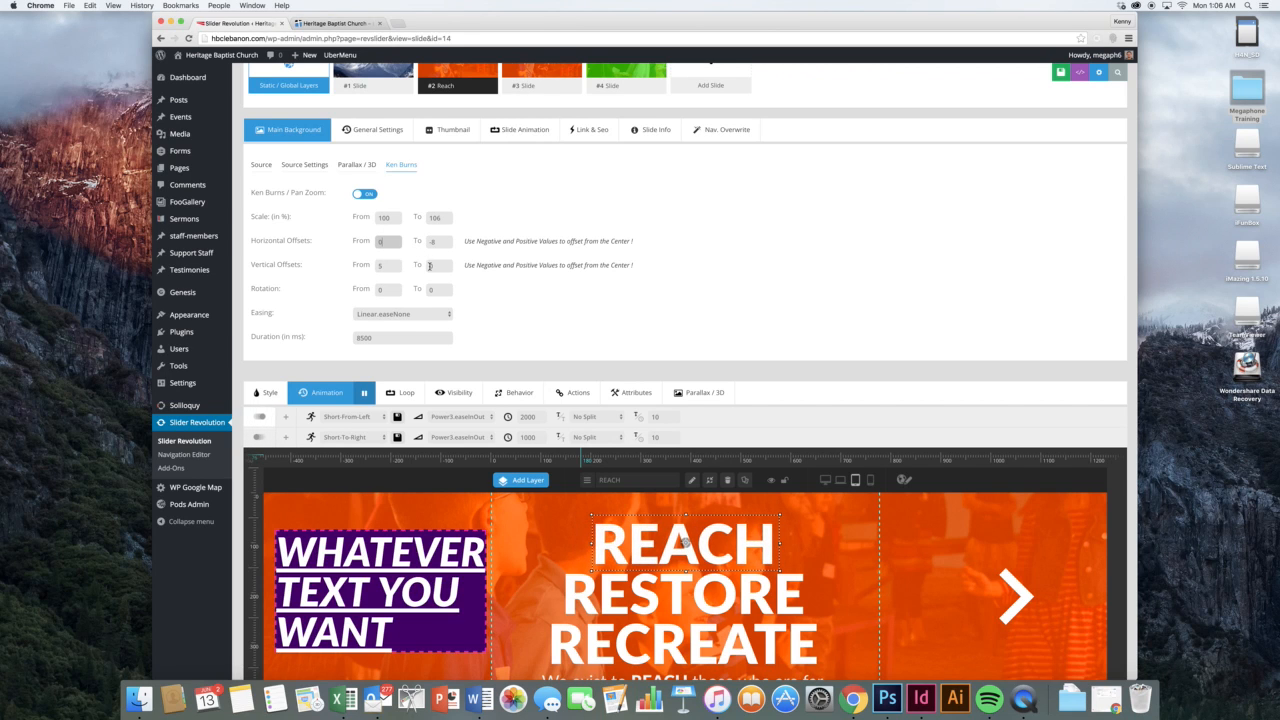
scroll(578, 283, "down", 2)
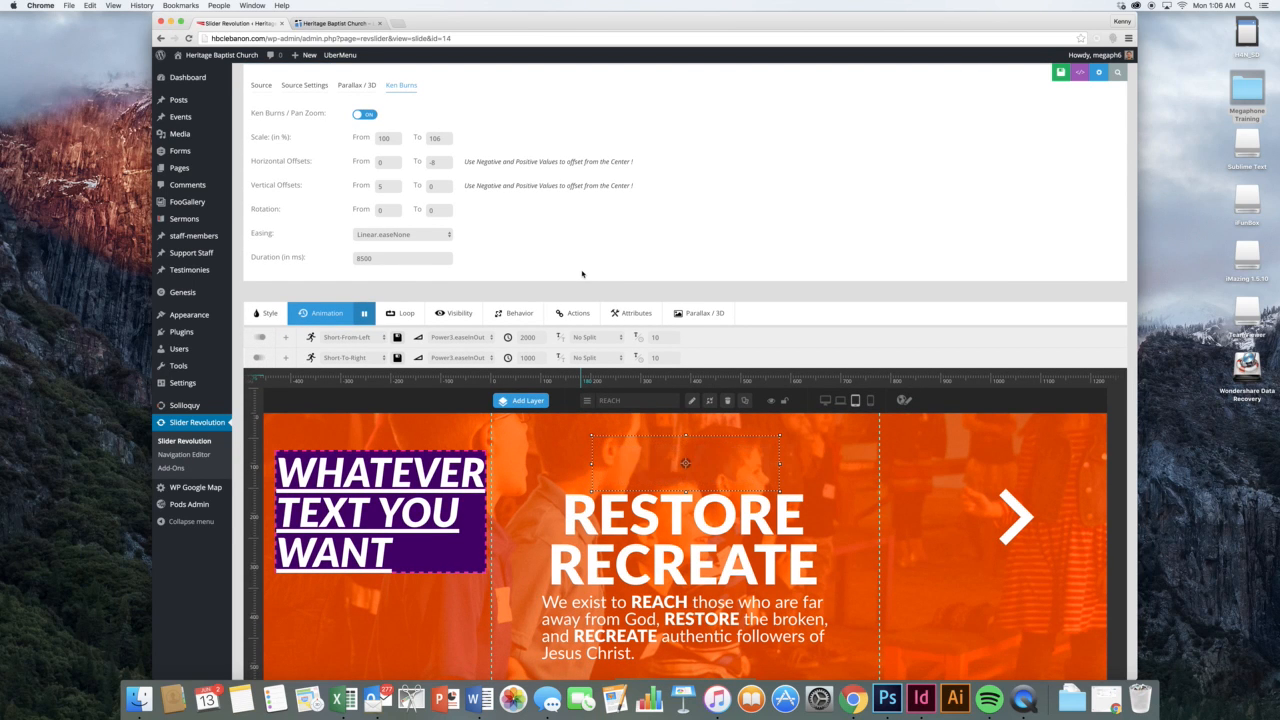
scroll(582, 274, "down", 2)
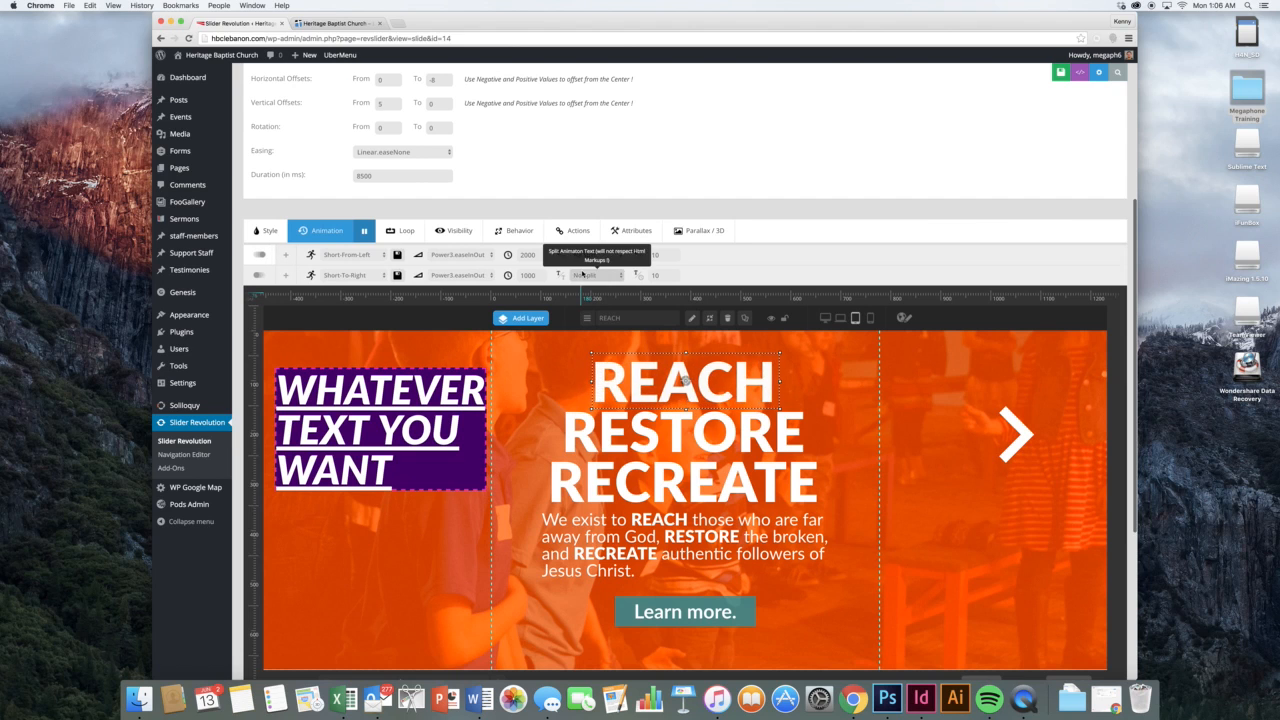
scroll(582, 274, "down", 1)
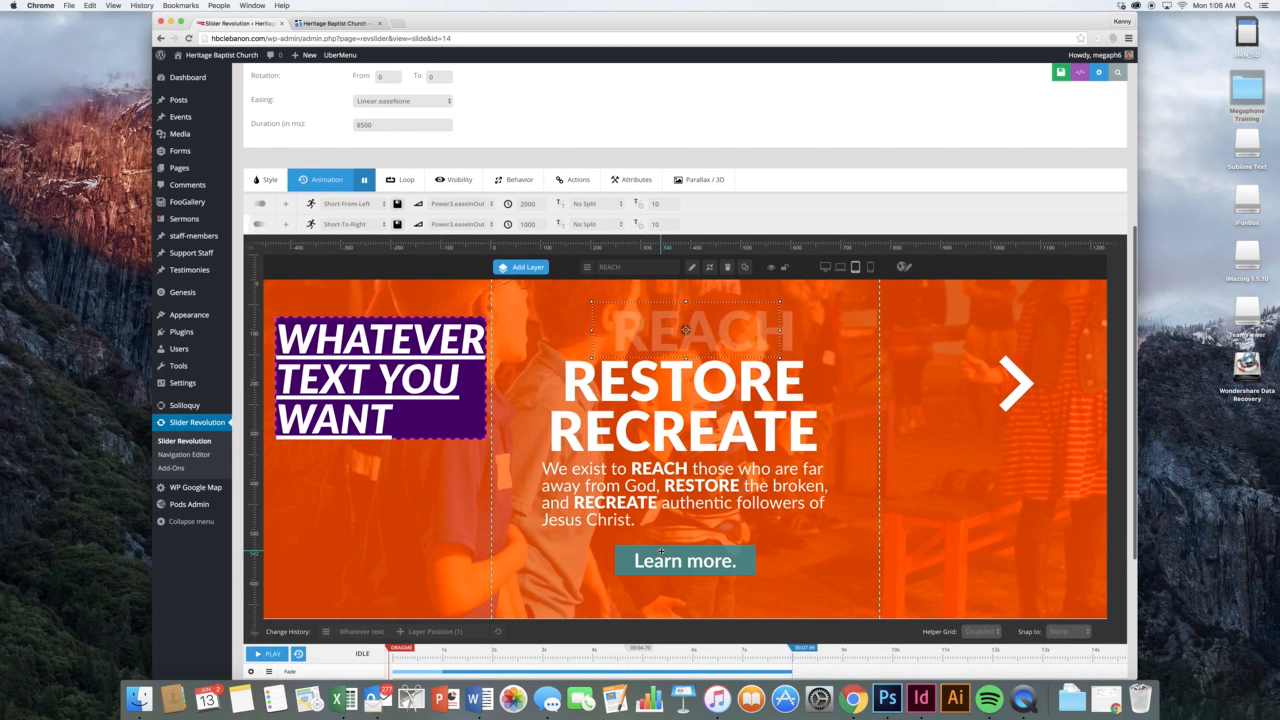
Check the Learn more. button's click action linking to the about-us page in the same window
left_click(660, 562)
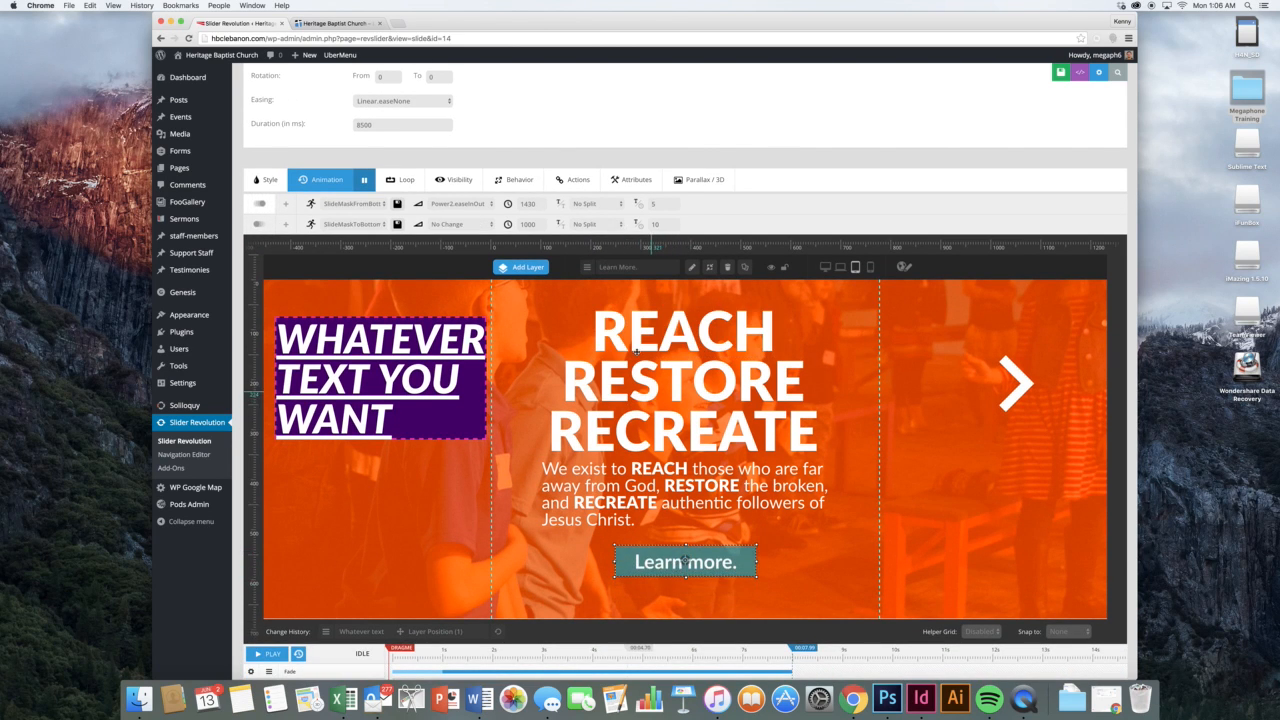
left_click(586, 184)
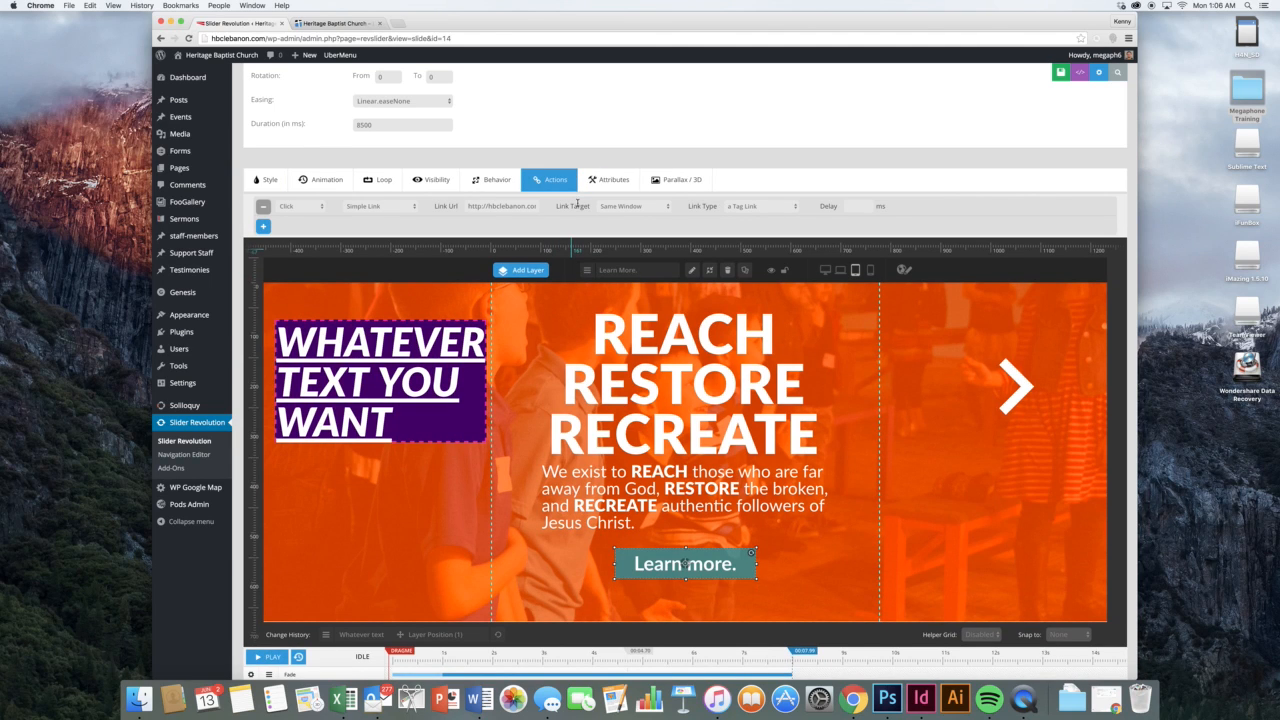
left_click_drag(502, 206, 555, 207)
left_click(514, 207)
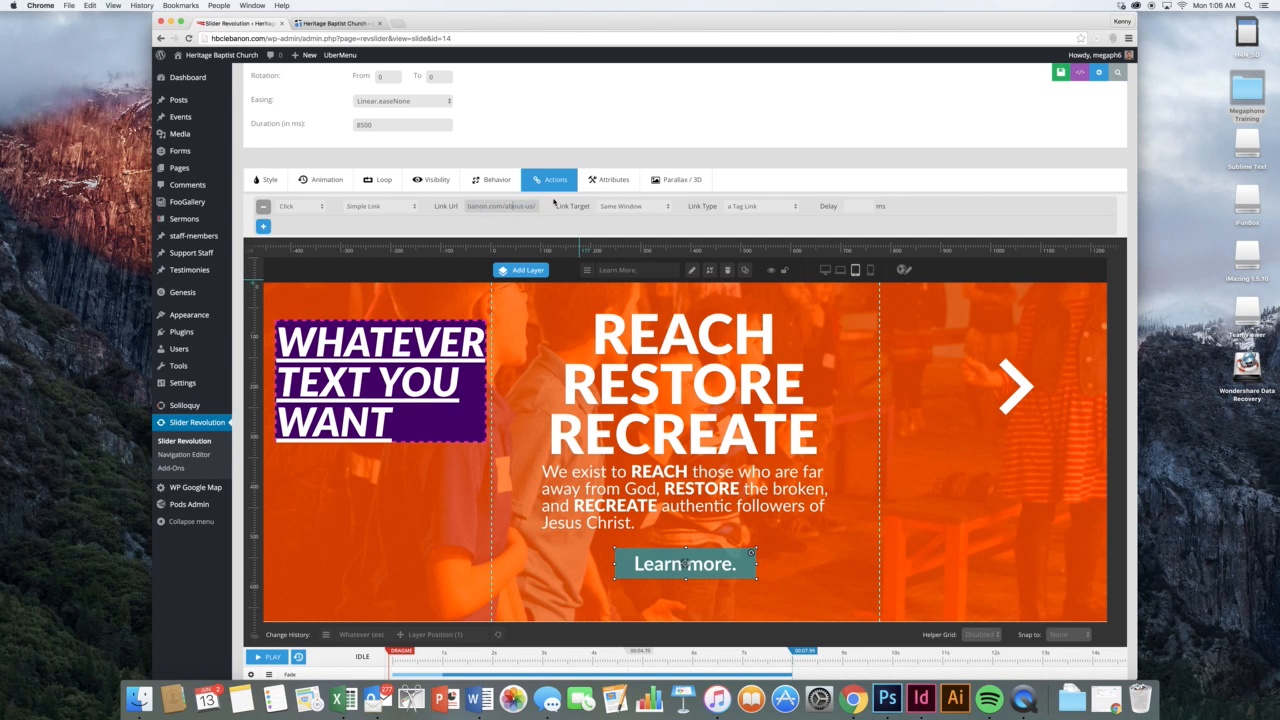
scroll(620, 380, "down", 1)
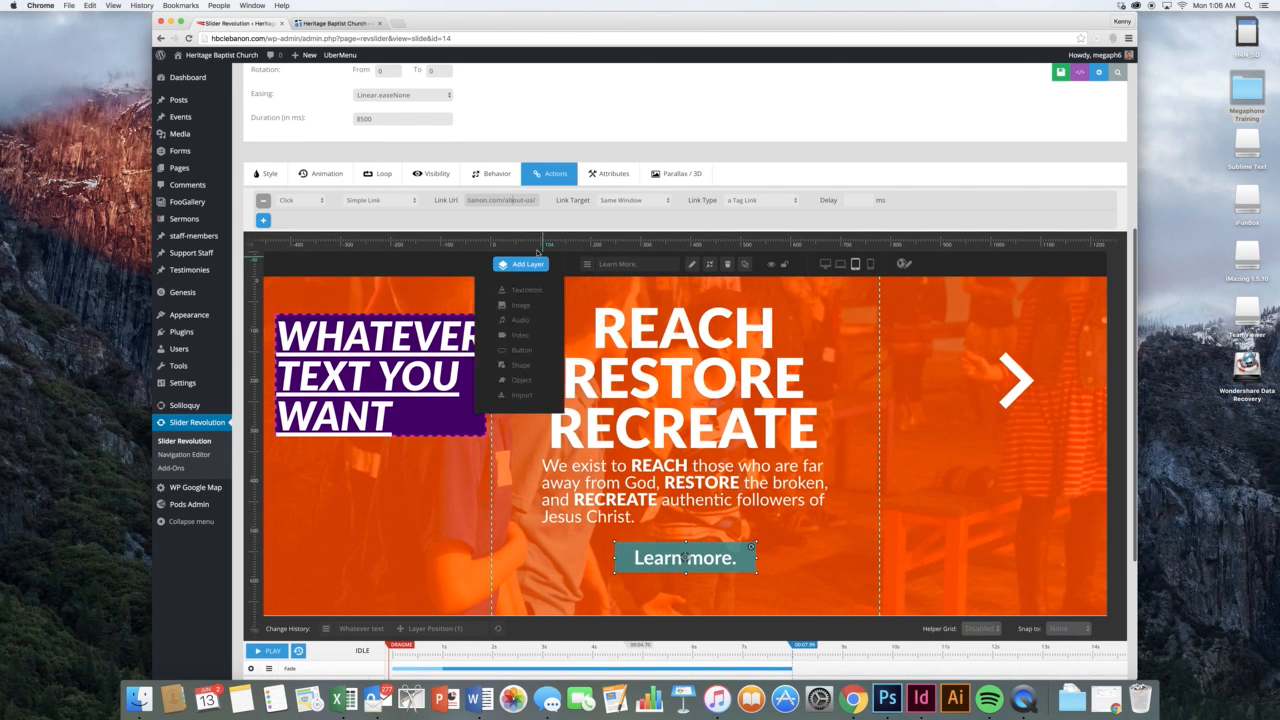
triple_click(498, 204)
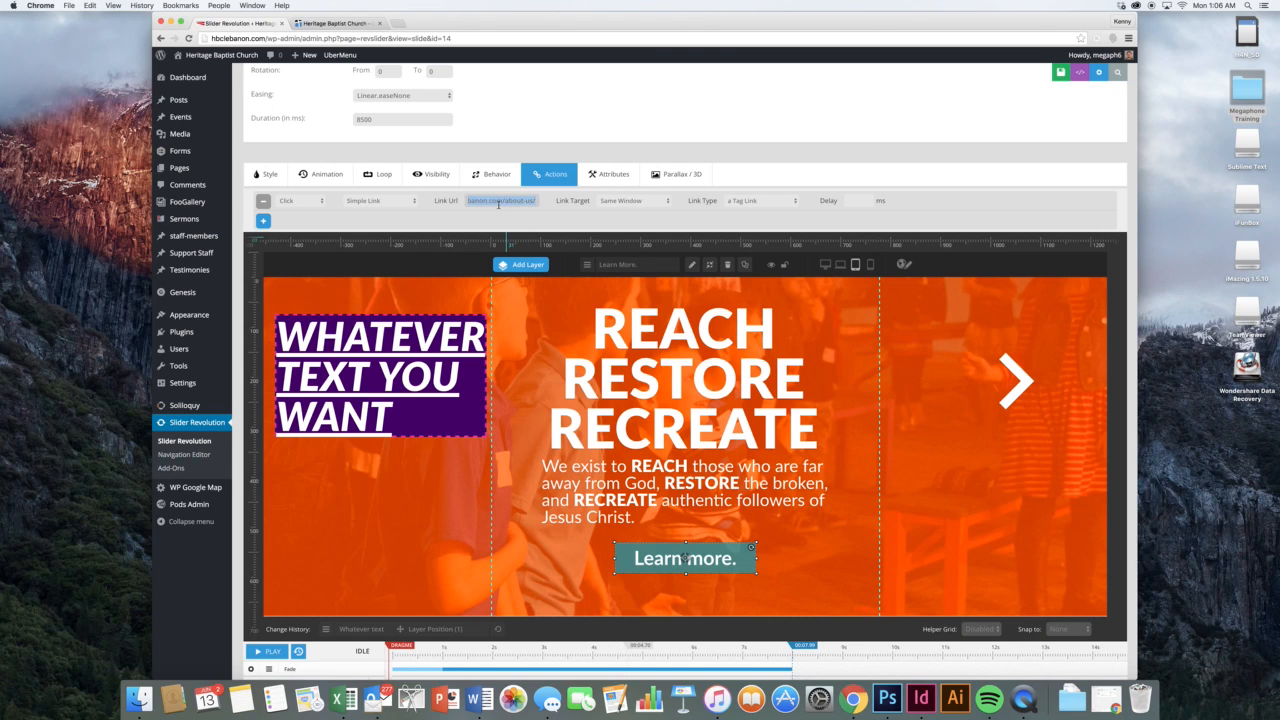
left_click(541, 205)
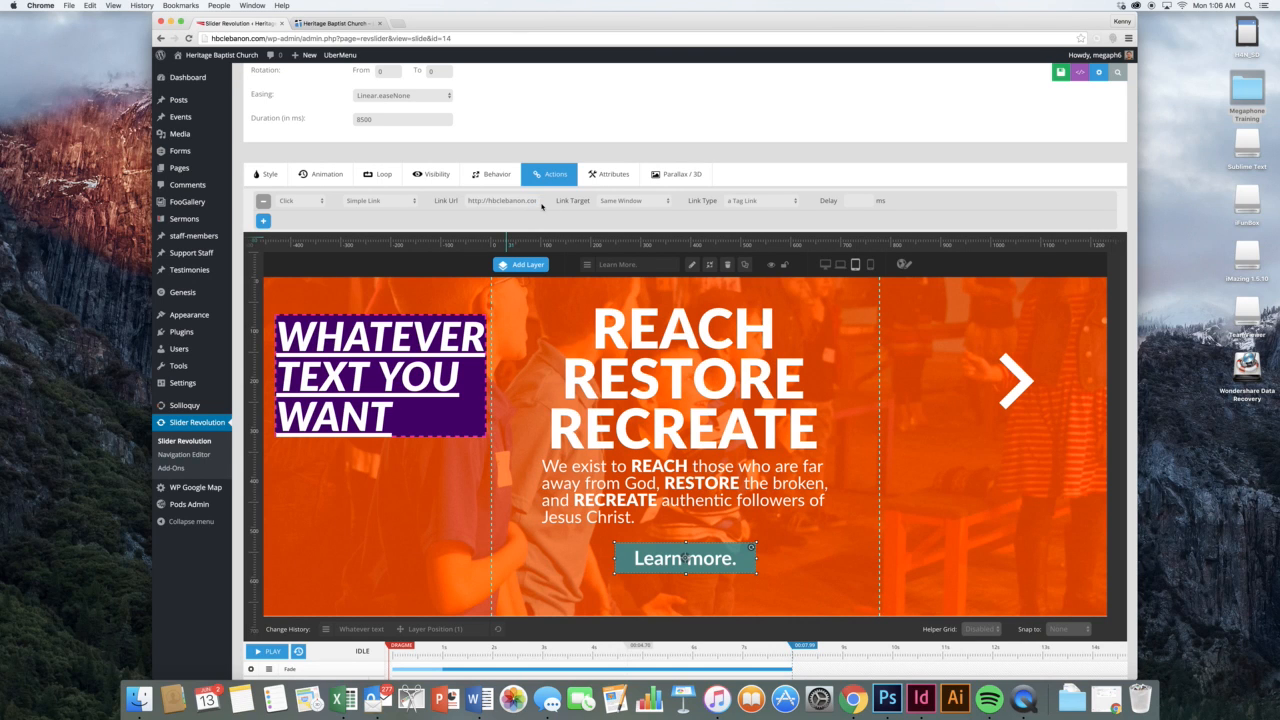
scroll(543, 207, "down", 4)
scroll(545, 208, "up", 10)
scroll(545, 208, "up", 2)
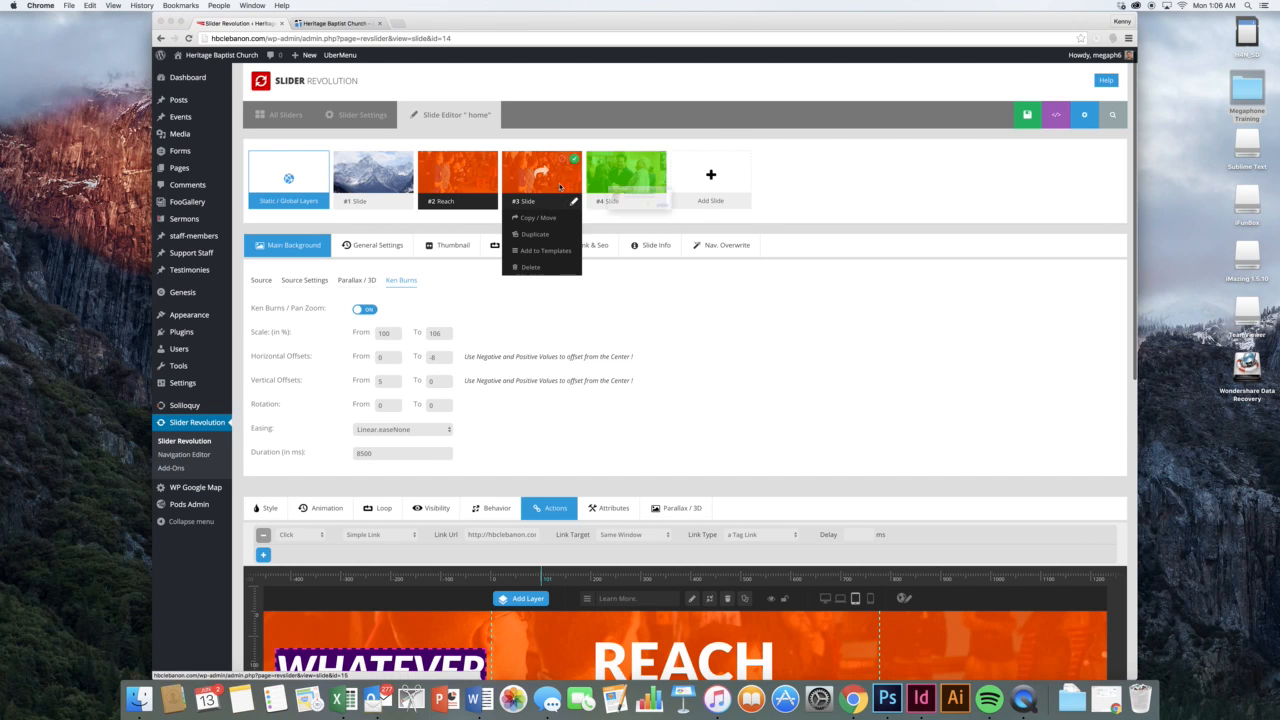
Open slide #3, the orange HERITAGE KIDS slide, leaving the current slide editor
left_click(560, 185)
left_click(714, 221)
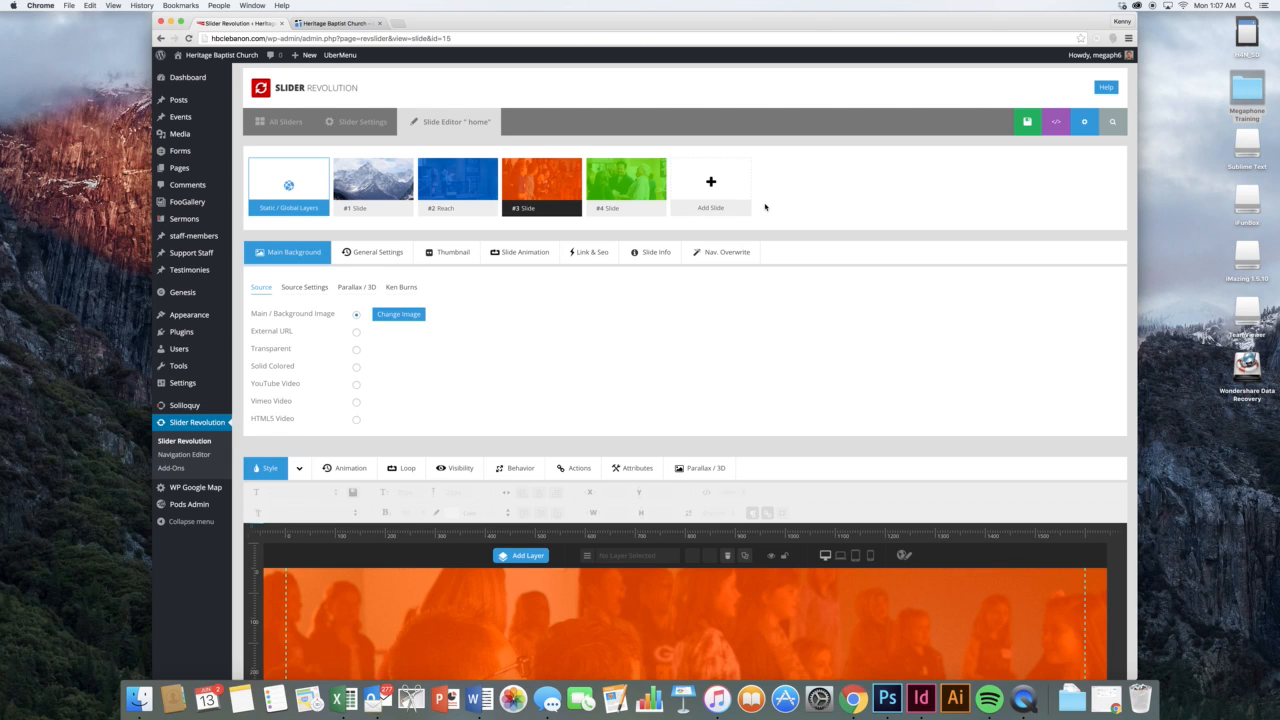
scroll(765, 207, "down", 2)
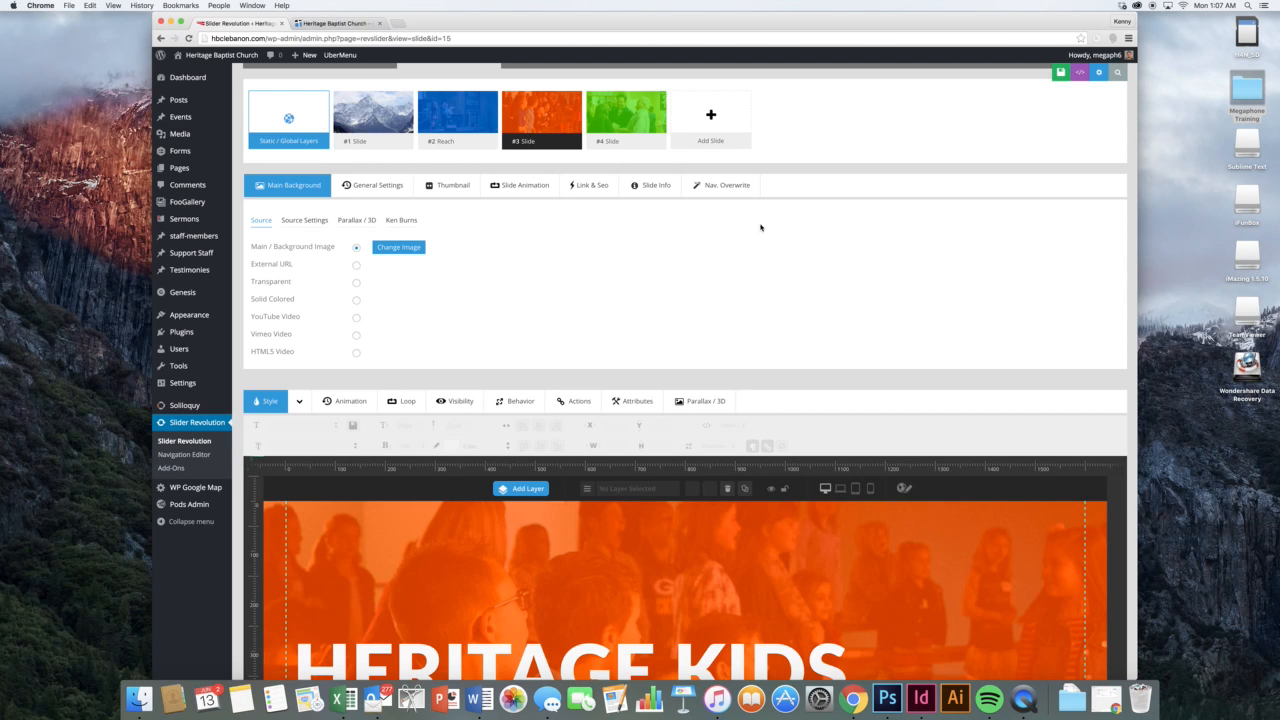
mouse_move(635, 113)
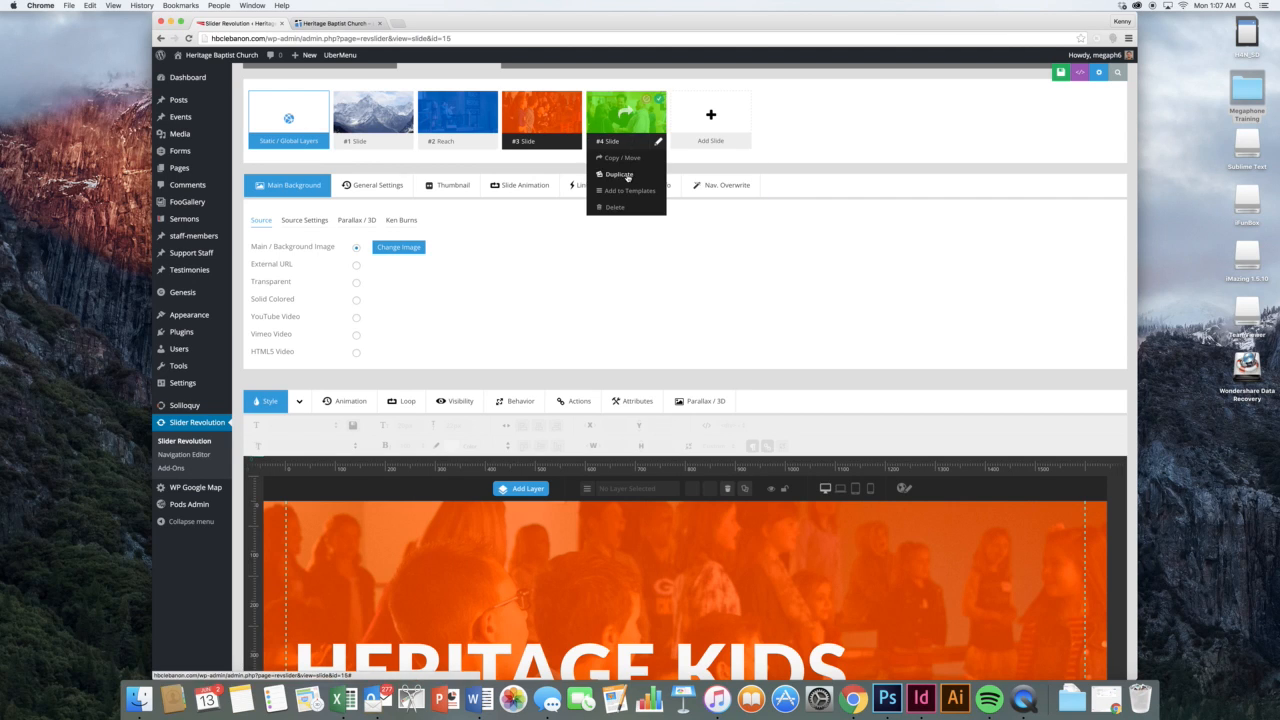
Duplicate the fourth slide to create a new slide #5
left_click(620, 174)
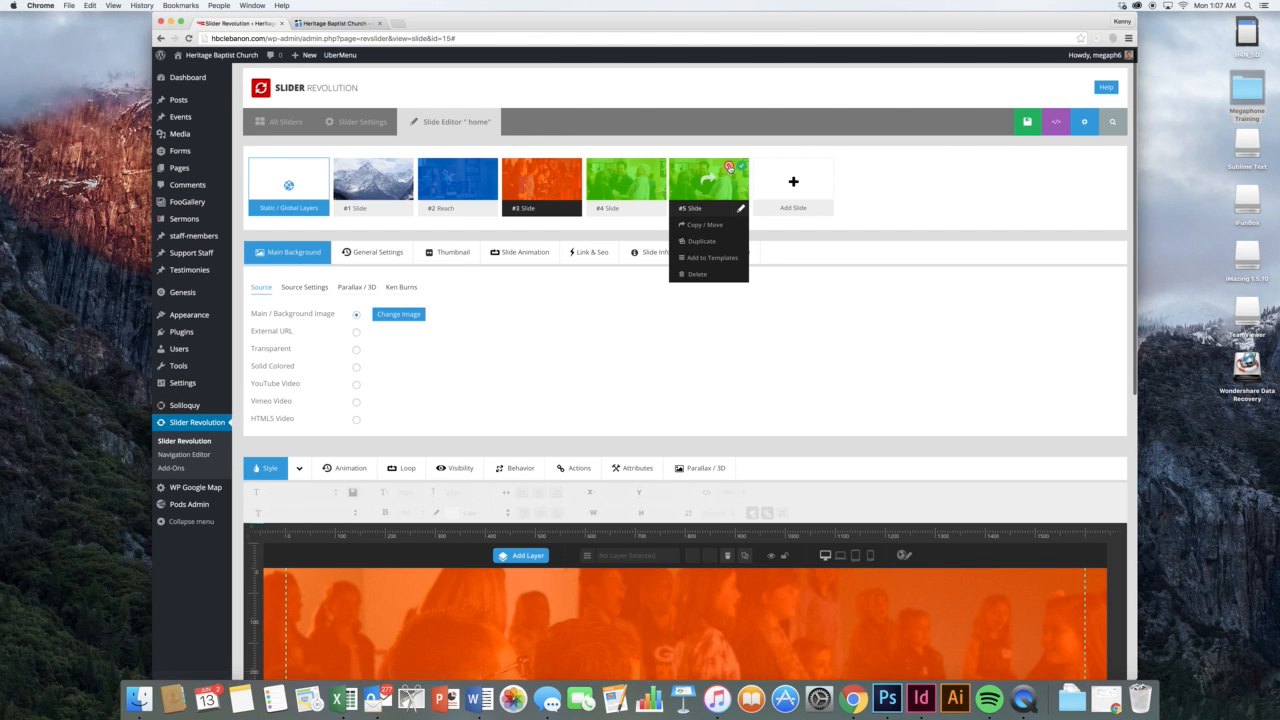
left_click(729, 167)
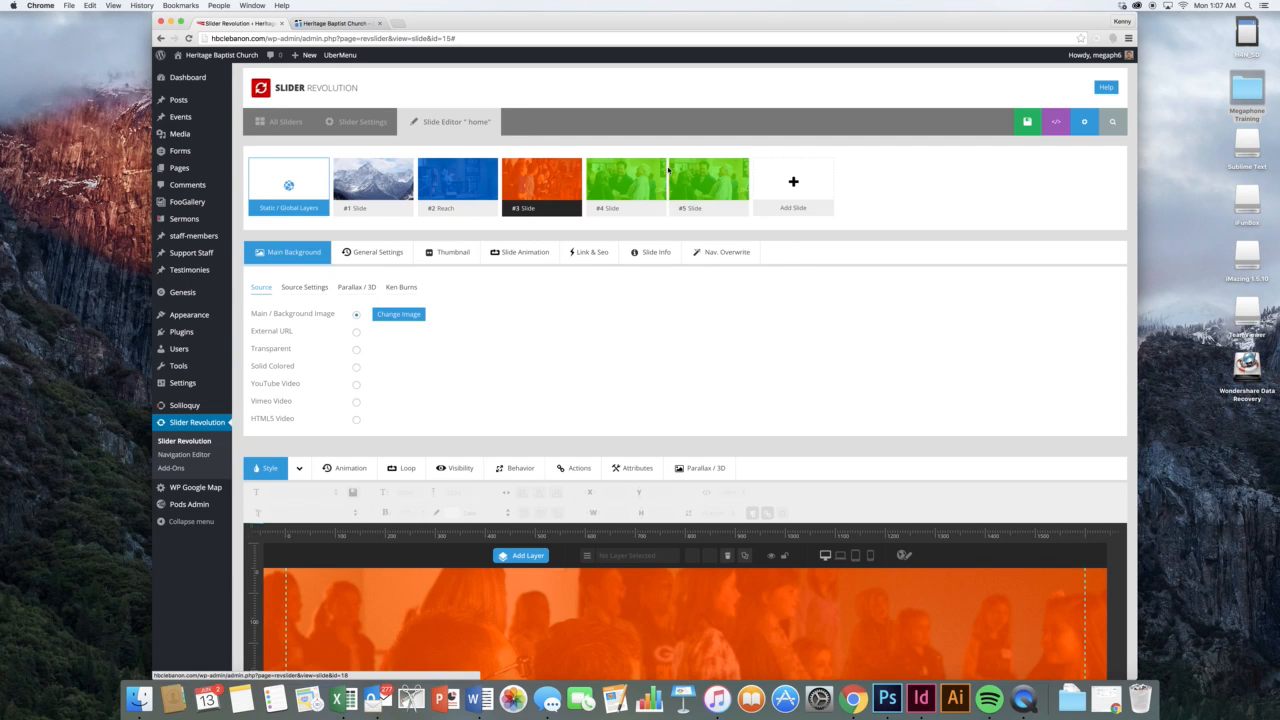
left_click(677, 186)
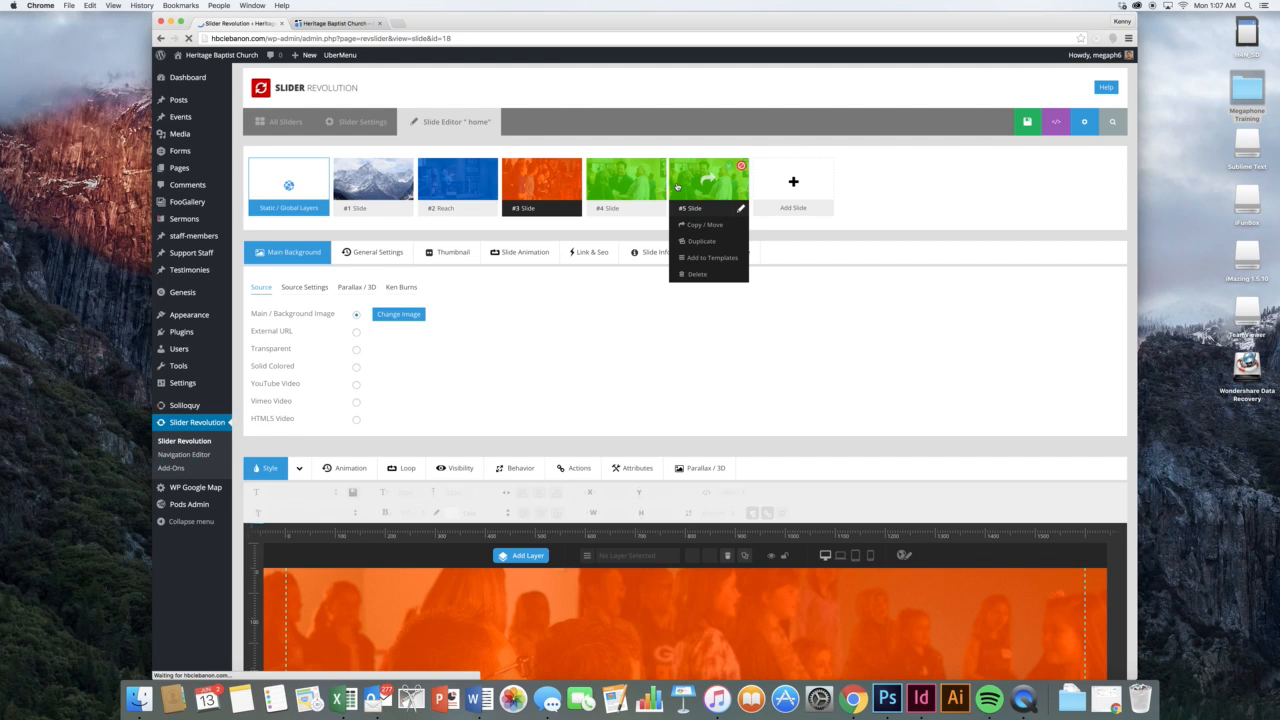
Set slide #5's main background to the IMG_8457 singers photo from the Media Library
scroll(800, 262, "down", 3)
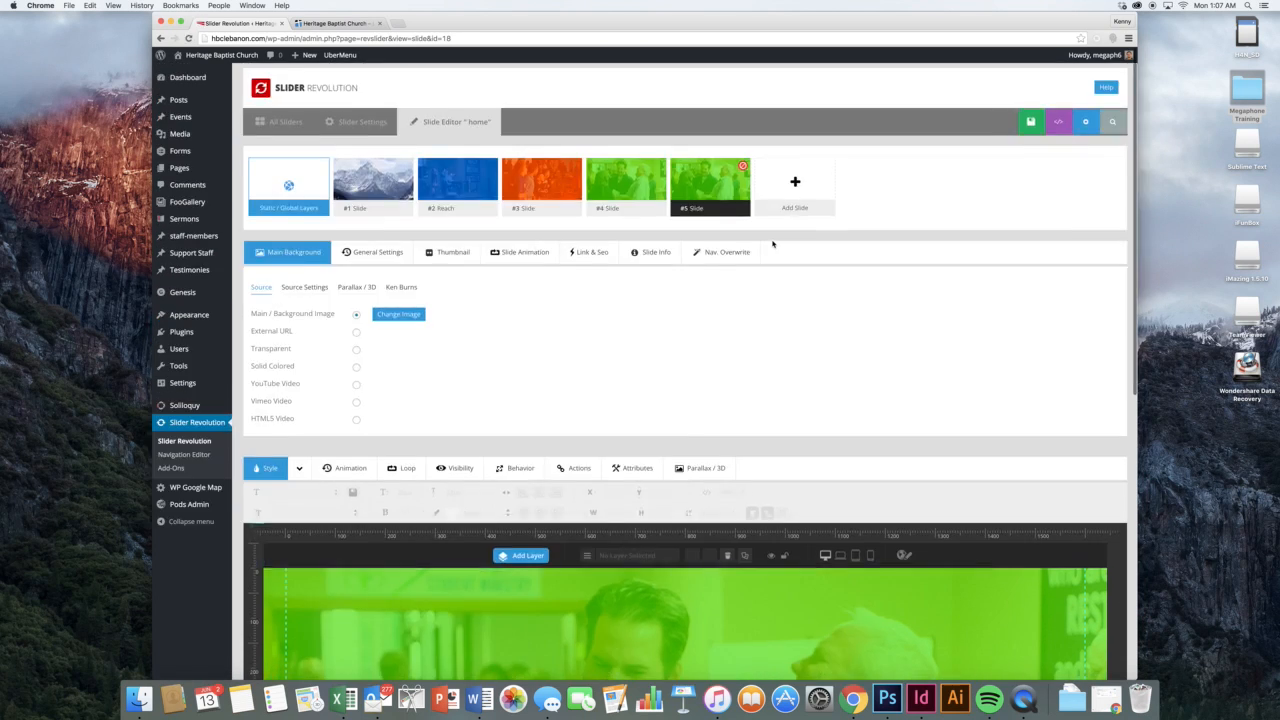
scroll(772, 244, "down", 5)
scroll(772, 244, "up", 1)
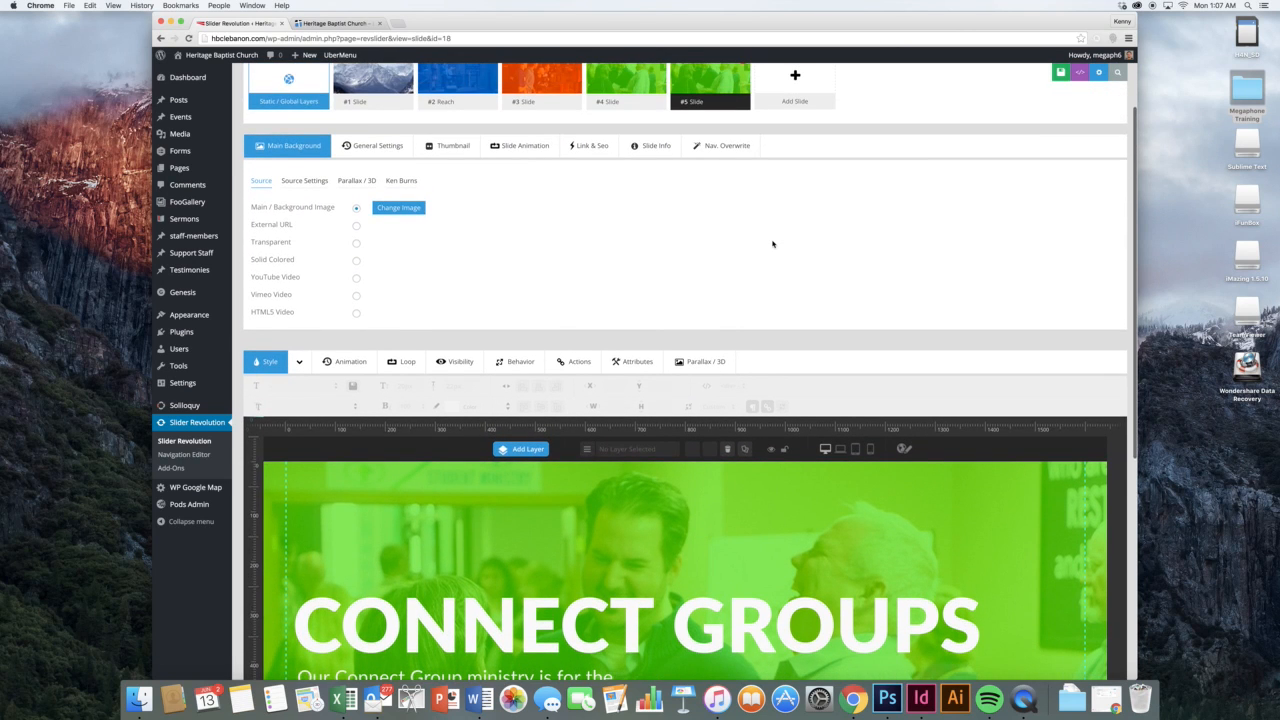
left_click(417, 212)
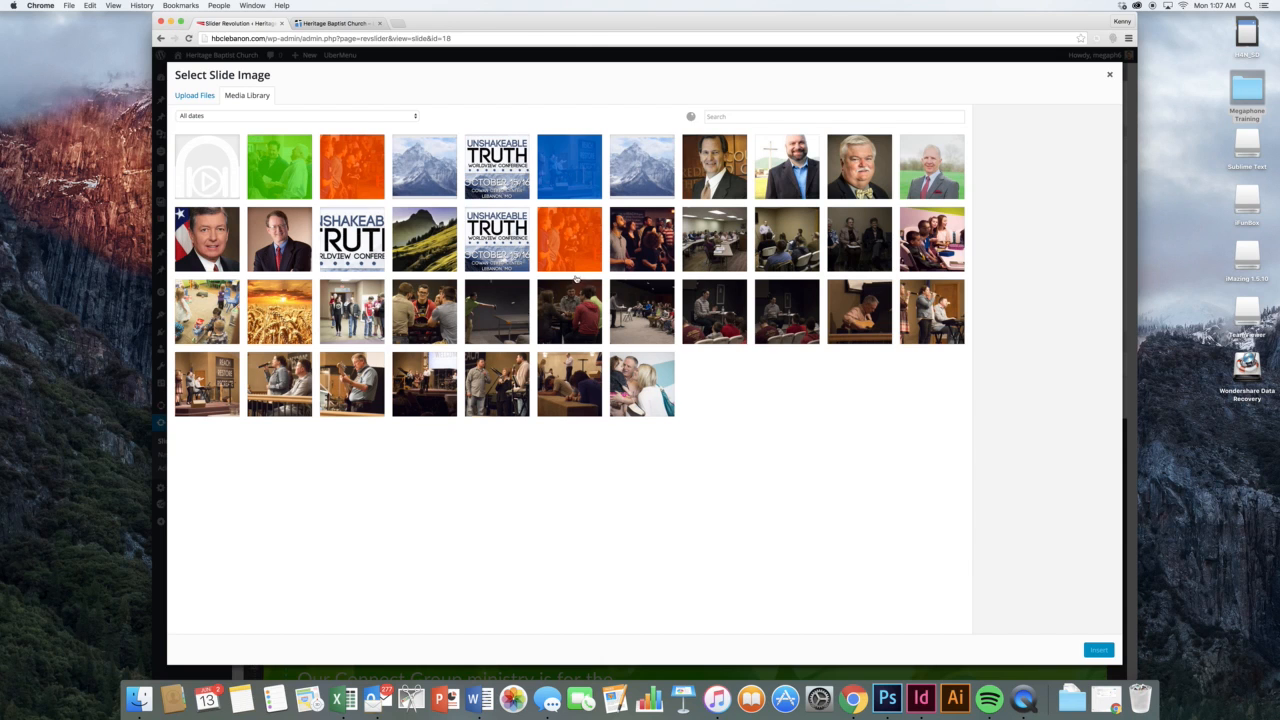
left_click(530, 358)
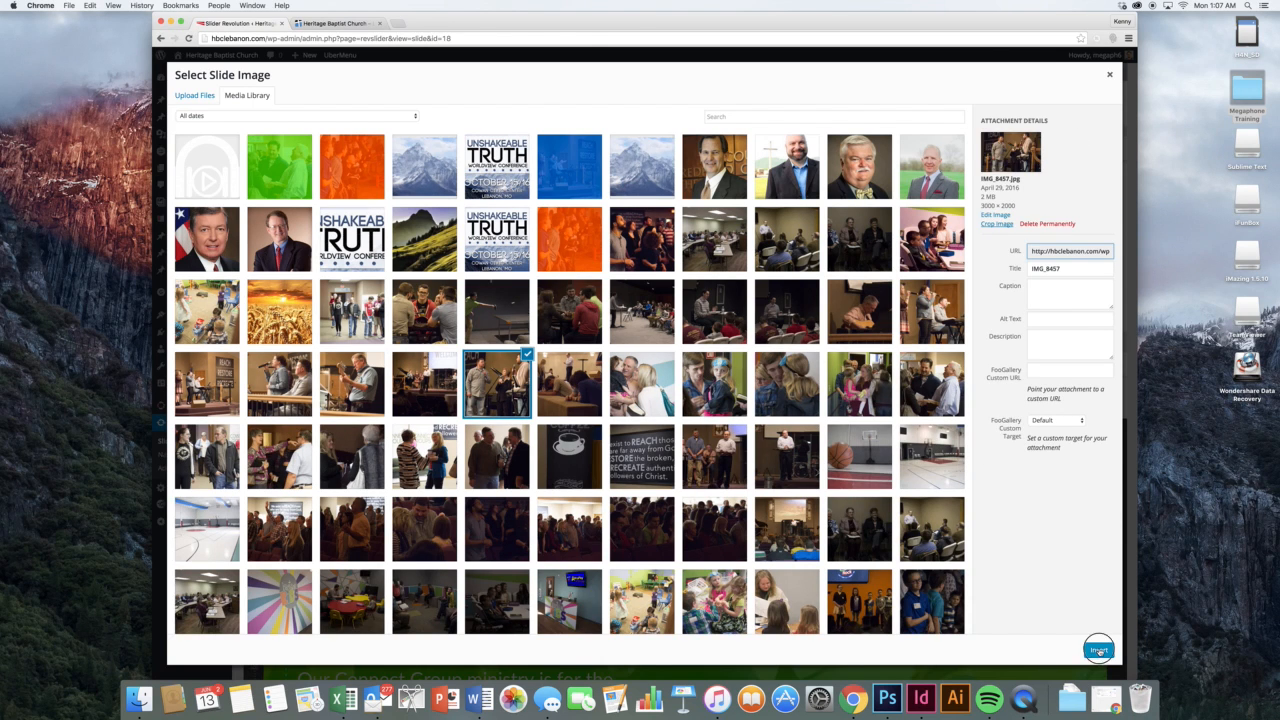
left_click(1099, 651)
scroll(677, 393, "down", 3)
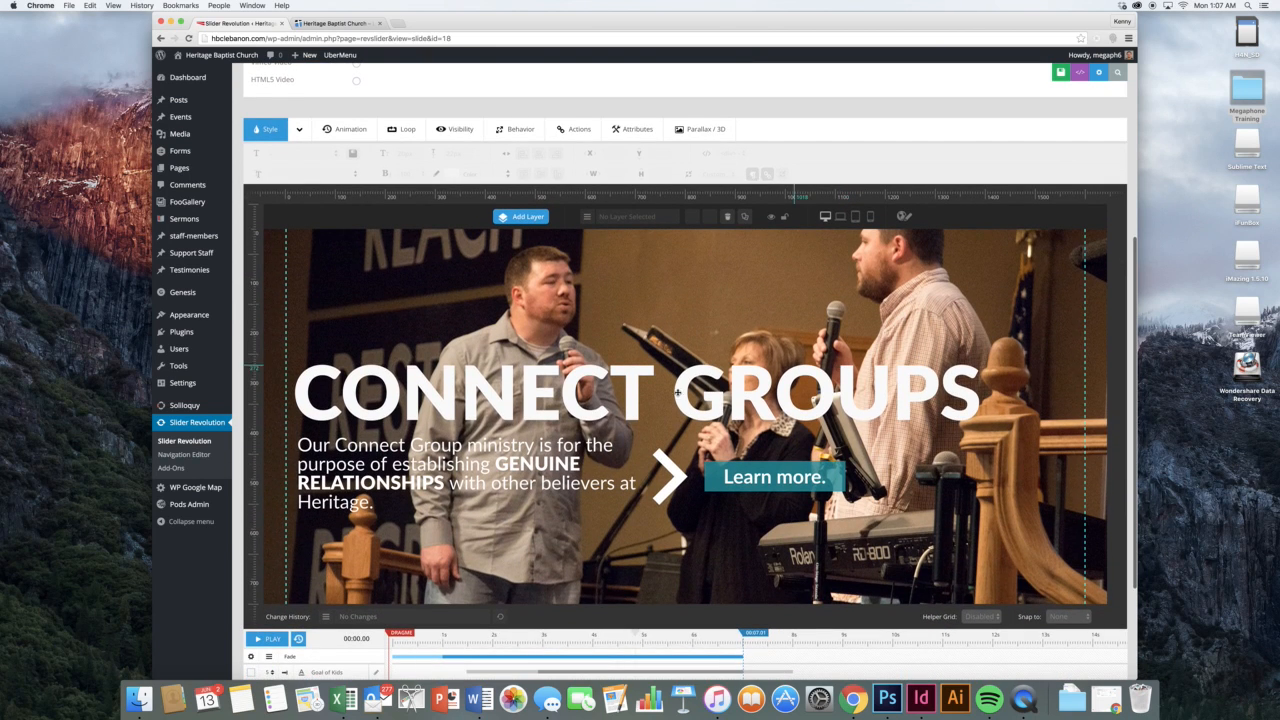
Change the CONNECT GROUPS headline to 'Worship & Such'
left_click(575, 402)
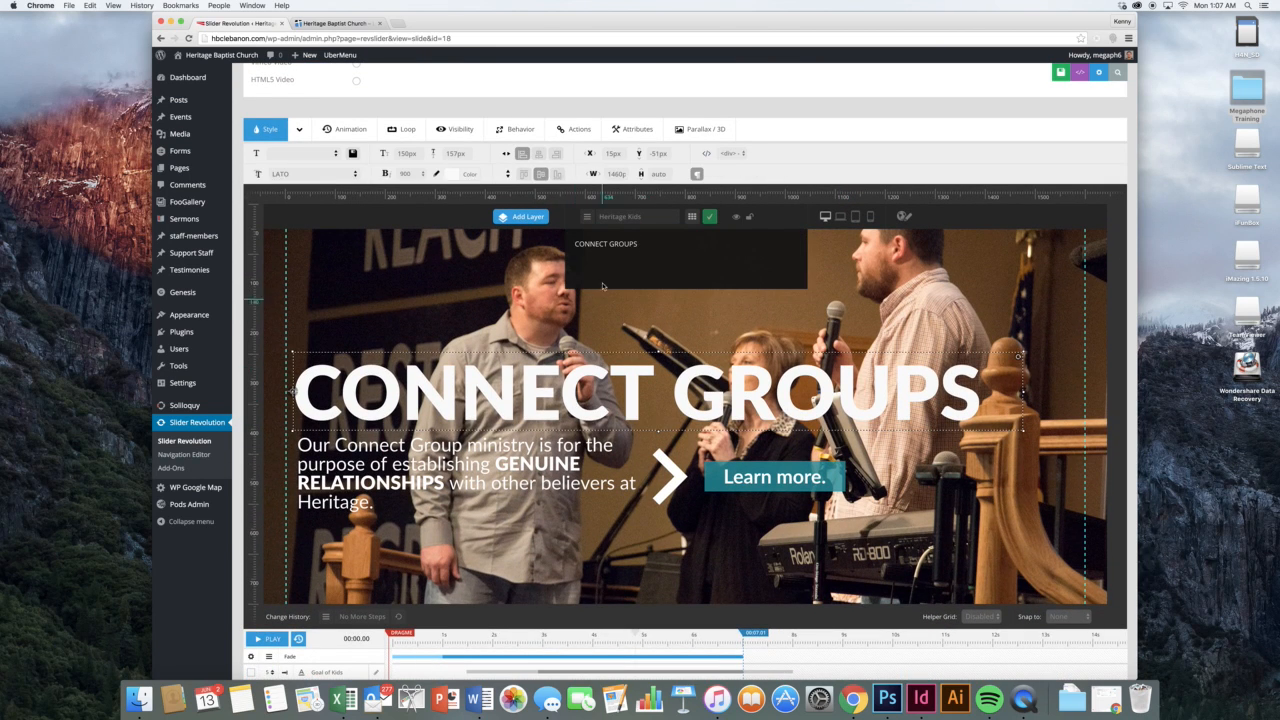
triple_click(607, 244)
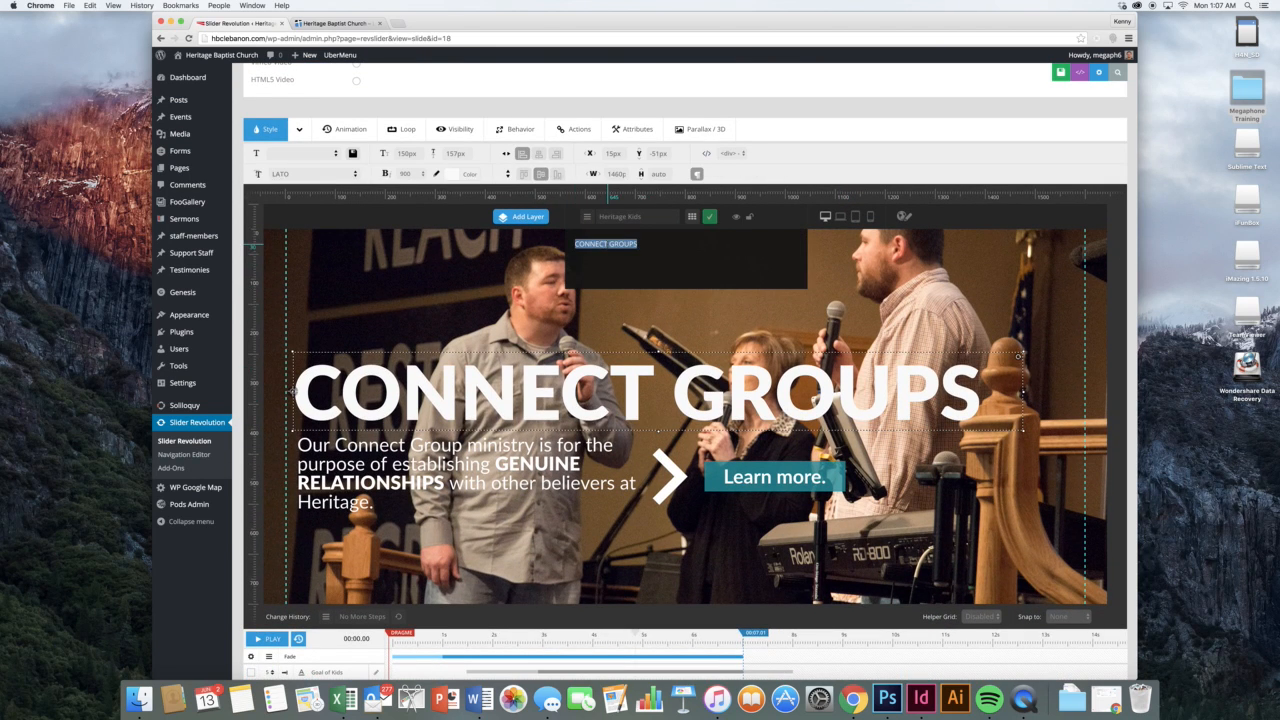
left_click(729, 307)
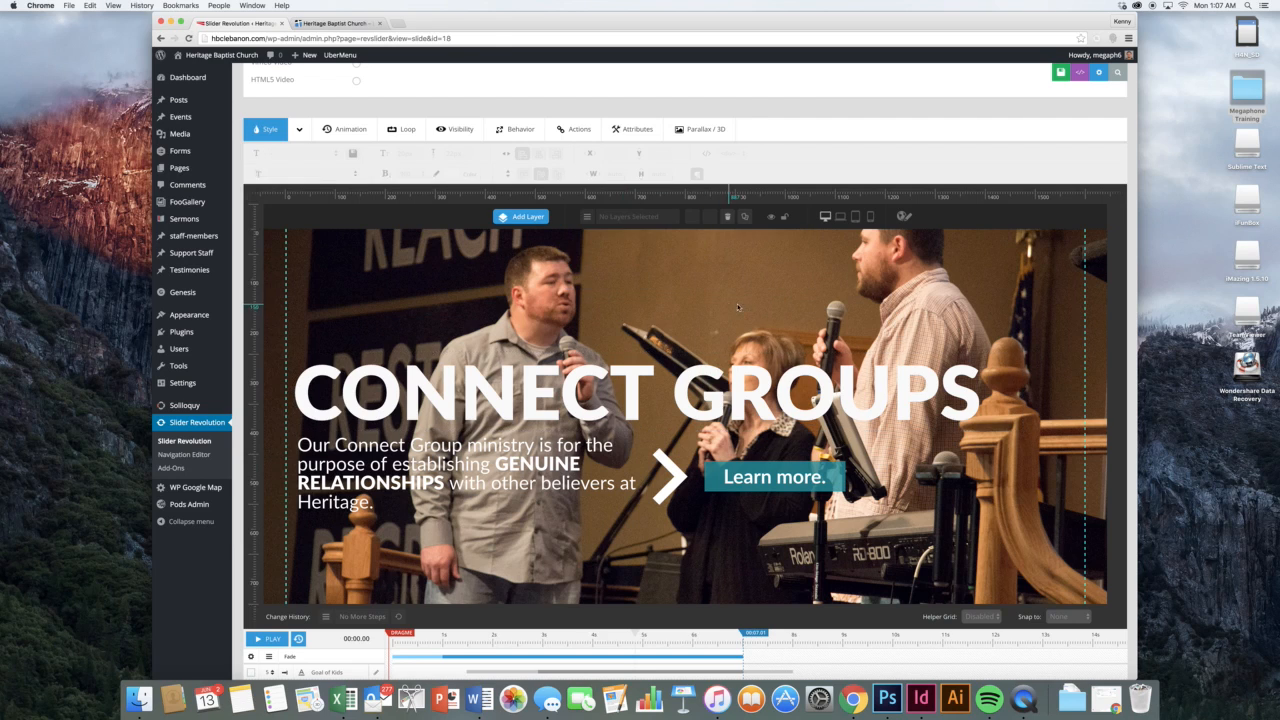
left_click(758, 408)
left_click(691, 216)
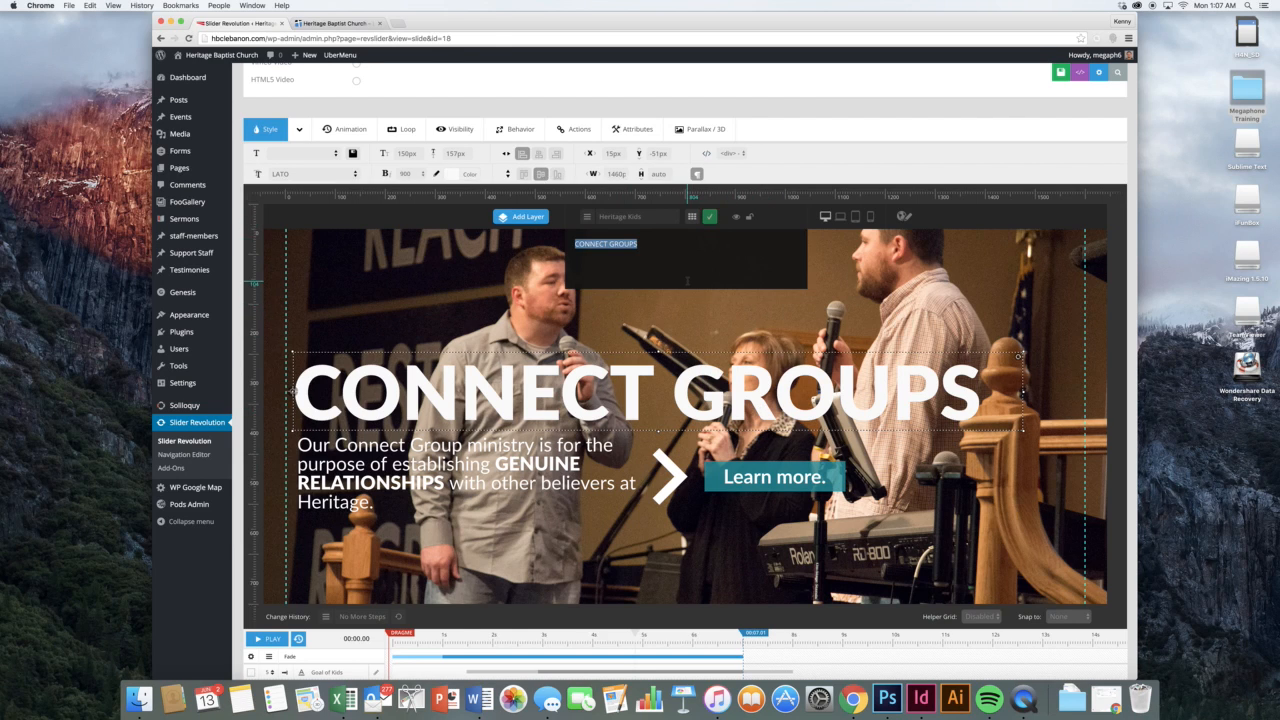
type("Wo")
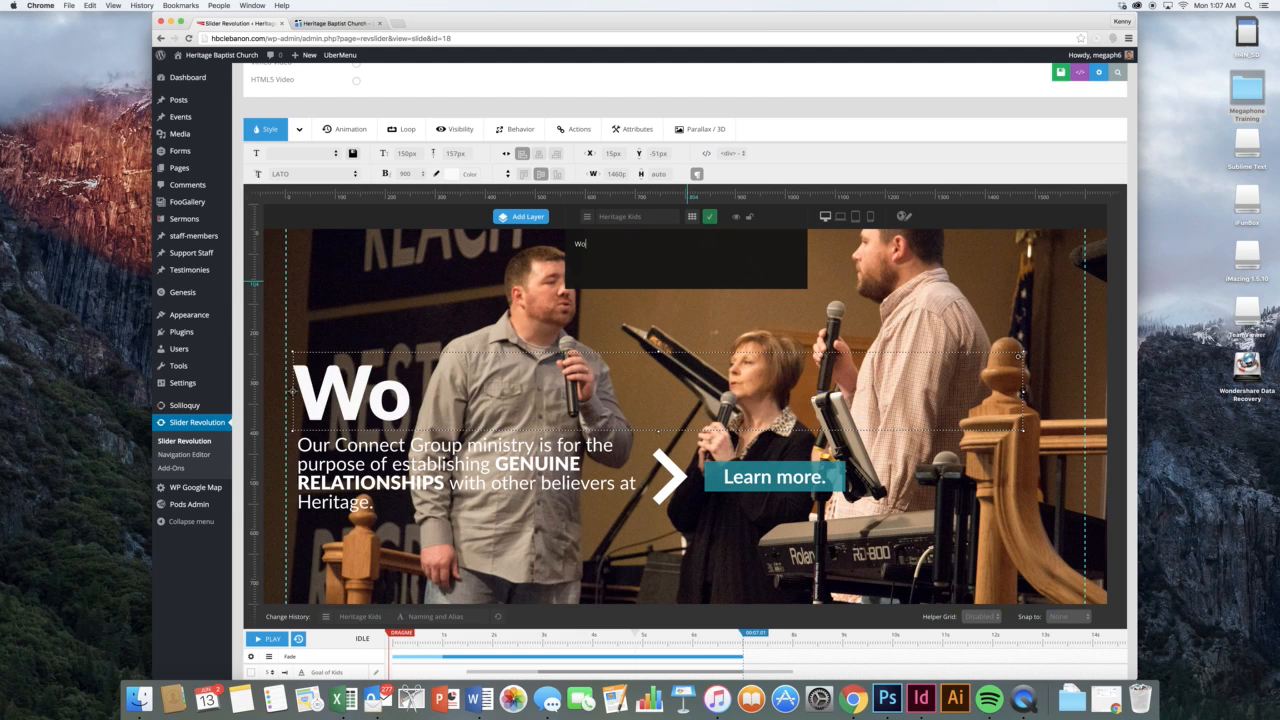
type("rship & Such")
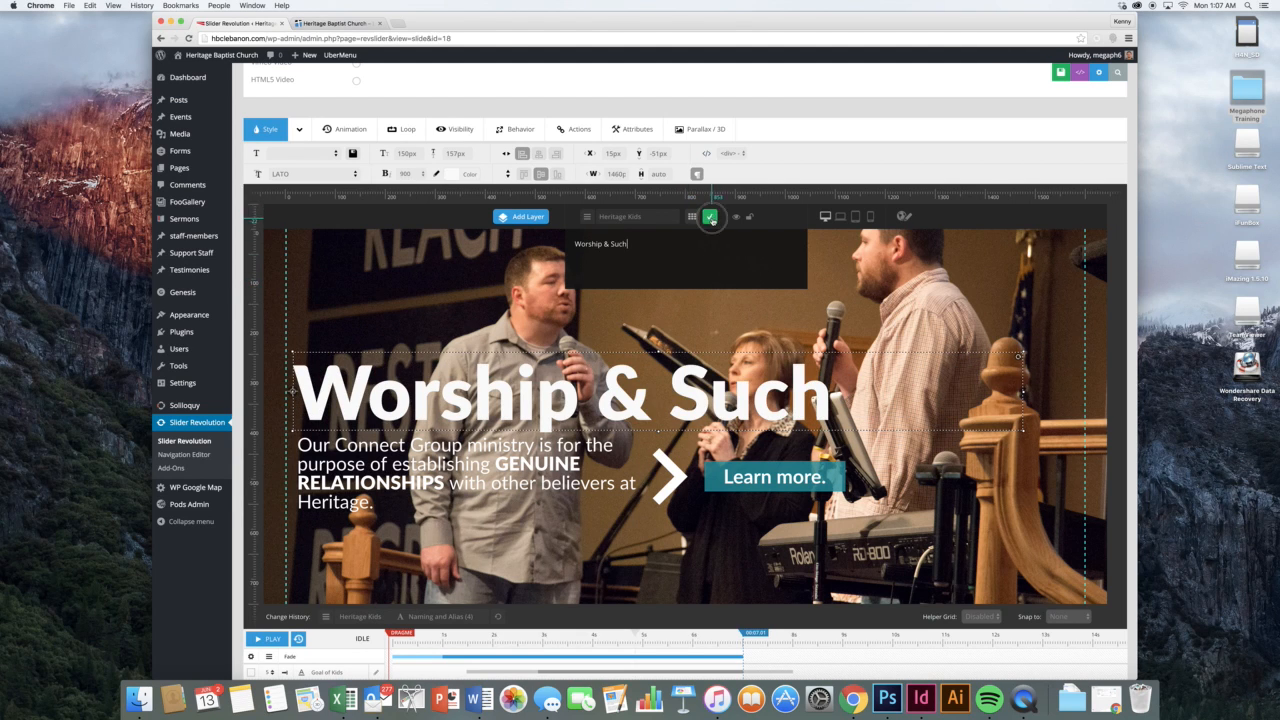
left_click(709, 216)
Replace the paragraph with 'Some wonderful words! Oh, Yeah! Good, good, good'
double_click(493, 467)
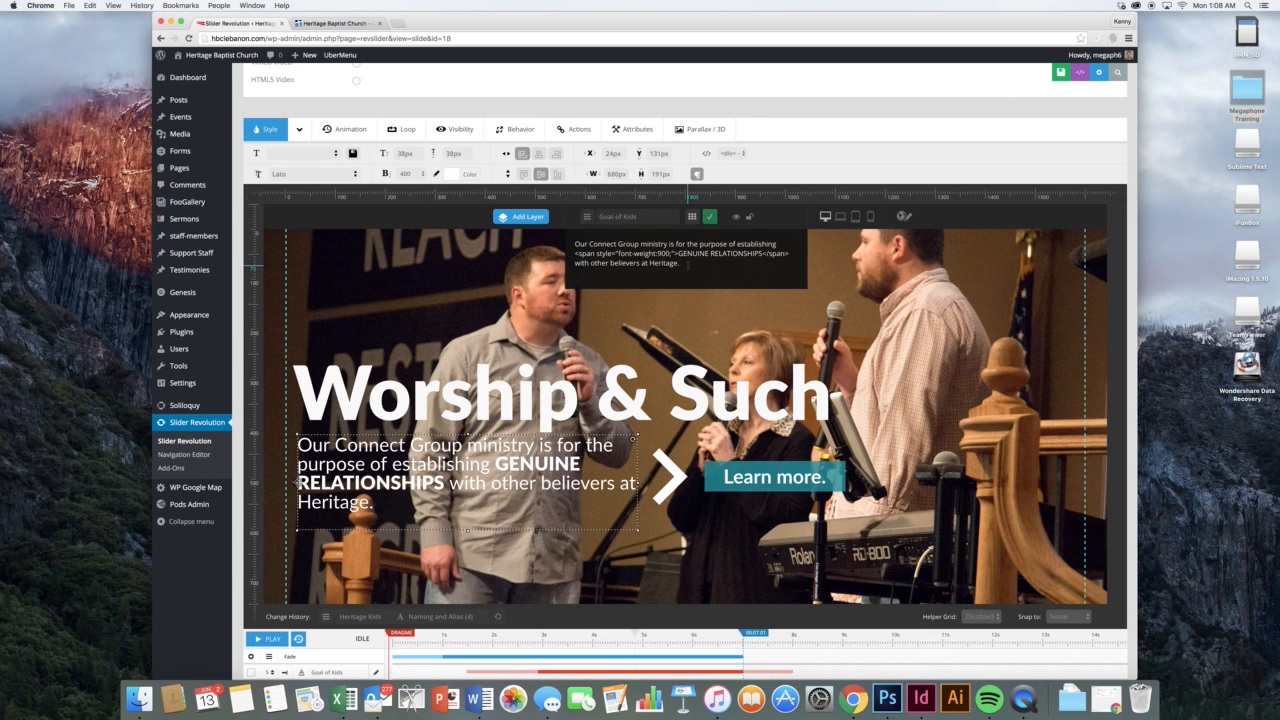
key("super+a")
type("Some wonderful")
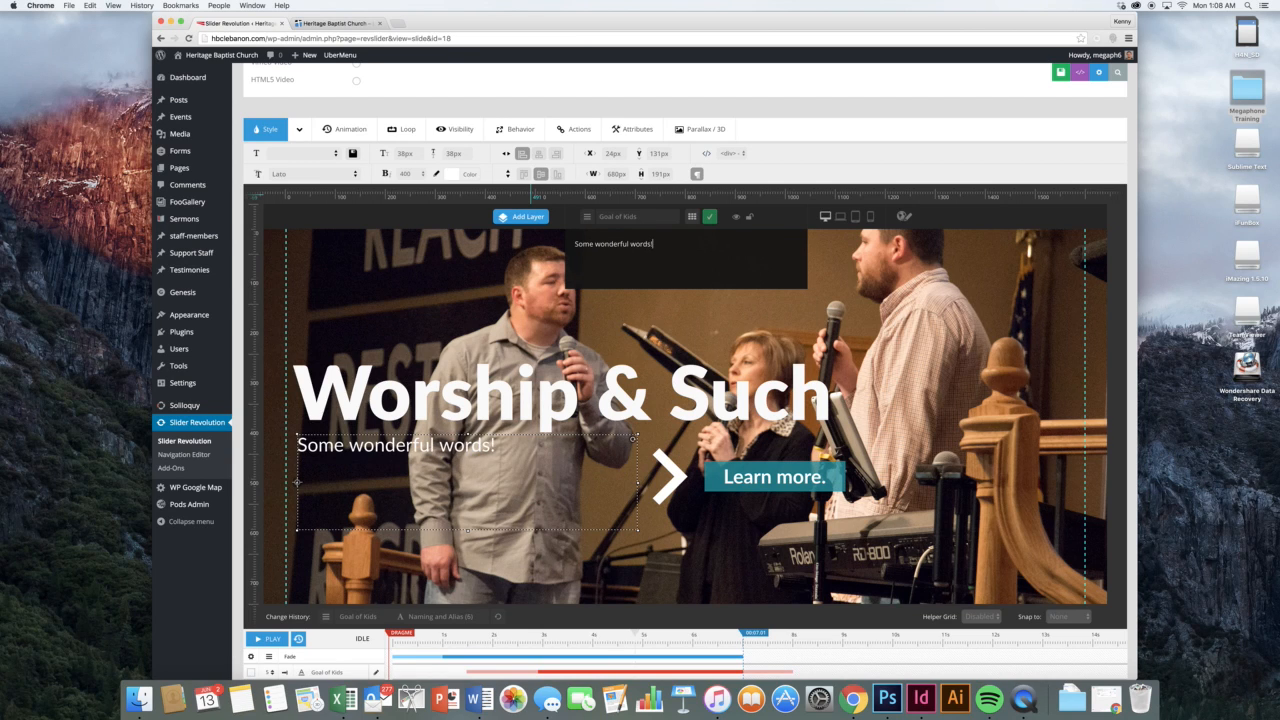
type(" words! Oh, Yeah")
type("! Good, good, good.")
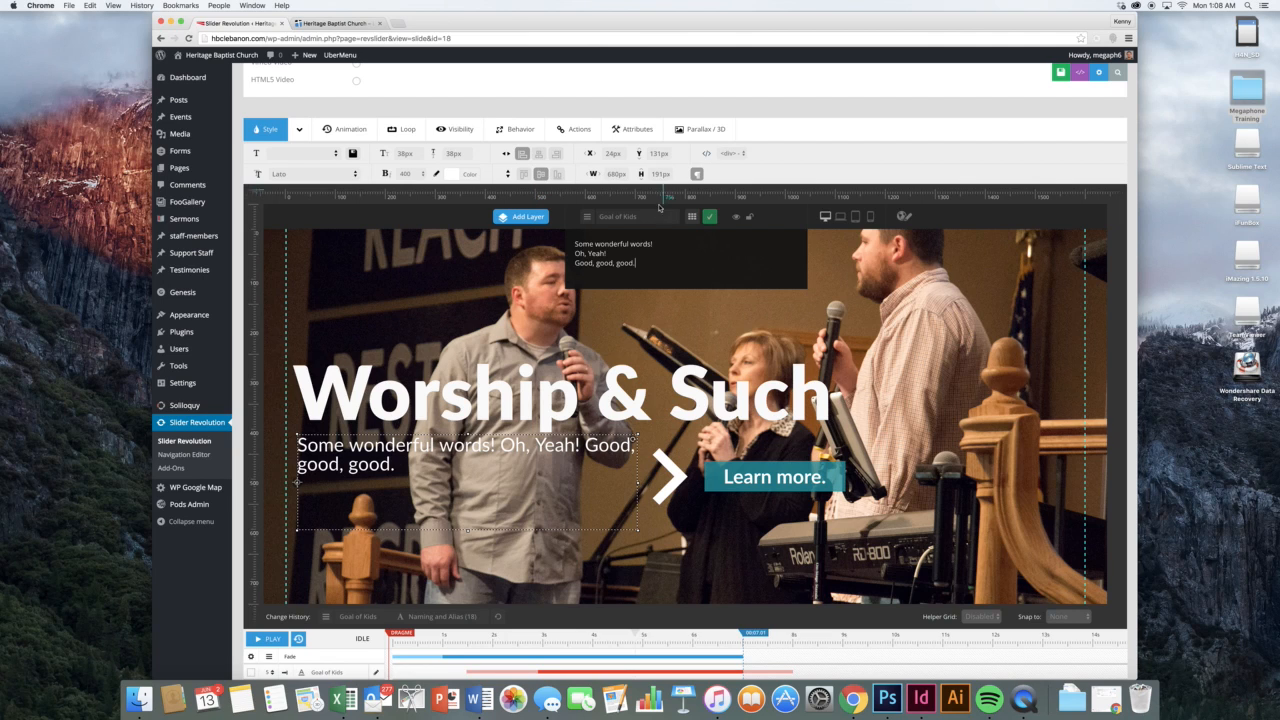
left_click(709, 216)
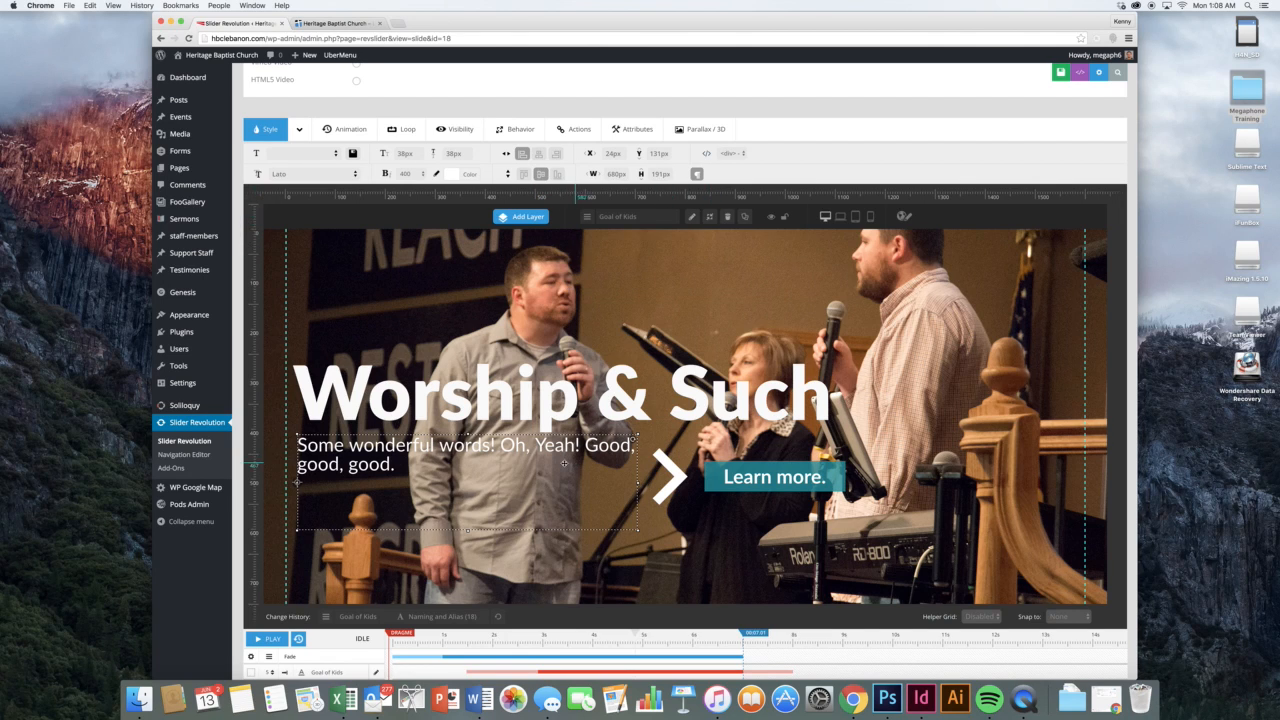
Relabel the Learn more. button as 'Celebrate'
left_click(737, 477)
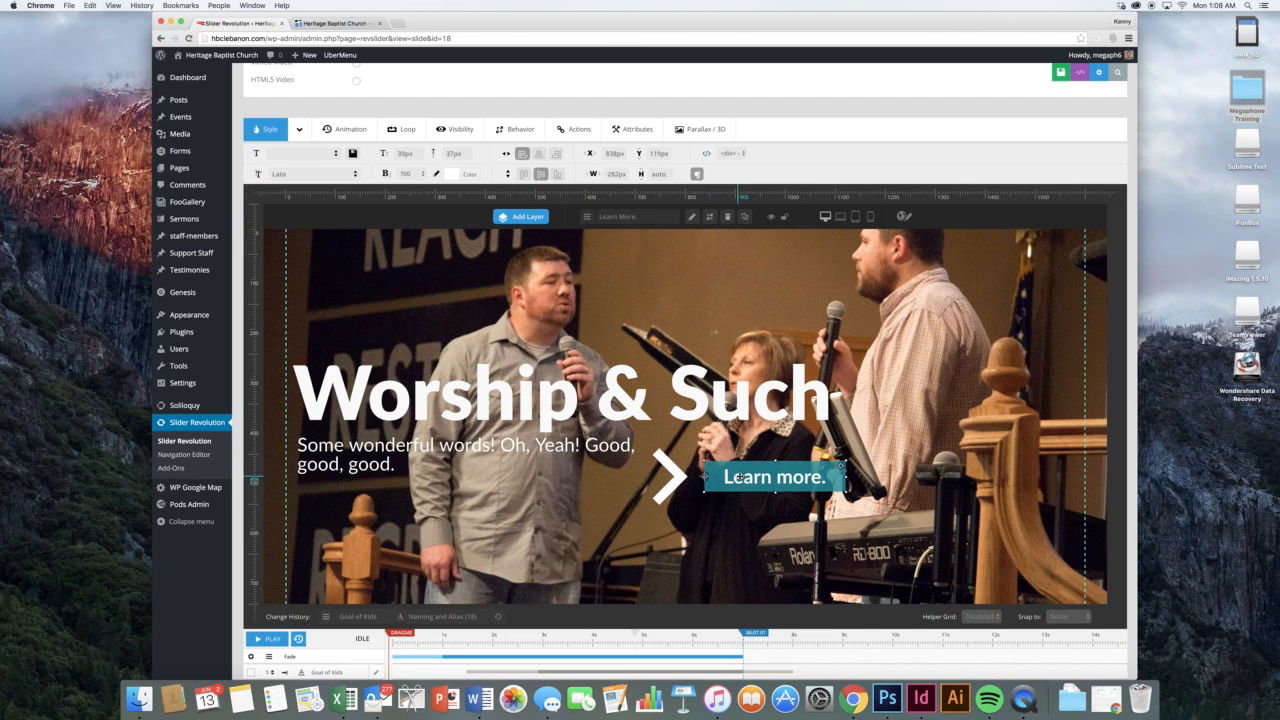
double_click(746, 477)
left_click_drag(616, 243, 550, 240)
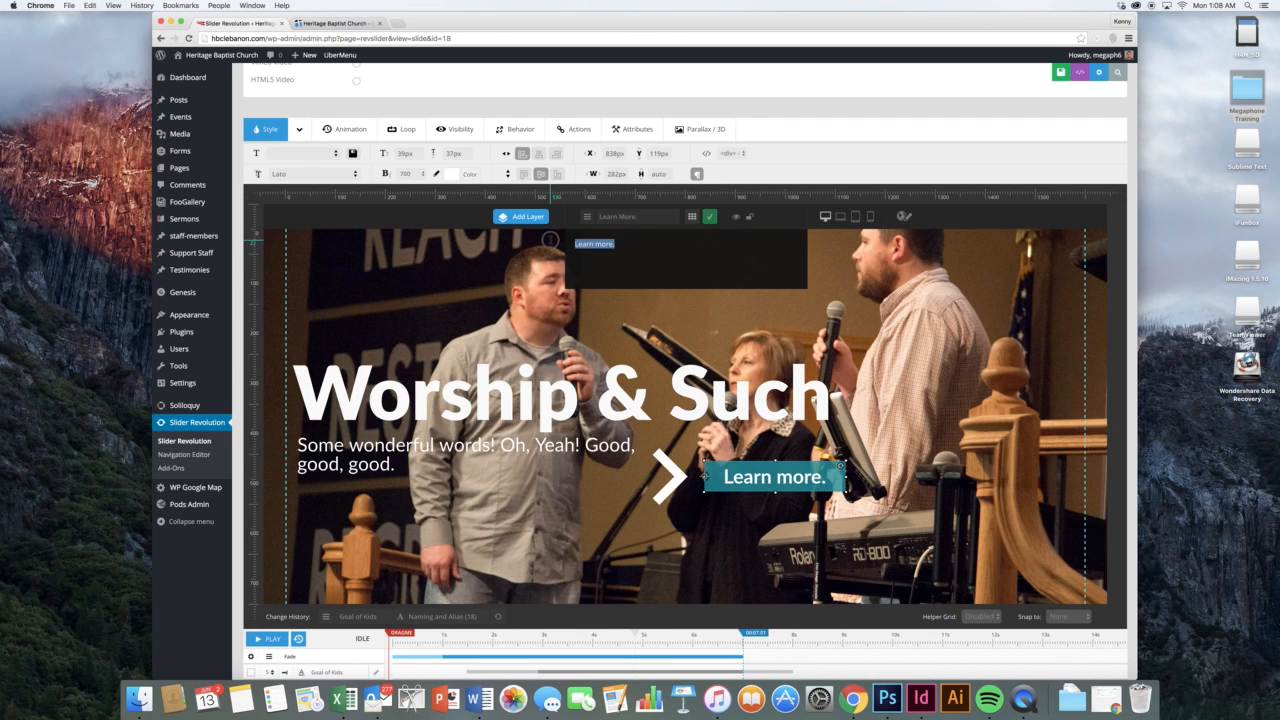
type("Celebrate")
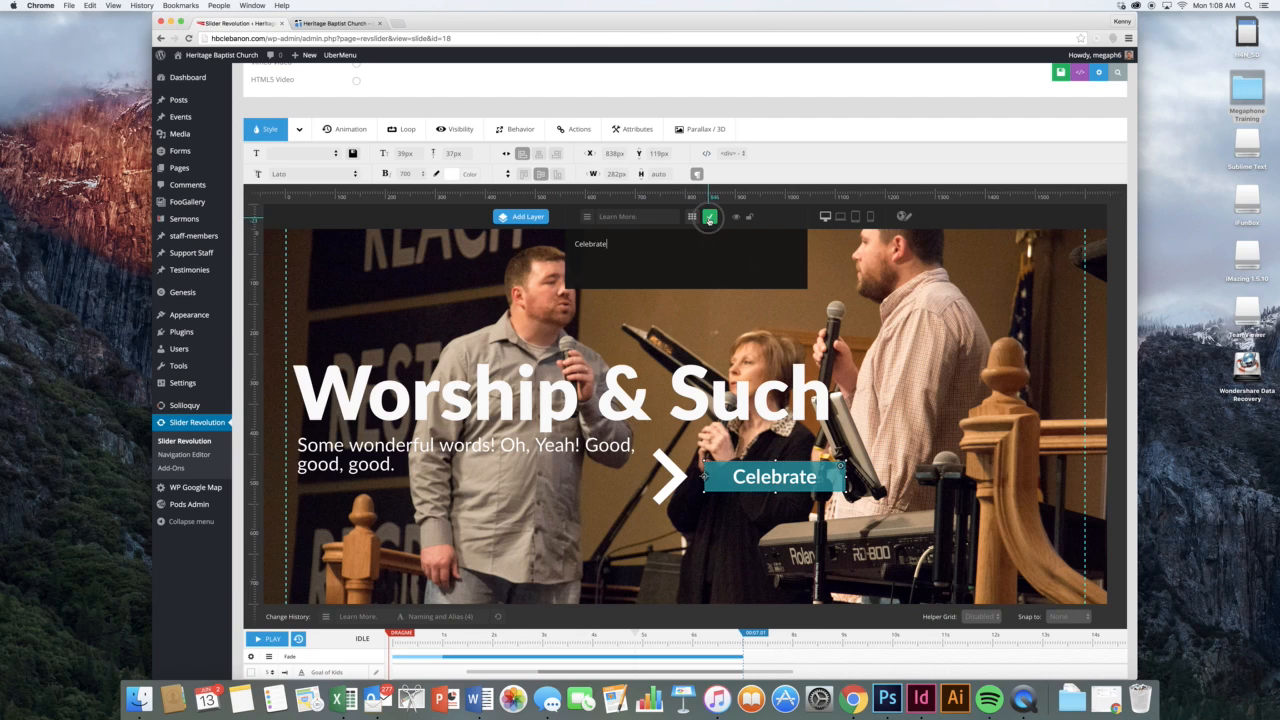
left_click(709, 216)
left_click(843, 340)
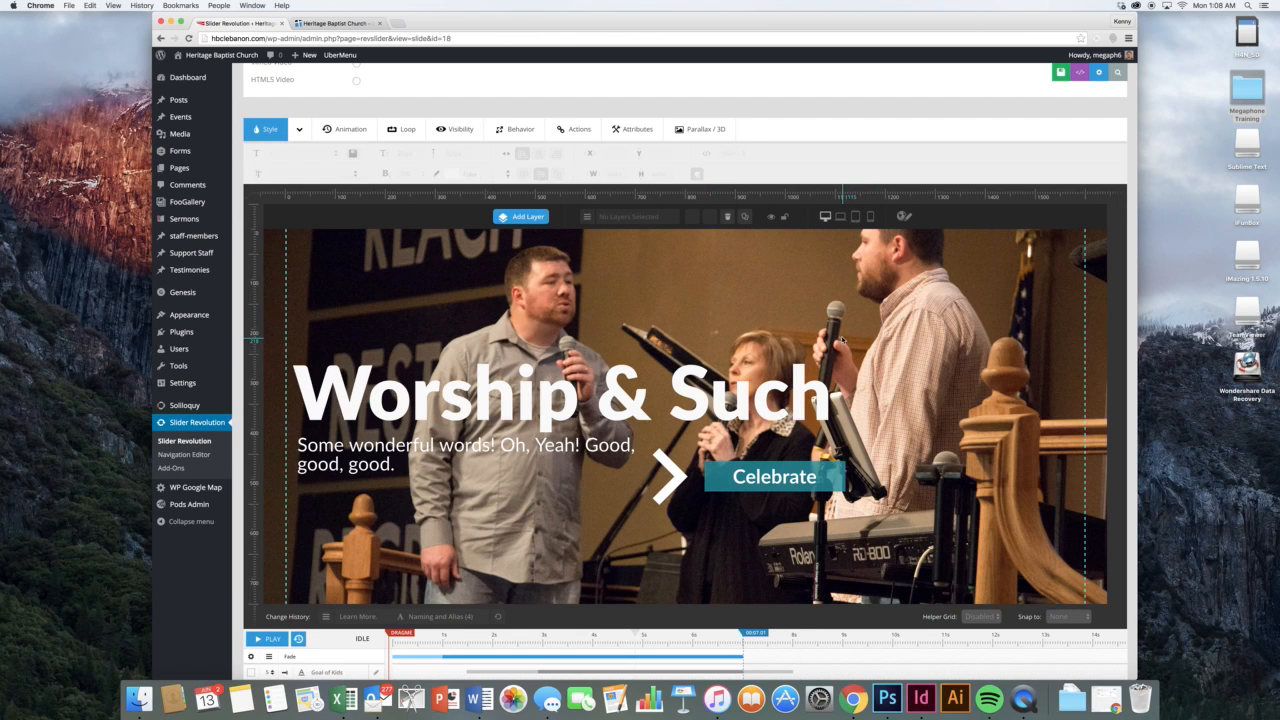
Shrink the paragraph box to fit its text and preview laptop, tablet and phone sizes
left_click(840, 217)
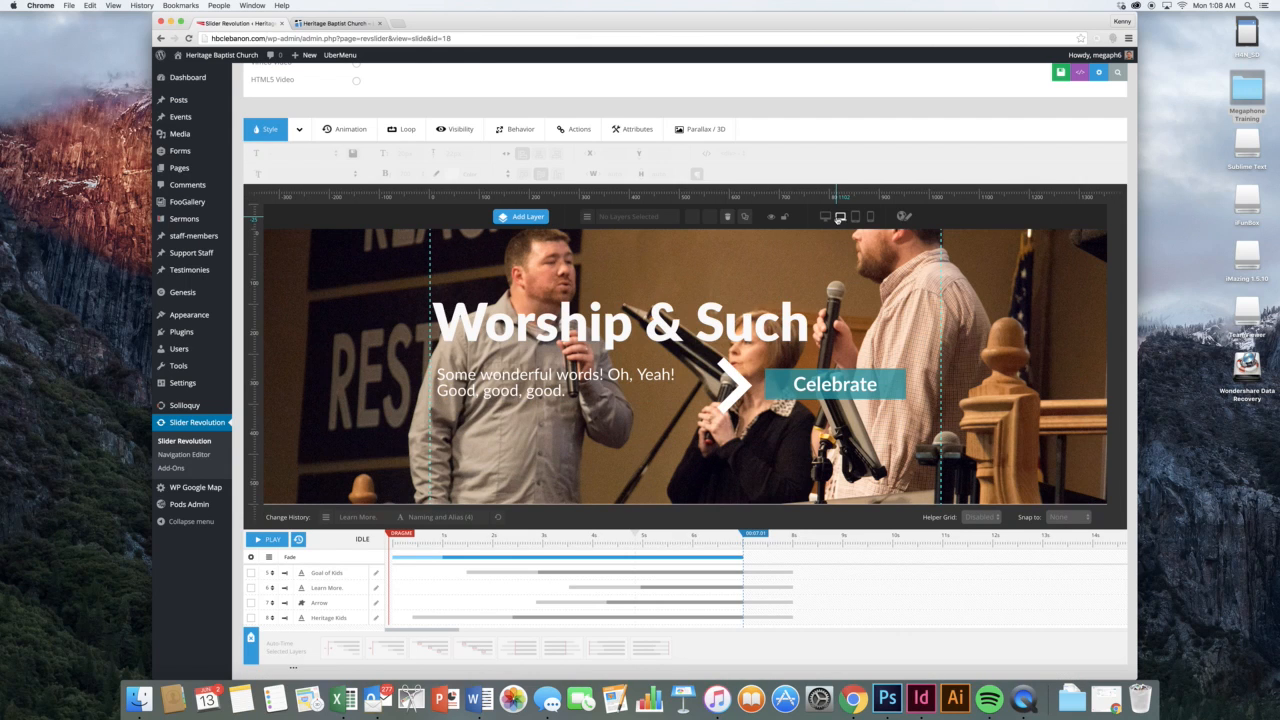
left_click(825, 218)
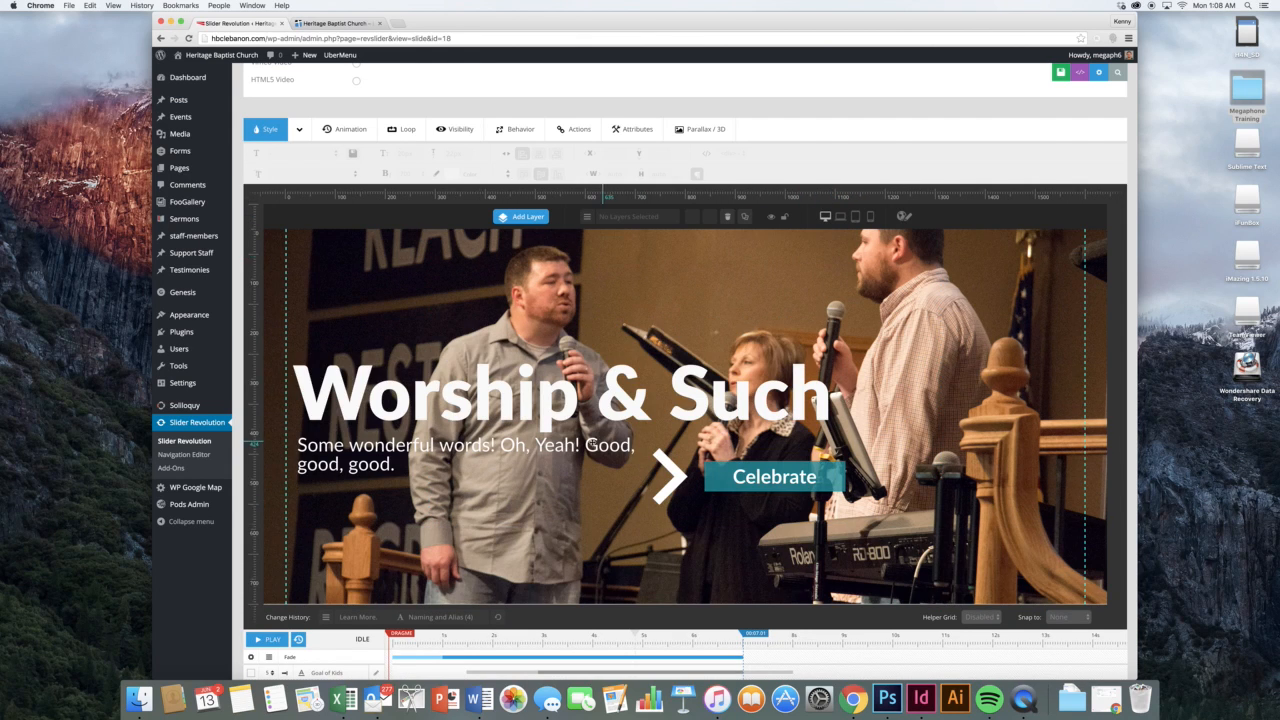
left_click(591, 444)
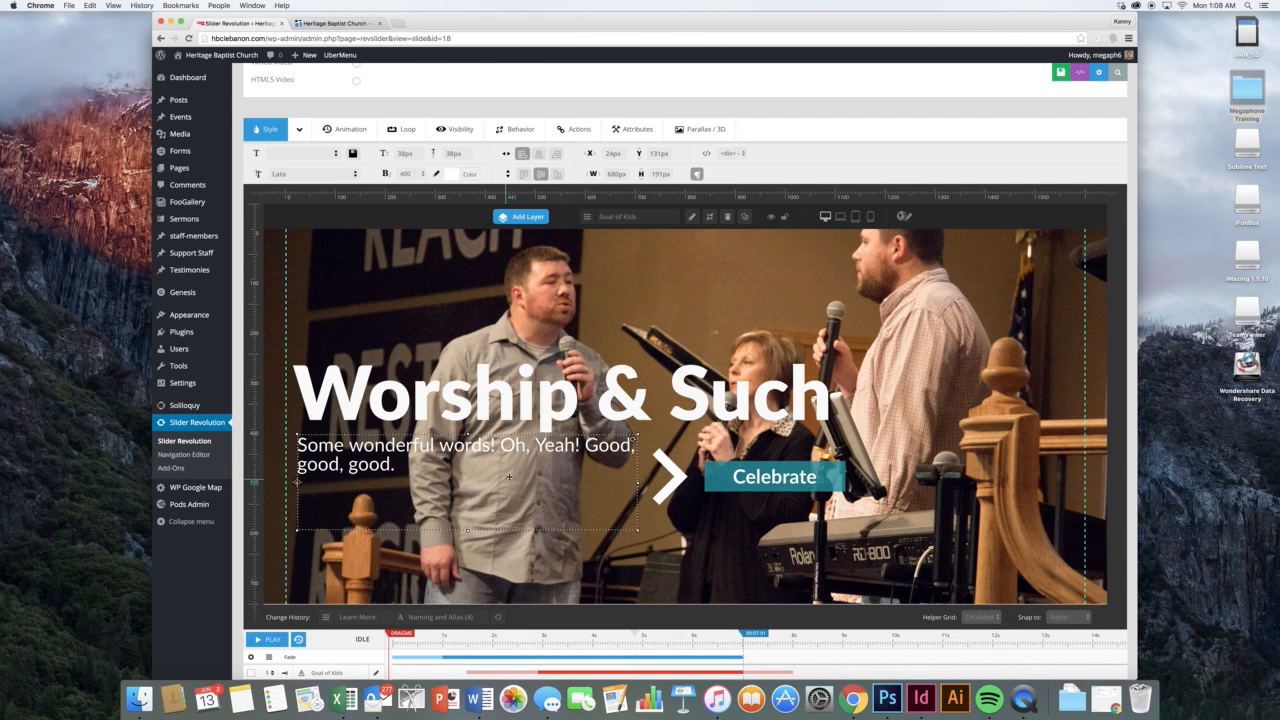
left_click_drag(468, 530, 518, 480)
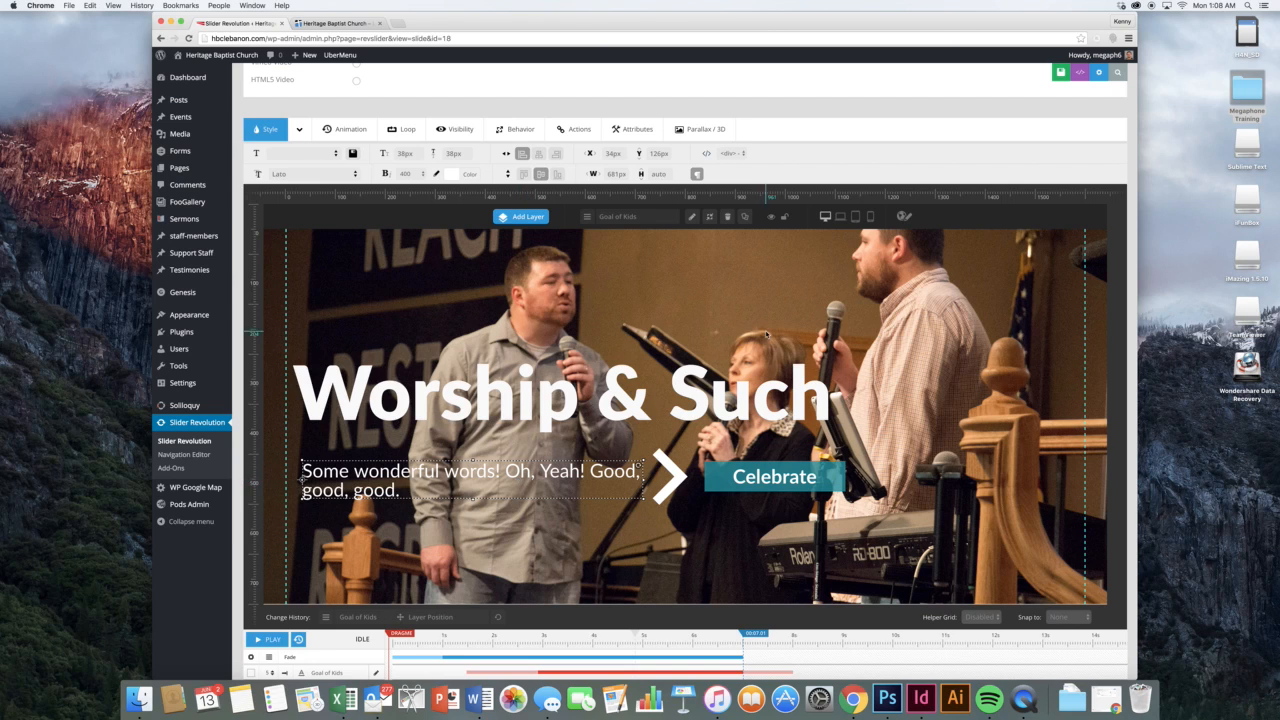
left_click(919, 422)
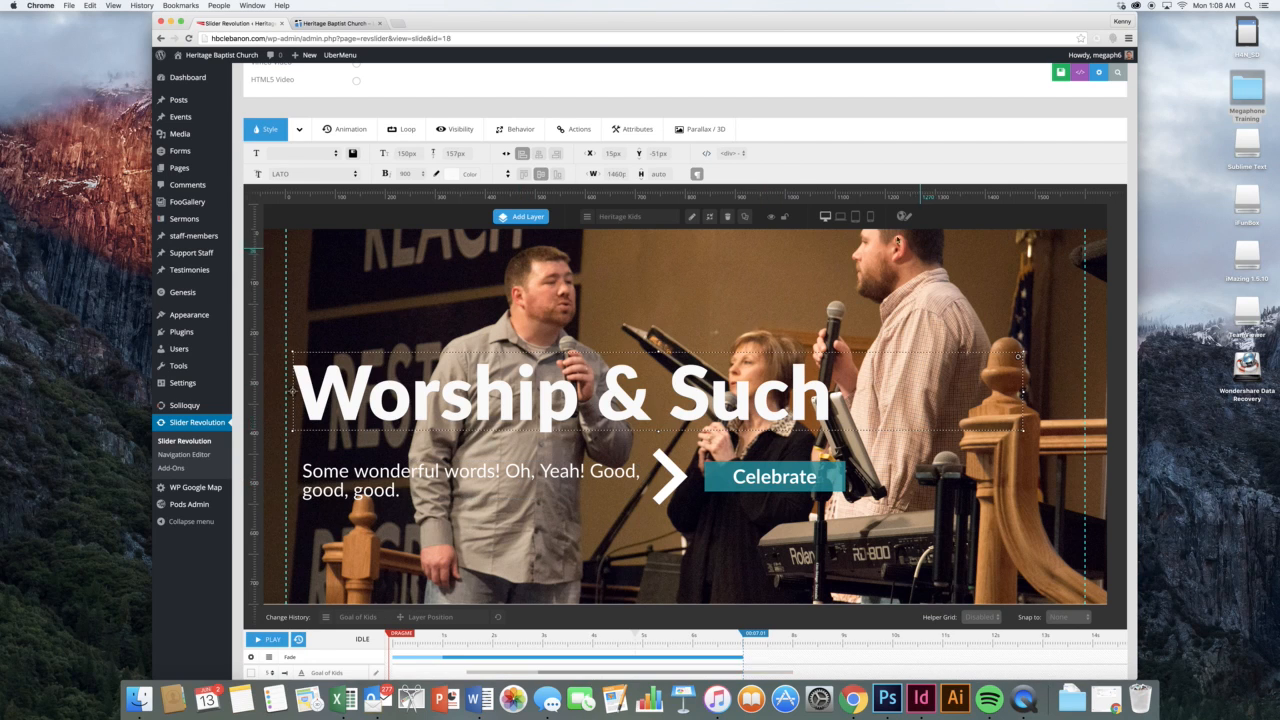
left_click(843, 219)
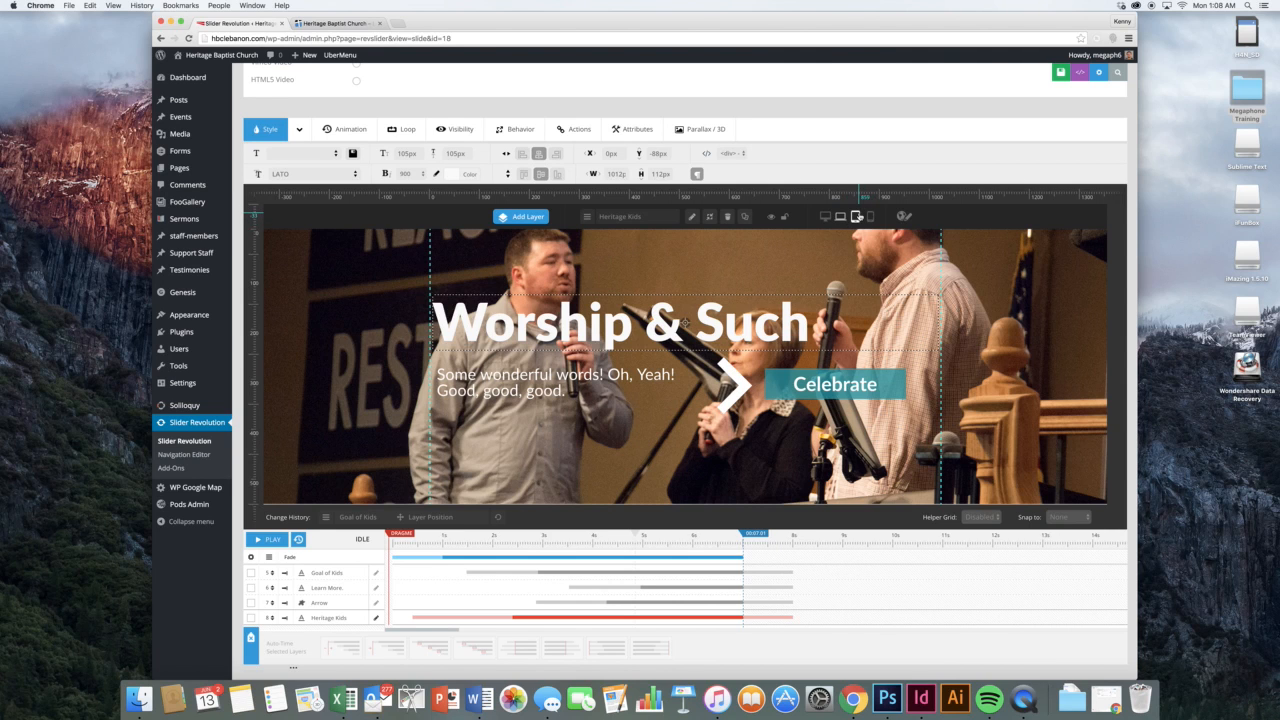
left_click(857, 217)
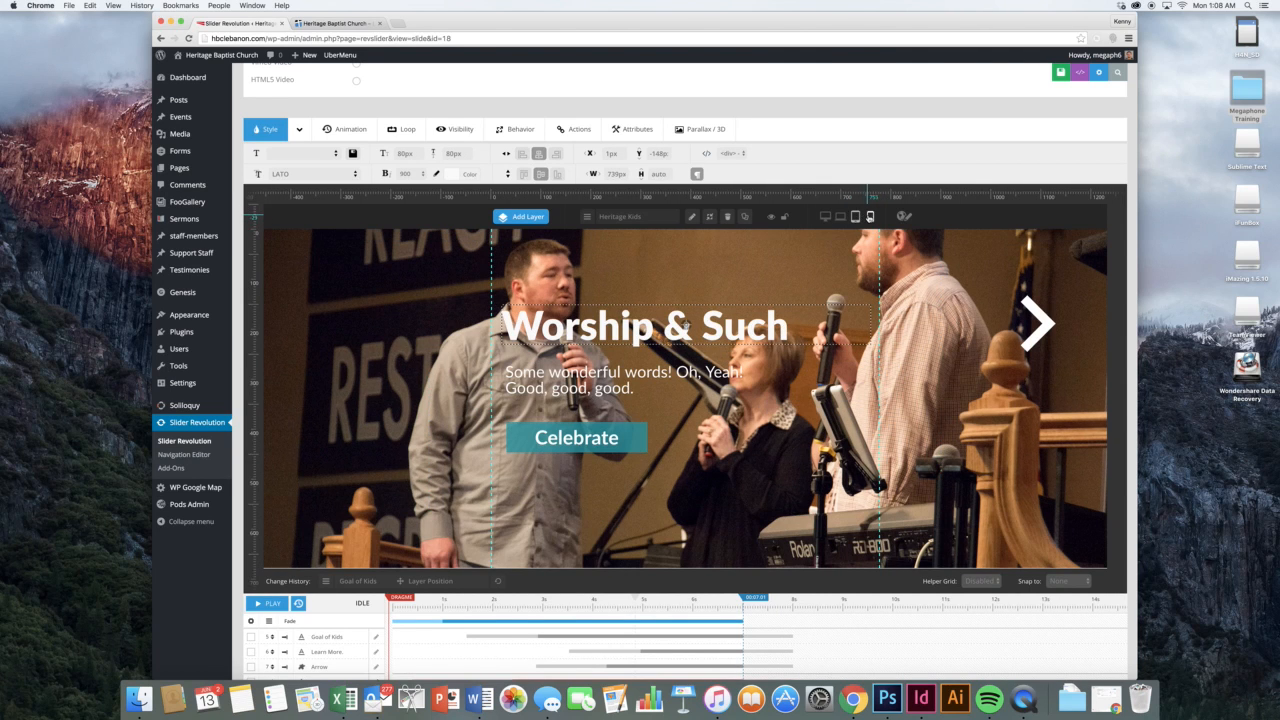
left_click(870, 216)
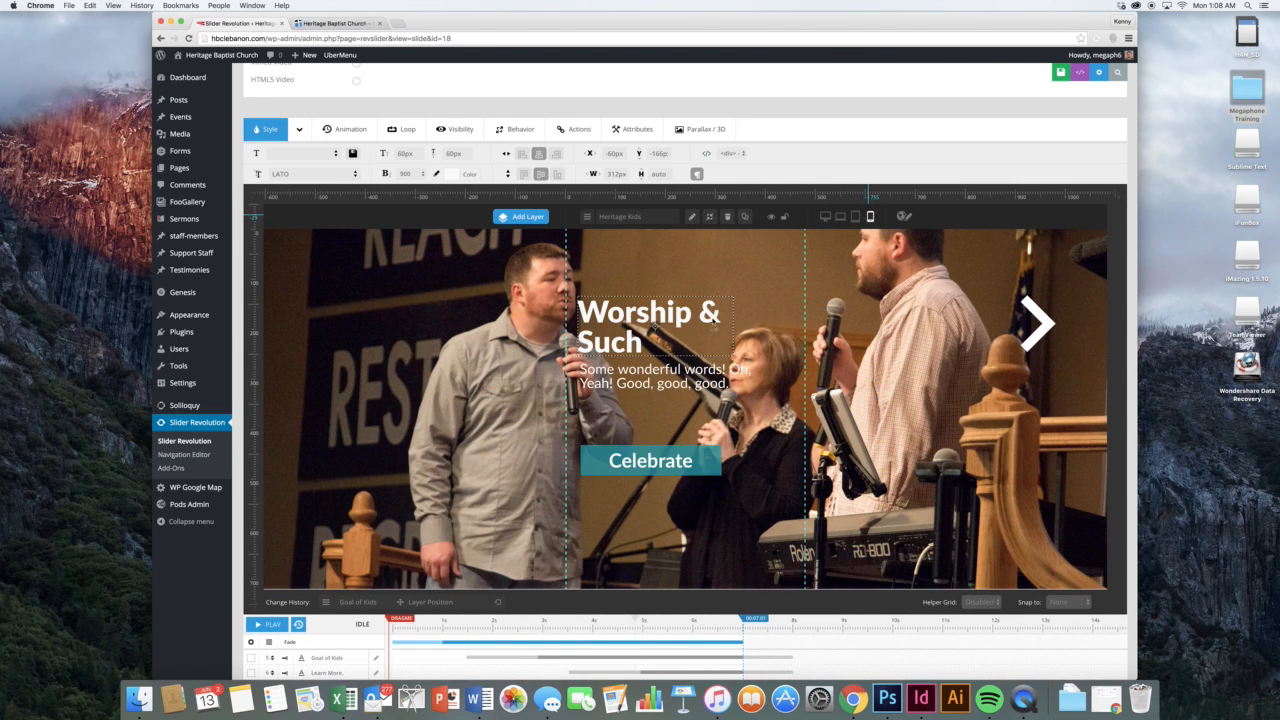
Centre the Celebrate button, paragraph and Worship & Such heading horizontally, expanding Advanced Style
left_click(678, 462)
left_click(538, 156)
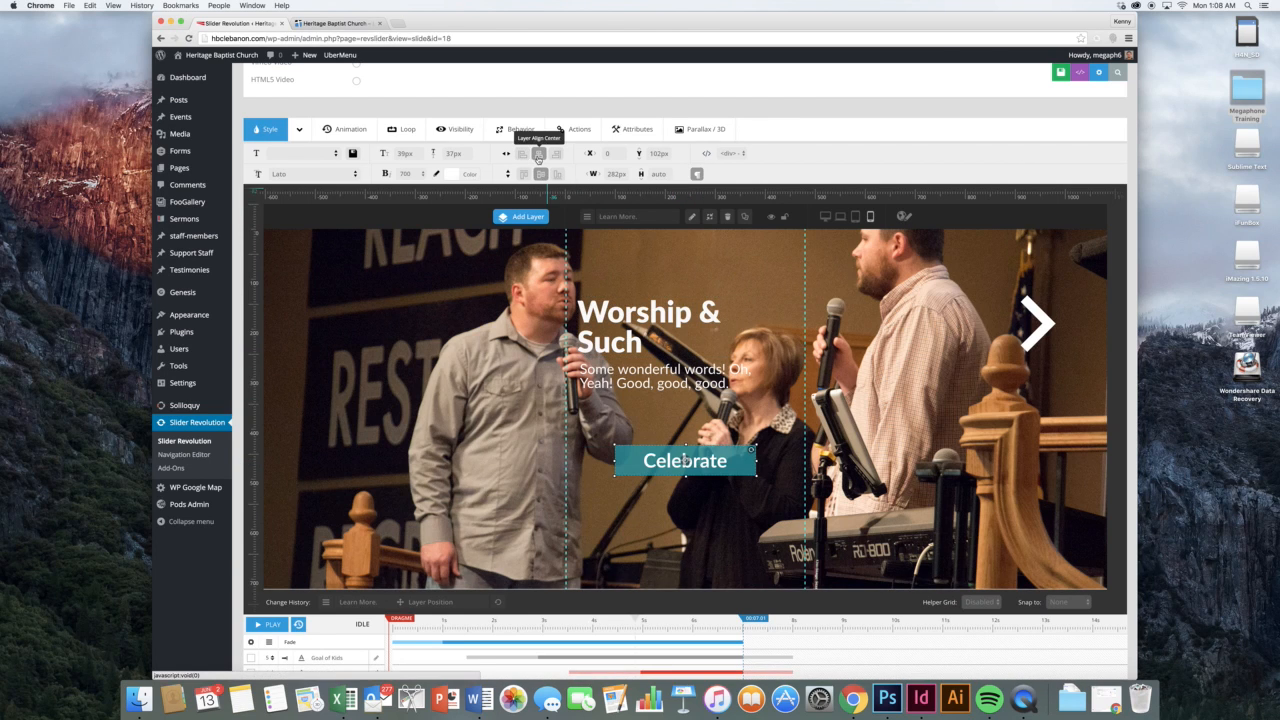
left_click(677, 370)
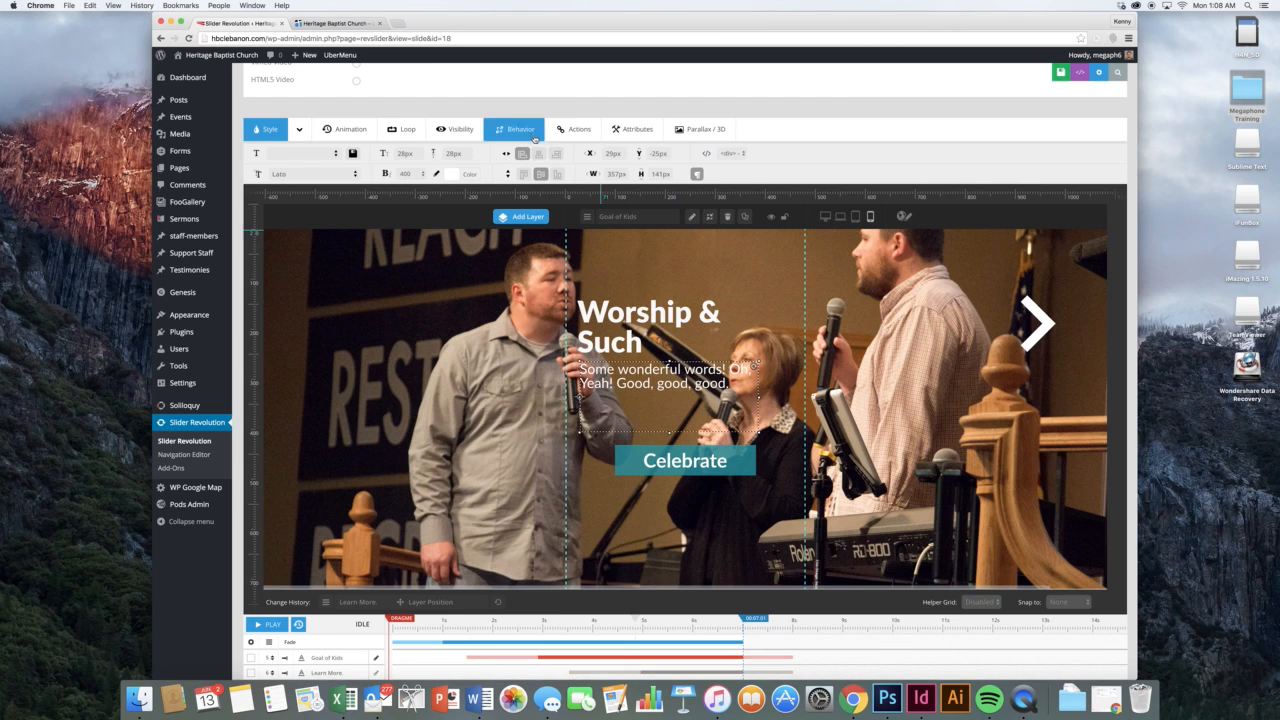
left_click(538, 155)
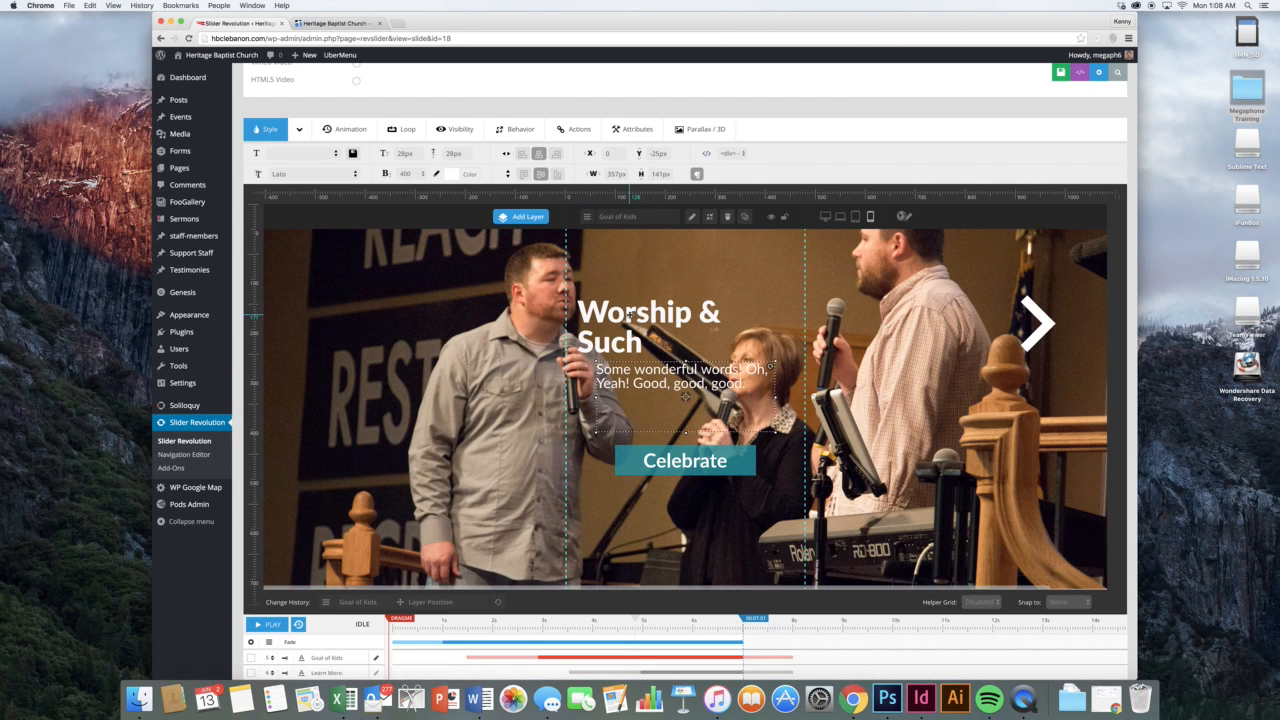
left_click(629, 313)
left_click(538, 154)
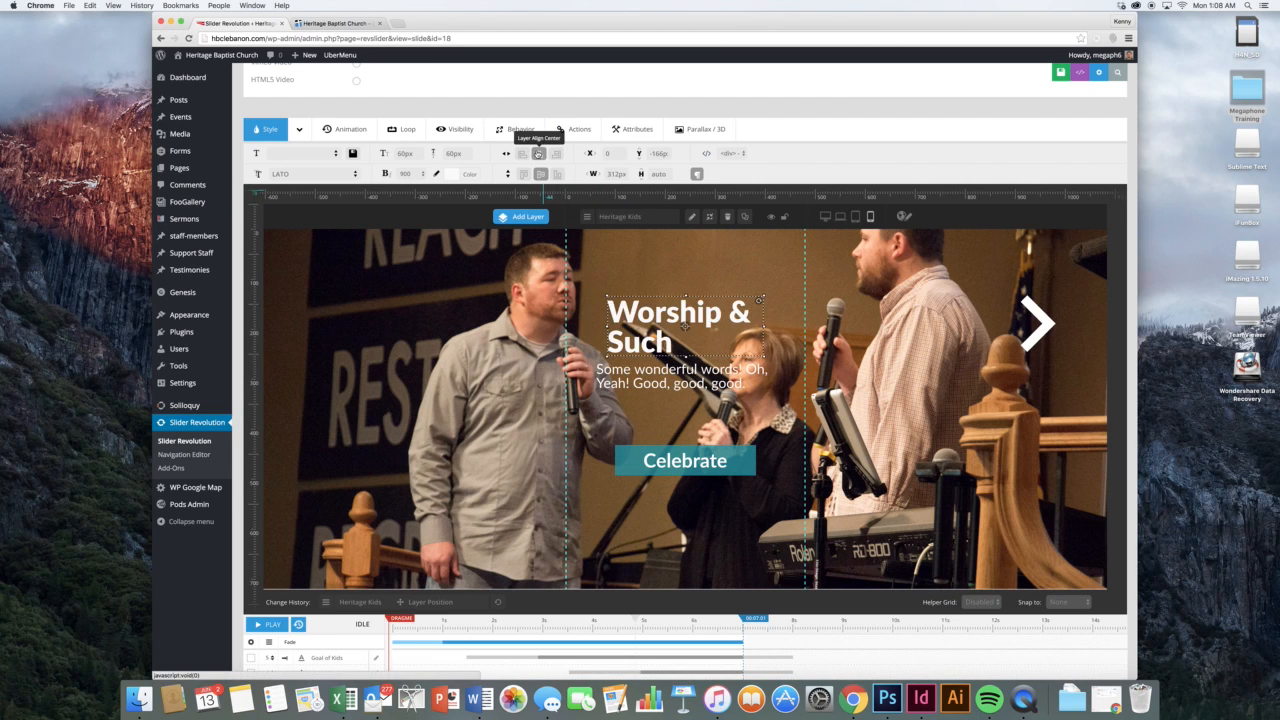
left_click(298, 131)
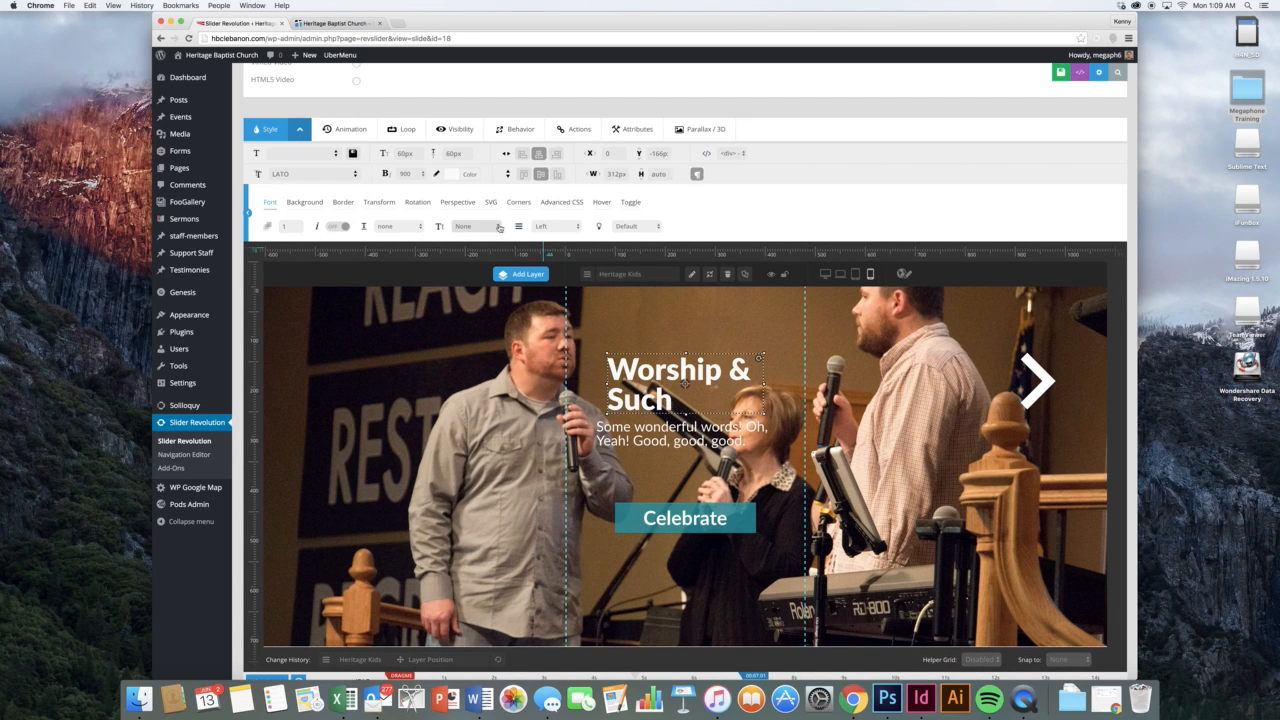
Recheck the centred layout in laptop, tablet and phone previews
left_click(706, 320)
left_click(855, 274)
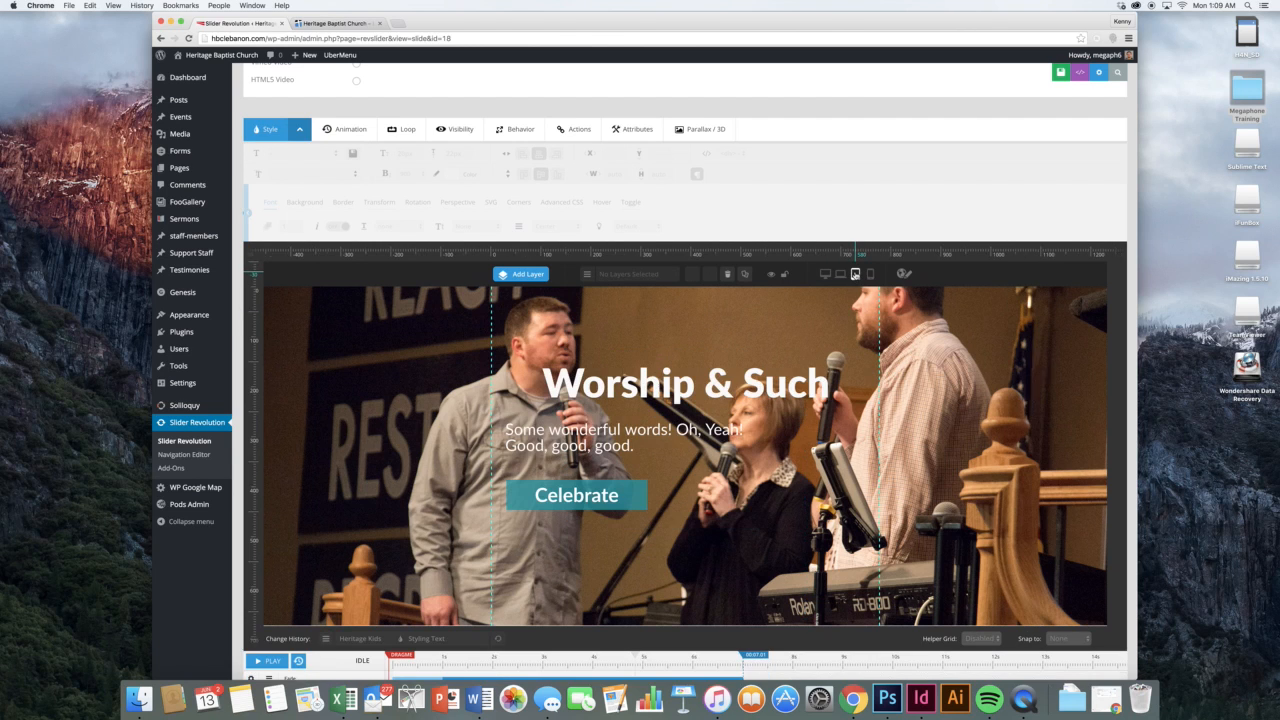
left_click(840, 274)
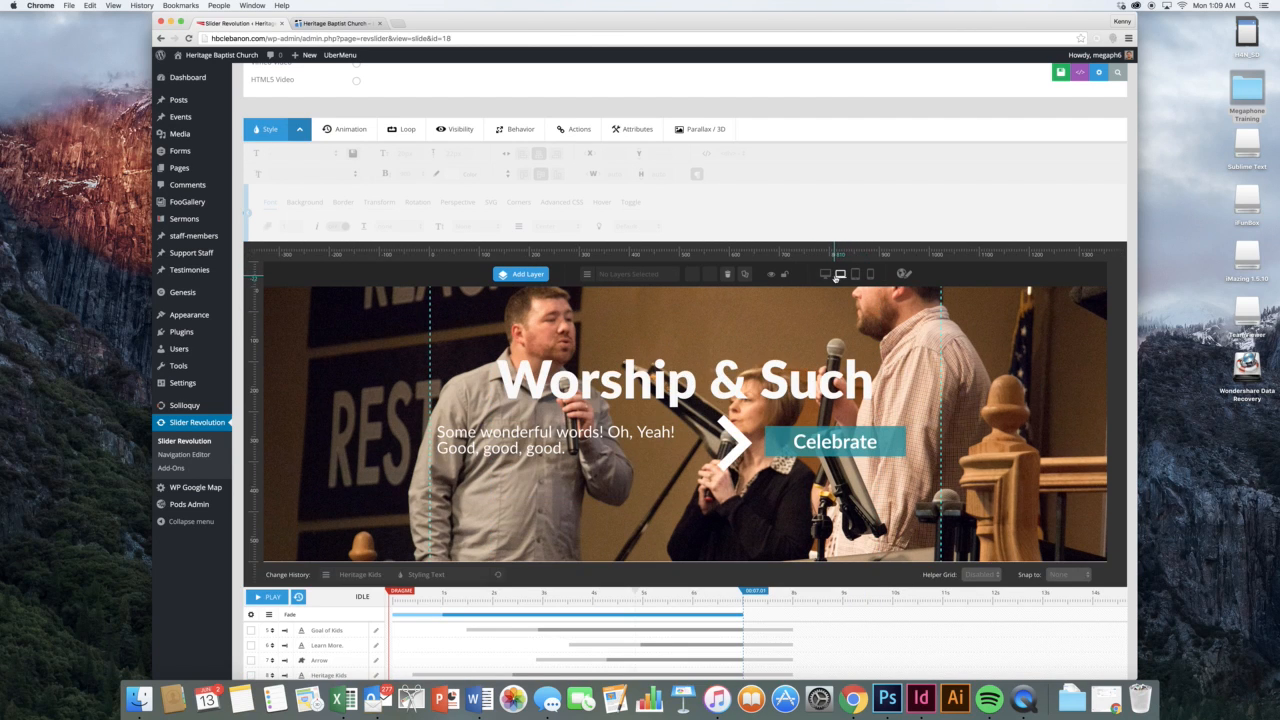
left_click(855, 274)
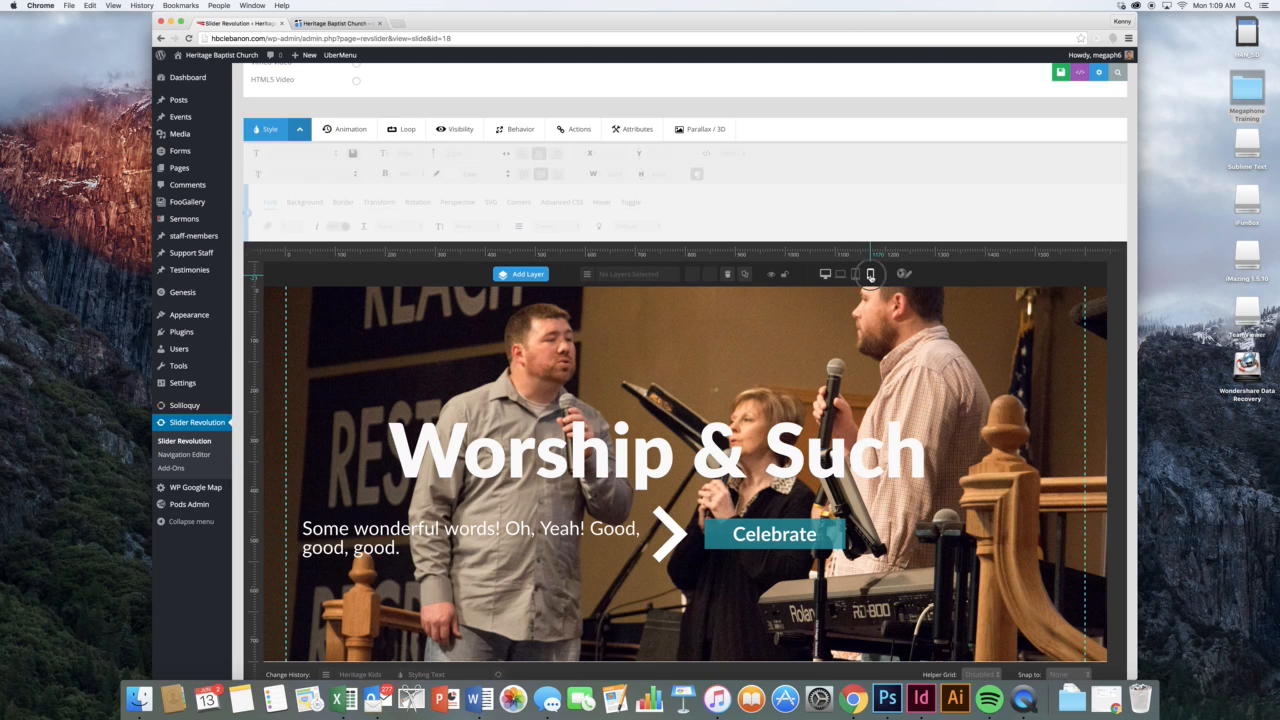
left_click(870, 274)
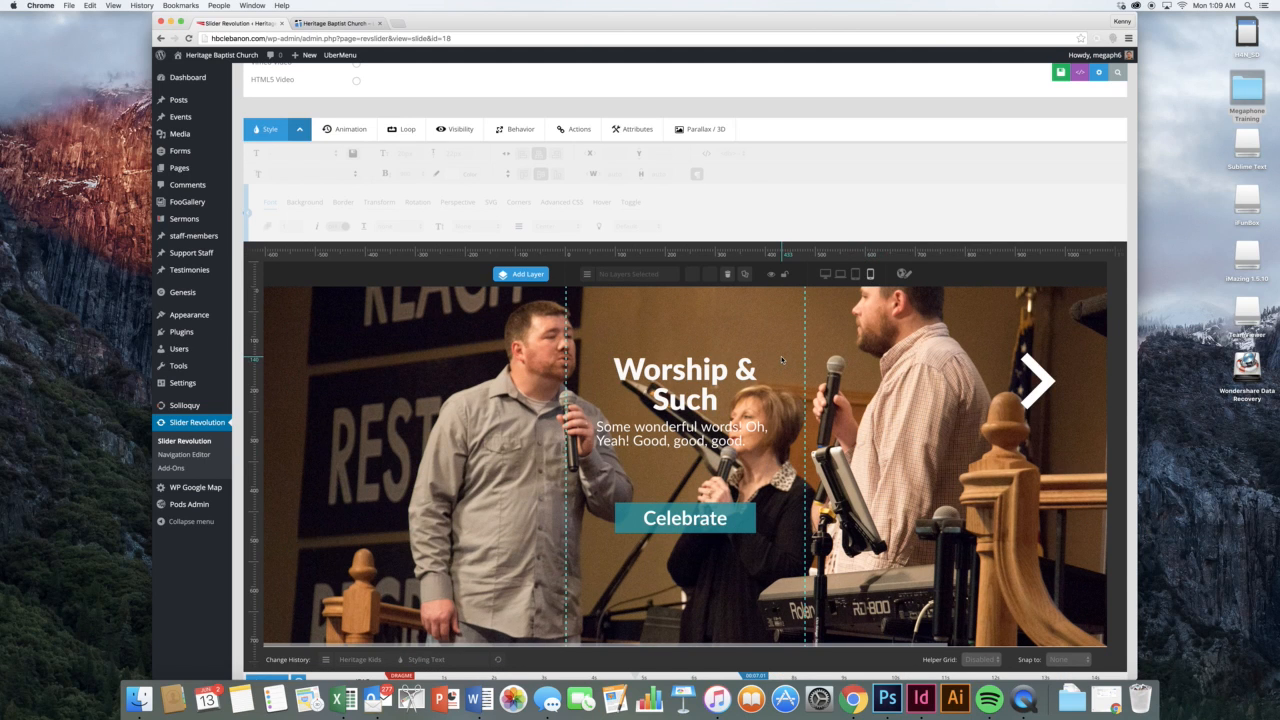
scroll(781, 358, "down", 3)
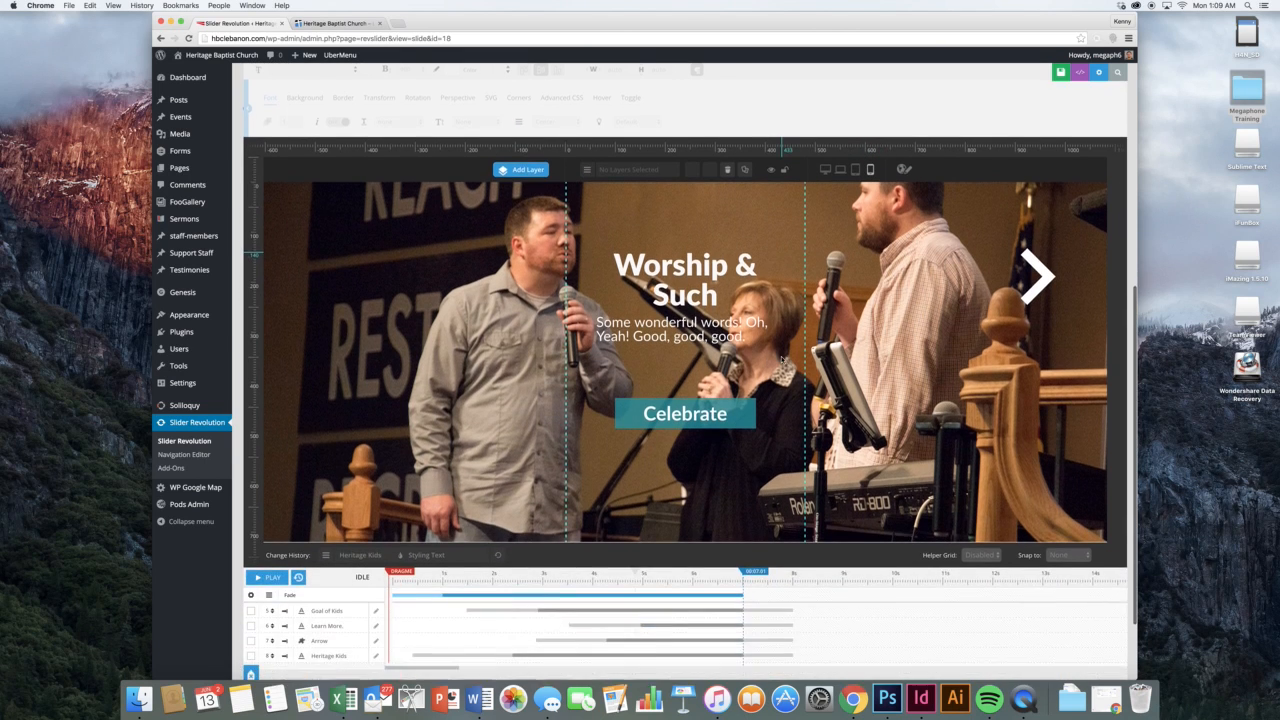
scroll(781, 358, "up", 4)
scroll(781, 356, "up", 3)
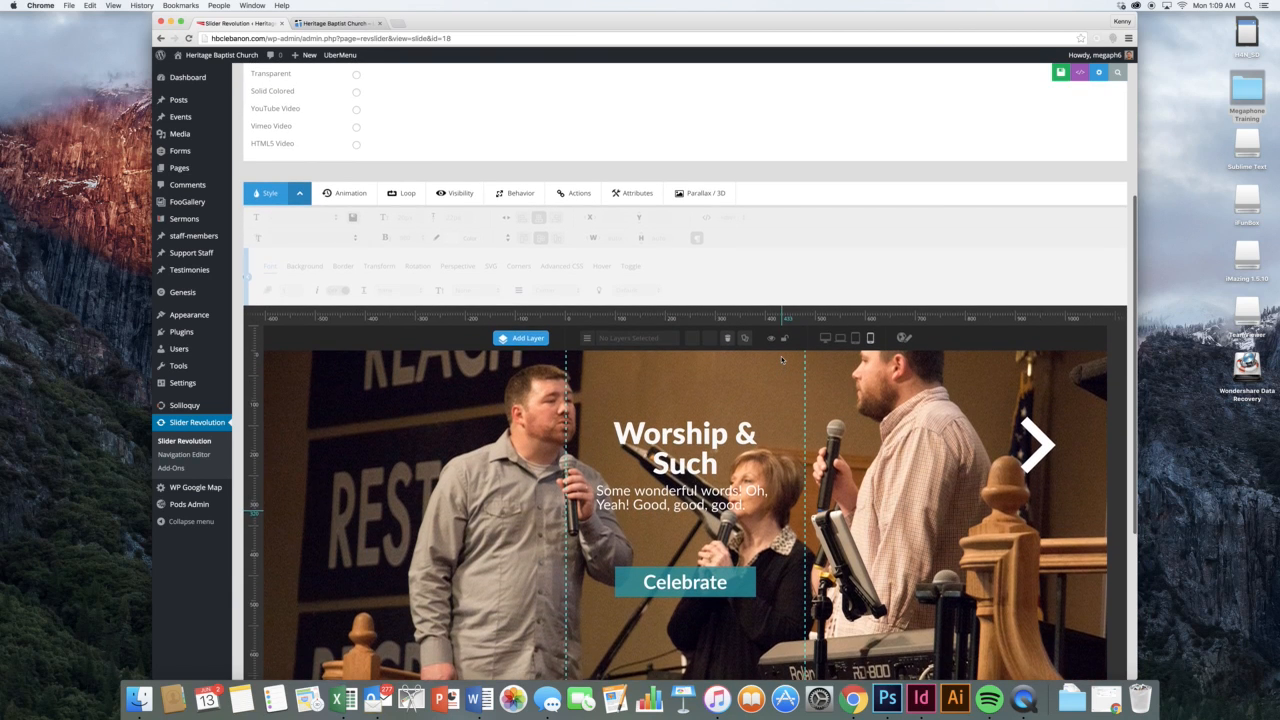
scroll(1026, 106, "up", 5)
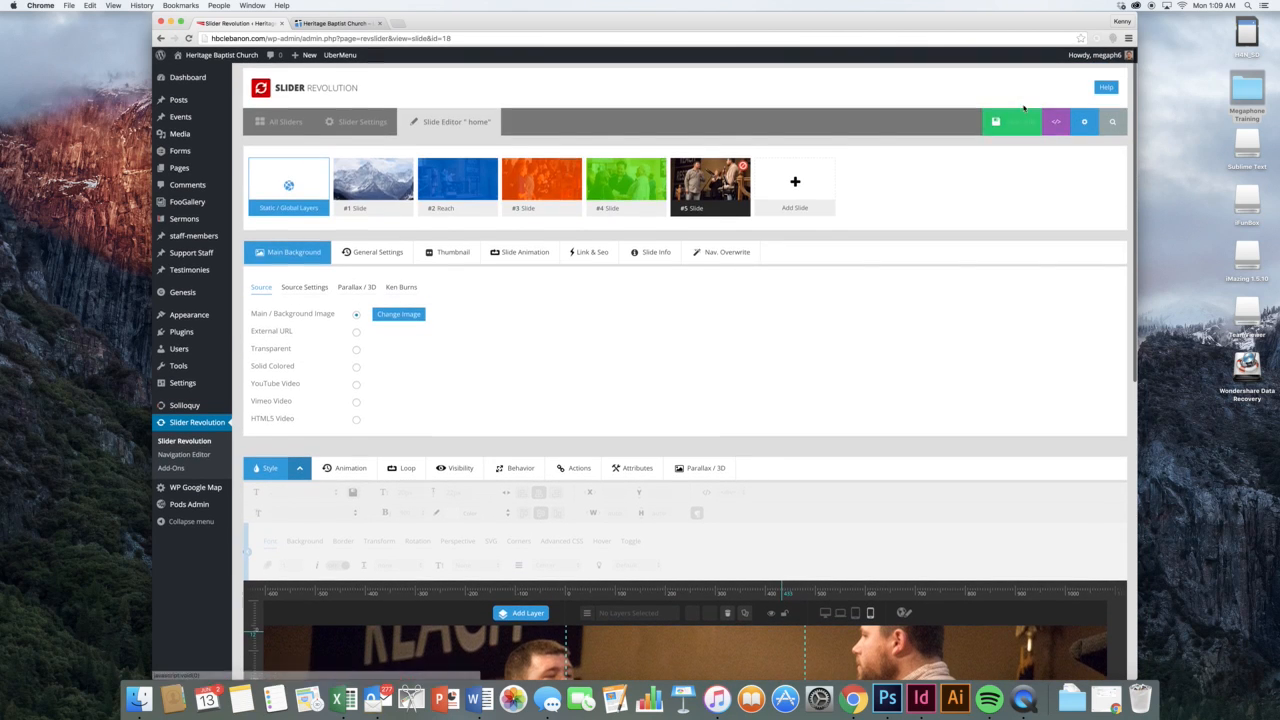
Delete slide #5 from the home slider and reload the editor
mouse_move(743, 186)
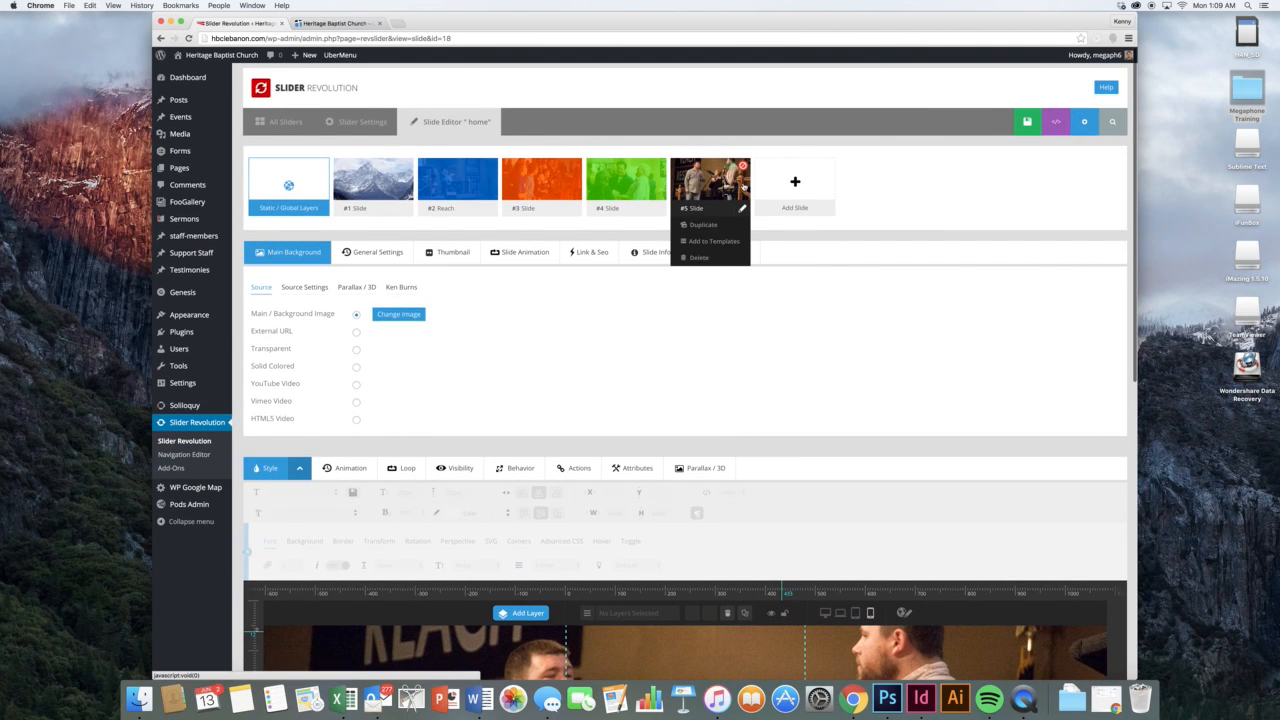
left_click(699, 257)
left_click(713, 222)
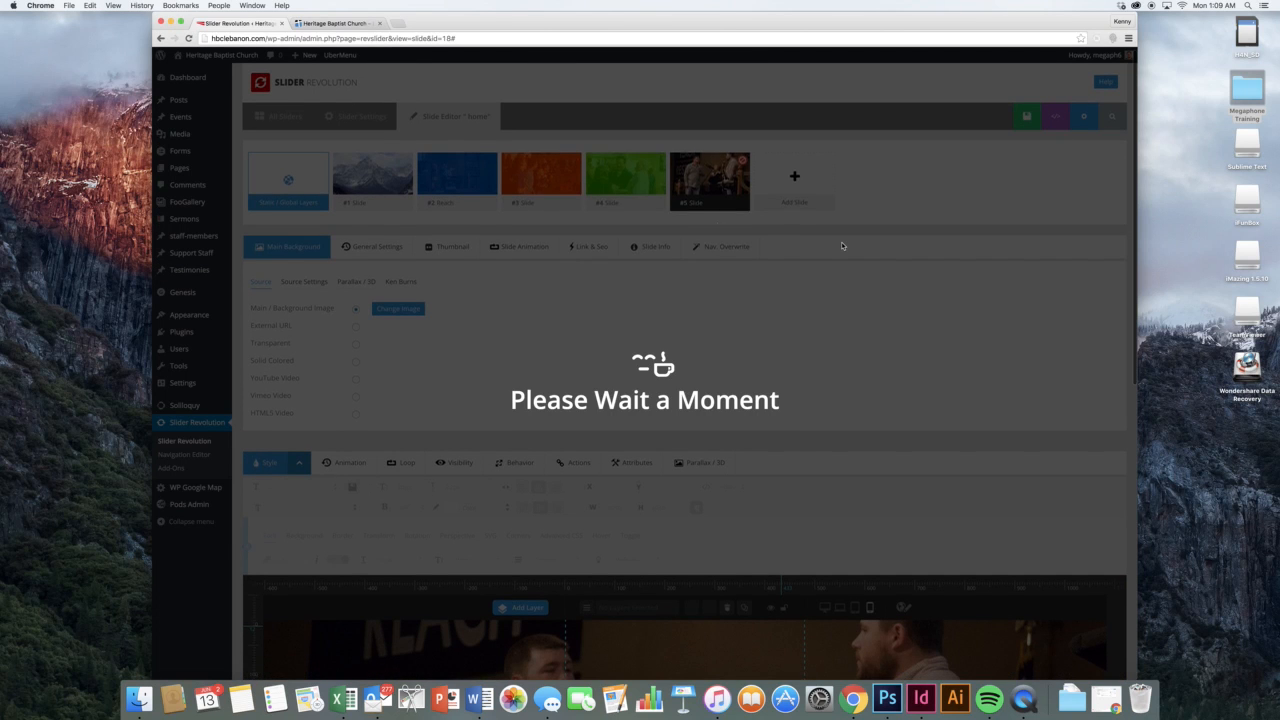
left_click(729, 227)
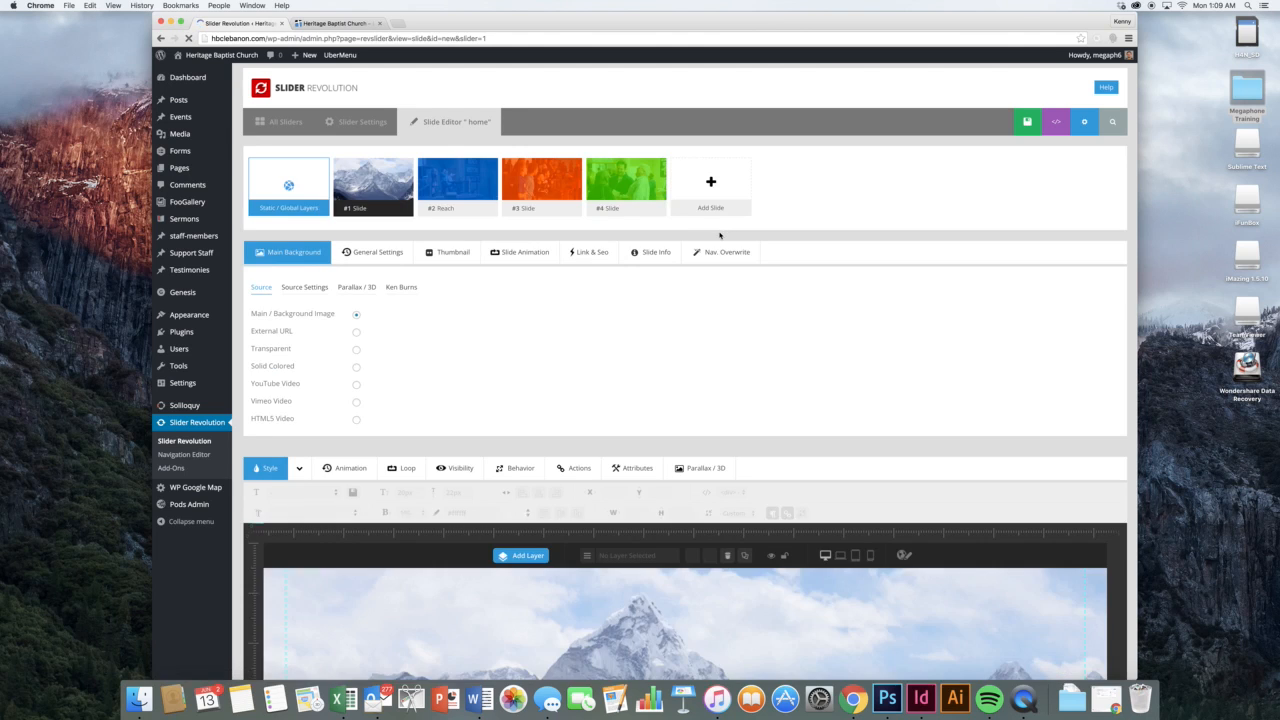
Open the home slider's settings and briefly expand Parallax & 3D
left_click(365, 124)
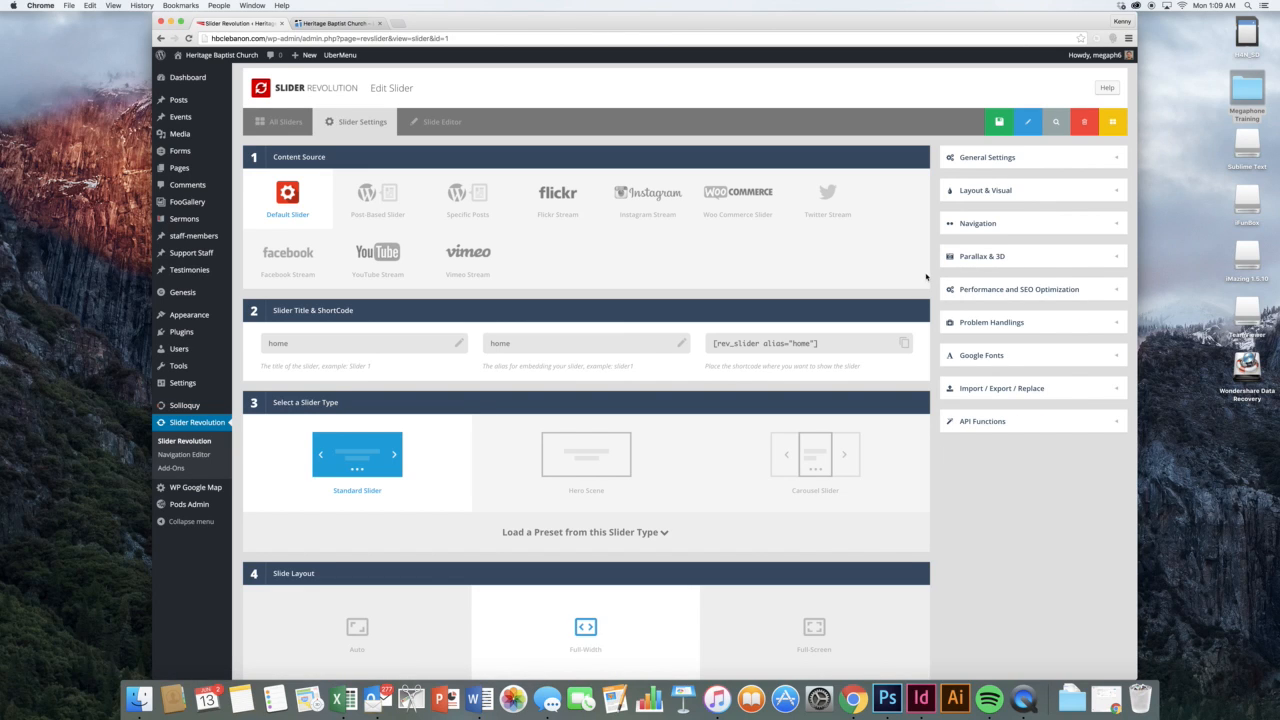
left_click(992, 257)
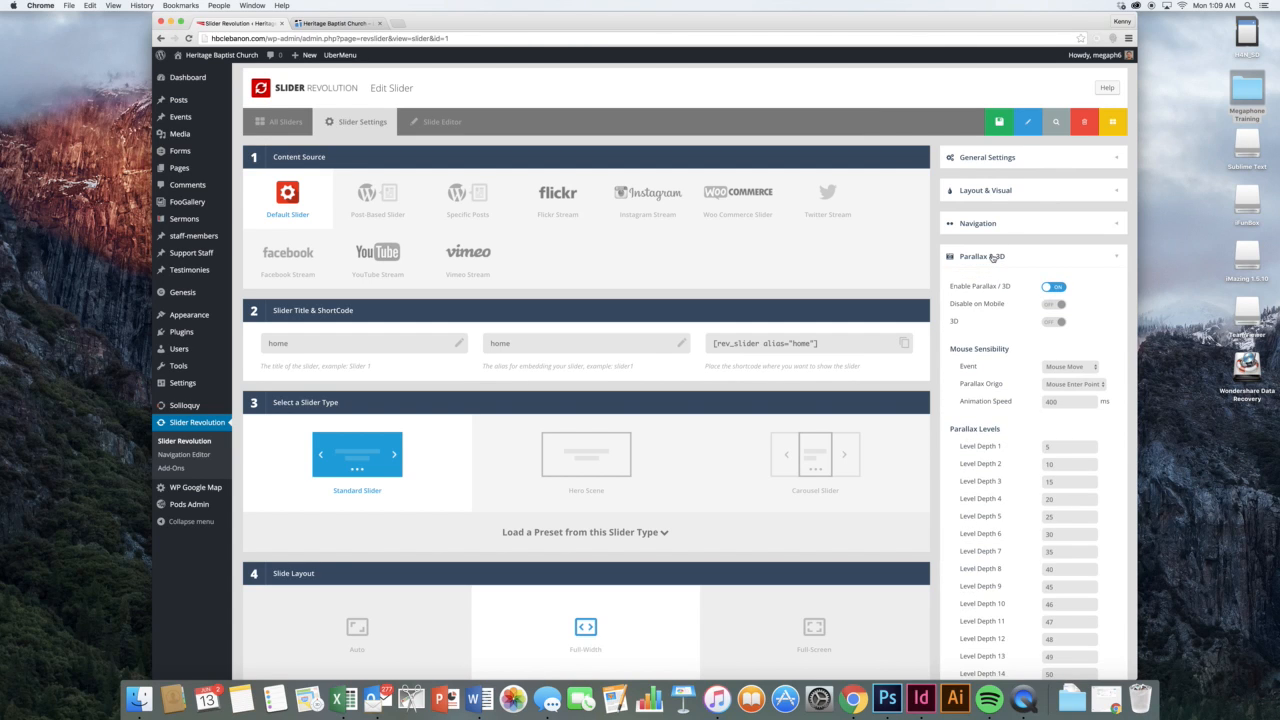
left_click(992, 257)
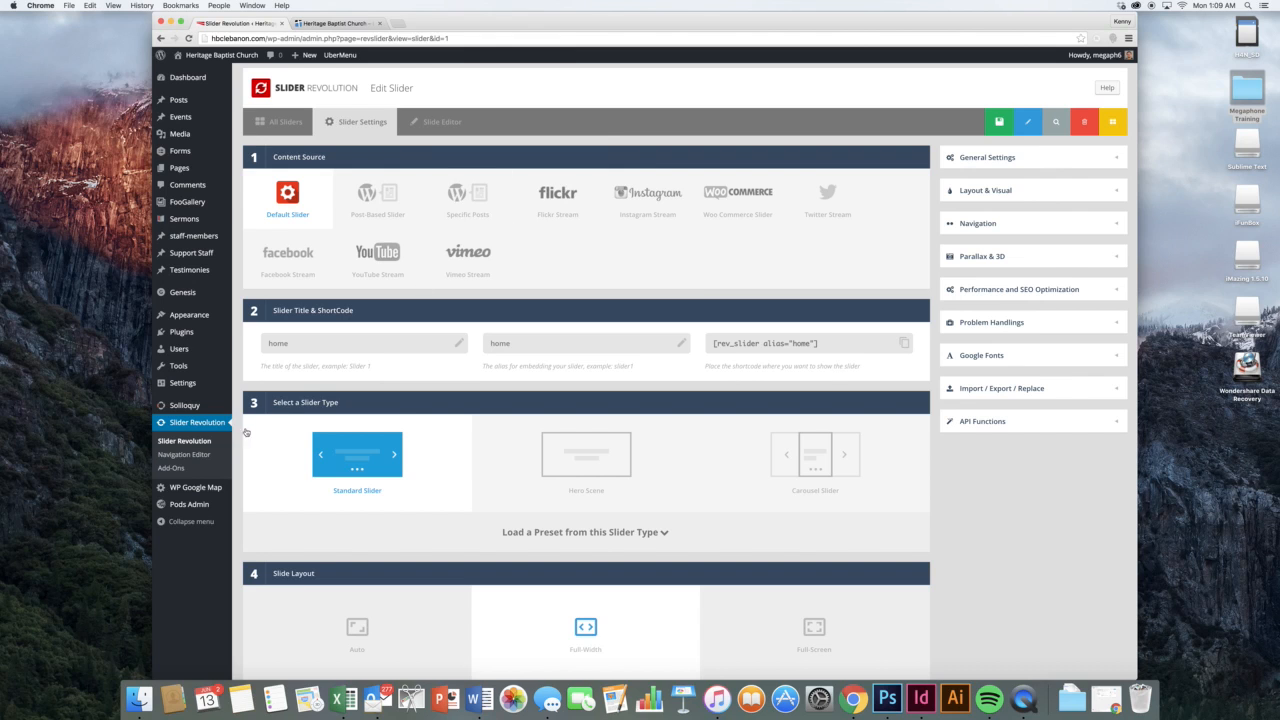
Delete the Homepage REal slider from the All Sliders list
left_click(210, 442)
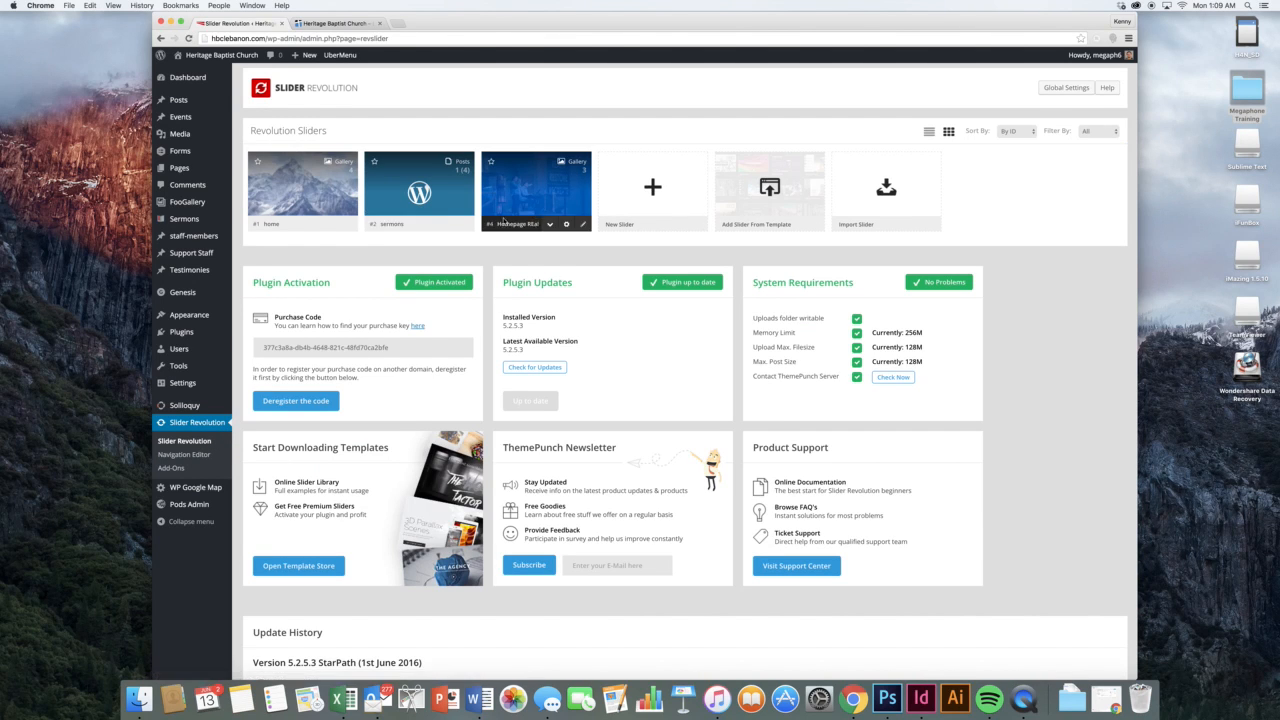
left_click(550, 225)
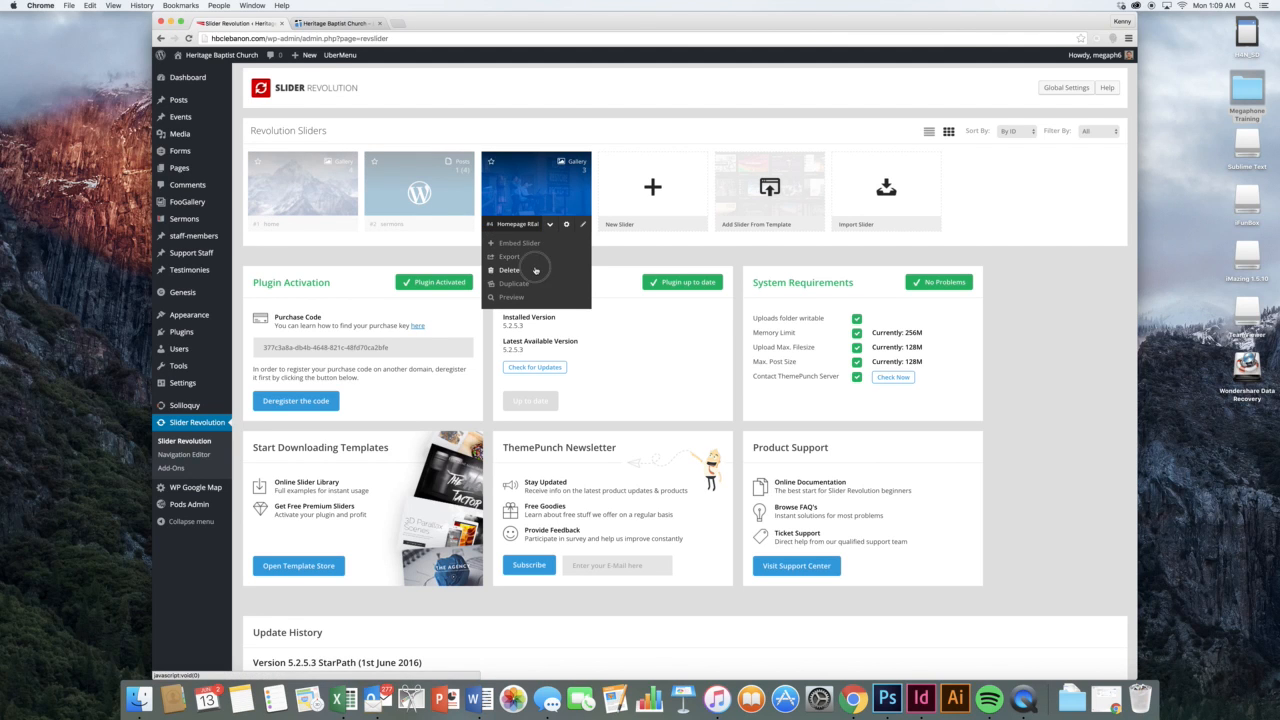
left_click(536, 270)
left_click(713, 222)
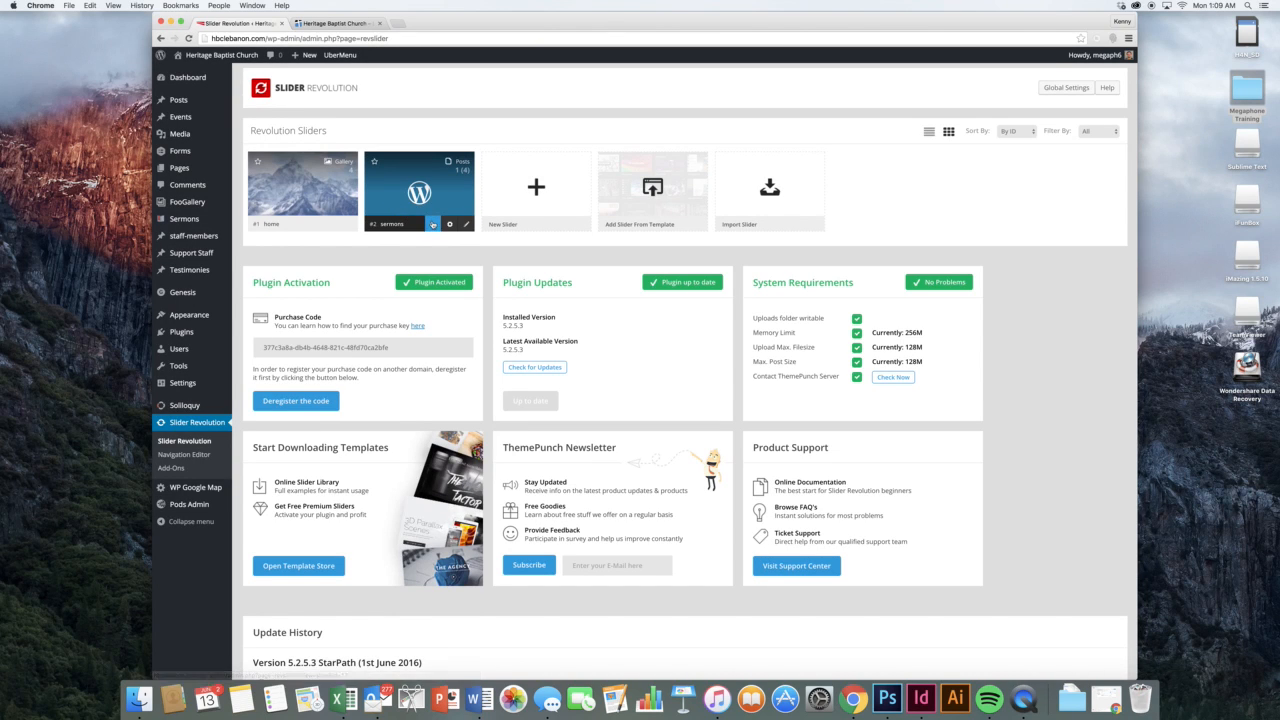
left_click(433, 225)
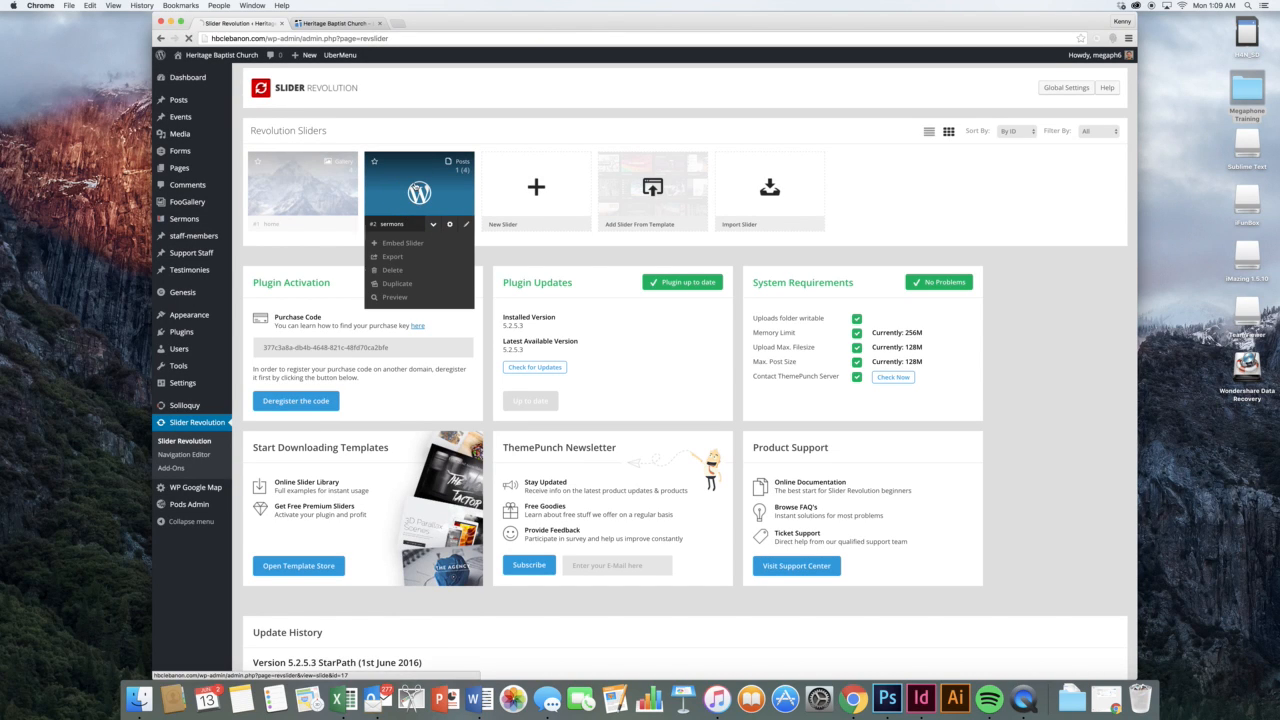
In the sermons slider, change the title layer's 'Click to Listen.' to 'Let's Rock It'
left_click(416, 190)
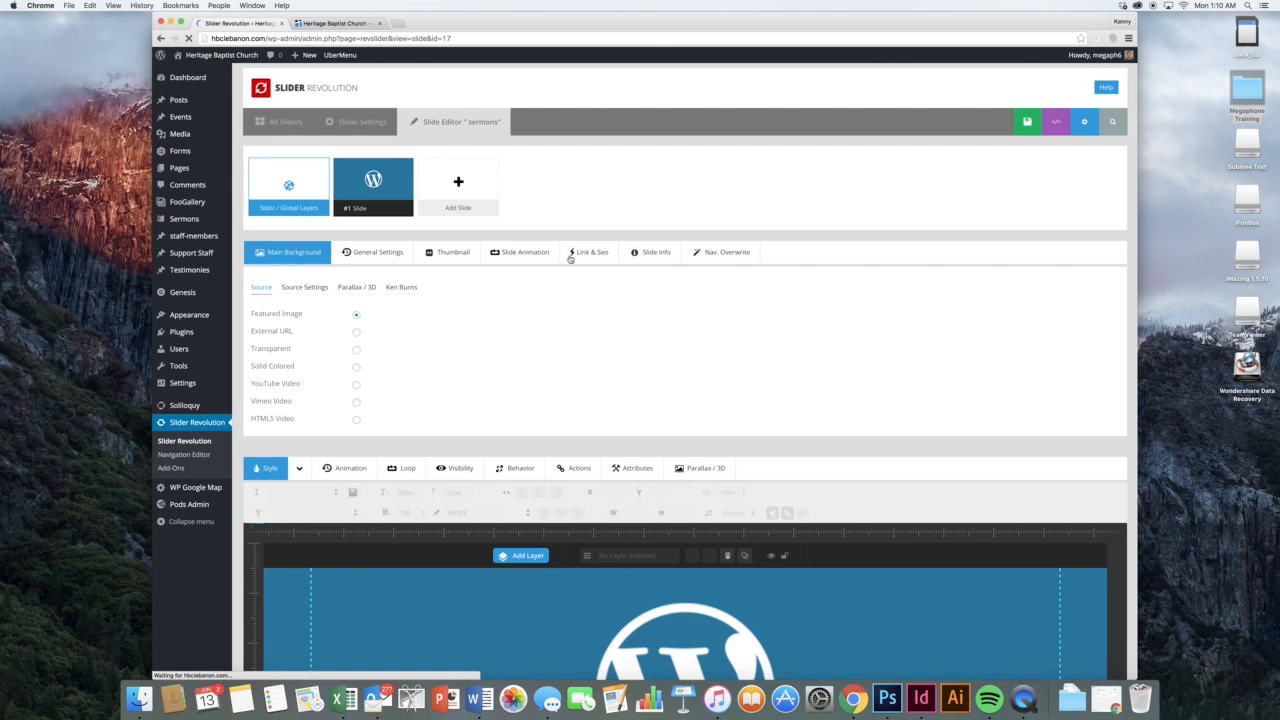
scroll(563, 270, "down", 4)
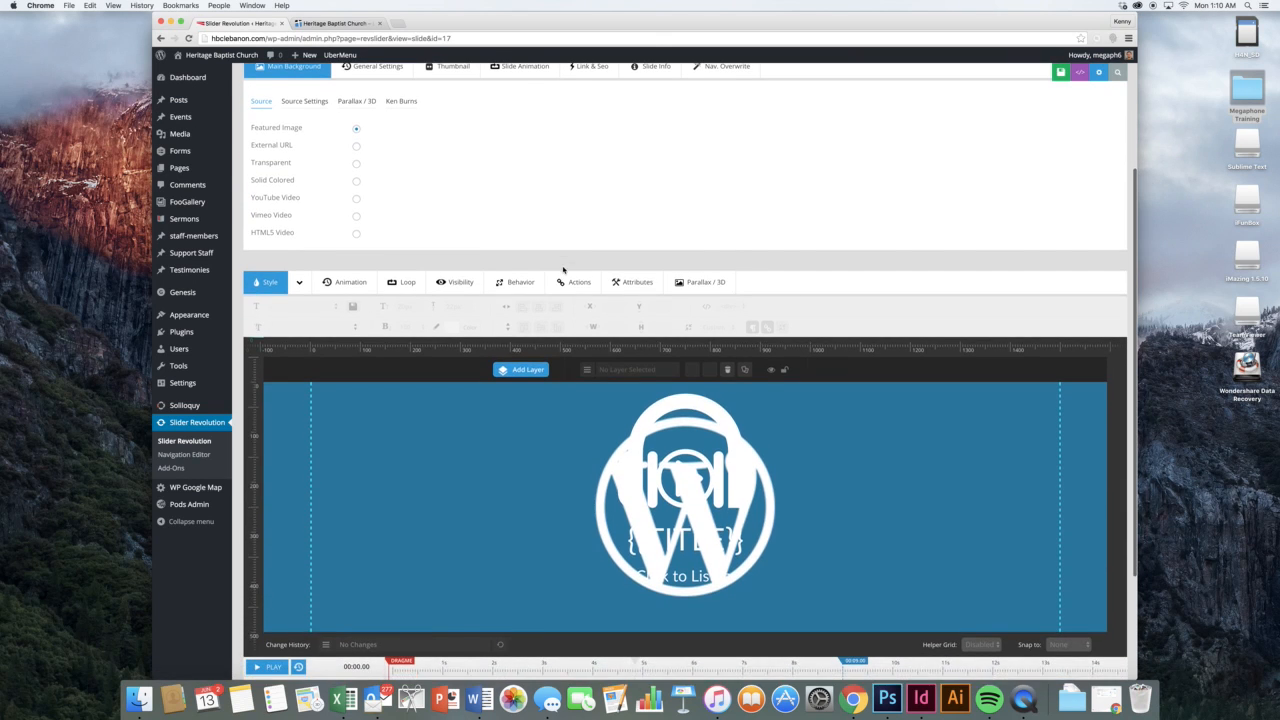
left_click(686, 560)
double_click(686, 554)
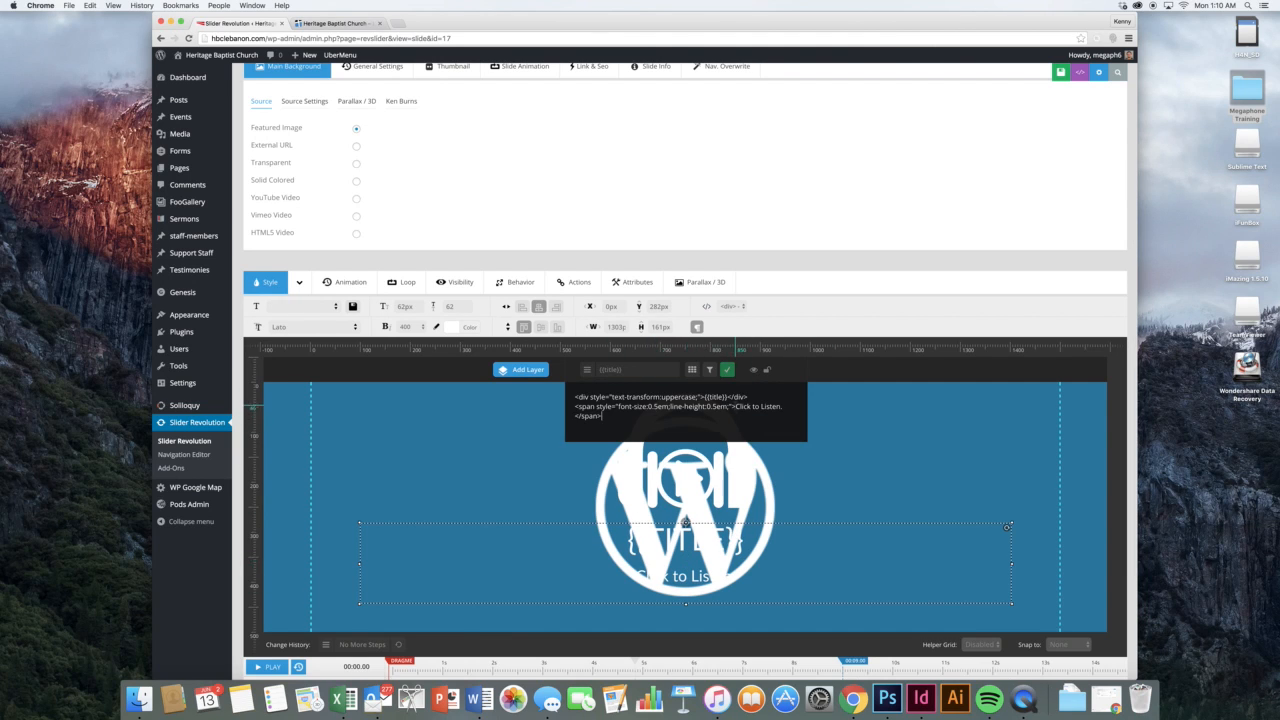
left_click_drag(737, 406, 794, 405)
type("Let's")
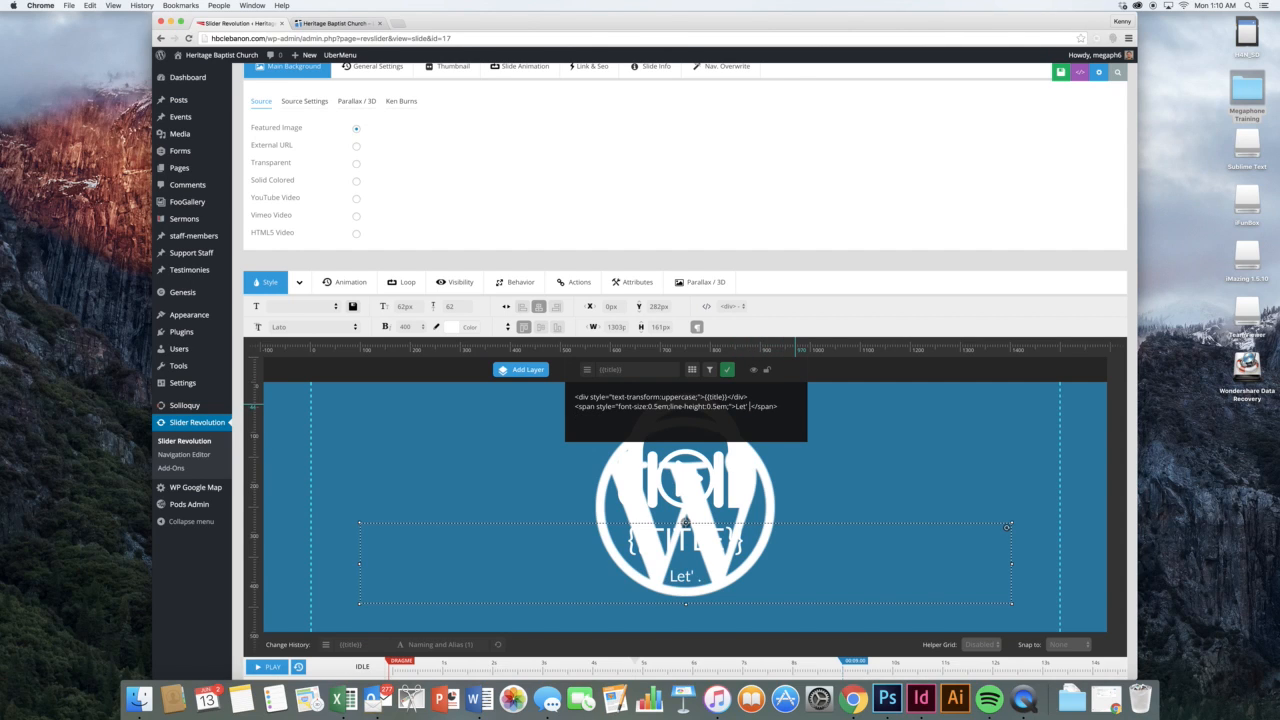
type(" Rock It")
left_click(727, 369)
scroll(767, 280, "up", 1)
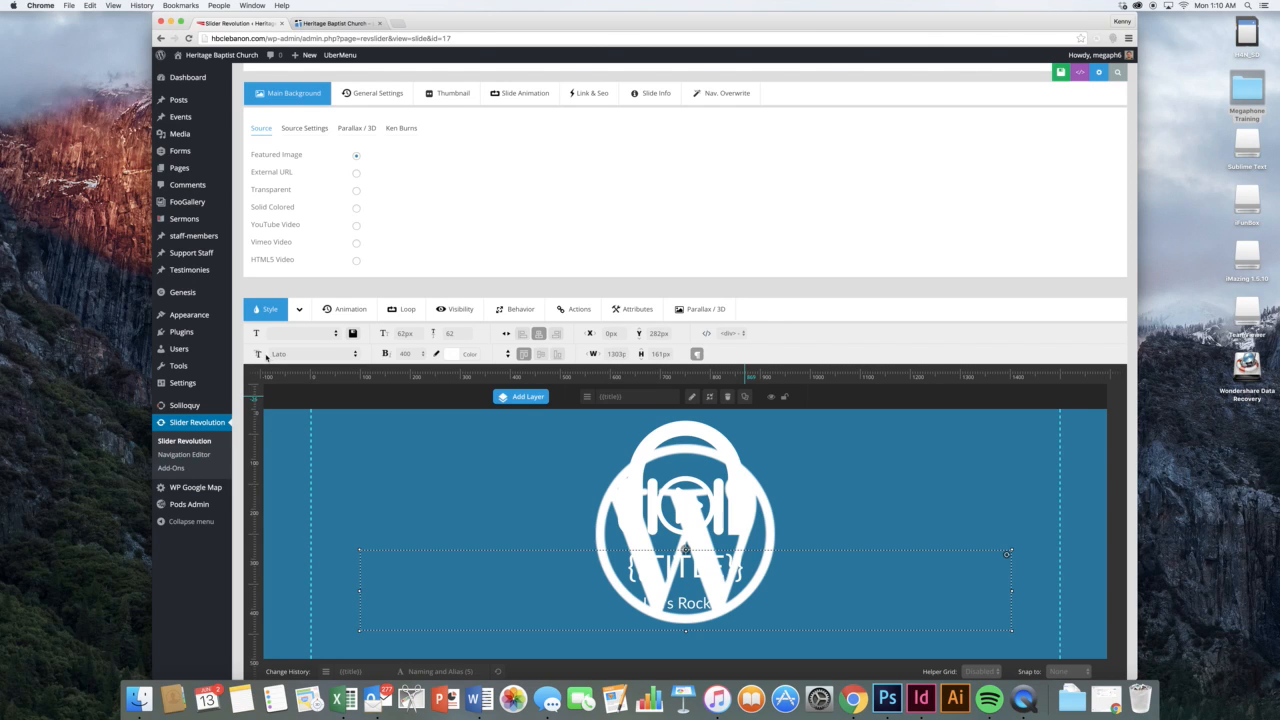
mouse_move(228, 488)
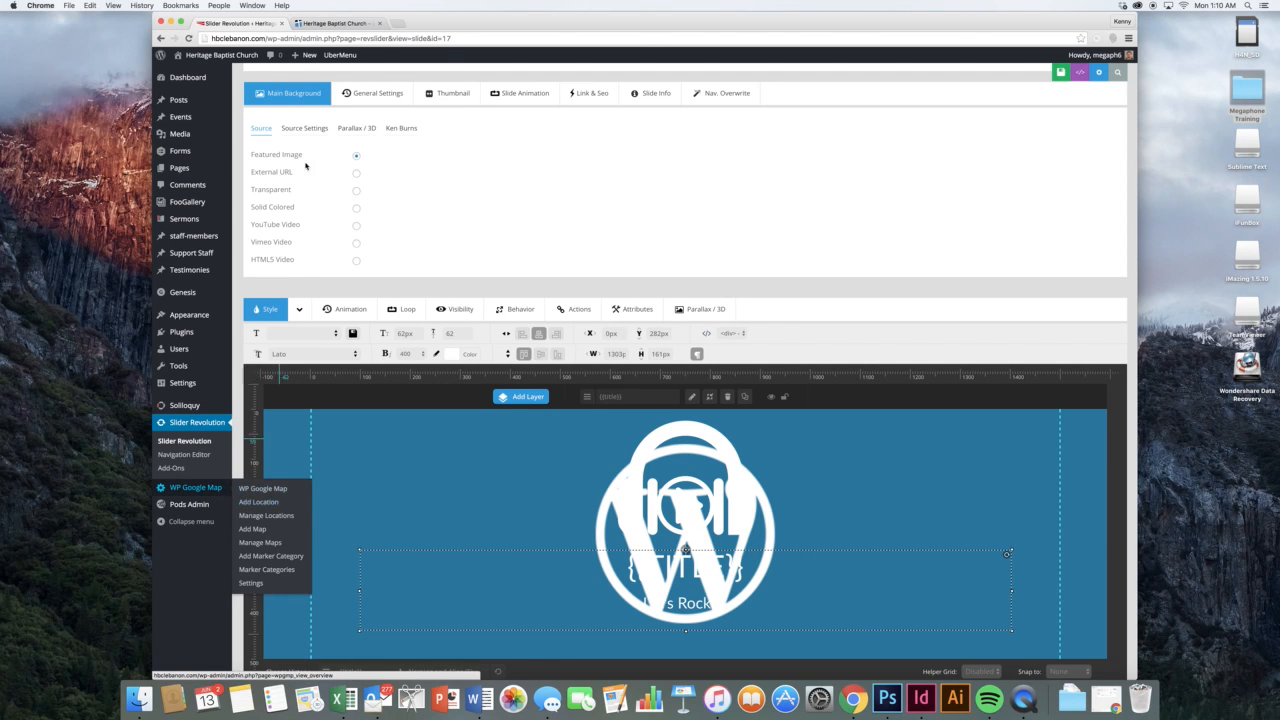
View the live church site's Contact page
left_click(330, 22)
scroll(598, 332, "down", 10)
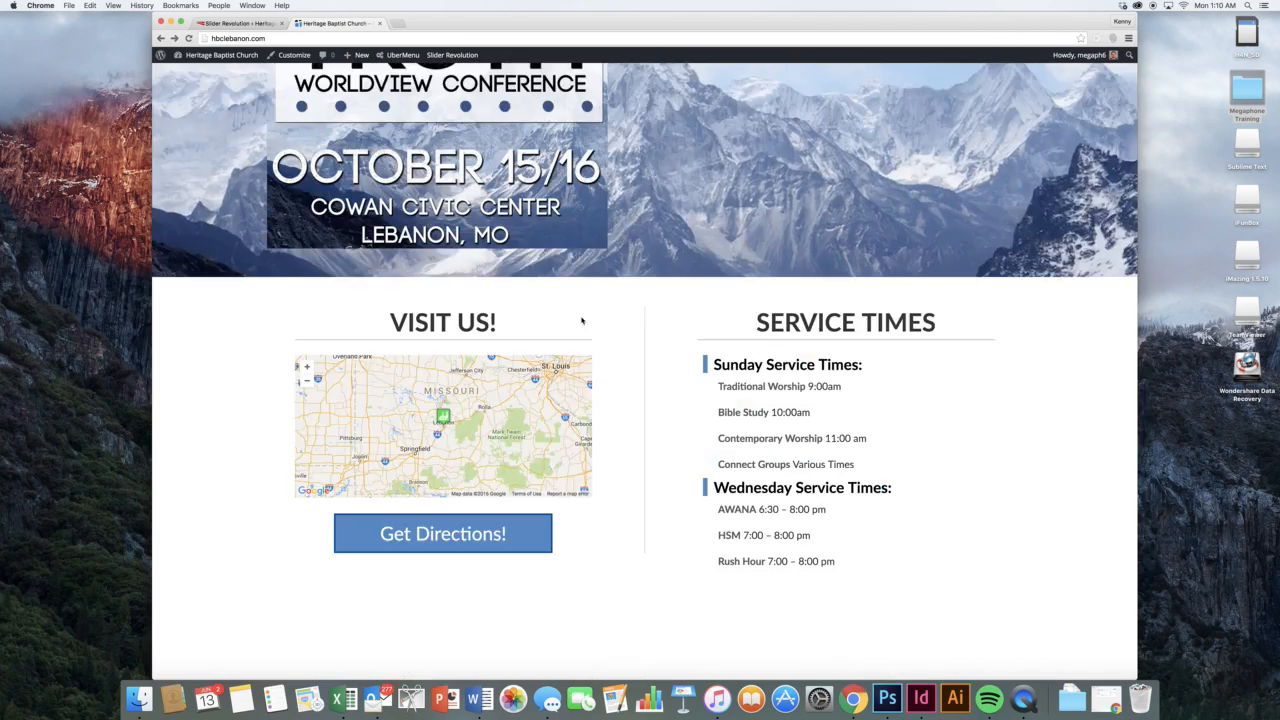
scroll(598, 332, "up", 10)
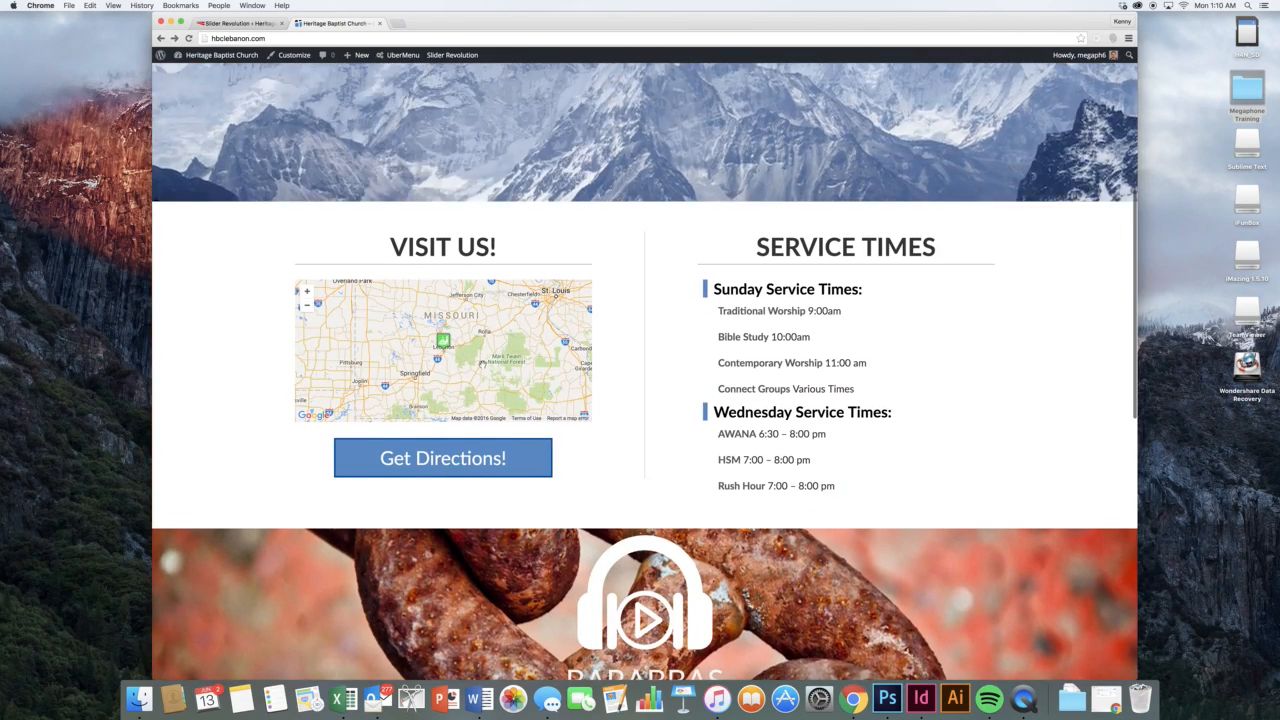
scroll(557, 360, "up", 5)
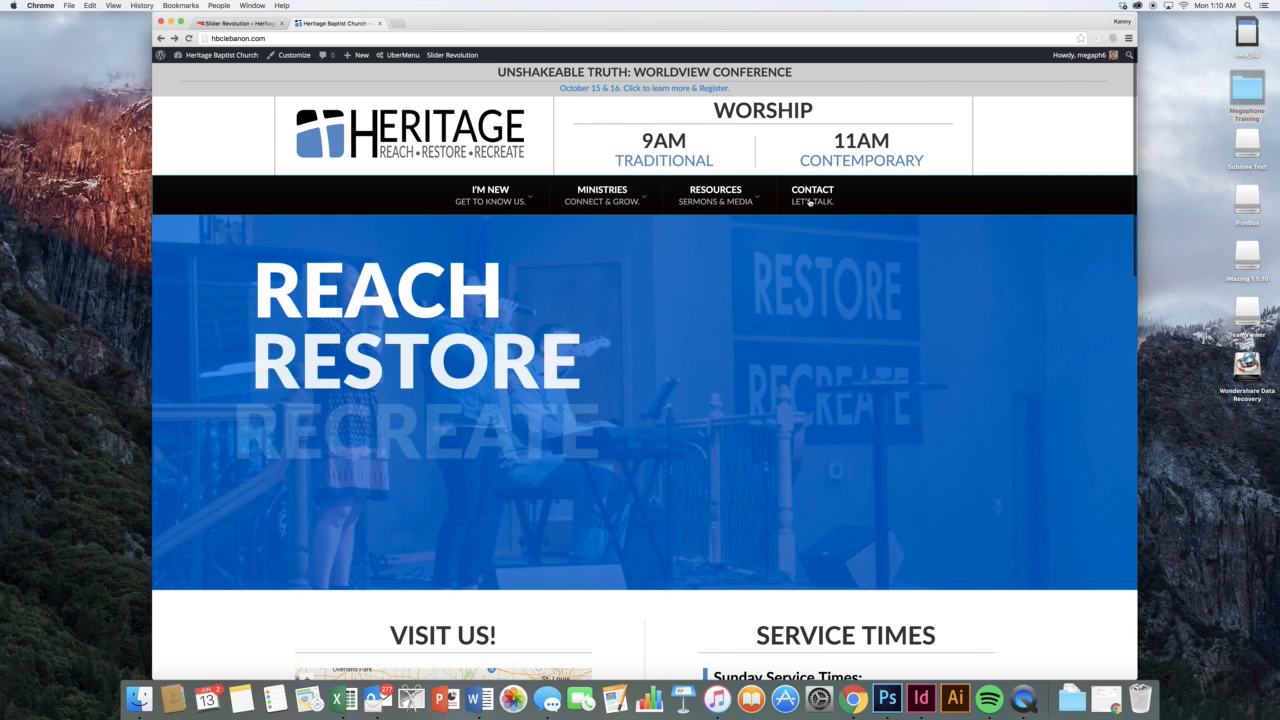
left_click(811, 202)
scroll(723, 357, "down", 2)
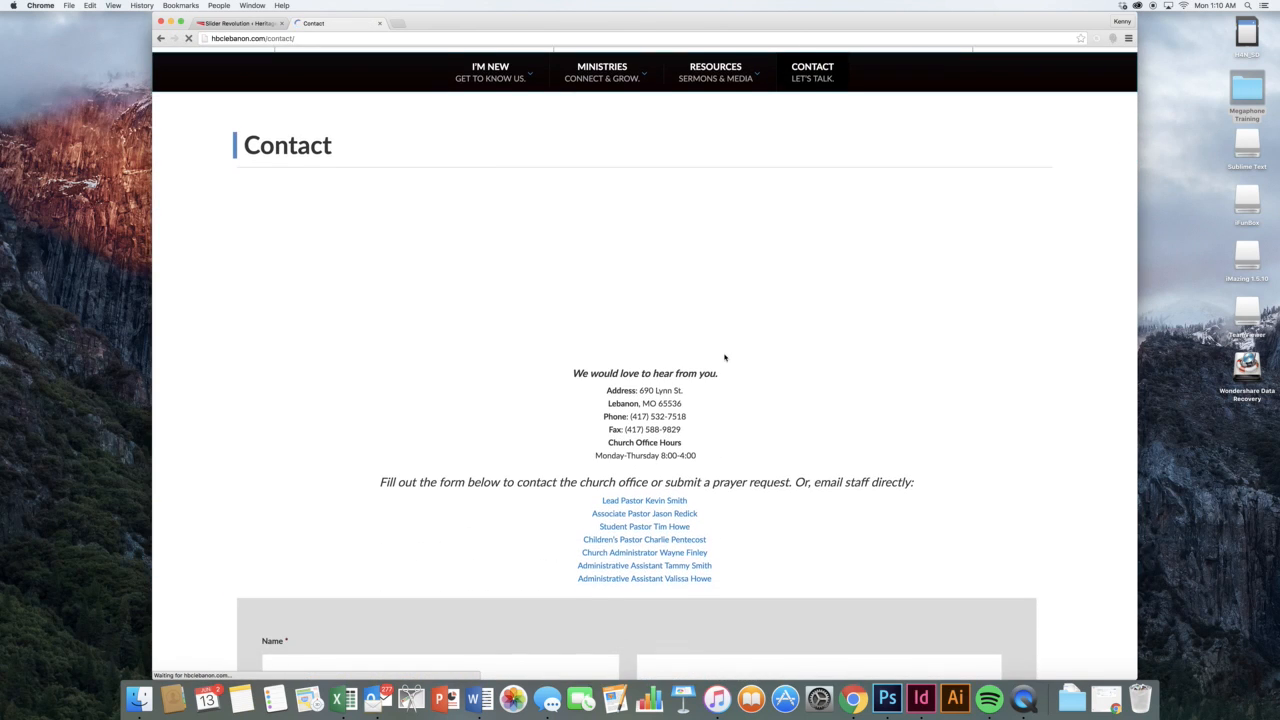
In the admin, go to WP Google Map Manage Locations, leaving the editor, and start a new location
left_click(240, 22)
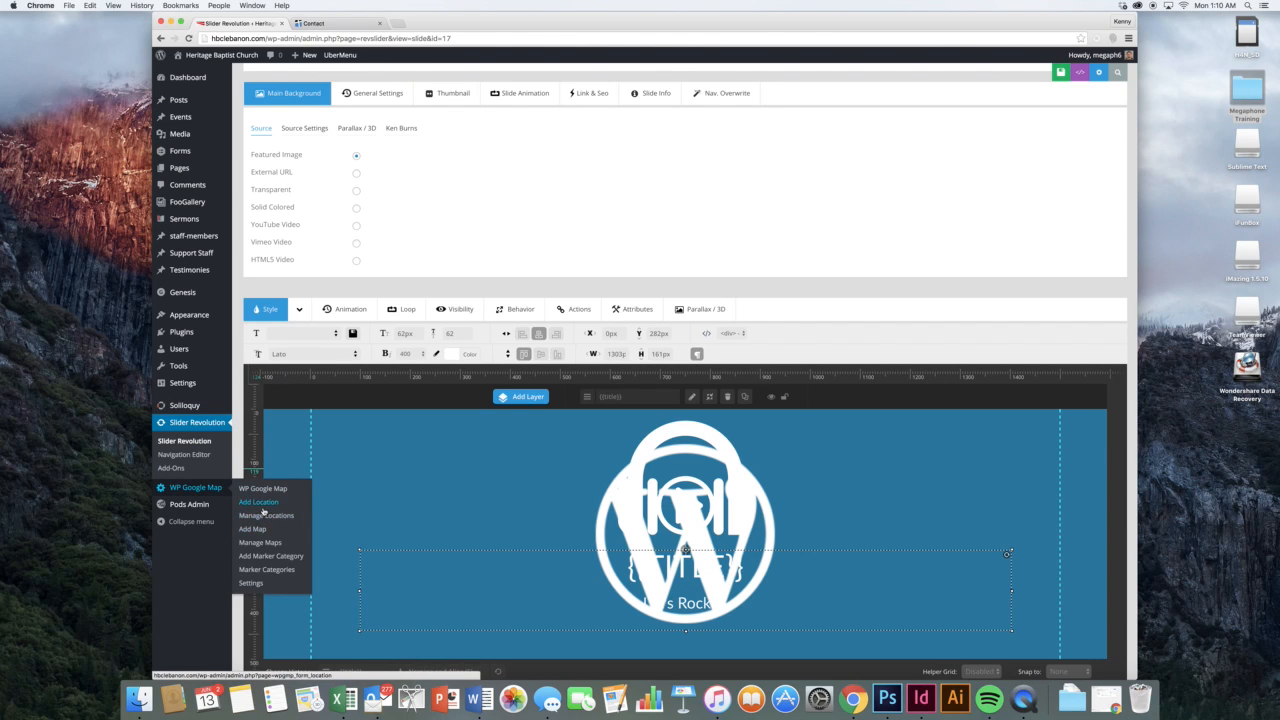
left_click(266, 515)
left_click(715, 221)
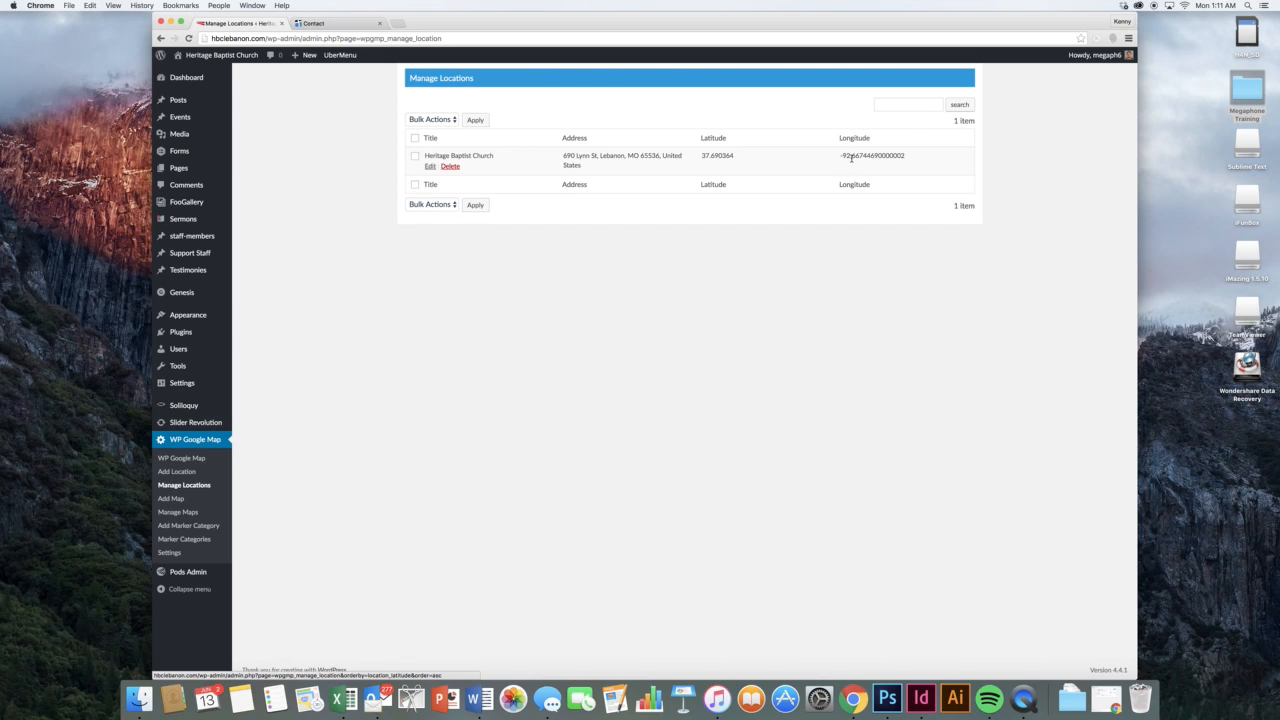
left_click(202, 477)
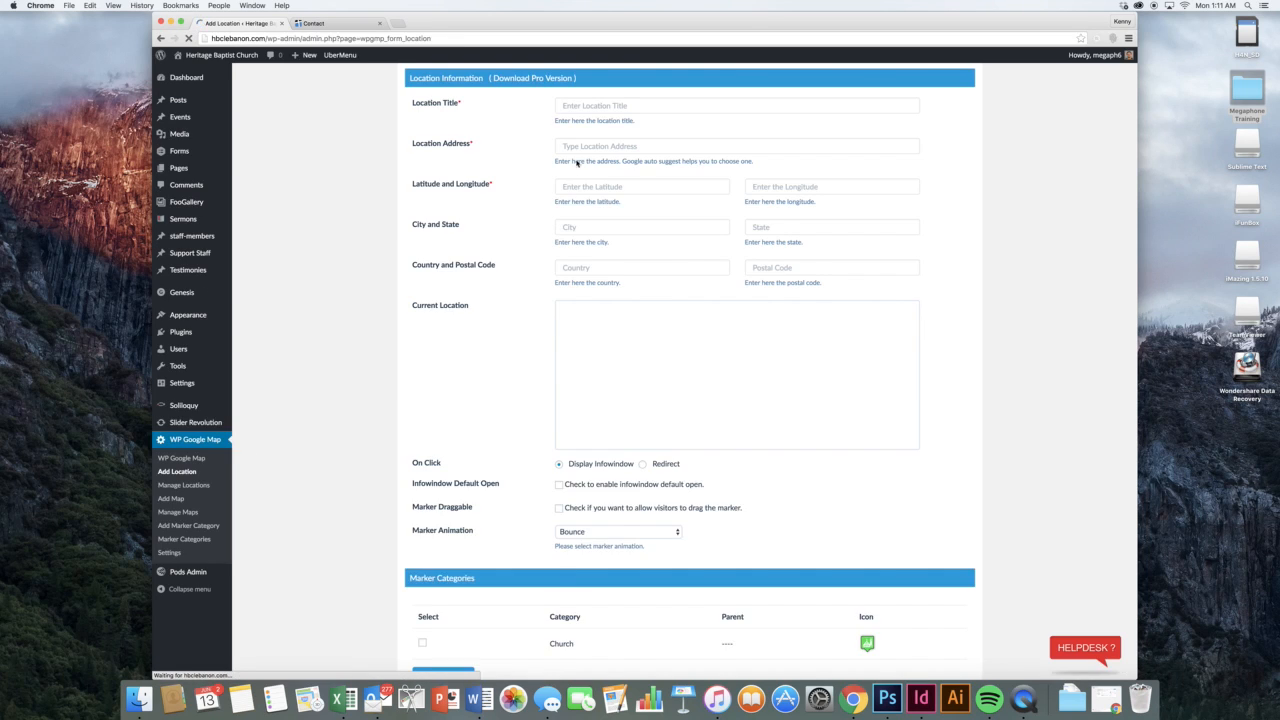
left_click(596, 107)
type("Place")
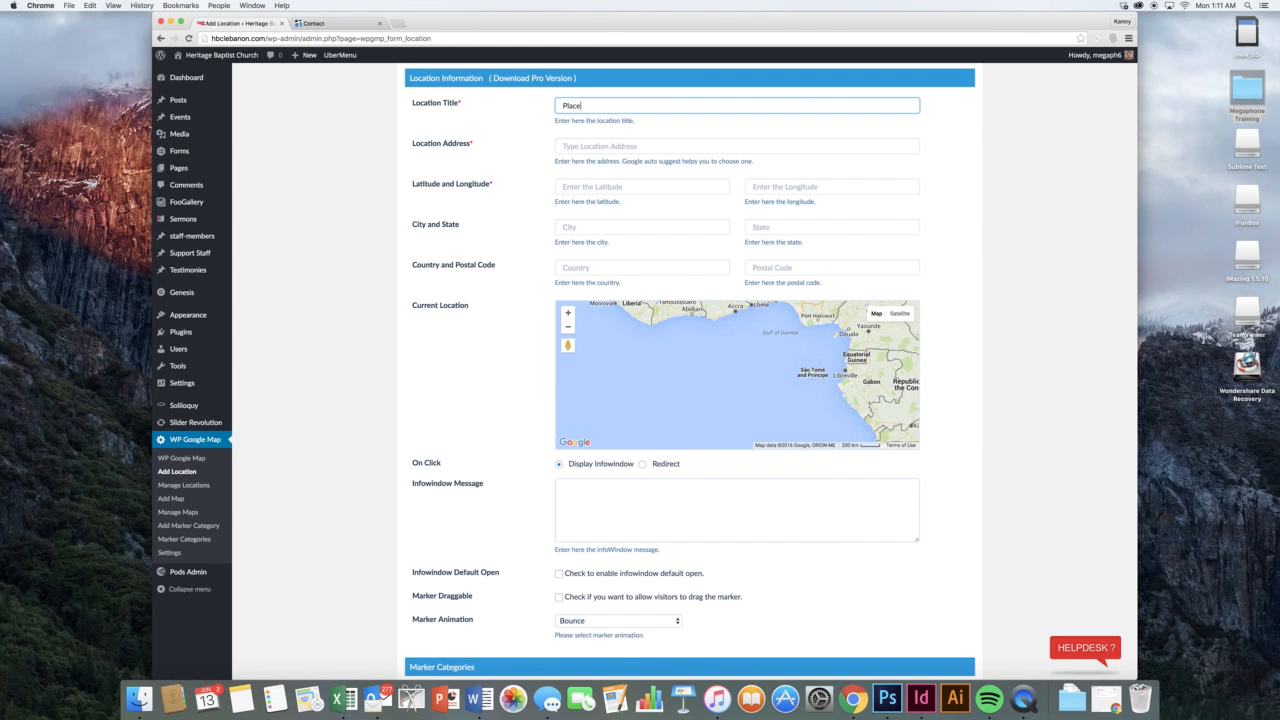
key("Tab")
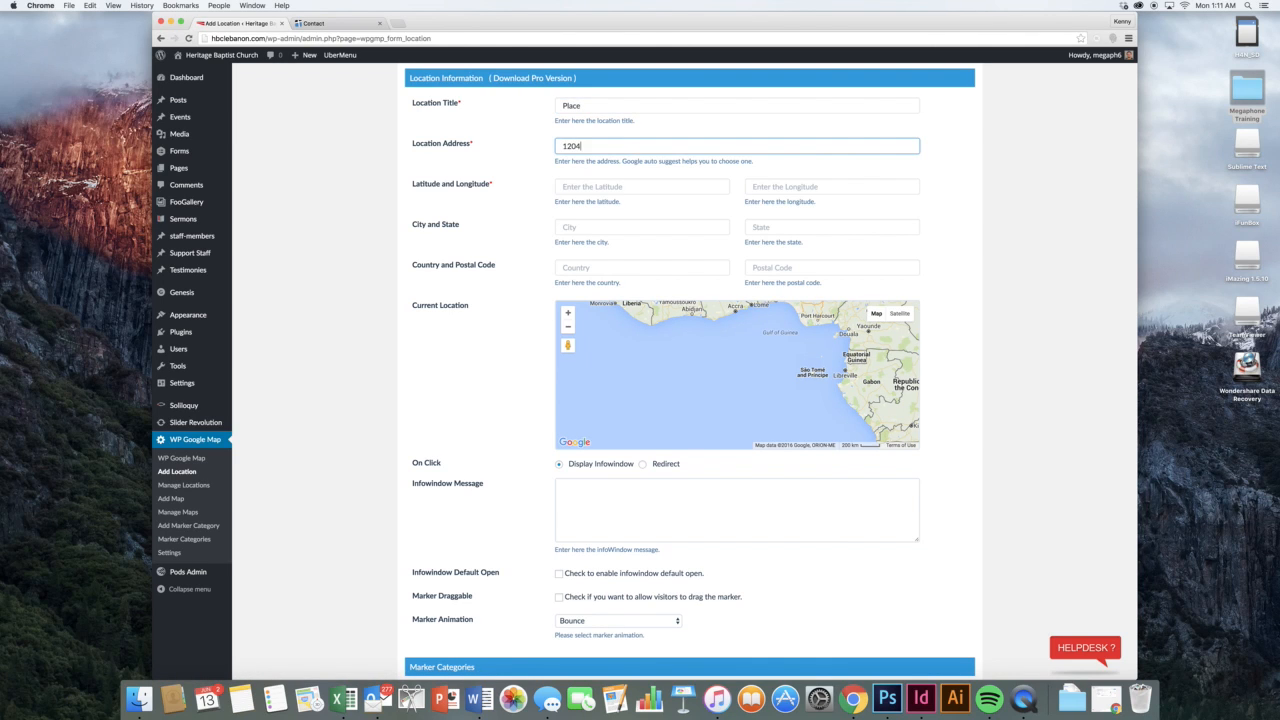
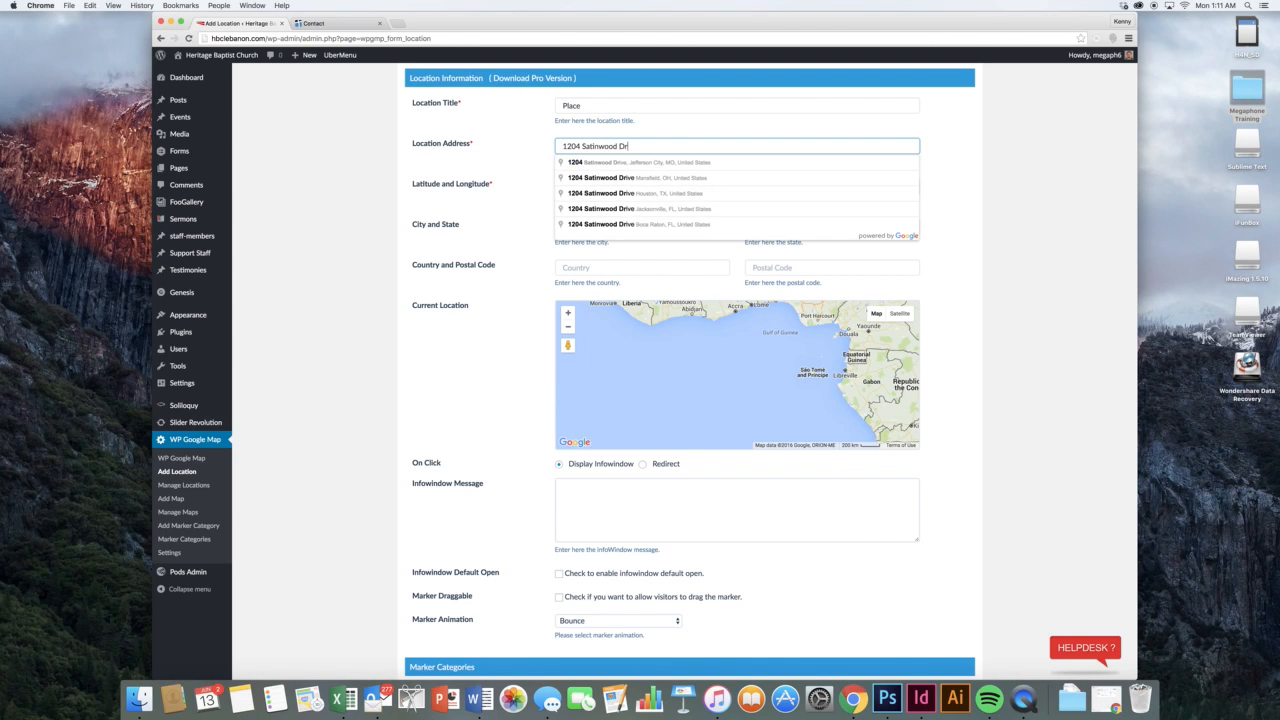
left_click(622, 161)
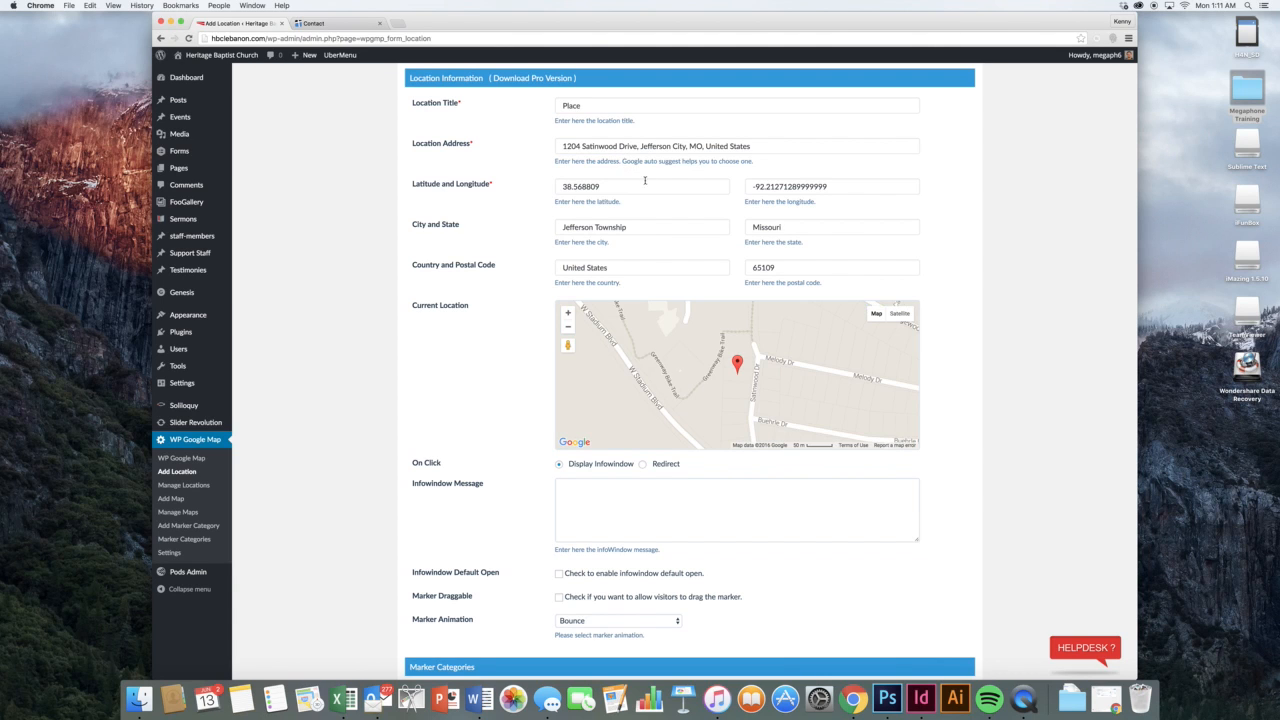
scroll(560, 310, "down", 5)
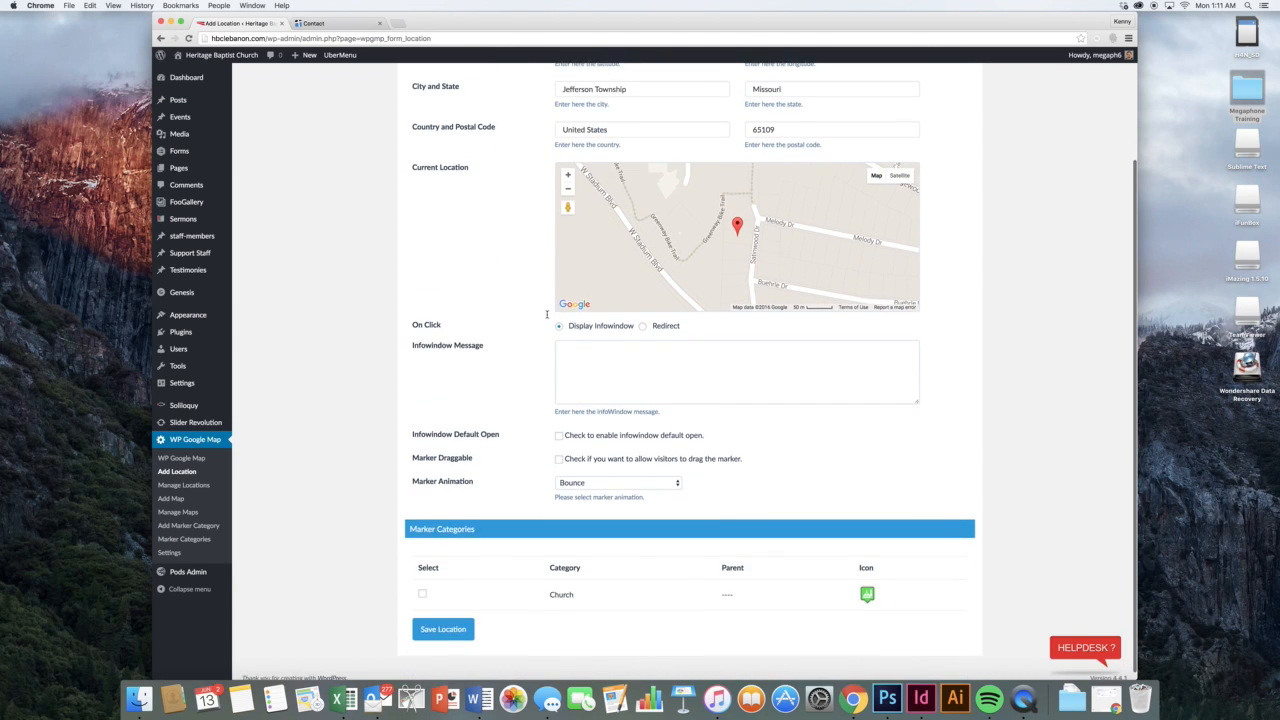
Make the marker redirect to google.com on click, keeping Bounce animation
left_click(611, 353)
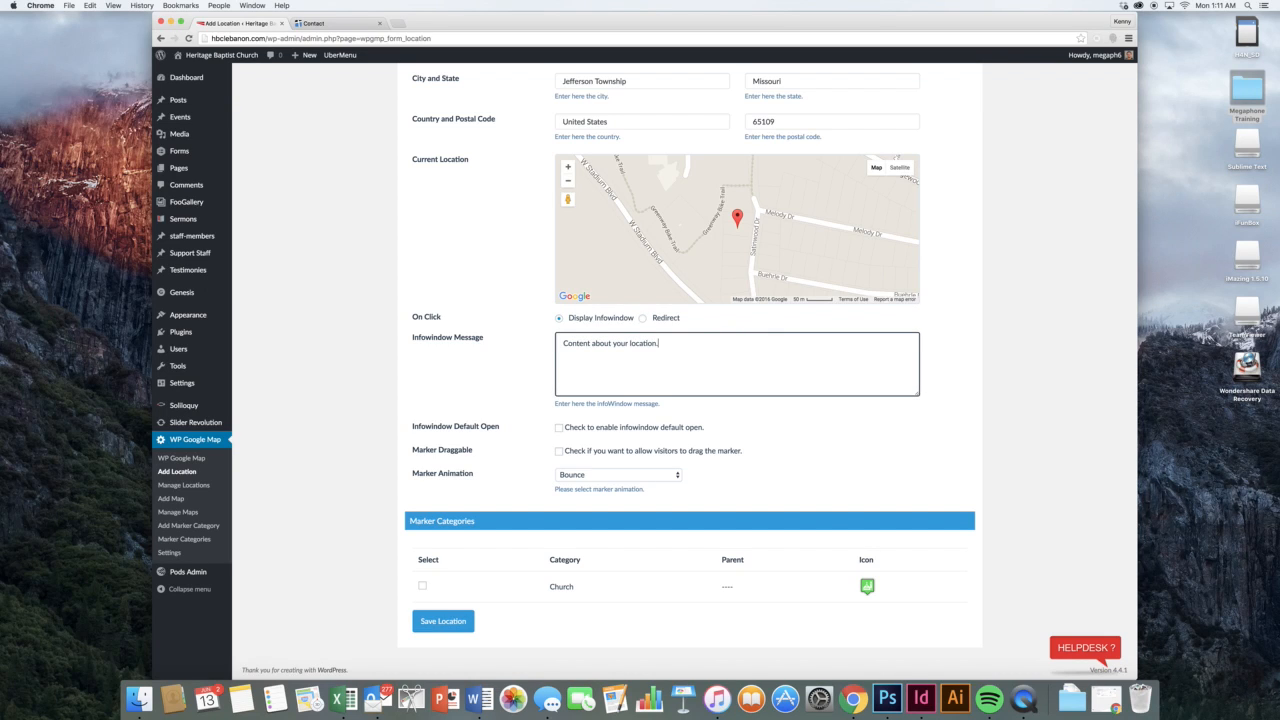
left_click(642, 318)
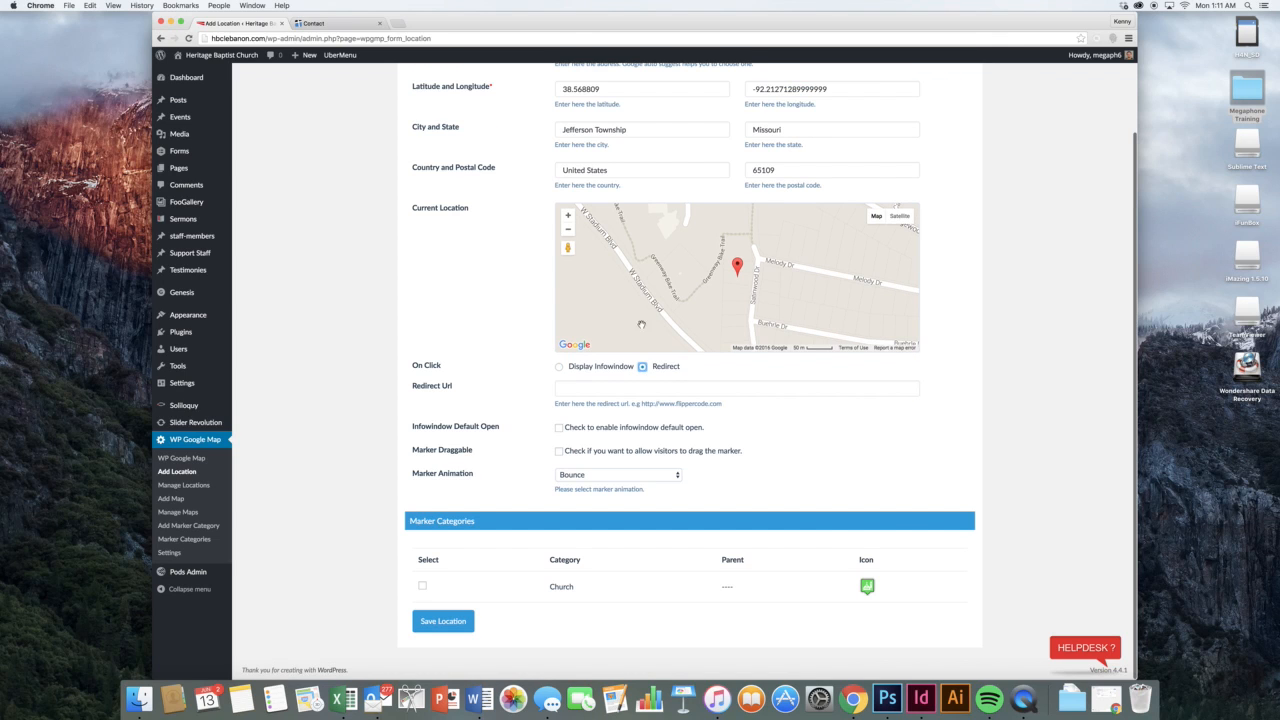
left_click(651, 387)
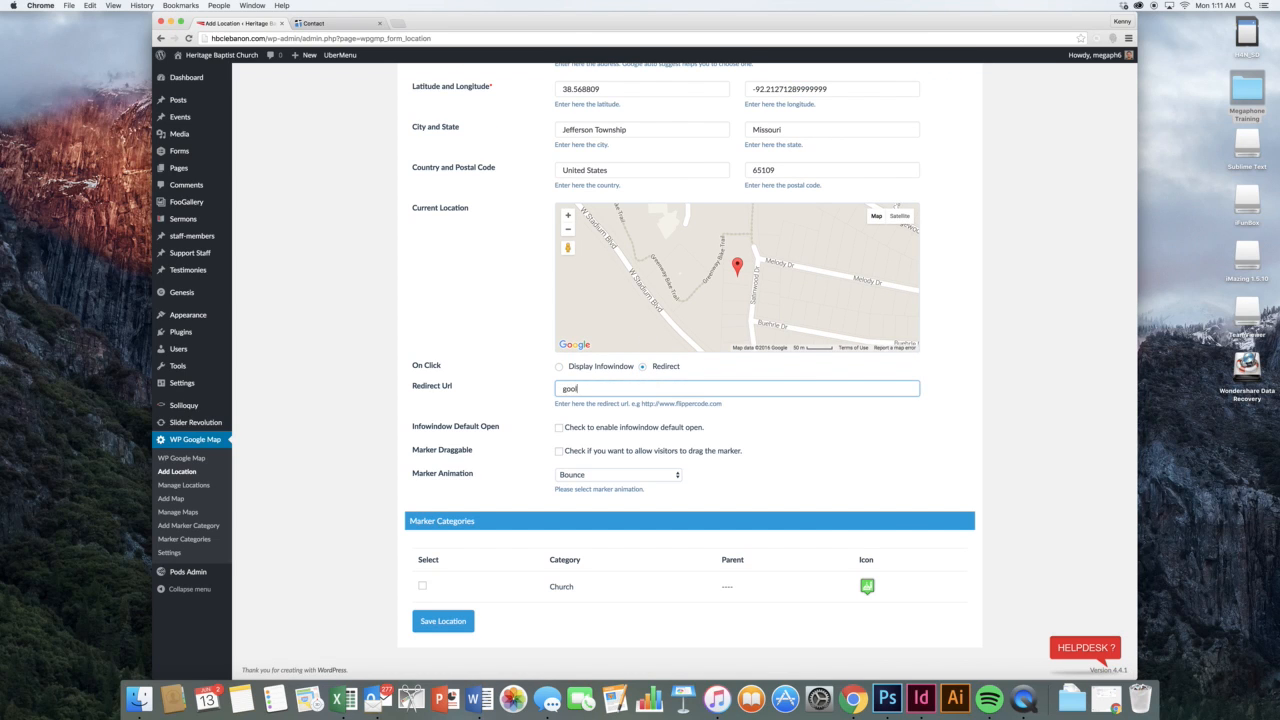
left_click(730, 412)
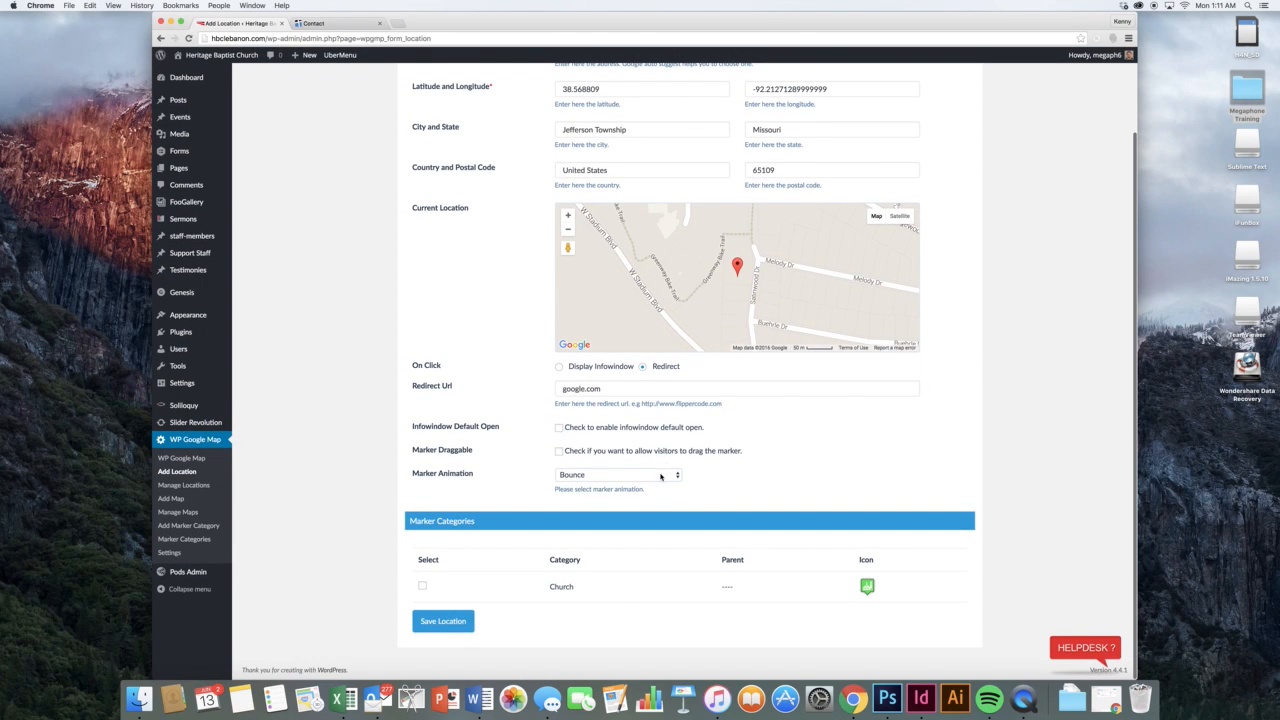
left_click(660, 477)
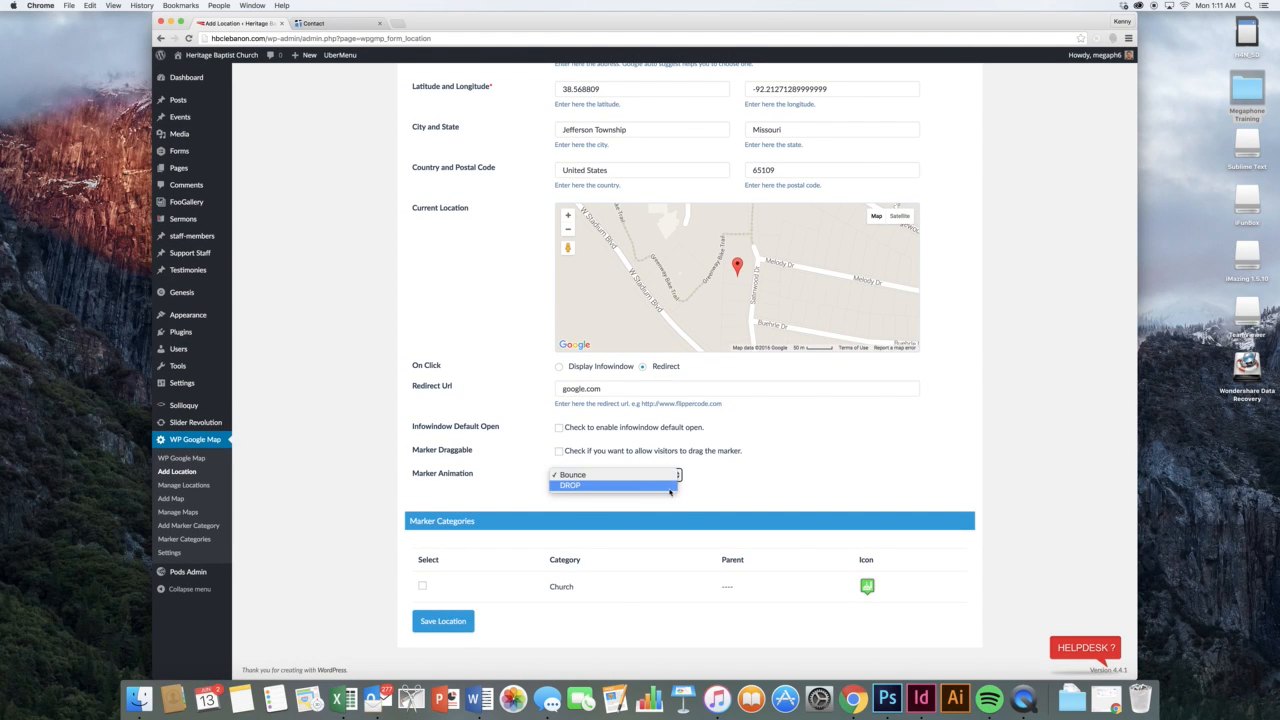
left_click(670, 490)
left_click(665, 477)
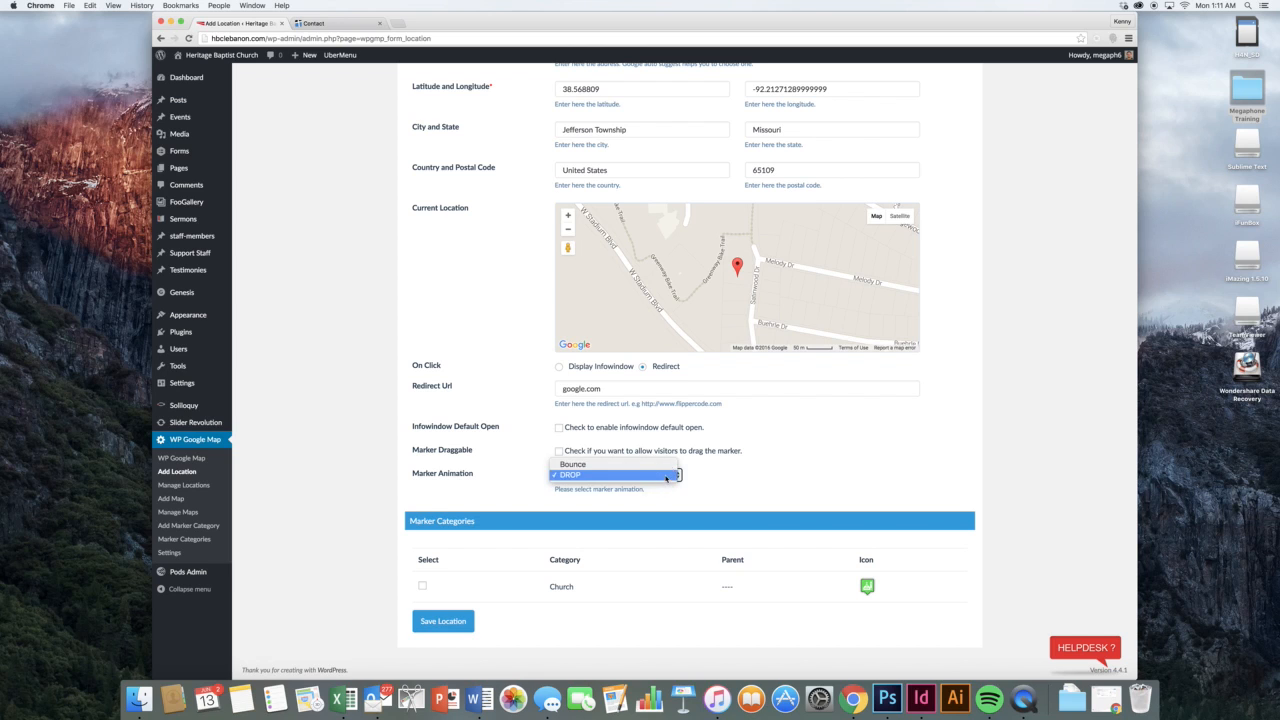
left_click(663, 464)
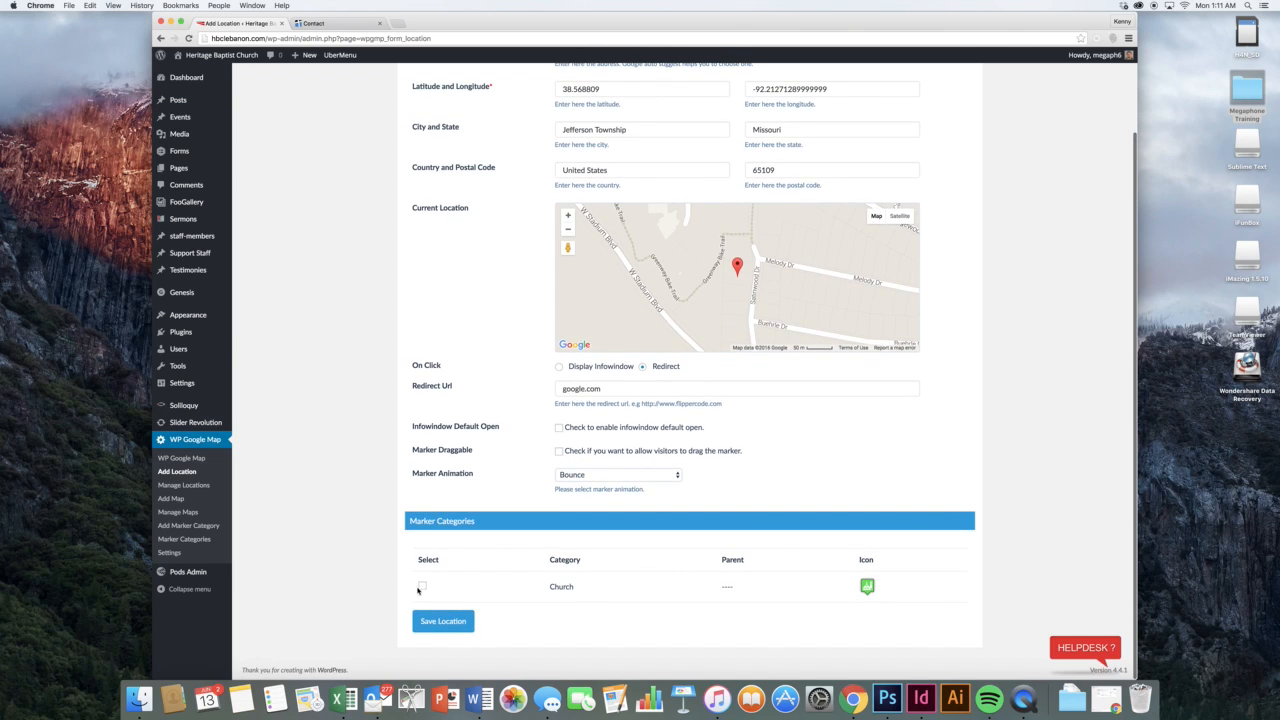
Tick and untick the Church category, then go to Add Marker Category
scroll(418, 591, "up", 1)
left_click(421, 591)
scroll(422, 589, "down", 1)
left_click(421, 589)
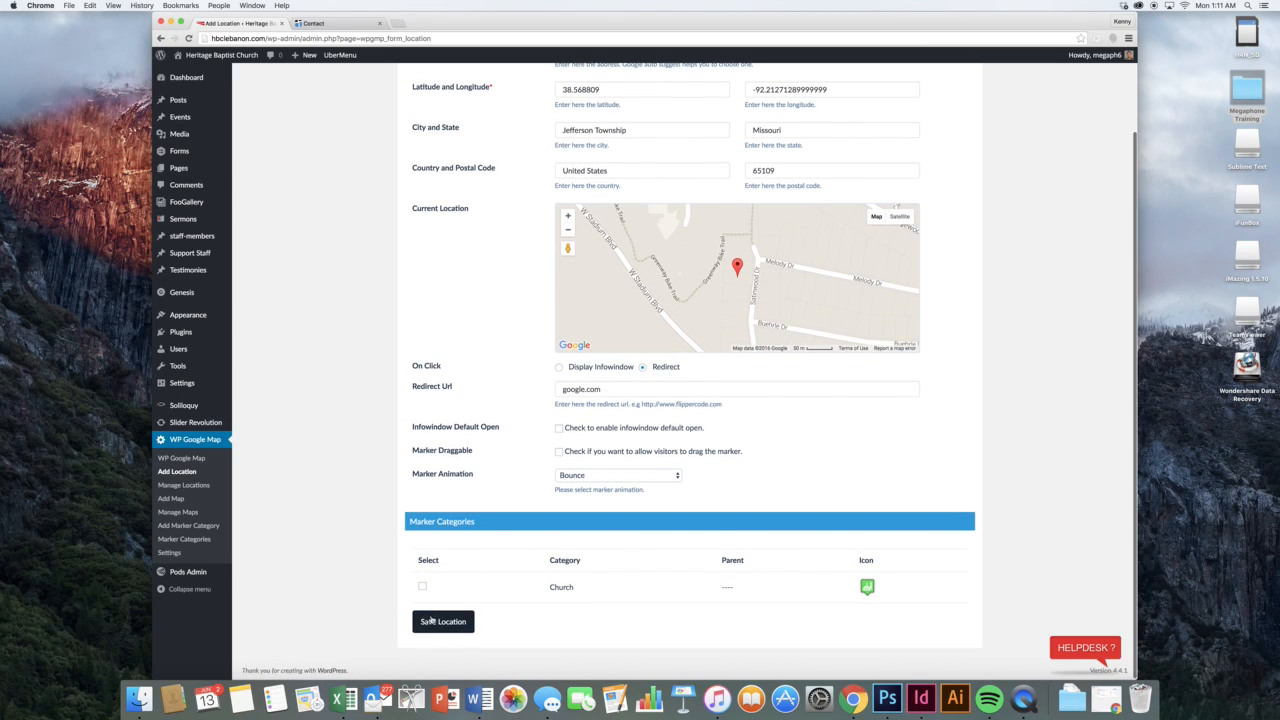
scroll(430, 620, "up", 1)
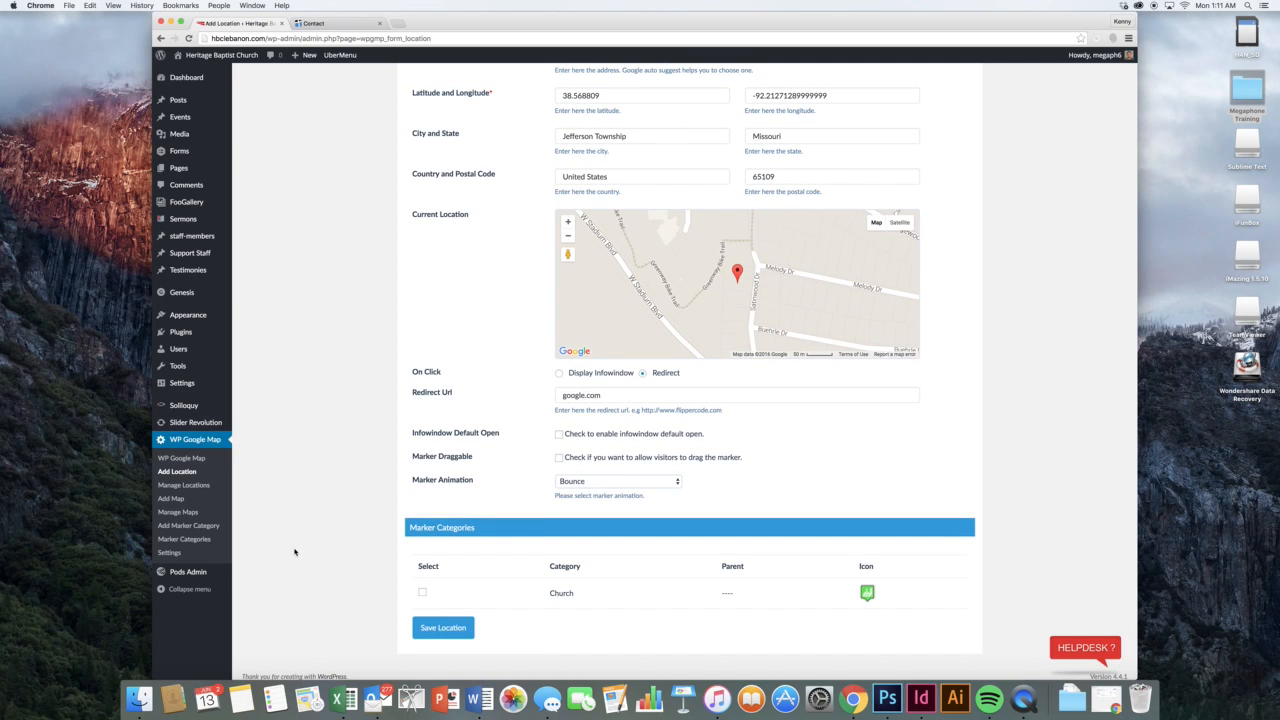
scroll(295, 552, "up", 1)
scroll(263, 540, "down", 1)
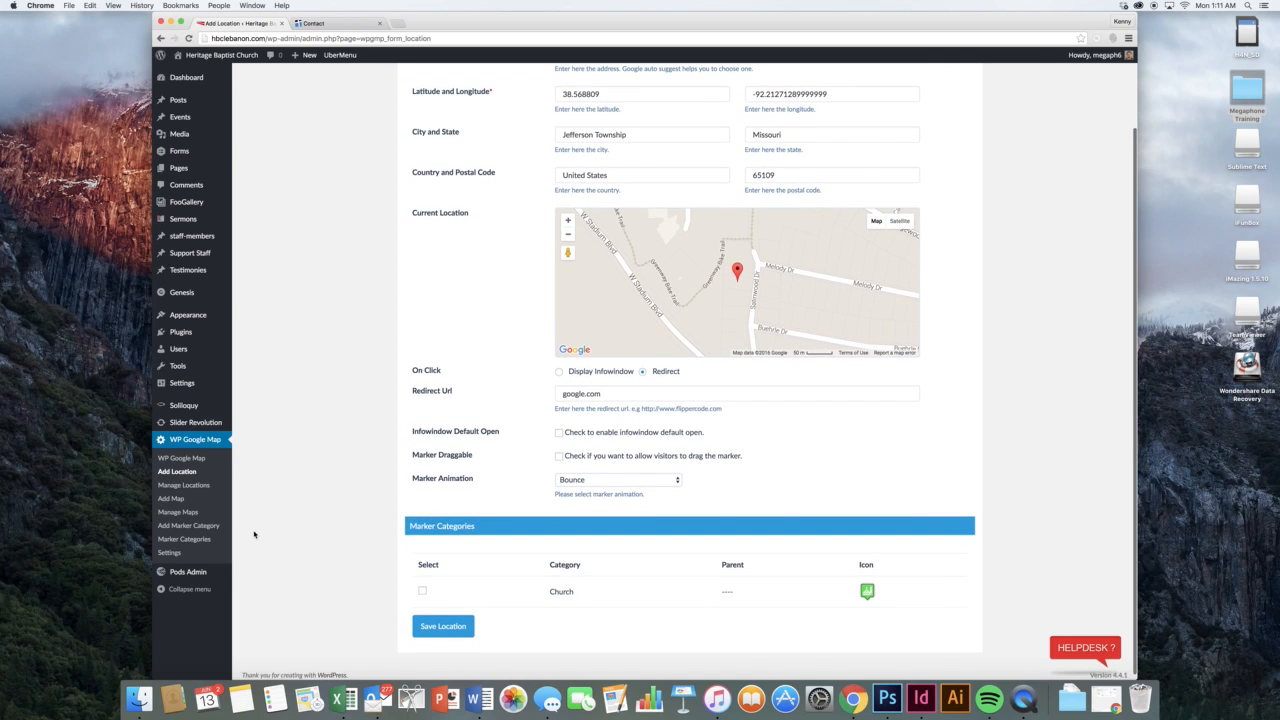
scroll(210, 521, "up", 1)
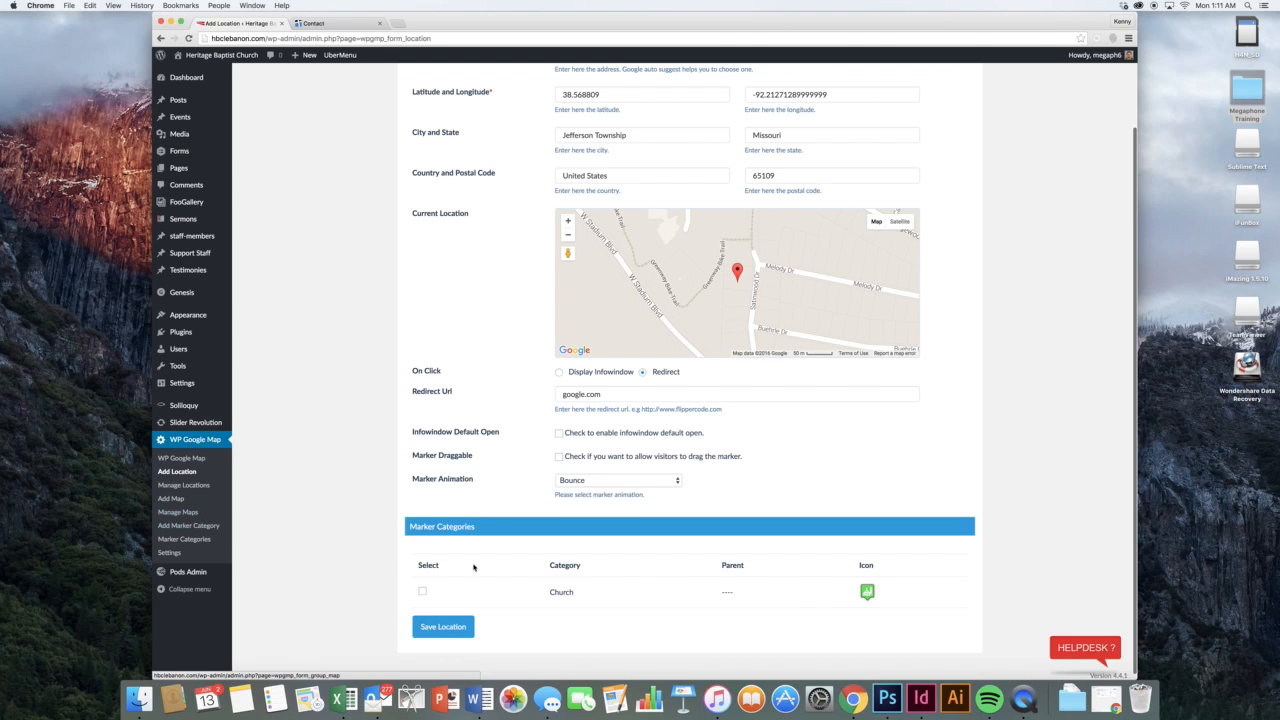
scroll(300, 565, "up", 1)
left_click(210, 545)
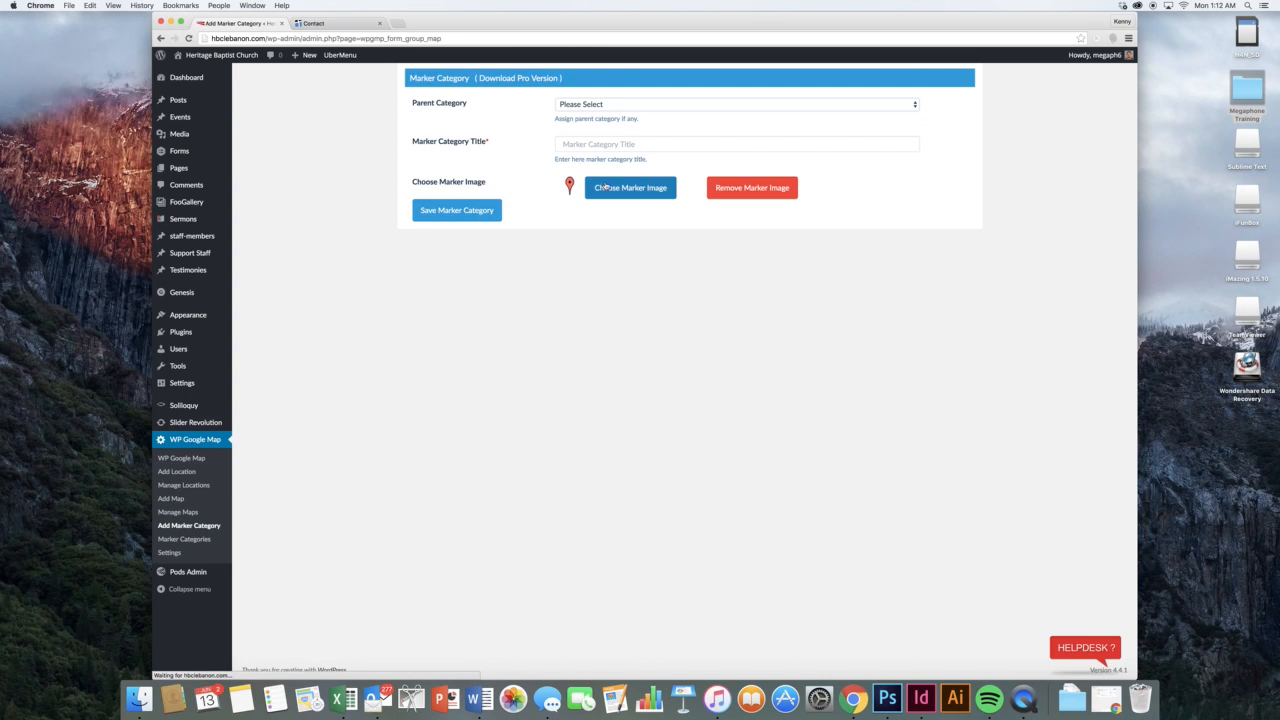
left_click(626, 187)
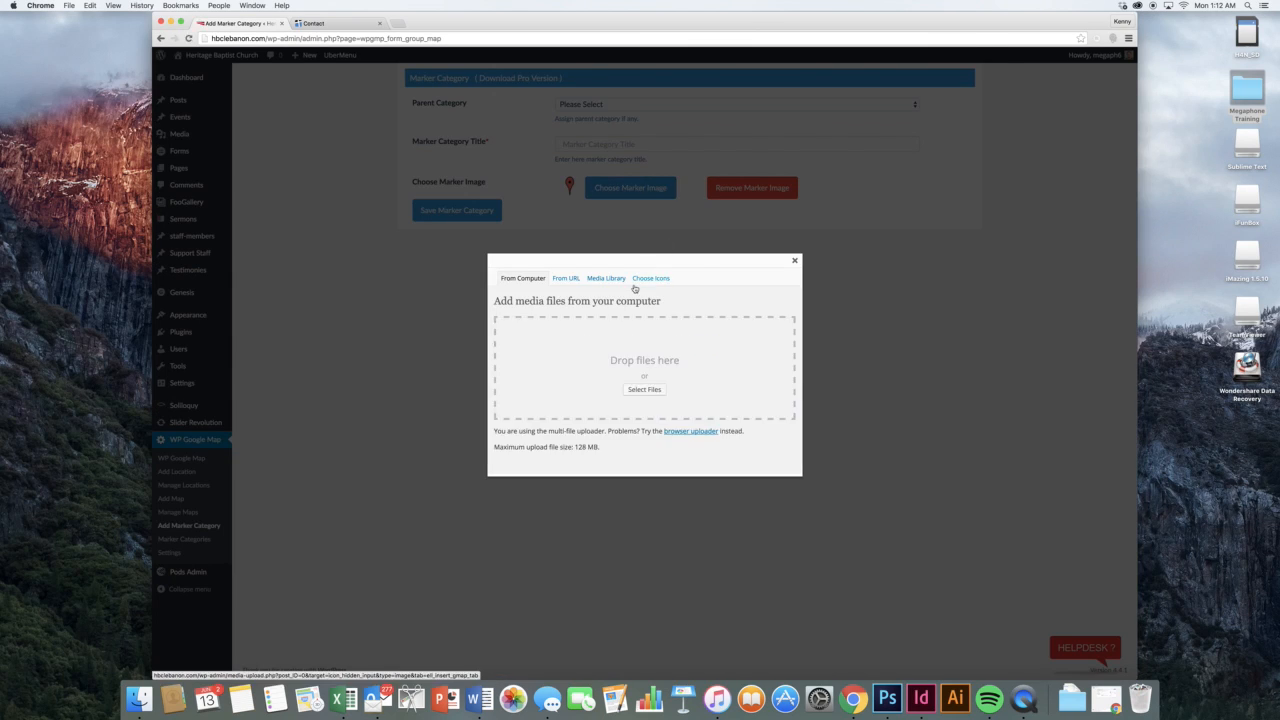
left_click(644, 279)
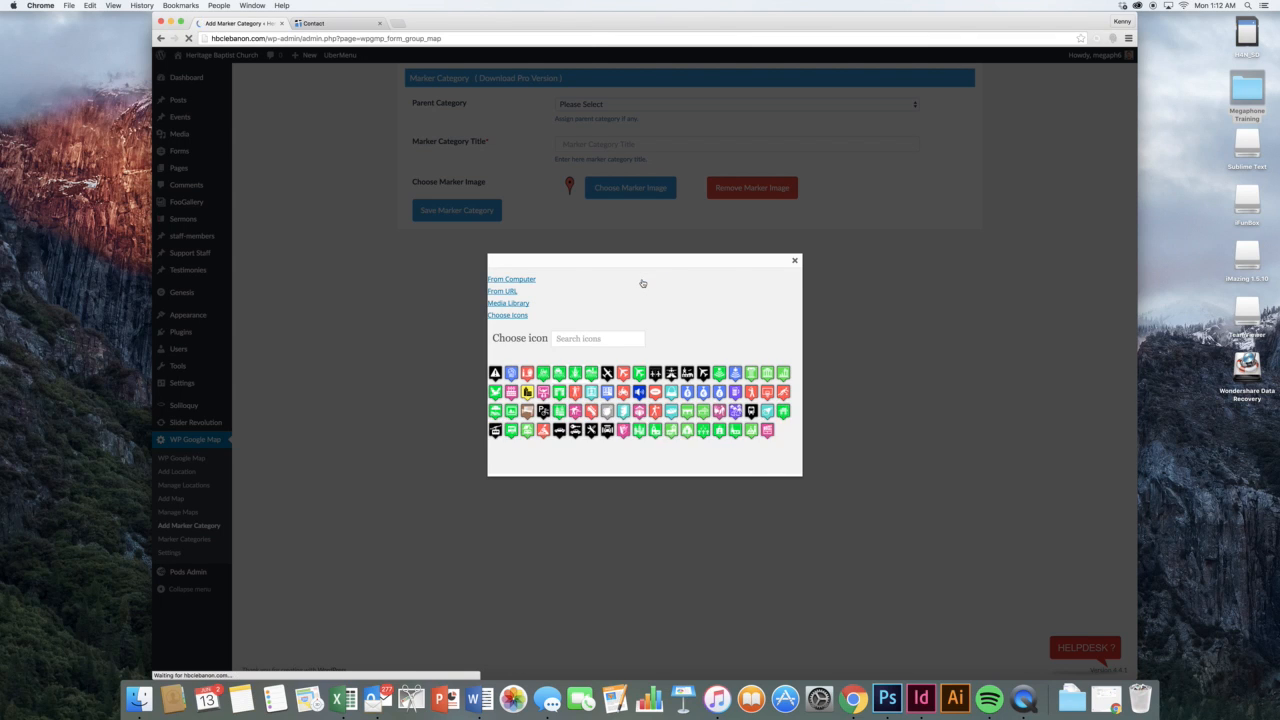
scroll(648, 320, "down", 3)
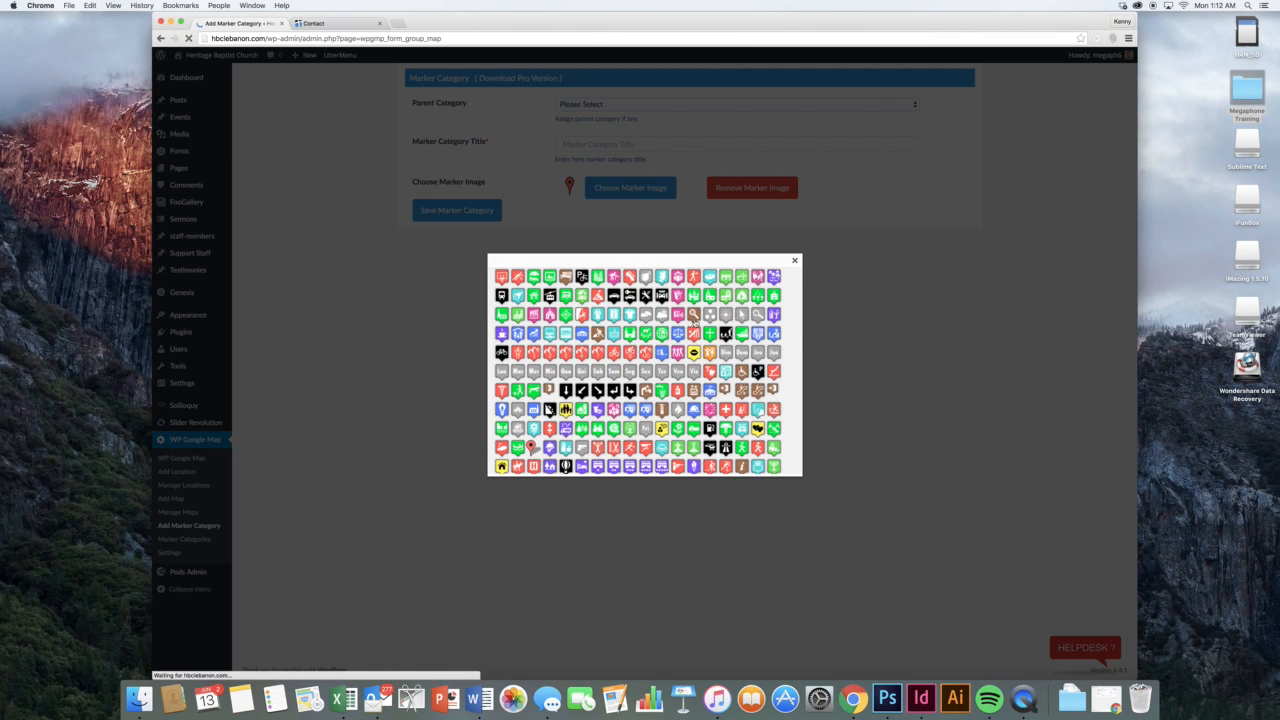
left_click(795, 262)
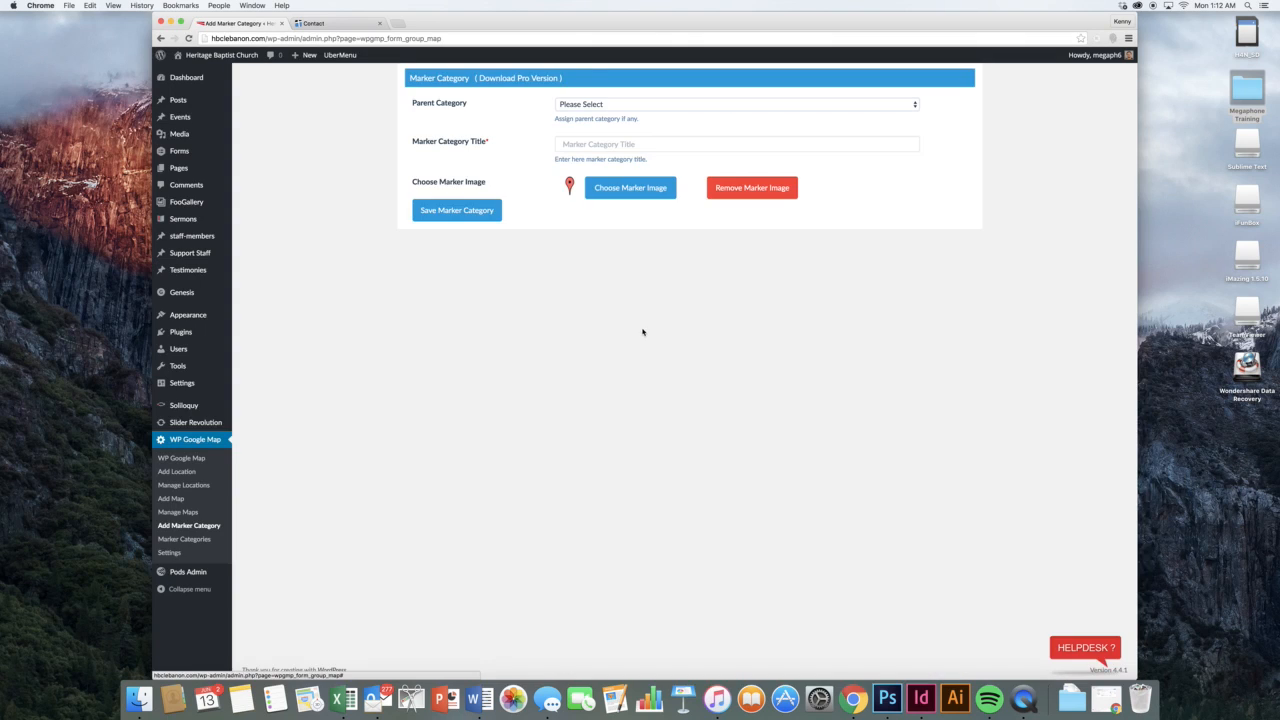
left_click(180, 511)
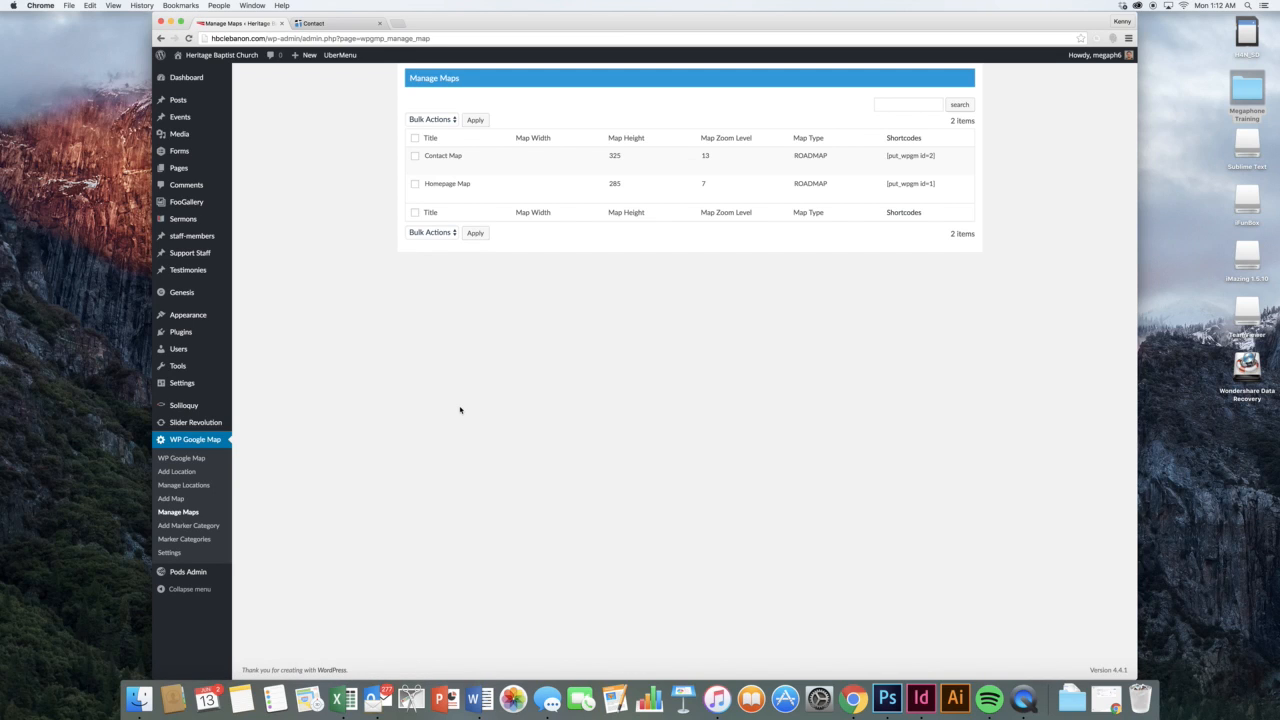
Review the Homepage Map's height 285 and width settings, then return to the live Contact page
mouse_move(470, 172)
left_click(430, 194)
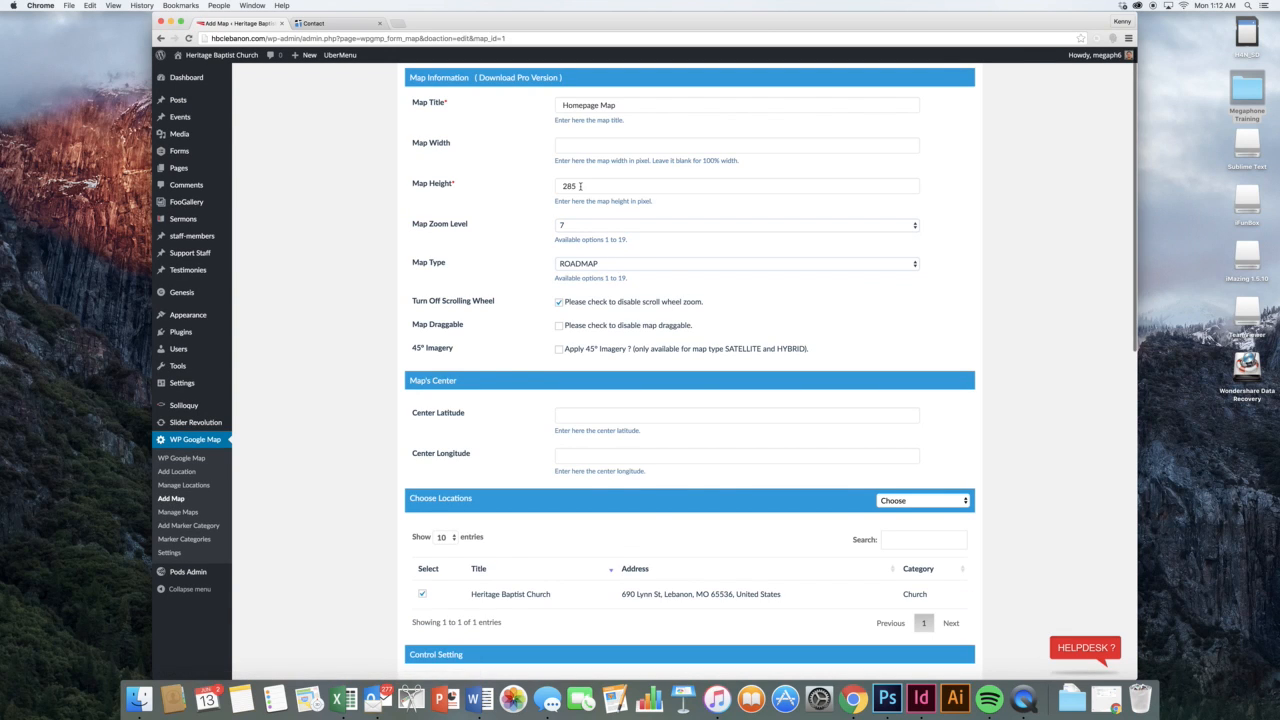
left_click(586, 184)
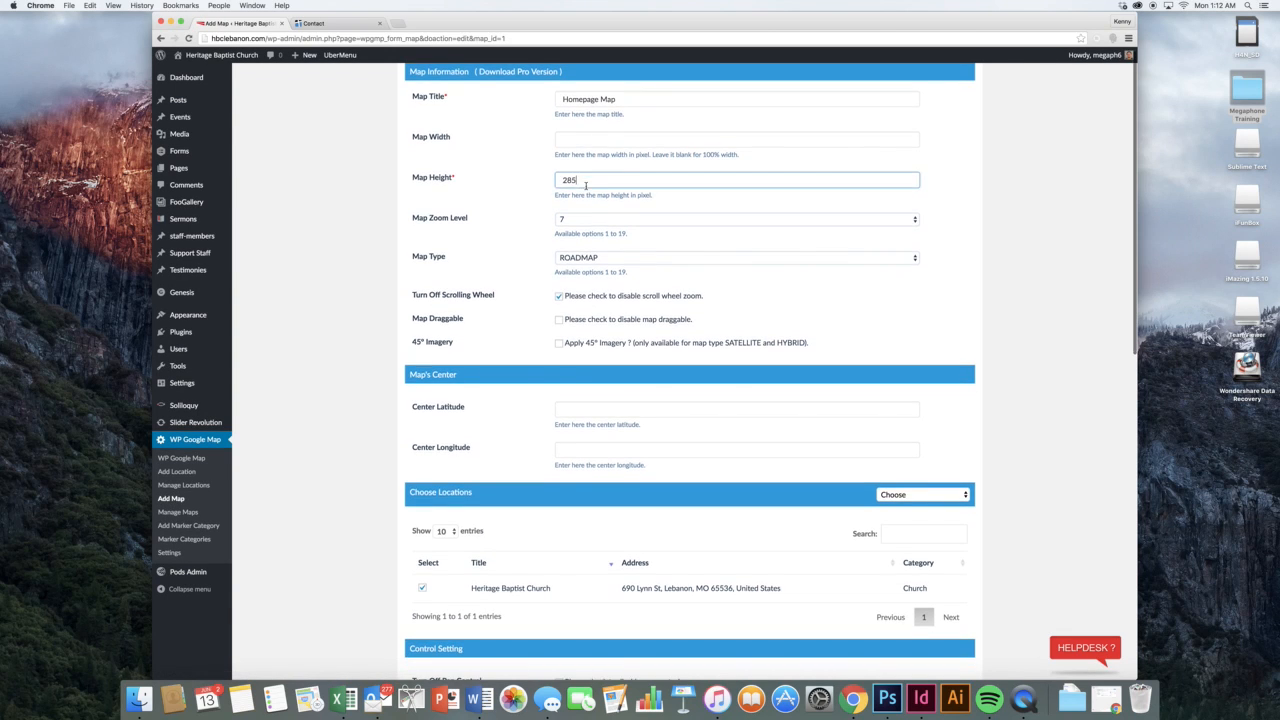
left_click(539, 193)
left_click(591, 137)
scroll(590, 136, "down", 1)
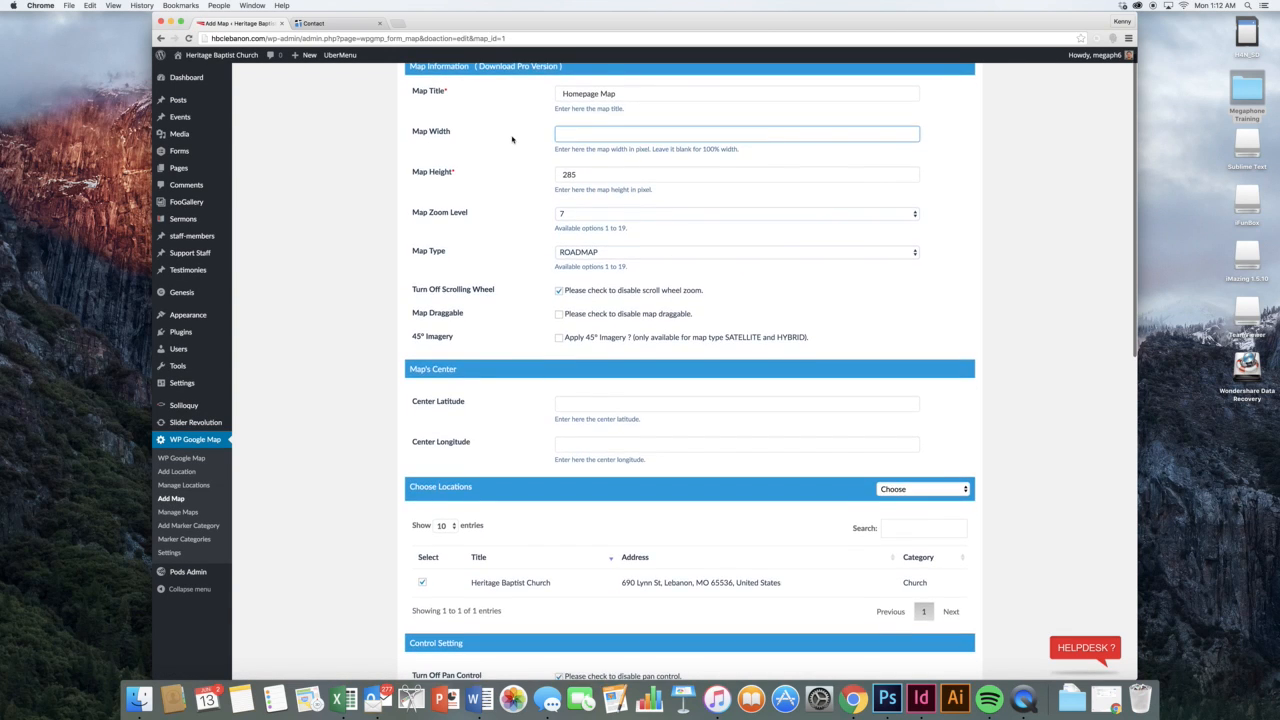
left_click(512, 137)
left_click(360, 23)
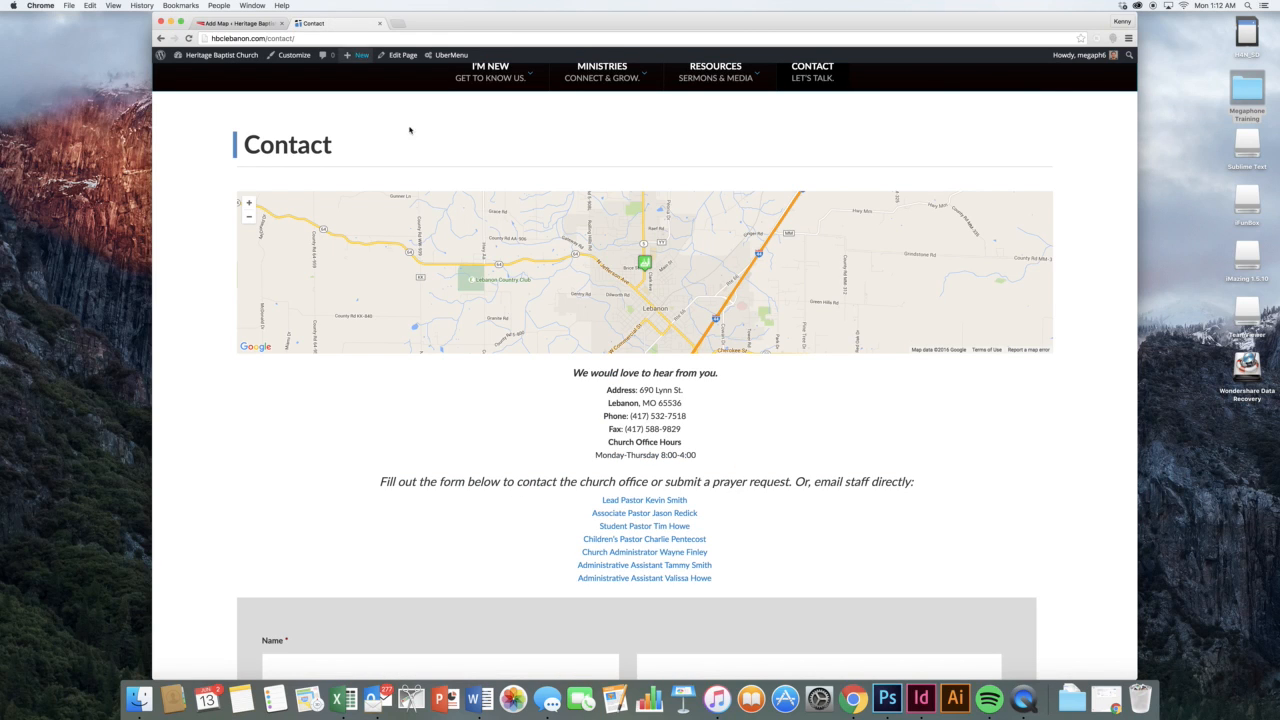
View the Visit Us map on the live home page, then return to the Homepage Map settings
scroll(450, 114, "up", 3)
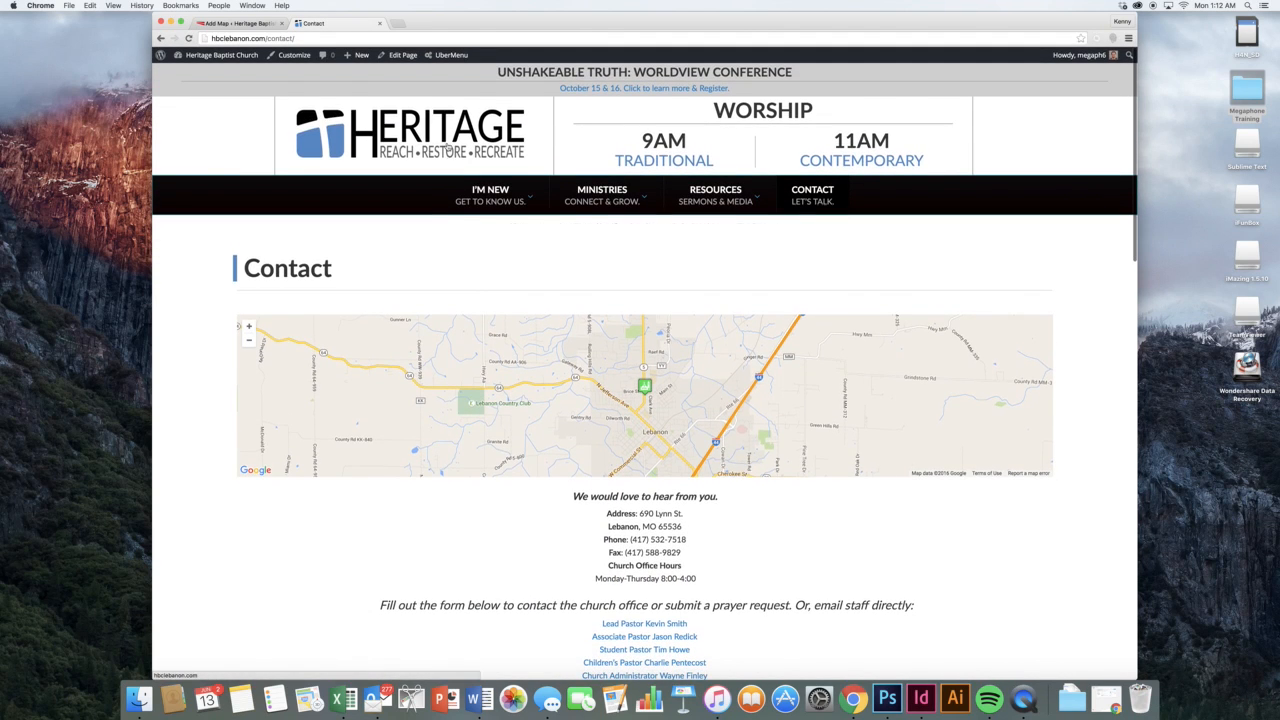
left_click(449, 148)
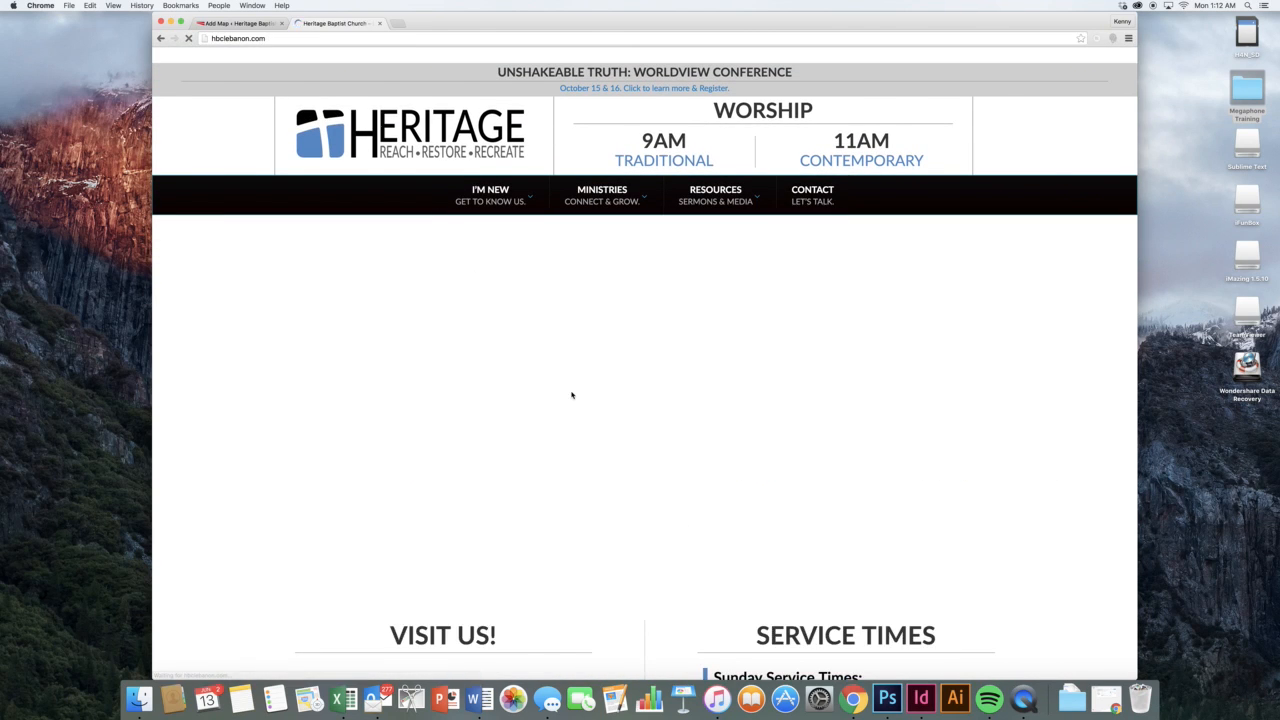
scroll(571, 394, "down", 3)
scroll(571, 397, "down", 3)
scroll(571, 400, "down", 2)
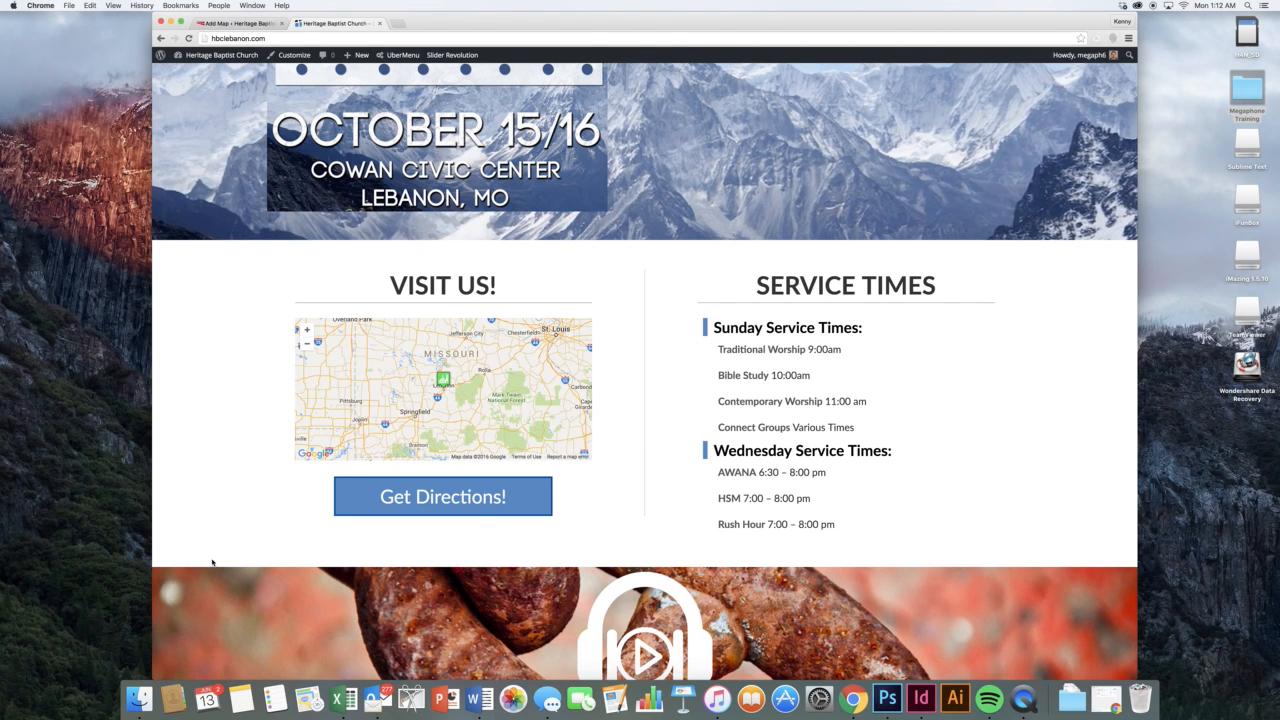
left_click_drag(151, 487, 124, 505)
left_click(203, 26)
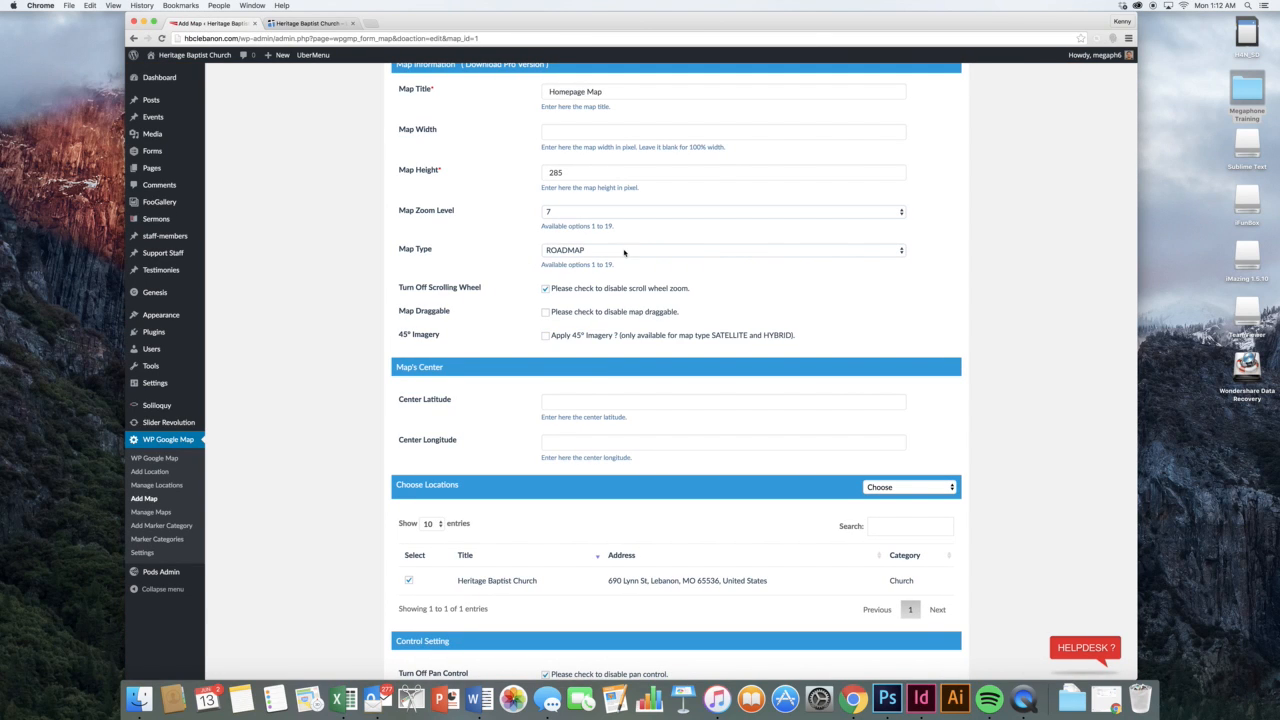
Review the Homepage Map settings, then open Manage Locations to see the Heritage Baptist Church entry
scroll(607, 297, "down", 3)
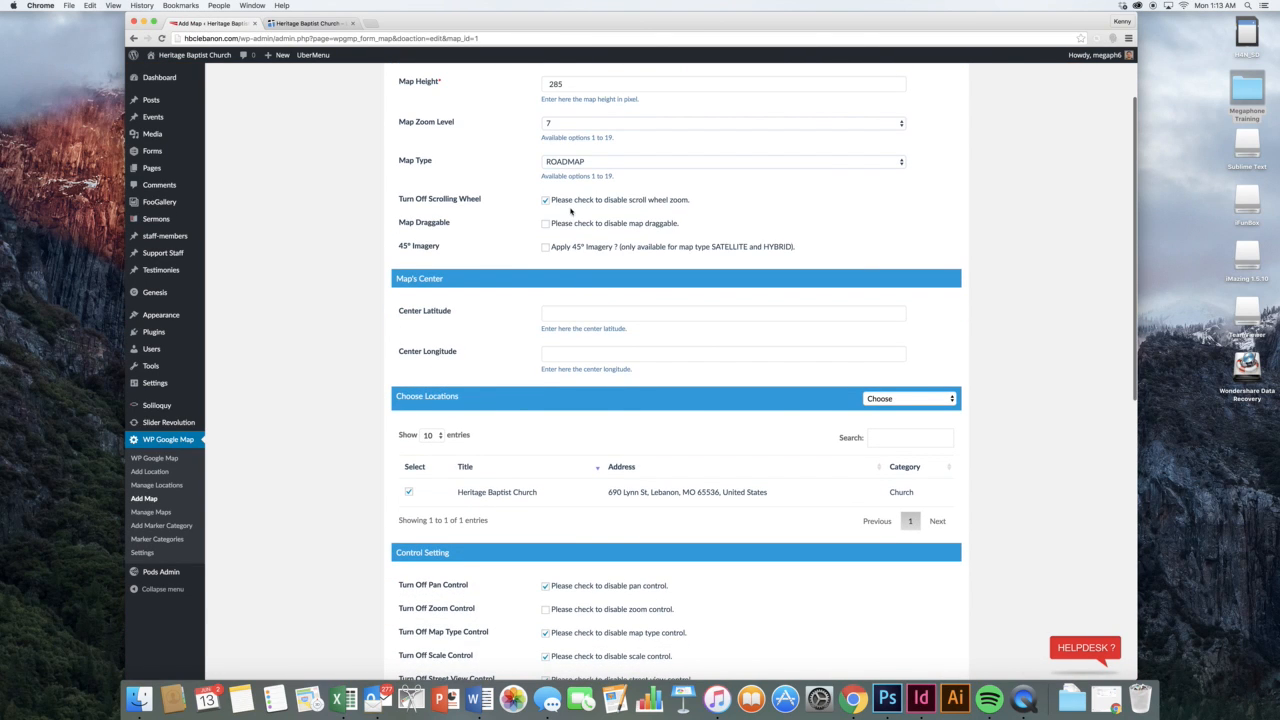
scroll(530, 245, "down", 5)
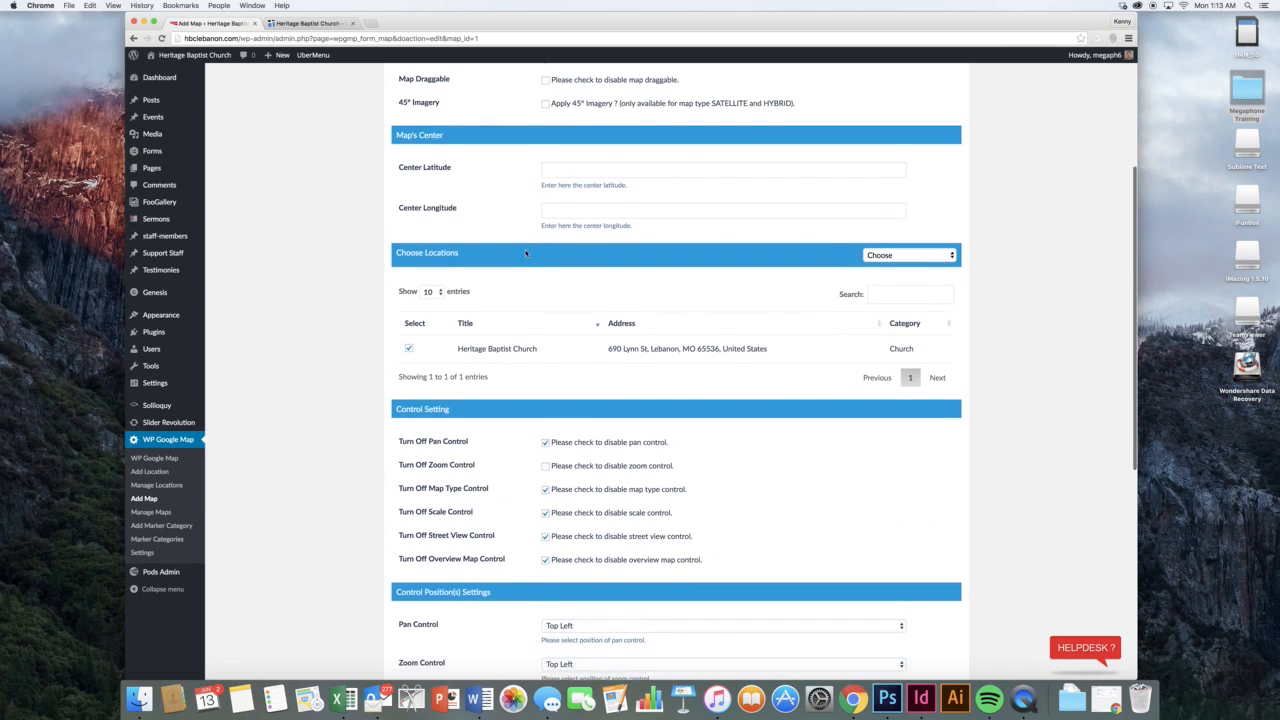
scroll(525, 253, "down", 2)
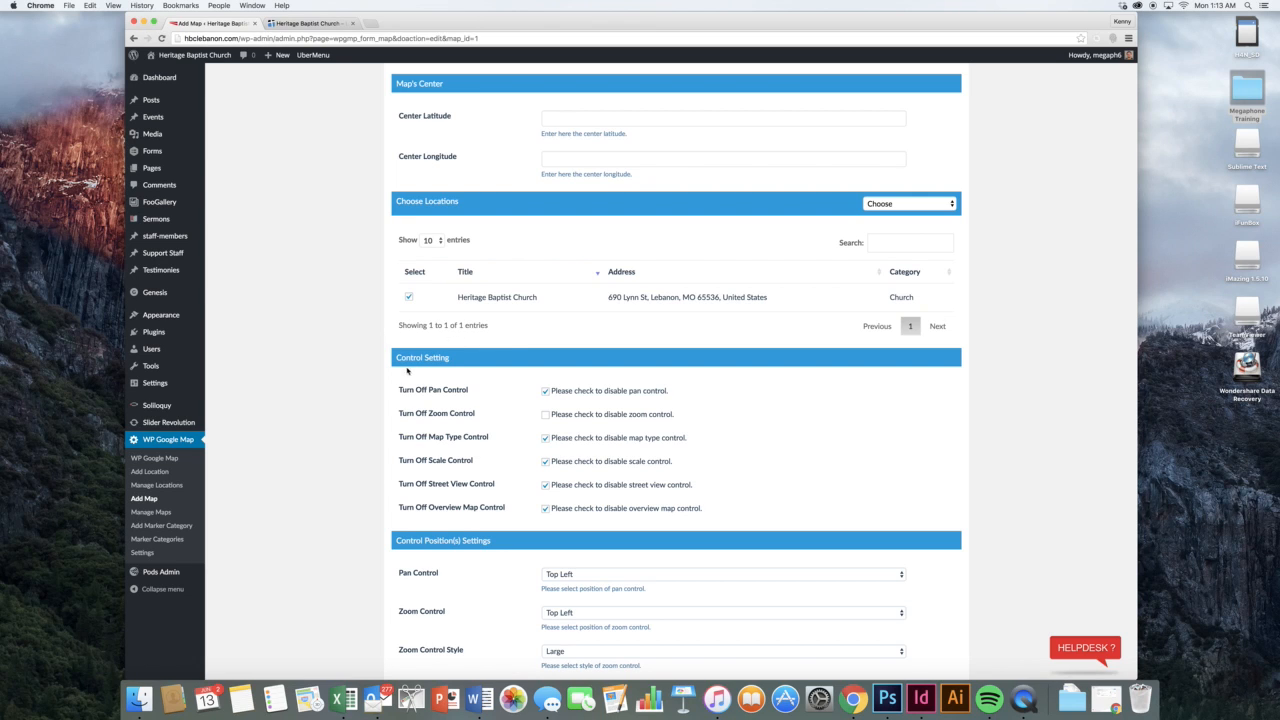
scroll(324, 355, "down", 2)
scroll(582, 306, "down", 1)
scroll(565, 330, "down", 5)
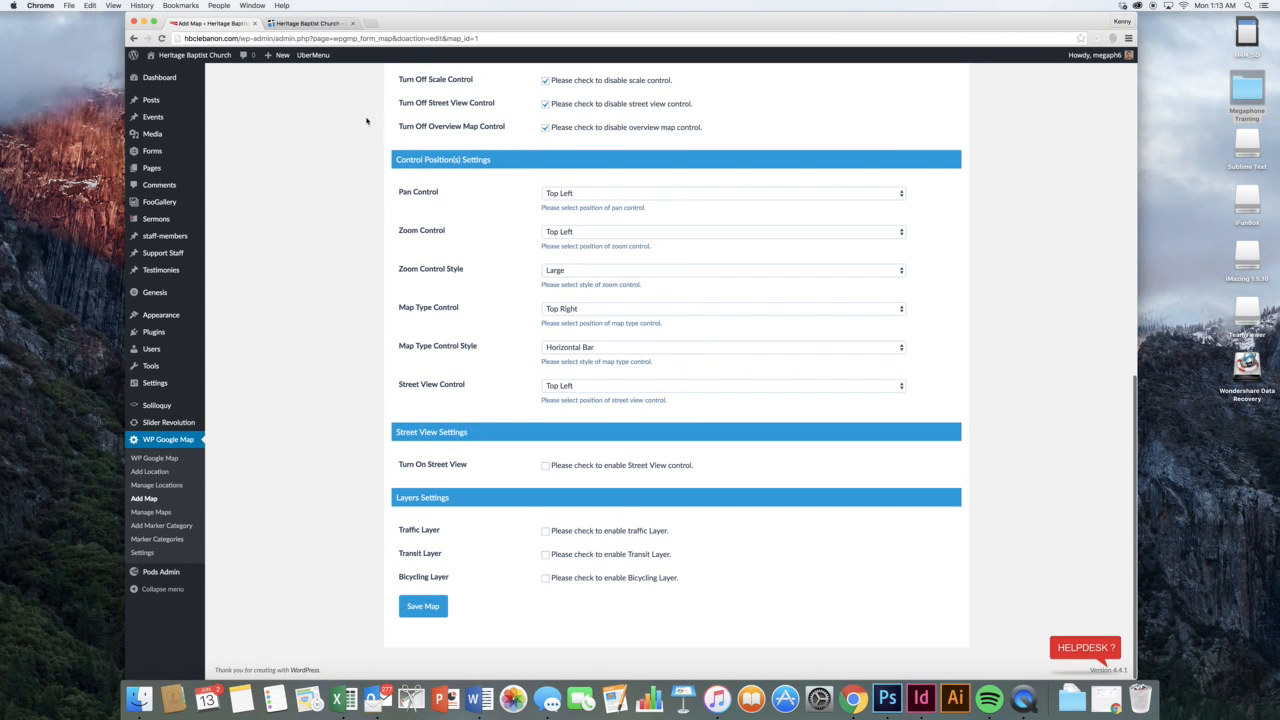
left_click(185, 484)
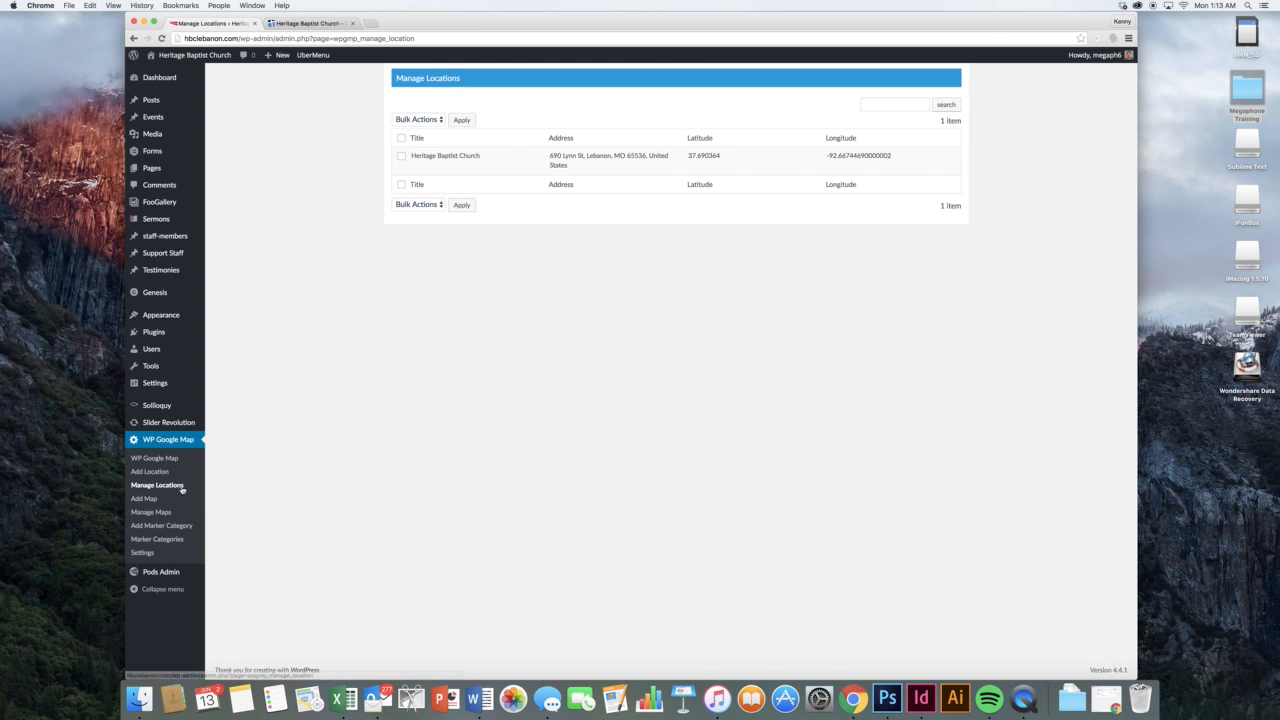
Copy the Contact Map shortcode [put_wpgm id=2] from Manage Maps and bring up All Pages in a new tab
left_click(166, 515)
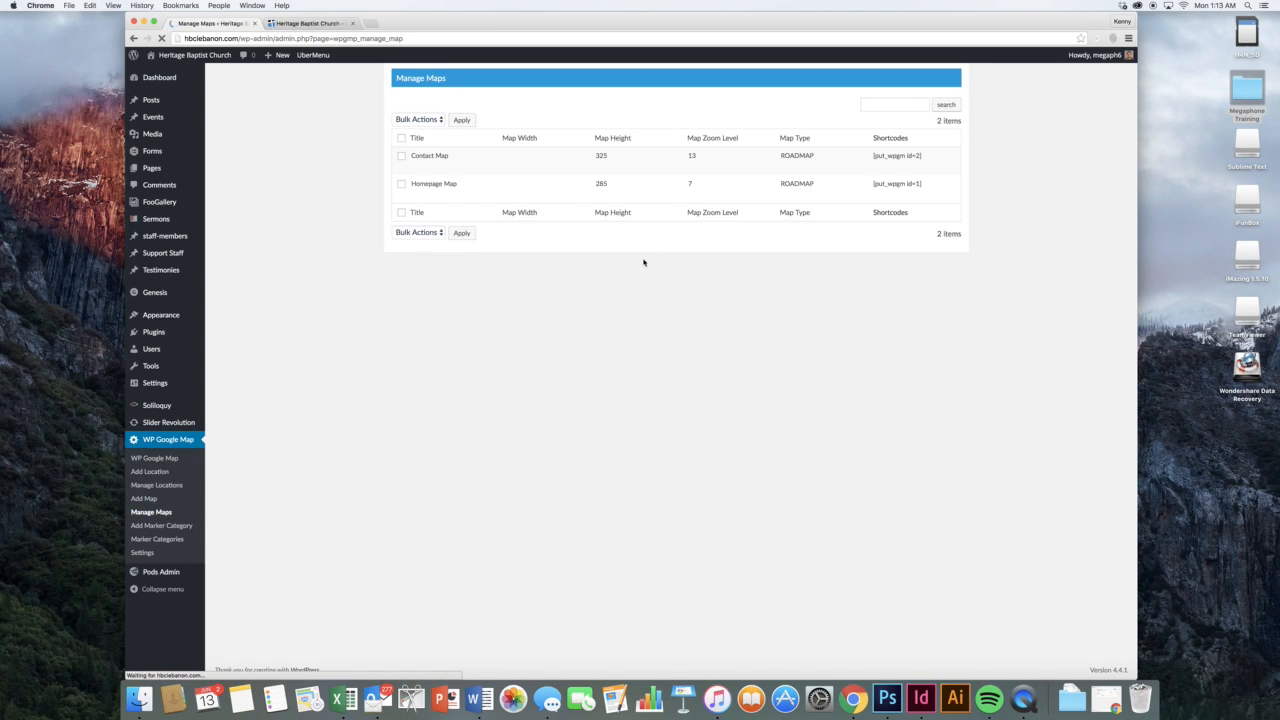
left_click_drag(872, 157, 922, 157)
key("super+c")
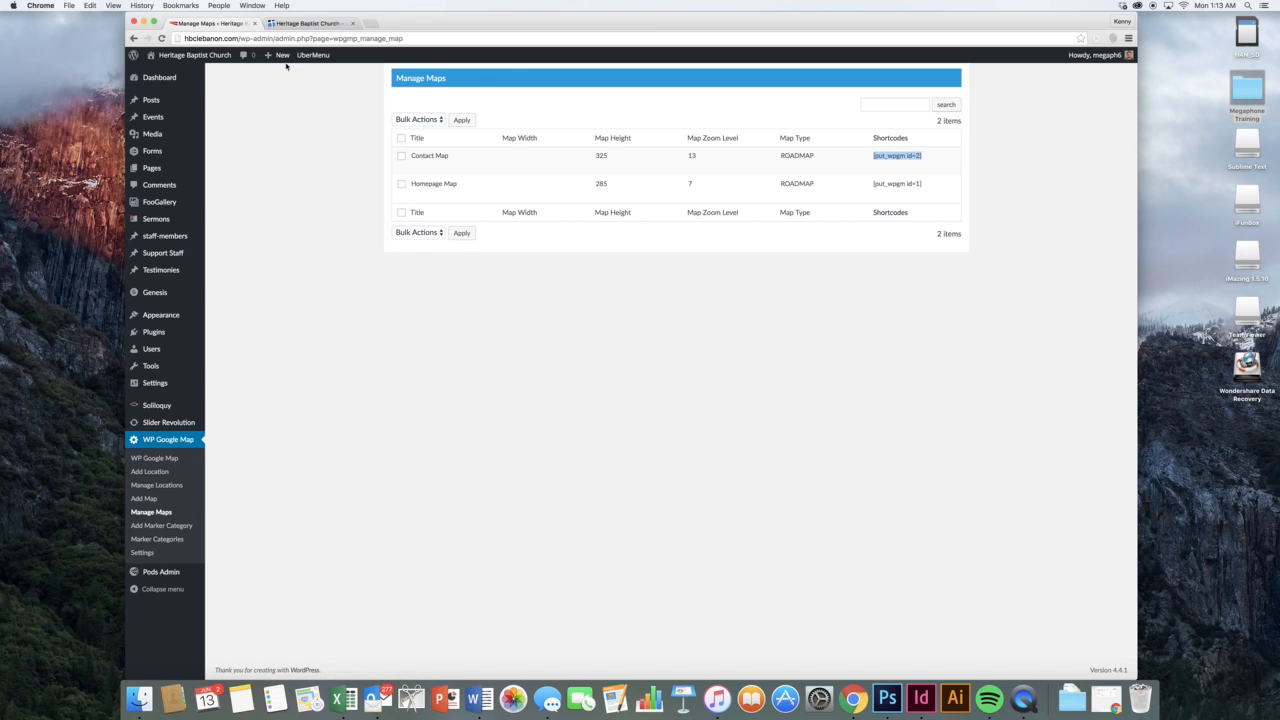
left_click(228, 170, "super")
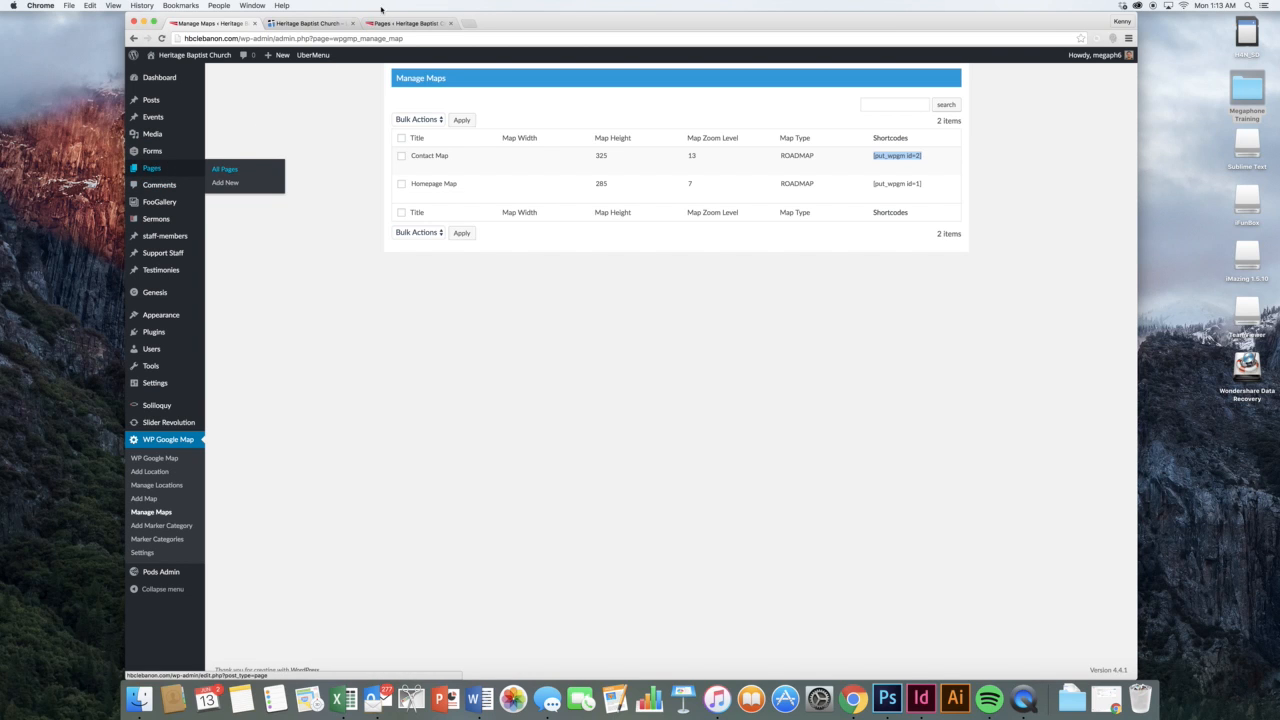
left_click(381, 23)
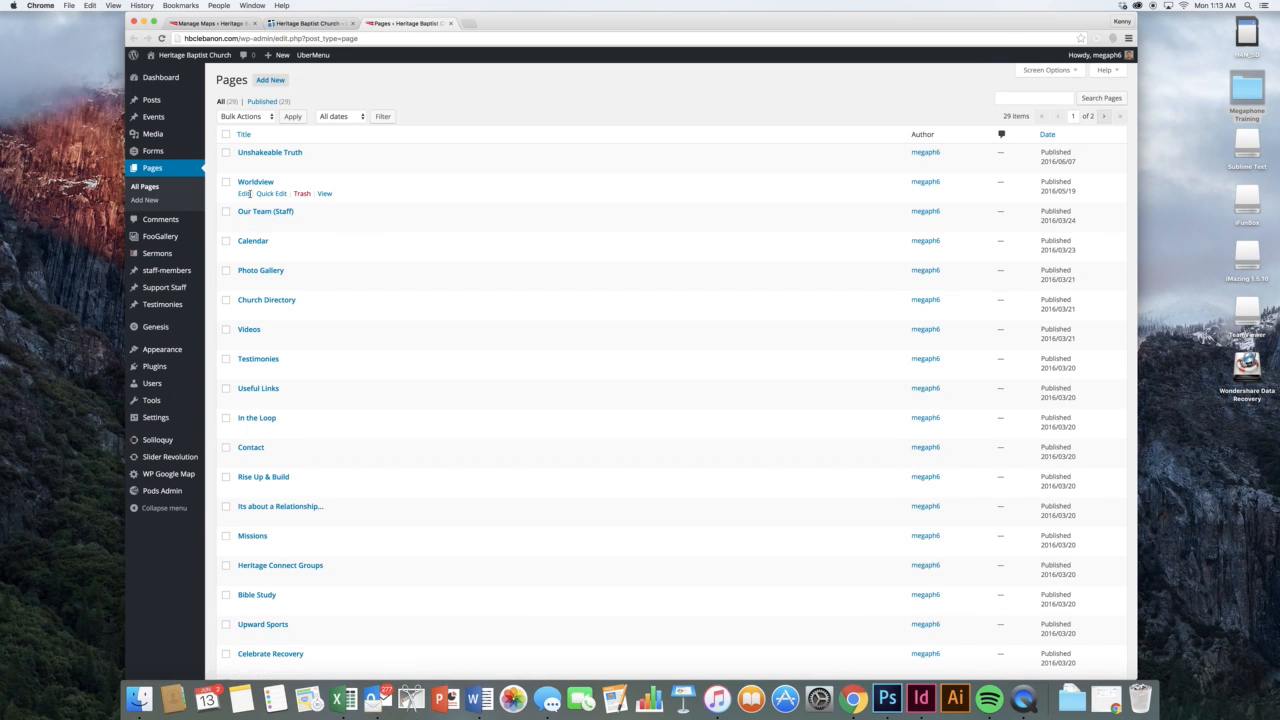
Paste the [put_wpgm id=2] shortcode on a new line below the Worldview page's text
left_click(246, 193)
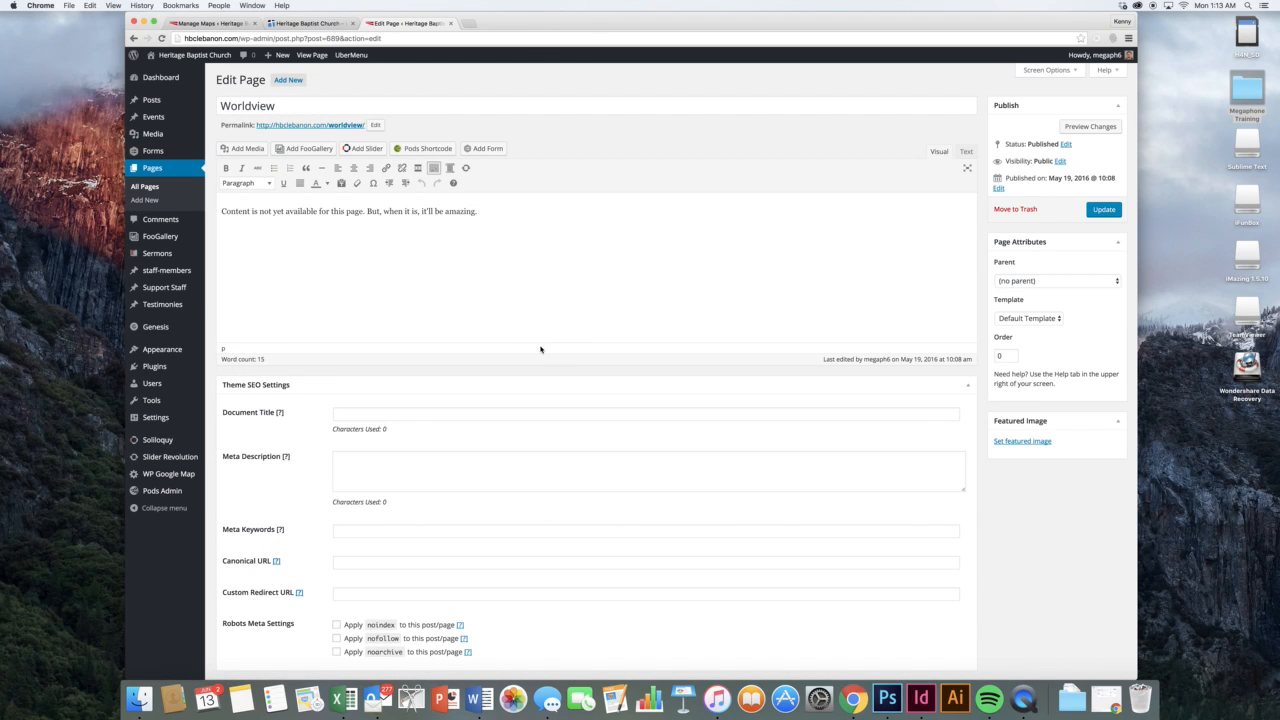
left_click(485, 216)
key("super+v")
Preview Worldview showing the embedded Lebanon map, then head to Appearance > Widgets
left_click(1068, 127)
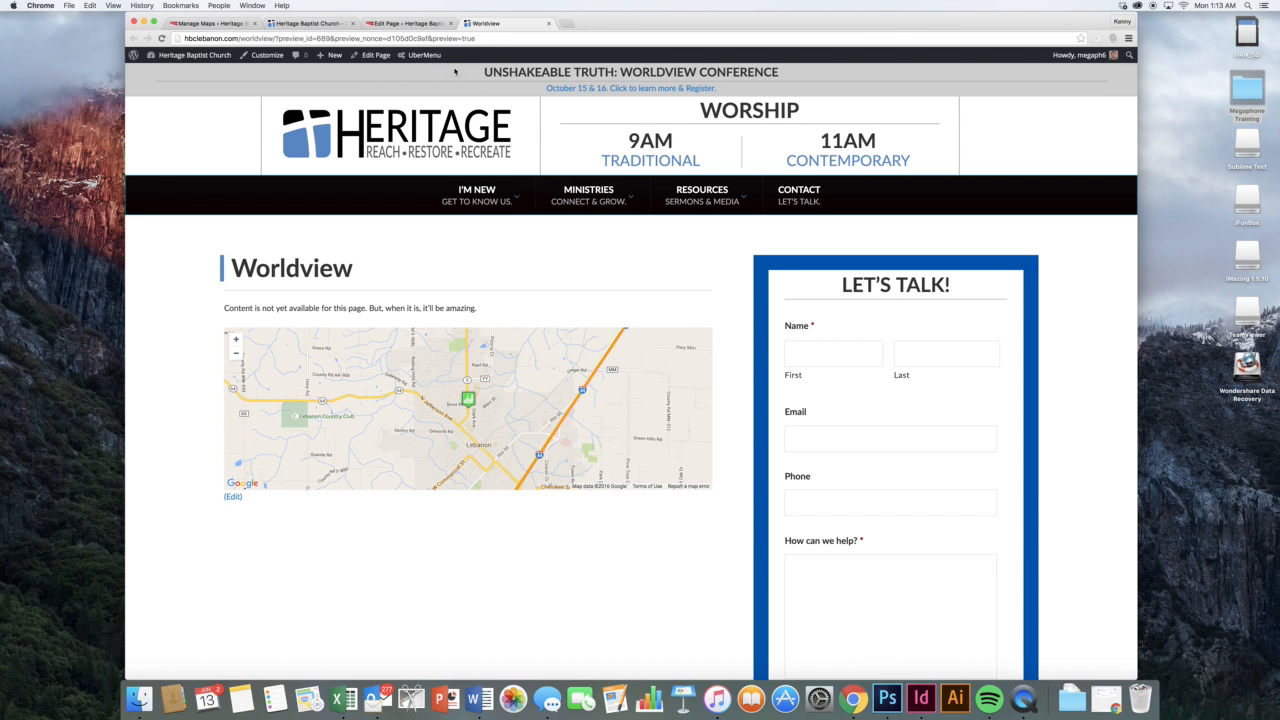
left_click(413, 23)
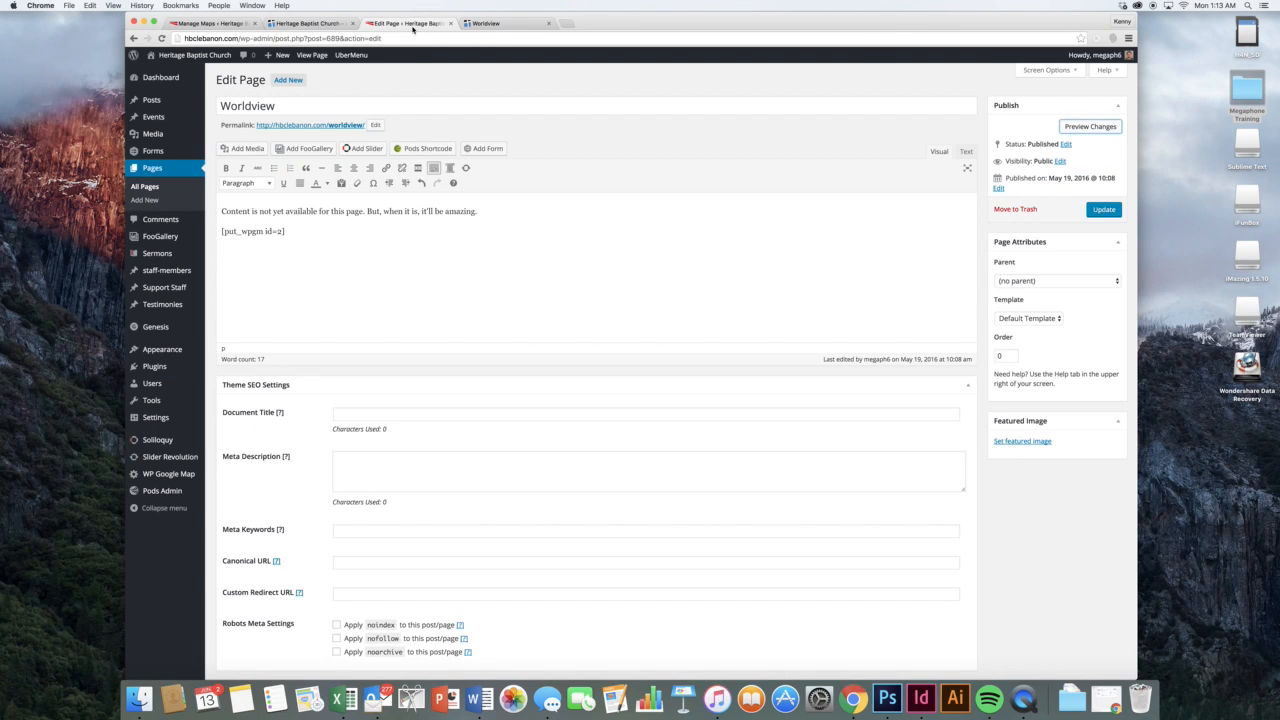
left_click(396, 241)
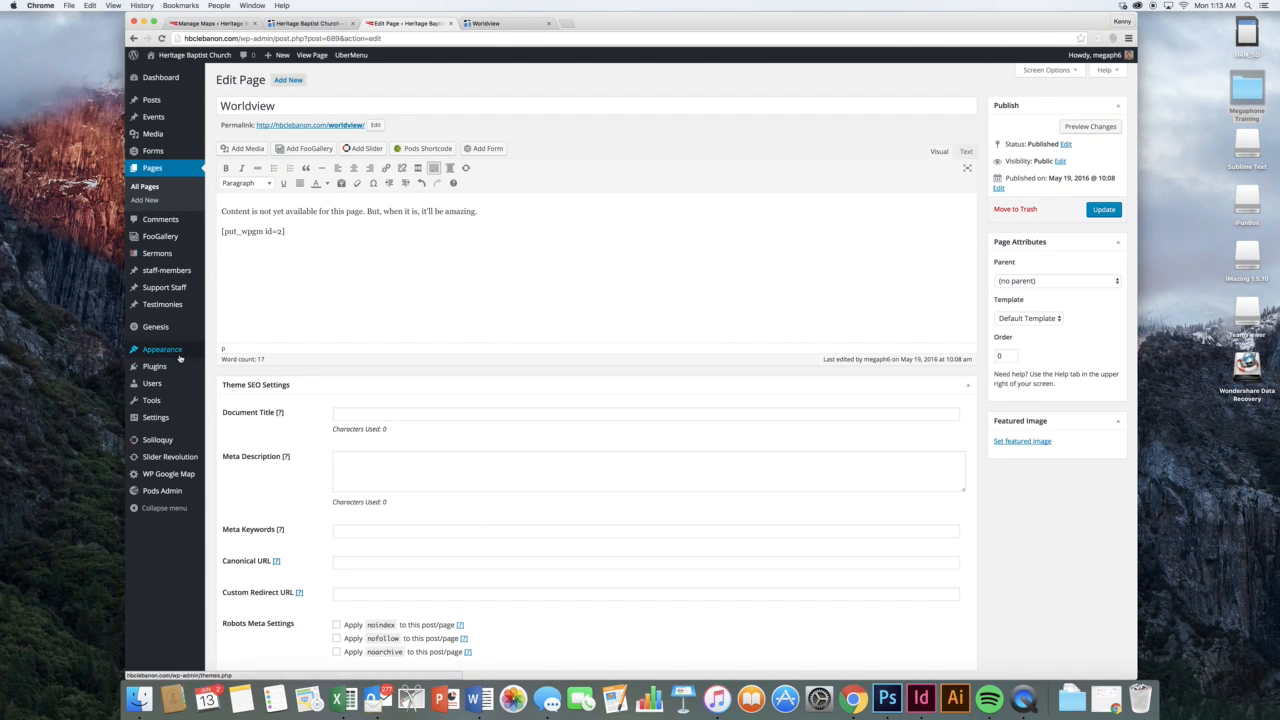
mouse_move(180, 356)
left_click(224, 377)
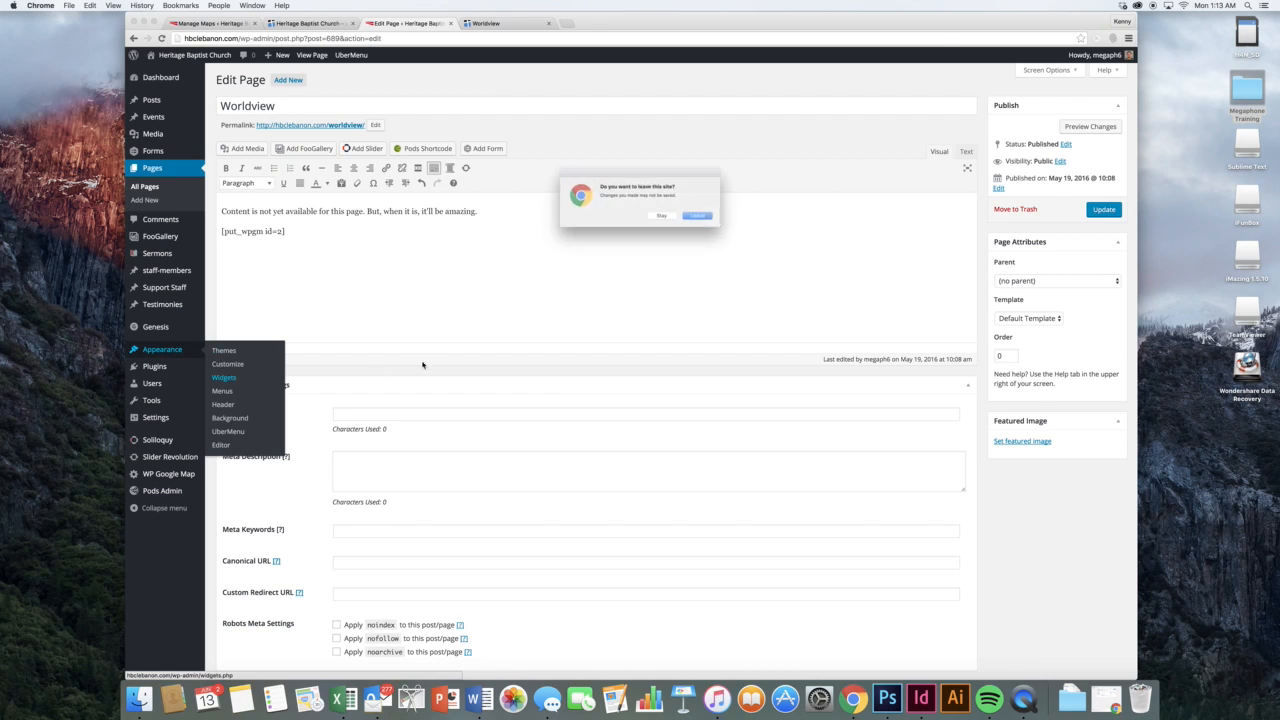
Add a Visual Editor widget with the map shortcode to the Primary Sidebar, then delete it
left_click(709, 221)
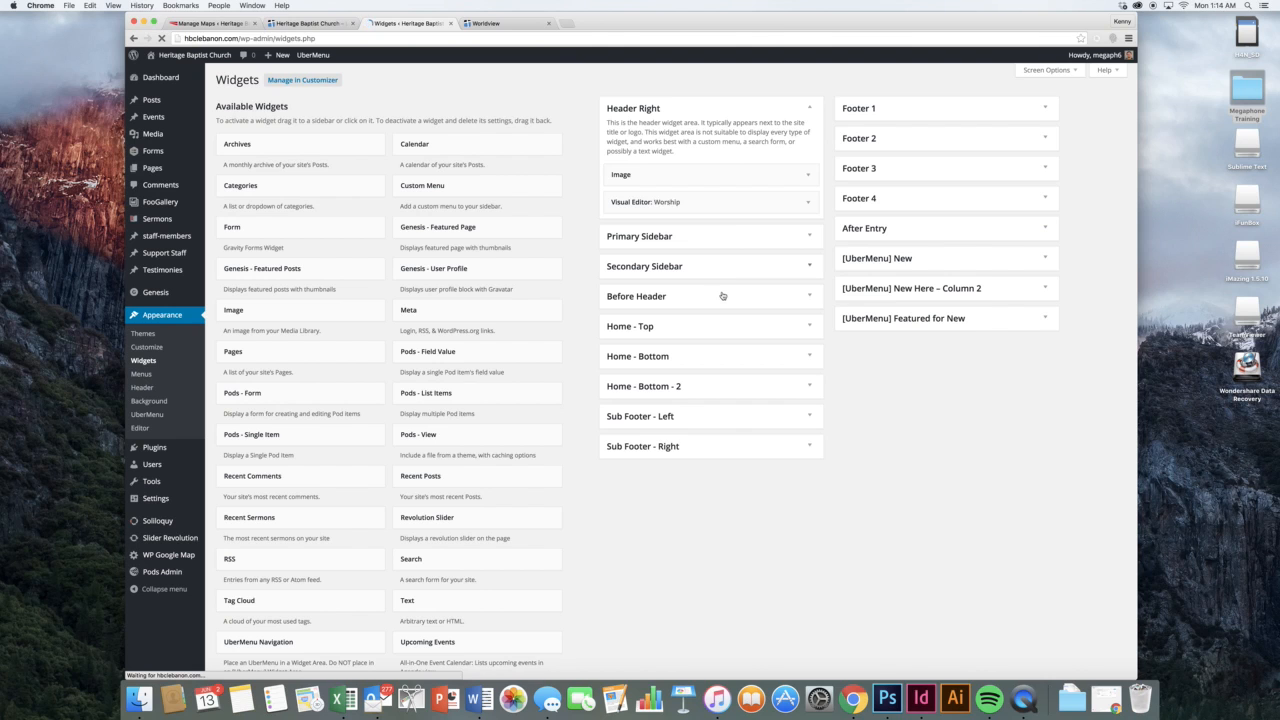
left_click(734, 237)
scroll(590, 360, "down", 3)
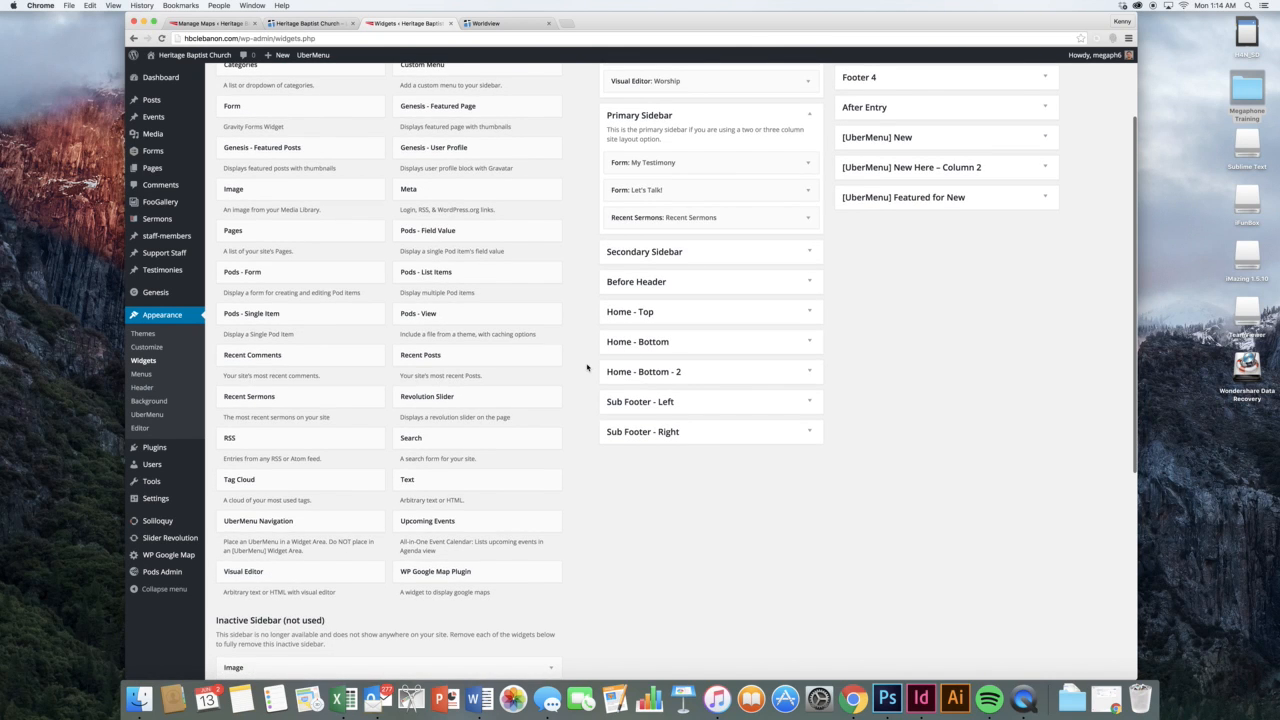
scroll(587, 368, "up", 1)
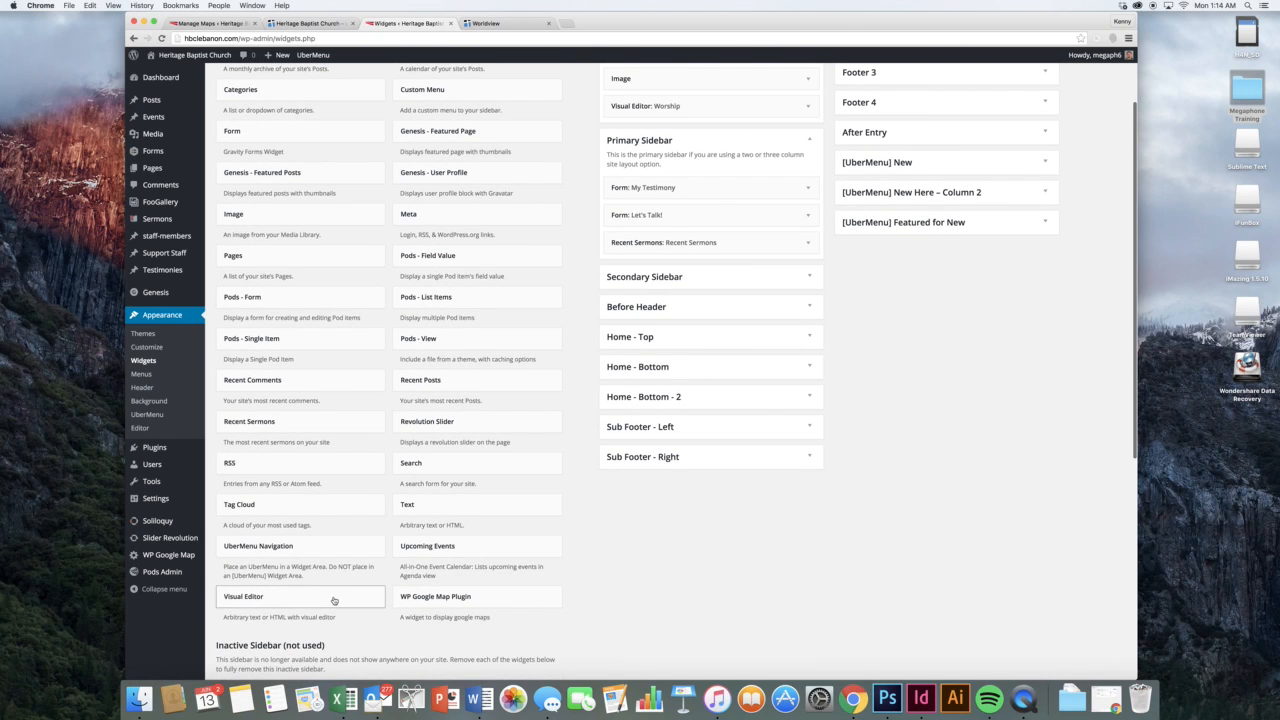
left_click_drag(333, 600, 690, 262)
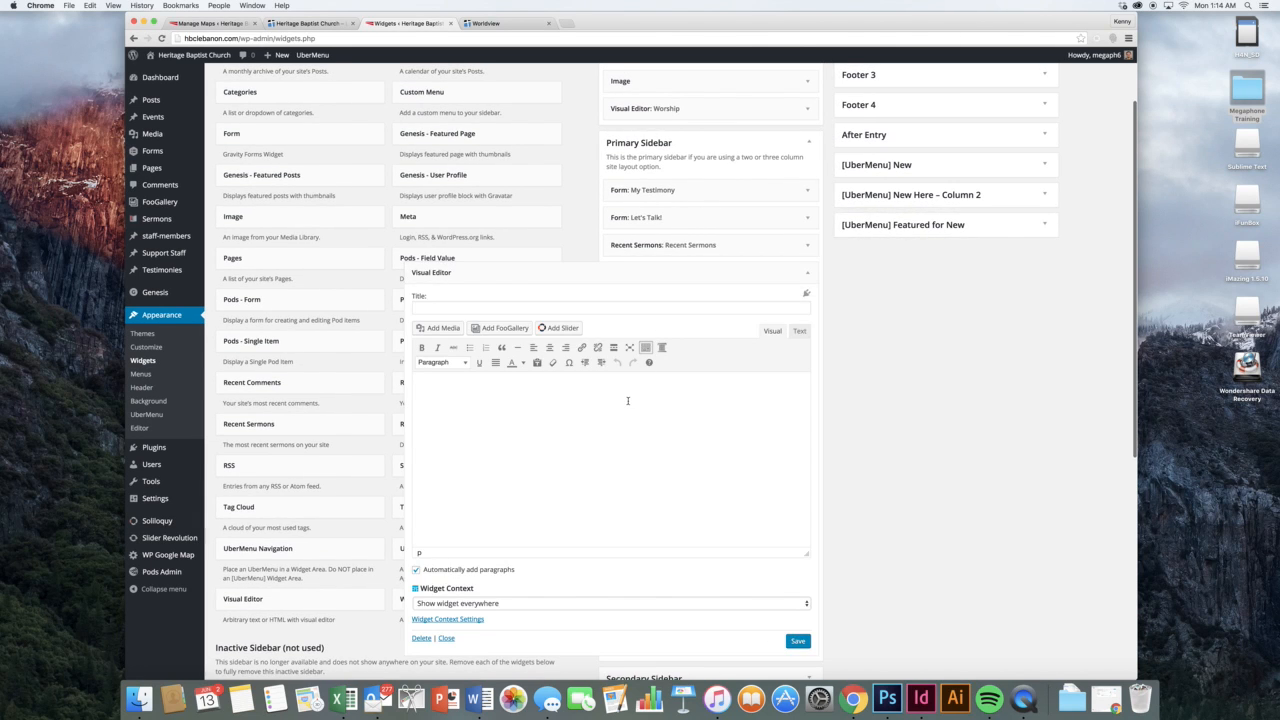
left_click(619, 401)
key("super+v")
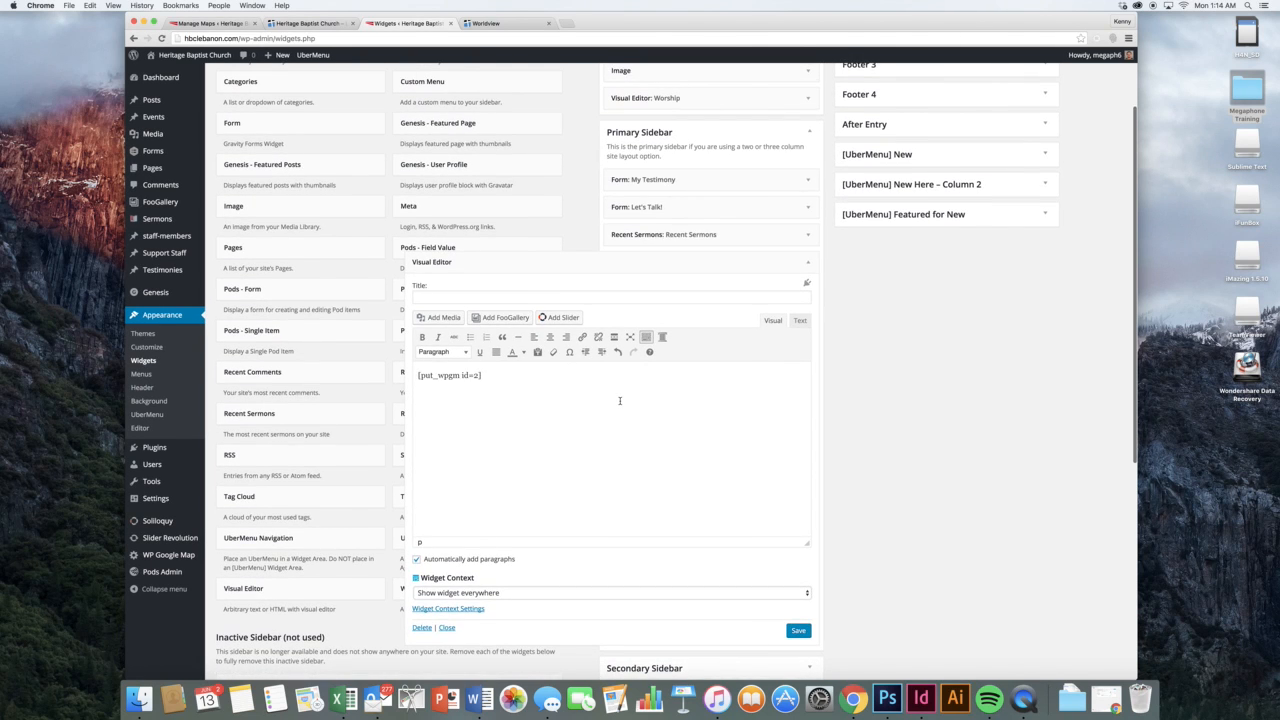
left_click(420, 628)
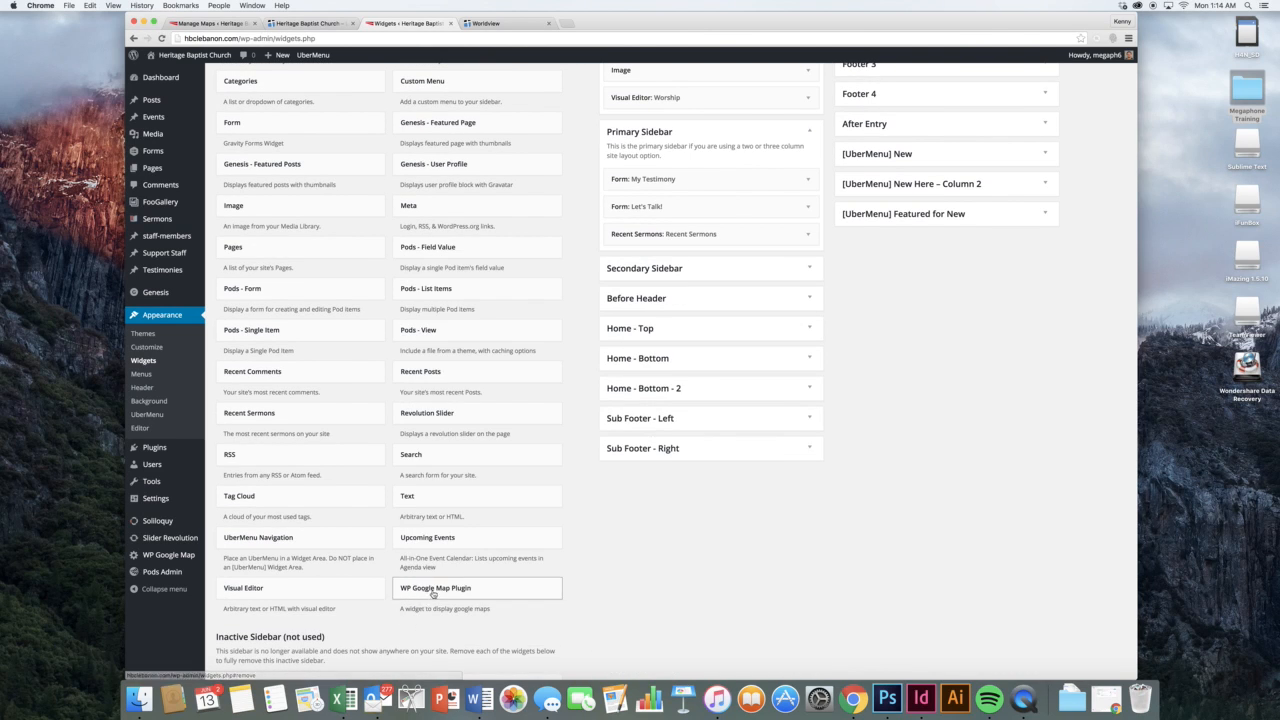
Add a WP Google Map Plugin widget set to Homepage Map, then remove it from the sidebar
left_click_drag(470, 590, 686, 265)
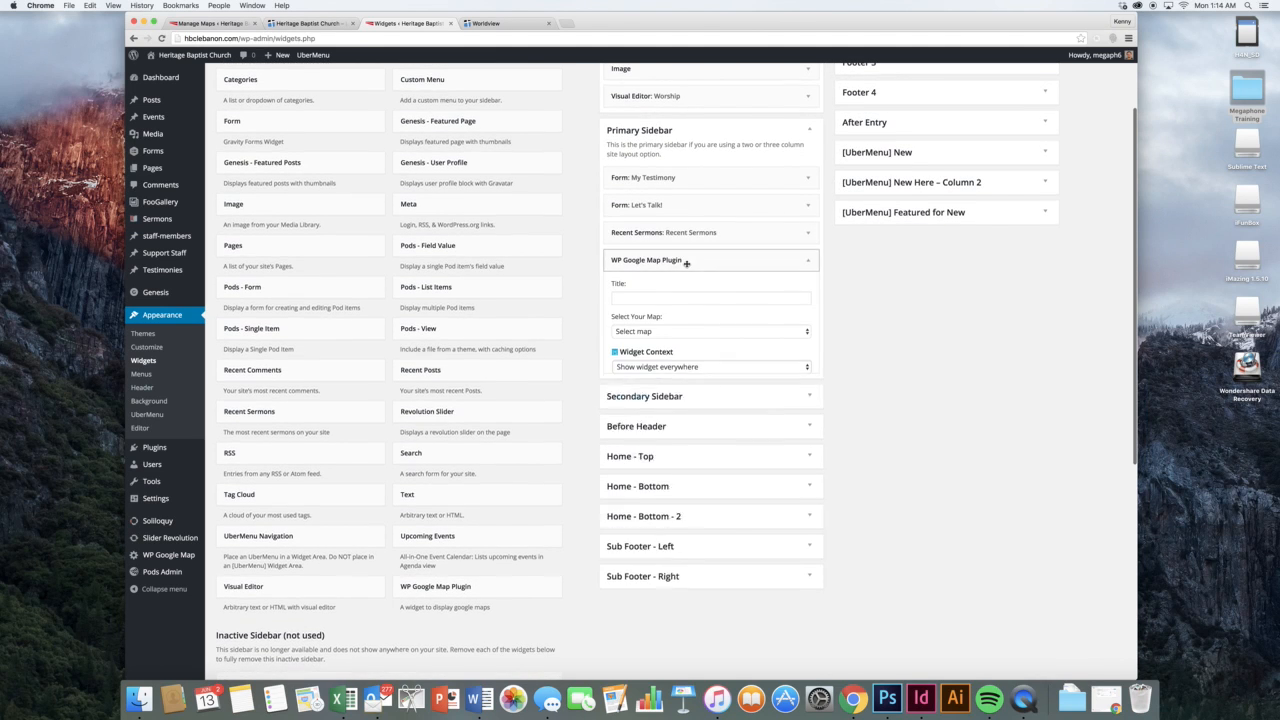
left_click(680, 330)
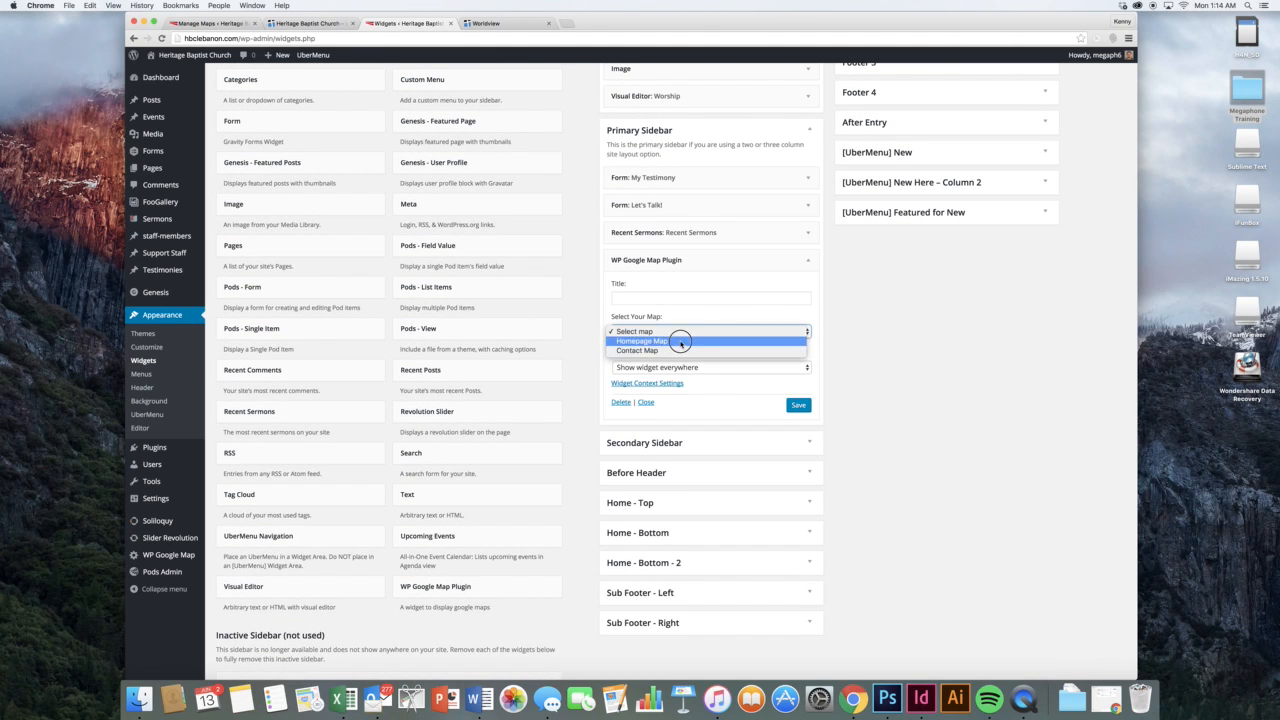
left_click(680, 341)
left_click(624, 403)
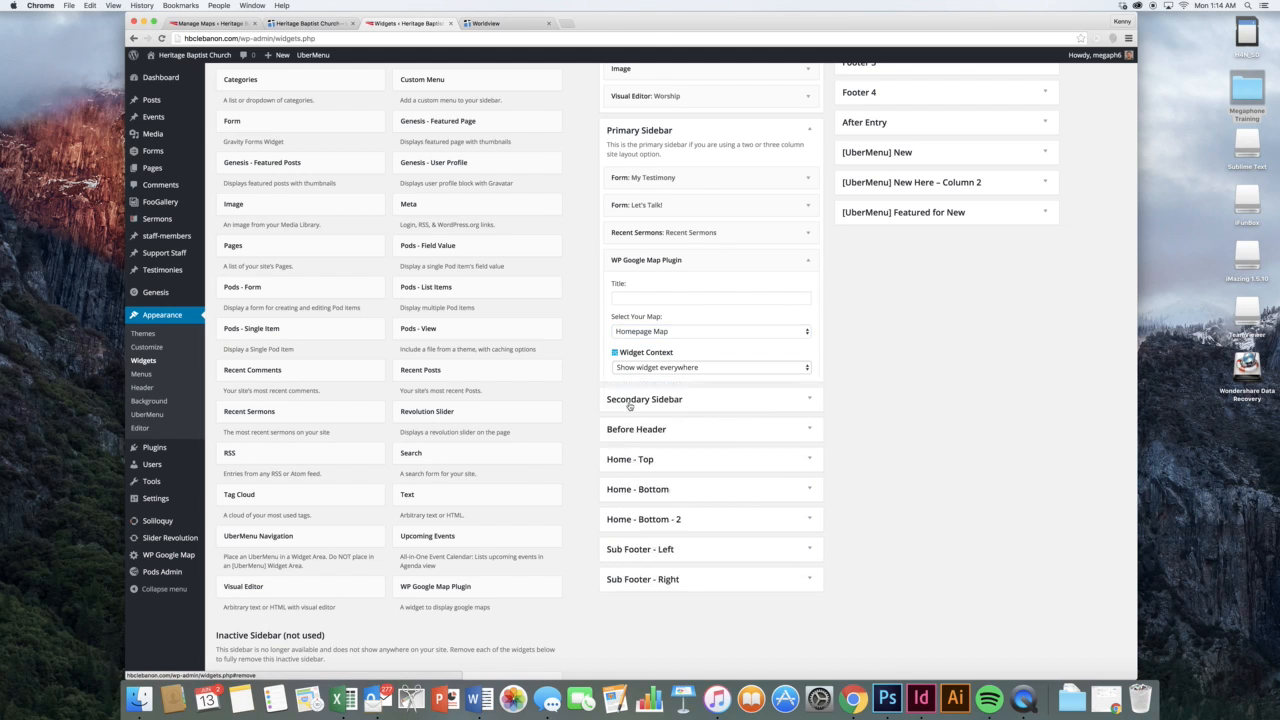
mouse_move(195, 557)
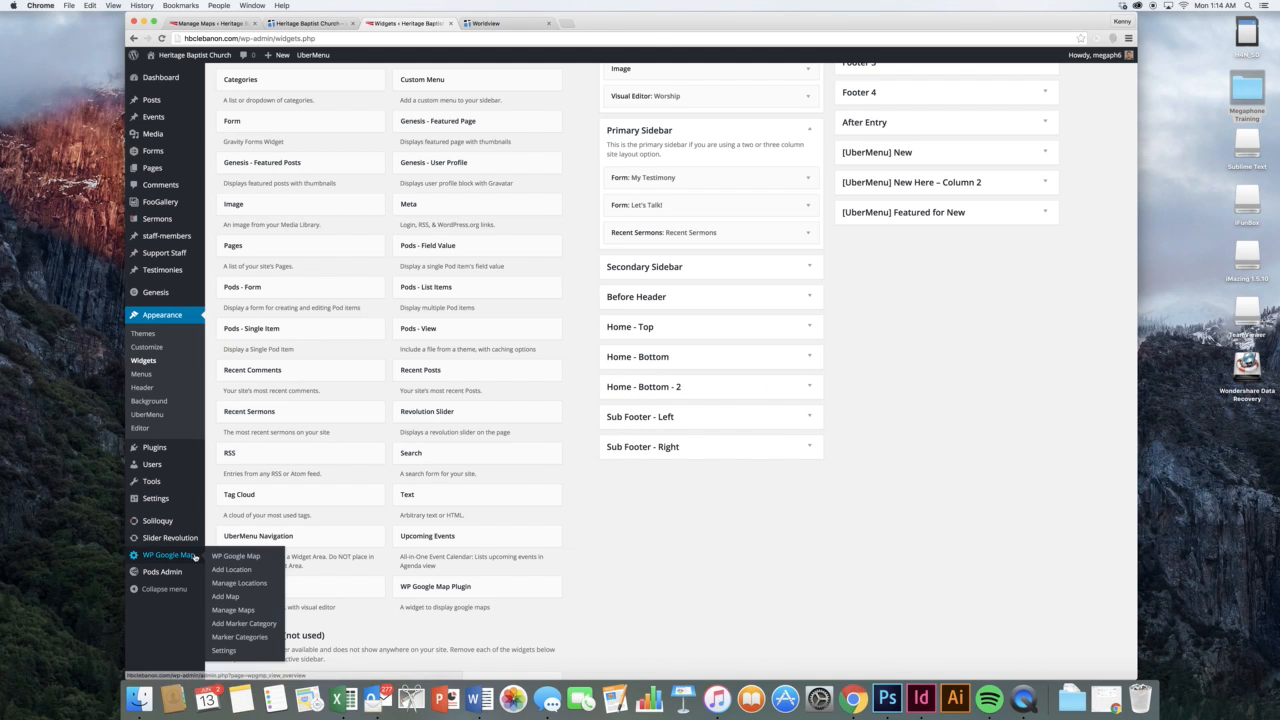